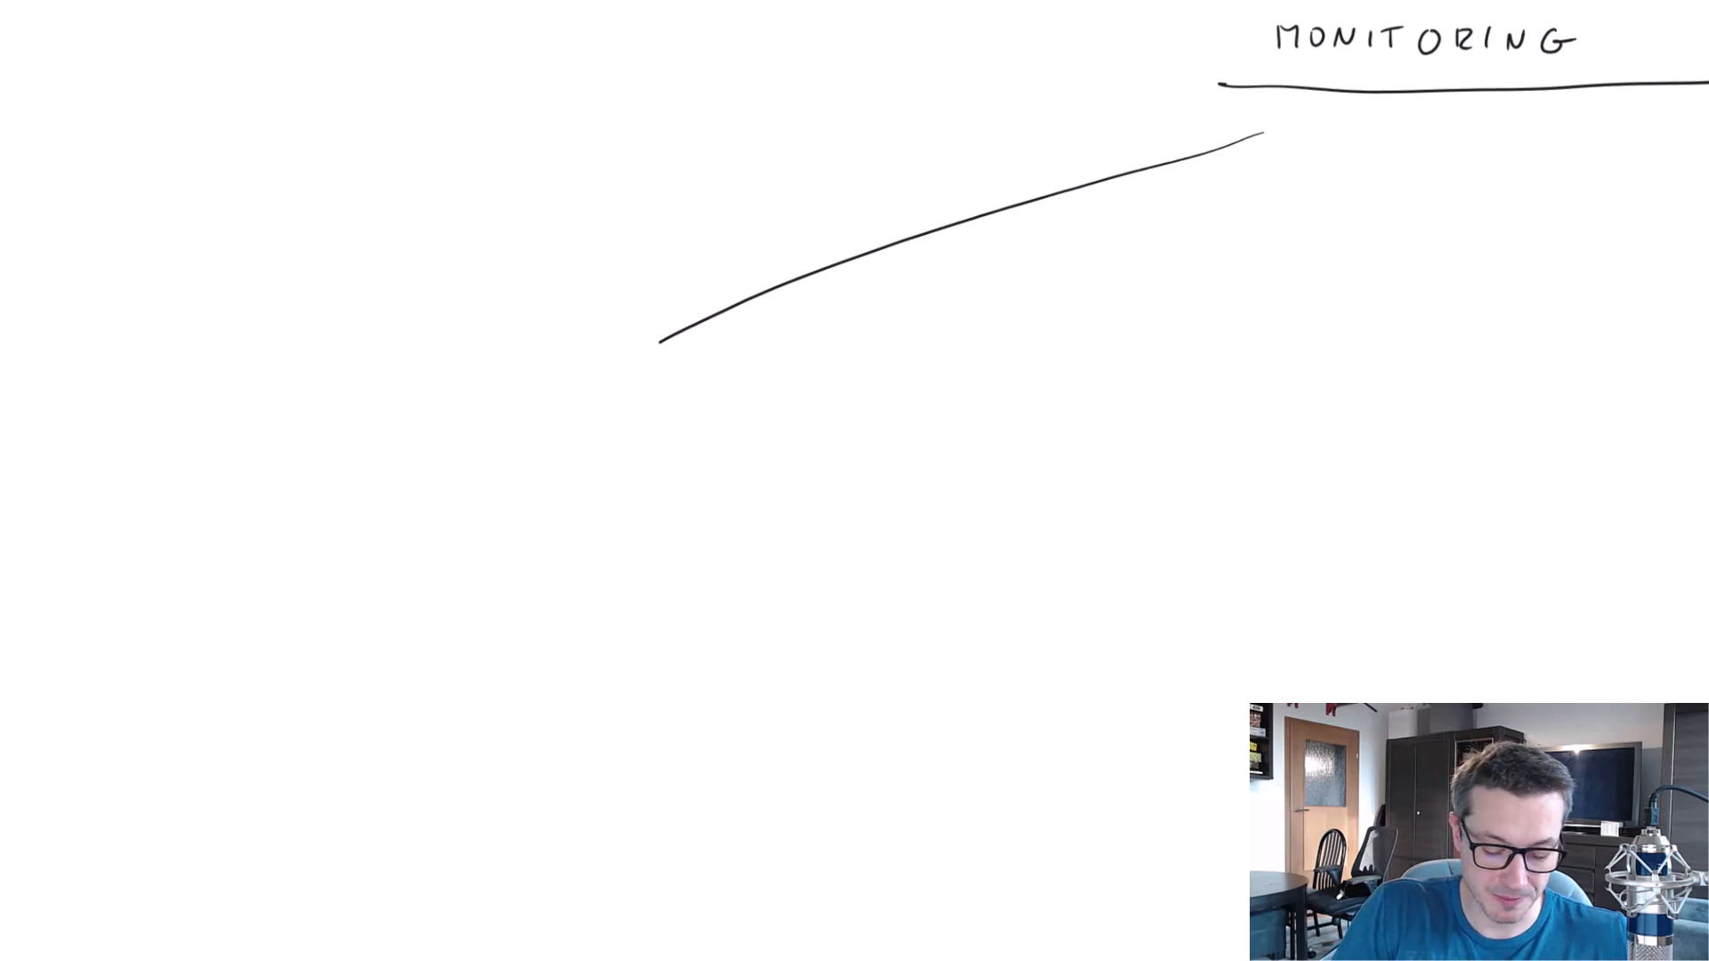
Handwrite a short label at the lower end of the existing branch line under the Monitoring heading on the whiteboard.
left_click_drag(506, 376, 507, 398)
left_click_drag(513, 378, 554, 402)
left_click_drag(559, 377, 579, 376)
mouse_move(570, 377)
left_mouse_down()
mouse_move(570, 400)
mouse_move(612, 398)
left_mouse_up()
left_click_drag(623, 380, 632, 412)
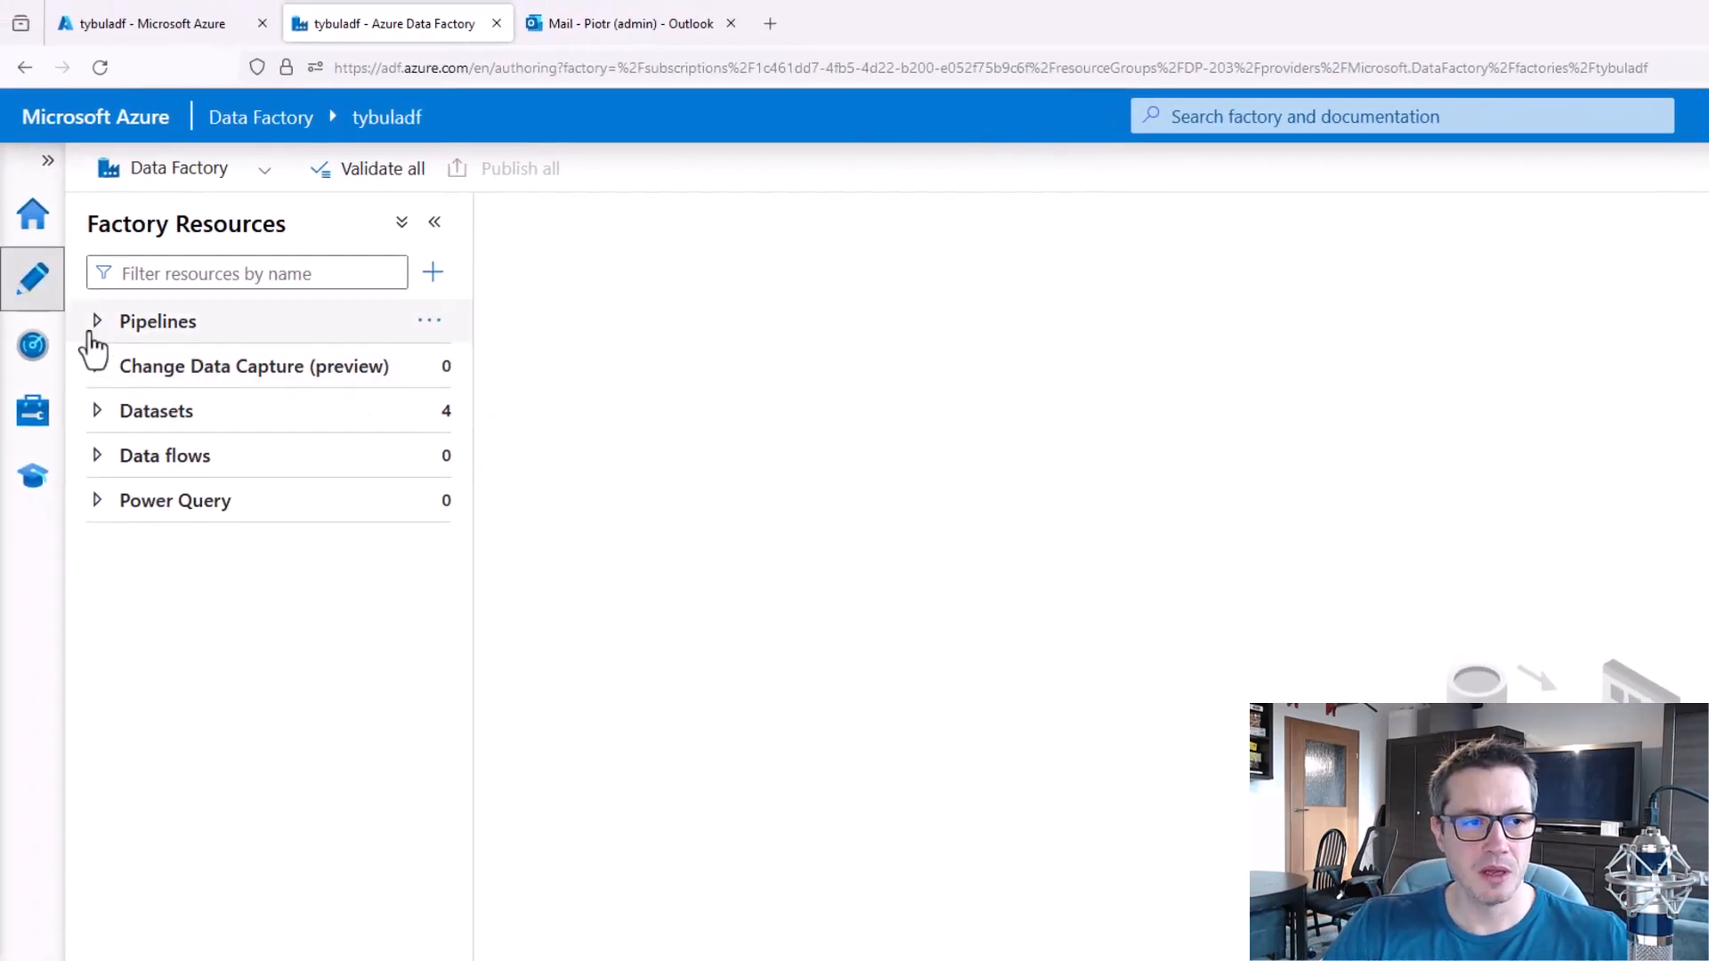
Switch to the tybuladf data factory and create a new pipeline.
left_click(94, 328)
left_click(430, 322)
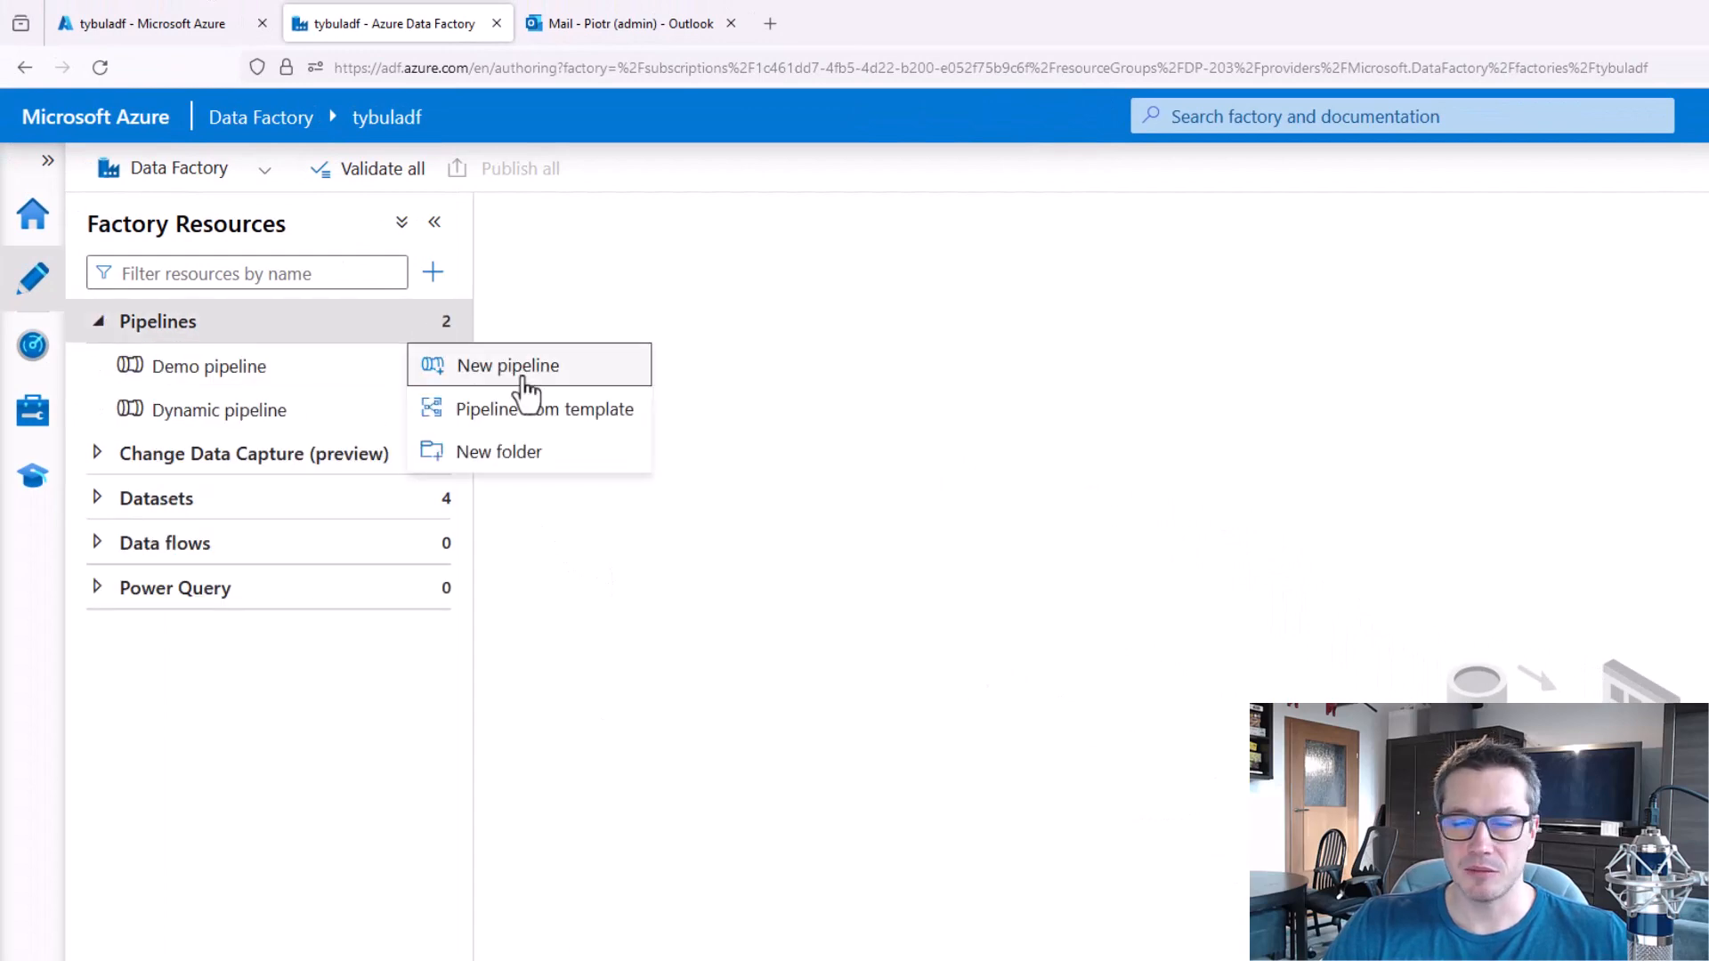
left_click(521, 365)
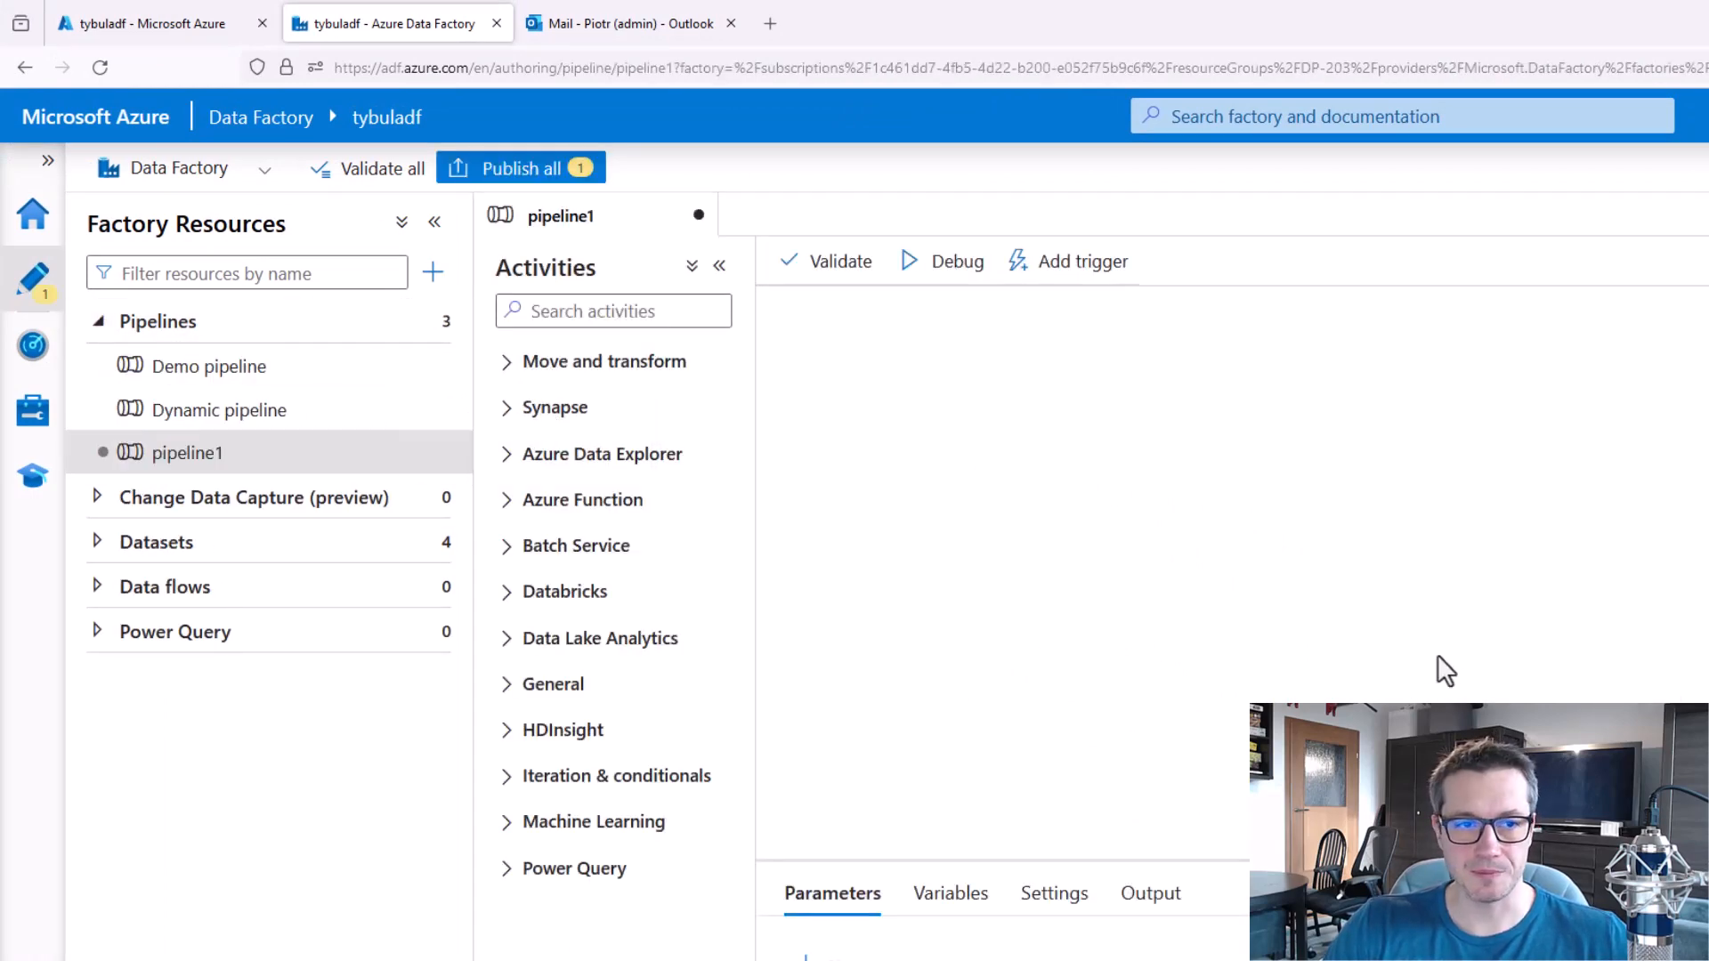
Search the activities for "copy" and add a Copy data activity to the new pipeline's canvas.
left_click(647, 320)
type("copy")
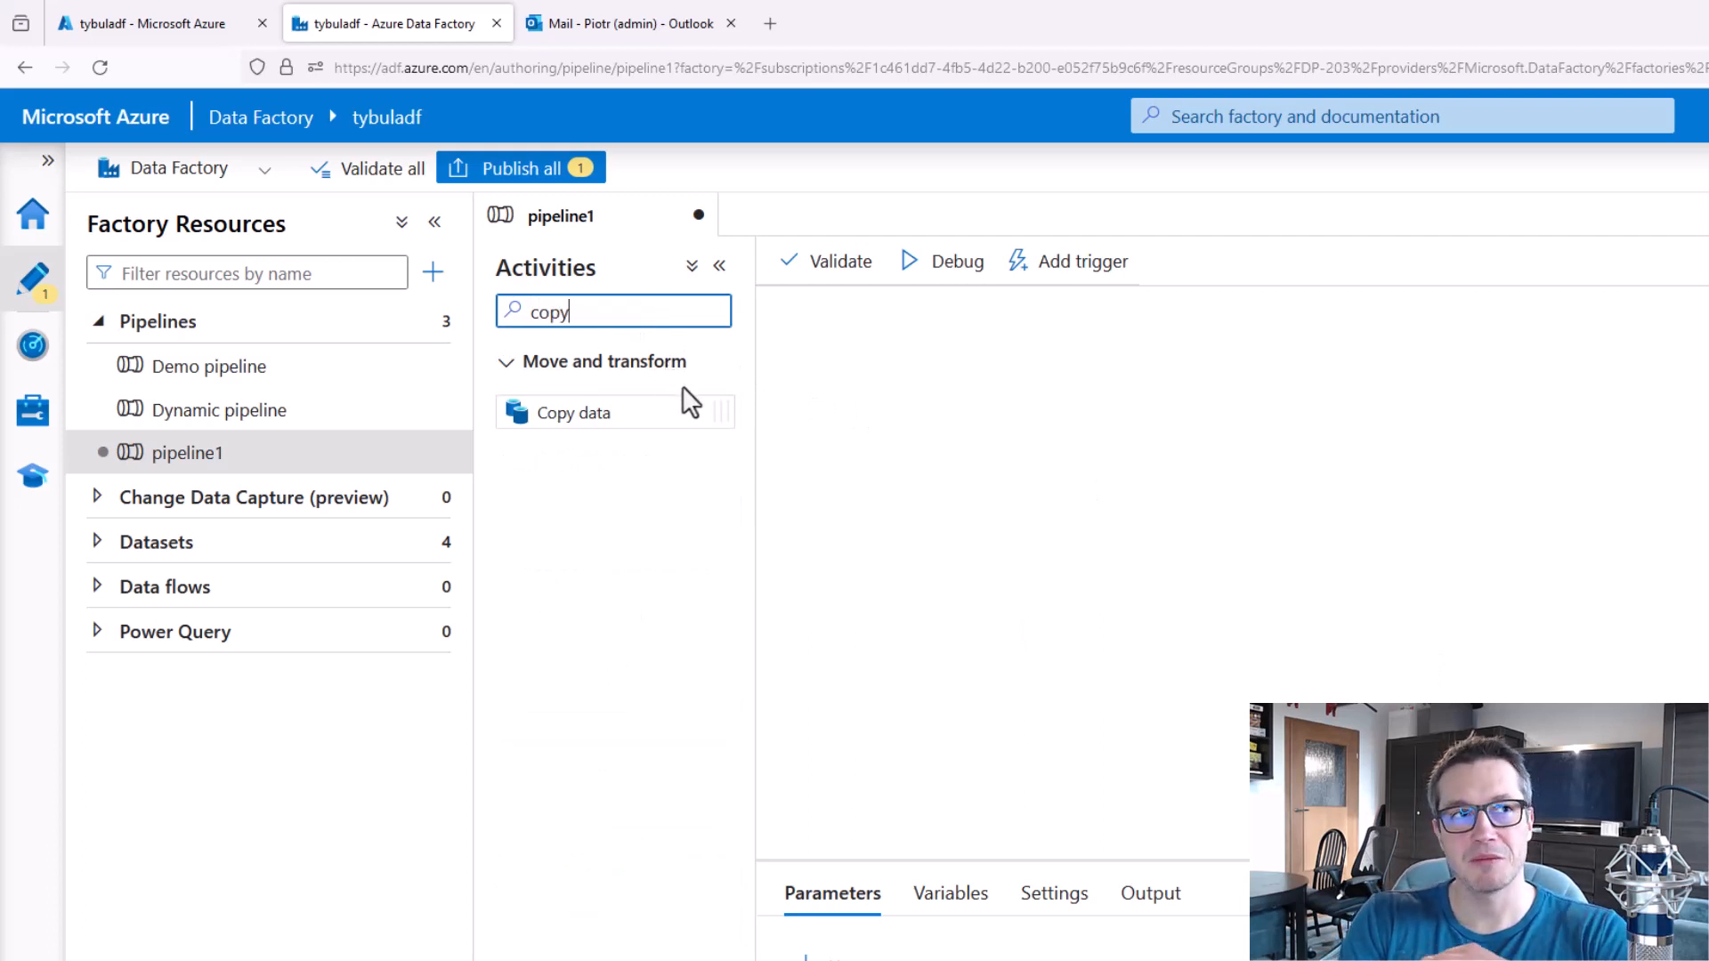
left_click_drag(614, 411, 1208, 460)
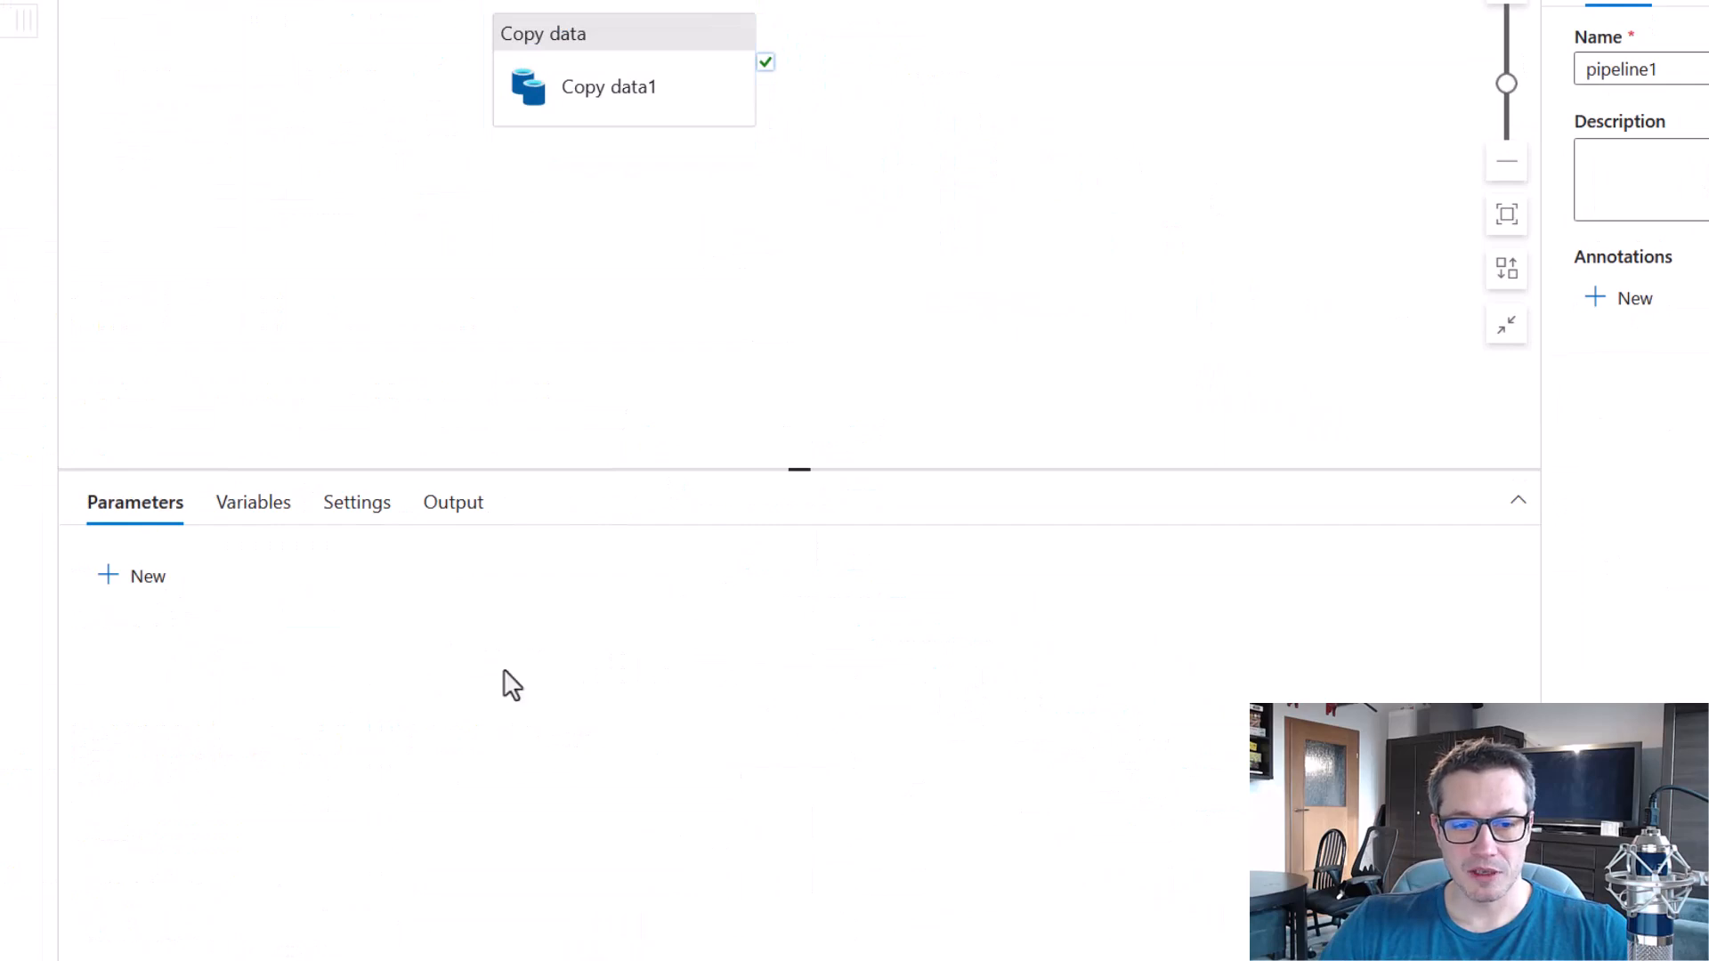
Set the Copy data1 activity's Retry count to 3, keeping it activated.
left_click(668, 57)
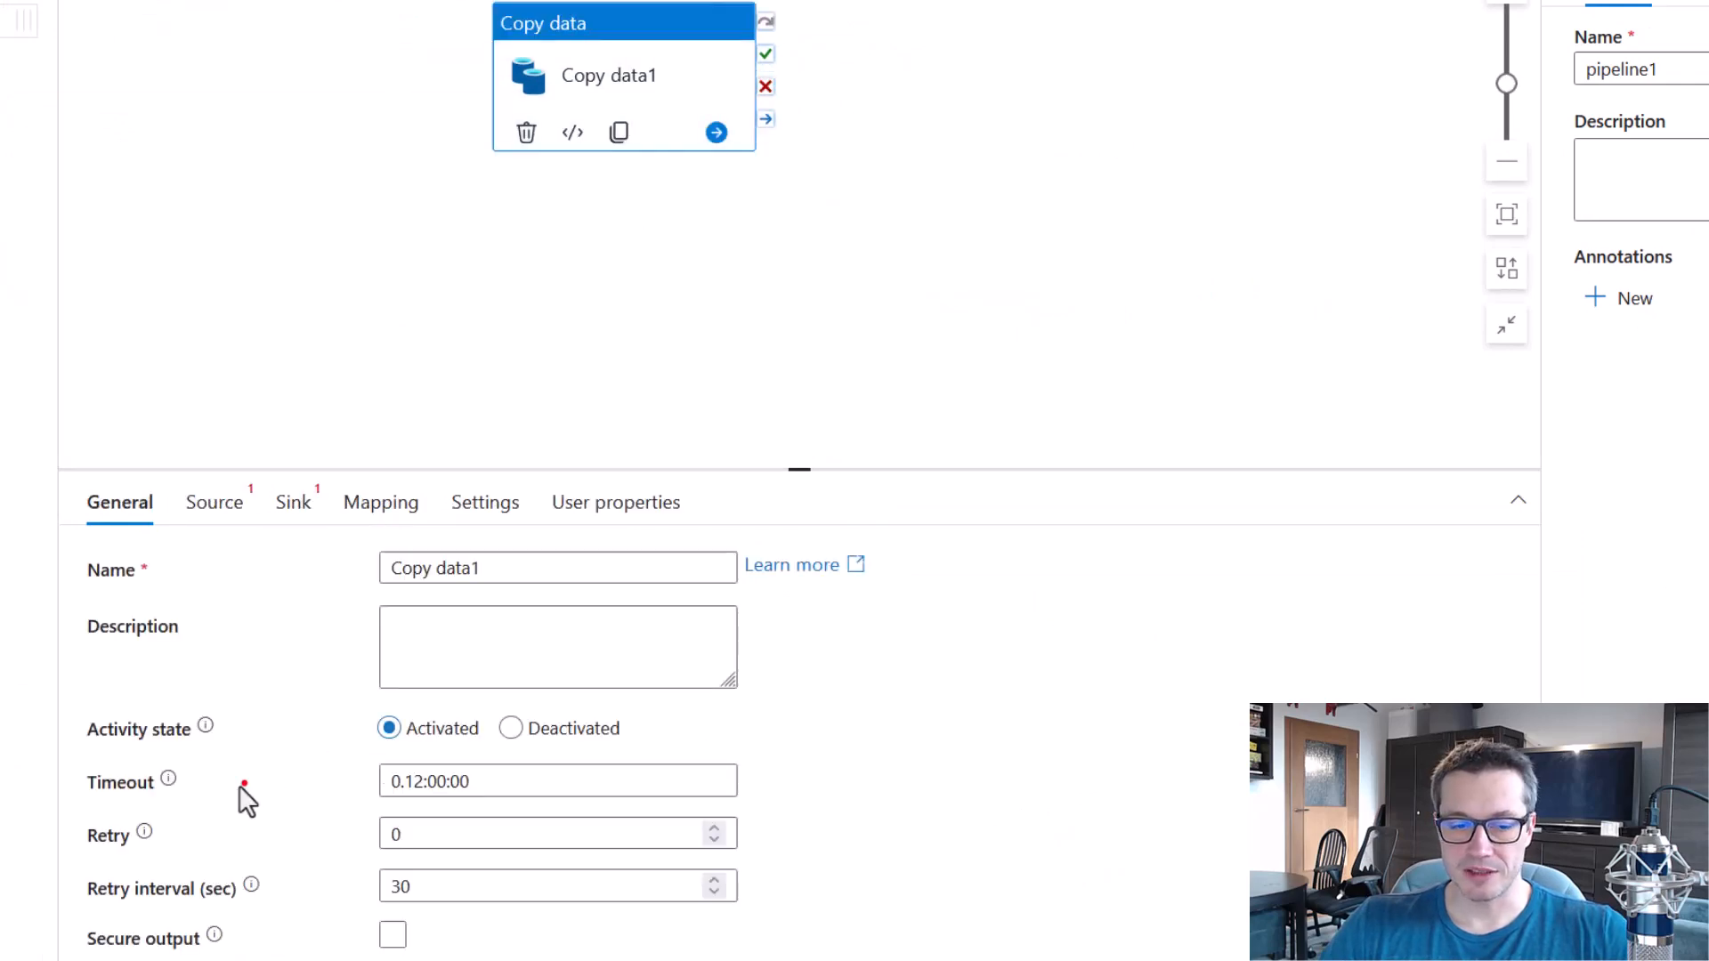
left_click_drag(619, 937, 786, 933)
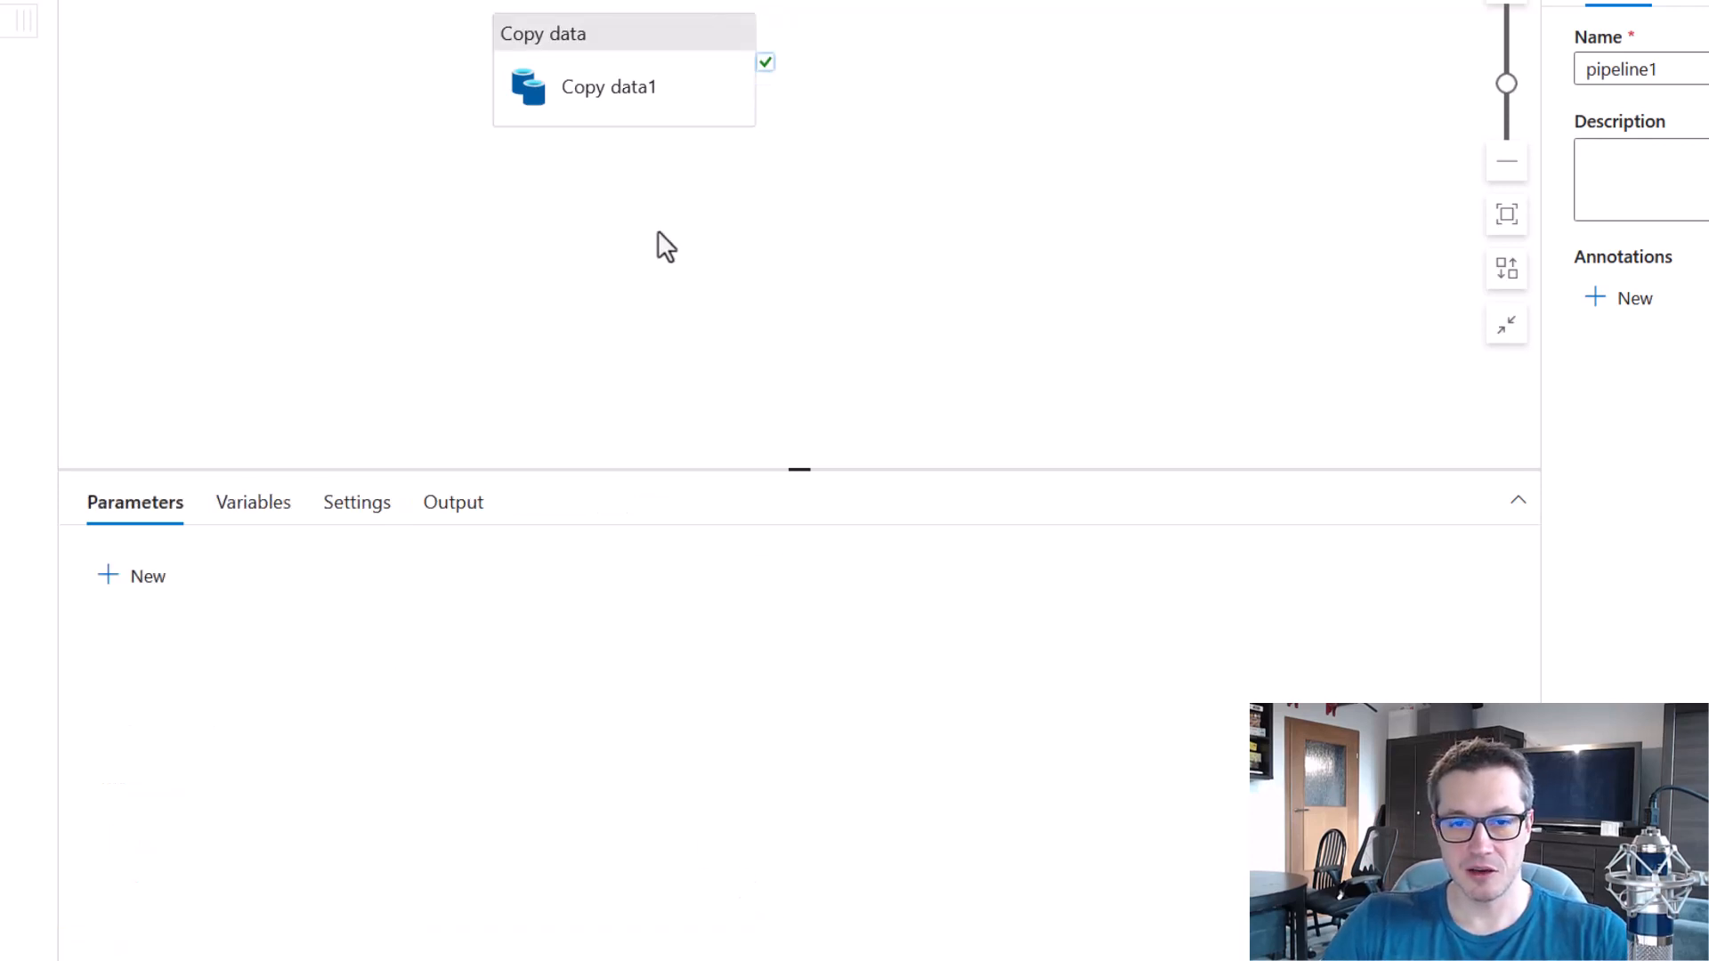
left_click(645, 36)
double_click(715, 829)
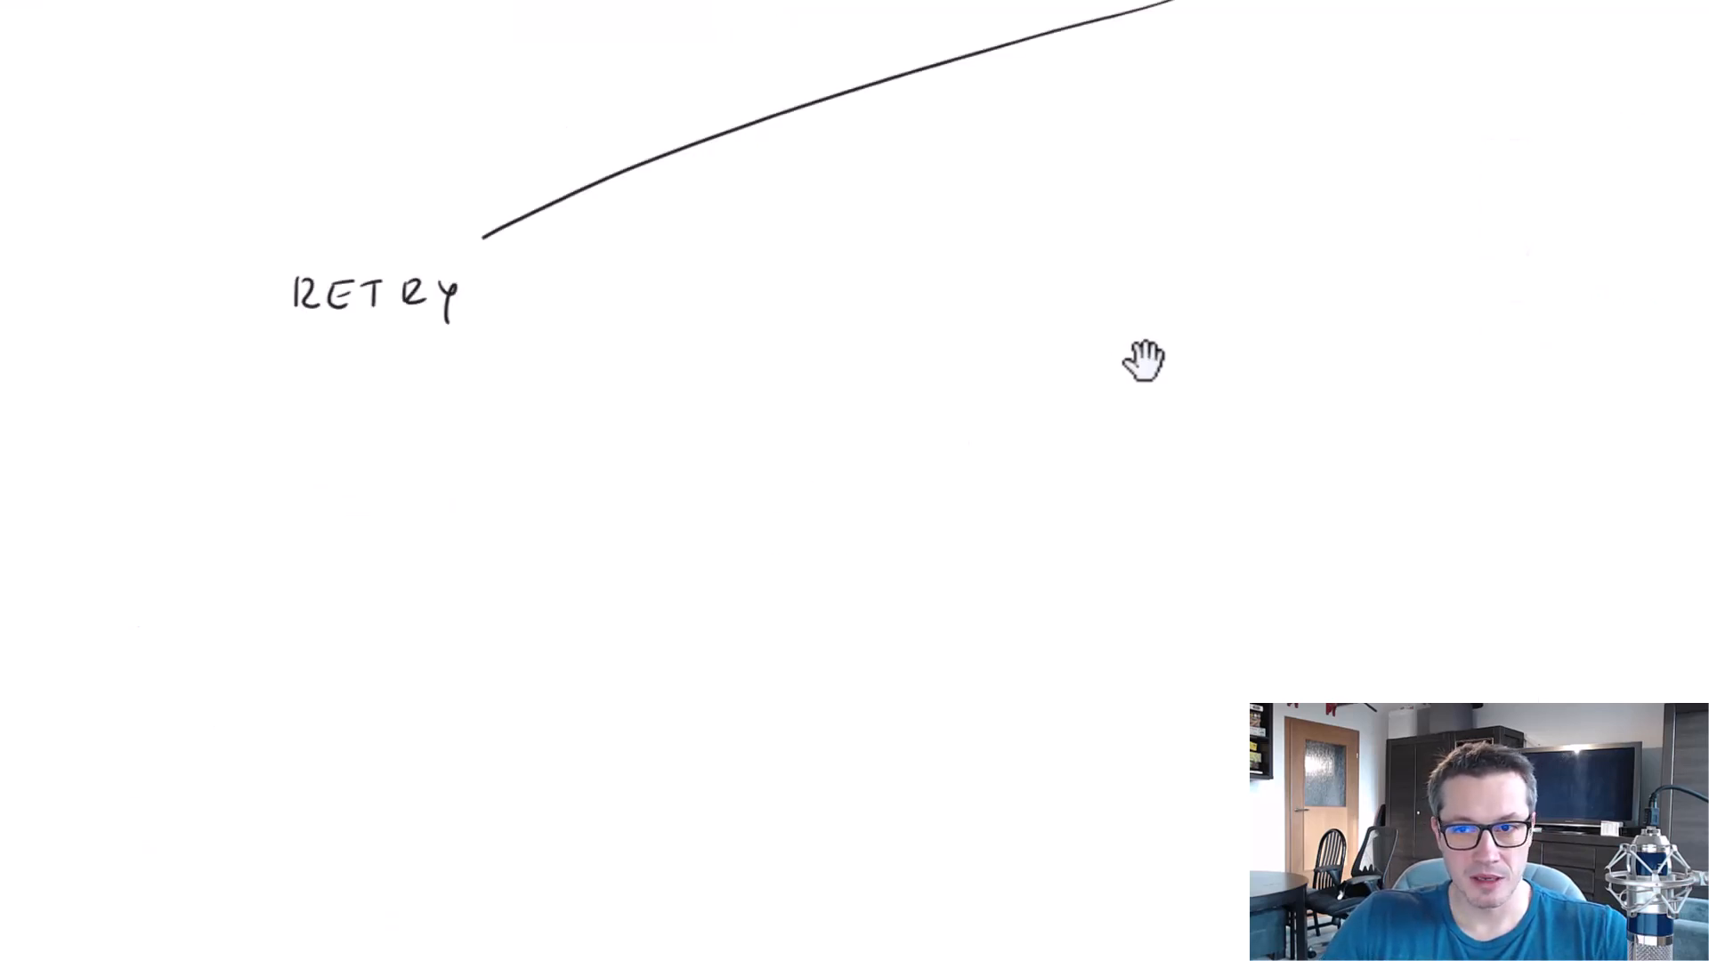
Switch to the whiteboard and draw a second branch line descending from below the Error Handling & Monitoring heading.
left_click_drag(1140, 359, 427, 603)
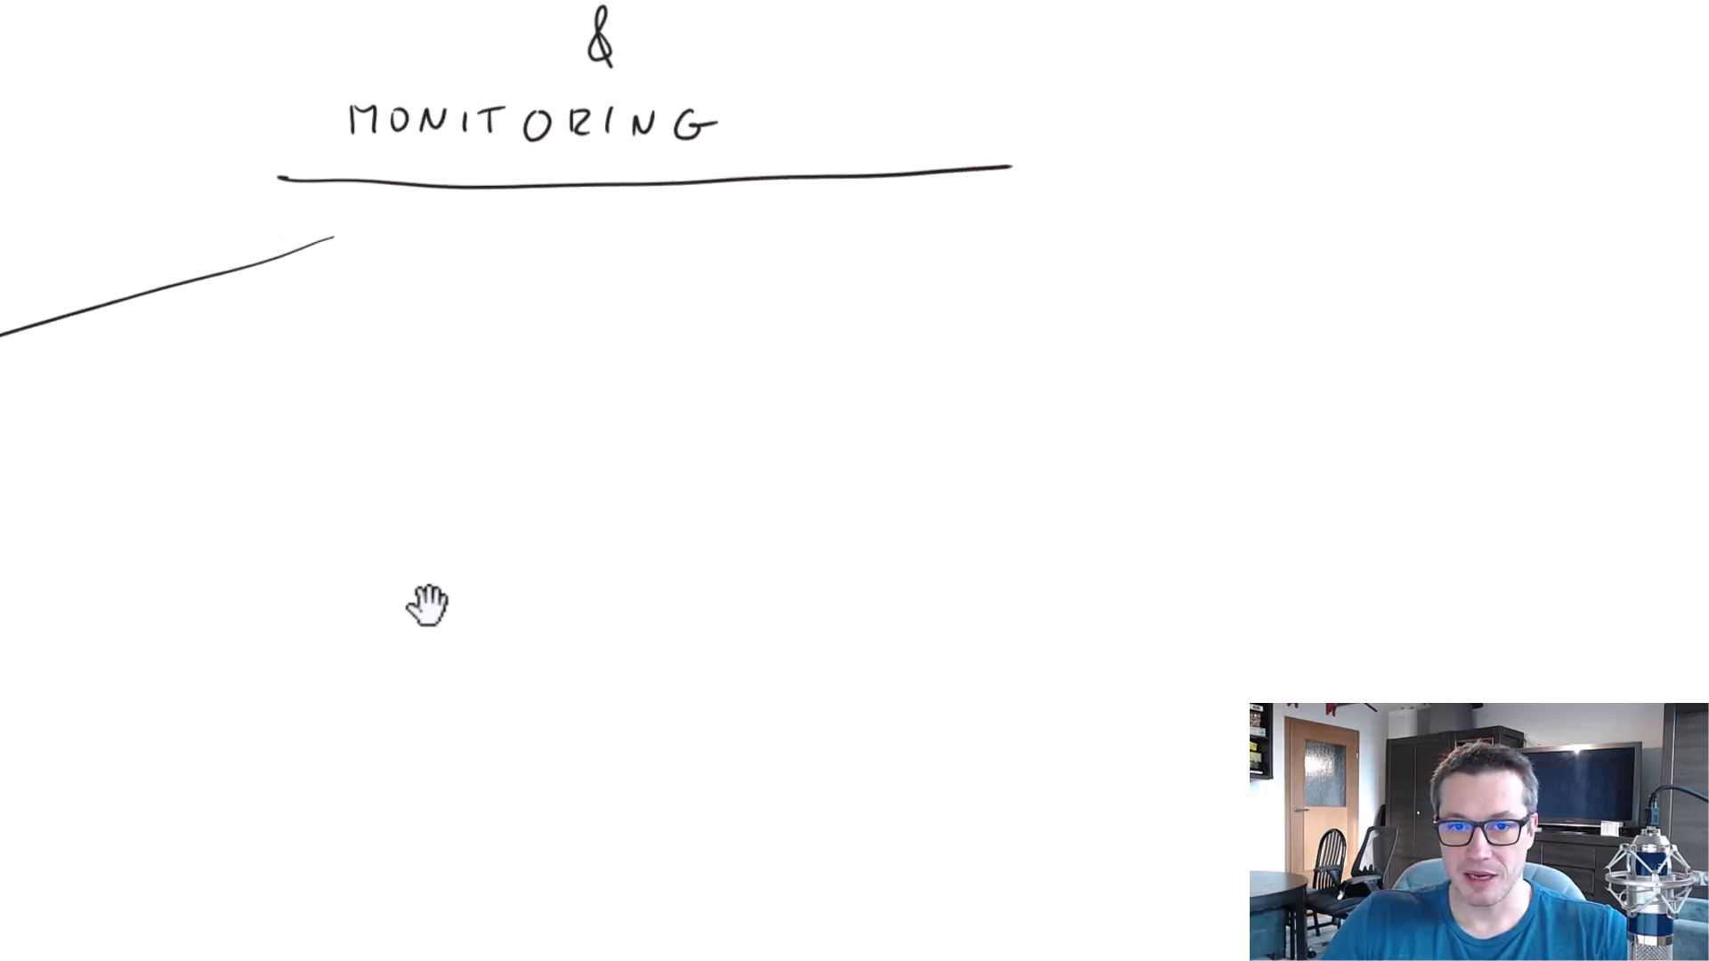
left_click_drag(762, 525, 916, 704)
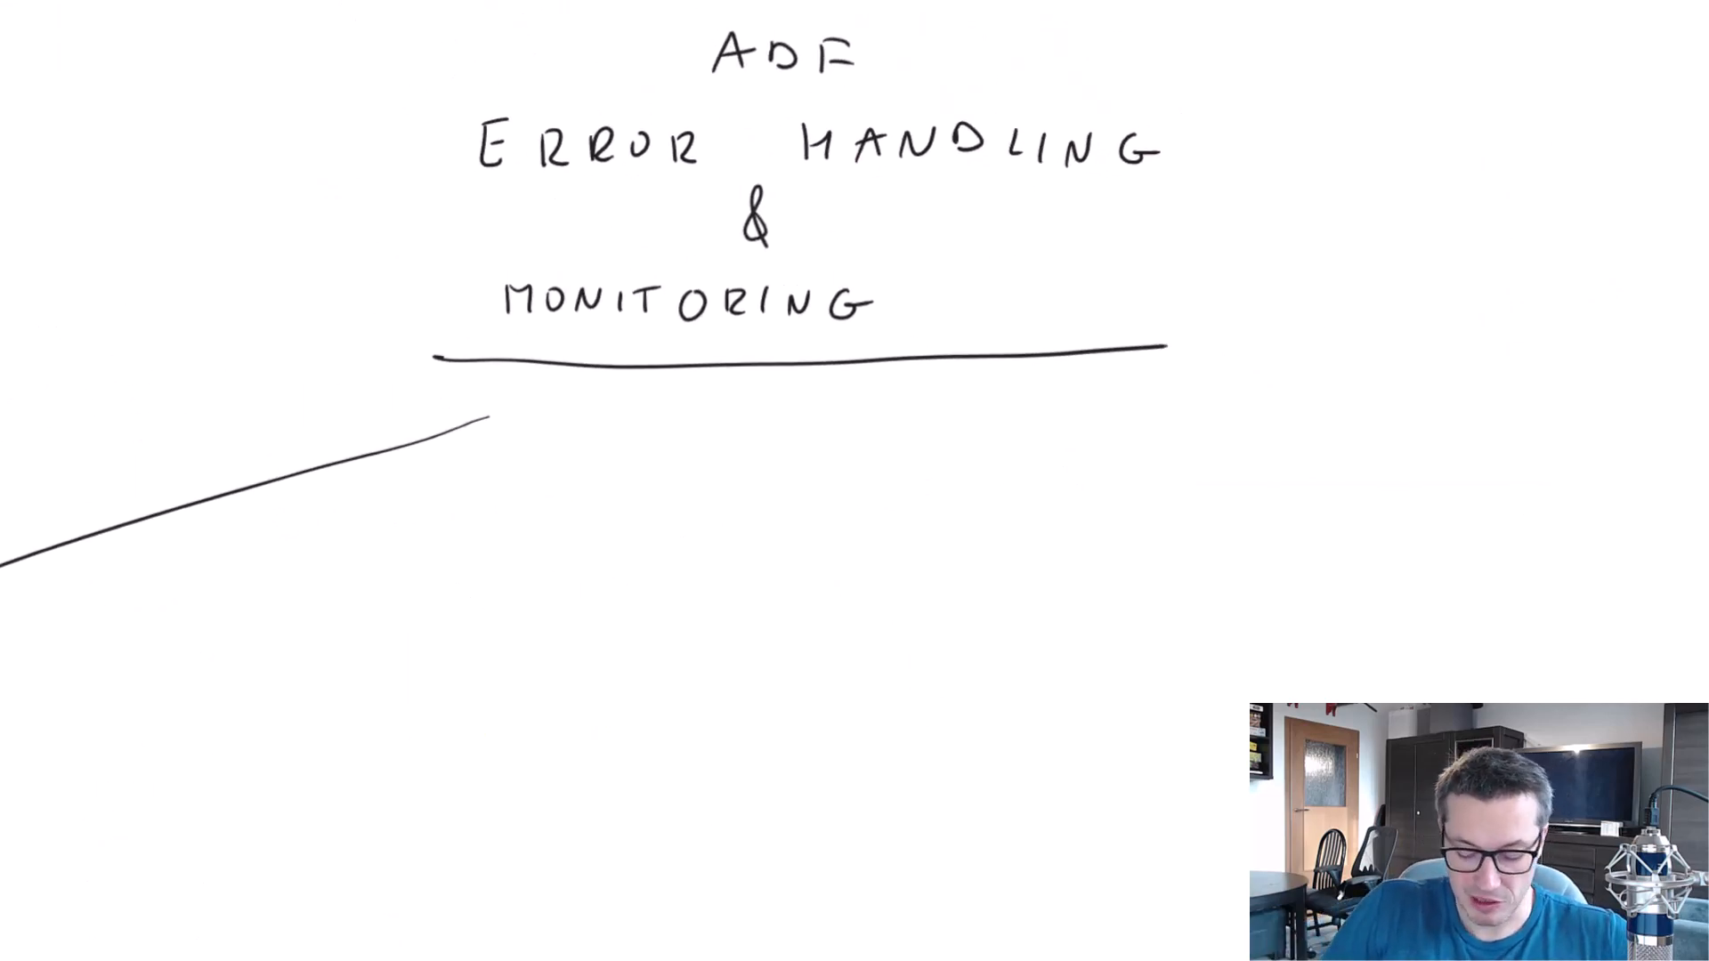
left_click_drag(620, 440, 503, 638)
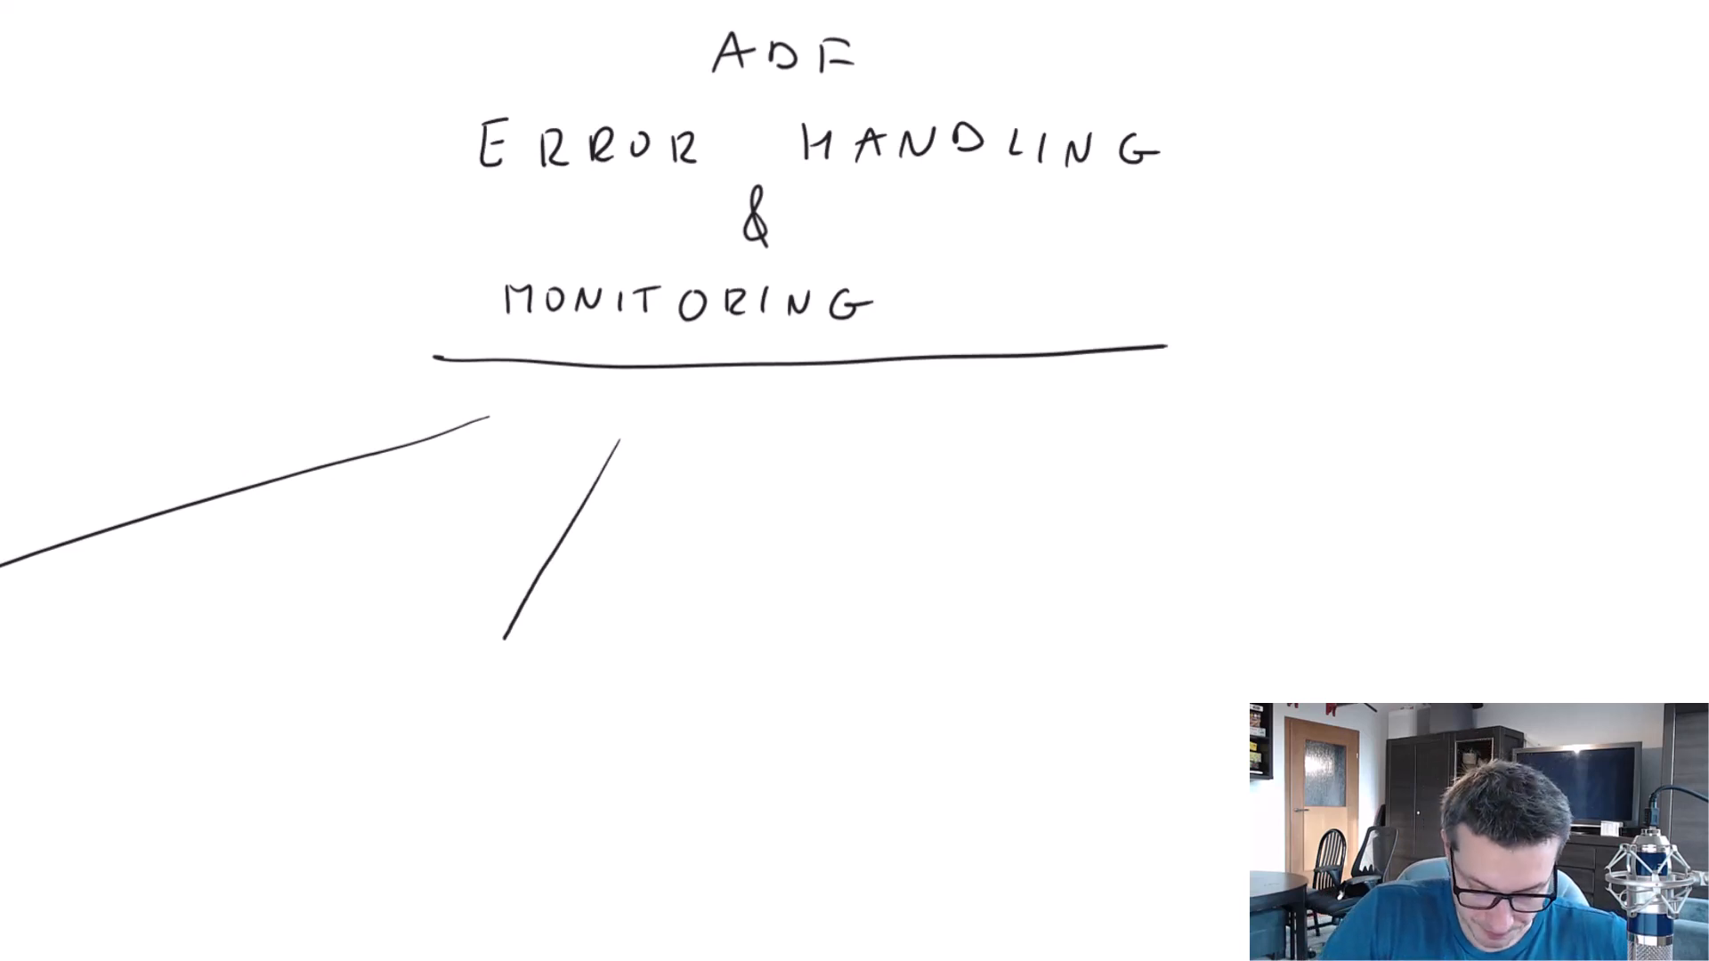
Handwrite a two-line label at the lower end of the second branch line.
left_click_drag(258, 679, 260, 699)
left_click_drag(283, 684, 318, 687)
left_click_drag(325, 686, 326, 703)
mouse_move(355, 686)
left_mouse_down()
mouse_move(355, 701)
mouse_move(391, 687)
left_mouse_up()
left_click_drag(381, 687, 382, 703)
left_click_drag(403, 688, 402, 703)
left_click_drag(425, 689, 461, 686)
left_click_drag(468, 707, 486, 707)
mouse_move(505, 686)
left_mouse_down()
mouse_move(518, 705)
mouse_move(440, 755)
left_mouse_up()
left_click_drag(440, 732, 480, 755)
left_click_drag(486, 735, 504, 734)
mouse_move(495, 736)
left_mouse_down()
mouse_move(495, 756)
mouse_move(518, 755)
left_mouse_up()
left_click_drag(540, 732, 540, 755)
left_click_drag(518, 745, 540, 742)
left_click_drag(569, 735, 553, 753)
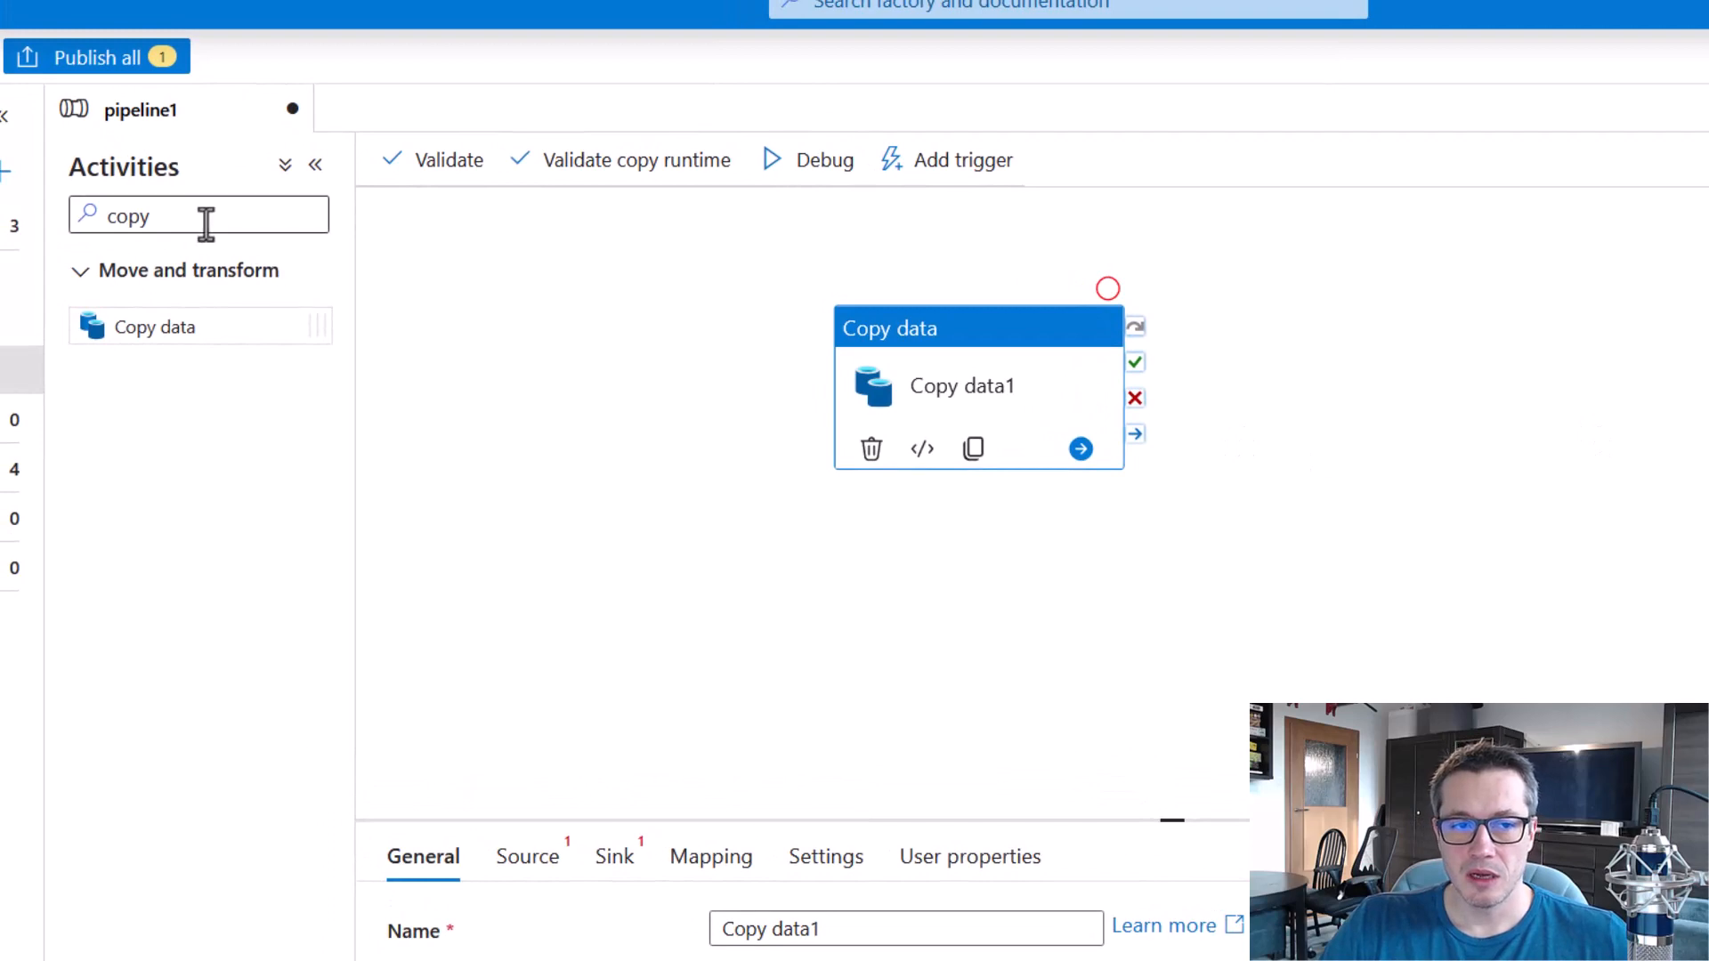
In pipeline1, delete the Copy data1 activity and add two Set variable activities side by side on the canvas.
key("Delete")
left_click(116, 214)
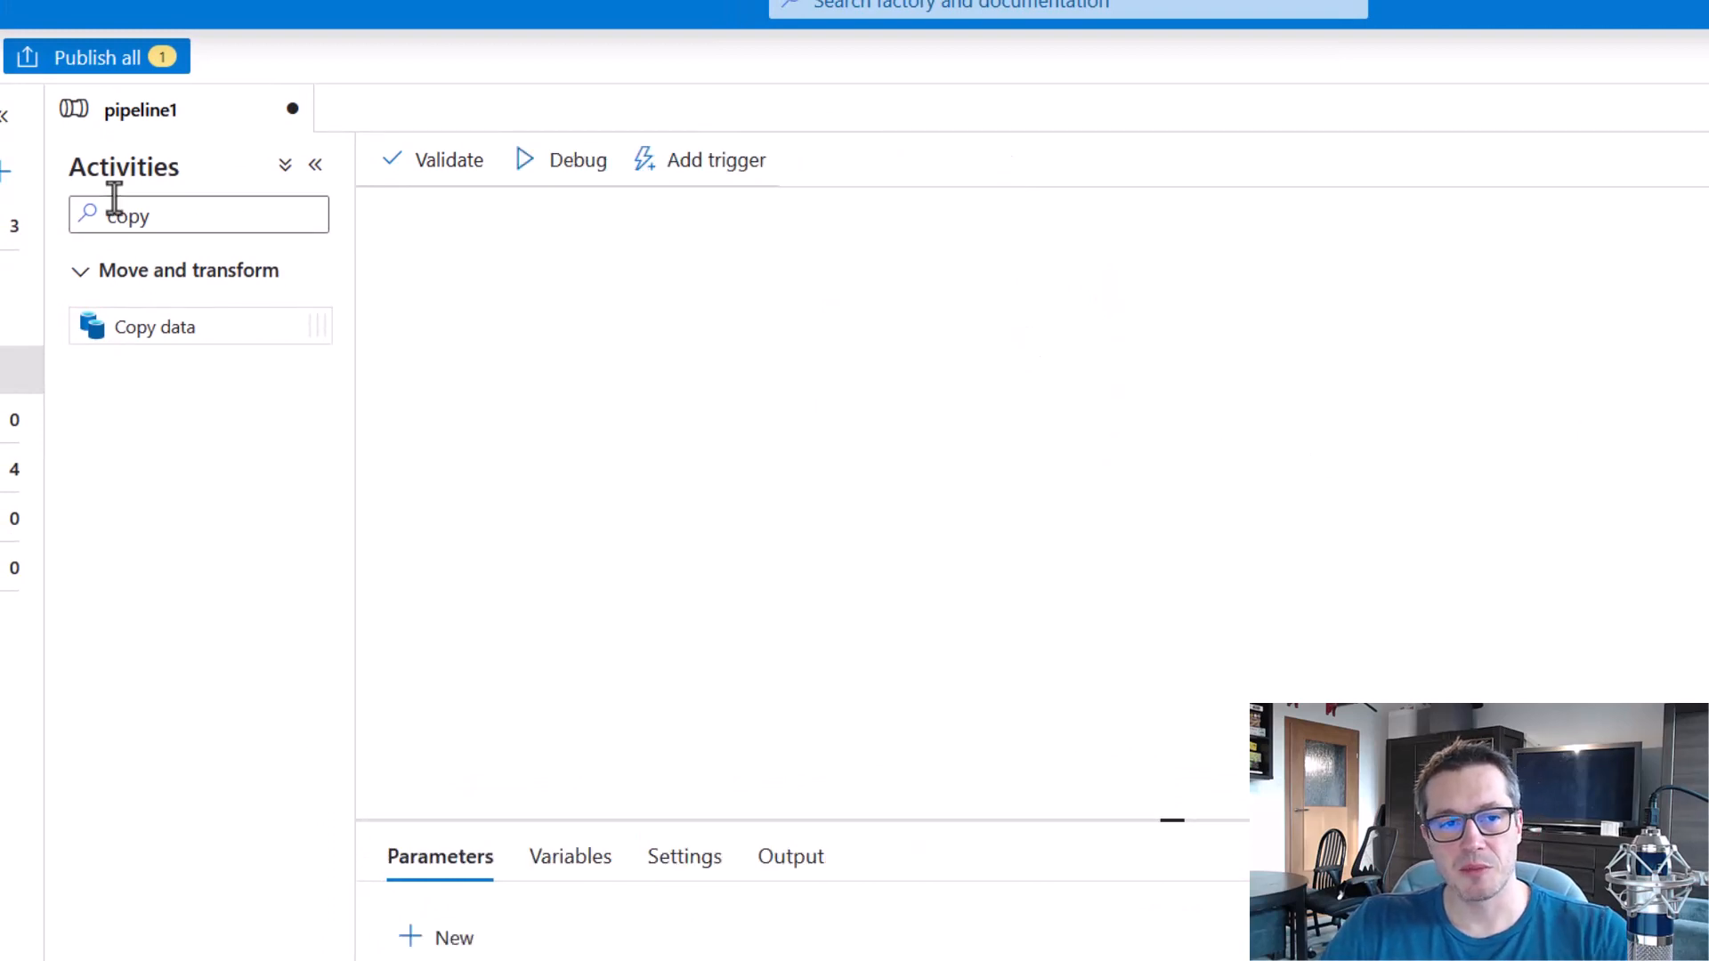
key("ctrl+a")
type("set")
left_click_drag(141, 328, 761, 392)
left_click_drag(259, 307, 1148, 339)
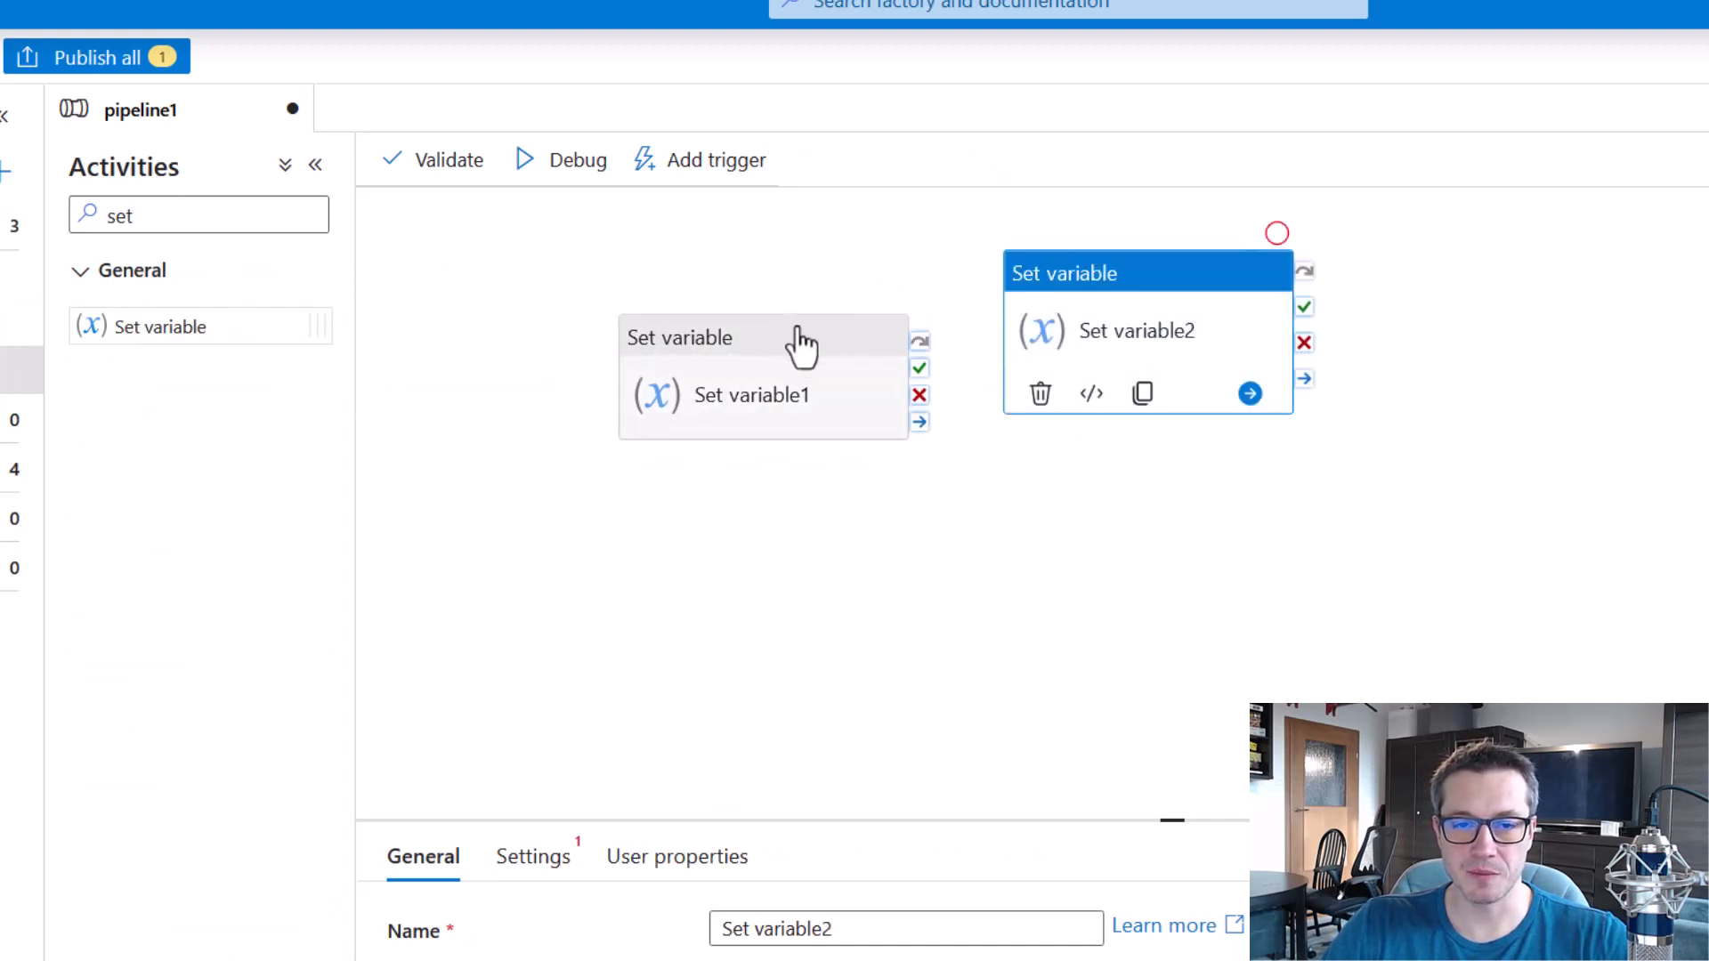
left_click_drag(789, 336, 813, 313)
Add a pipeline variable named myVar of type Integer to pipeline1.
left_click(1320, 556)
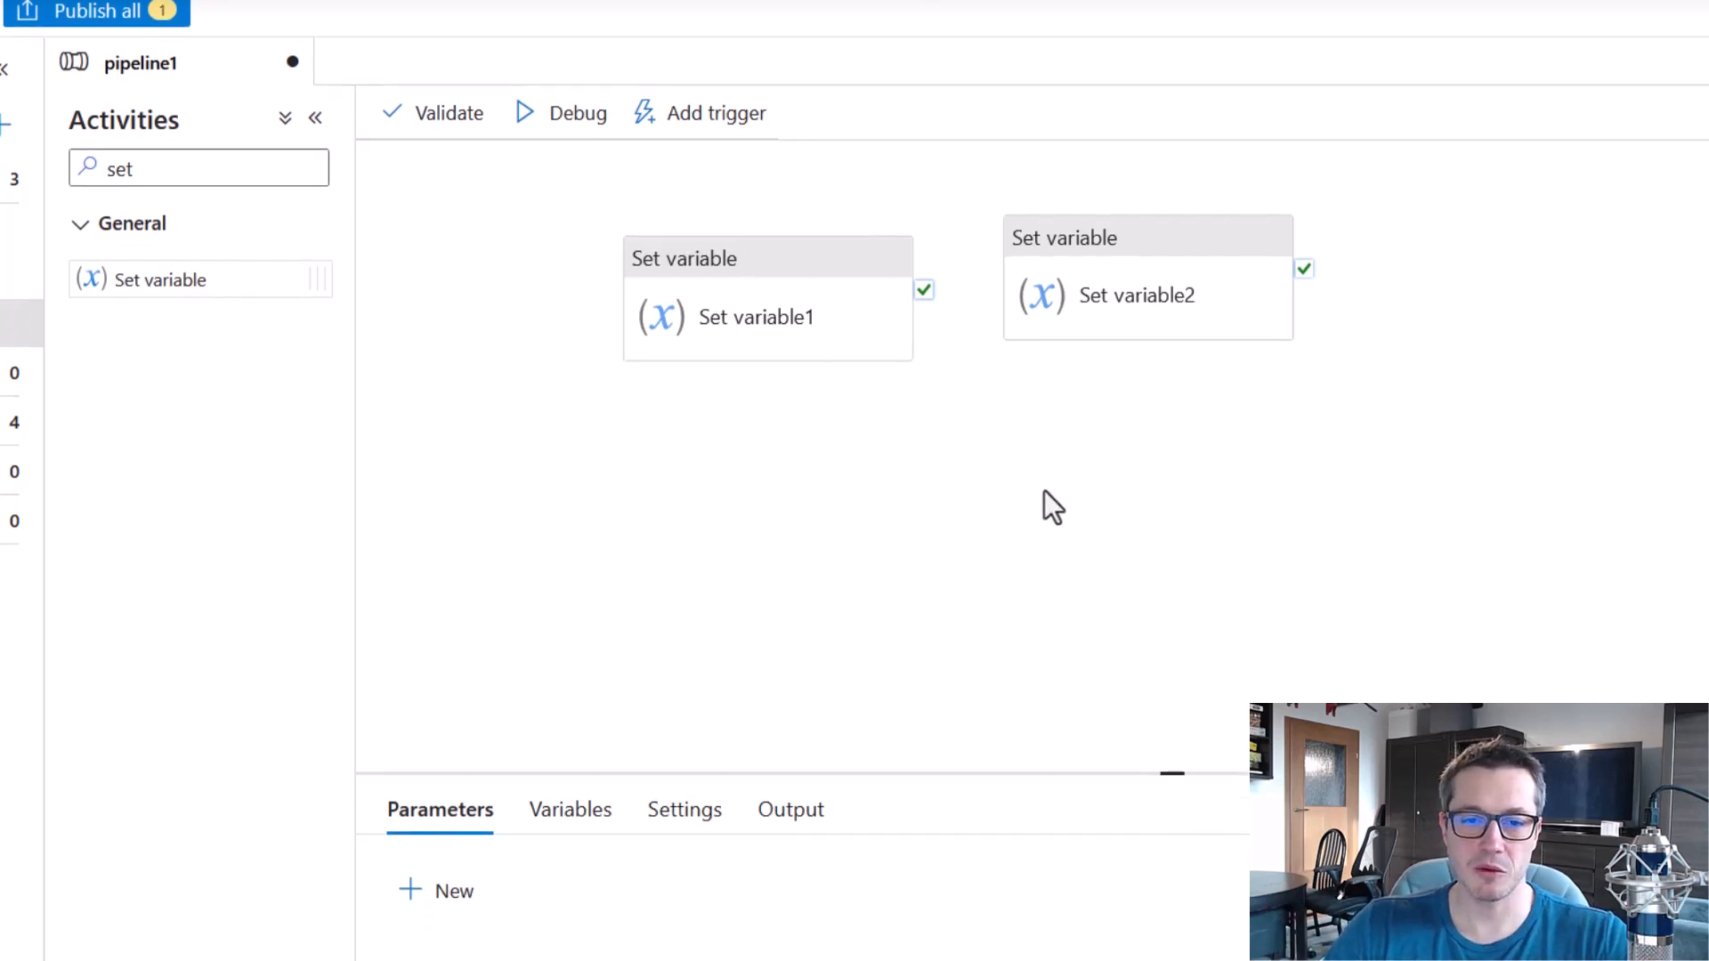
left_click(567, 873)
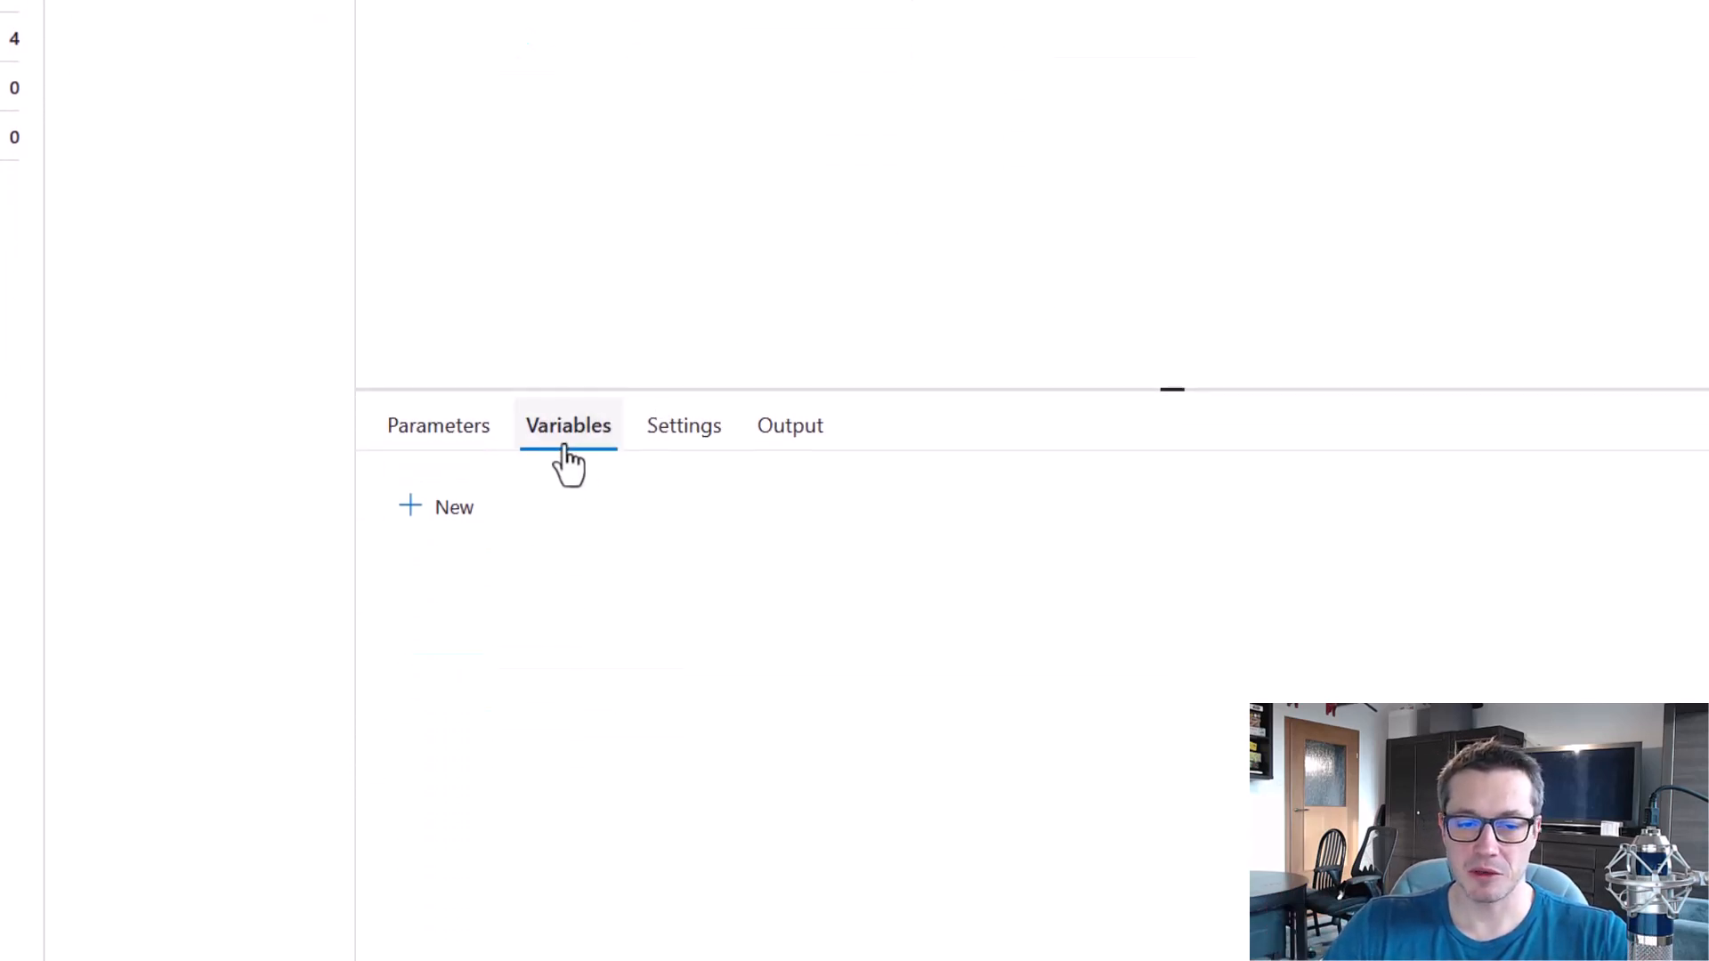
left_click(445, 520)
left_click(558, 623)
type("My")
key("BackSpace")
key("BackSpace")
type("myVar")
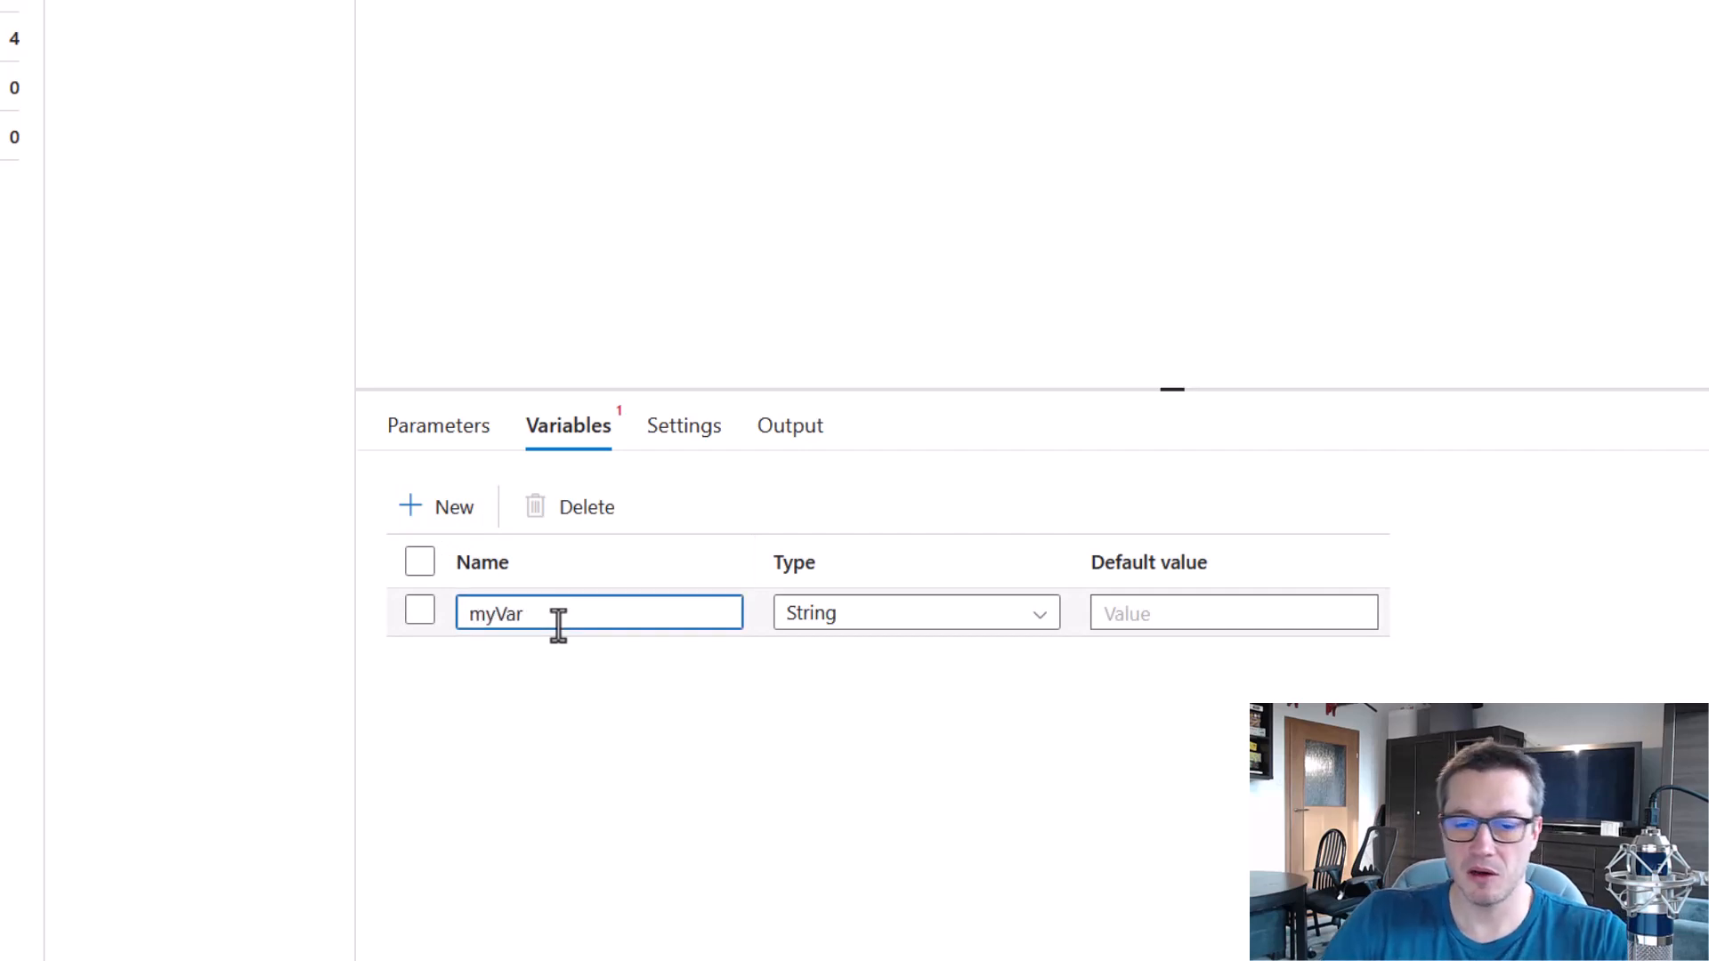
left_click(1030, 621)
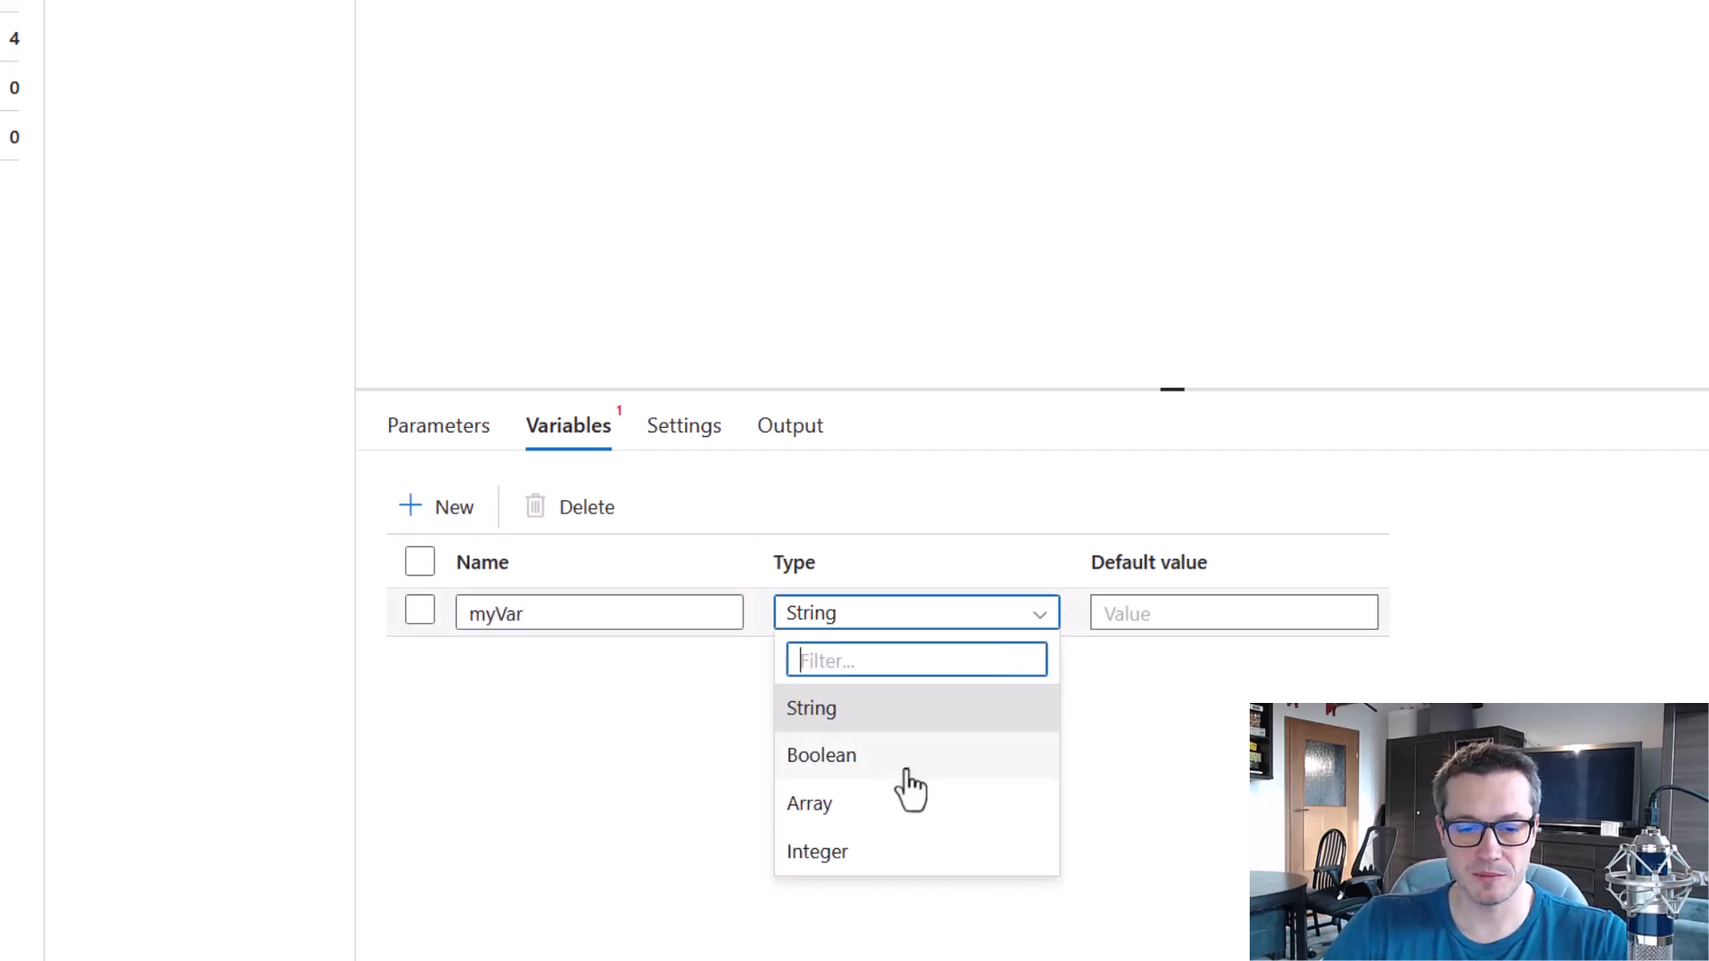
left_click(871, 856)
Configure Set variable1 to assign the value 1 to the pipeline variable myVar.
left_click(807, 0)
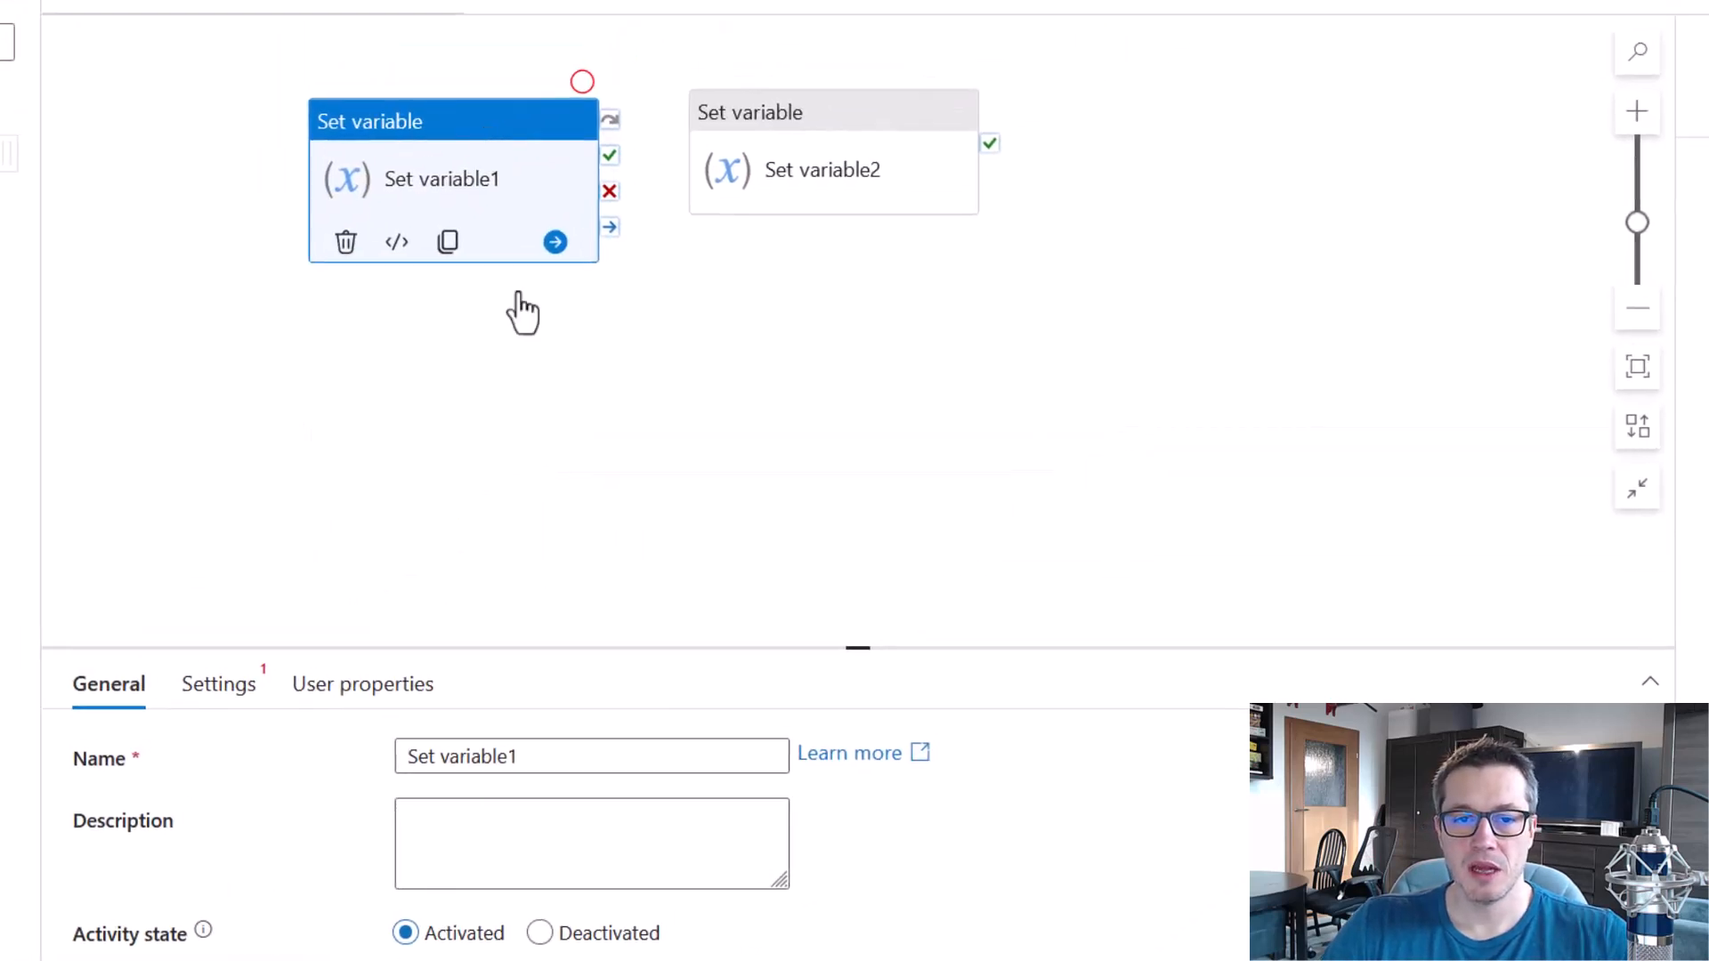
left_click(237, 689)
left_click(536, 813)
left_click(522, 869)
left_click(525, 891)
type("1")
left_click(656, 517)
Configure Set variable2 to assign the value 1 to myVar and align the activity with Set variable1.
left_click(794, 141)
left_click(219, 687)
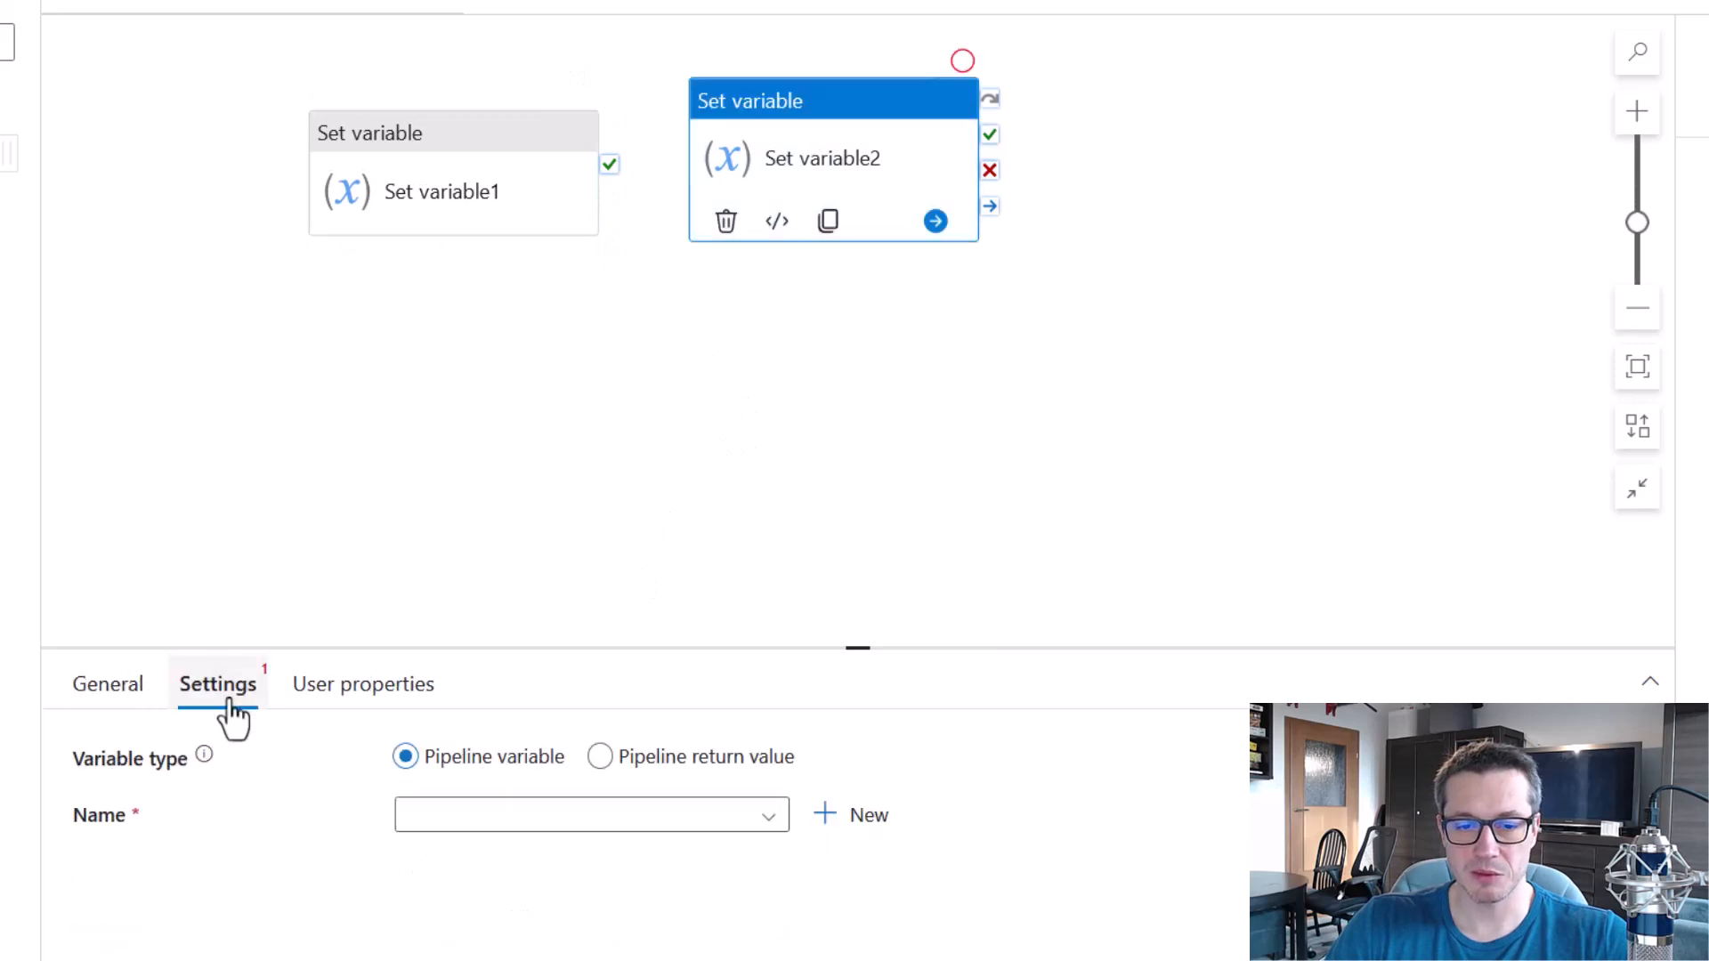
left_click(534, 815)
left_click(520, 858)
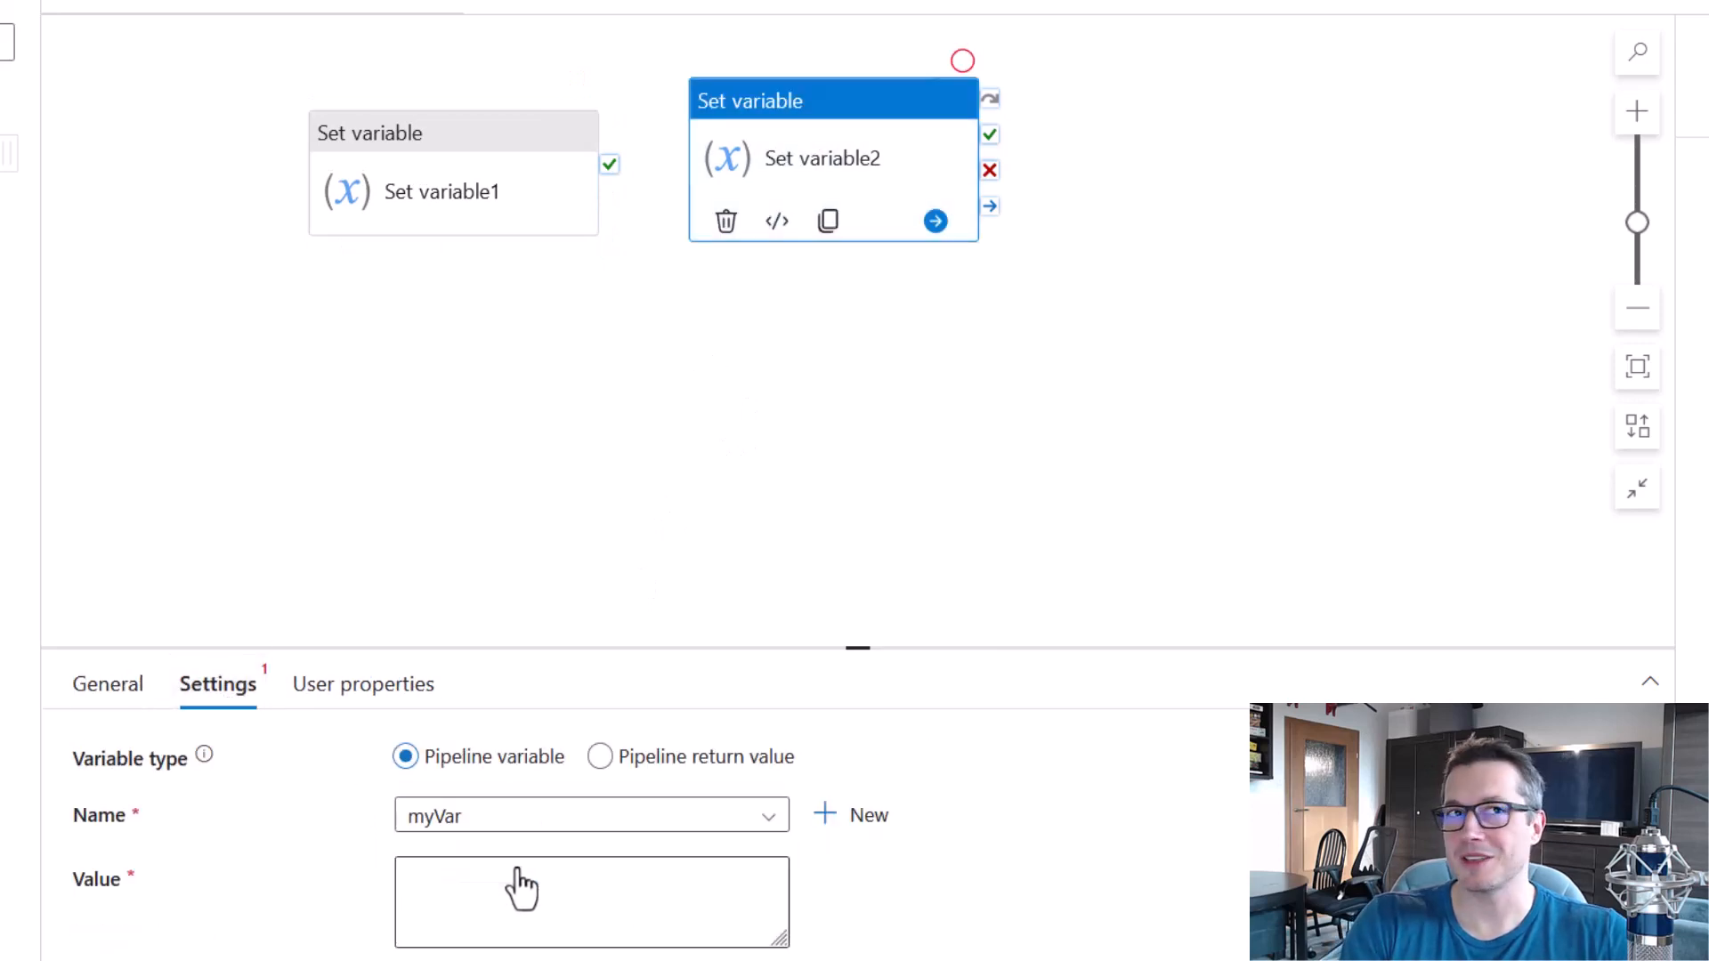
left_click(523, 887)
type("1")
left_click(596, 463)
left_click_drag(805, 135, 832, 147)
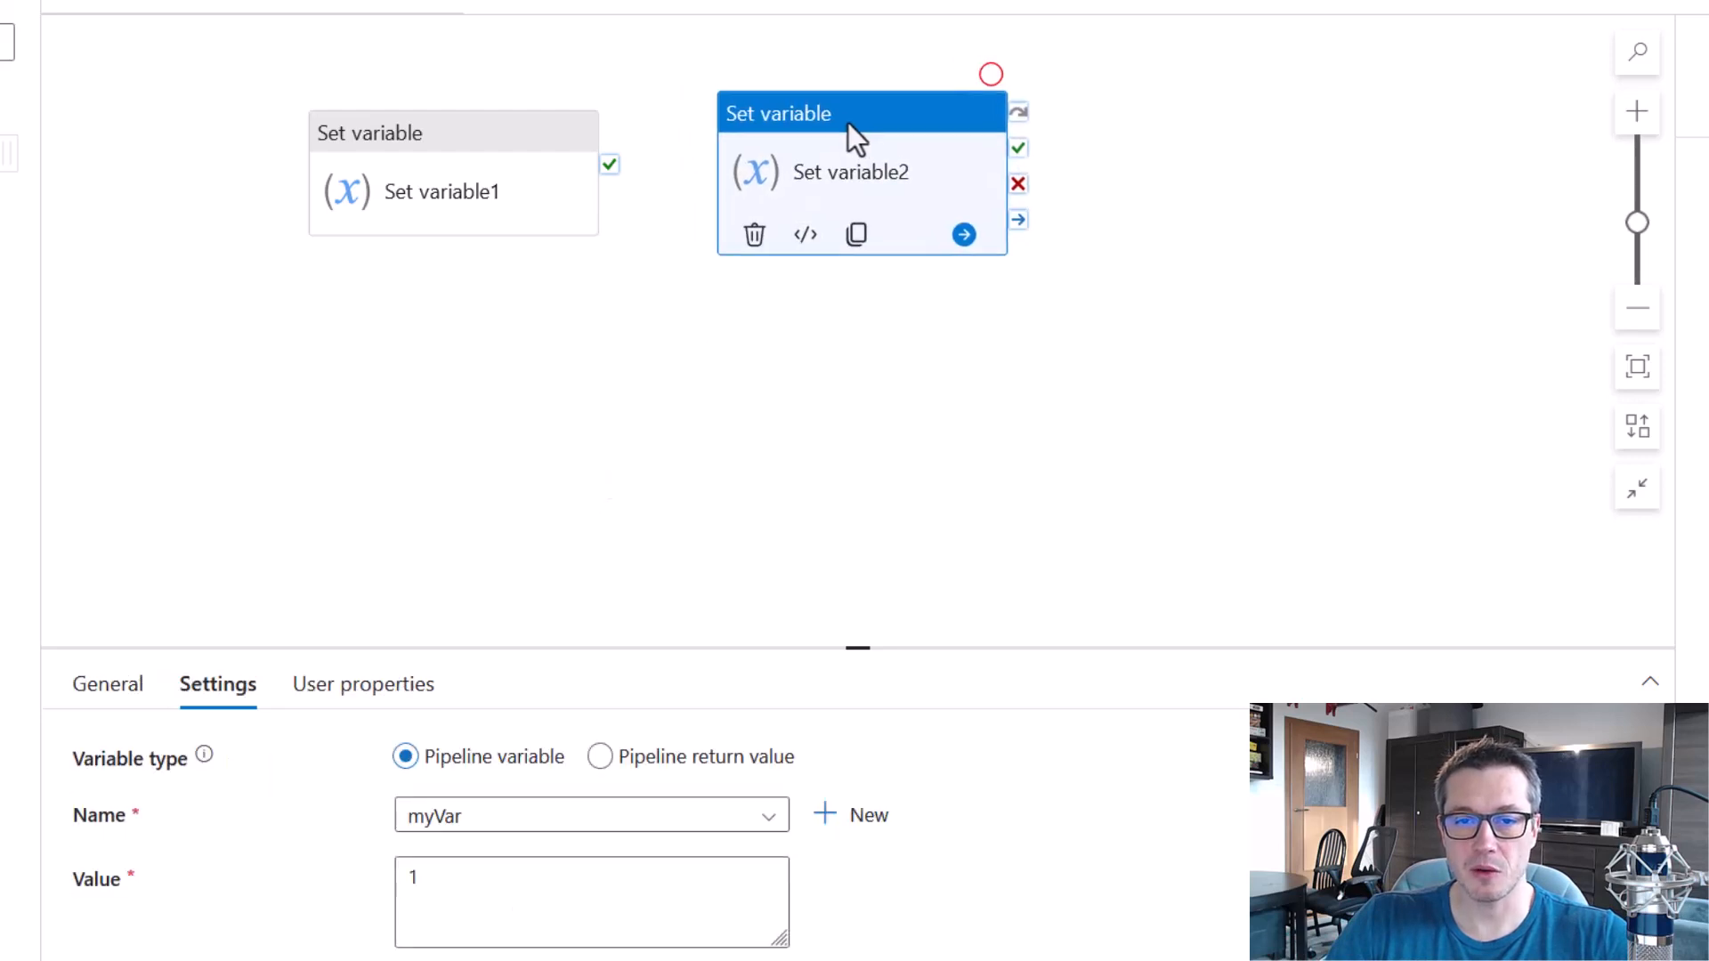
left_click(788, 368)
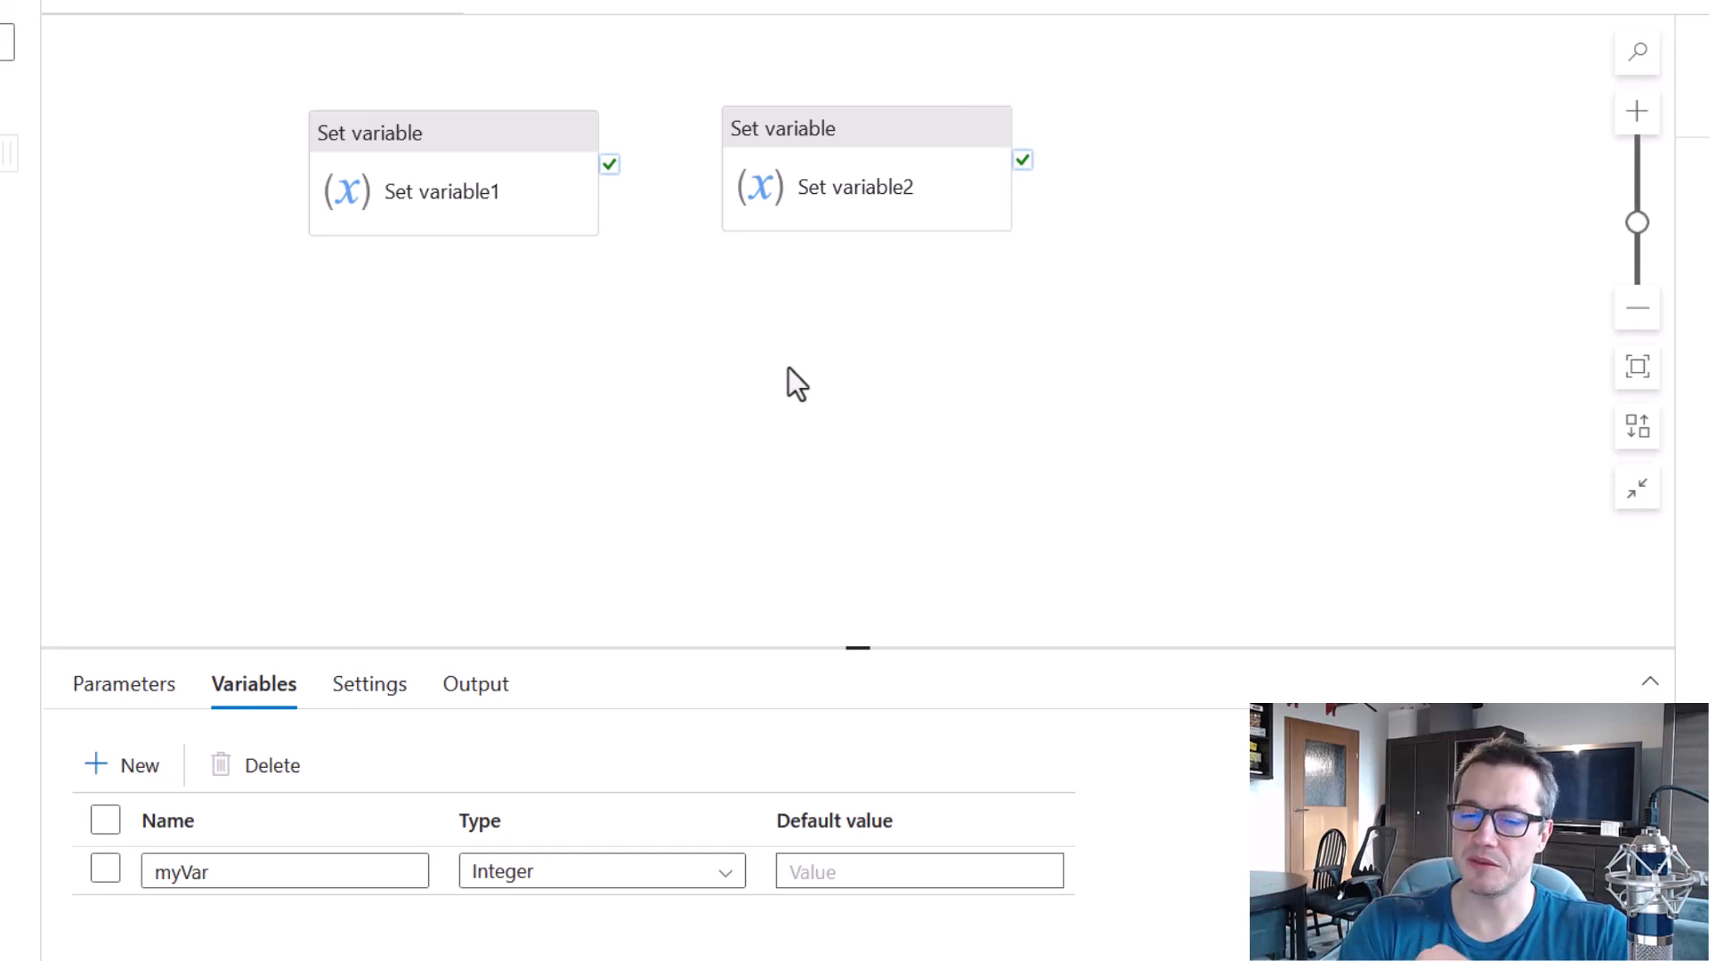
Connect Set variable1's success output to Set variable2.
mouse_move(561, 133)
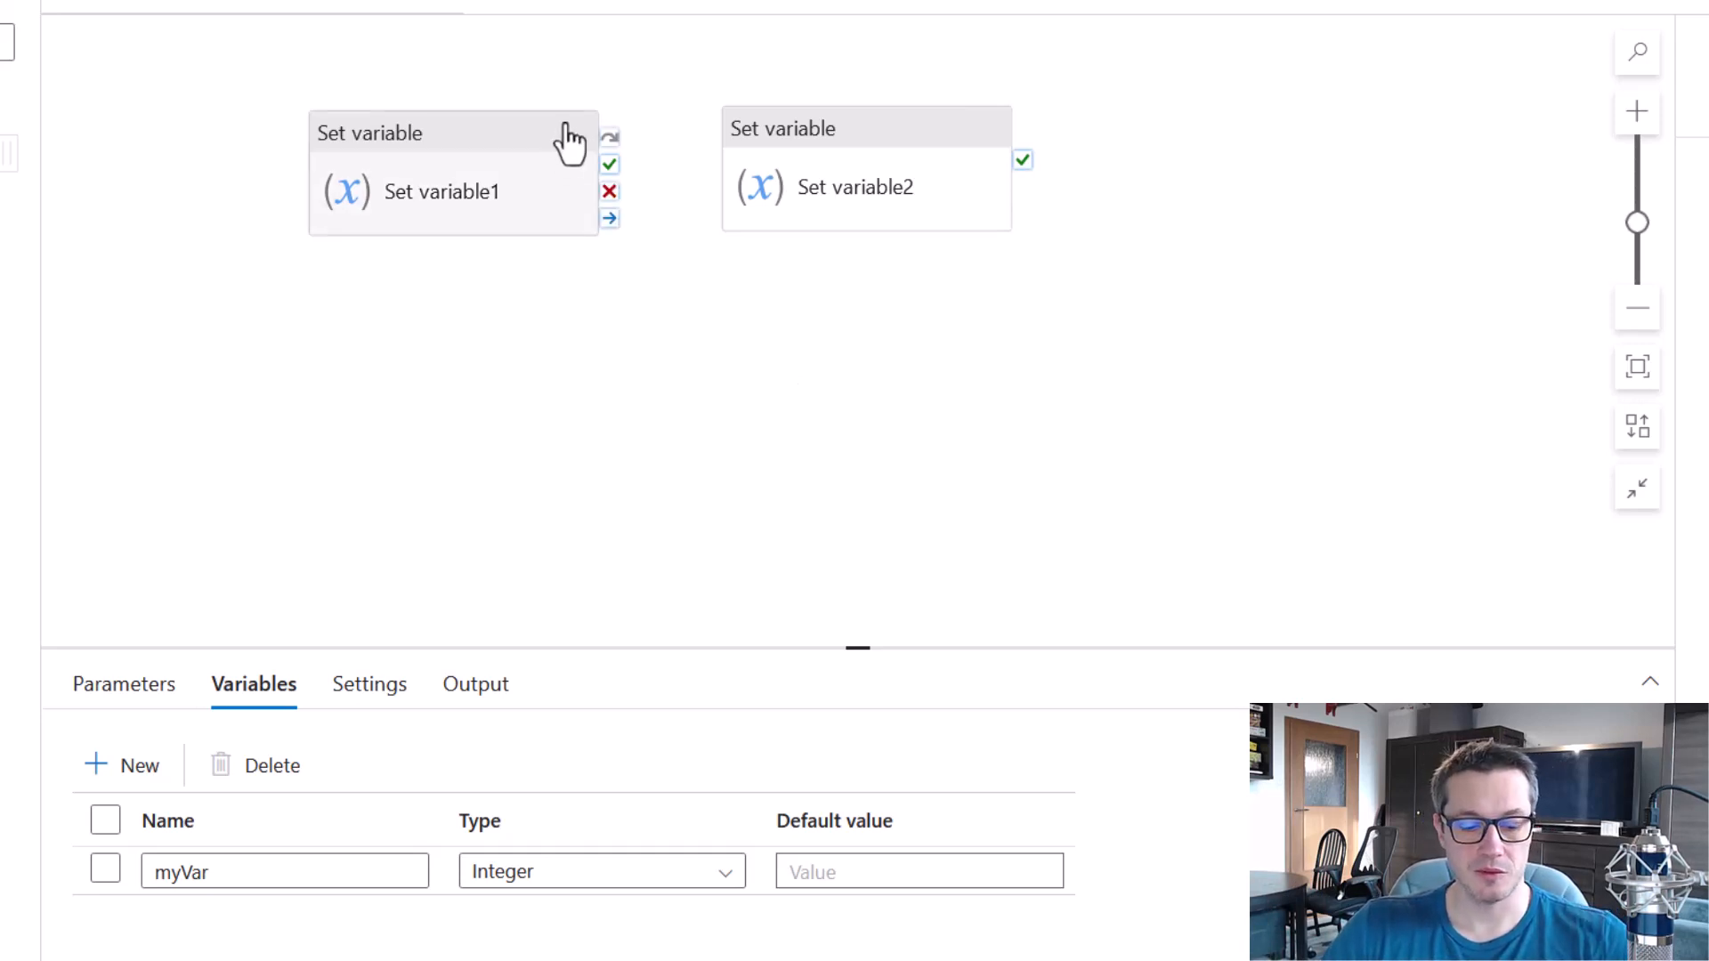
left_click_drag(584, 105, 633, 264)
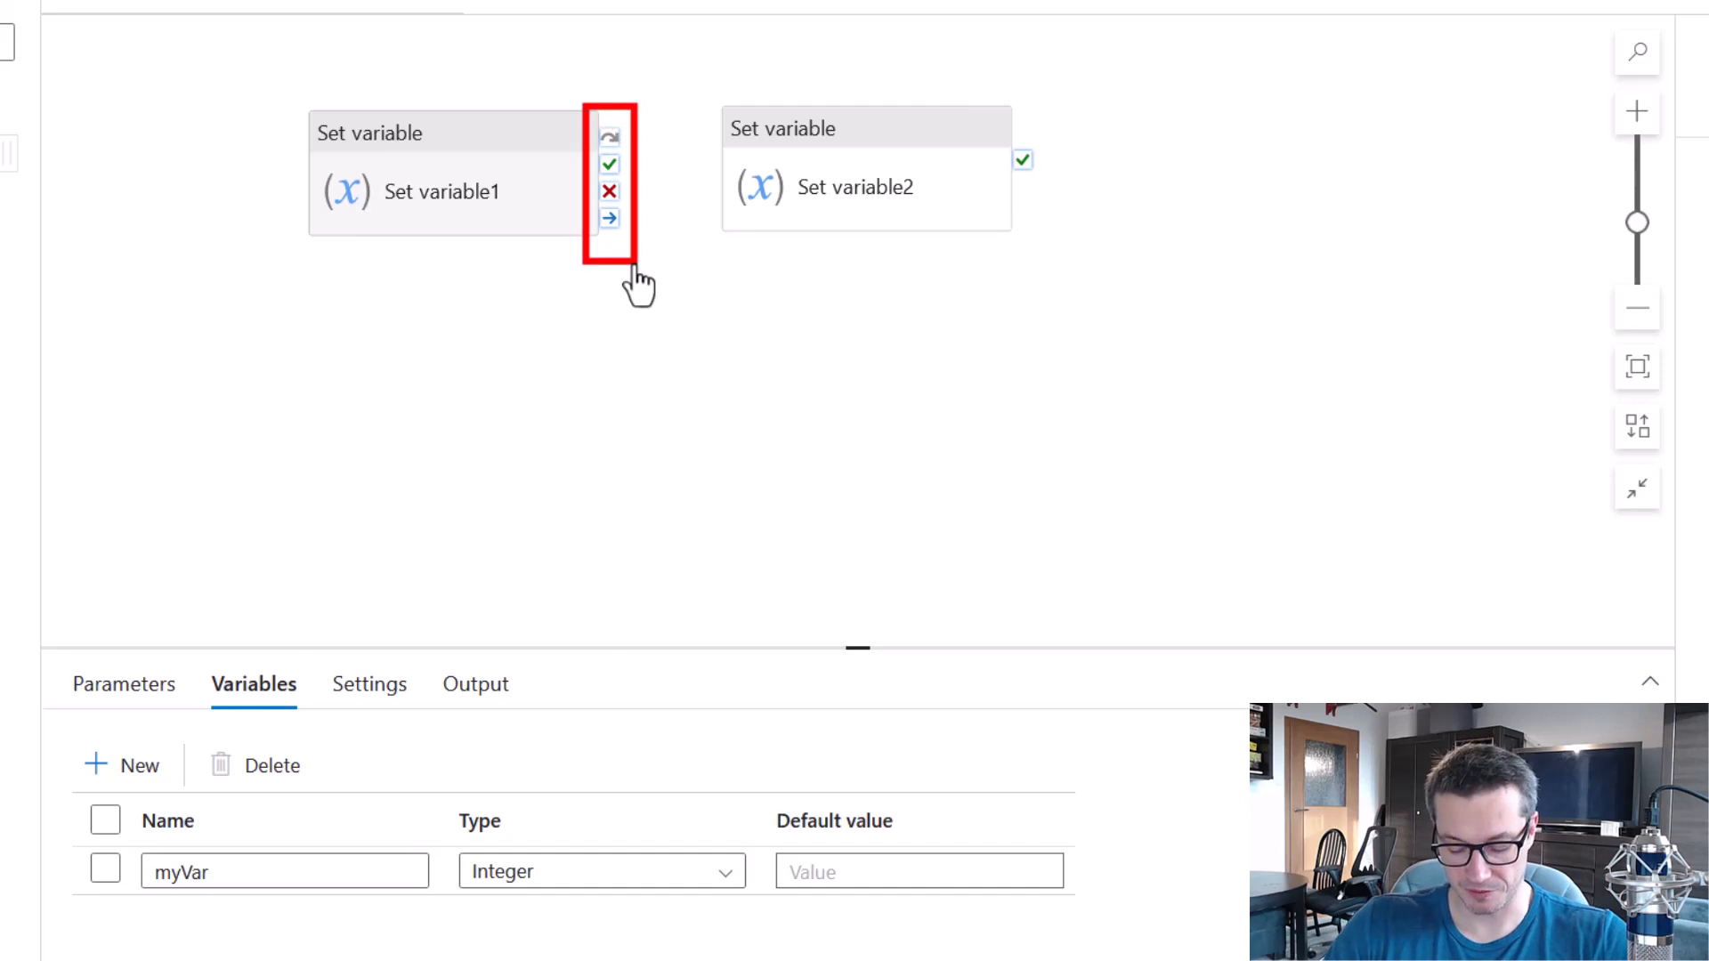
key("Escape")
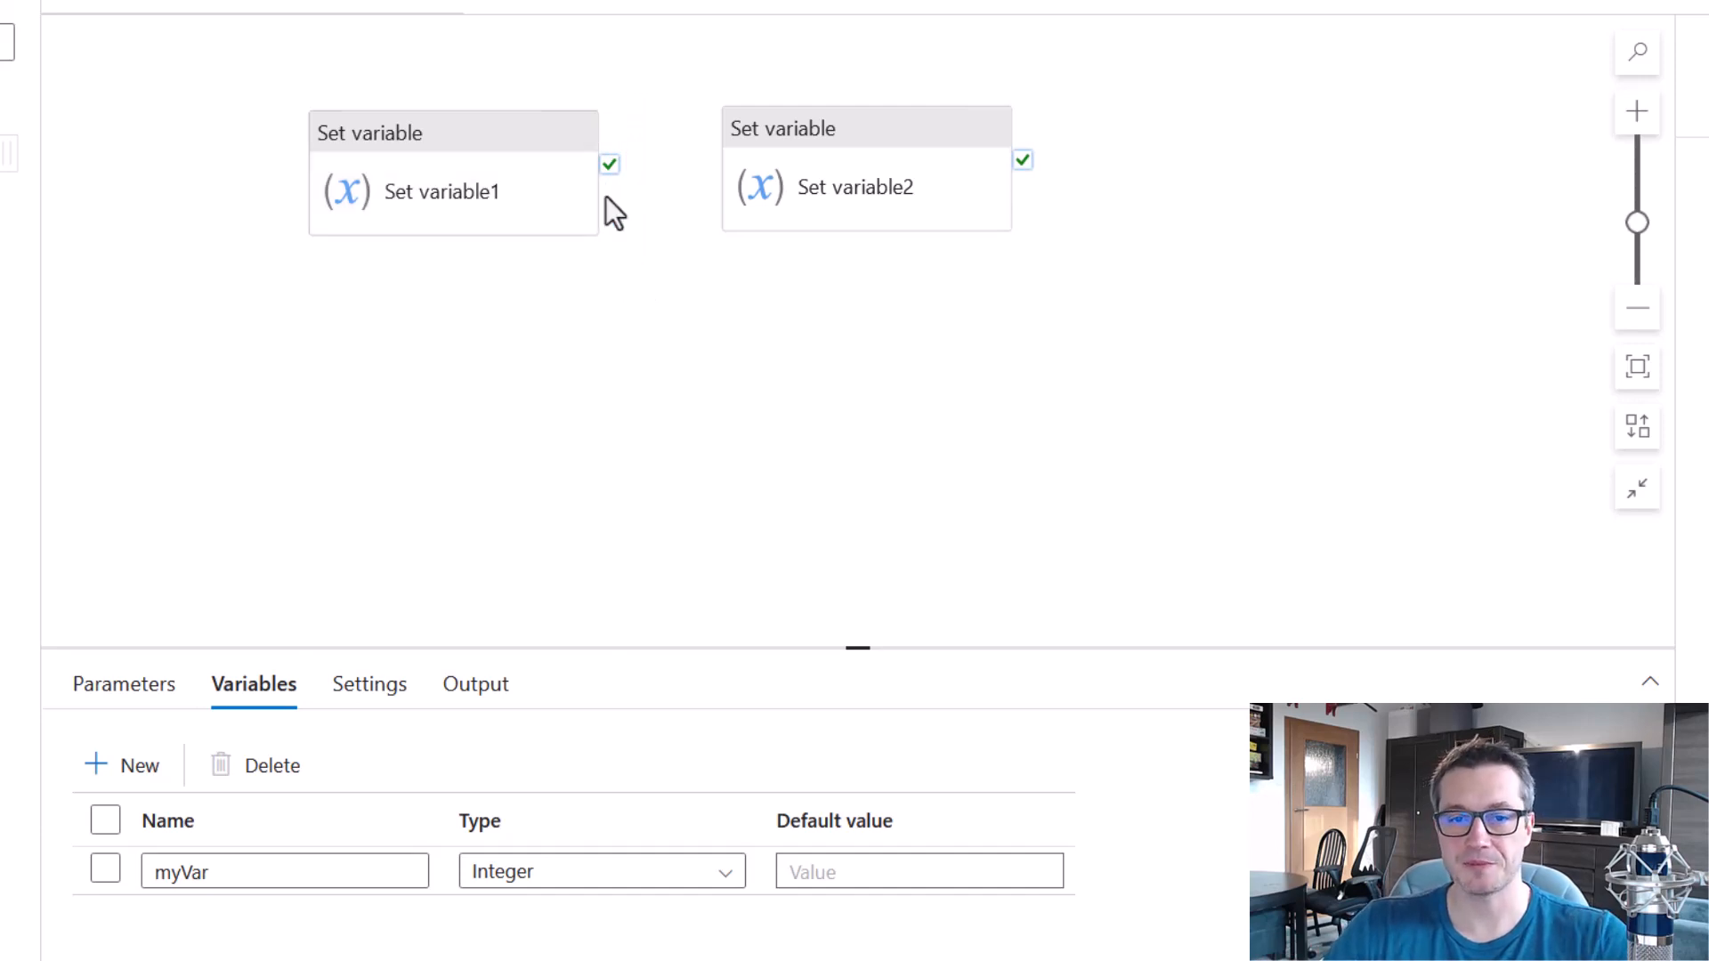
left_click_drag(609, 166, 753, 181)
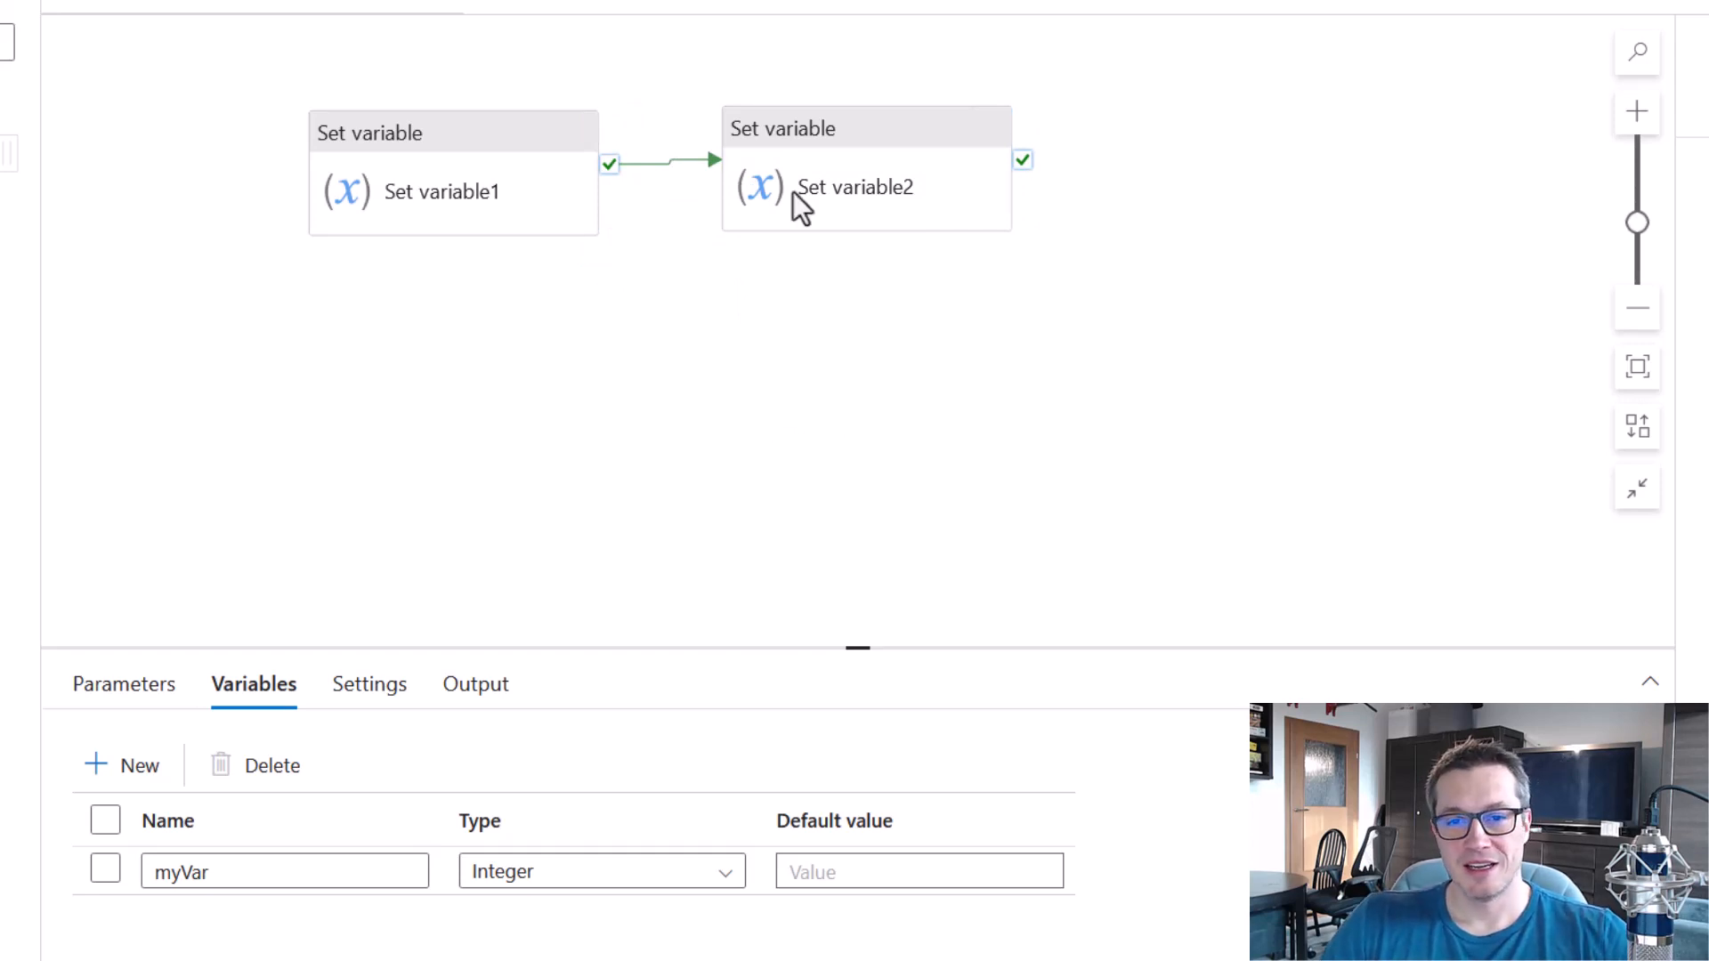
Run pipeline1 in debug mode and check the run status of both Set variable activities.
left_click_drag(712, 75, 1064, 272)
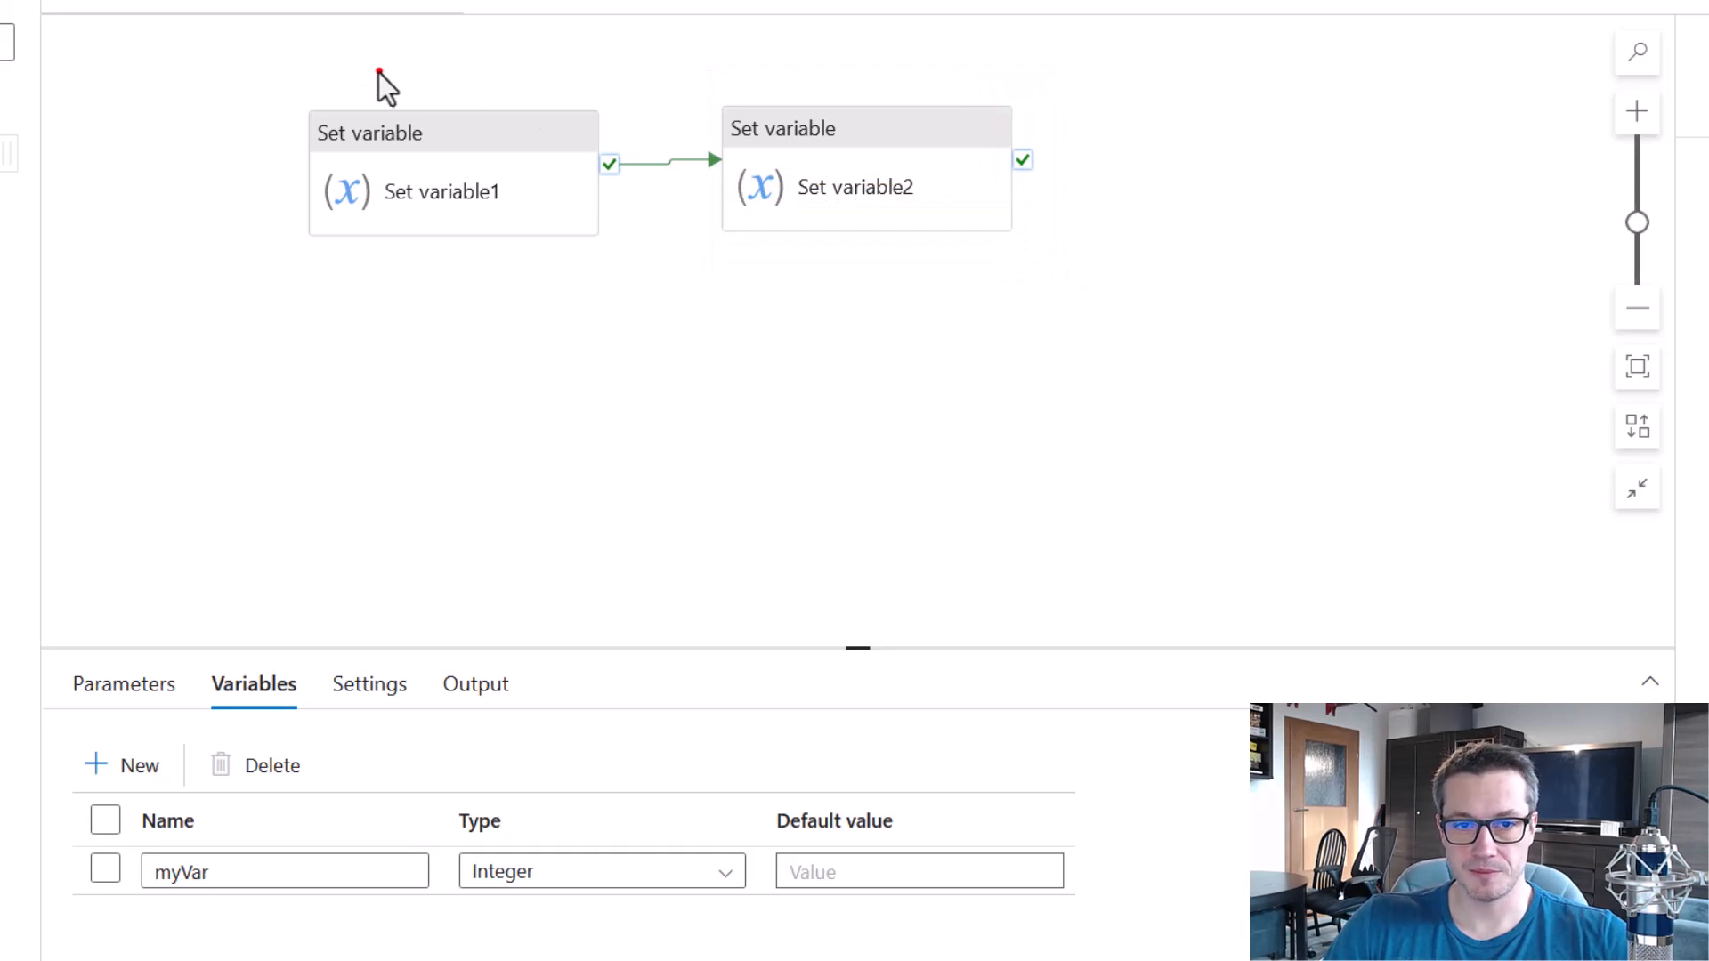
left_click_drag(299, 89, 622, 267)
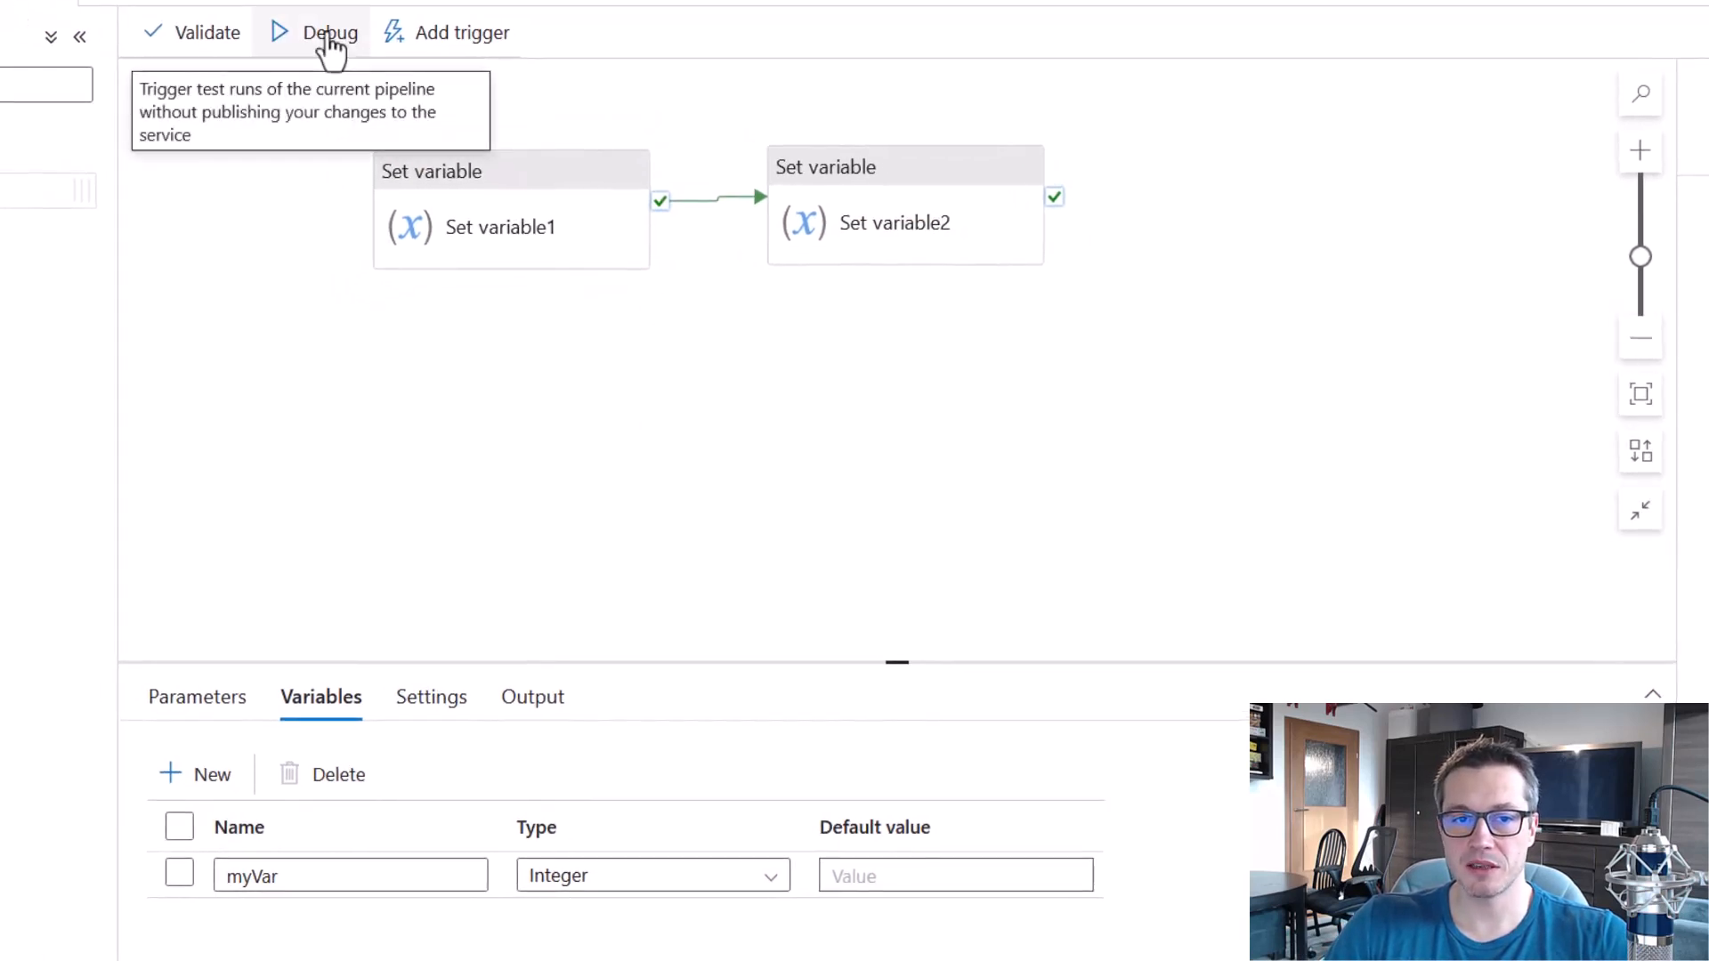
left_click(329, 44)
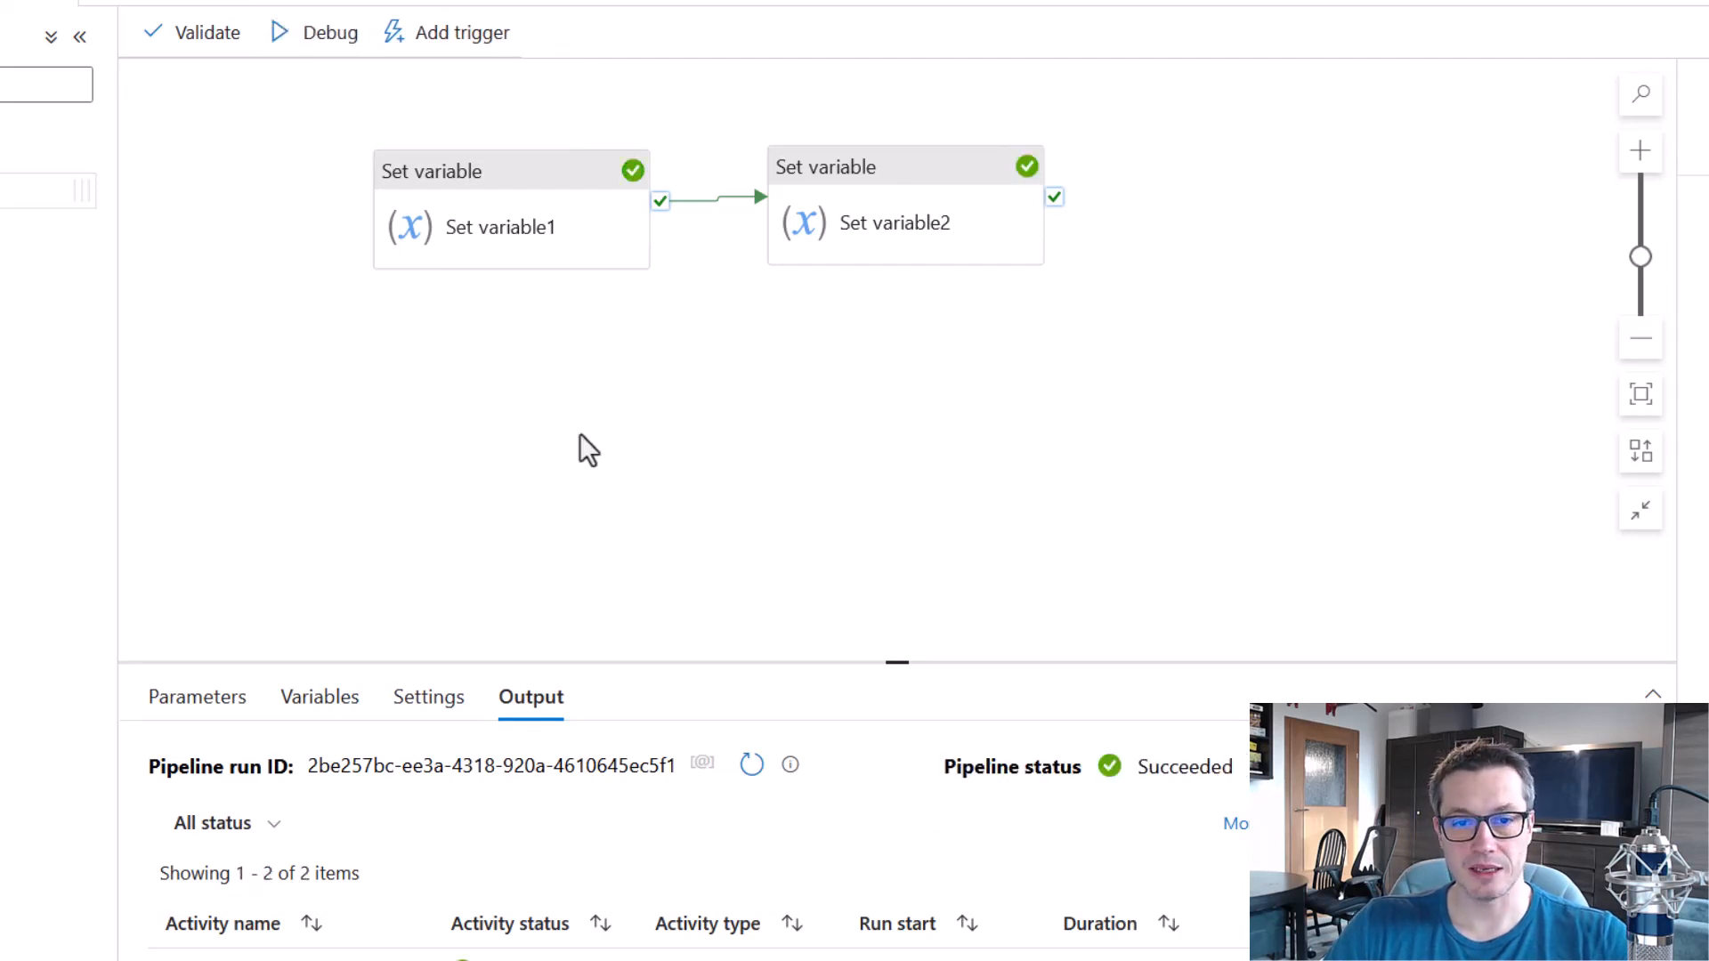
left_click_drag(603, 135, 663, 190)
left_click_drag(994, 139, 1062, 196)
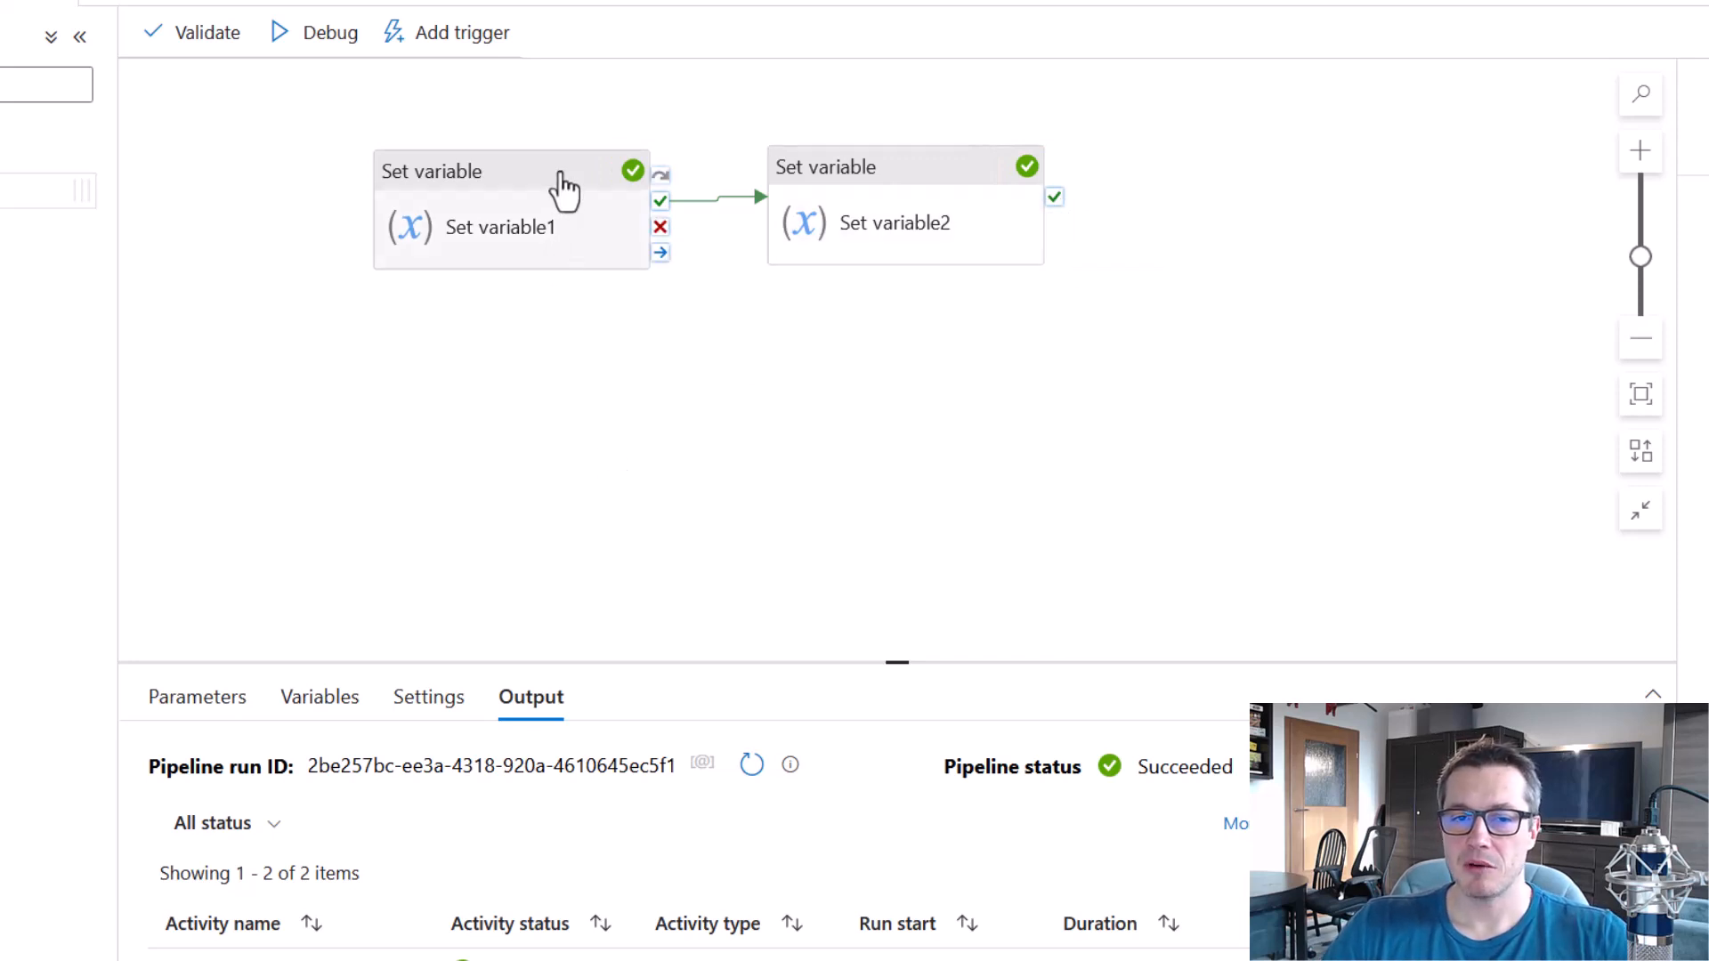
Change the value that Set variable1 assigns to myVar to "test".
left_click(563, 190)
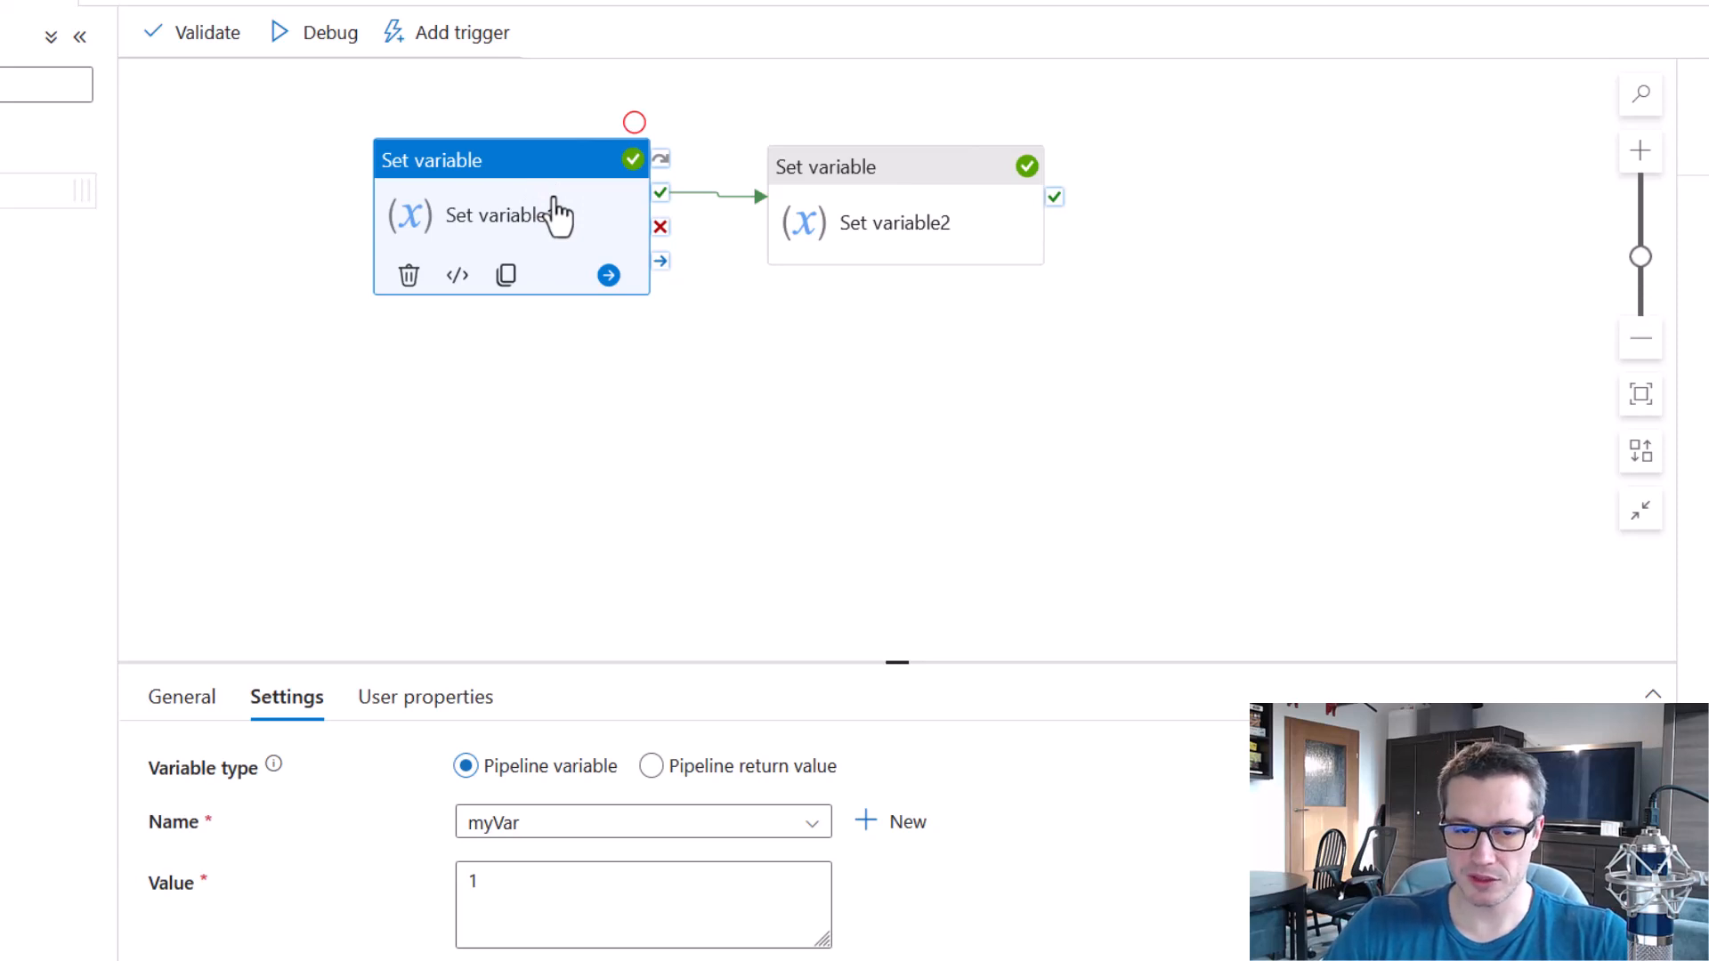
left_click_drag(630, 885, 427, 900)
type("test")
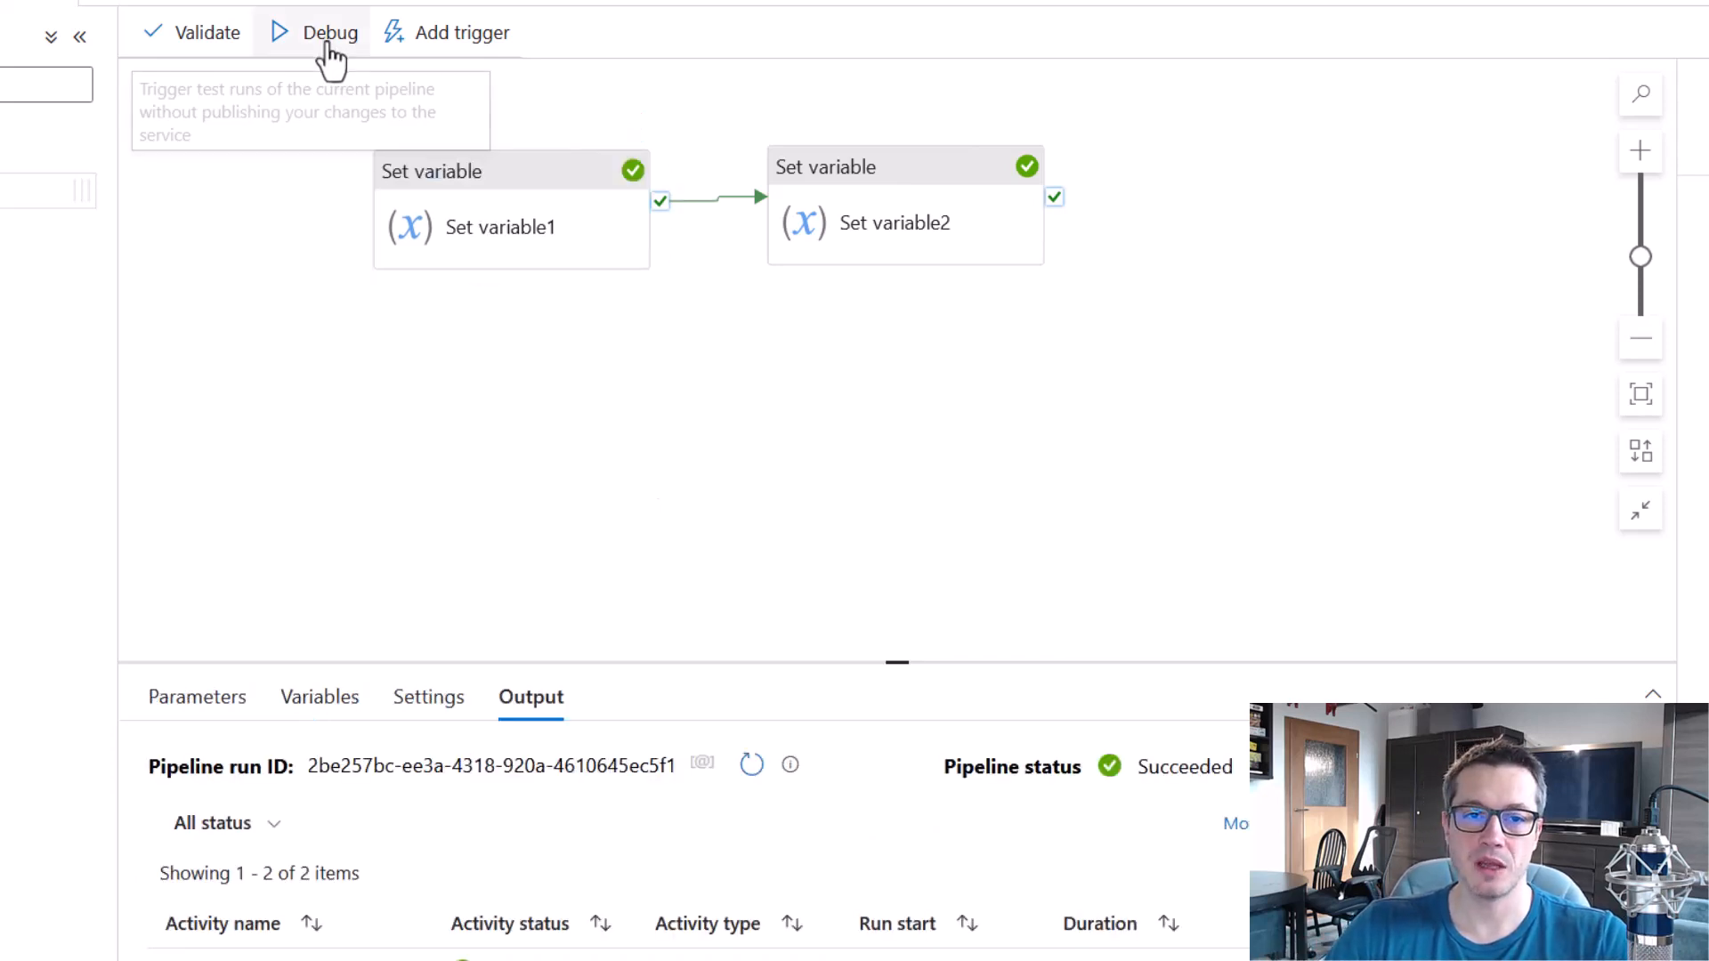
Debug the pipeline again with the changed value and check Set variable1's run status.
left_click(322, 37)
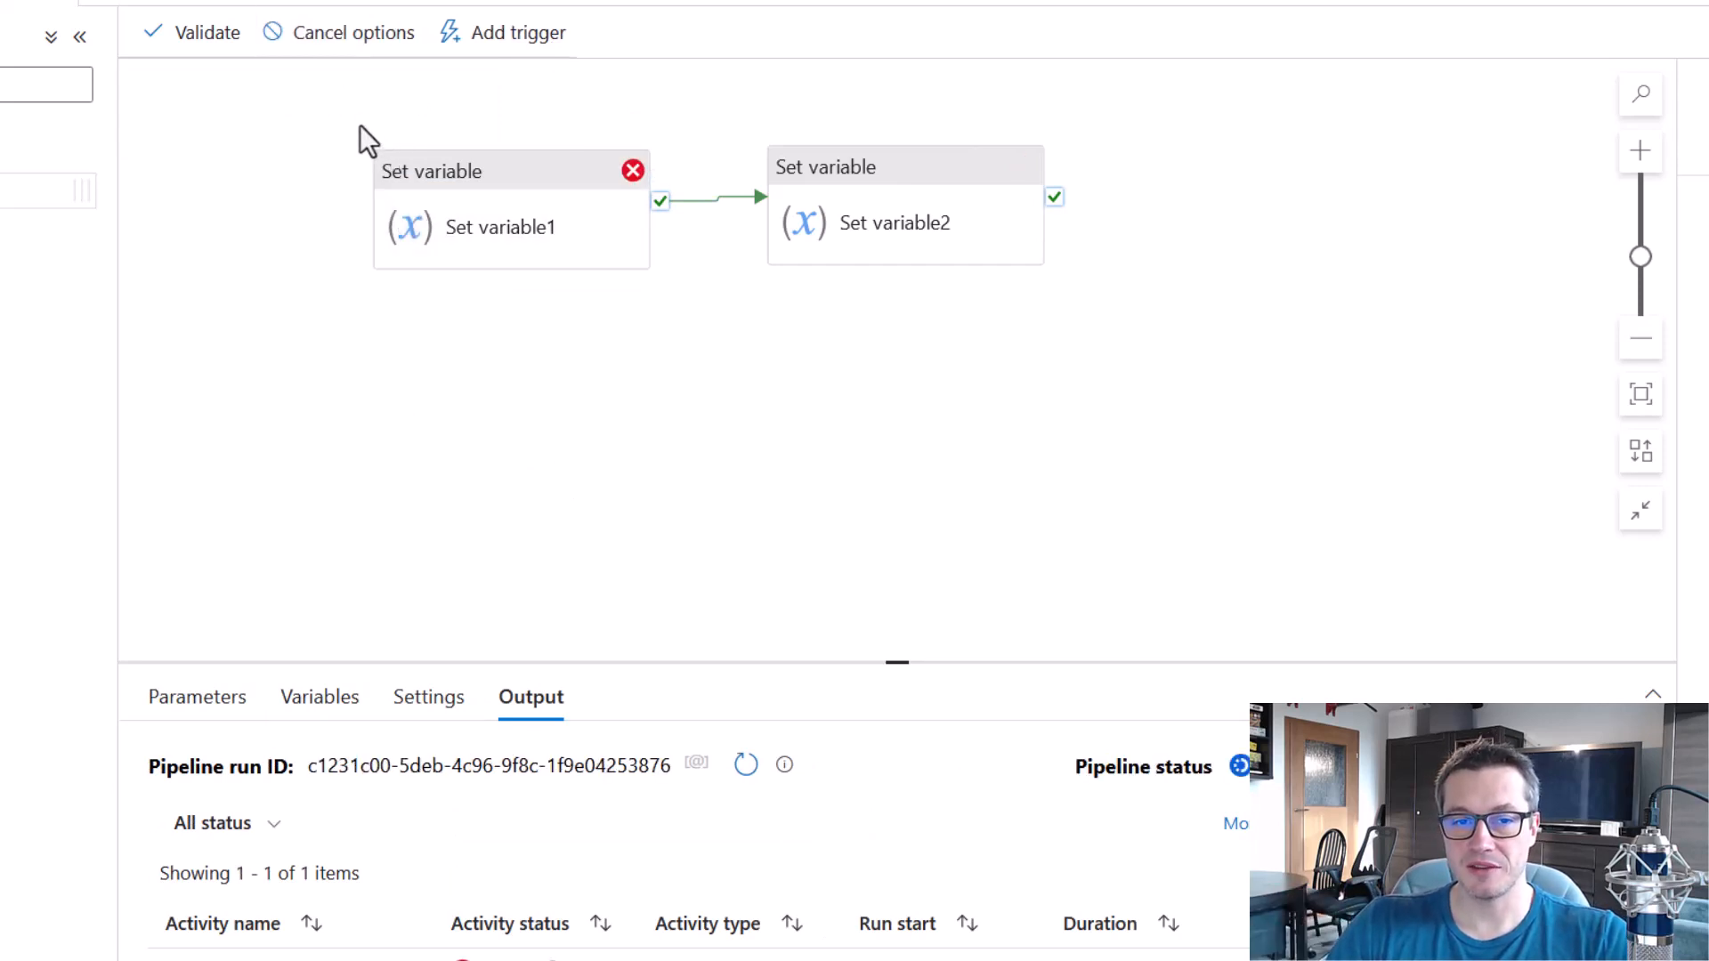
left_click_drag(357, 119, 671, 313)
left_click_drag(590, 138, 666, 207)
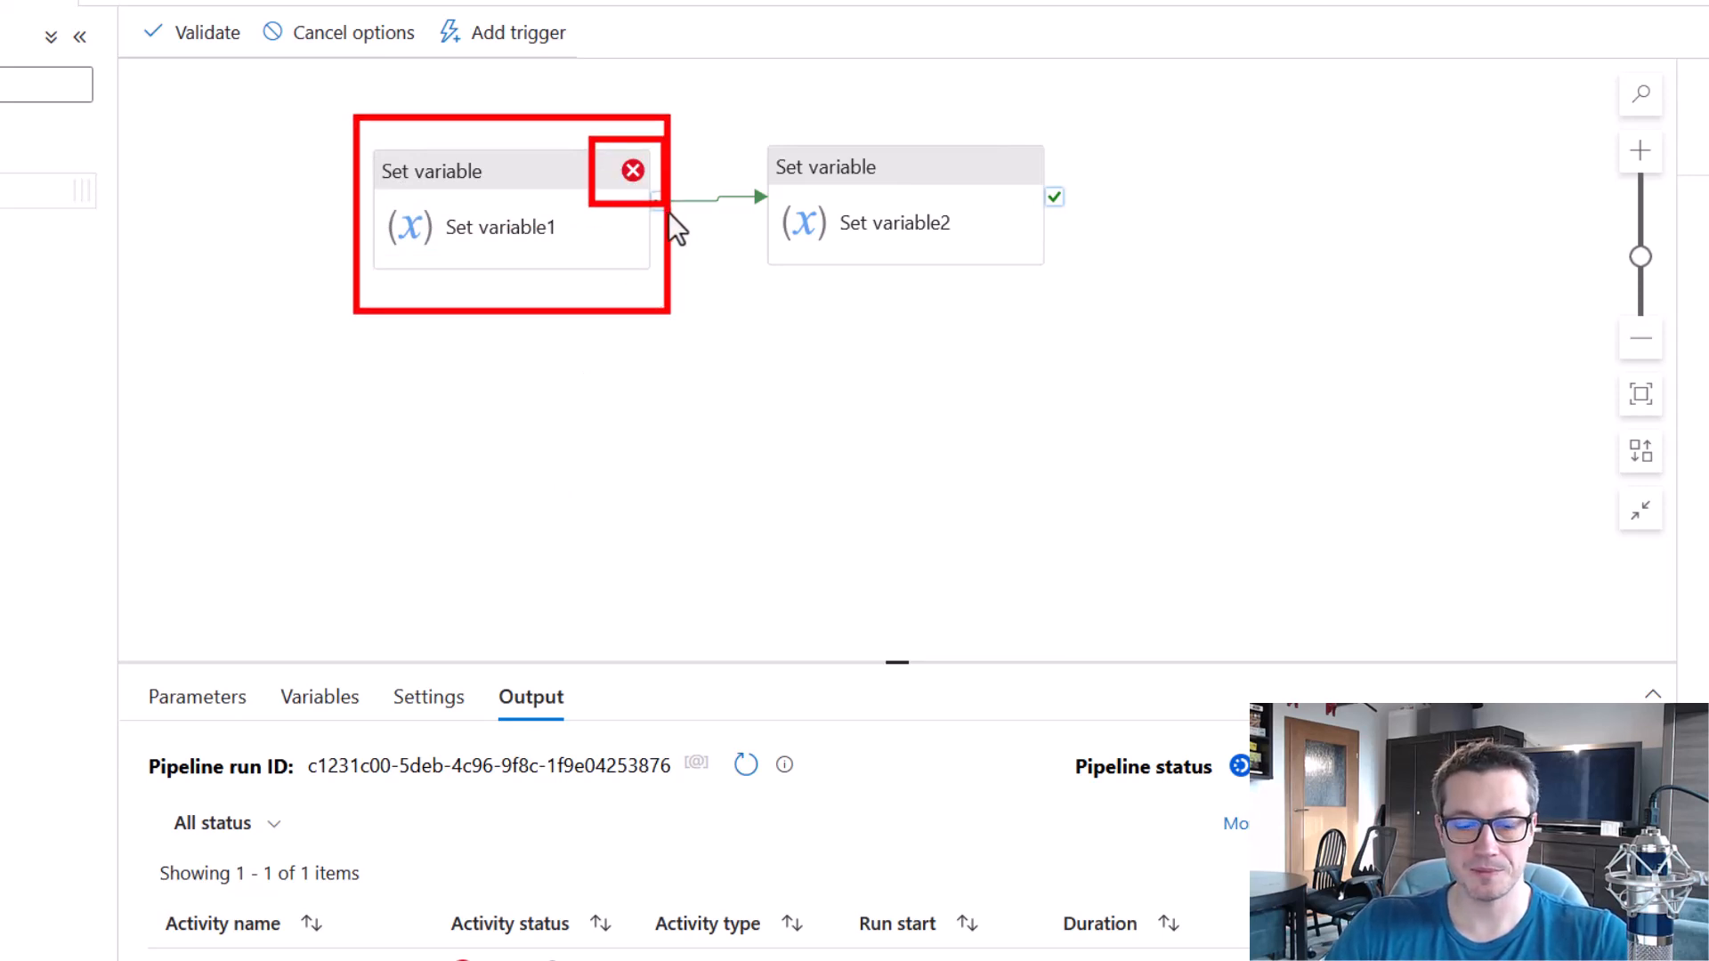
key("e")
left_click_drag(750, 116, 1094, 291)
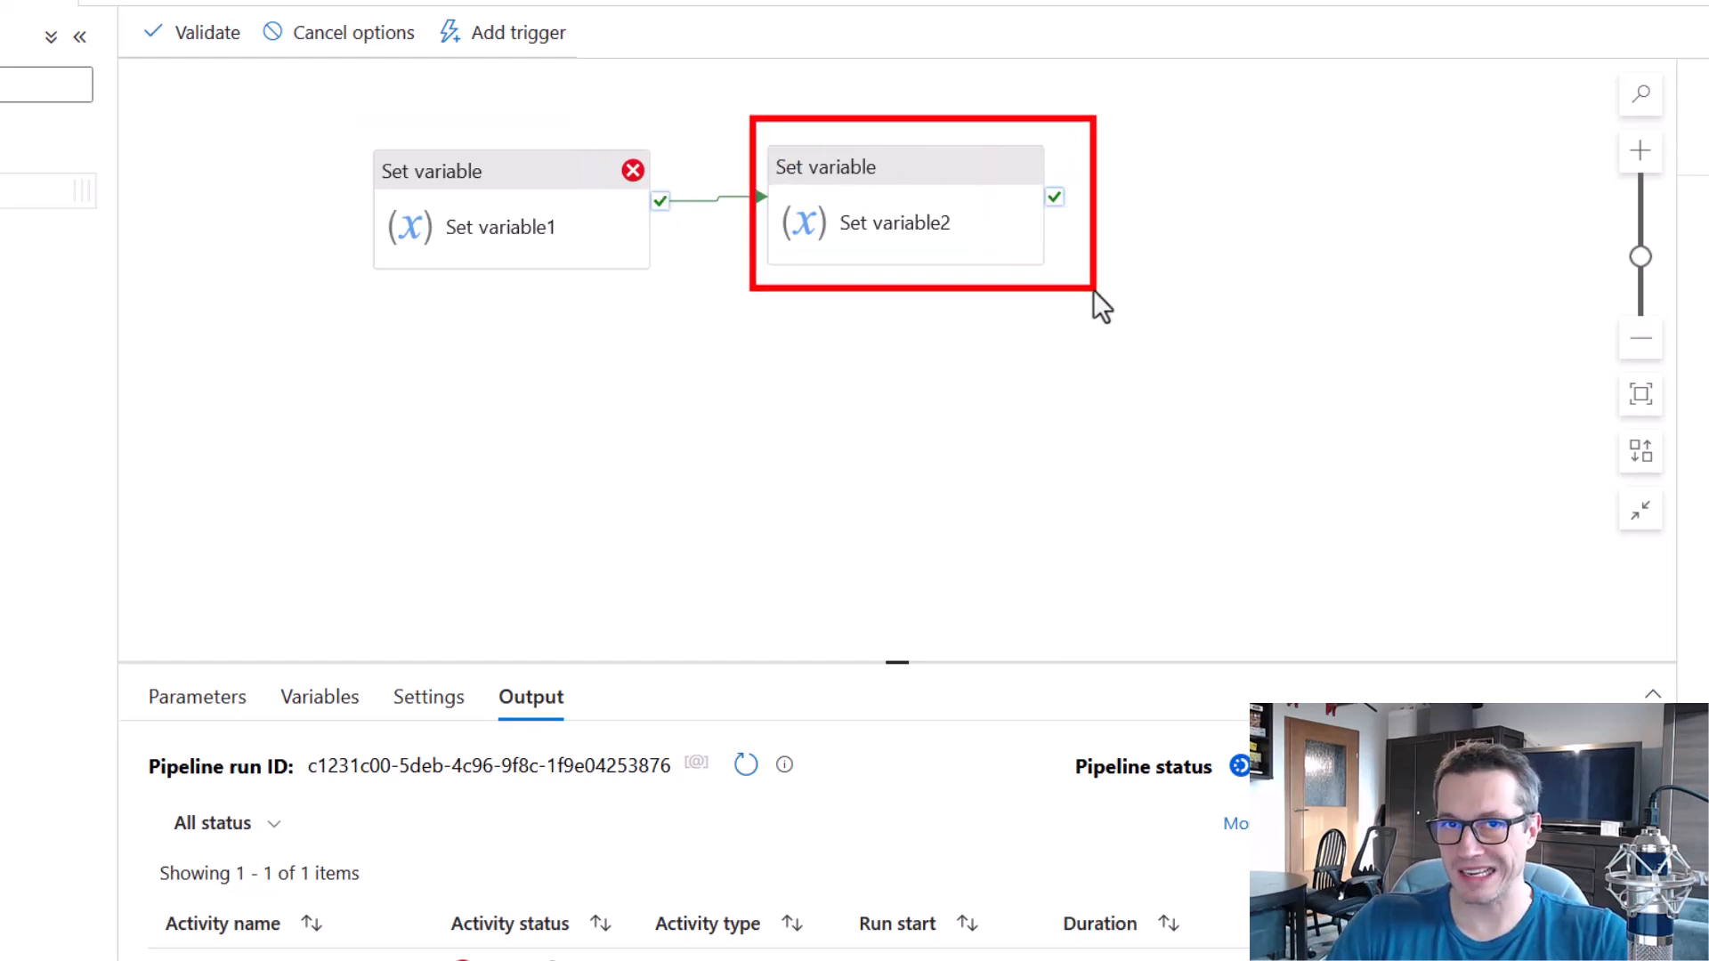
key("e")
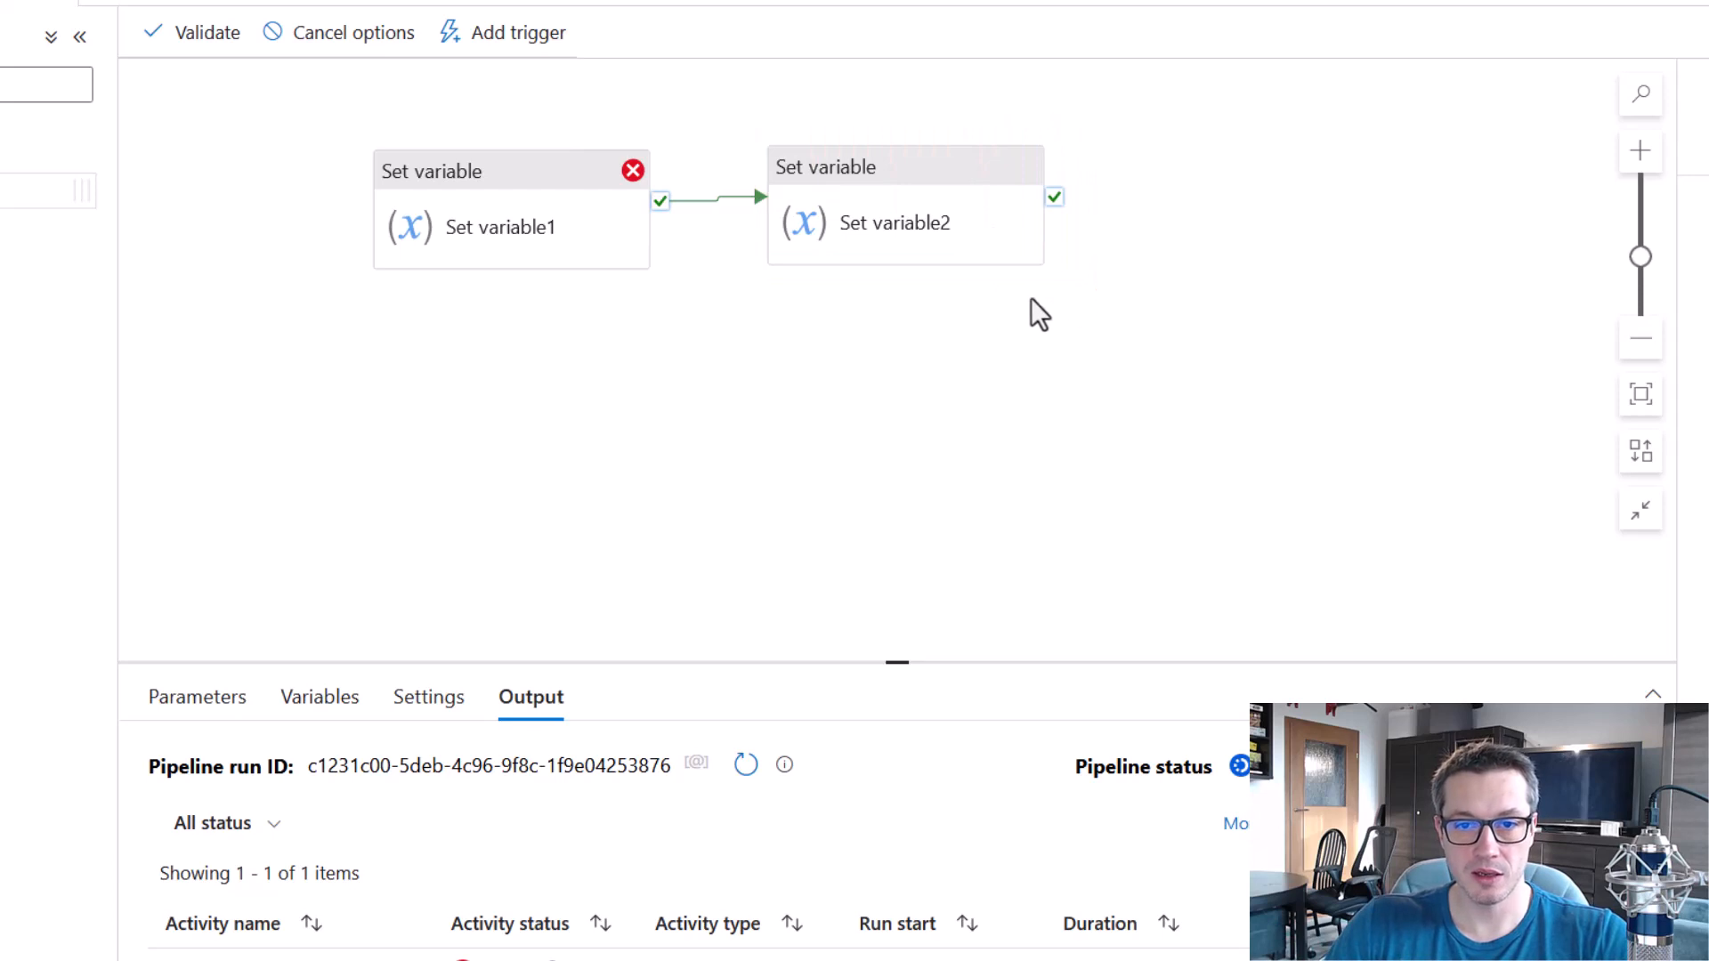
left_click_drag(636, 169, 785, 226)
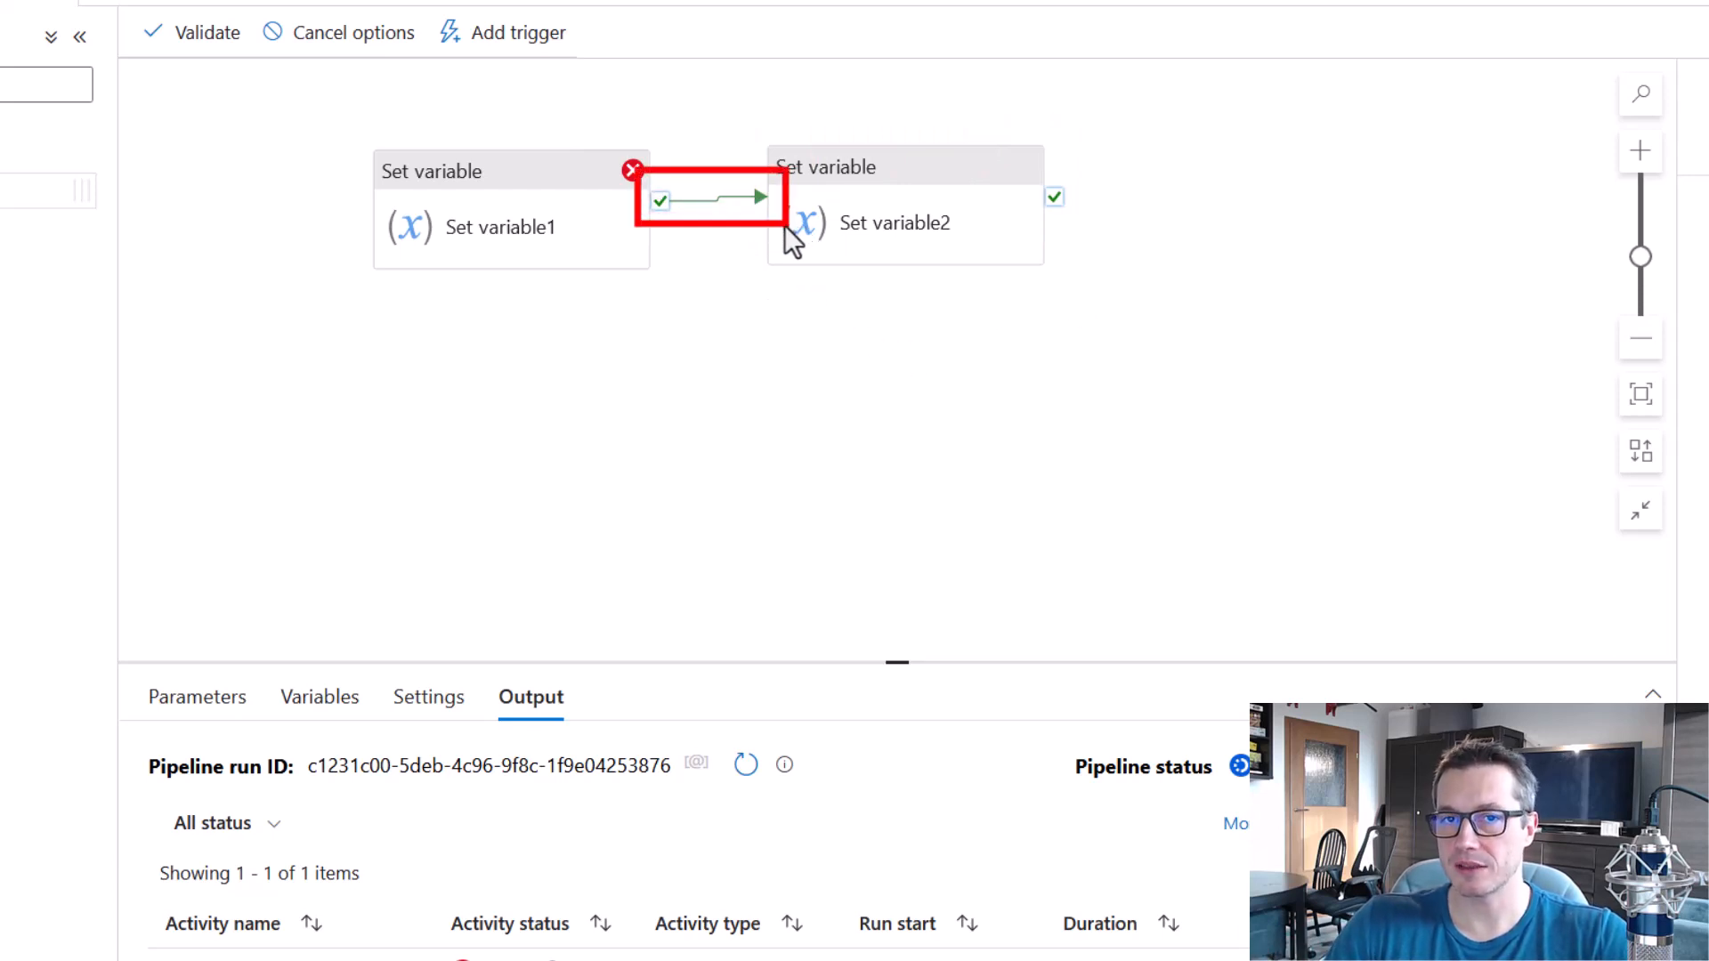
key("e")
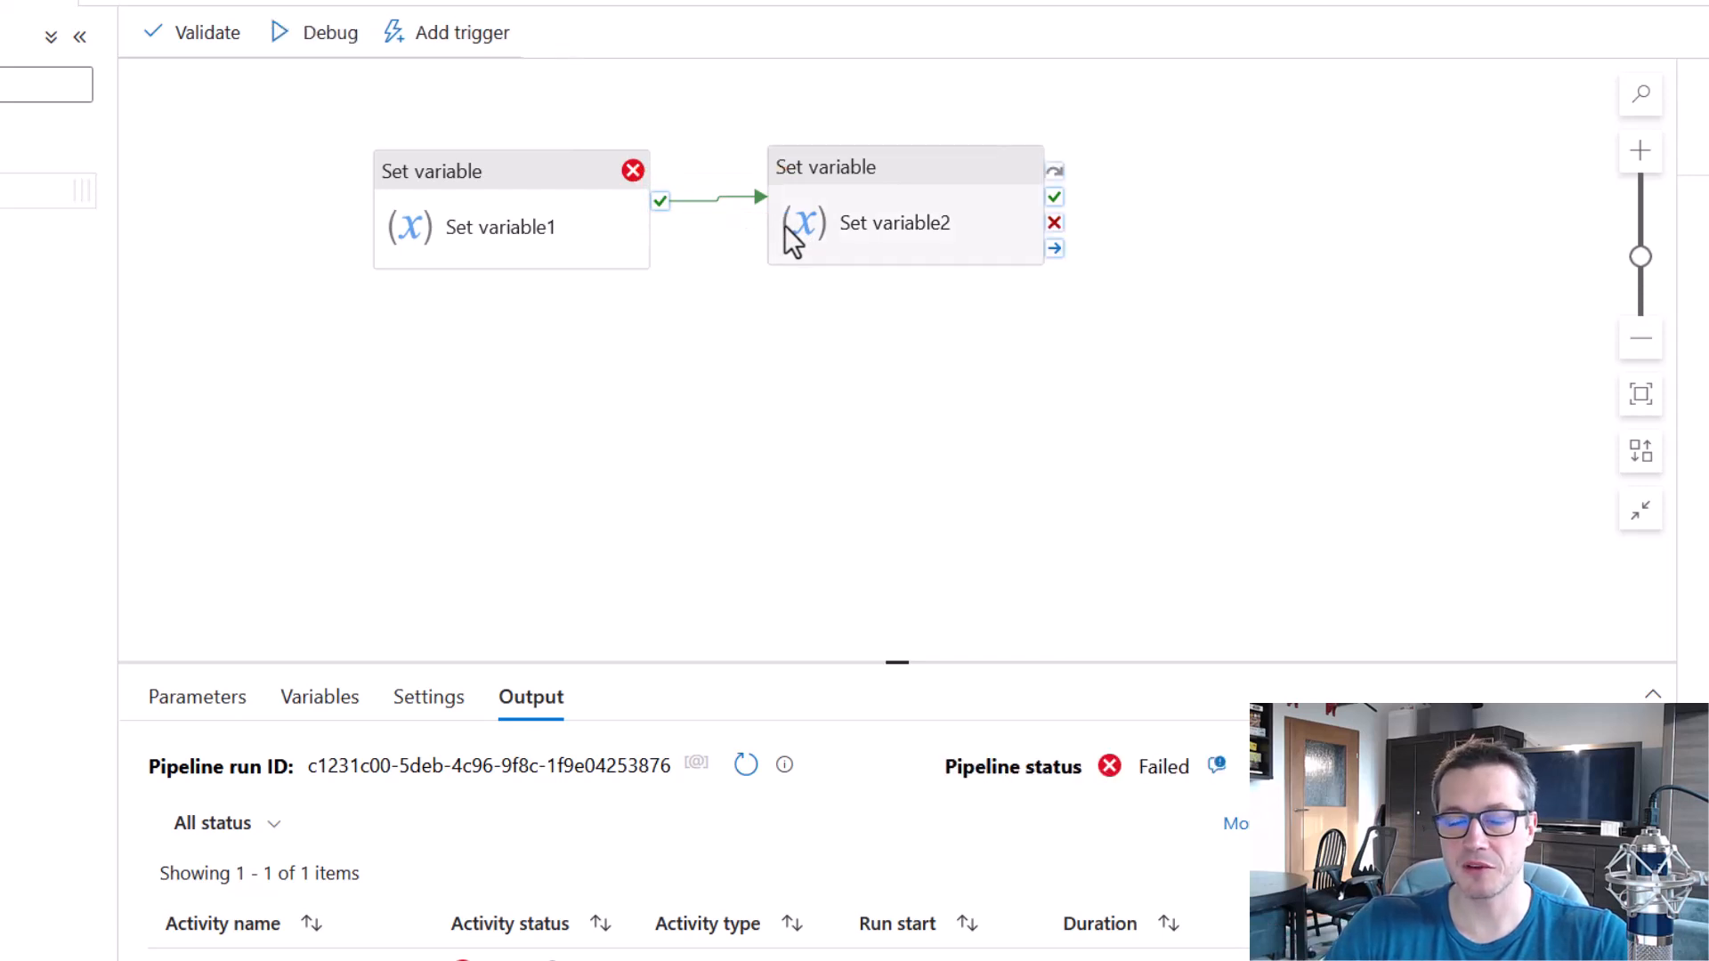
Replace the success link between the two Set variable activities with a failure link from Set variable1 to Set variable2.
left_click(719, 199)
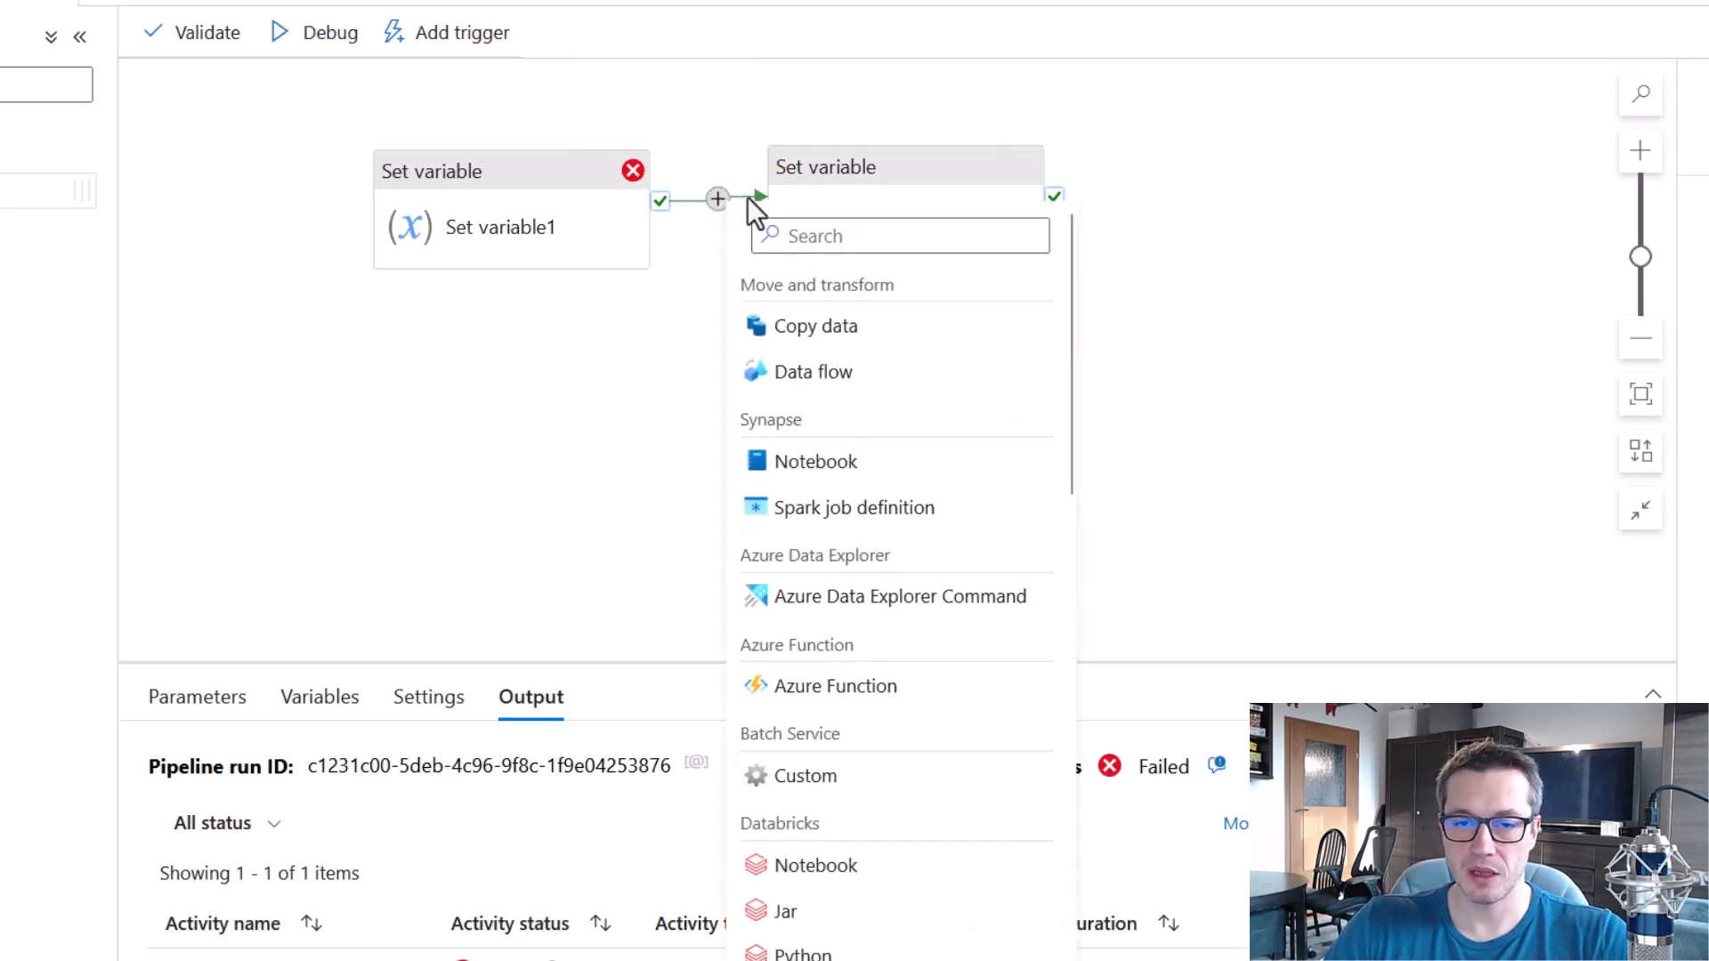
left_click(749, 196)
key("Delete")
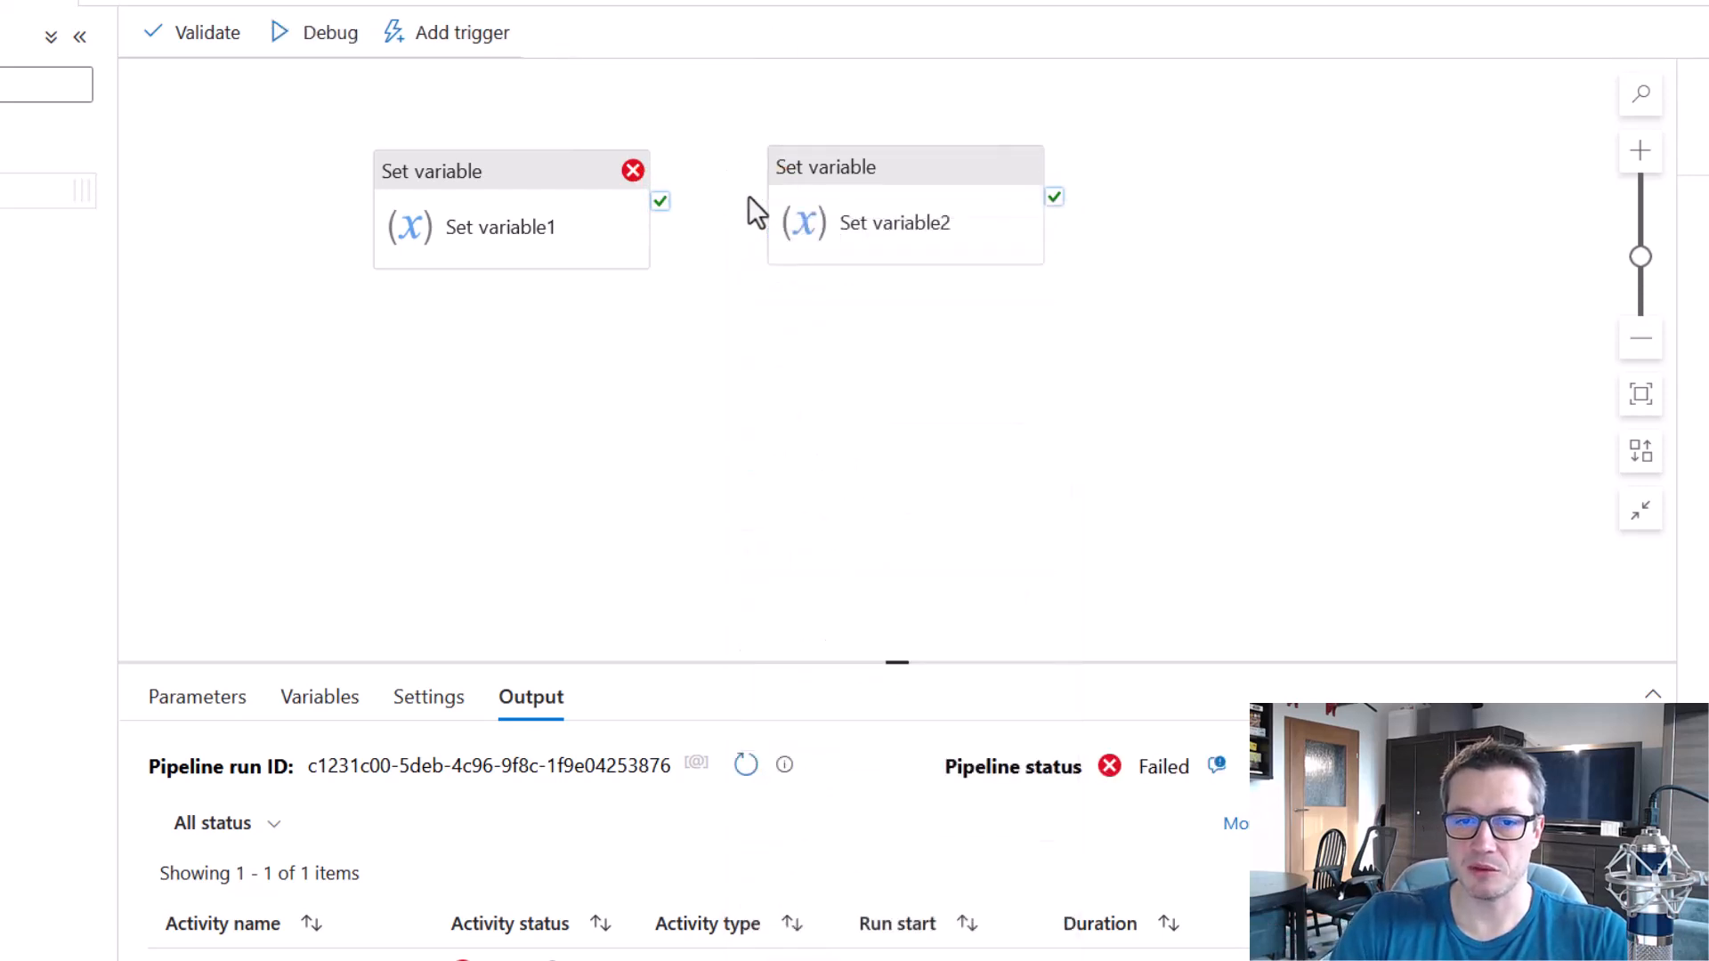
mouse_move(660, 242)
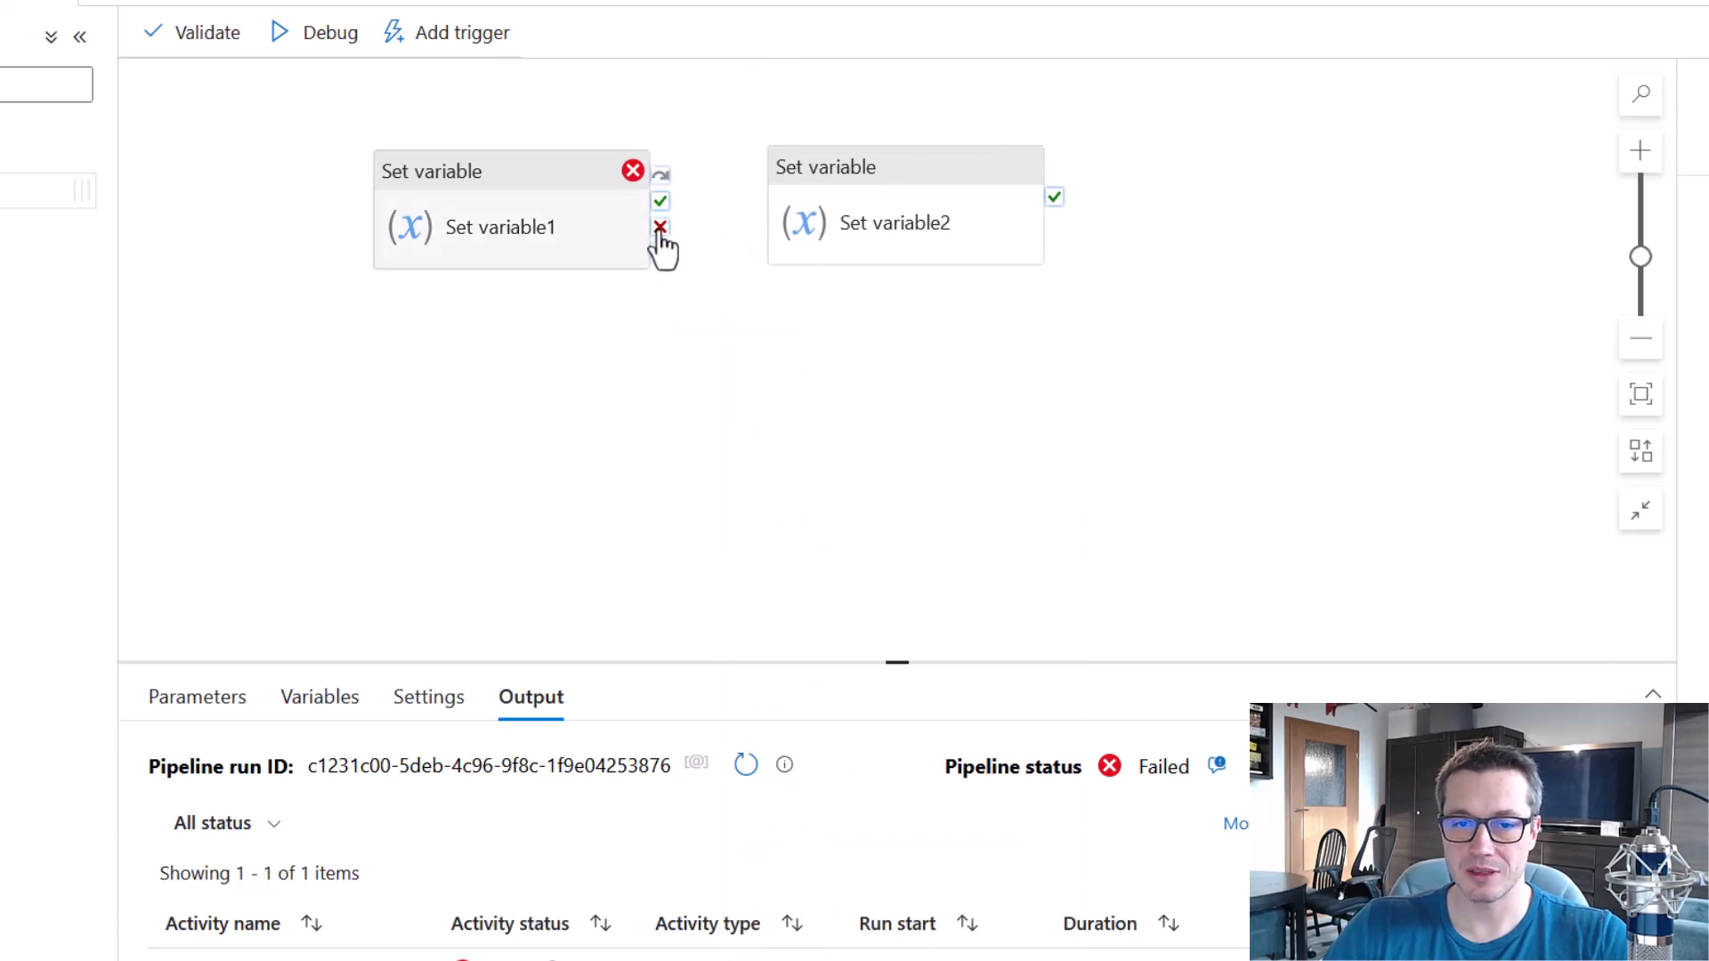
left_click_drag(659, 227, 792, 227)
left_click(935, 412)
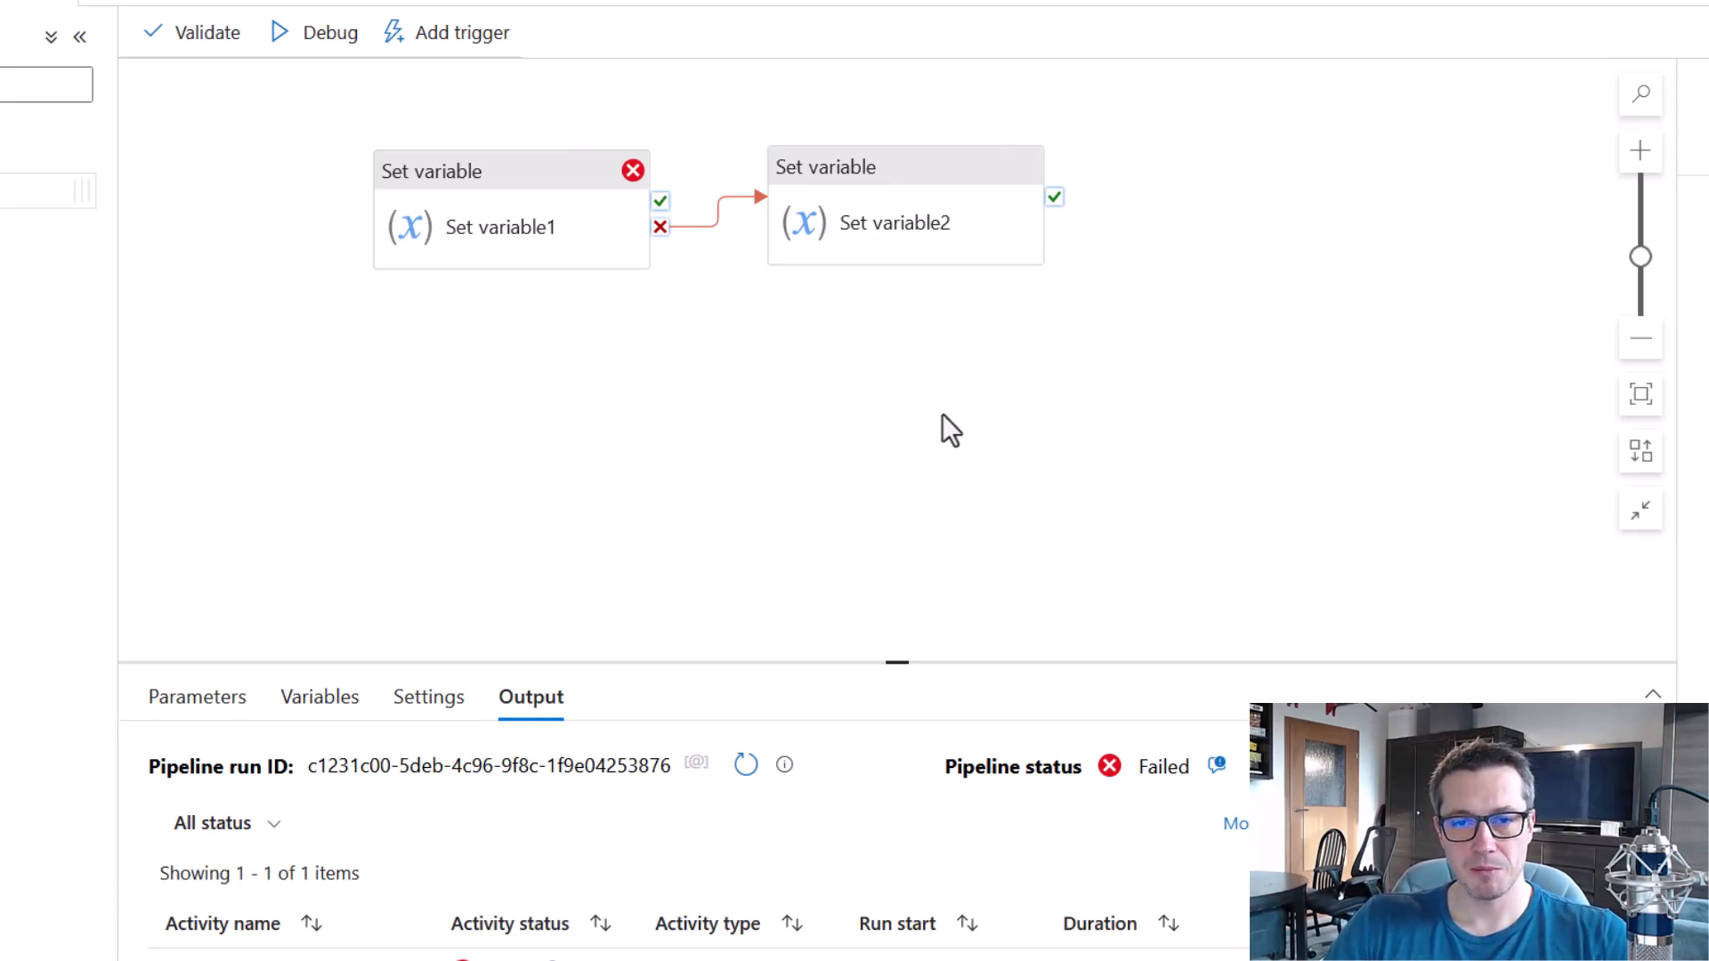
Debug the pipeline with the failure link and check the run status of both Set variable activities.
left_click_drag(752, 109, 1105, 318)
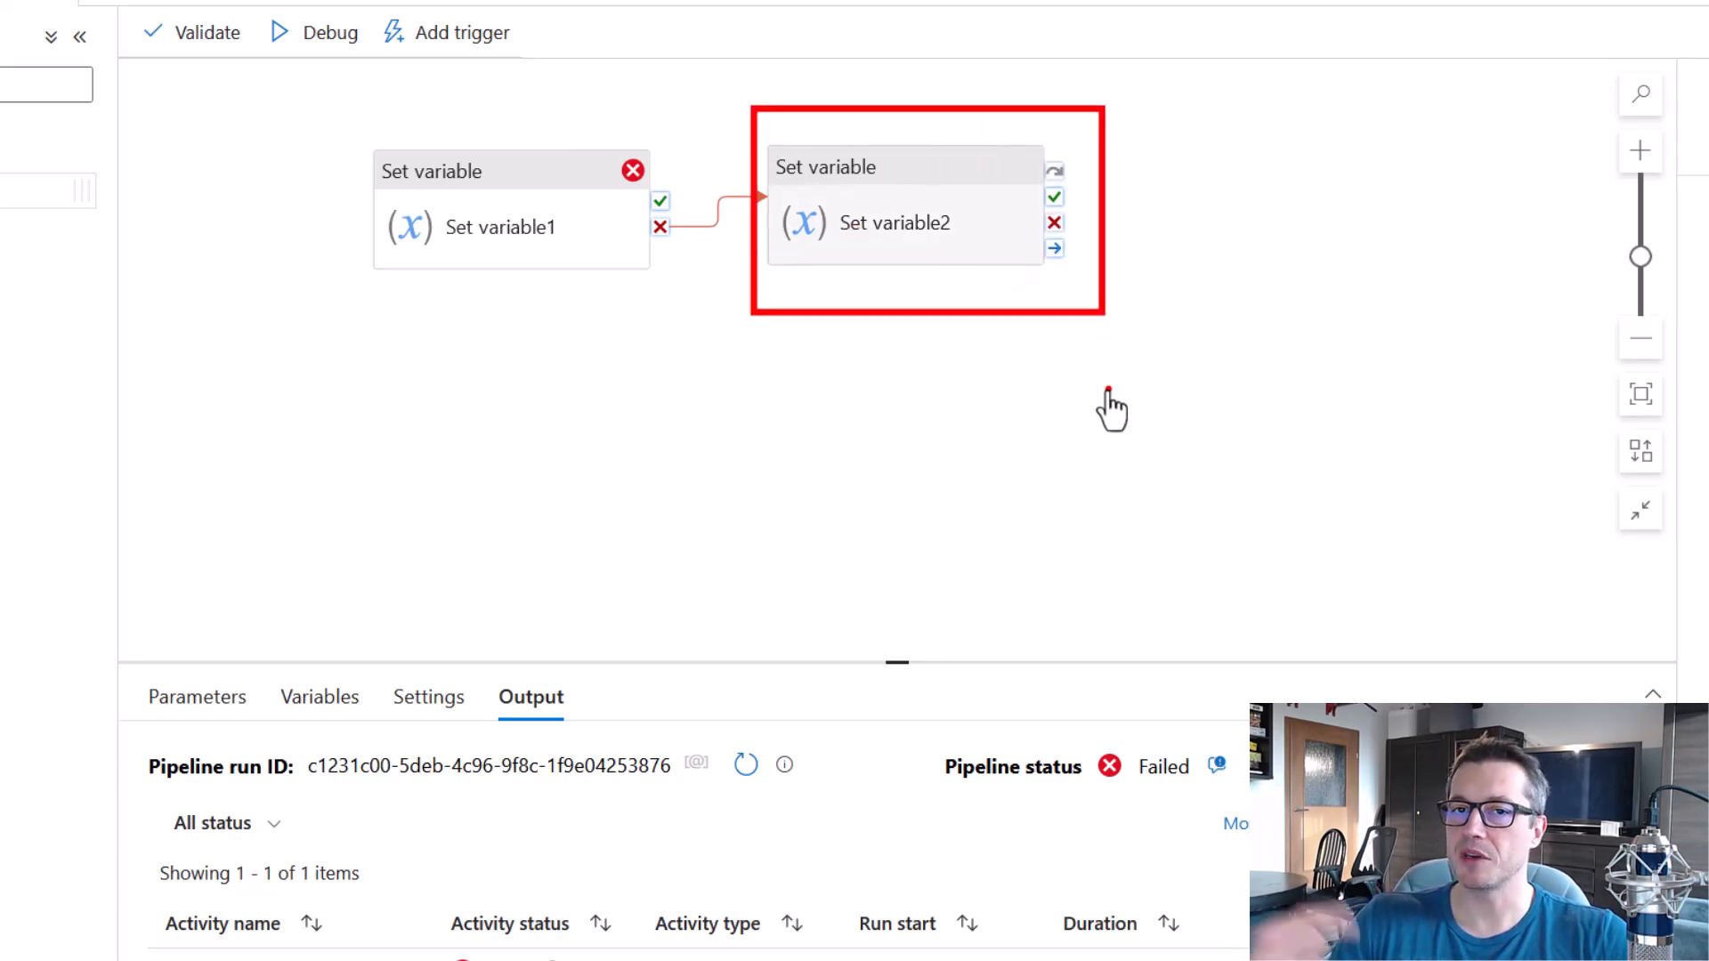
key("Escape")
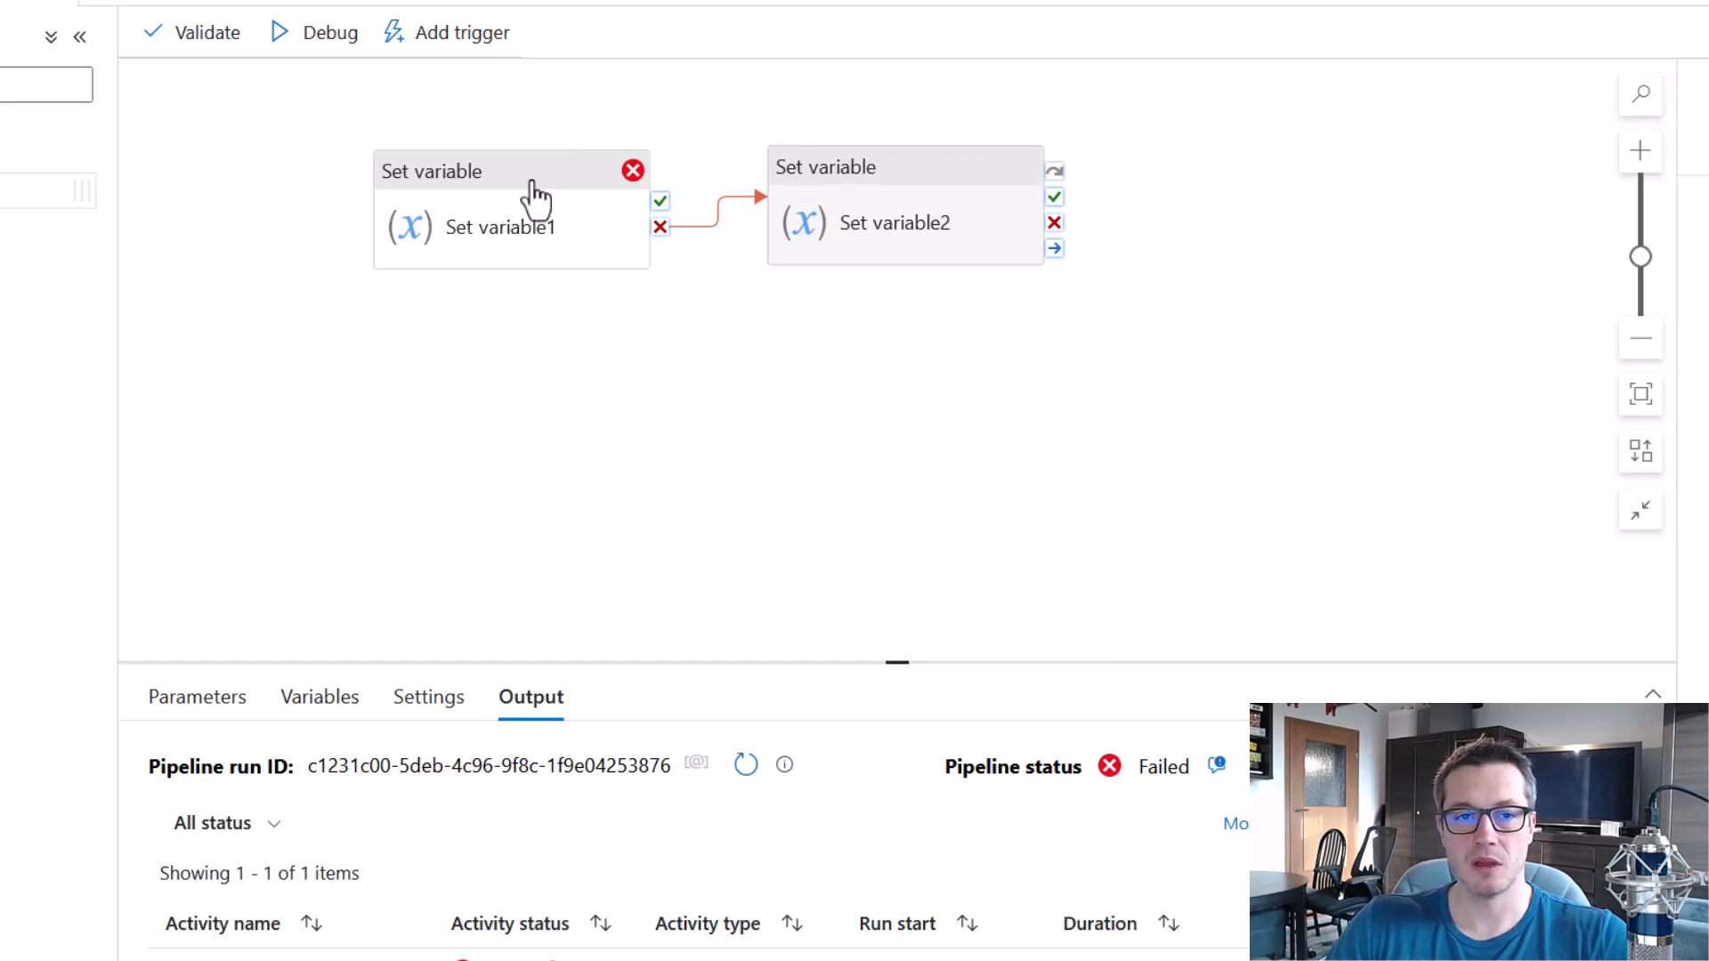
left_click(327, 36)
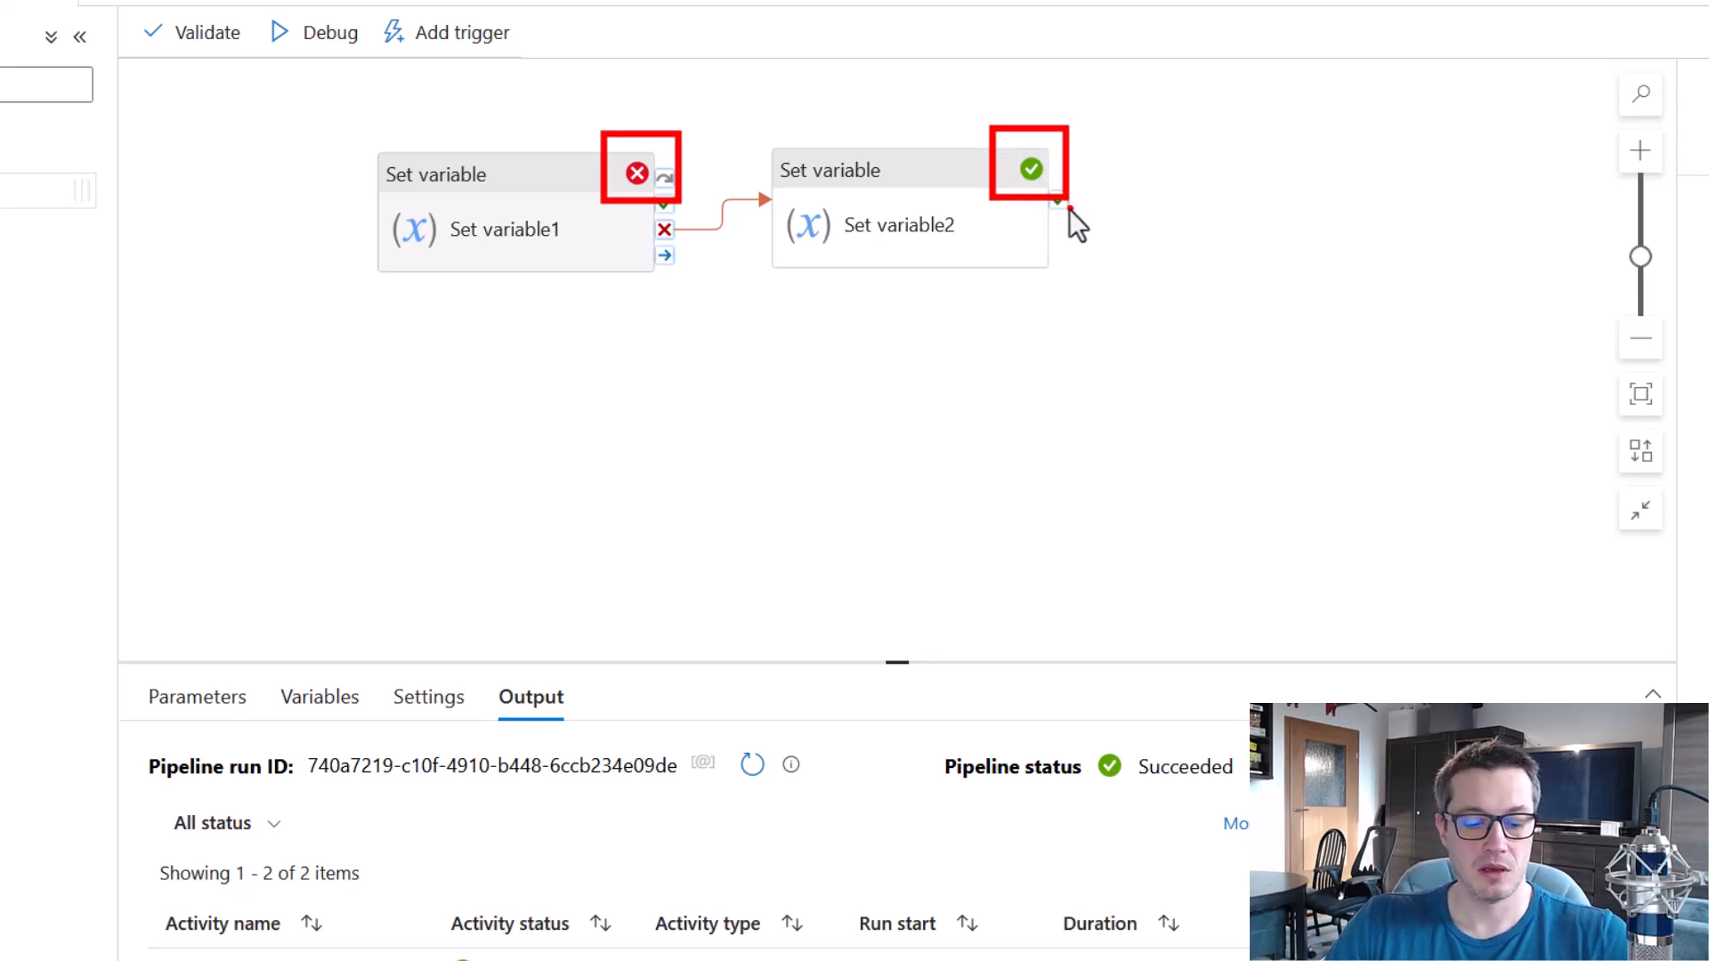
left_click_drag(762, 112, 1083, 311)
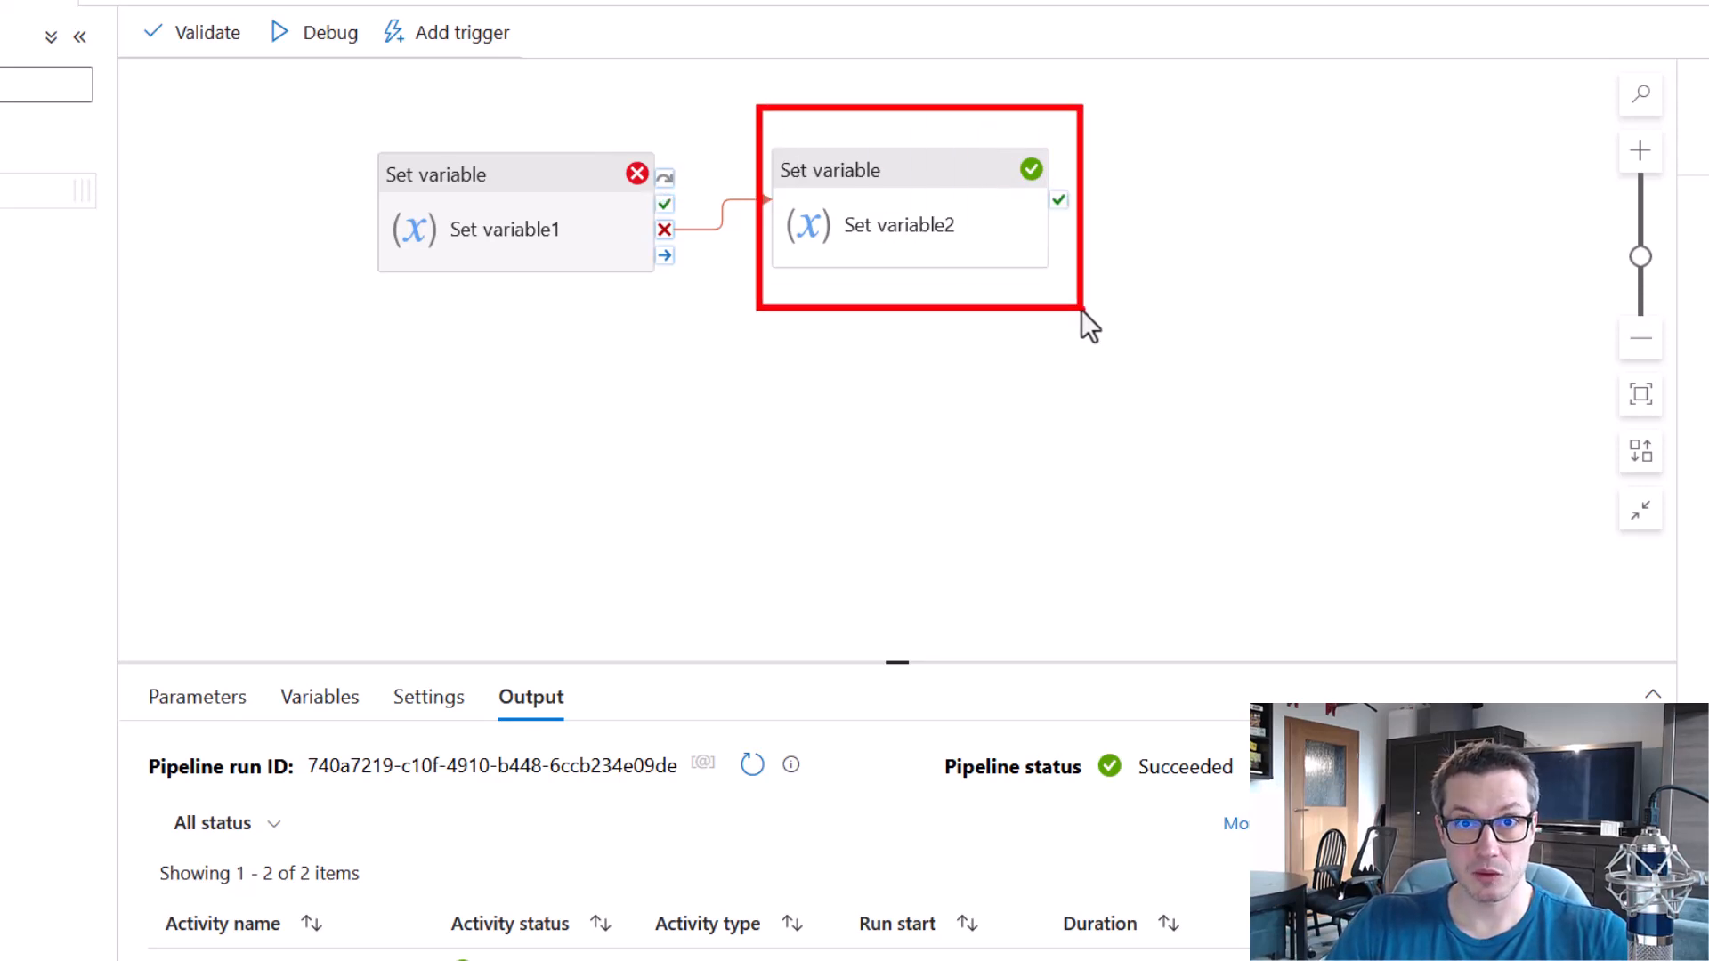
left_click_drag(633, 185, 794, 261)
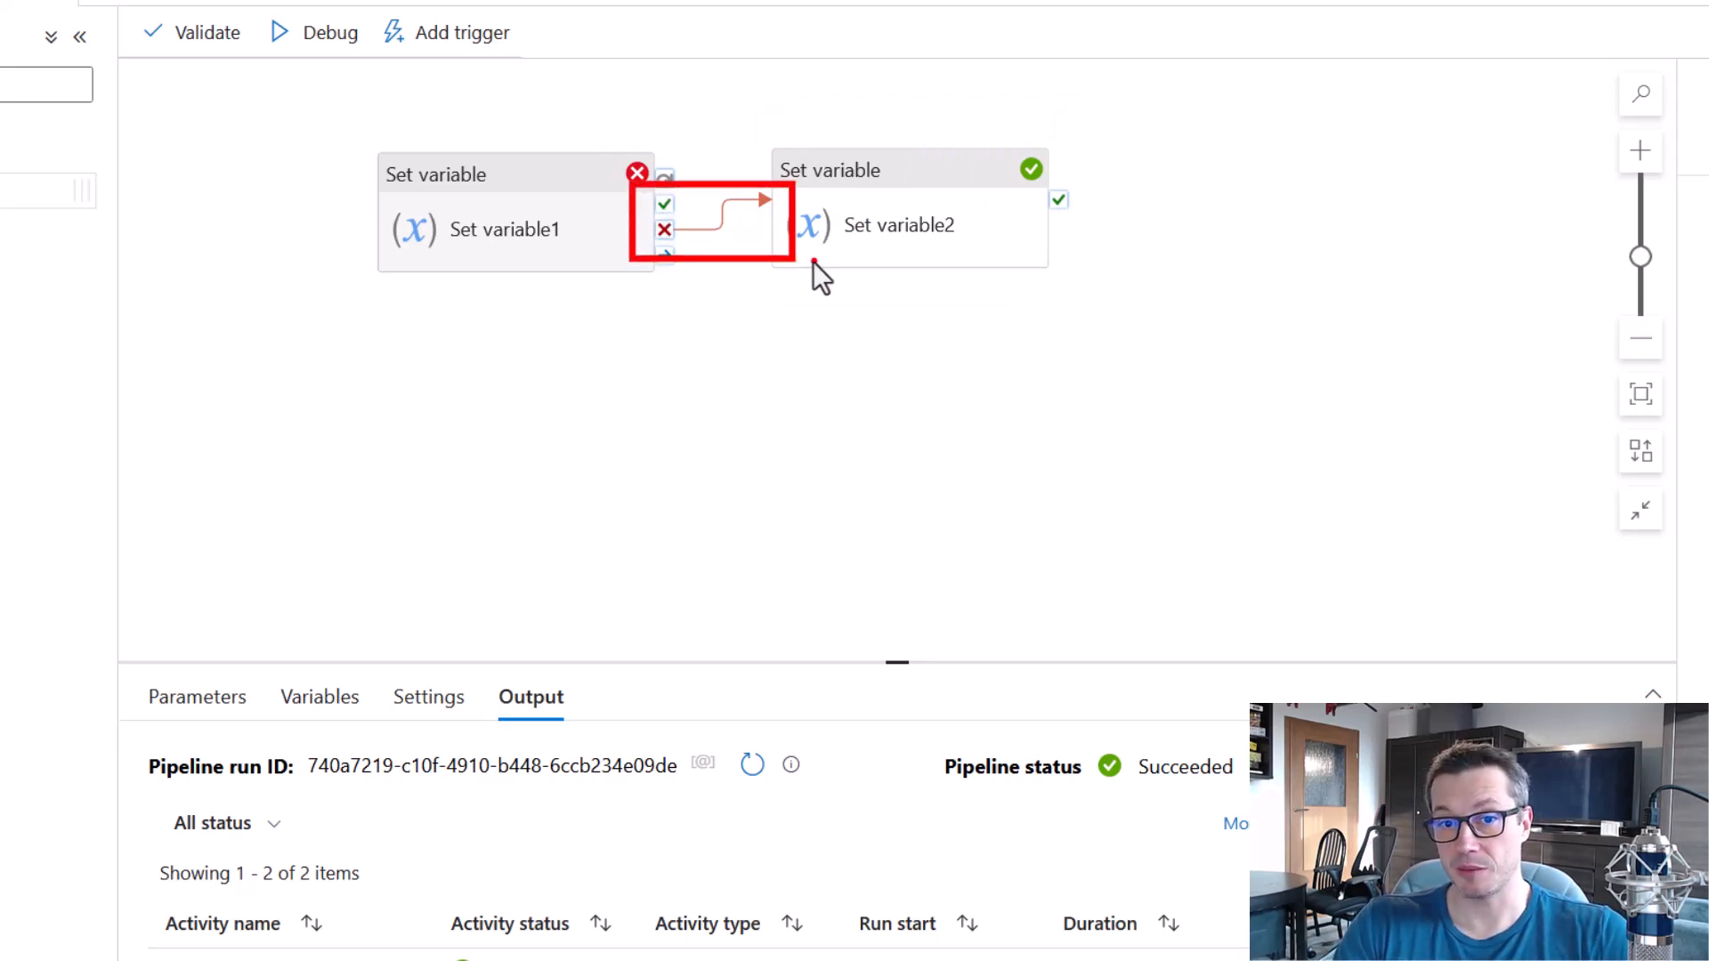
key("Escape")
Replace the failure link with a completion link from Set variable1 to Set variable2 and debug the pipeline.
left_click(814, 260)
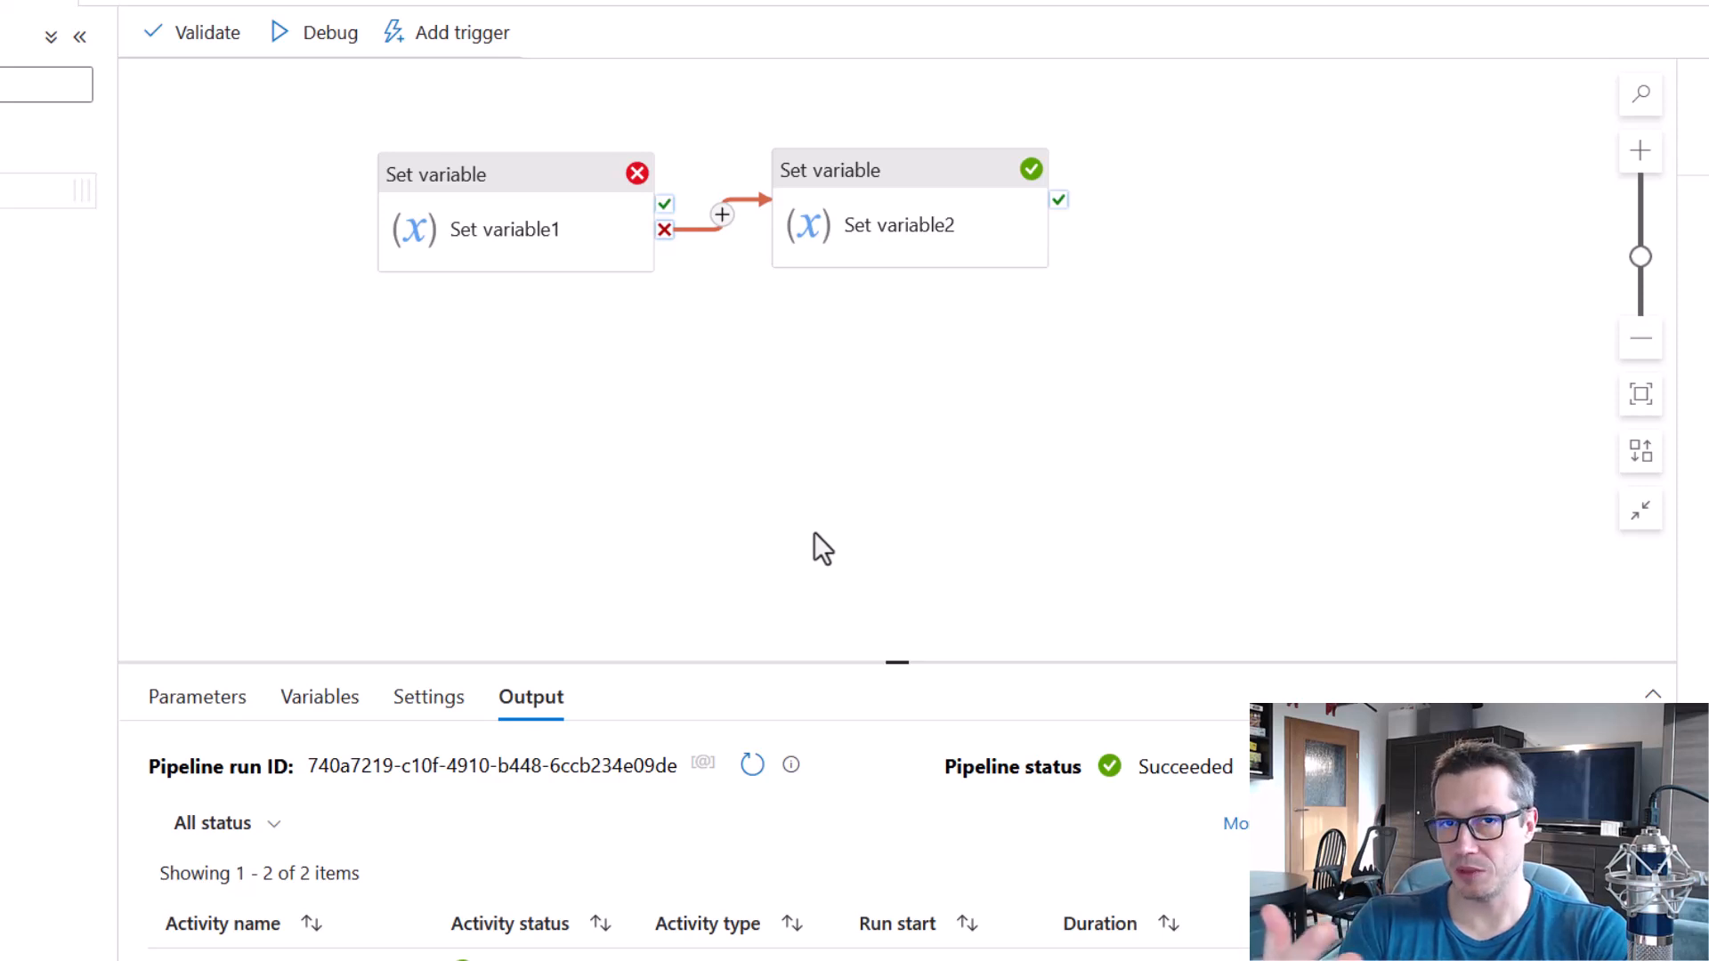
key("Delete")
mouse_move(659, 191)
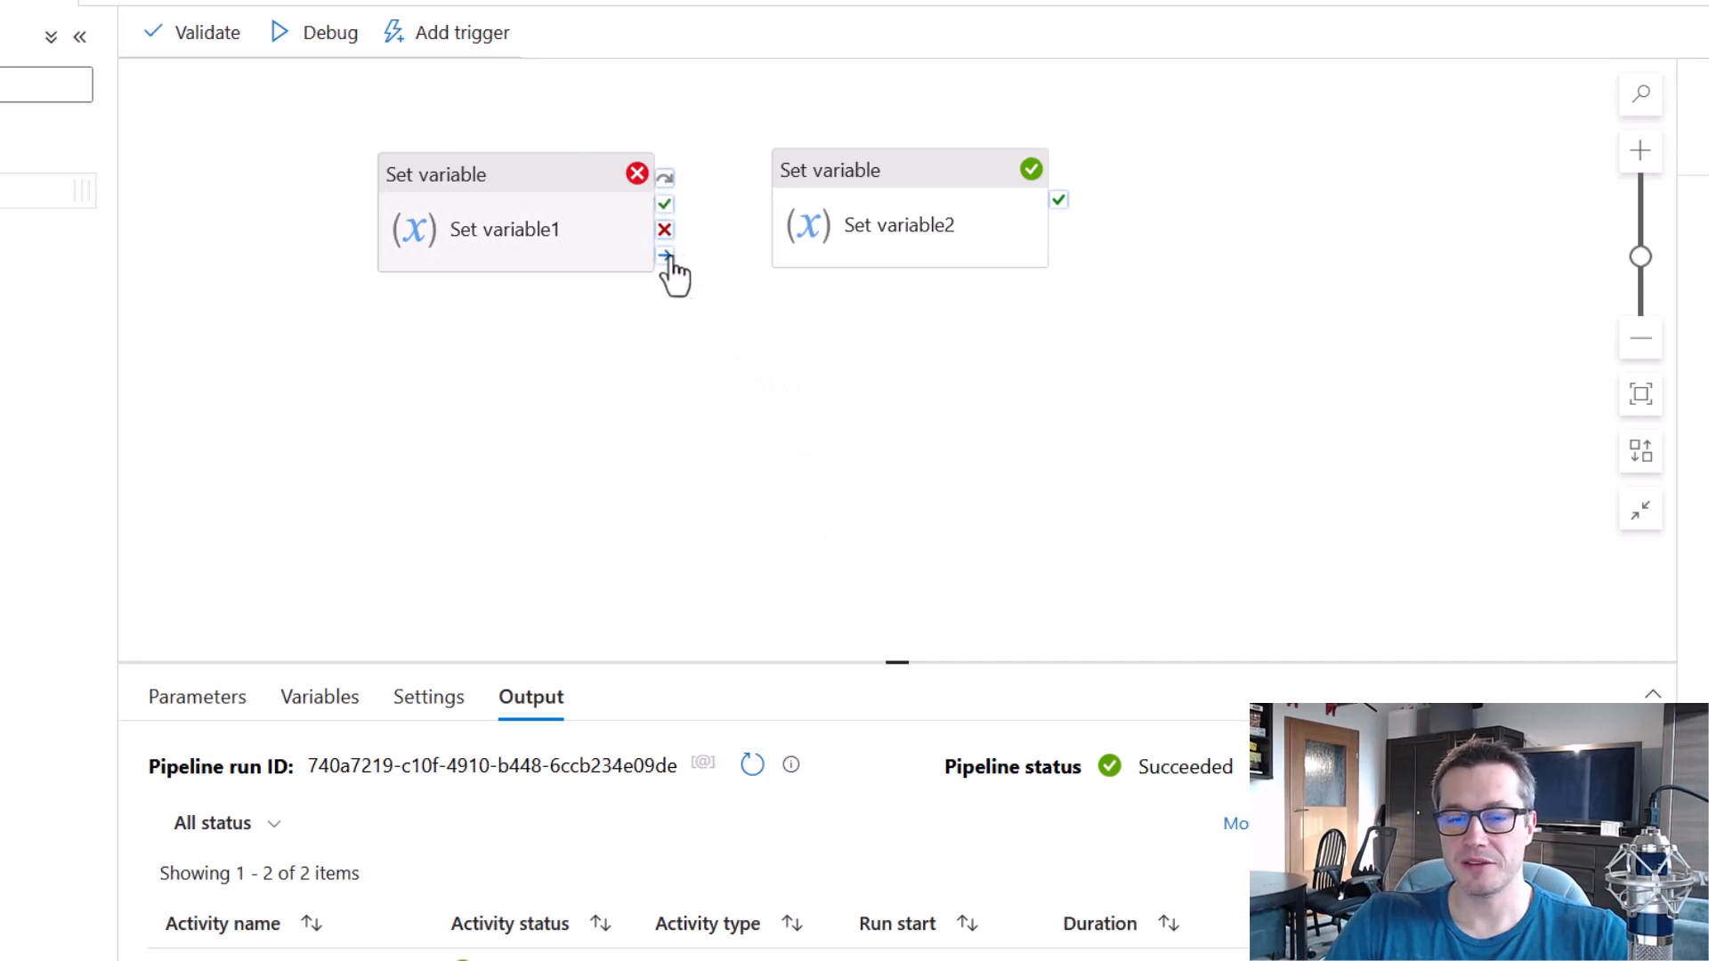
left_click_drag(665, 258, 810, 241)
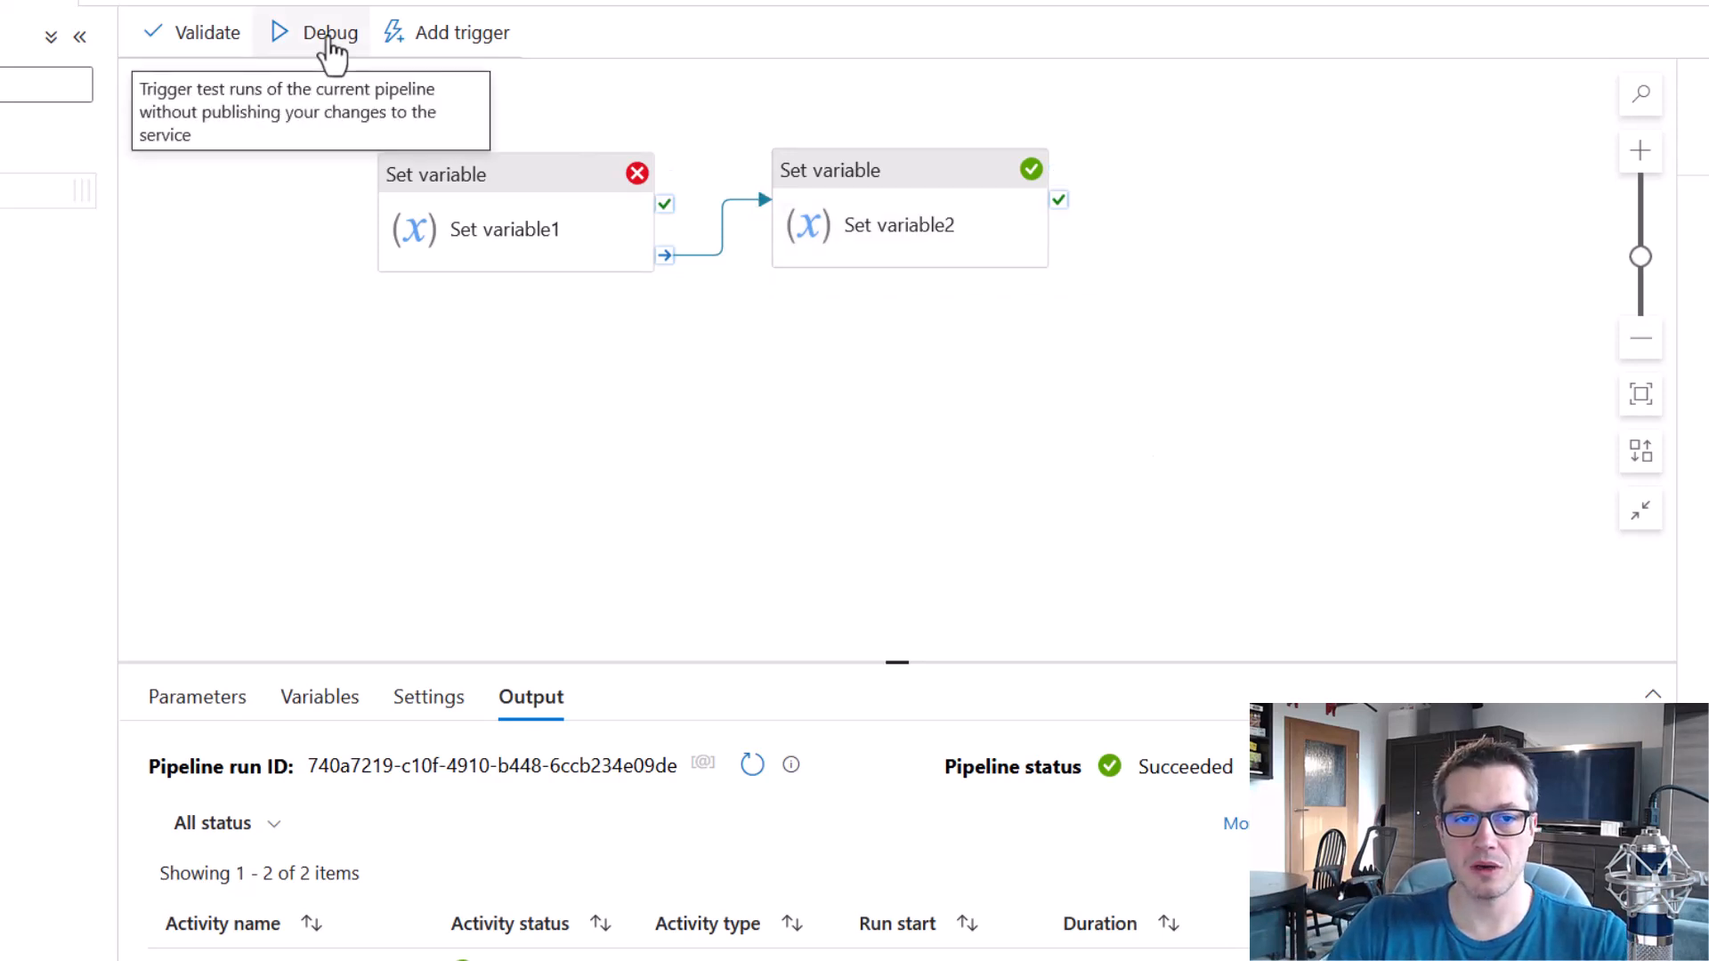
left_click(327, 39)
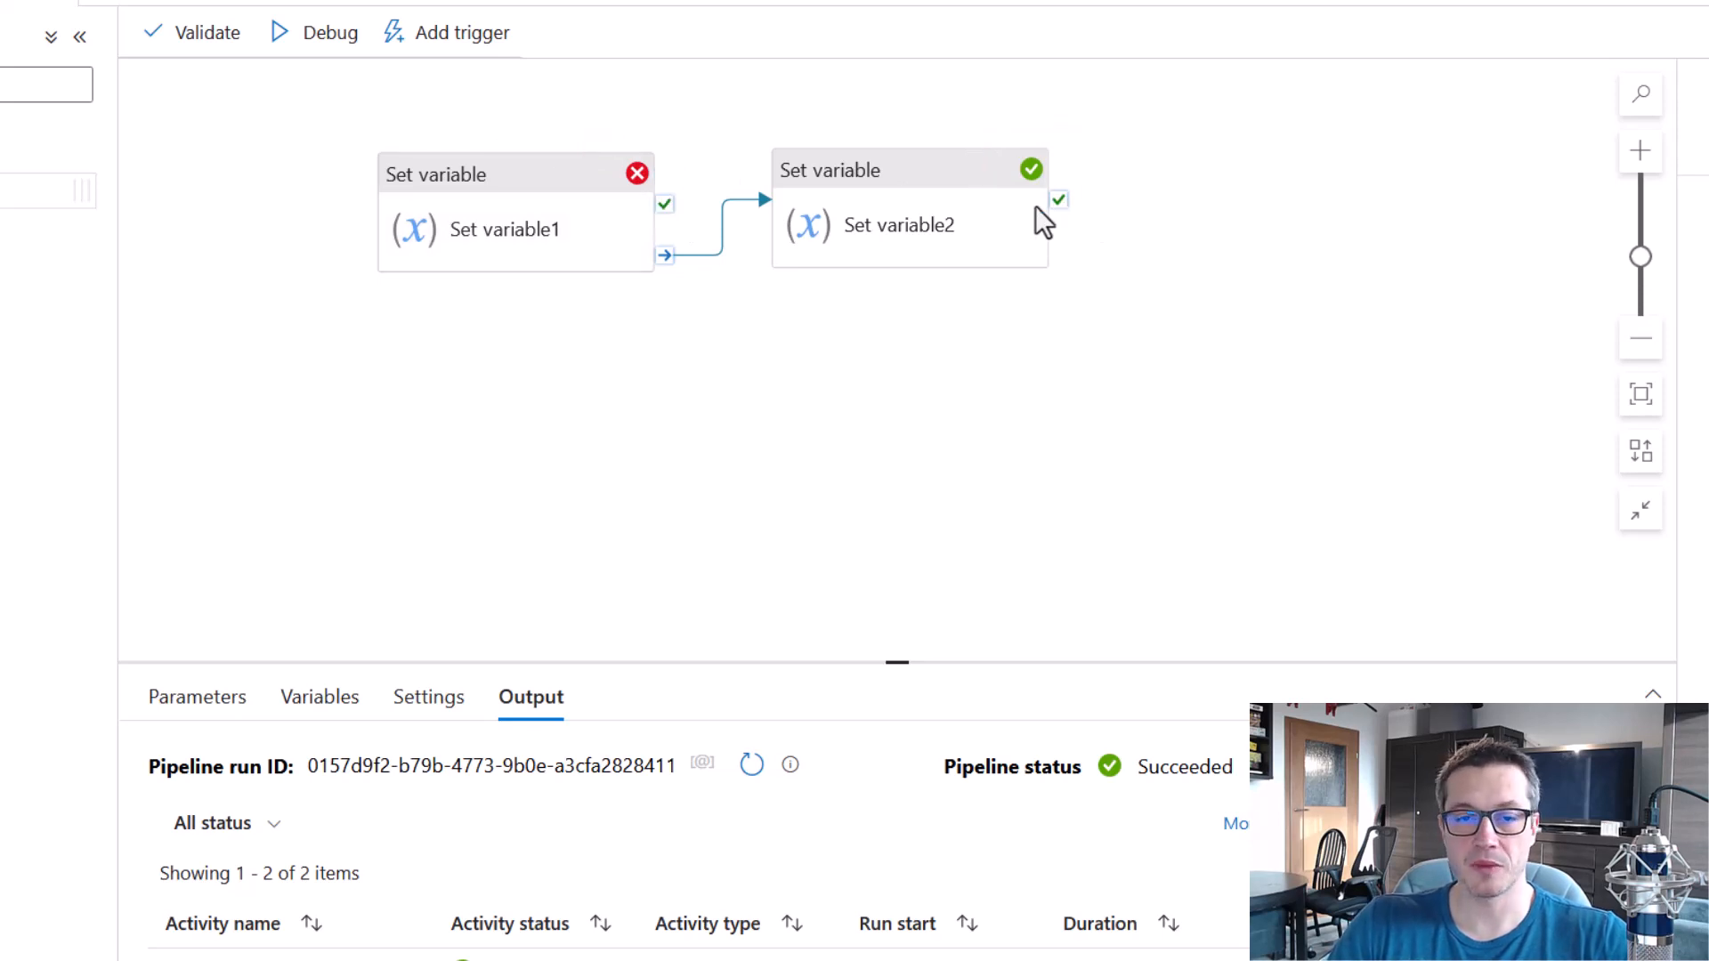
Set the value that Set variable1 assigns to myVar to 1.
left_click(565, 188)
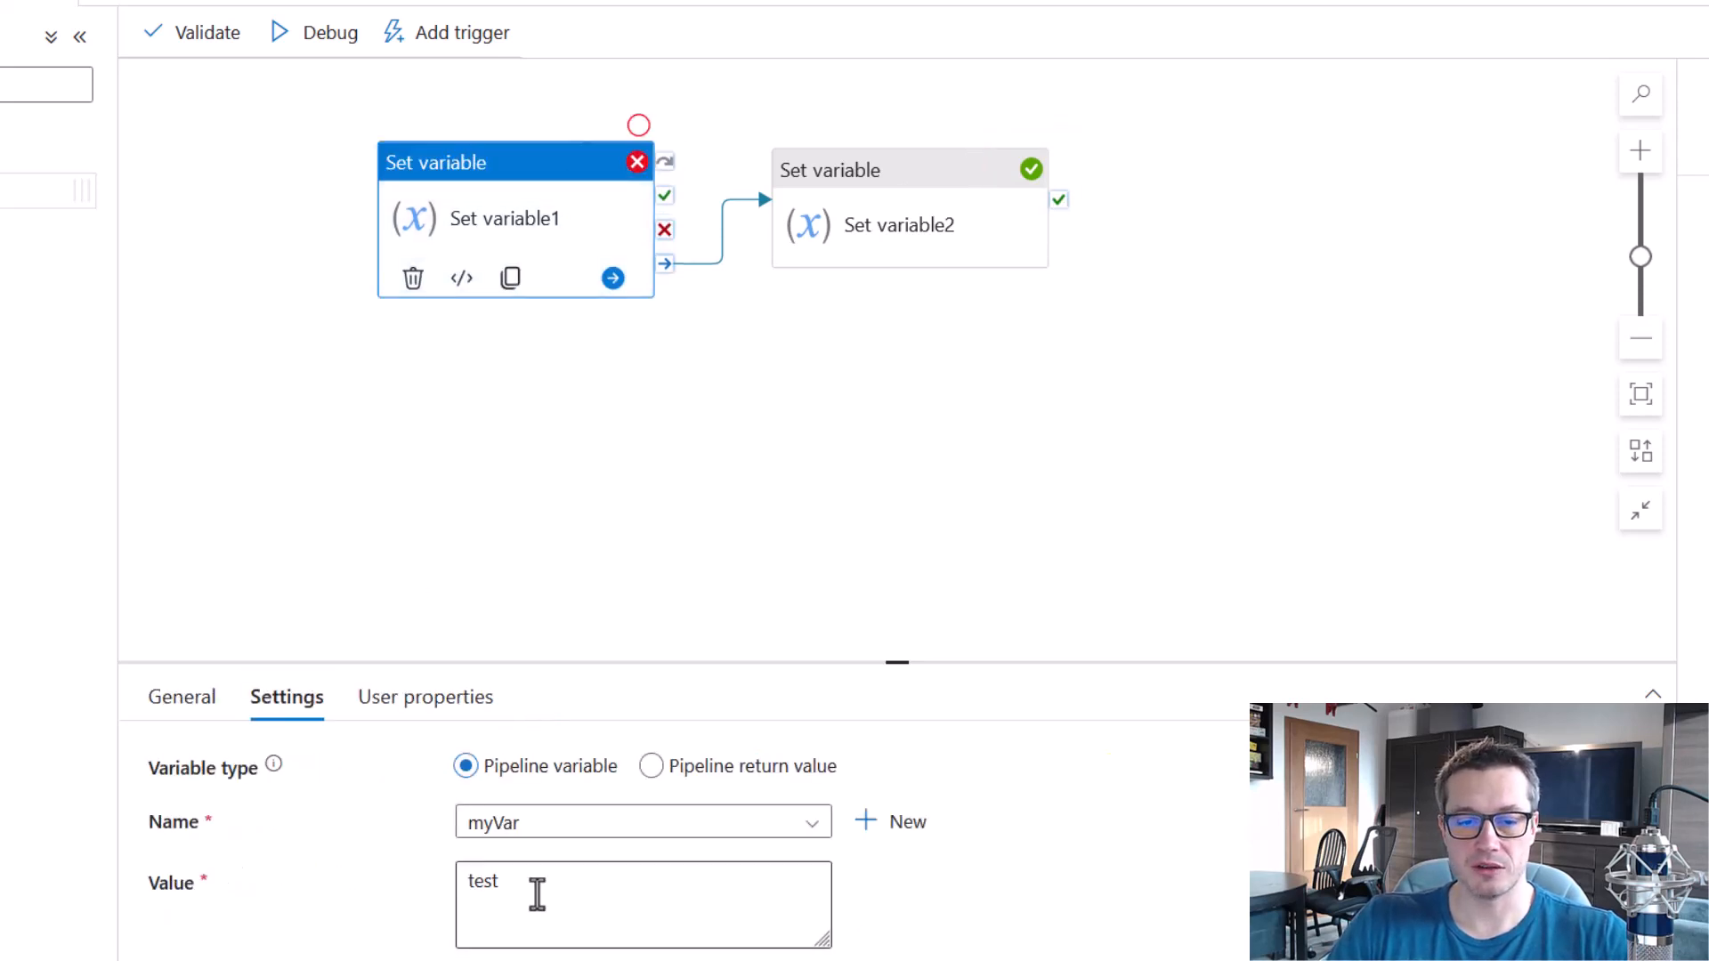
left_click_drag(534, 888, 427, 900)
type("1")
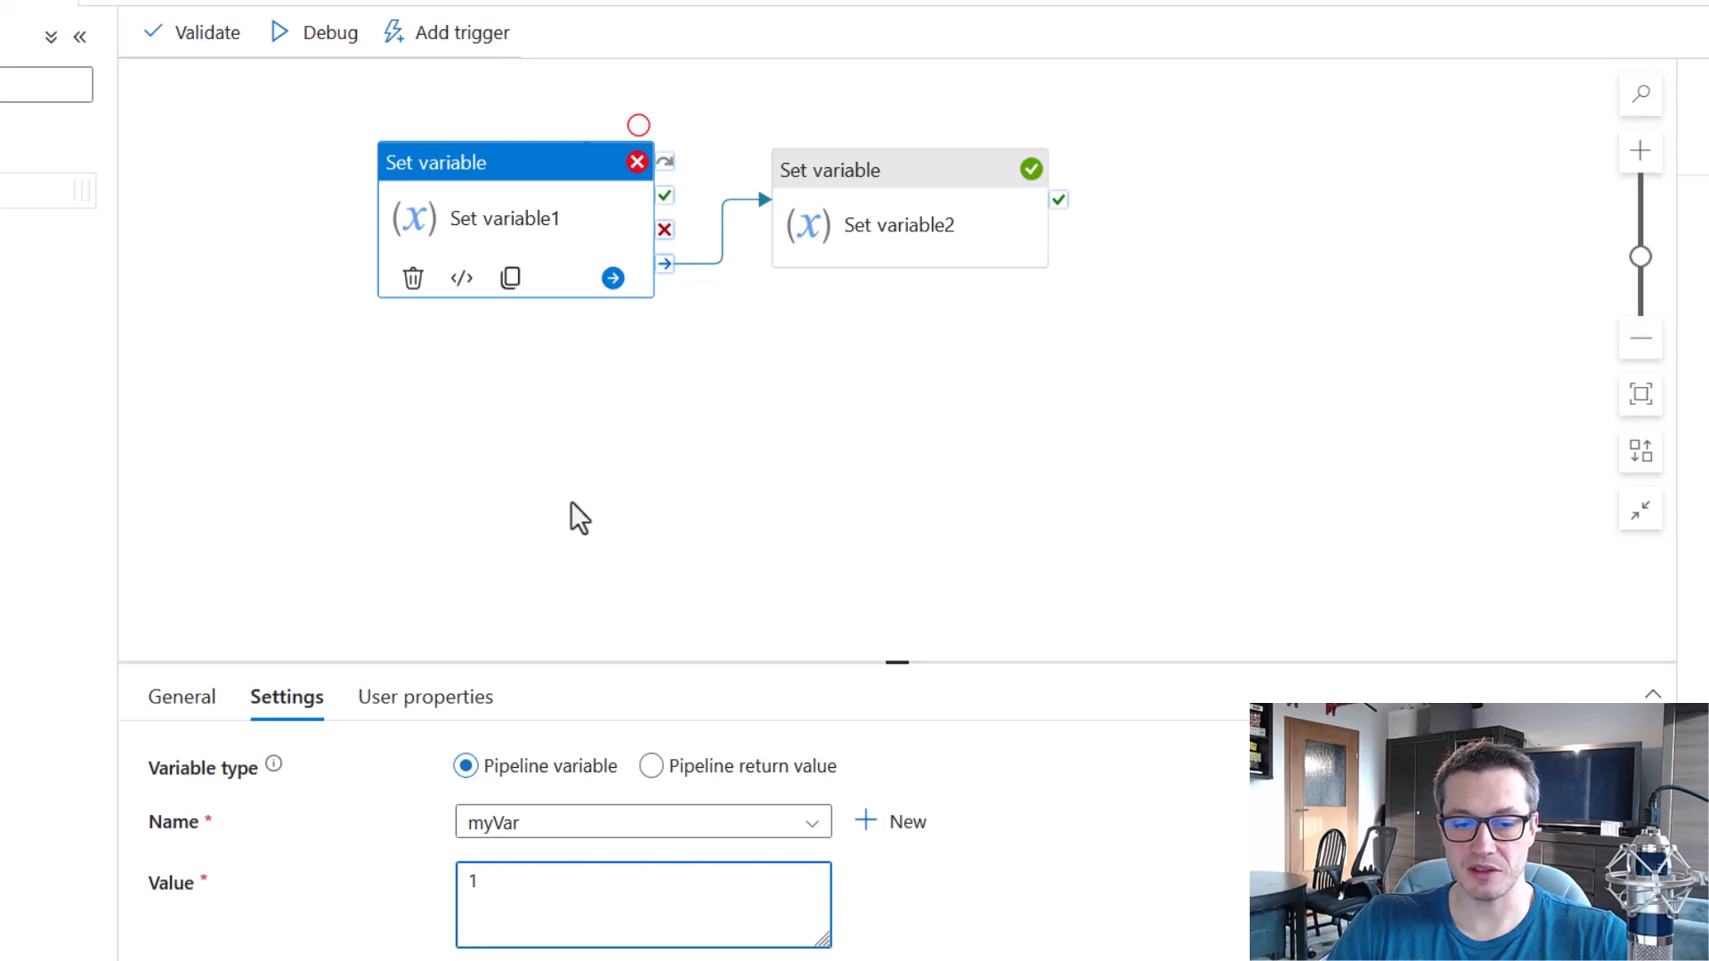
left_click(629, 419)
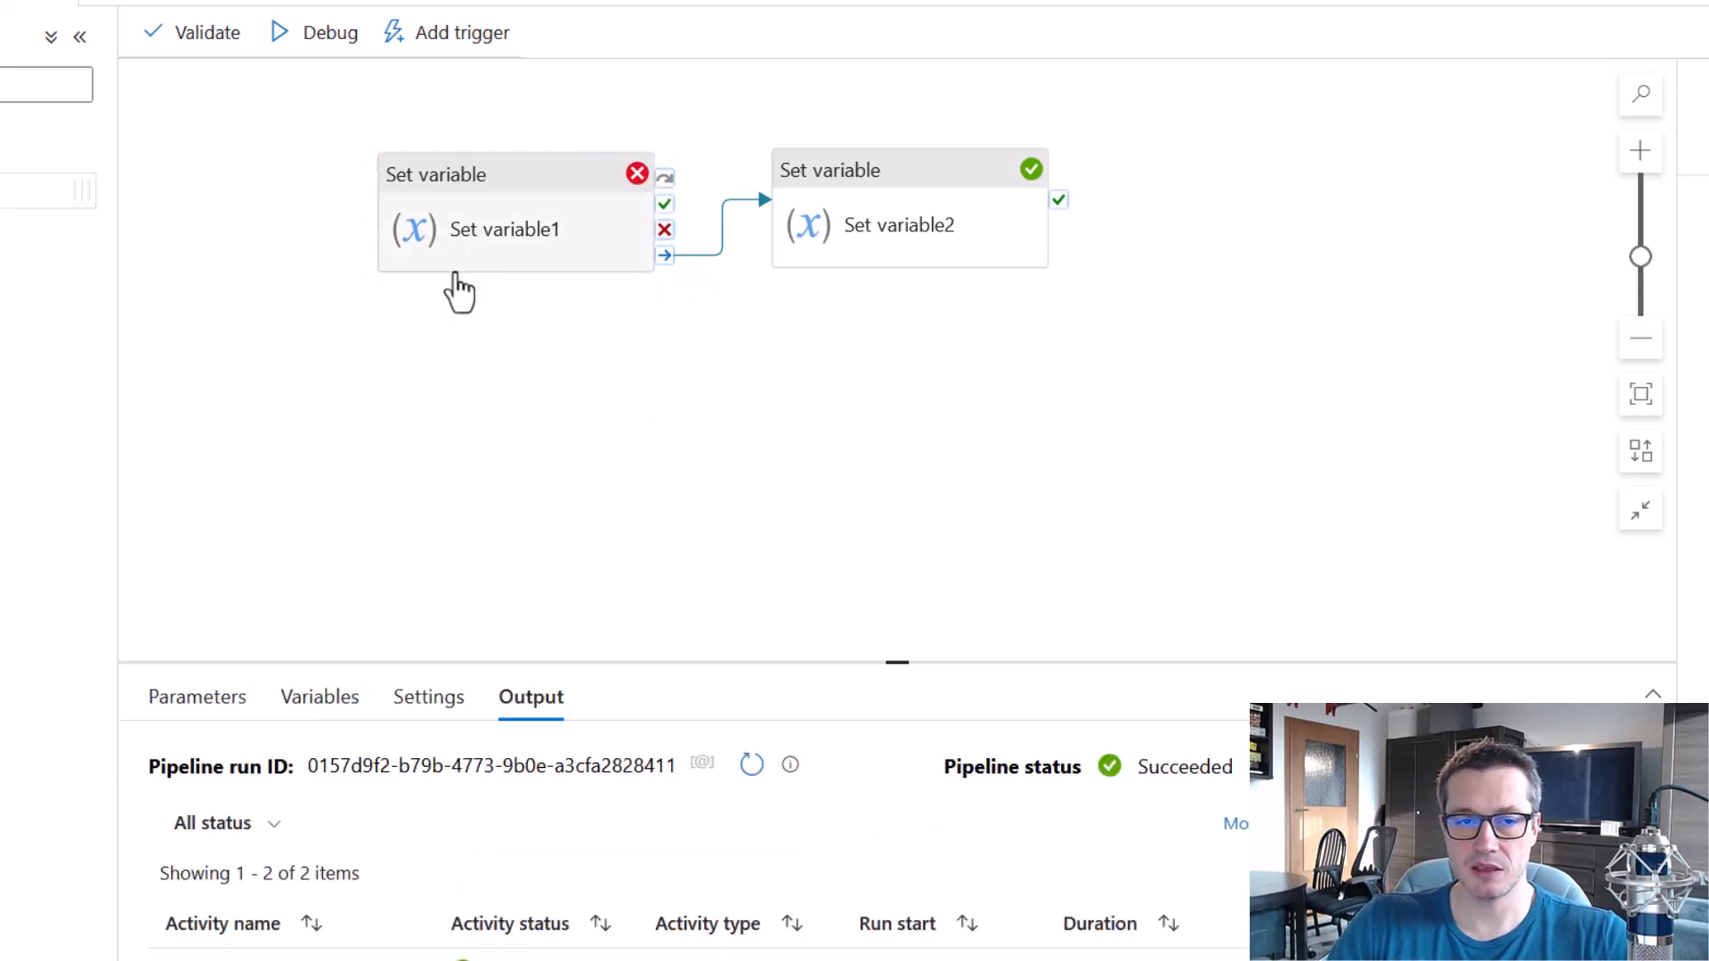
Debug the pipeline with the completion link and the new myVar value, and check both activities' run statuses.
left_click(333, 38)
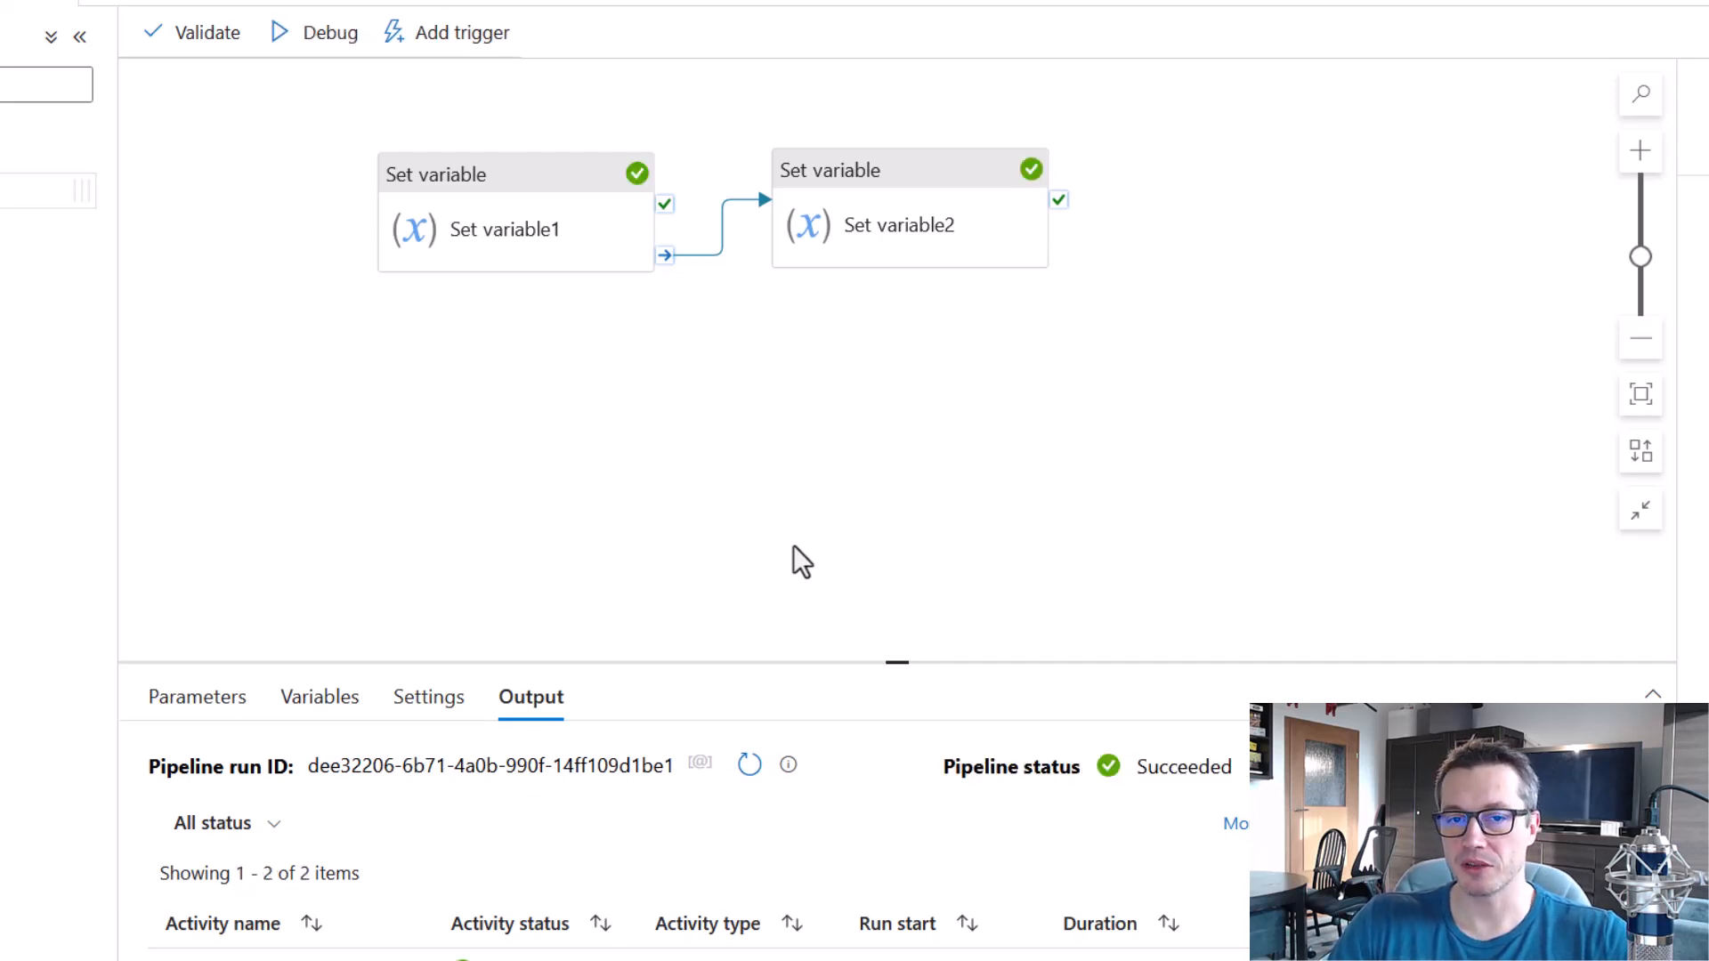
left_click_drag(612, 134, 659, 190)
left_click_drag(1003, 133, 1062, 187)
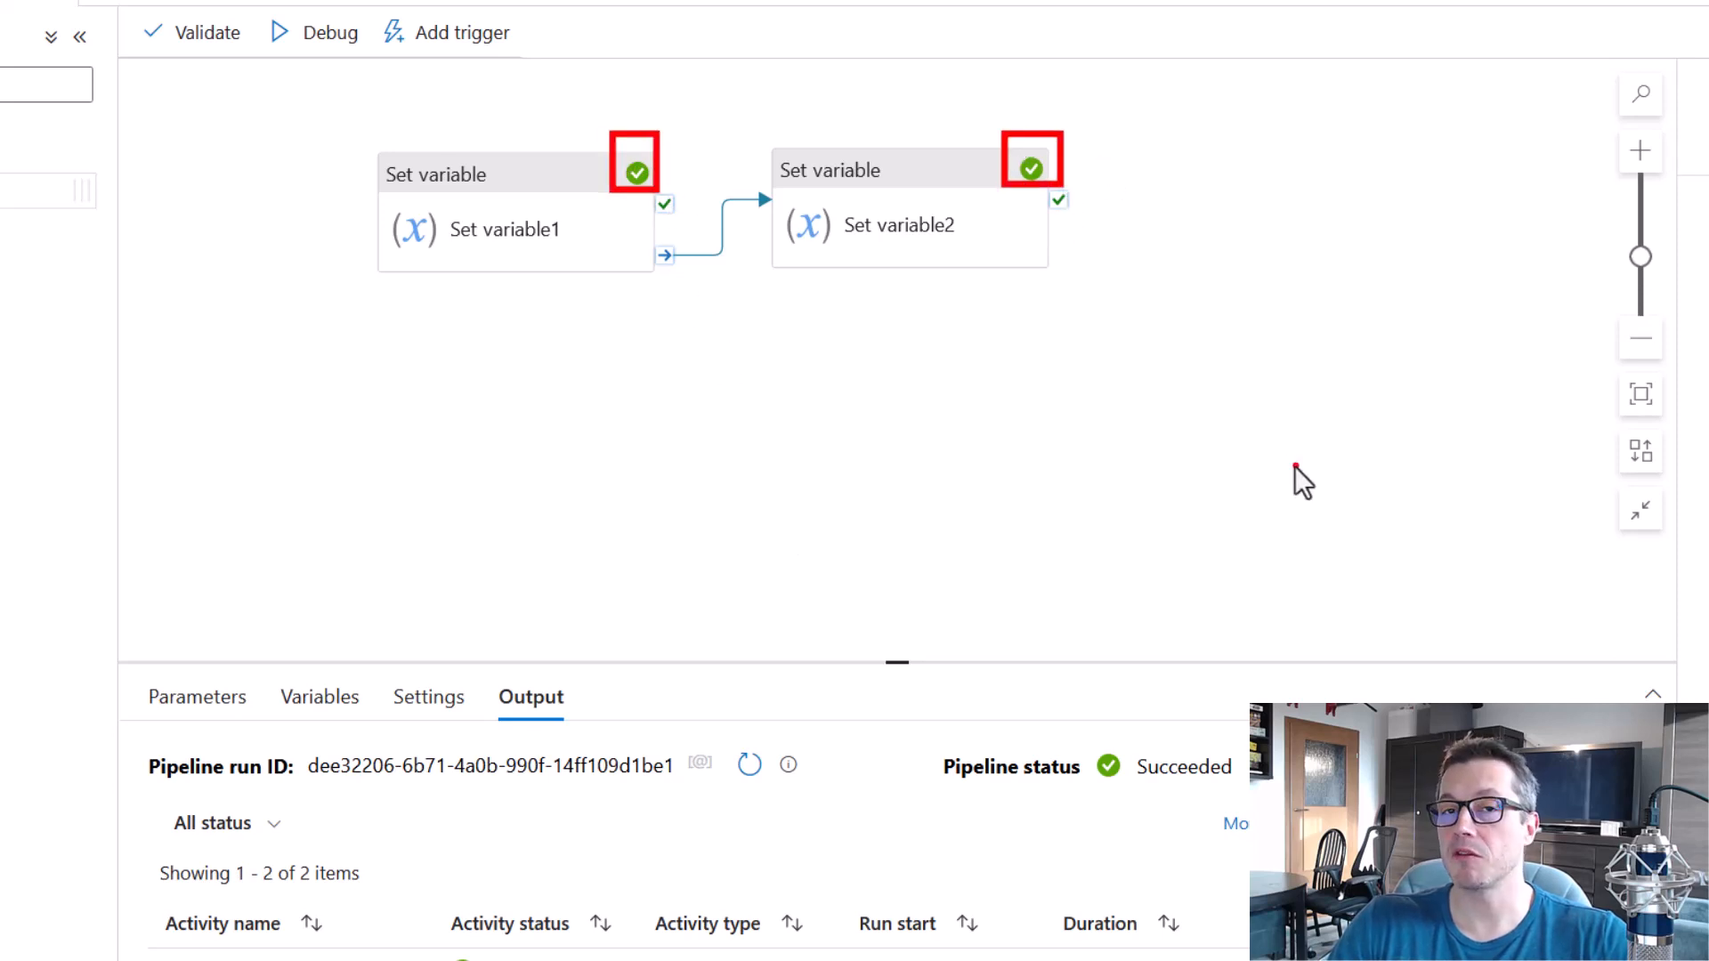
key("Escape")
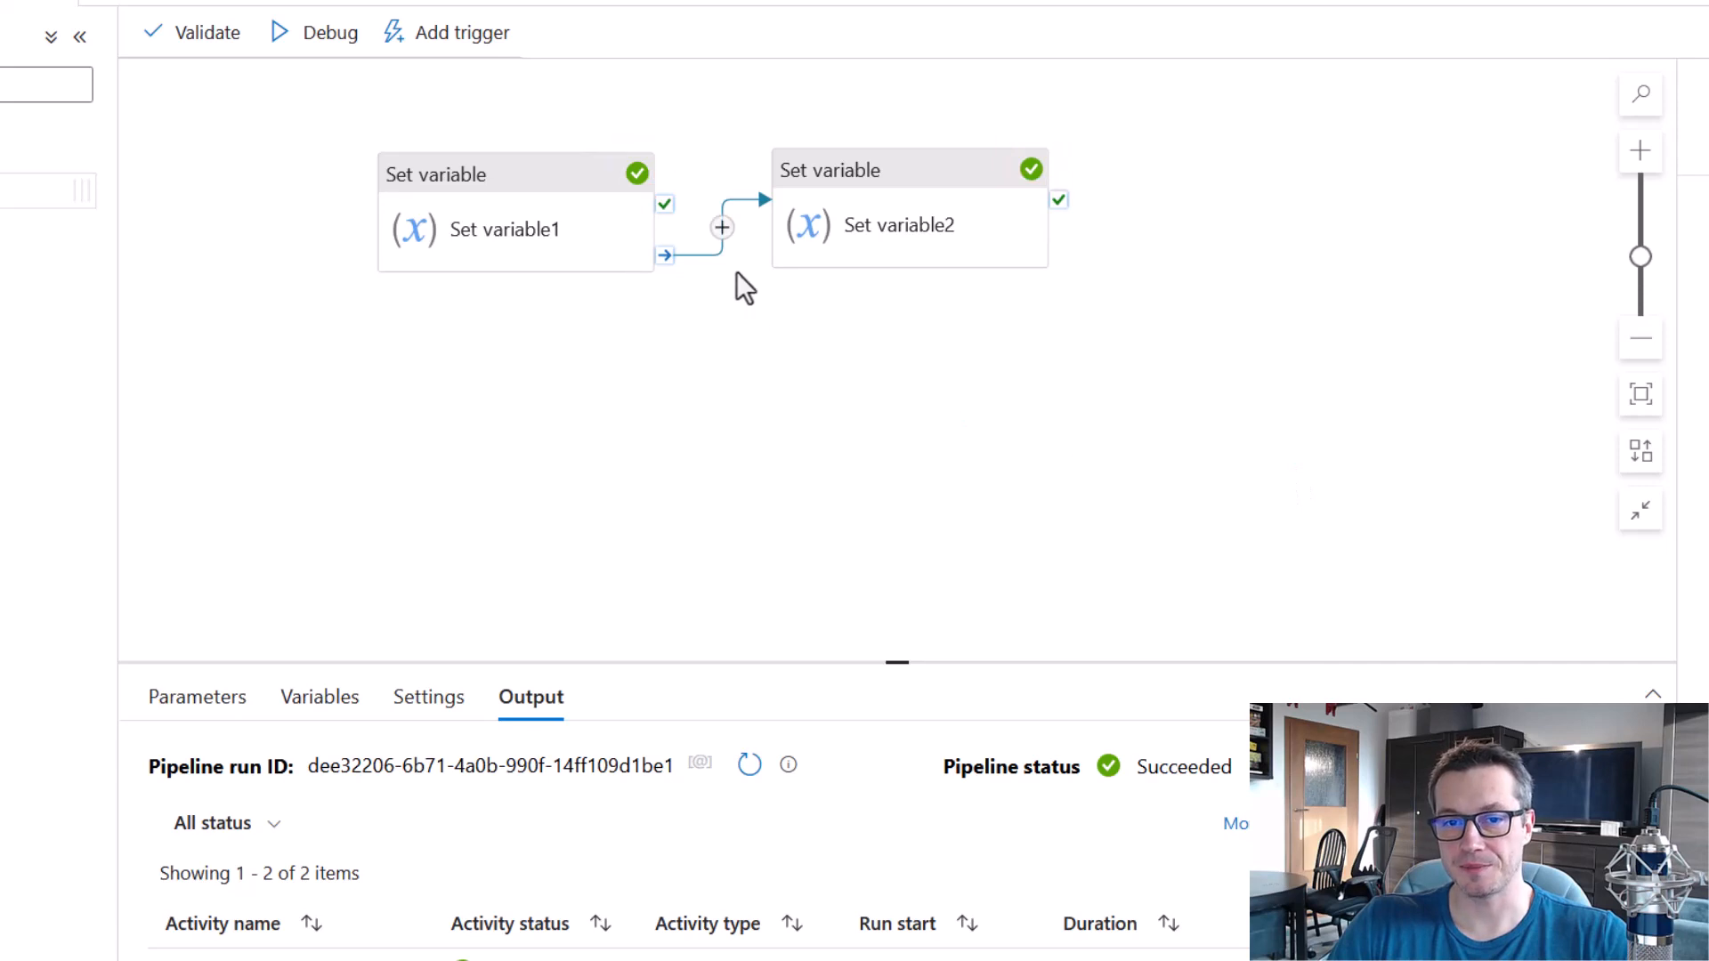
Replace the completion link with an On skip link from Set variable1 to Set variable2.
left_click(721, 253)
key("Delete")
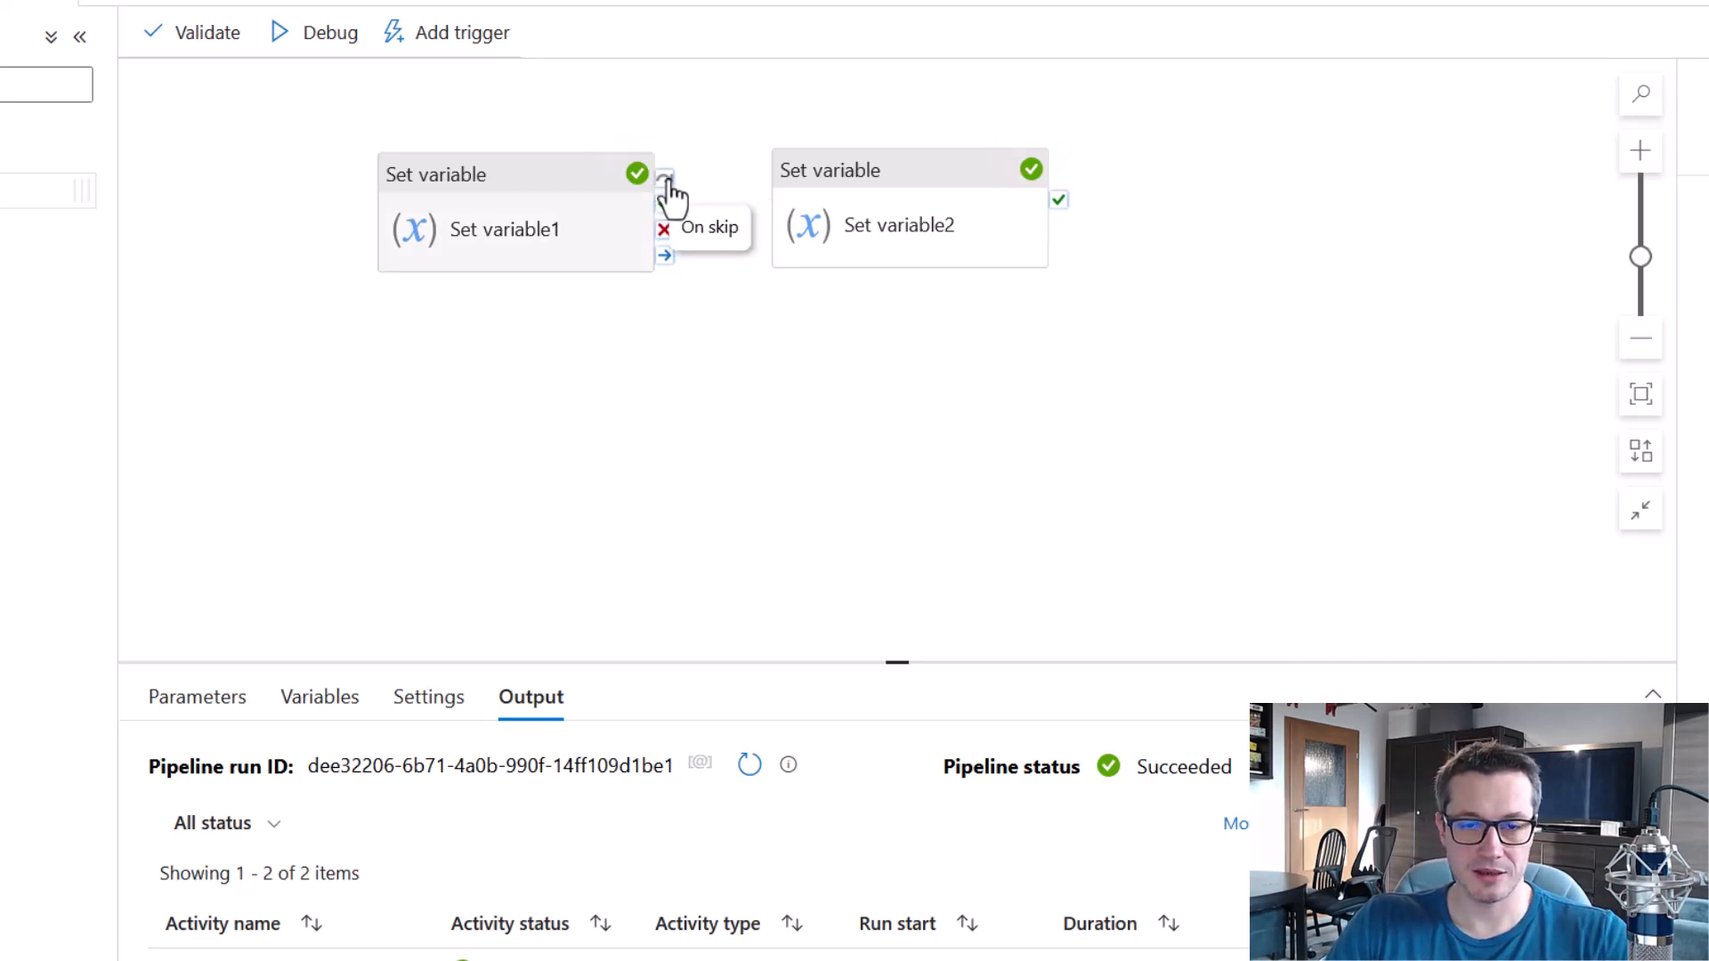
left_click_drag(634, 158, 831, 265)
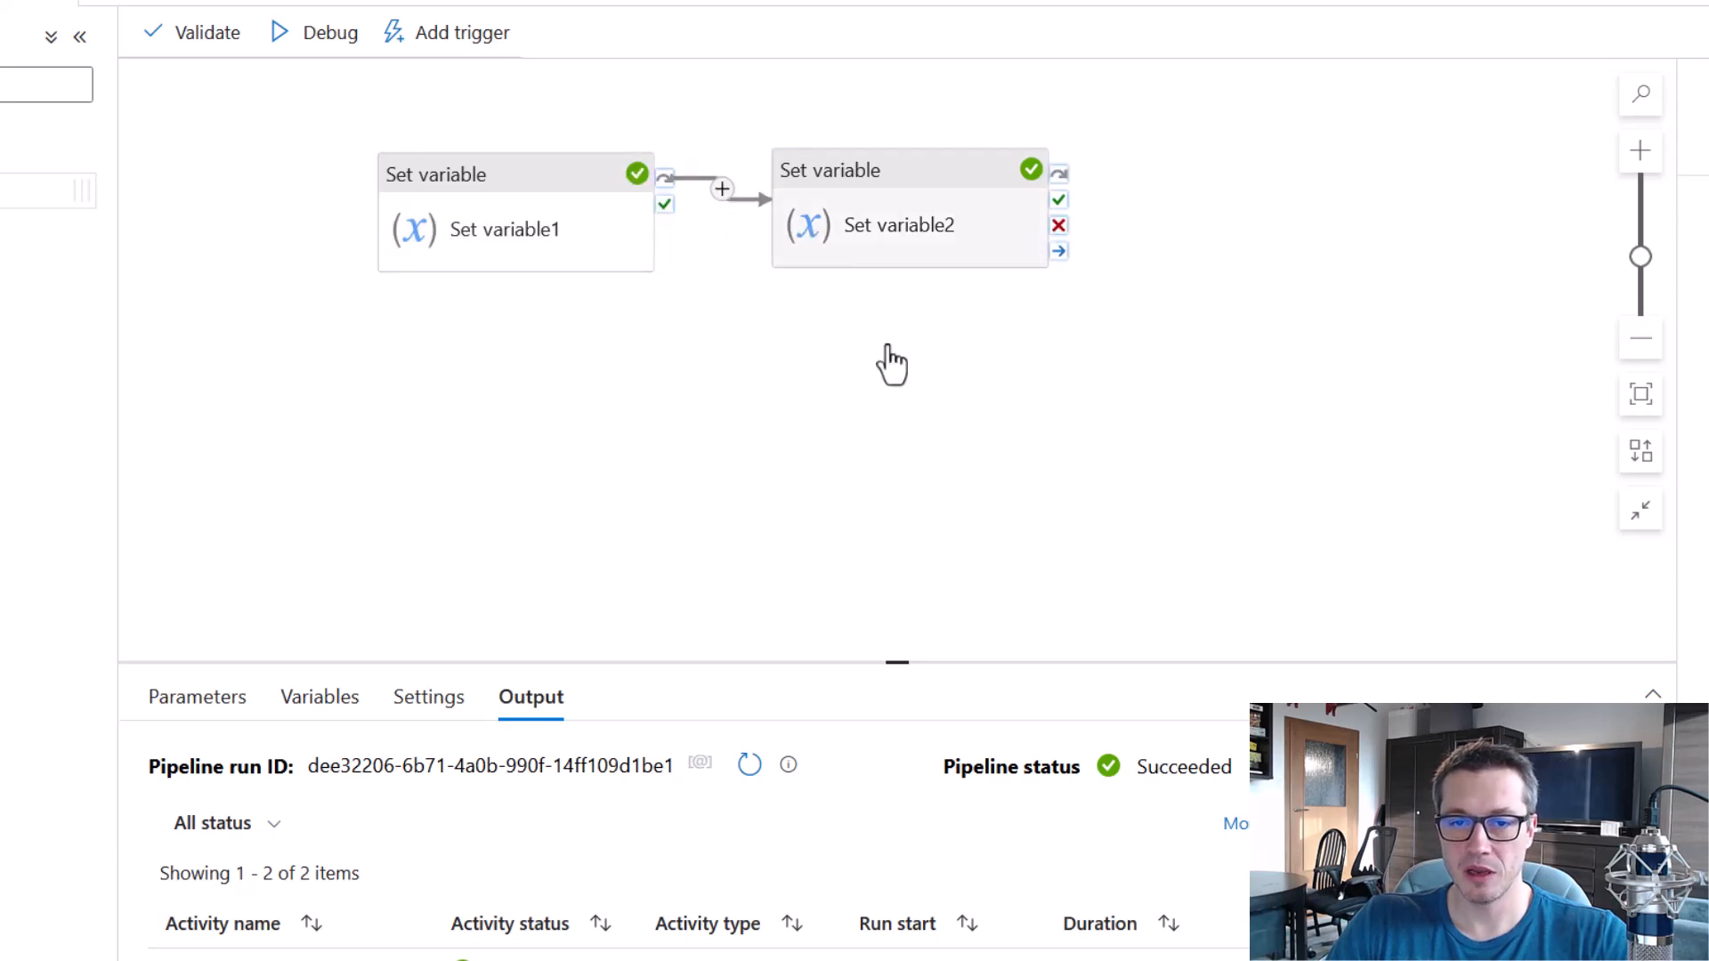
left_click_drag(759, 112, 1138, 313)
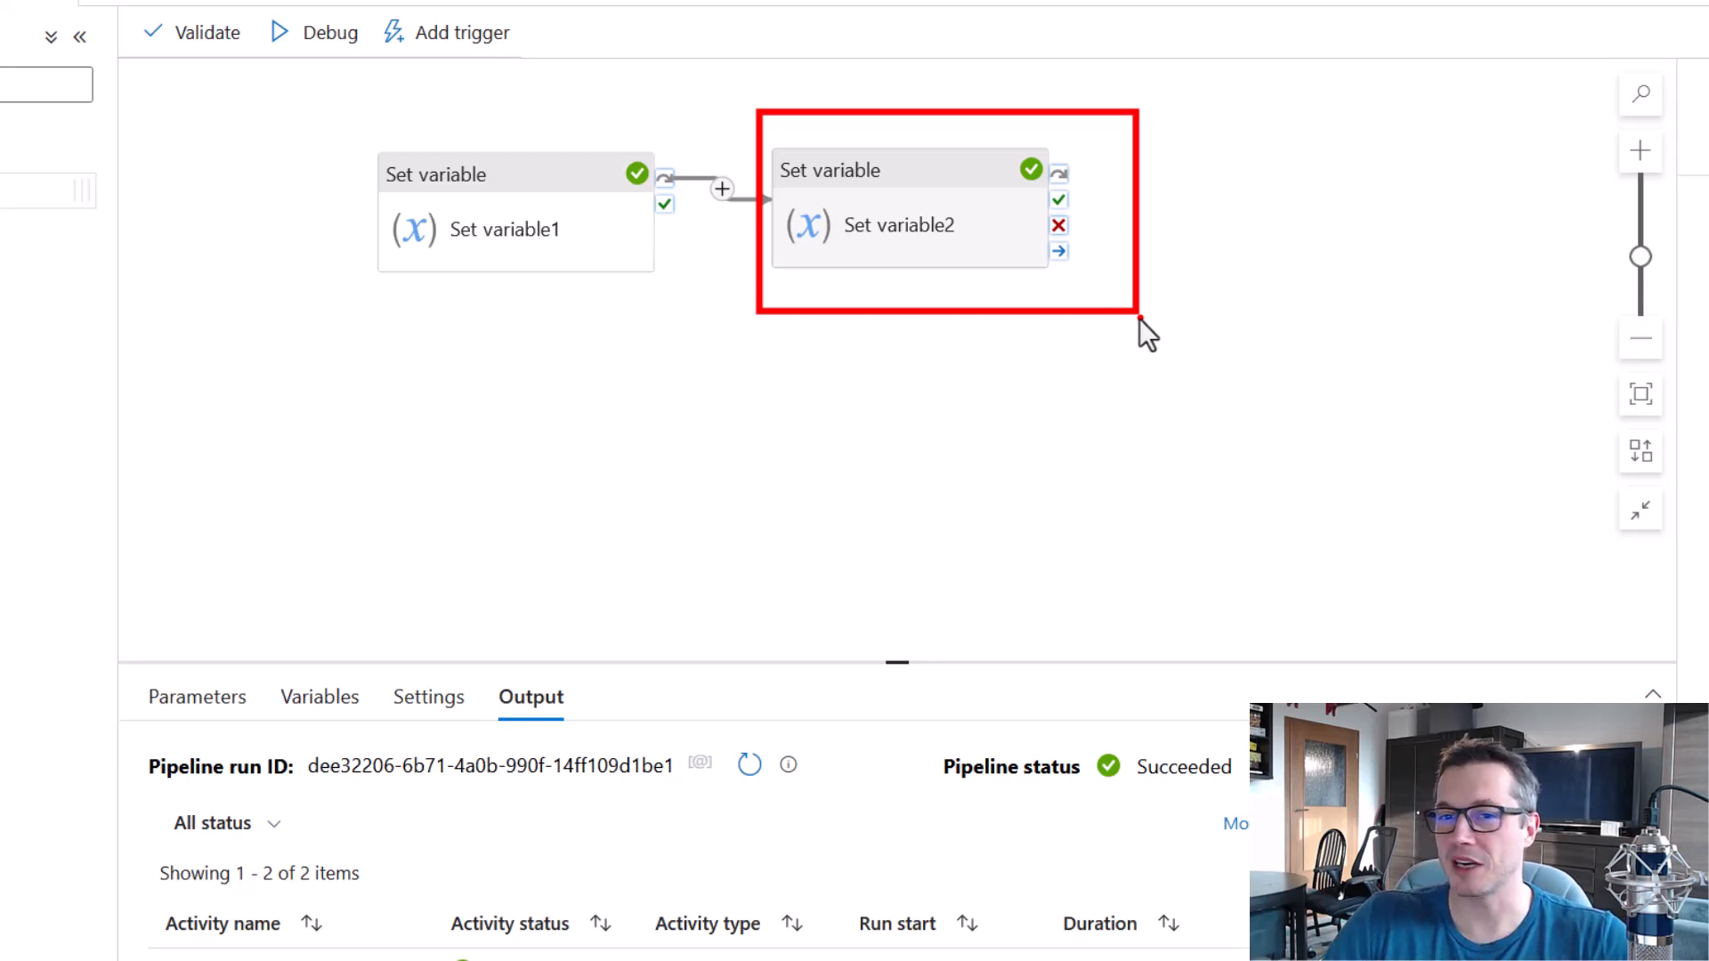
left_click(986, 389)
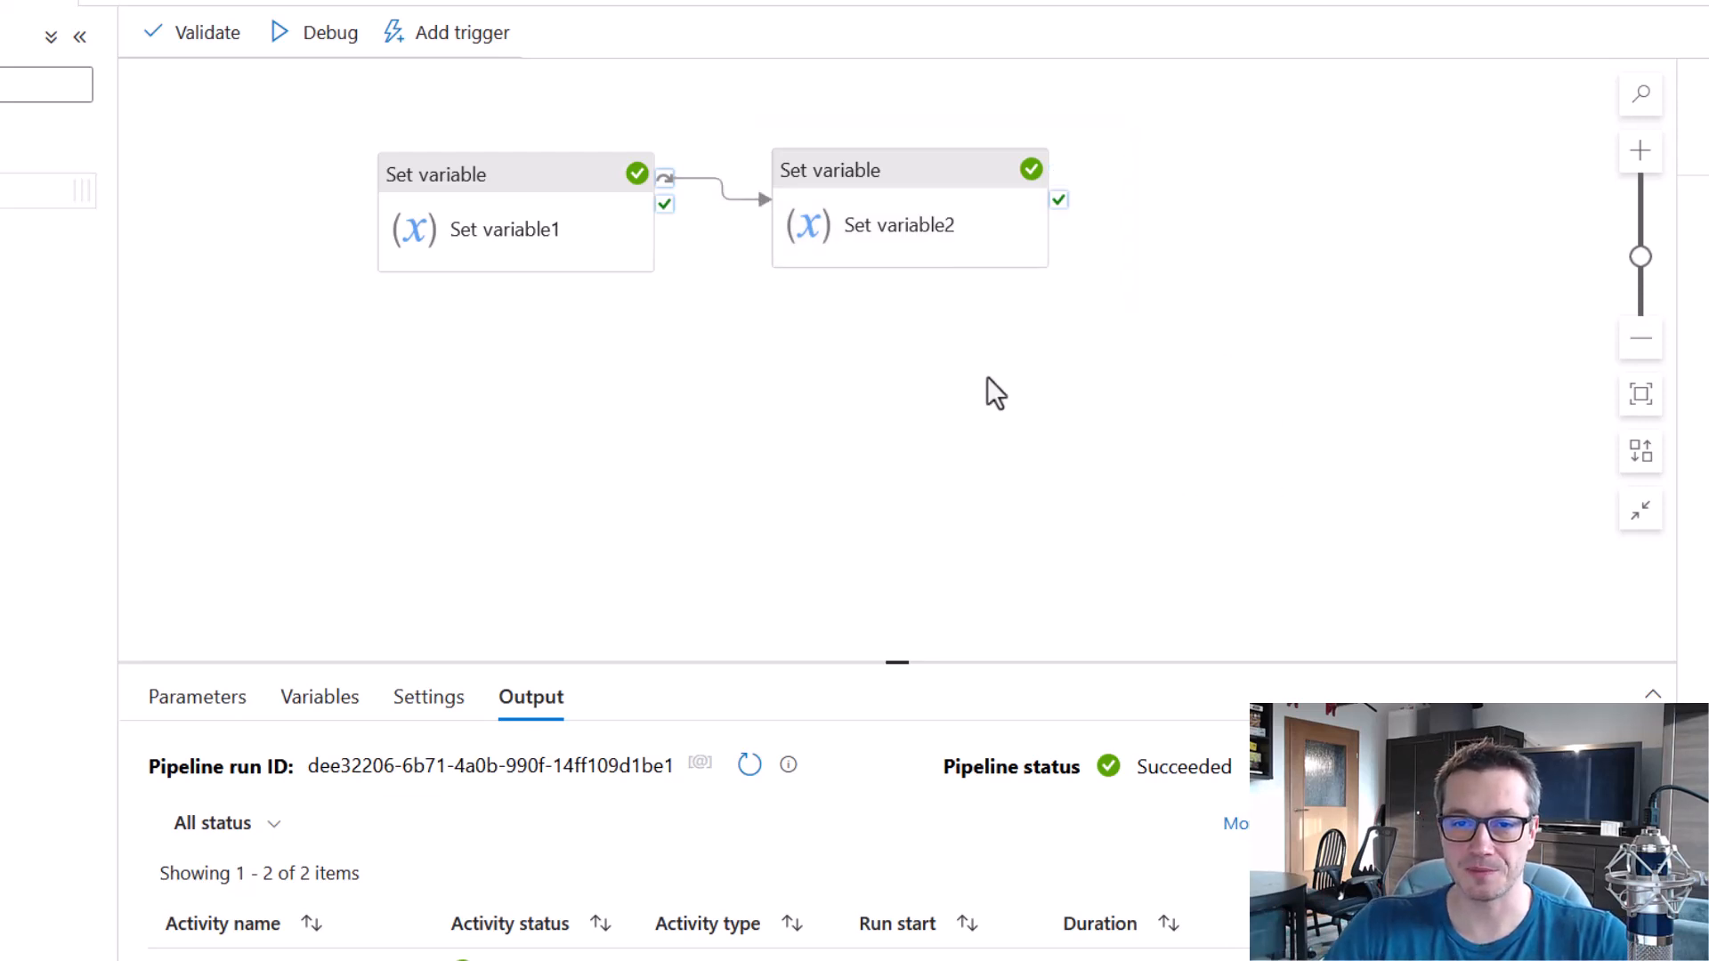
Delete the On skip link between the two activities and review the last run's pipeline status and activity statuses.
left_click(749, 201)
key("Delete")
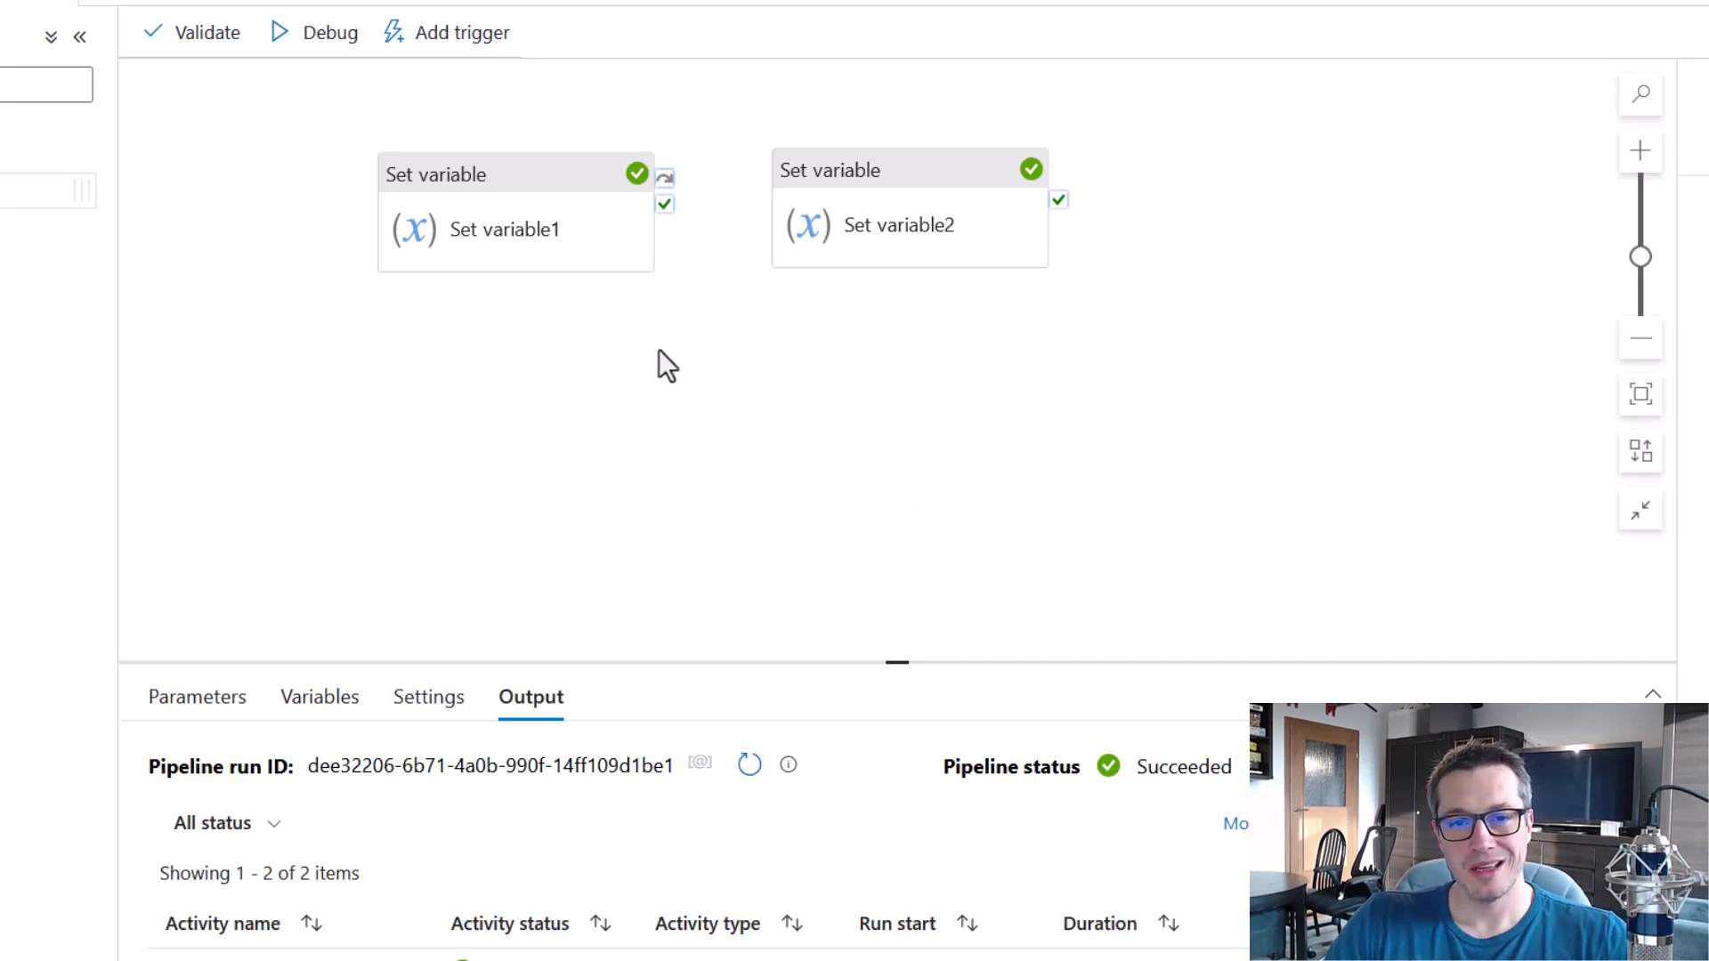
left_click_drag(608, 139, 666, 194)
left_click_drag(997, 139, 1064, 192)
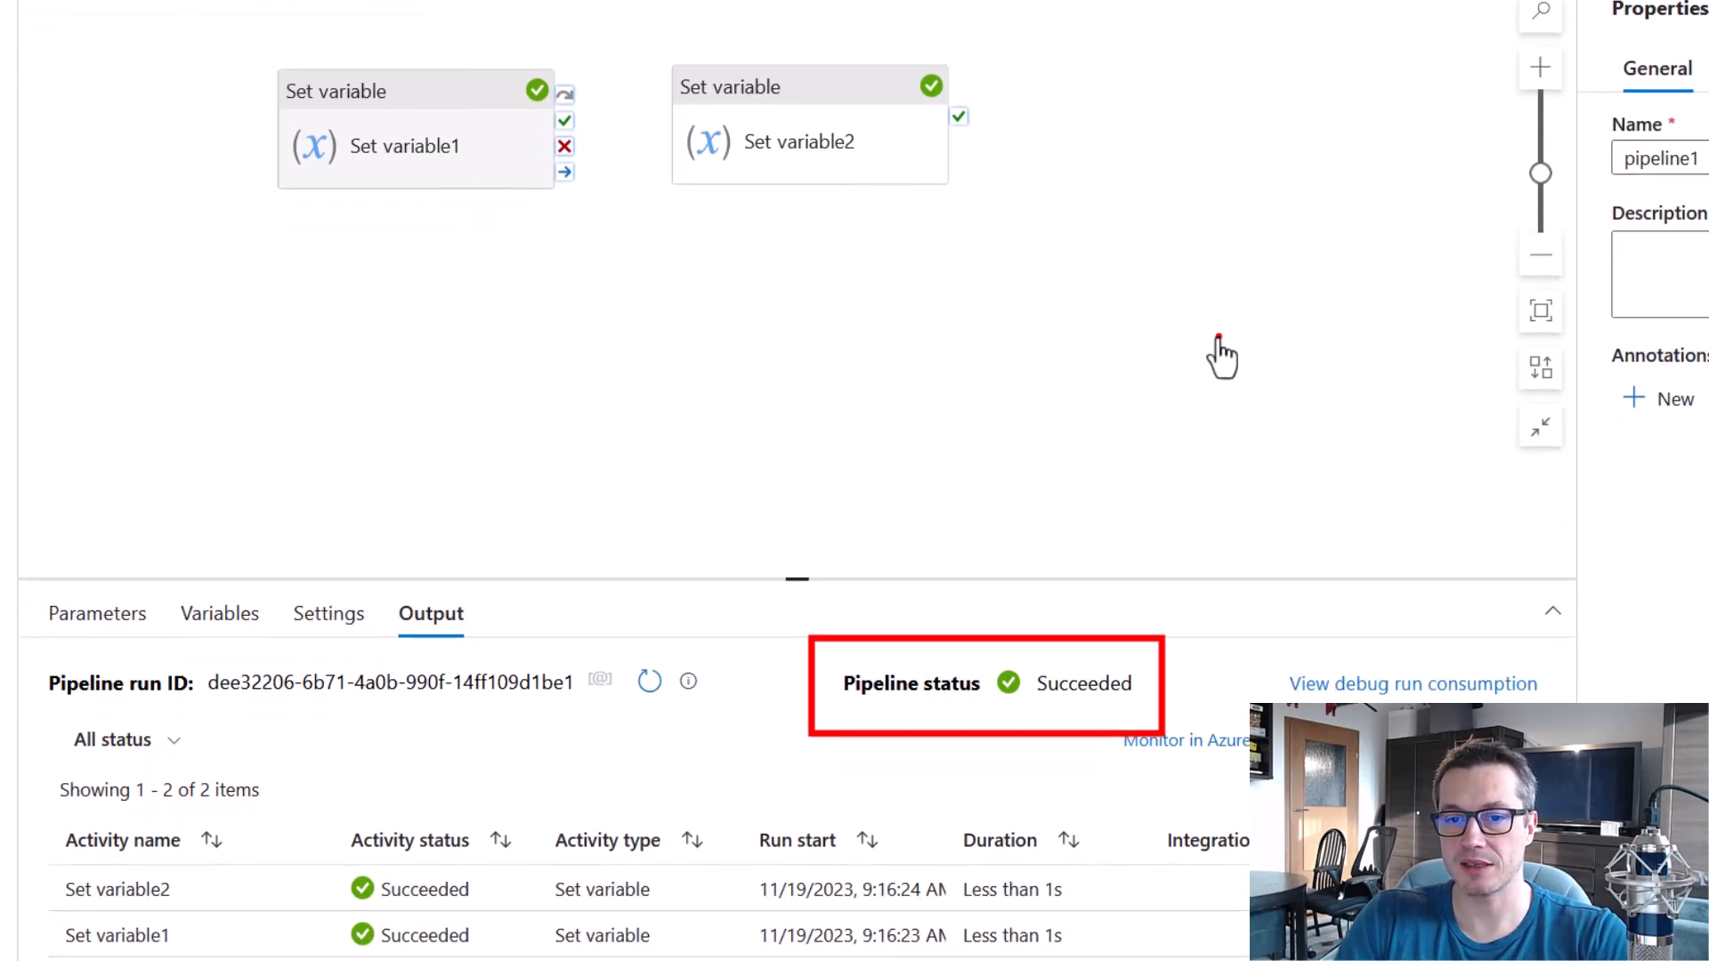
left_click_drag(35, 769, 493, 915)
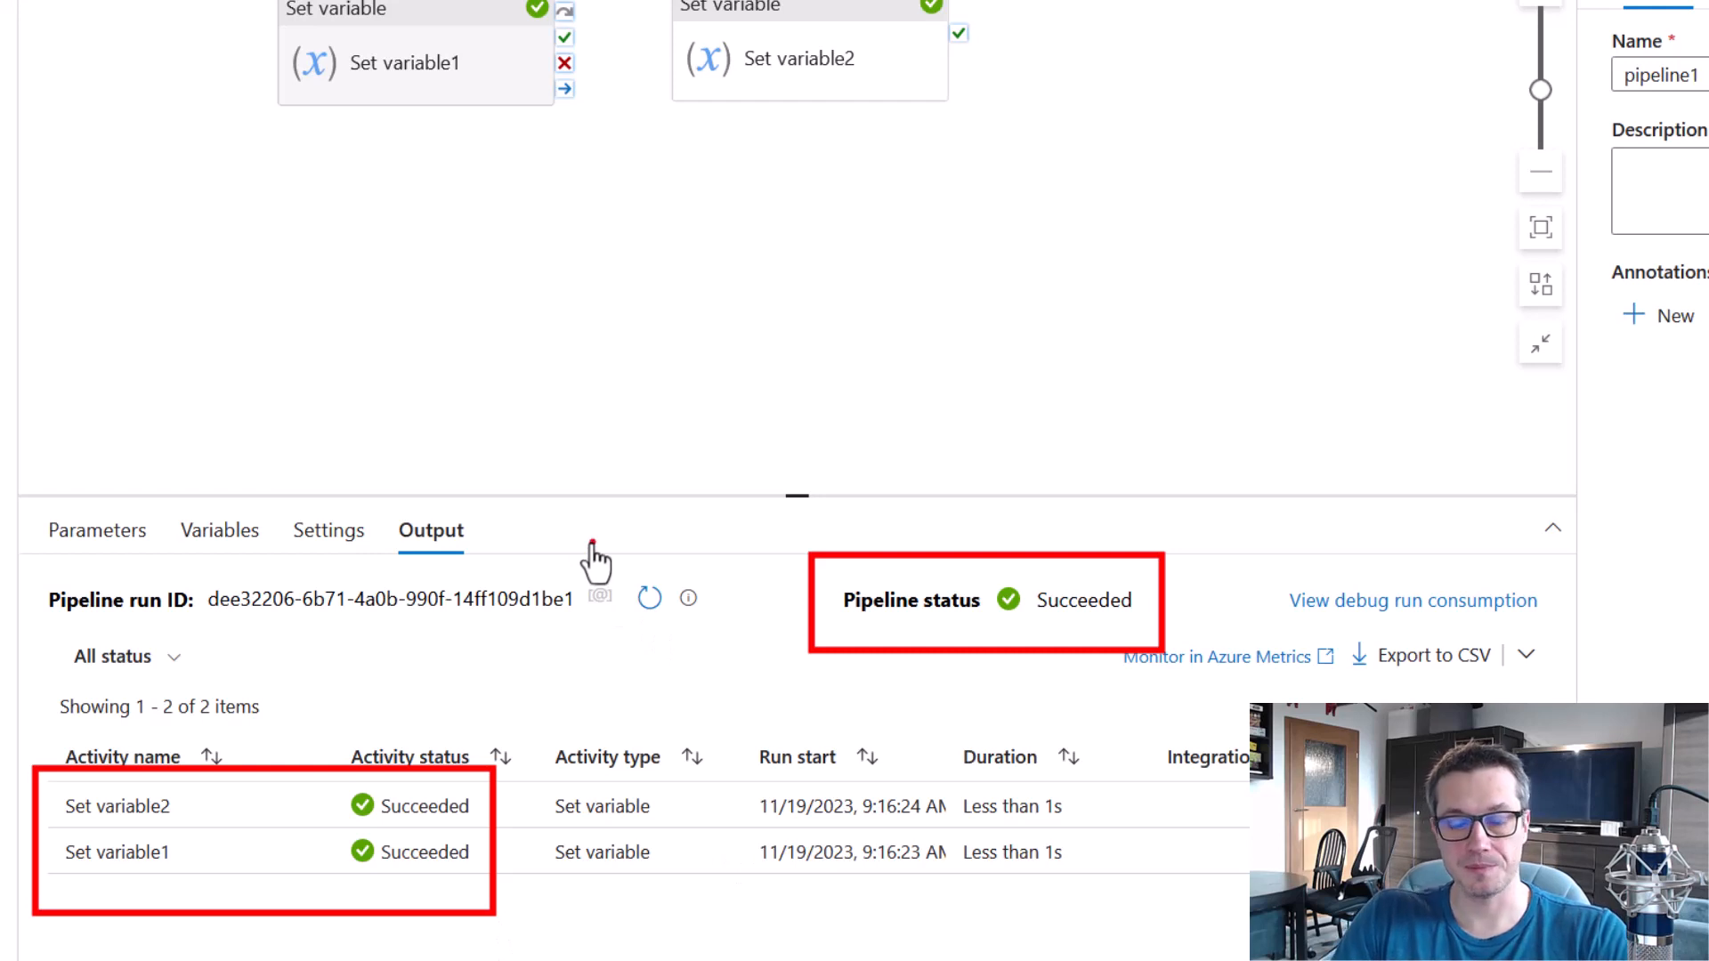
key("Escape")
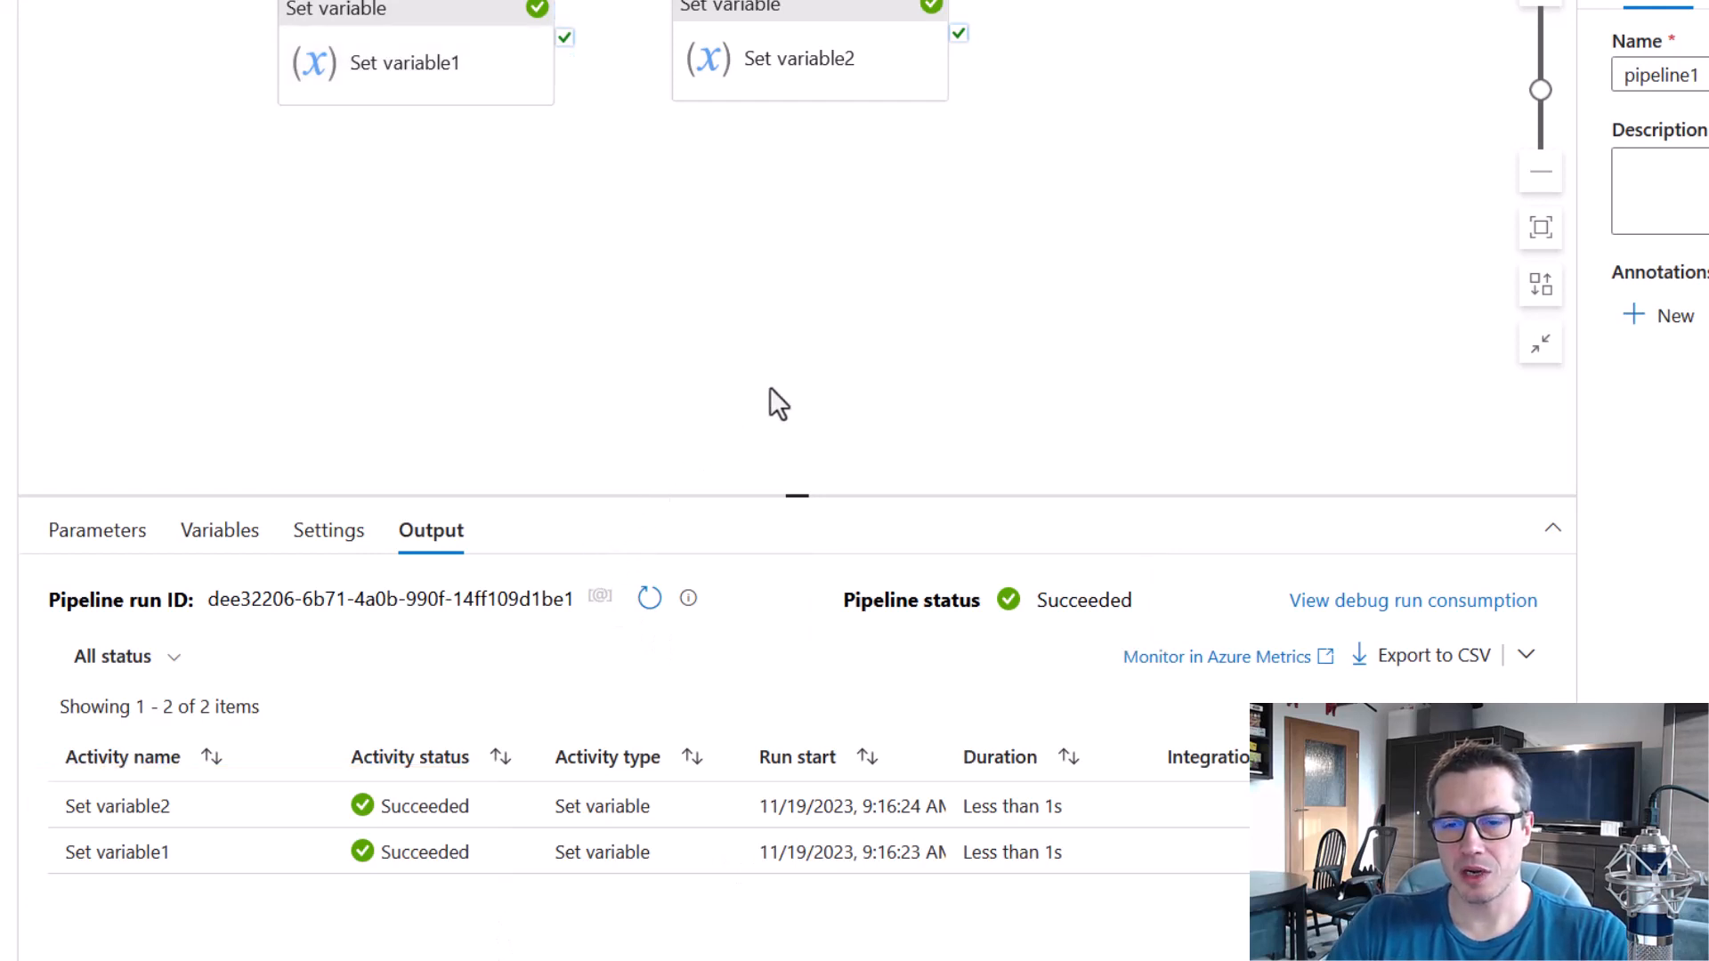
left_click_drag(820, 559, 1167, 638)
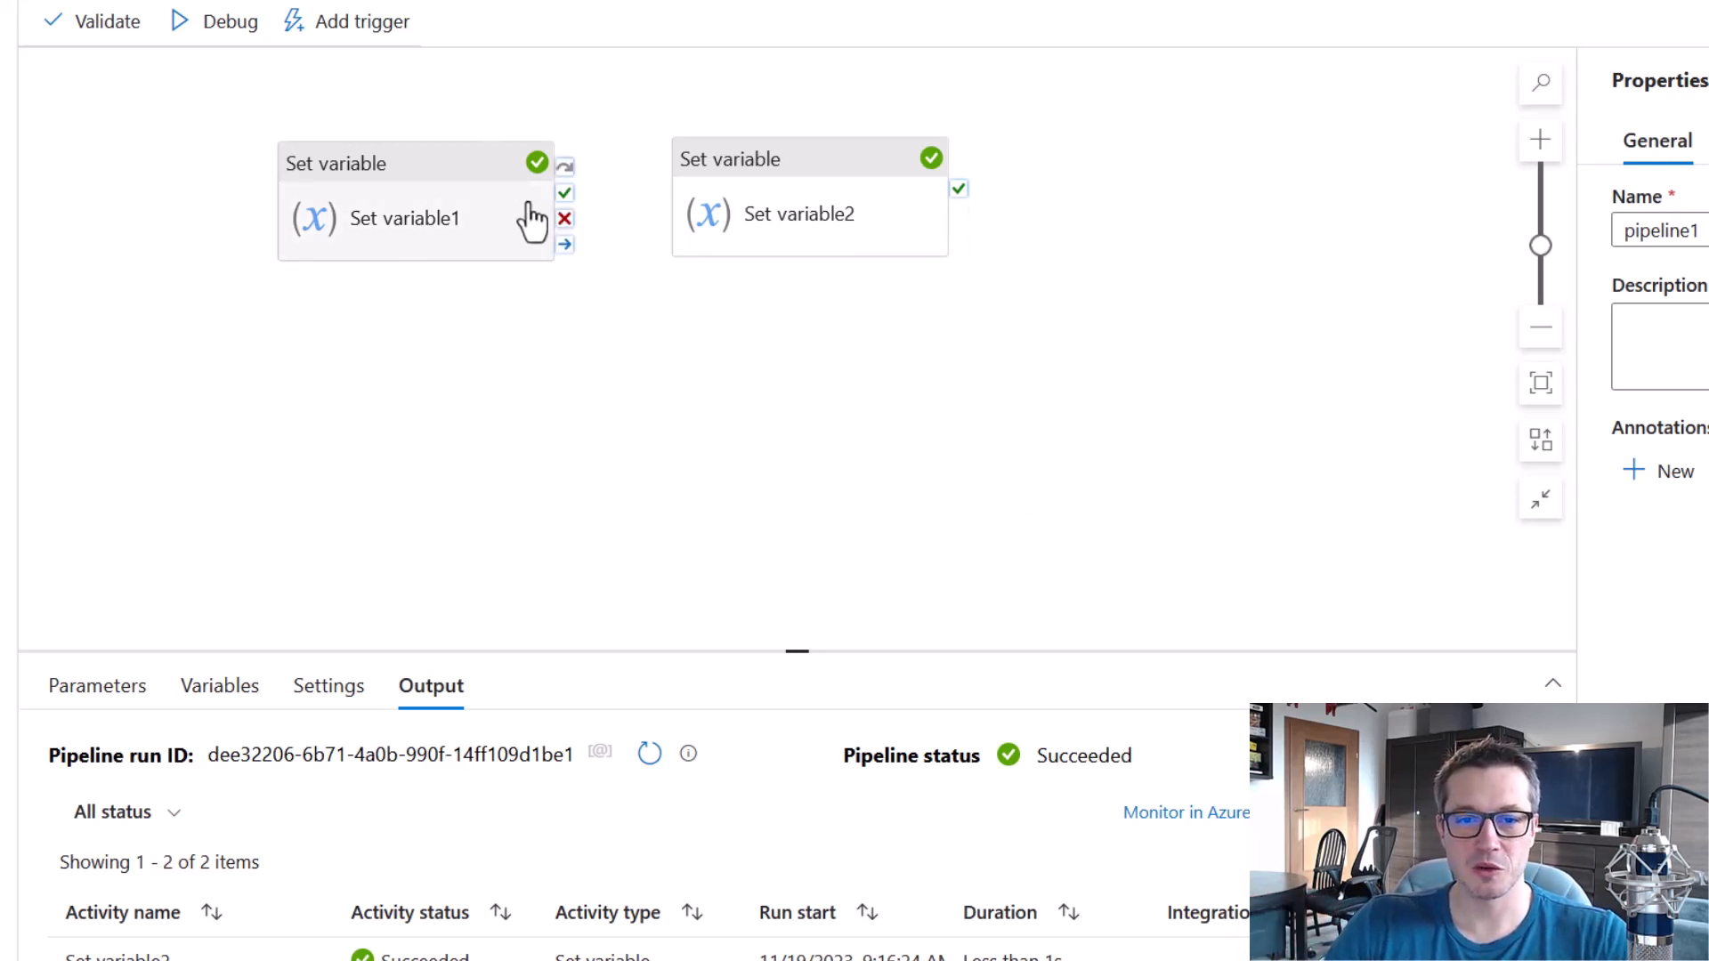
Add a third Set variable activity, linking Set variable1's success output to Set variable2 and its failure output to Set variable3.
left_click_drag(568, 193, 687, 191)
left_click_drag(0, 356, 857, 344)
left_click_drag(565, 218, 798, 356)
left_click(538, 443)
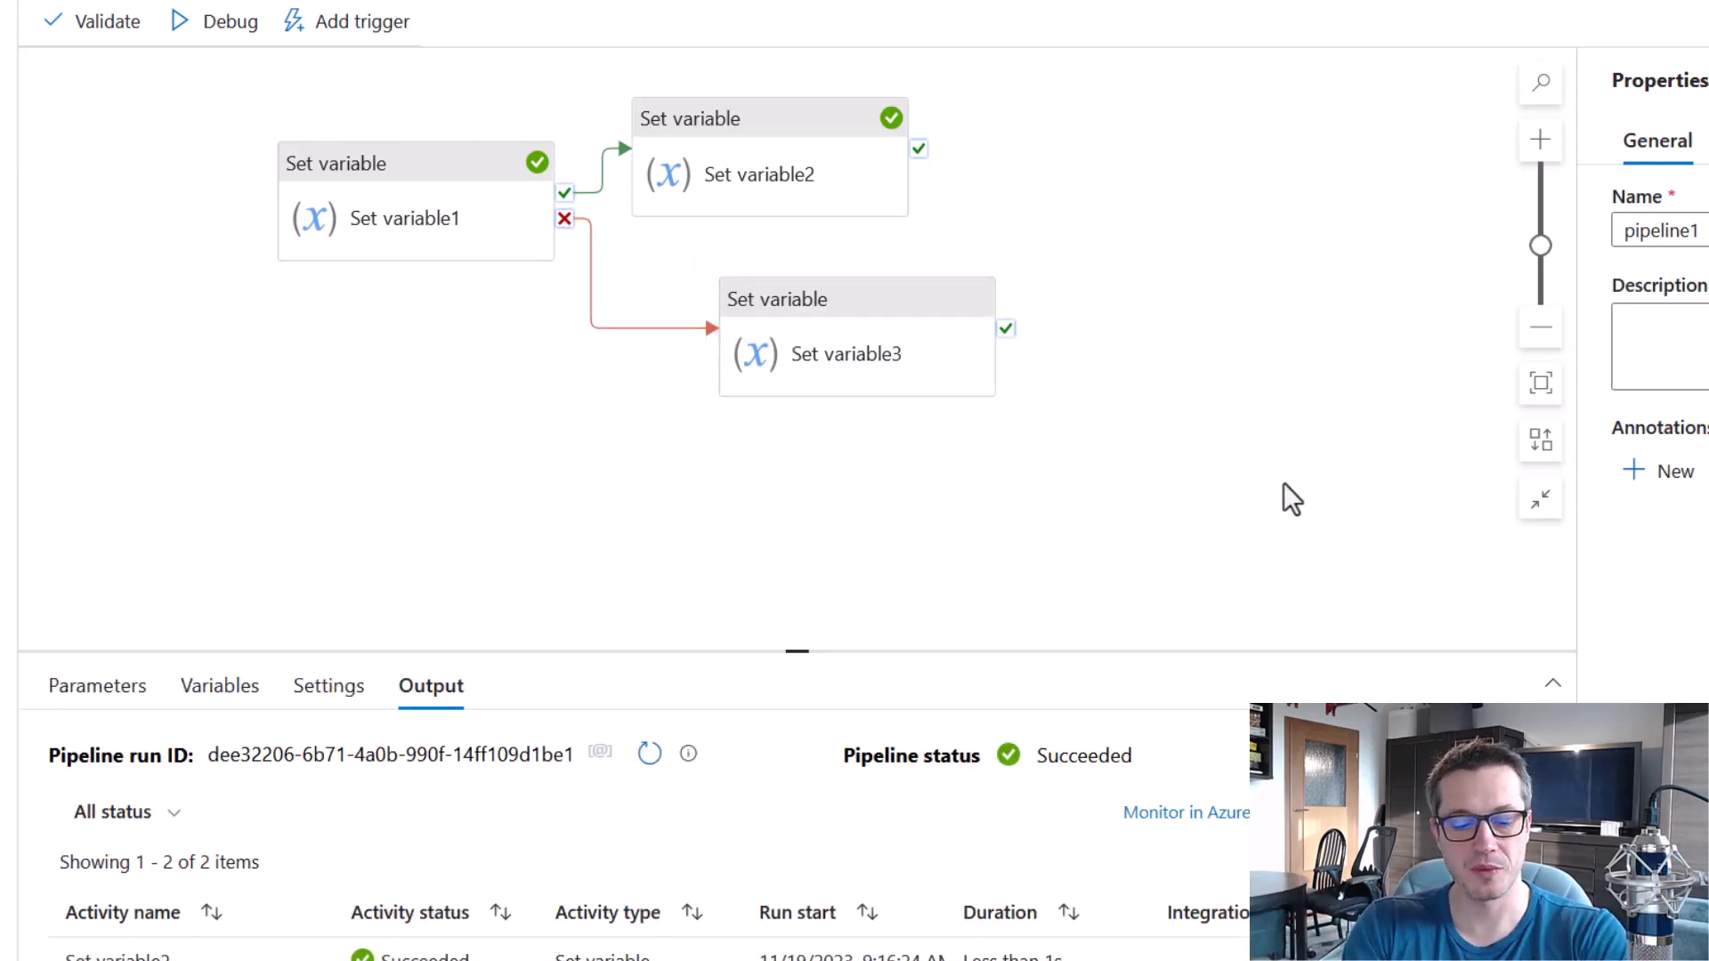
mouse_move(831, 140)
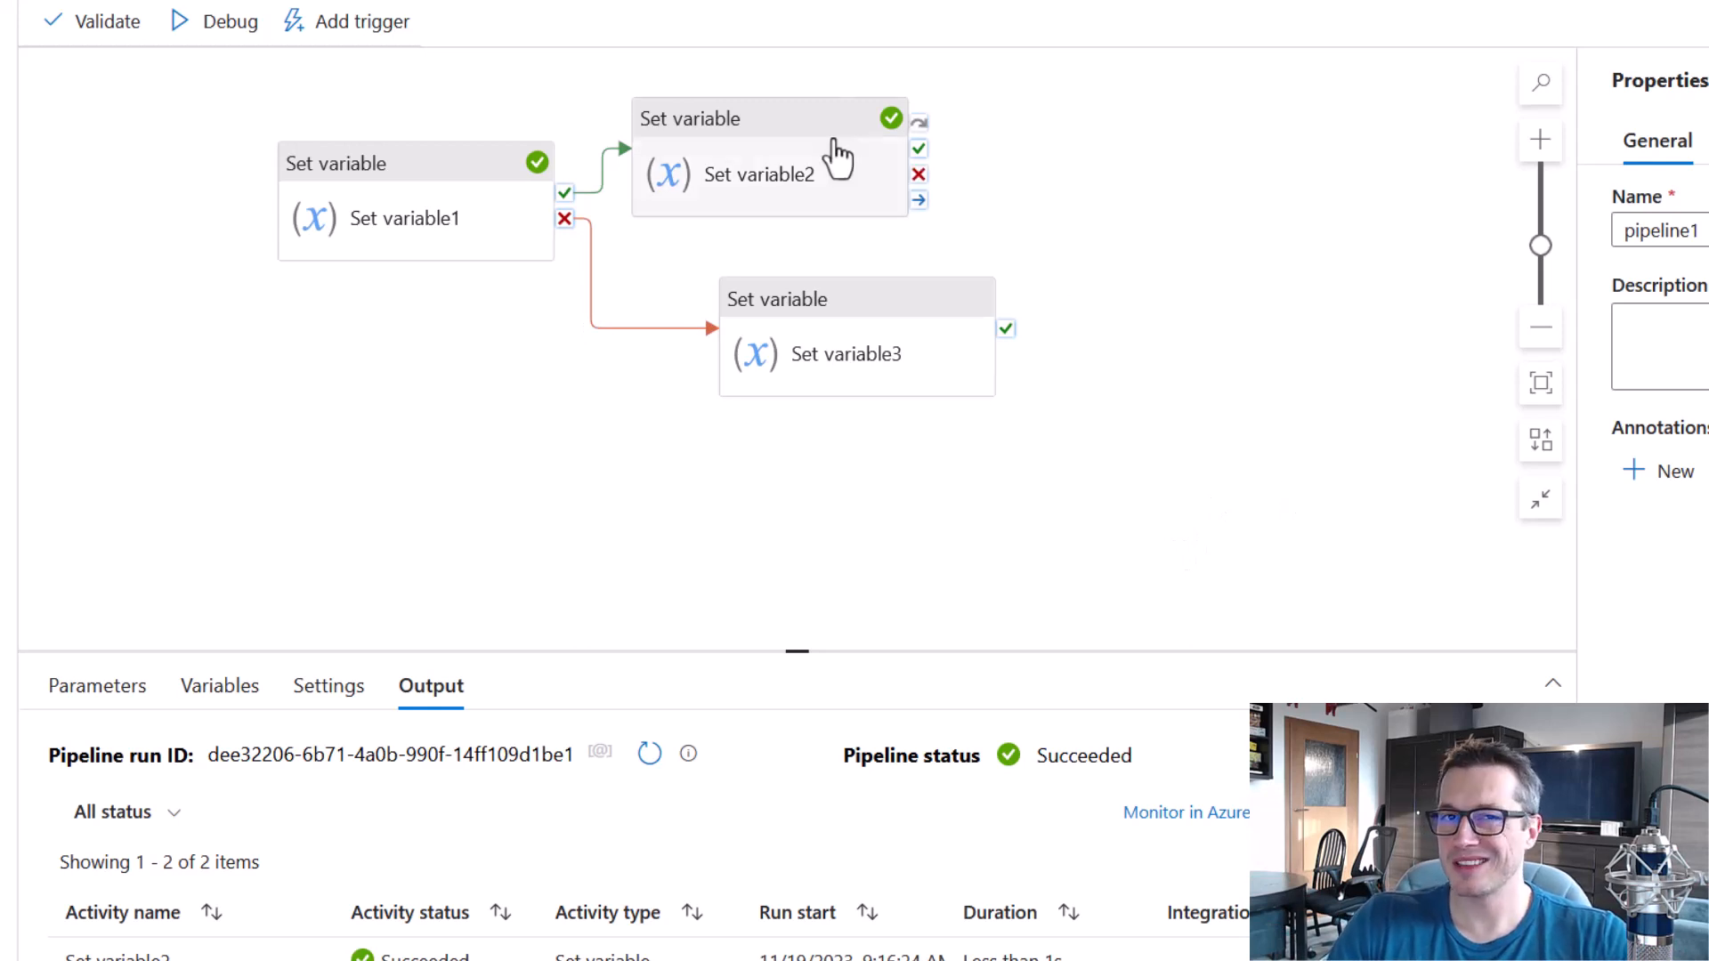
left_click_drag(608, 69, 996, 228)
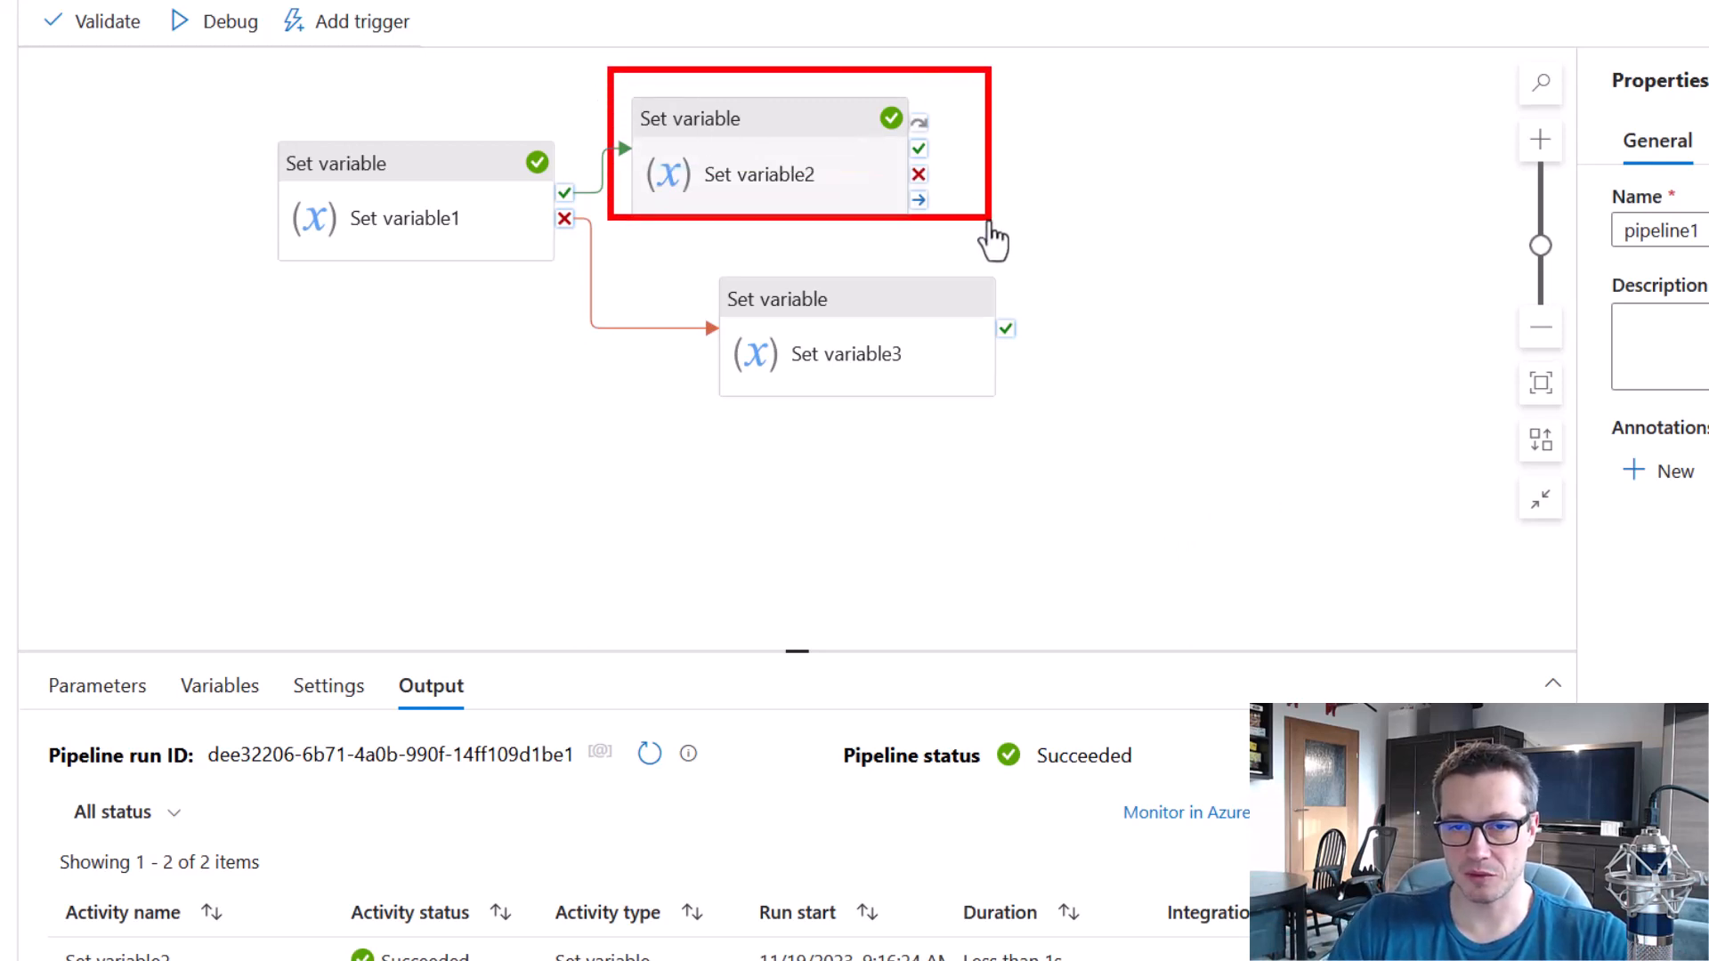
Add a fourth Set variable activity and link Set variable3's success output to it, then mark the activities on the failure path.
mouse_move(703, 259)
left_mouse_down()
mouse_move(934, 391)
mouse_move(1049, 430)
left_mouse_up()
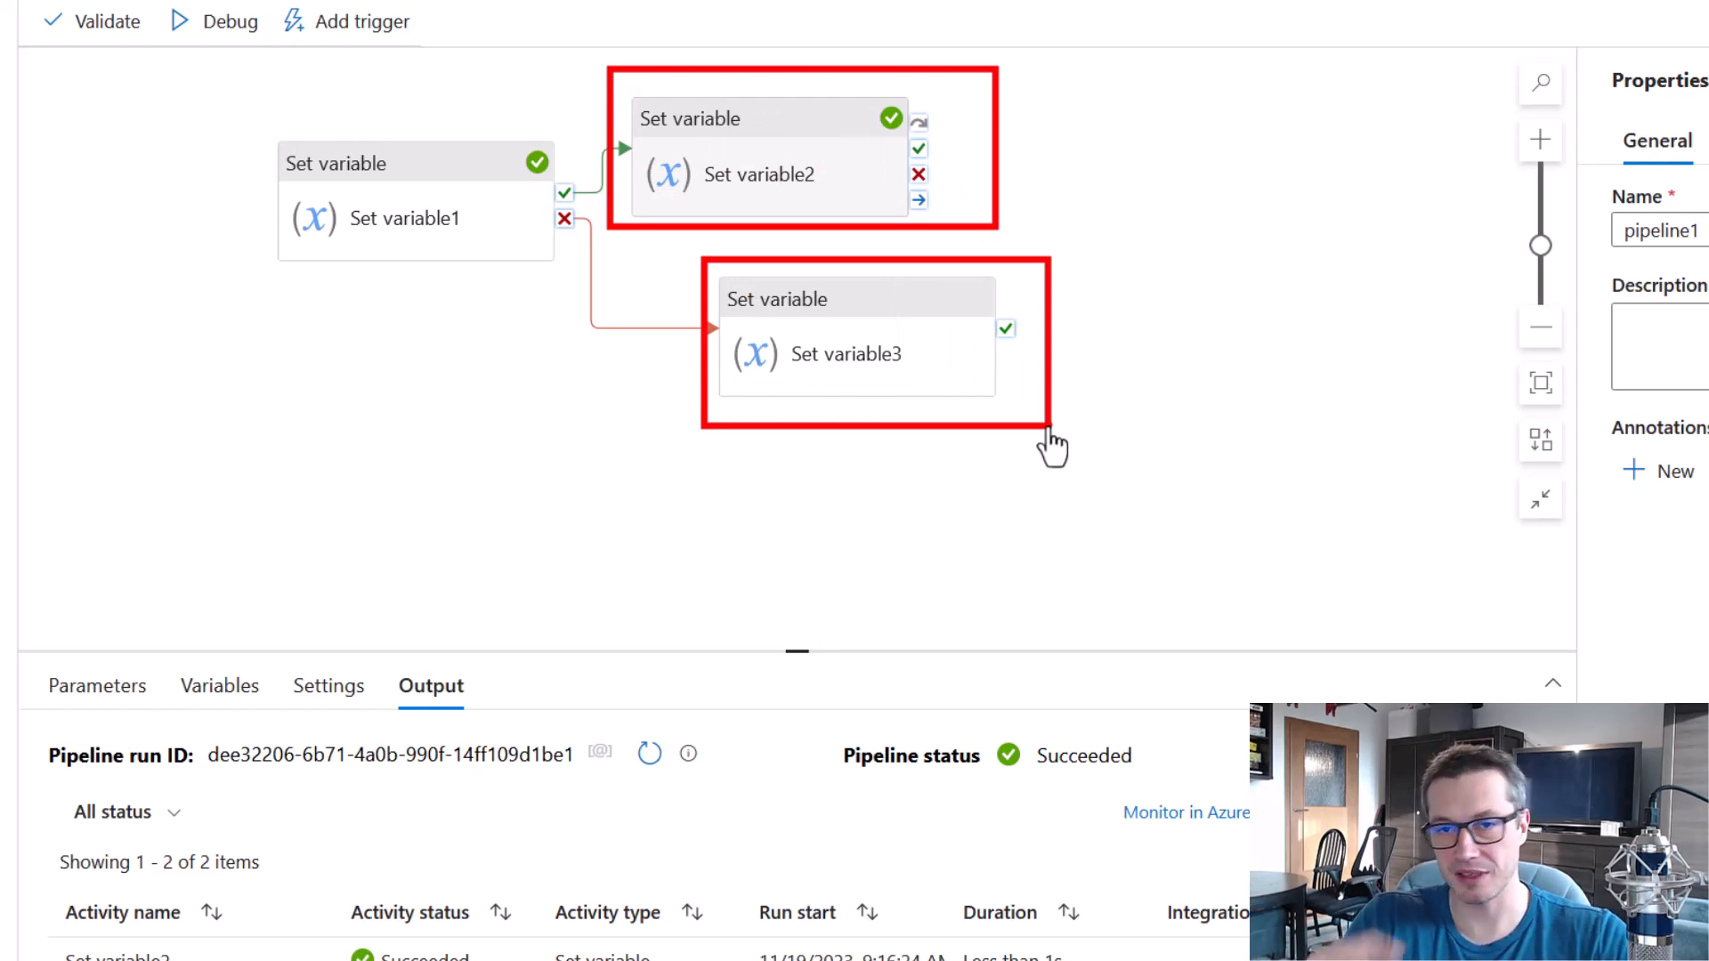
key("Escape")
left_click_drag(0, 356, 1218, 325)
left_click_drag(1006, 329, 1148, 329)
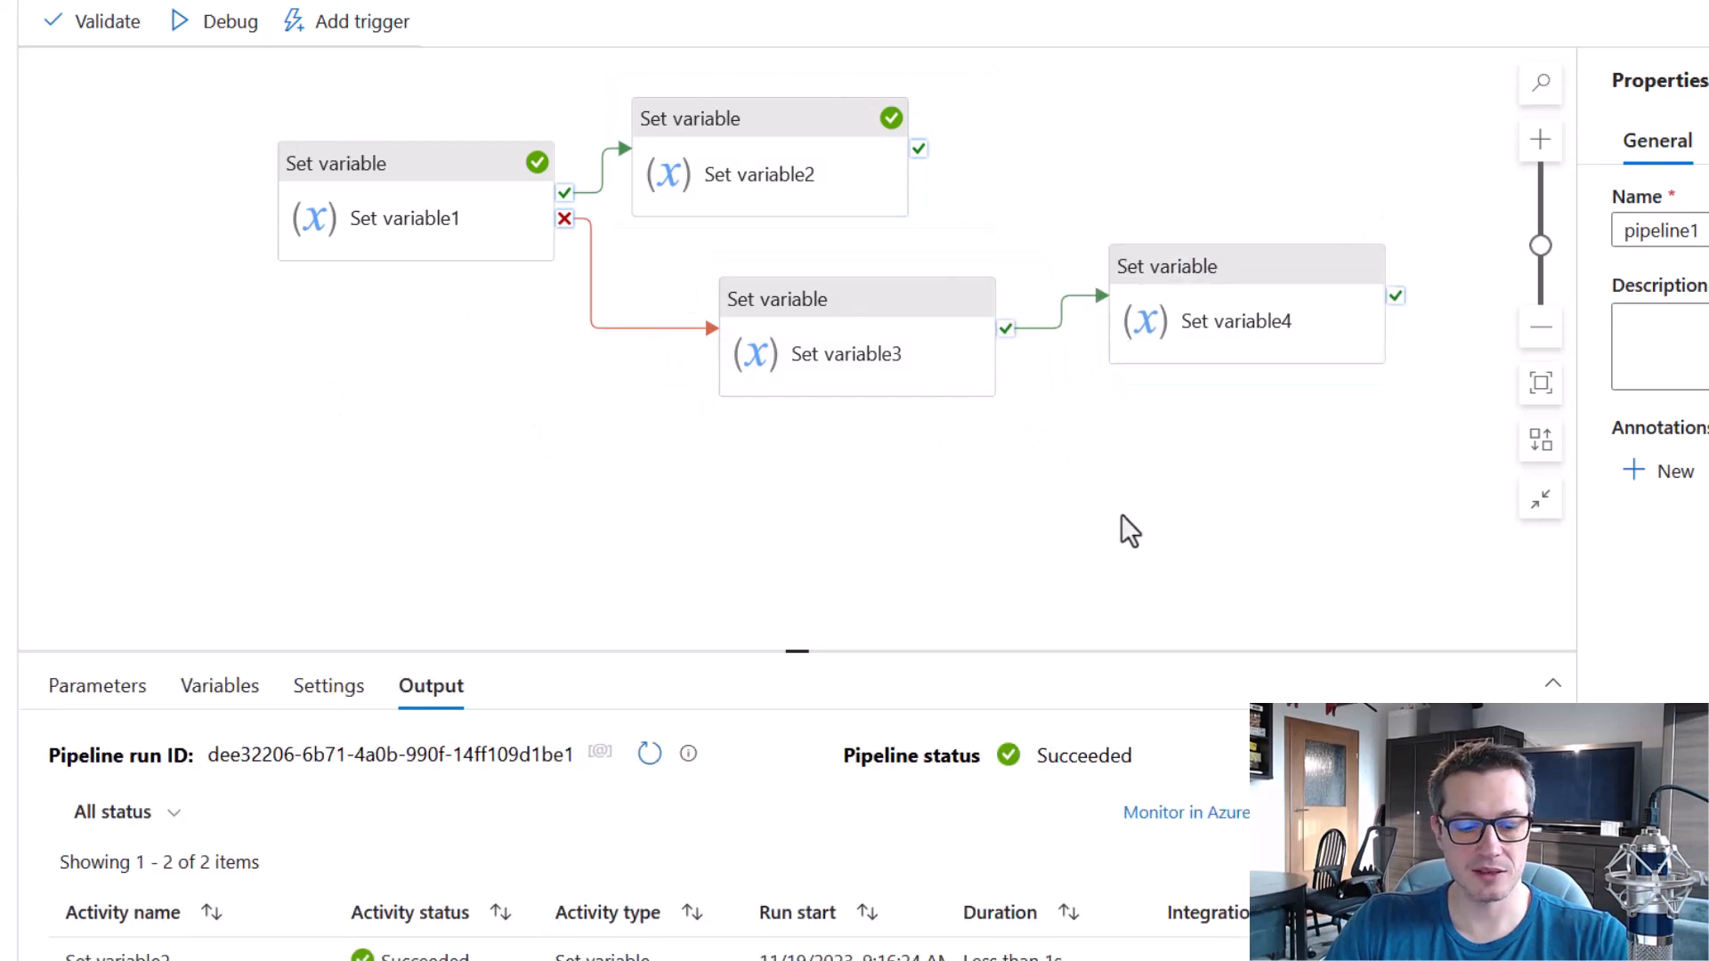
left_click_drag(1086, 218, 1434, 397)
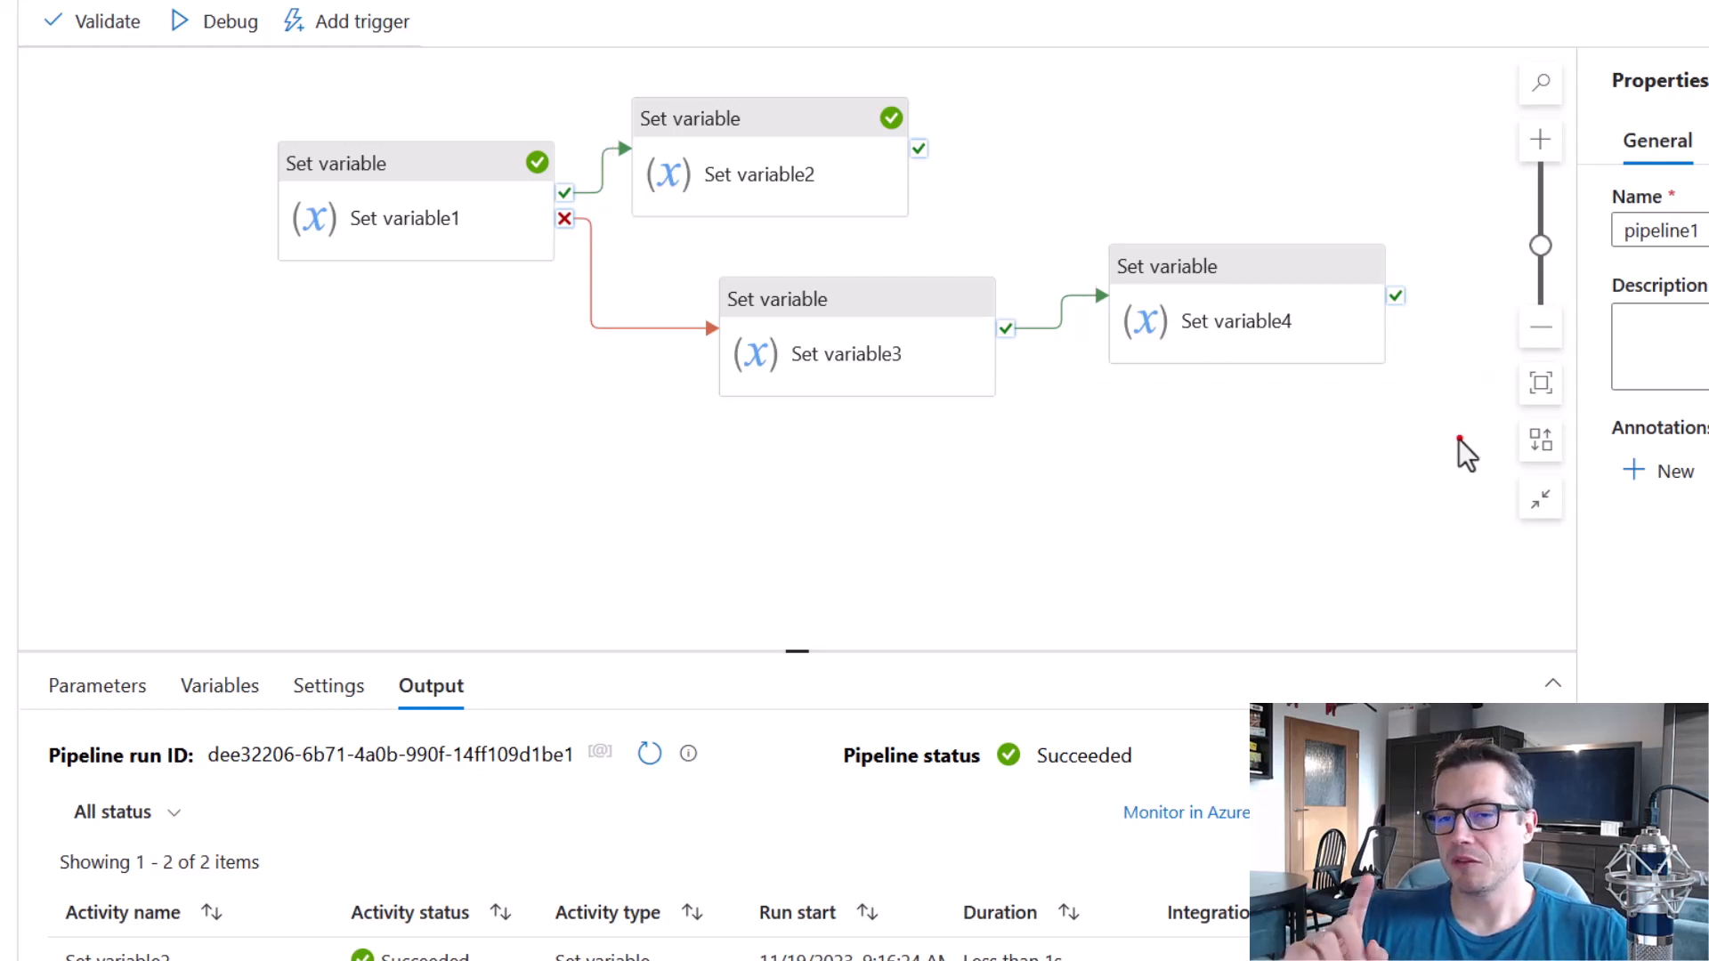
left_click_drag(1088, 217, 1438, 407)
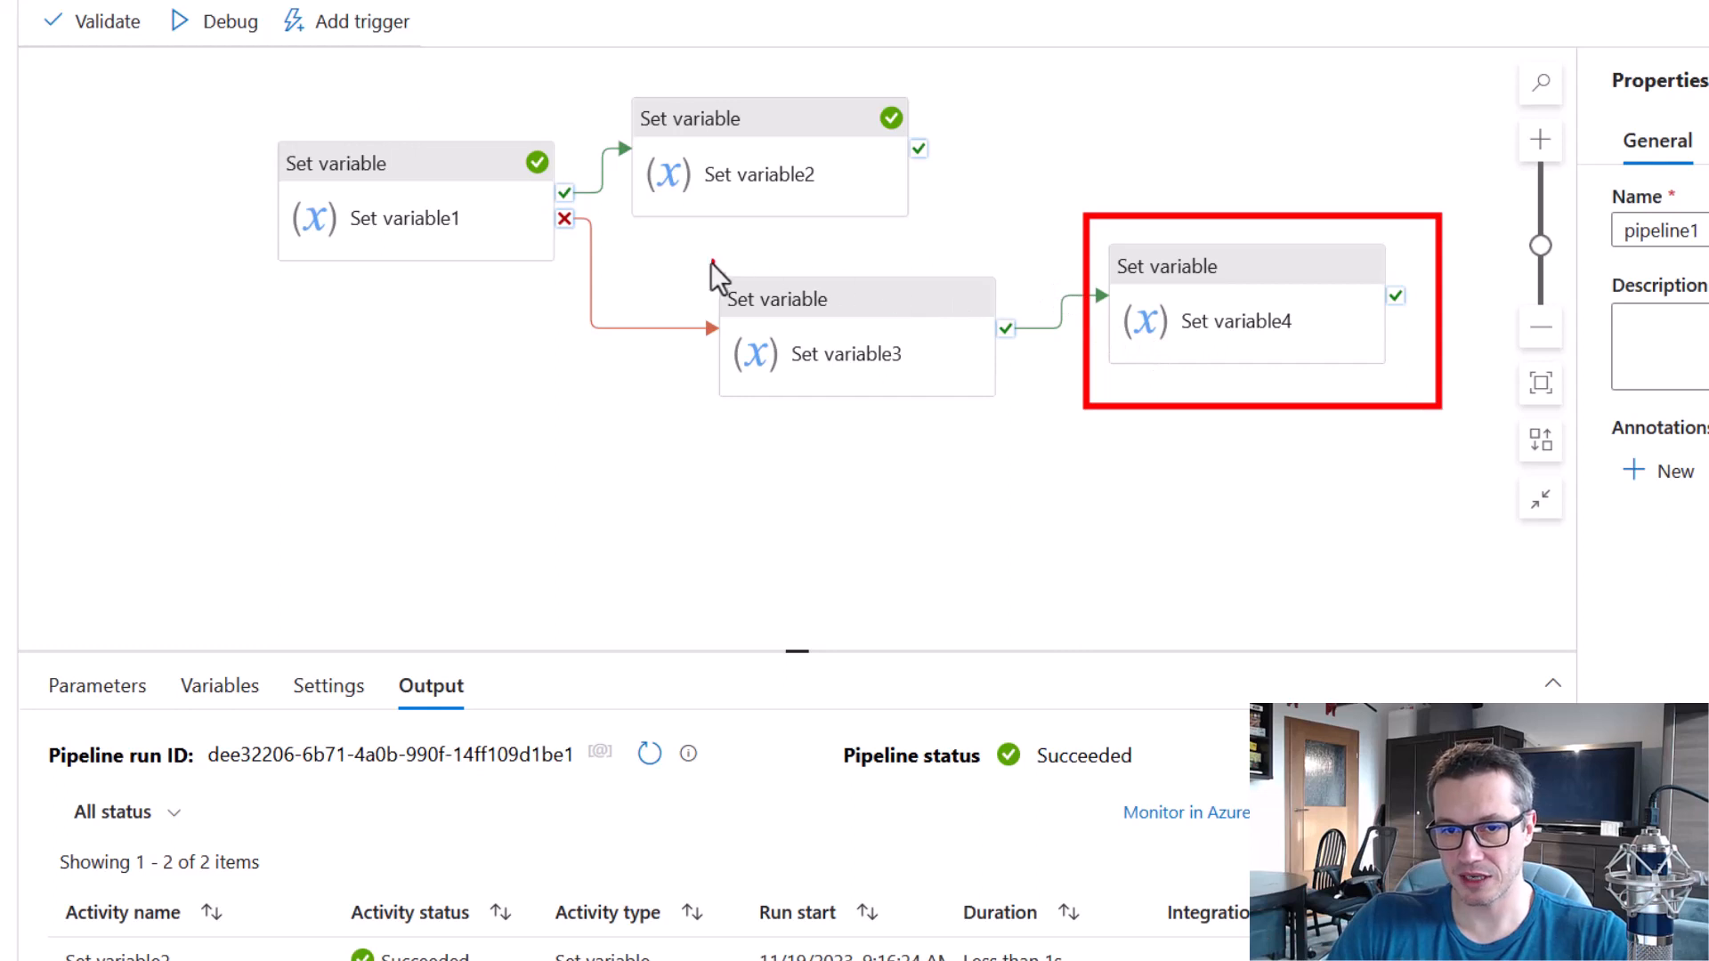
left_click_drag(765, 288, 1028, 444)
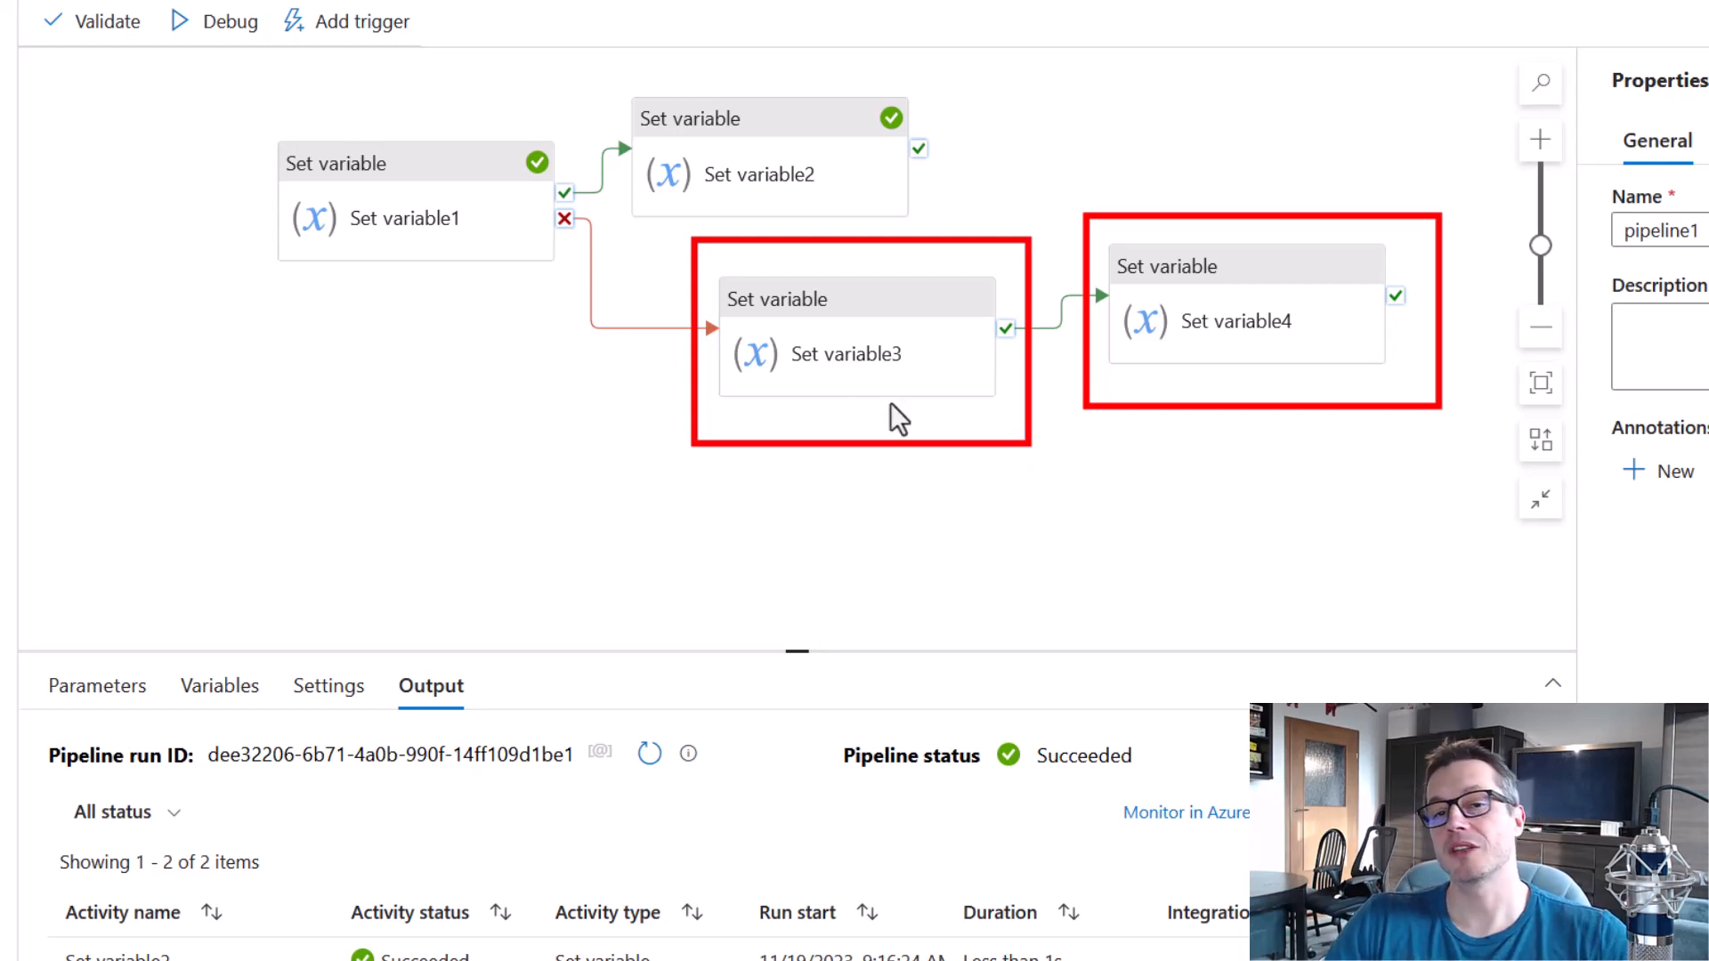
left_click_drag(248, 103, 590, 301)
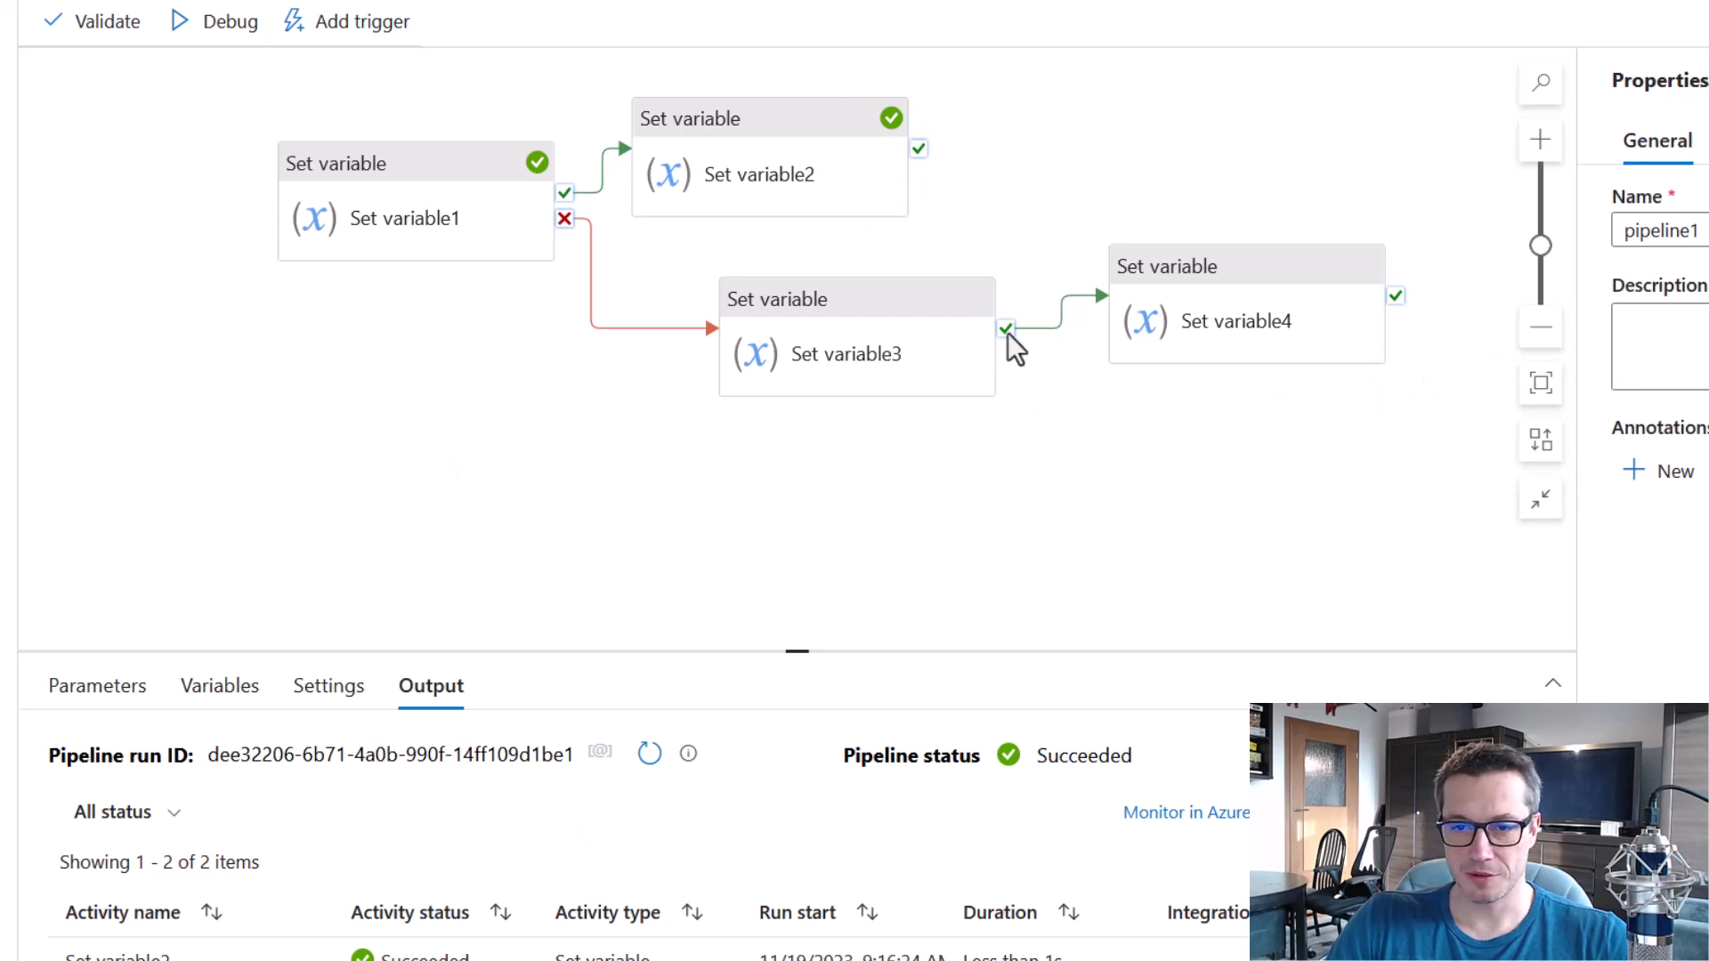
Delete Set variable3 and Set variable4, and remove the success link between Set variable1 and Set variable2.
left_click(949, 311)
key("Delete")
left_click(1291, 281)
key("Delete")
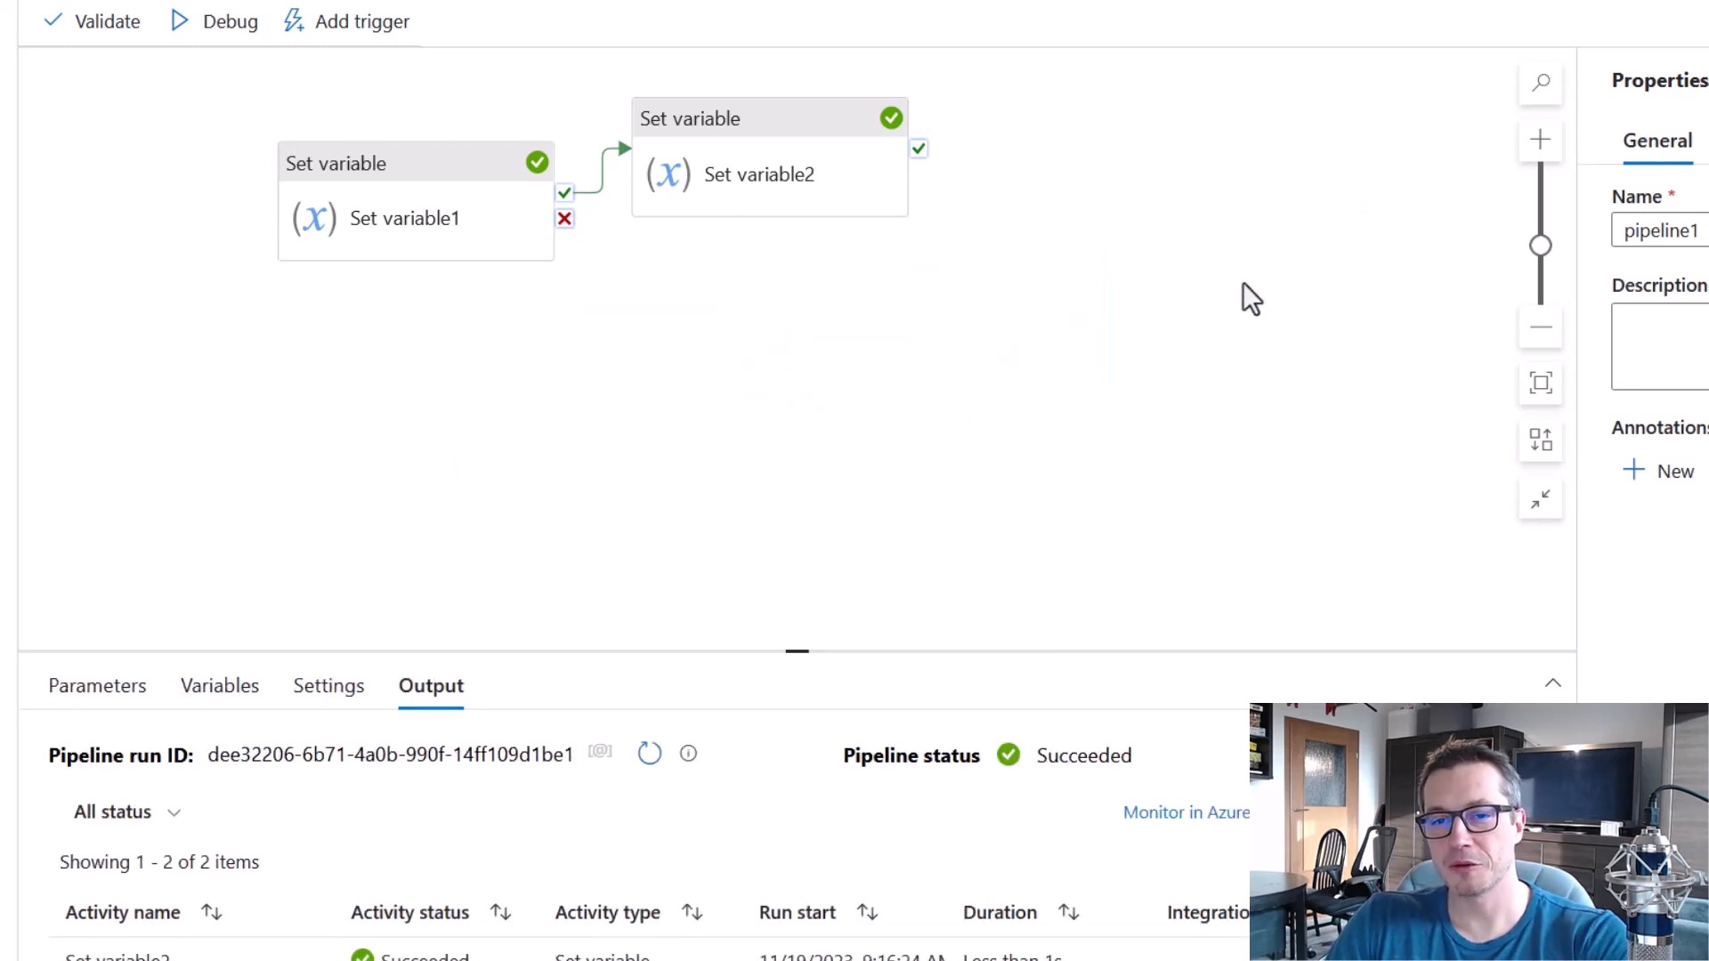
left_click(832, 132)
left_click(615, 185)
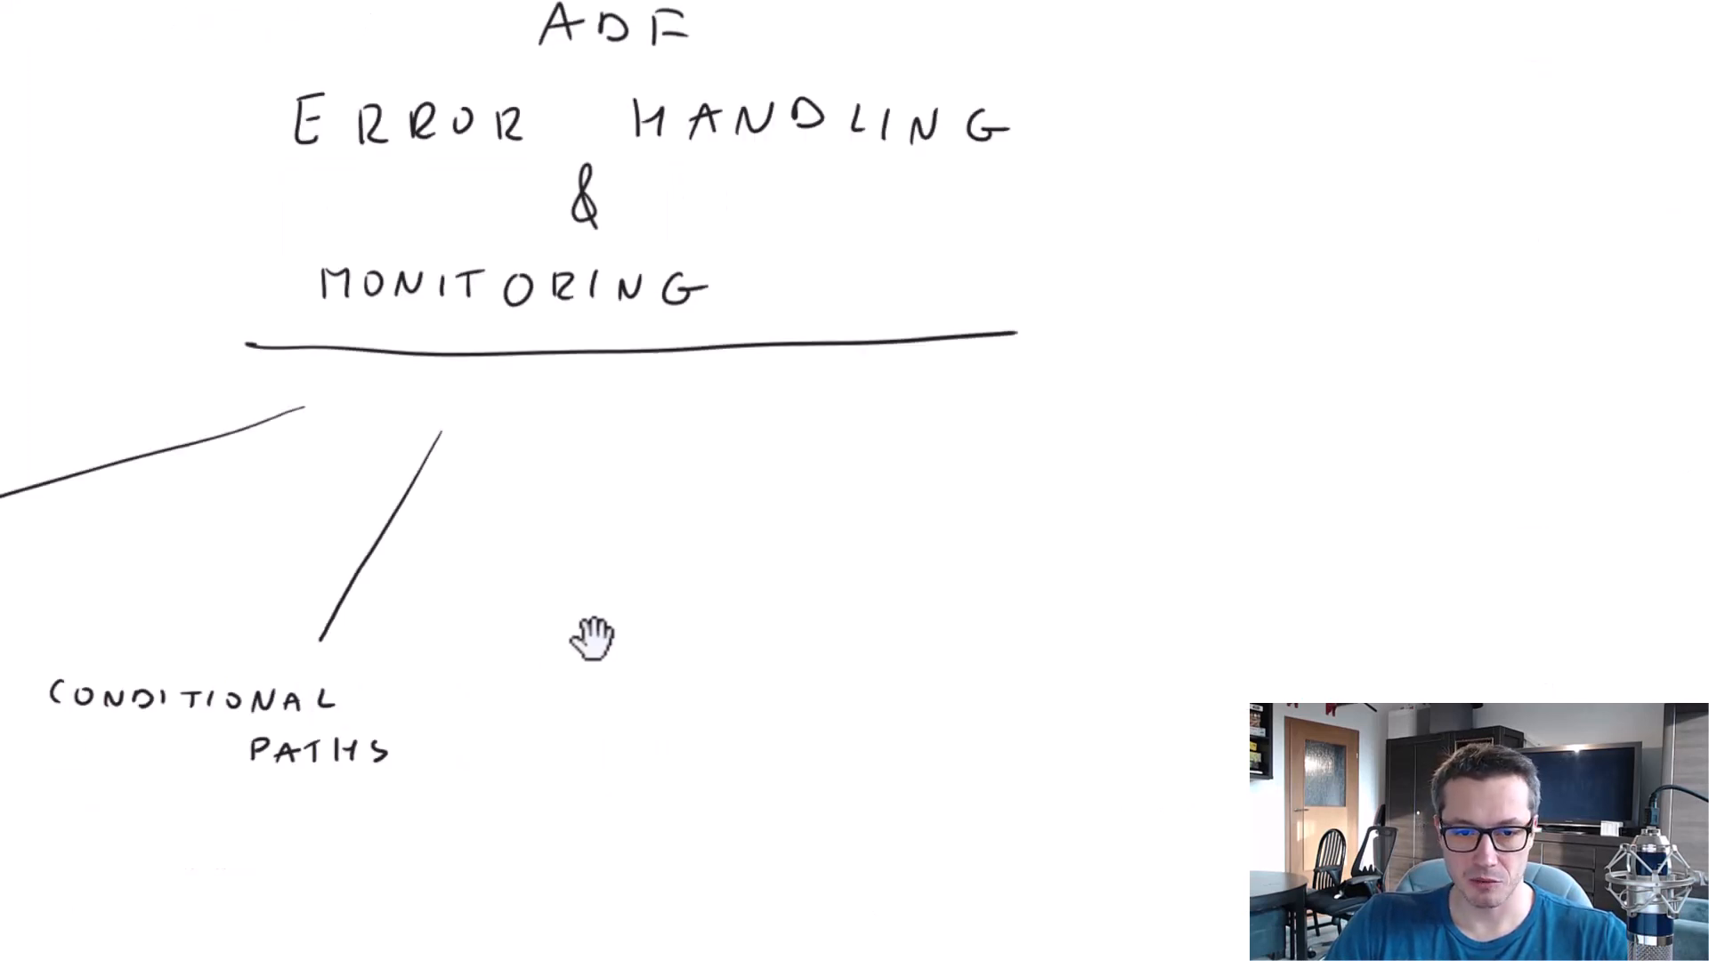
Switch to the whiteboard, draw a branch down from CONDITIONAL PATHS and handwrite TRY CATCH at its end.
left_click_drag(656, 722, 1246, 488)
left_click_drag(632, 534, 472, 610)
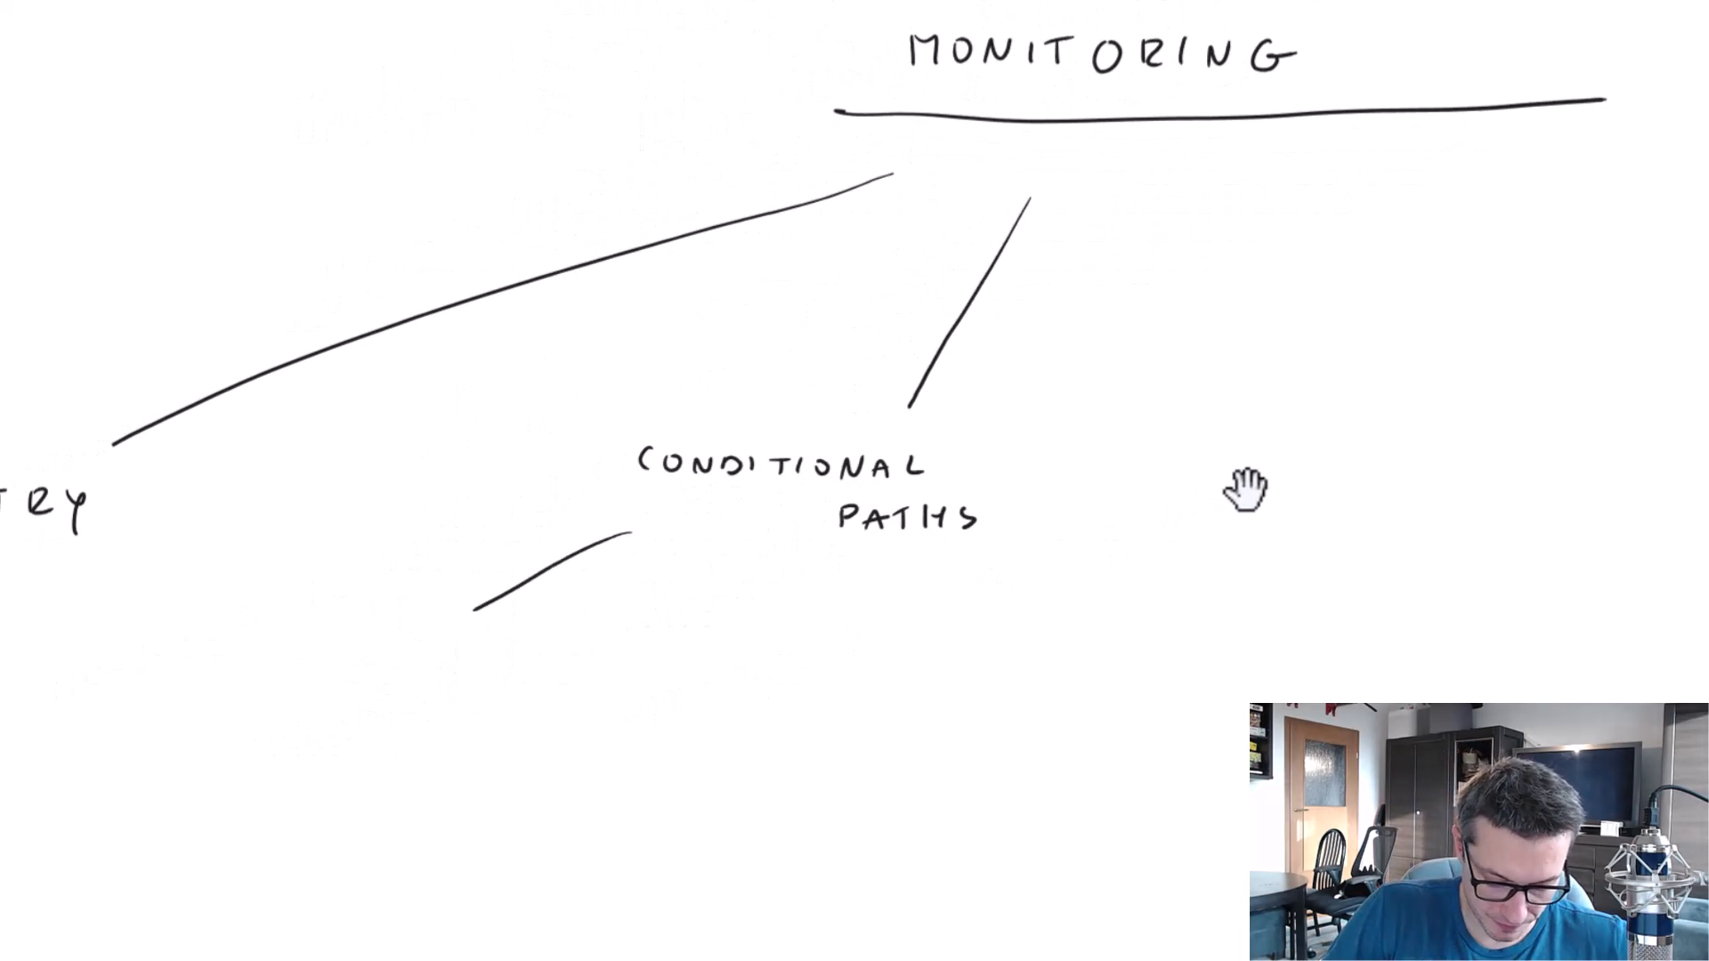
left_click_drag(299, 634, 298, 657)
mouse_move(286, 636)
left_mouse_down()
mouse_move(311, 632)
mouse_move(324, 657)
left_mouse_up()
left_click_drag(327, 634, 347, 657)
left_click_drag(354, 636, 360, 645)
mouse_move(367, 634)
left_mouse_down()
mouse_move(360, 657)
mouse_move(428, 656)
left_mouse_up()
left_click_drag(439, 659, 451, 648)
left_click_drag(460, 636, 482, 635)
left_click_drag(471, 636, 471, 657)
left_click_drag(504, 637, 514, 657)
left_click_drag(514, 647, 534, 645)
left_click_drag(536, 634, 538, 663)
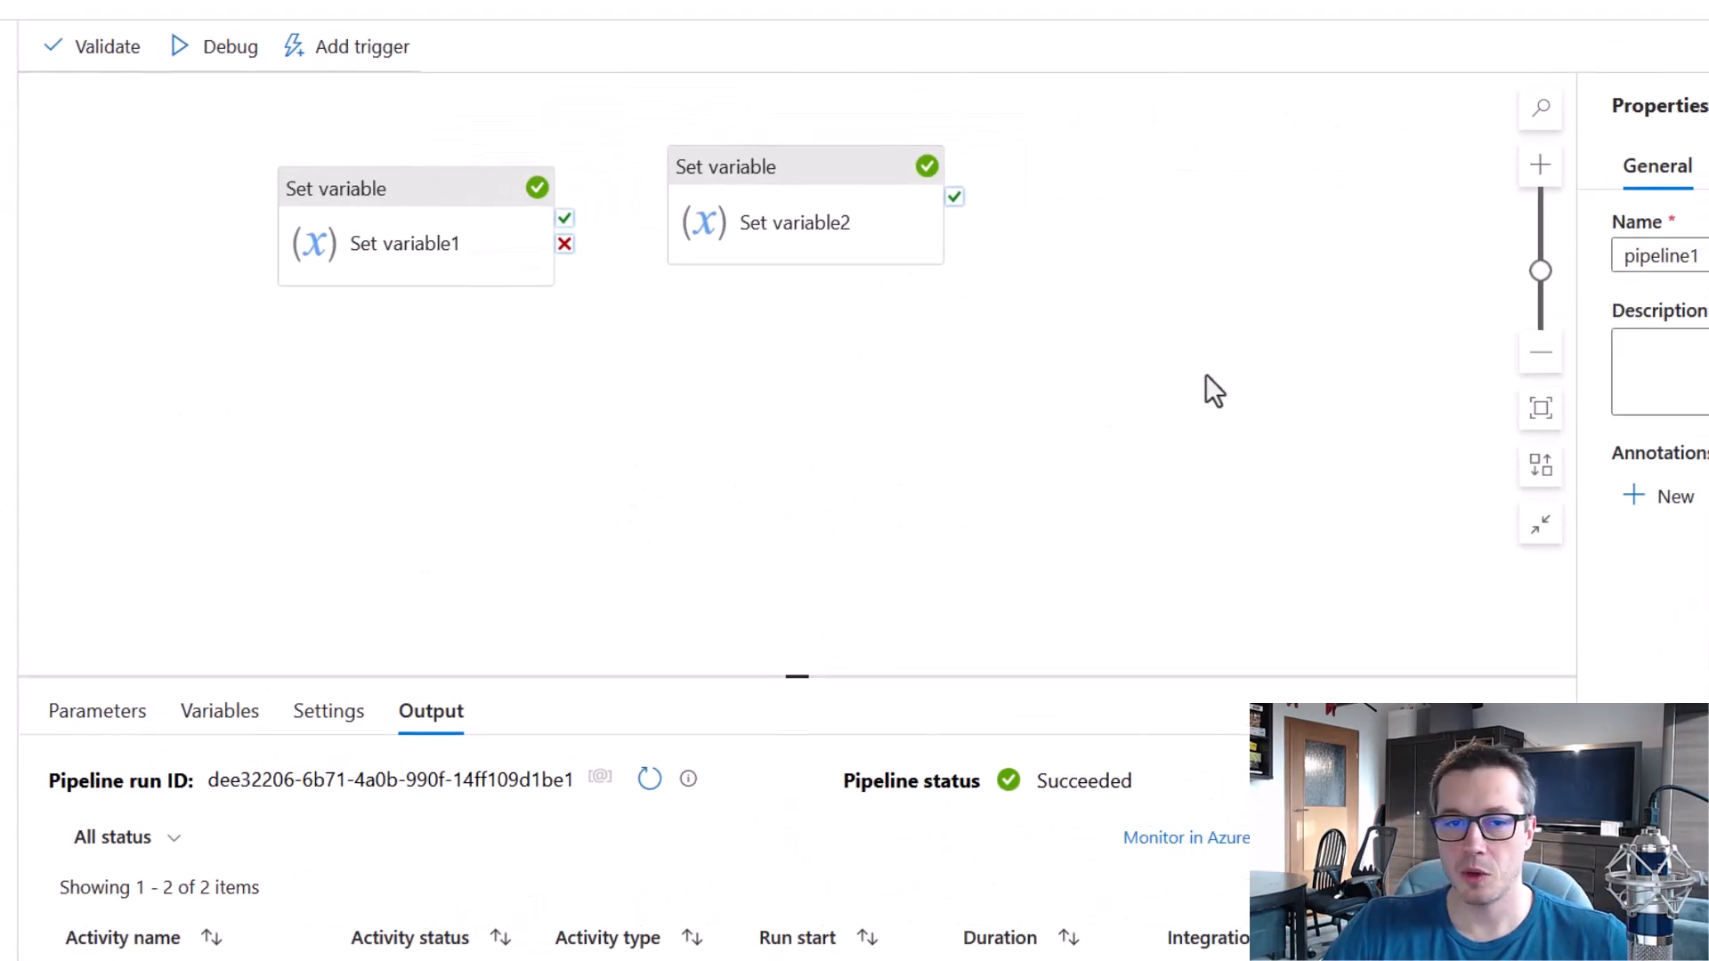
Back in the Azure Data Factory pipeline, link Set variable1's failure output to Set variable2.
mouse_move(565, 258)
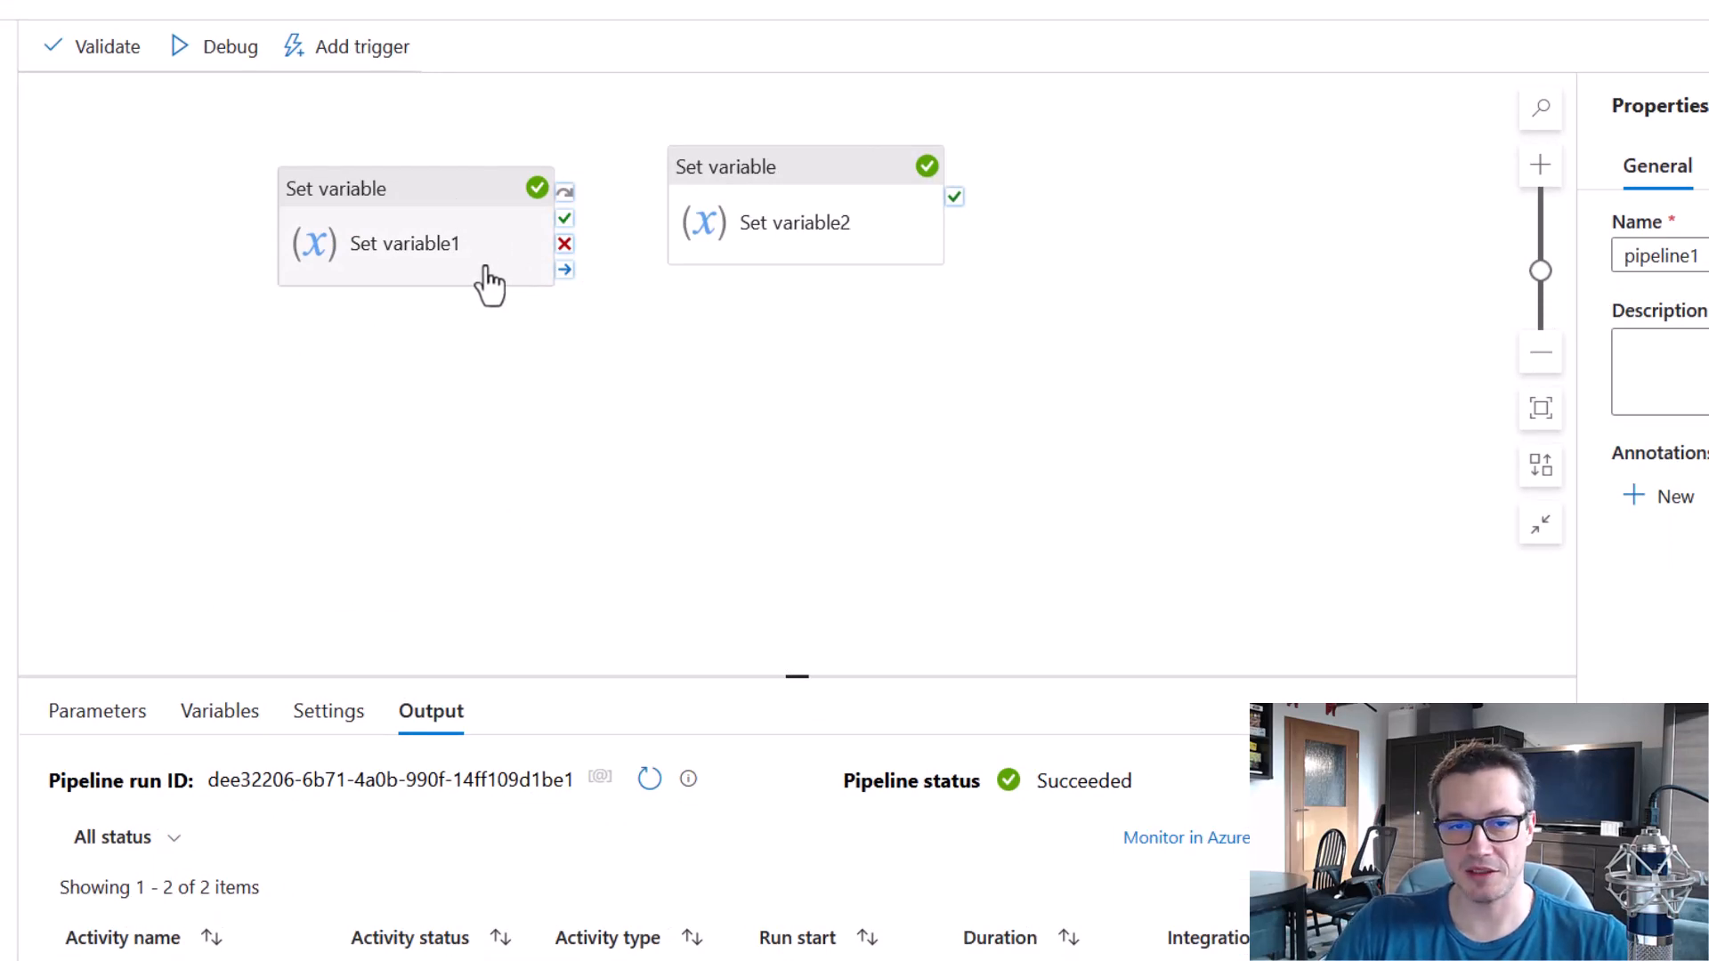
left_click_drag(258, 131, 581, 341)
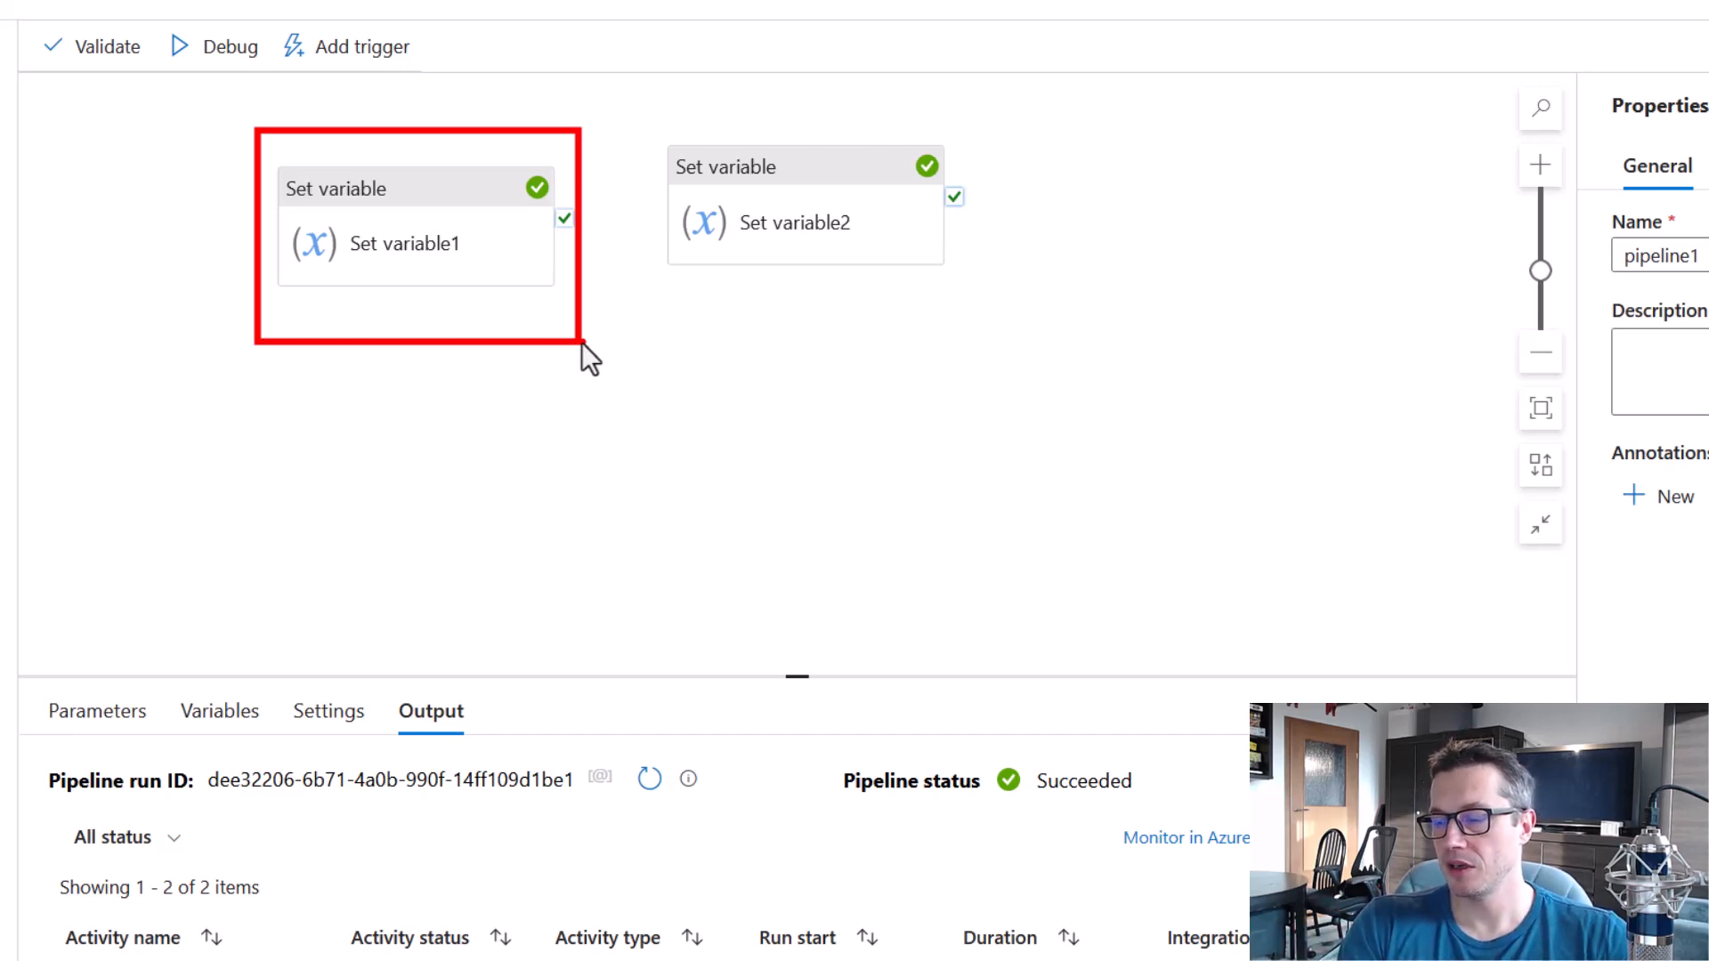
key("Escape")
mouse_move(568, 255)
left_click_drag(564, 243, 860, 323)
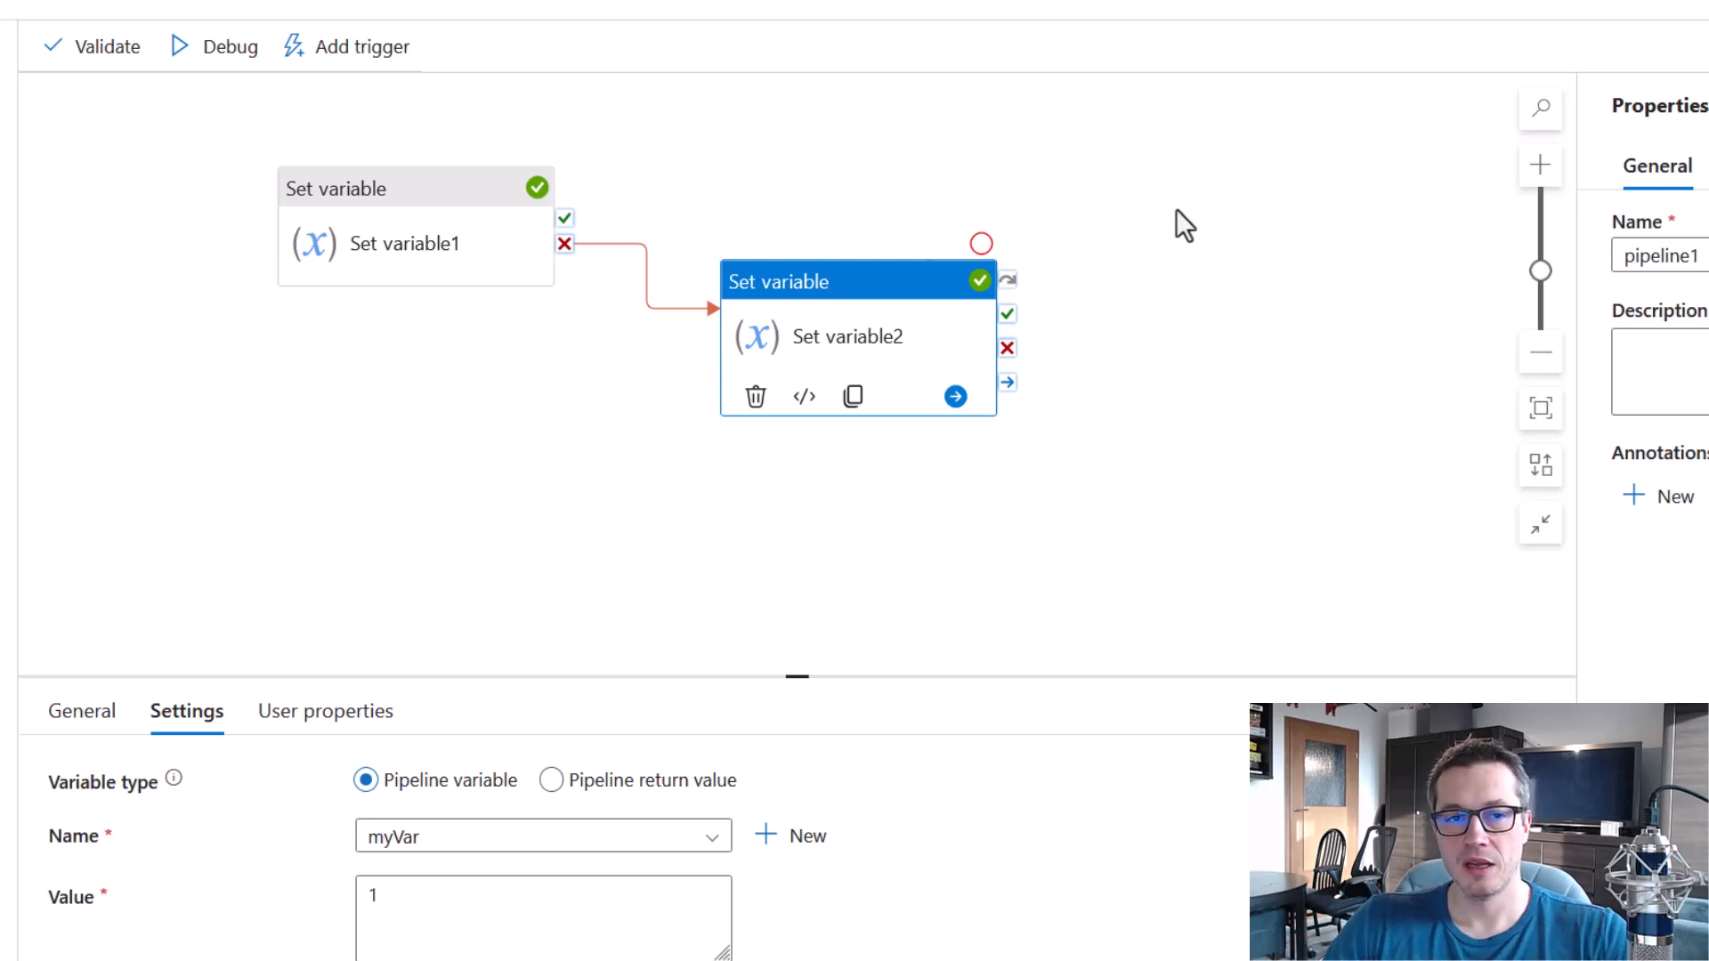
Debug the pipeline with only the failure link, and check the pipeline status and both activities' statuses.
left_click(224, 51)
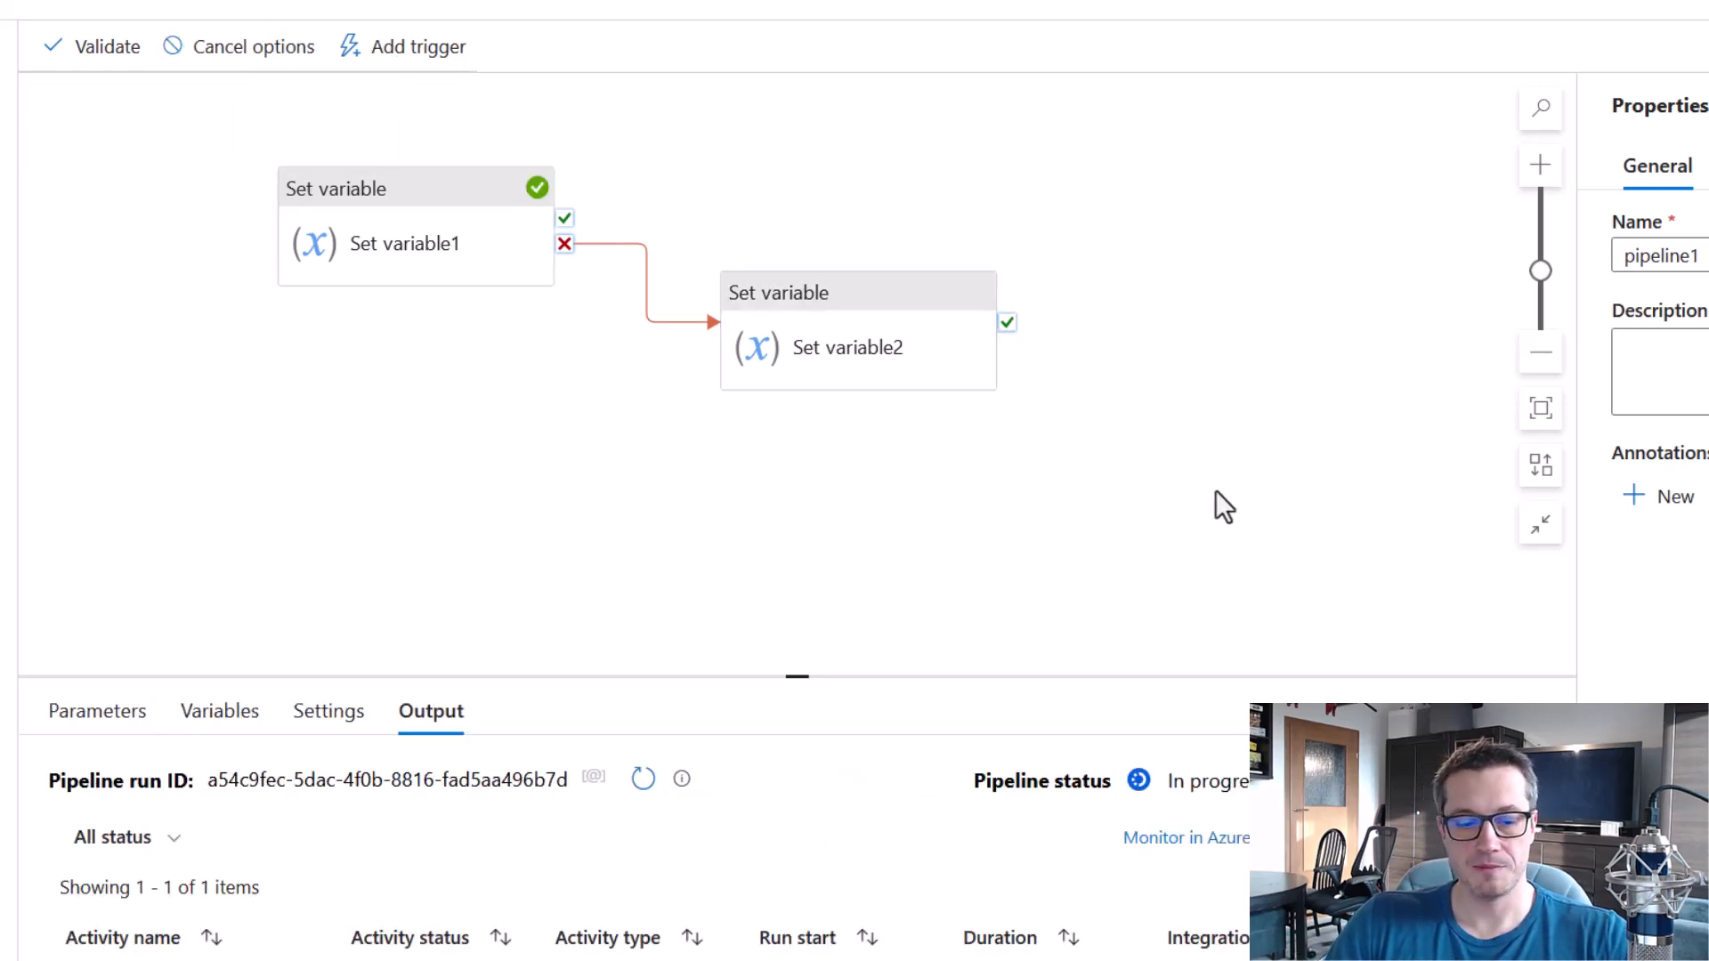
left_click_drag(260, 128, 595, 340)
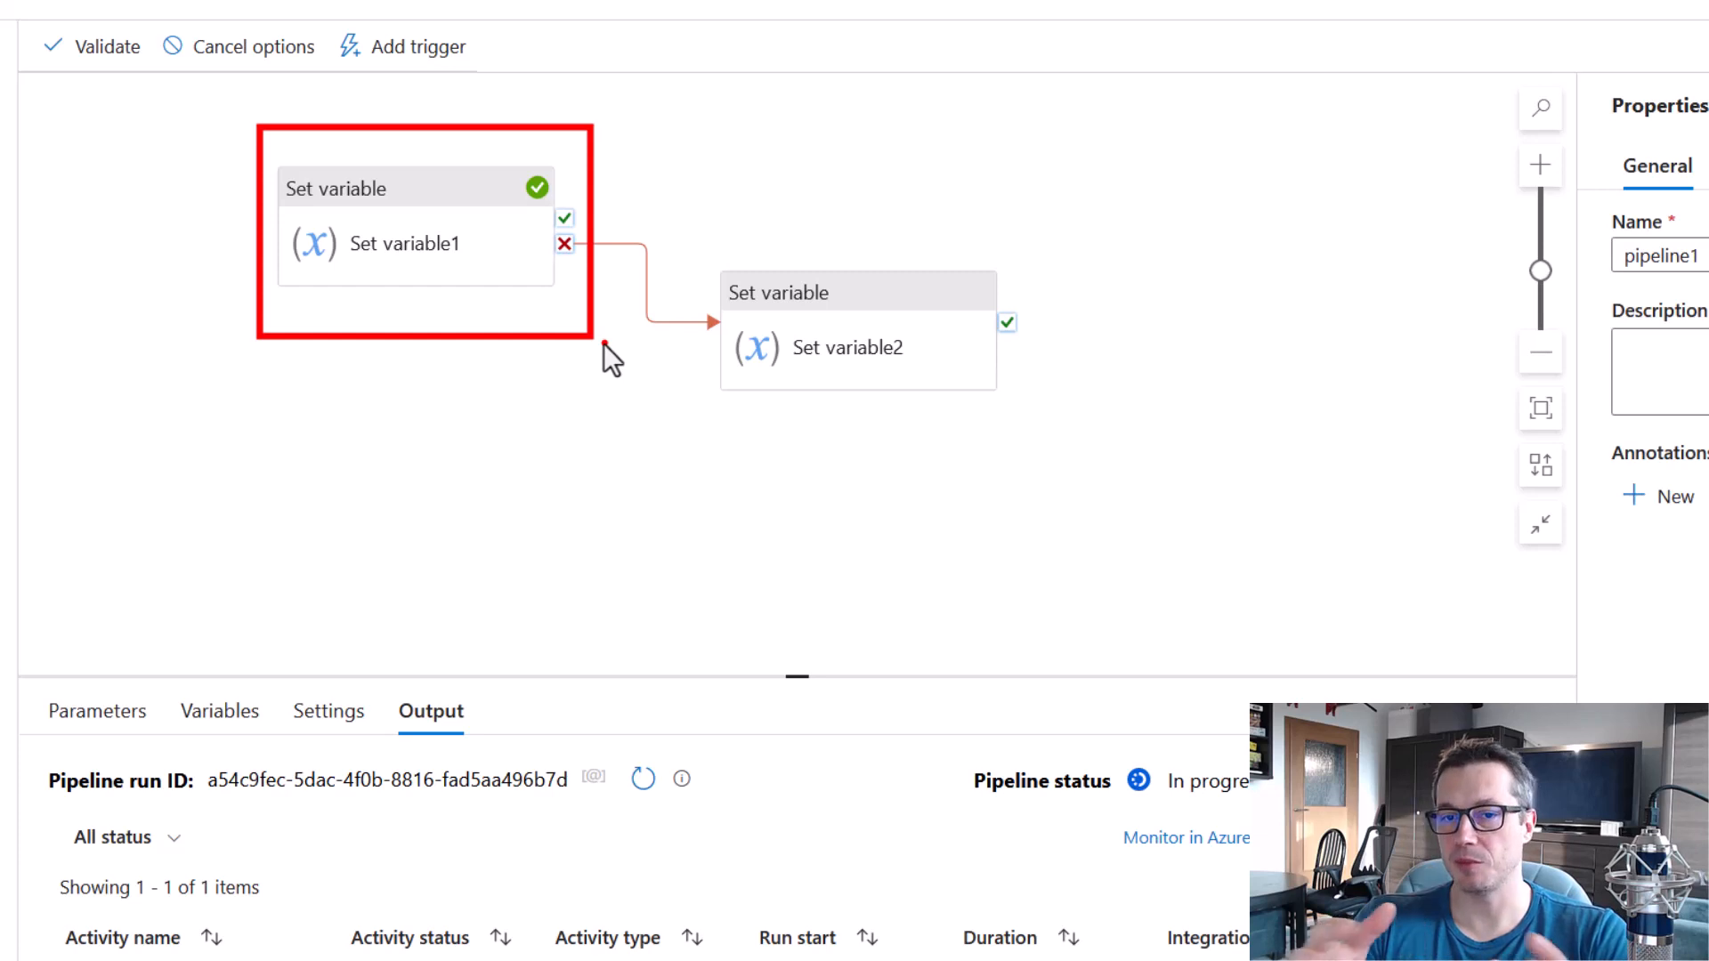
left_click_drag(703, 212, 1073, 447)
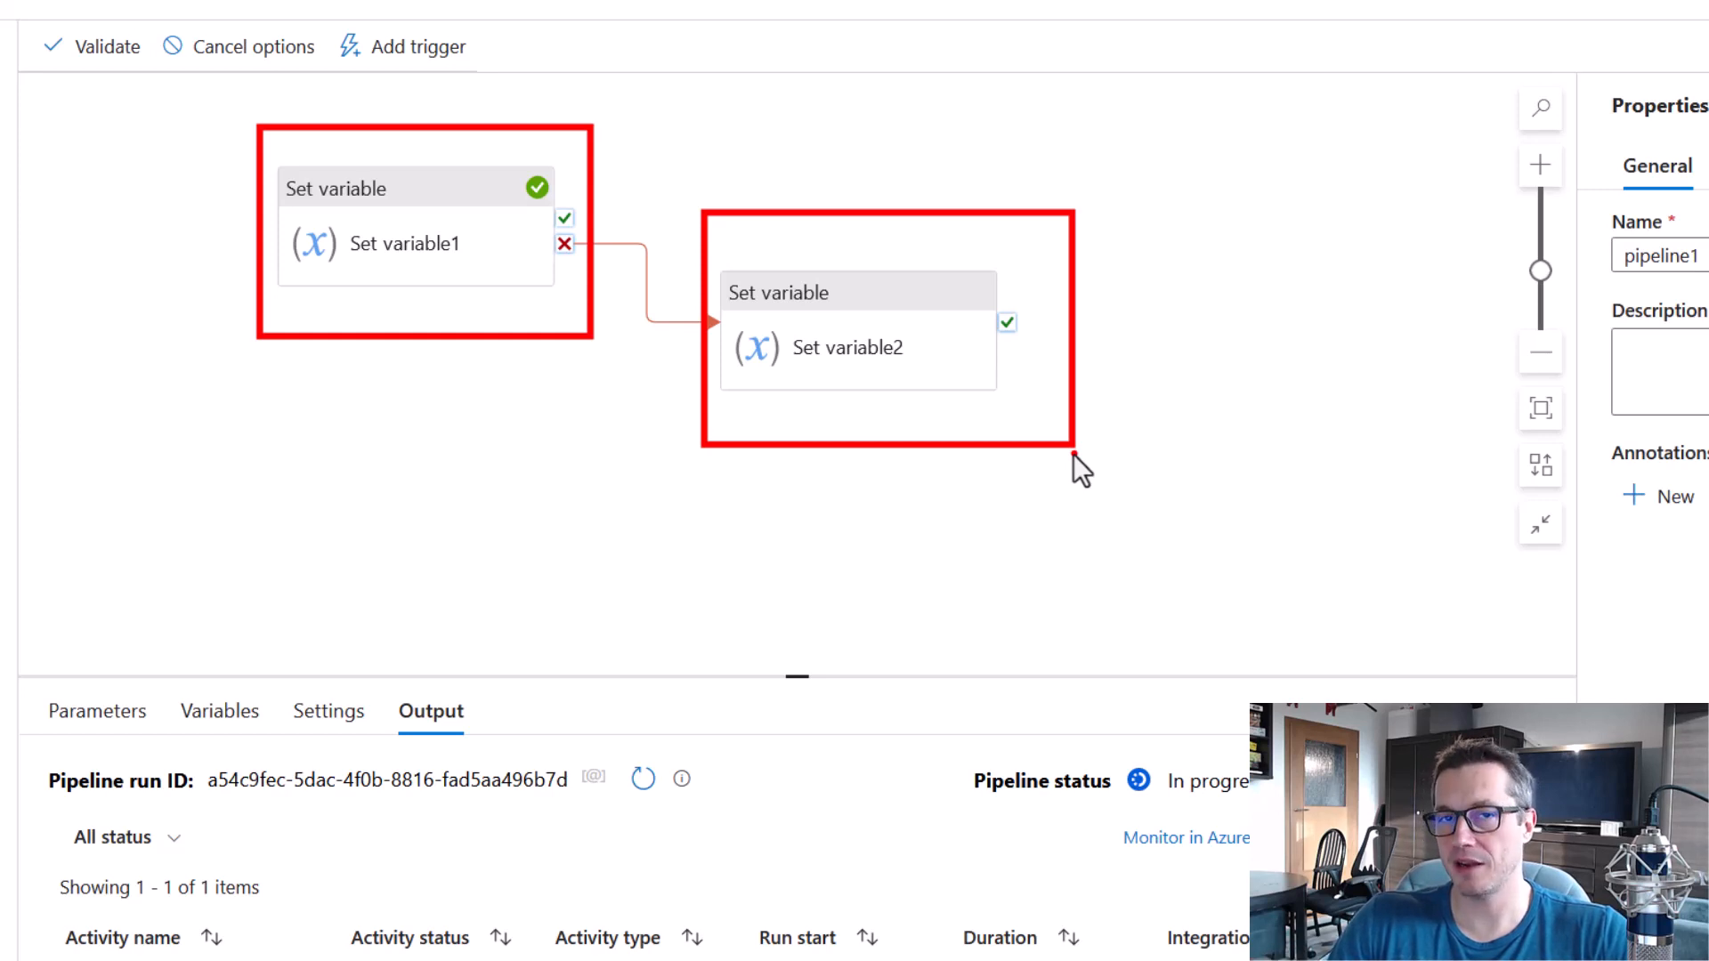
key("Escape")
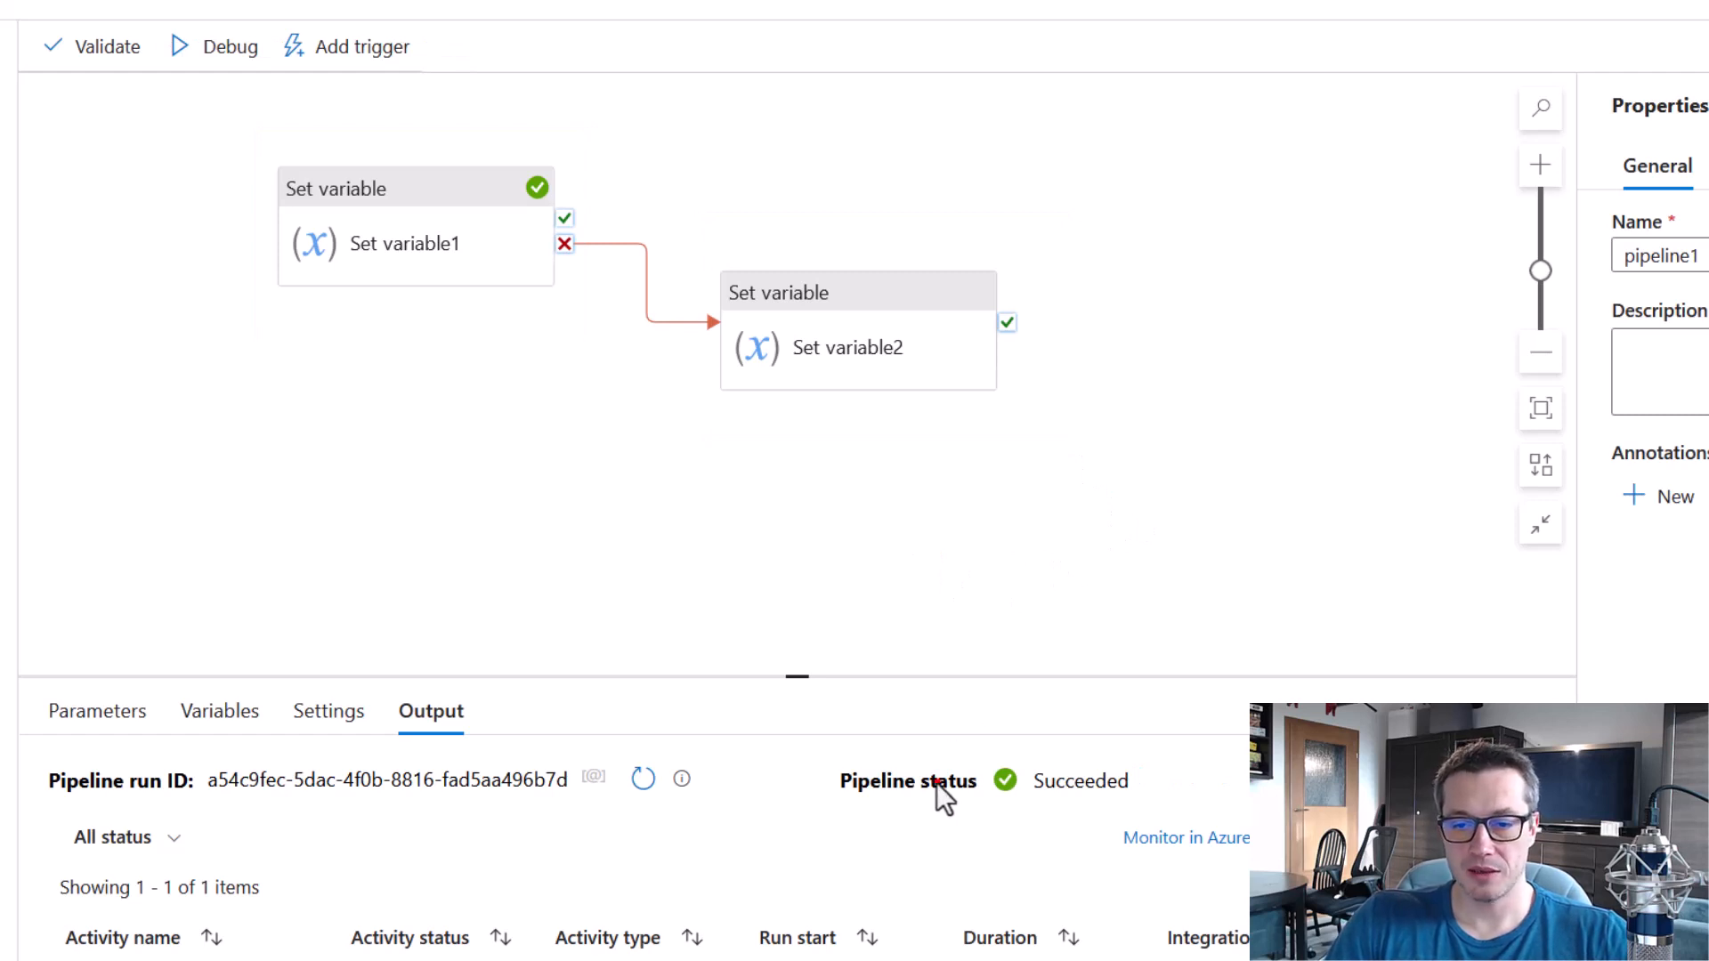
left_click_drag(825, 740, 1156, 816)
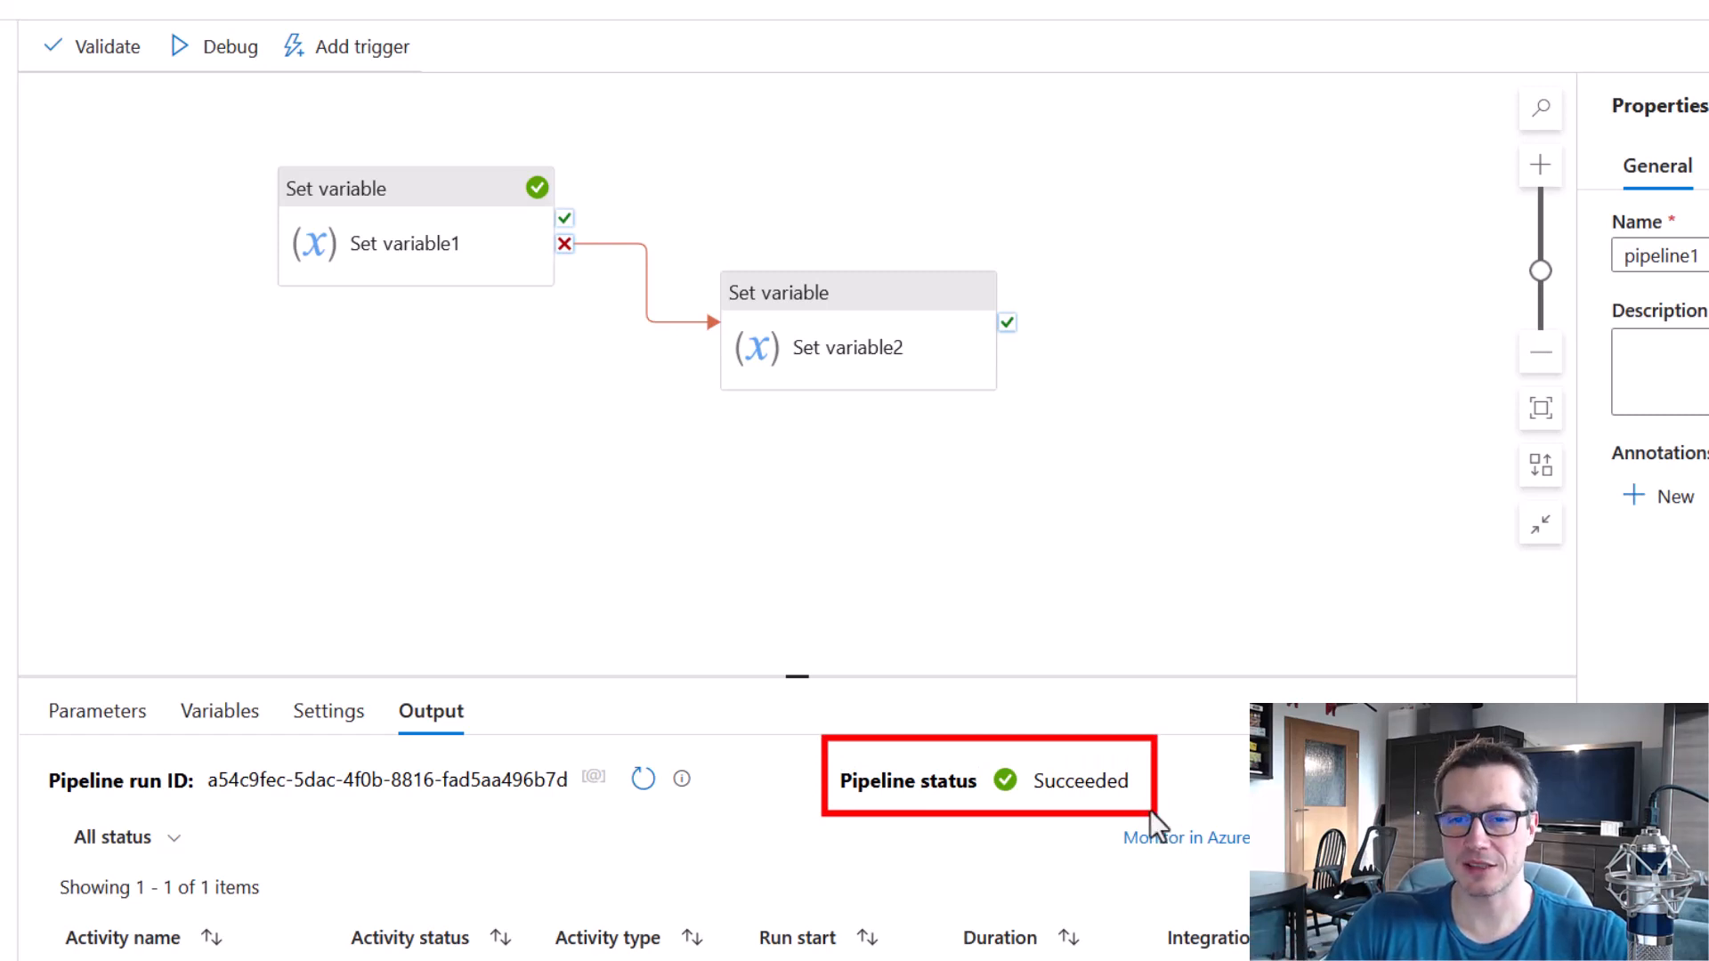
left_click_drag(698, 228, 1061, 431)
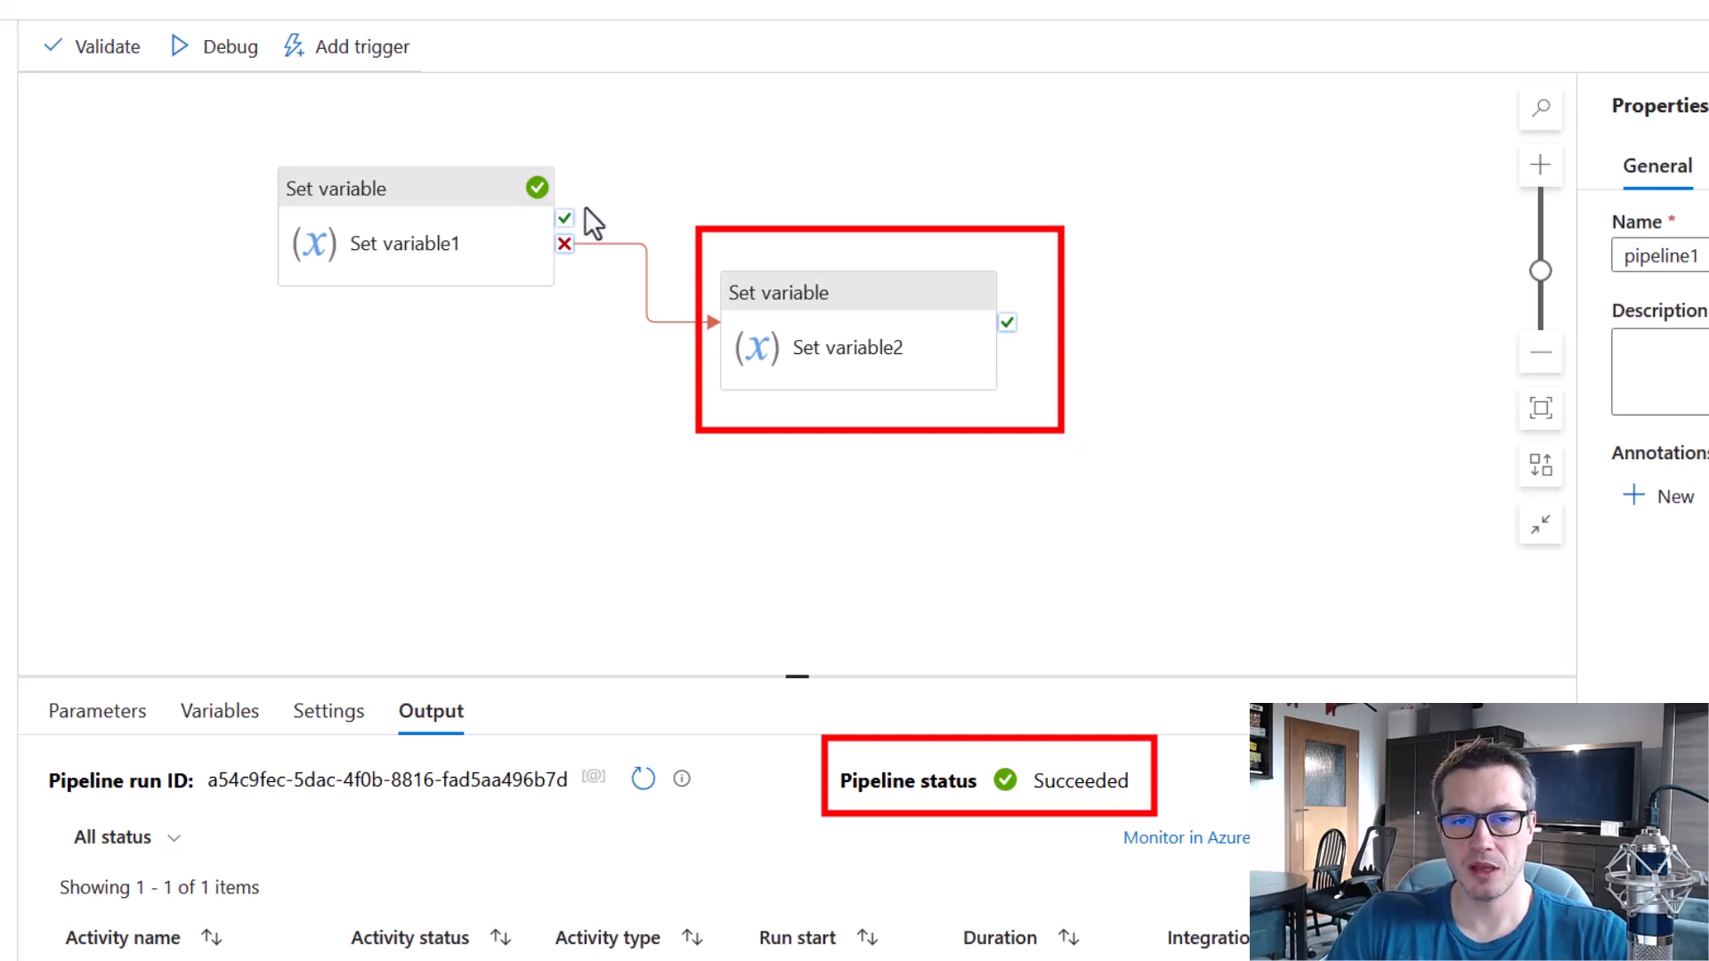
left_click_drag(268, 142, 611, 340)
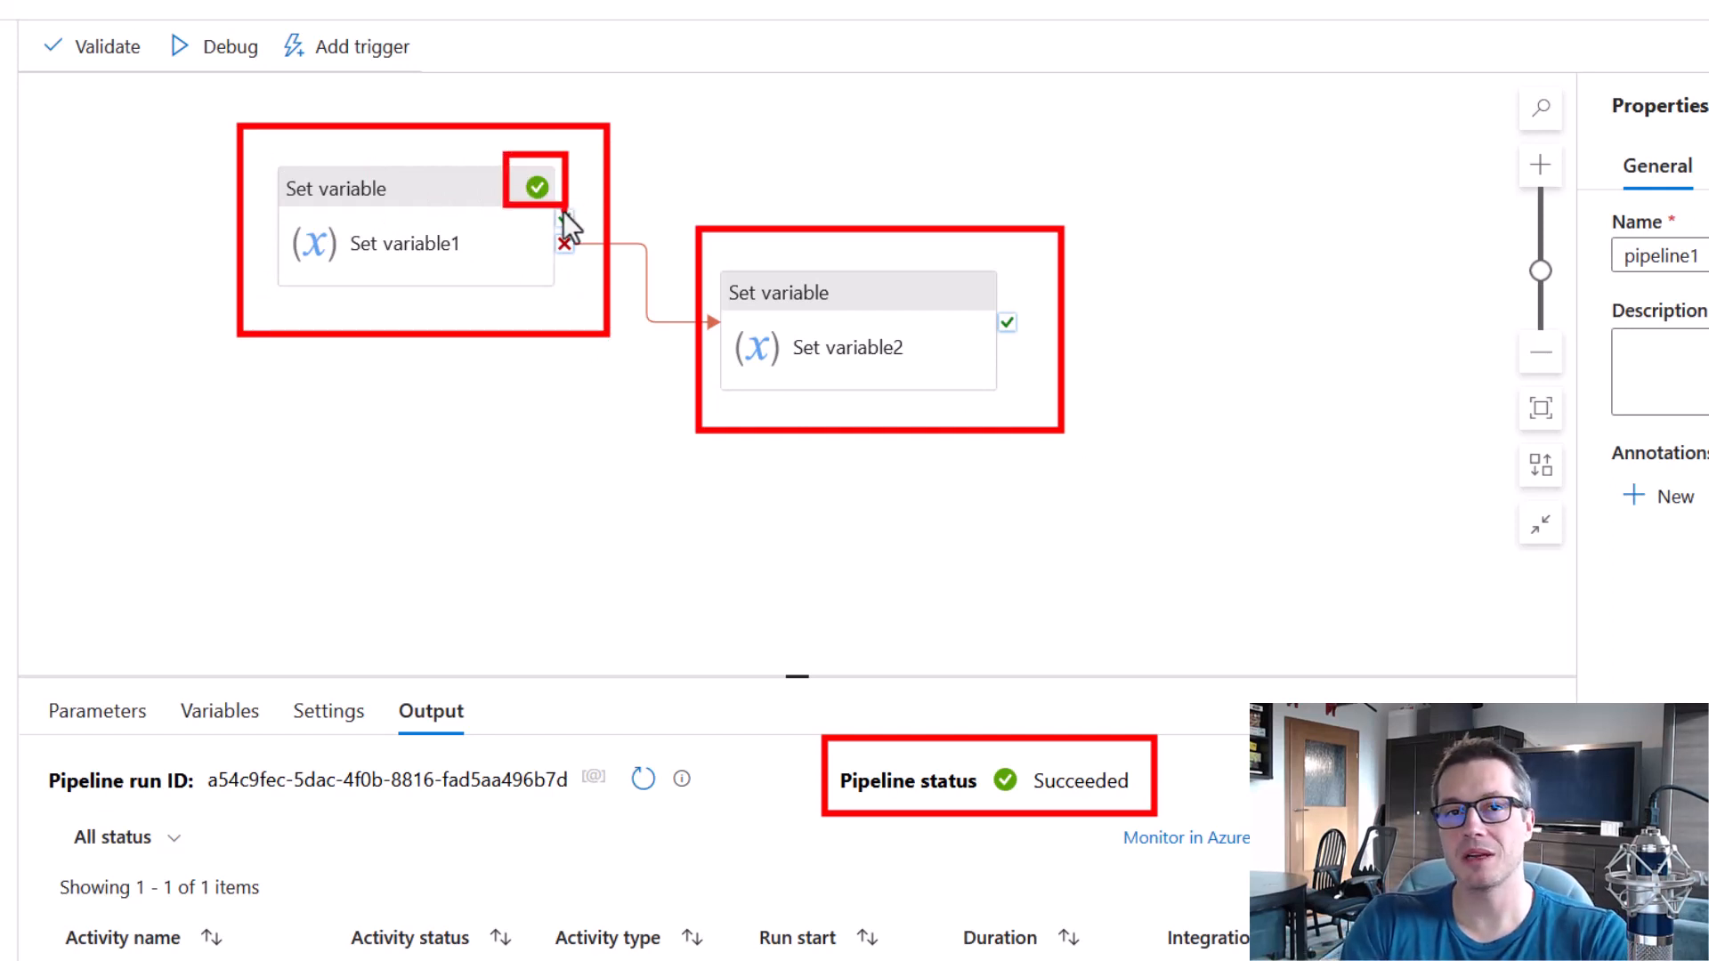
key("Escape")
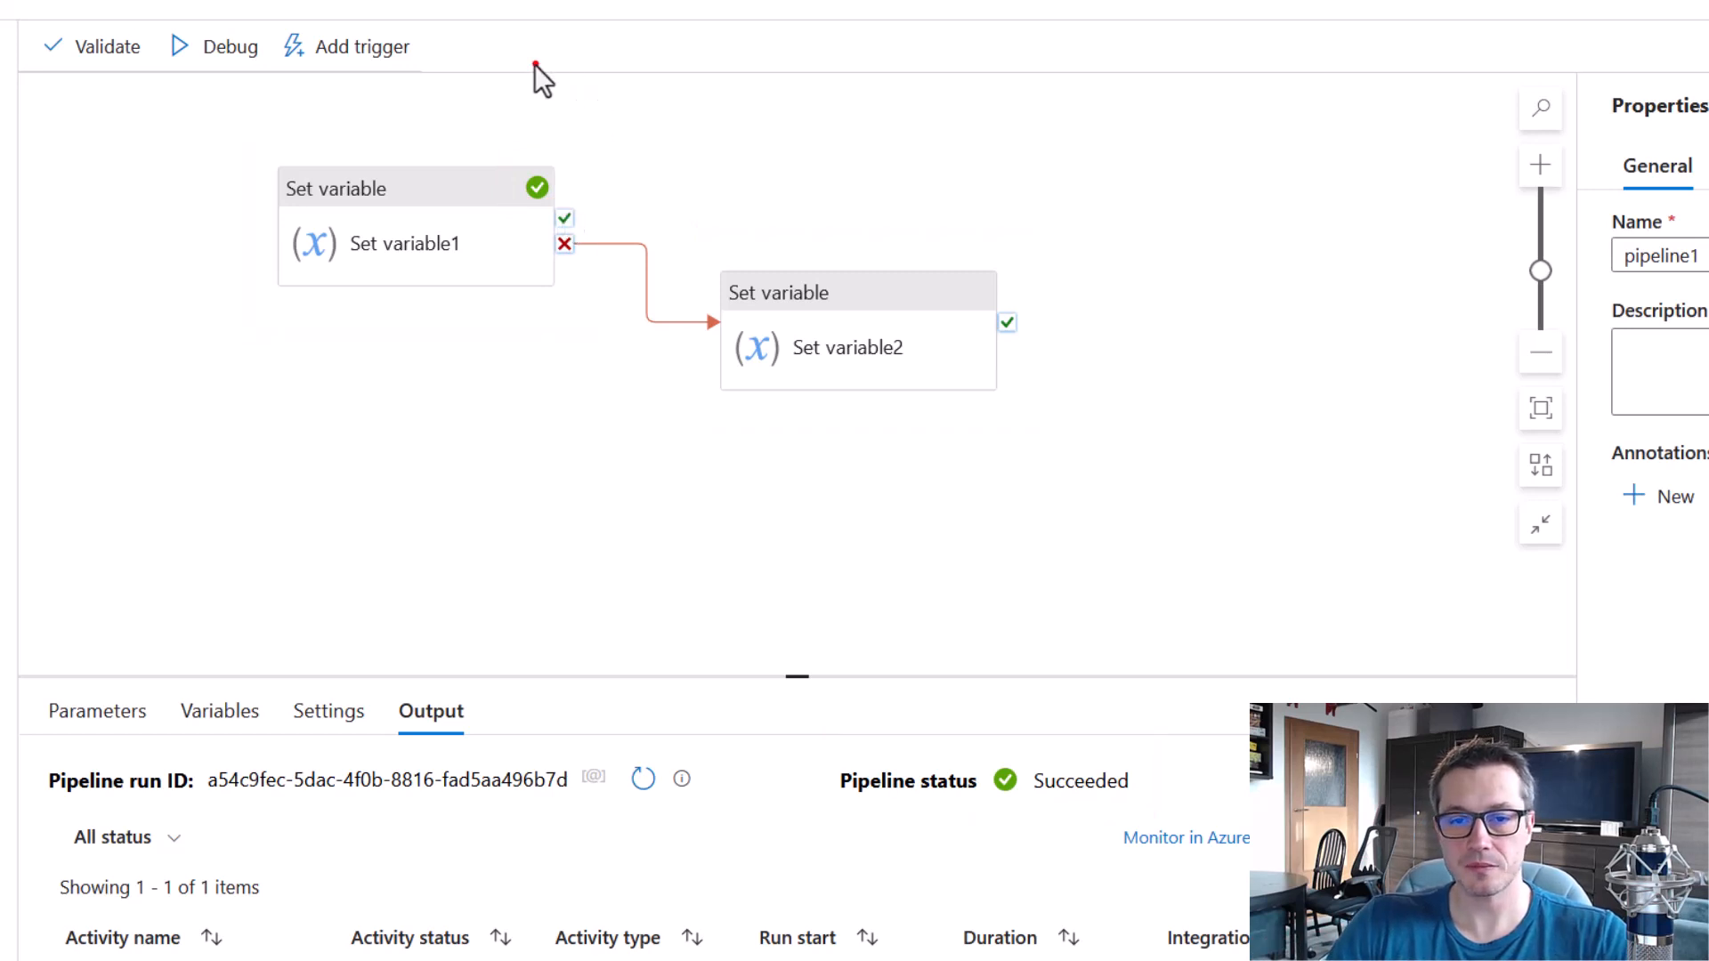
Set the myVar value in Set variable1 to test.
left_click(454, 198)
left_click_drag(393, 895, 313, 897)
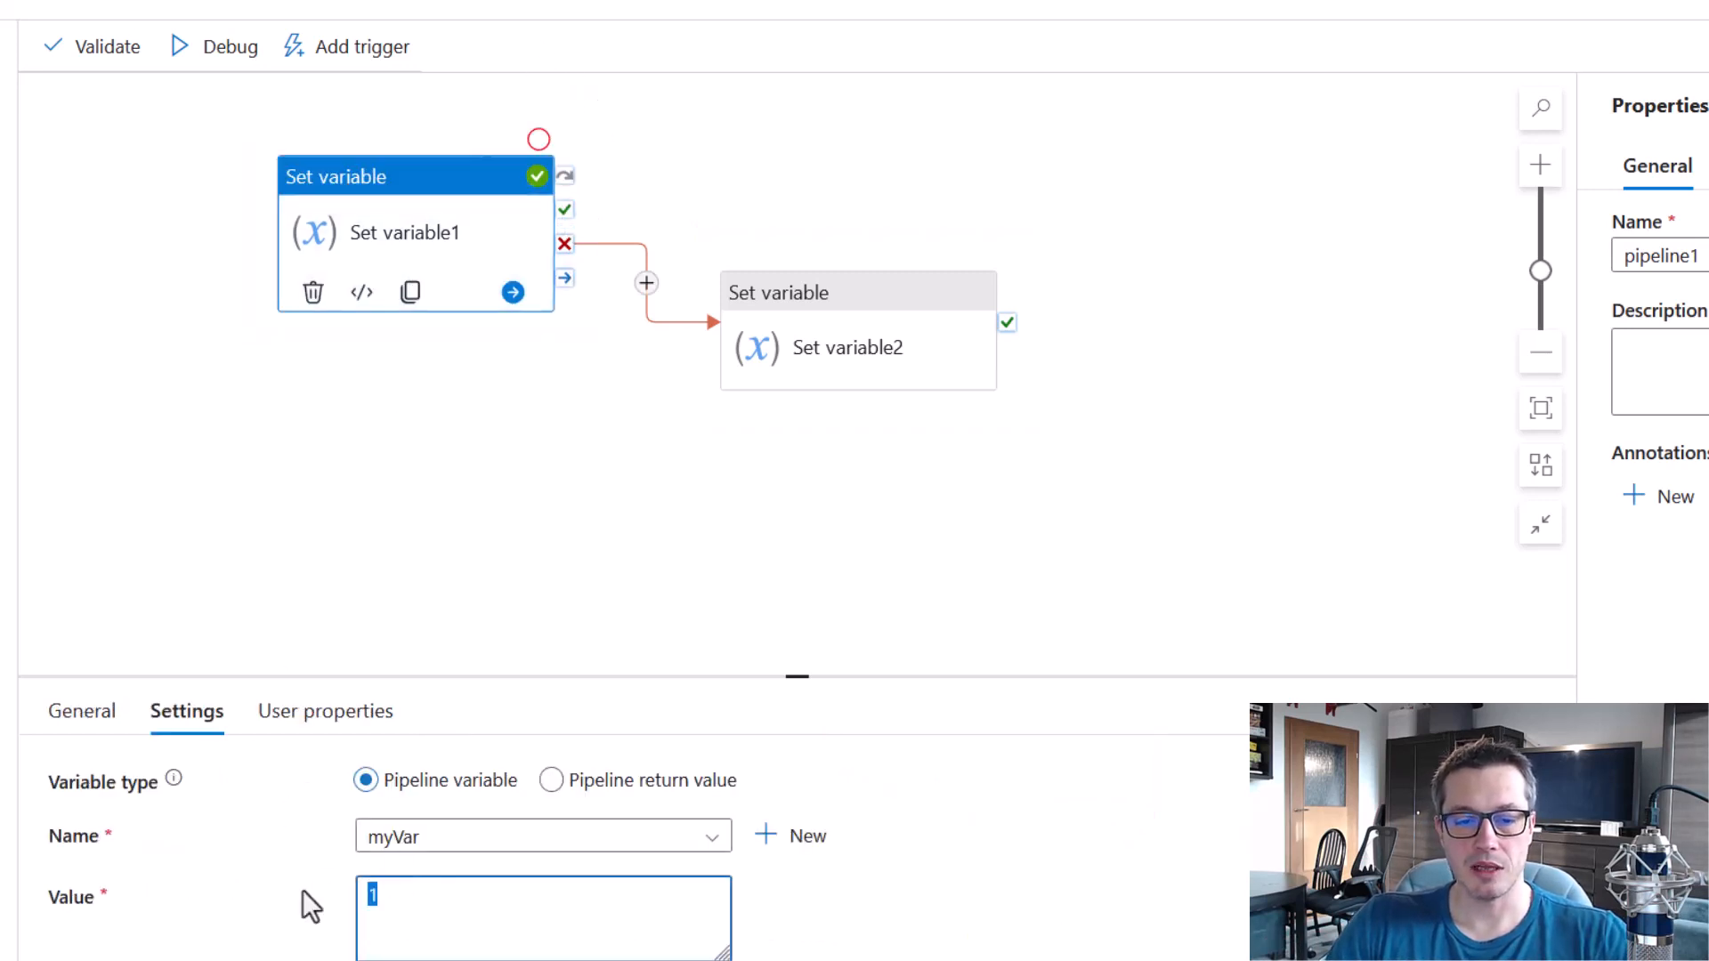
type("test")
left_click(484, 512)
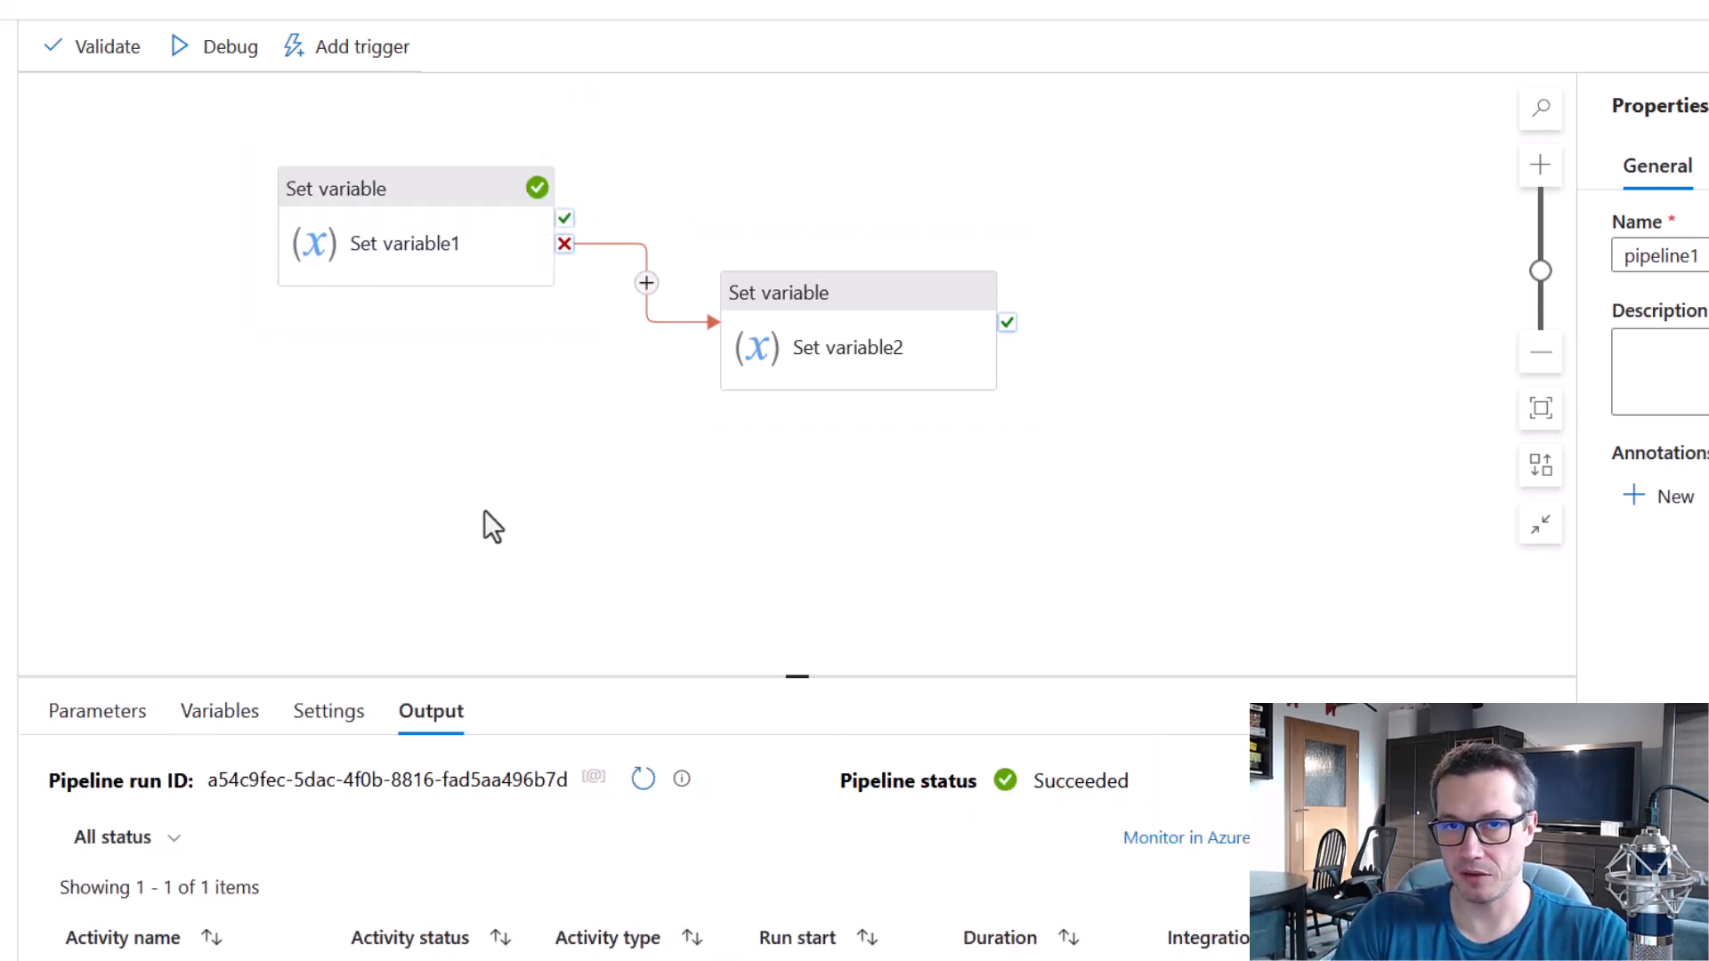
Debug the pipeline with Set variable1's new value, and review both activities' statuses and the pipeline status.
left_click(213, 57)
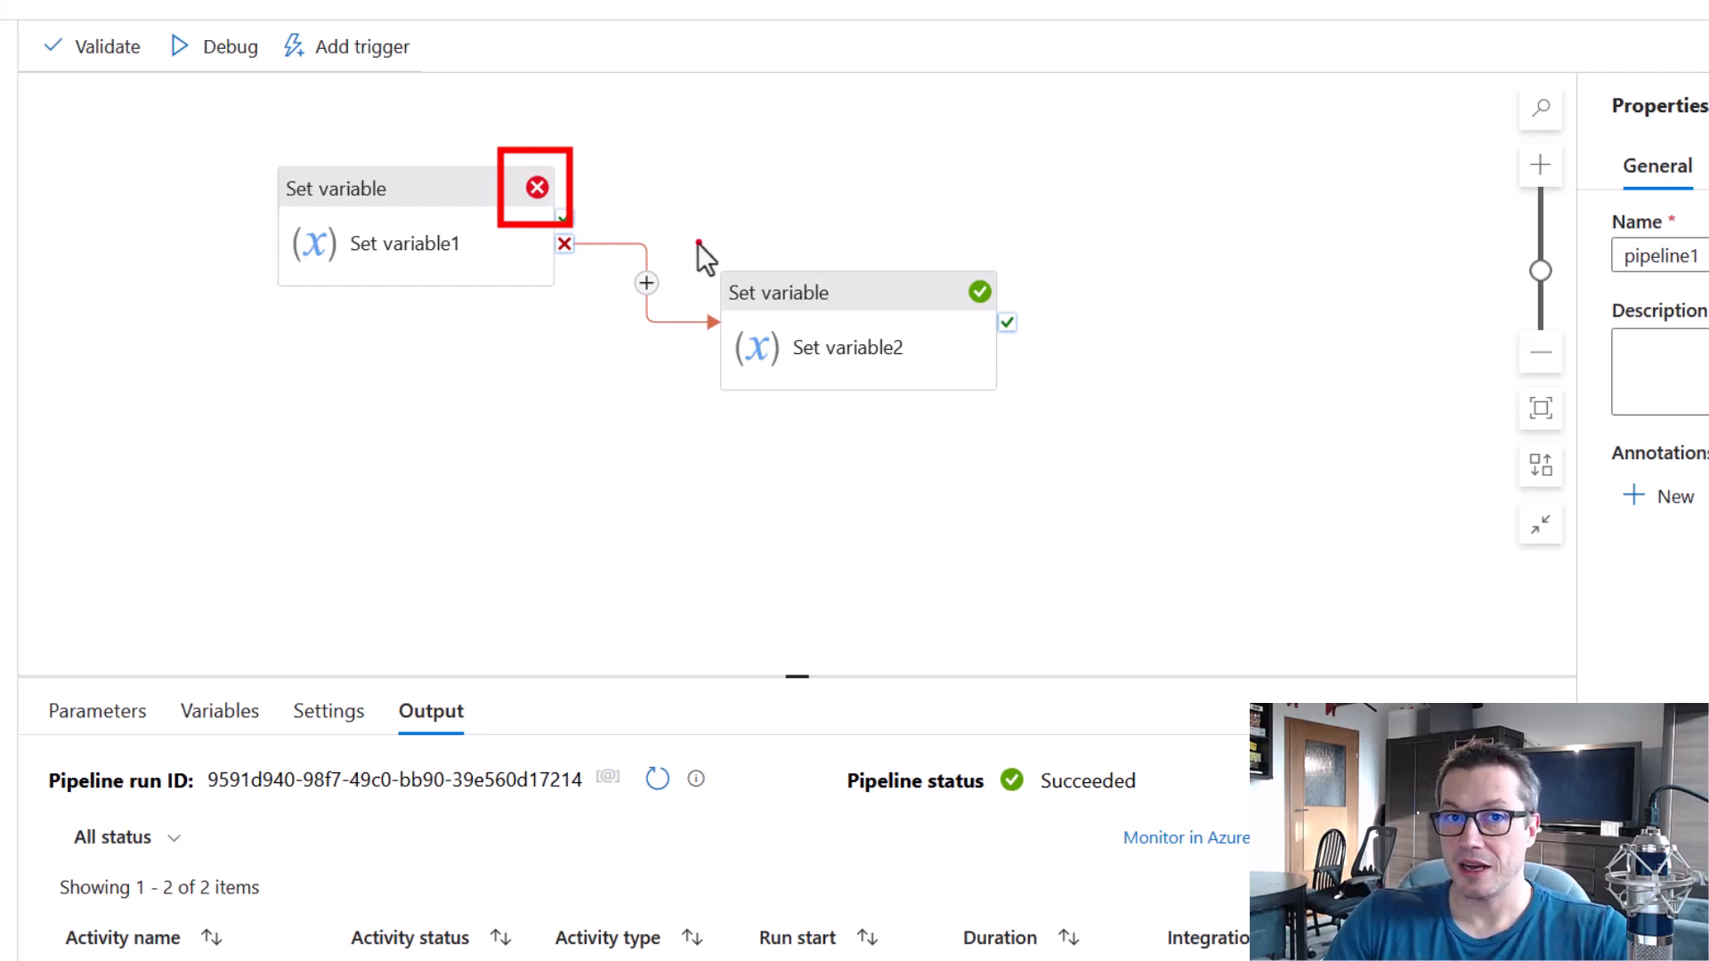
left_click_drag(712, 240, 1049, 447)
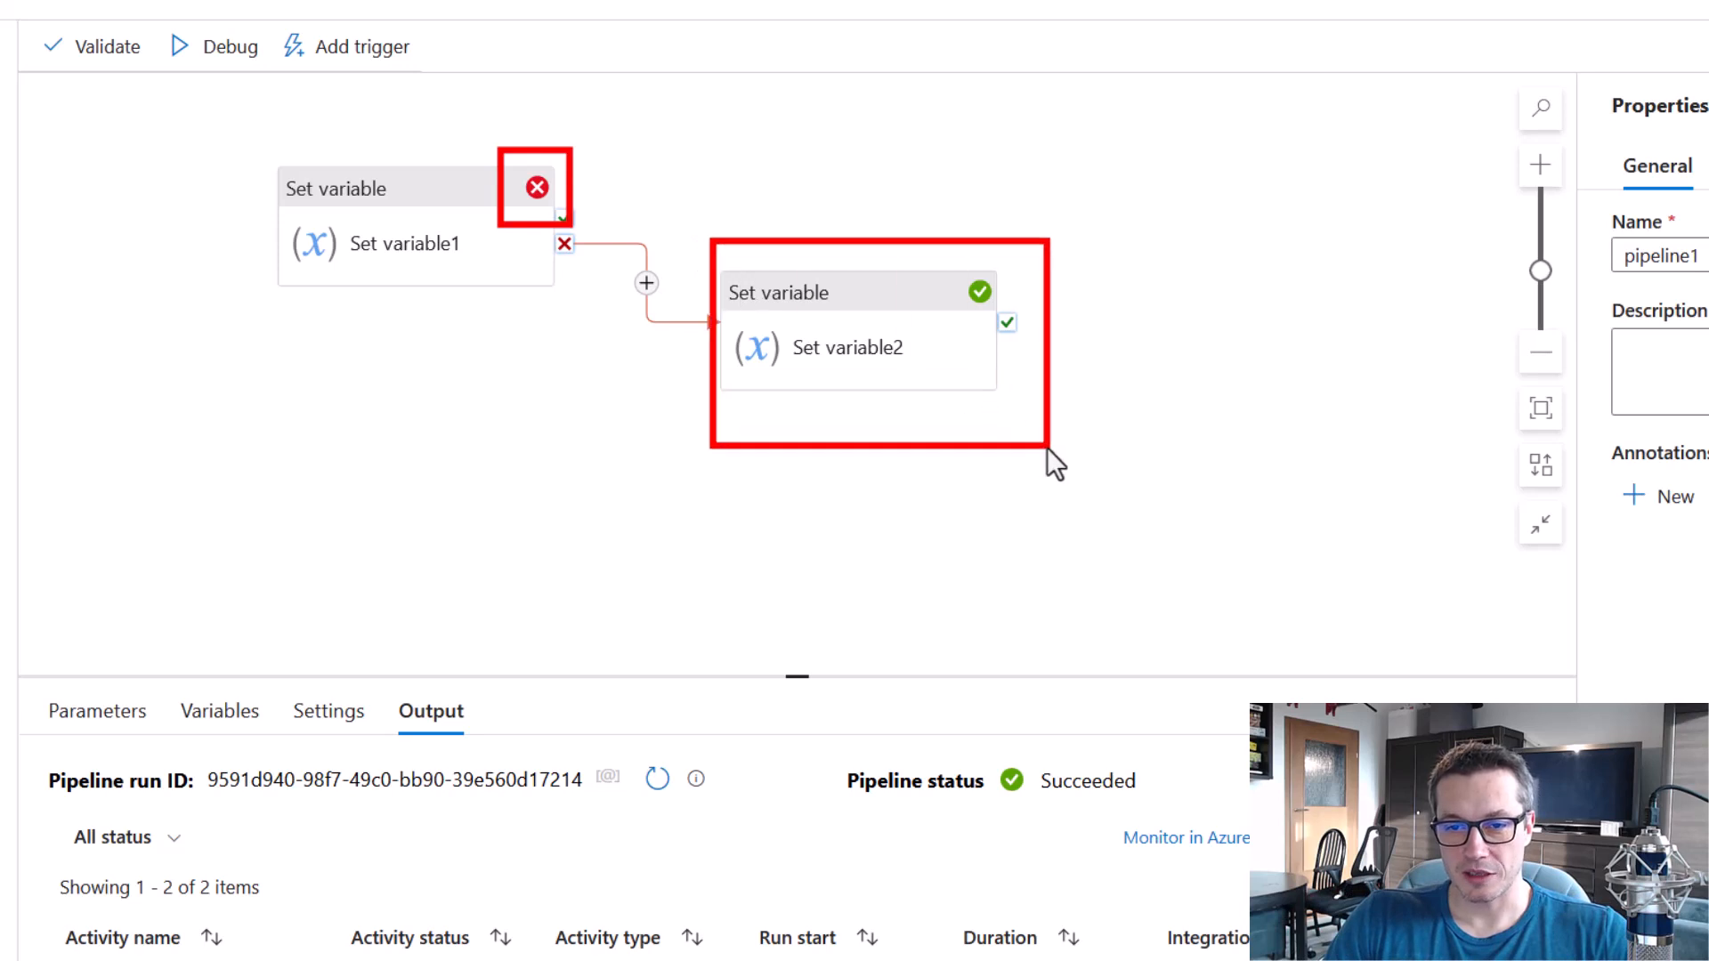
left_click_drag(1006, 318, 1011, 321)
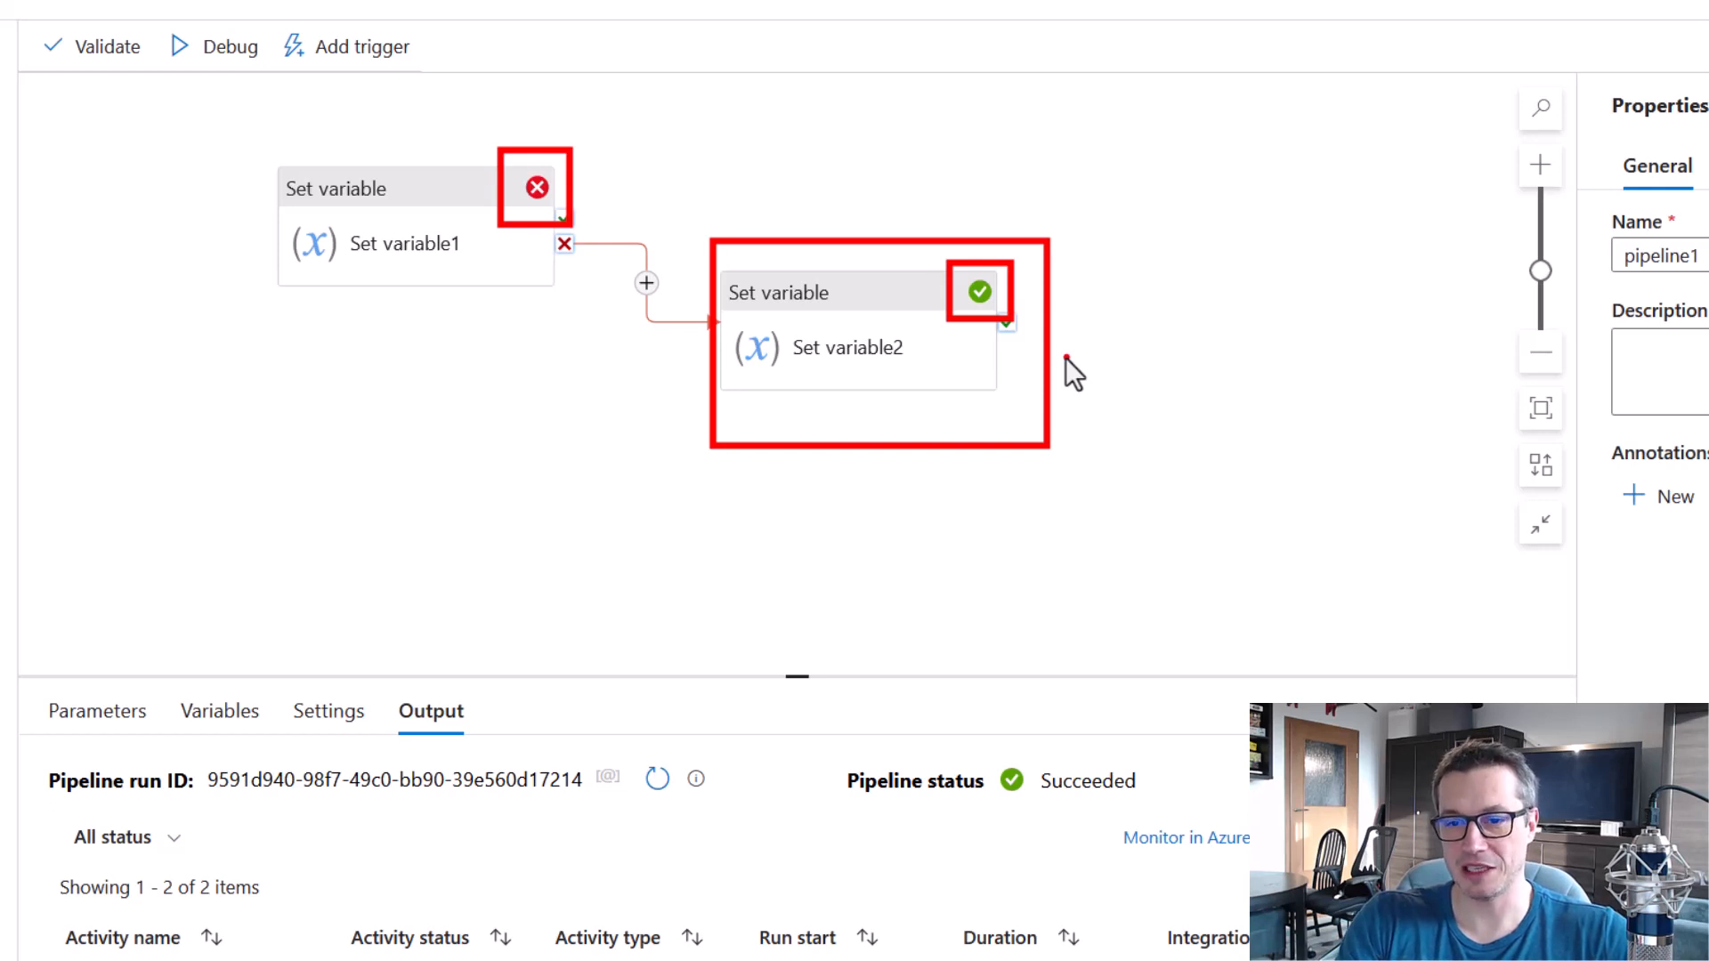
mouse_move(833, 751)
left_mouse_down()
mouse_move(1038, 809)
mouse_move(1176, 823)
left_mouse_up()
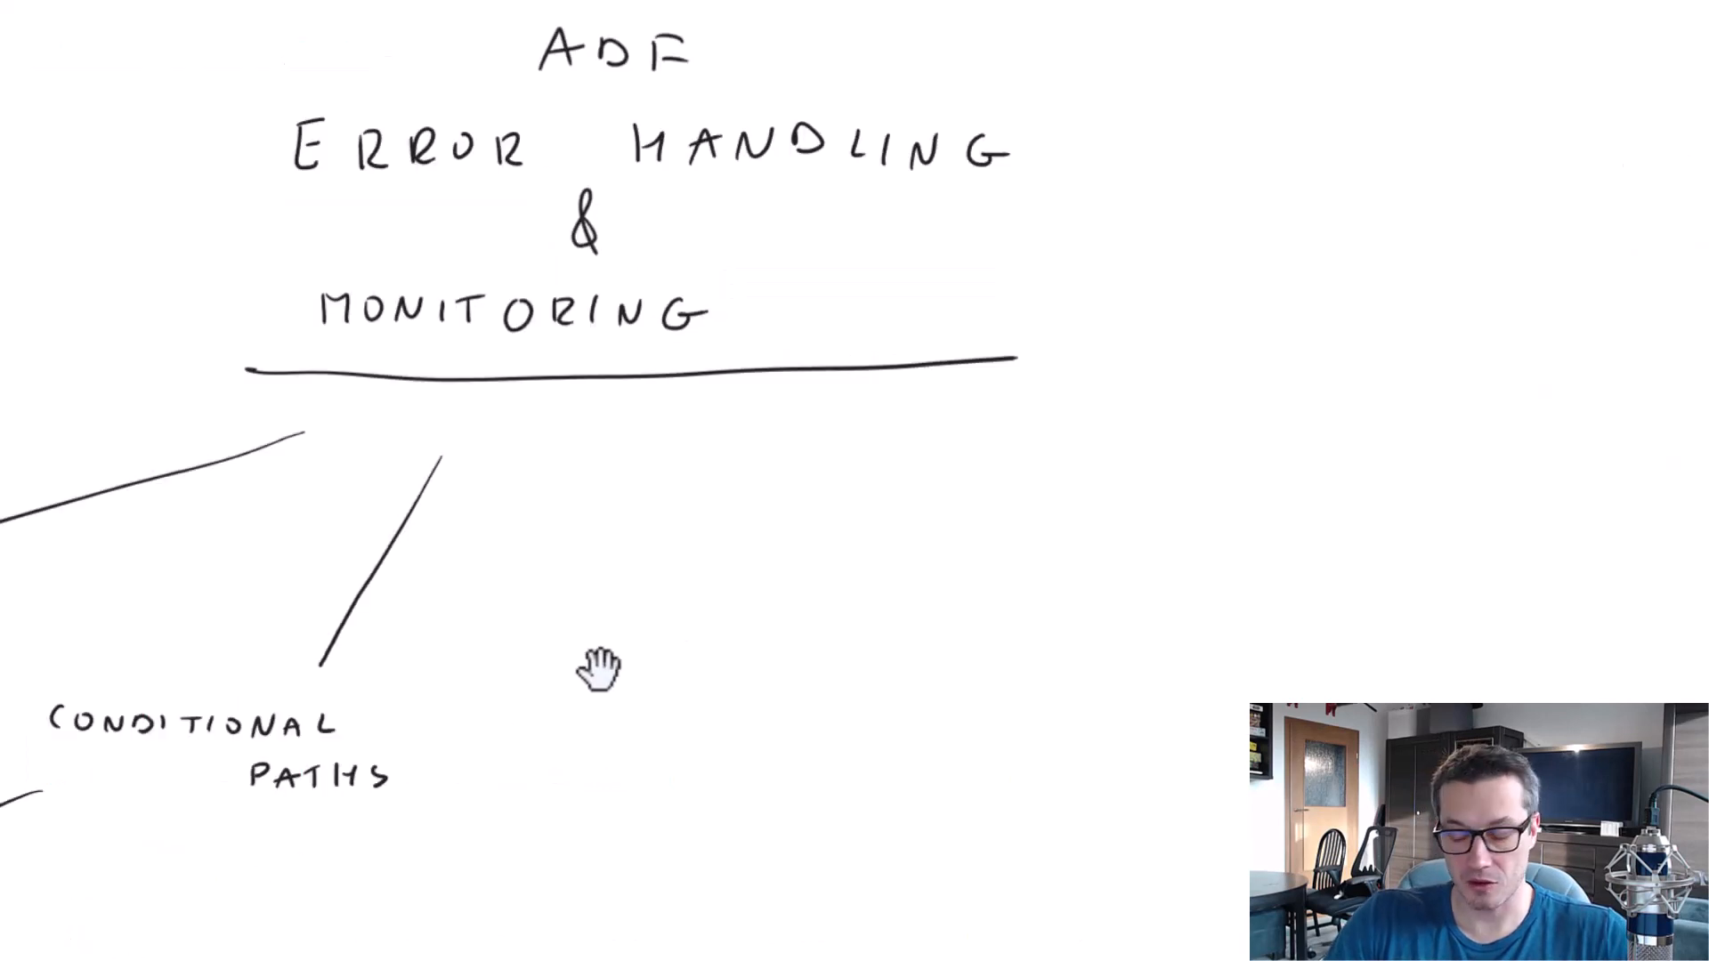
Switch to the whiteboard, draw a second branch straight down from CONDITIONAL PATHS and handwrite the next pattern's label under it.
left_click_drag(598, 668, 999, 402)
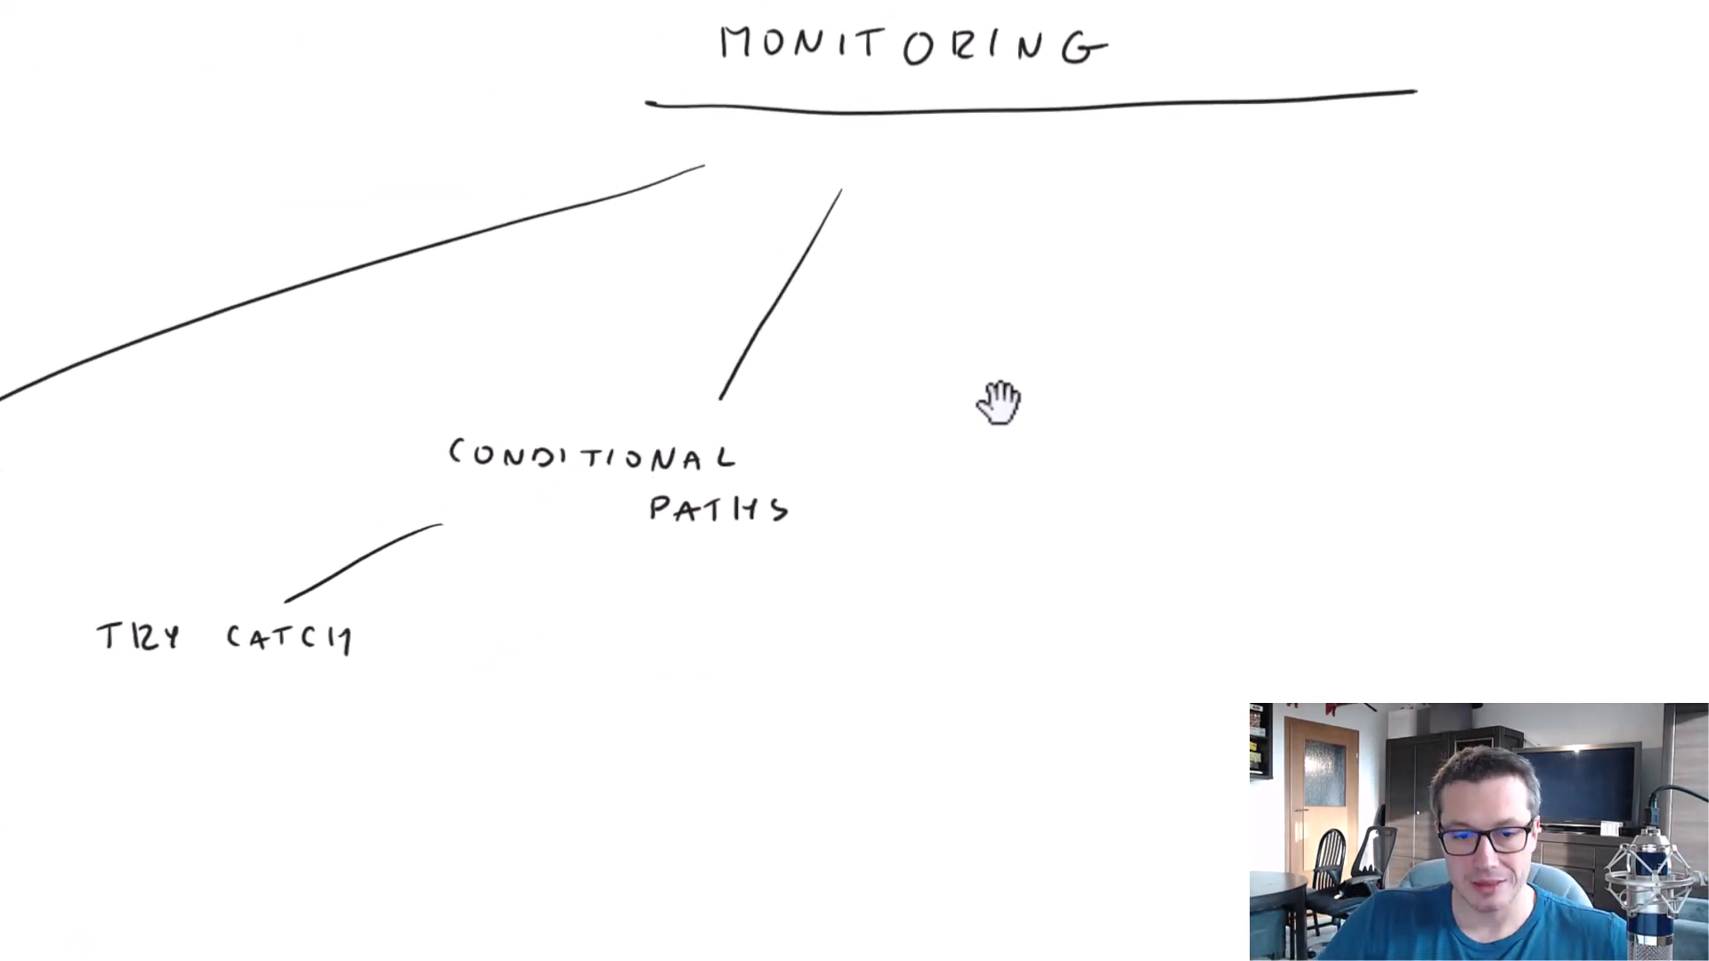
left_click_drag(605, 545, 605, 616)
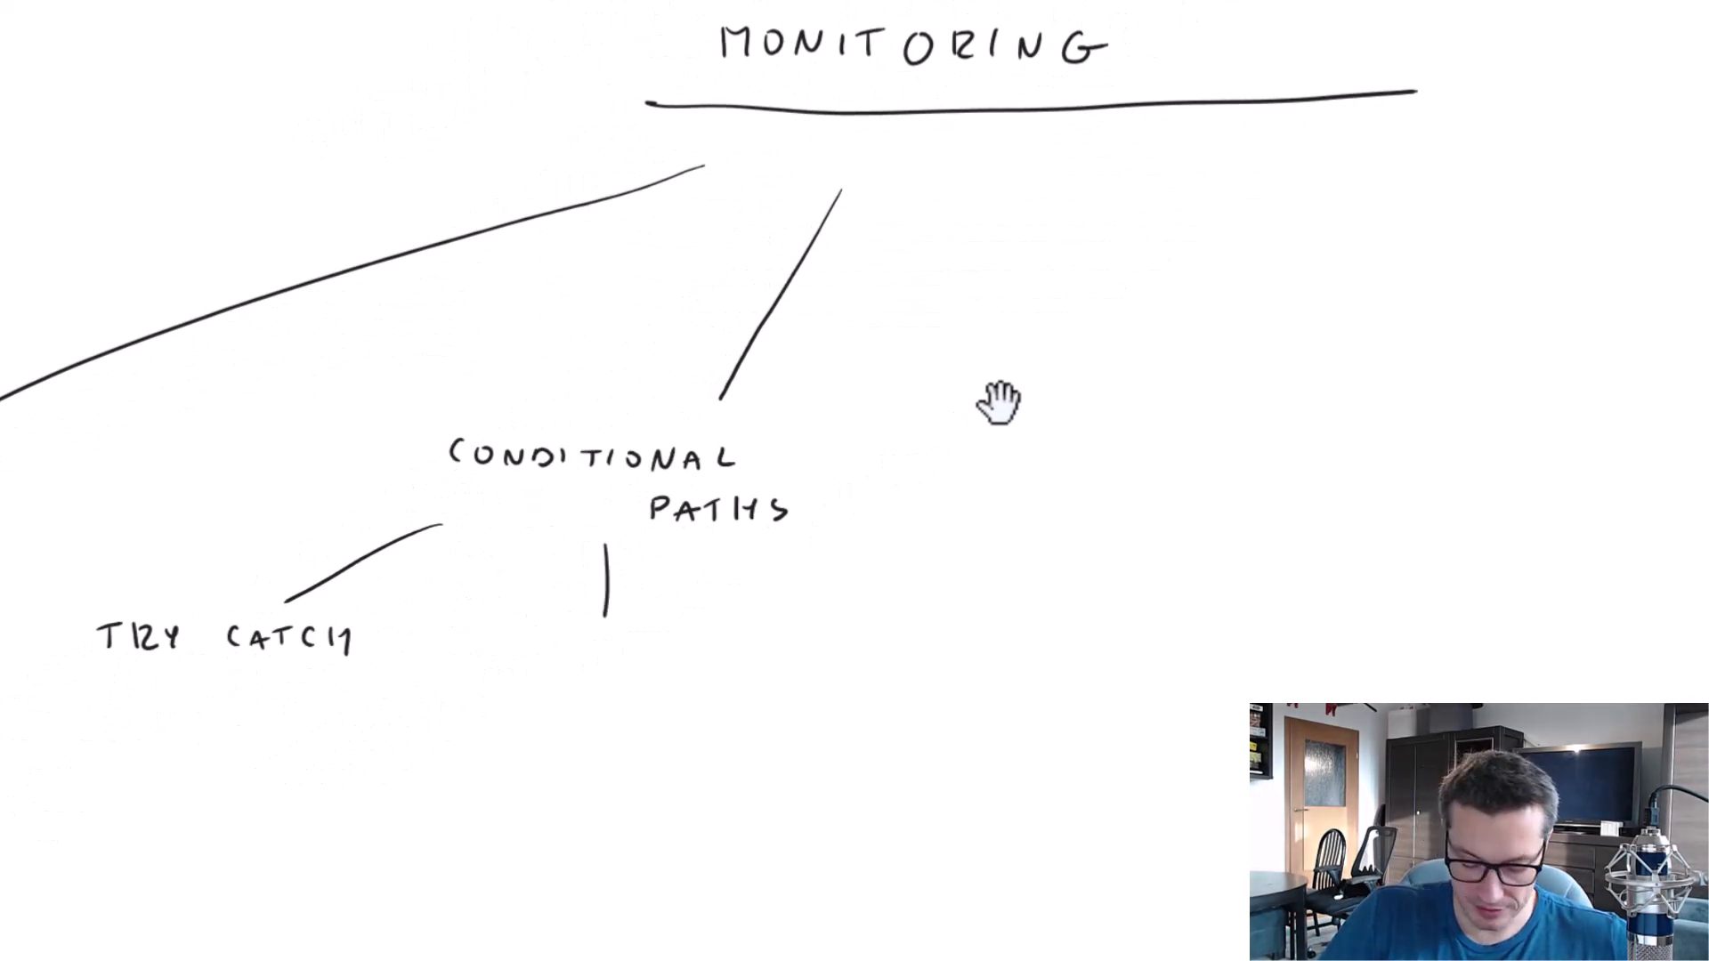
left_click_drag(505, 632, 510, 650)
left_click_drag(537, 632, 575, 654)
left_click_drag(588, 657, 587, 634)
left_click_drag(586, 634, 606, 633)
left_click_drag(588, 644, 653, 654)
left_click_drag(636, 628, 650, 630)
left_click_drag(635, 644, 648, 644)
left_click_drag(664, 634, 686, 653)
left_click_drag(710, 634, 732, 656)
left_click_drag(711, 629, 729, 631)
left_click_drag(709, 644, 726, 642)
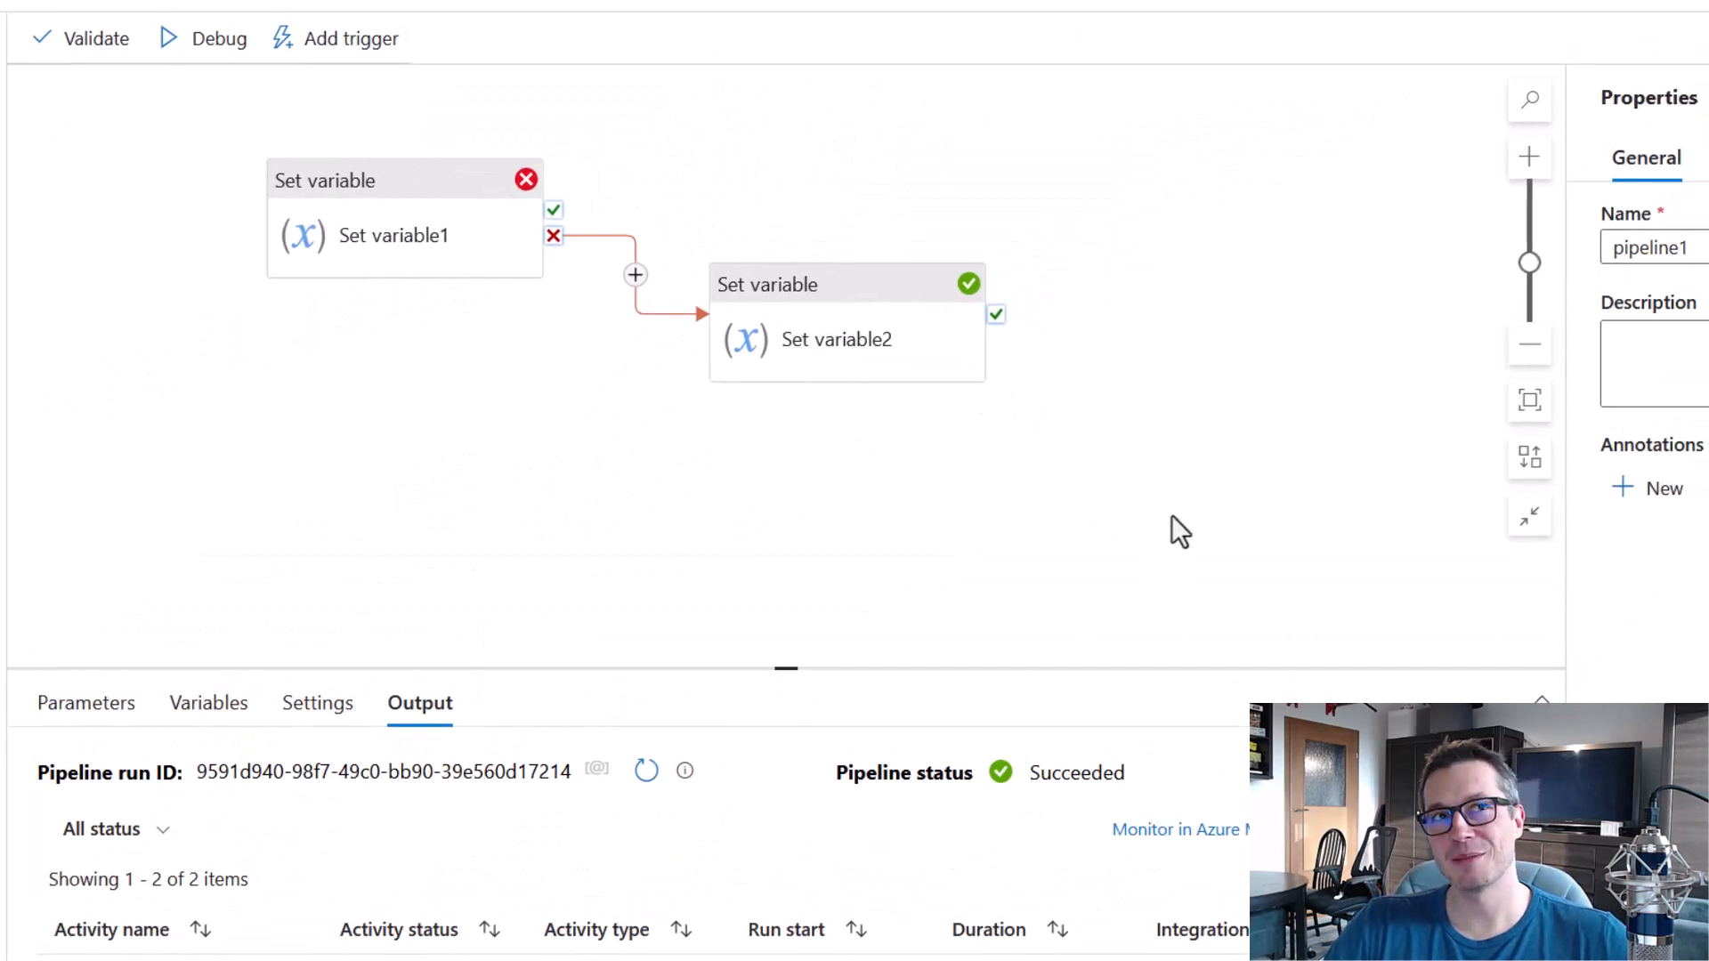
Back in the pipeline, add a Set variable3 activity above Set variable2 and link Set variable1's success output to it.
left_click_drag(2, 263, 804, 135)
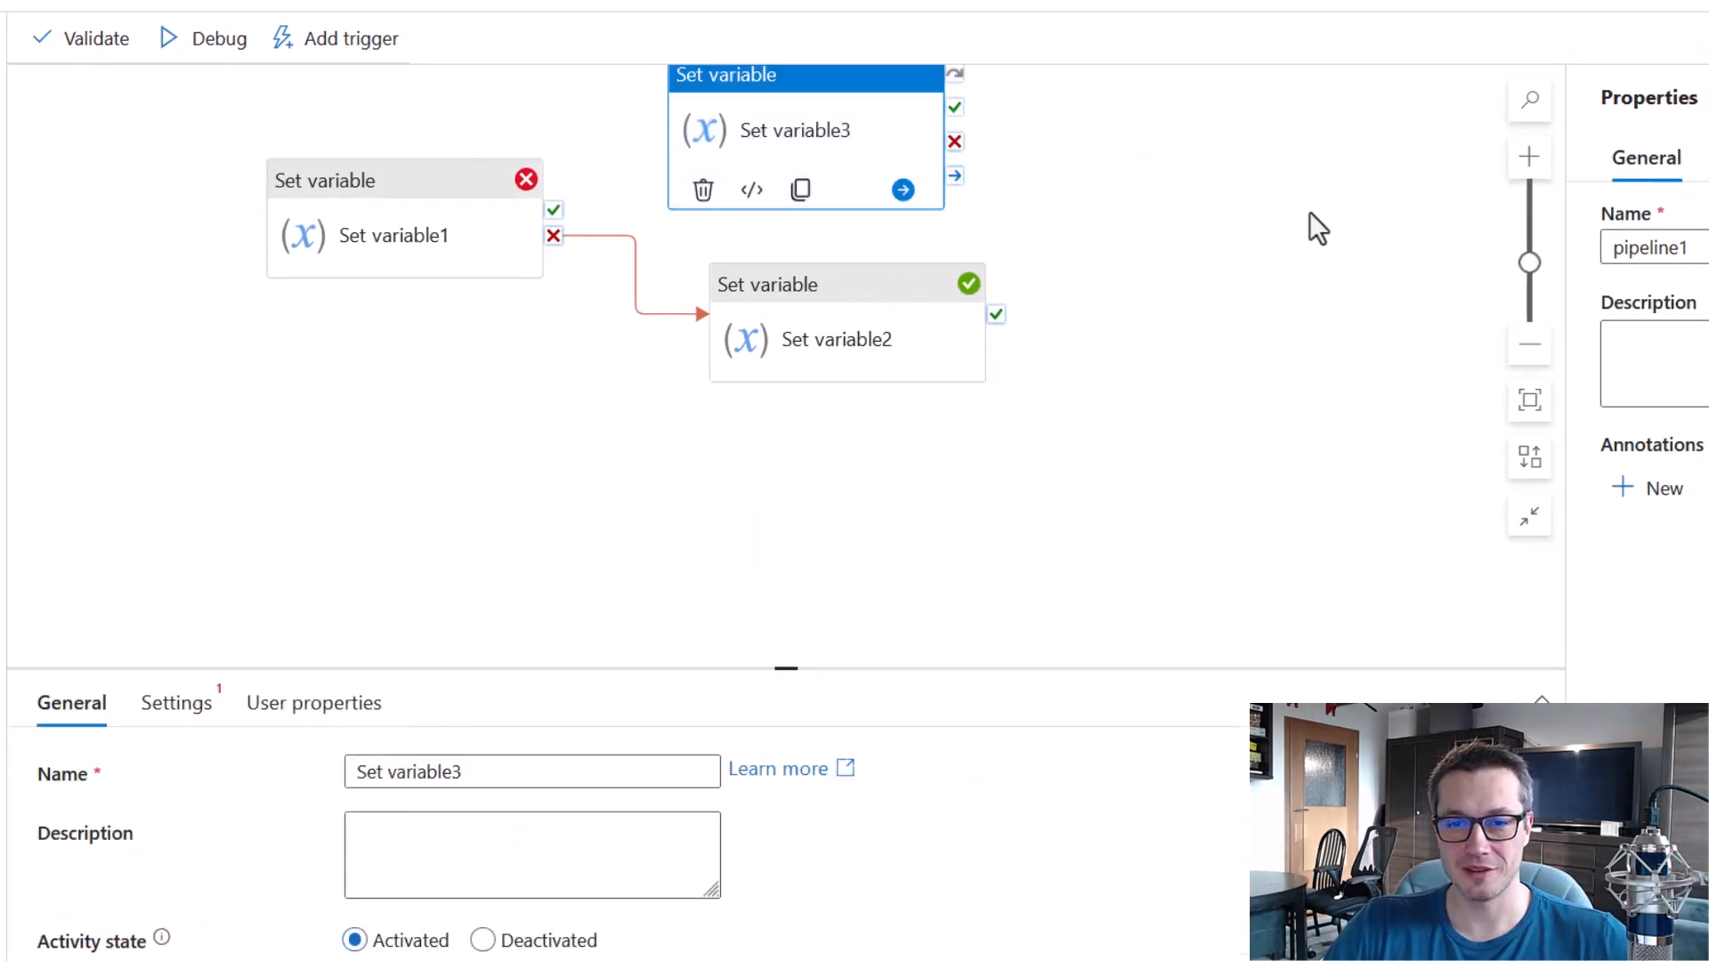
scroll(1318, 221, "up", 1)
left_click_drag(859, 219, 916, 217)
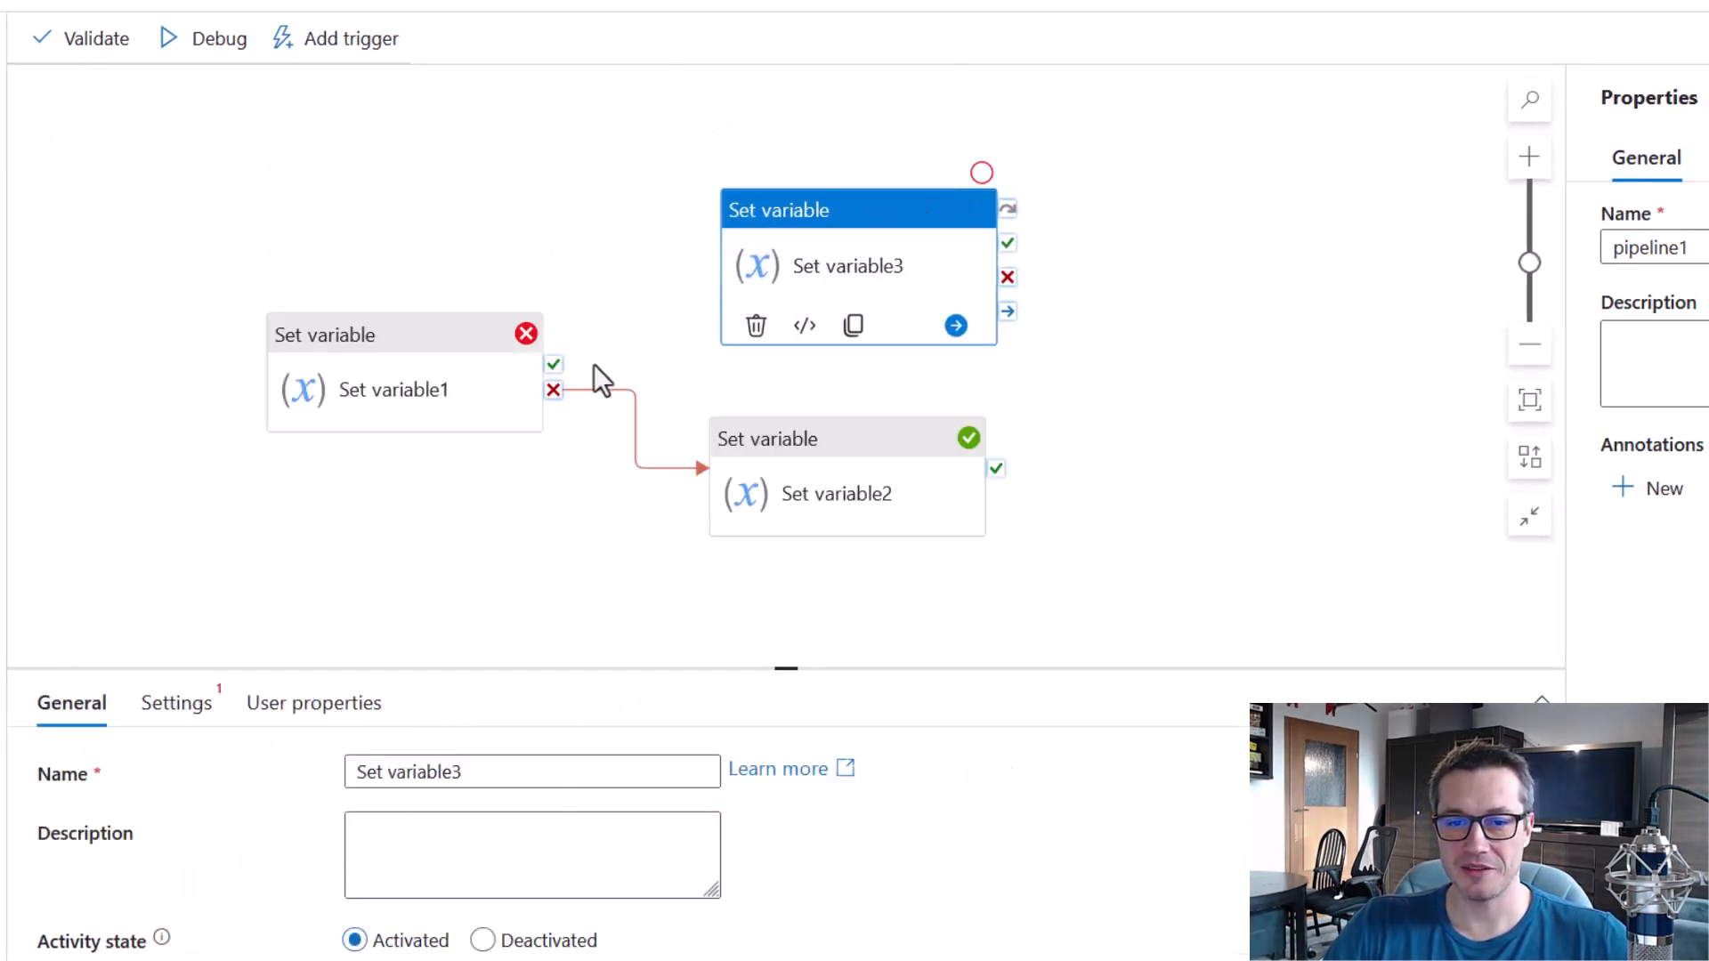
mouse_move(563, 392)
left_click_drag(553, 364, 761, 320)
Configure Set variable3 to assign the value 1 to the pipeline variable myVar.
left_click(869, 229)
left_click(176, 704)
left_click(496, 852)
left_click(458, 879)
left_click(456, 917)
type("1")
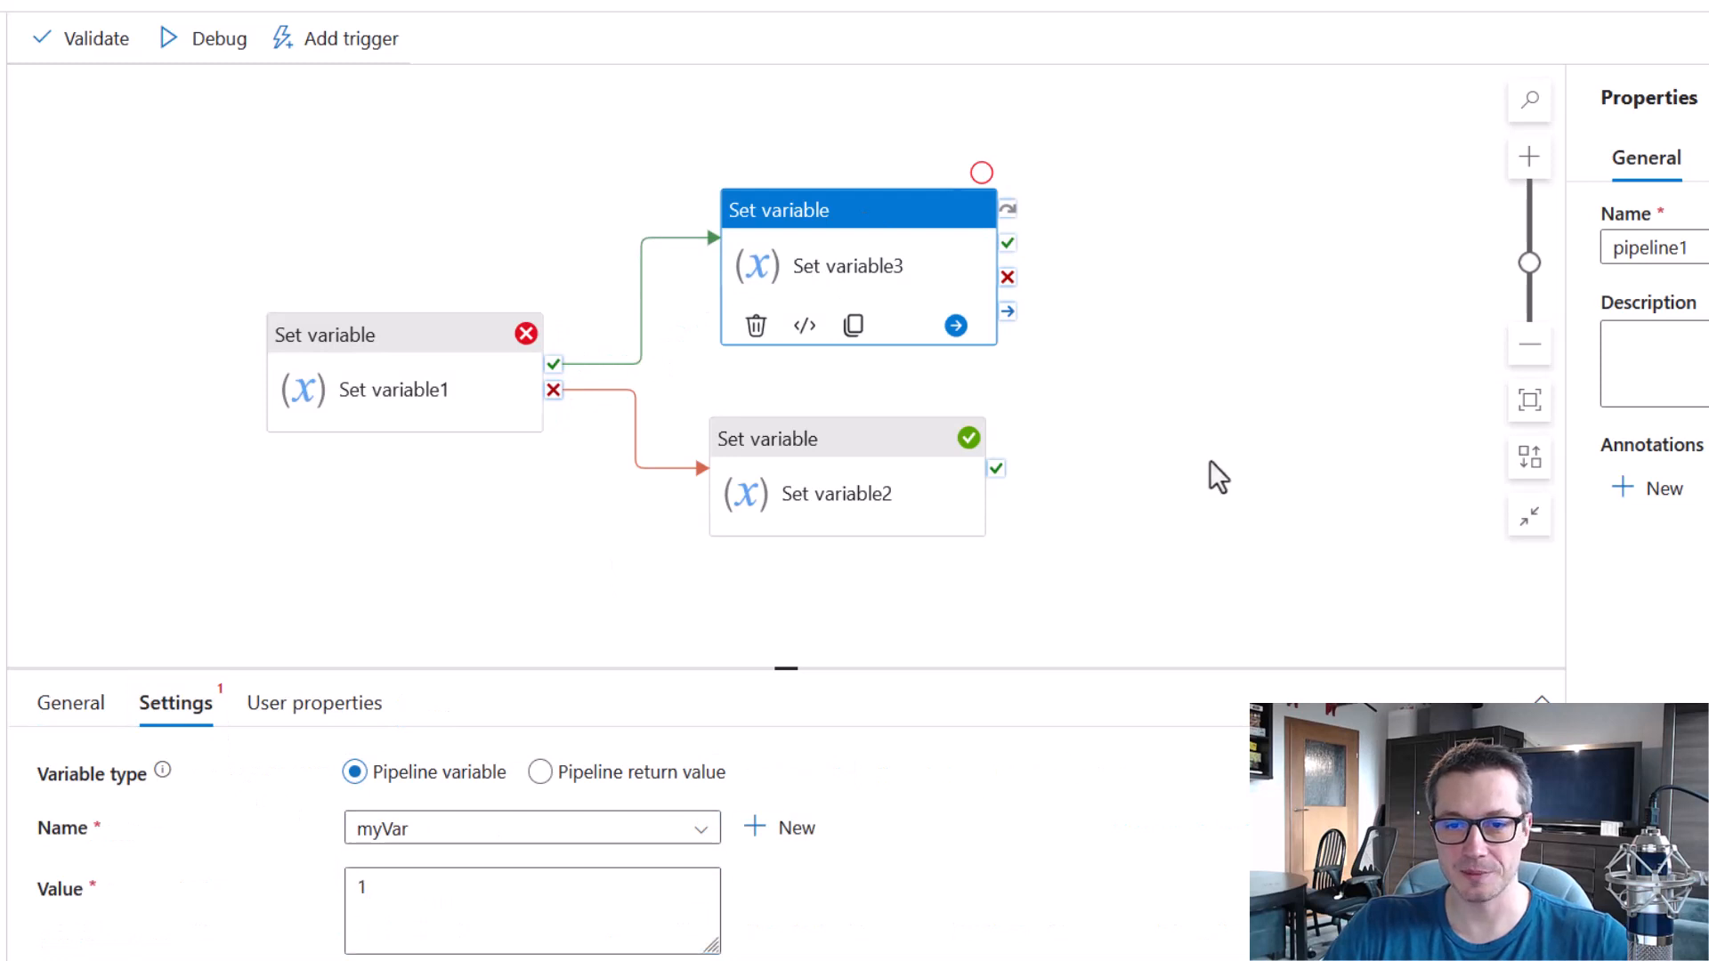
left_click(1212, 472)
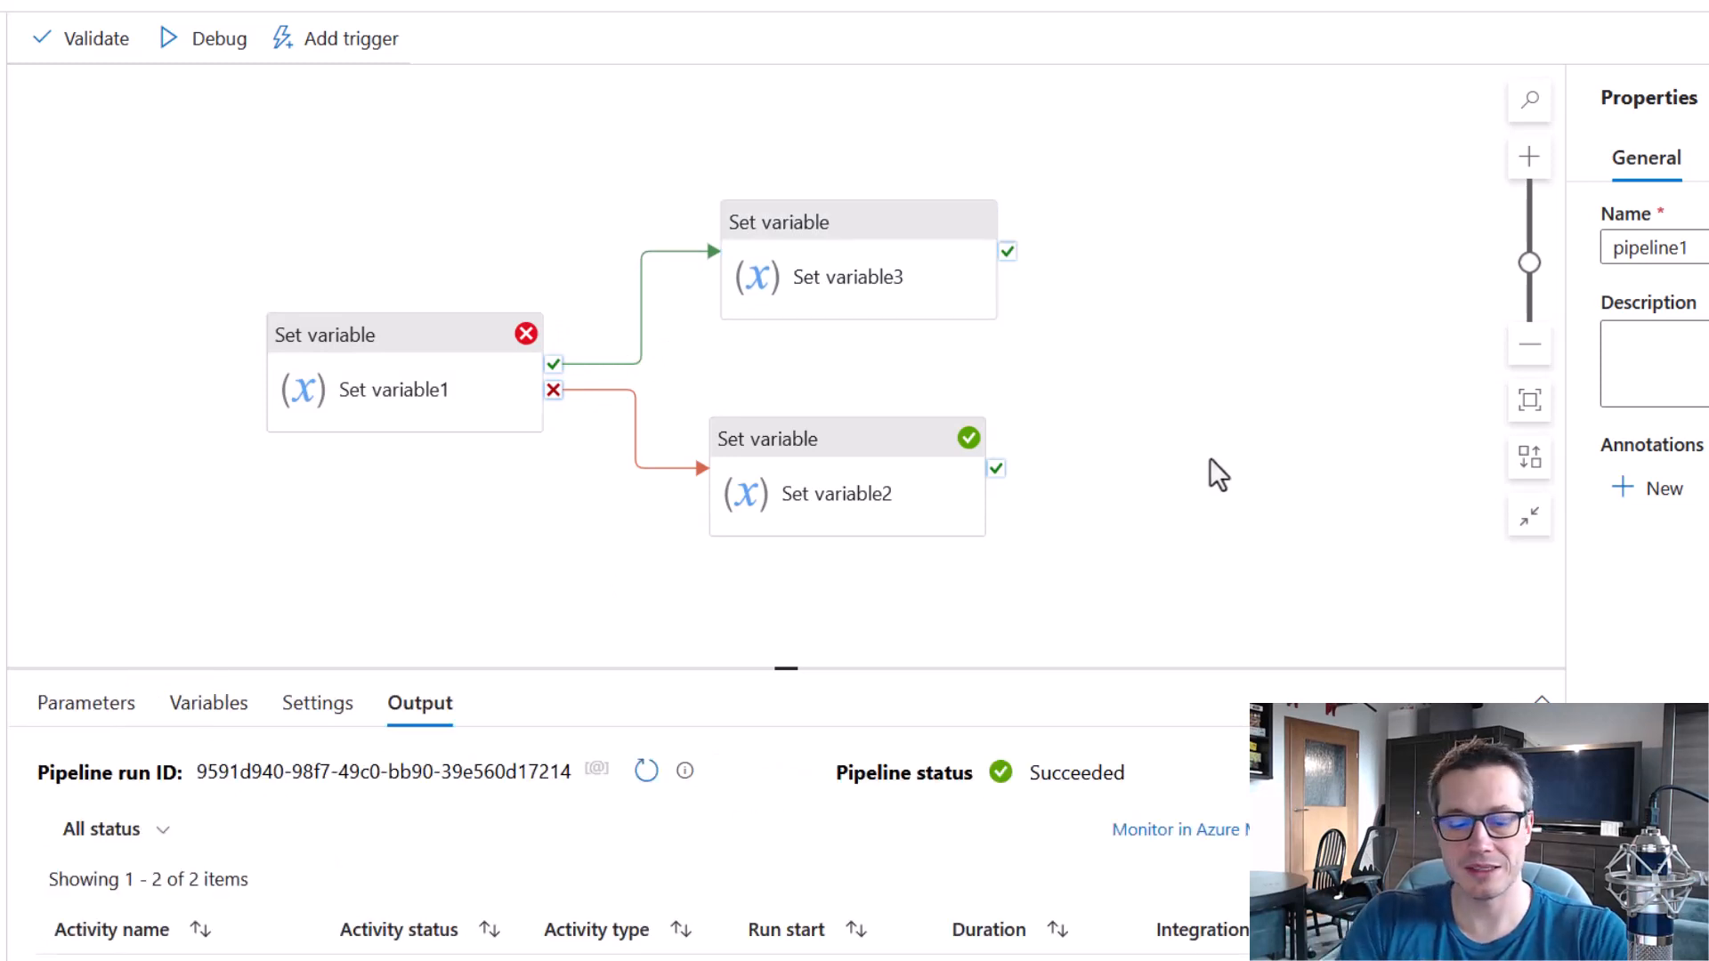
left_click_drag(236, 287, 570, 472)
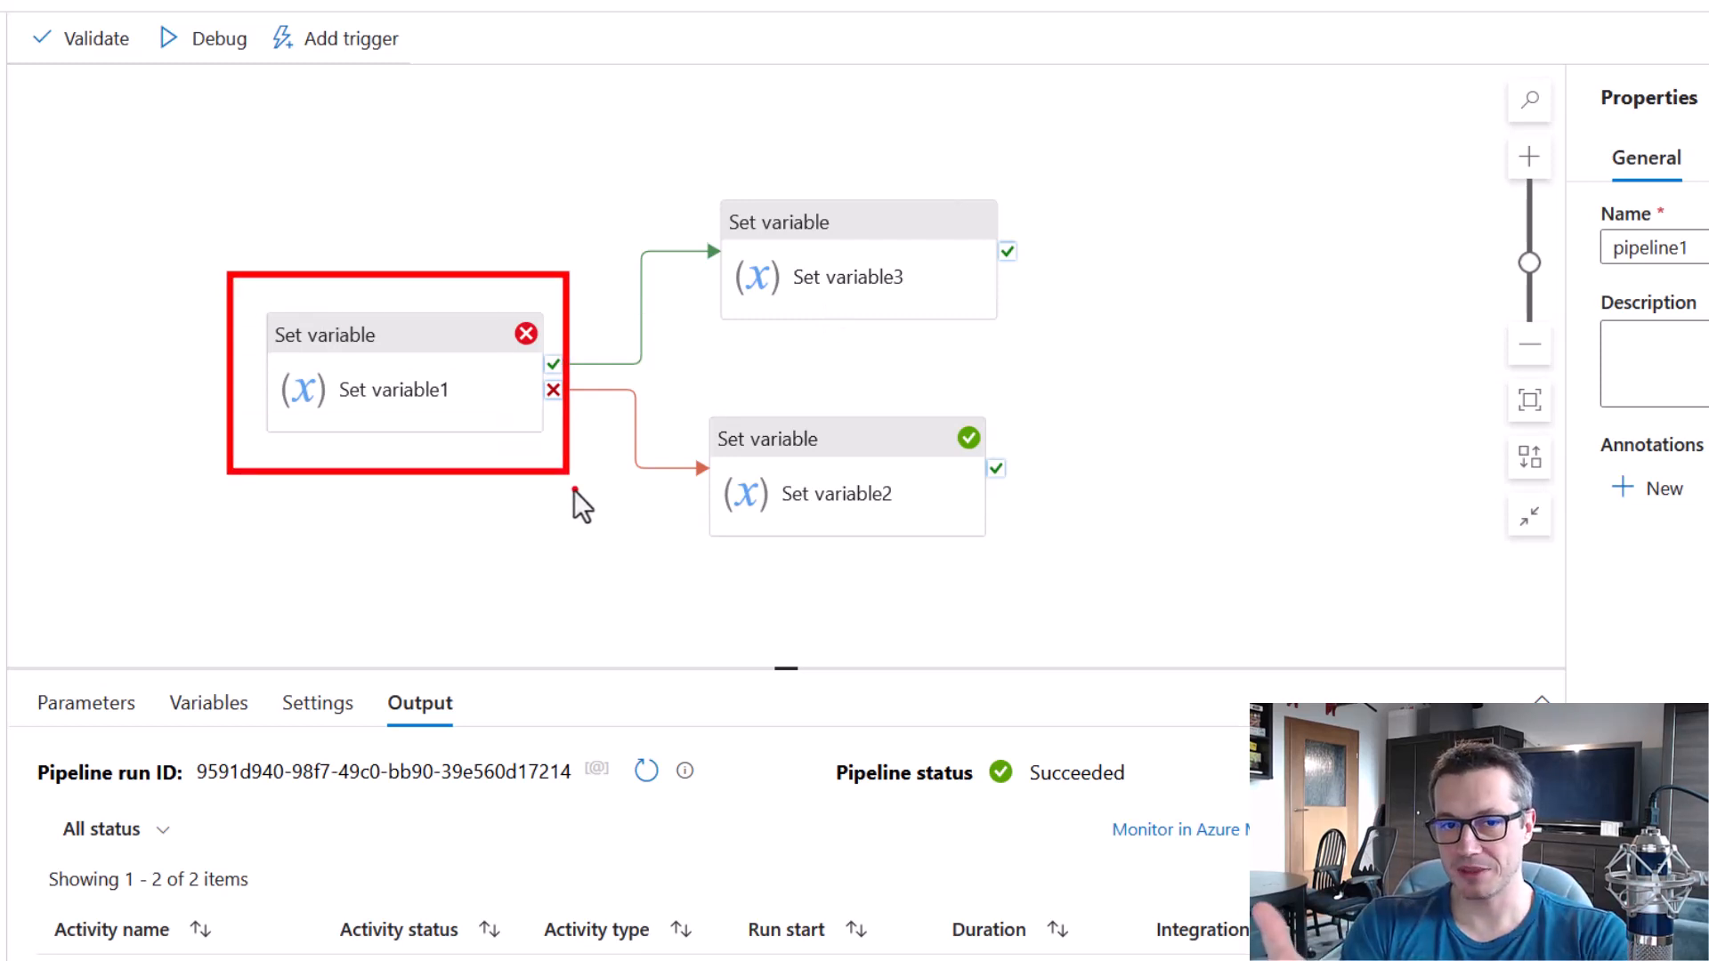
Review the failure path to Set variable2 and the success path to Set variable3.
key("e")
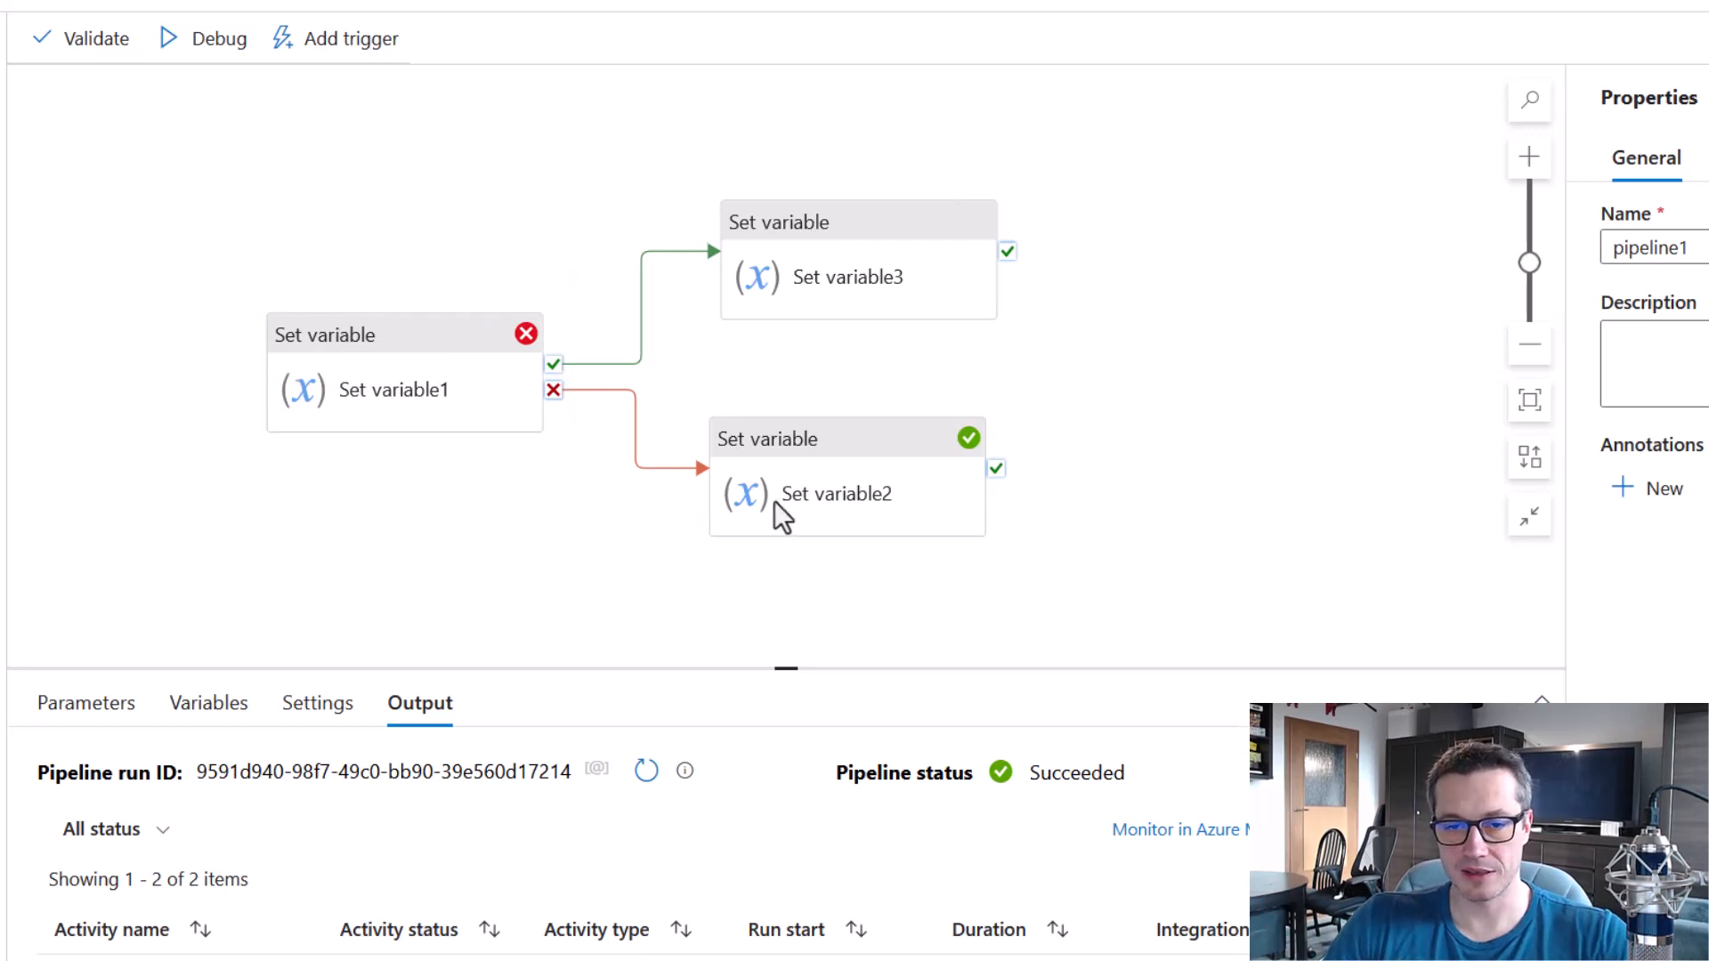
left_click_drag(693, 389, 1012, 576)
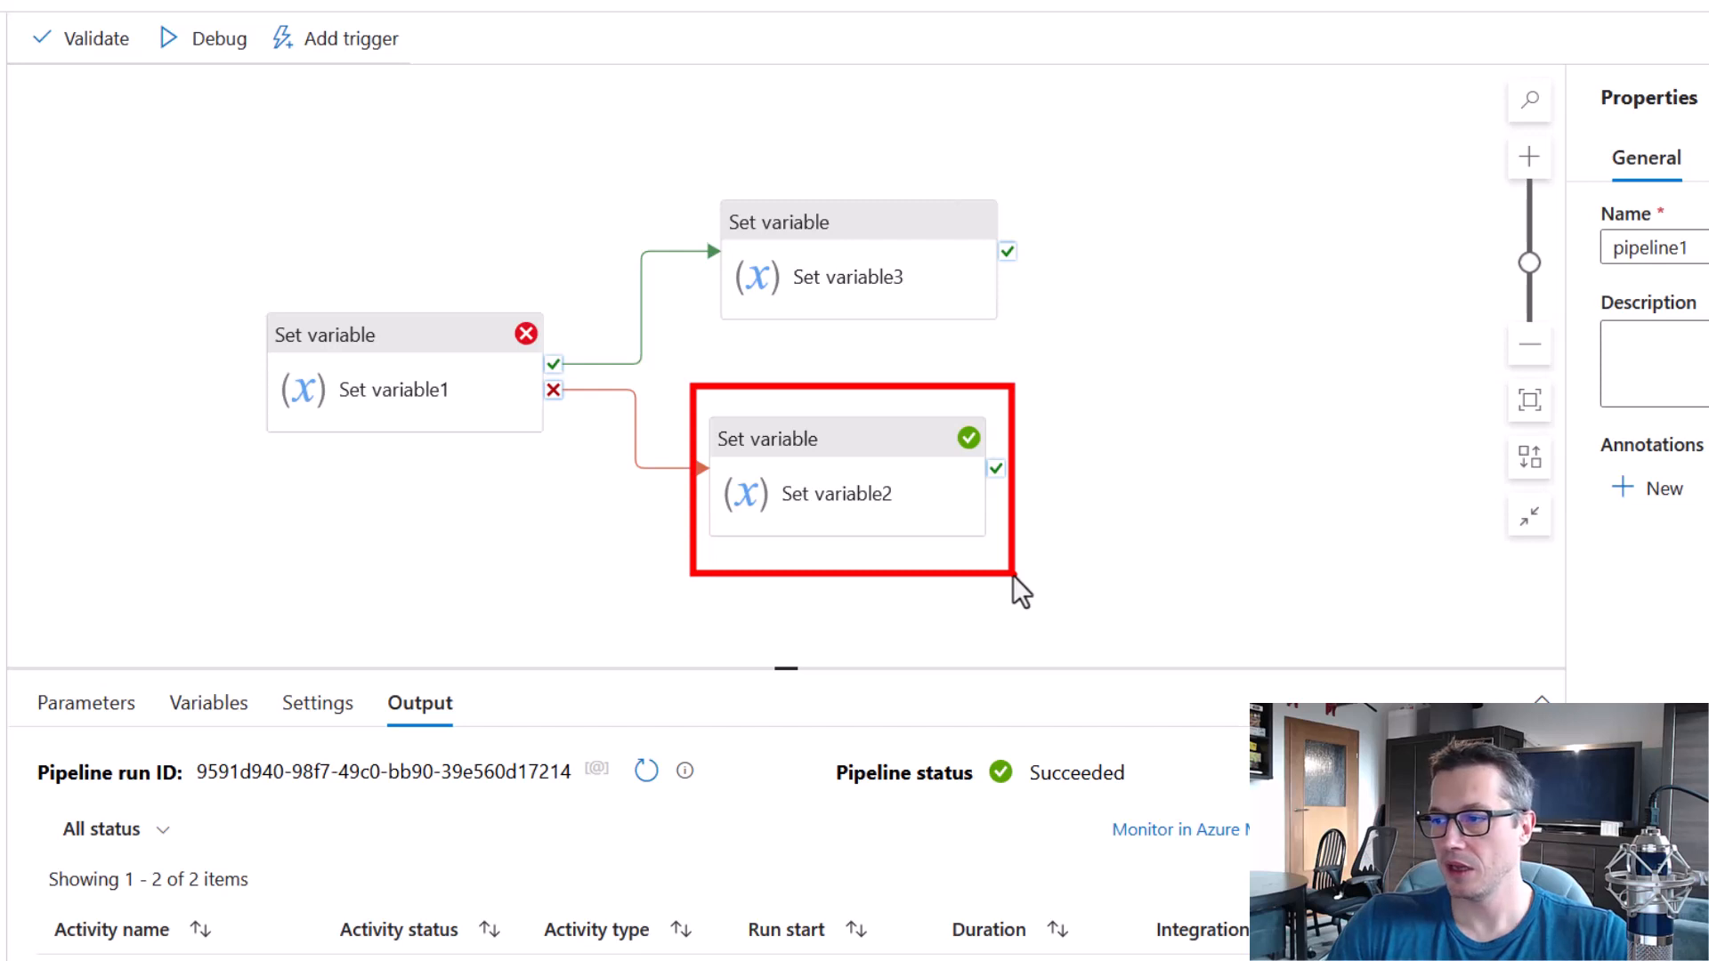
key("e")
mouse_move(693, 160)
left_mouse_down()
mouse_move(992, 332)
mouse_move(1036, 338)
left_mouse_up()
key("e")
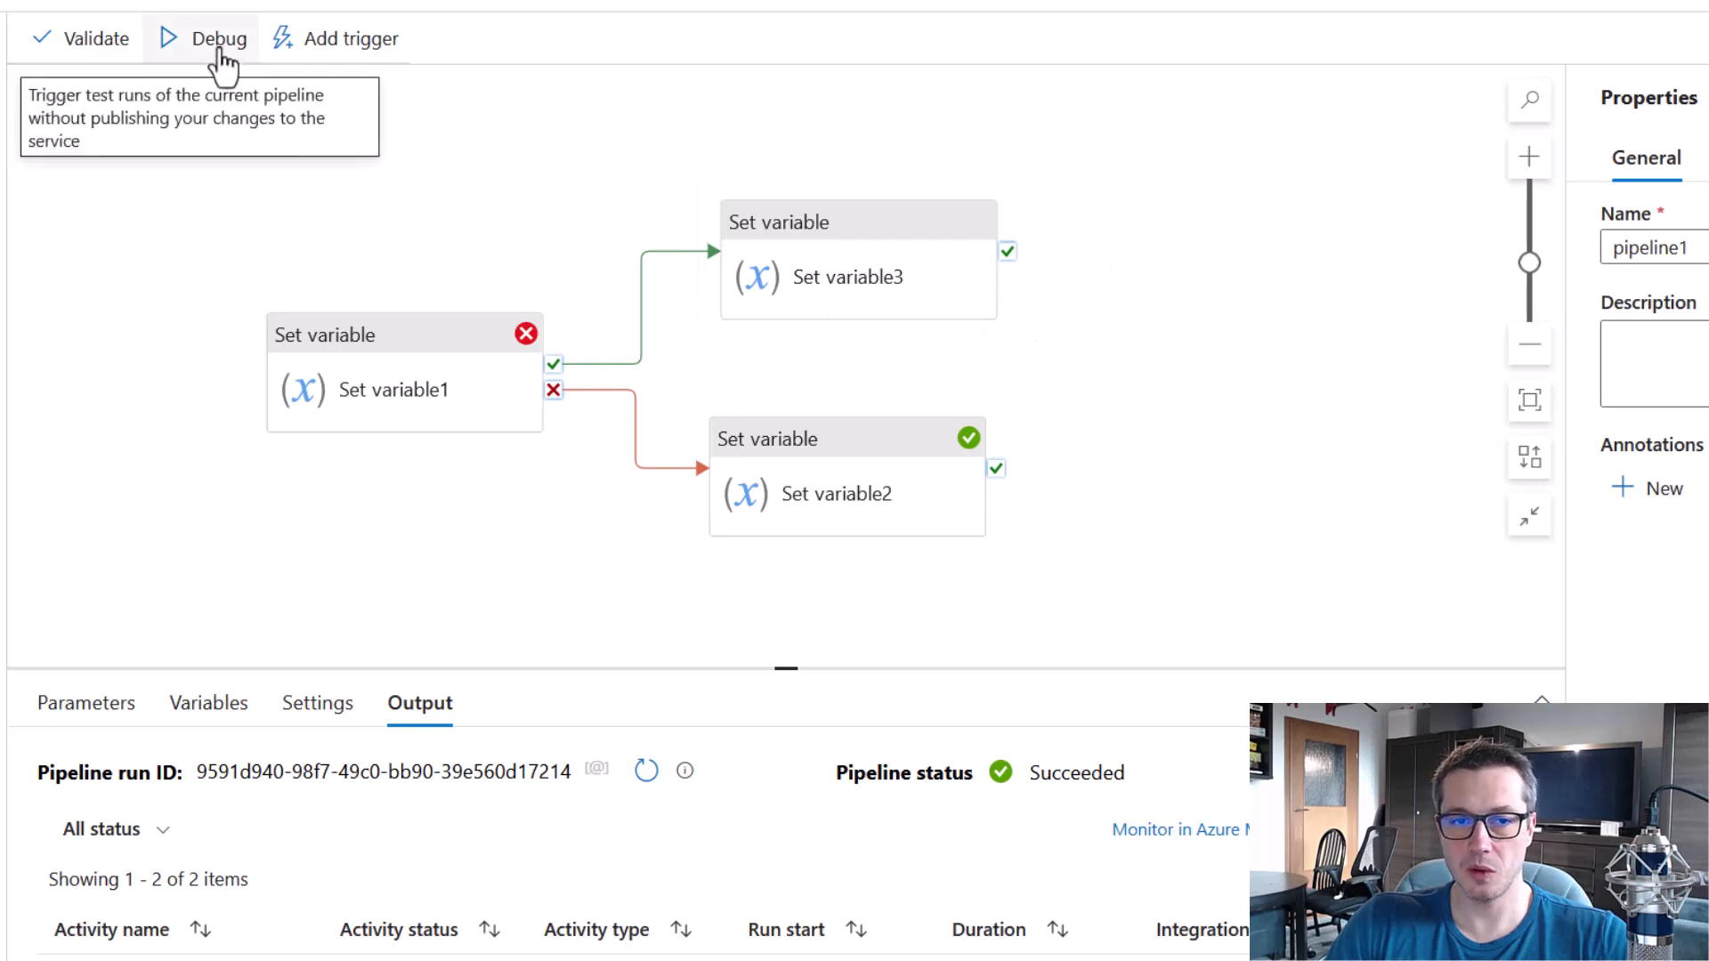
Debug the pipeline with both branches in place, and review the activity statuses and the overall pipeline status.
left_click(223, 52)
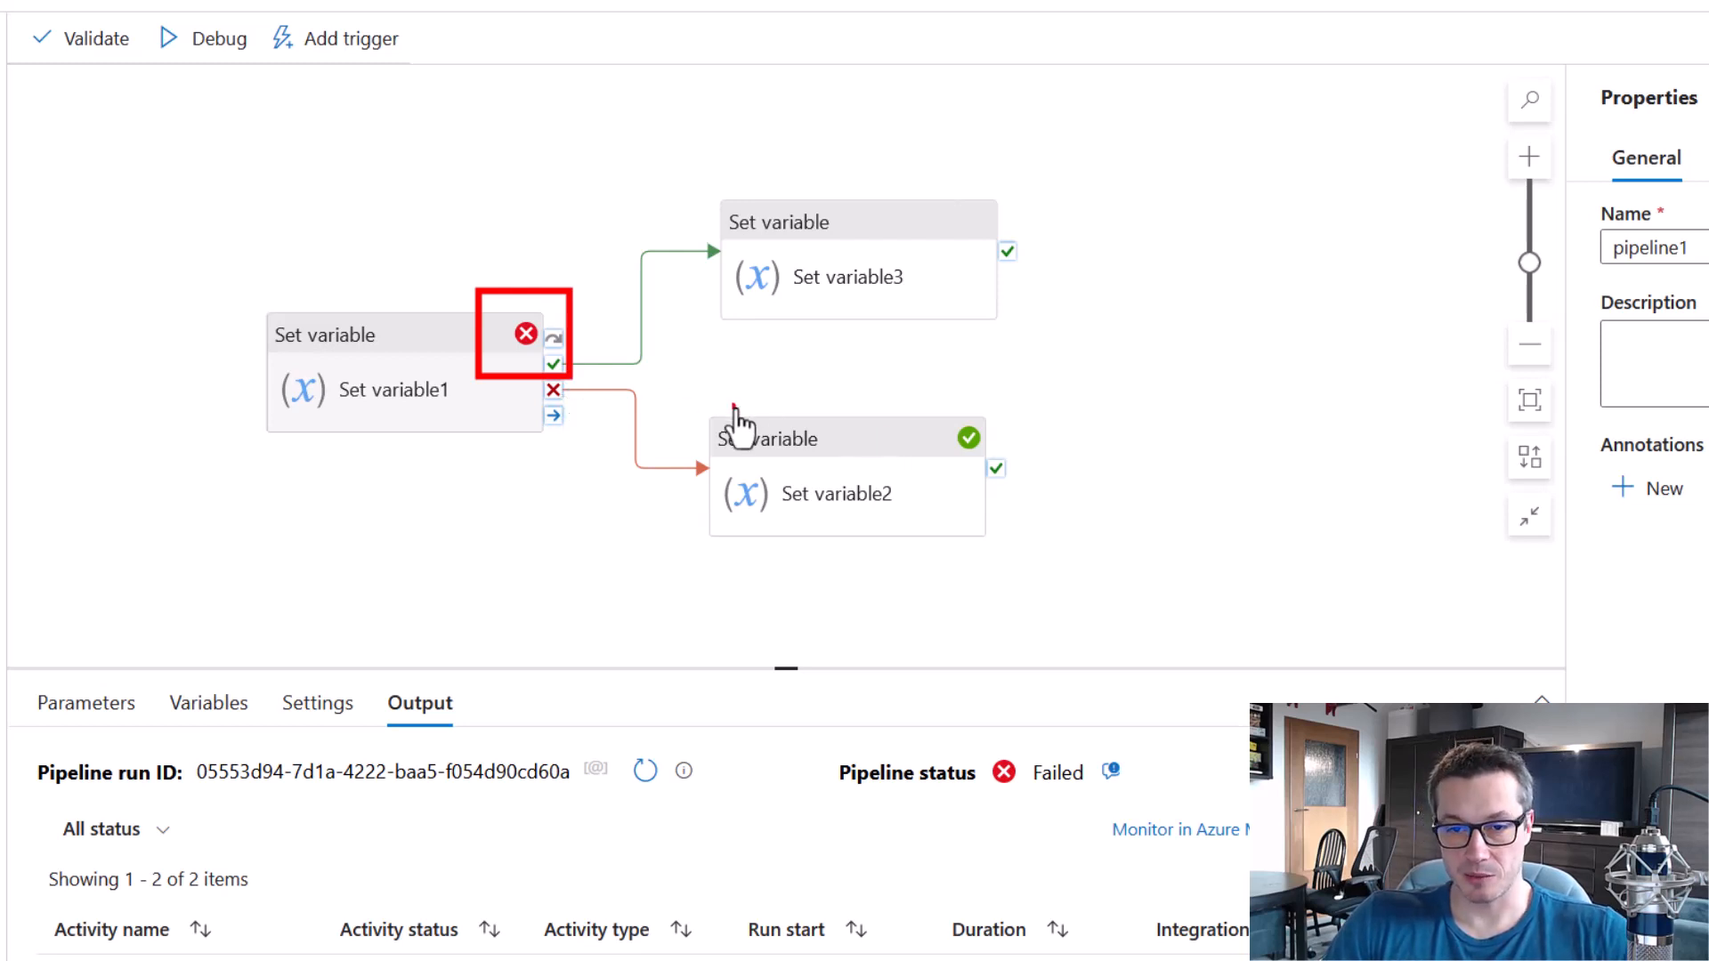
left_click_drag(721, 425, 1038, 583)
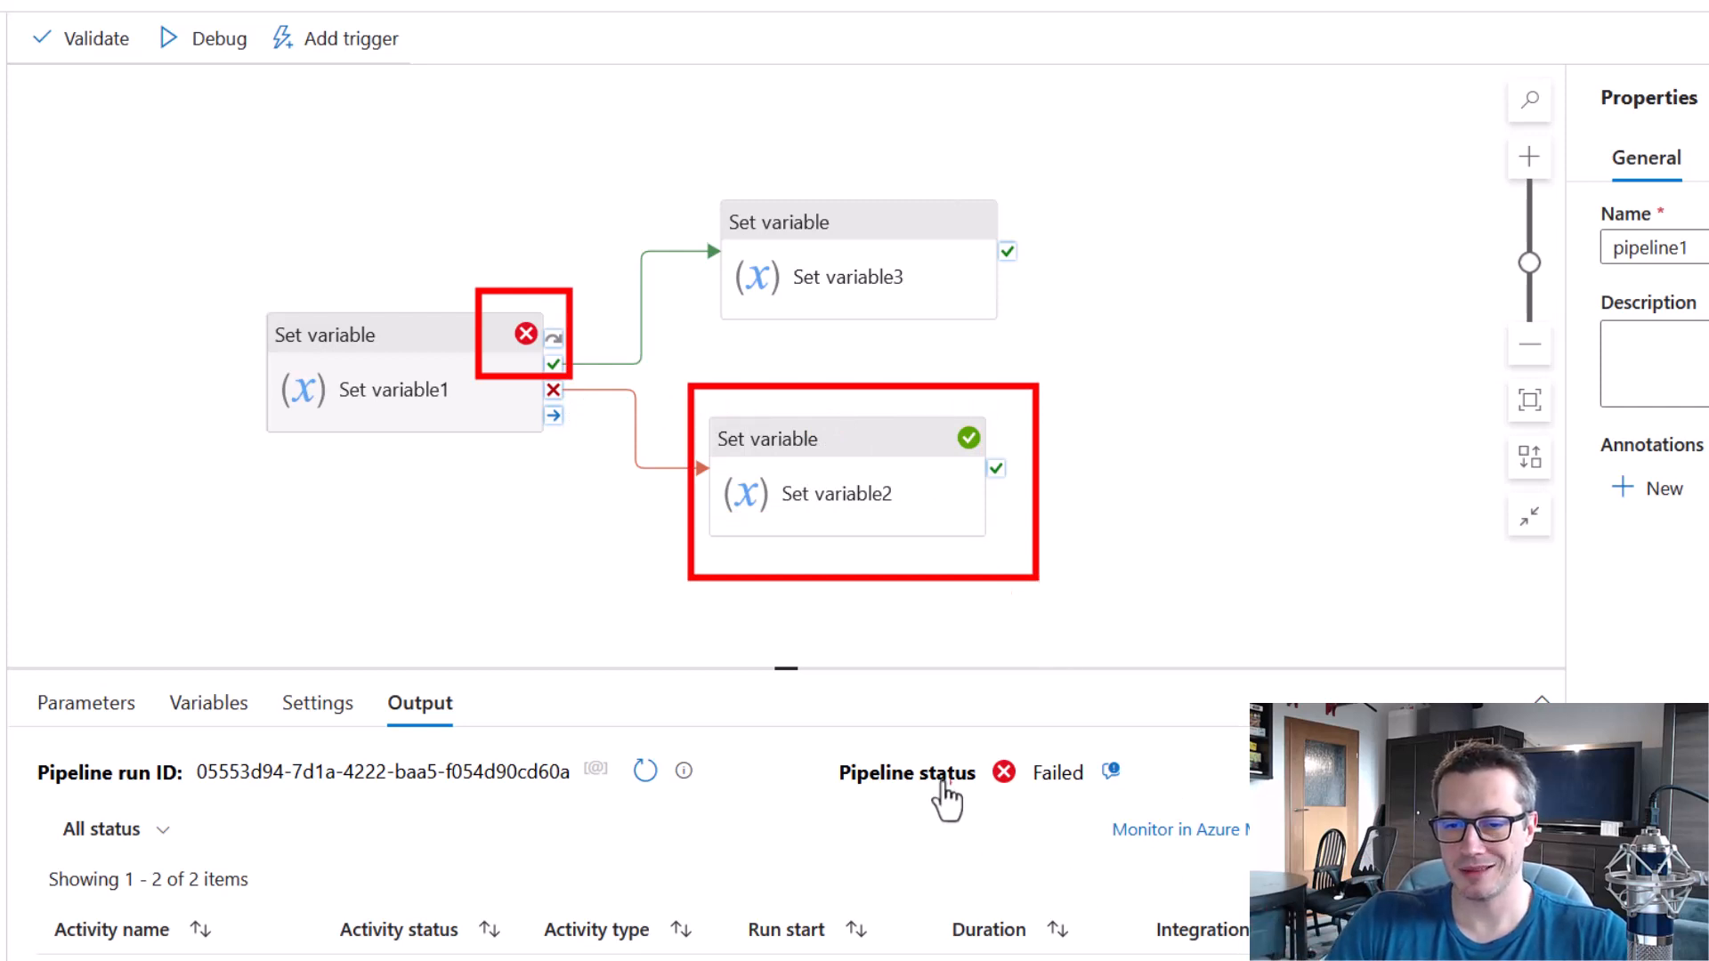
mouse_move(813, 732)
left_mouse_down()
mouse_move(1038, 812)
mouse_move(1156, 810)
left_mouse_up()
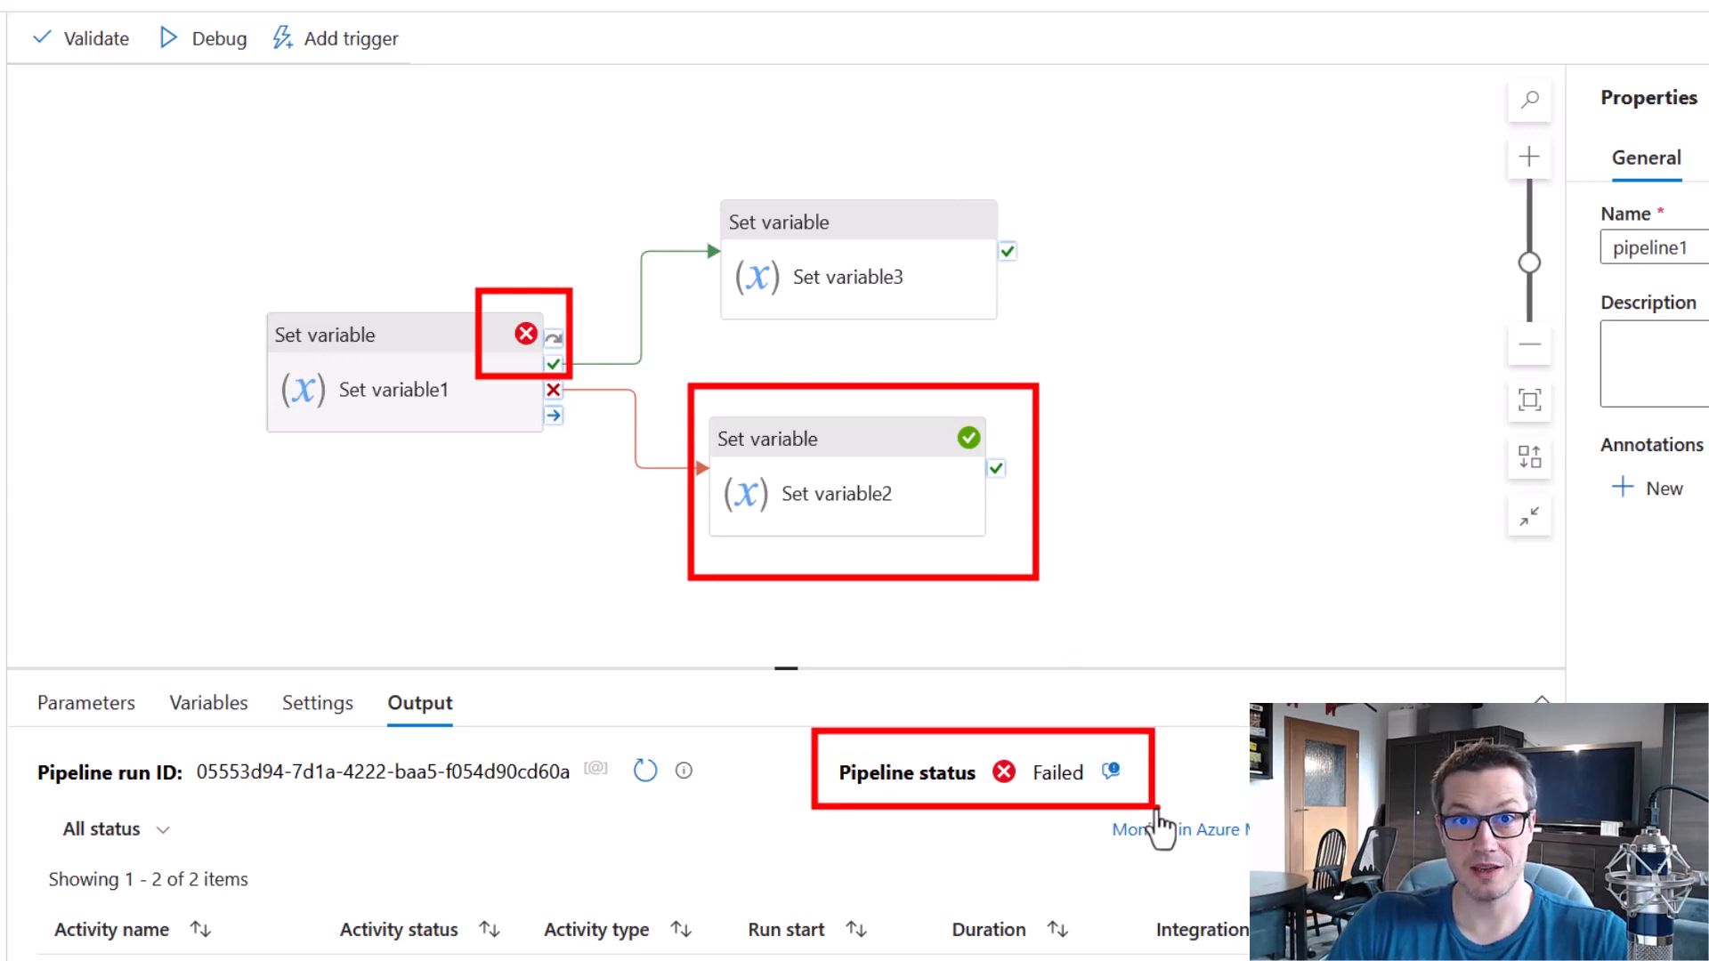
key("e")
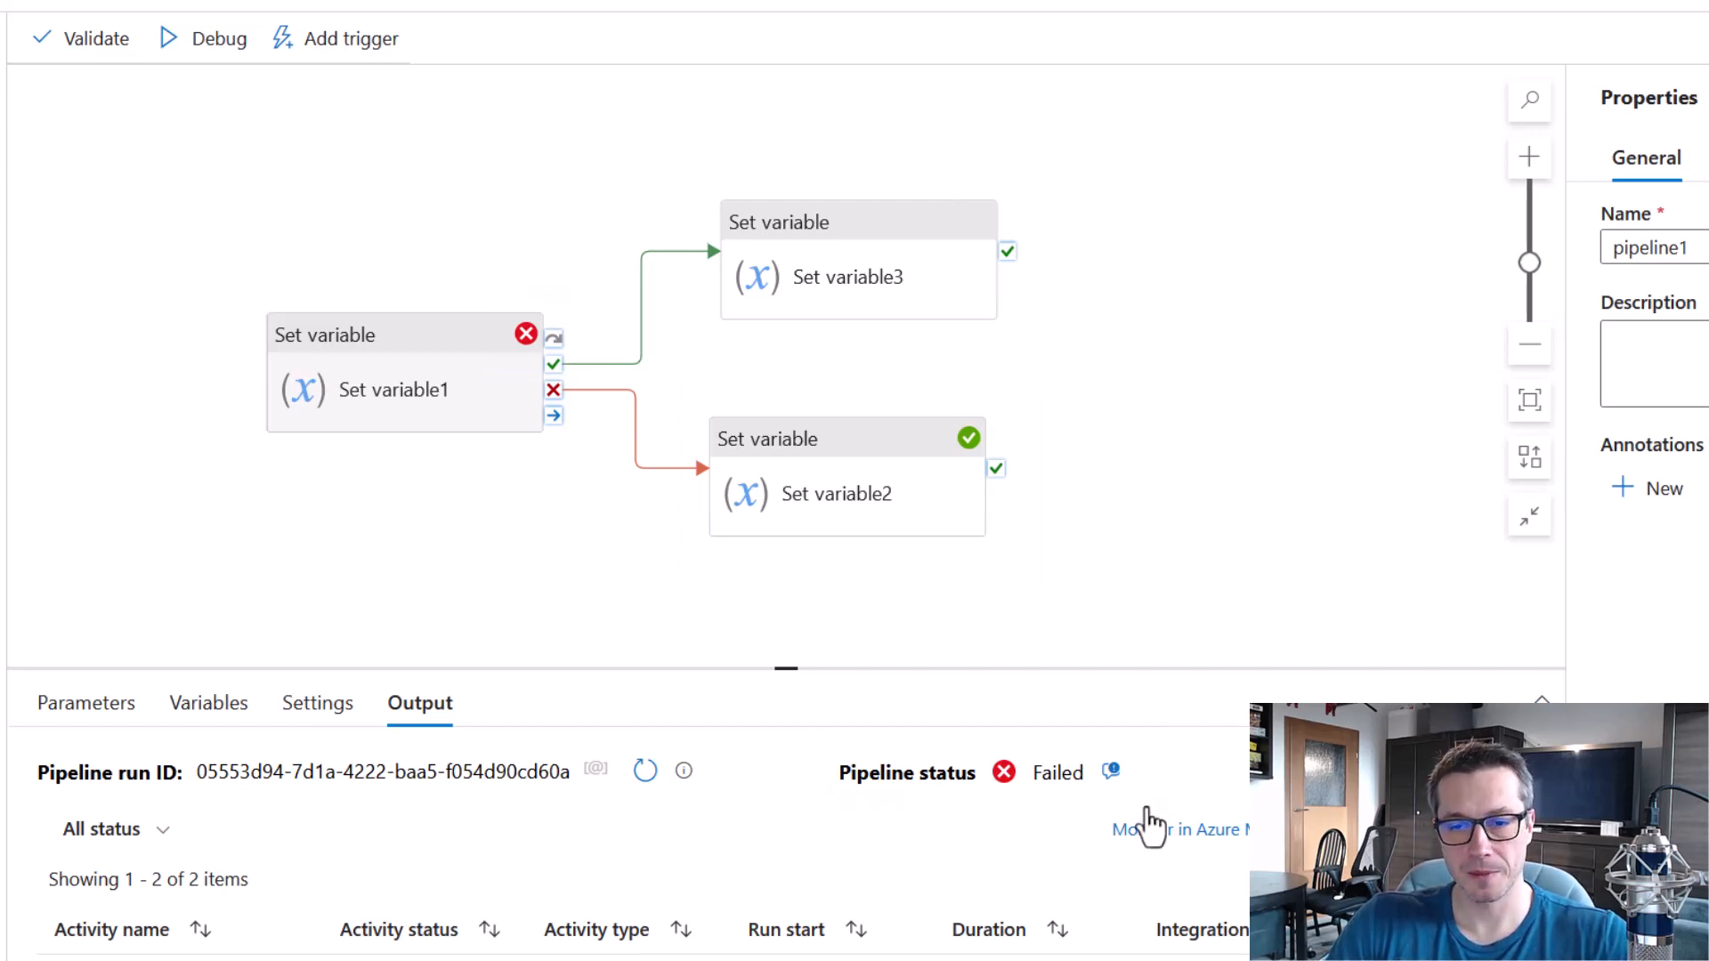
left_click_drag(688, 387, 1039, 570)
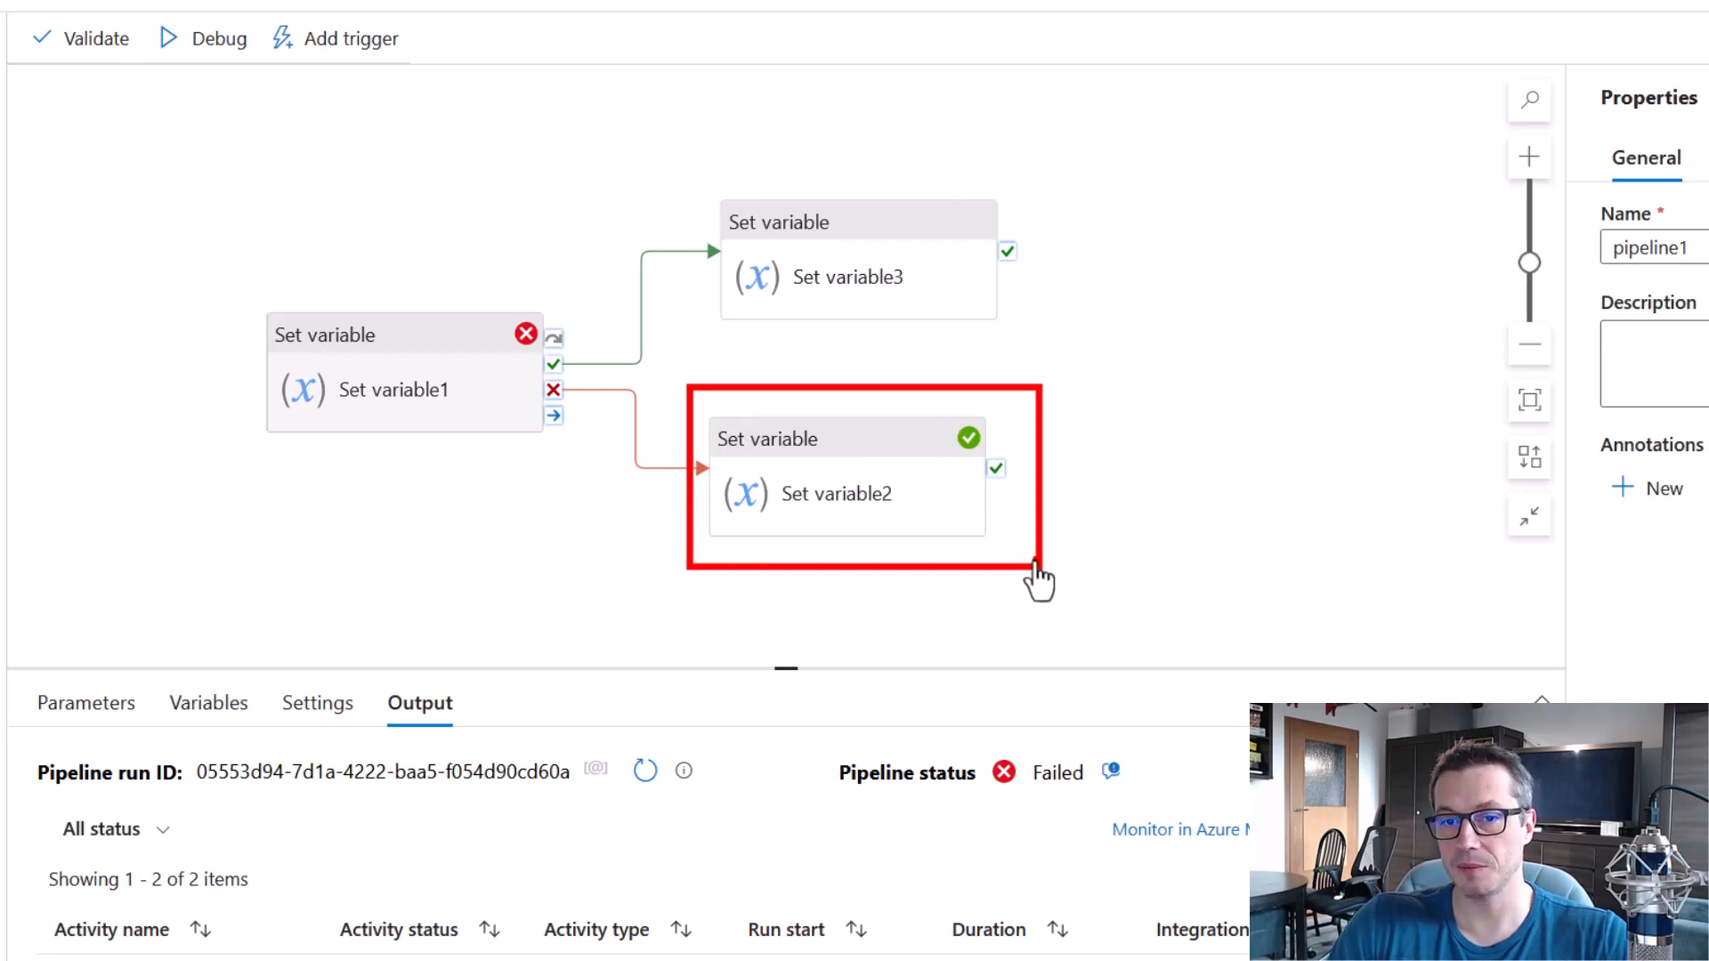
mouse_move(693, 168)
left_mouse_down()
mouse_move(1008, 310)
mouse_move(1037, 349)
left_mouse_up()
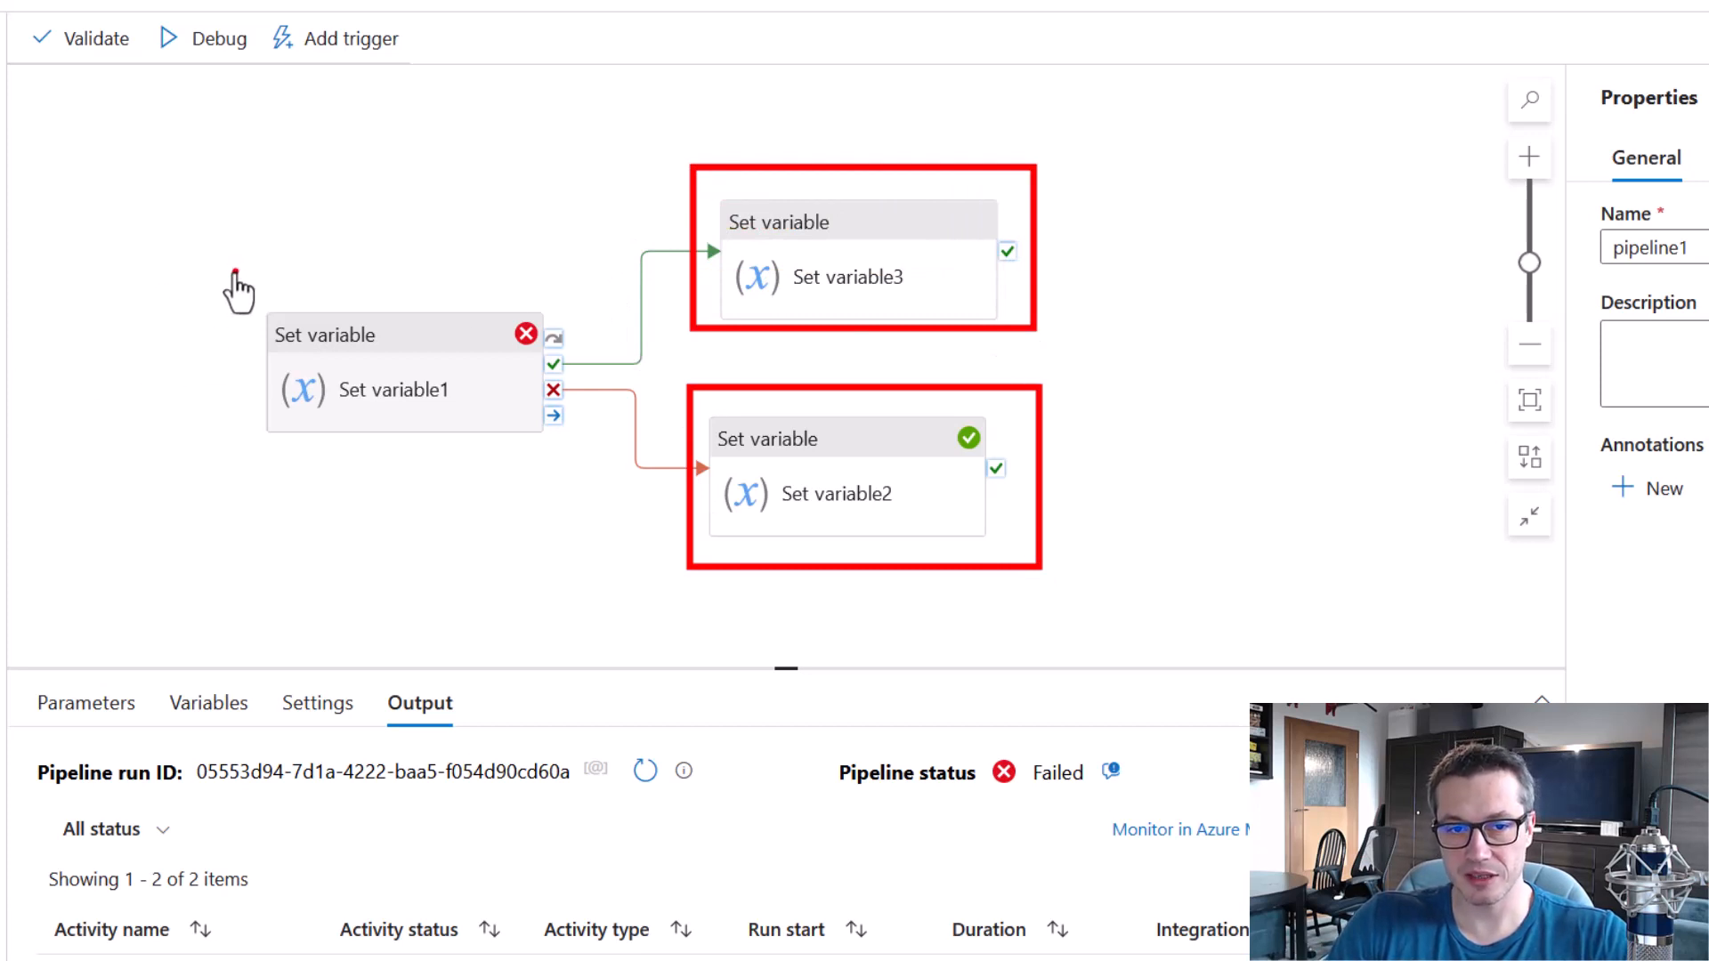
left_click_drag(230, 263, 601, 514)
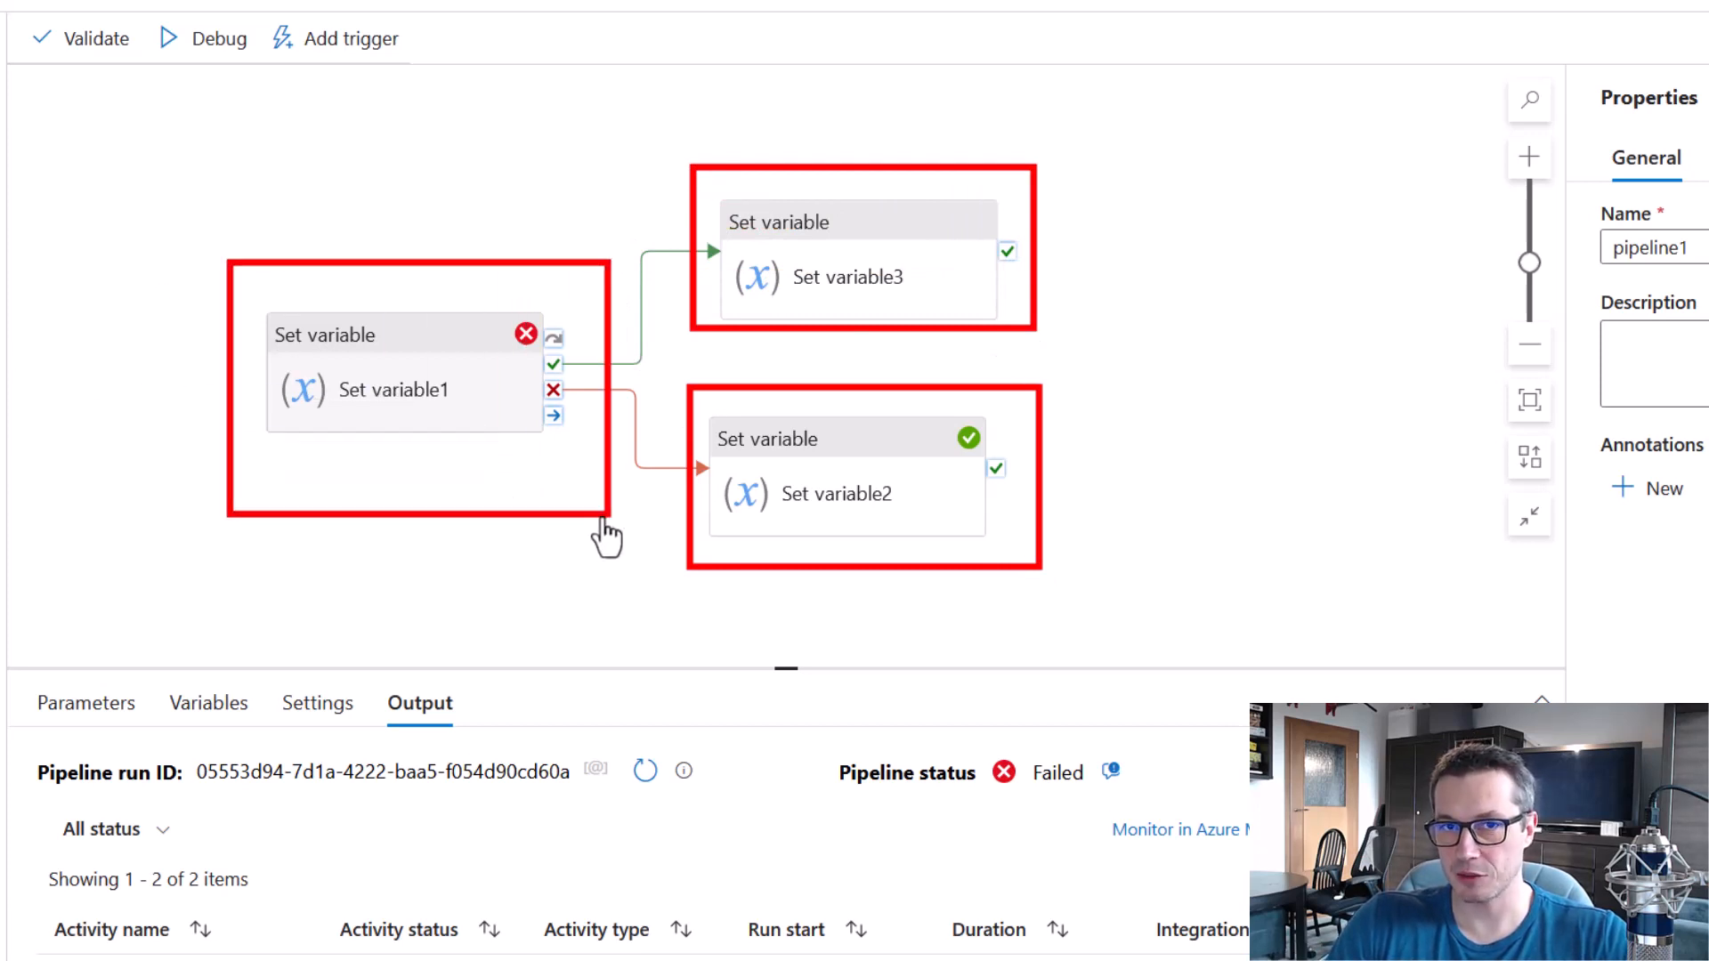
left_click_drag(485, 293, 569, 366)
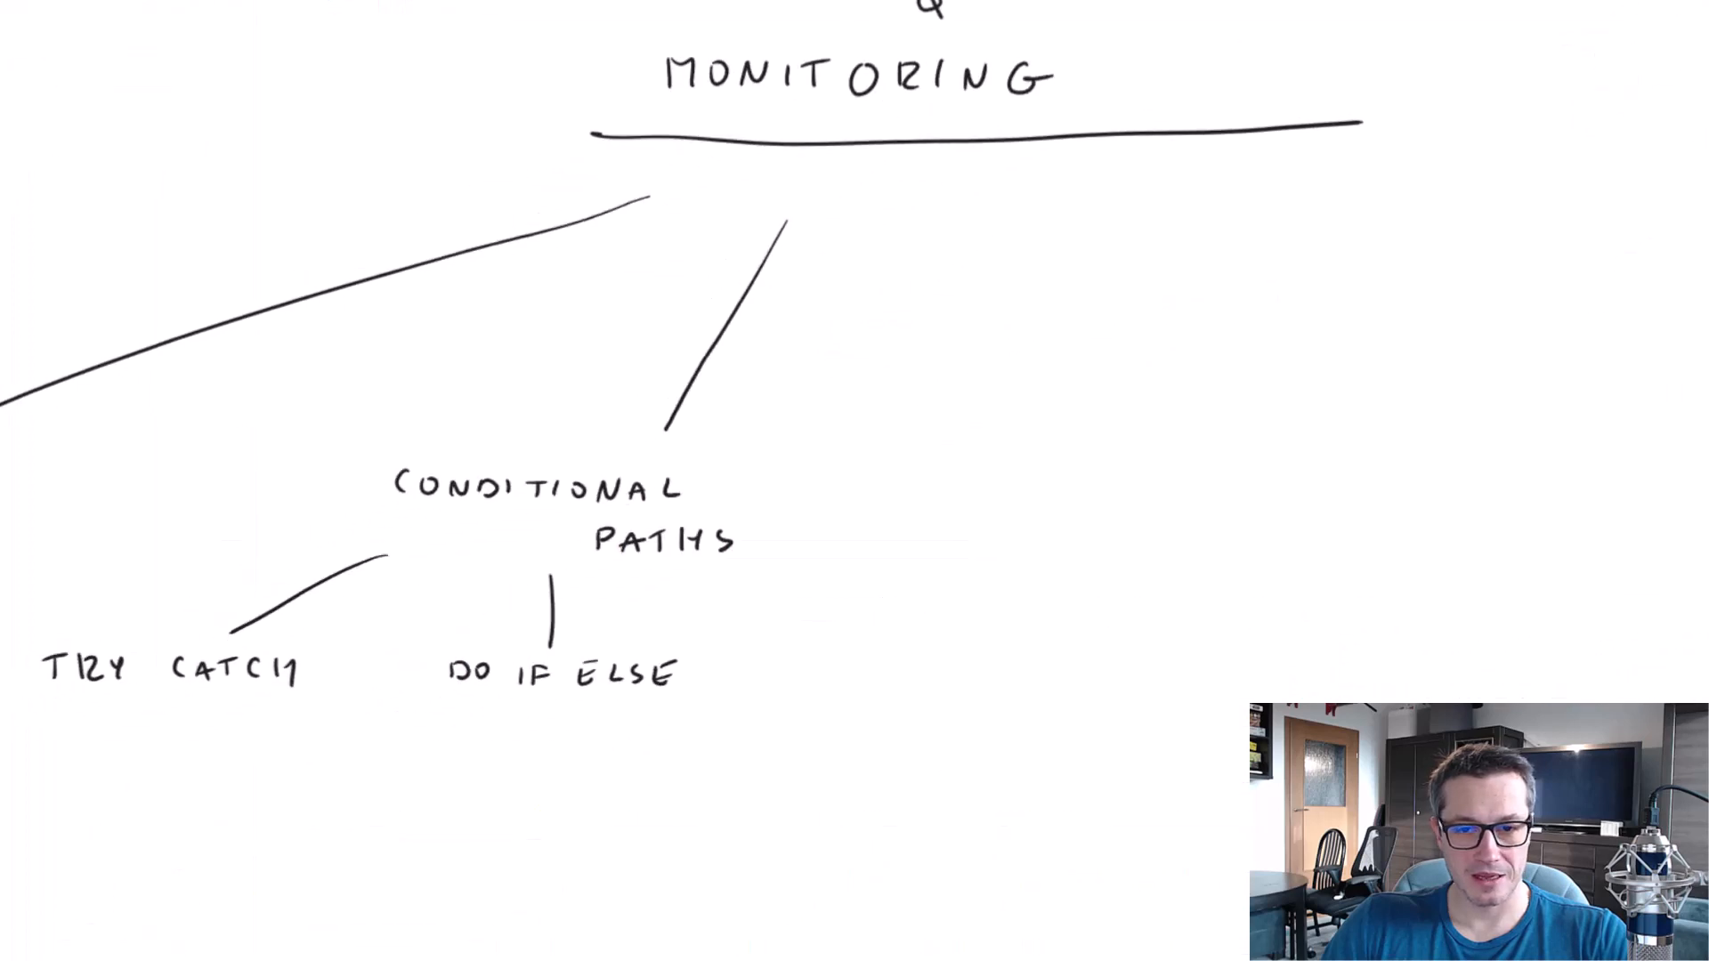
Switch to the whiteboard, draw a third branch from CONDITIONAL PATHS and handwrite DO IF SKIP ELSE under it.
left_click_drag(1296, 627, 1353, 590)
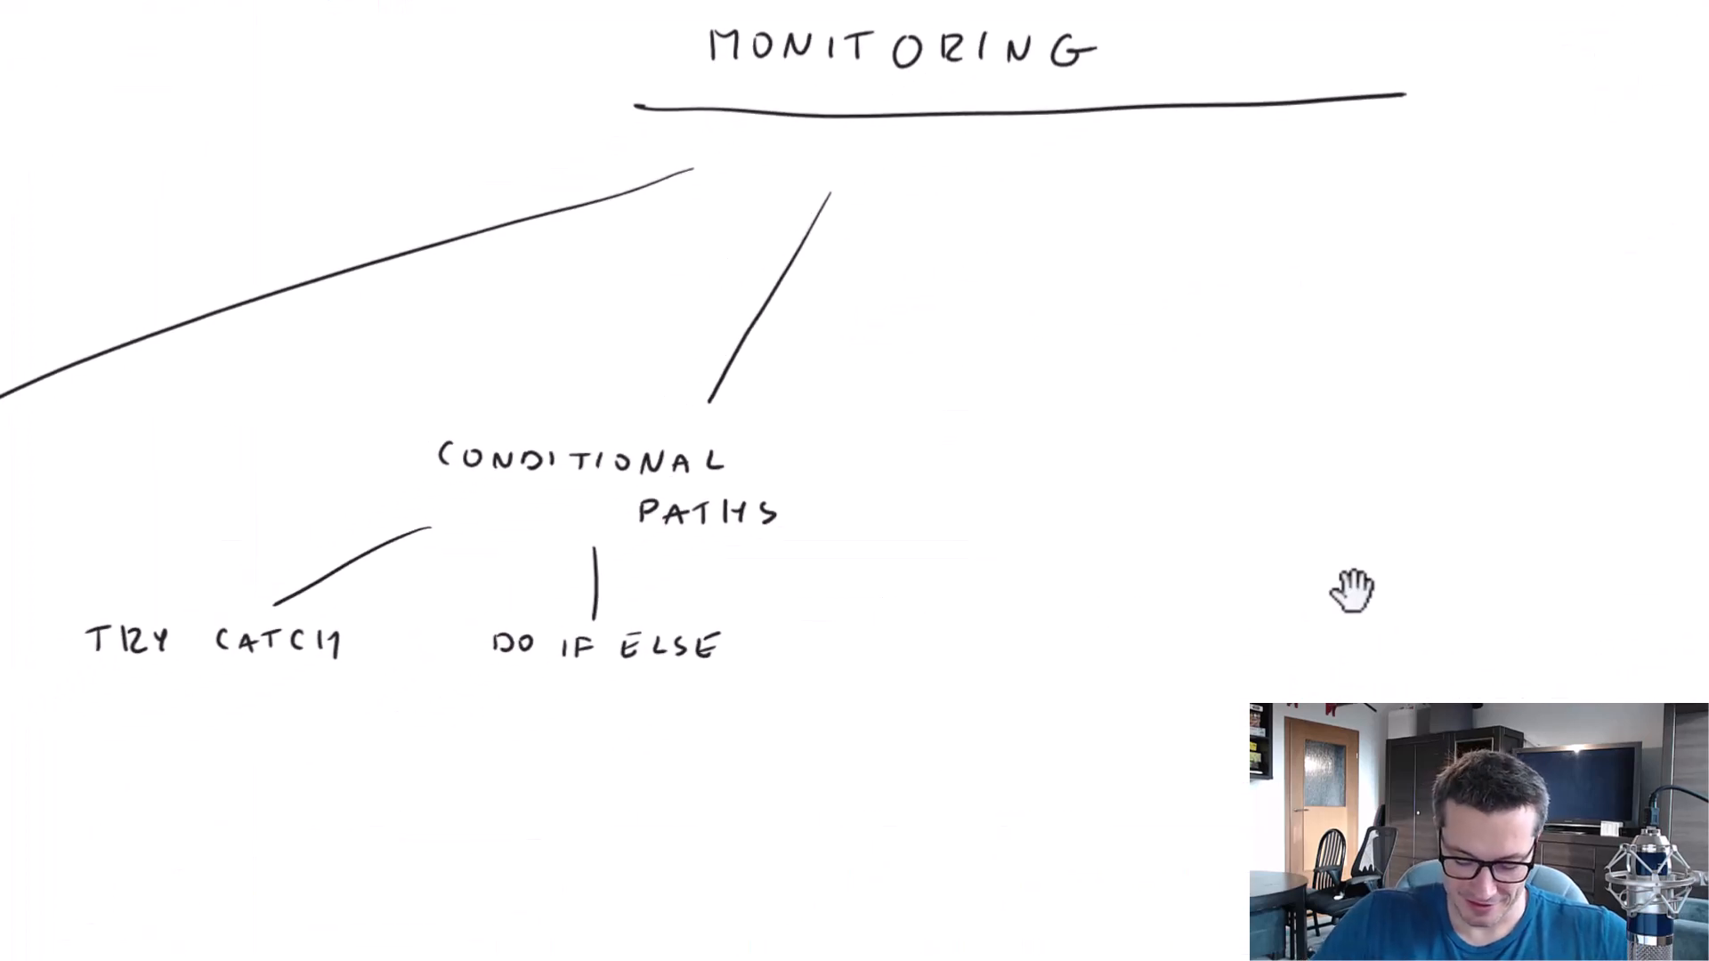
left_click_drag(816, 541, 916, 605)
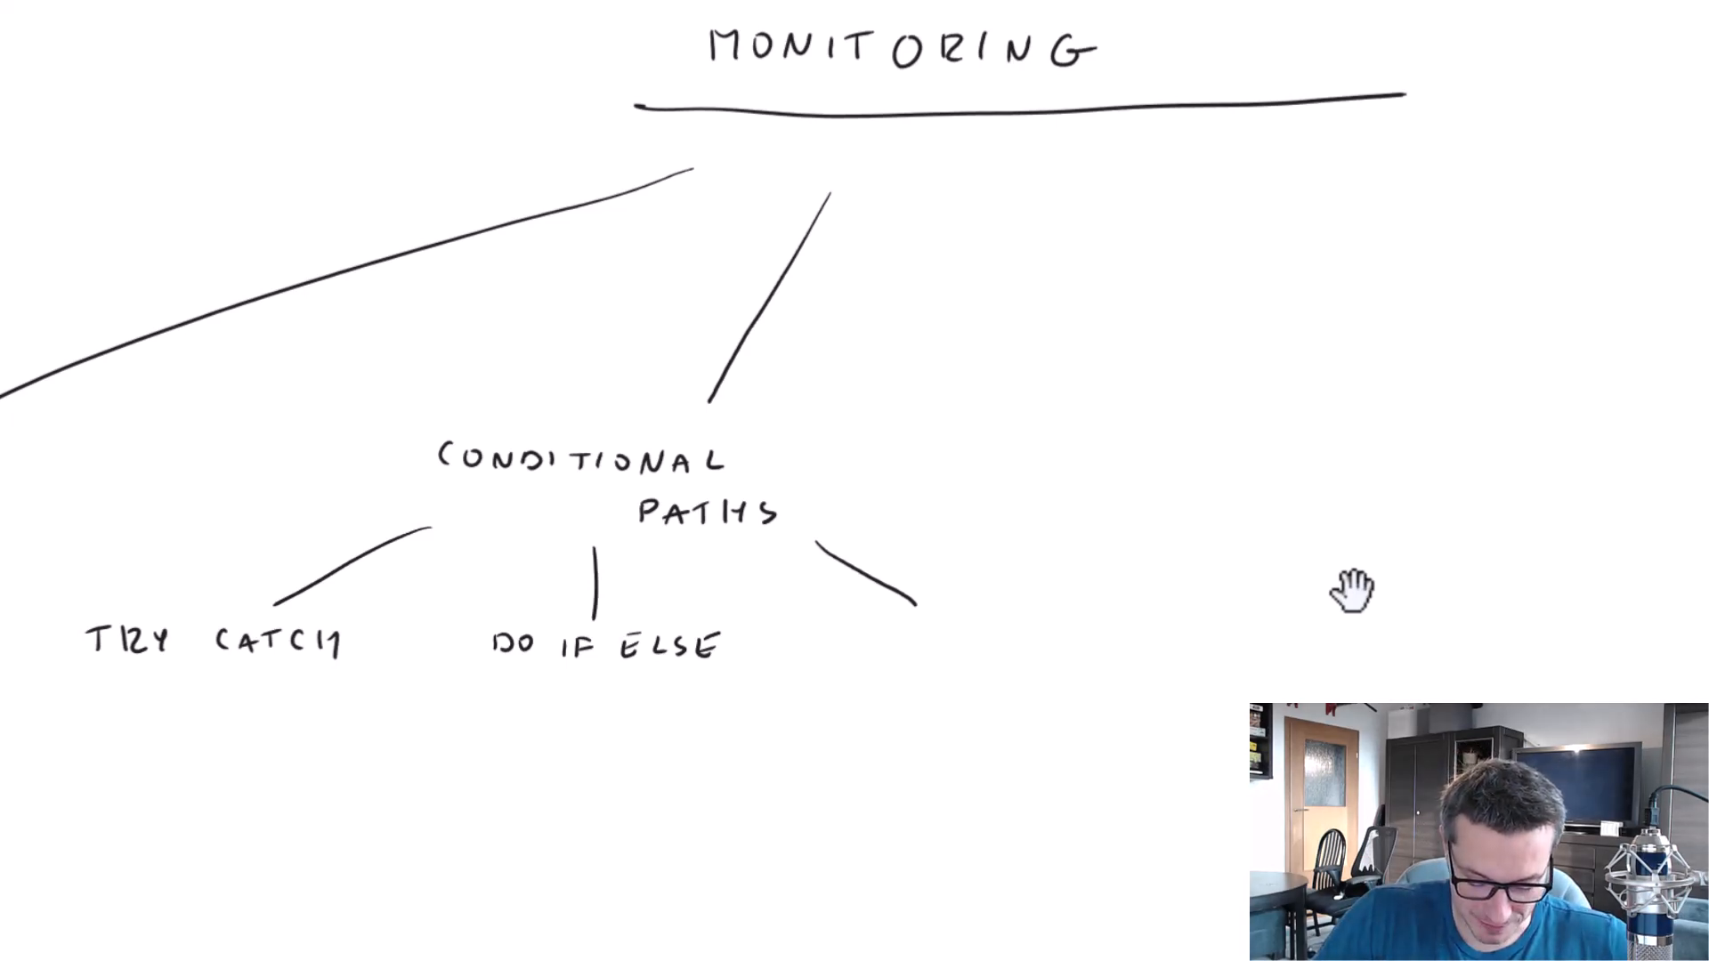
left_click_drag(852, 630, 852, 644)
mouse_move(849, 628)
left_mouse_down()
mouse_move(851, 645)
mouse_move(876, 633)
left_mouse_up()
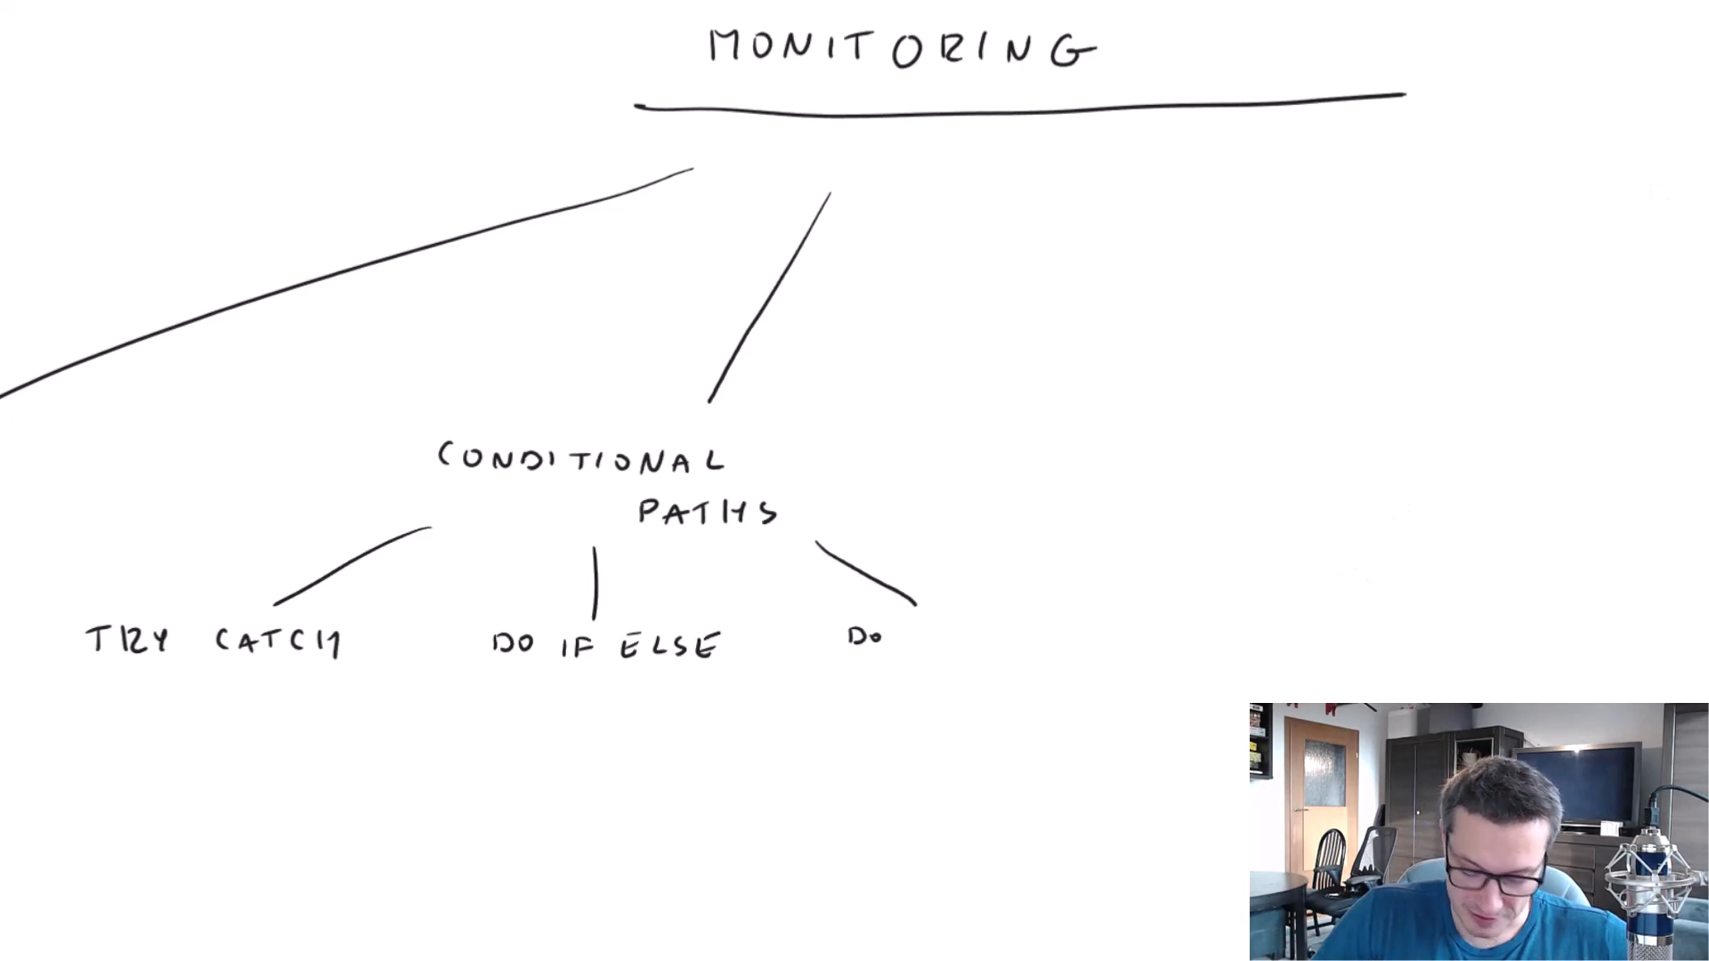
left_click_drag(909, 627, 909, 644)
left_click_drag(922, 645, 940, 625)
left_click_drag(923, 635, 966, 642)
left_click_drag(984, 626, 995, 641)
left_click_drag(1003, 632, 1003, 641)
left_click_drag(1014, 632, 1012, 647)
left_click_drag(1012, 632, 1064, 644)
left_click_drag(1073, 628, 1094, 644)
left_click_drag(1114, 628, 1128, 644)
left_click_drag(1116, 636, 1126, 635)
left_click_drag(1115, 626, 1131, 625)
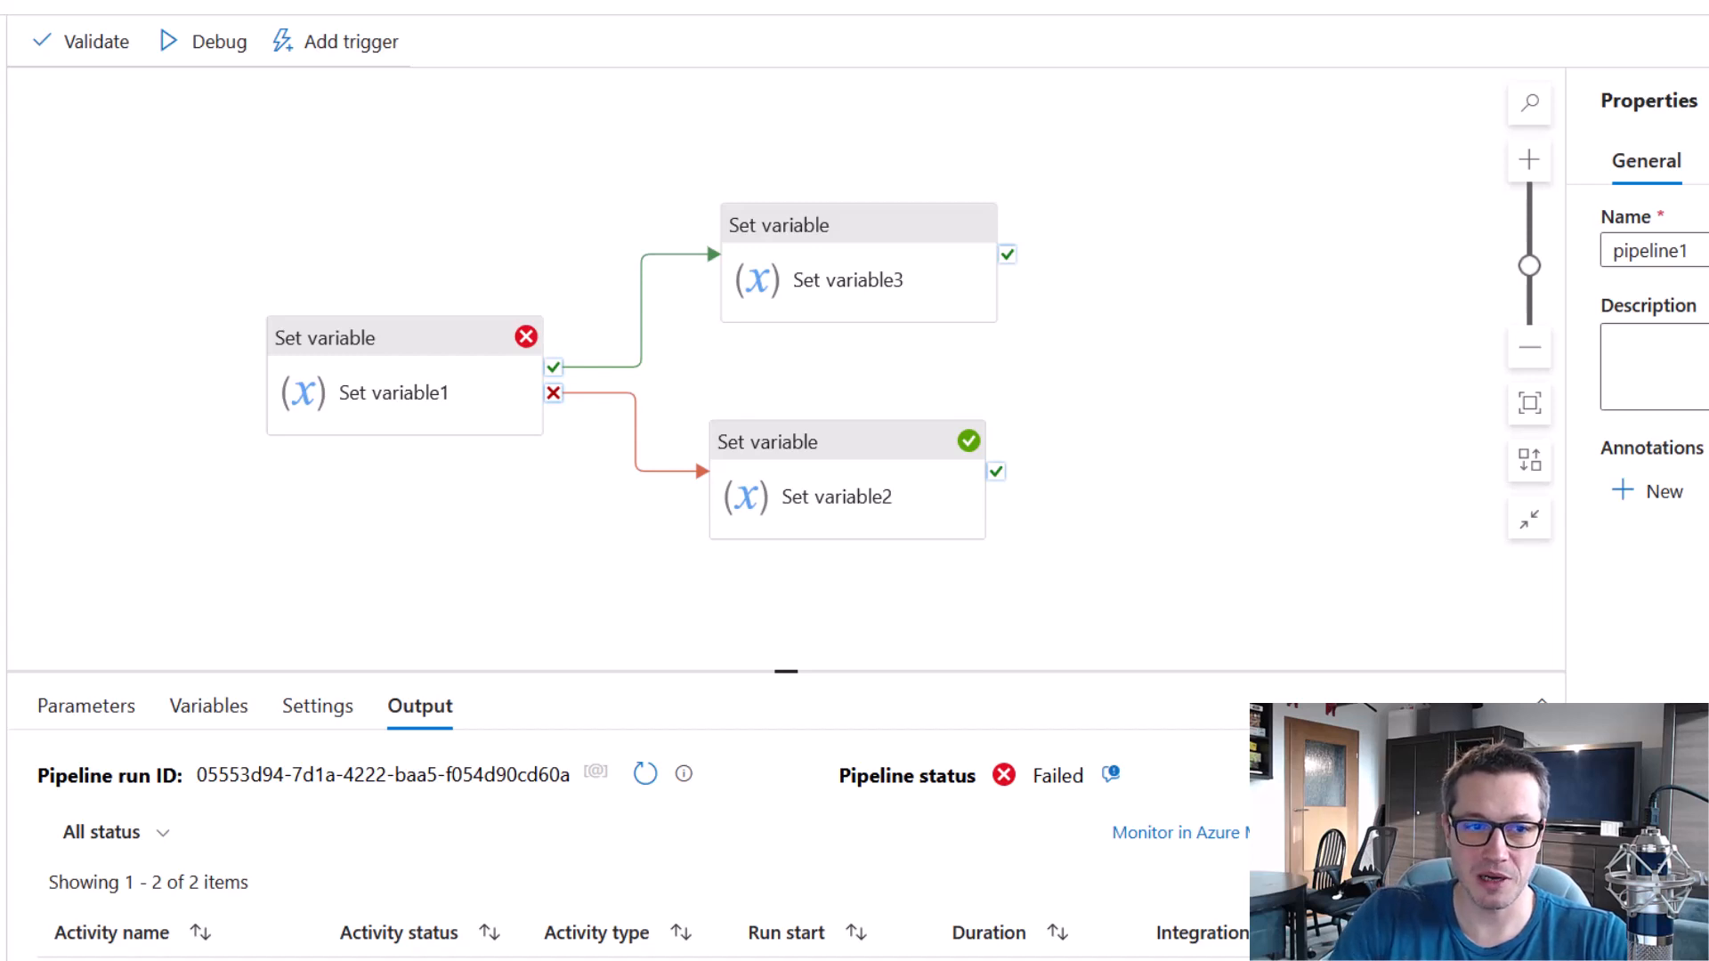
Back in the pipeline, place a Wait activity to the right of Set variable3 and link Set variable3's skip output to it.
left_click_drag(934, 204, 1273, 223)
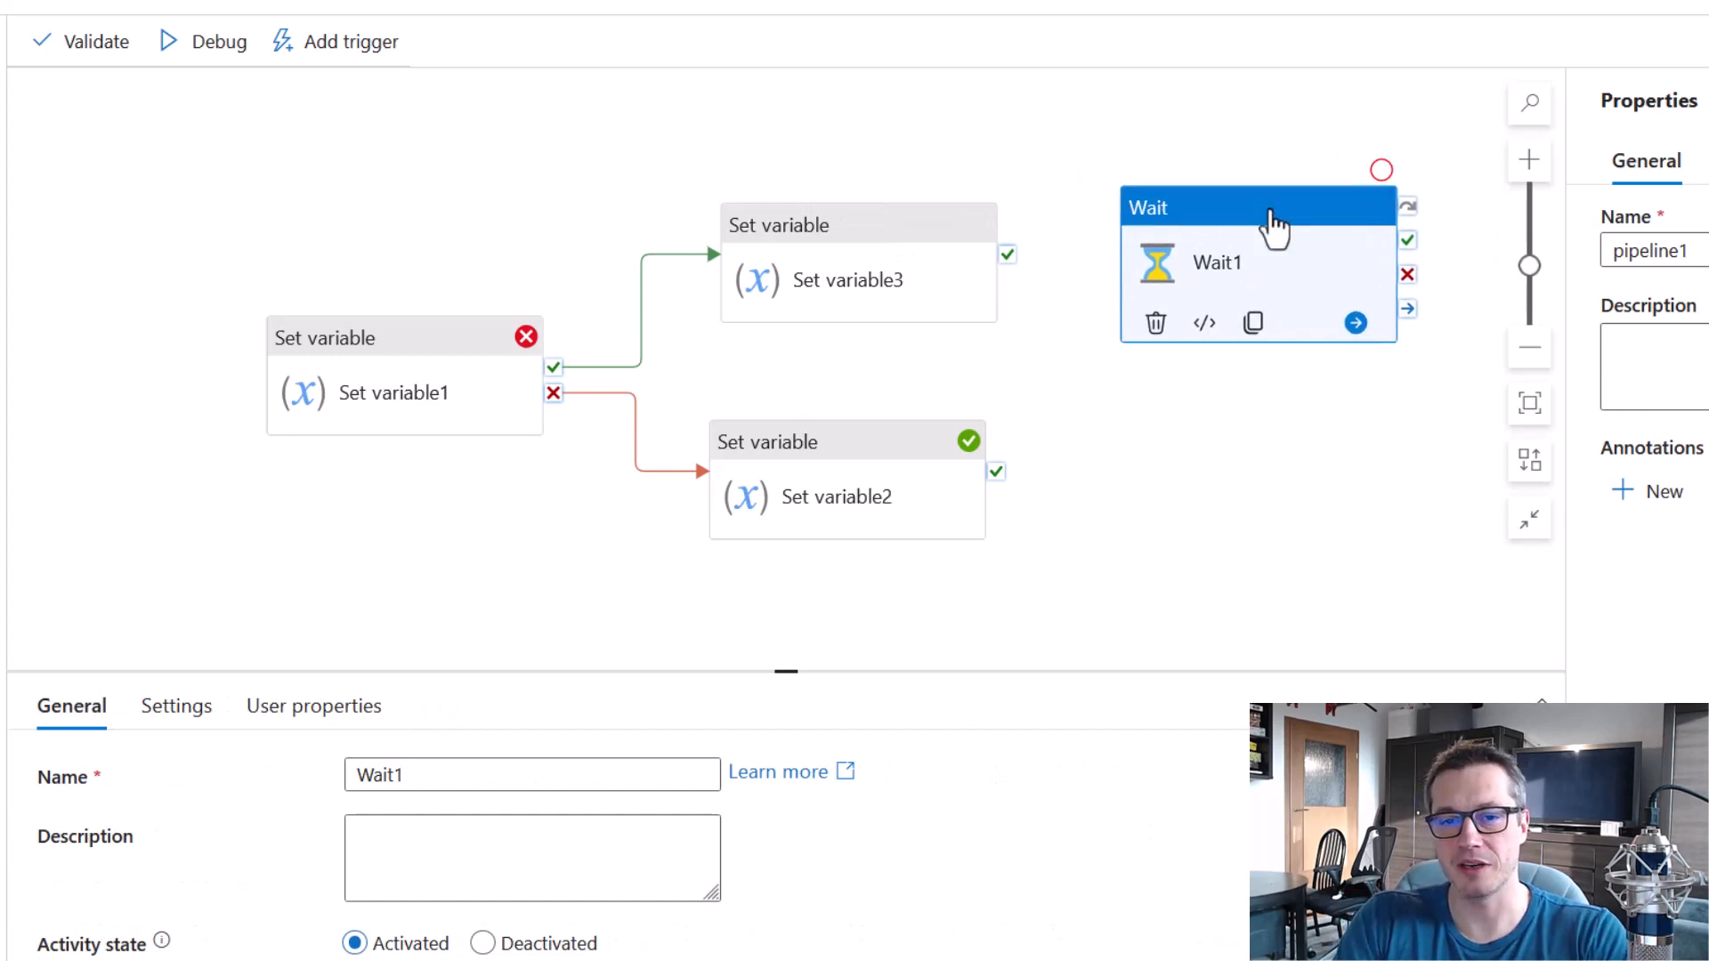
left_click(990, 234)
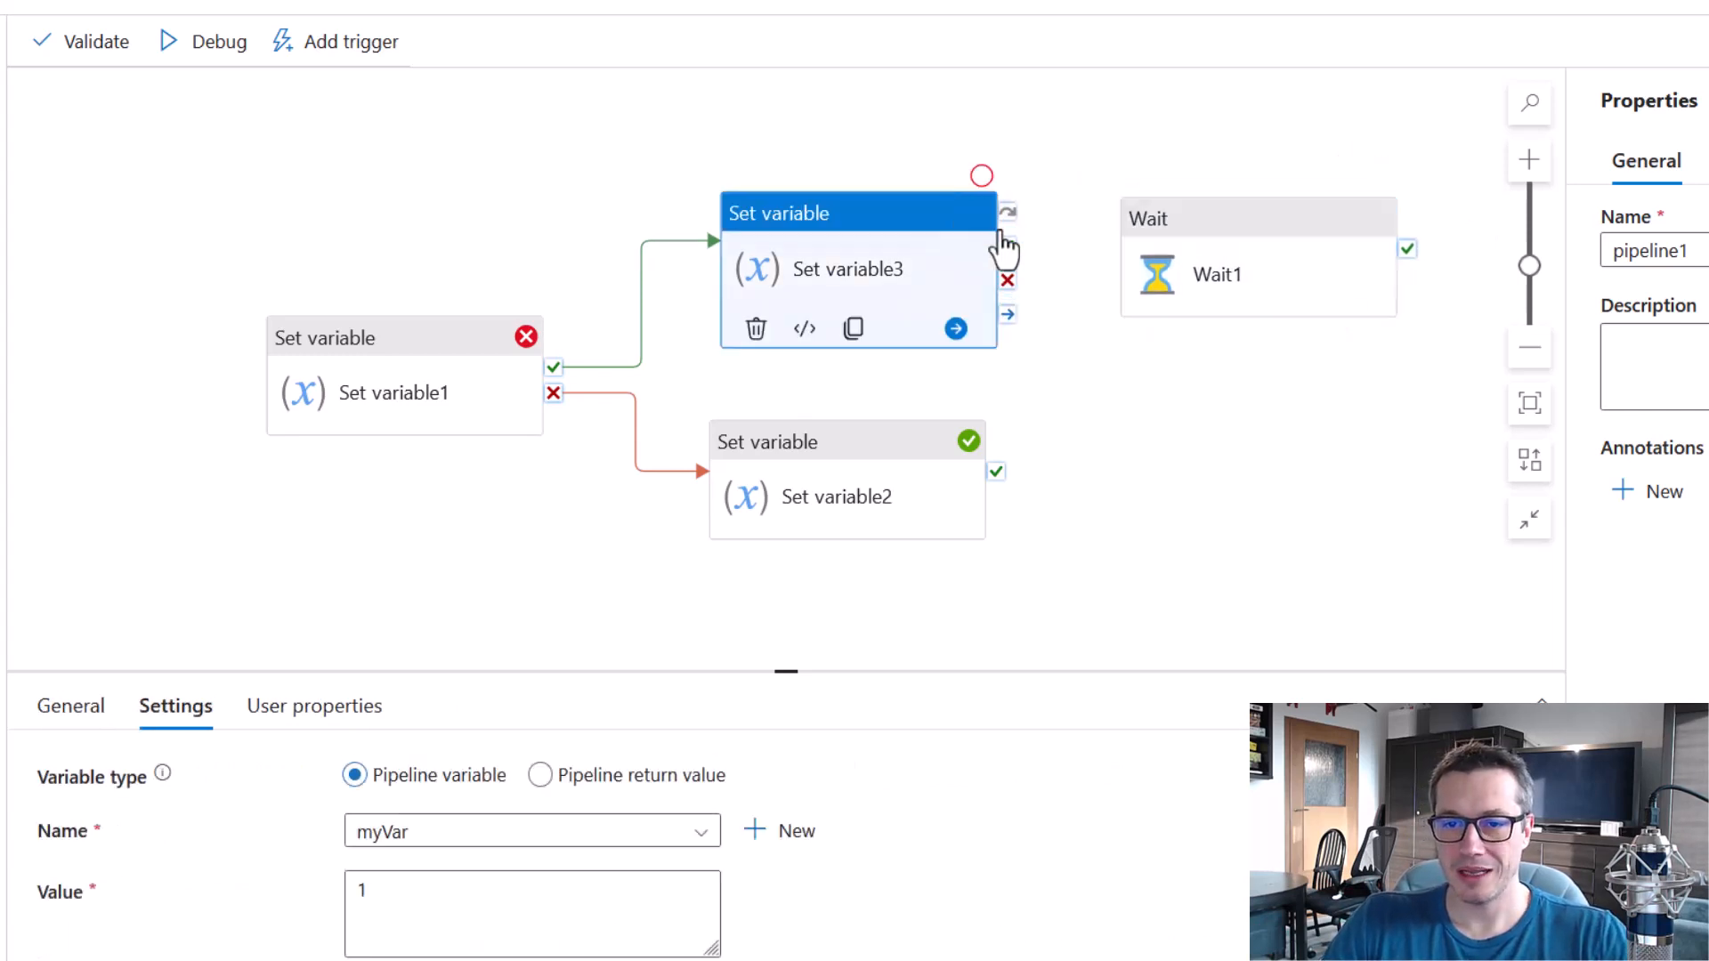
left_click_drag(1008, 214, 1192, 281)
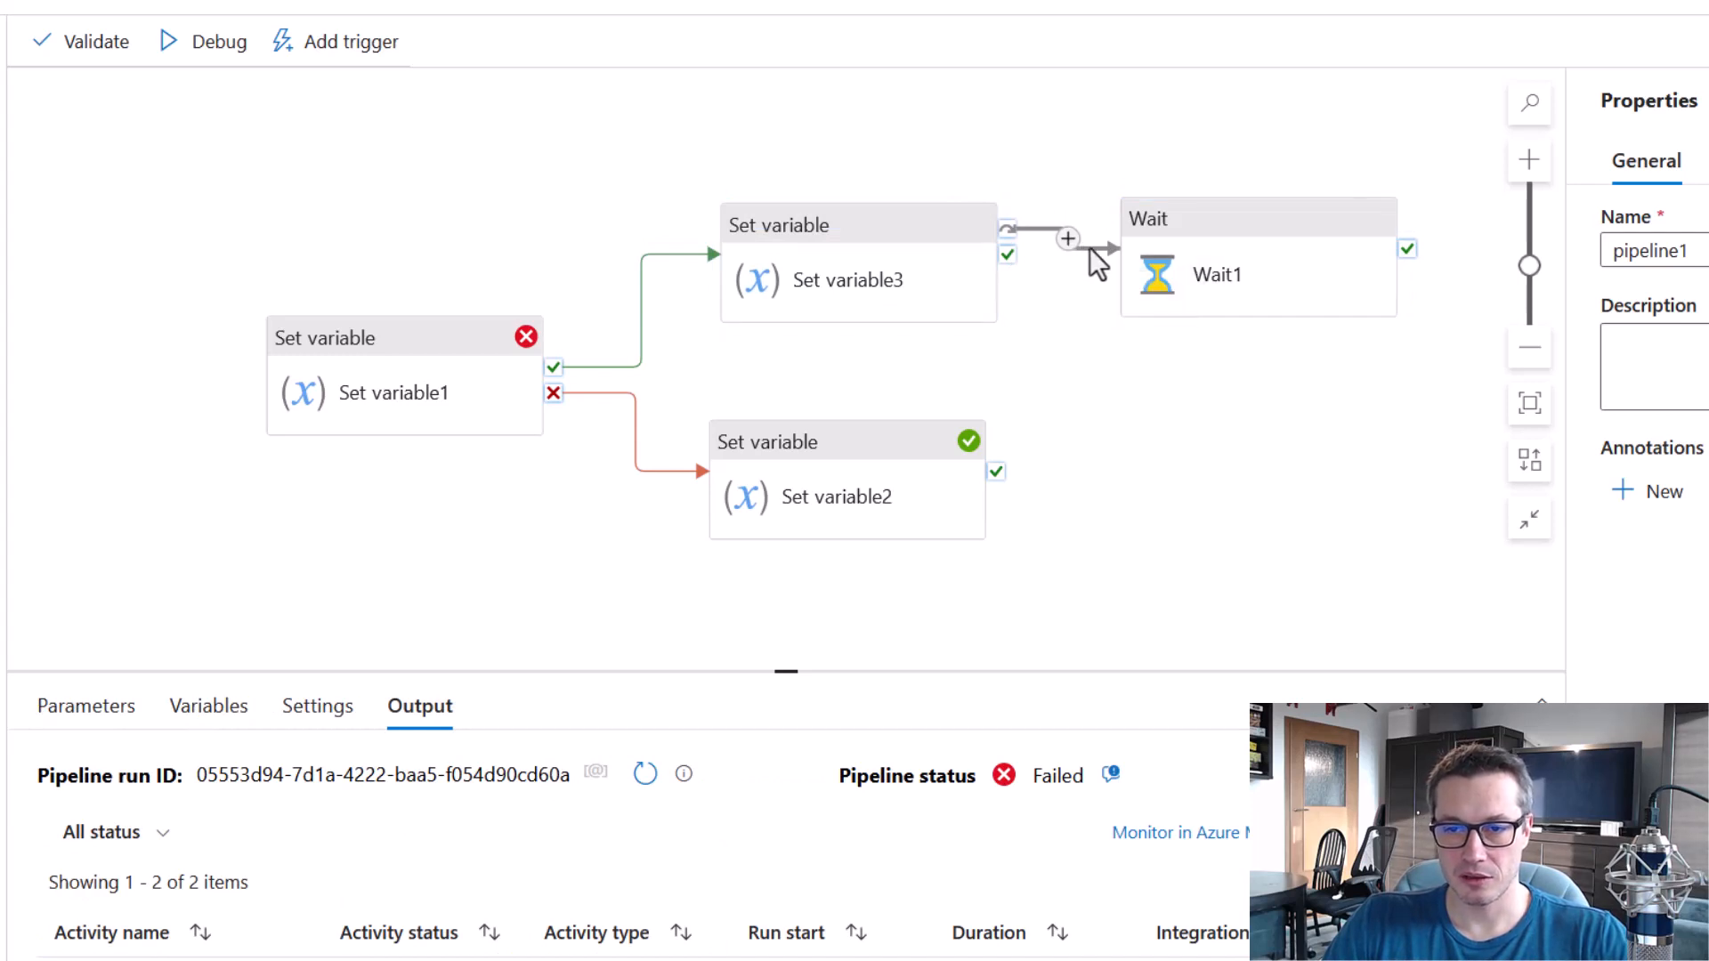
key("Delete")
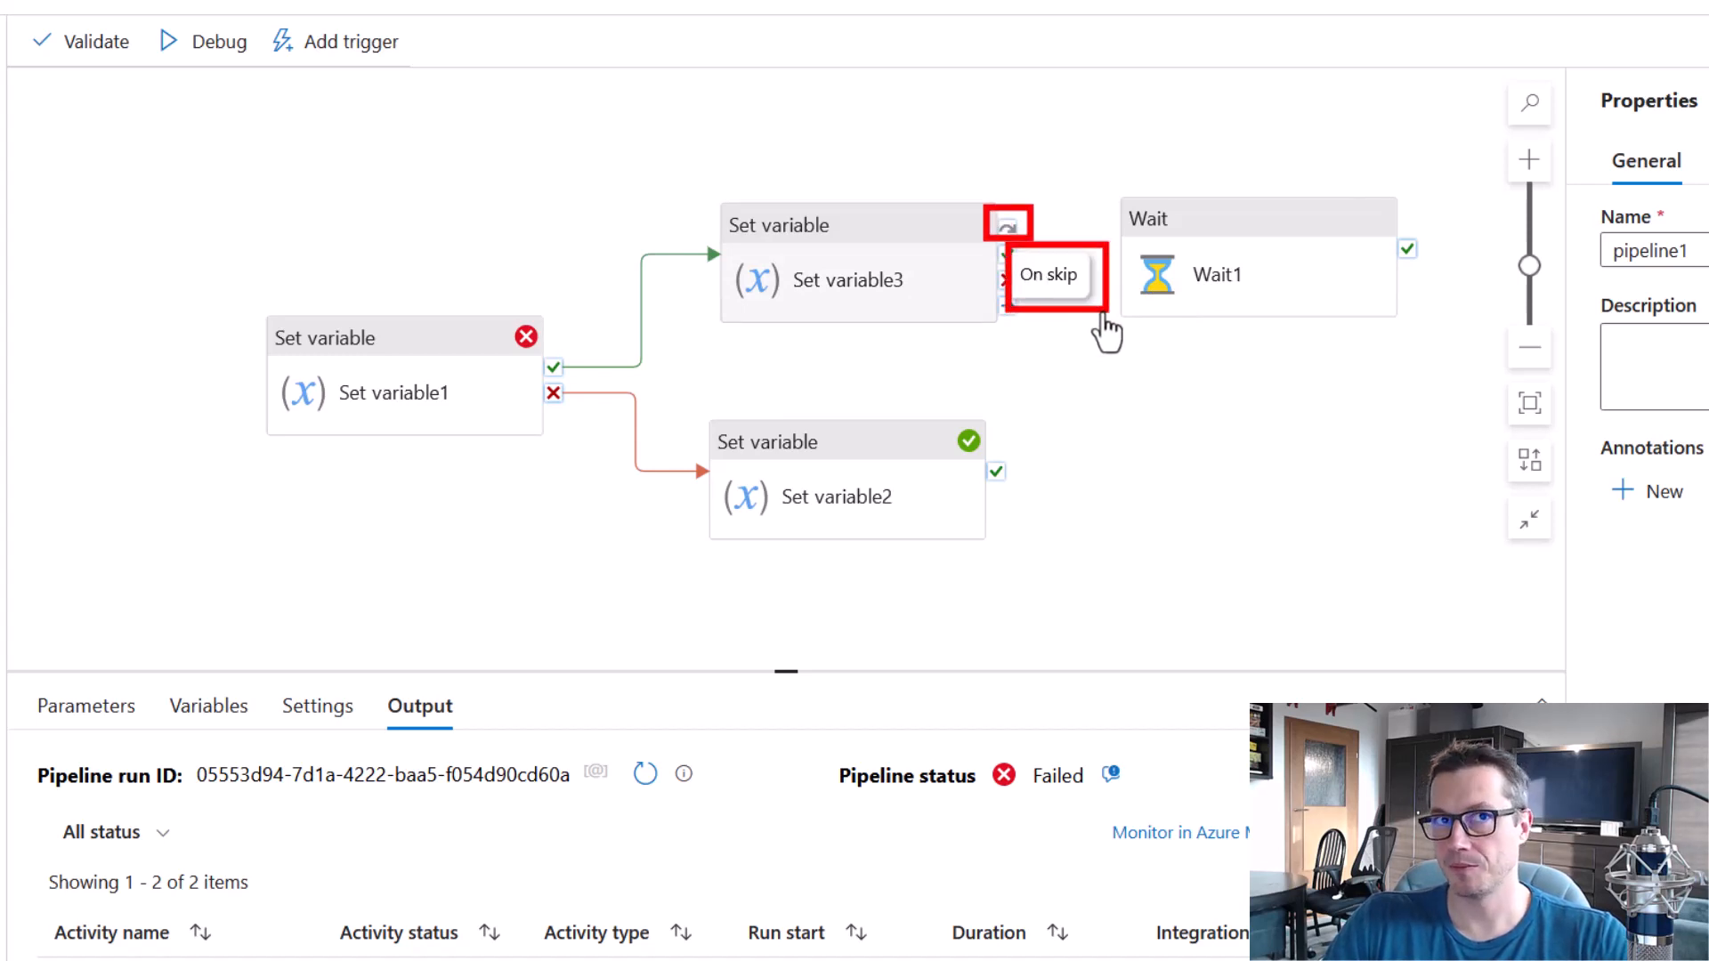
left_click_drag(1004, 230, 1149, 271)
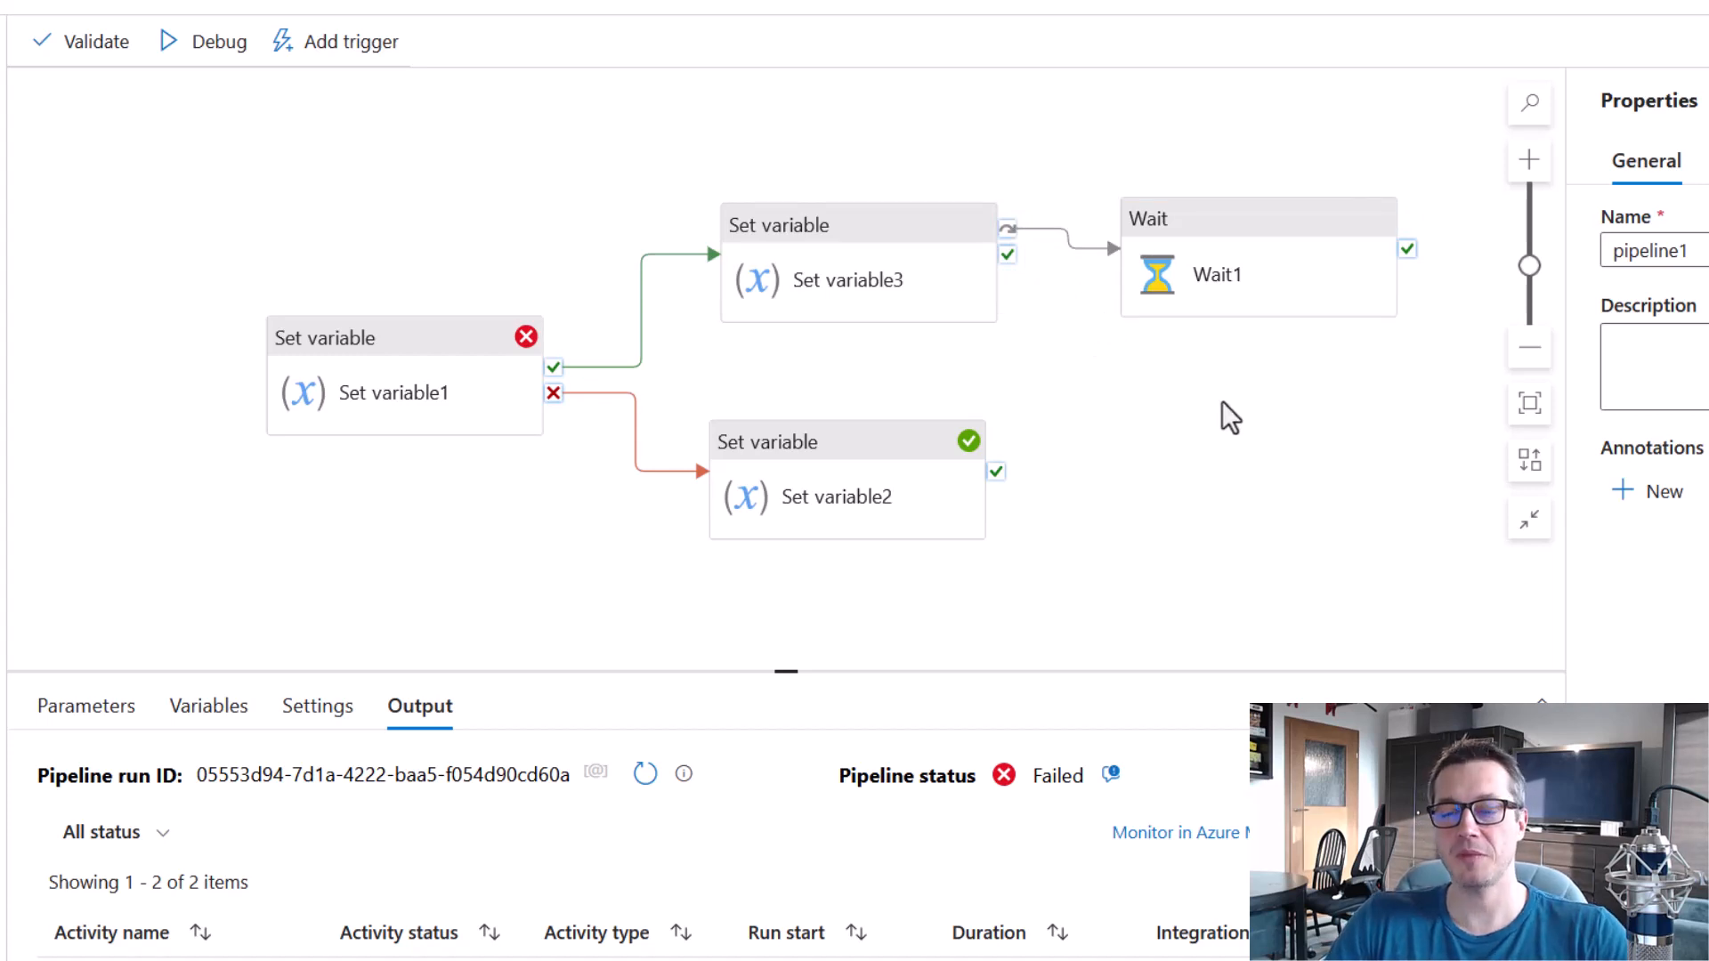
Debug the pipeline with the skip path, and review the statuses of Set variable1, Set variable2, Wait1 and the whole pipeline.
left_click(213, 50)
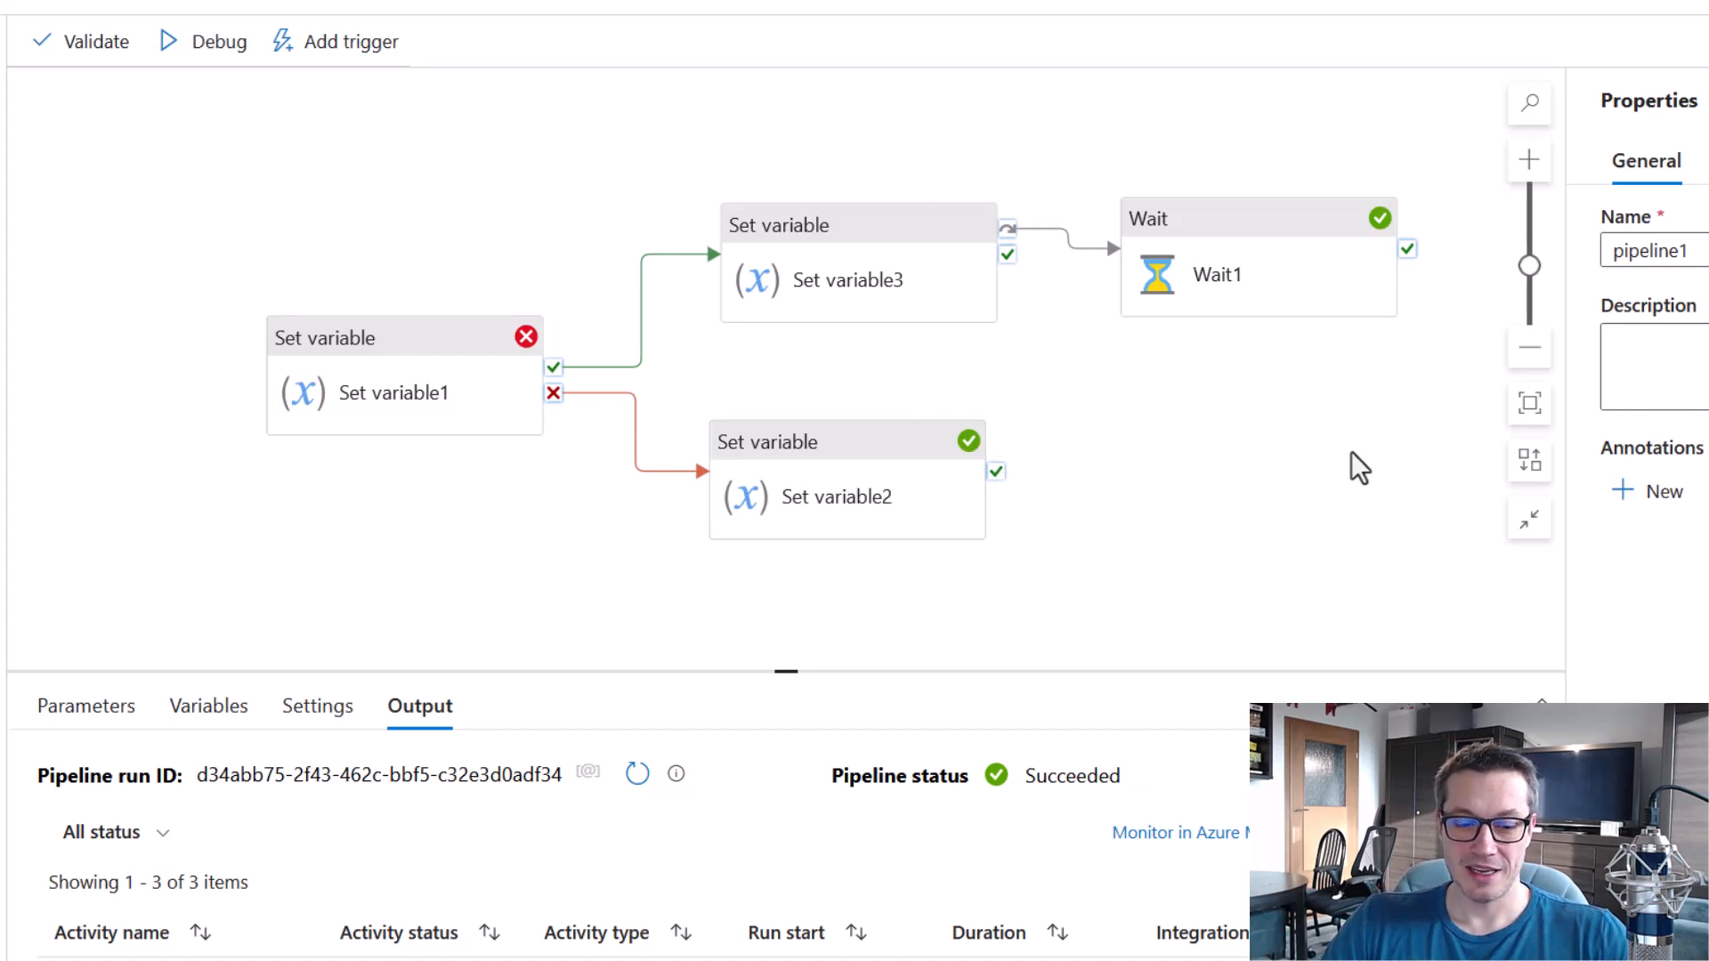
left_click_drag(229, 272, 584, 488)
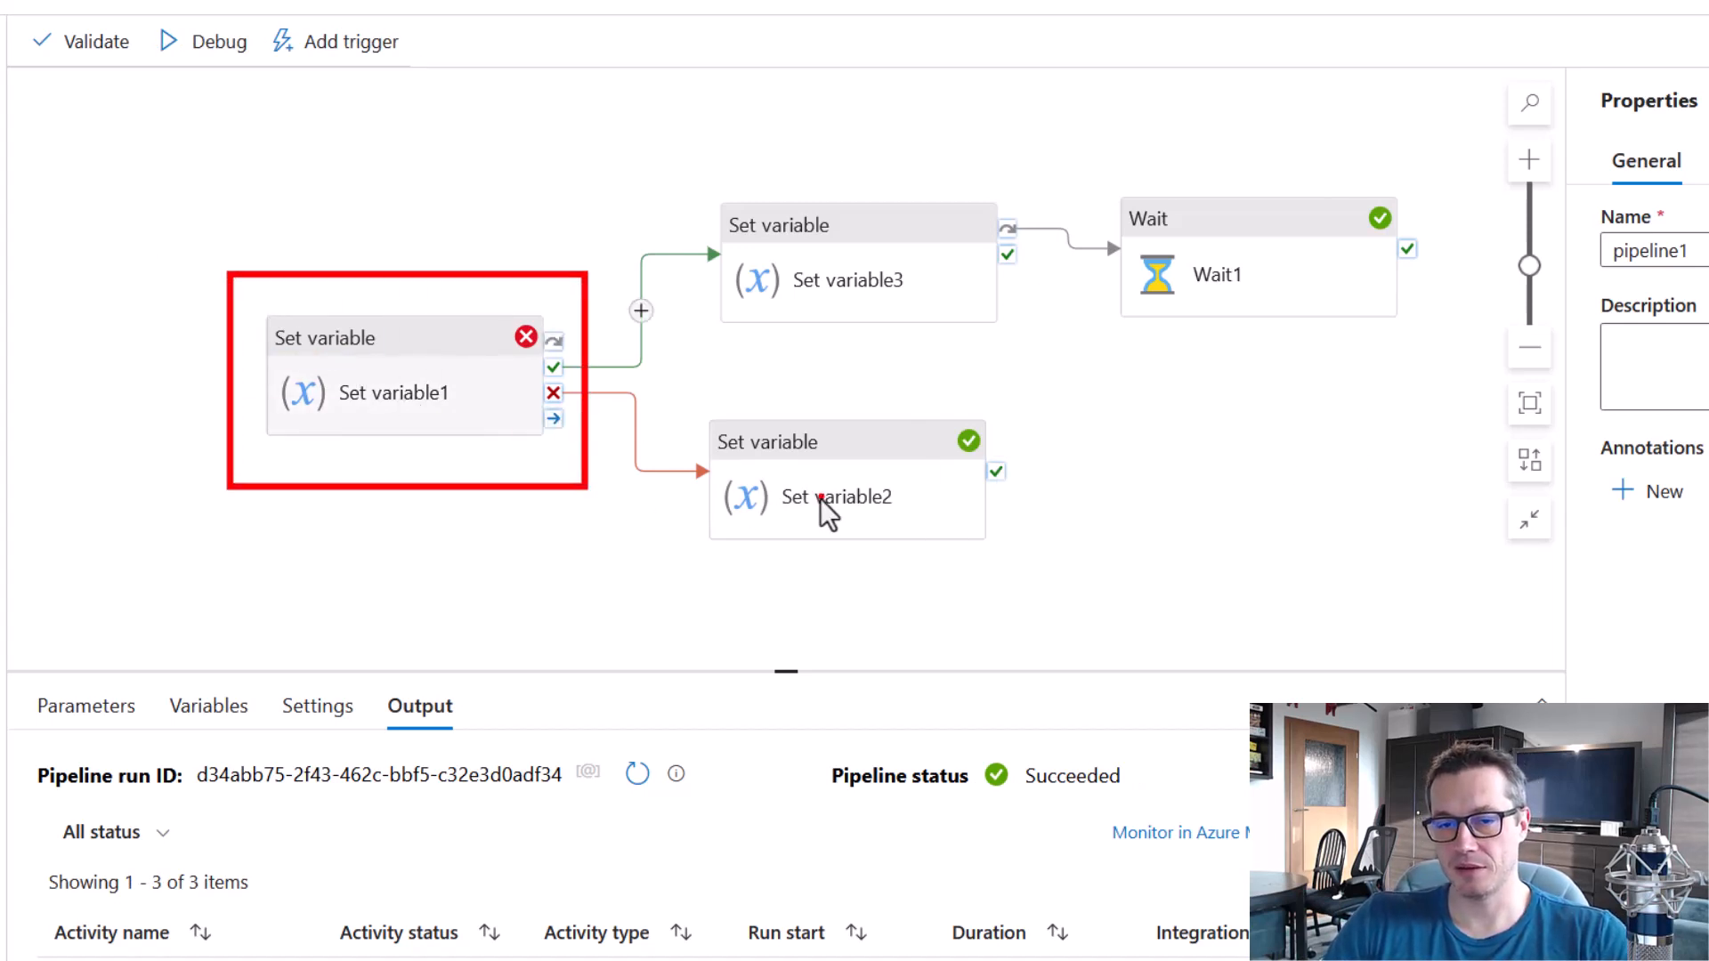
mouse_move(694, 390)
left_mouse_down()
mouse_move(999, 546)
mouse_move(1033, 586)
left_mouse_up()
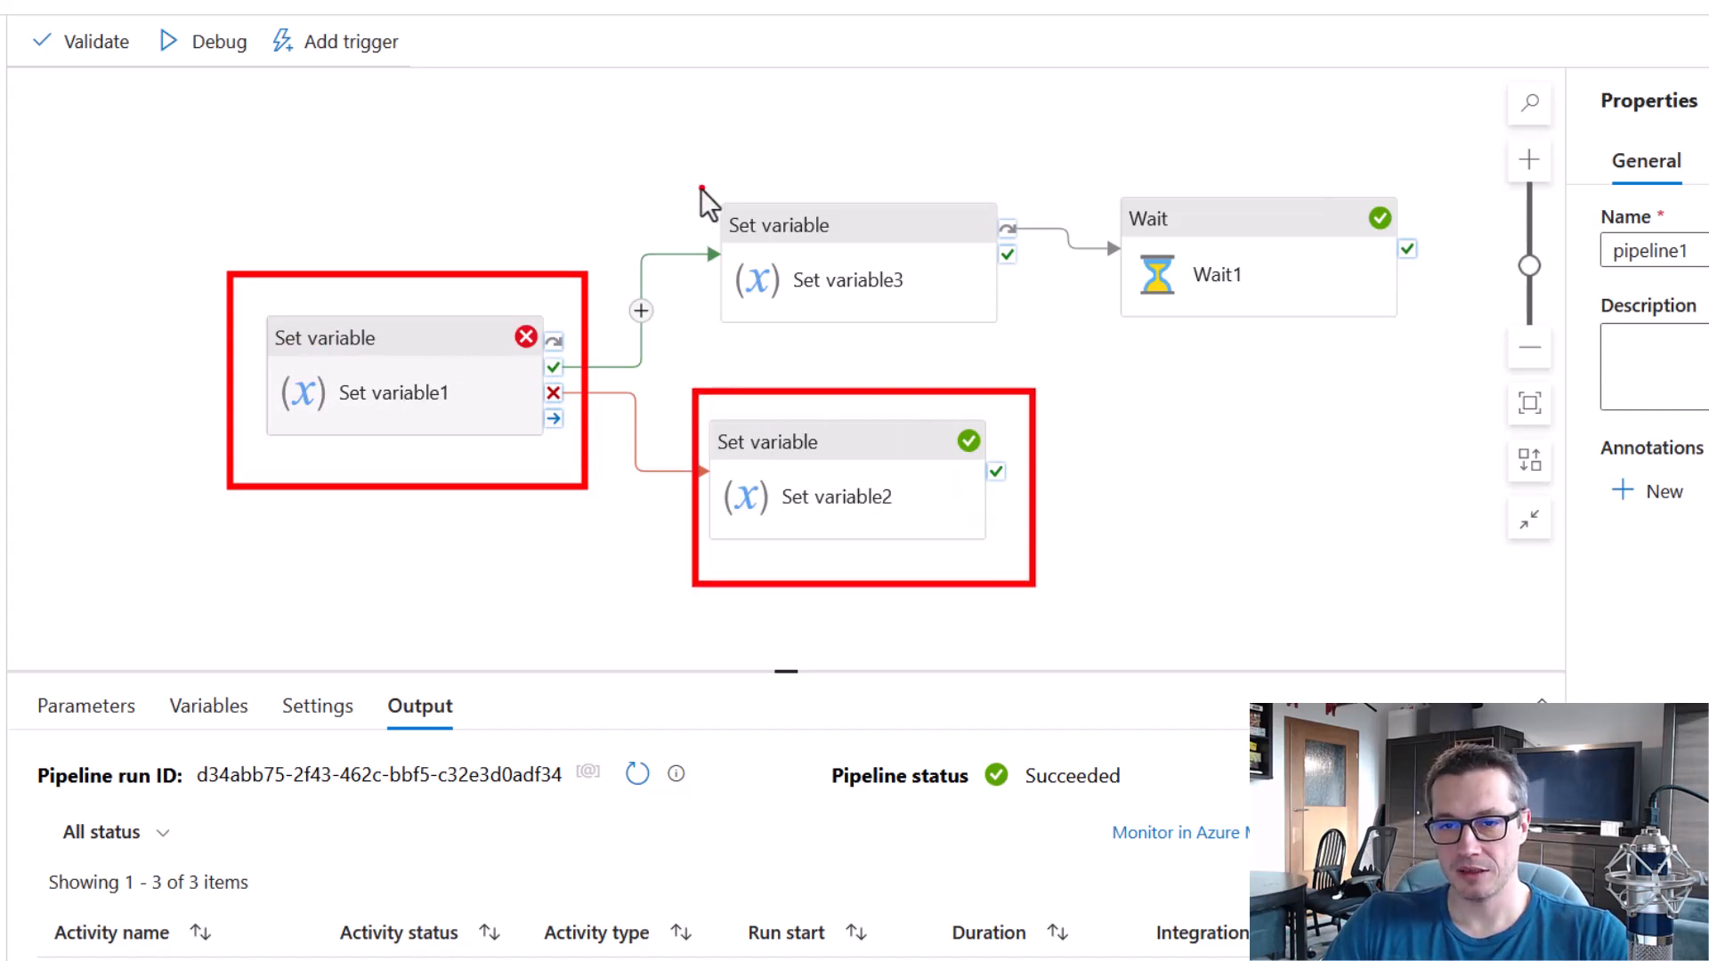
mouse_move(795, 725)
left_mouse_down()
mouse_move(953, 789)
mouse_move(1158, 810)
left_mouse_up()
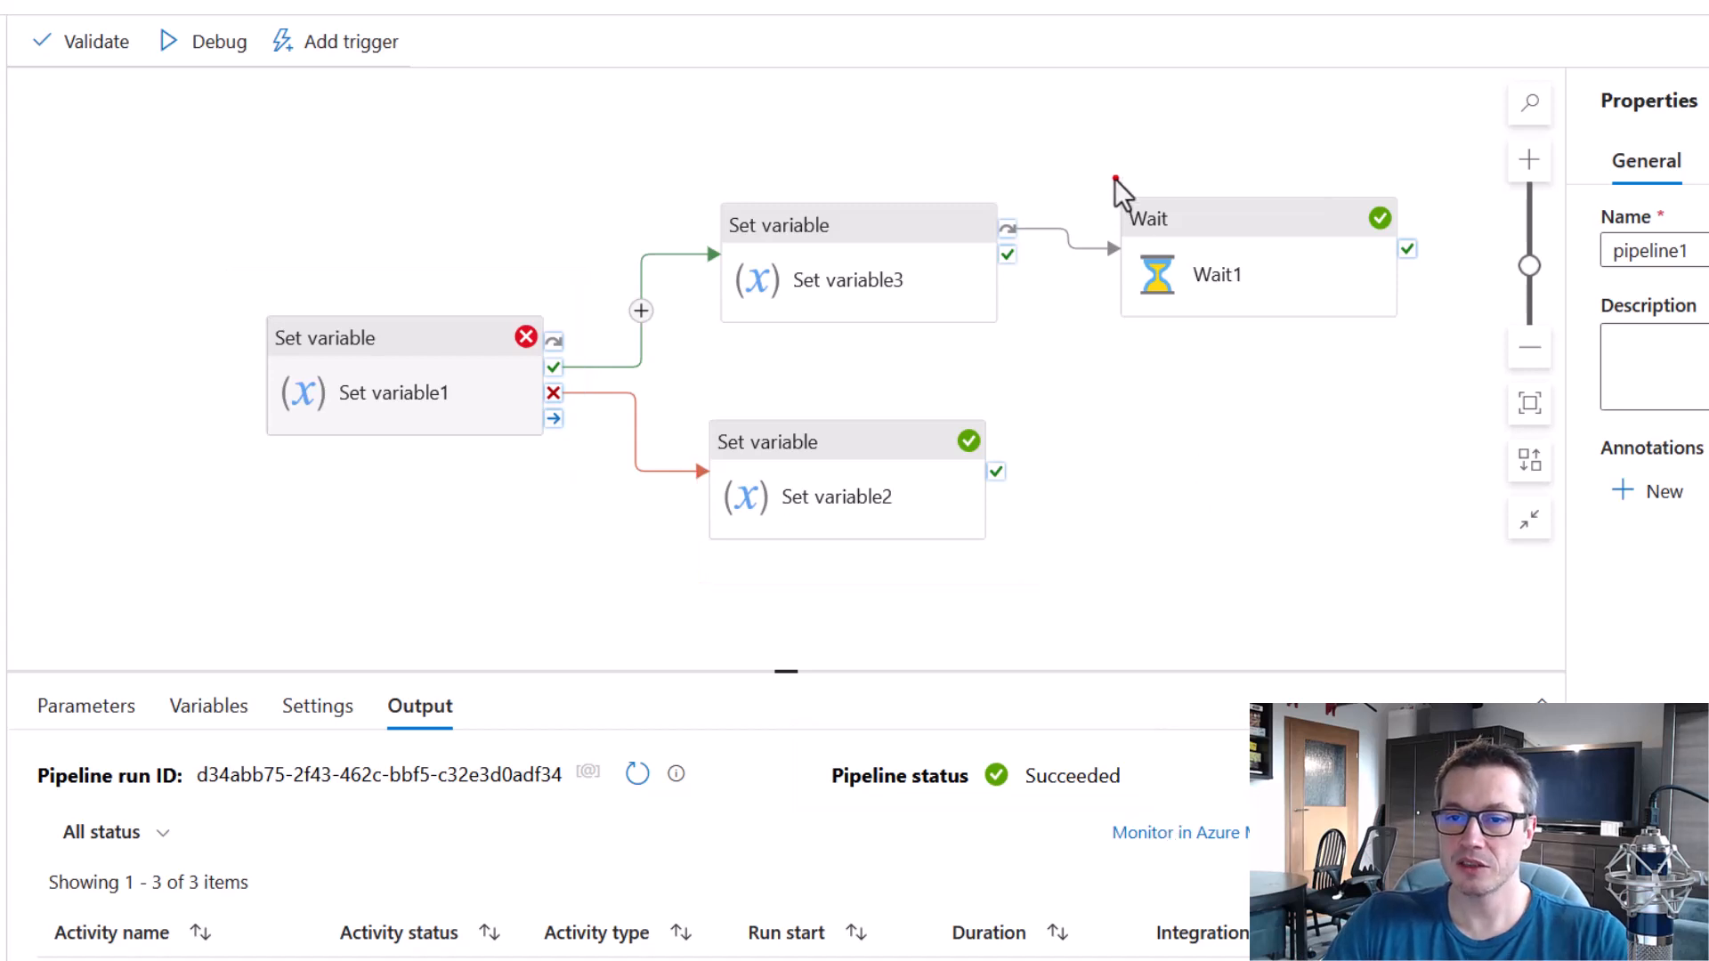
left_click_drag(1098, 149, 1432, 356)
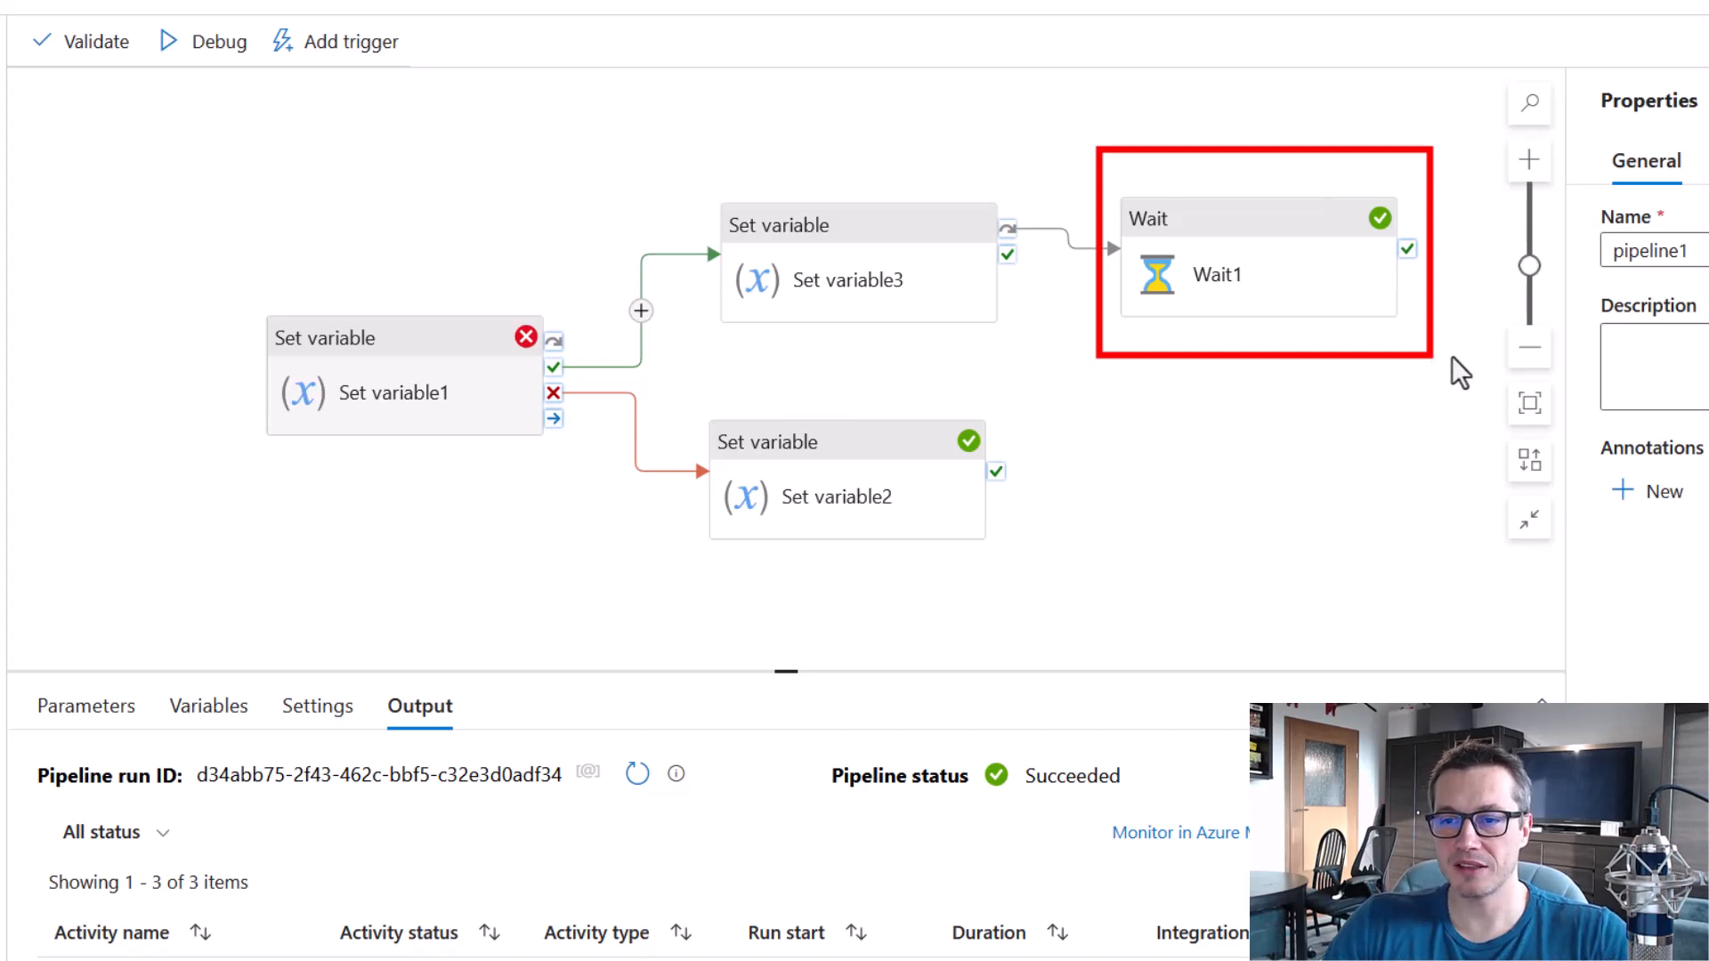
mouse_move(1351, 176)
left_mouse_down()
mouse_move(1419, 267)
mouse_move(1411, 249)
left_mouse_up()
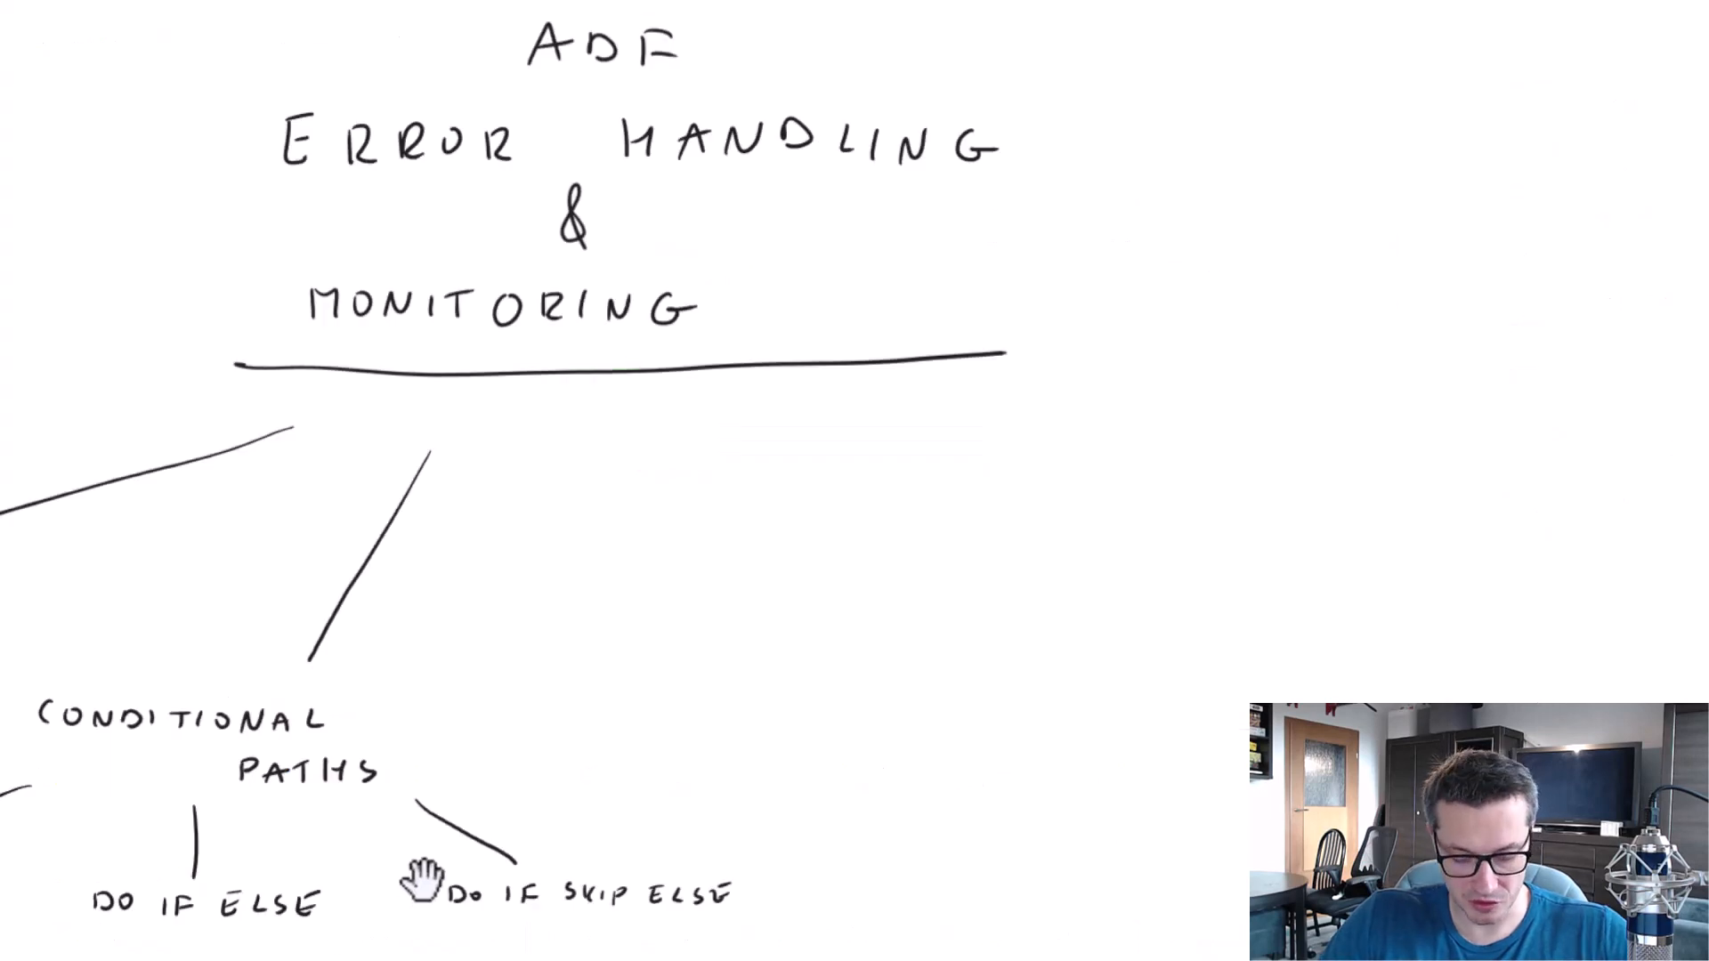
On the whiteboard, draw a longer branch from CONDITIONAL PATHS between the first two and handwrite TRY CATCH with a second line beneath it.
left_click_drag(713, 606, 1211, 120)
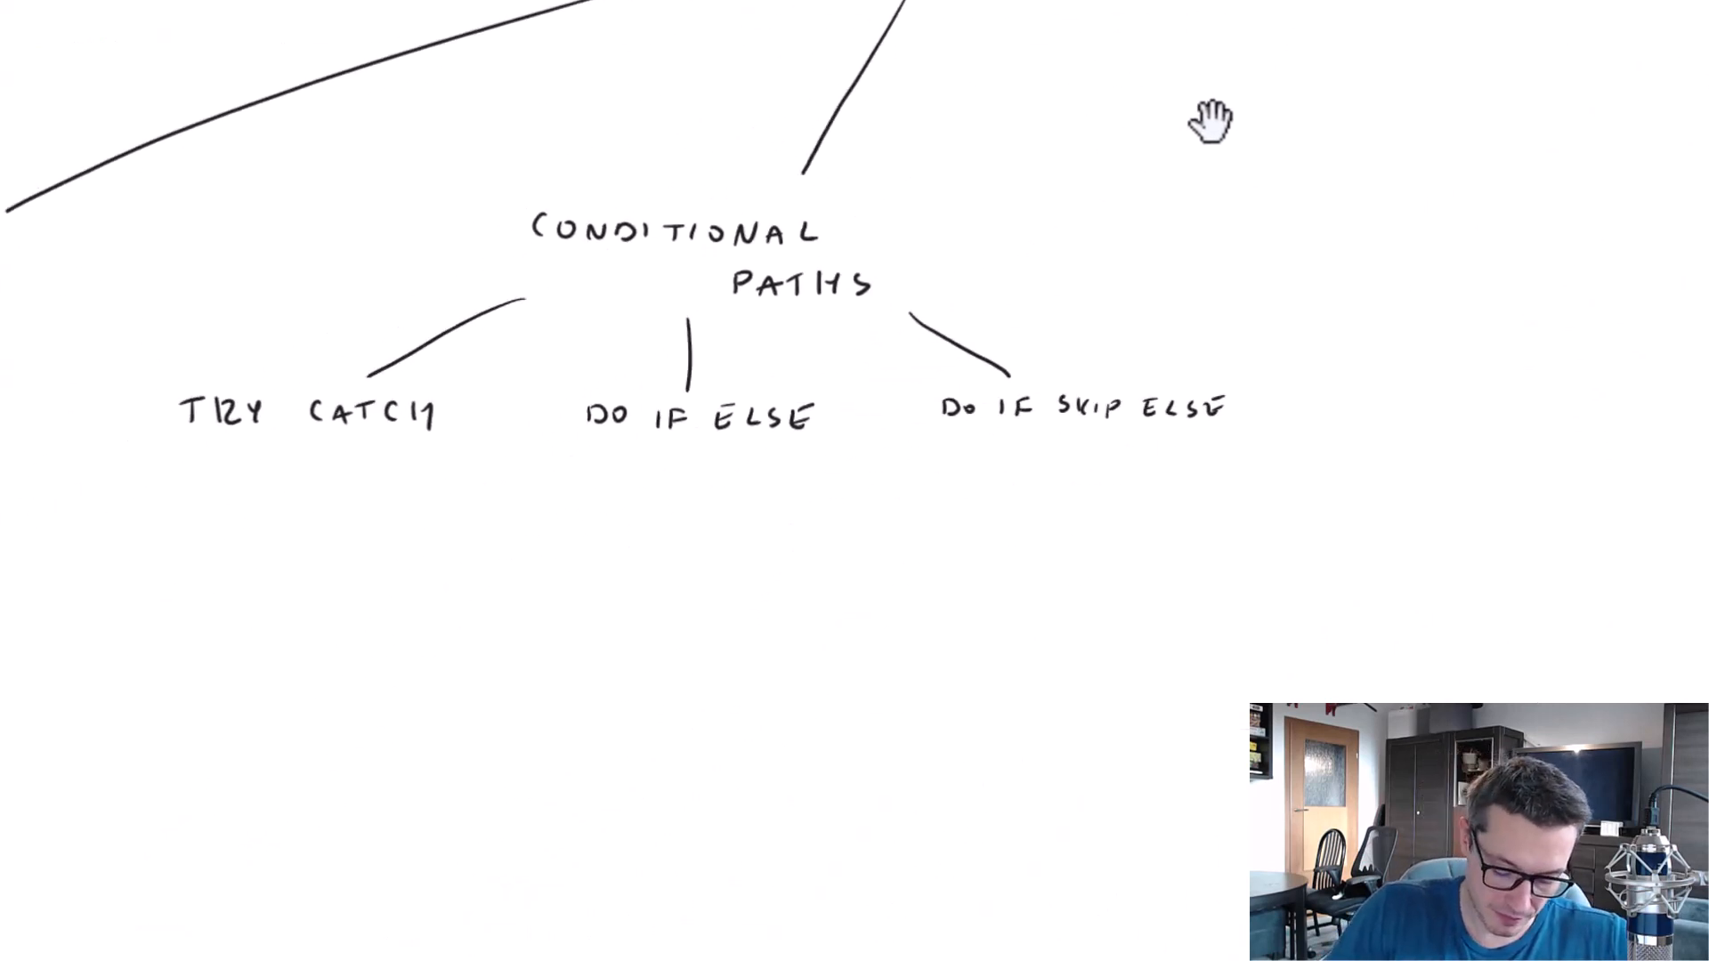
left_click_drag(583, 310, 473, 519)
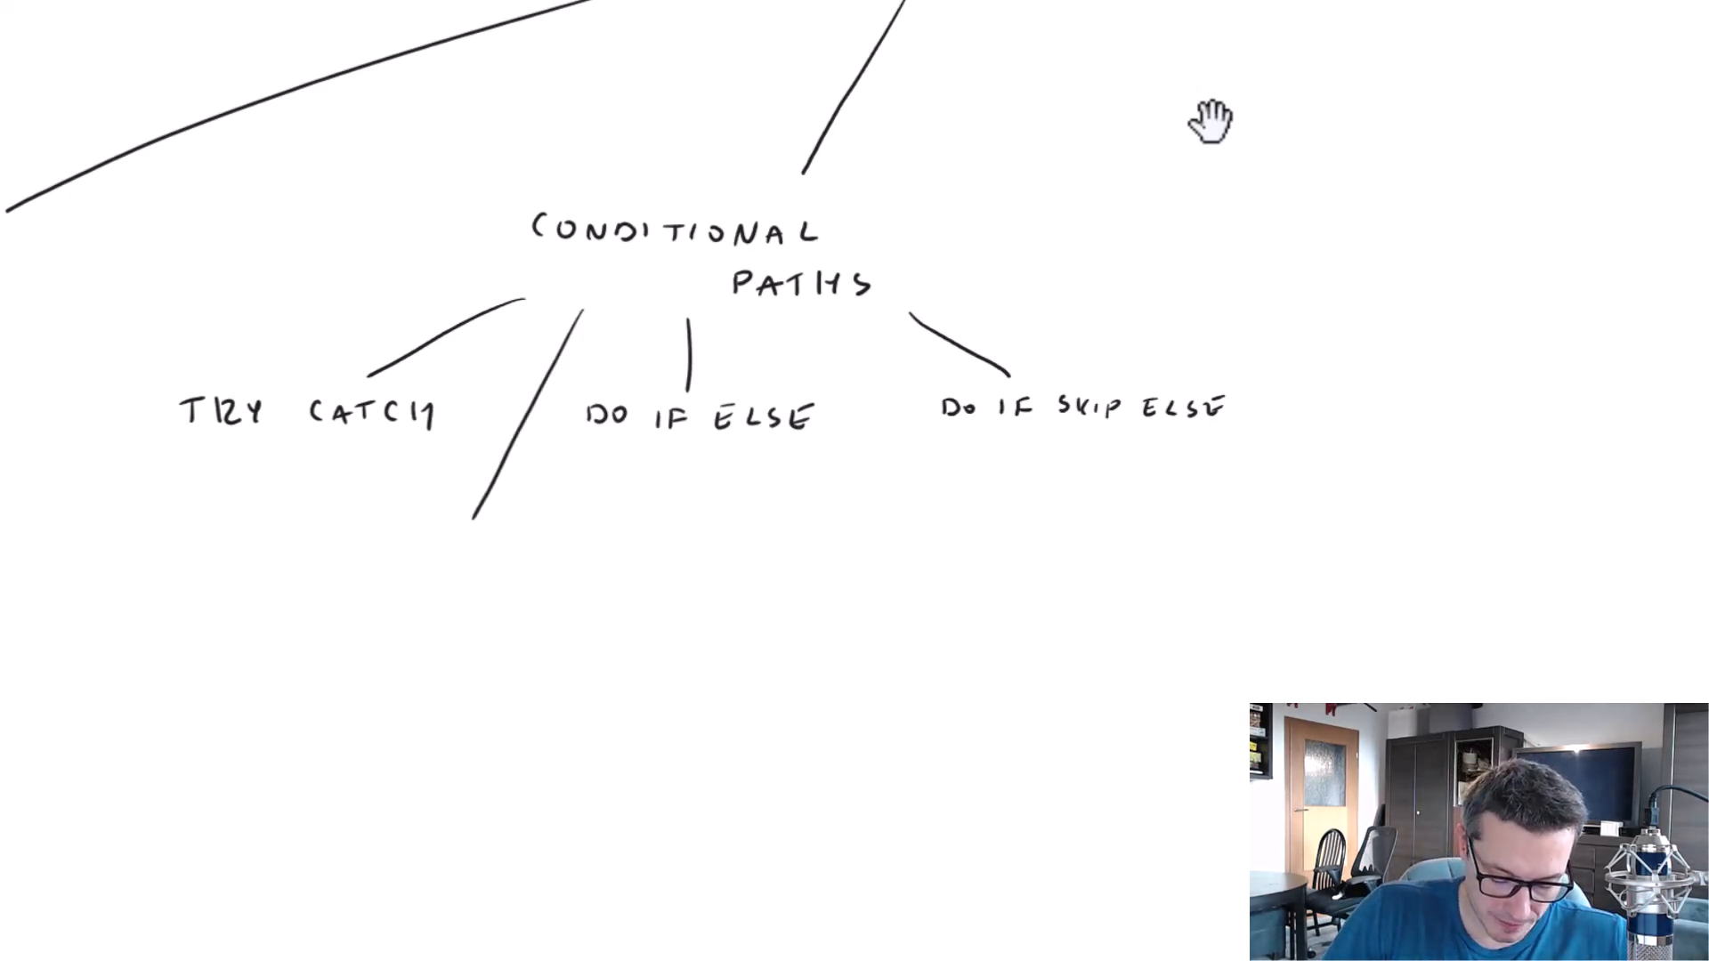
left_click_drag(327, 550, 349, 548)
left_click_drag(338, 549, 339, 571)
left_click_drag(357, 571, 373, 563)
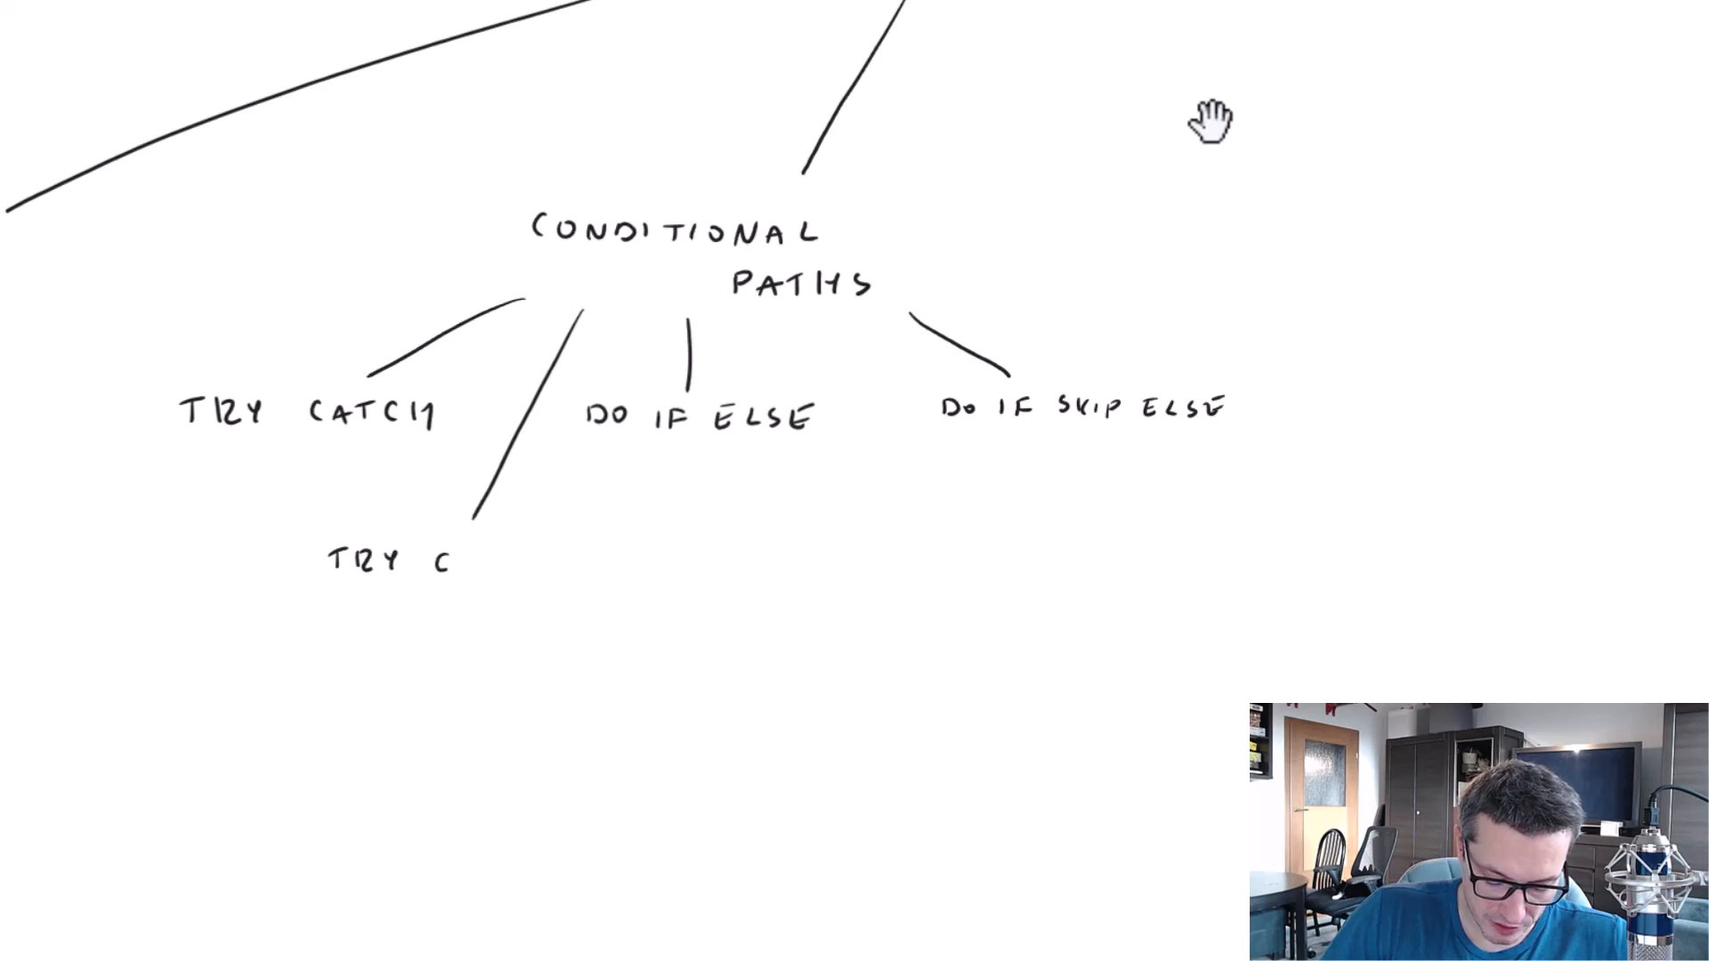
left_click_drag(504, 555, 503, 573)
left_click_drag(520, 558, 521, 570)
left_click_drag(520, 559, 527, 579)
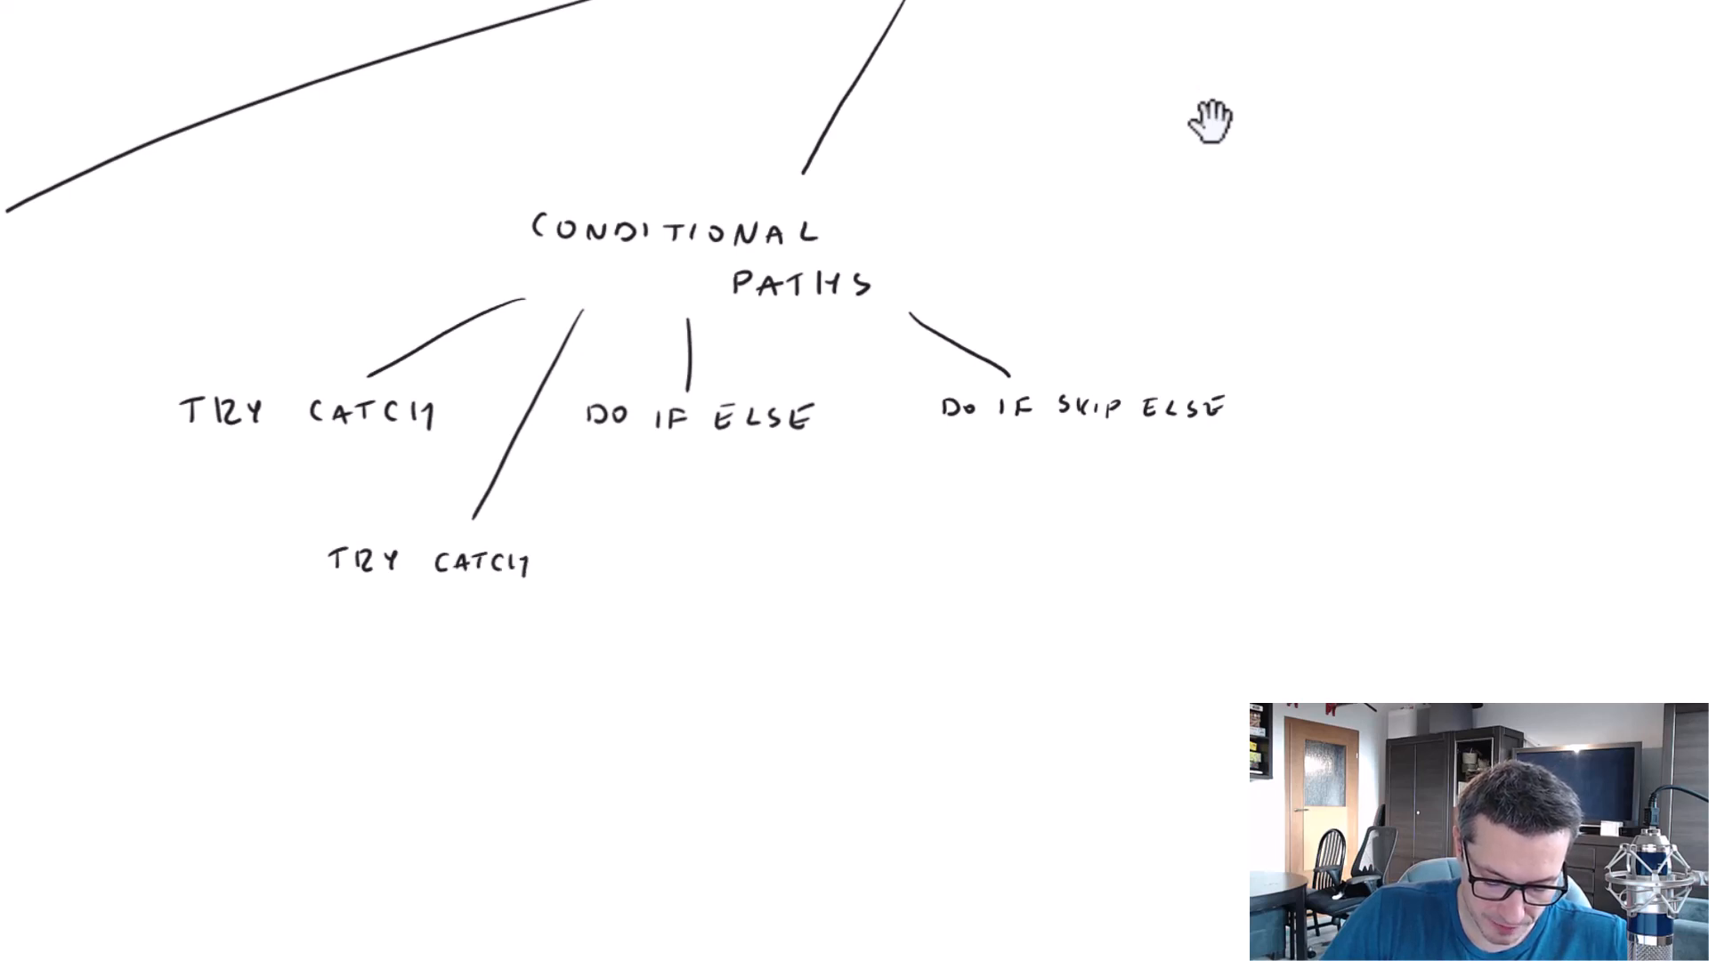
left_click_drag(409, 609, 420, 622)
left_click_drag(425, 610, 427, 611)
left_click_drag(451, 608, 452, 622)
left_click_drag(474, 609, 471, 625)
left_click_drag(459, 616, 485, 624)
left_click_drag(486, 614, 507, 629)
left_click_drag(508, 607, 510, 628)
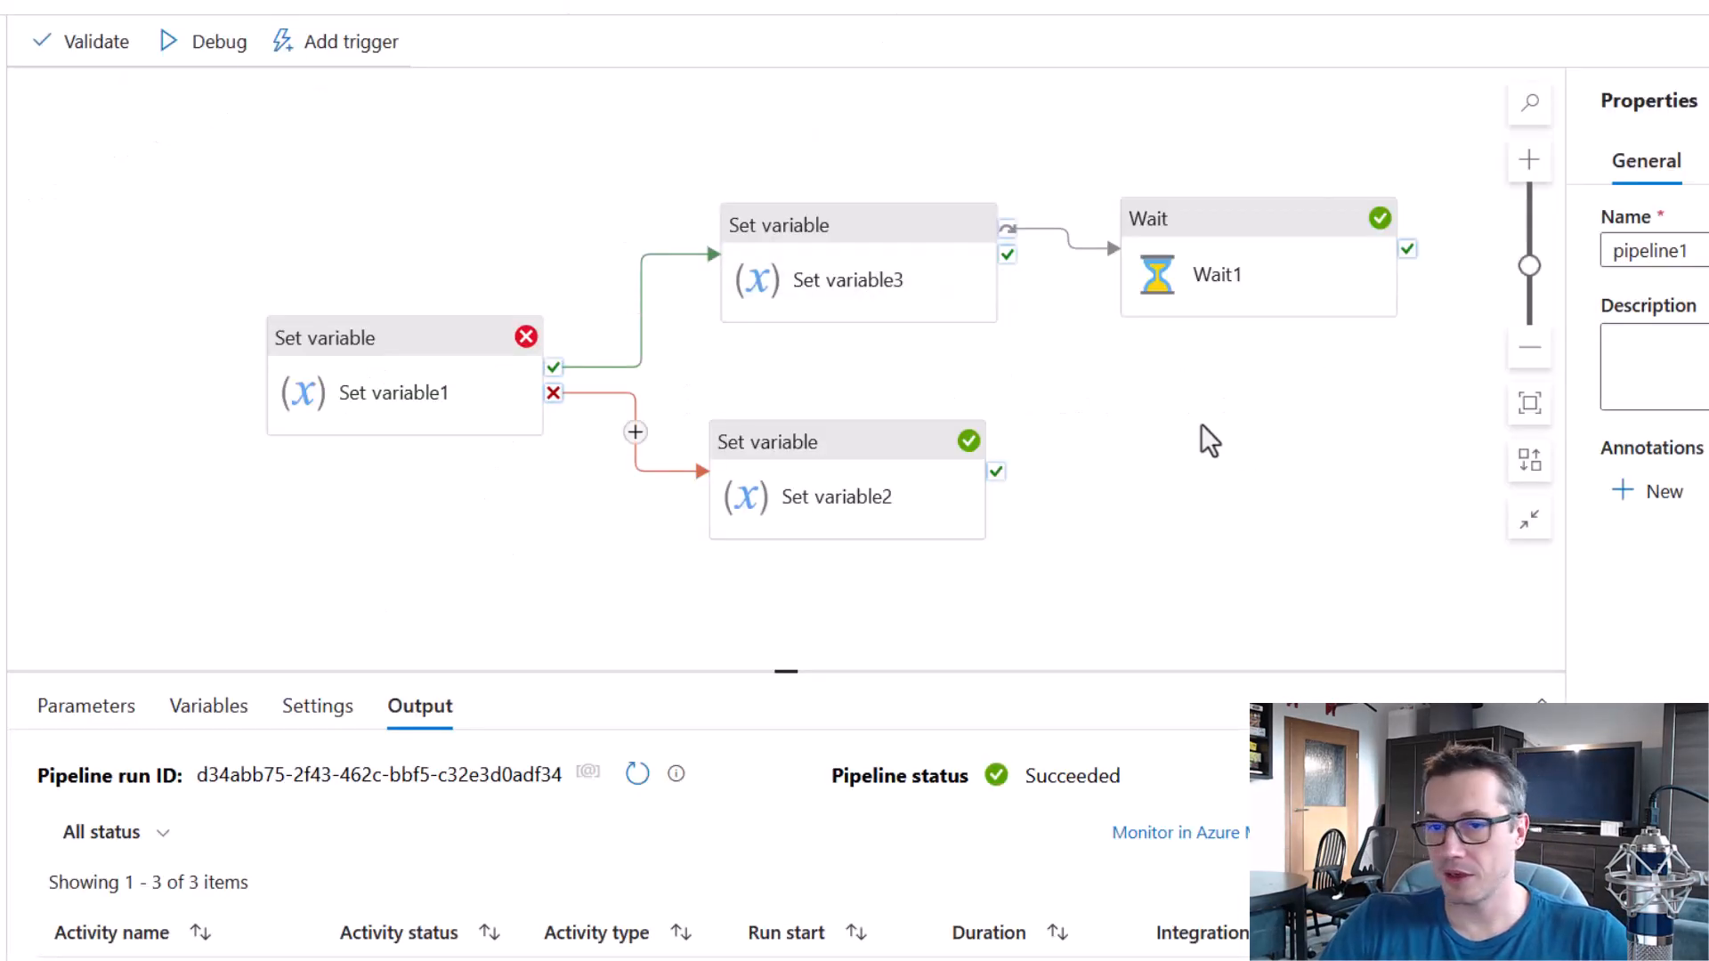
Back in the pipeline, delete the Wait1 activity and the success link between Set variable1 and Set variable3.
left_click(1213, 236)
left_click(1152, 314)
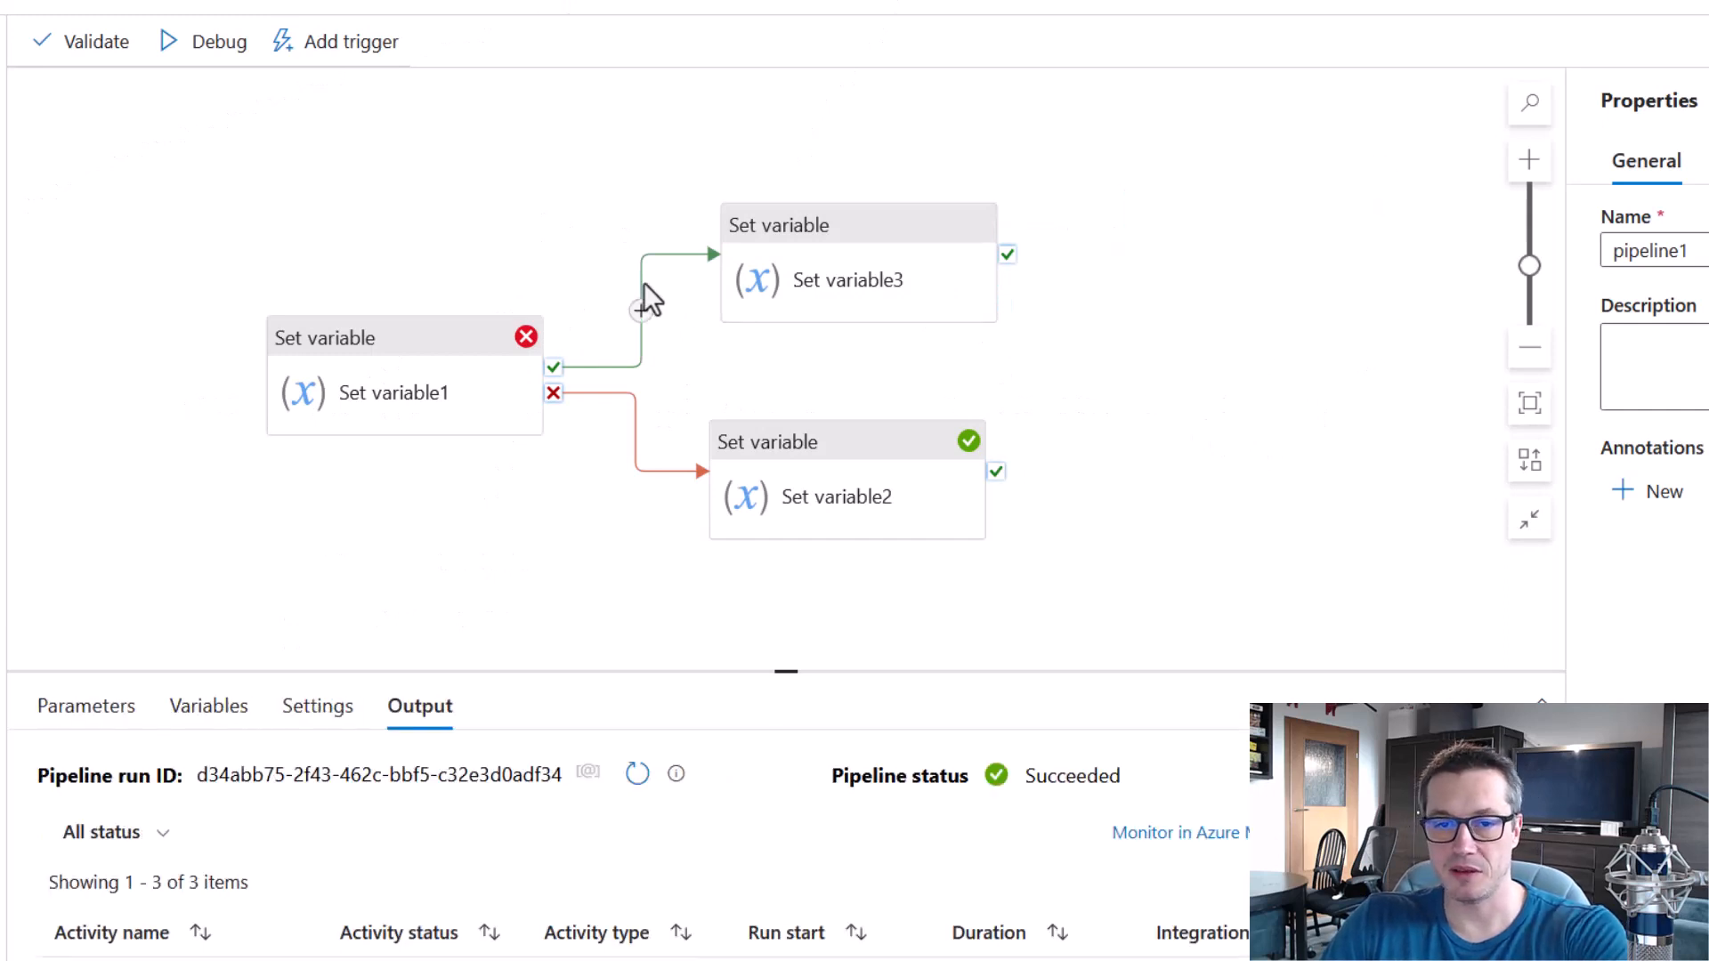
left_click(640, 281)
key("Delete")
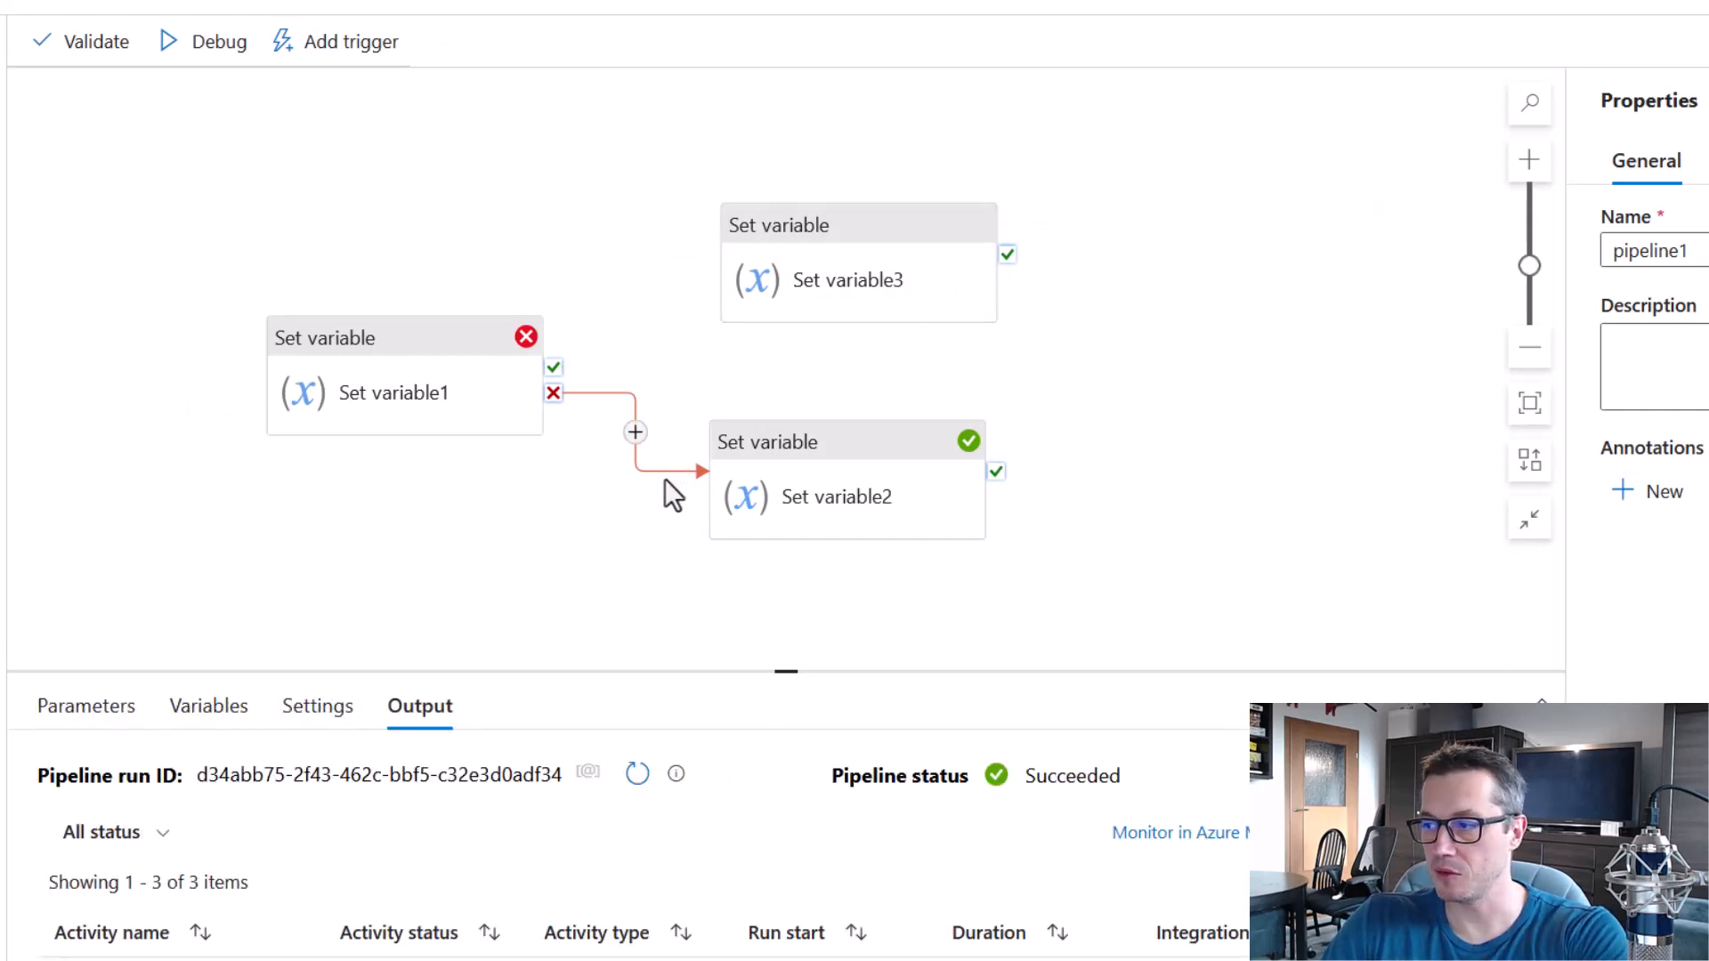
Spread the three Set variable activities apart, and link Set variable2's success and skip outputs to Set variable3.
left_click_drag(878, 237, 1294, 295)
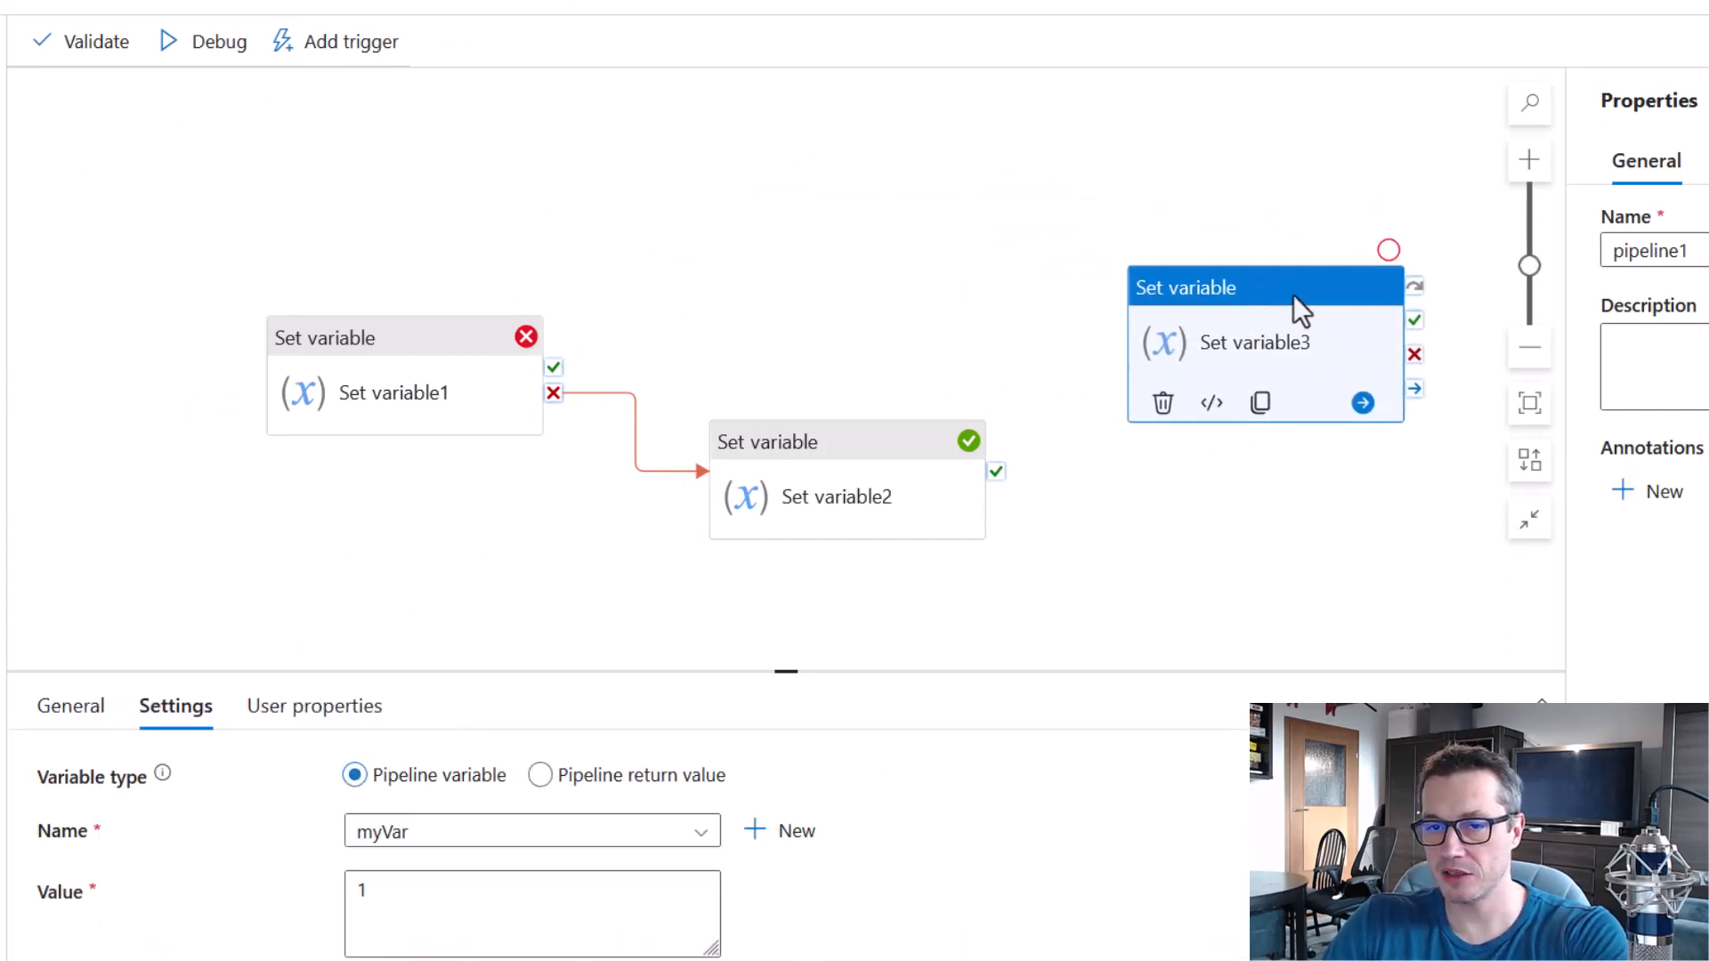
left_click(827, 481)
left_click_drag(431, 370, 439, 305)
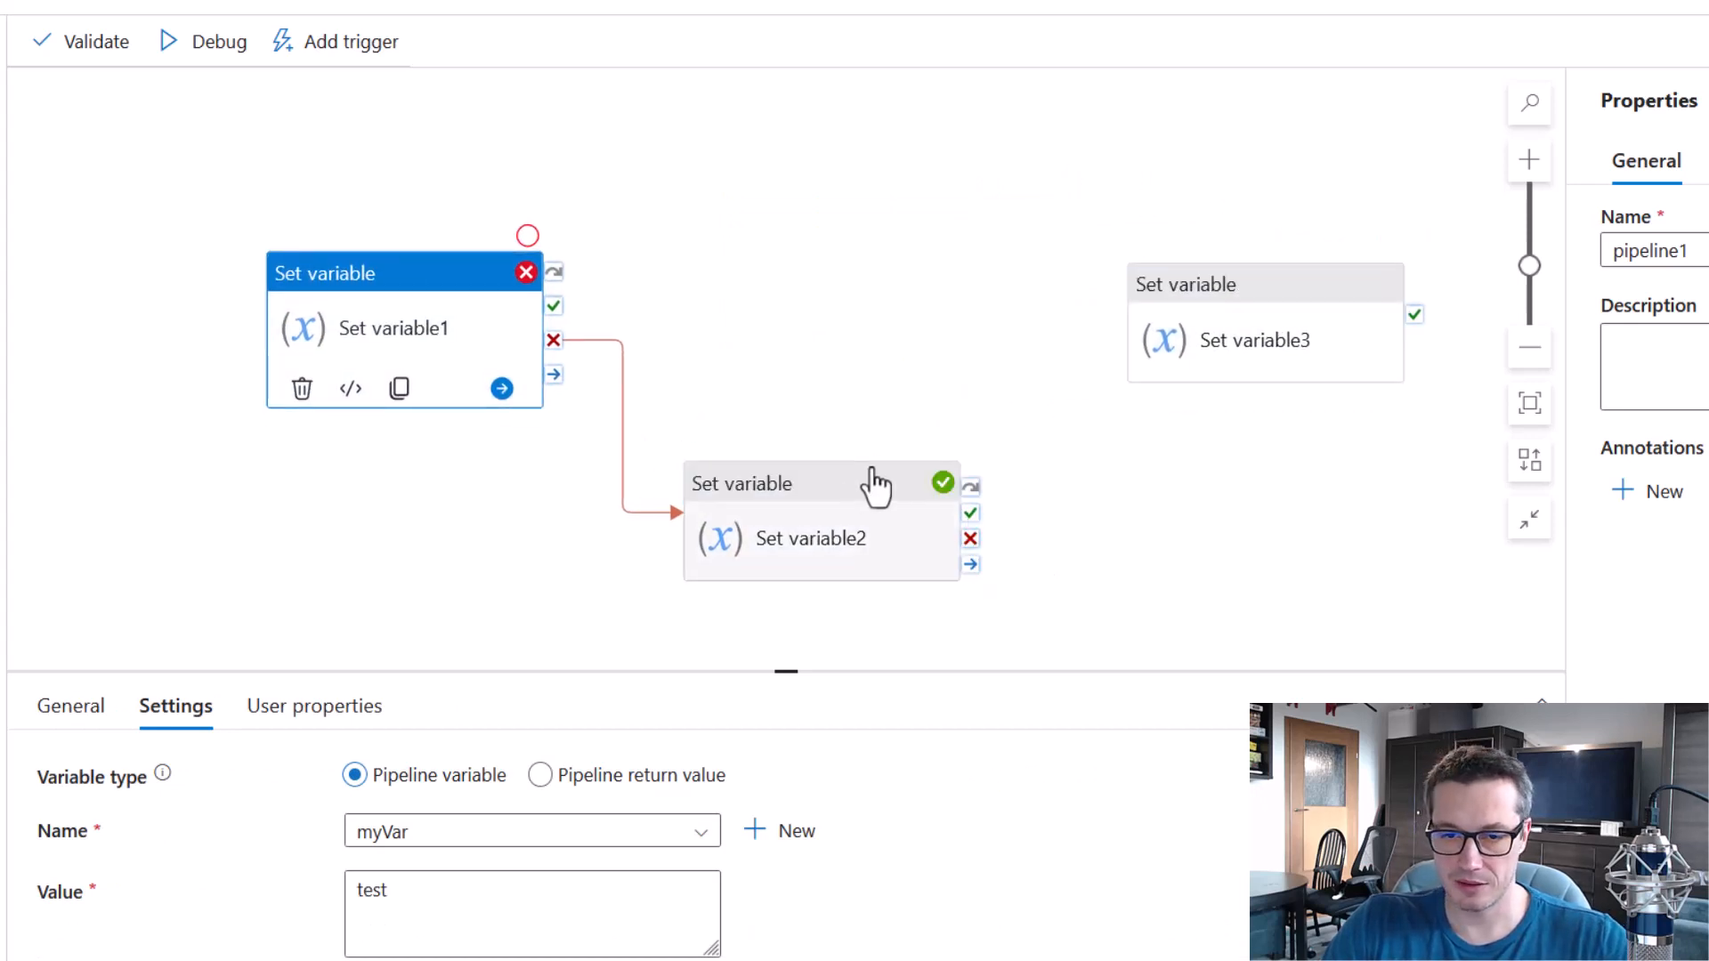
left_click_drag(971, 513, 1148, 361)
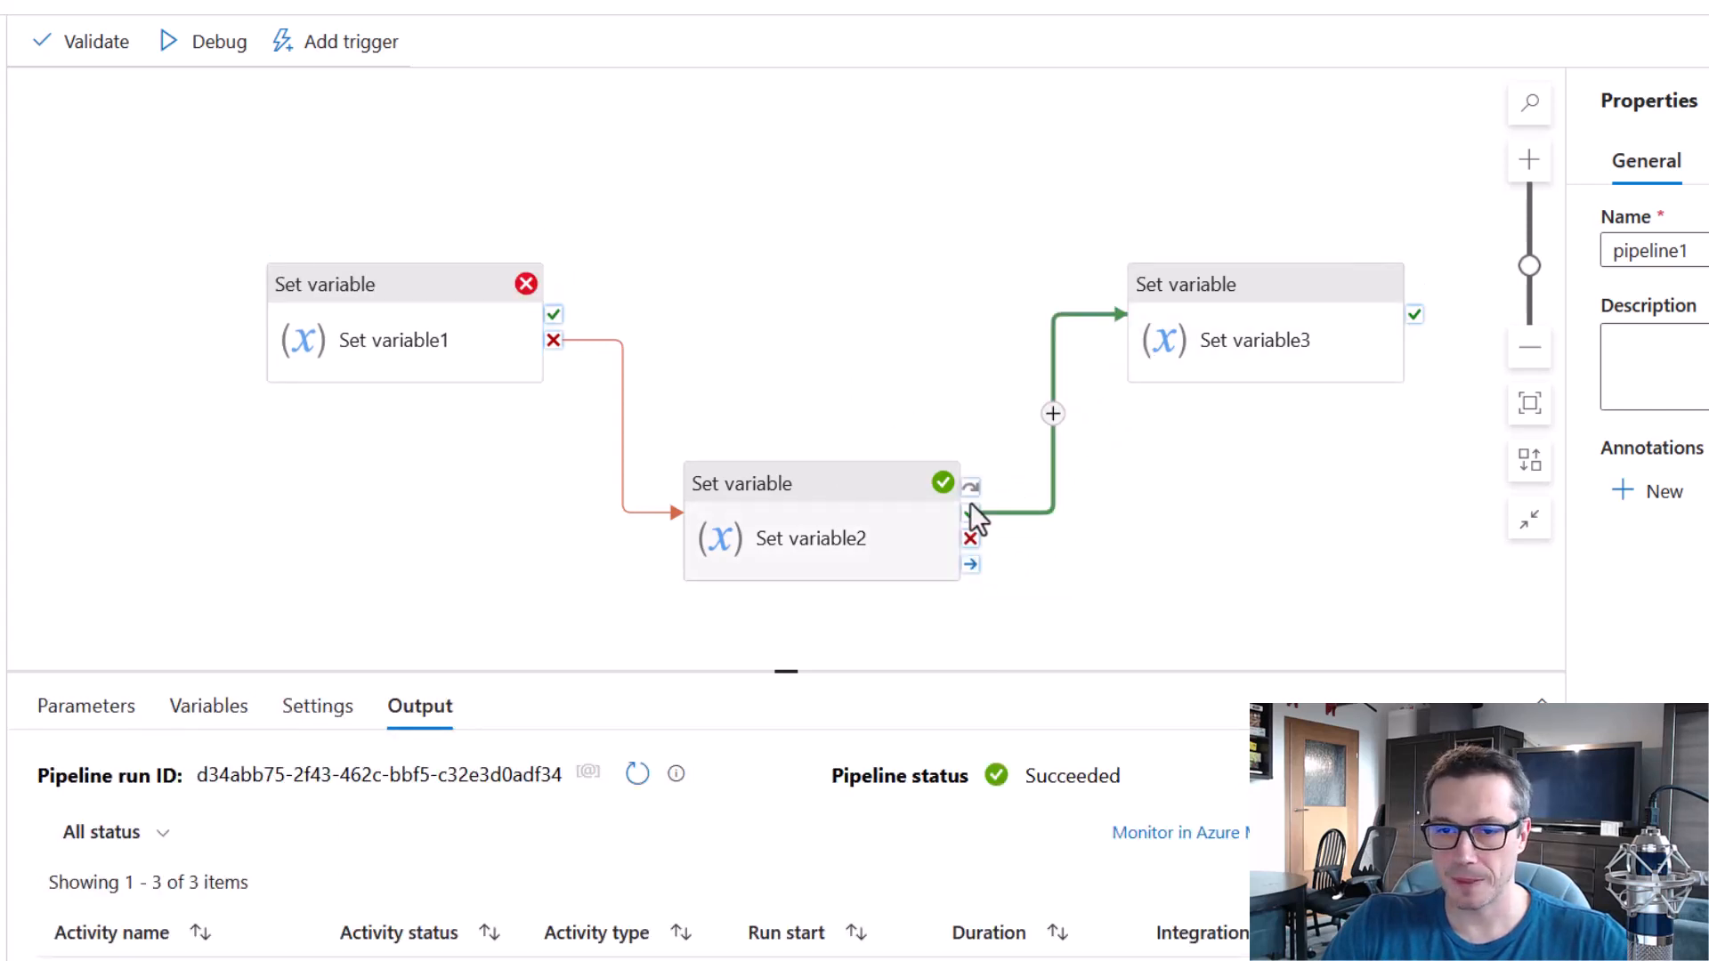
left_click_drag(970, 486, 1157, 378)
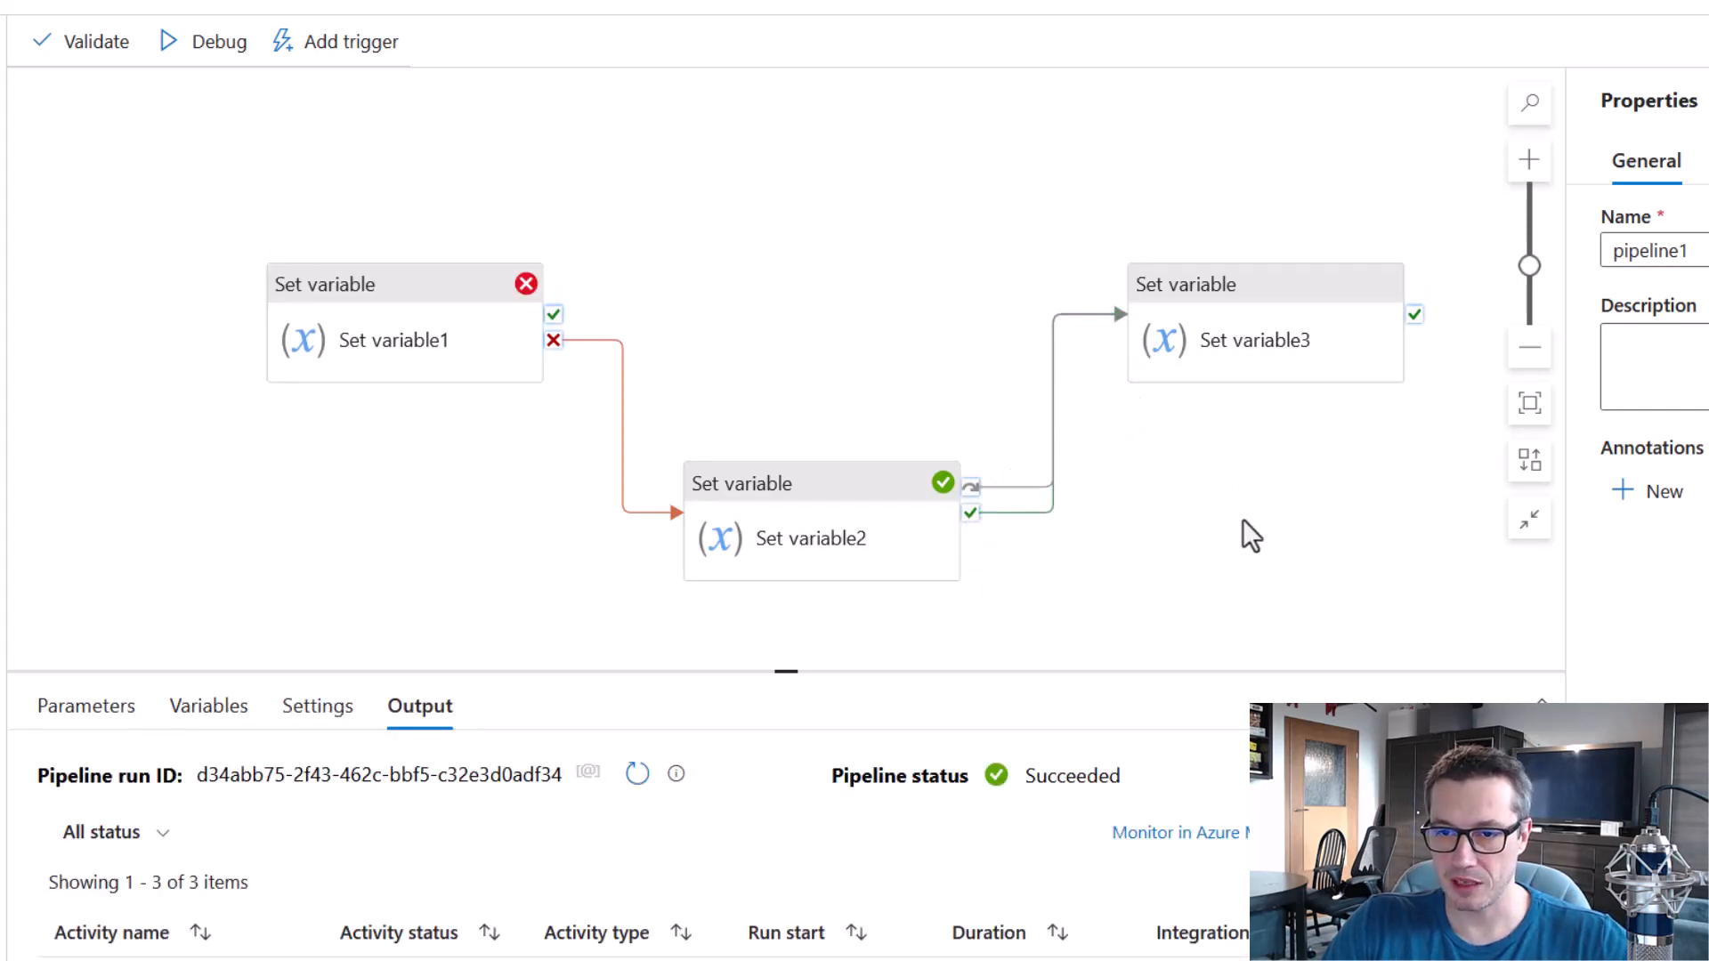
left_click_drag(1269, 310, 1249, 281)
left_click(1111, 180)
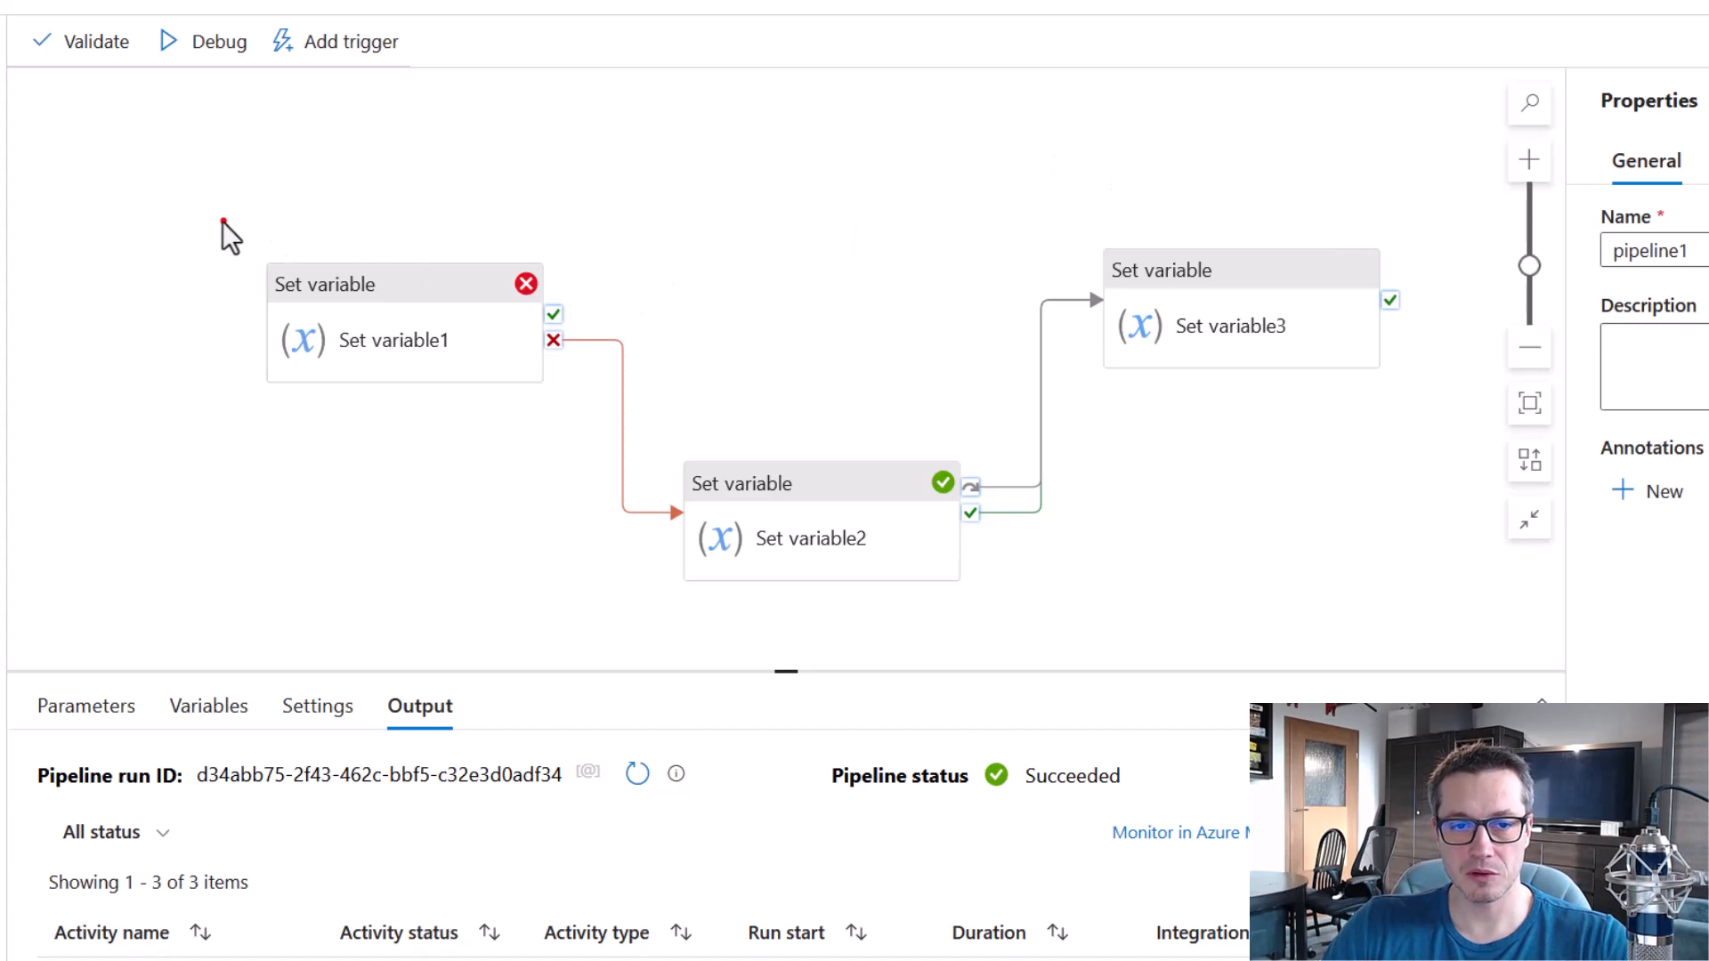
Debug the pipeline with the combined success and skip links, and review the statuses of all three Set variable activities and the whole pipeline.
left_click_drag(220, 219, 579, 445)
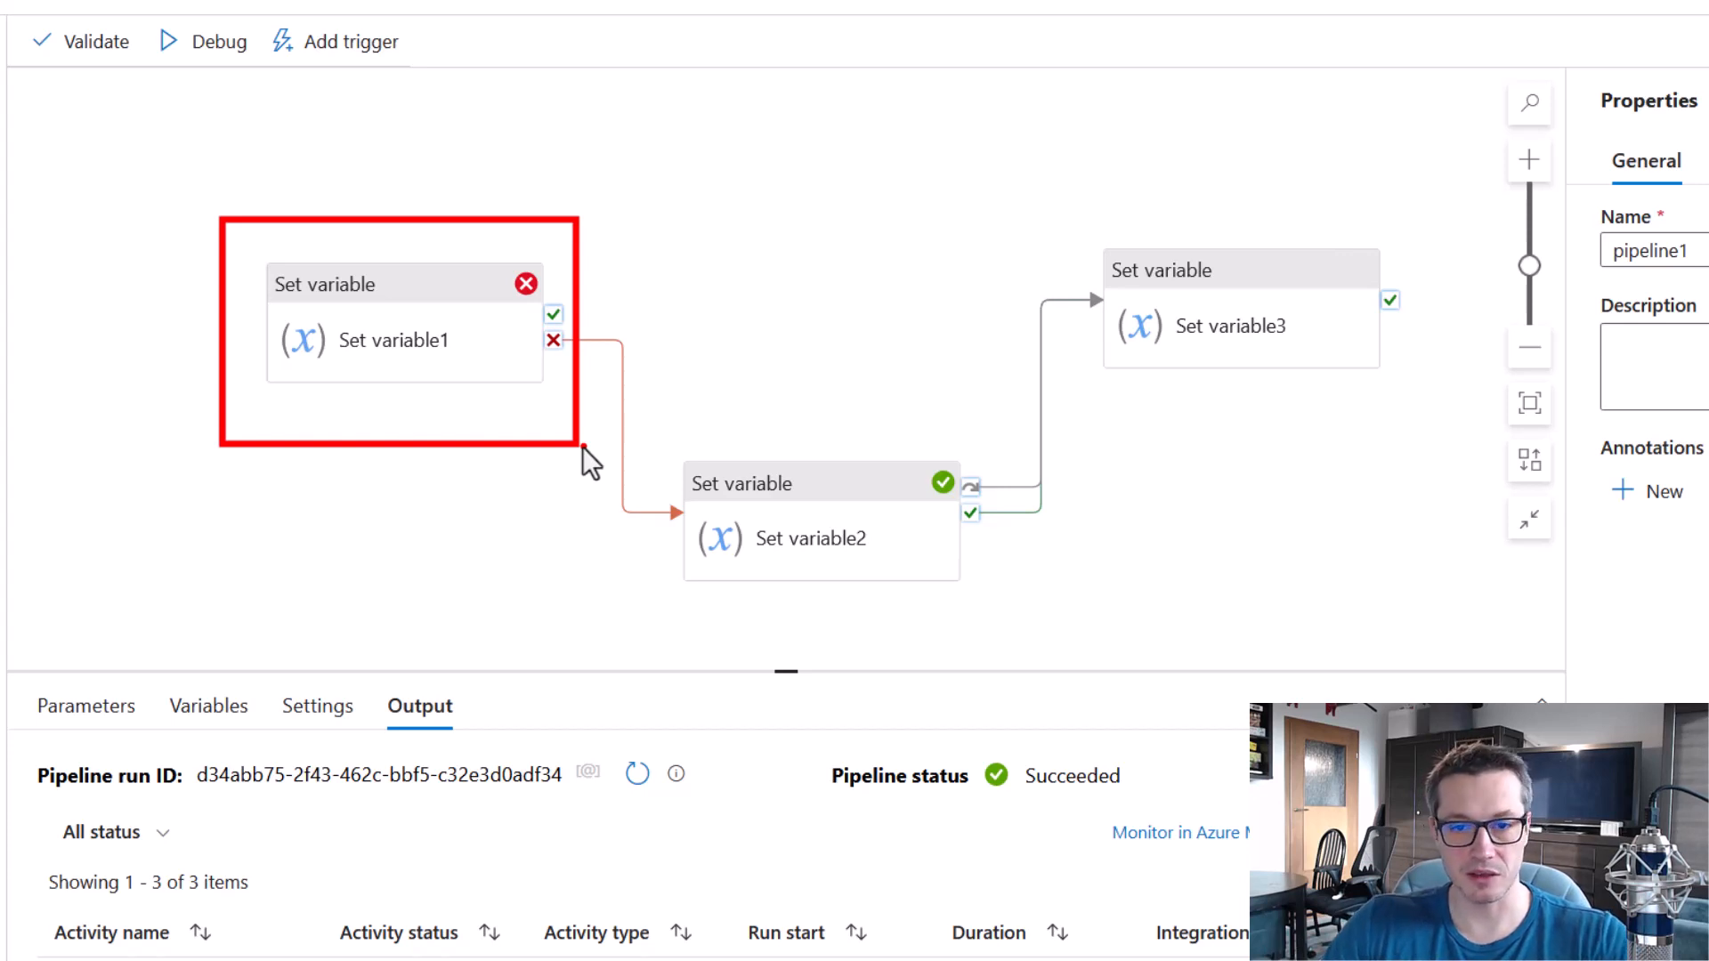
left_click_drag(662, 430, 998, 618)
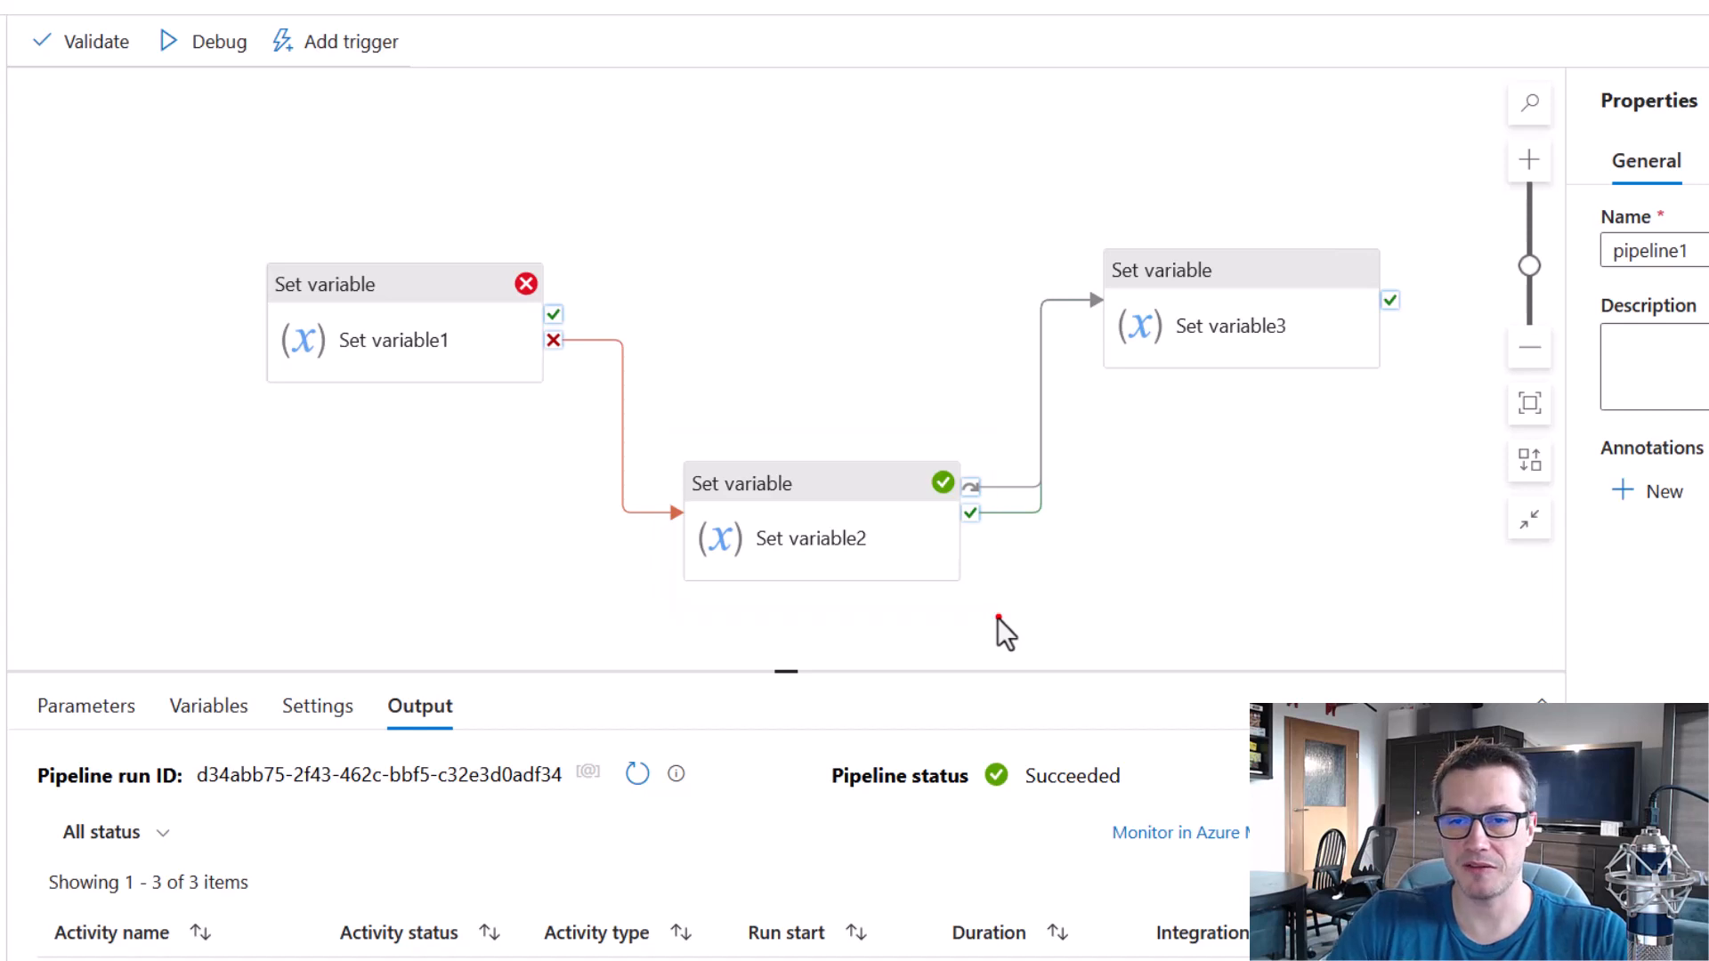
left_click_drag(1087, 205, 1414, 411)
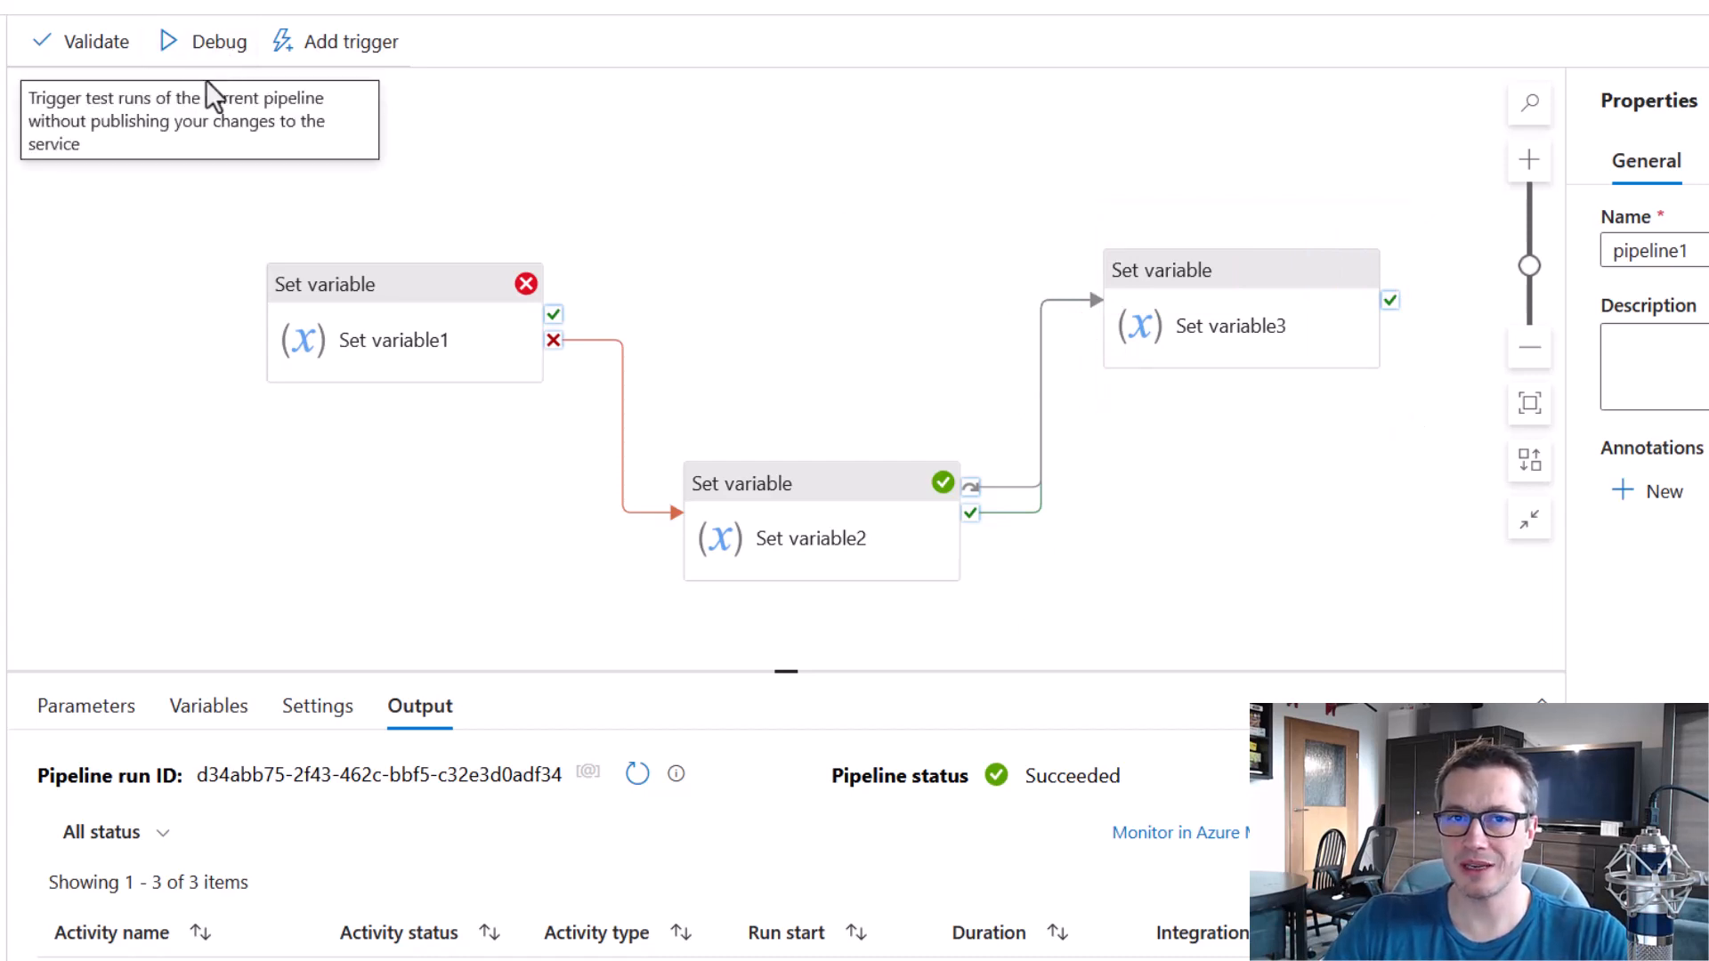
left_click(217, 51)
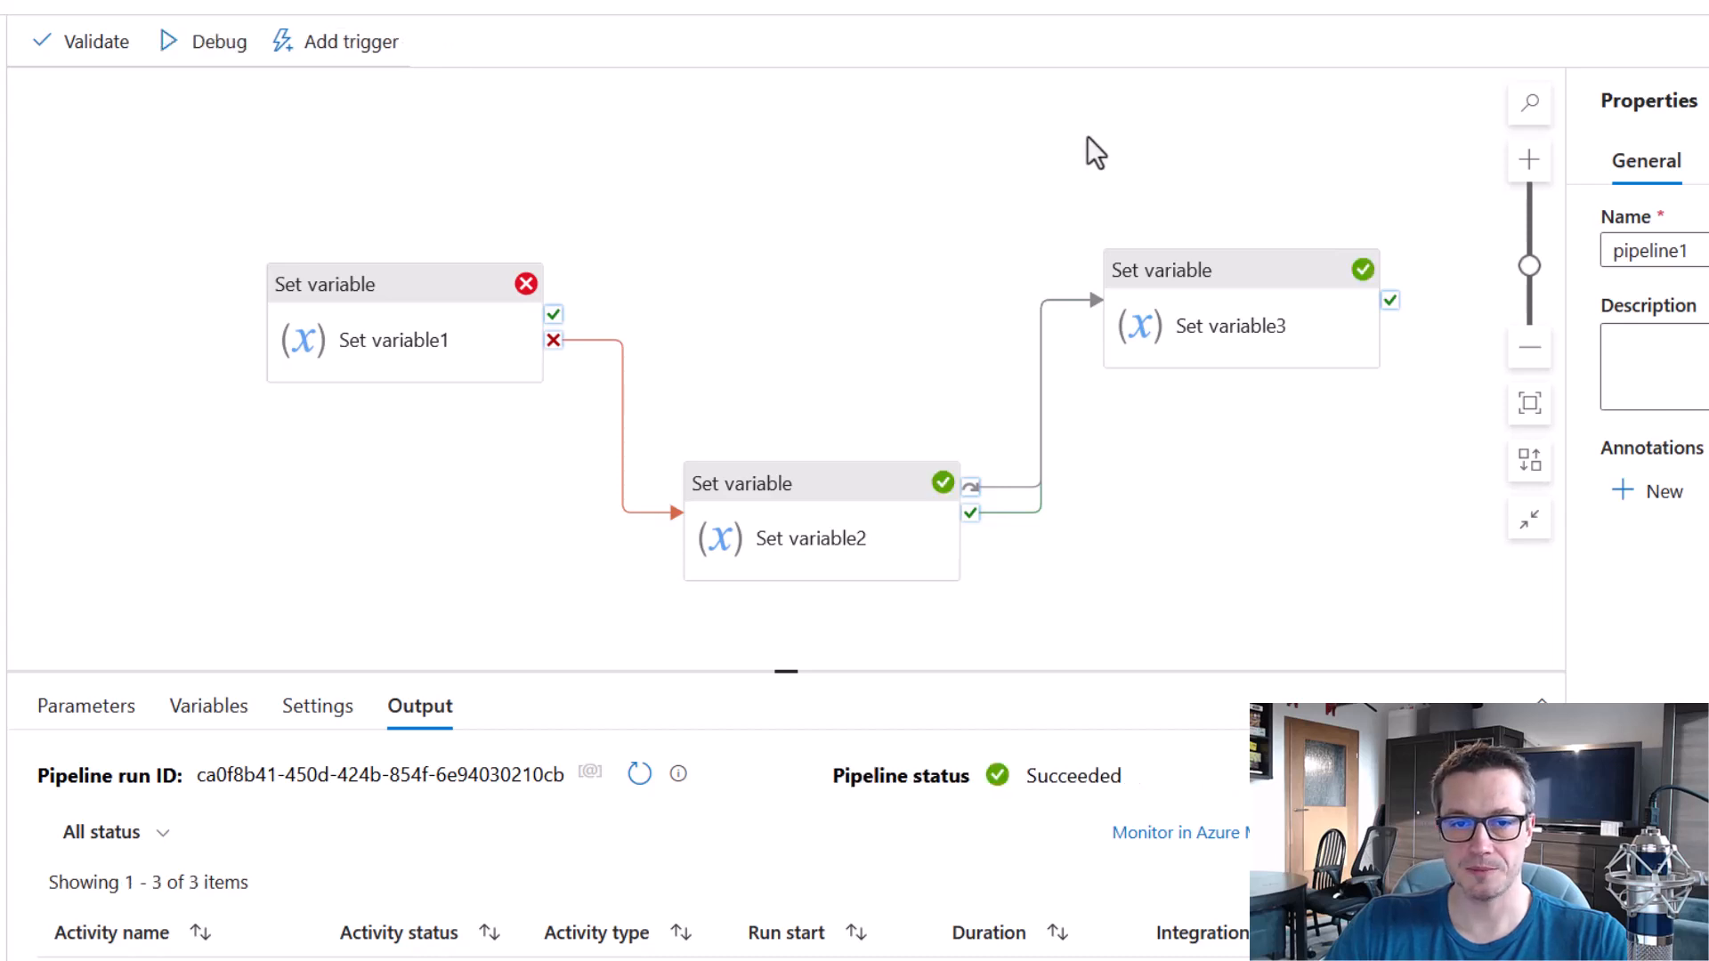
left_click_drag(233, 230, 587, 425)
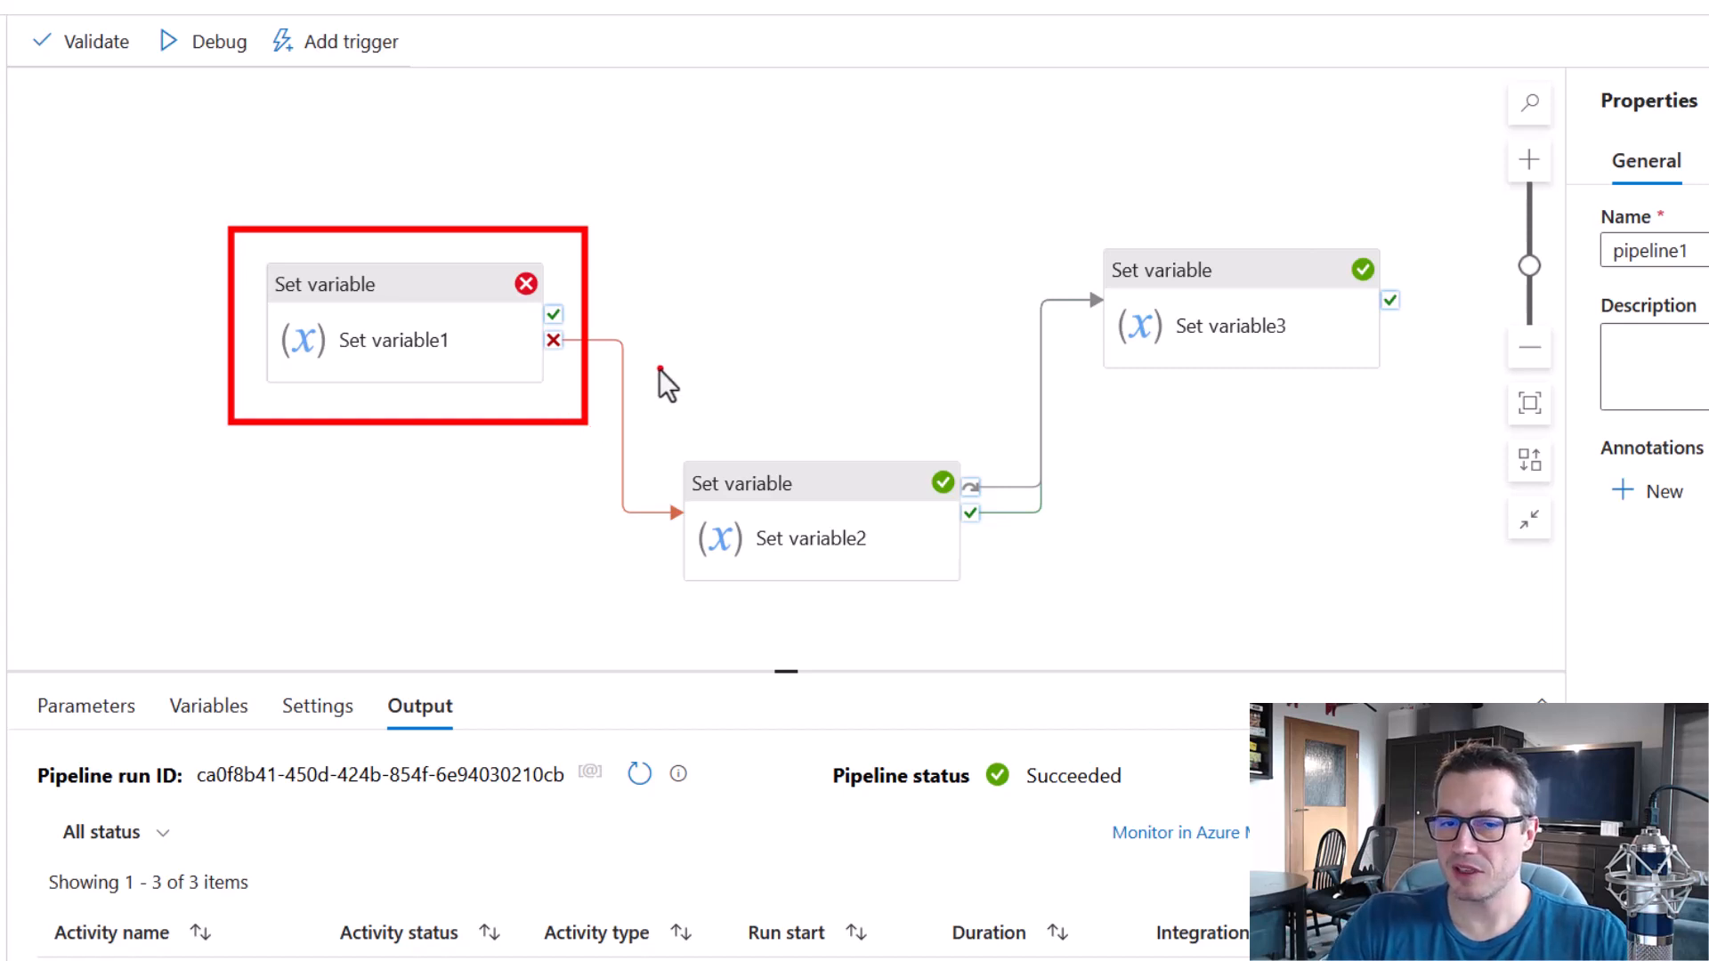
left_click_drag(765, 499, 986, 623)
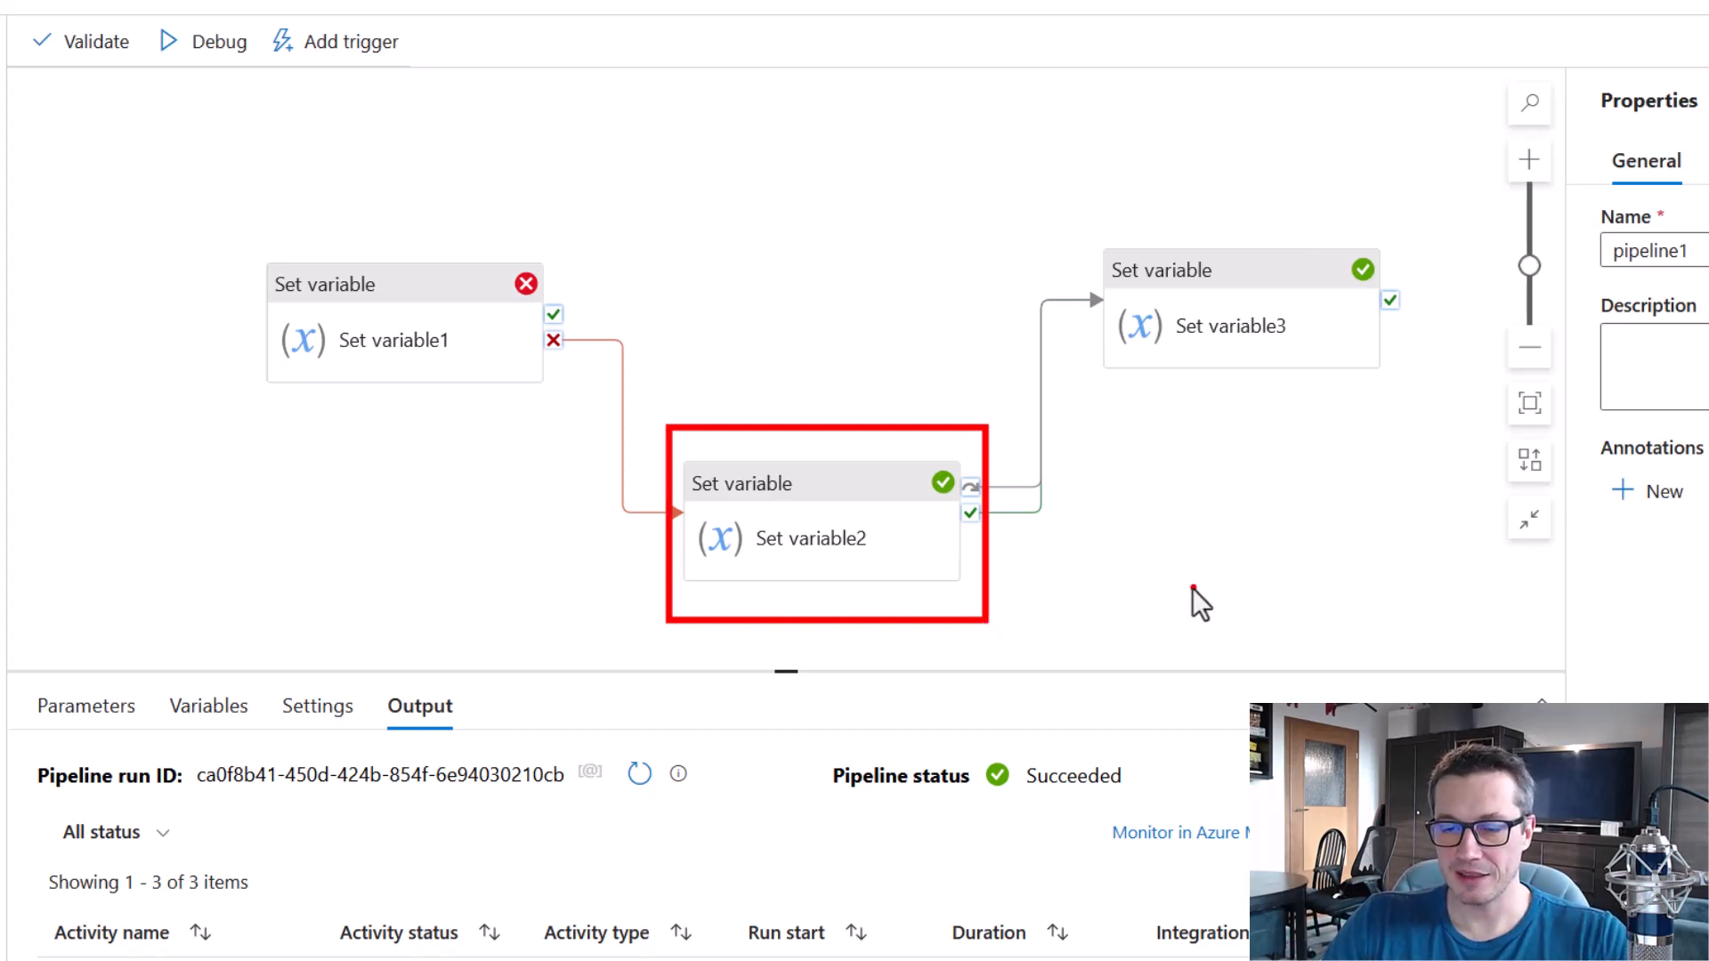
left_click_drag(908, 446, 974, 519)
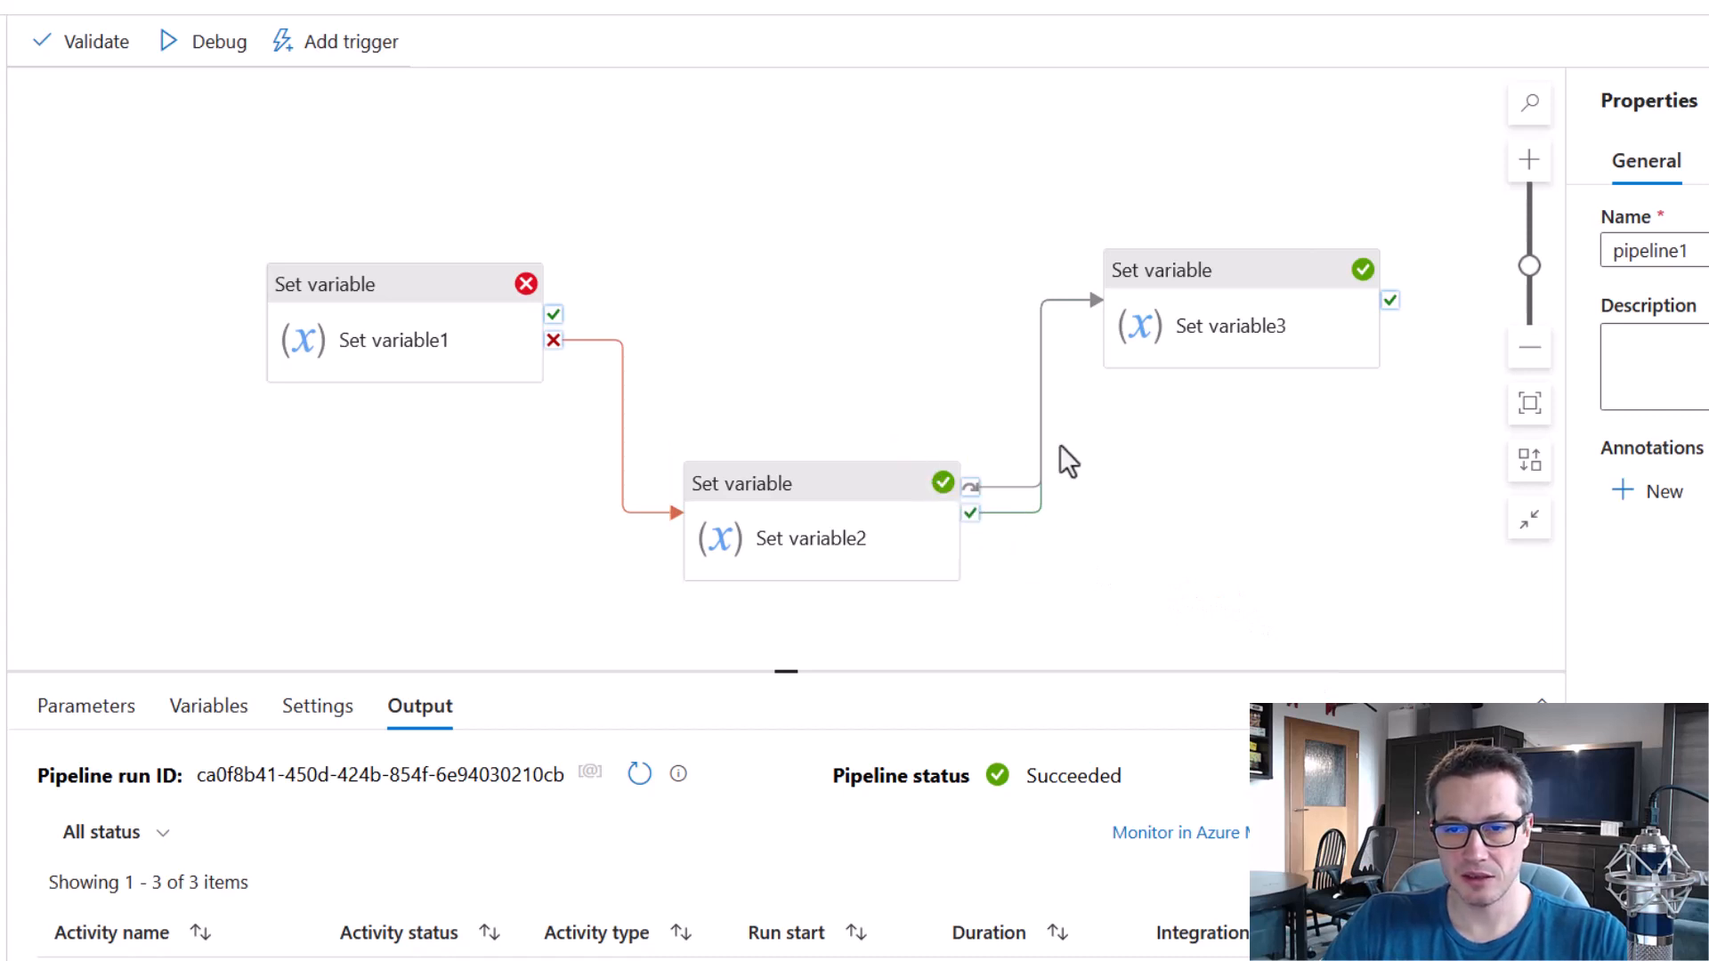
mouse_move(1073, 198)
left_mouse_down()
mouse_move(1397, 383)
mouse_move(1417, 414)
left_mouse_up()
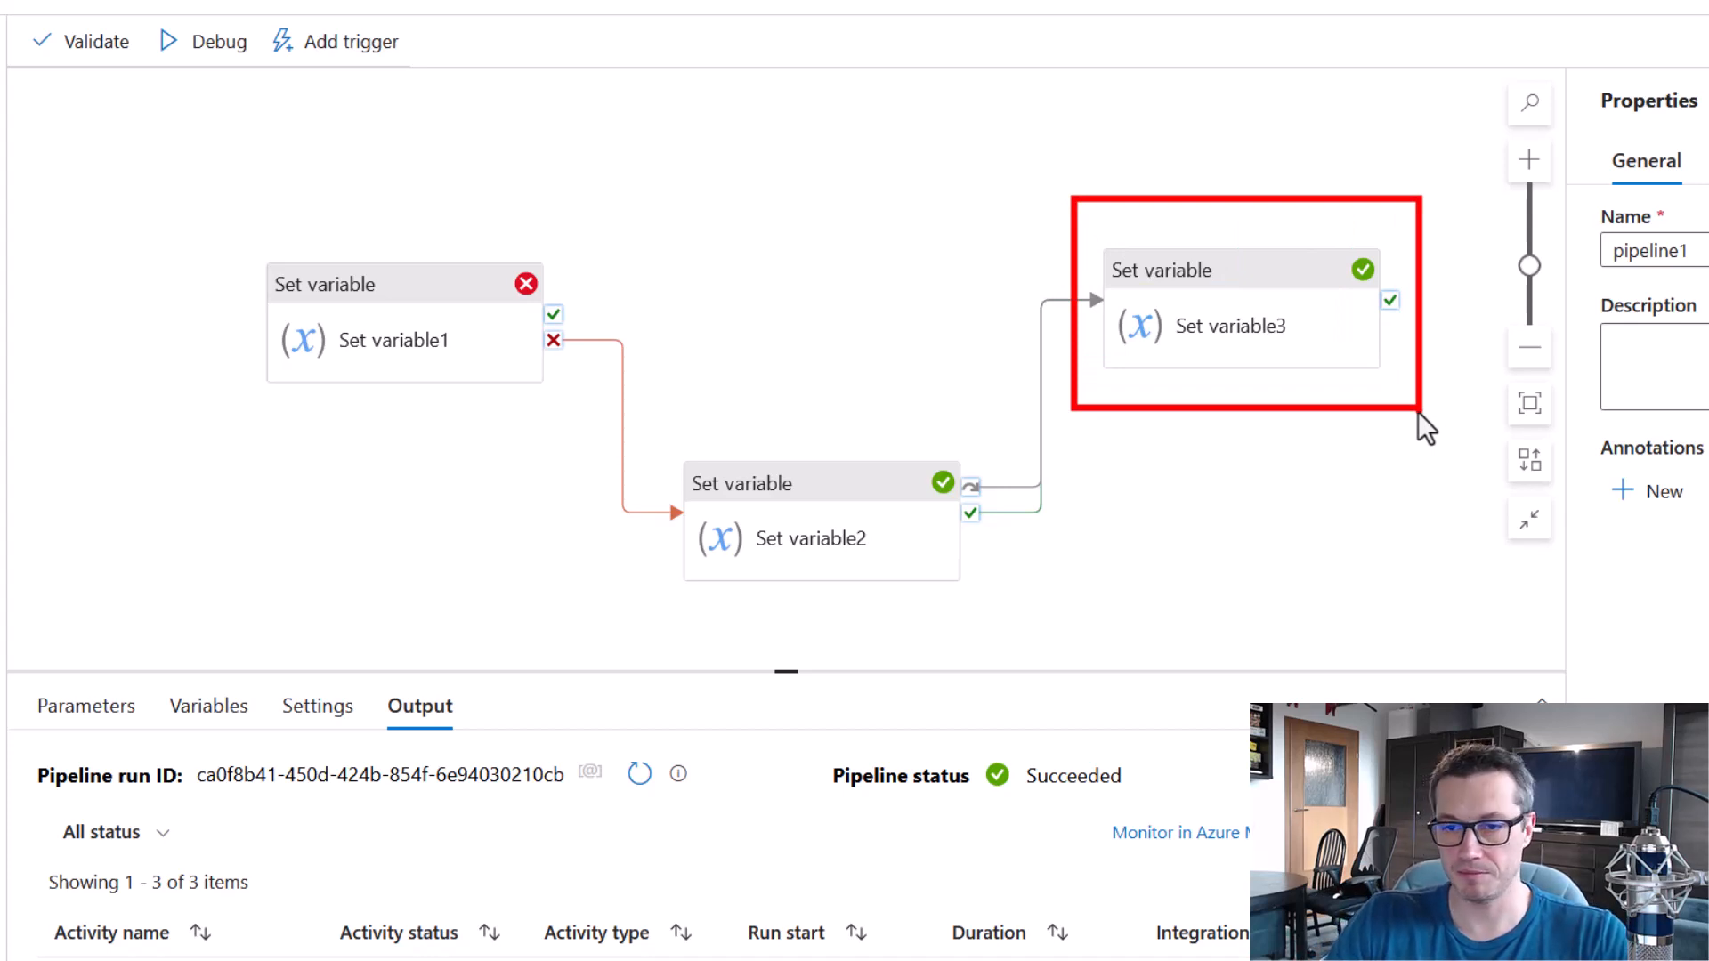
left_click_drag(1319, 231, 1397, 295)
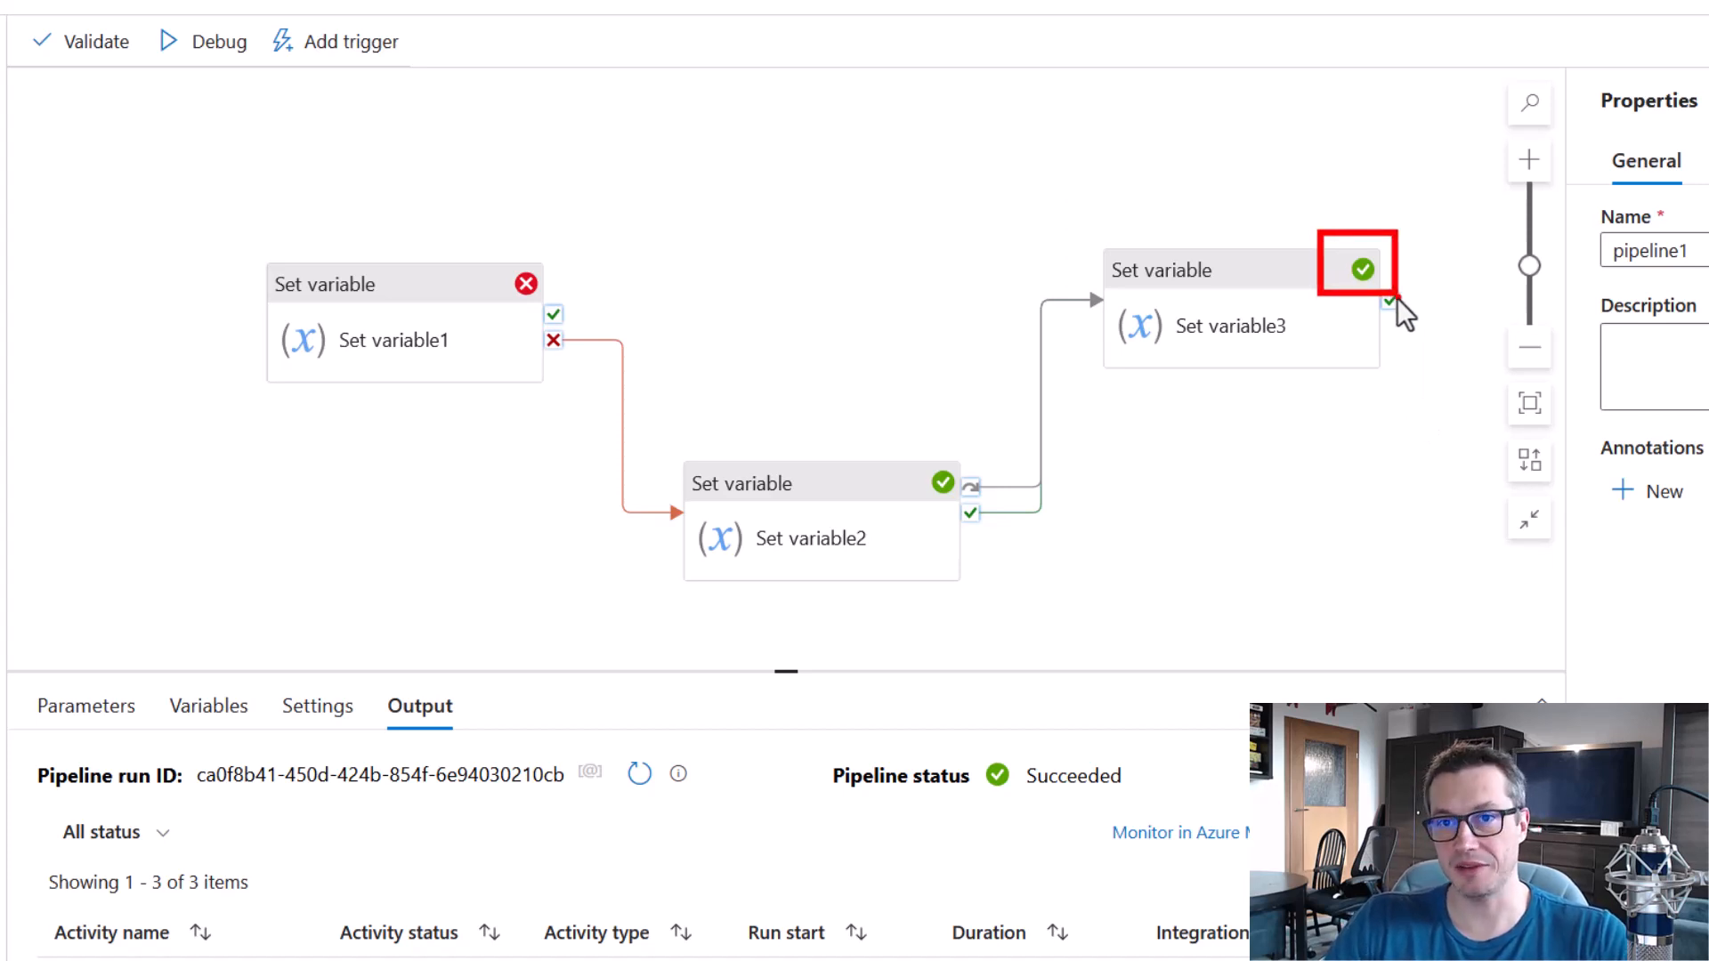
left_click_drag(820, 737, 1136, 812)
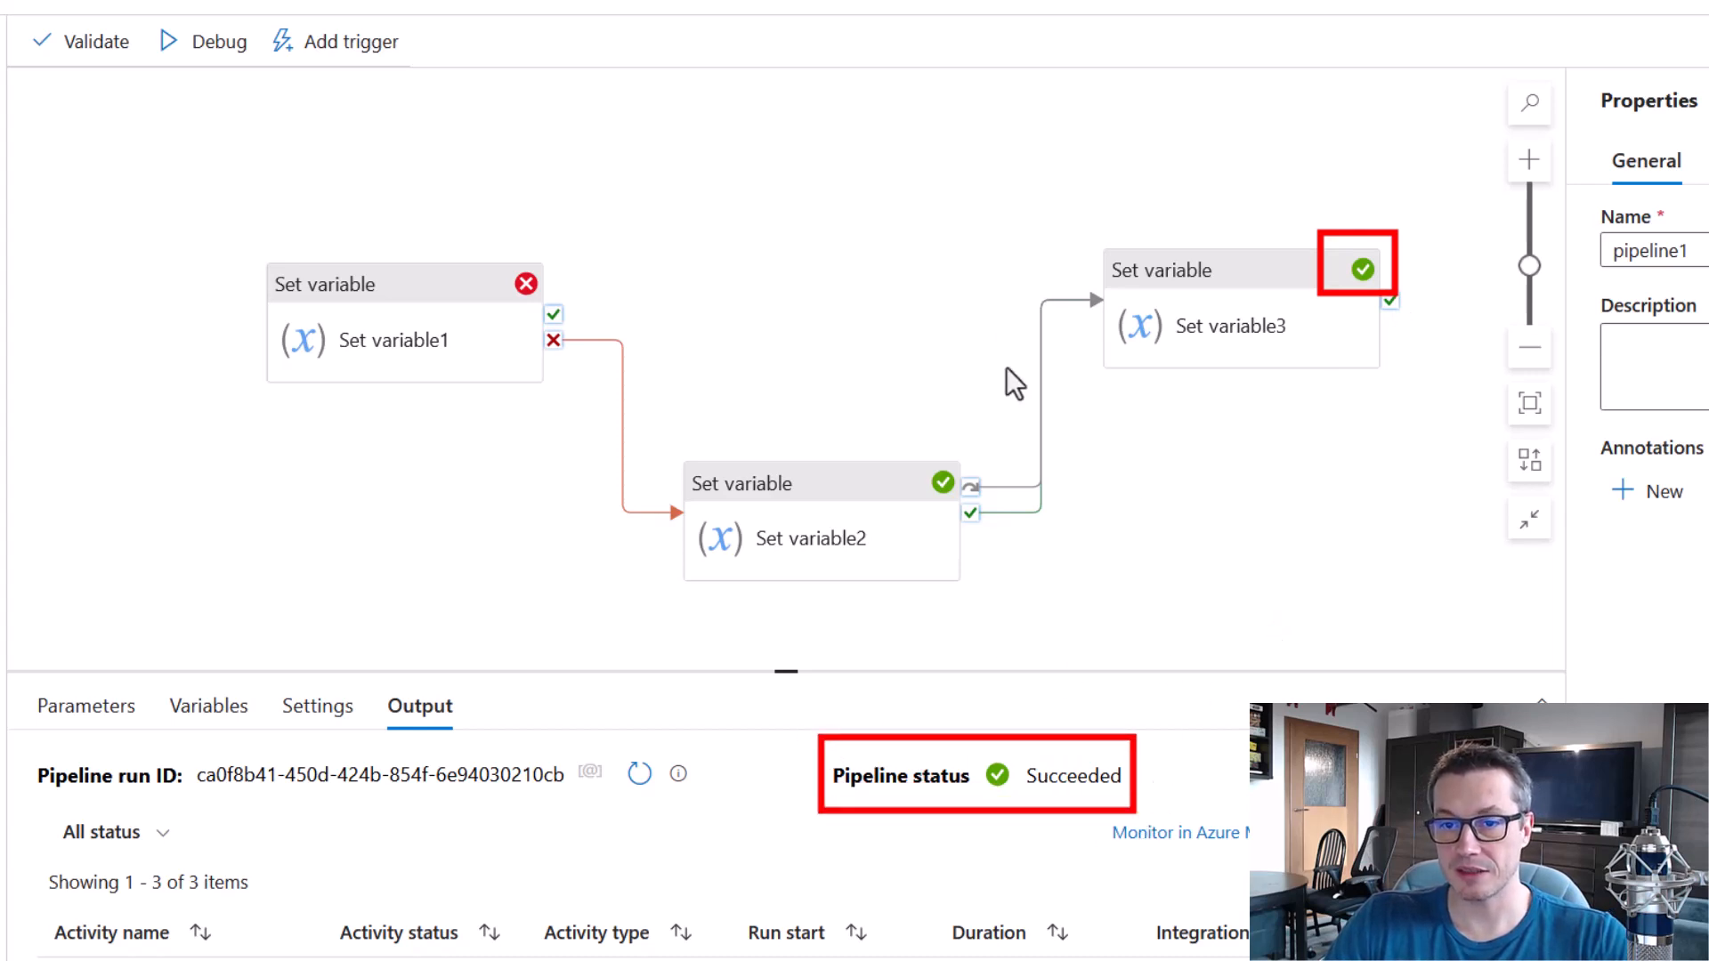
key("Escape")
Replace the text value of myVar in Set variable1 with a valid value.
left_click(412, 296)
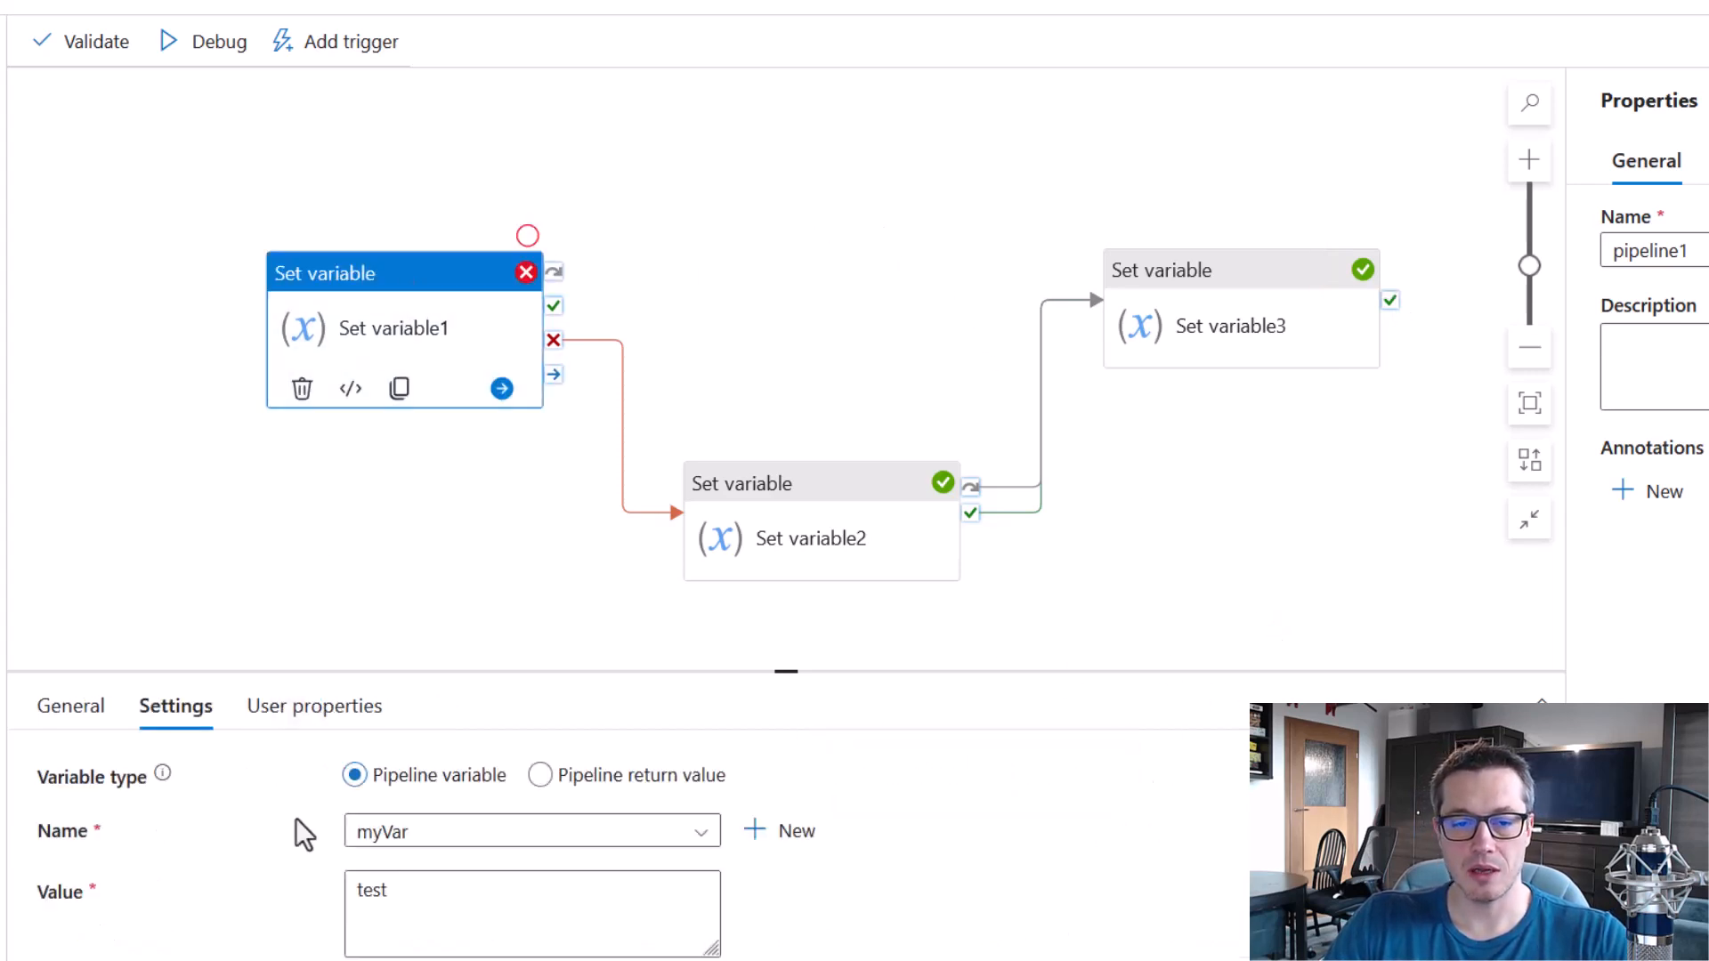
left_click_drag(410, 906, 286, 900)
left_click(452, 534)
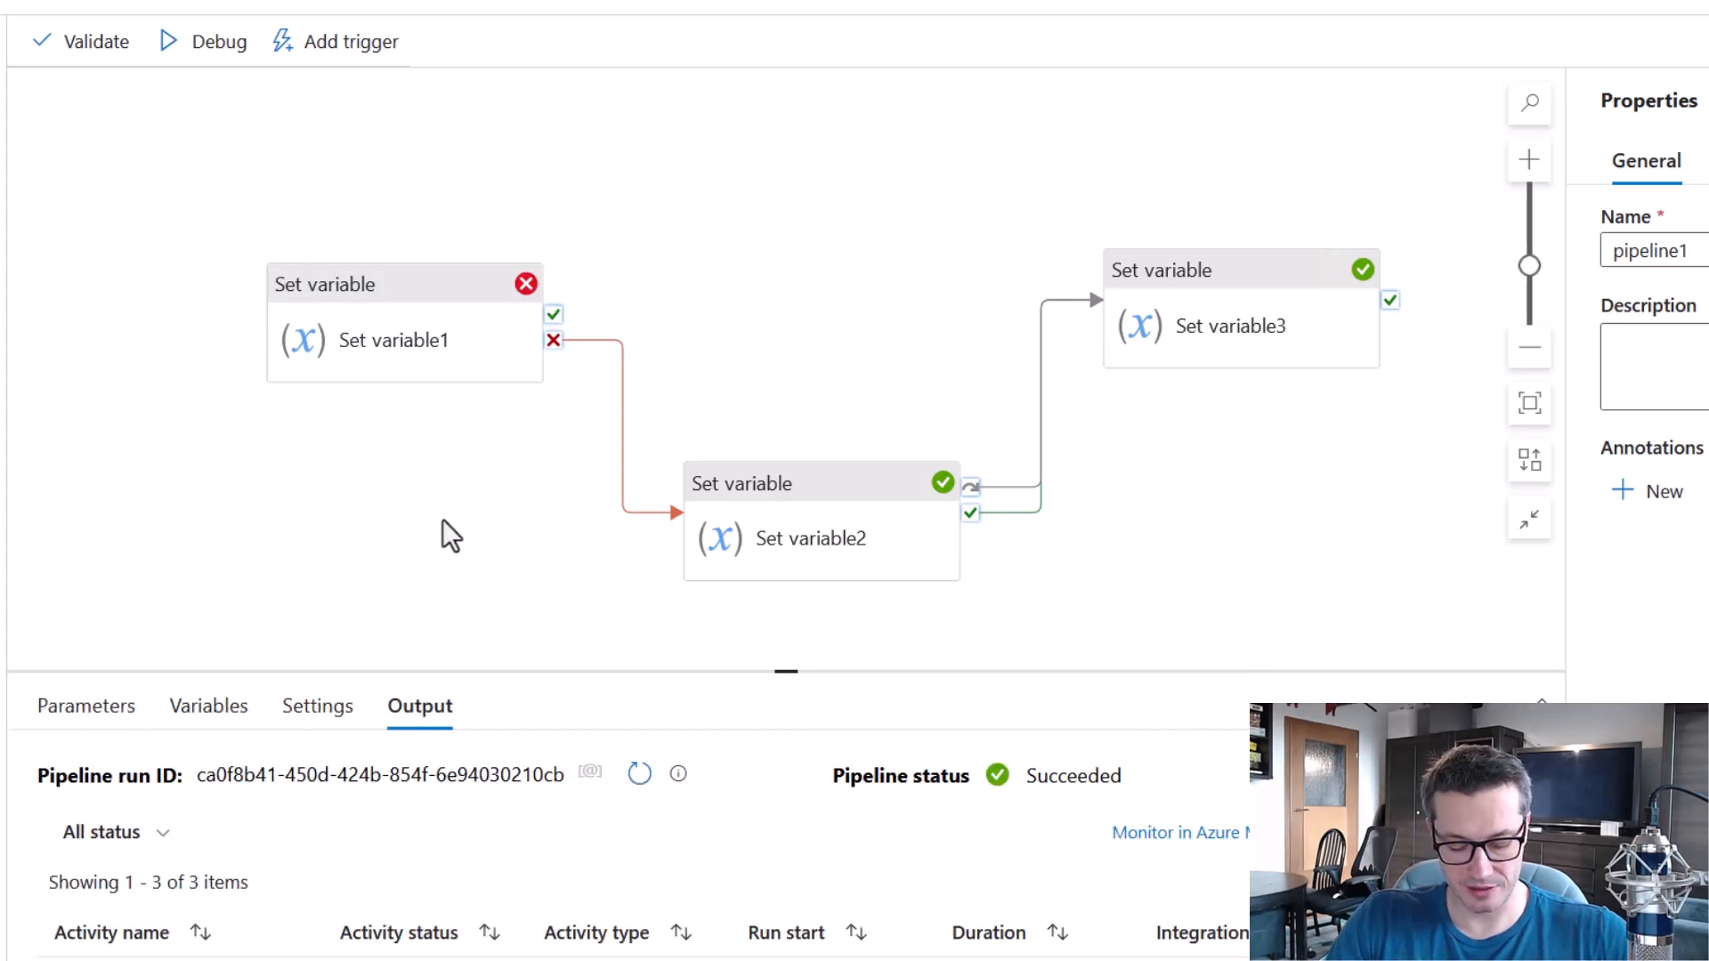
Debug the pipeline with the corrected Set variable1, and trace Set variable2's skip path to Set variable3 and the overall pipeline status.
left_click(213, 46)
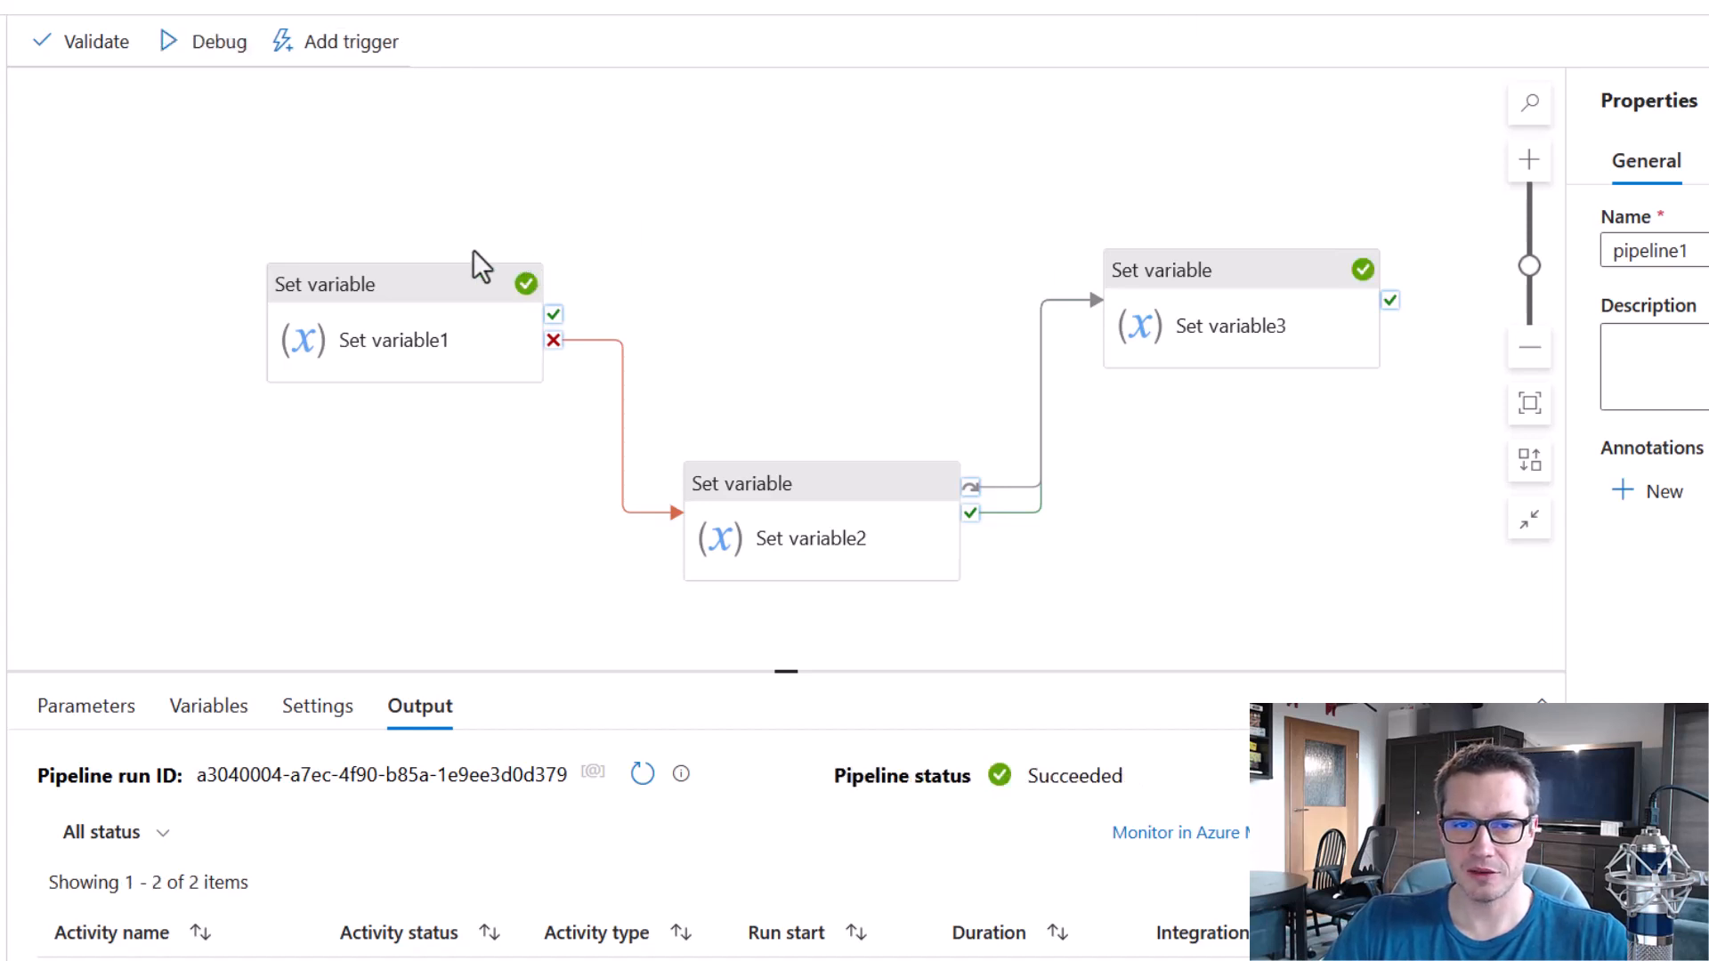
left_click_drag(362, 311, 569, 428)
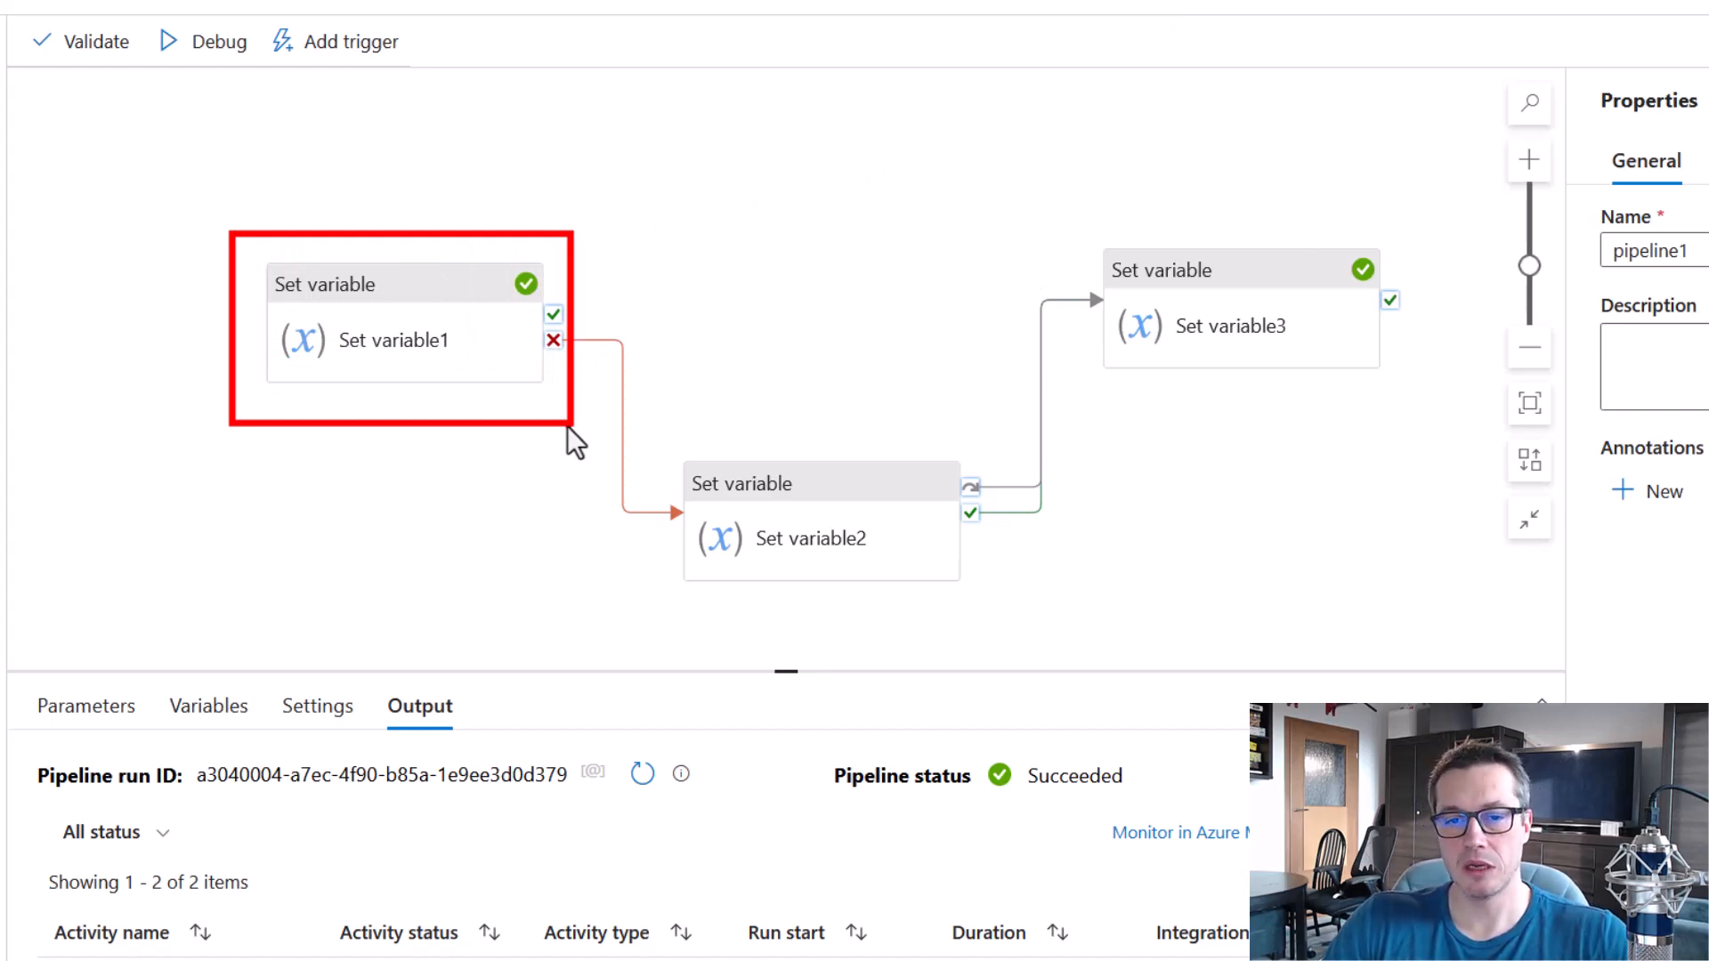
left_click_drag(654, 429, 1015, 634)
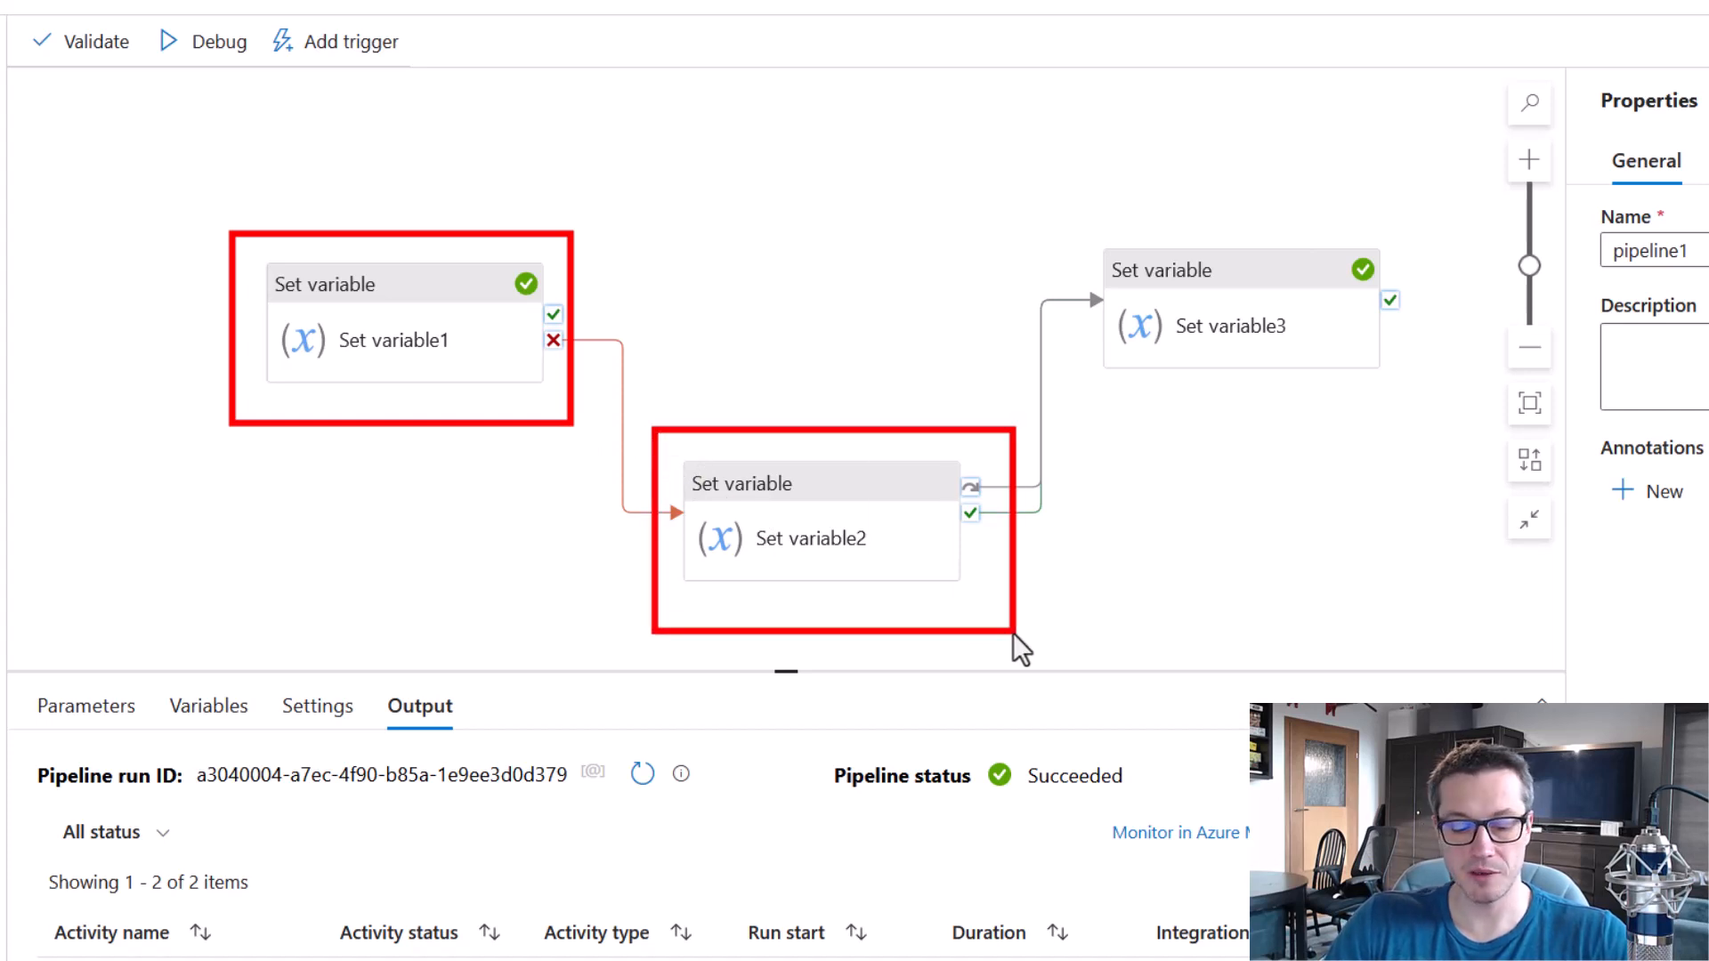
key("e")
mouse_move(976, 485)
left_mouse_down()
mouse_move(1014, 489)
mouse_move(999, 316)
mouse_move(1077, 272)
mouse_move(1064, 293)
left_mouse_up()
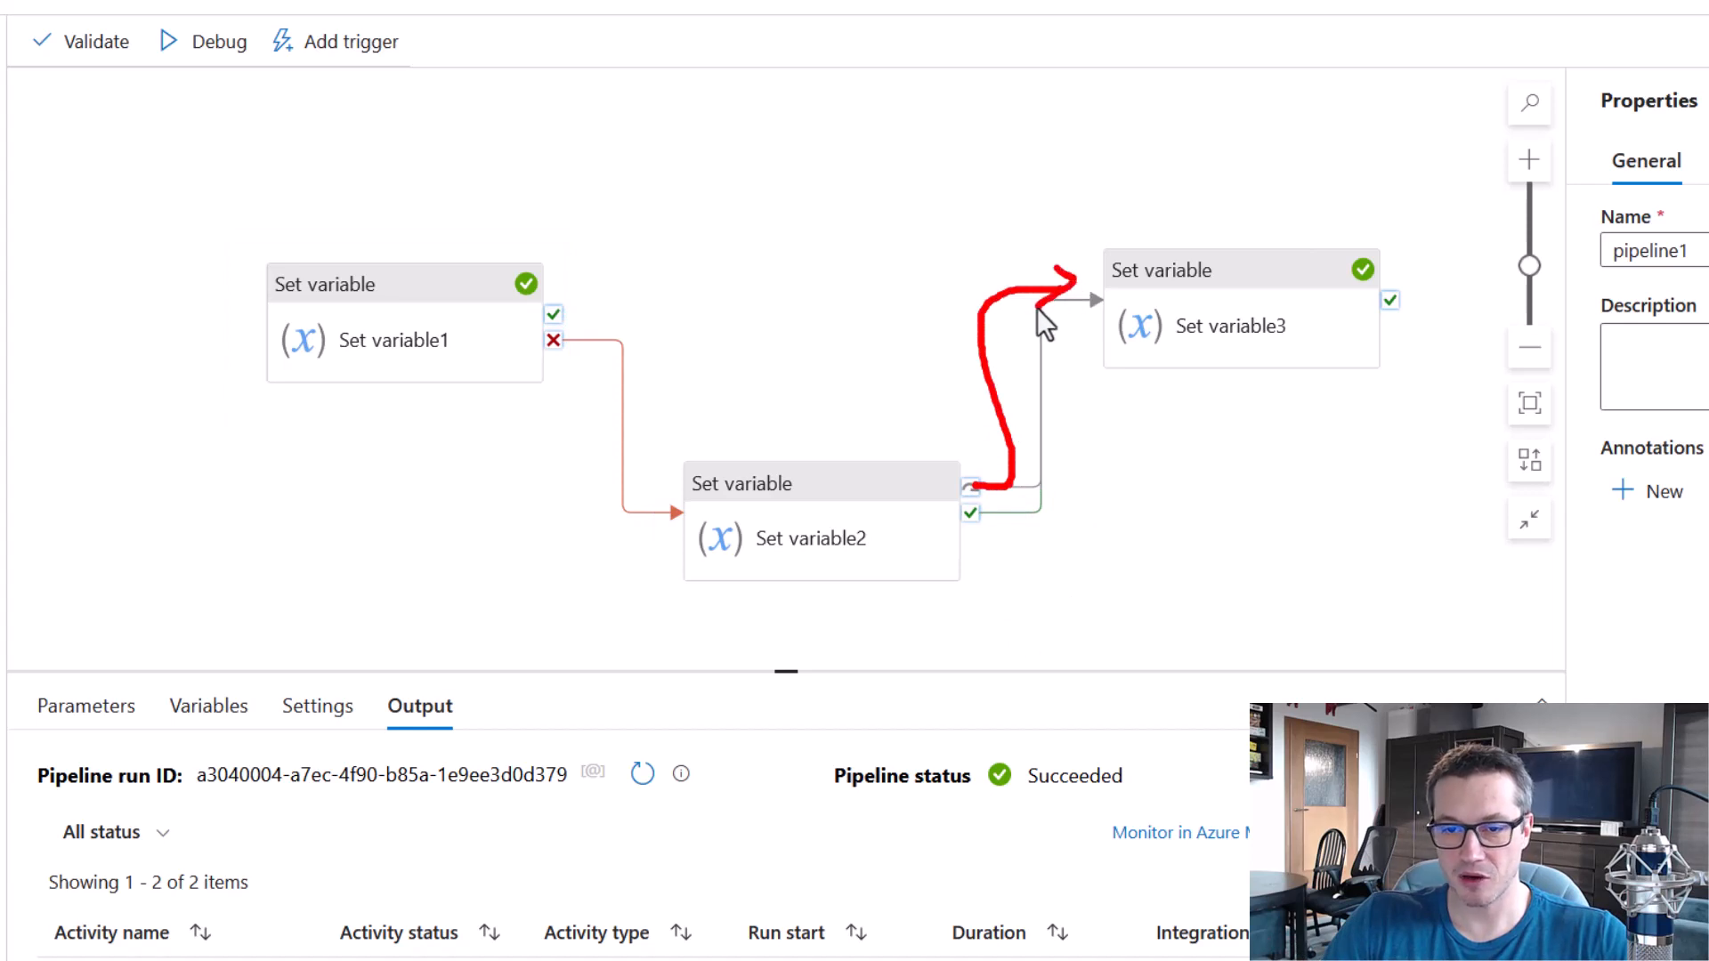
key("e")
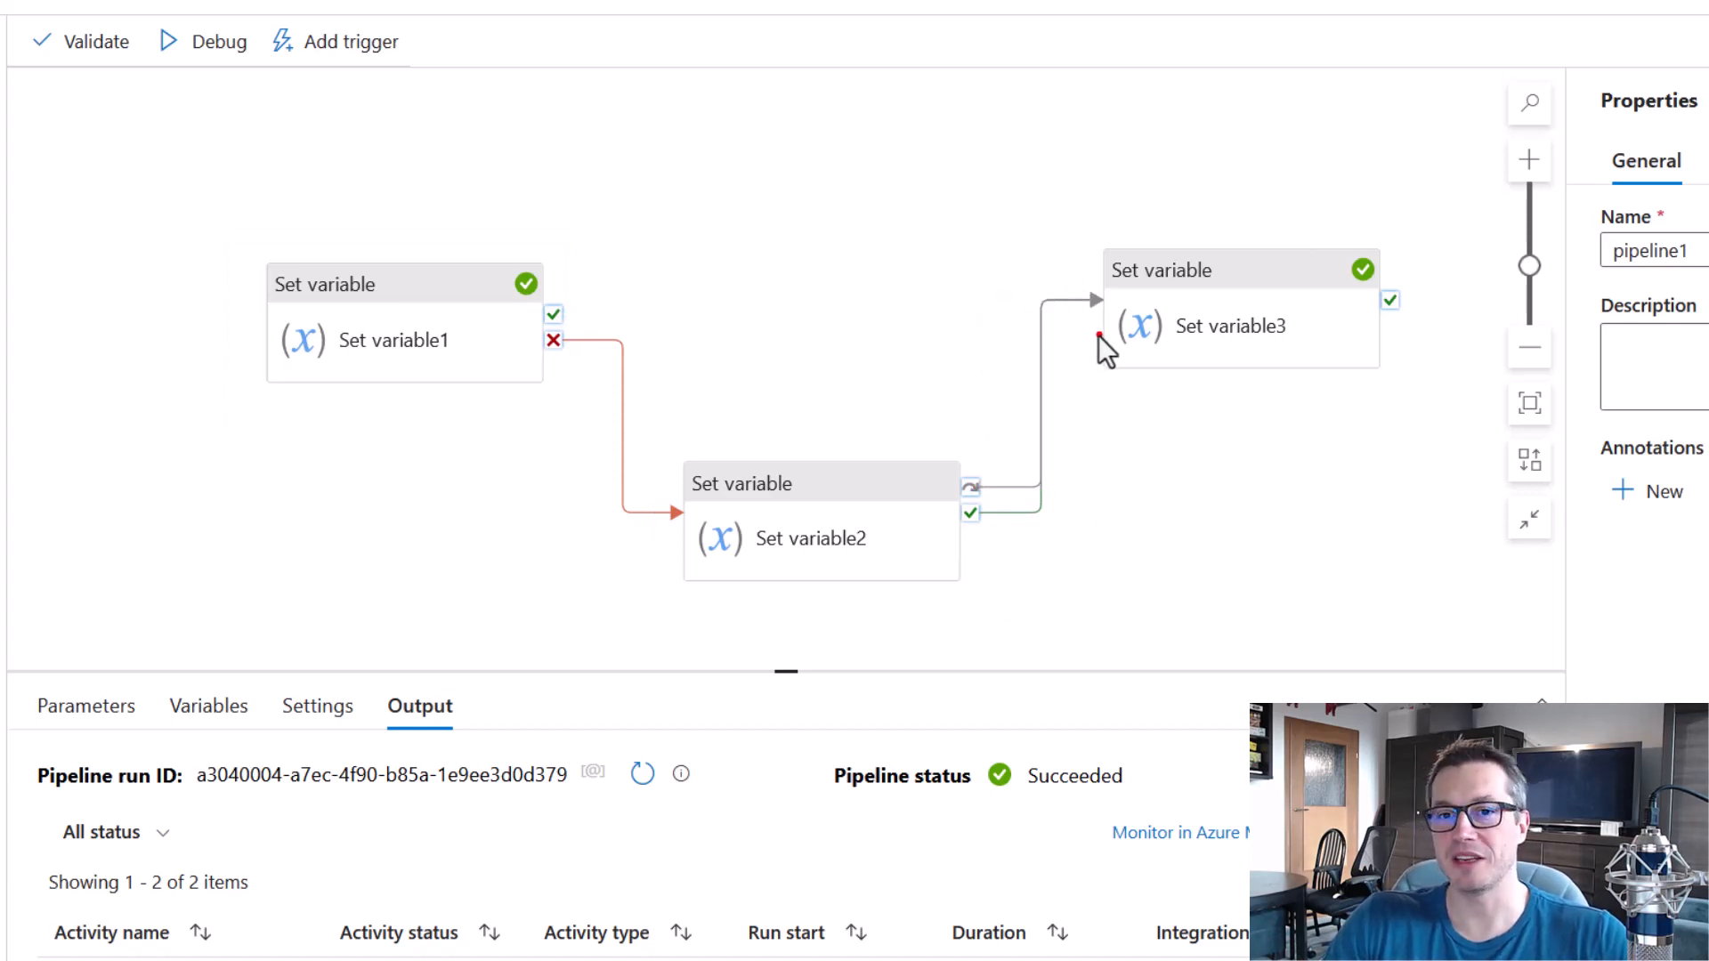
mouse_move(1078, 213)
left_mouse_down()
mouse_move(1400, 376)
mouse_move(1432, 422)
left_mouse_up()
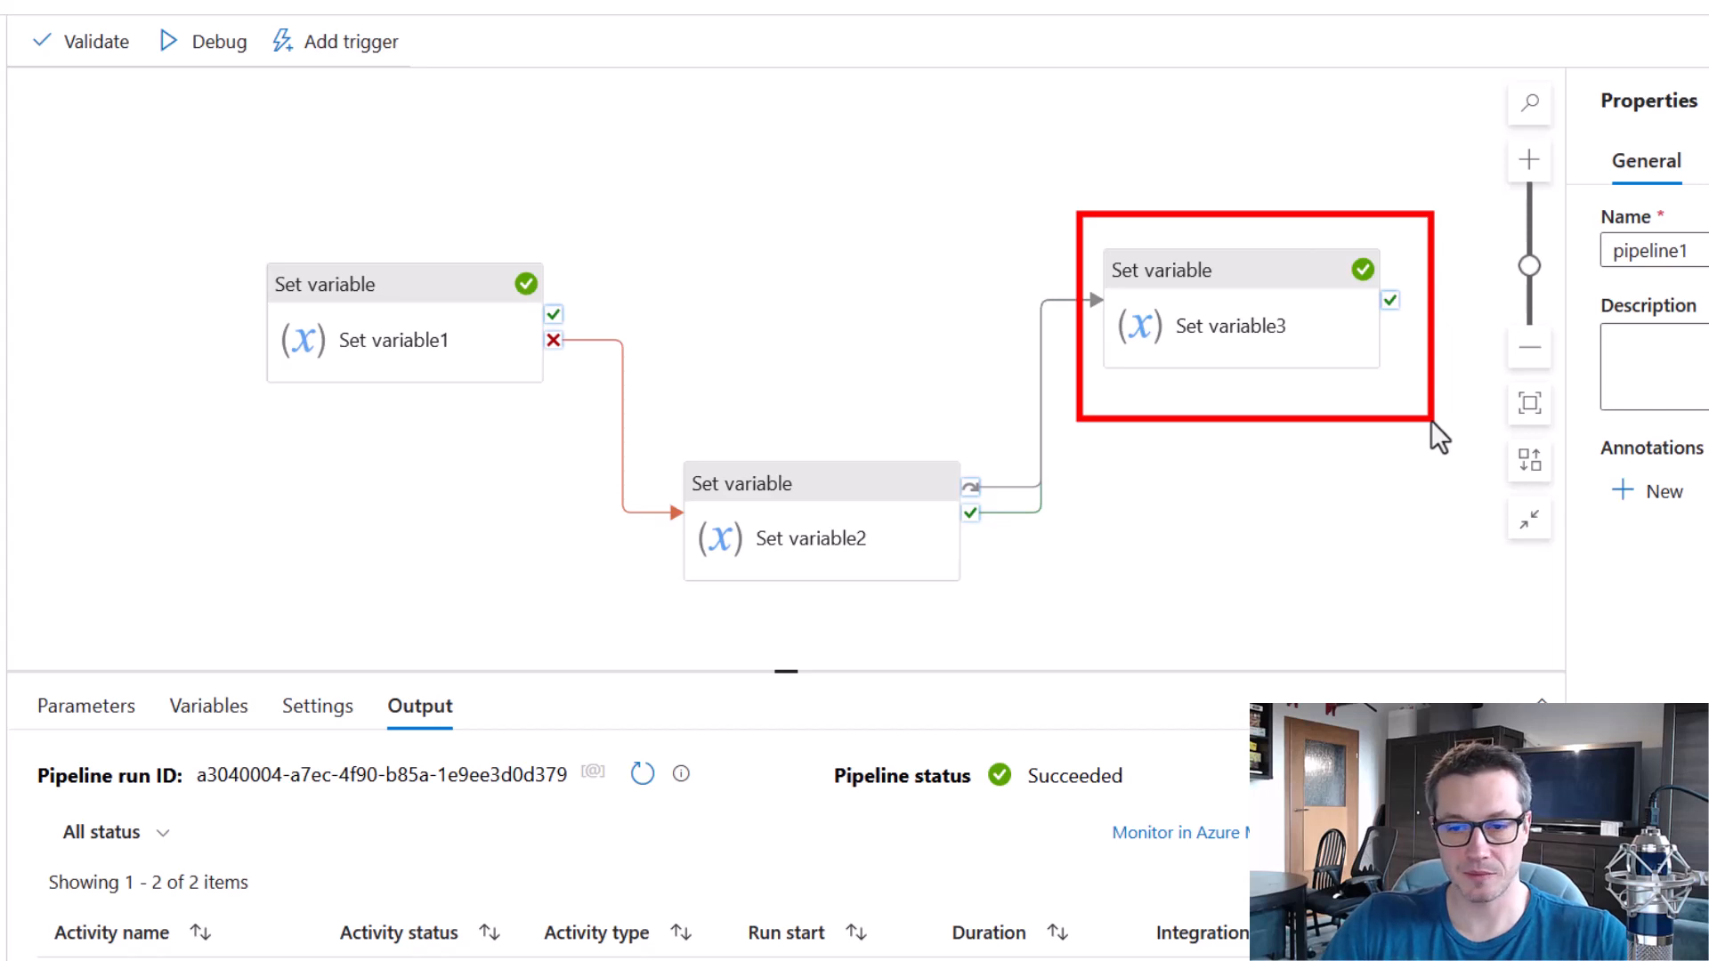
key("Escape")
left_click_drag(1327, 229, 1407, 301)
left_click_drag(804, 737, 1134, 821)
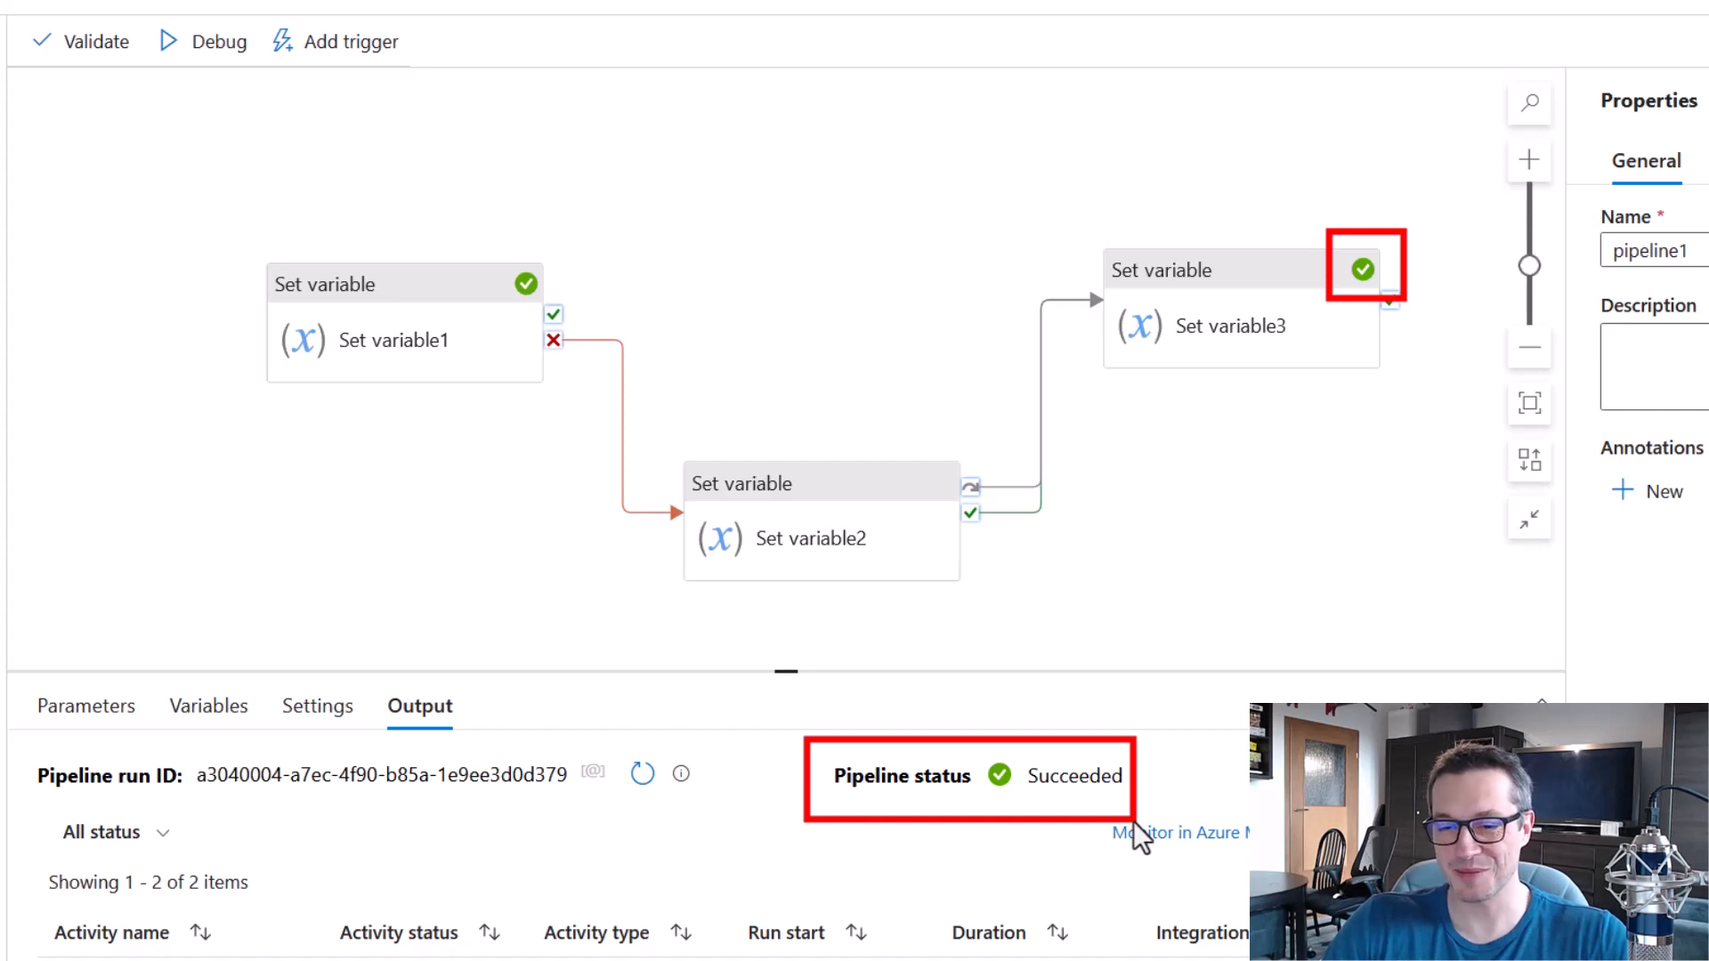
key("Escape")
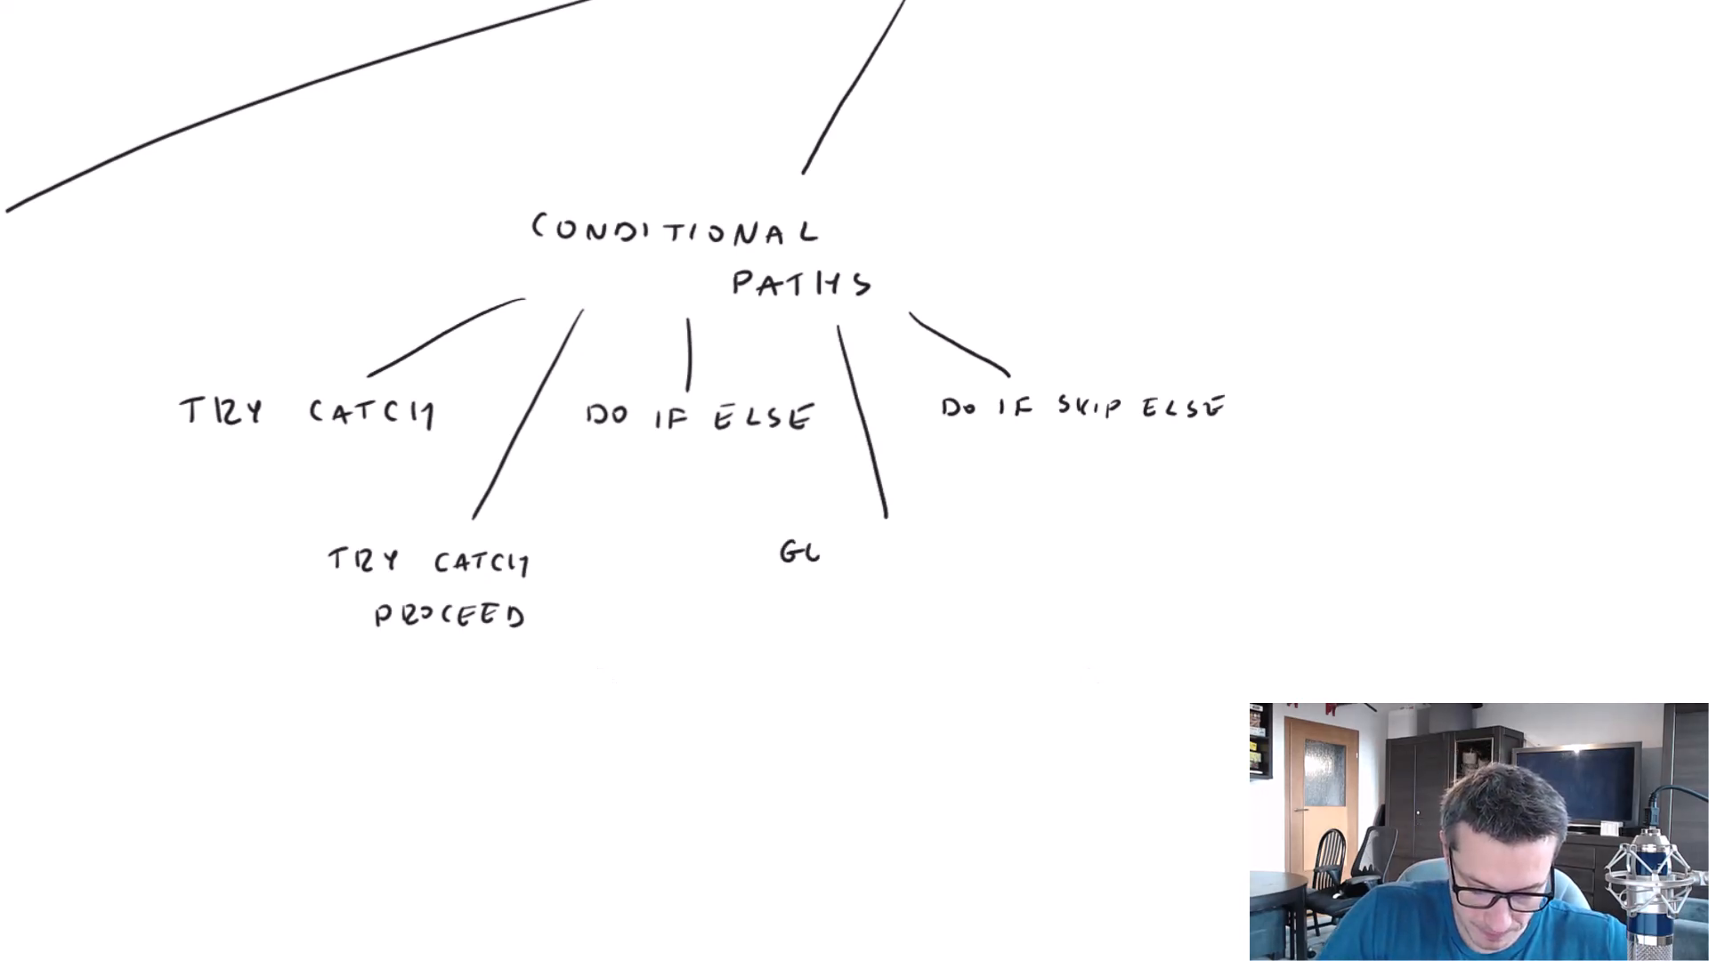
On the whiteboard, handwrite GENERIC ERROR HANDLING beneath the long branch between DO IF ELSE and DO IF SKIP ELSE.
left_click_drag(860, 541, 878, 539)
left_click_drag(862, 551, 874, 549)
left_click_drag(890, 543, 890, 559)
left_click_drag(889, 541, 905, 559)
left_click_drag(913, 542, 914, 560)
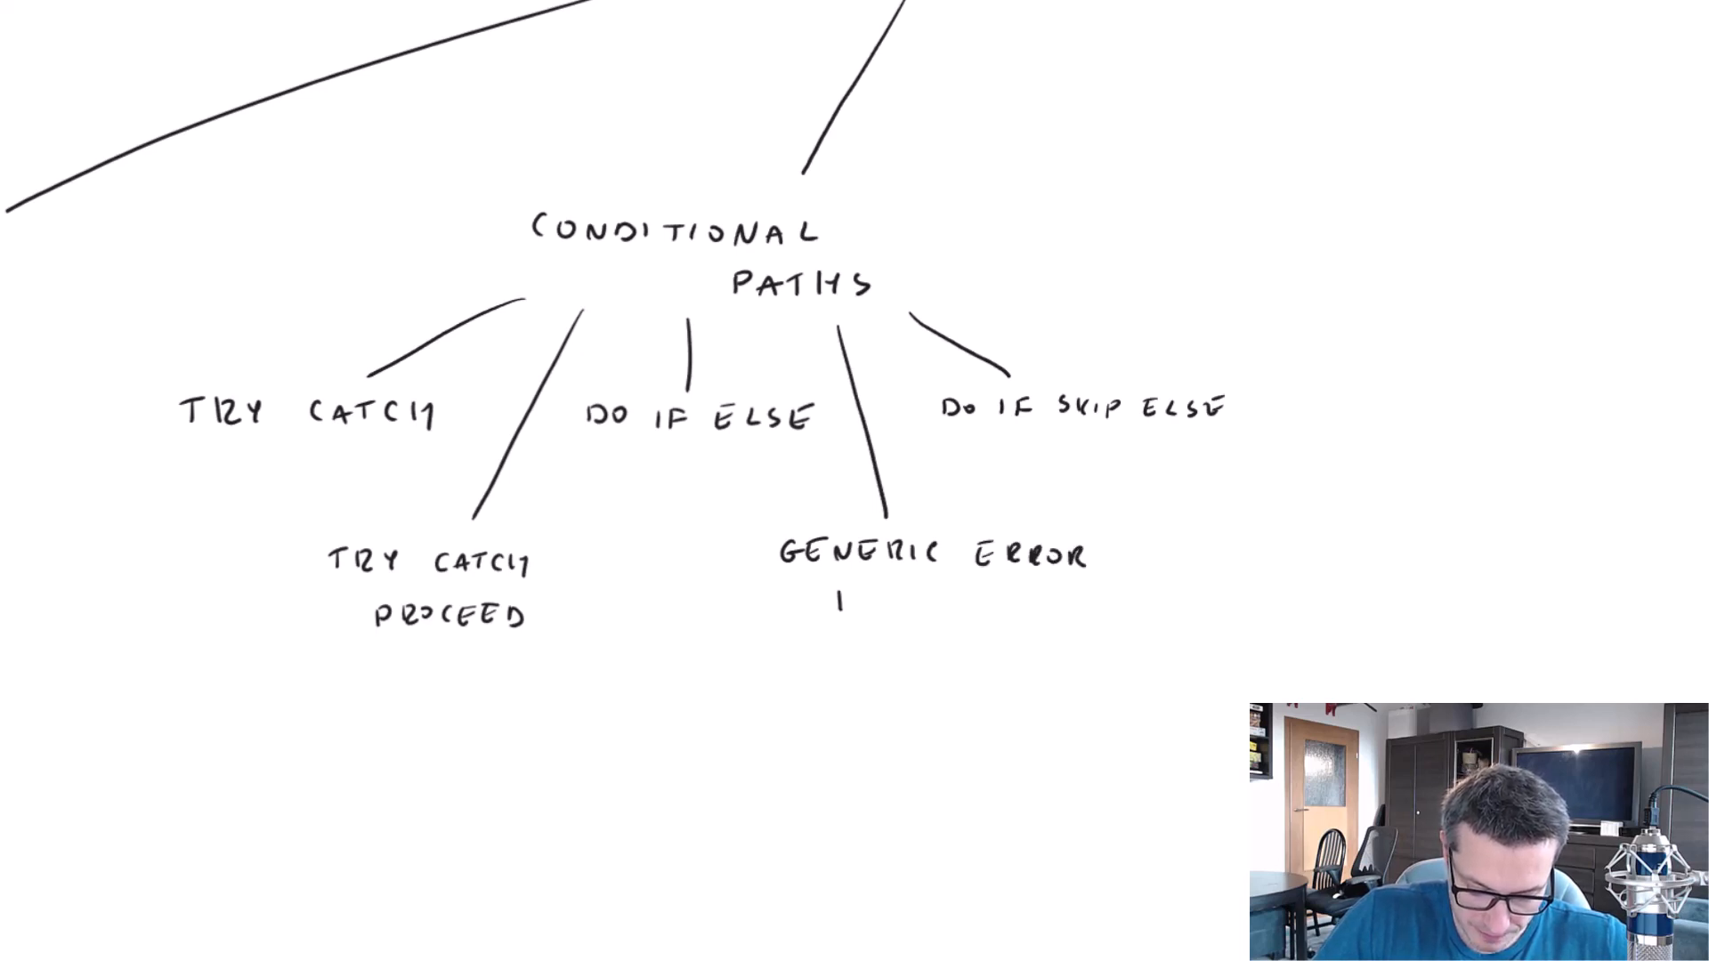
left_click_drag(856, 595, 855, 612)
left_click_drag(840, 604, 854, 604)
left_click_drag(862, 614, 883, 614)
left_click_drag(866, 607, 880, 606)
mouse_move(888, 614)
left_mouse_down()
mouse_move(907, 595)
mouse_move(987, 594)
left_mouse_up()
left_click_drag(1021, 595, 1013, 605)
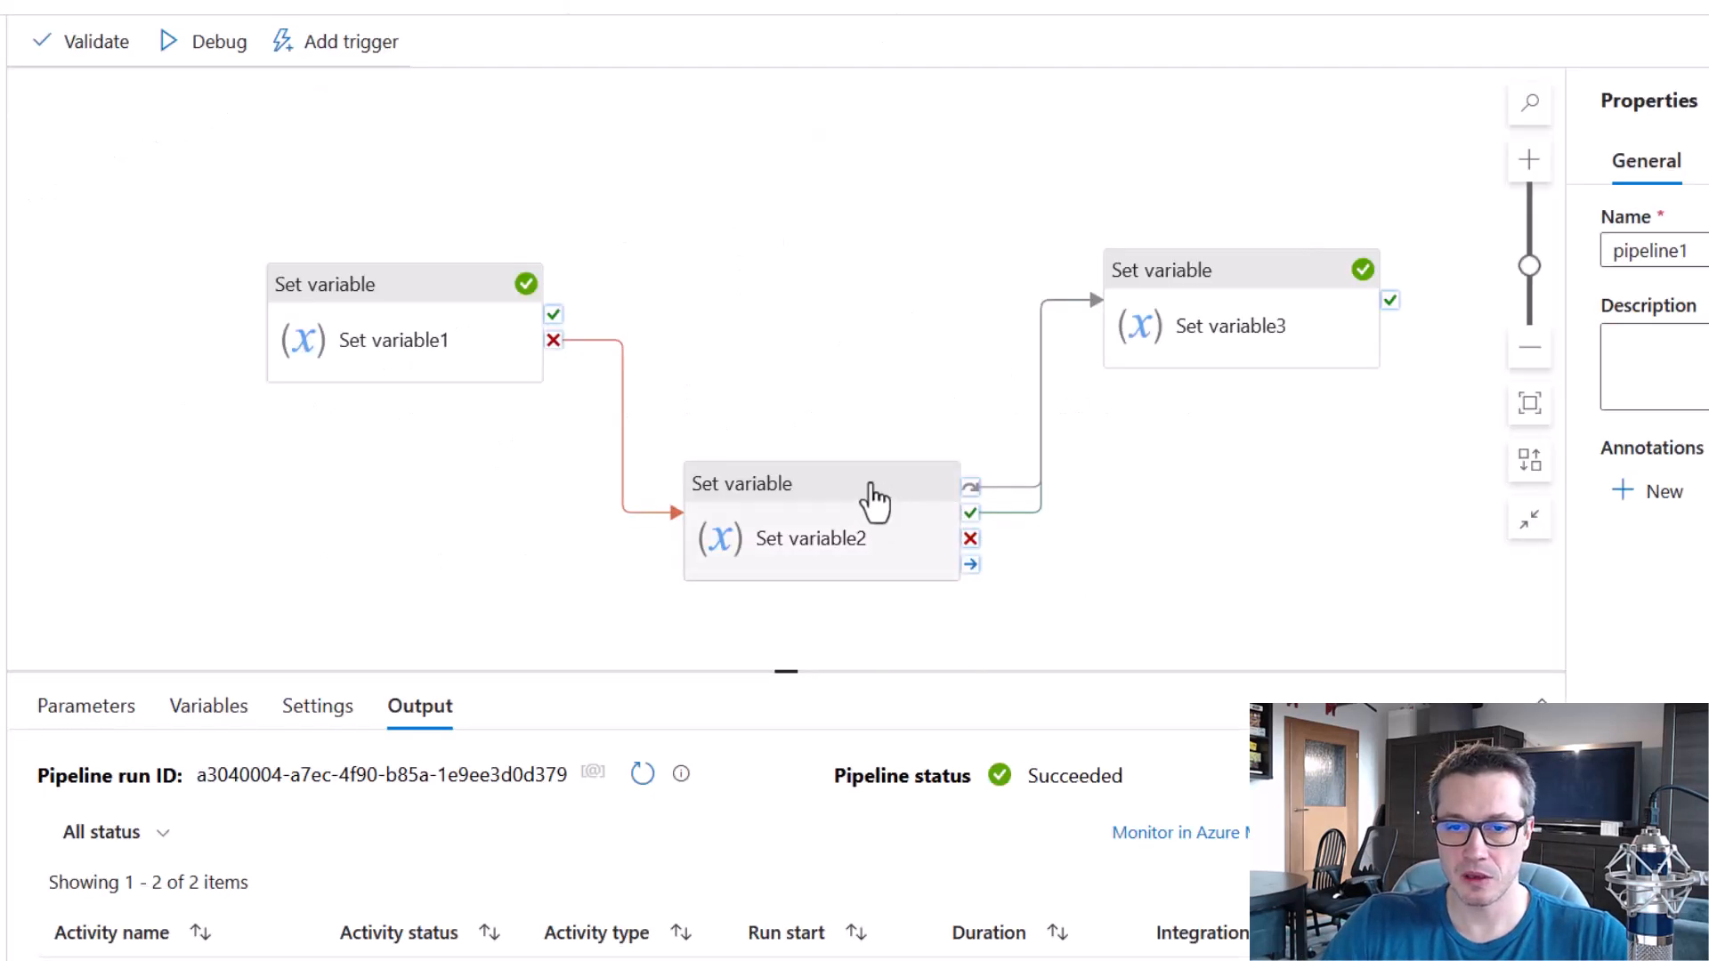
Back in the pipeline, delete all links between the Set variable activities and arrange the three activities in one horizontal row.
left_click_drag(868, 494, 868, 334)
left_click(635, 340)
key("Delete")
left_click(1032, 351)
key("Delete")
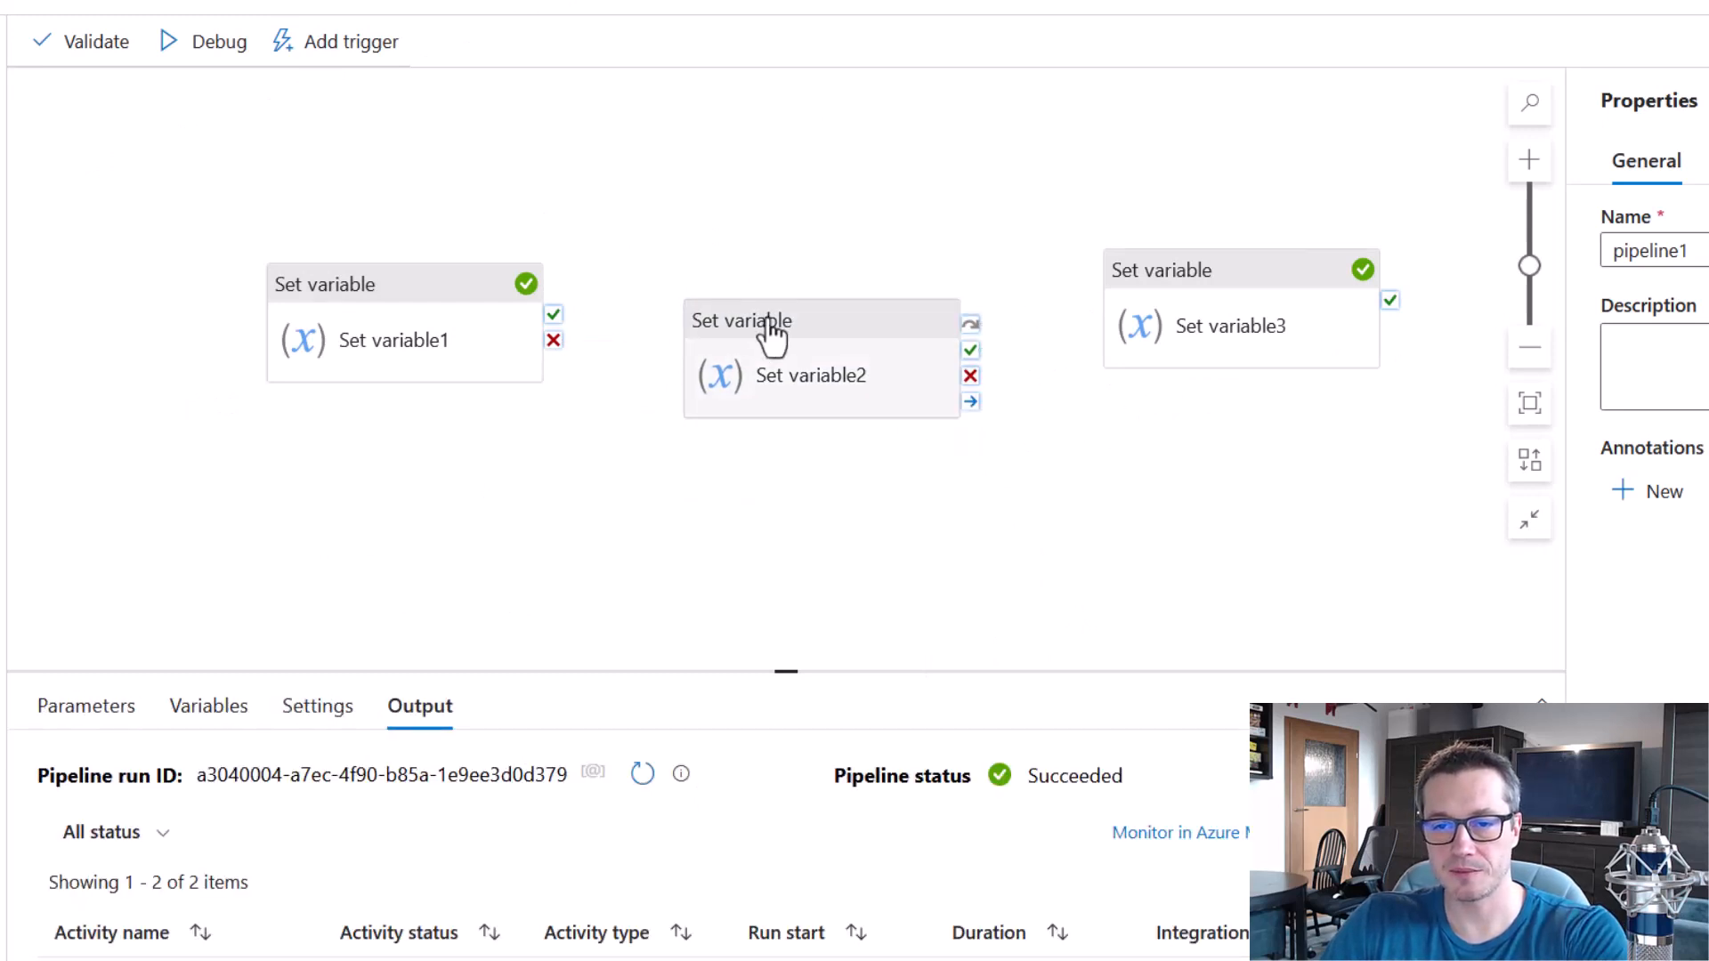
left_click_drag(452, 288, 377, 246)
left_click_drag(752, 308, 640, 246)
left_click_drag(1186, 267, 1048, 253)
Add a Wait activity below the row of Set variable activities and name it Error handling.
left_click_drag(3, 561, 781, 530)
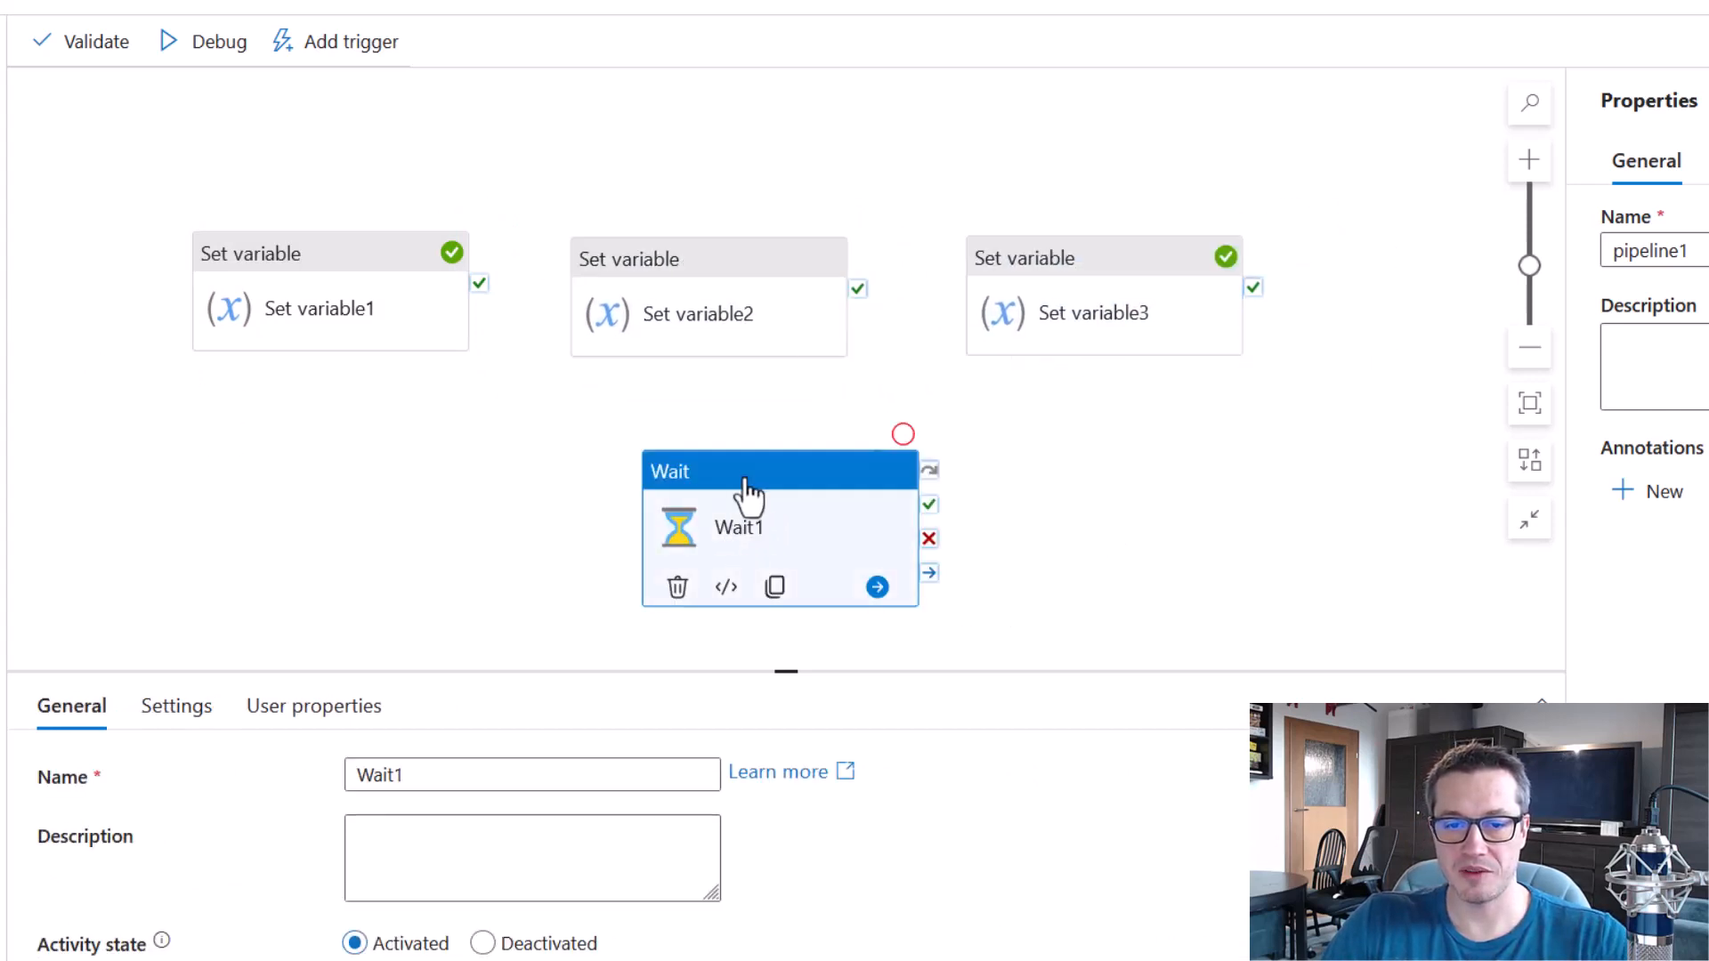
double_click(439, 775)
type("Error hanli")
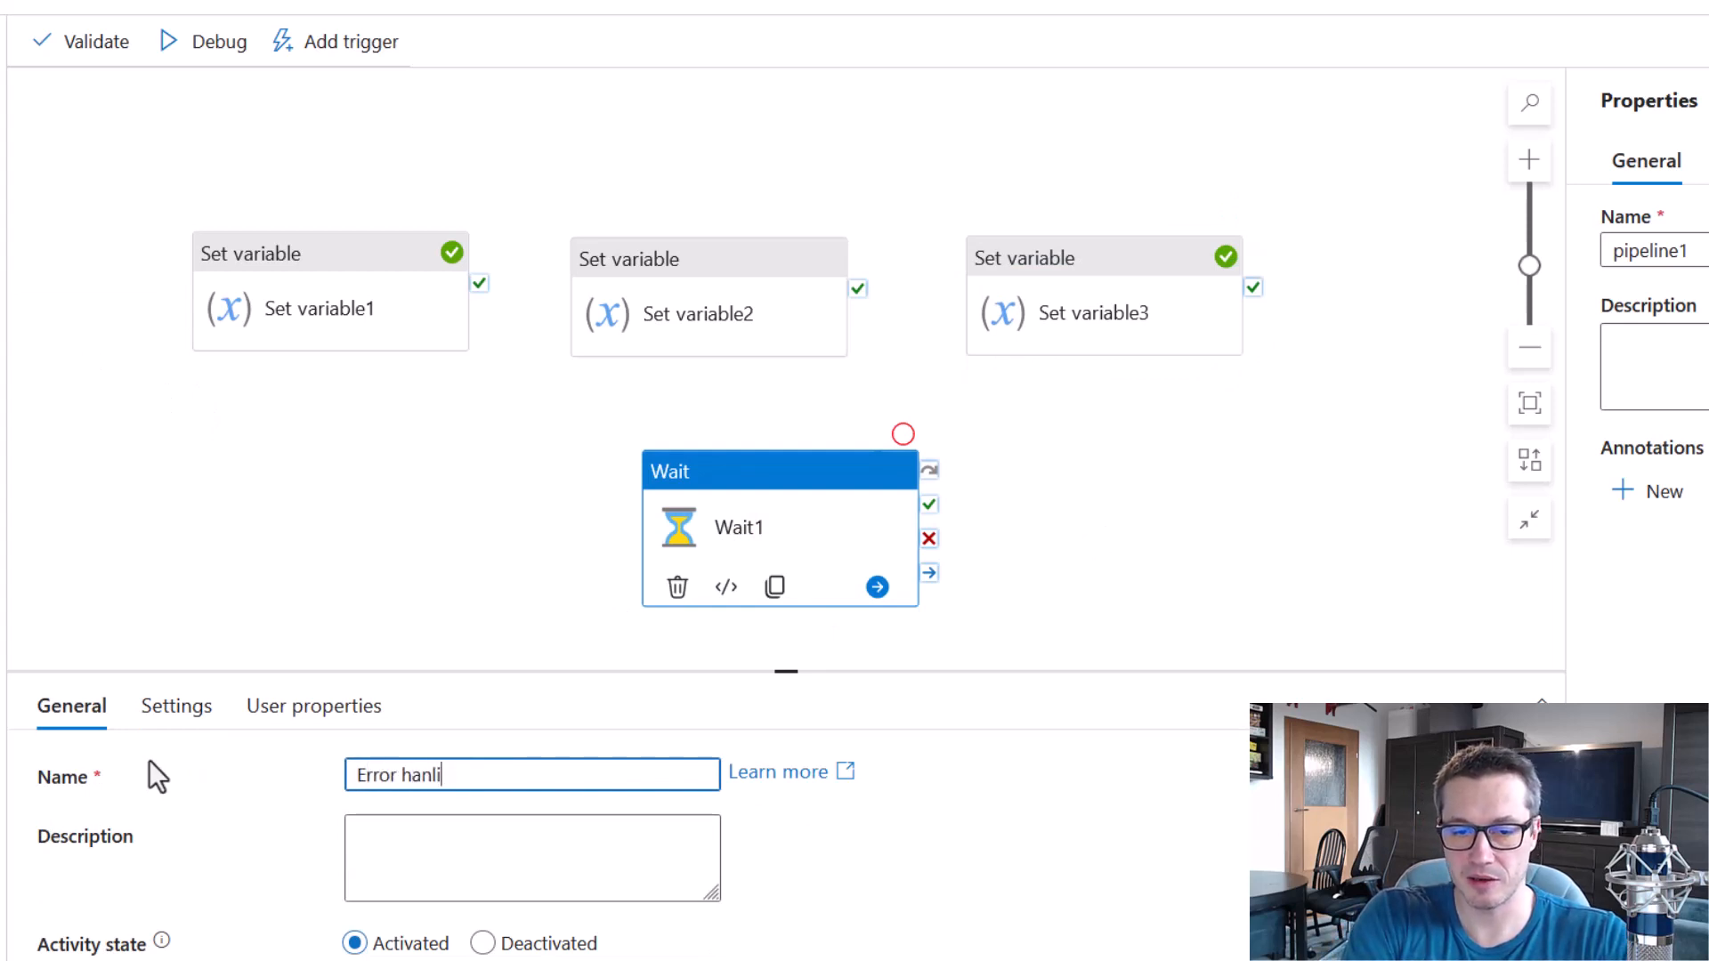
key("BackSpace")
key("BackSpace")
type("dling")
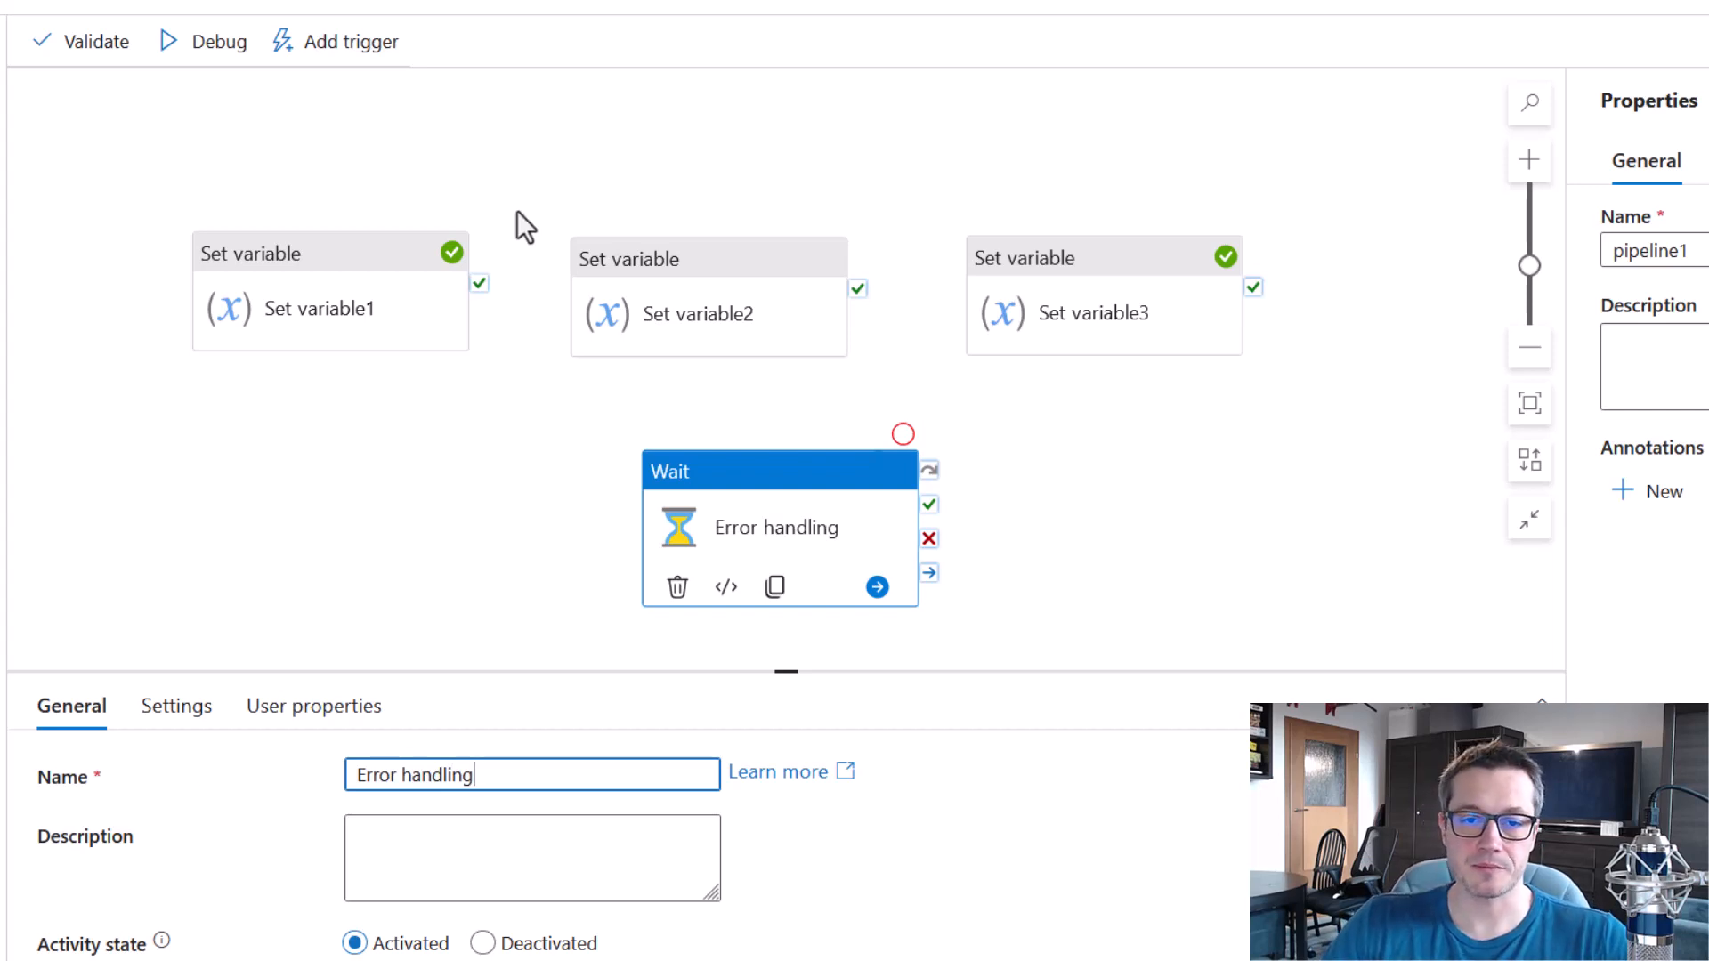
Chain the three Set variable activities with success links, and link each one's failure output to Error handling.
left_click_drag(481, 285, 703, 307)
left_click_drag(857, 294, 1087, 329)
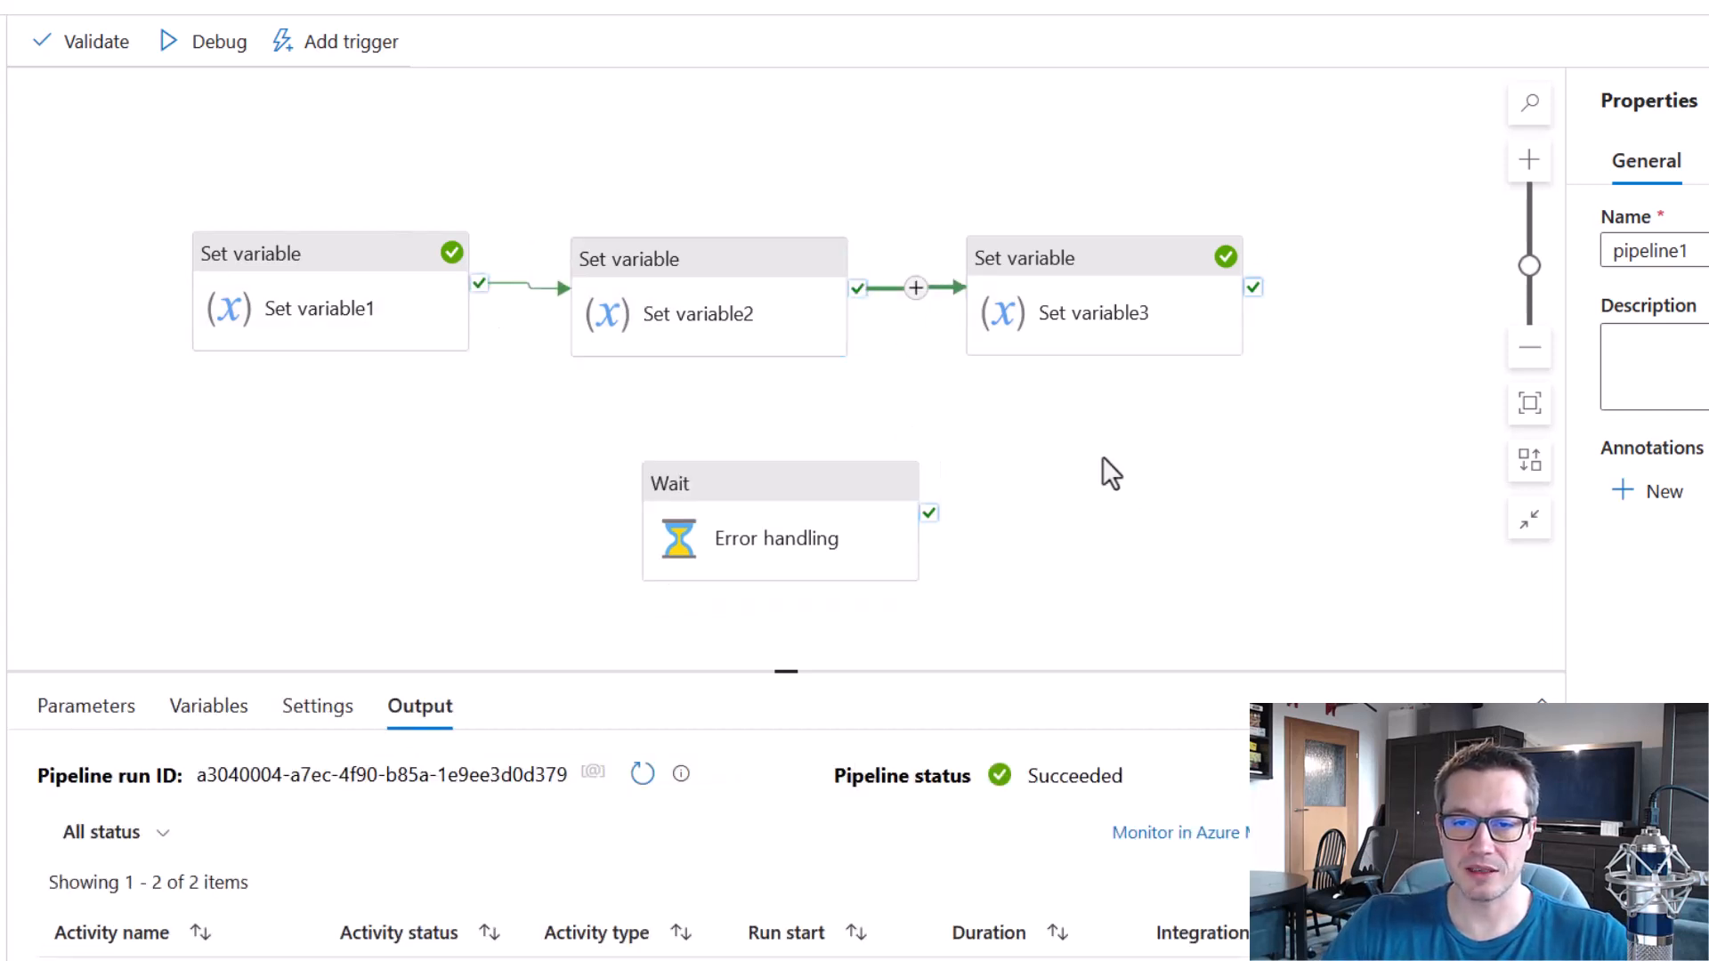
left_click_drag(480, 309, 766, 525)
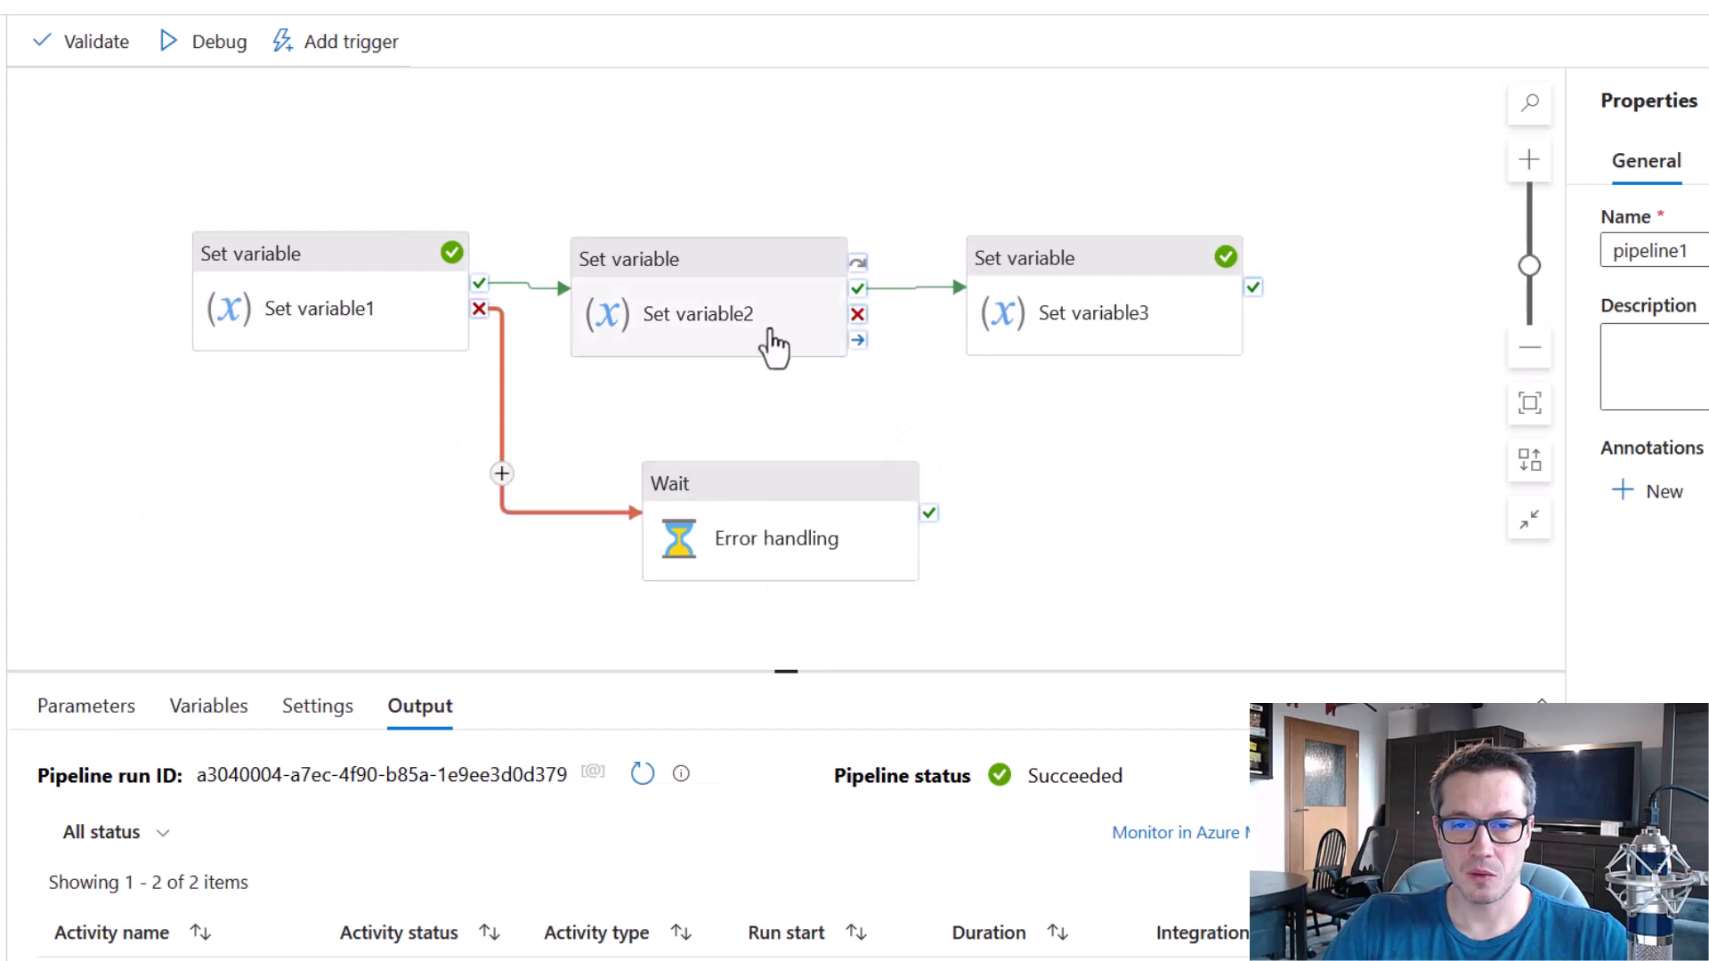
left_click_drag(858, 314, 885, 513)
left_click_drag(1254, 316, 922, 536)
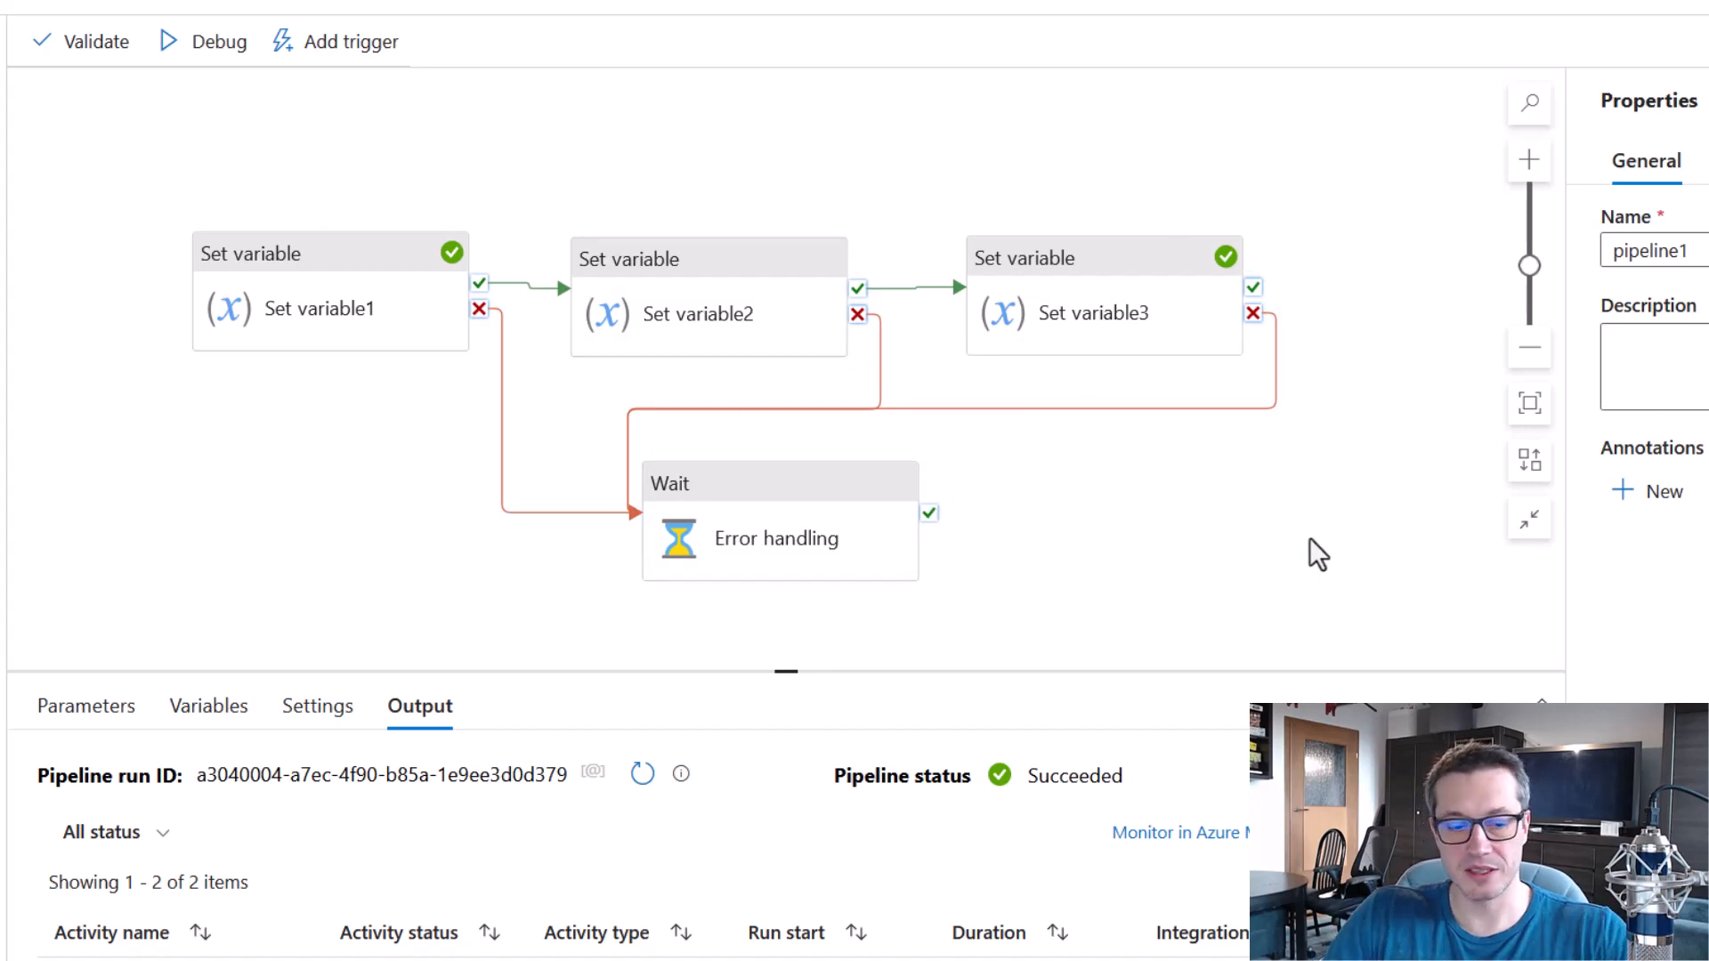
Examine the generic error-handling layout of the three chained Set variable activities and their shared Error handling activity.
left_click_drag(160, 186, 486, 394)
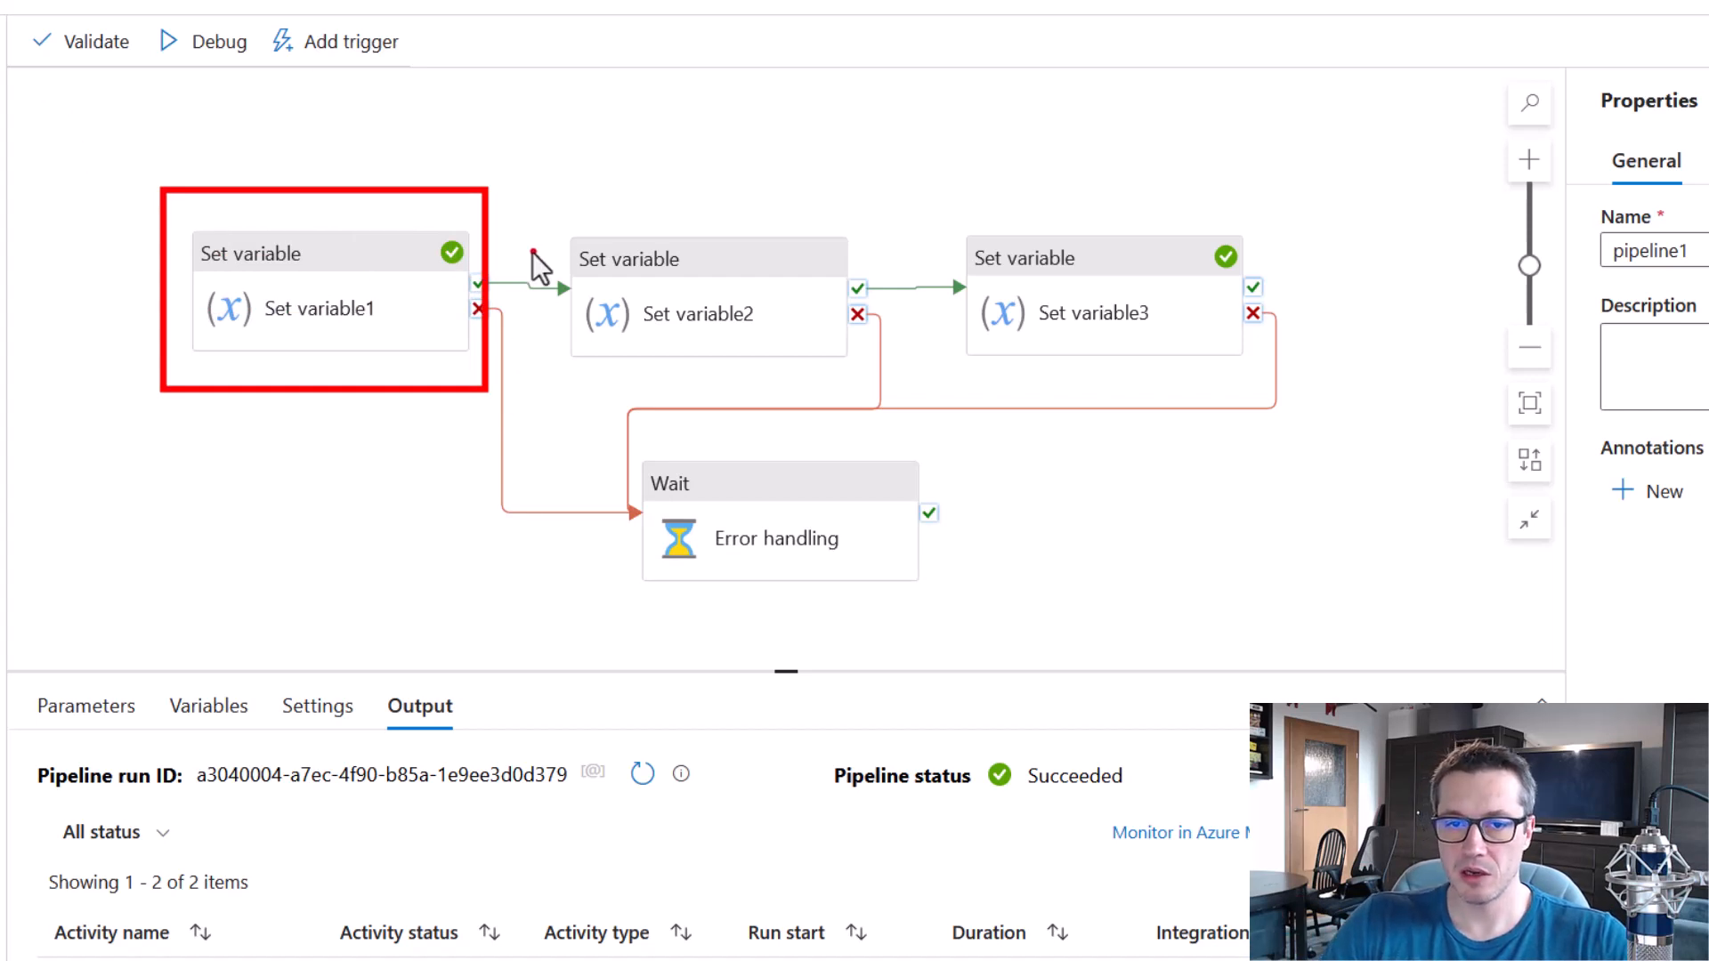
left_click_drag(552, 200, 857, 372)
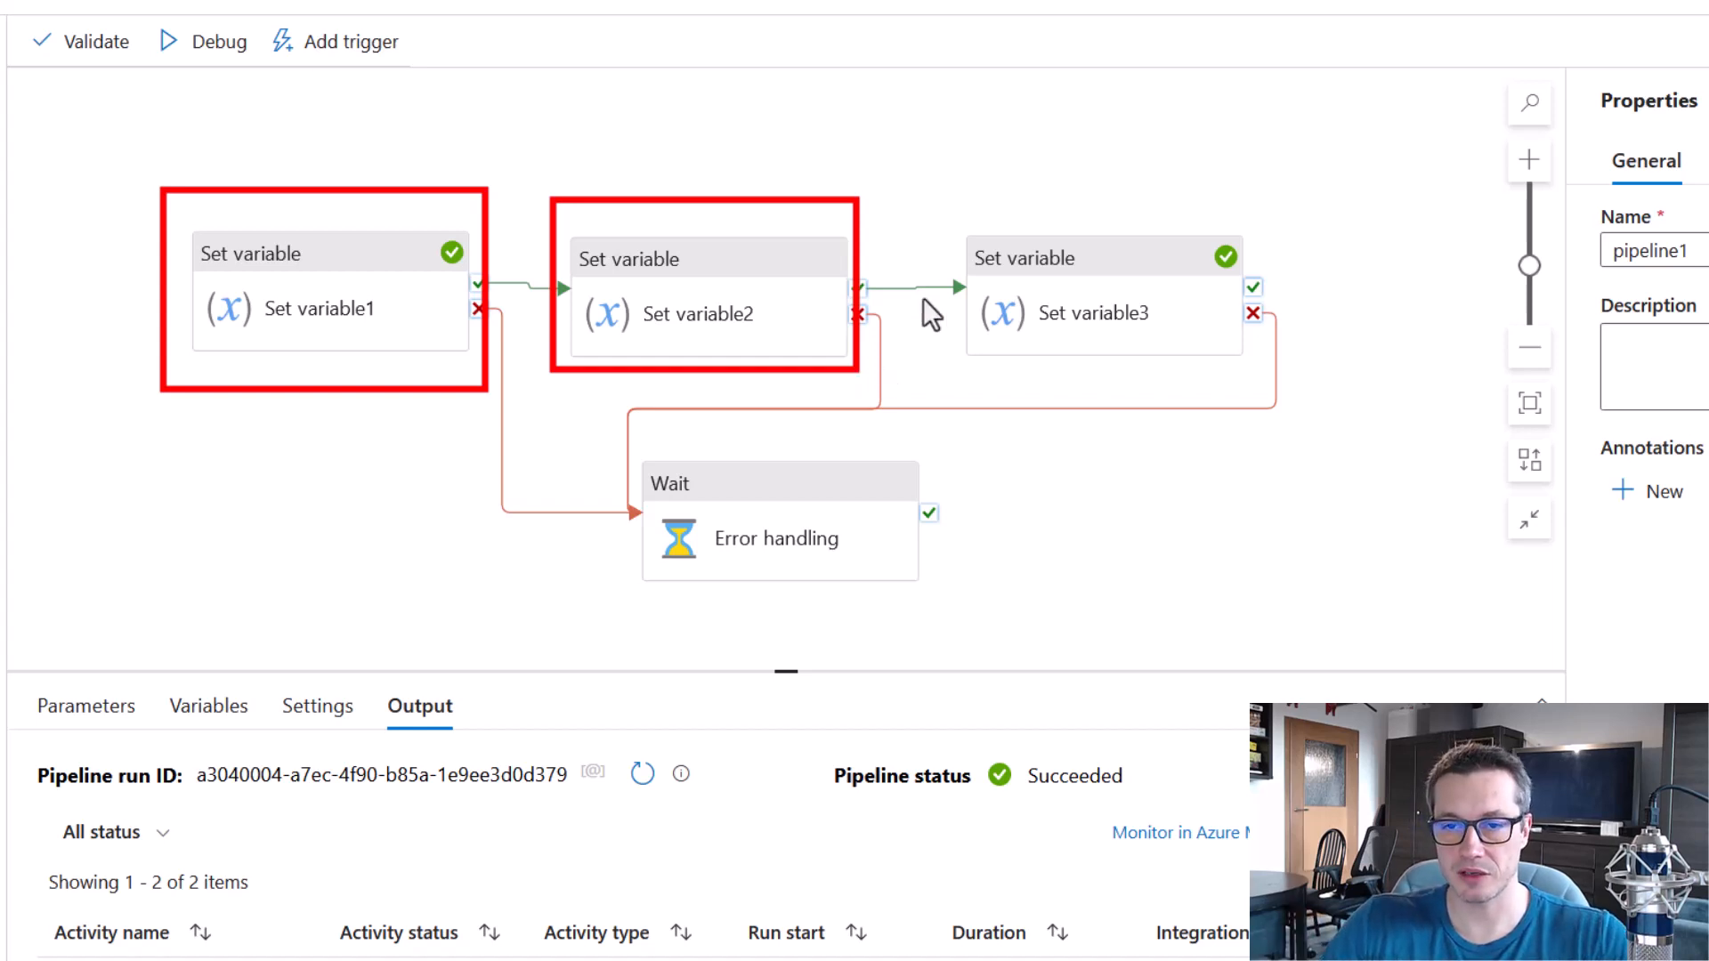
left_click_drag(953, 199, 1275, 378)
key("Escape")
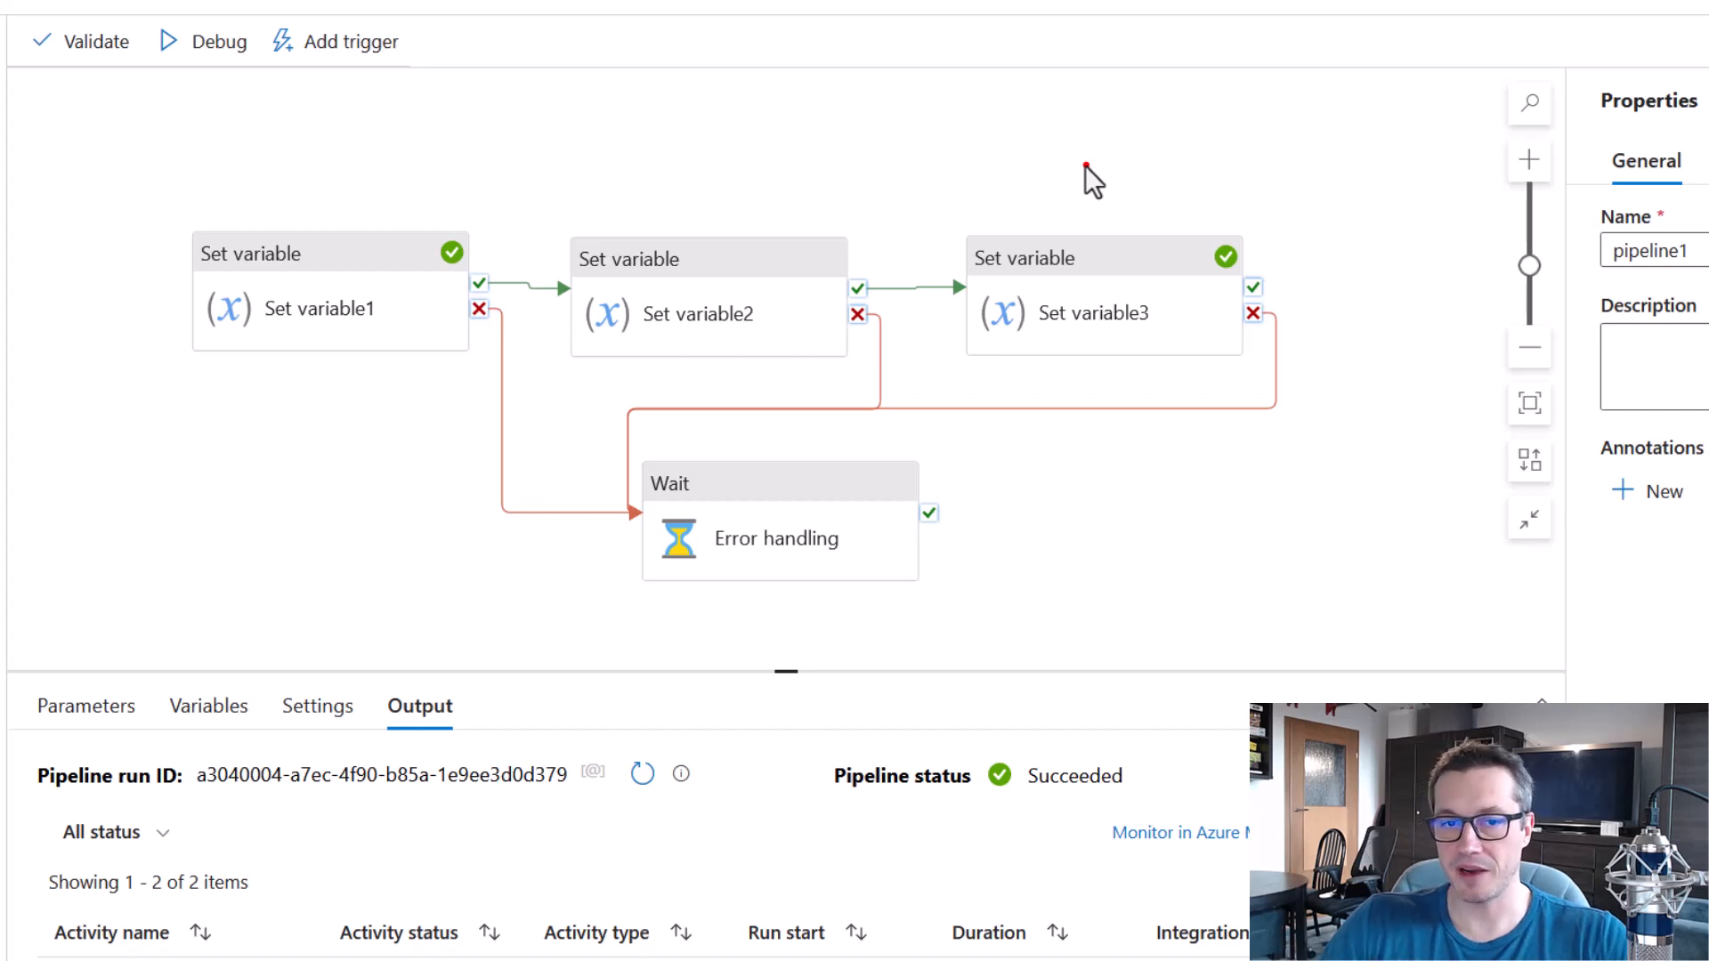
left_click_drag(339, 194, 396, 197)
left_click_drag(662, 197, 710, 191)
mouse_move(1013, 191)
left_mouse_down()
mouse_move(1035, 215)
mouse_move(1061, 200)
left_mouse_up()
key("Escape")
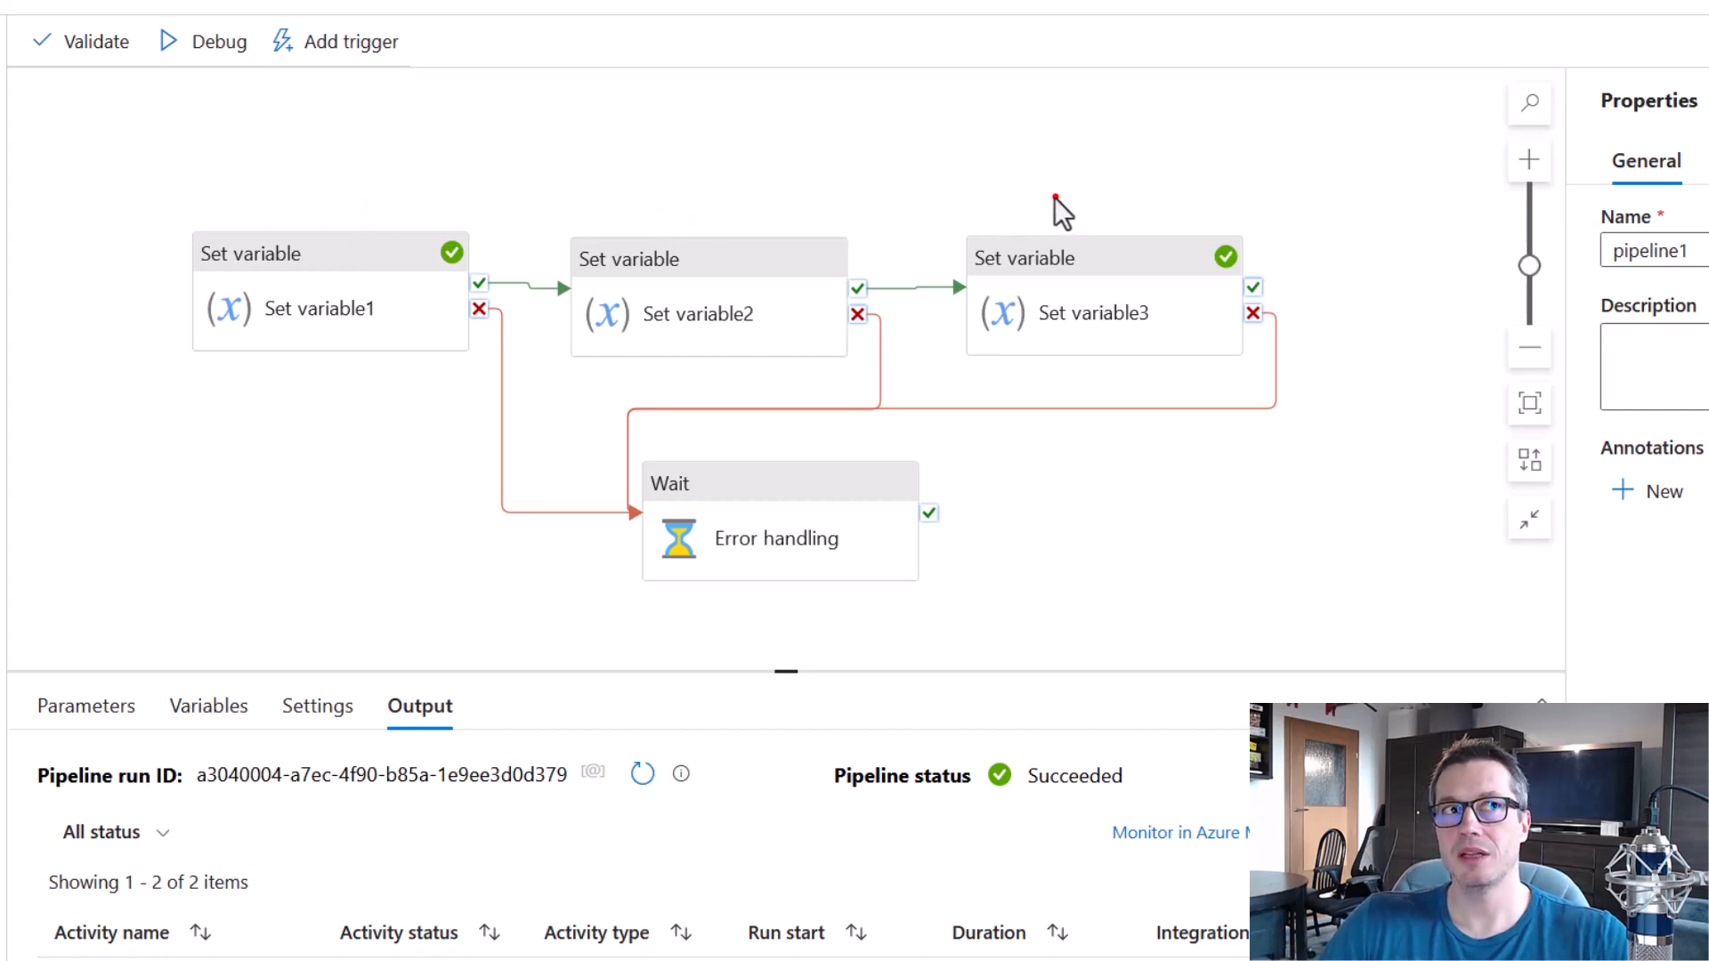
mouse_move(623, 425)
left_mouse_down()
mouse_move(883, 586)
mouse_move(954, 608)
left_mouse_up()
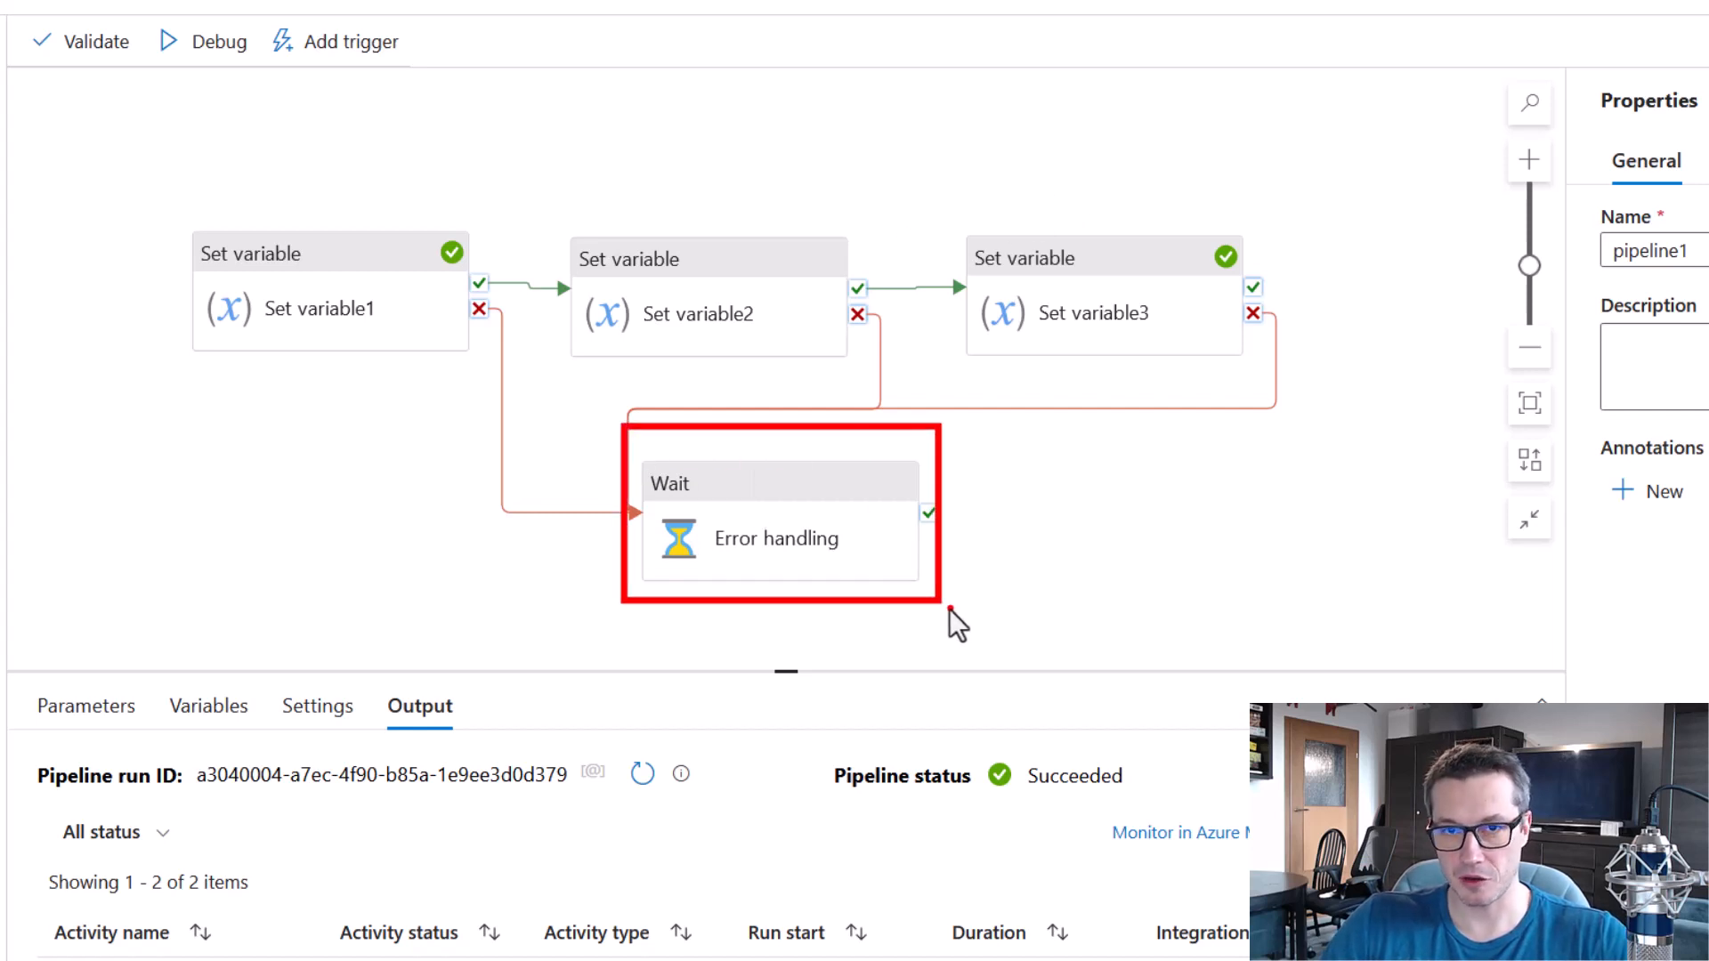
key("Escape")
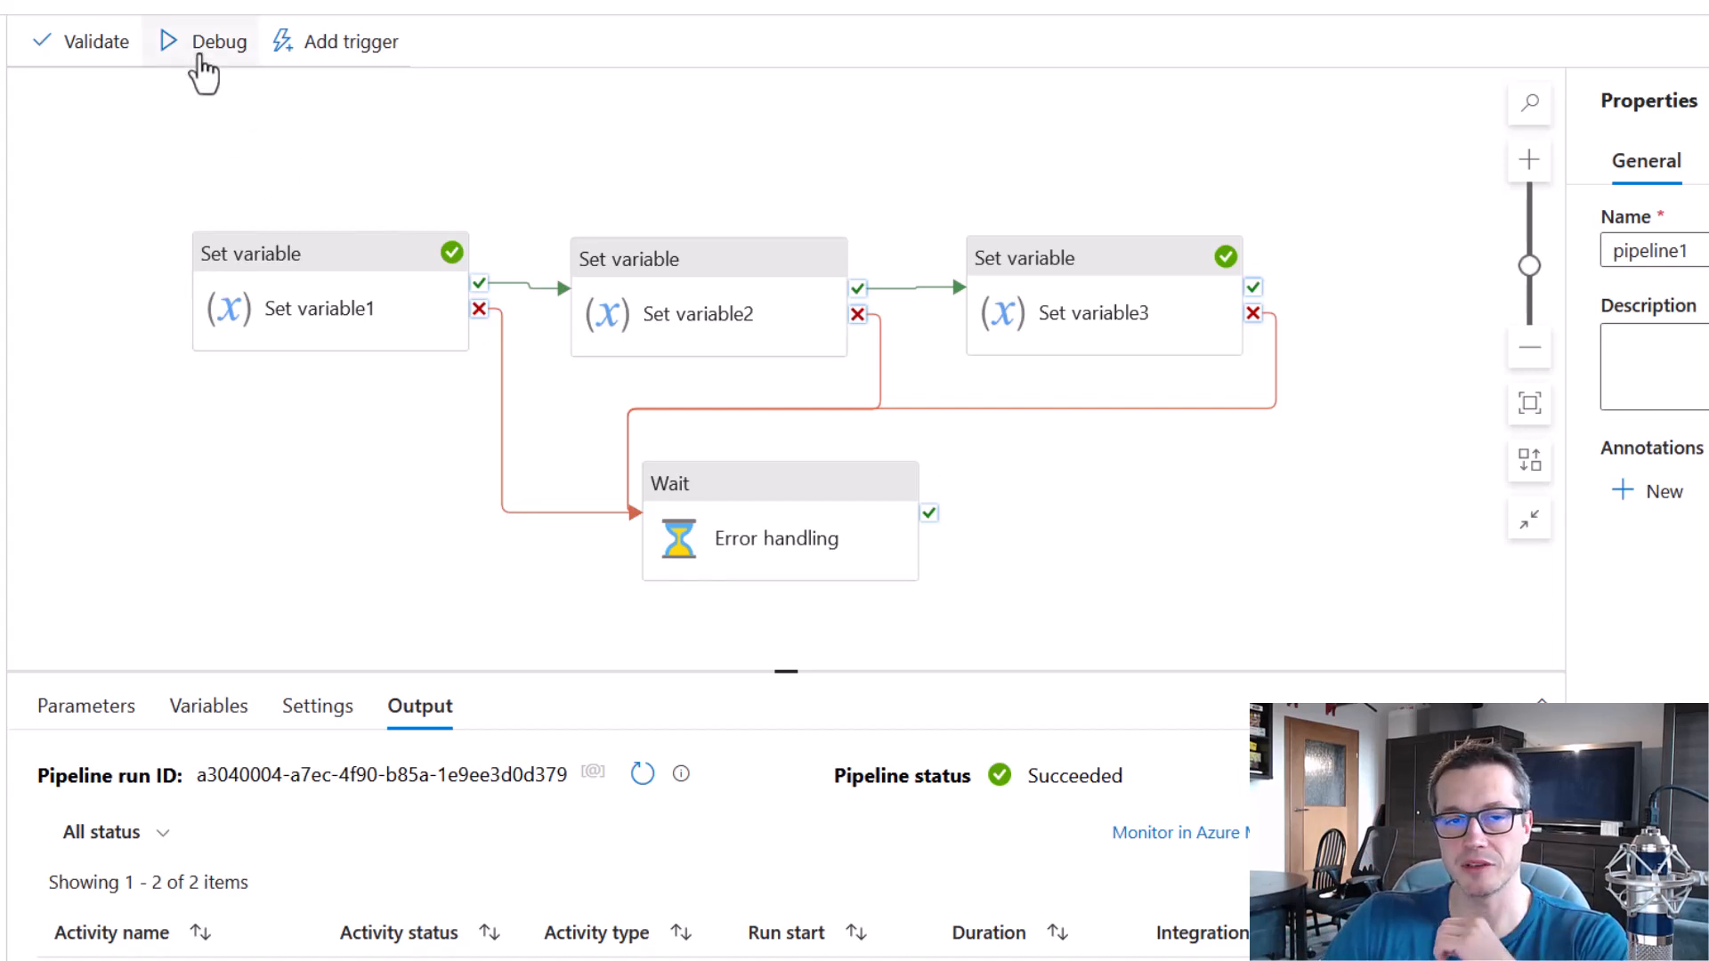
Debug the pipeline and check the run status of the three Set variable activities and the pipeline.
left_click(208, 44)
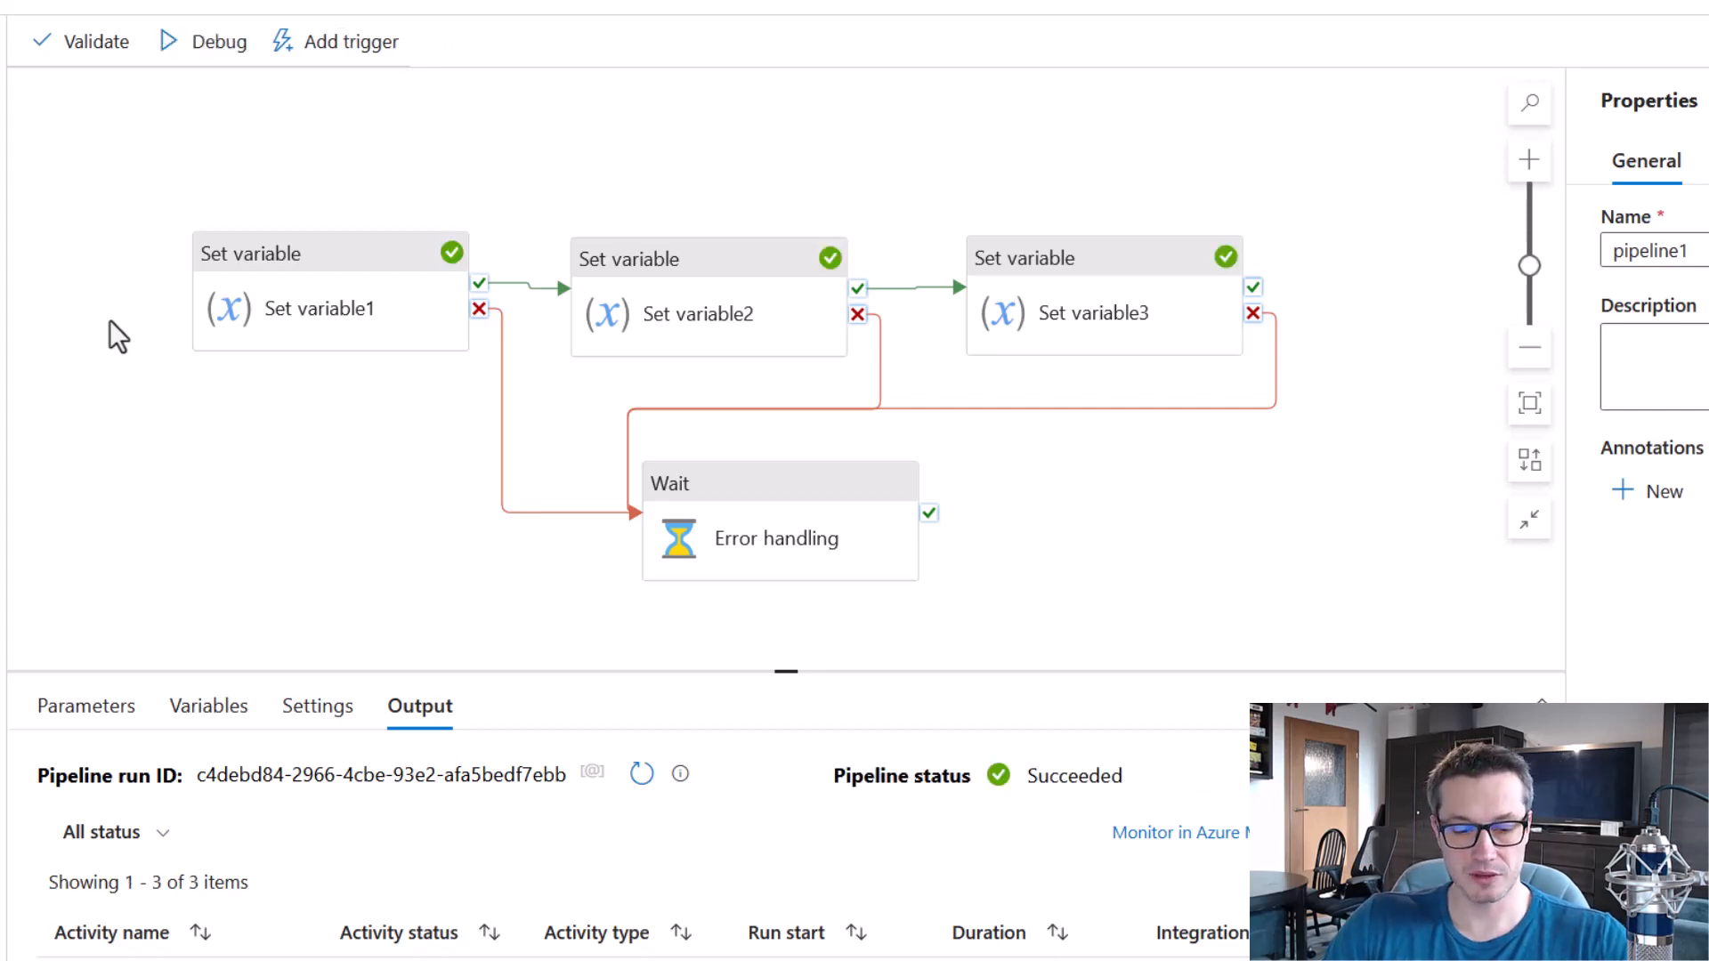
left_click_drag(167, 197, 481, 383)
left_click_drag(556, 212, 867, 368)
left_click_drag(952, 202, 1268, 381)
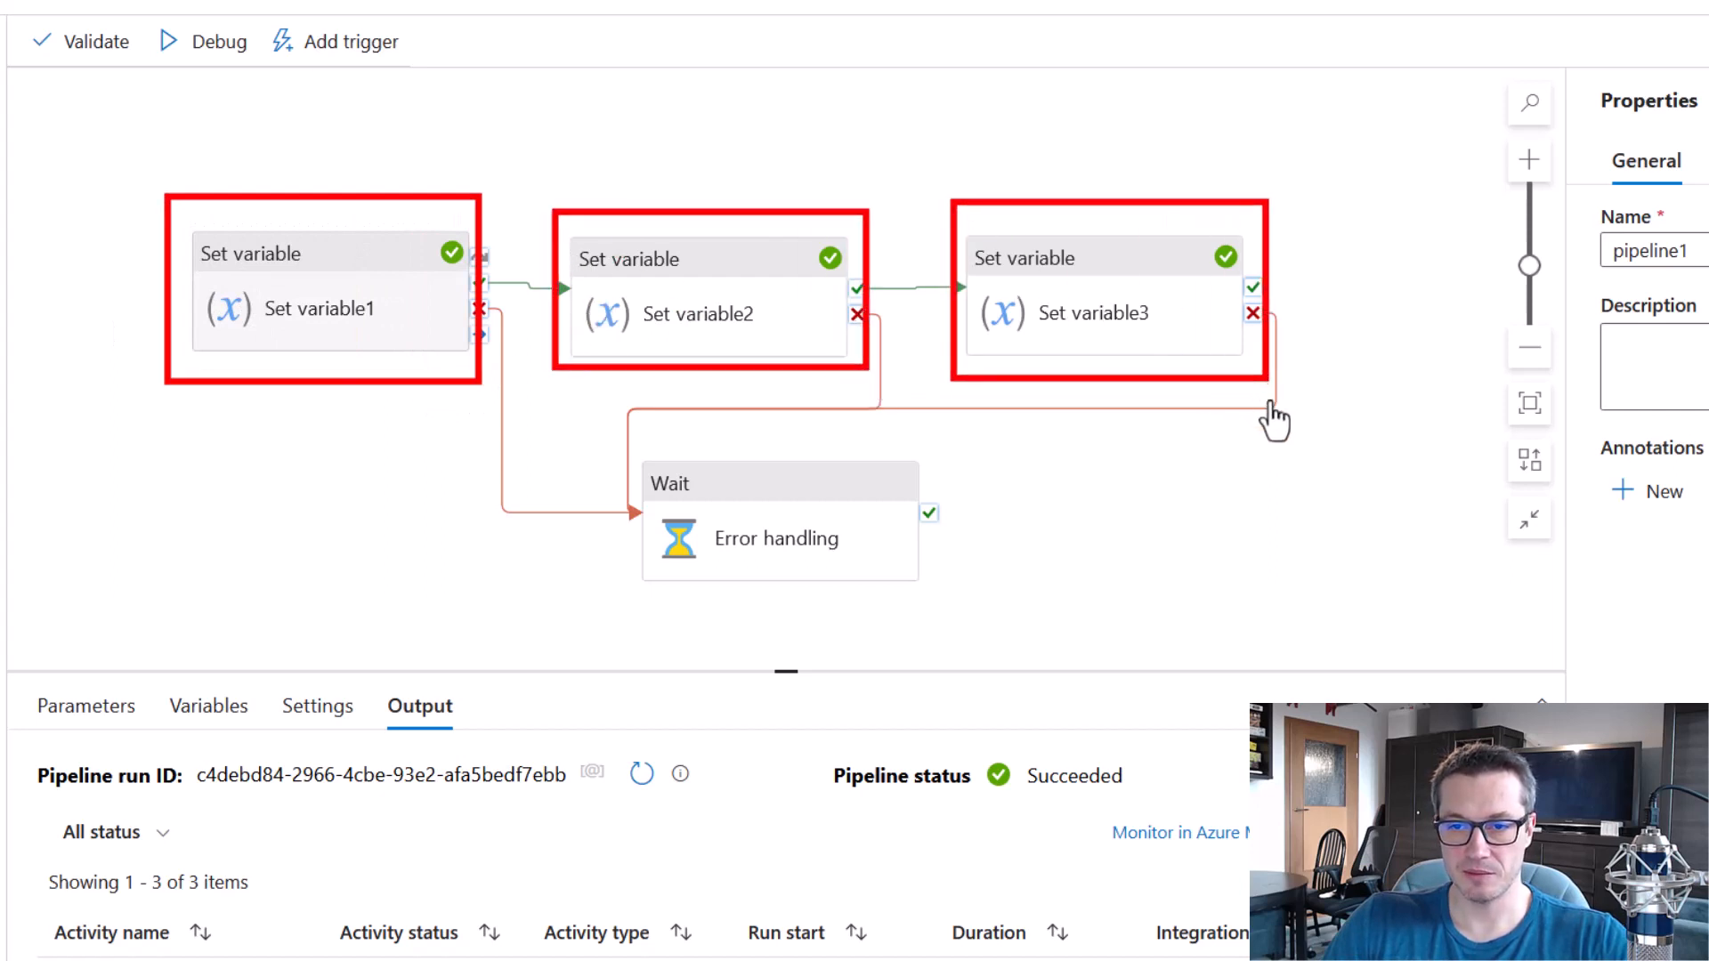
left_click_drag(809, 724, 1168, 812)
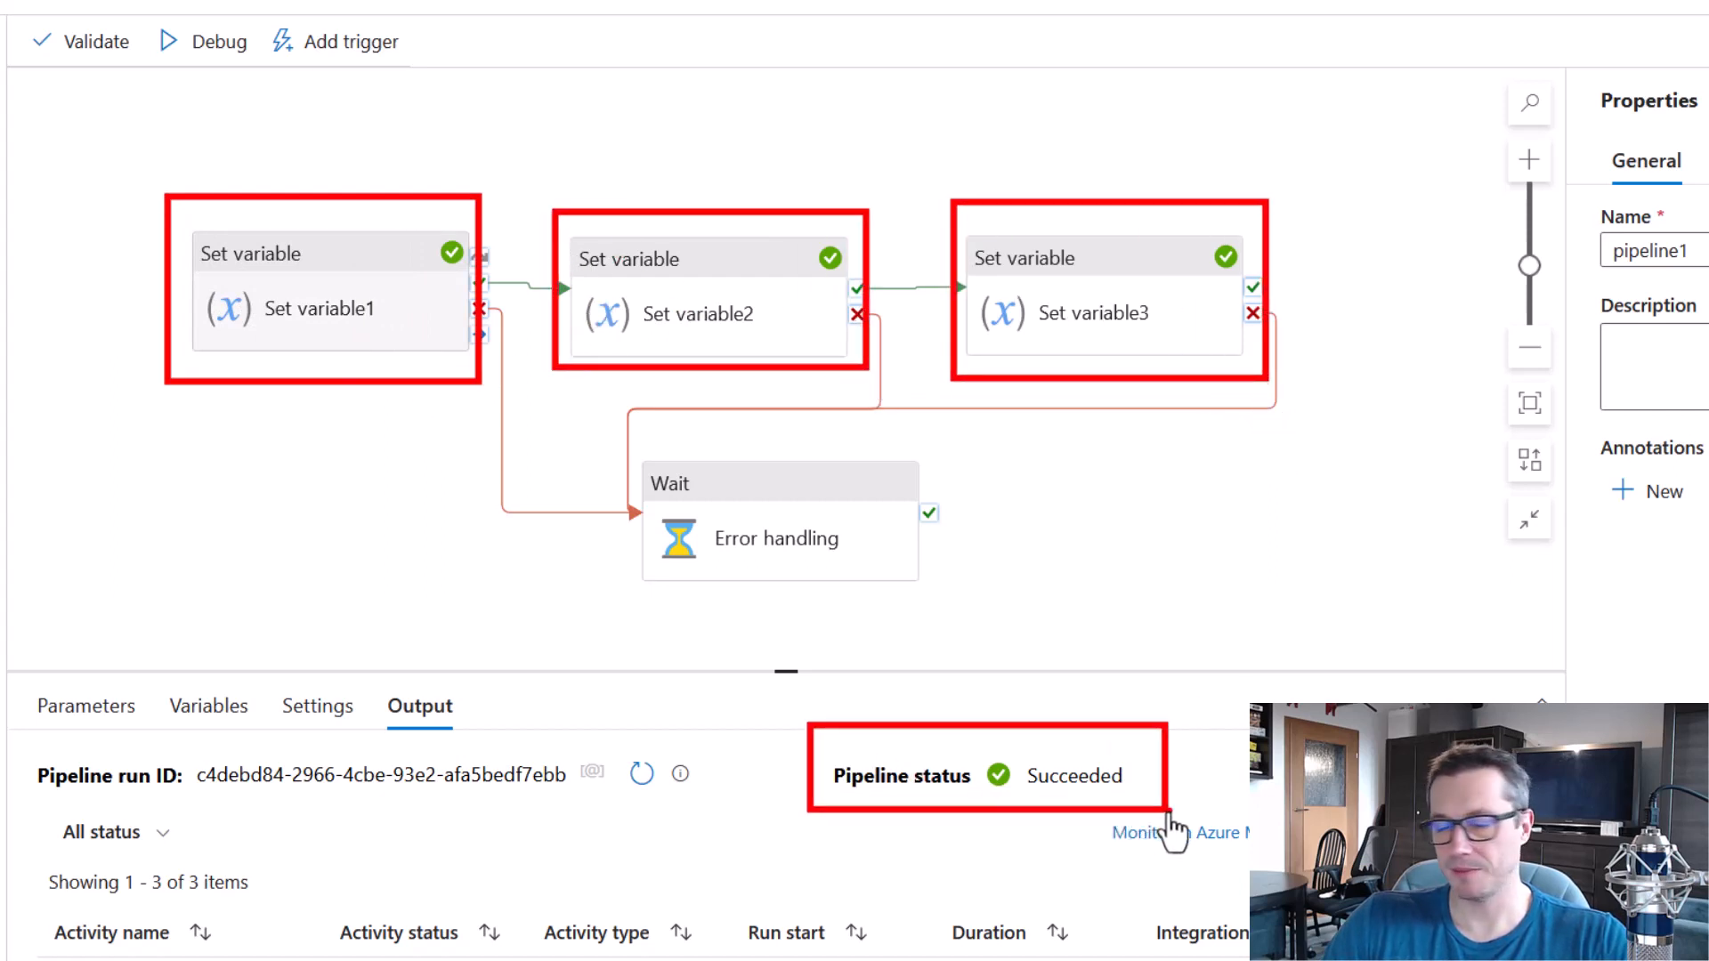
key("Escape")
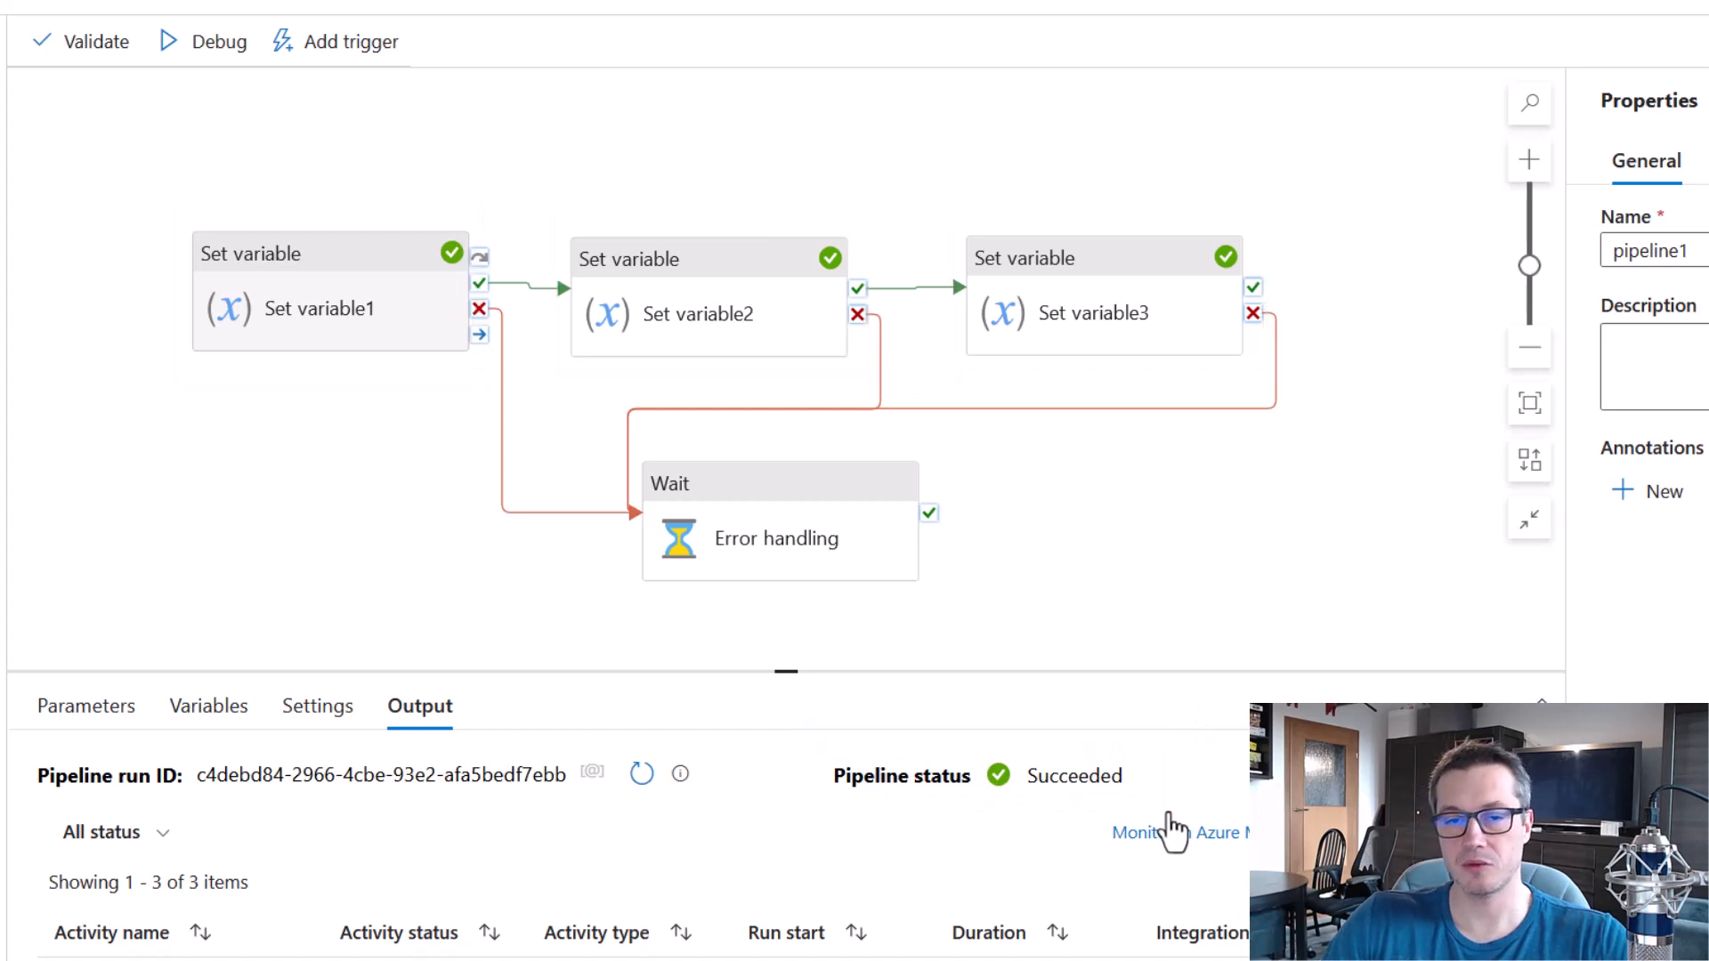
Set the value of Set variable2 to test and debug the pipeline again.
left_click(669, 283)
left_click(381, 885)
type("test")
left_click(297, 523)
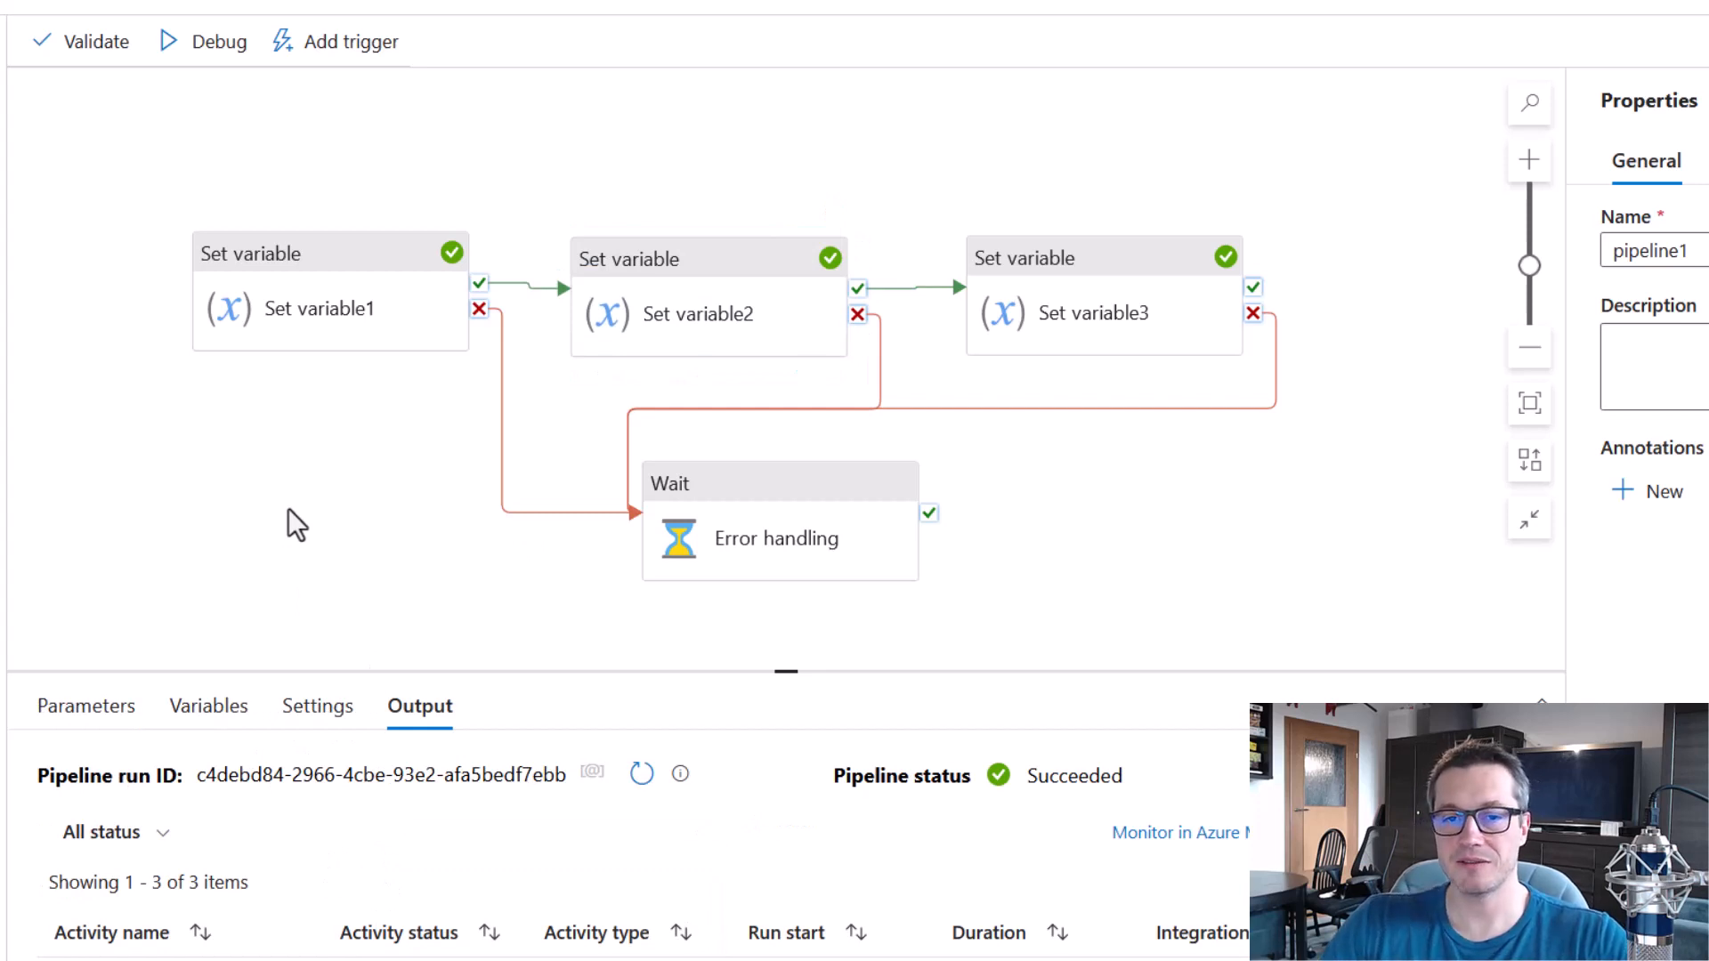
left_click(214, 55)
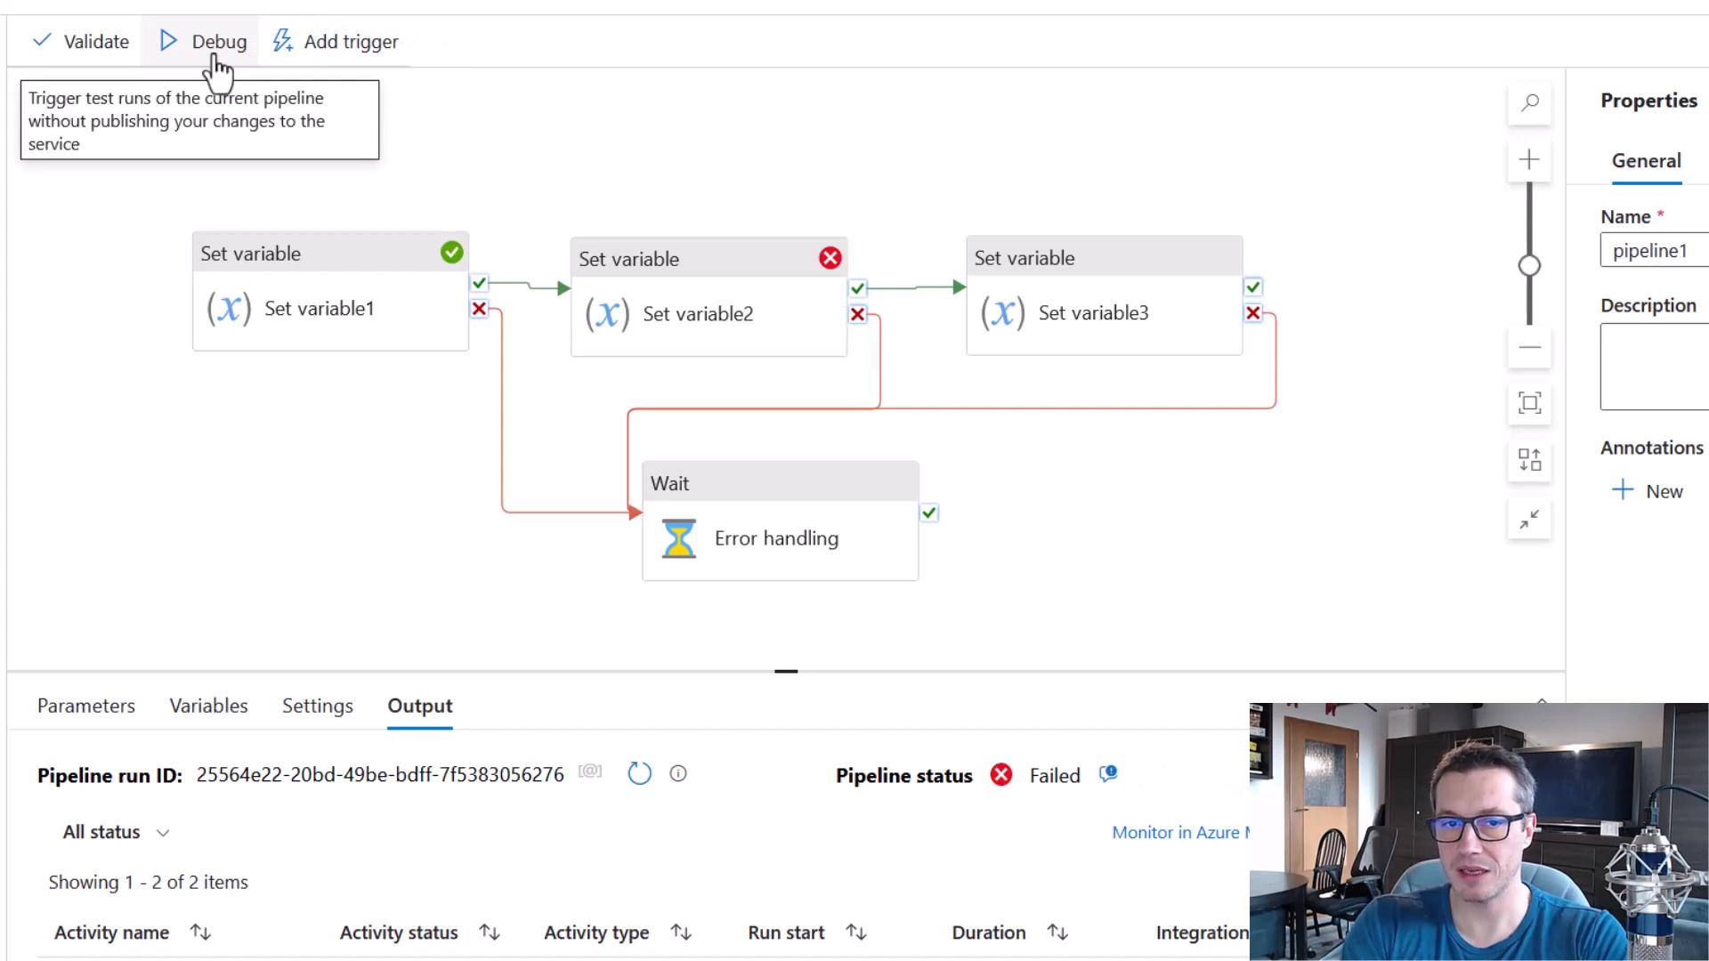
Examine the debug run's outcome for each Set variable activity and Error handling, and the overall pipeline status.
mouse_move(161, 192)
left_mouse_down()
mouse_move(331, 269)
mouse_move(502, 384)
left_mouse_up()
left_click_drag(560, 203, 879, 387)
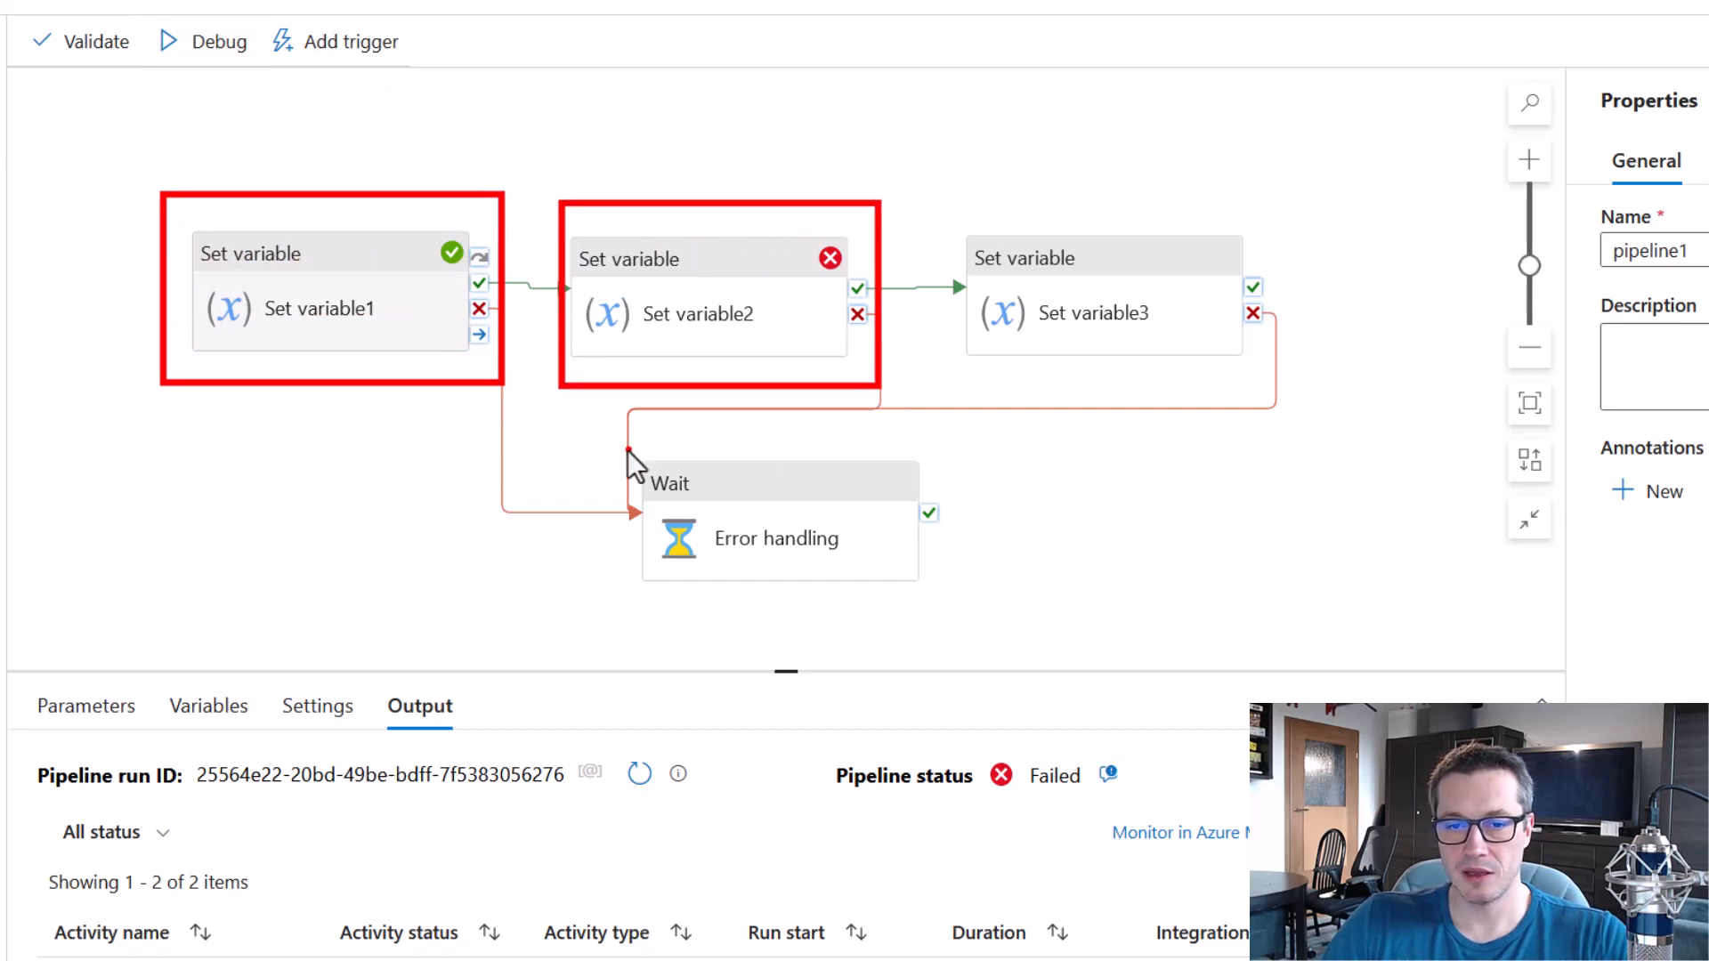
left_click_drag(665, 457, 977, 606)
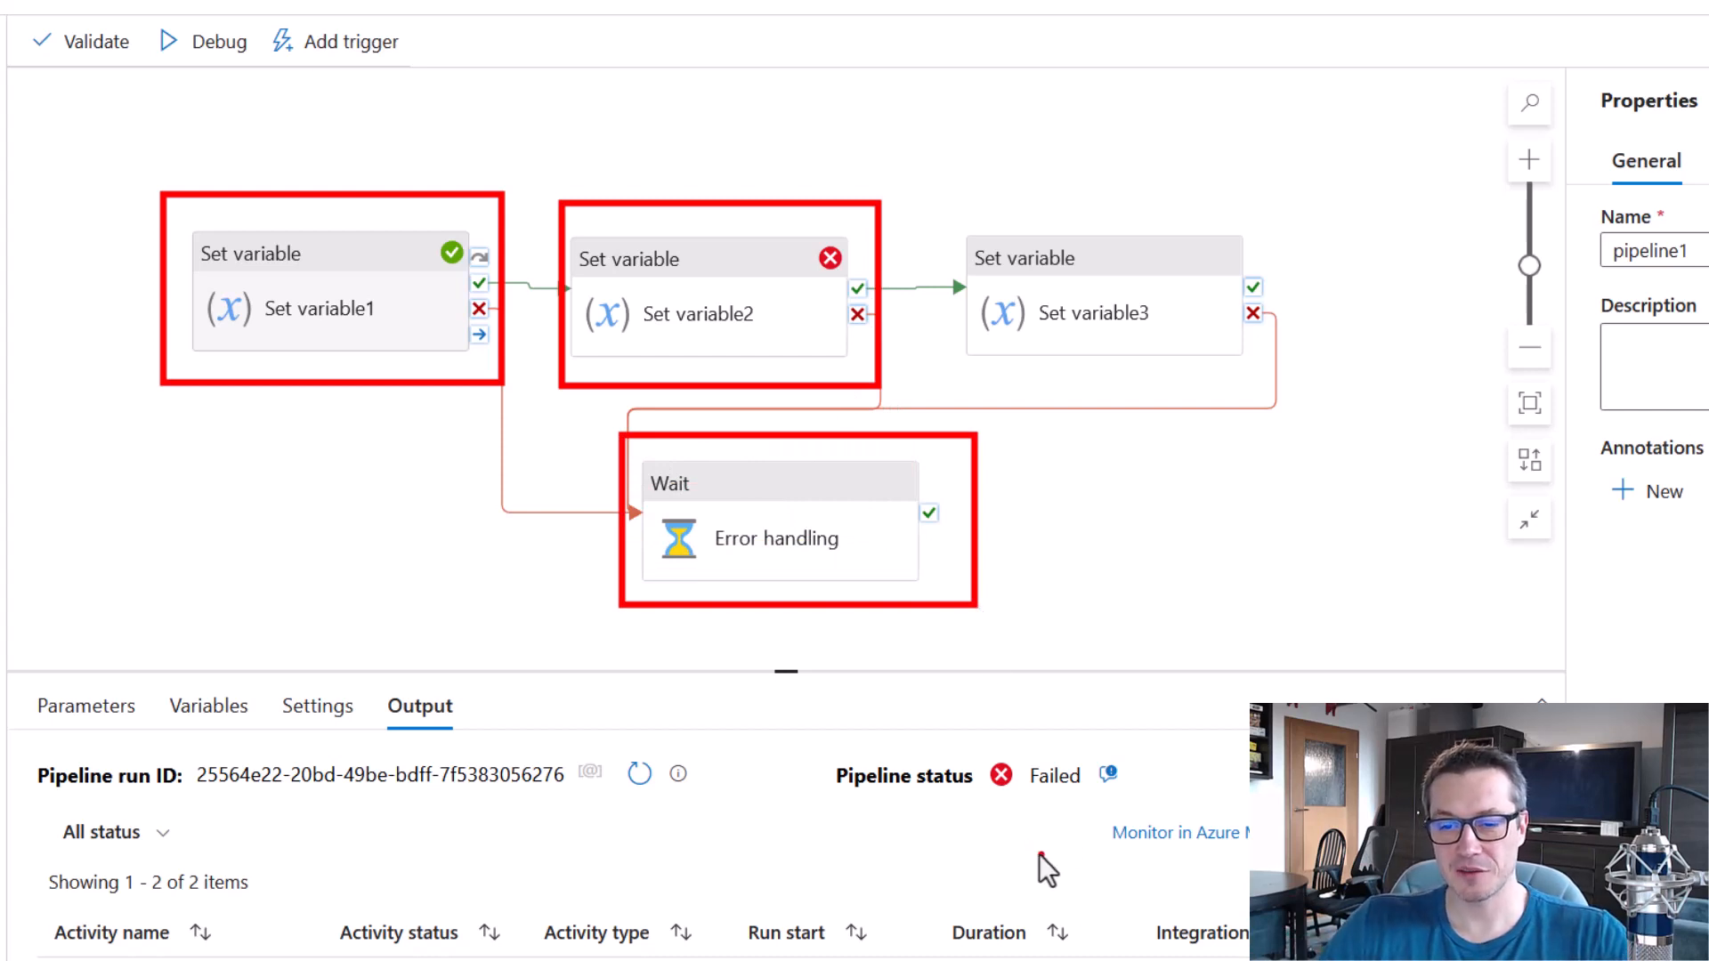
mouse_move(818, 739)
left_mouse_down()
mouse_move(1125, 824)
mouse_move(1148, 816)
left_mouse_up()
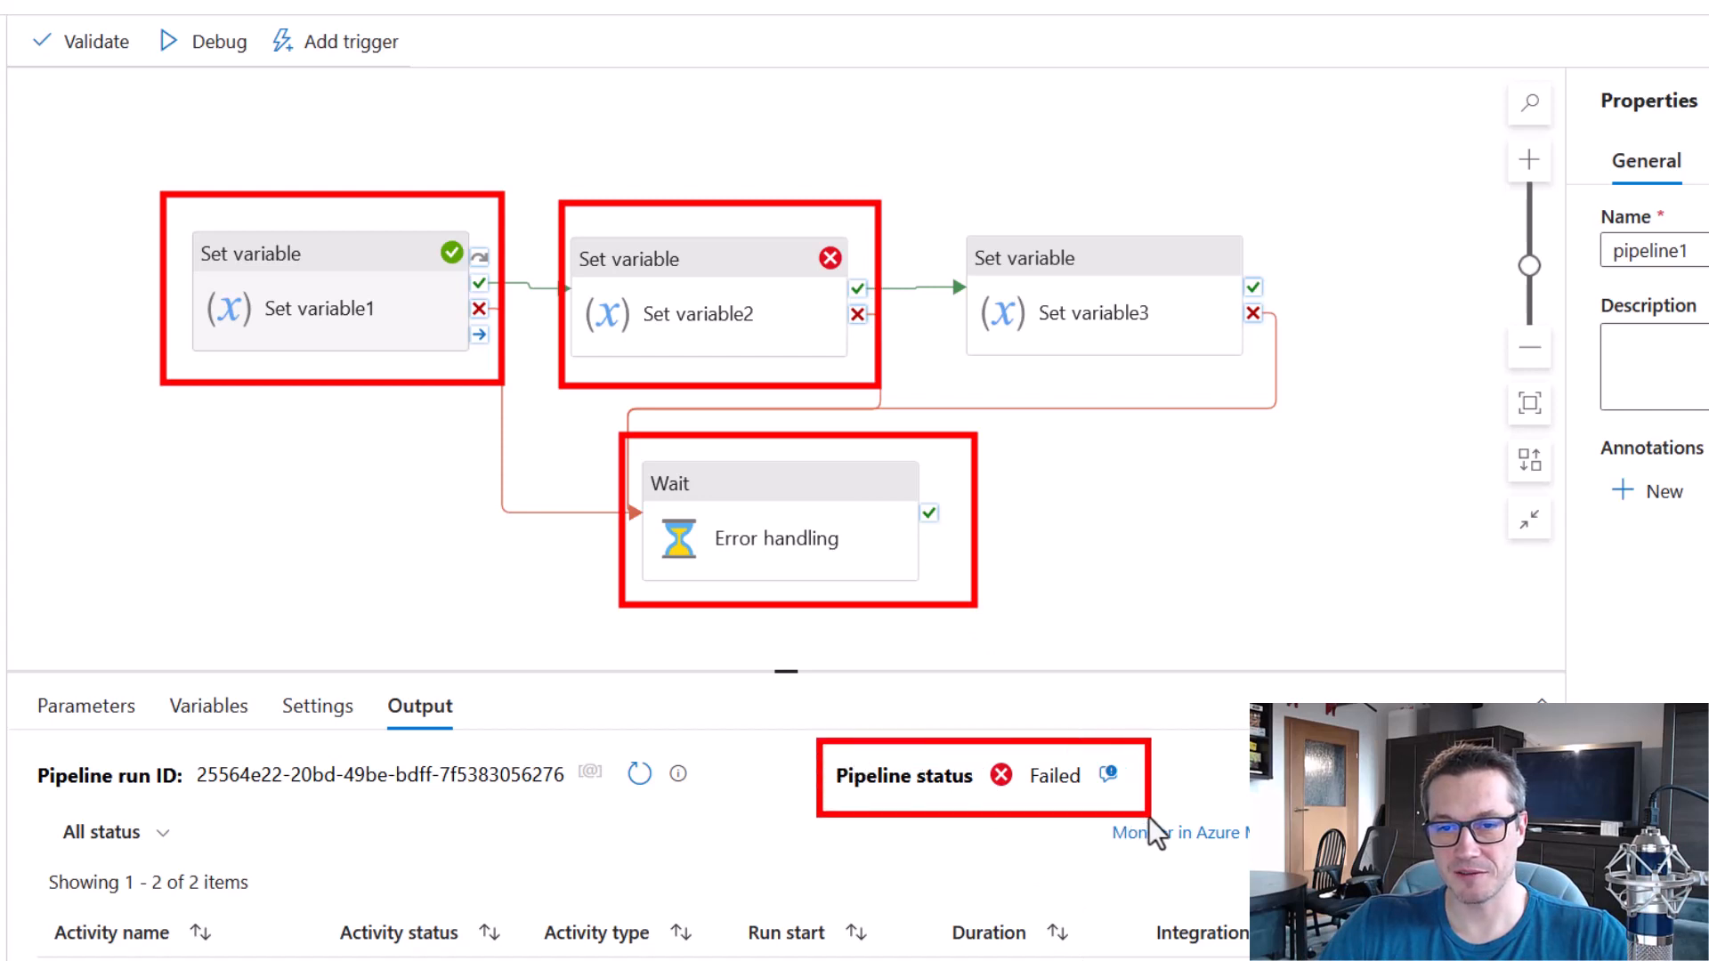
key("e")
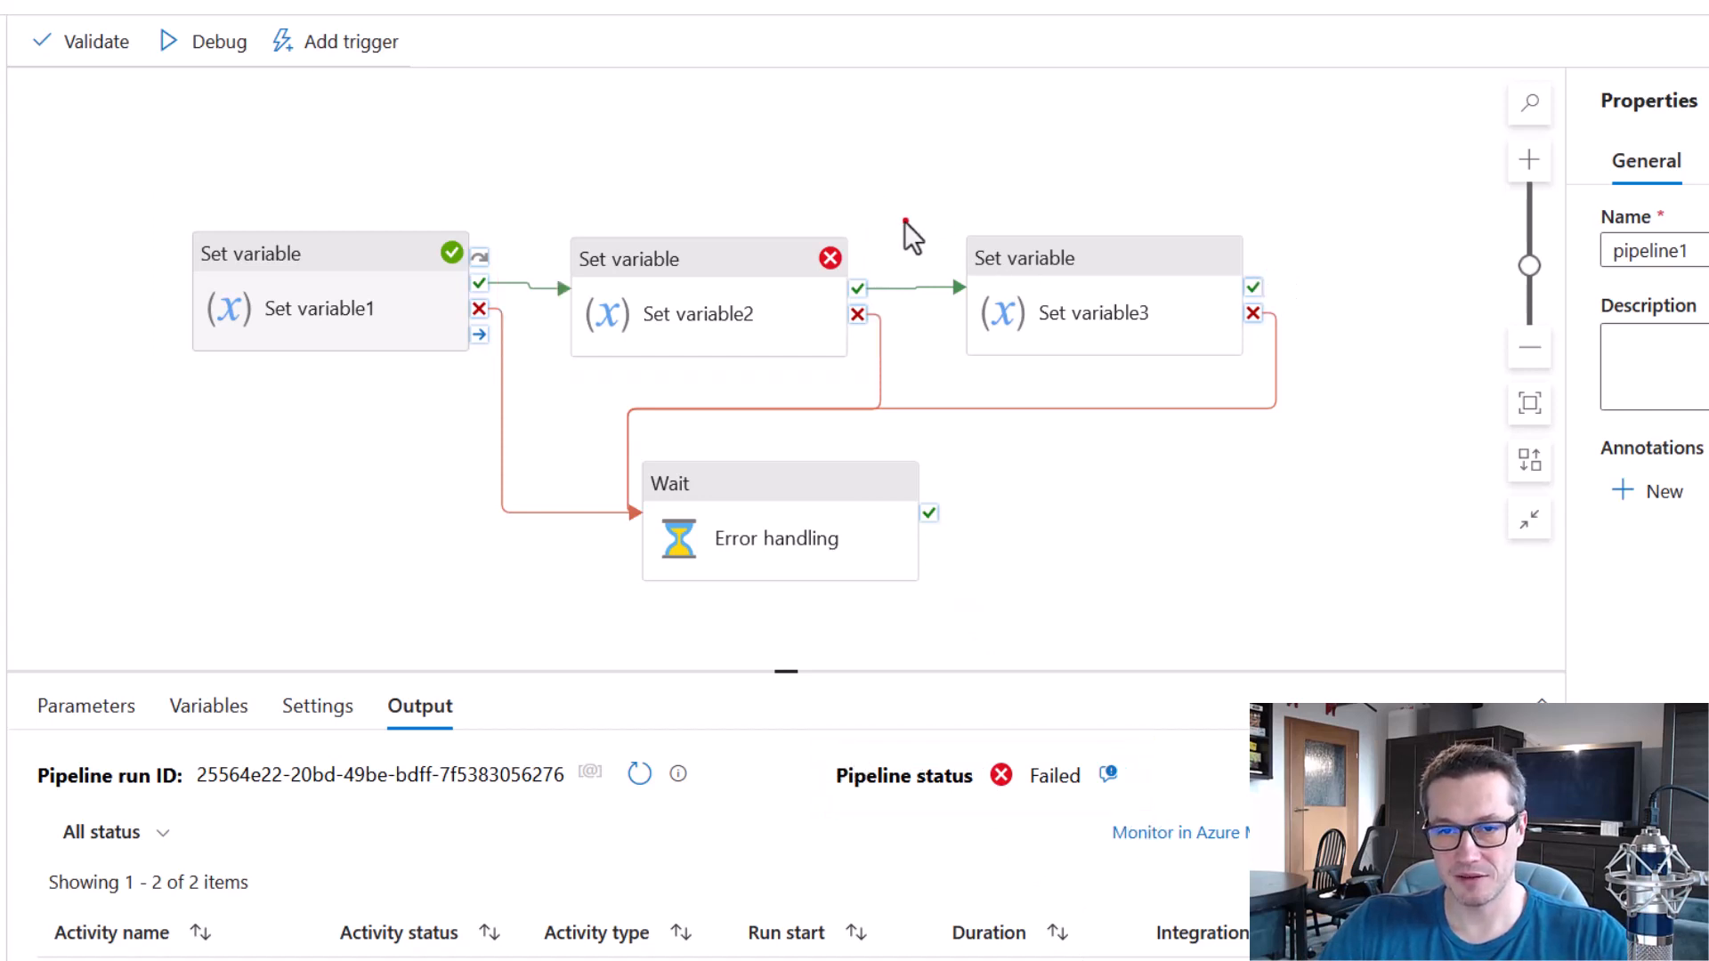
mouse_move(934, 194)
left_mouse_down()
mouse_move(1353, 363)
mouse_move(1325, 396)
left_mouse_up()
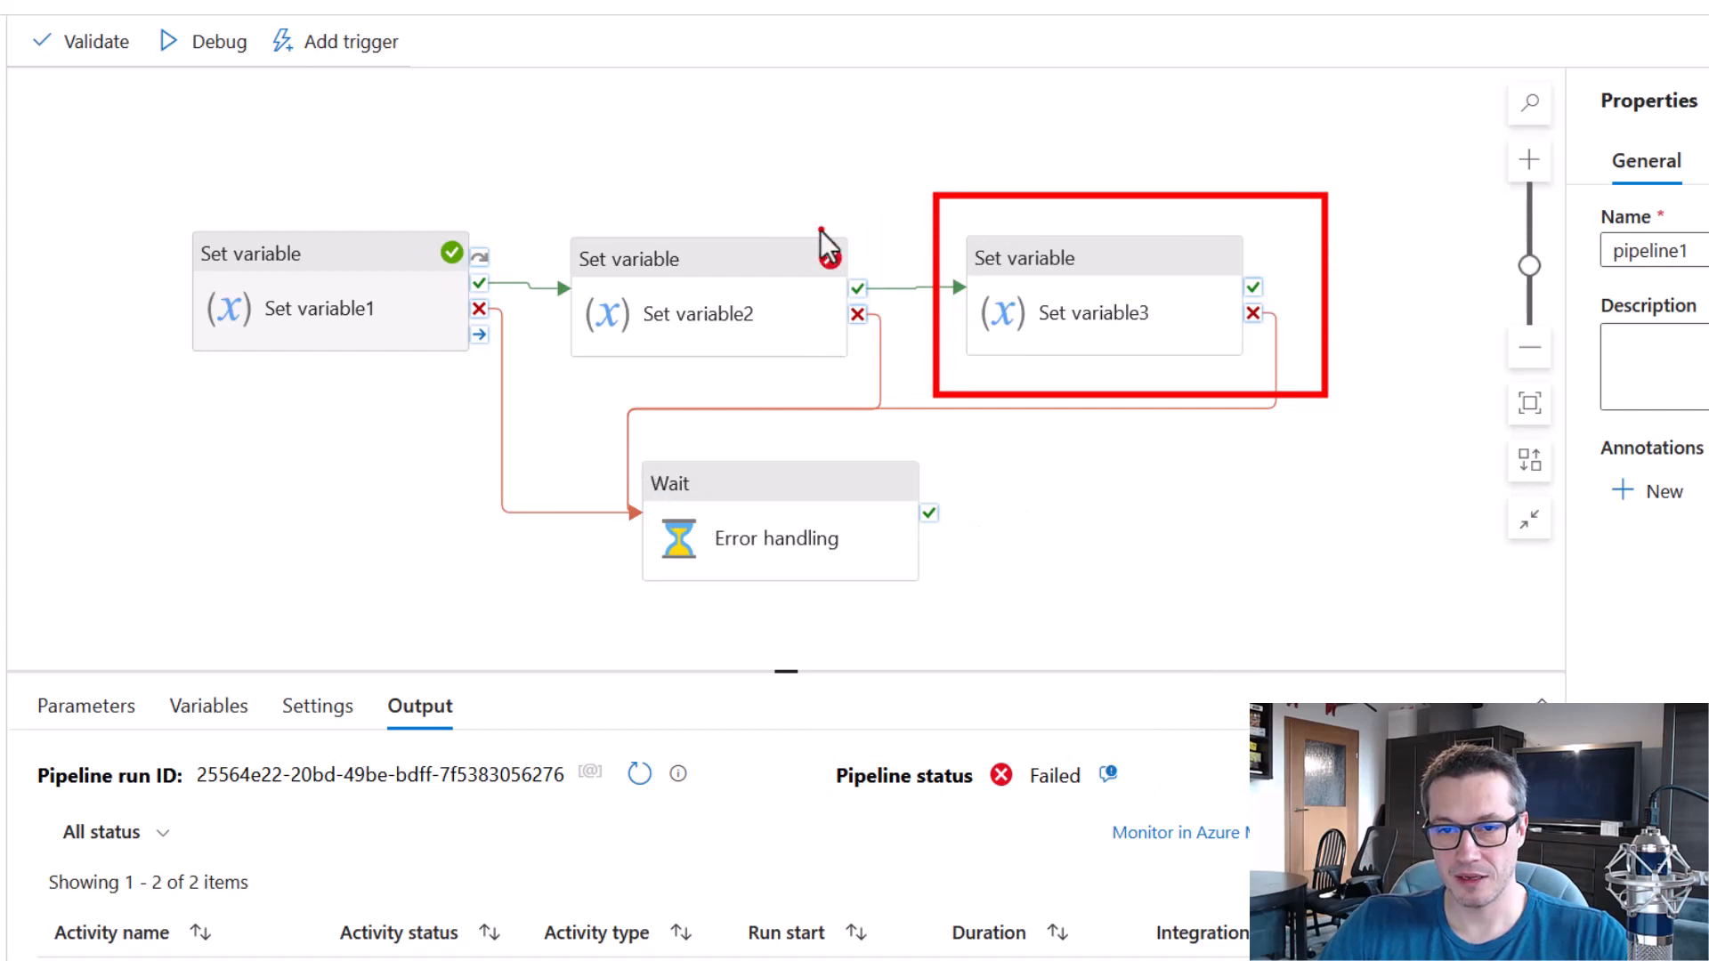
left_click_drag(793, 220, 878, 292)
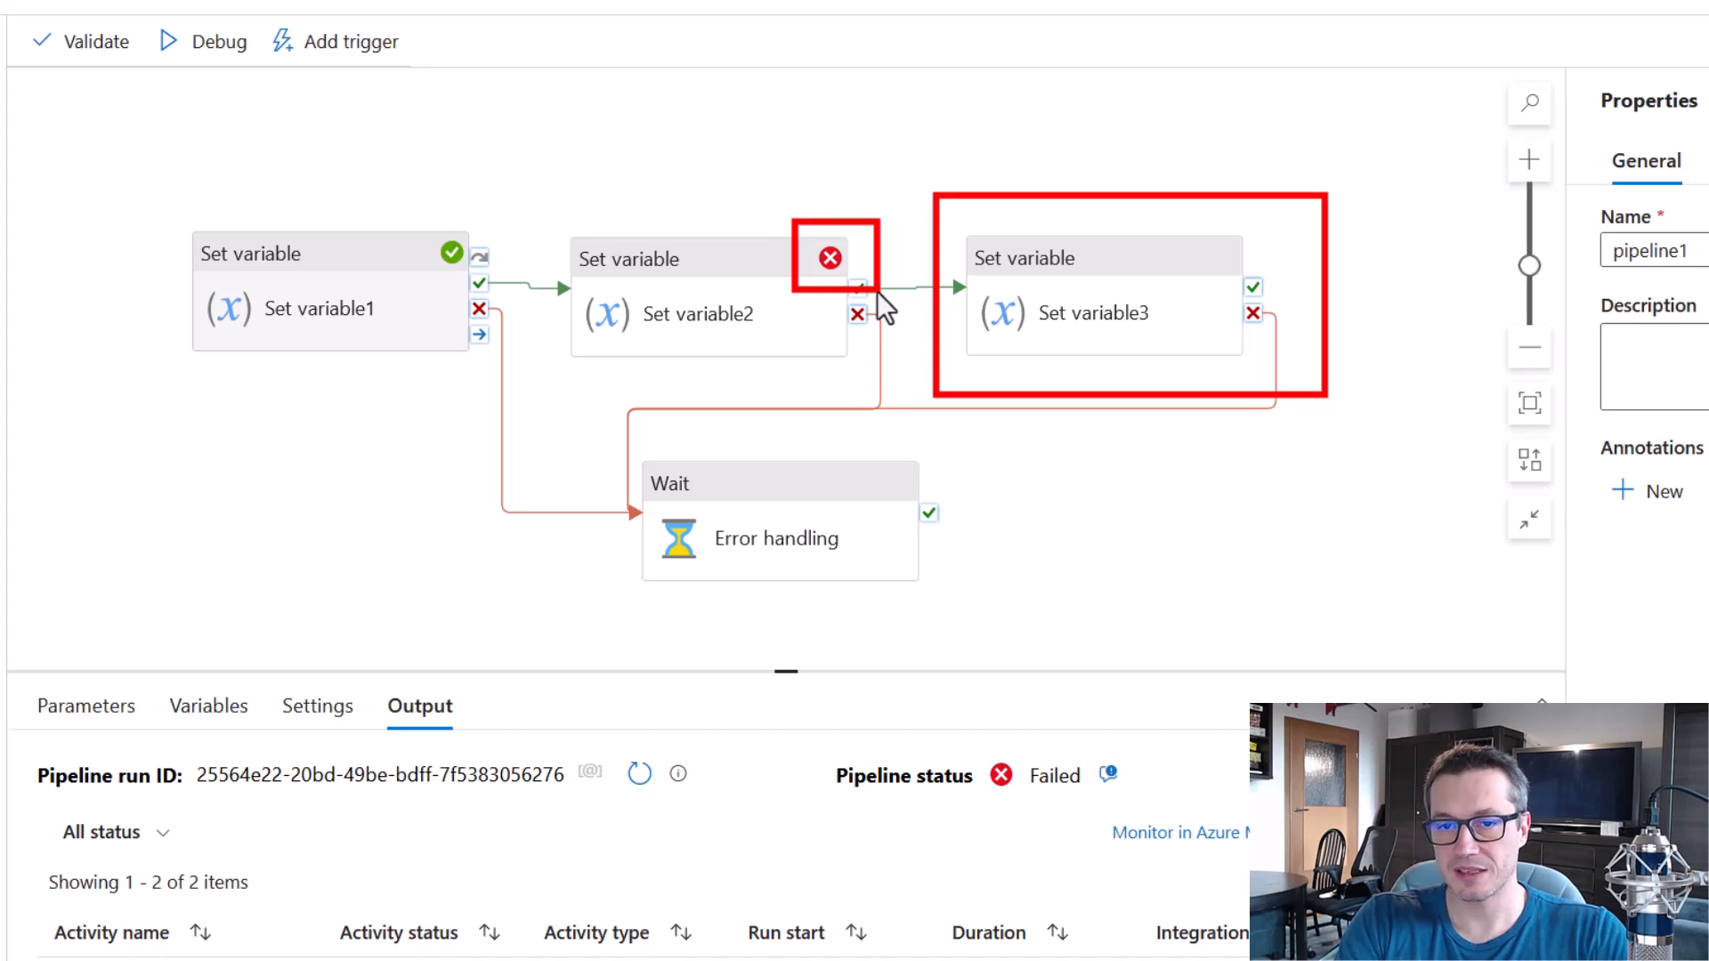
key("Escape")
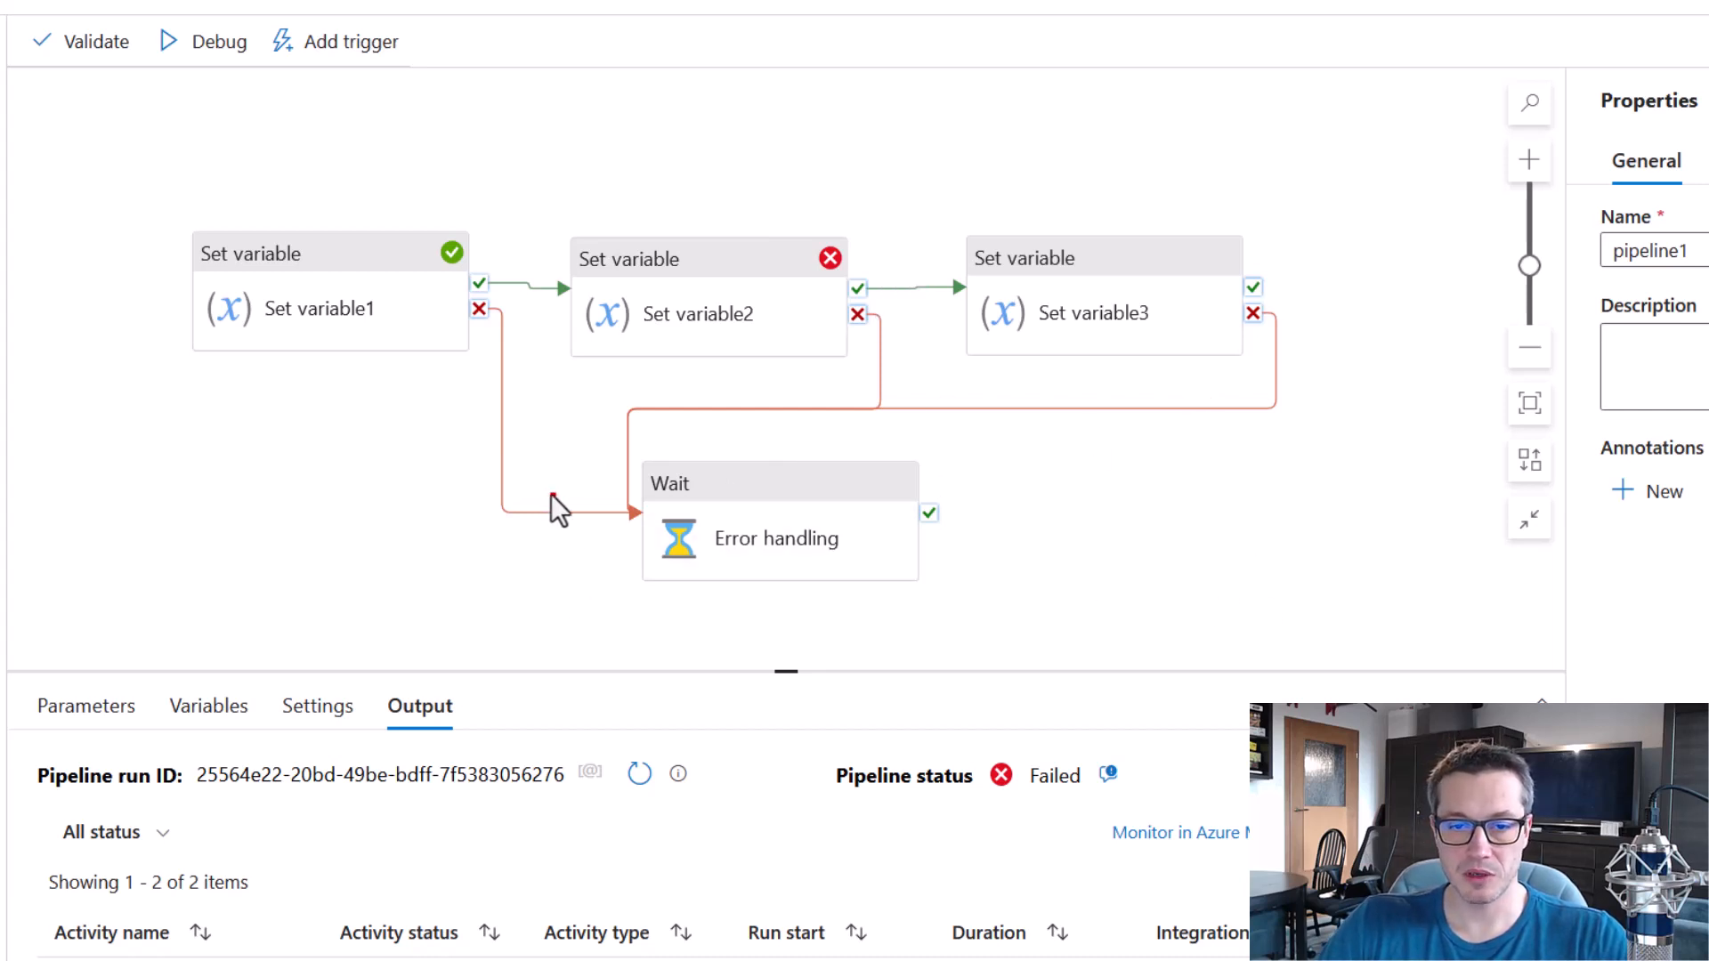
Trace the failure links from the Set variable activities into Error handling and review the flow between them.
left_click_drag(577, 473, 590, 495)
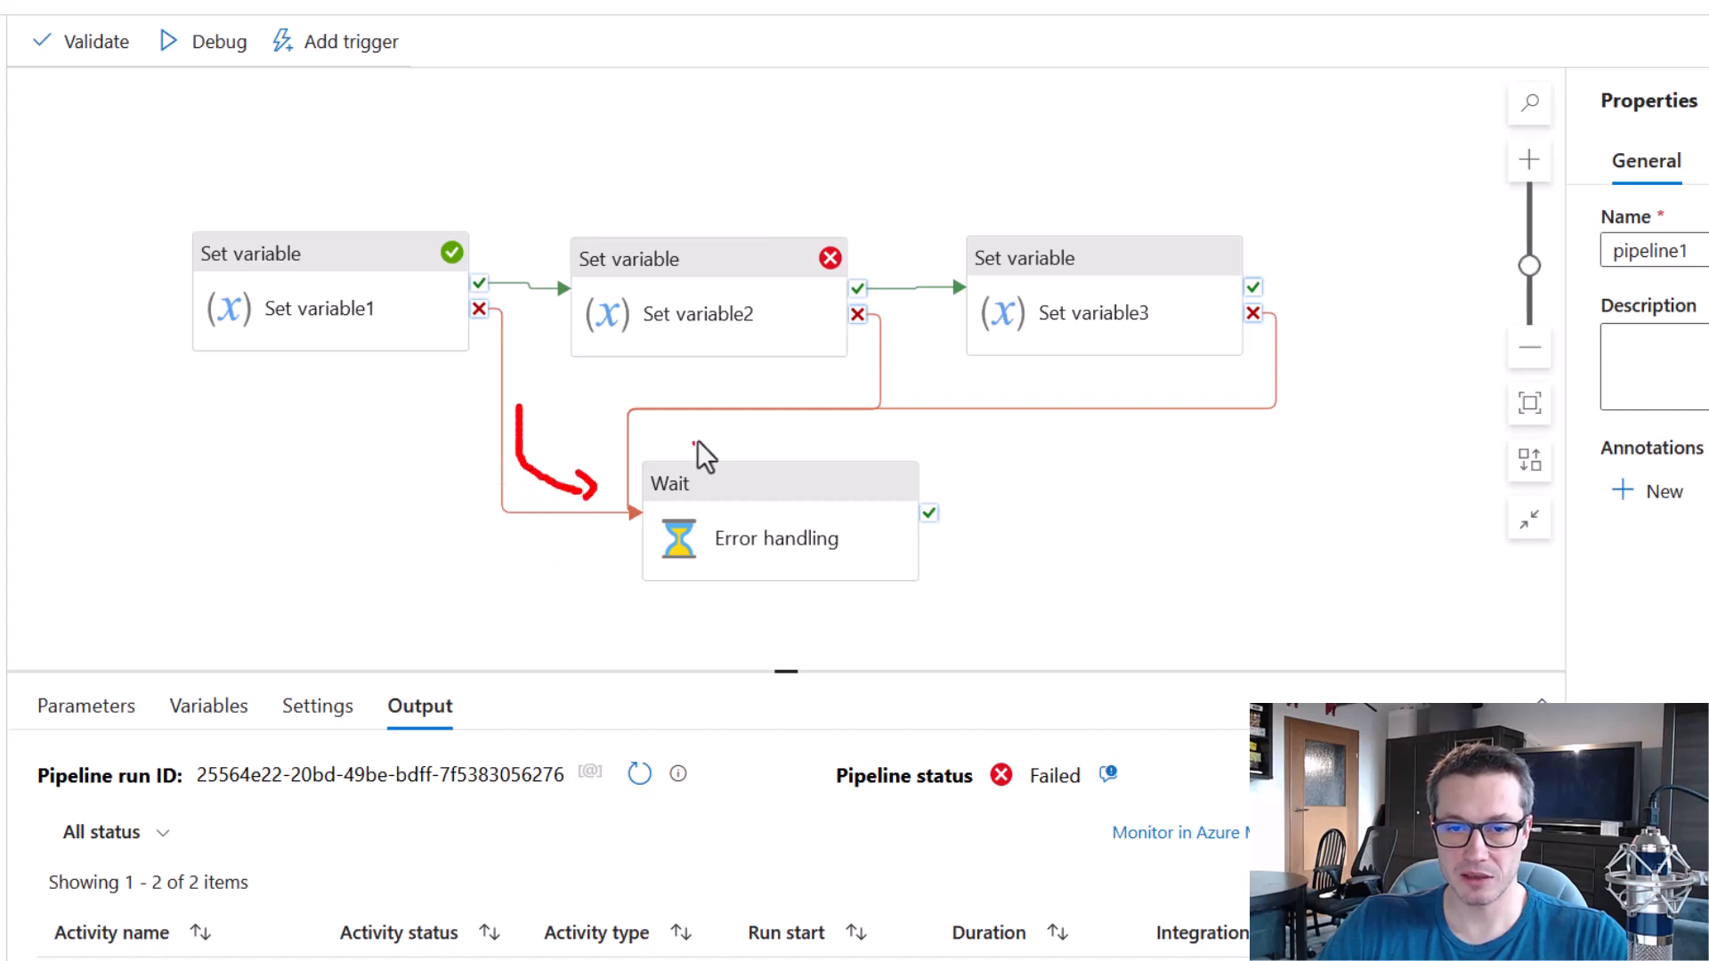
left_click_drag(1016, 363, 719, 447)
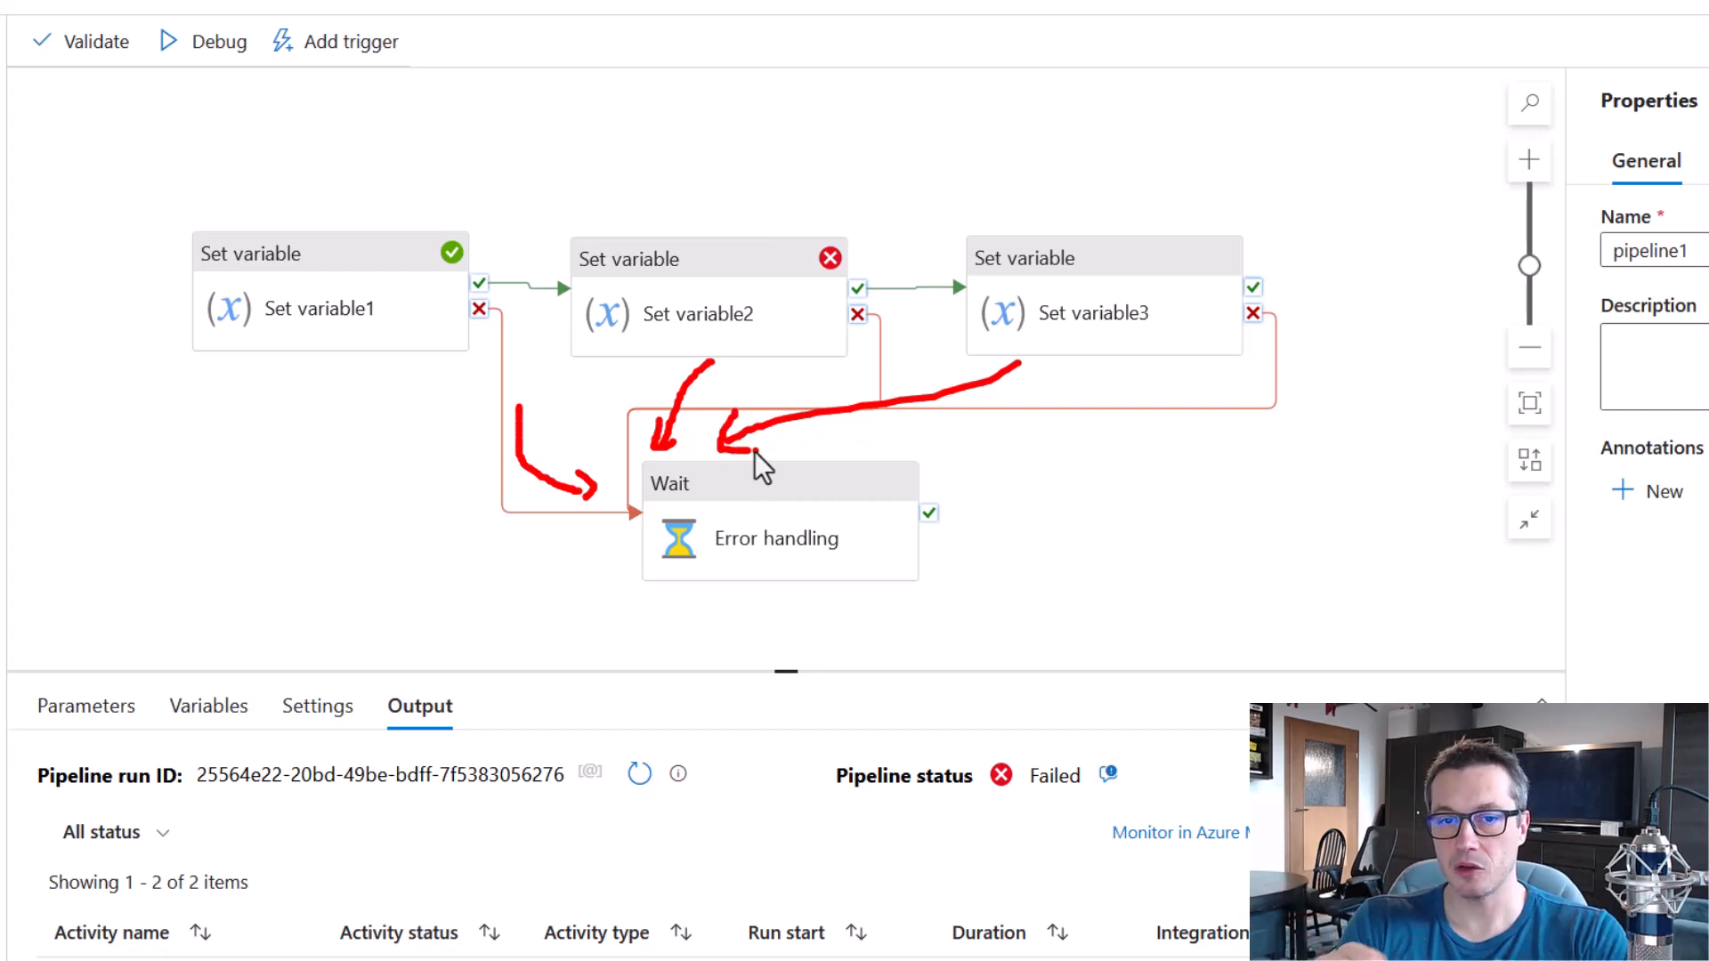
key("e")
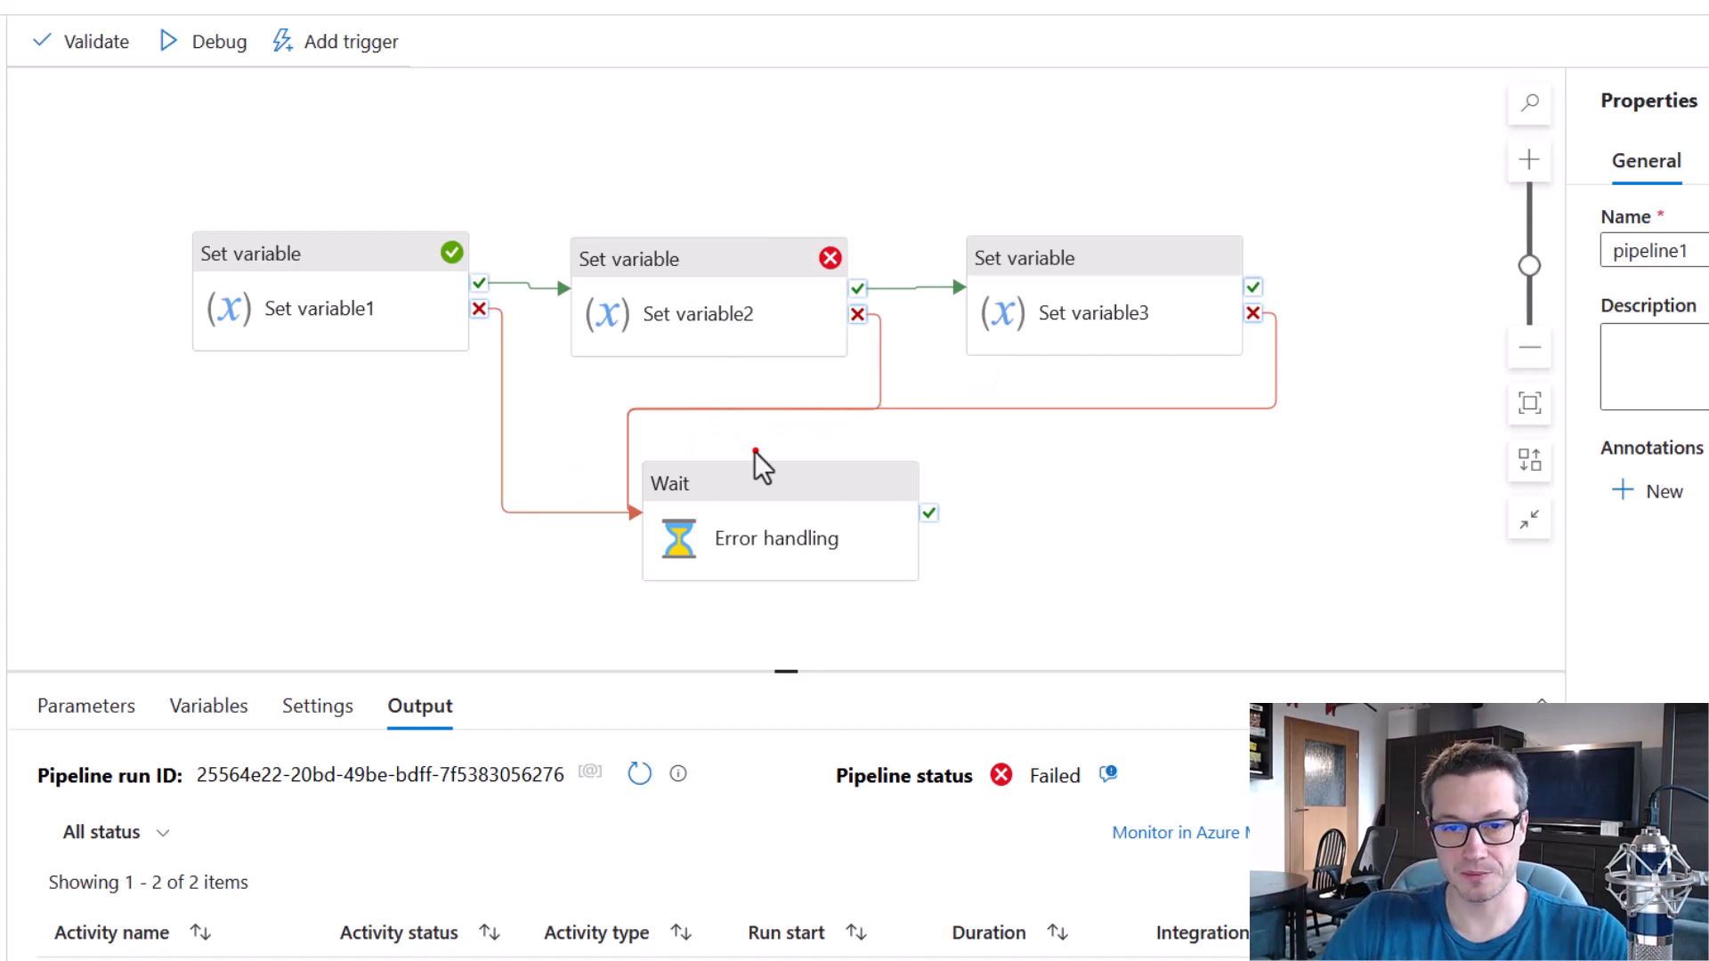
left_click_drag(628, 444, 953, 617)
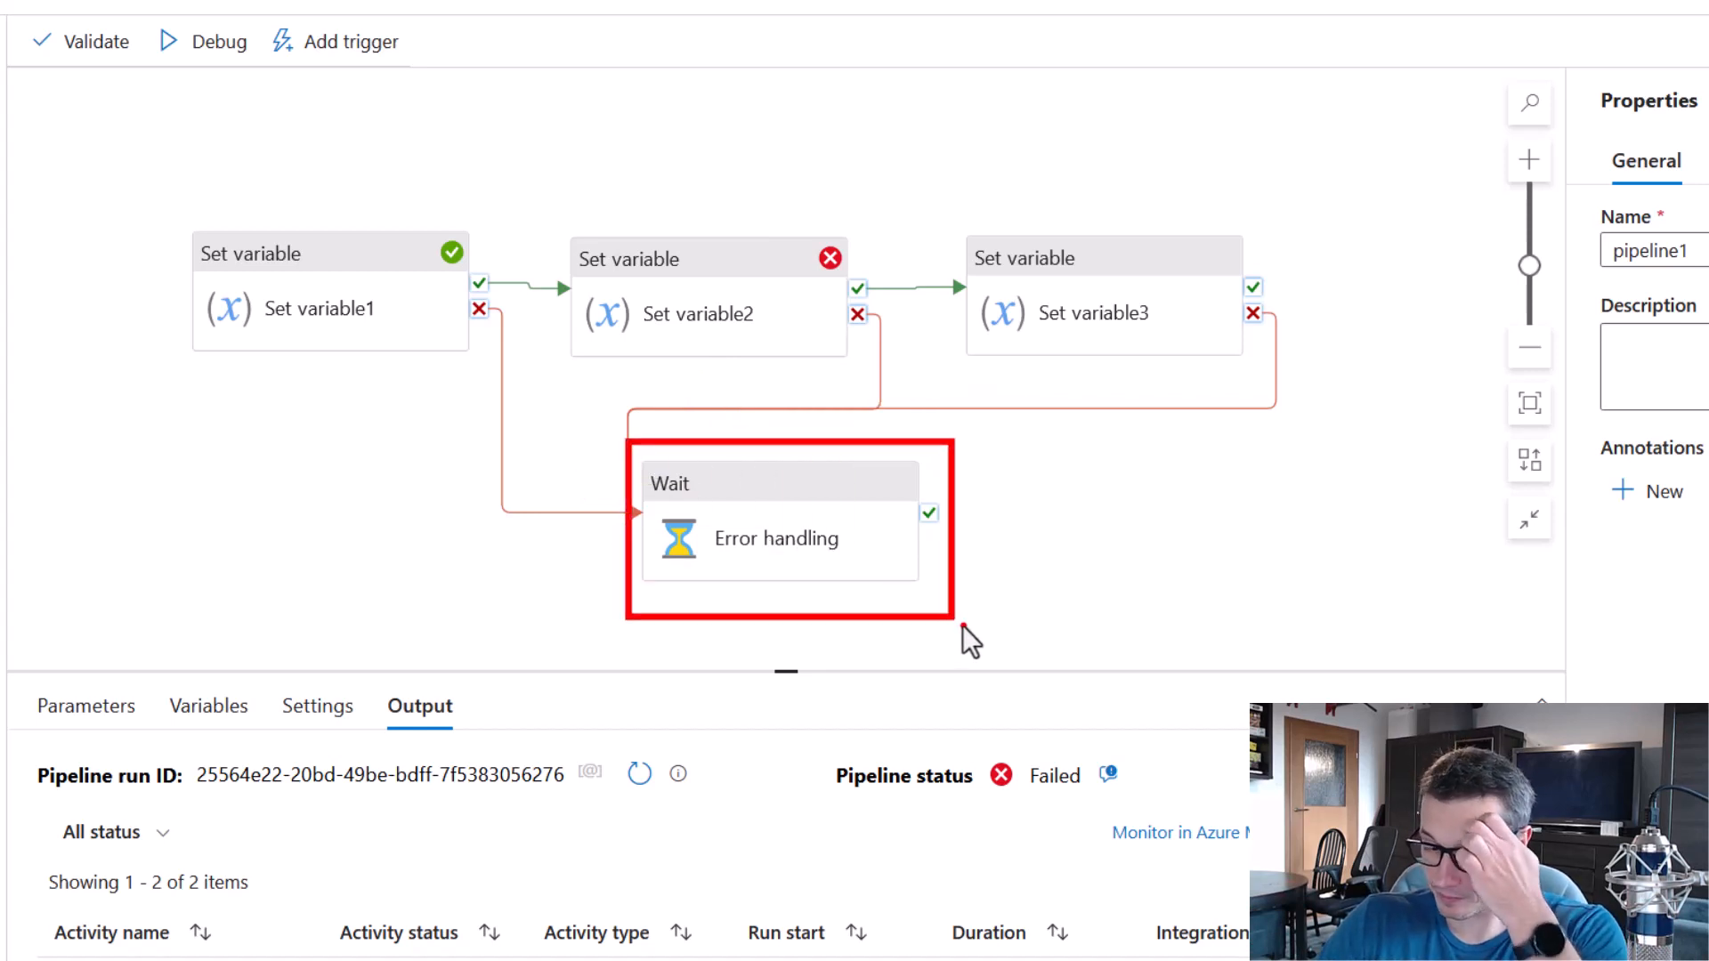
key("Escape")
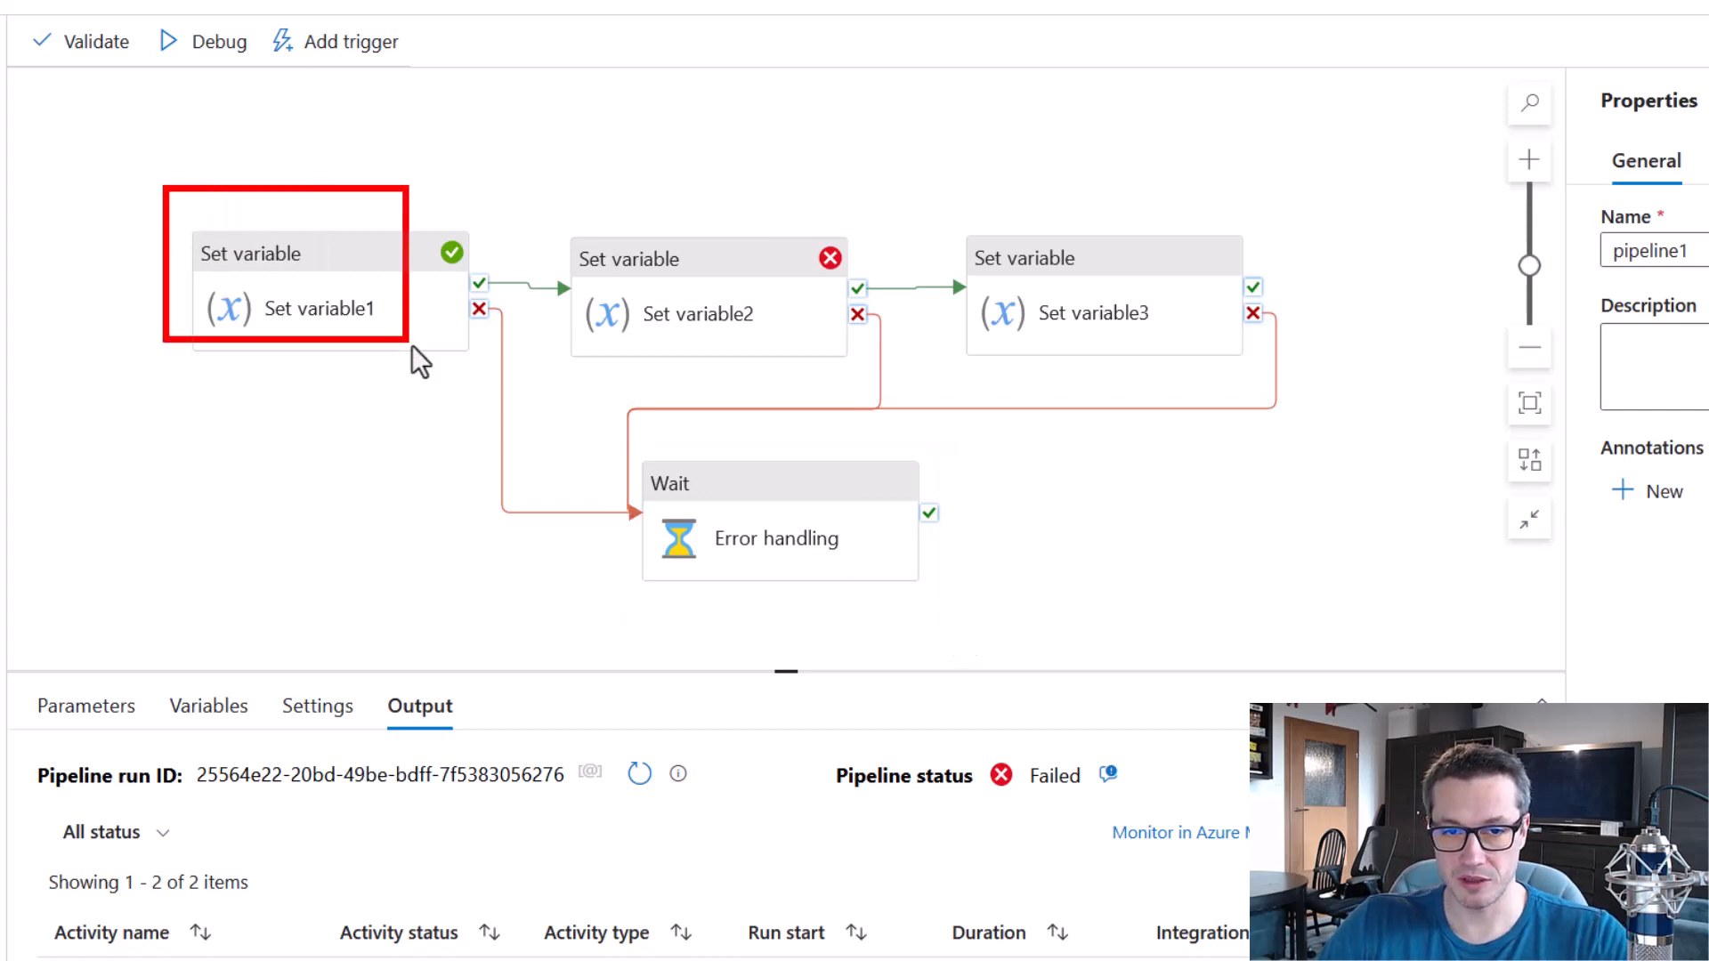
mouse_move(946, 202)
left_mouse_down()
mouse_move(991, 253)
mouse_move(1305, 381)
left_mouse_up()
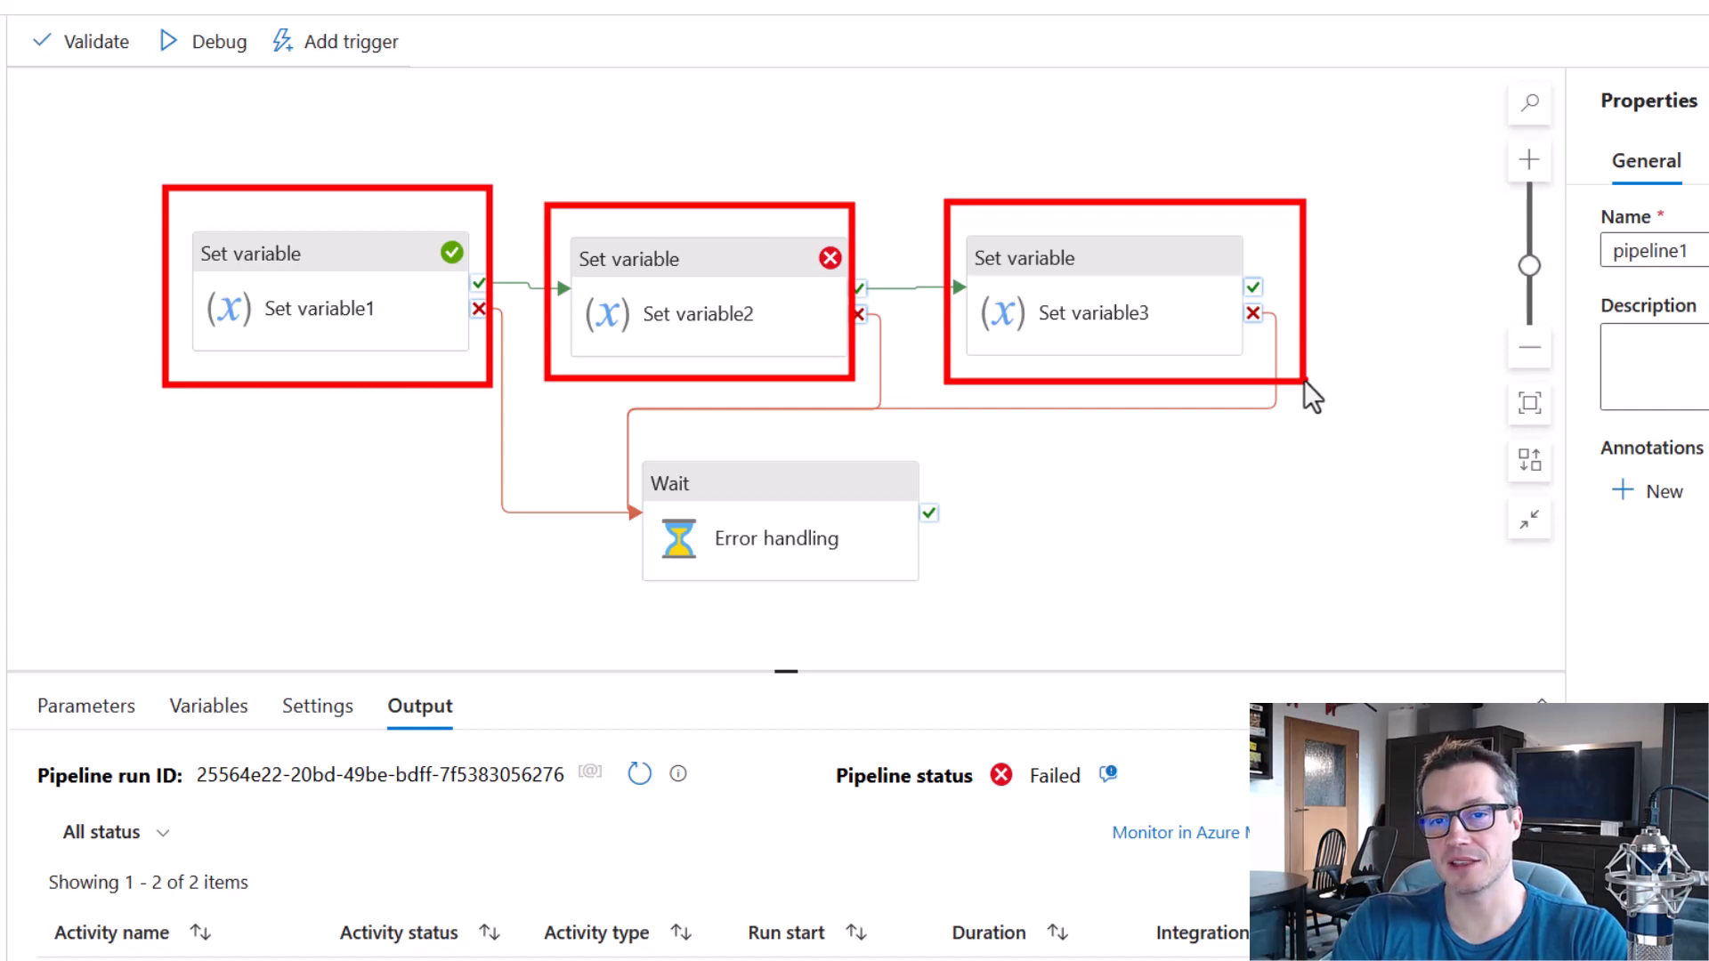
key("Escape")
mouse_move(146, 186)
left_mouse_down()
mouse_move(372, 308)
mouse_move(493, 414)
mouse_move(477, 393)
left_mouse_up()
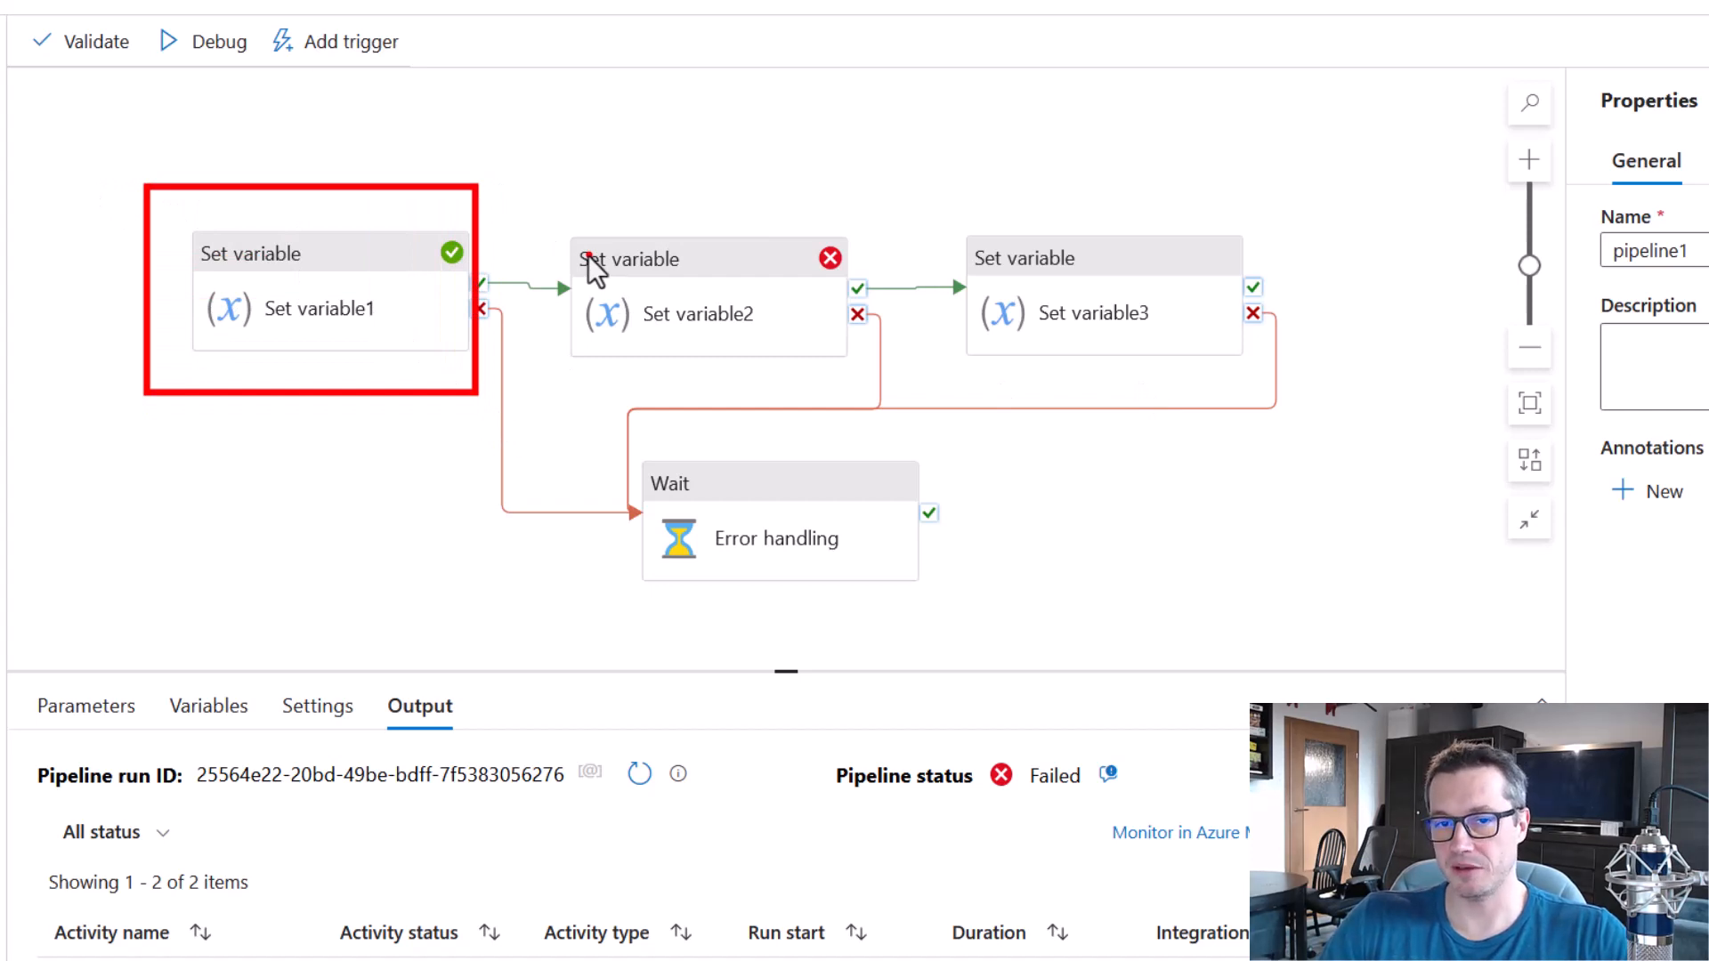
left_click_drag(561, 204, 892, 381)
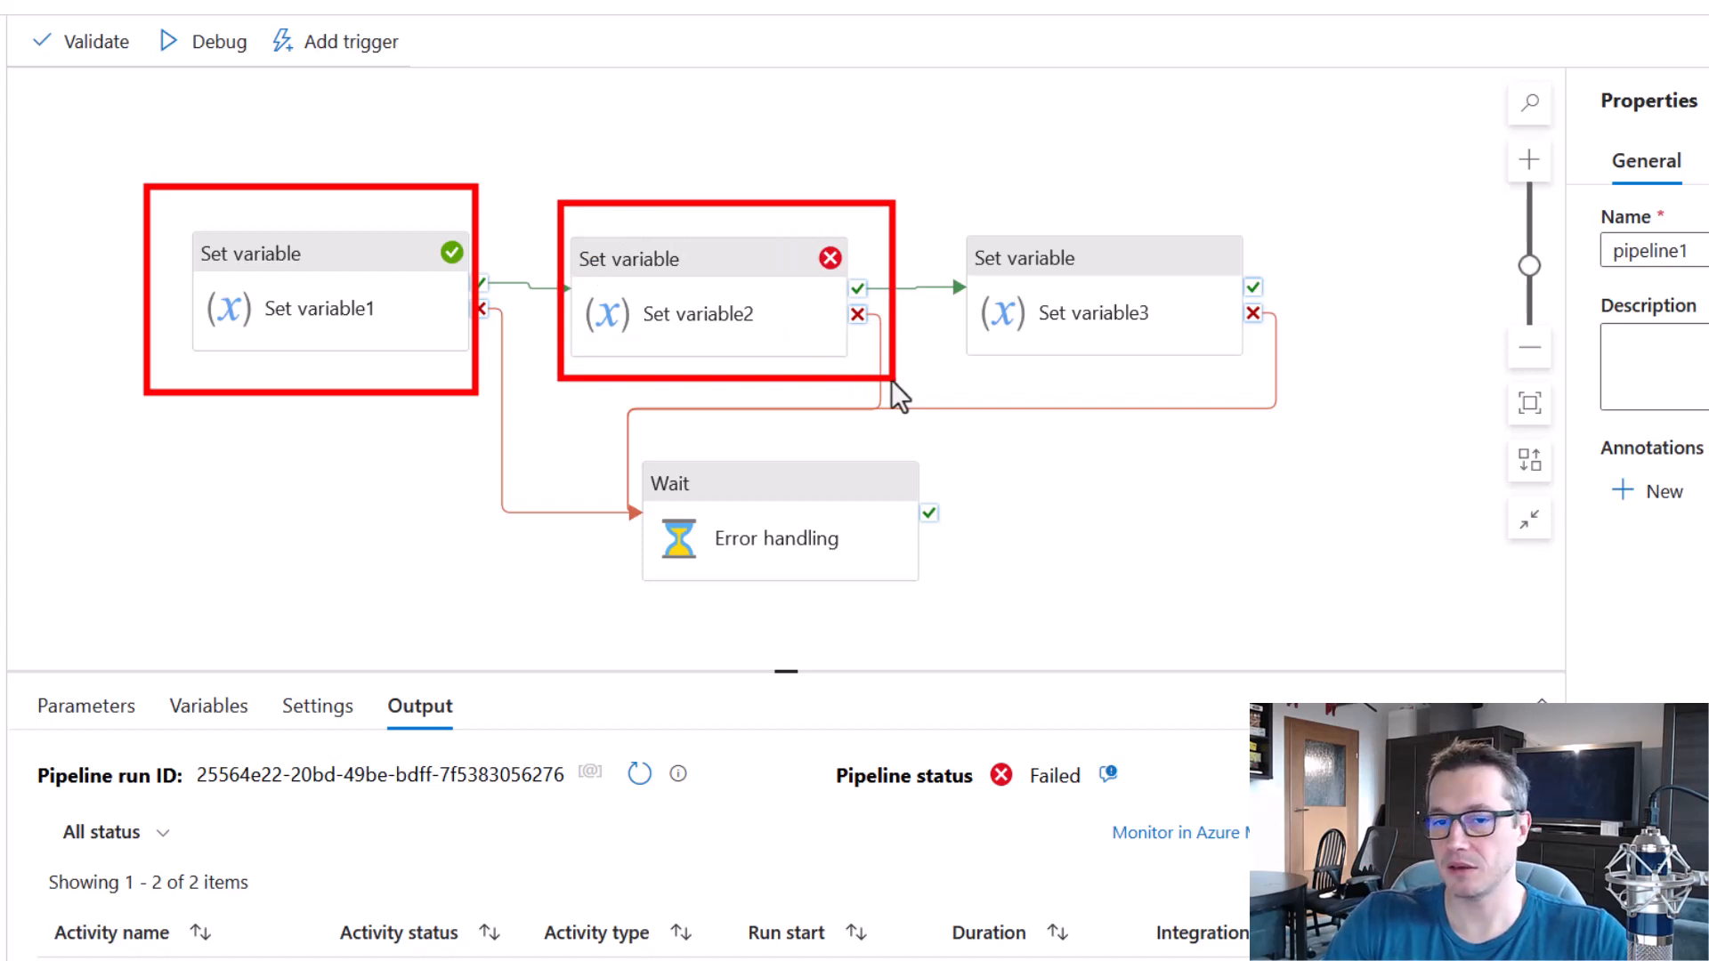
key("Escape")
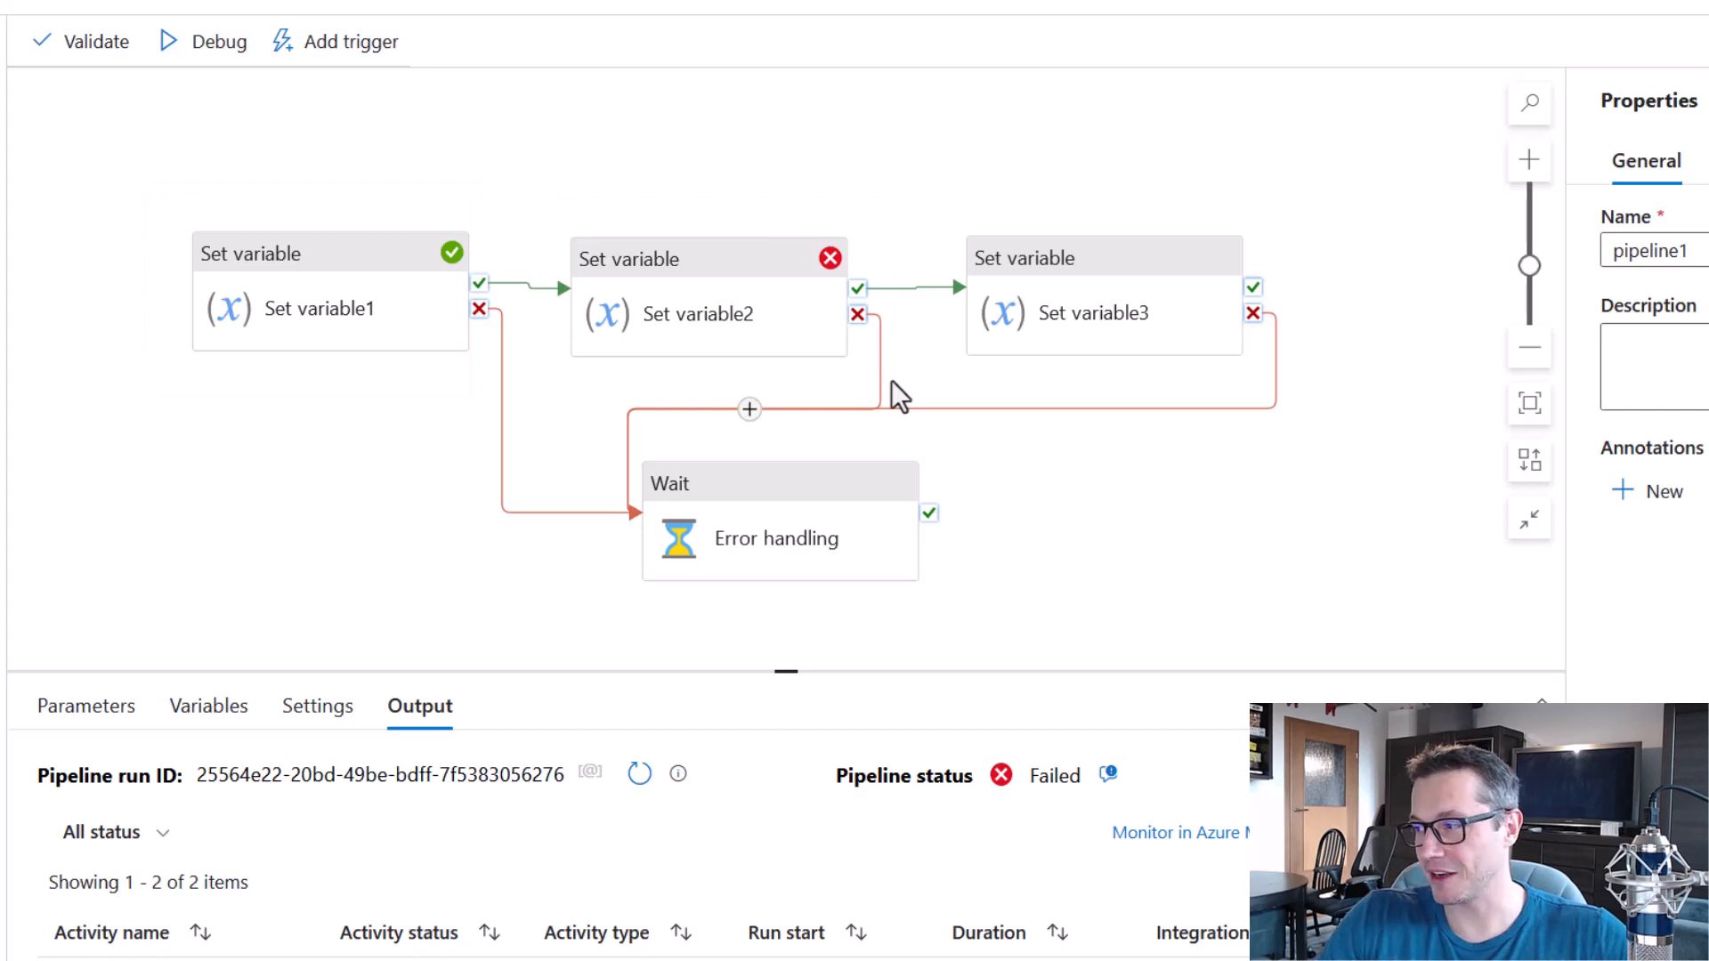
Delete the three failure links leading to Error handling and move that Wait activity below Set variable3.
left_click(545, 512)
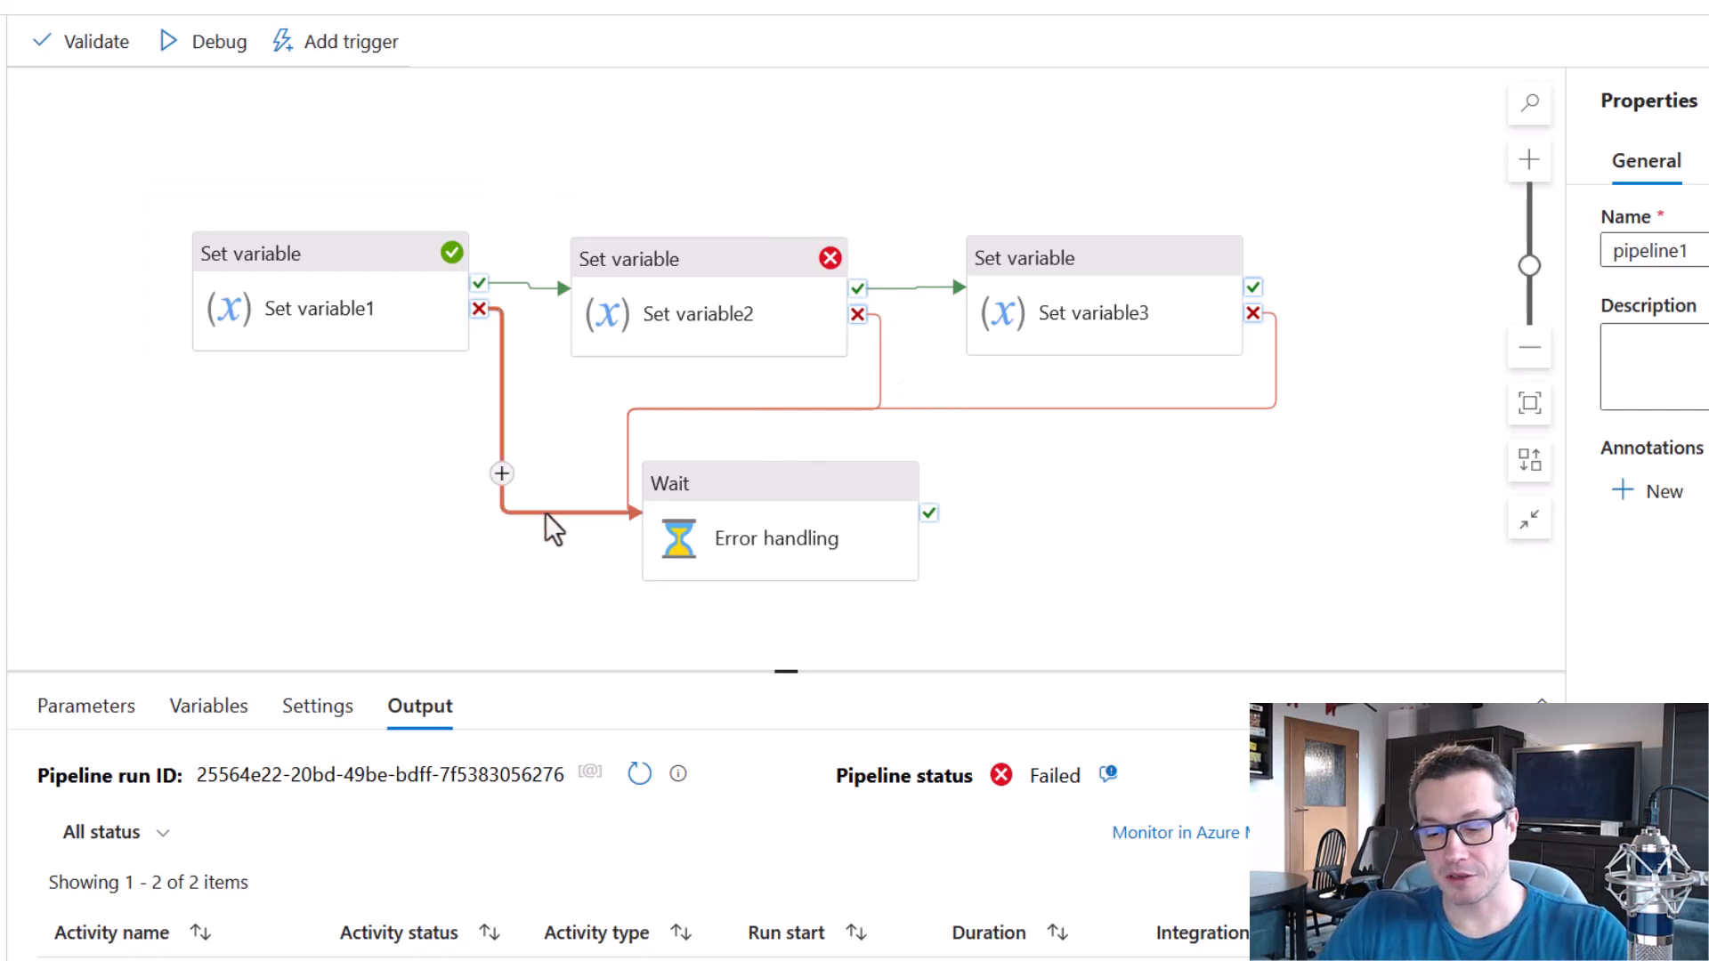
key("Delete")
left_click(630, 425)
key("Delete")
left_click(878, 381)
key("Delete")
left_click_drag(835, 472, 1328, 452)
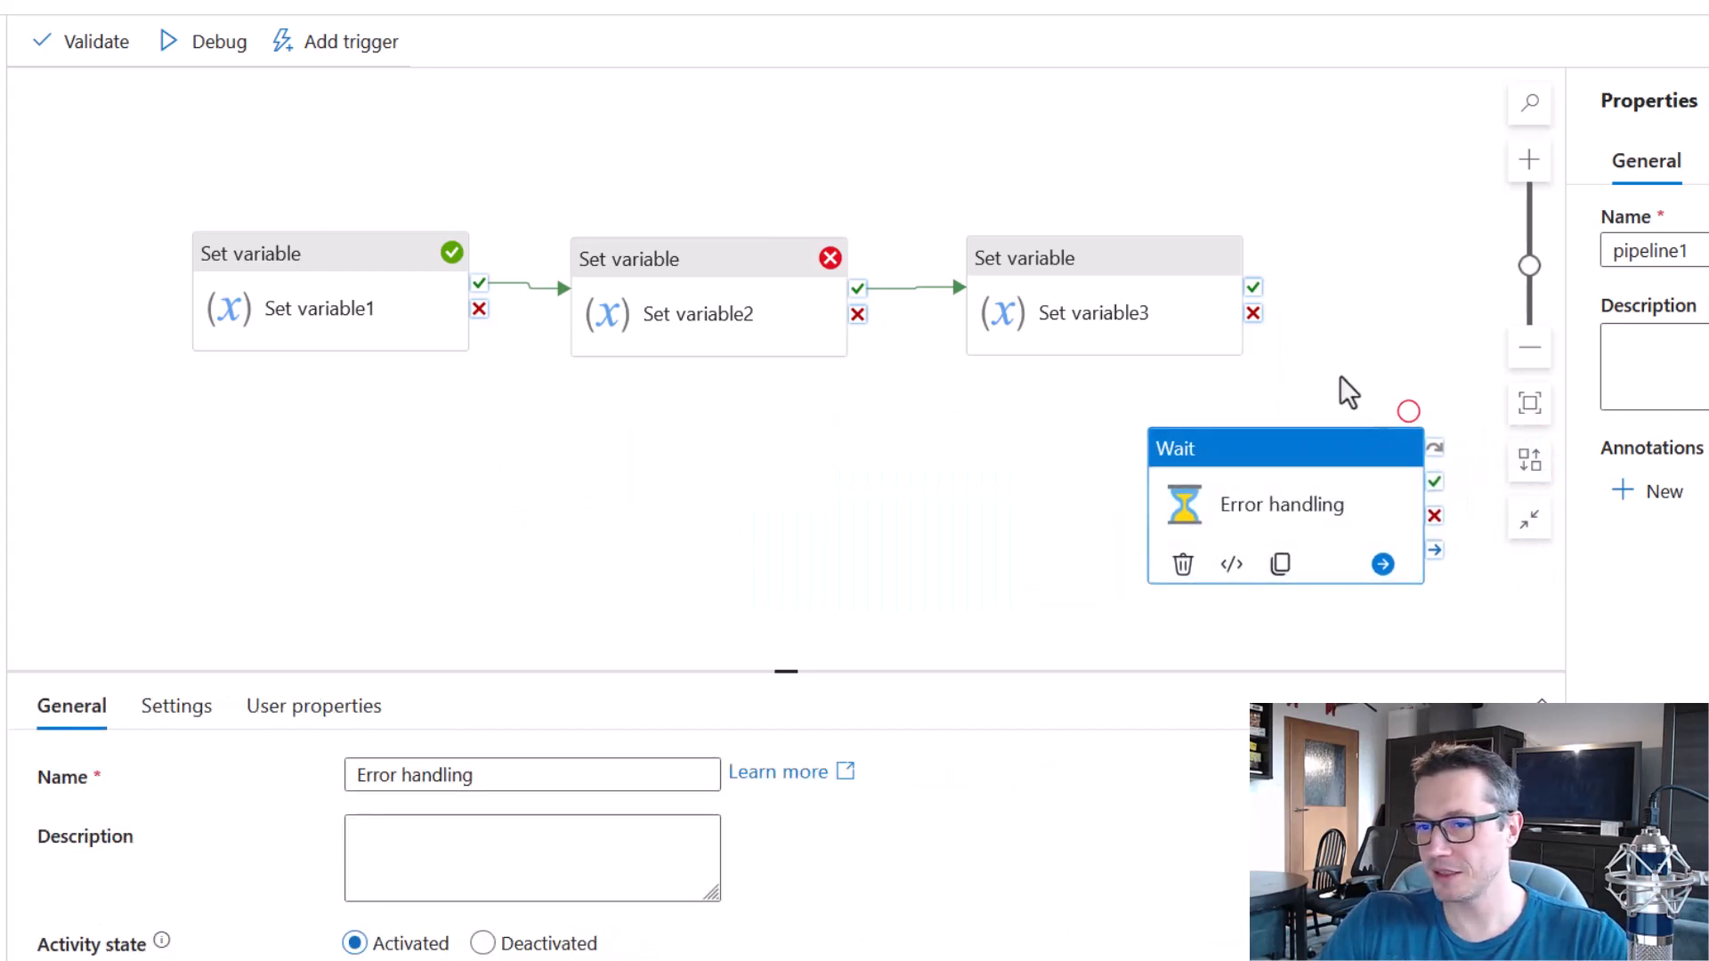
Link both the failure and the skip outputs of Set variable3 to Error handling.
left_click_drag(1255, 316, 1300, 484)
left_click(1366, 215)
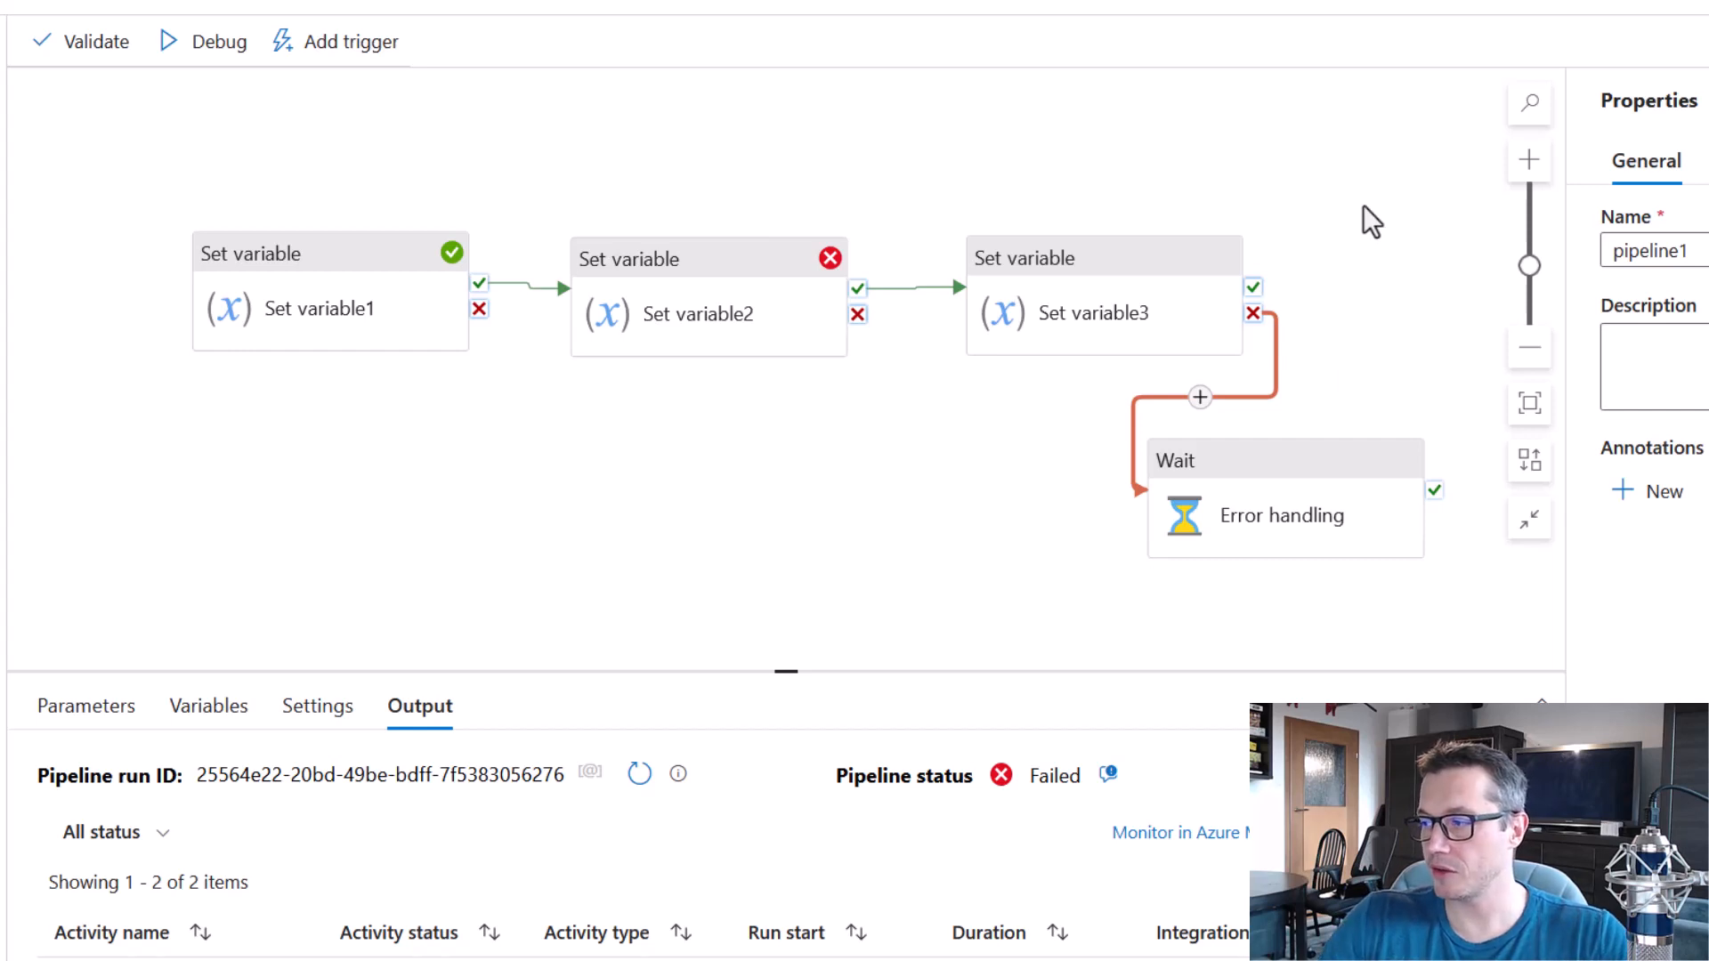
mouse_move(1255, 303)
left_click_drag(1252, 265, 1348, 506)
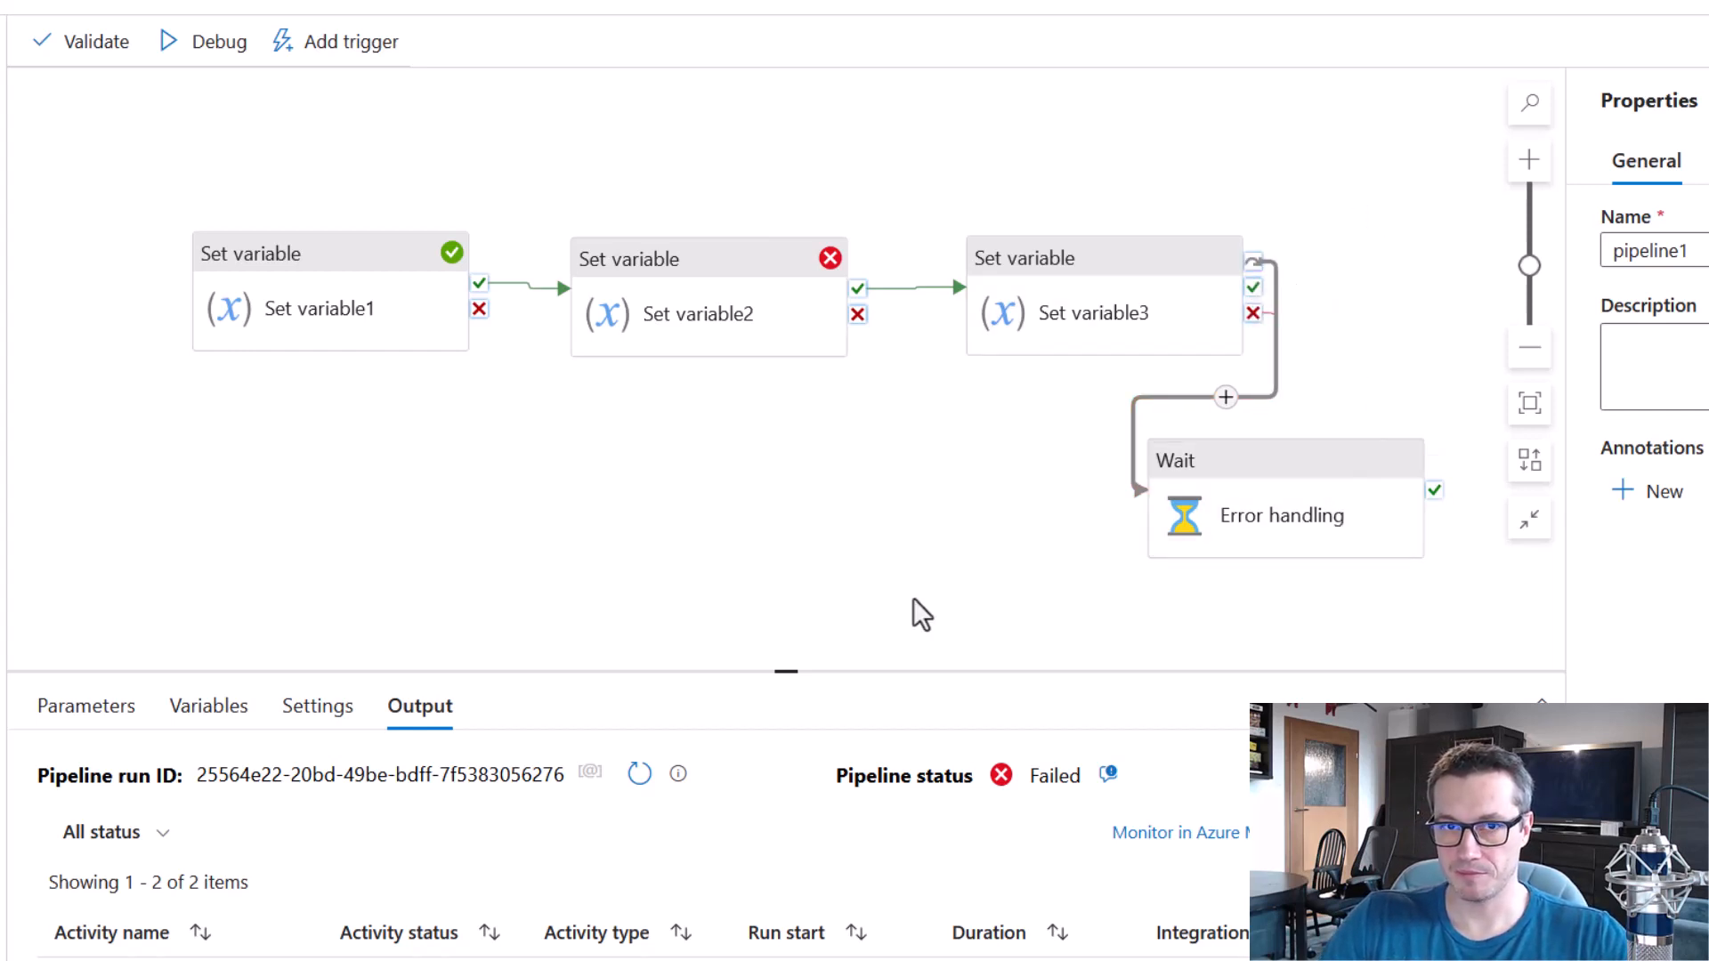
Debug the rewired pipeline and check the run status of Set variable1 and Set variable2.
left_click(217, 44)
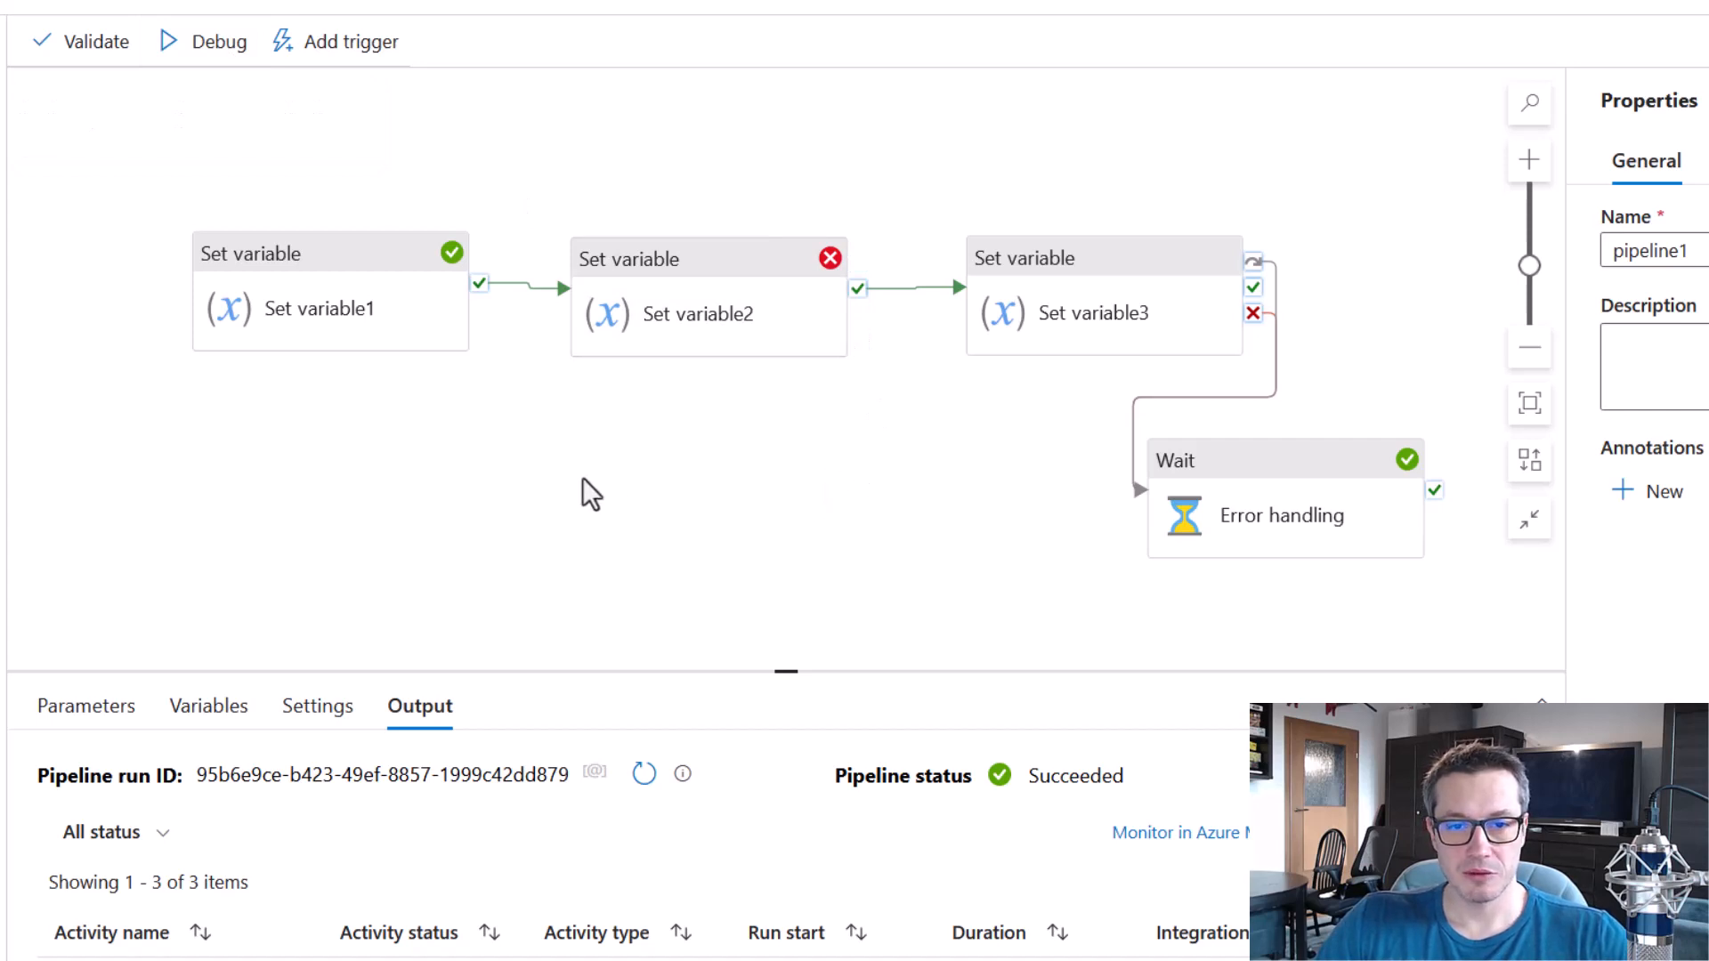
left_click_drag(149, 192, 474, 389)
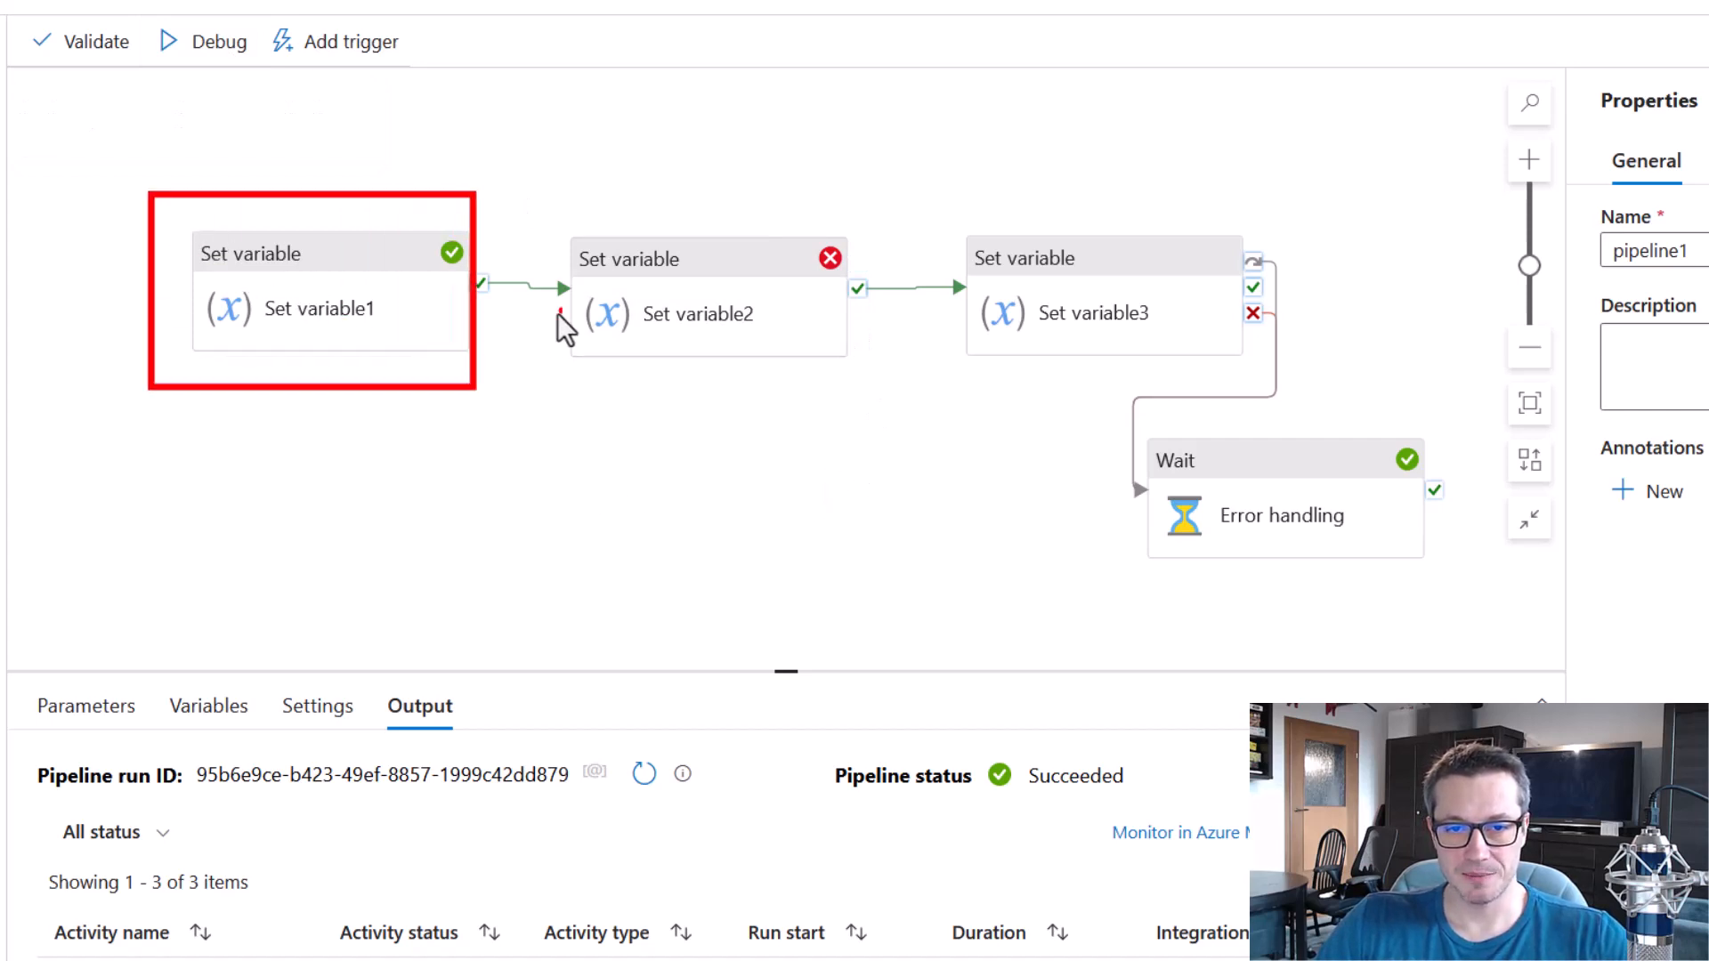
left_click_drag(553, 207, 895, 428)
left_click_drag(803, 230, 854, 286)
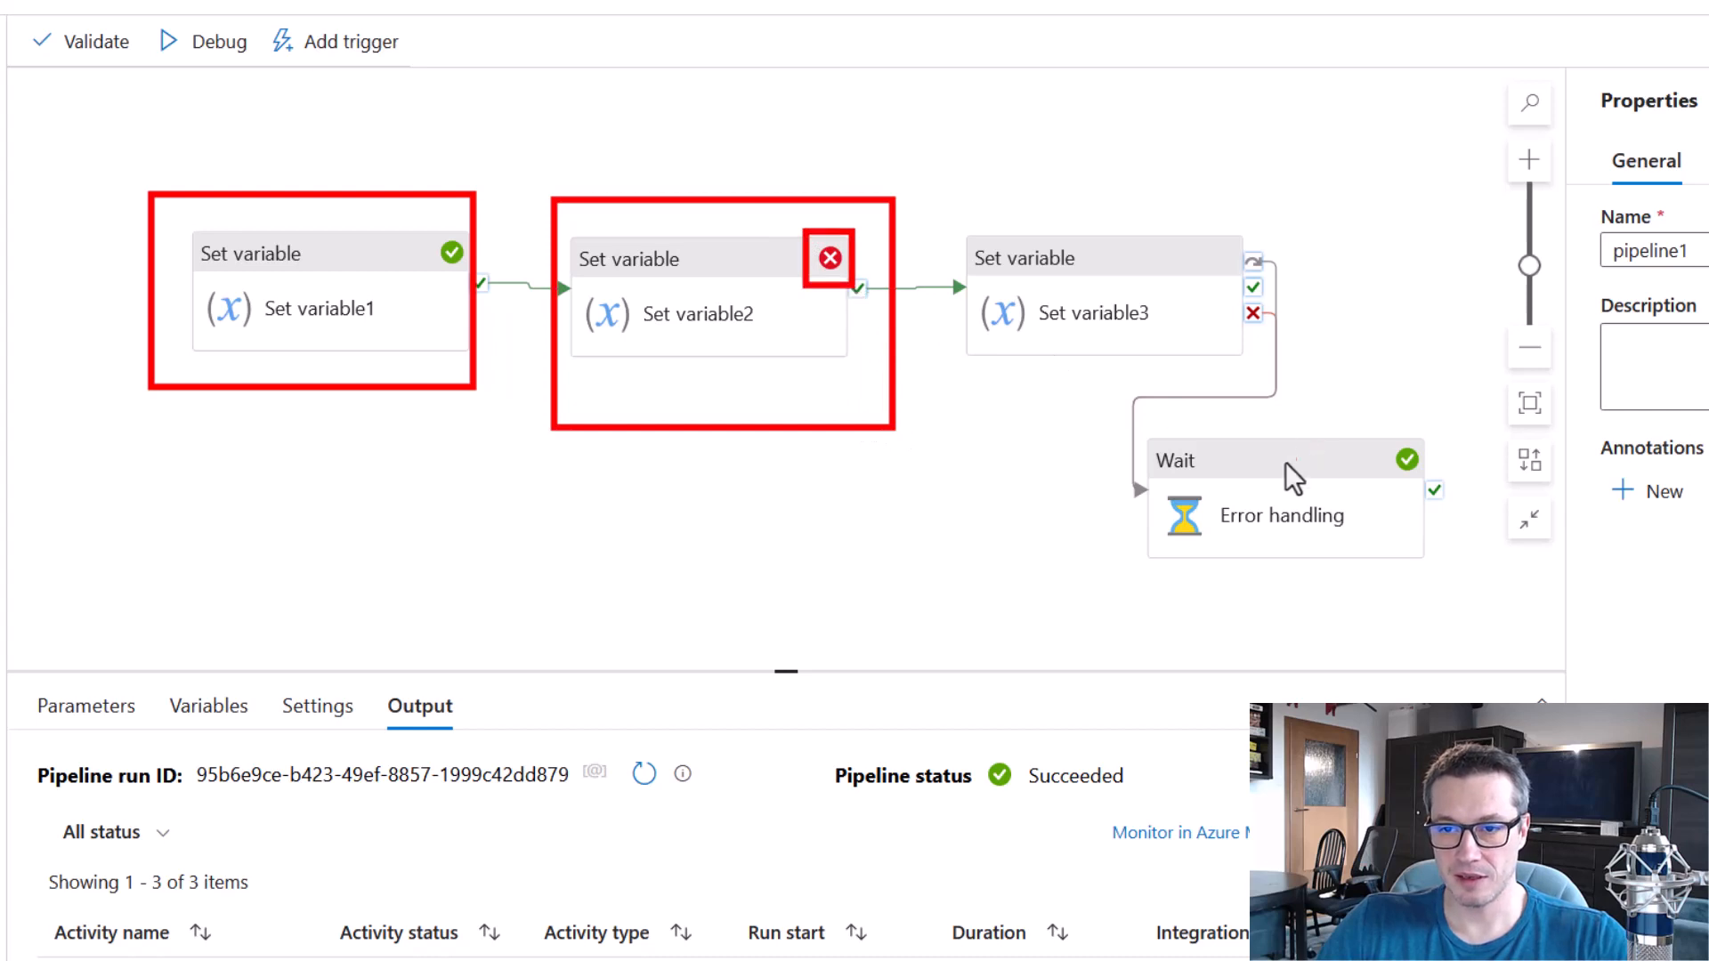
Check the run status of the Error handling activity and the overall pipeline status.
left_click_drag(1155, 440, 1476, 600)
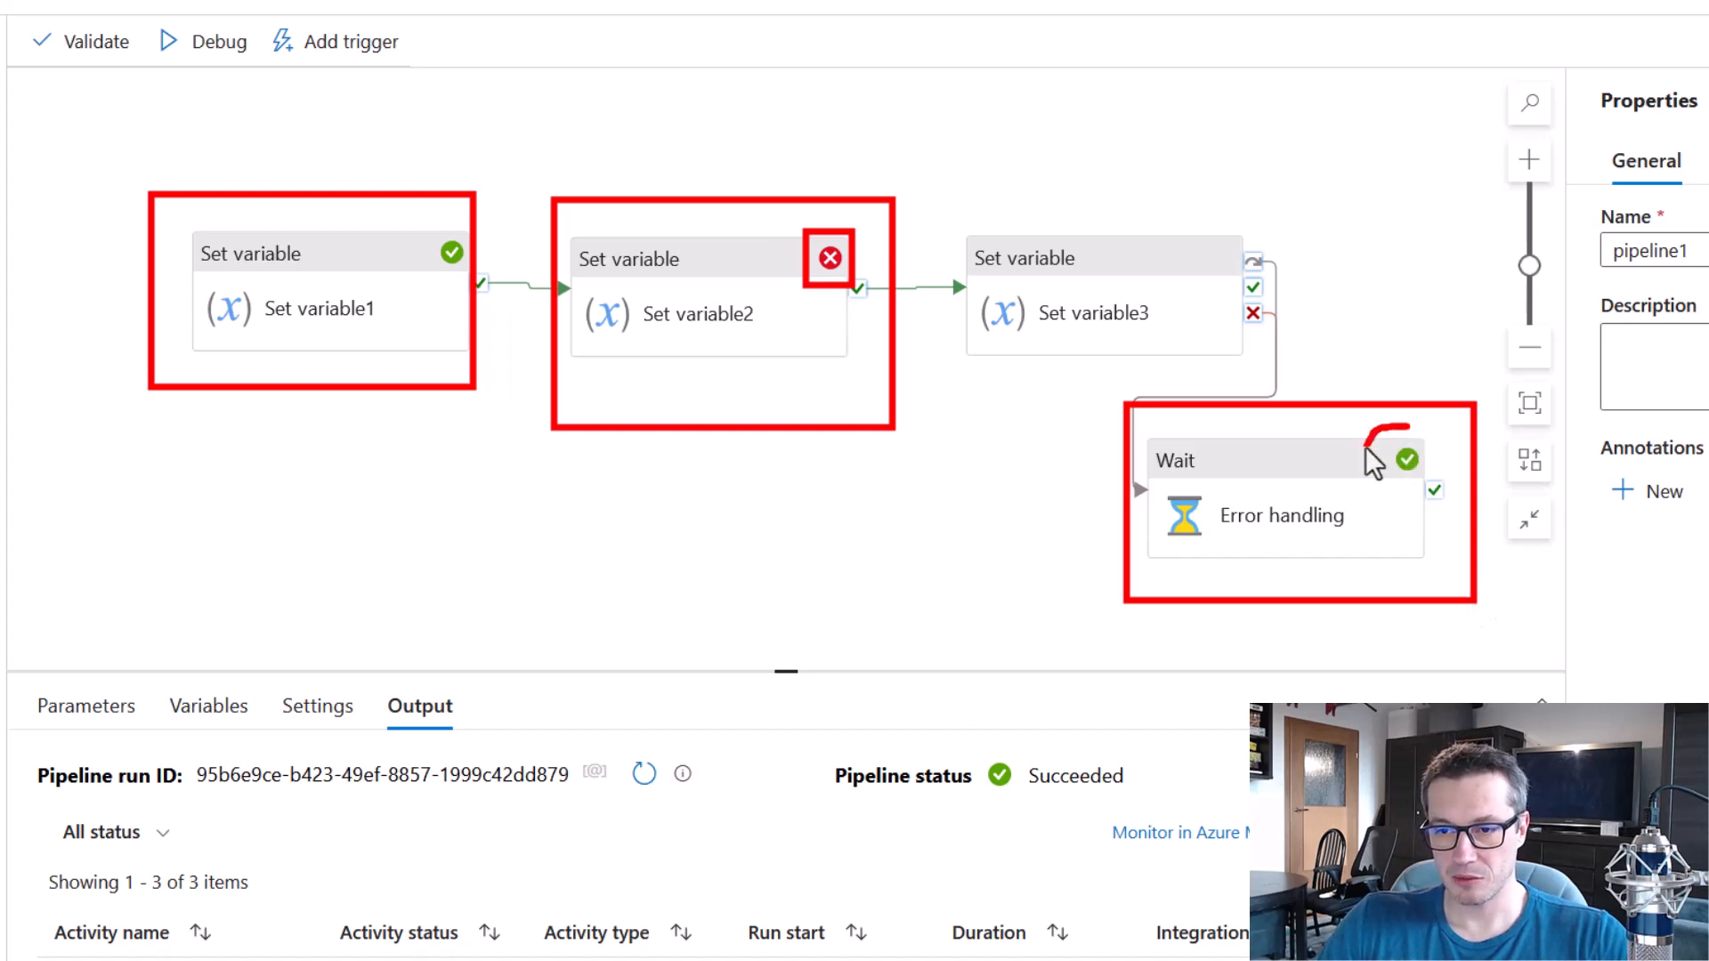
left_click_drag(1432, 426, 1414, 422)
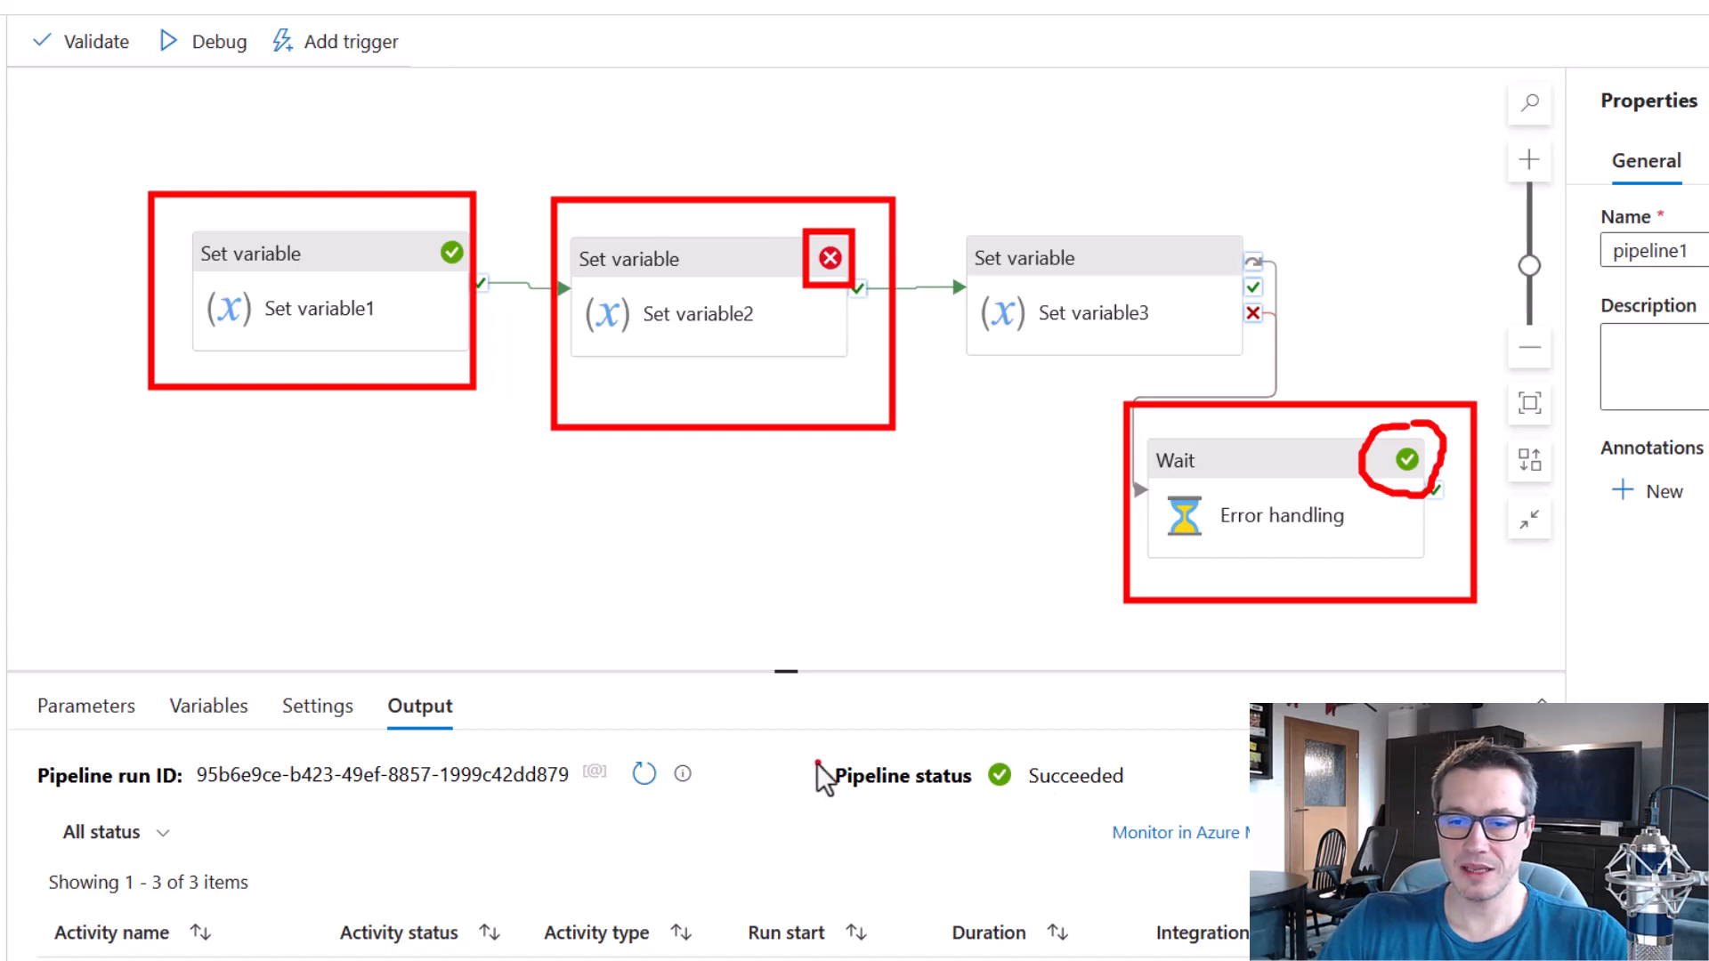
left_click_drag(816, 733, 1156, 822)
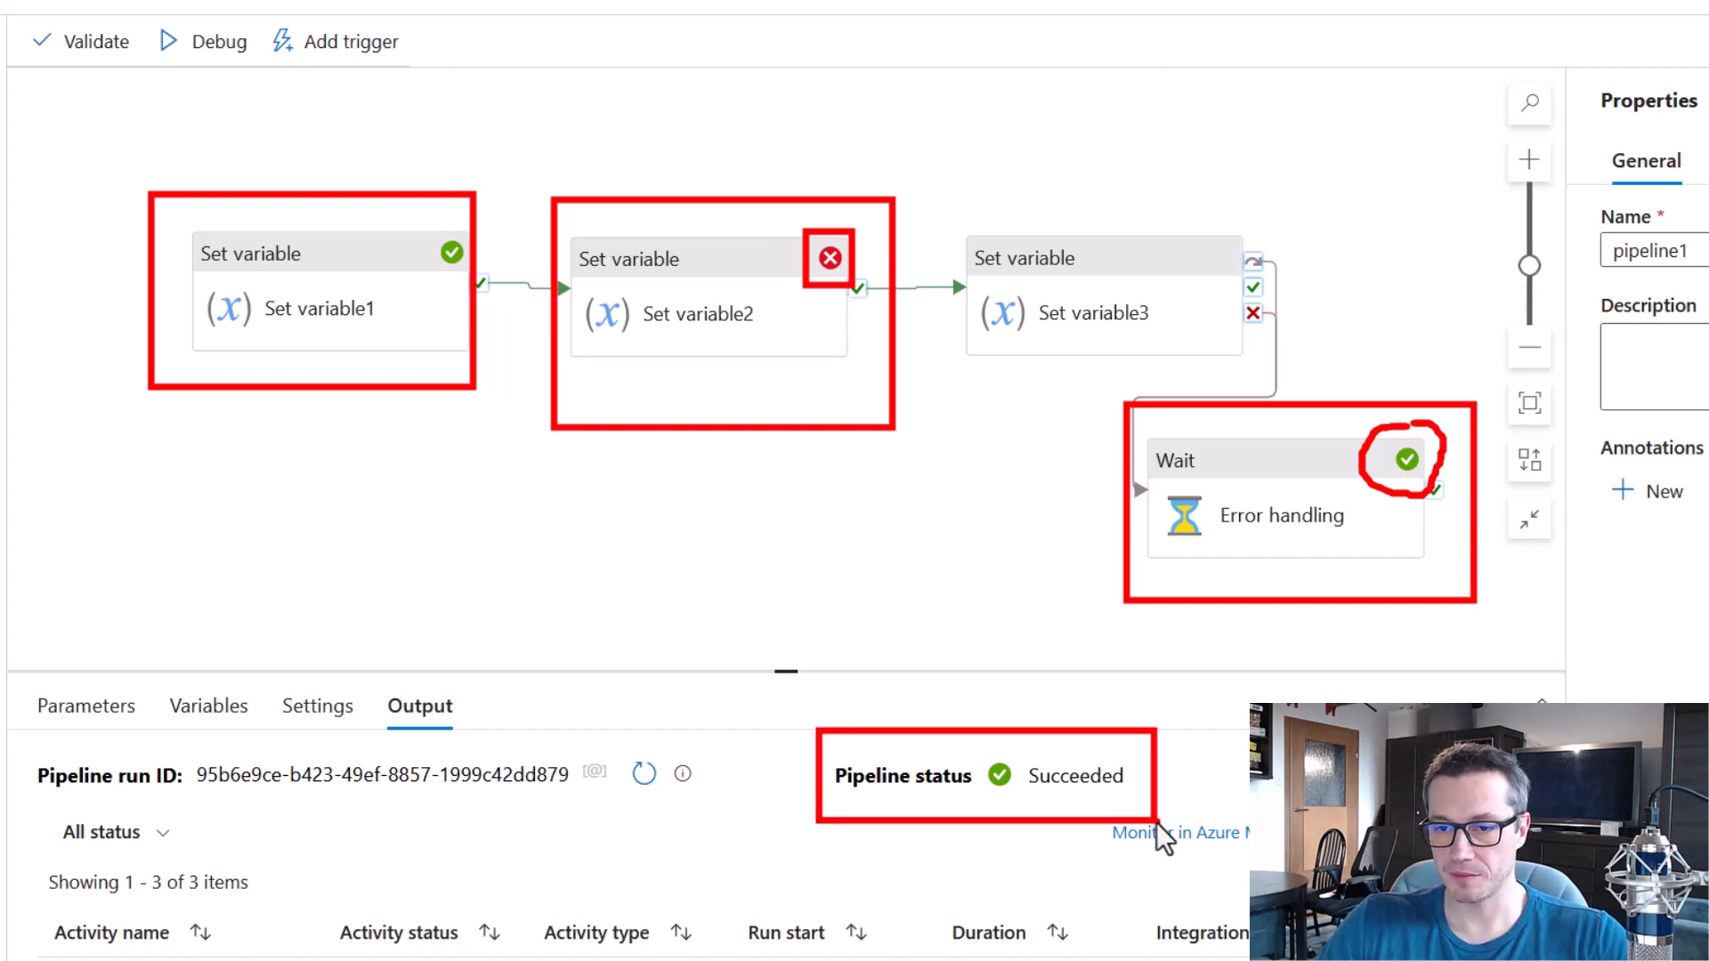
key("e")
Trace how the run reaches Error handling from Set variable2 by way of Set variable3's skip link.
mouse_move(1129, 415)
left_mouse_down()
mouse_move(1440, 568)
mouse_move(1447, 601)
left_mouse_up()
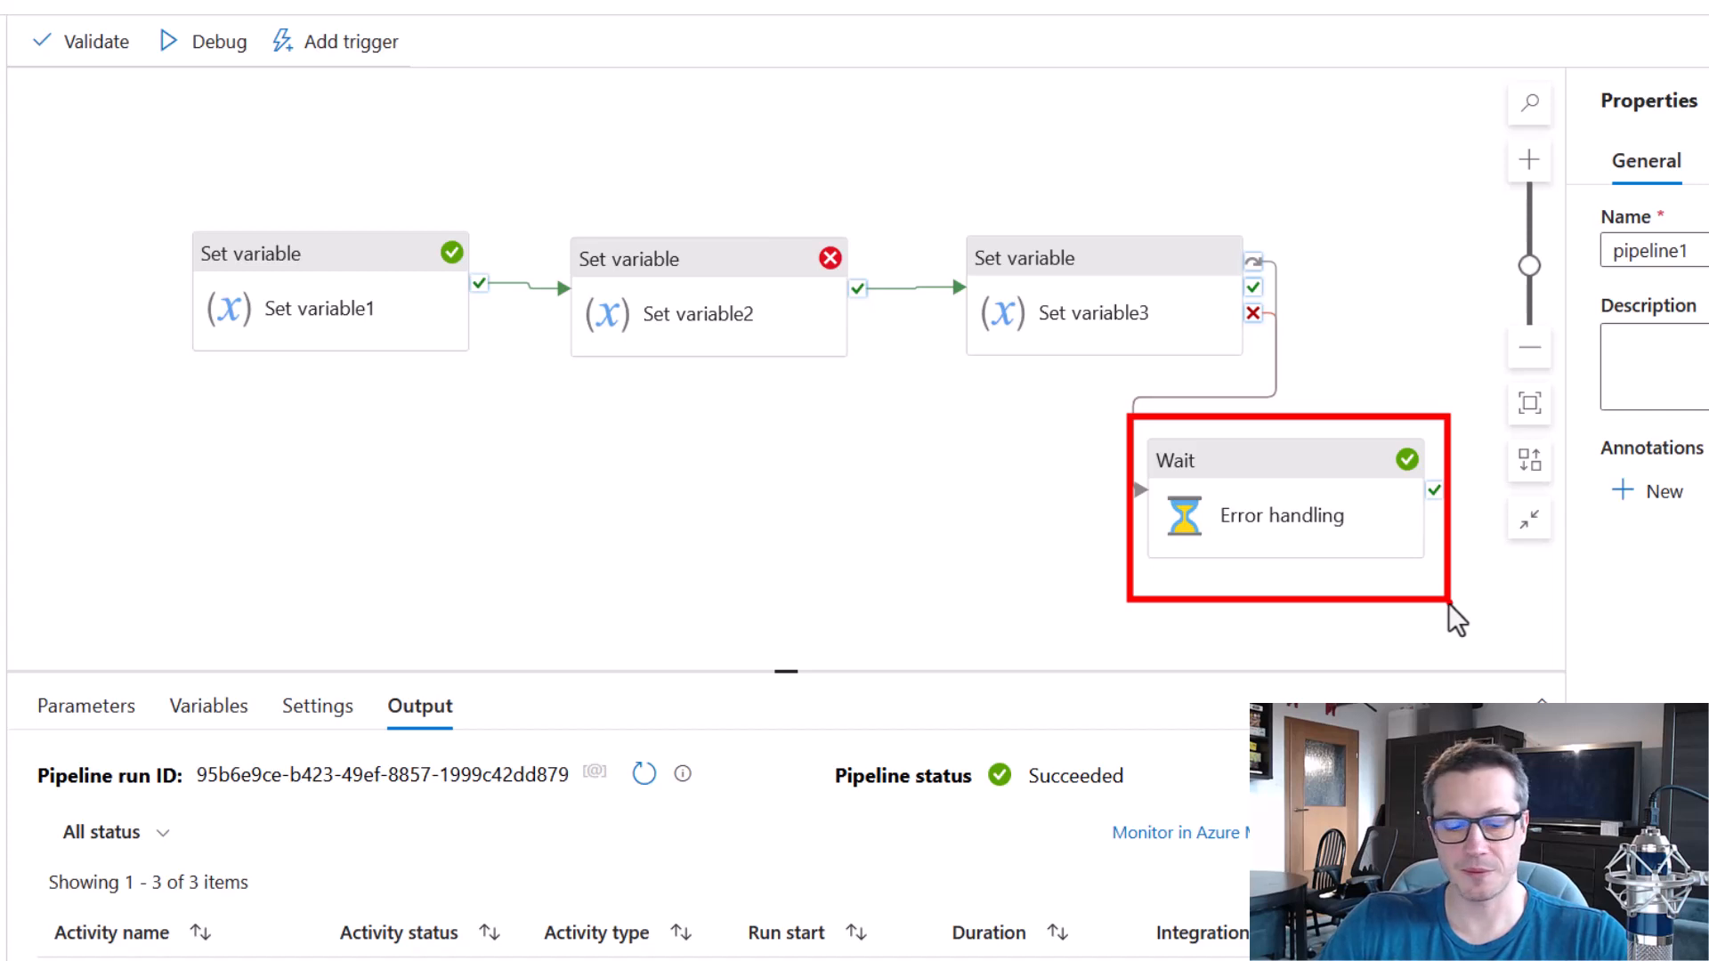
key("Escape")
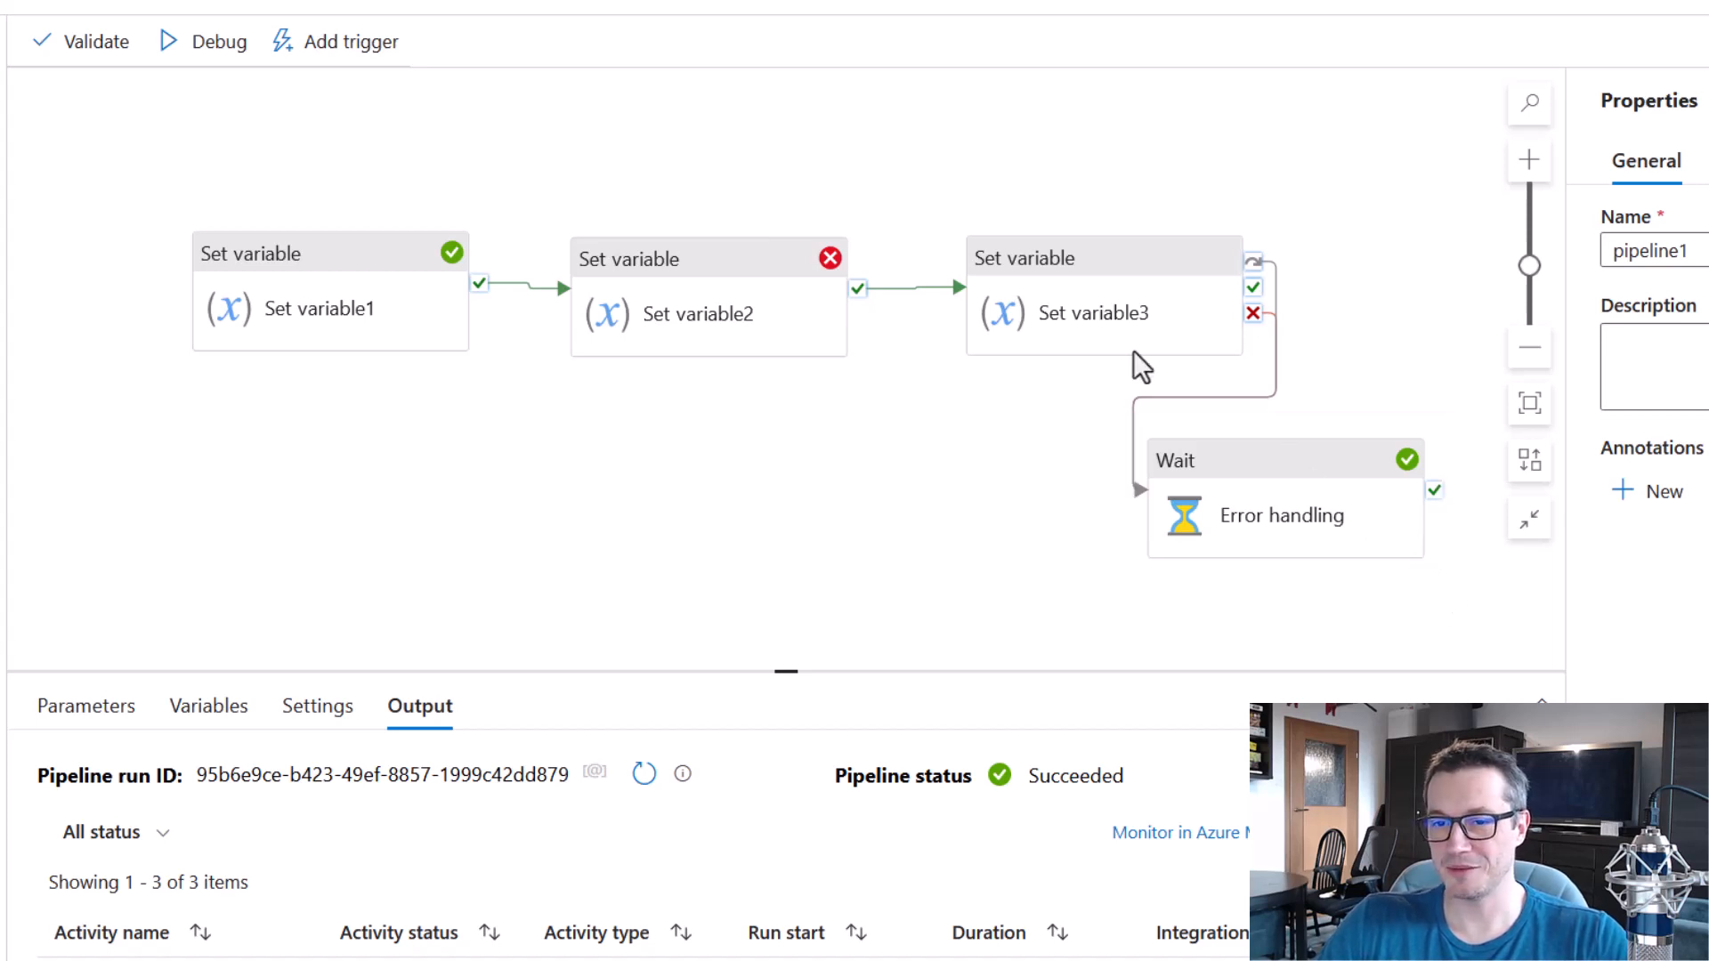
mouse_move(951, 195)
left_mouse_down()
mouse_move(1242, 339)
mouse_move(1280, 387)
left_mouse_up()
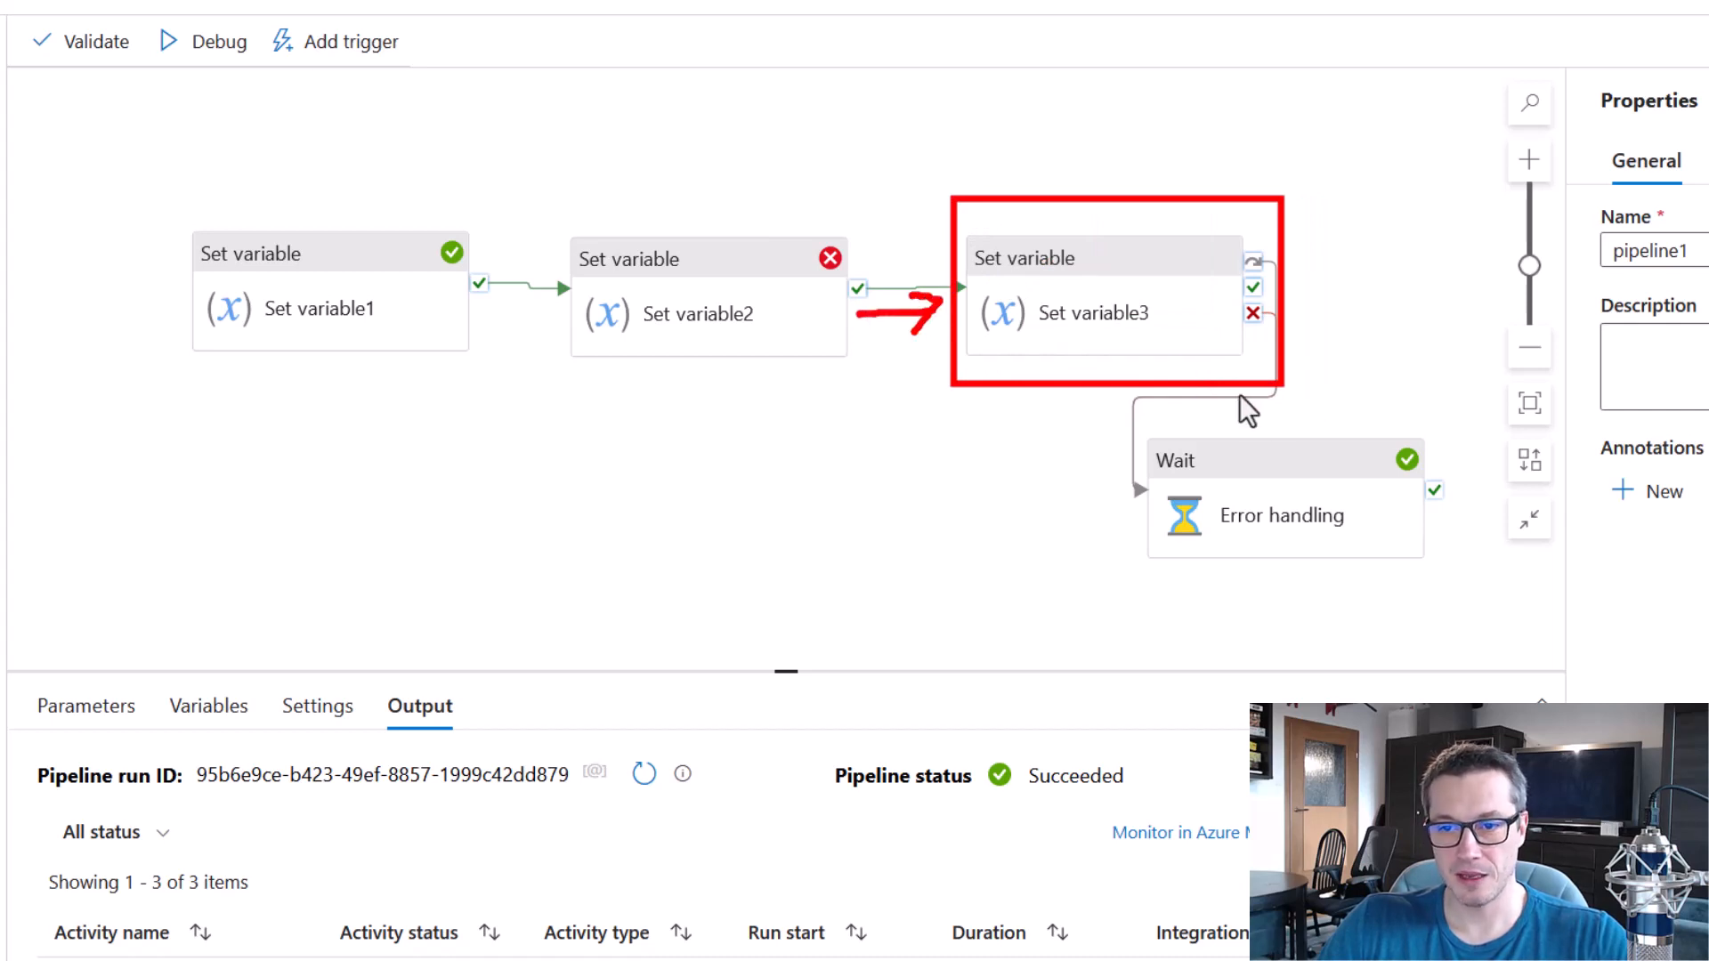
key("e")
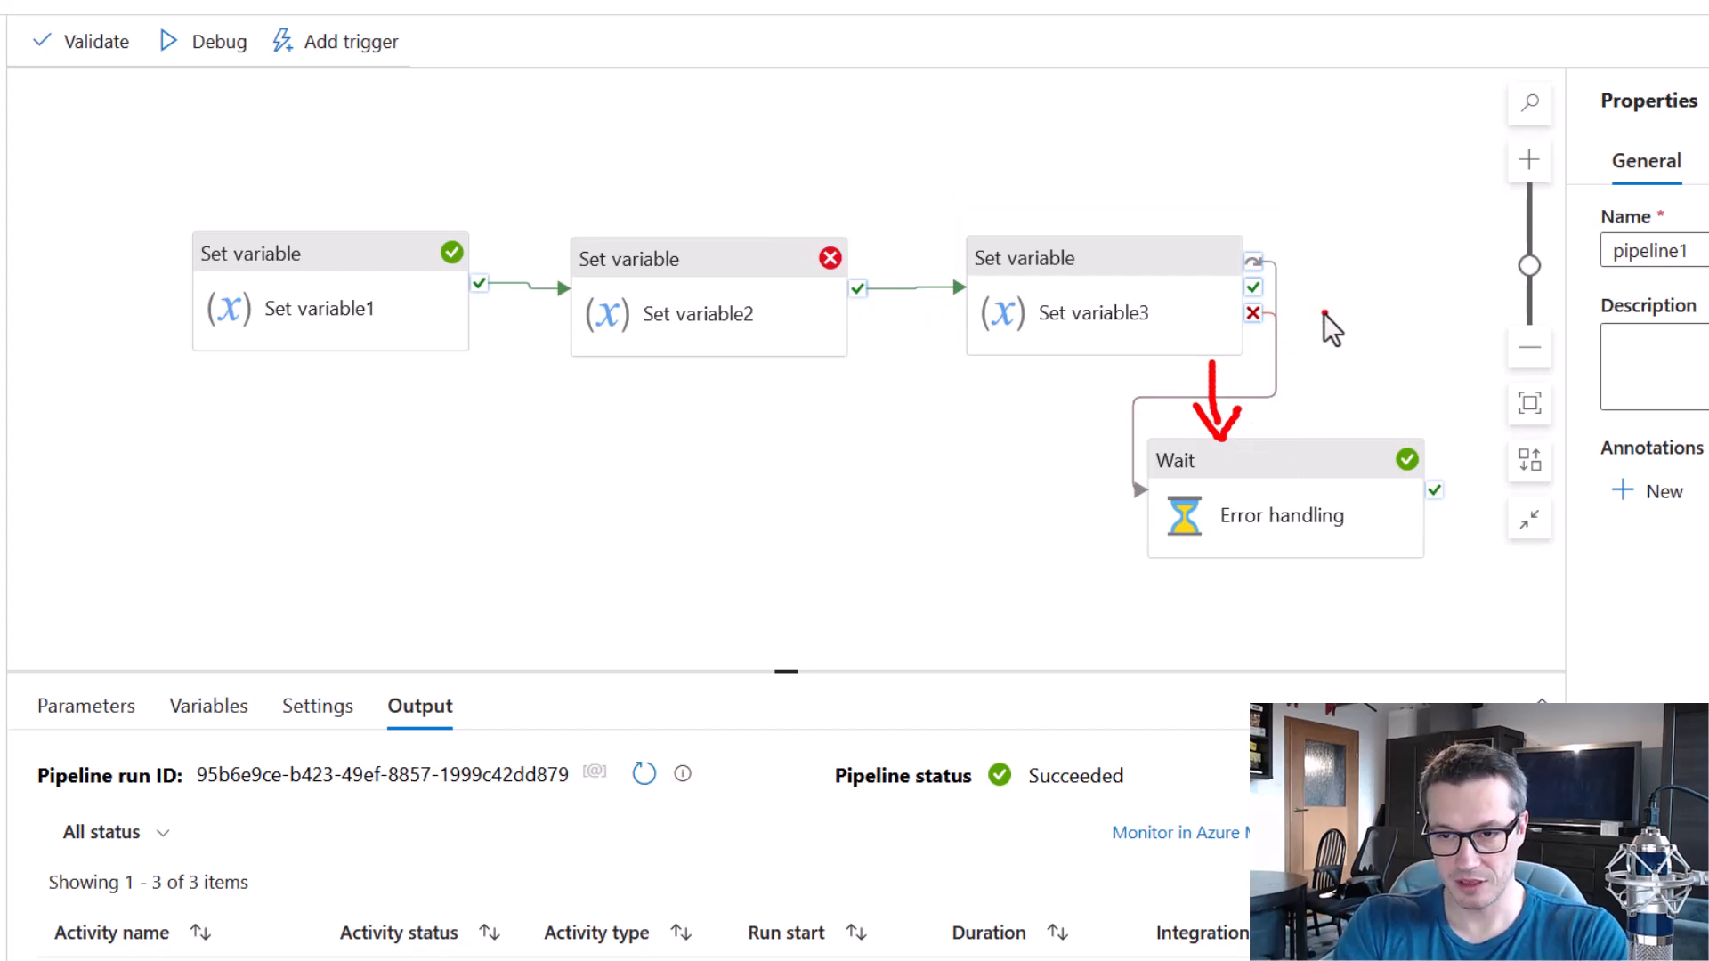
key("Escape")
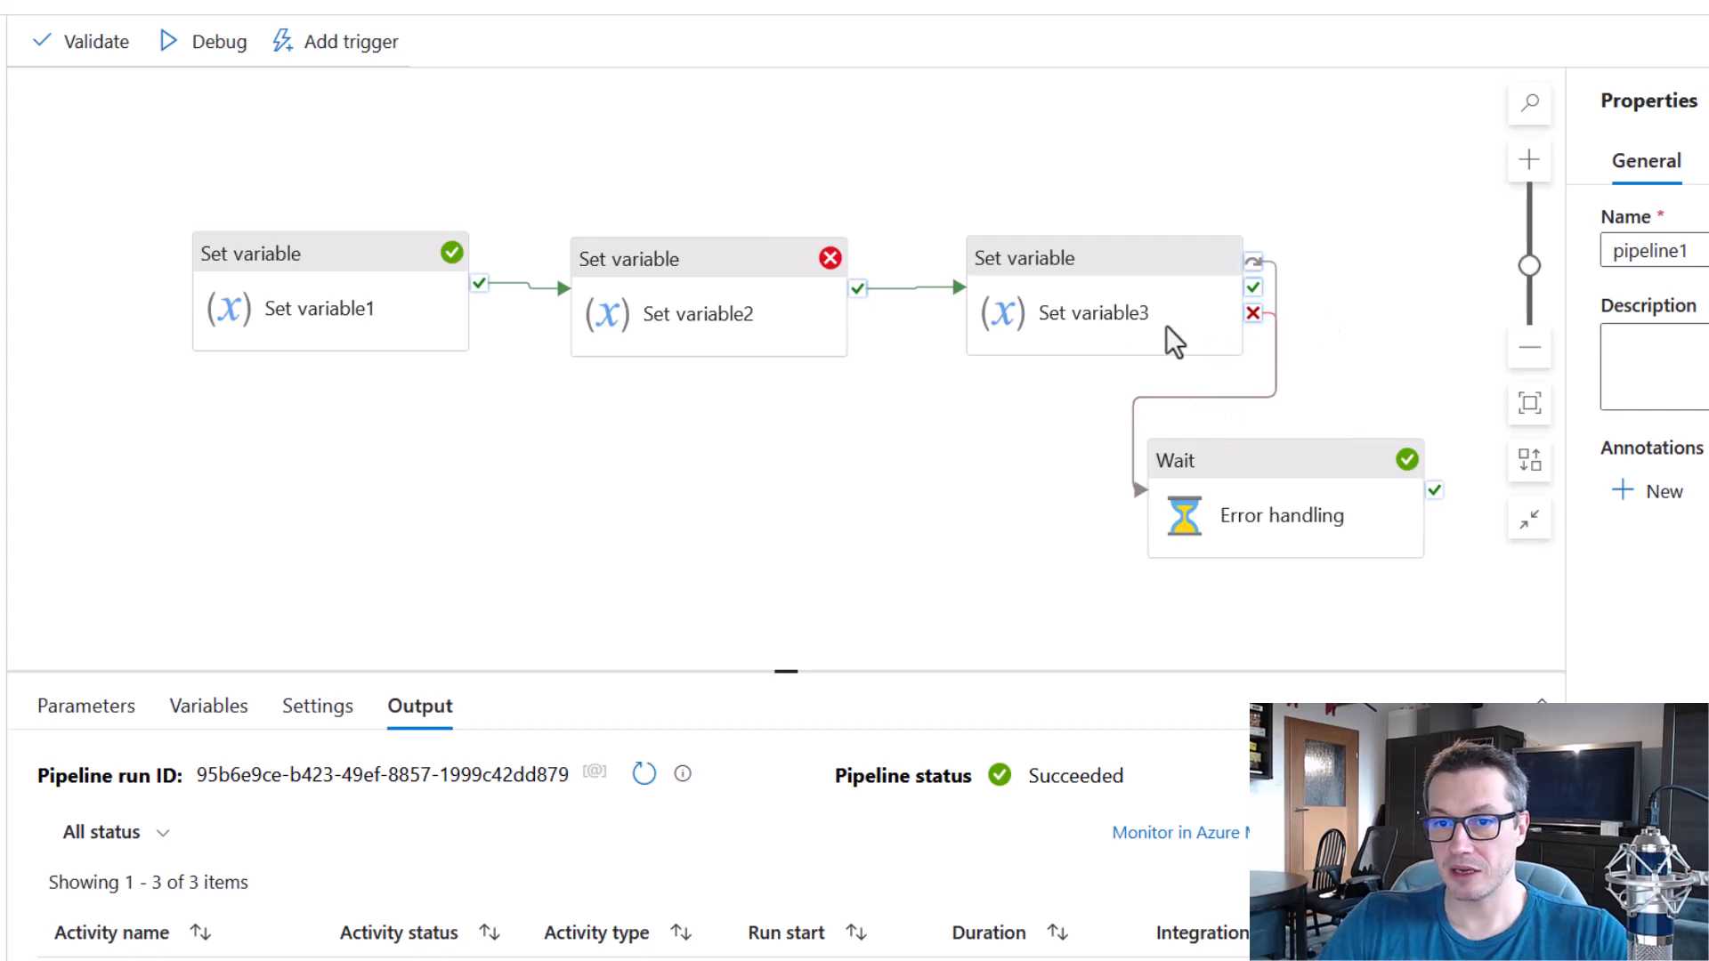
Set the myVar value in Set variable2 to 1.
left_click(699, 265)
left_click_drag(445, 887, 258, 896)
type("1")
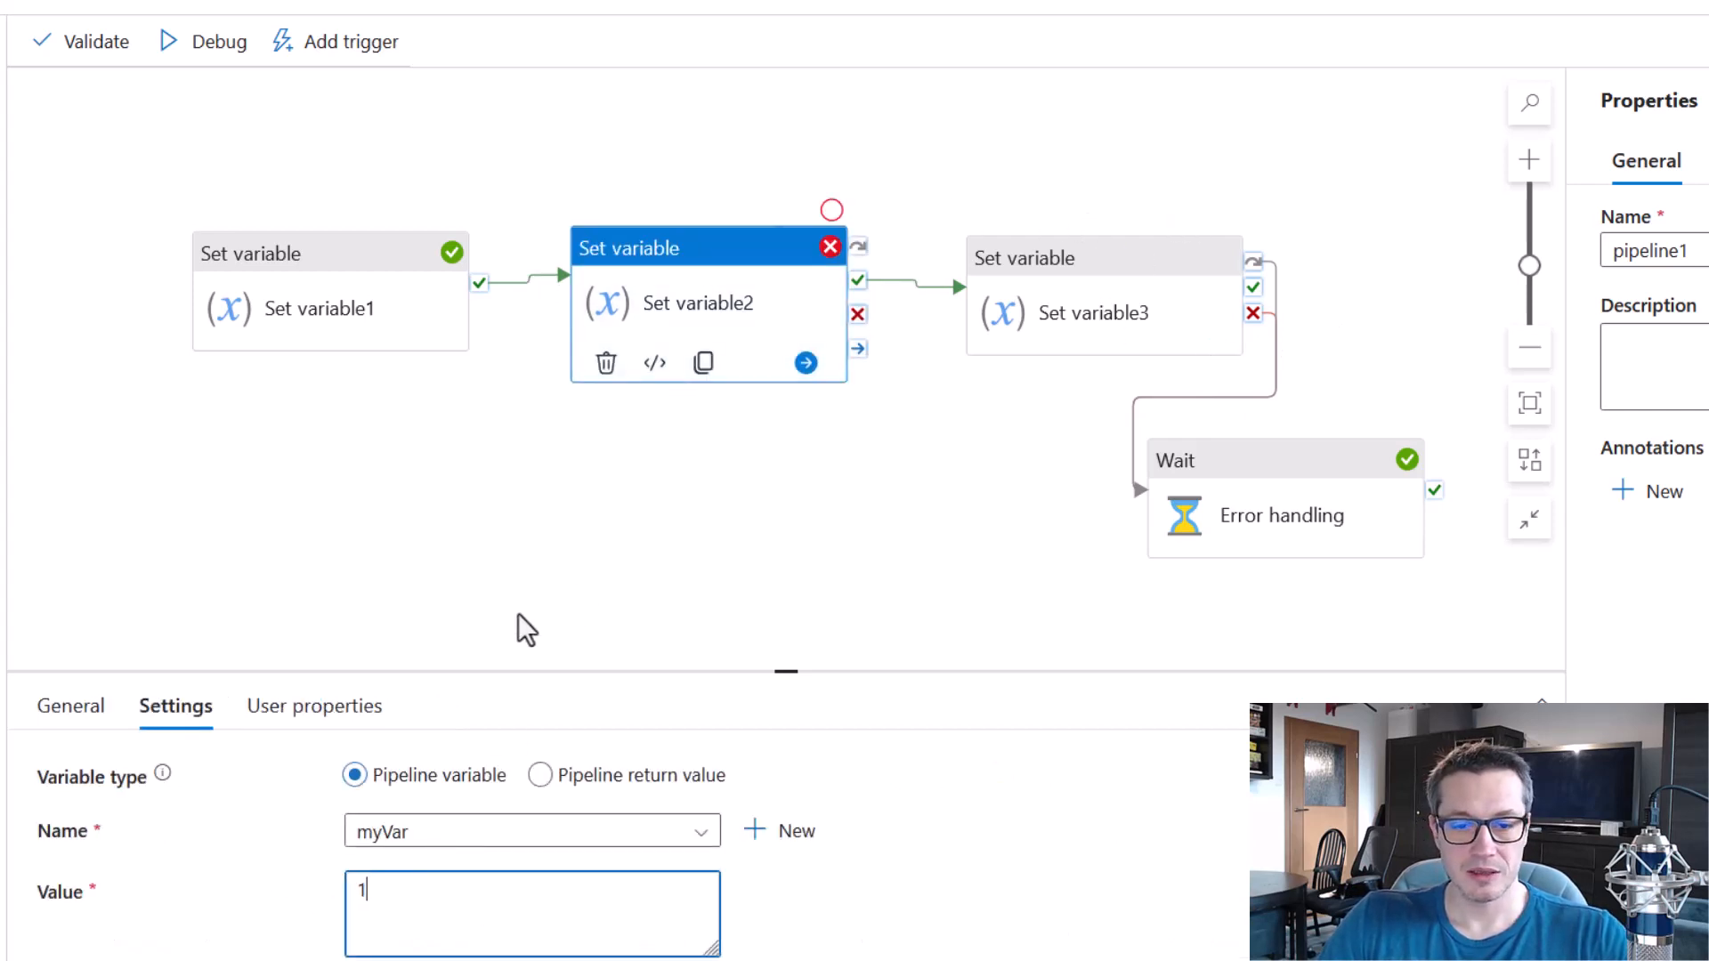
left_click(555, 564)
Set the value in Set variable1 to test and debug the pipeline.
left_click(381, 267)
left_click_drag(392, 881, 327, 885)
type("test")
left_click(535, 511)
left_click(214, 43)
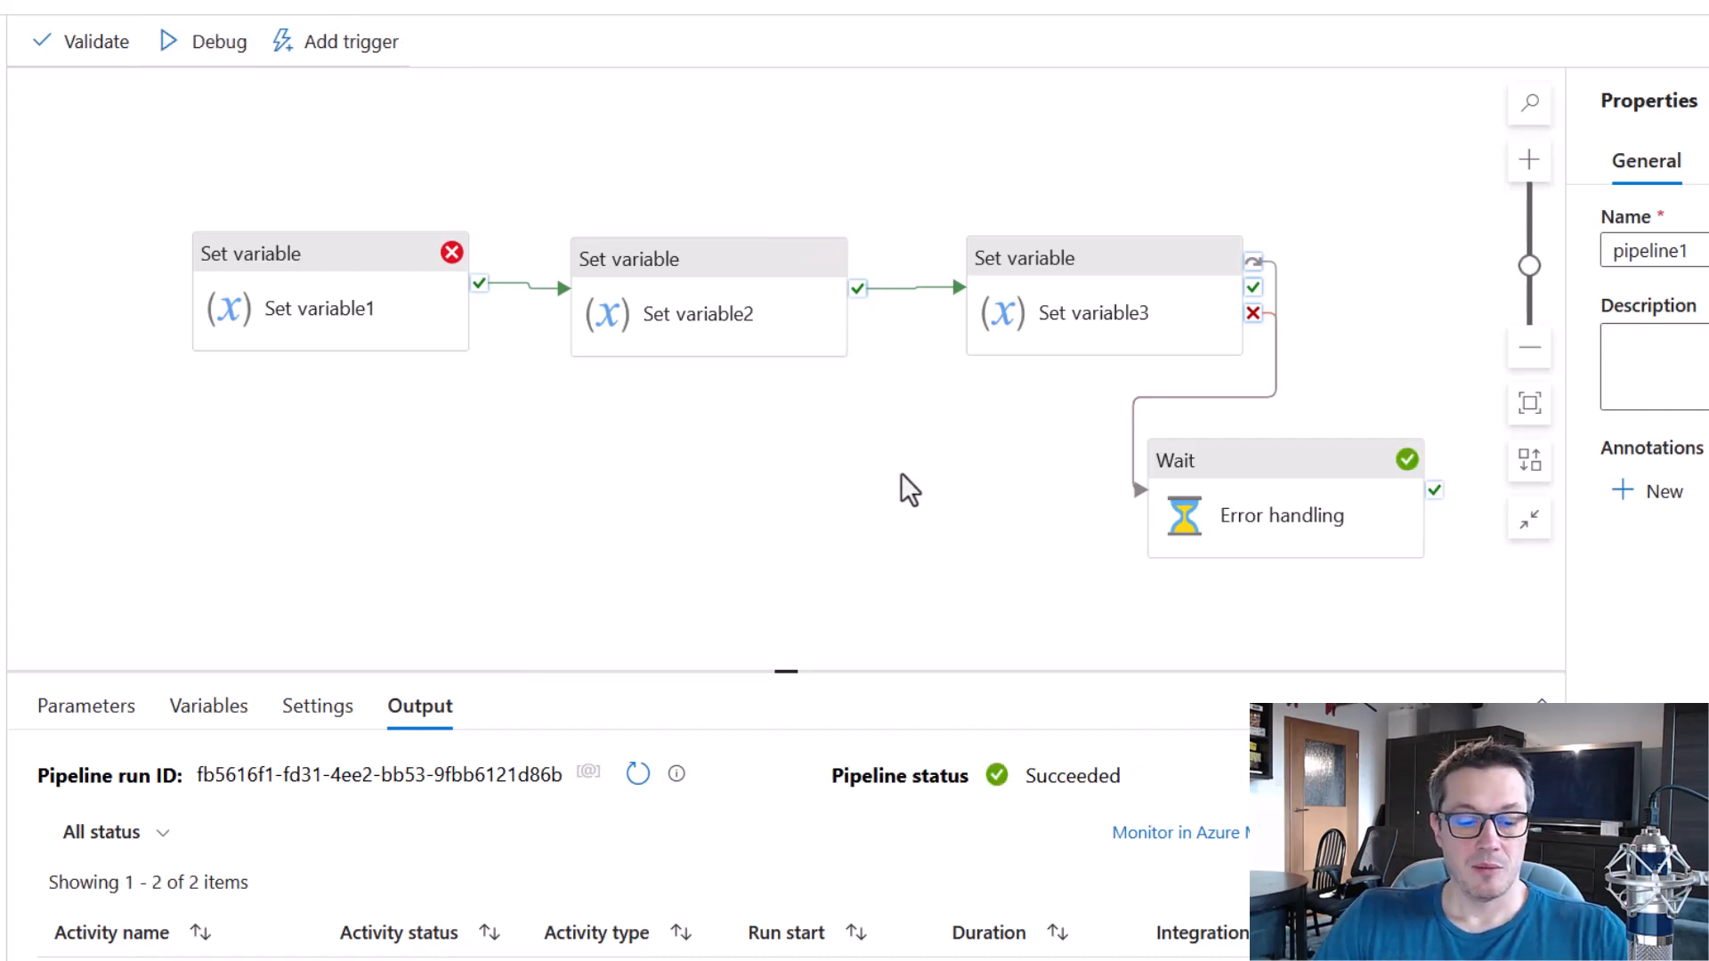
Compare the run status of Error handling with that of Set variable3 and Set variable2.
left_click_drag(1145, 410, 1472, 602)
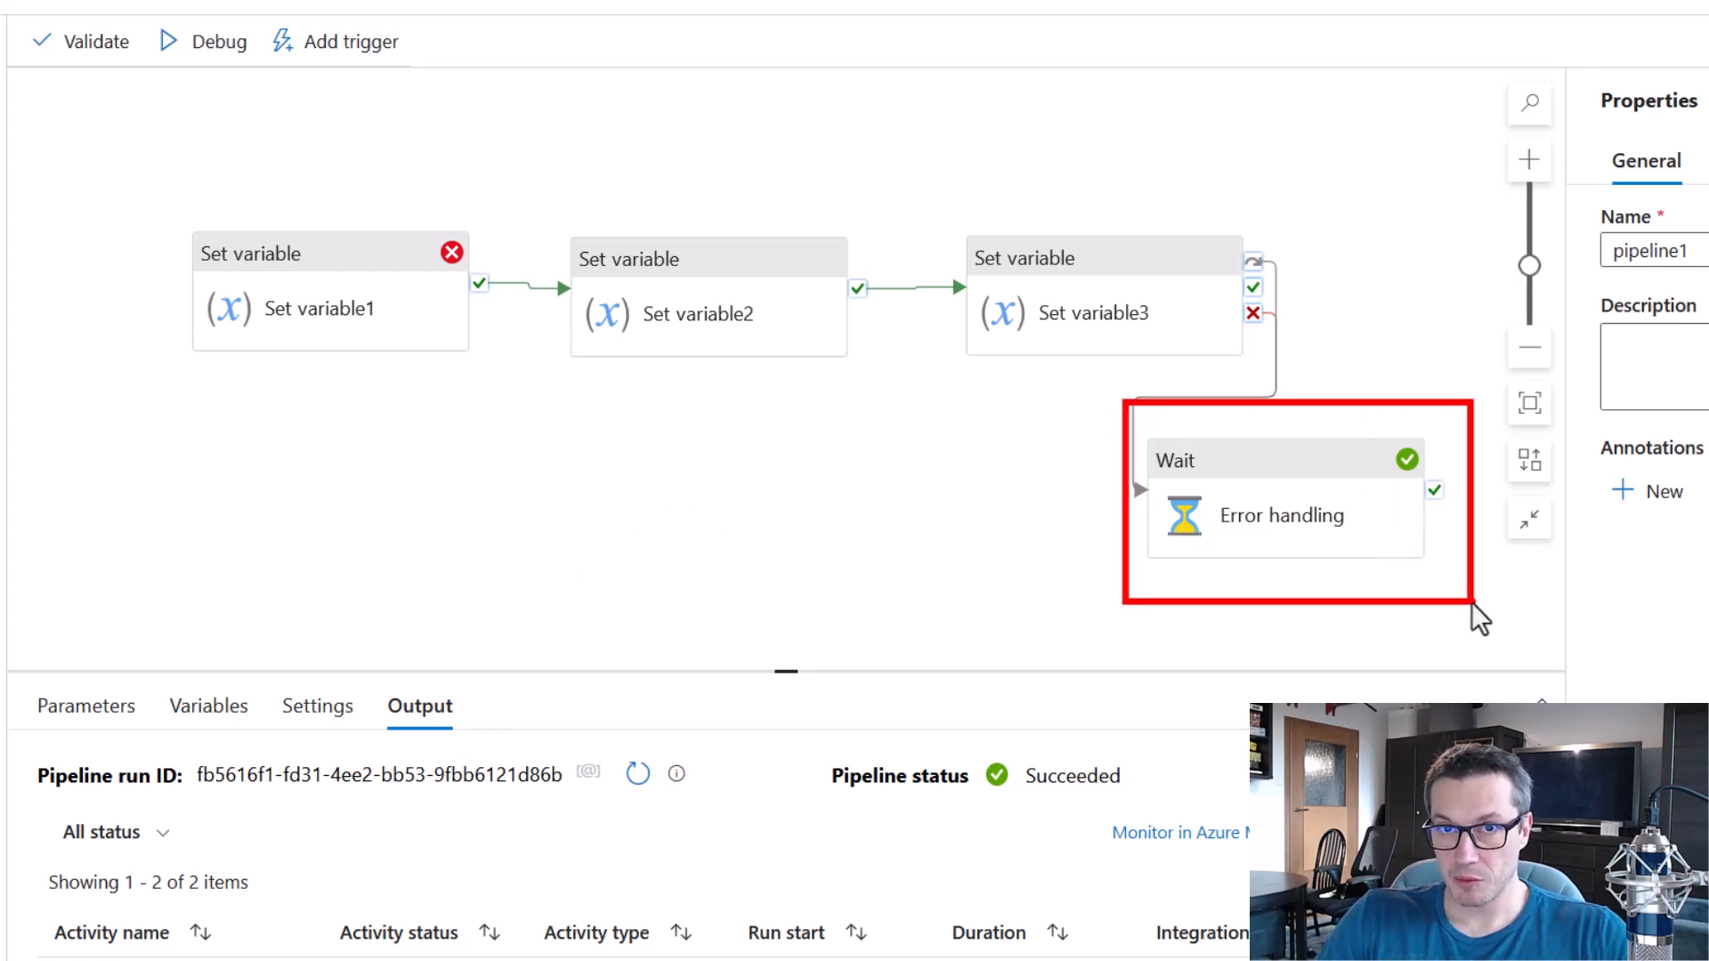
left_click_drag(924, 190, 1237, 358)
mouse_move(529, 193)
left_mouse_down()
mouse_move(881, 372)
mouse_move(878, 407)
left_mouse_up()
key("Escape")
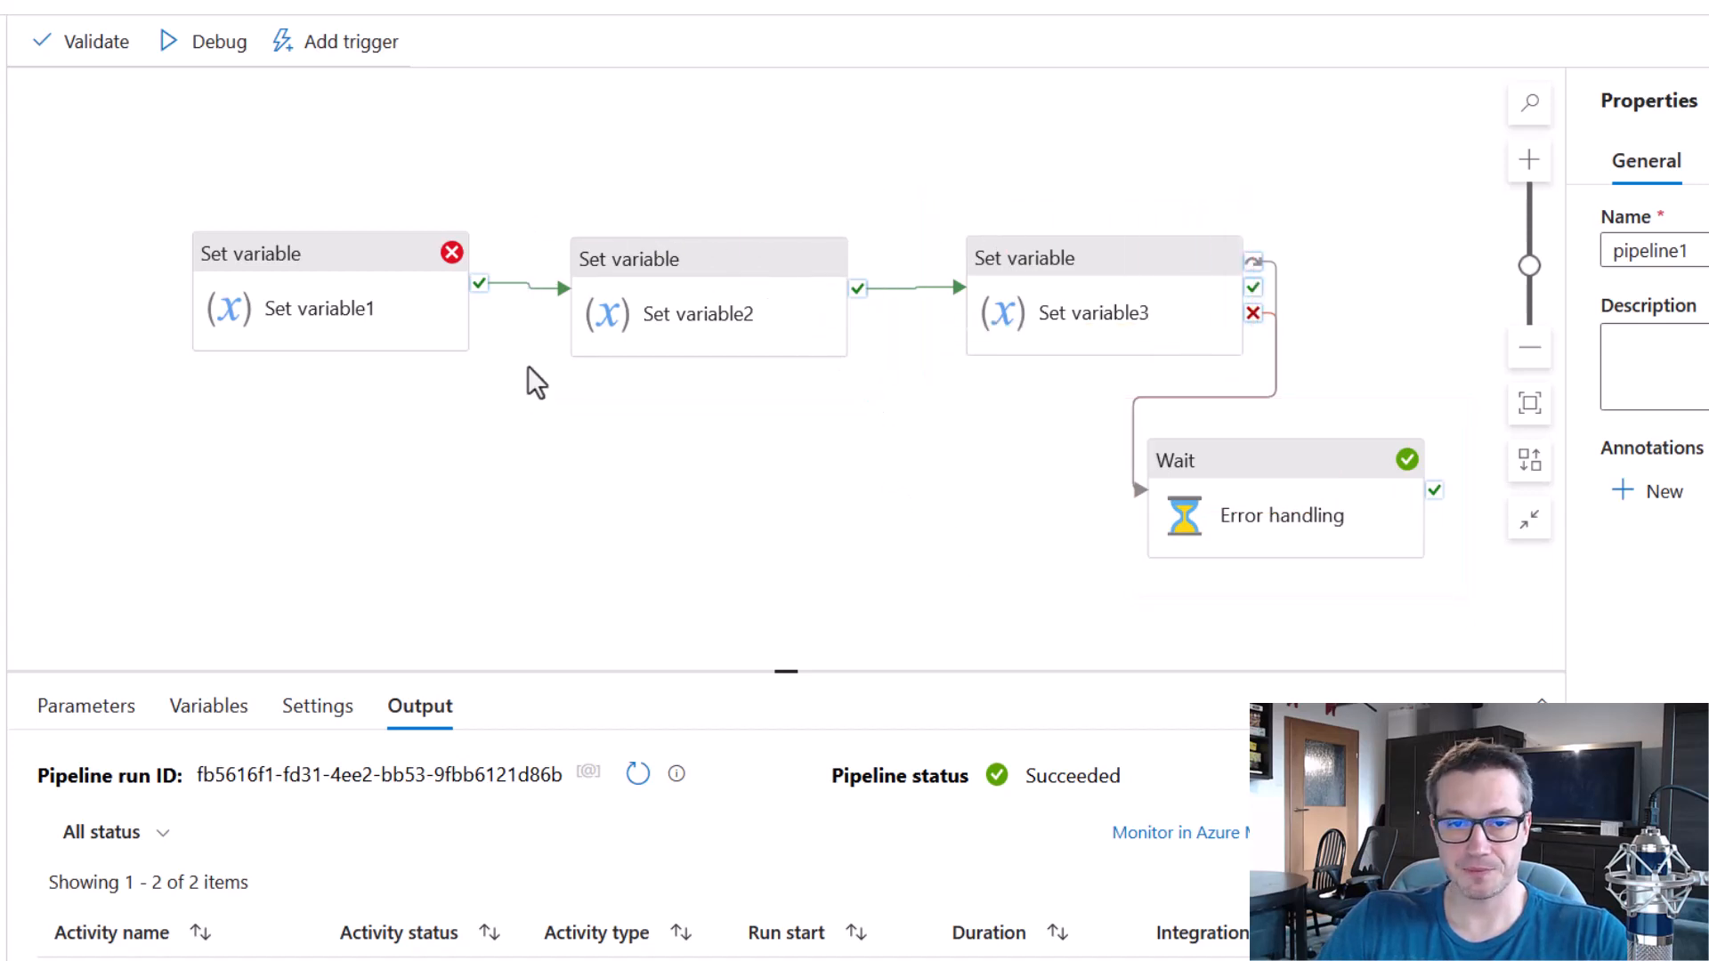
Set the value in Set variable1 to 1.
left_click(397, 267)
left_click_drag(392, 889, 275, 889)
type("1")
left_click(703, 527)
Set the value in Set variable3 to test, debug the pipeline and check its link to Error handling.
left_click(1072, 267)
left_click(339, 894)
left_click_drag(367, 890, 196, 890)
type("test")
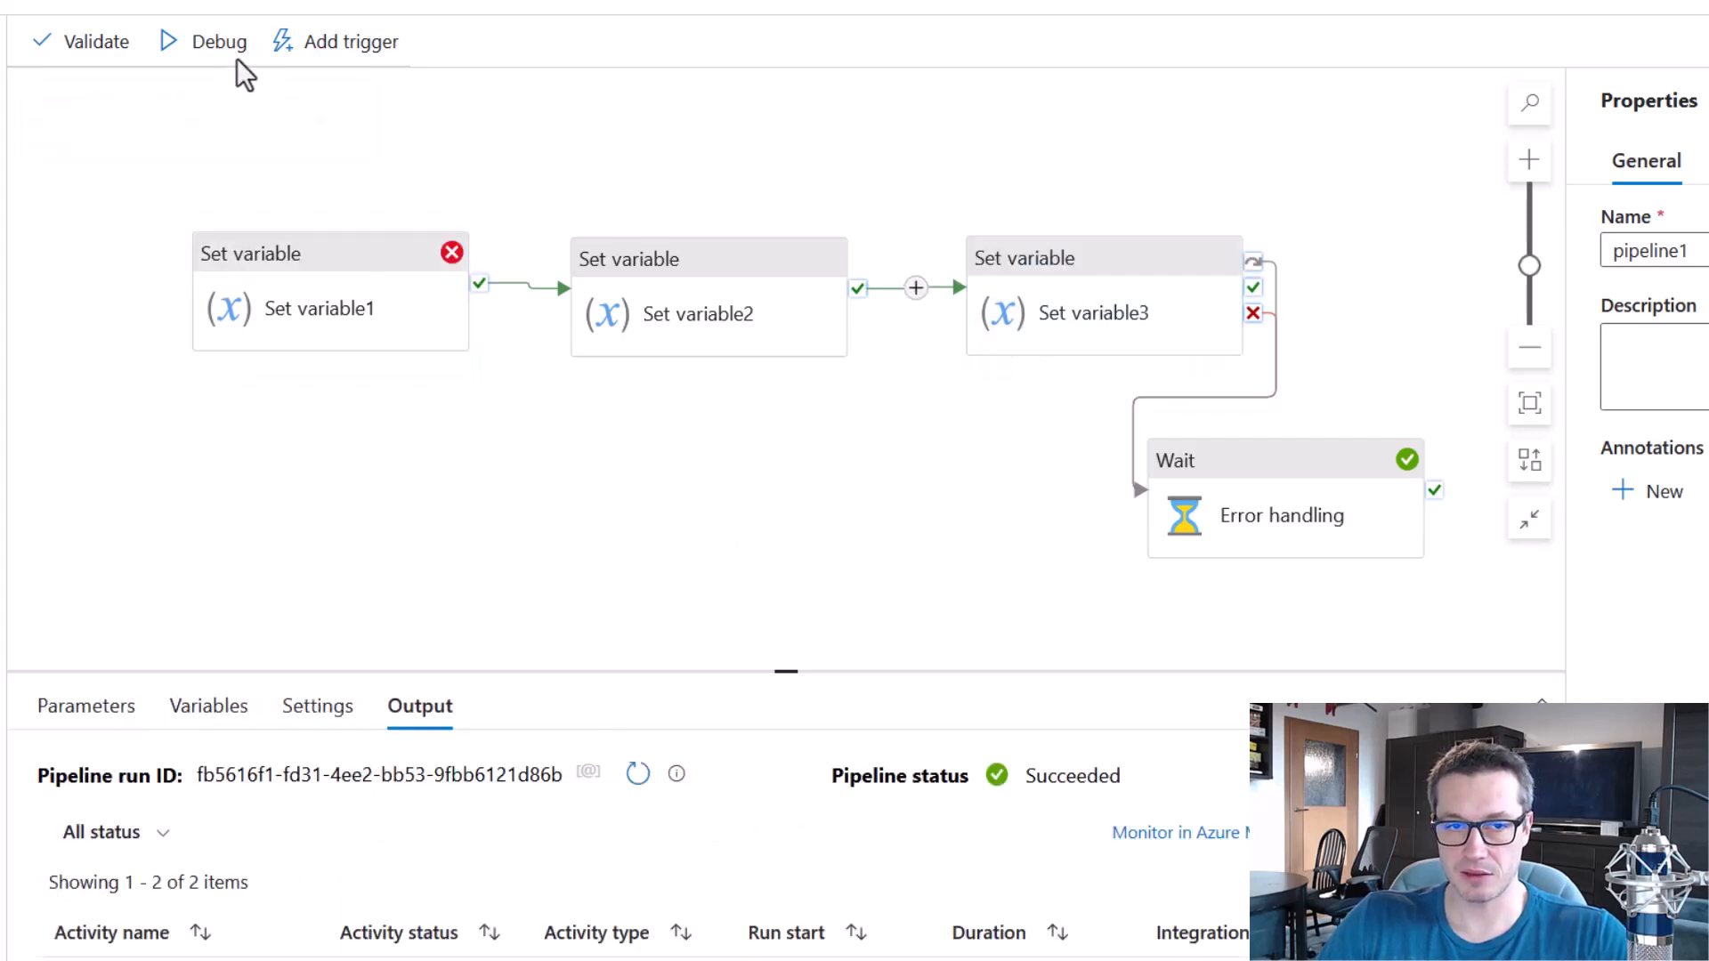
left_click(237, 57)
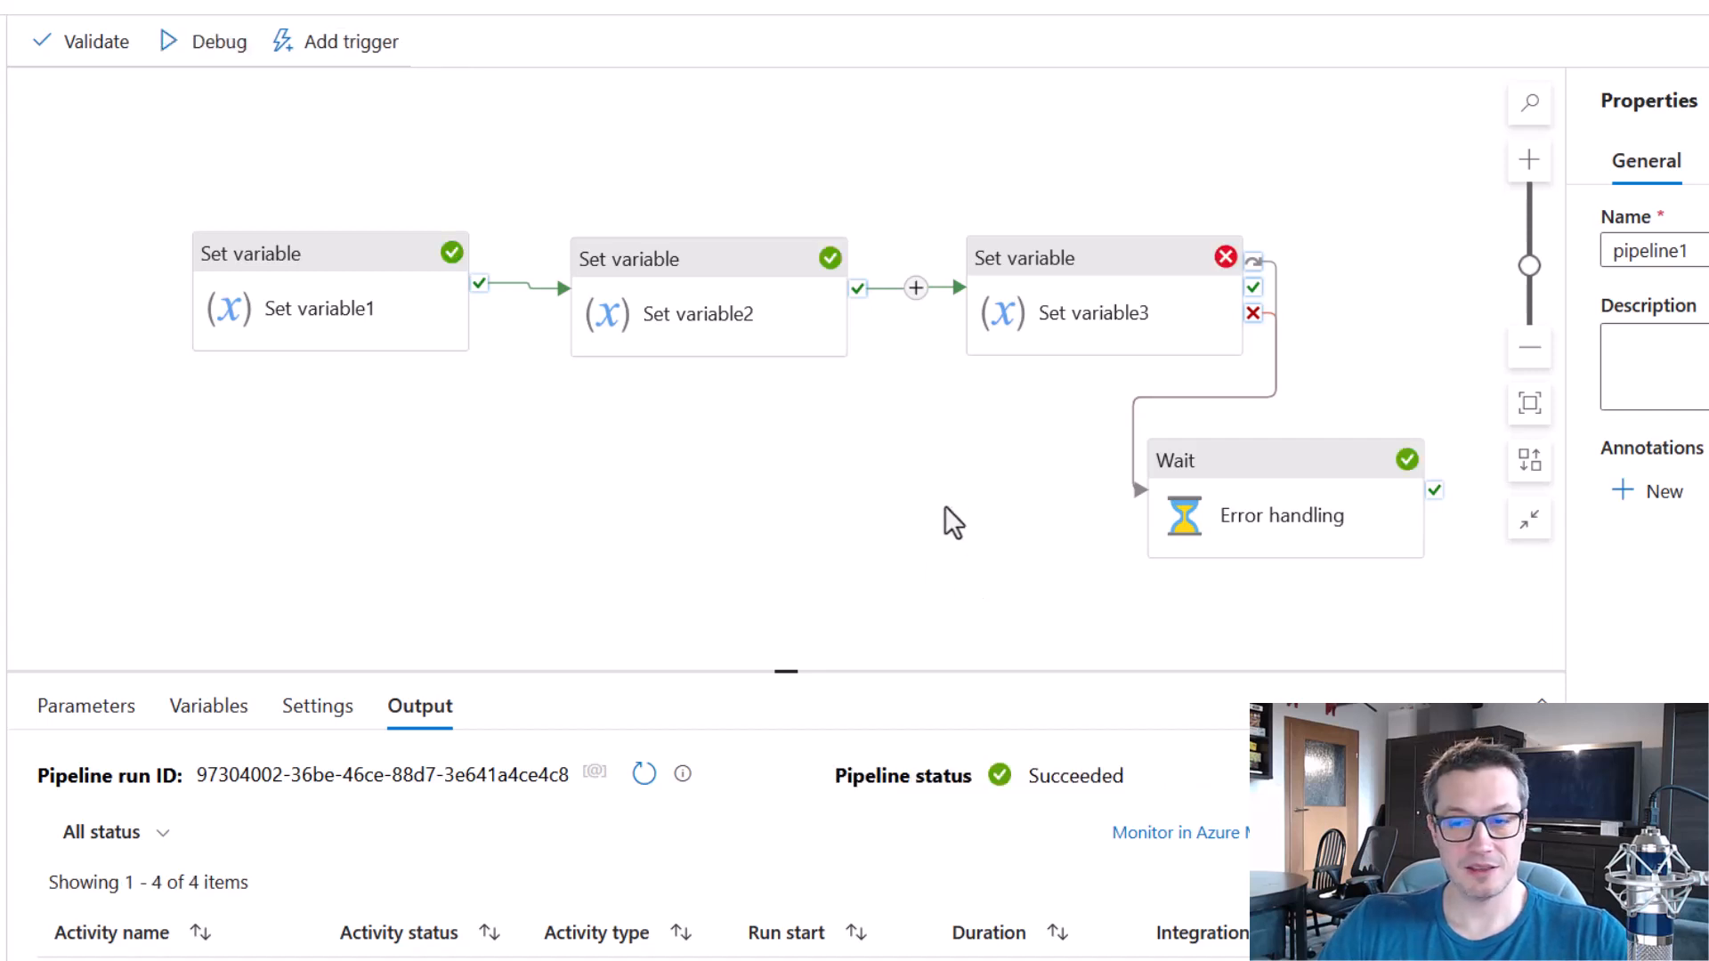
left_click_drag(1280, 259, 1321, 378)
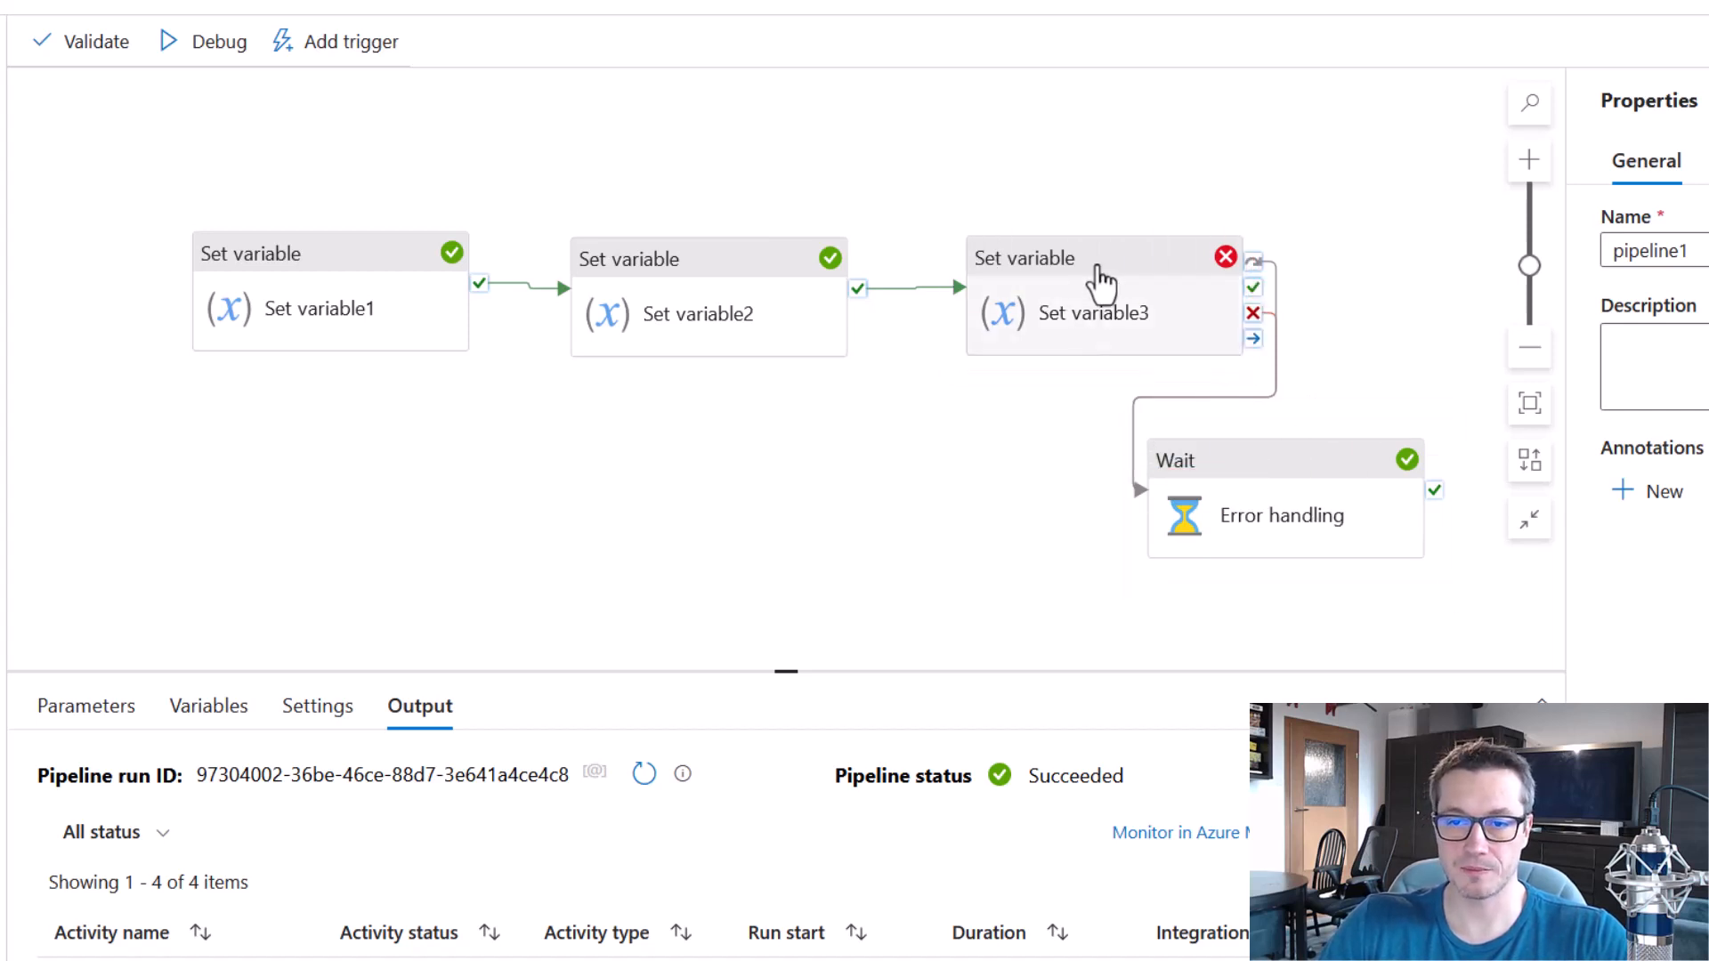
Restore a valid integer value in Set variable3 and debug the pipeline.
left_click(1099, 274)
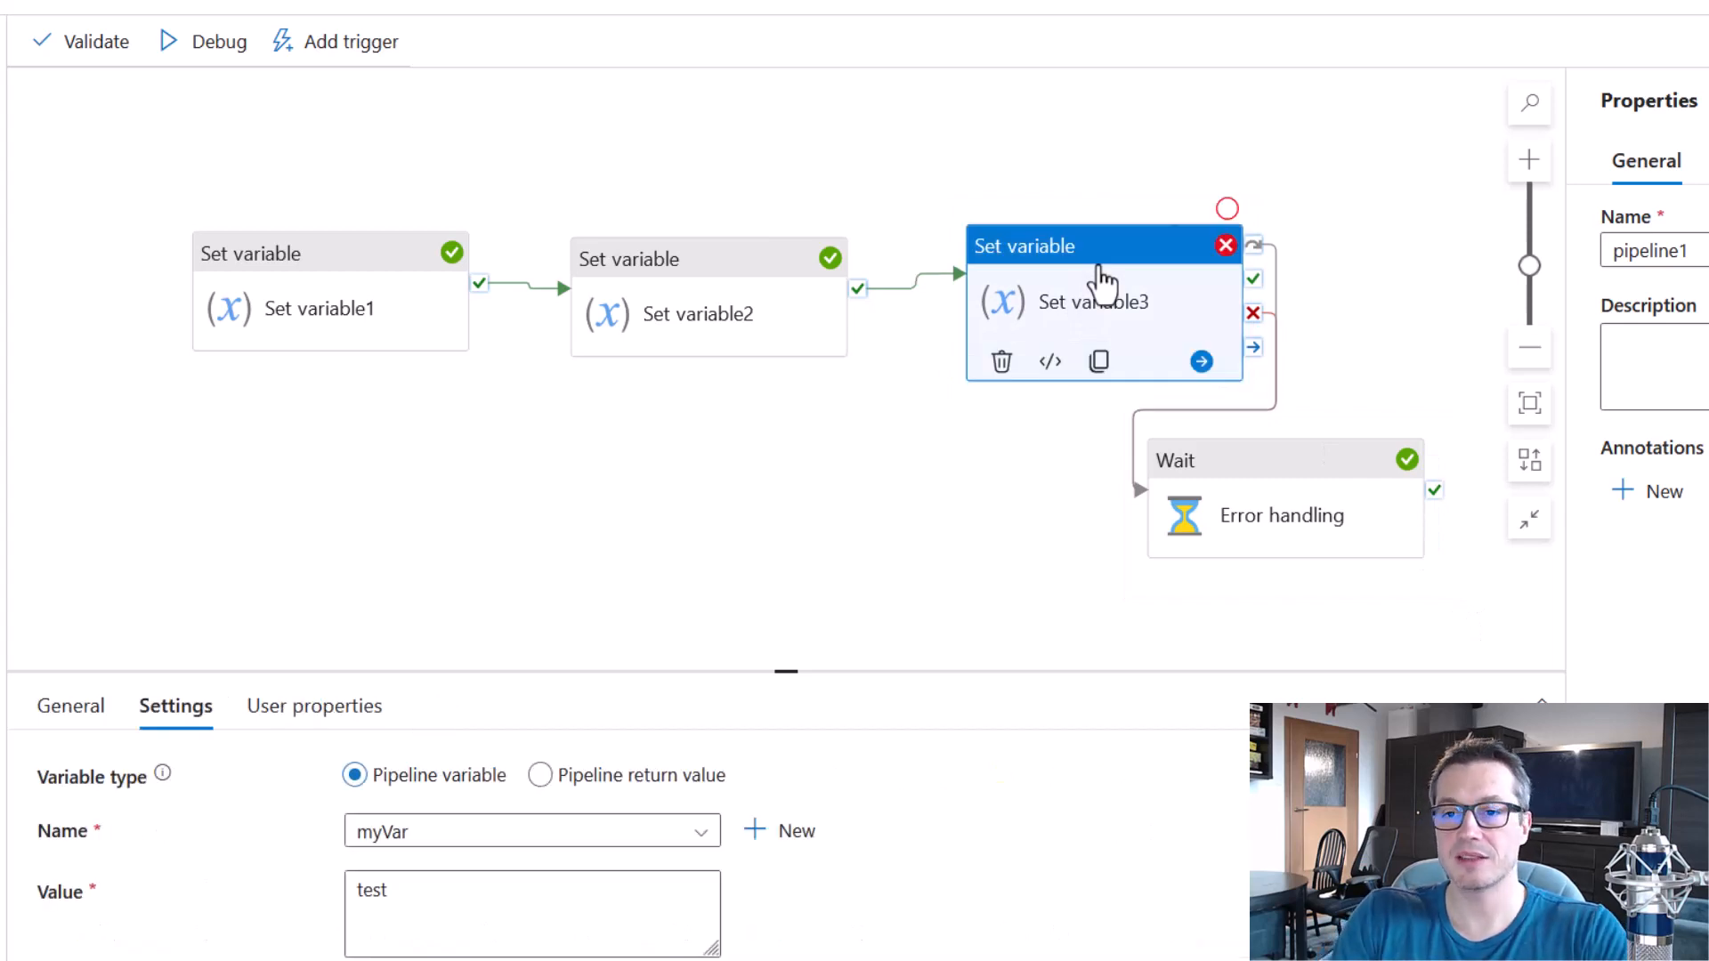
left_click_drag(508, 897, 313, 900)
type("t")
left_click(585, 623)
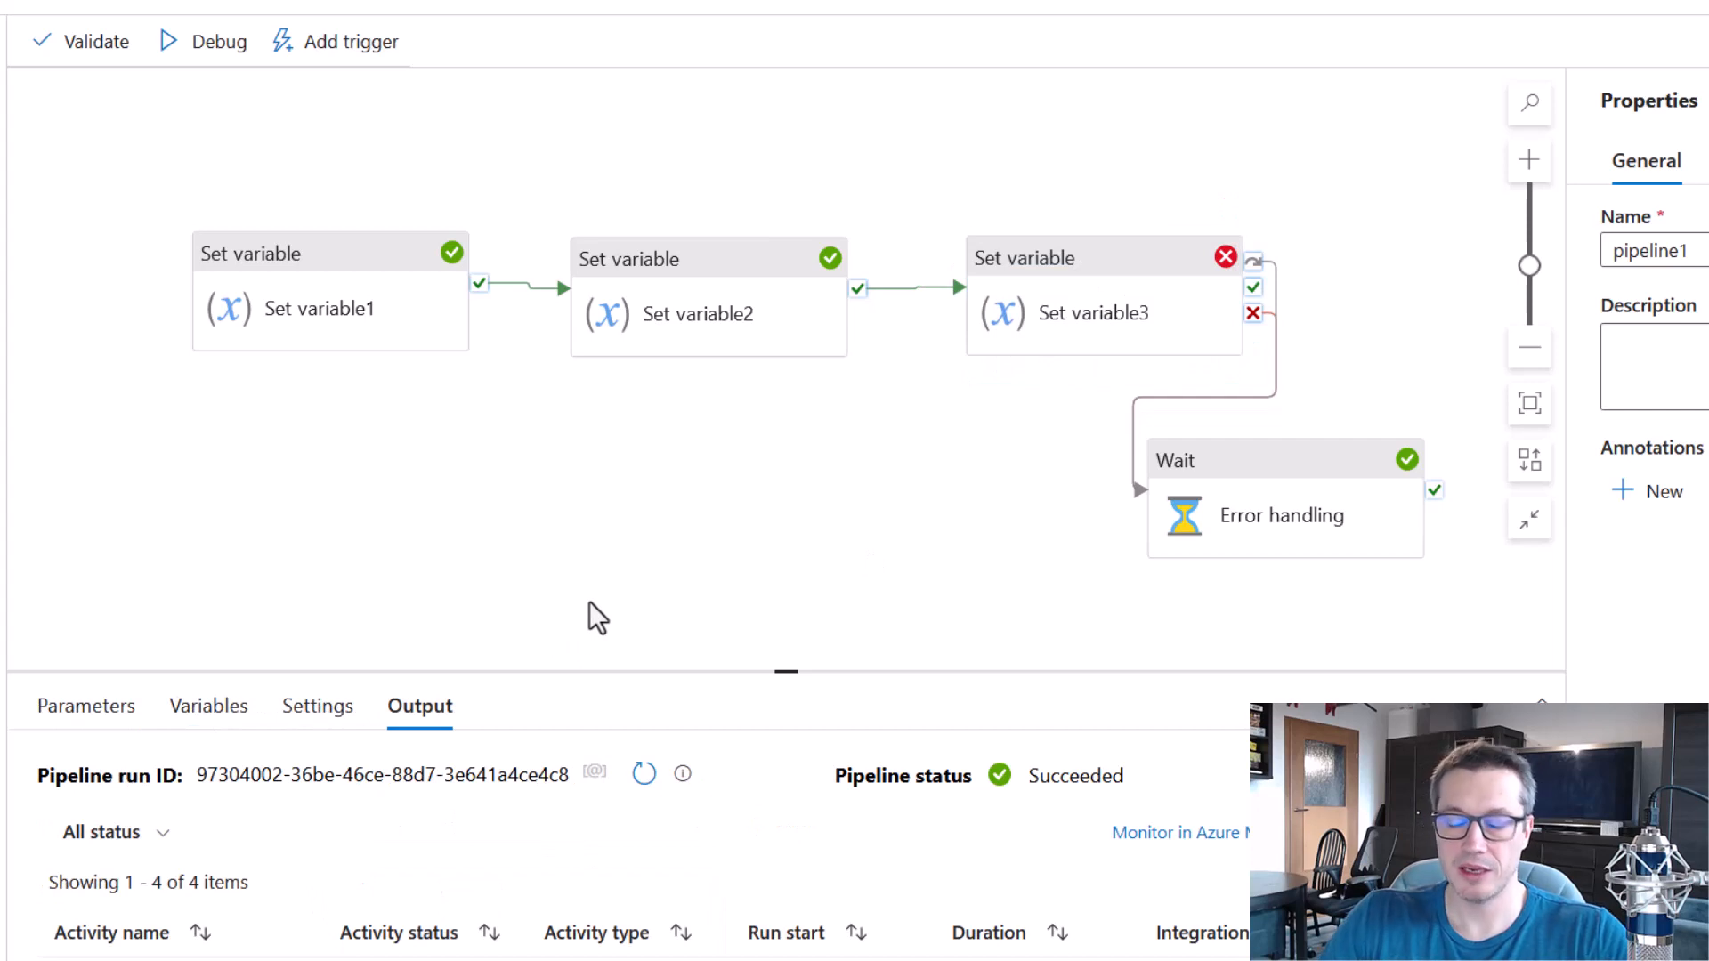
left_click(174, 49)
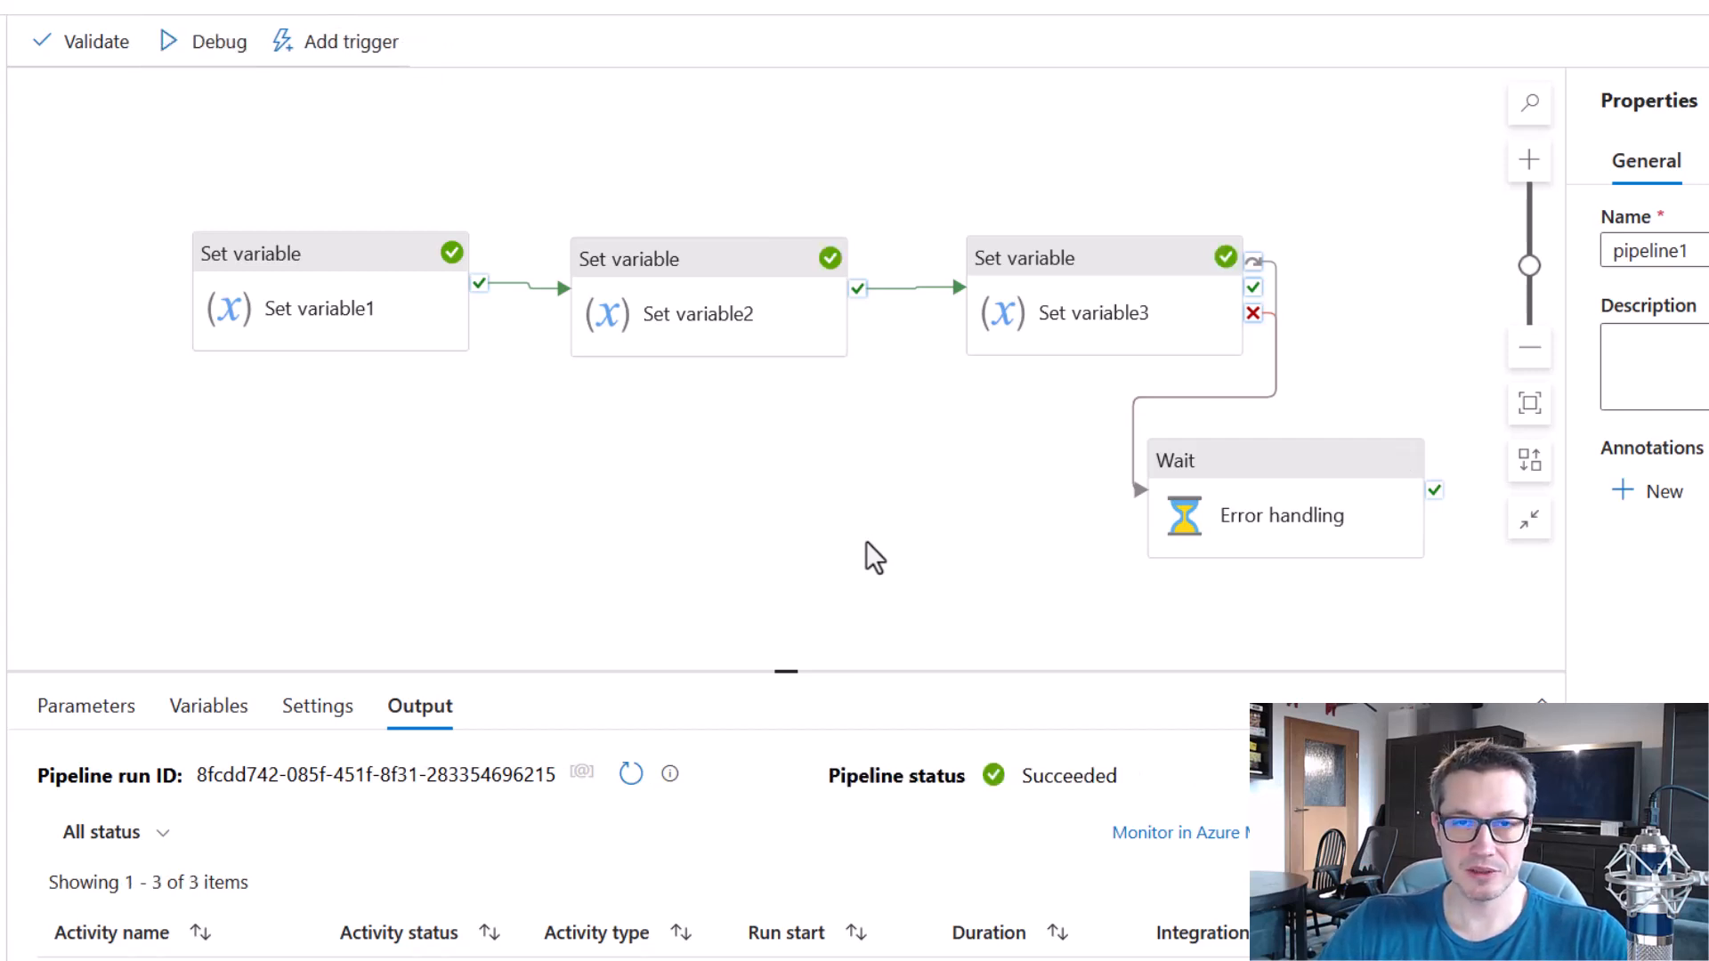
Check the run status of the three Set variable activities, Error handling and the overall pipeline.
mouse_move(156, 185)
left_mouse_down()
mouse_move(1095, 431)
mouse_move(1341, 420)
mouse_move(1322, 408)
left_mouse_up()
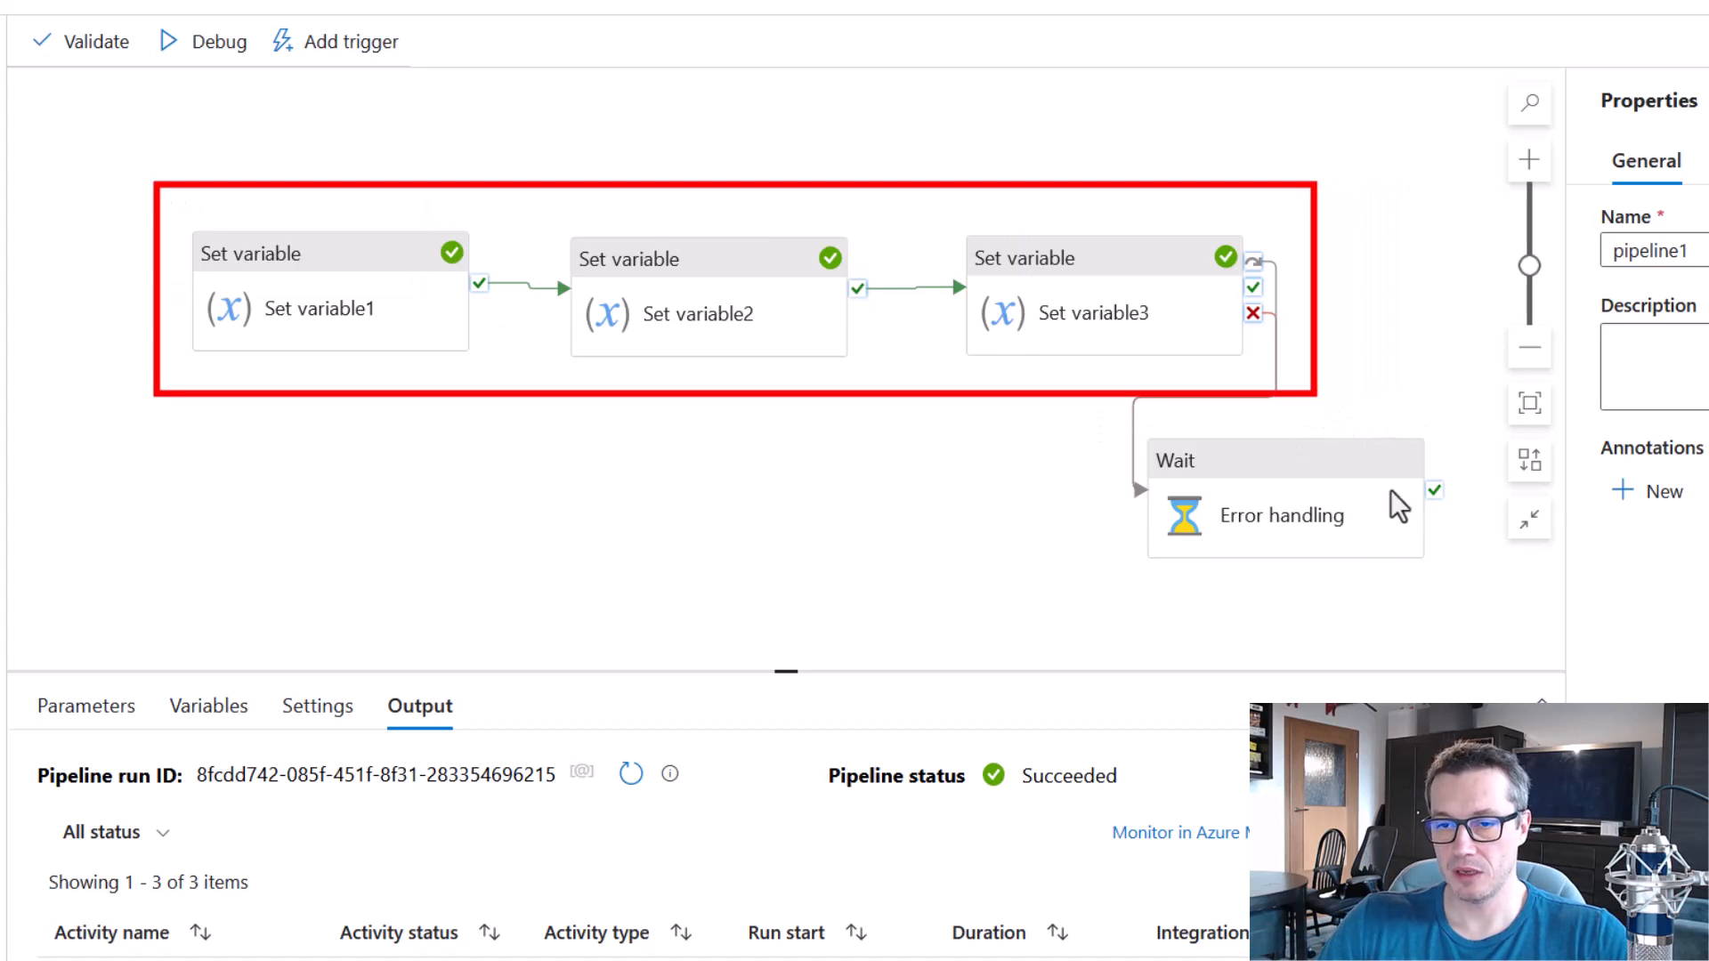
key("Escape")
left_click_drag(1104, 402, 1457, 580)
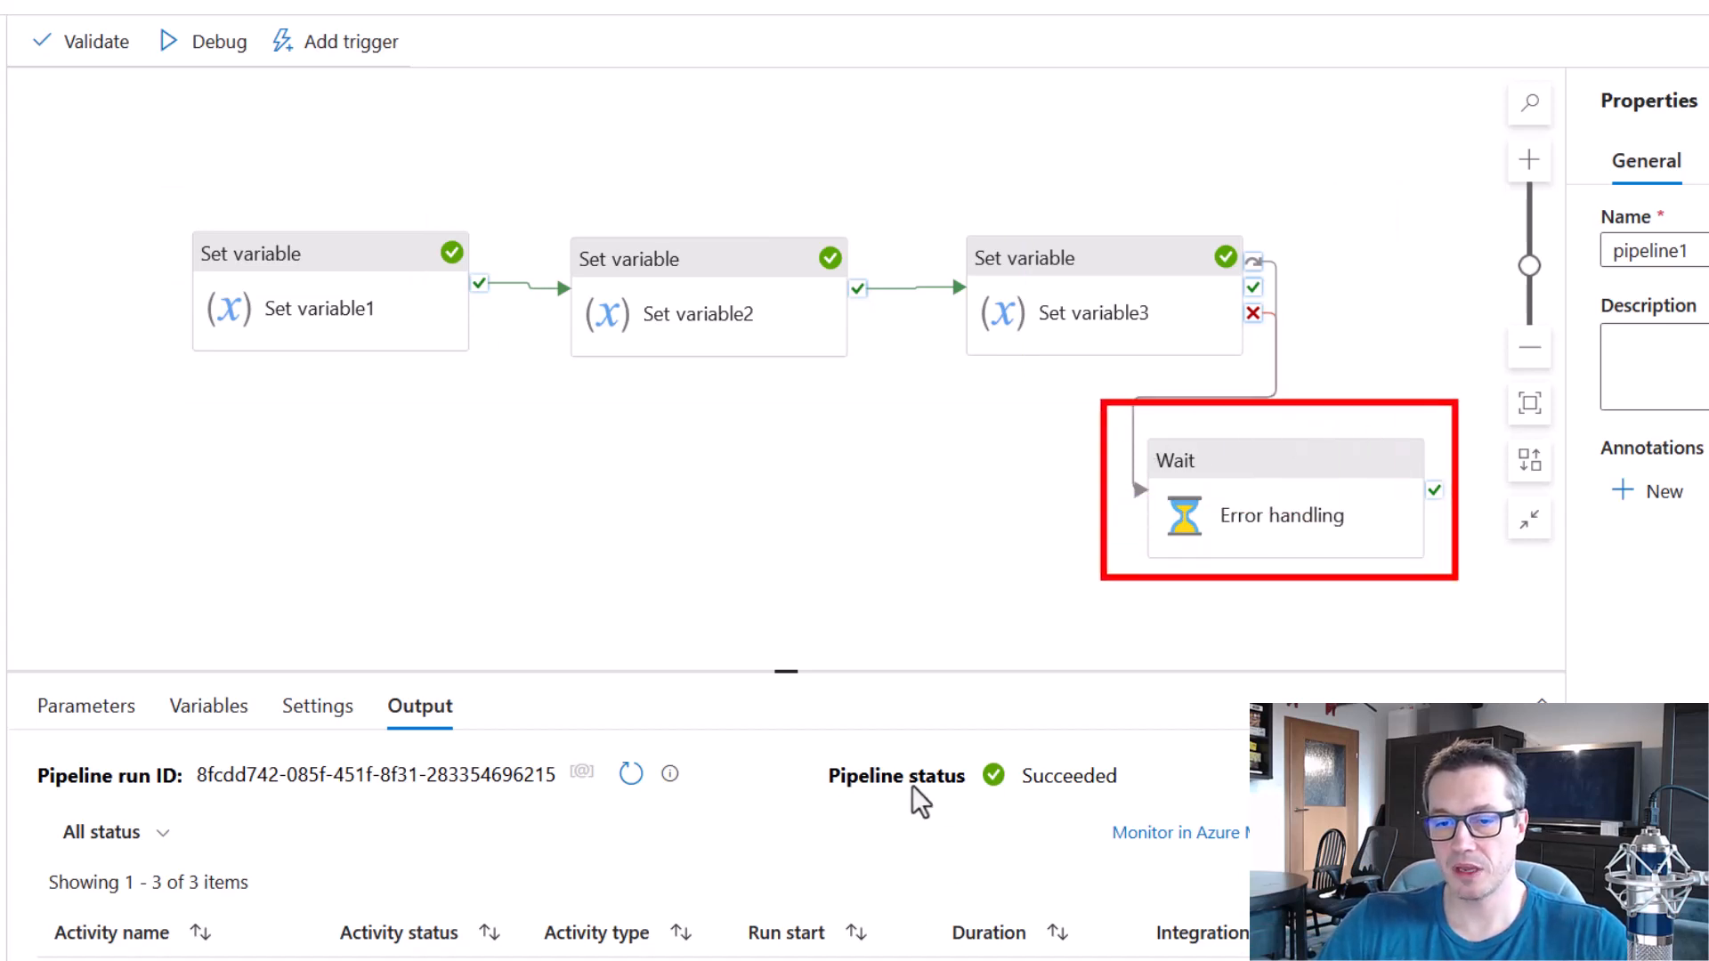
left_click_drag(814, 735, 1132, 817)
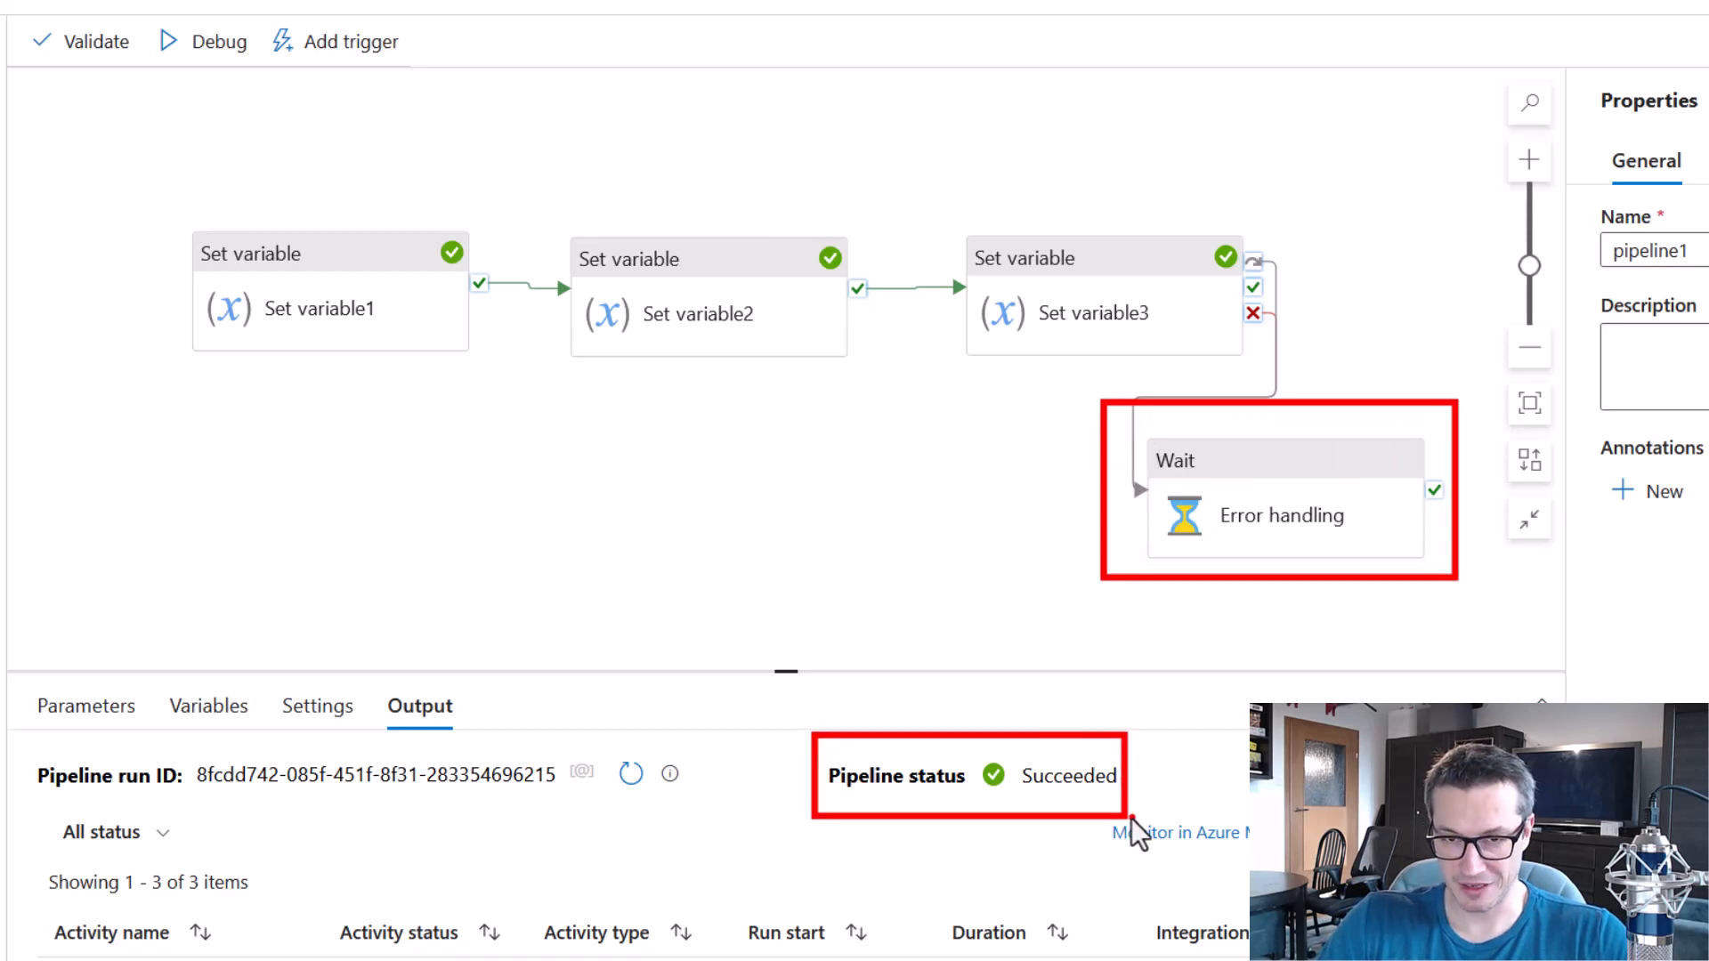
key("Escape")
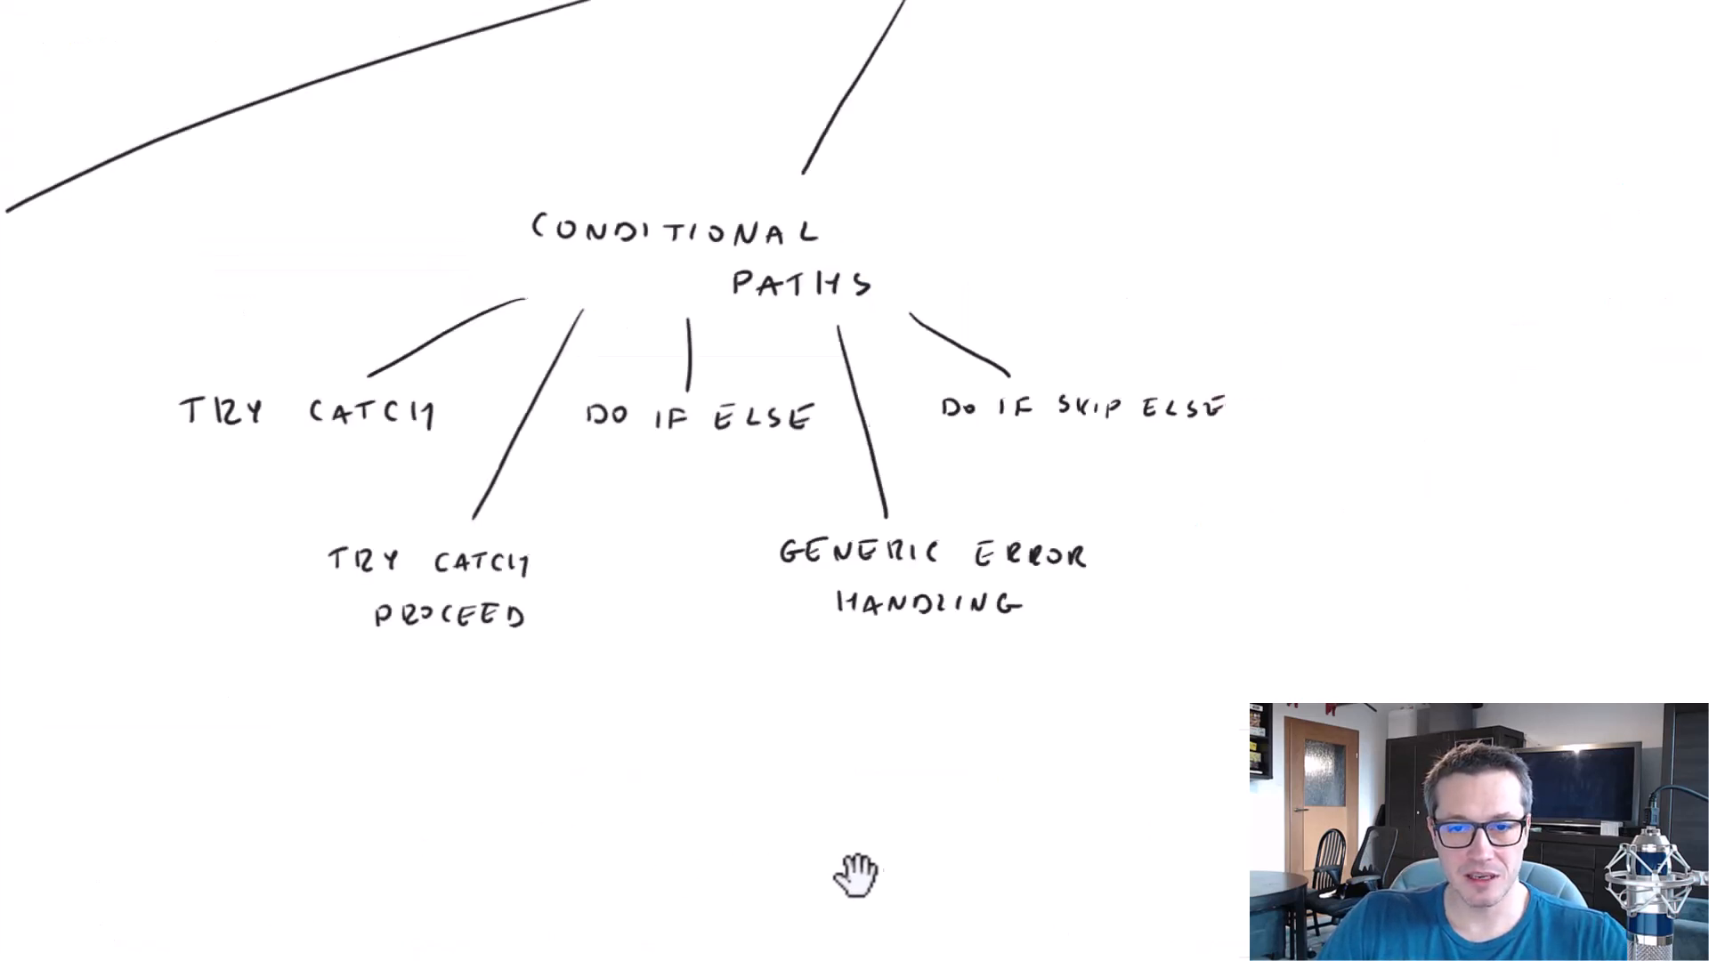
Switch to the whiteboard and sketch a horizontal pipe labelled CHILD with a small square inside it.
left_click_drag(854, 869, 912, 353)
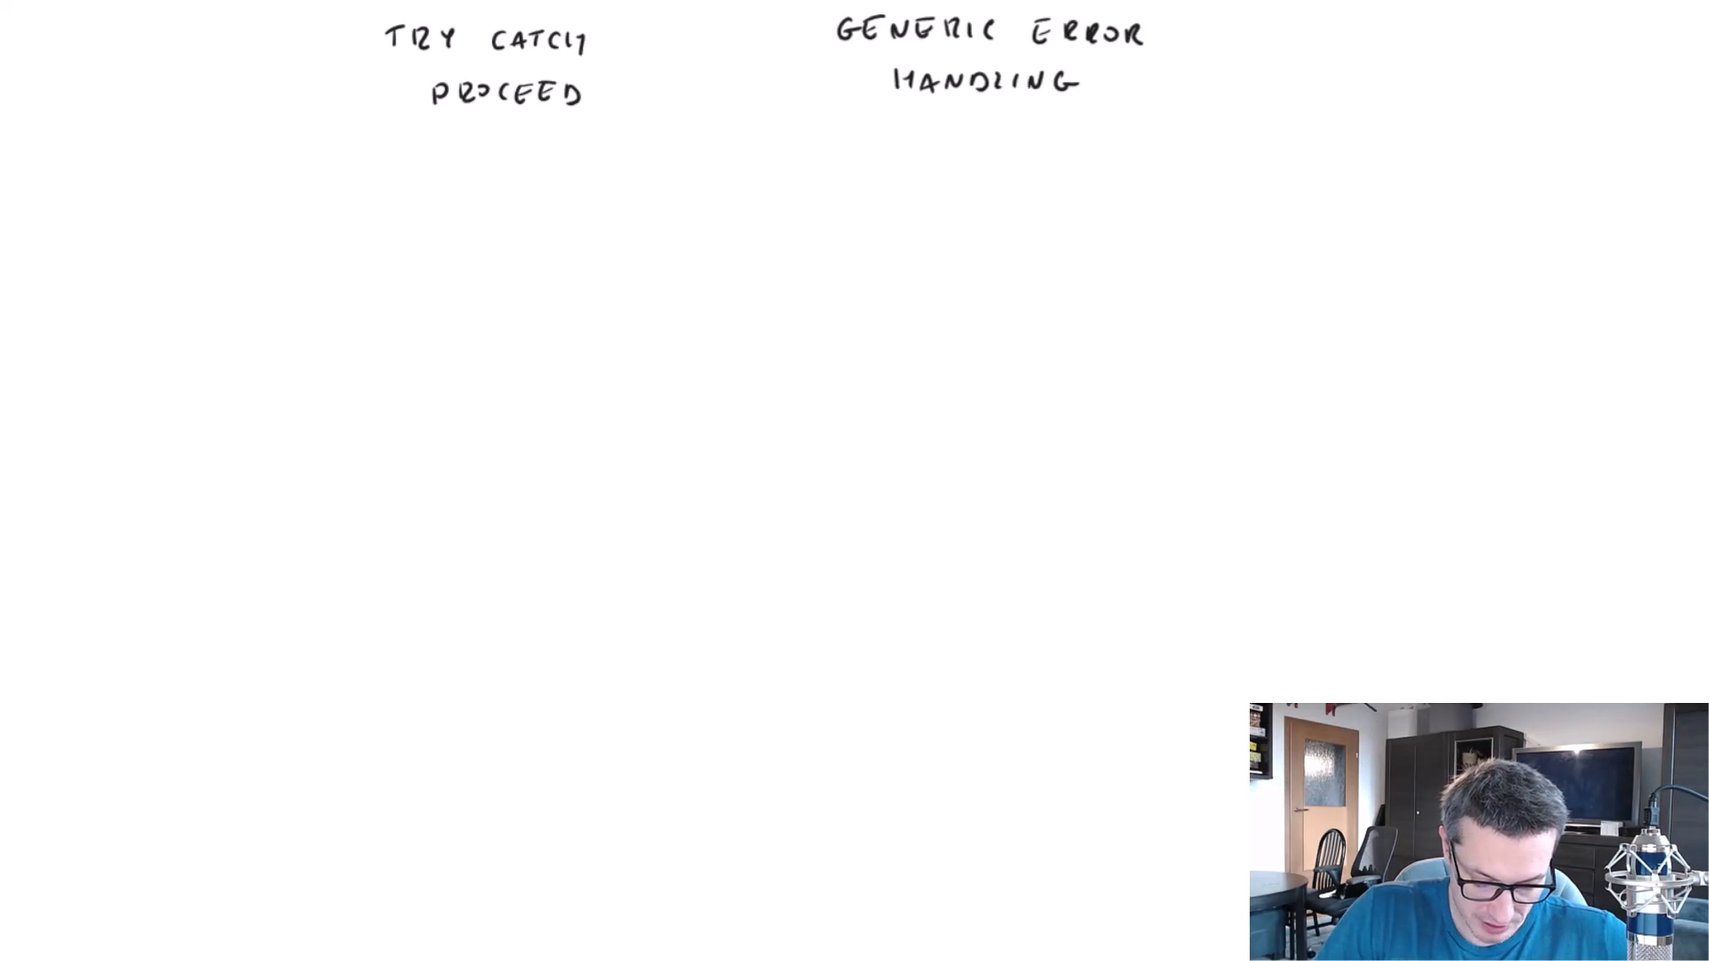
mouse_move(432, 608)
left_mouse_down()
mouse_move(416, 617)
mouse_move(719, 604)
mouse_move(458, 697)
left_mouse_up()
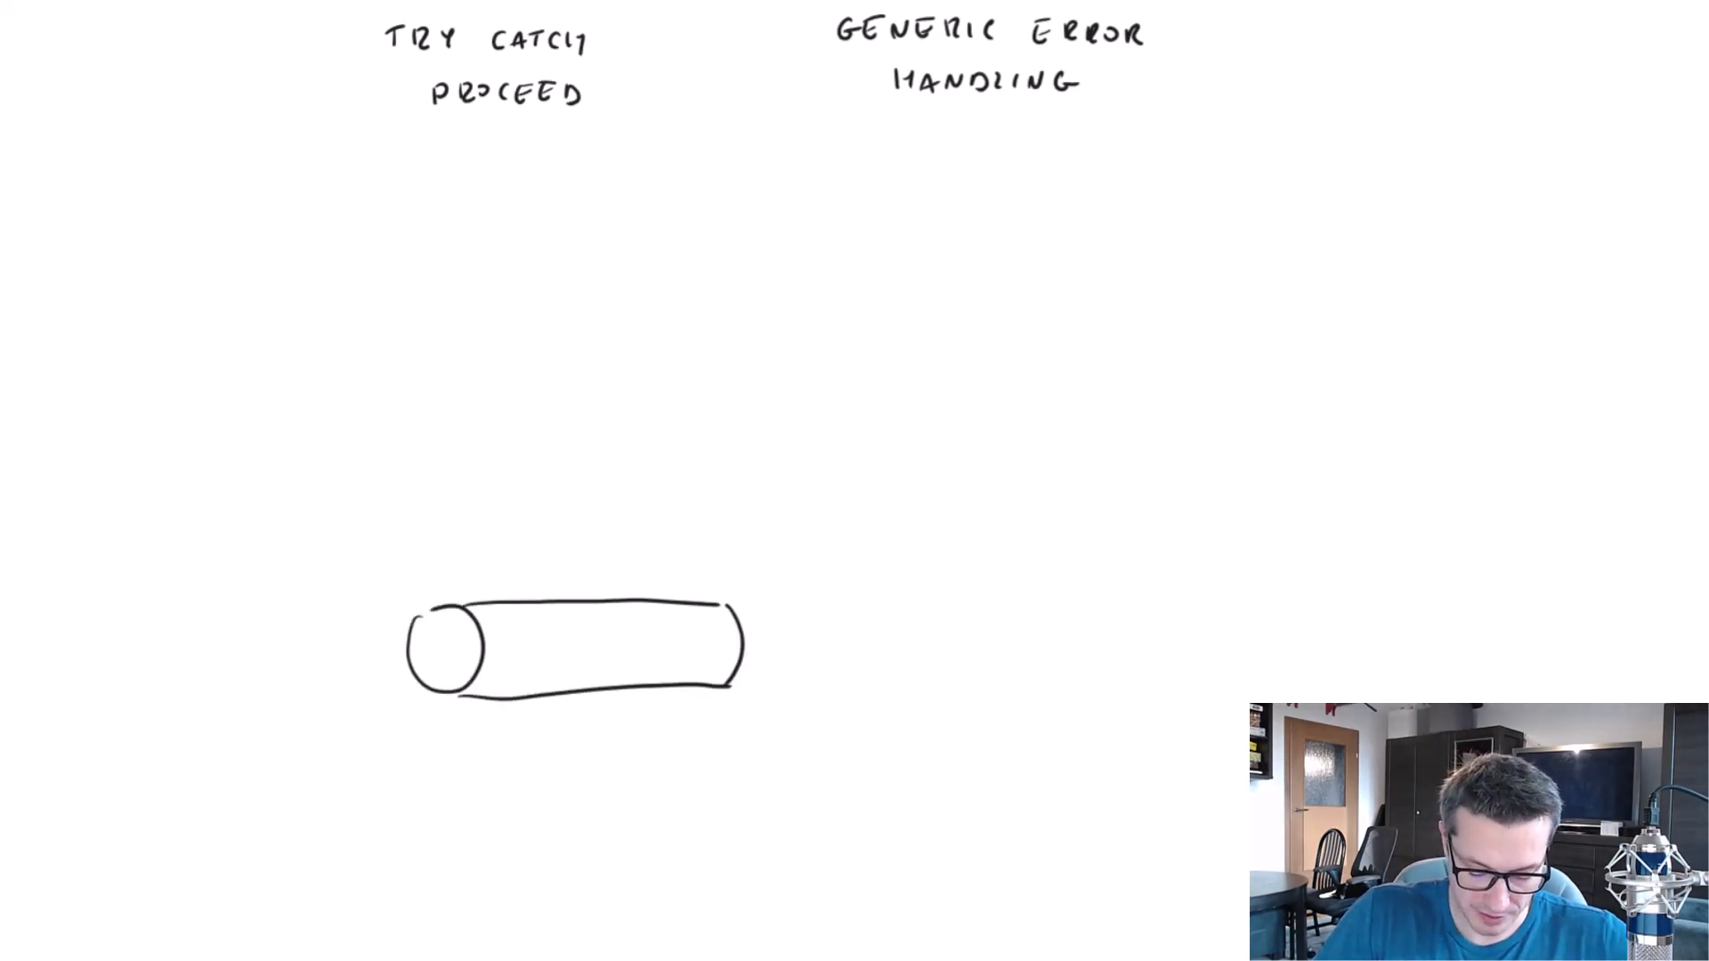
mouse_move(519, 730)
left_mouse_down()
mouse_move(520, 754)
mouse_move(559, 757)
left_mouse_up()
mouse_move(574, 737)
left_mouse_down()
mouse_move(574, 757)
mouse_move(609, 763)
left_mouse_up()
left_click_drag(620, 737, 619, 766)
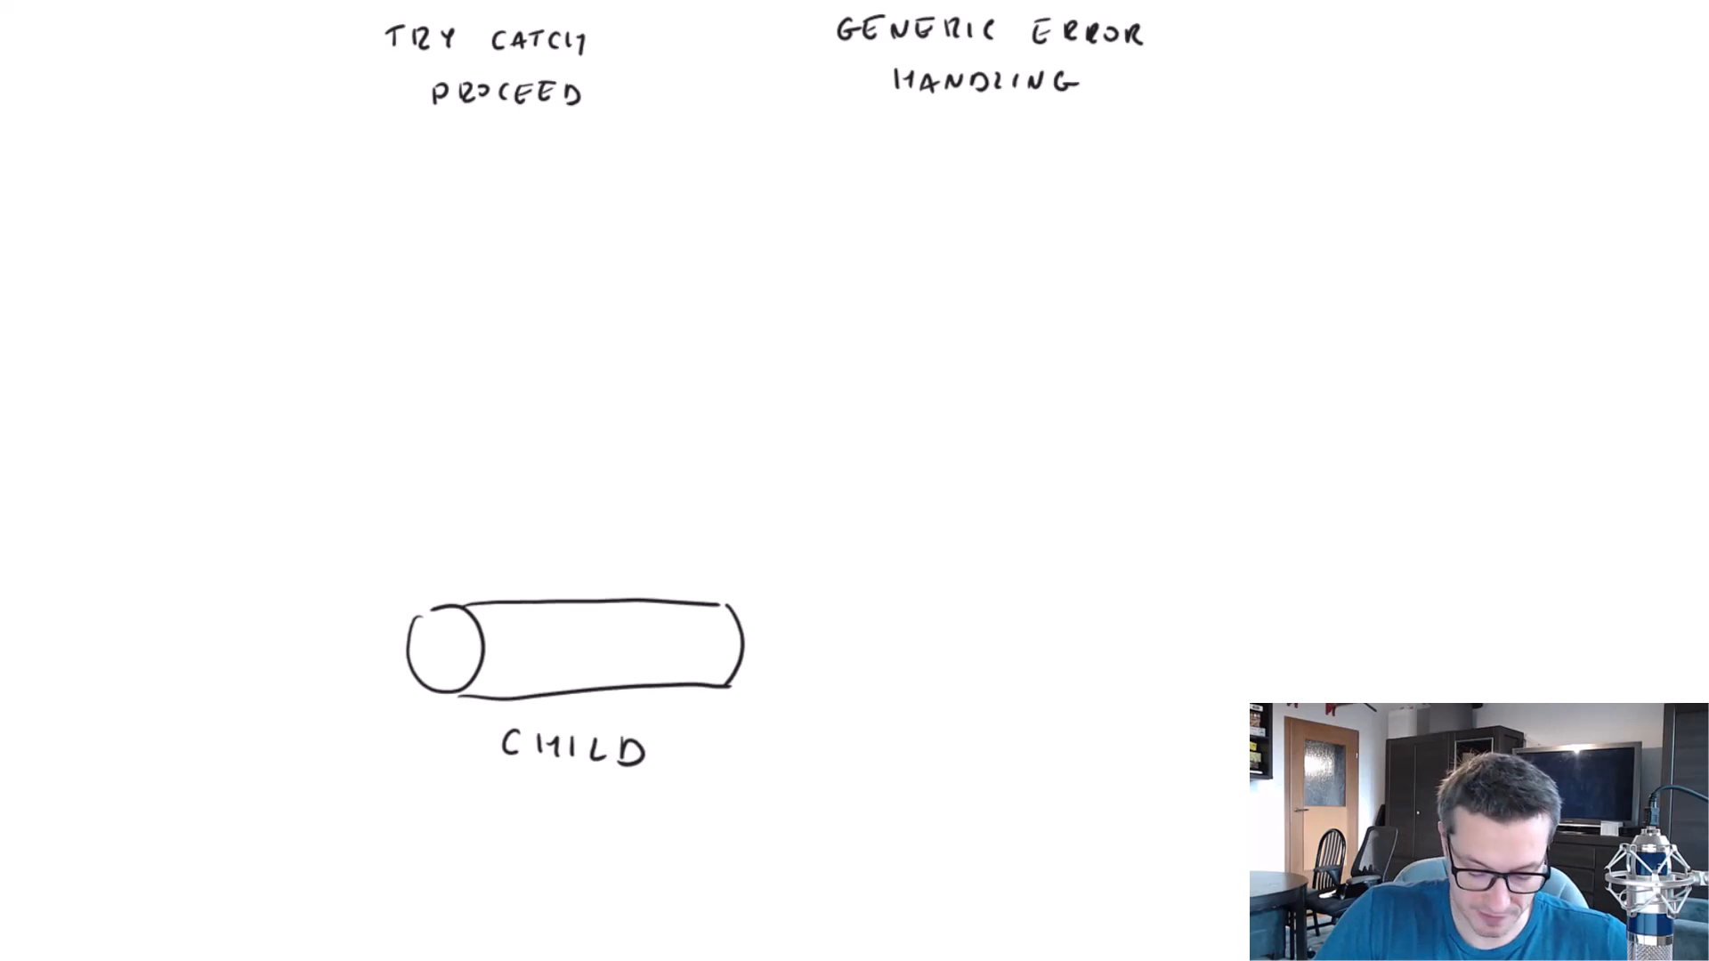
left_click_drag(532, 630, 532, 662)
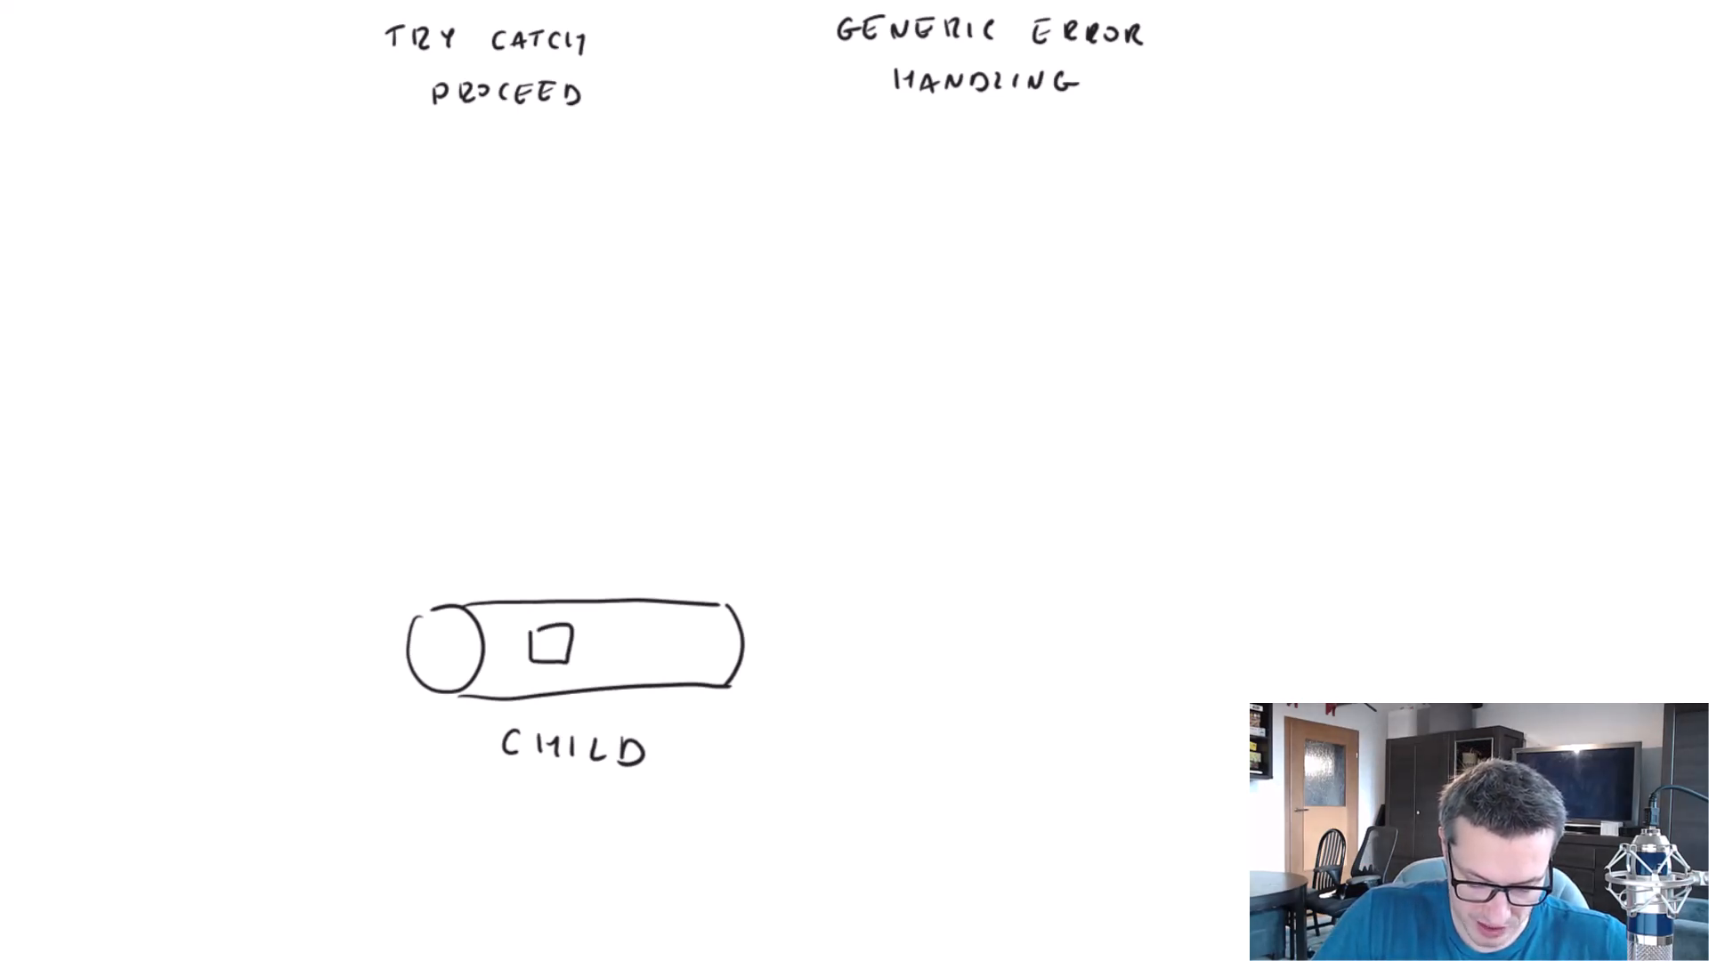
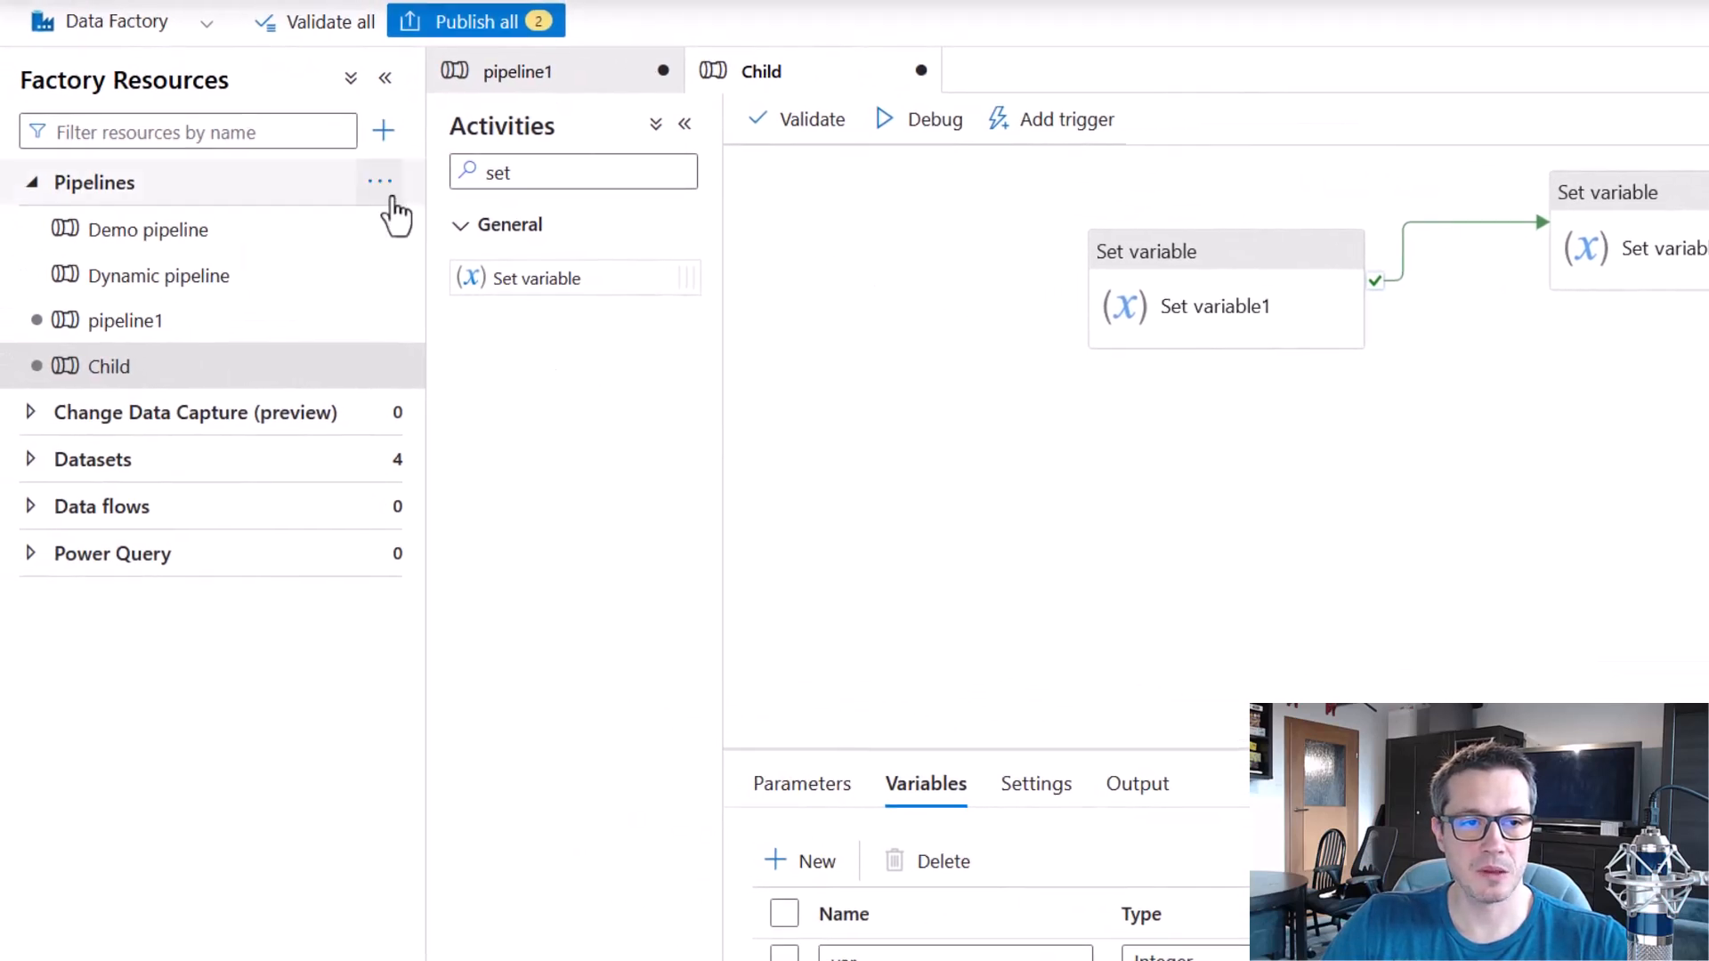
Create a new pipeline in the data factory and name it Parent.
left_click(381, 184)
left_click(415, 227)
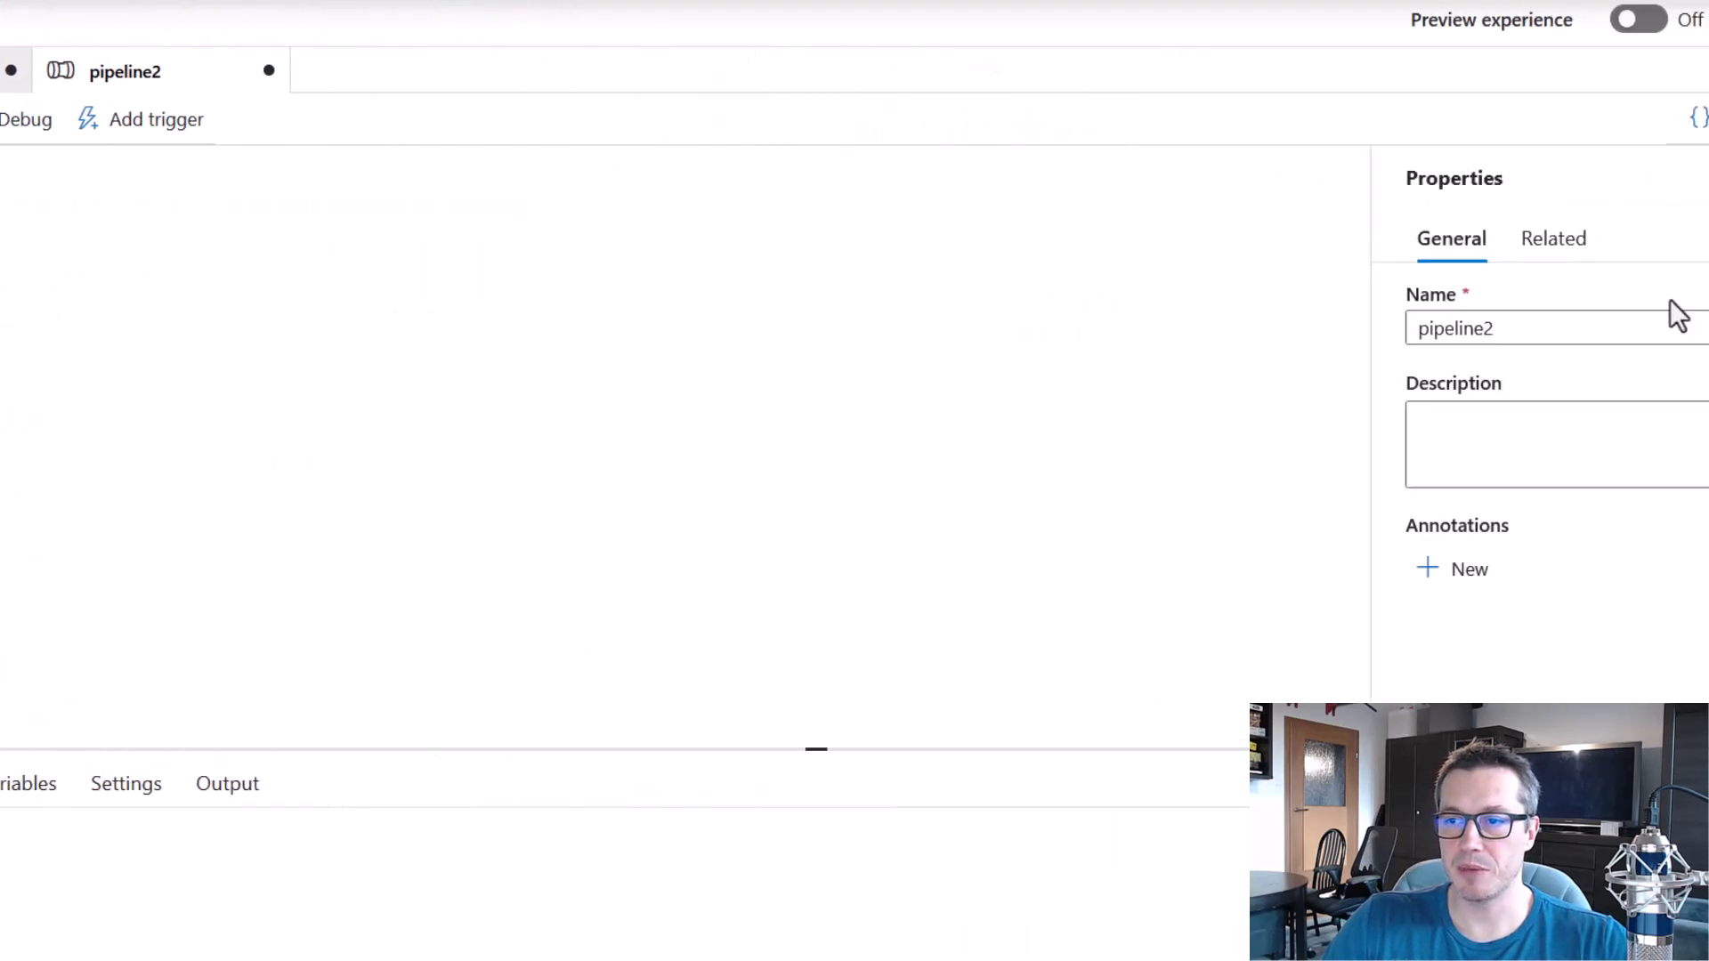
left_click_drag(1415, 335, 1299, 379)
type("Parent")
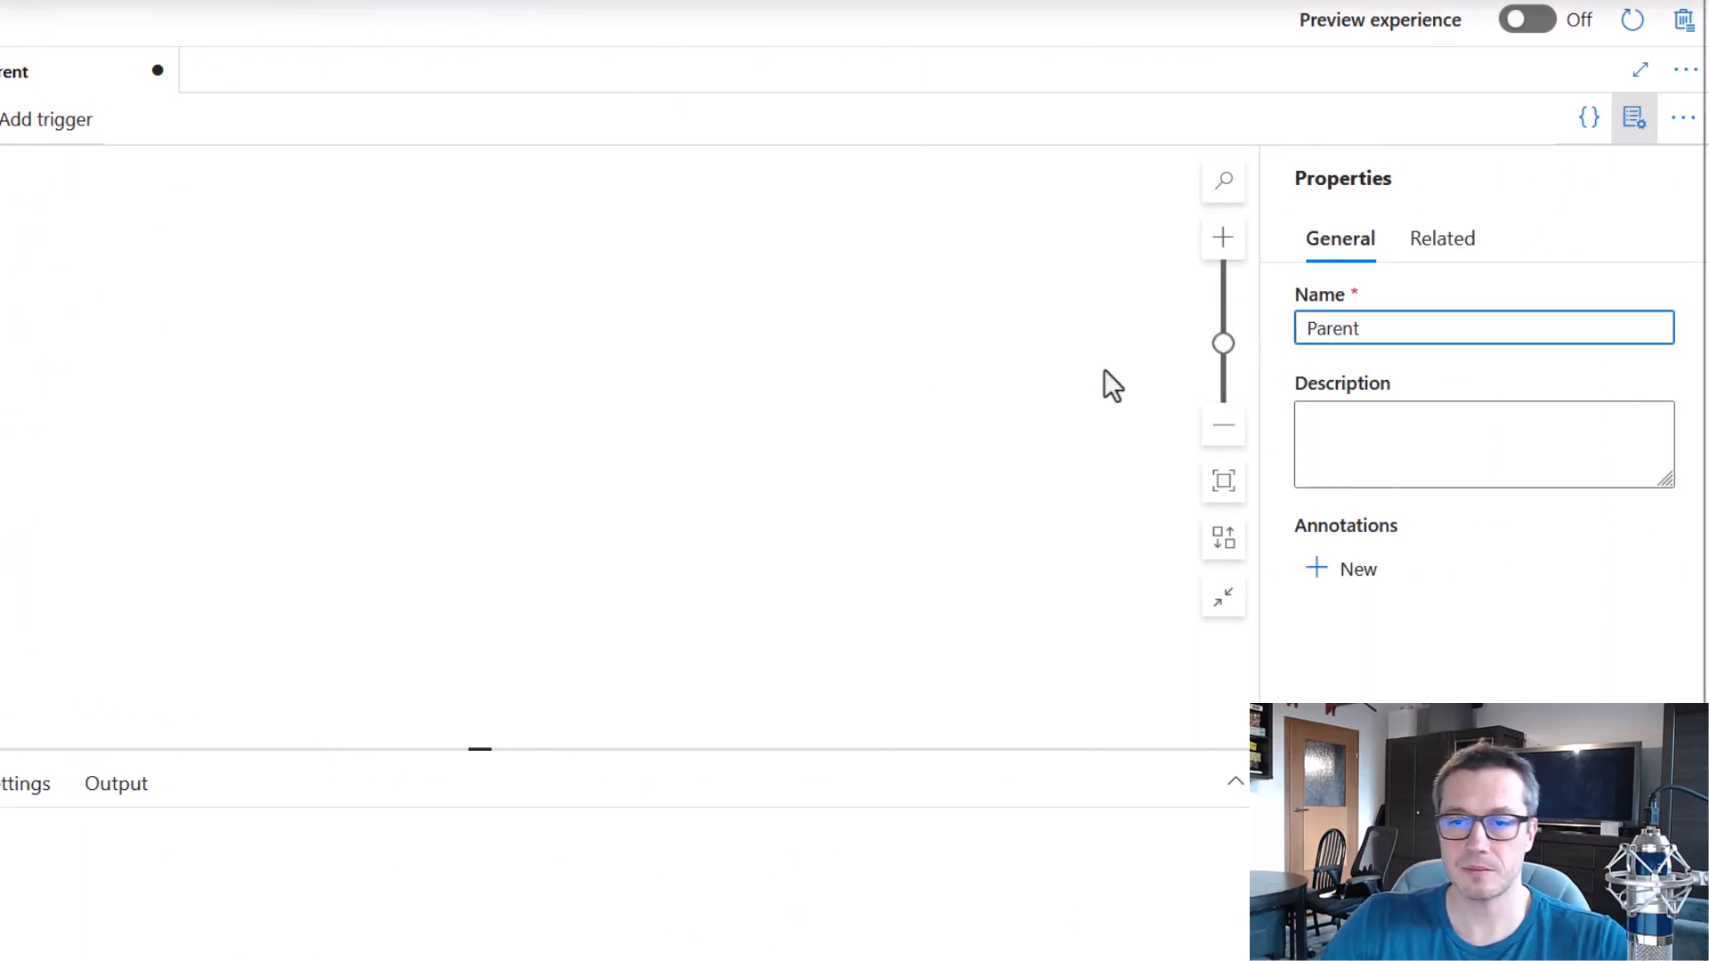
Add an Execute Pipeline activity to the Parent pipeline and set its invoked pipeline to Child.
left_click(205, 172)
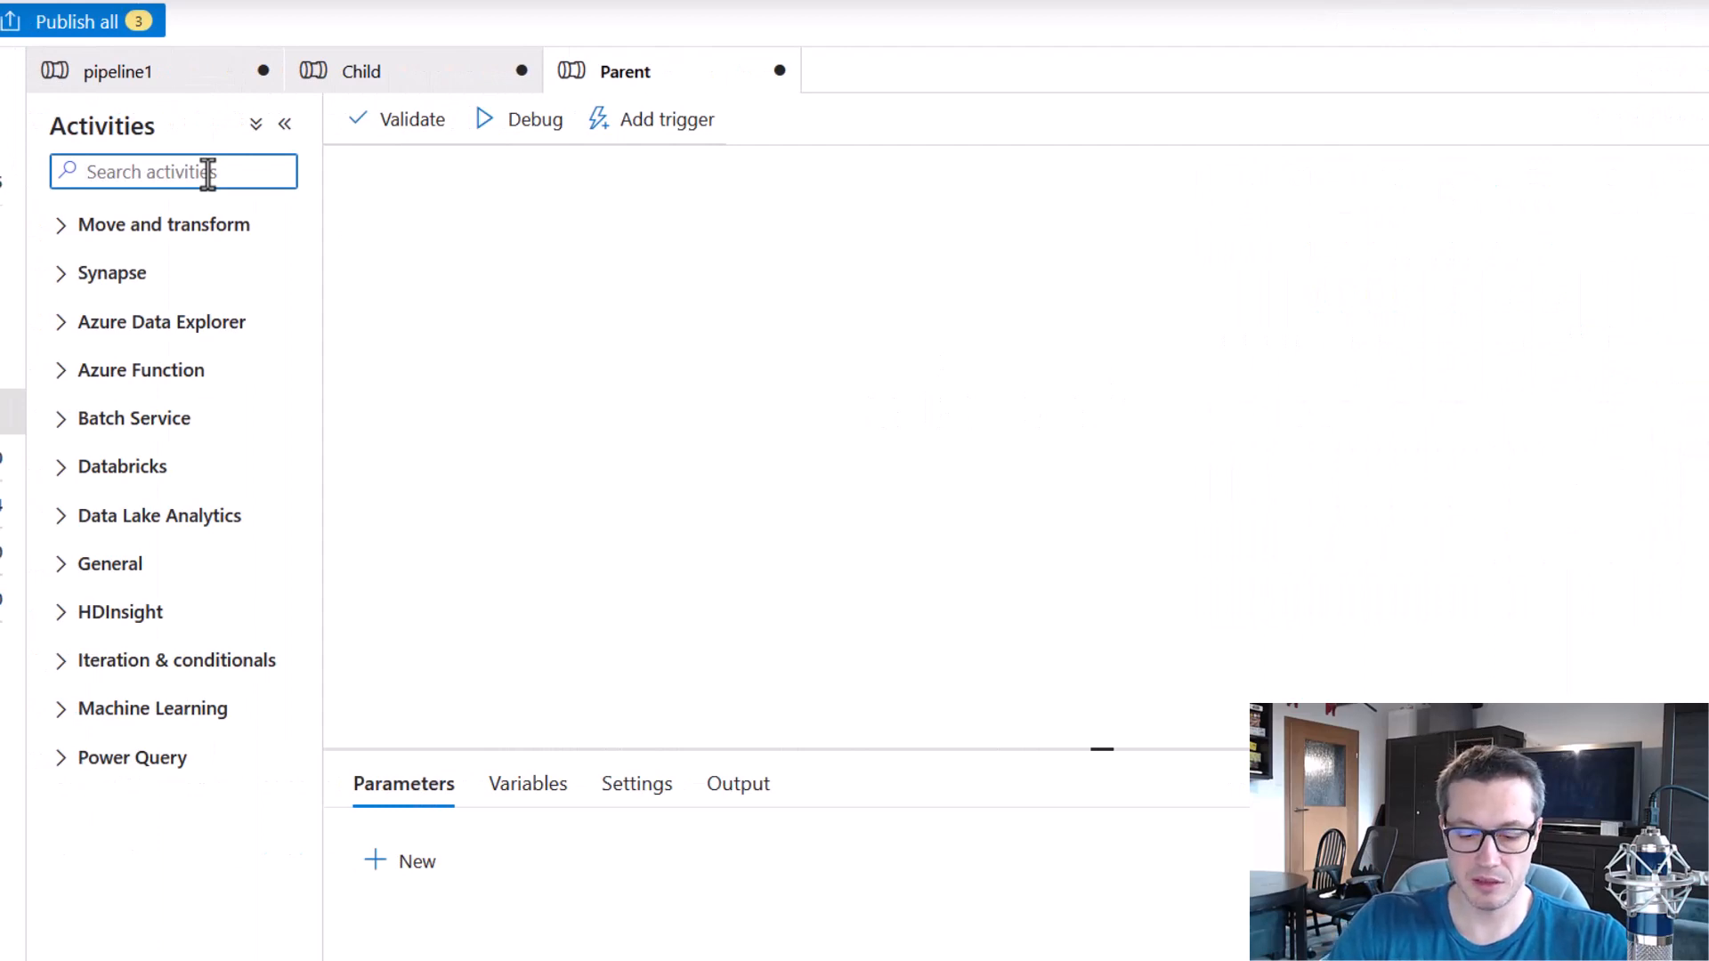
type("exe")
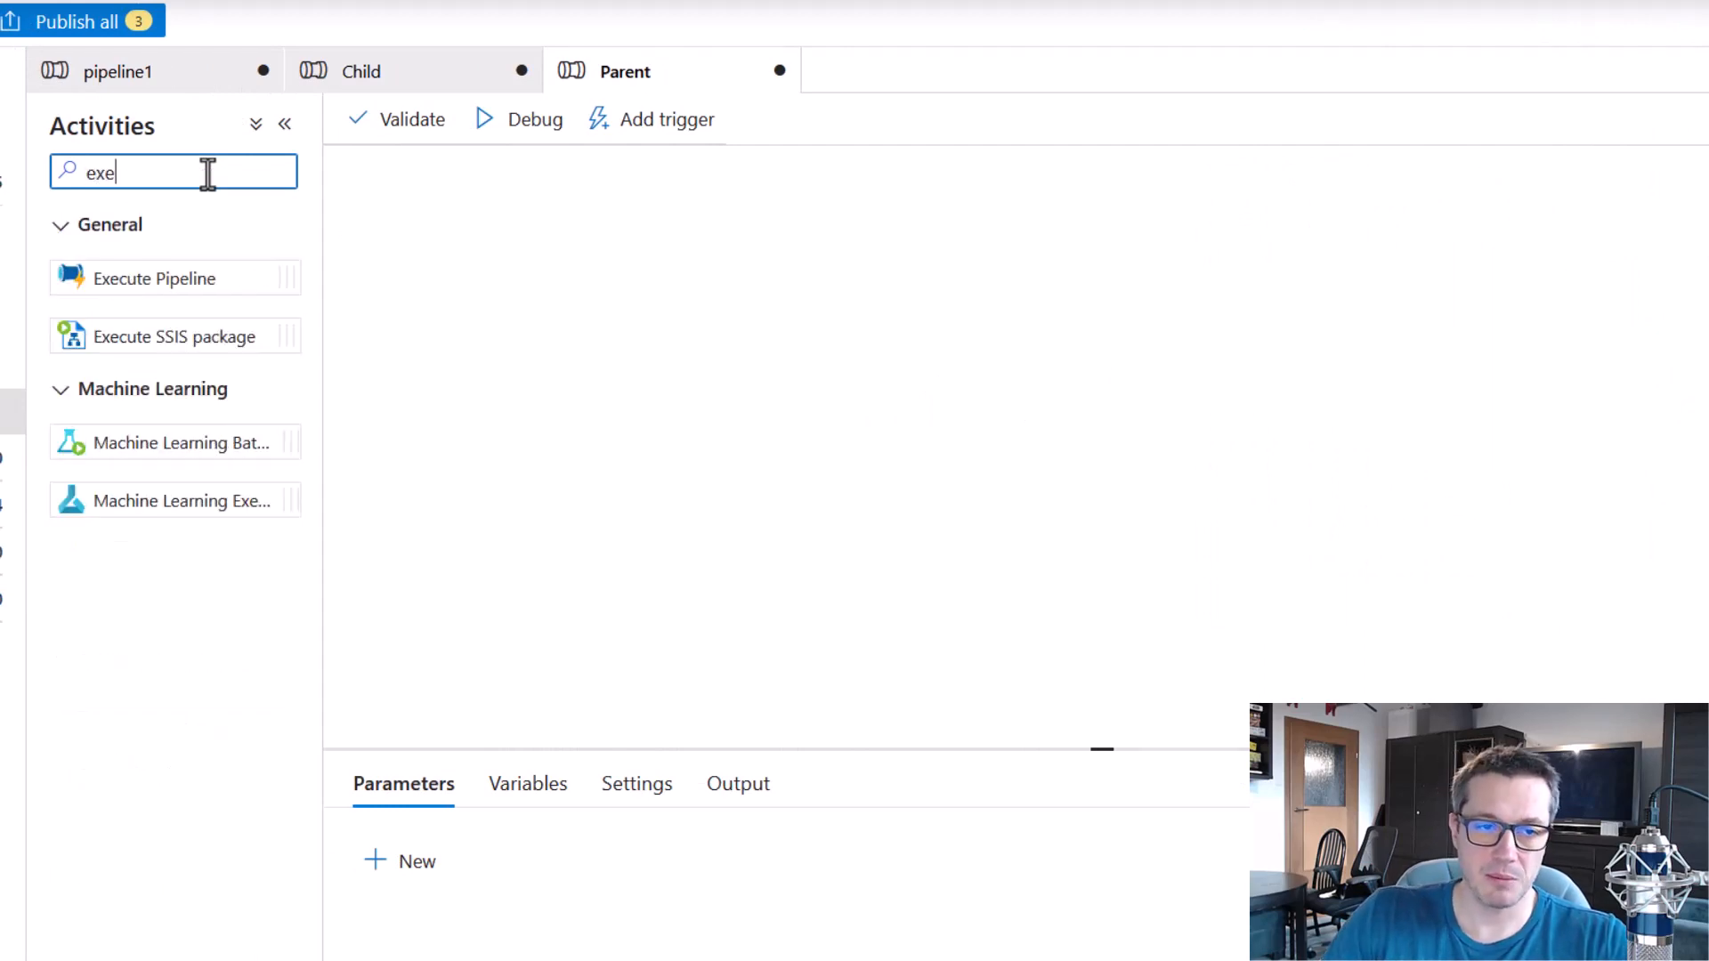
left_click_drag(178, 278, 864, 361)
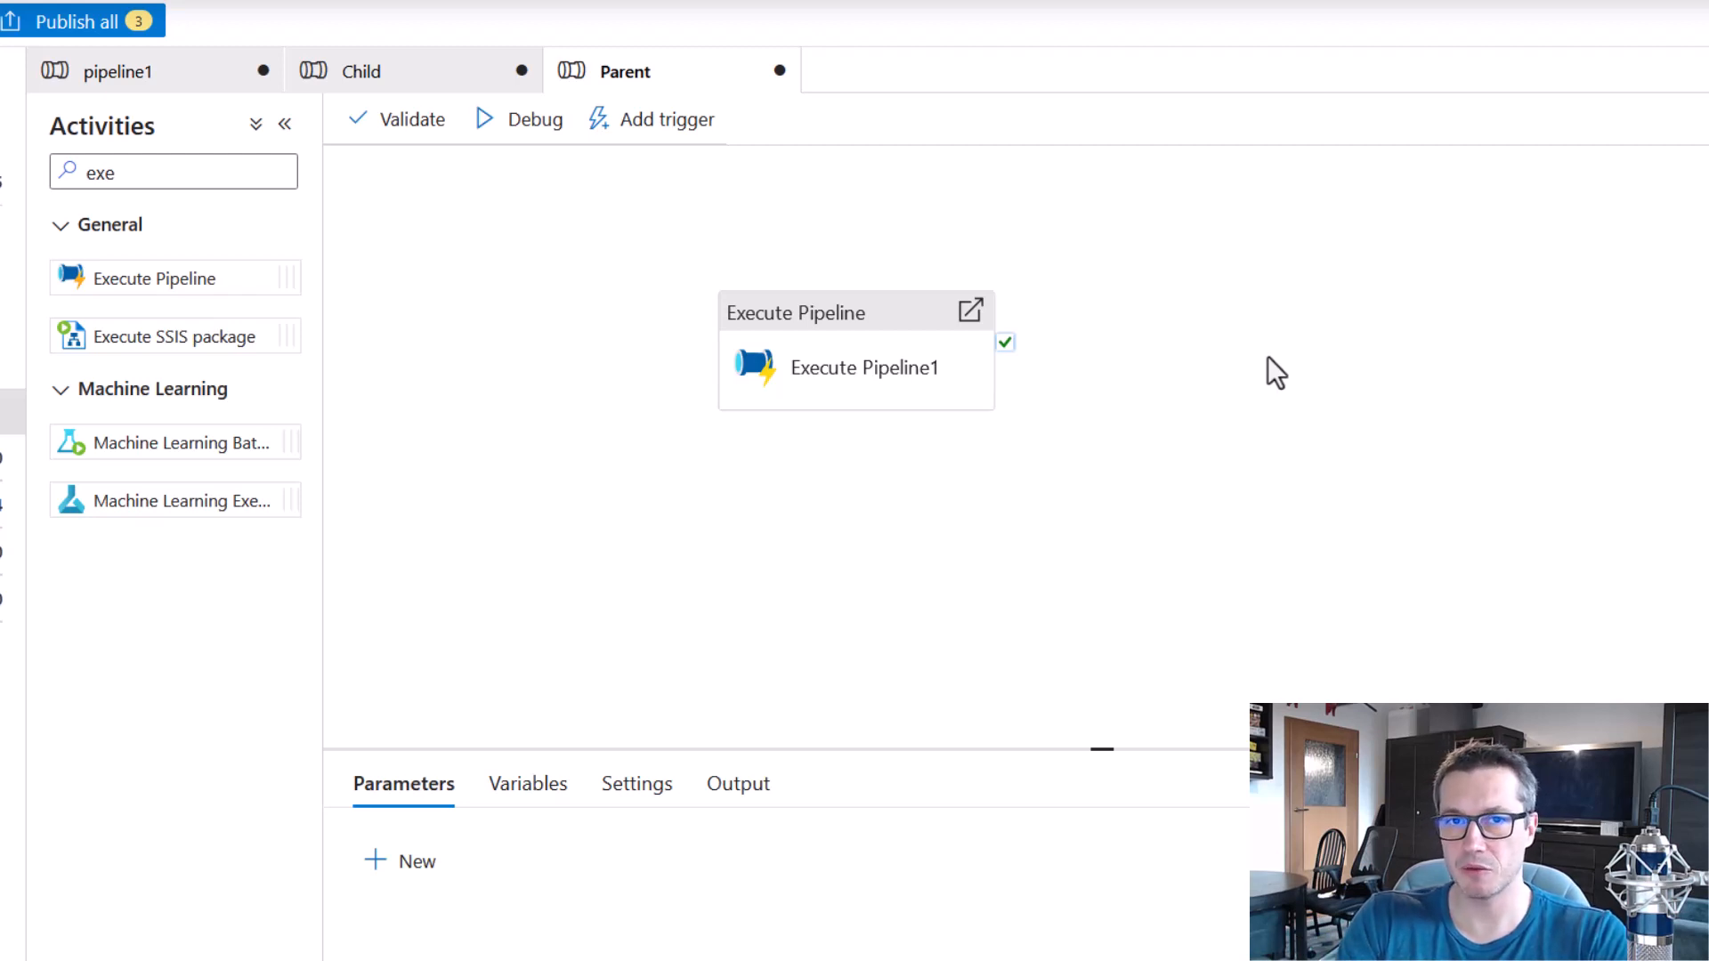
left_click(878, 331)
left_click(523, 591)
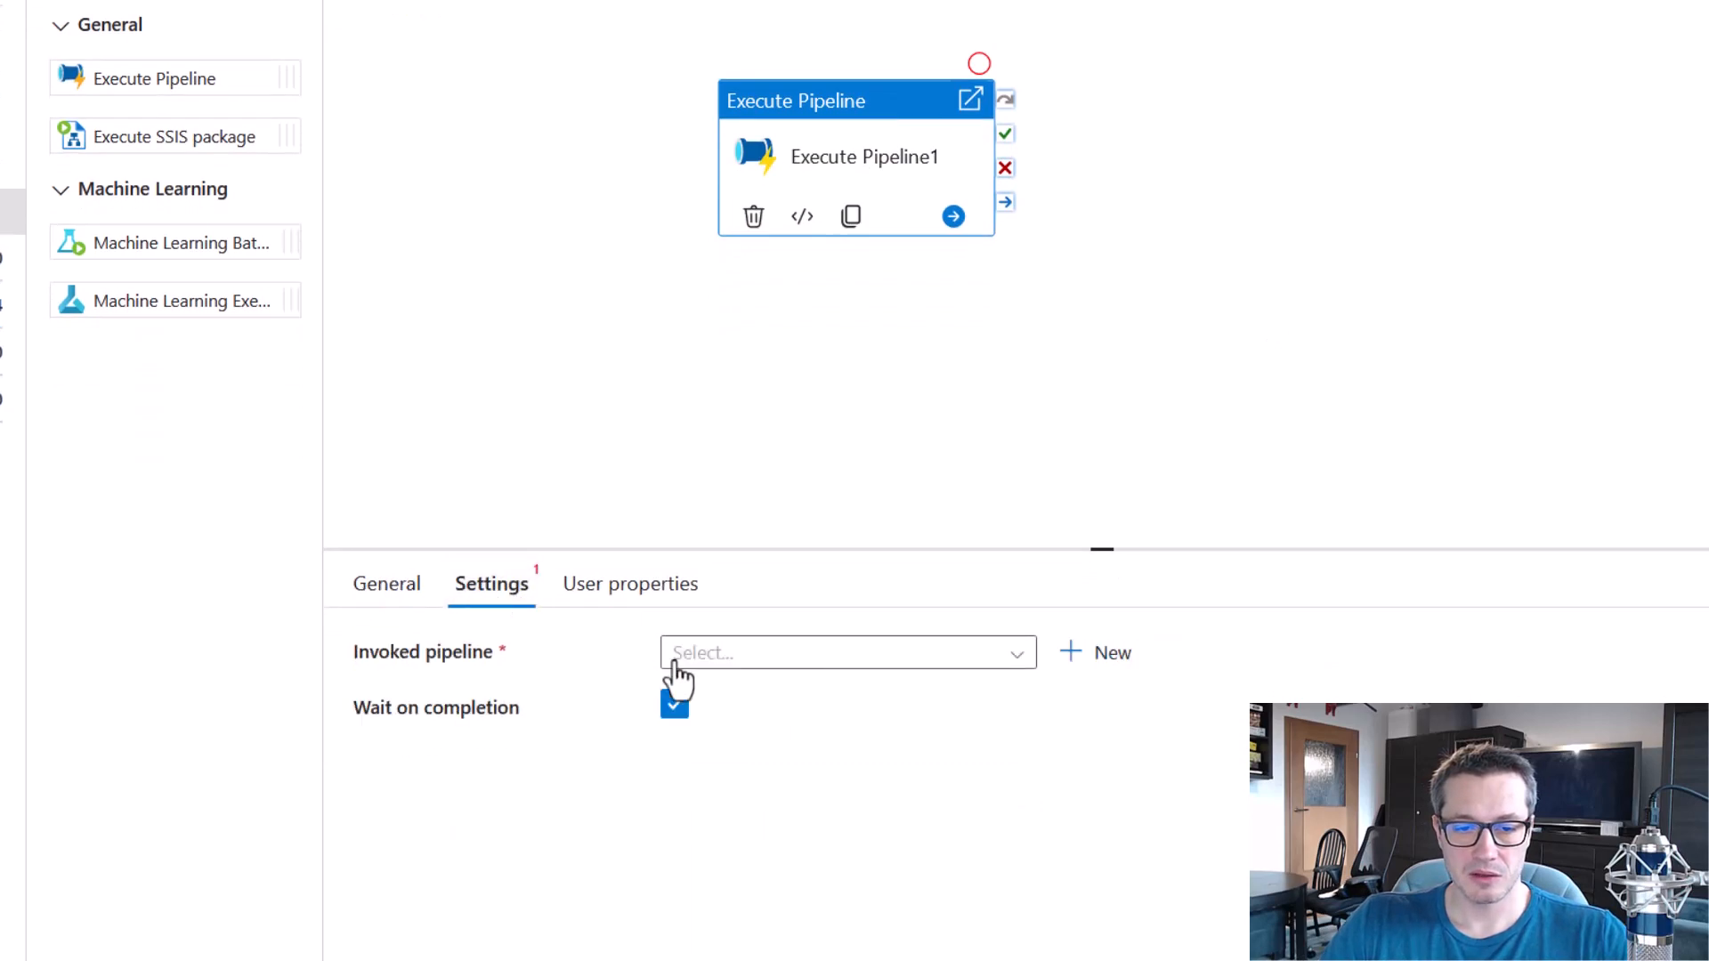
left_click(763, 663)
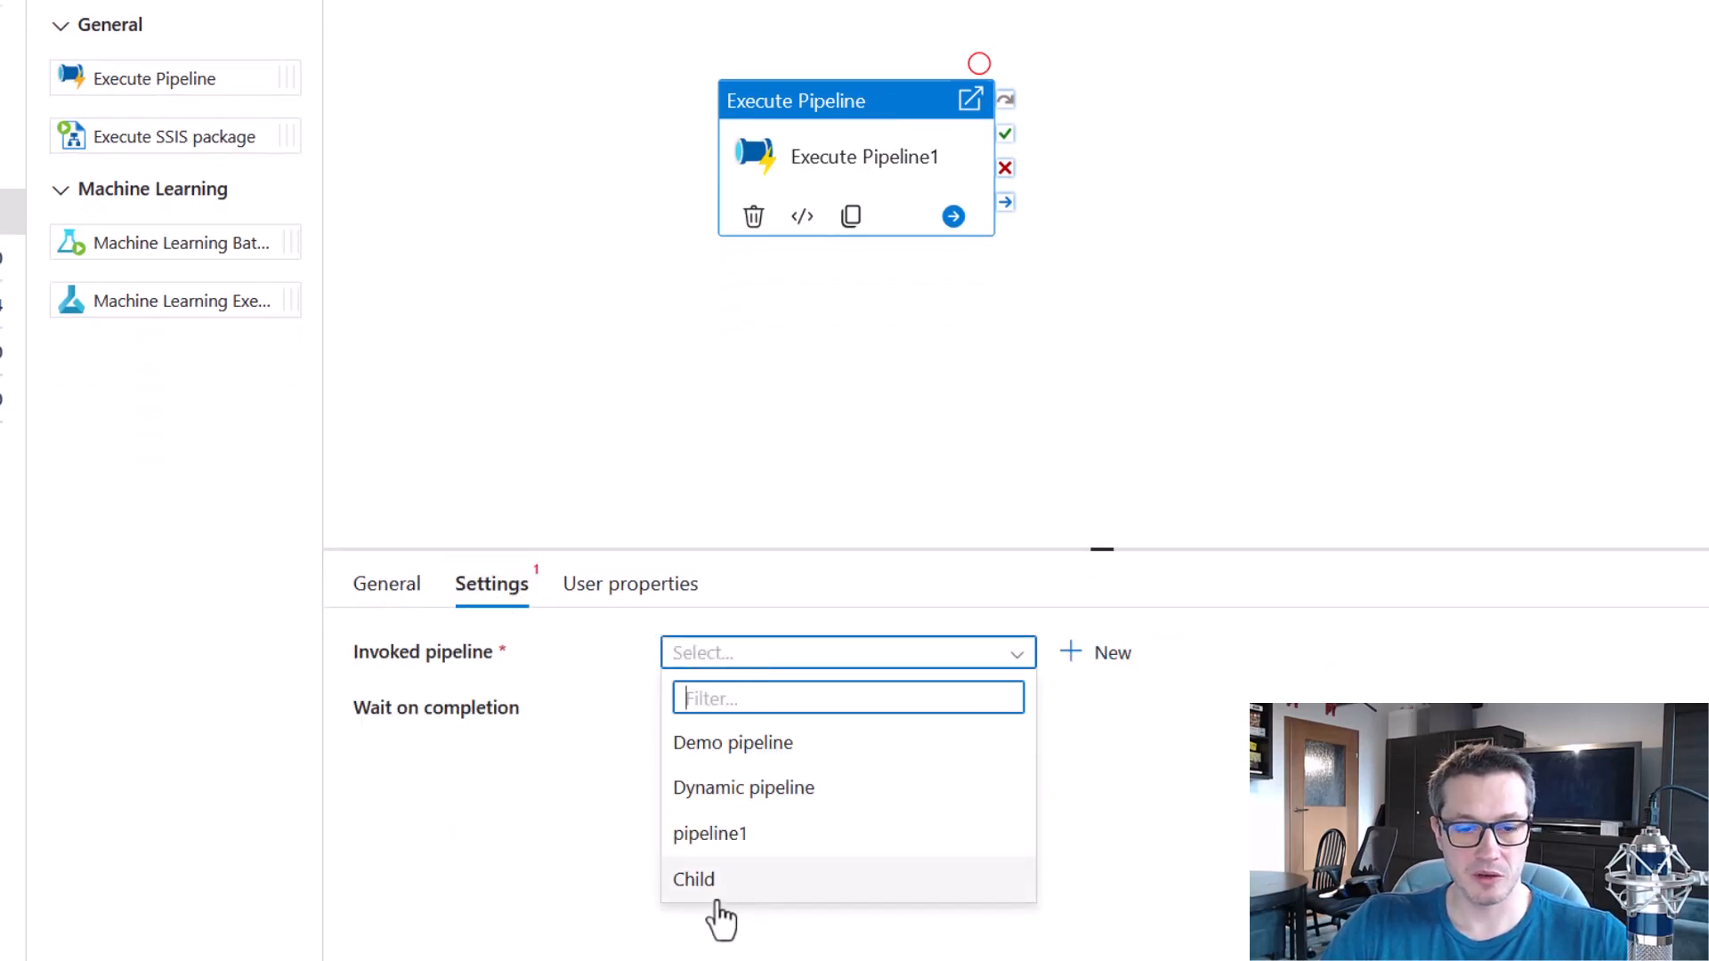
left_click(762, 917)
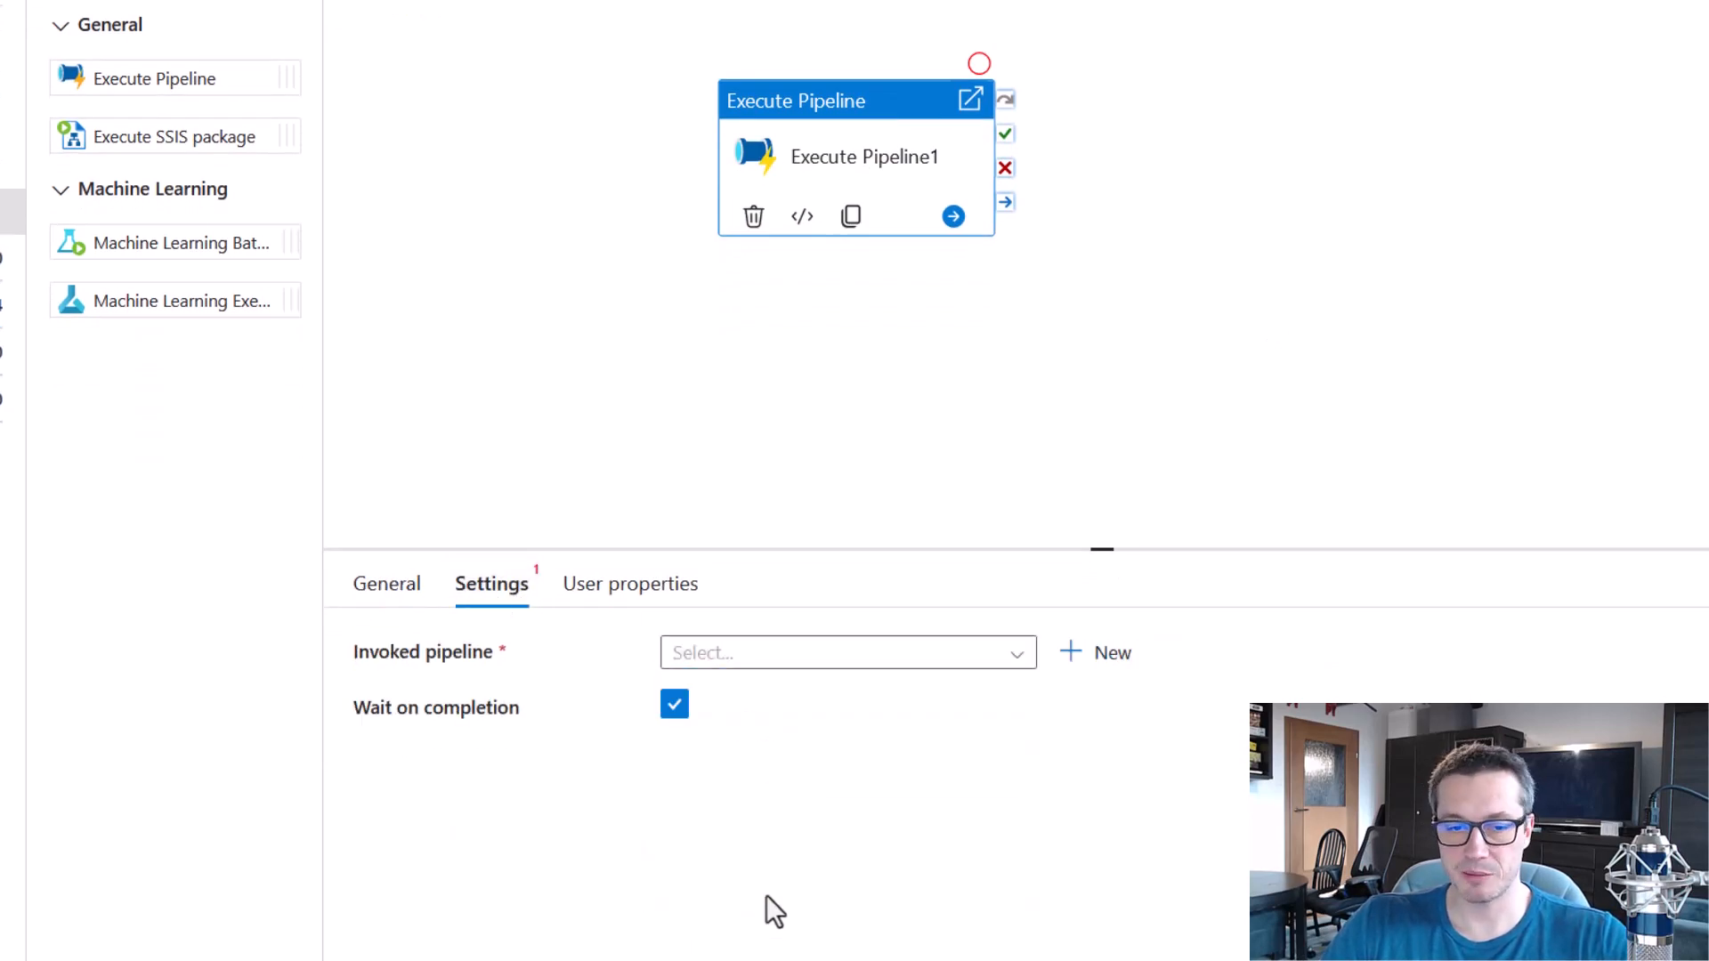
left_click(757, 657)
left_click(763, 877)
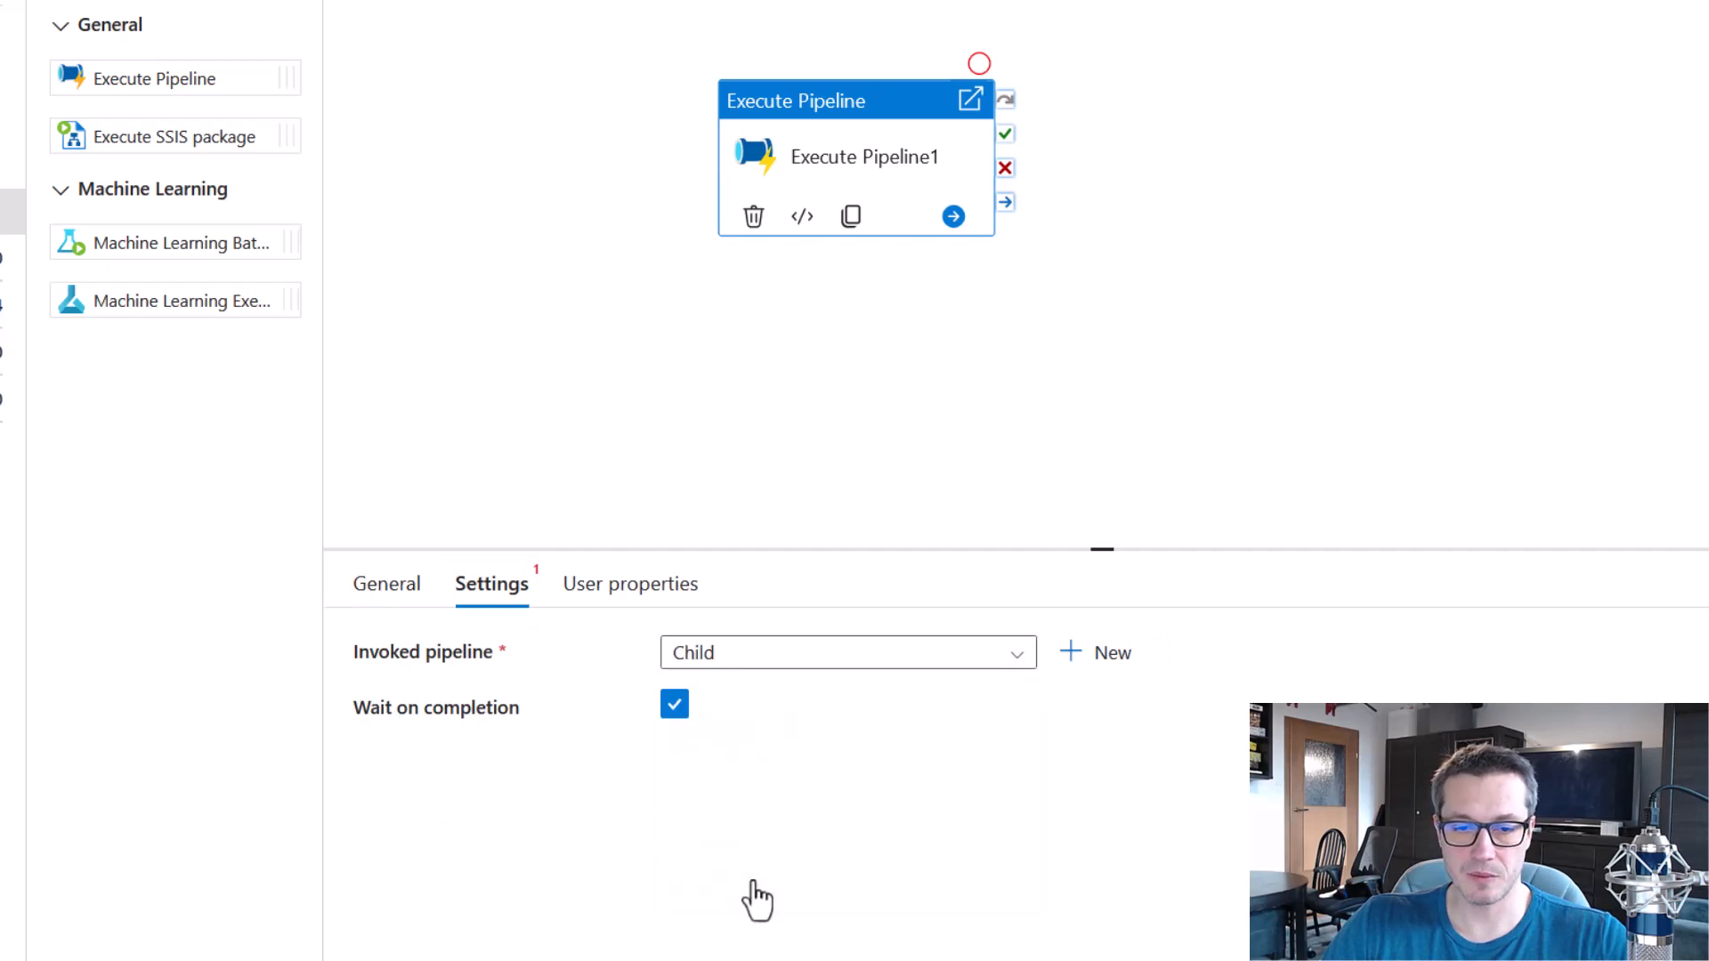
Add a Wait activity linked on success after Execute Pipeline1, and publish all pending pipeline changes.
left_click(1200, 320)
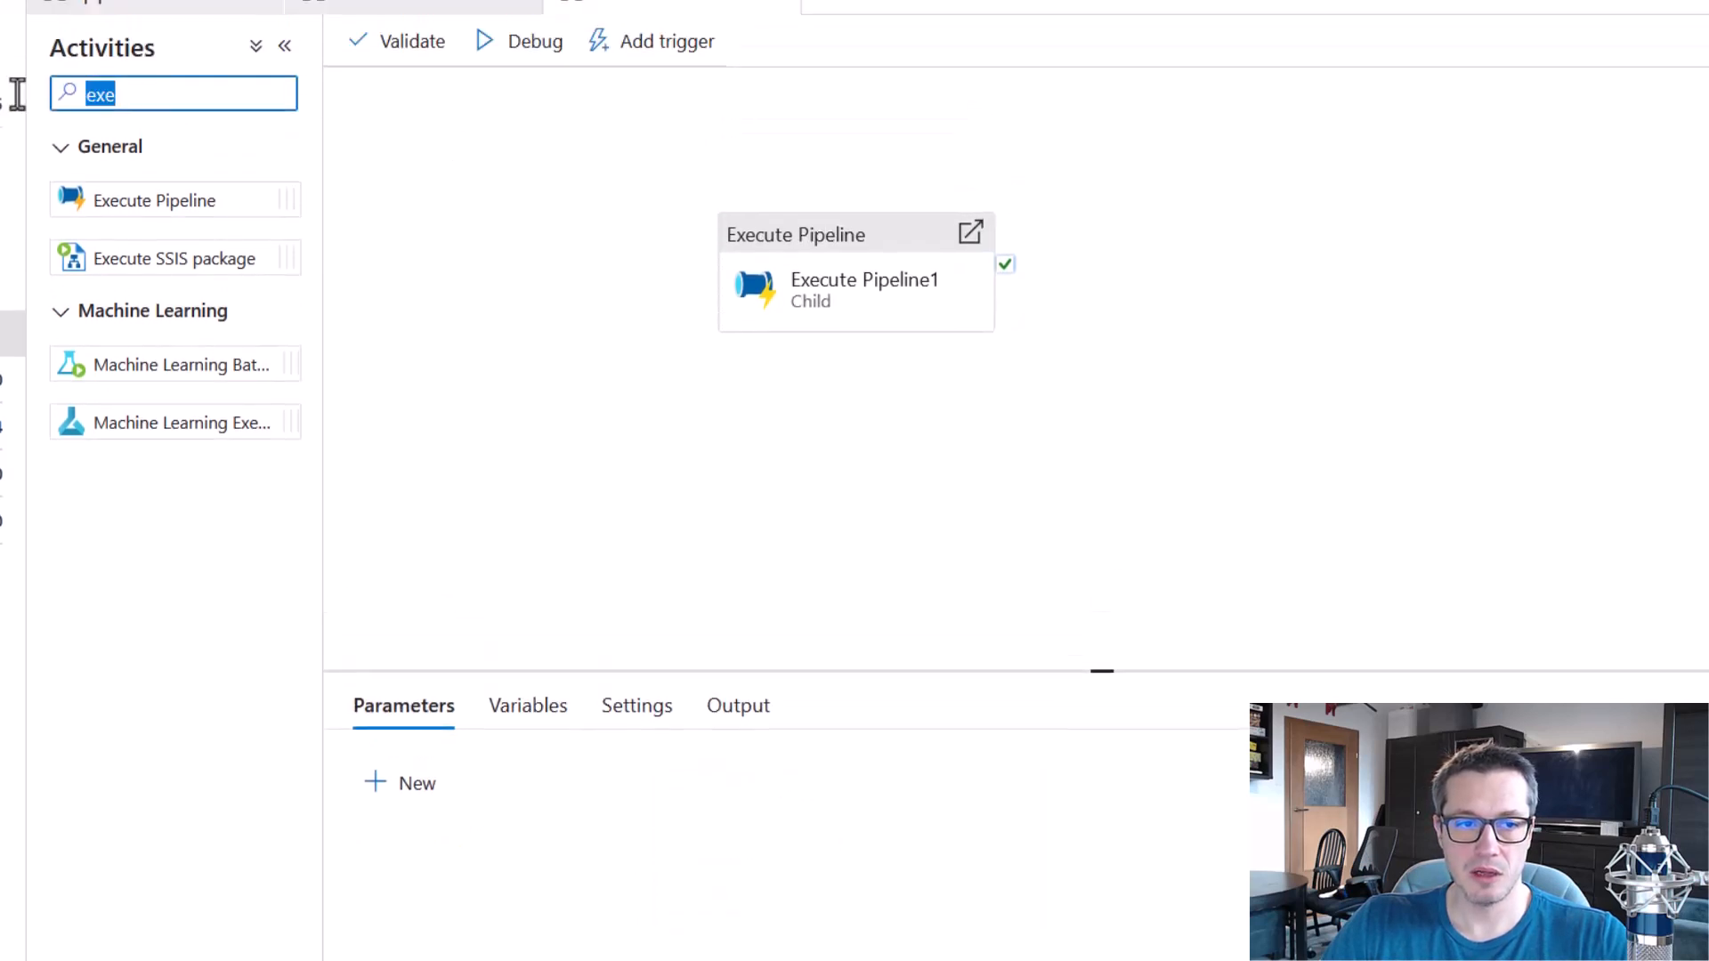
type("wait")
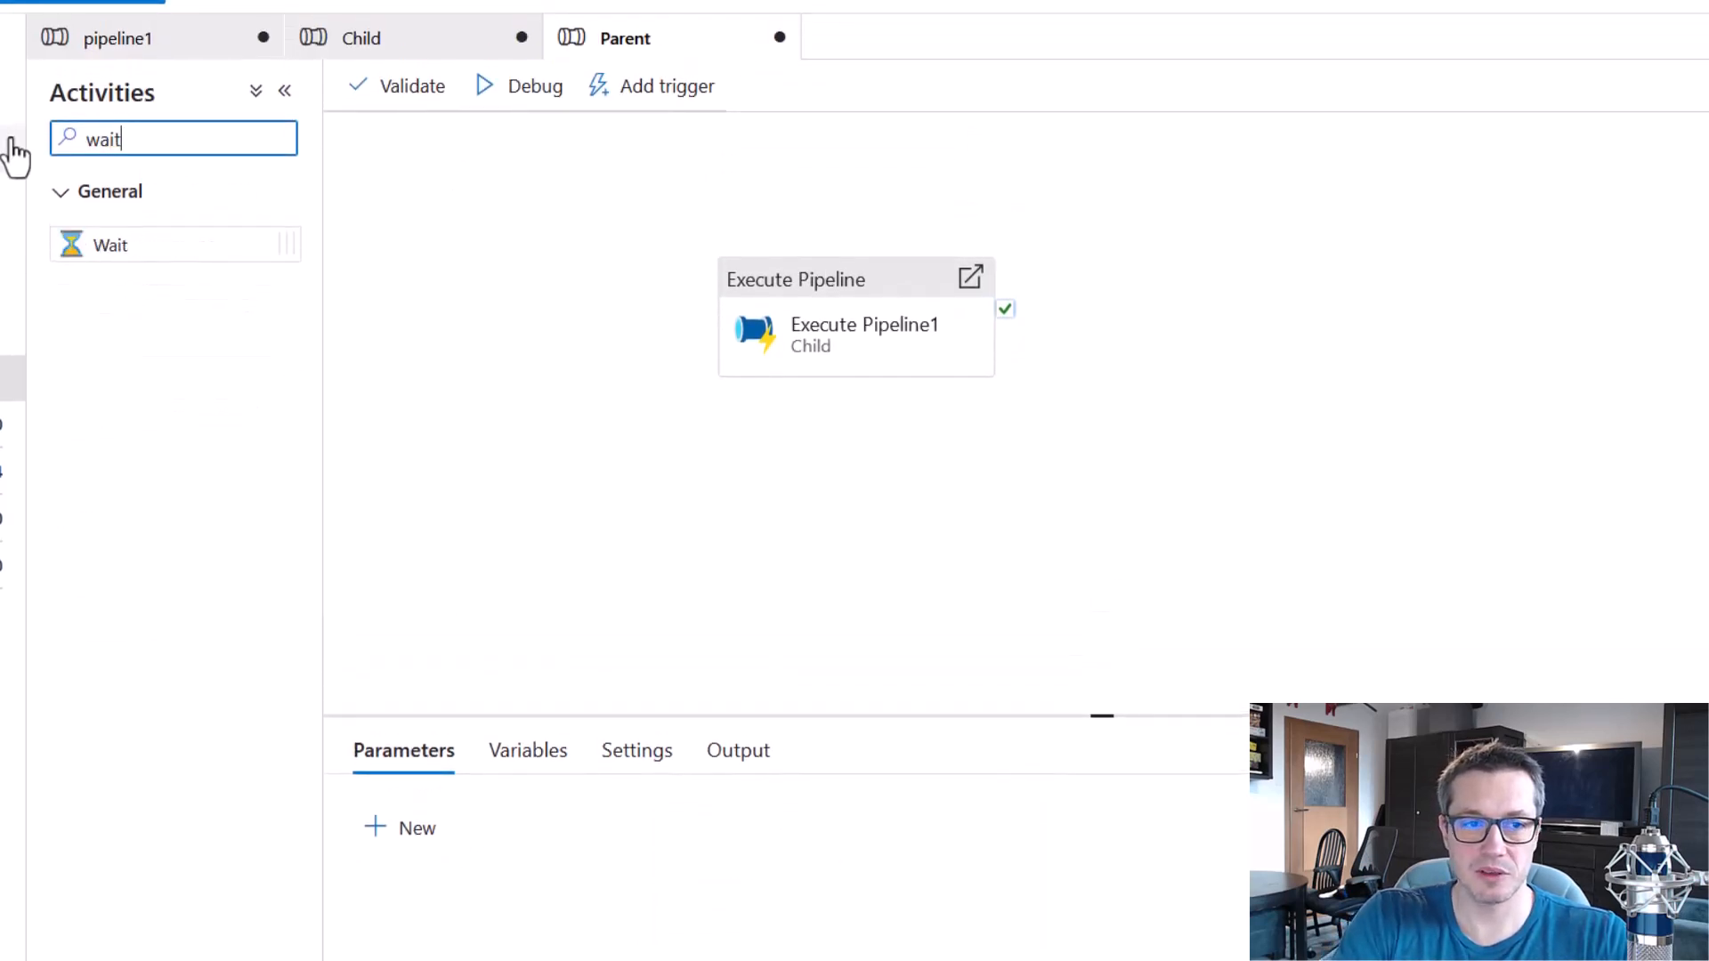
left_click_drag(107, 245, 1255, 289)
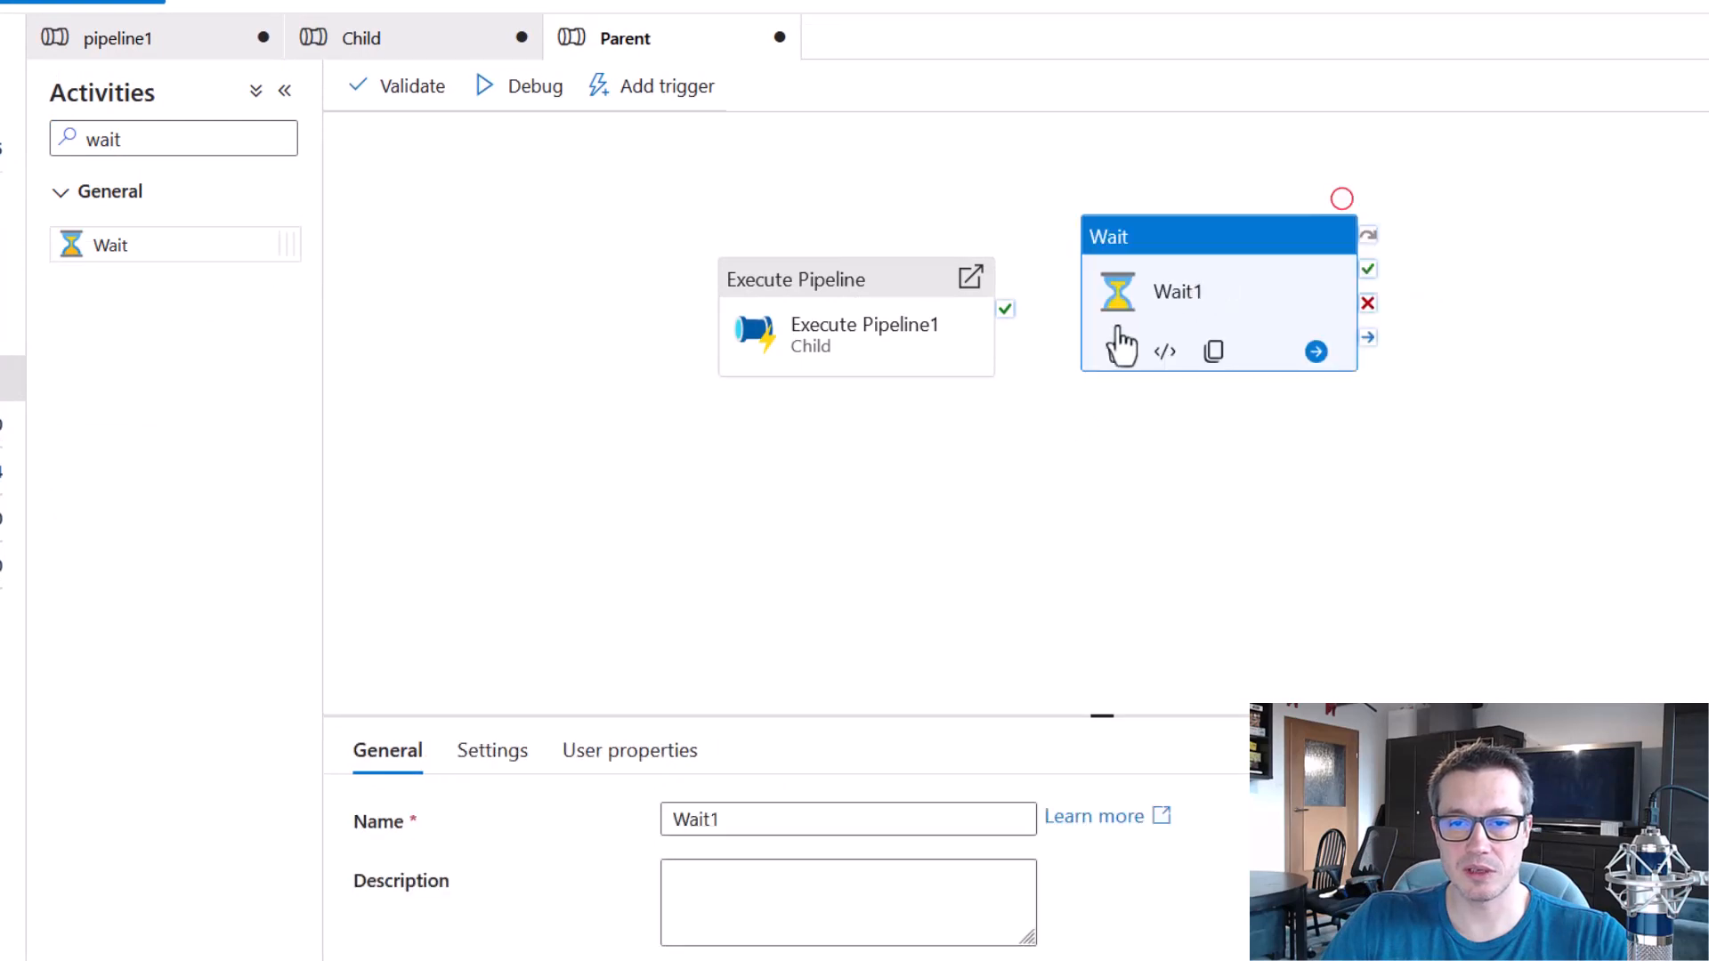
left_click_drag(1006, 309, 1210, 294)
left_click(900, 320)
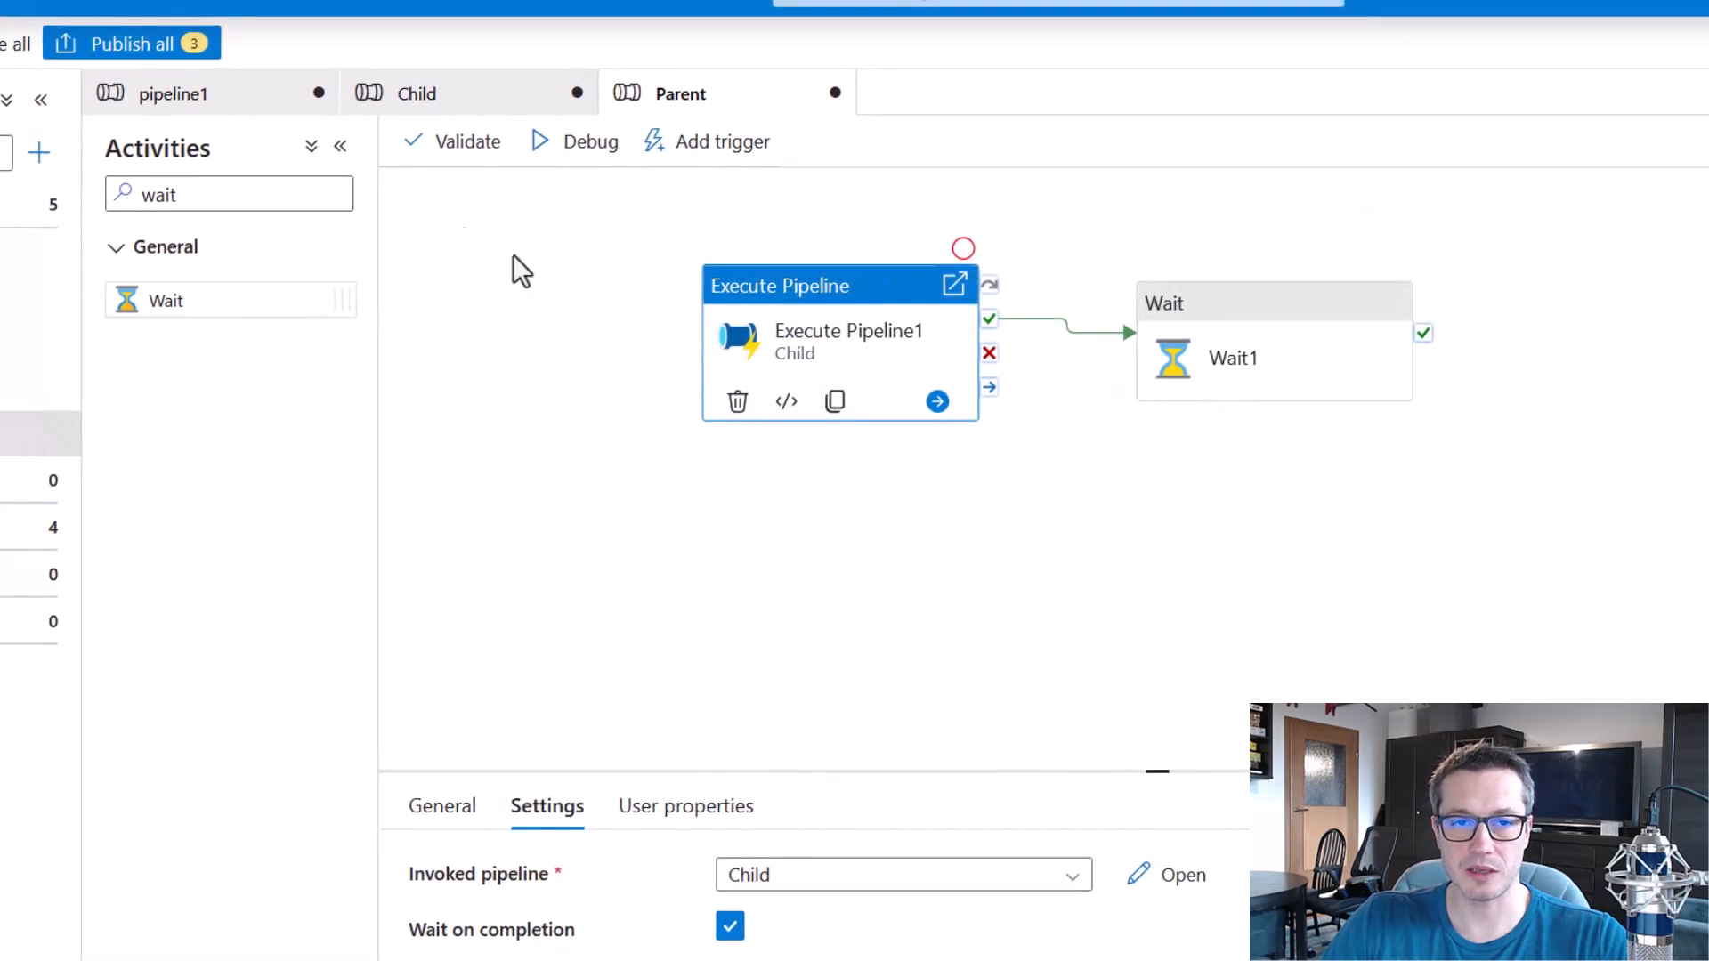
left_click(134, 46)
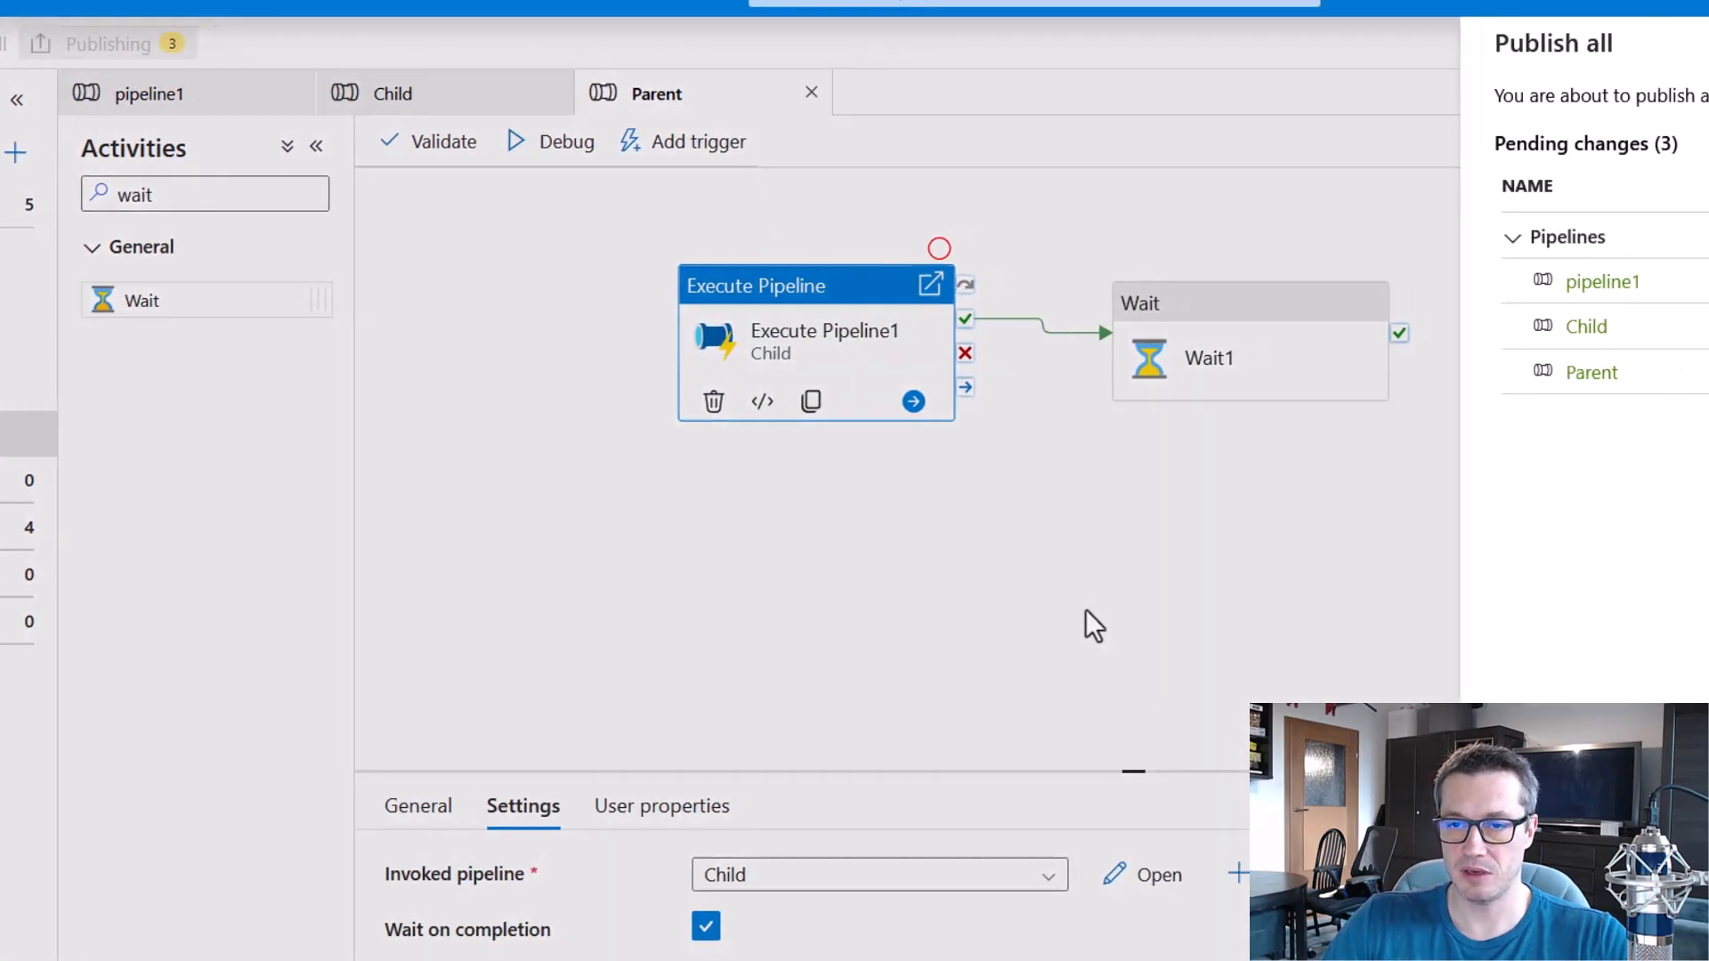
left_click(1073, 957)
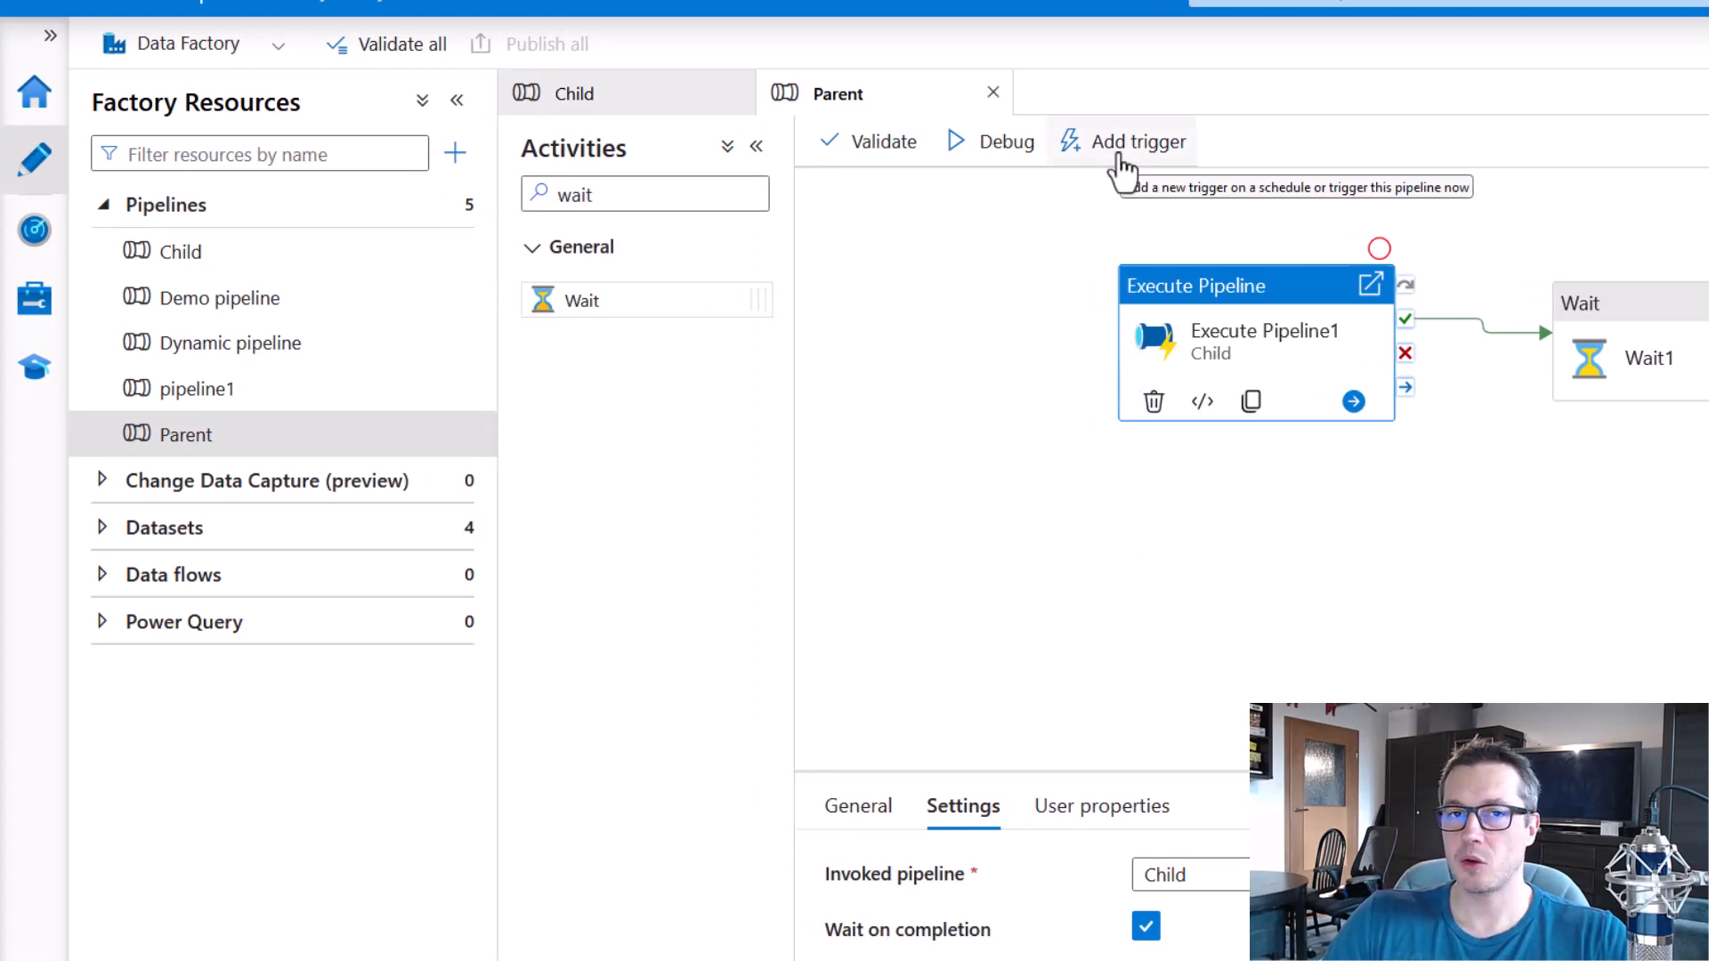
Trigger a manual run of the published Parent pipeline and check the triggered pipeline runs in monitoring.
left_click(1125, 168)
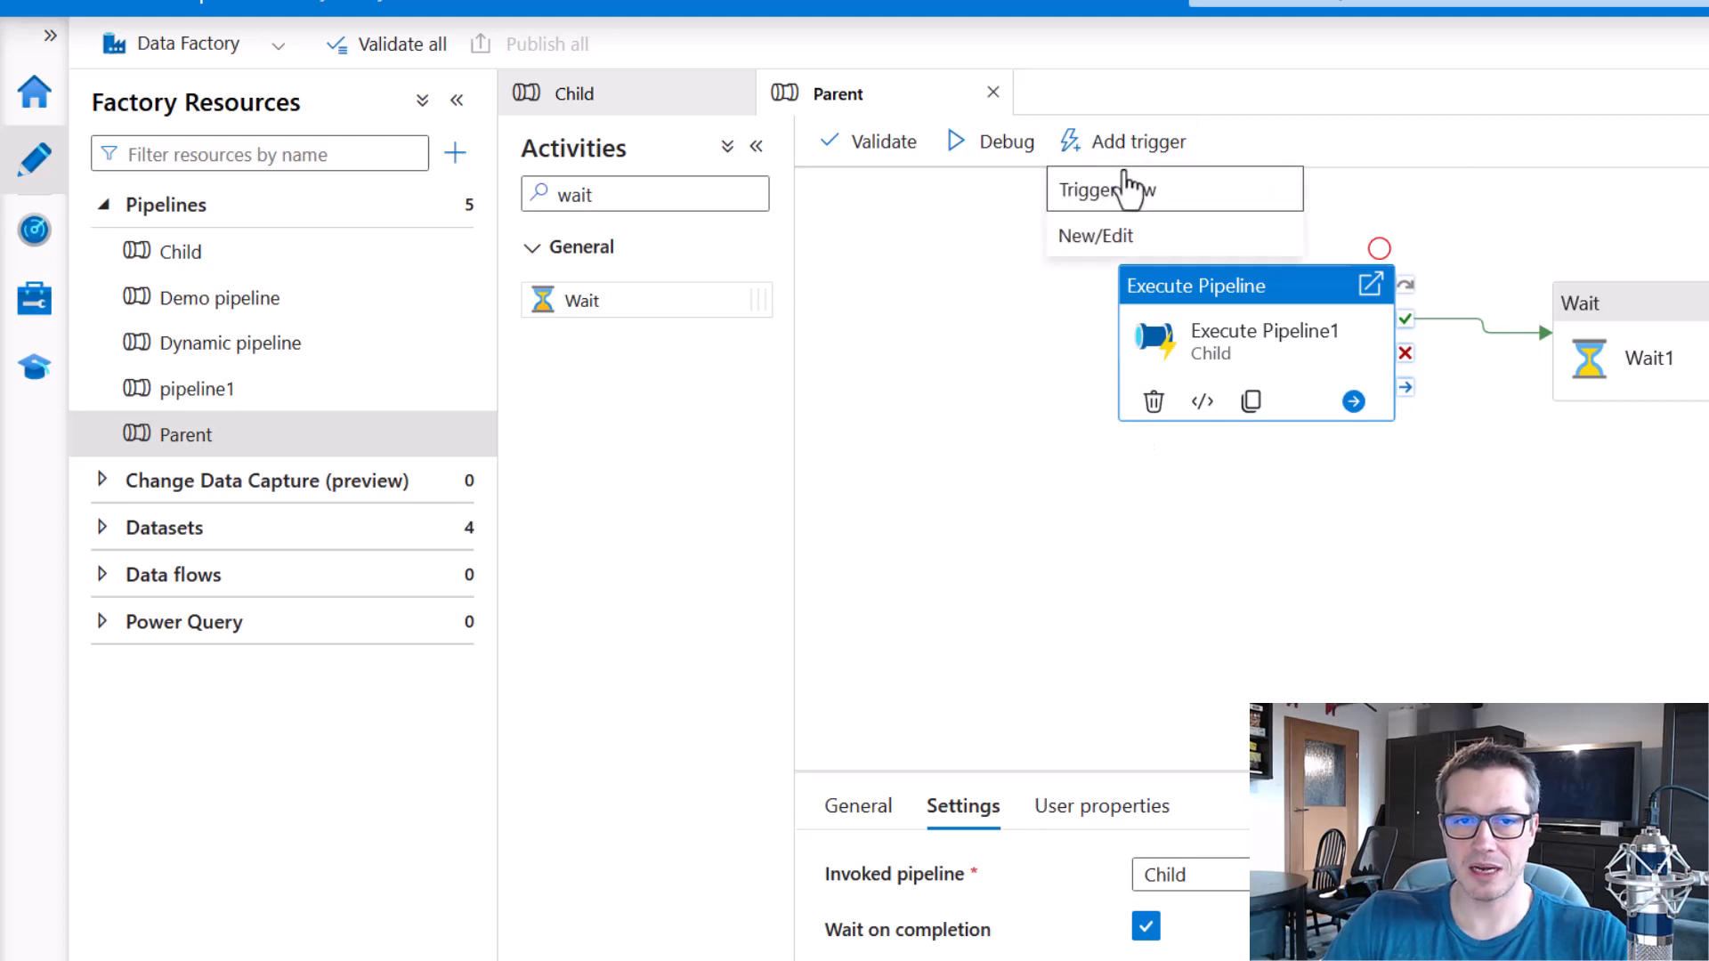
left_click(1130, 192)
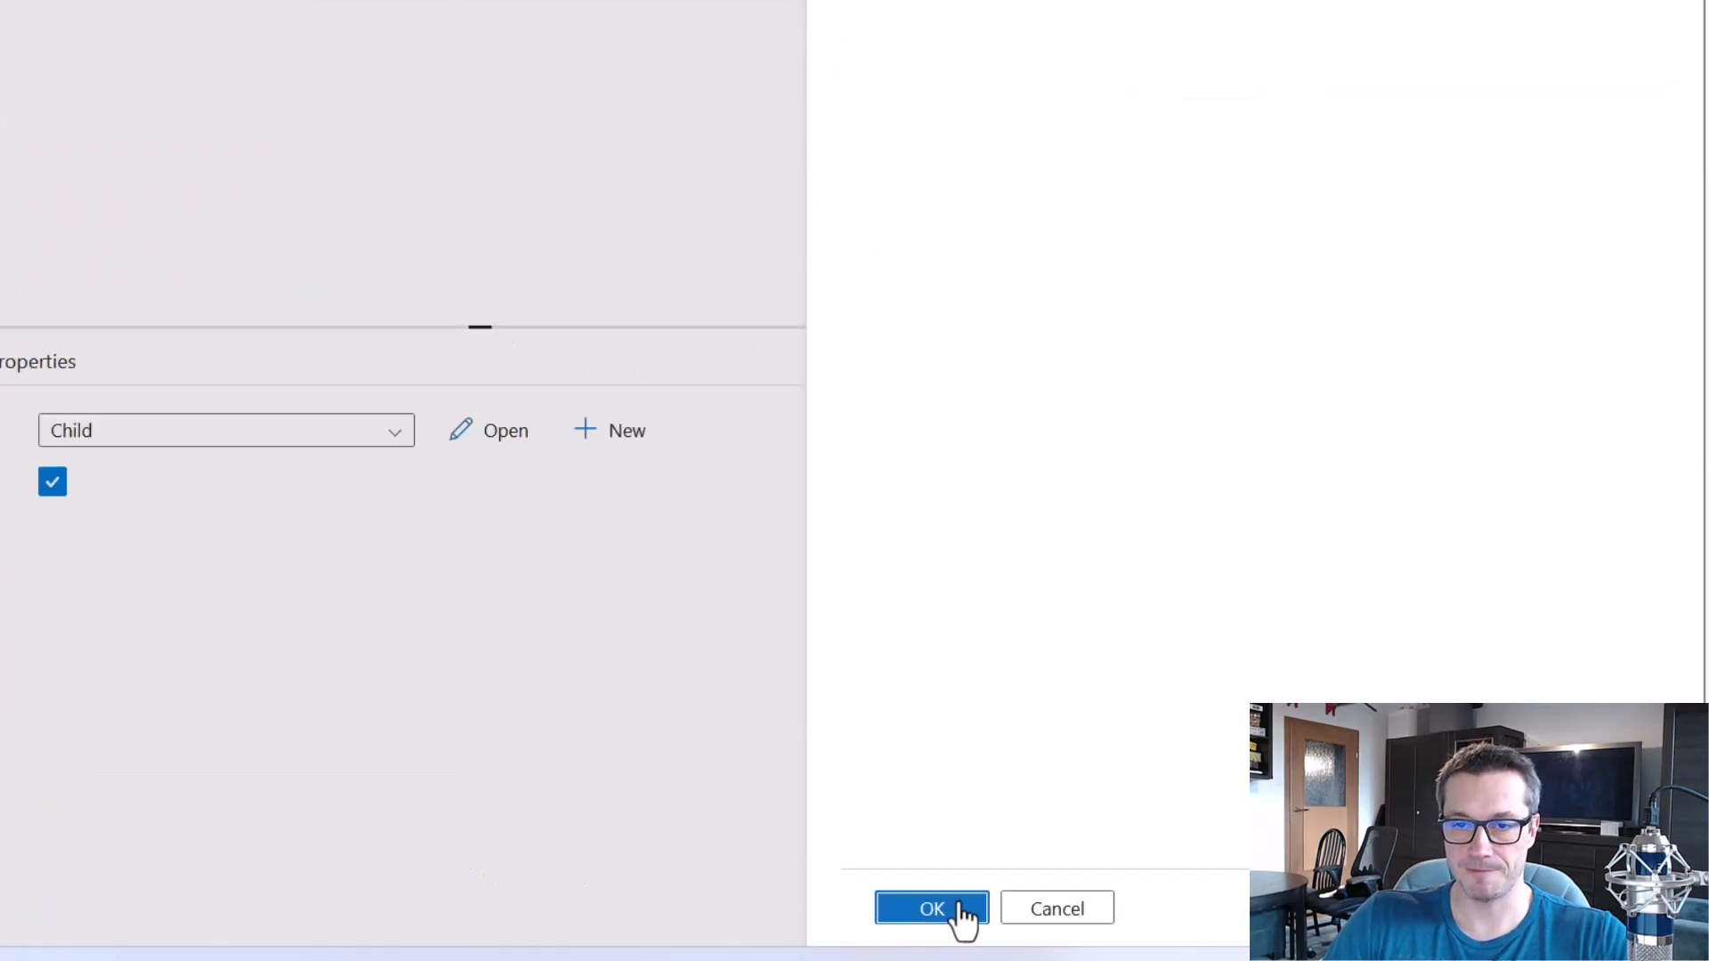
left_click(955, 910)
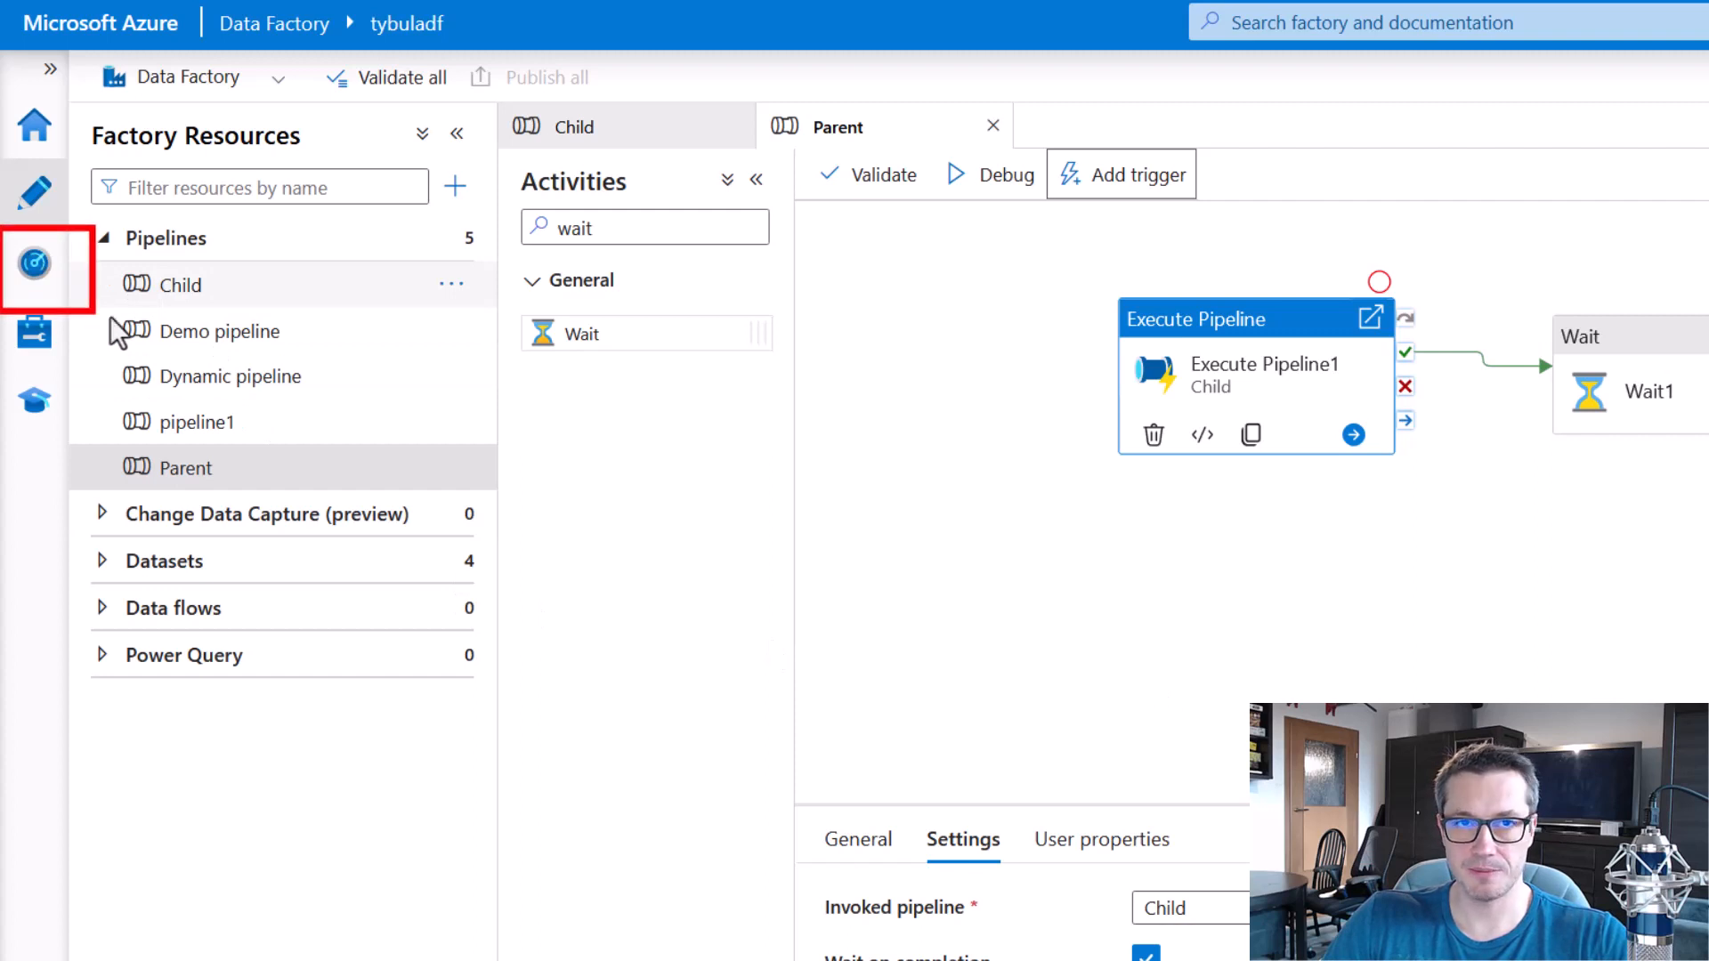
left_click(34, 268)
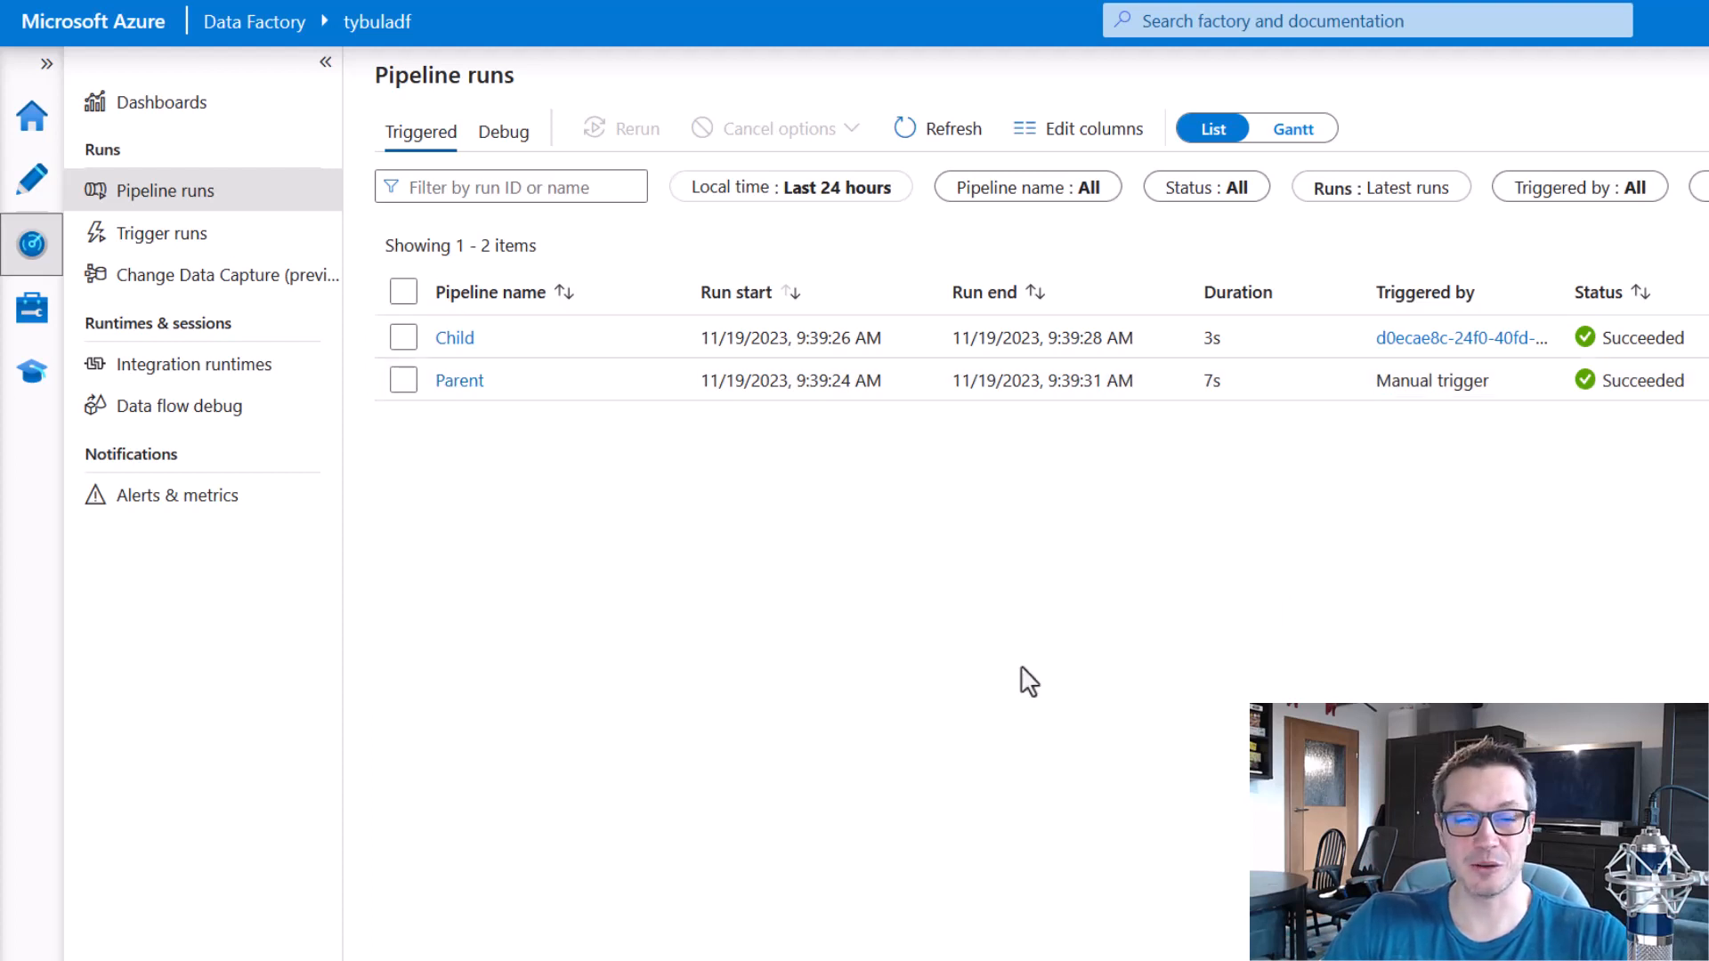
Set the value of Set variable1 in the Child pipeline to test and publish the change.
left_click(32, 178)
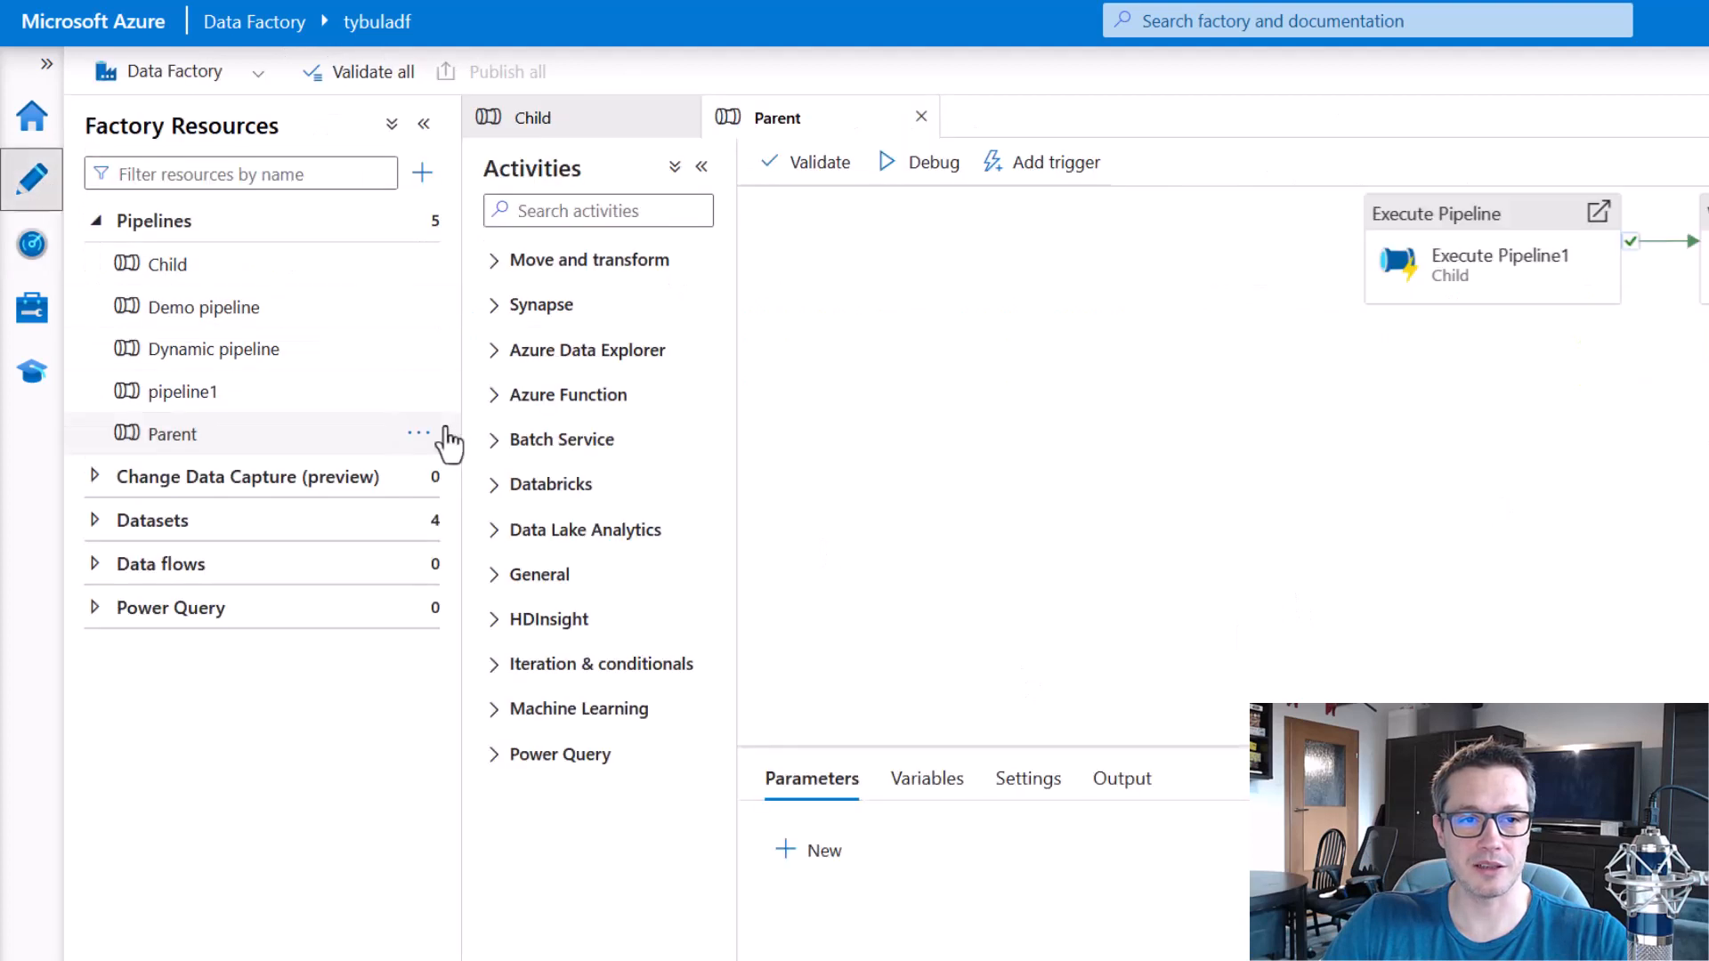
left_click(579, 129)
left_click(1435, 318)
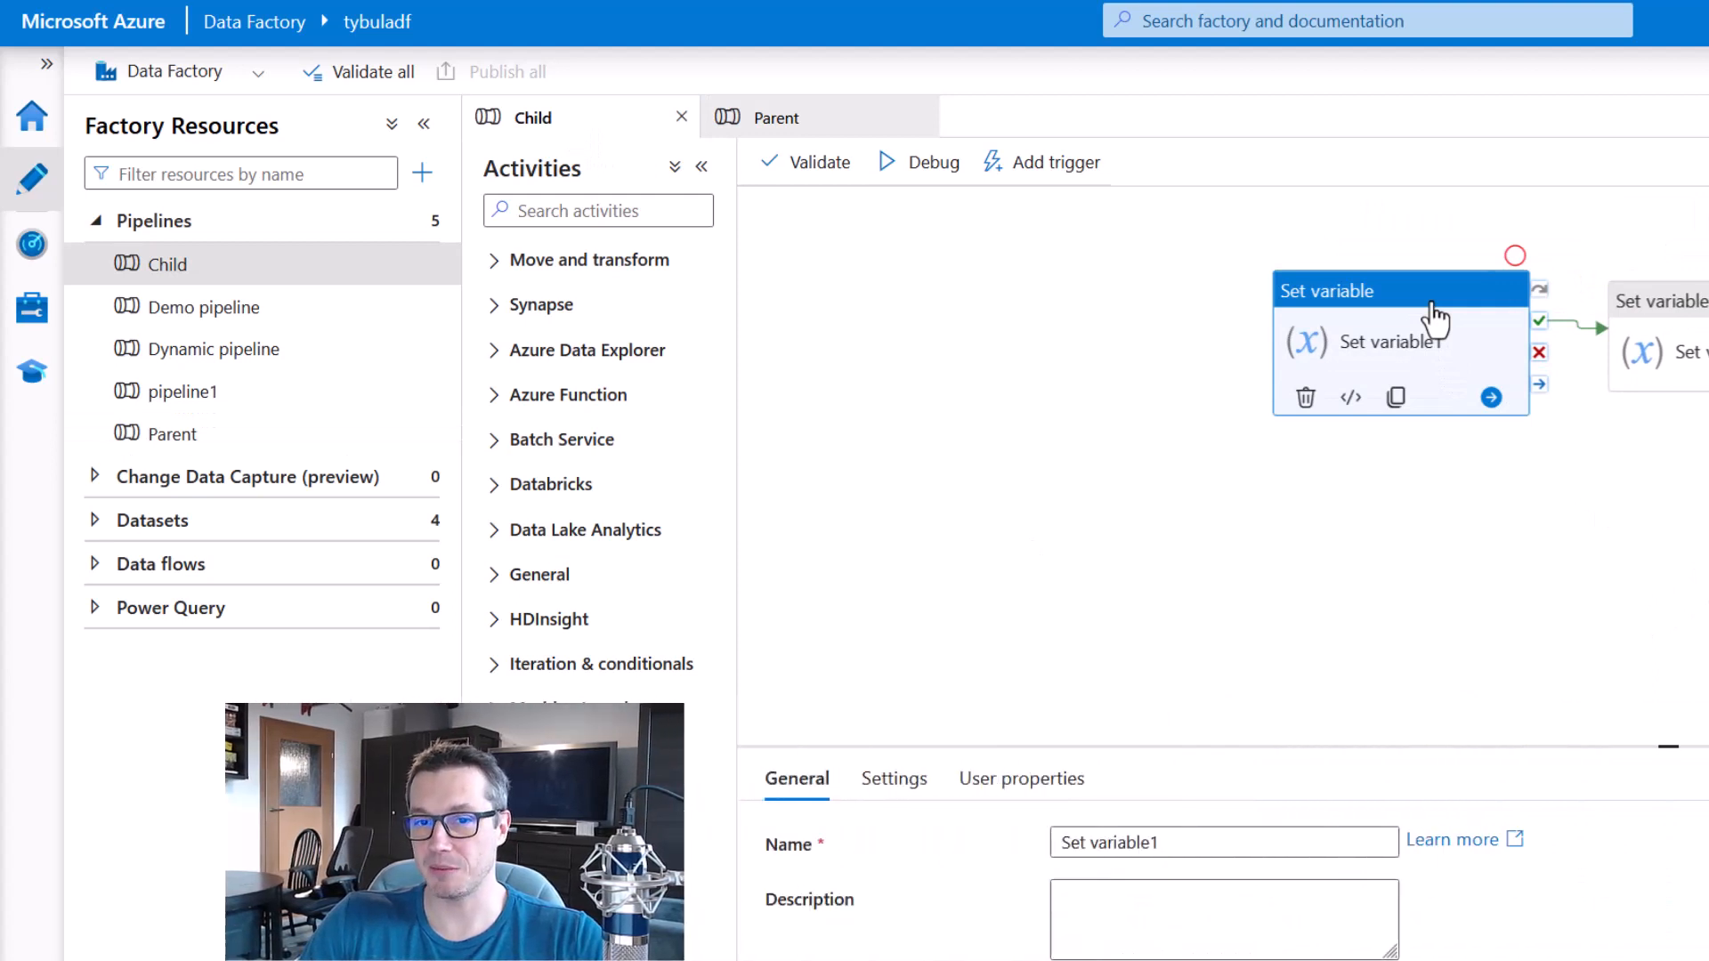
left_click(894, 780)
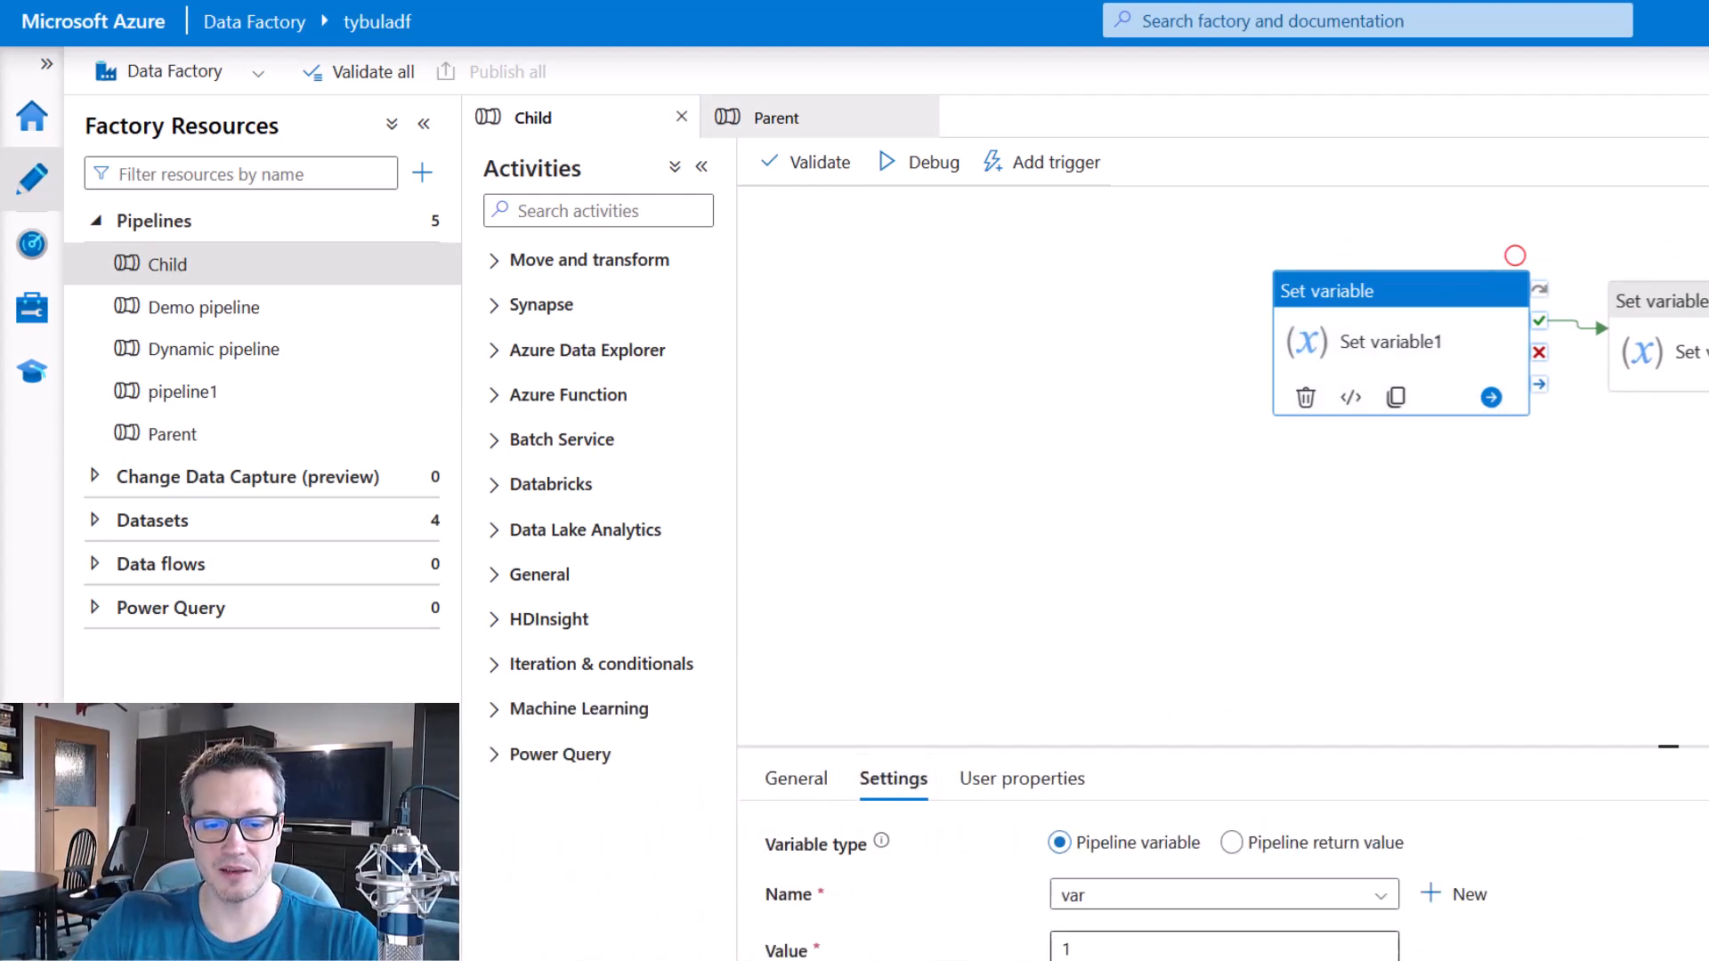
left_click(1120, 951)
type("test")
left_click(1137, 558)
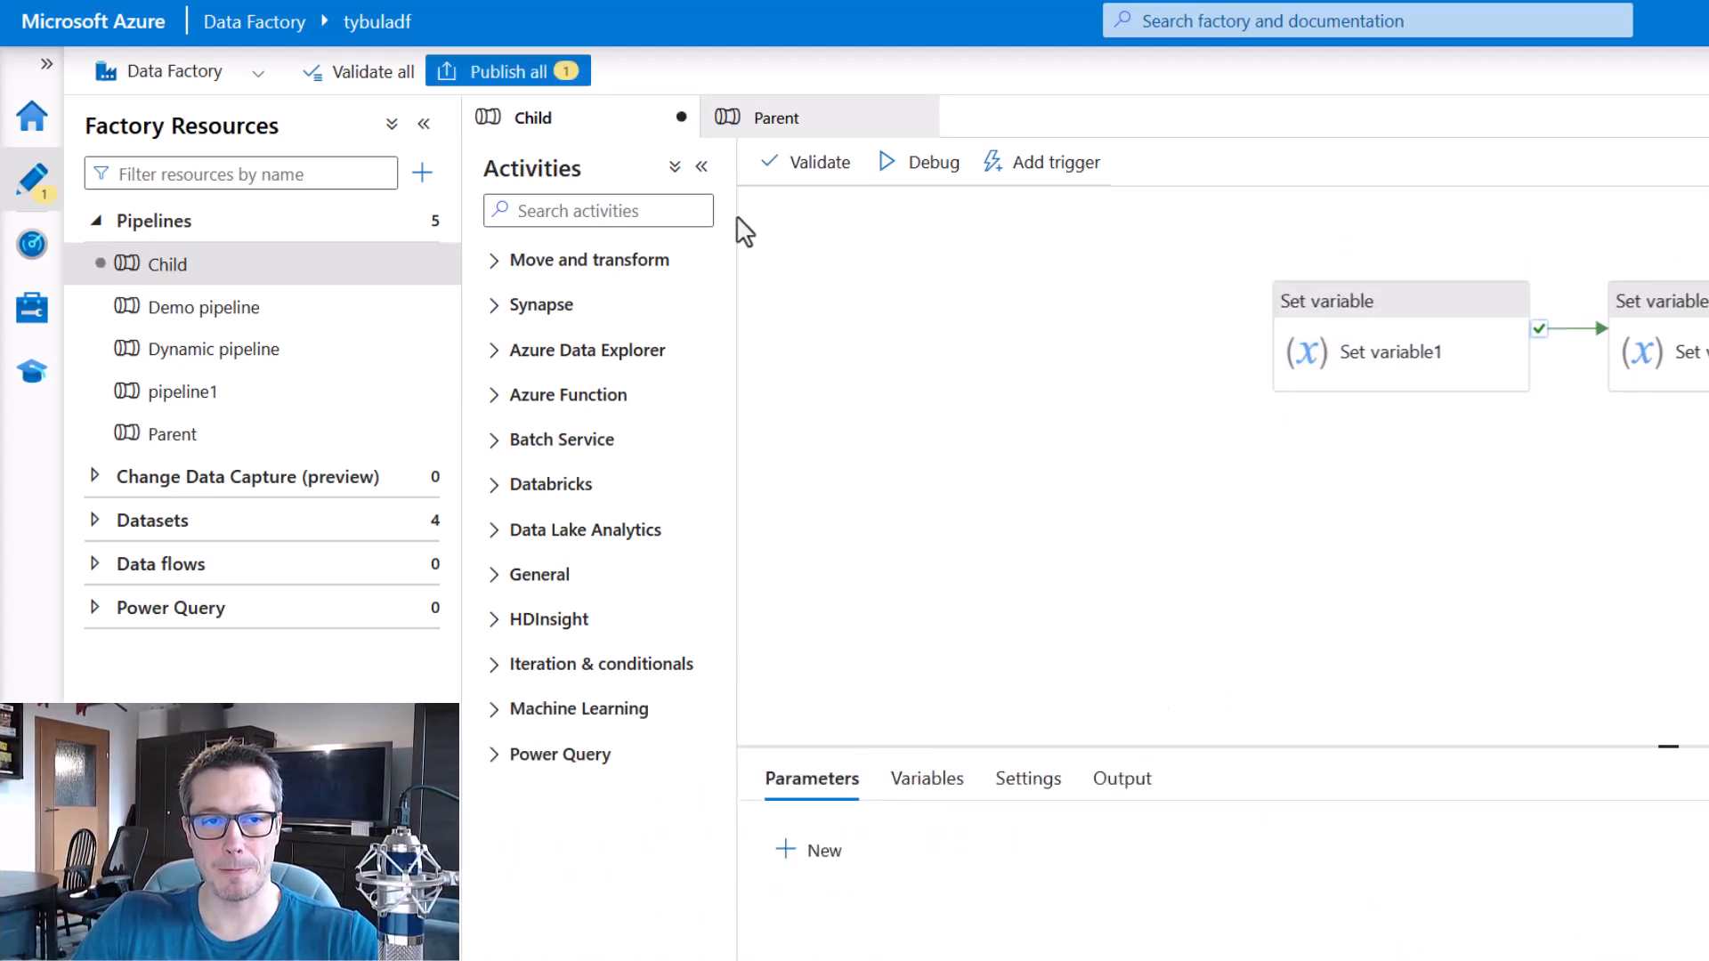
left_click(509, 72)
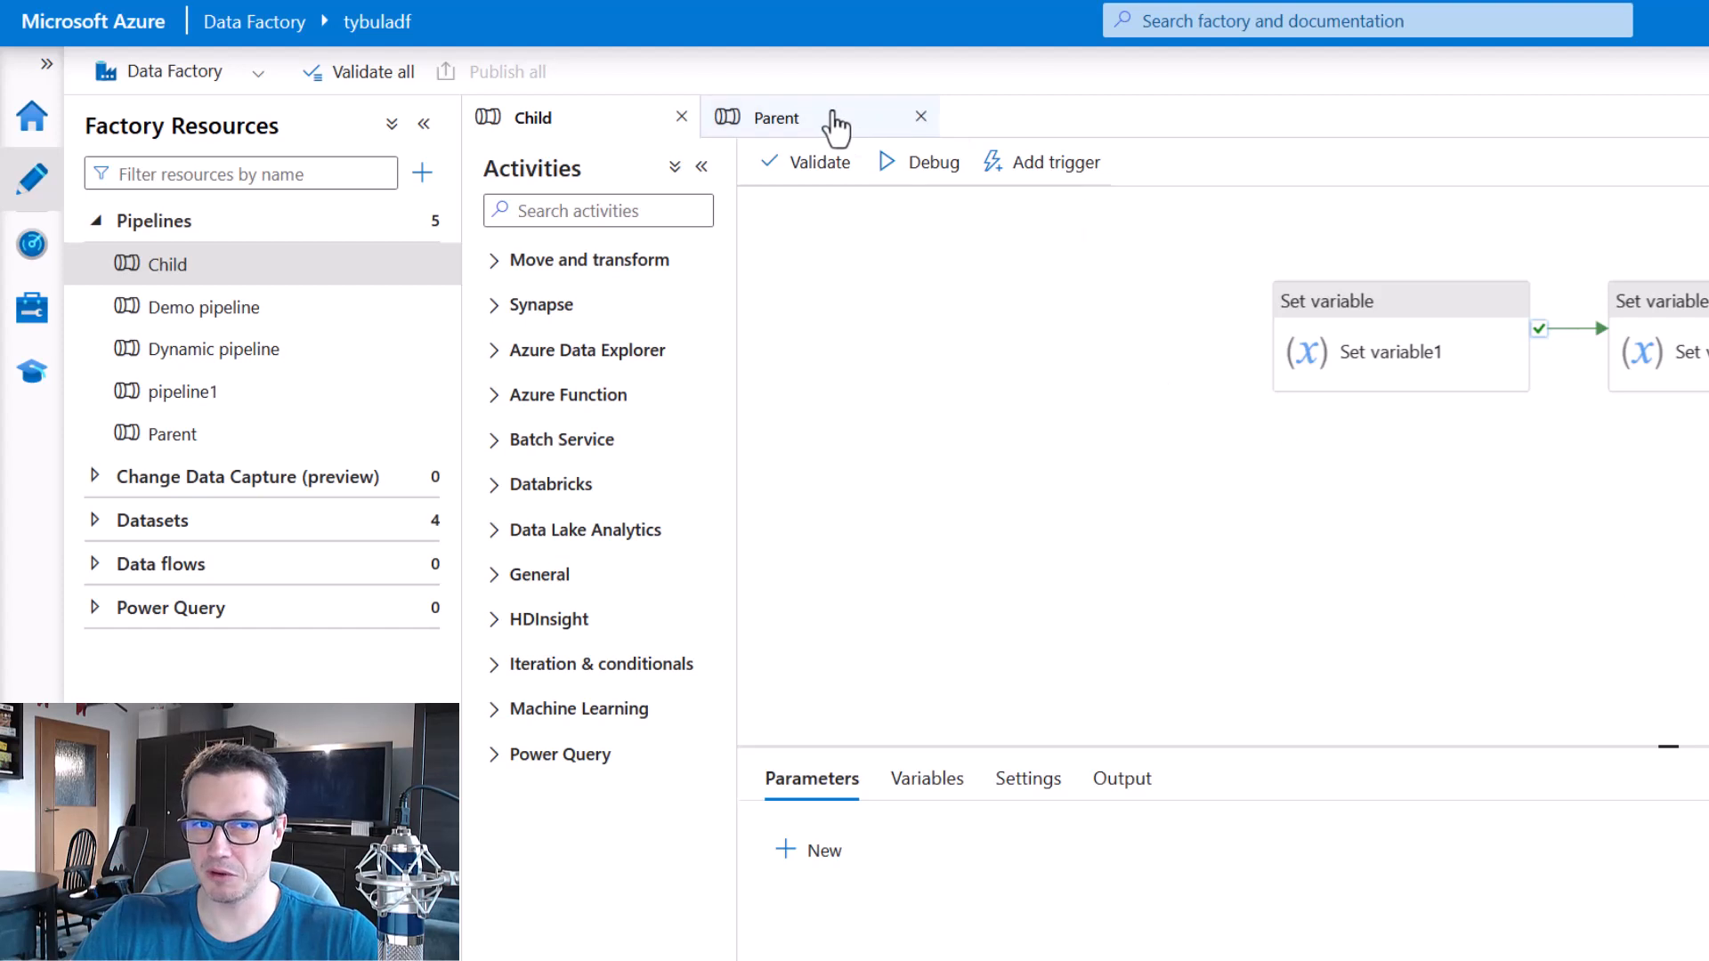
Trigger the Parent pipeline again with the modified Child and check the status of both new runs in monitoring.
left_click(832, 123)
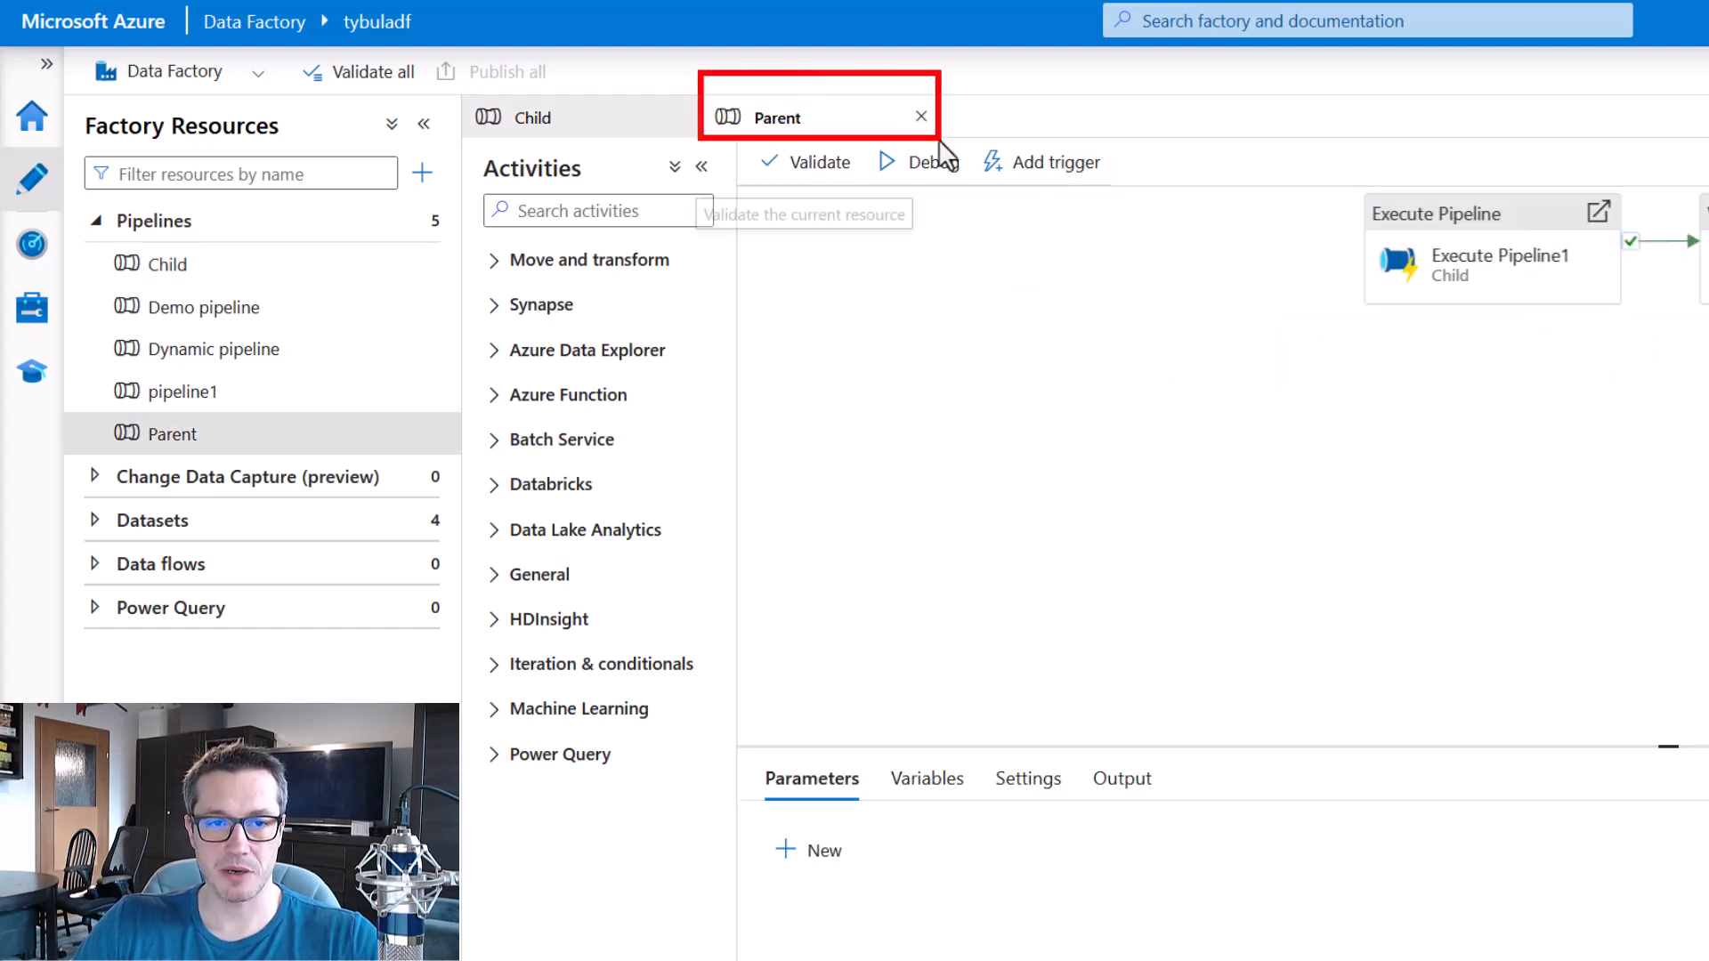
left_click(1051, 173)
left_click(1056, 215)
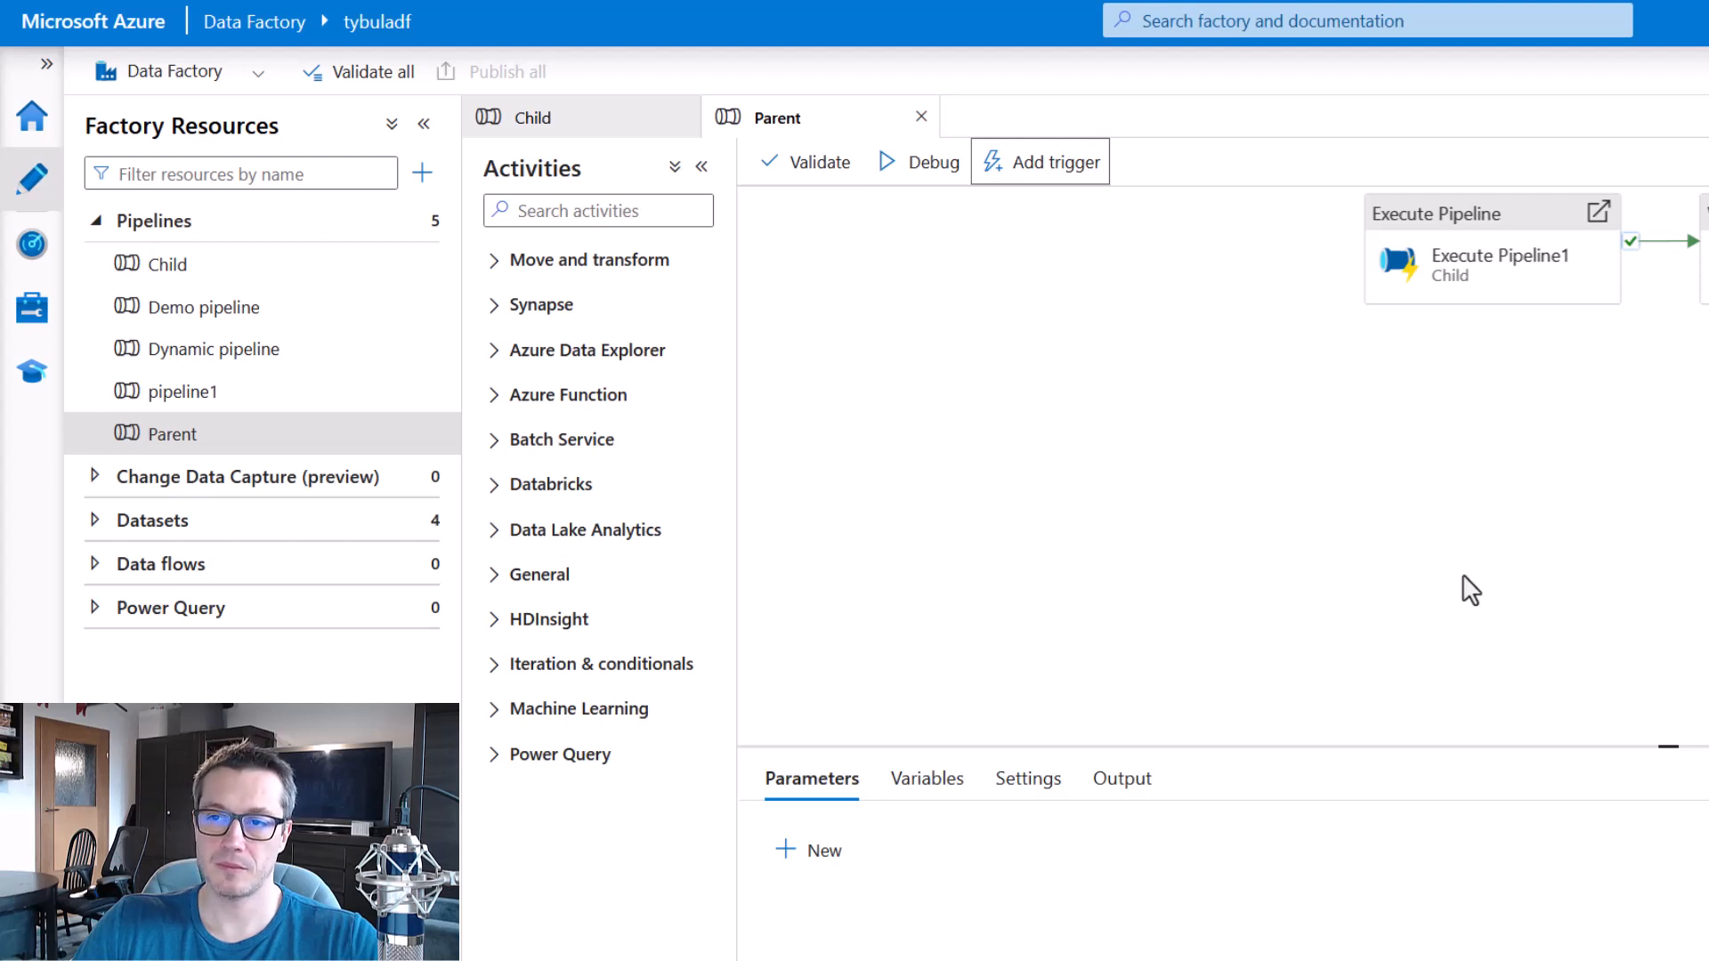
left_click(31, 249)
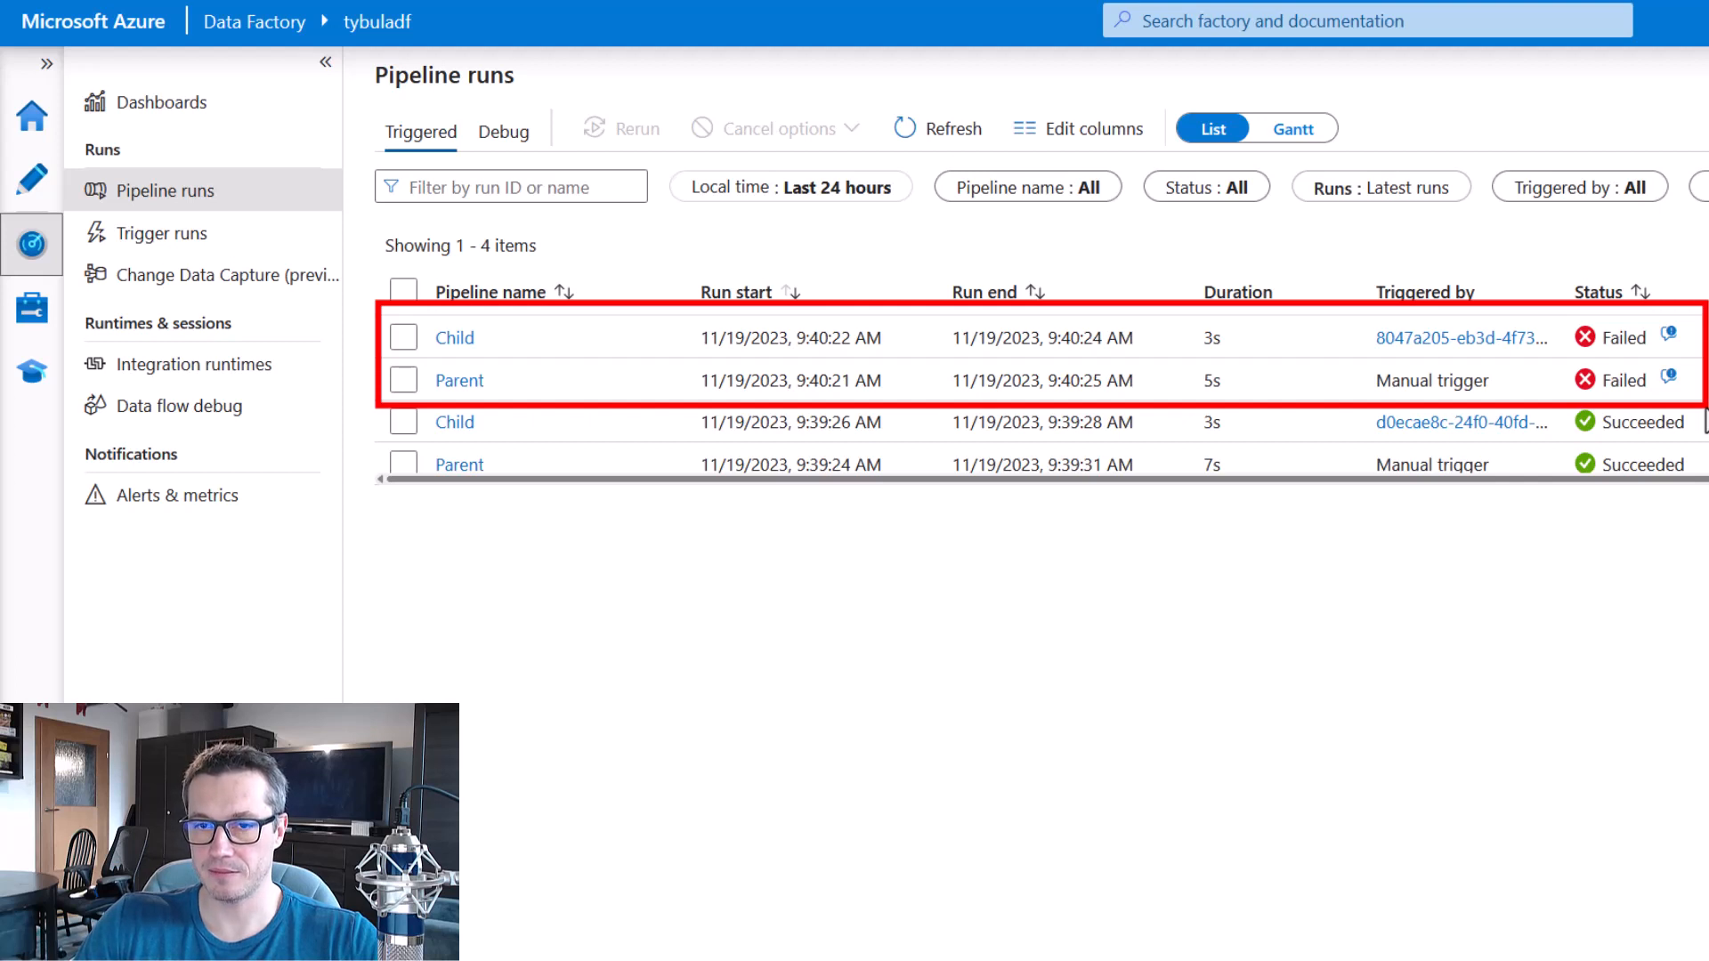
Examine the activity runs of the latest Child run and of the latest Parent run.
left_click(454, 338)
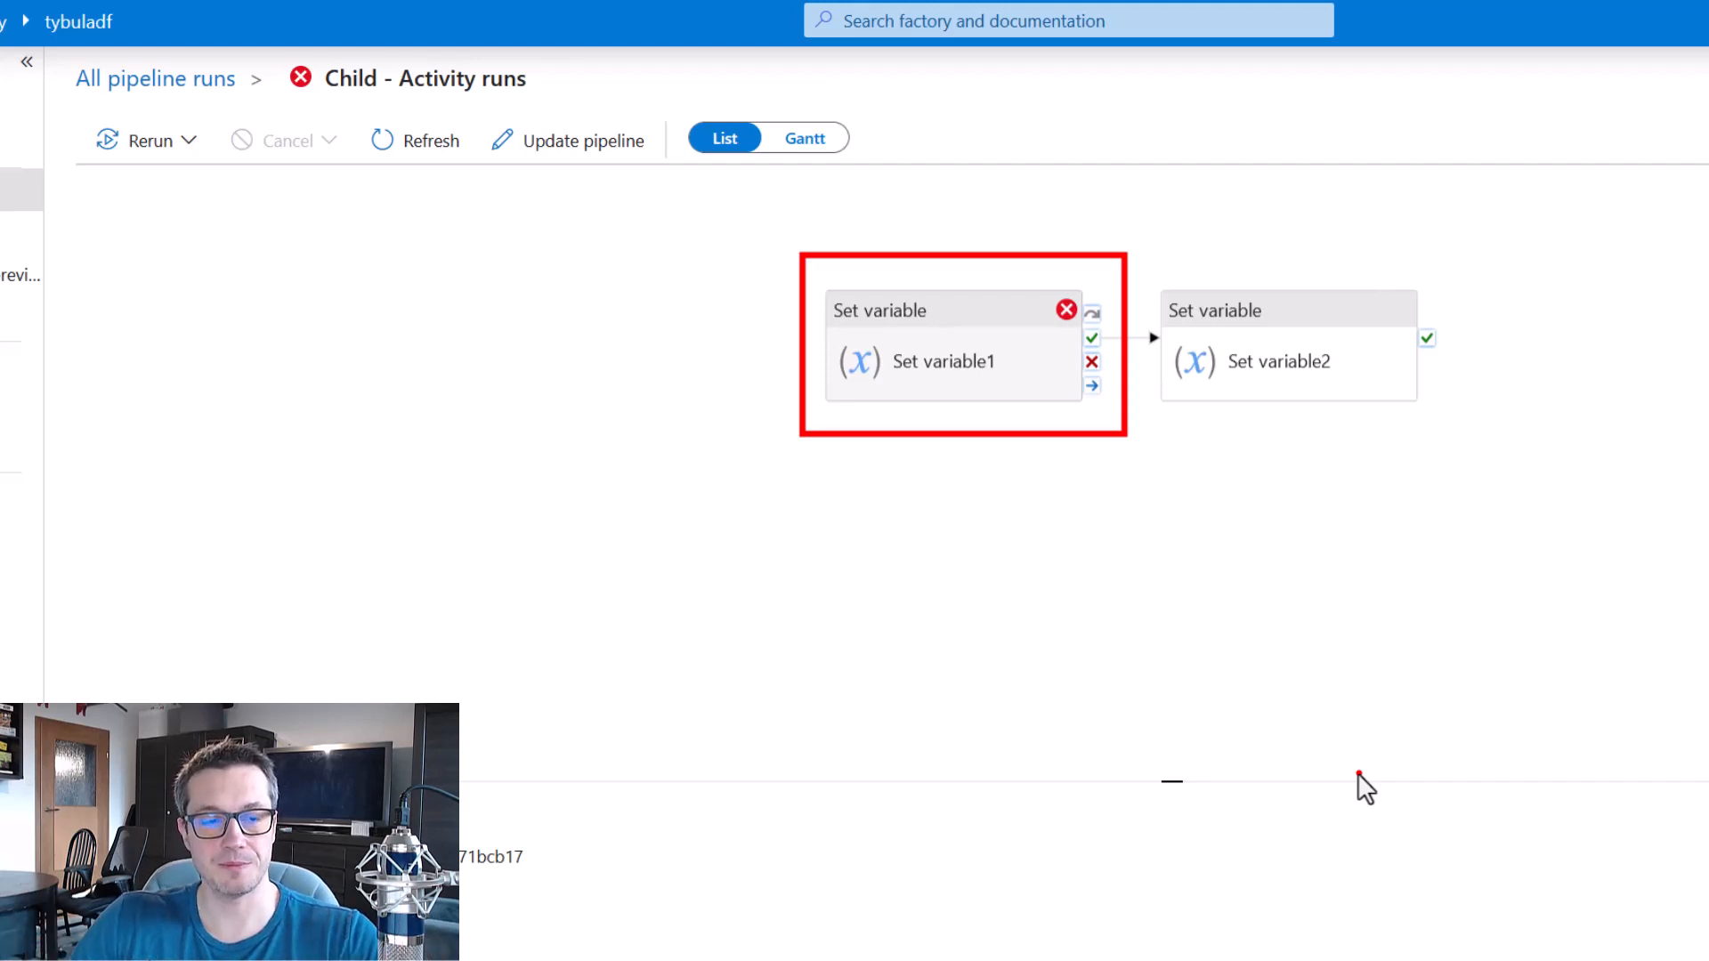
left_click(166, 81)
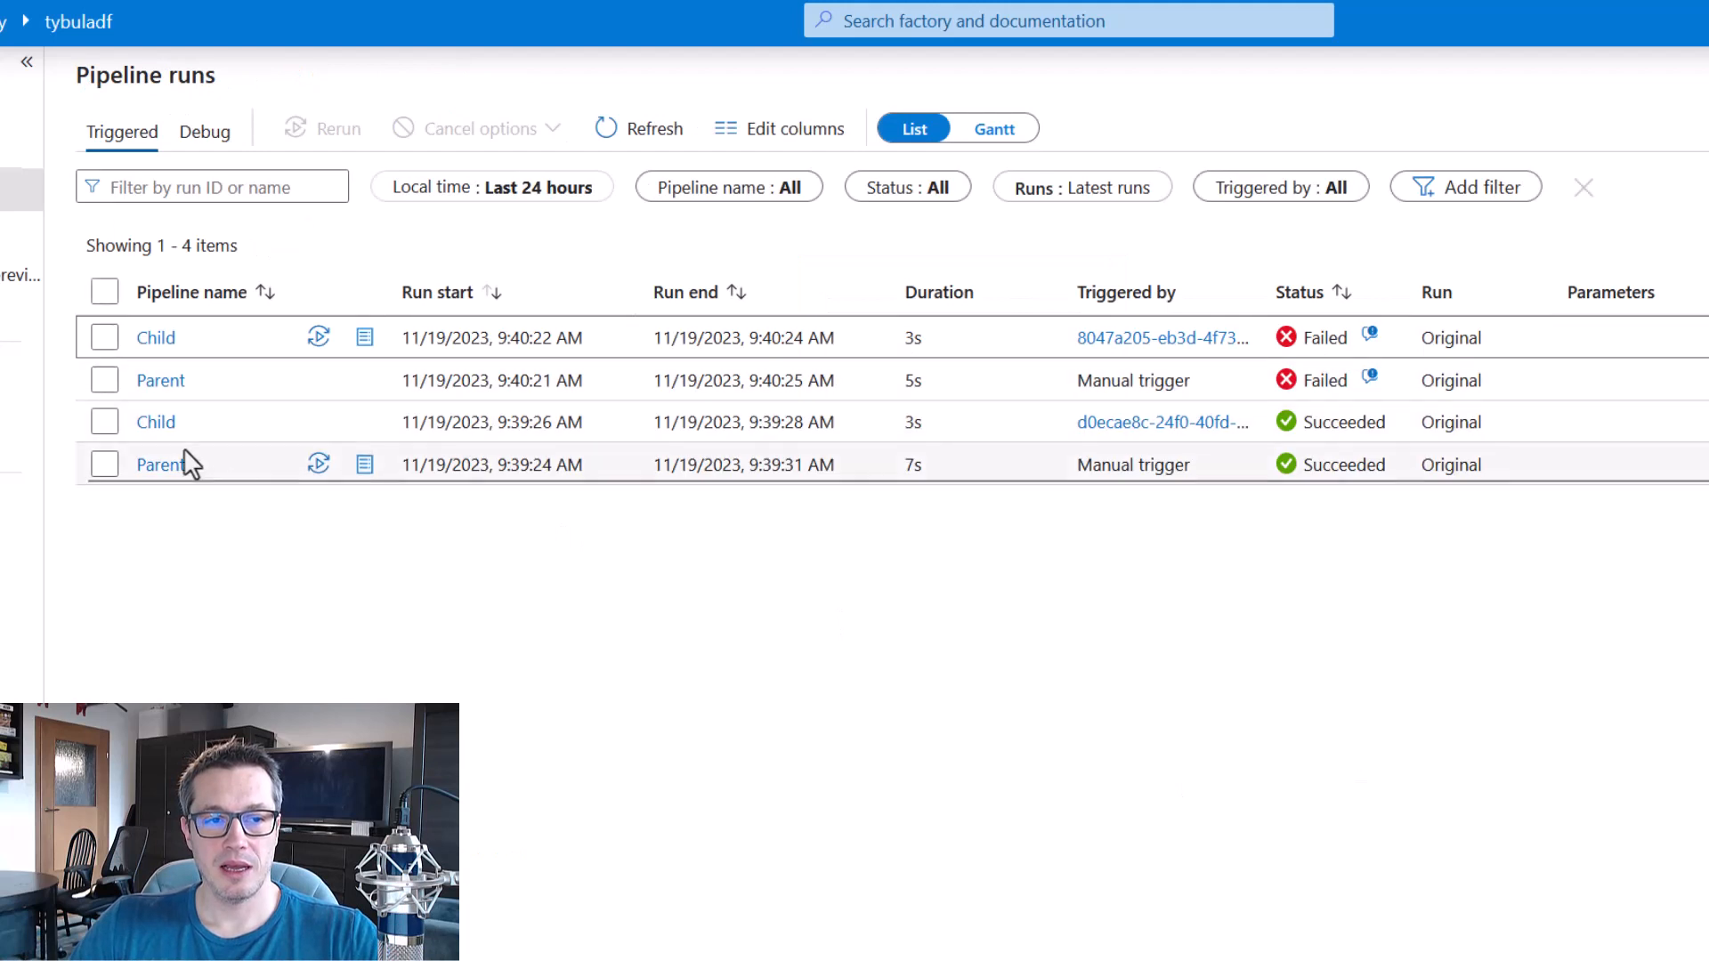
left_click(162, 383)
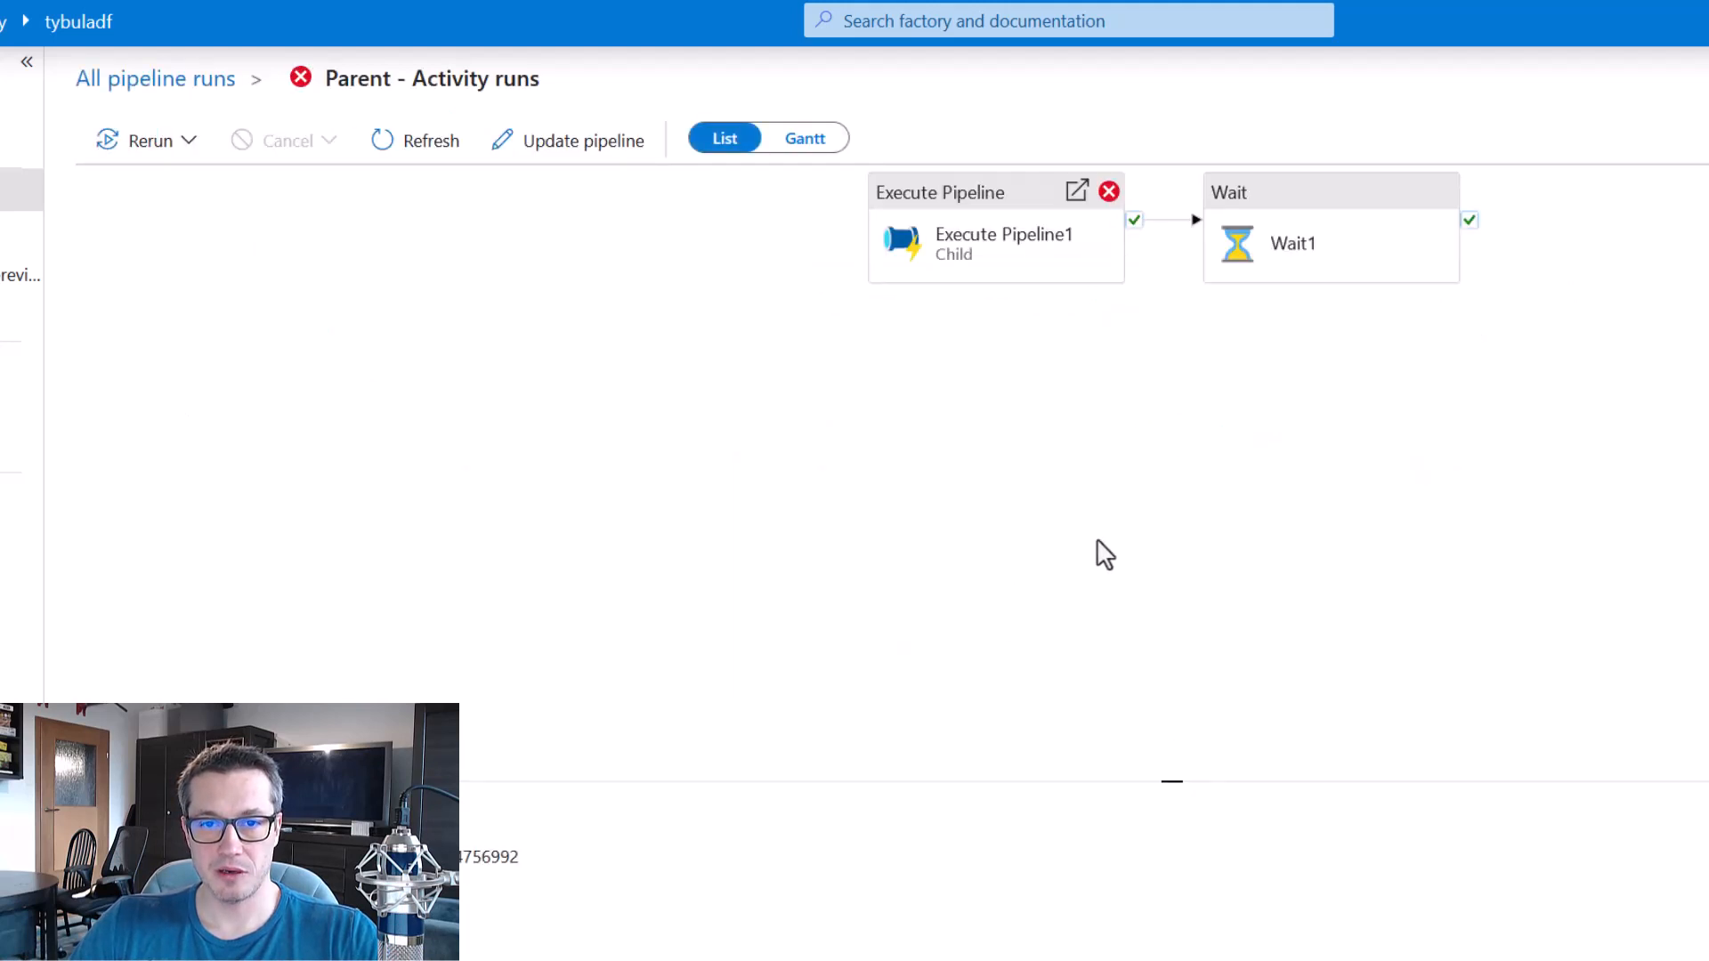
left_click_drag(814, 239, 1135, 426)
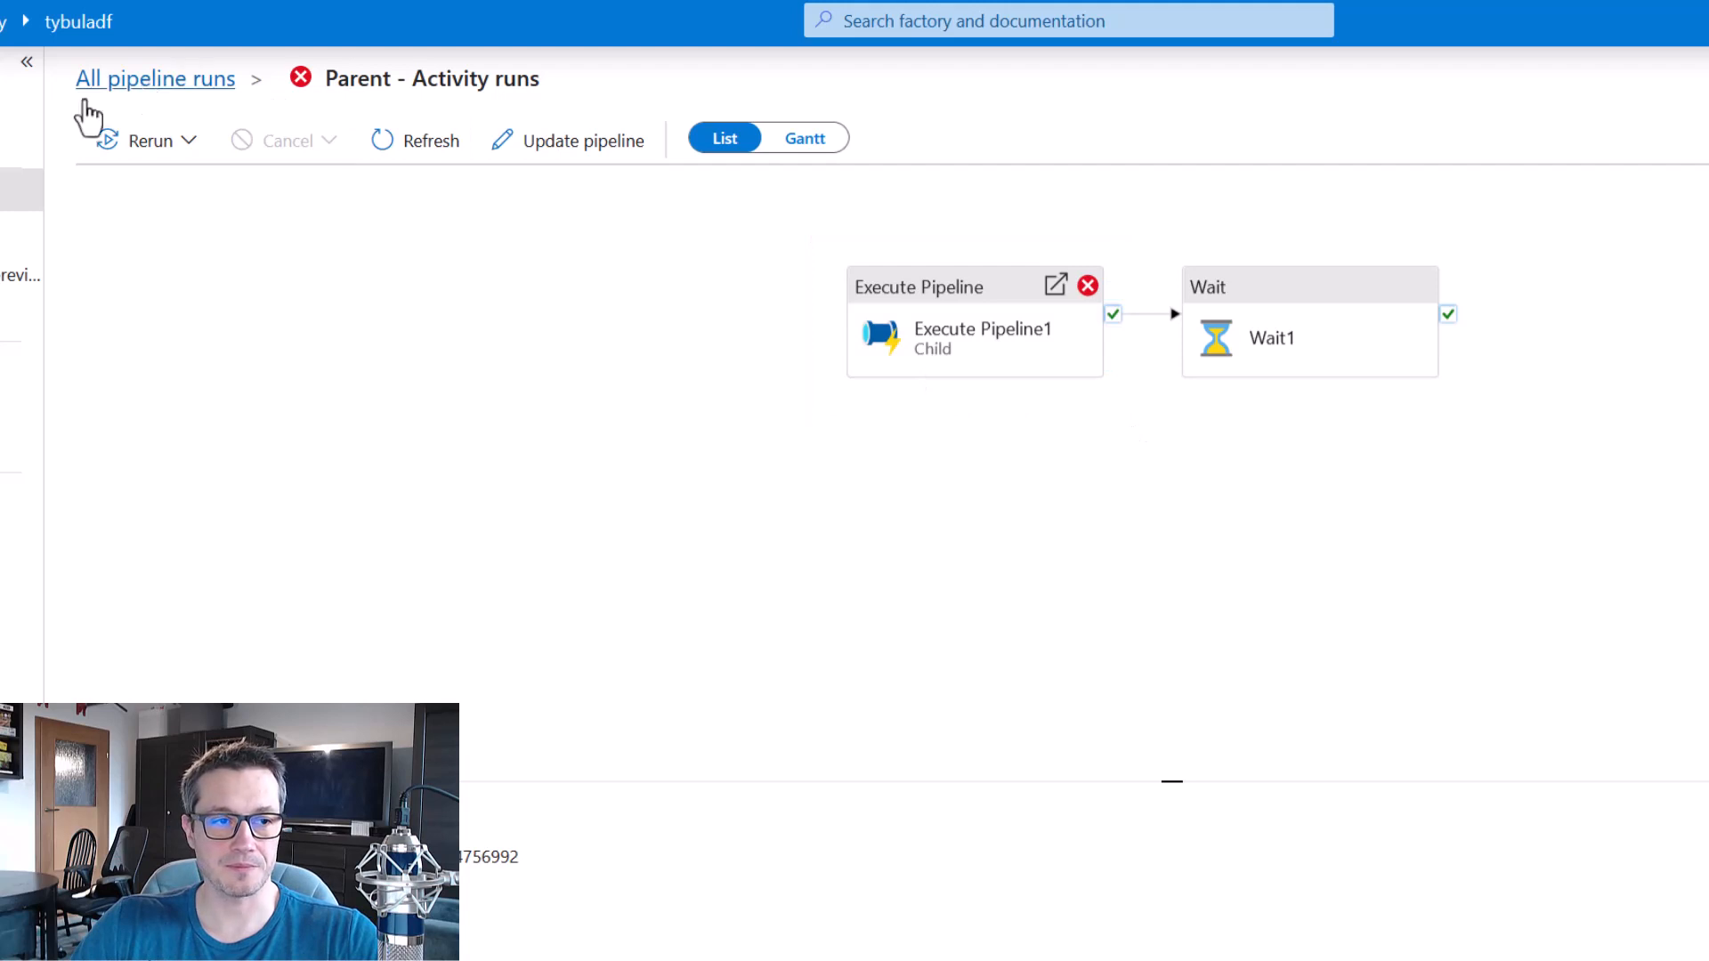
In the Child pipeline, replace the success dependency between Set variable1 and Set variable2 with a failure dependency and publish the change.
left_click(1, 153)
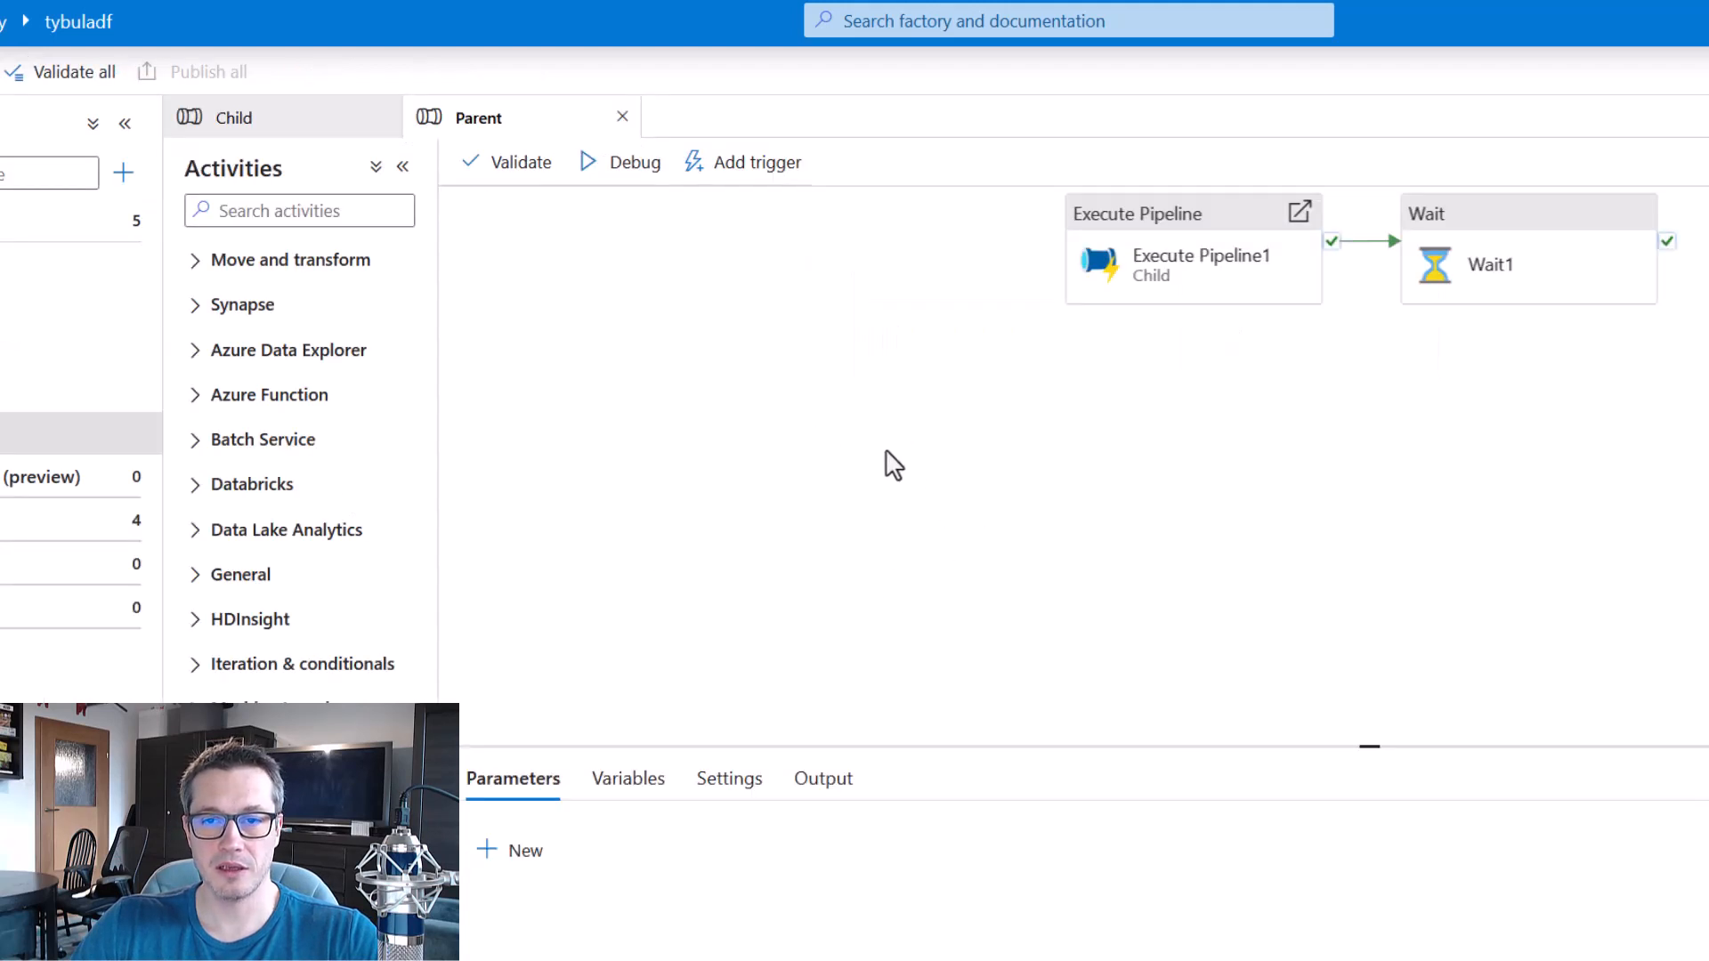
left_click_drag(1238, 491, 1088, 539)
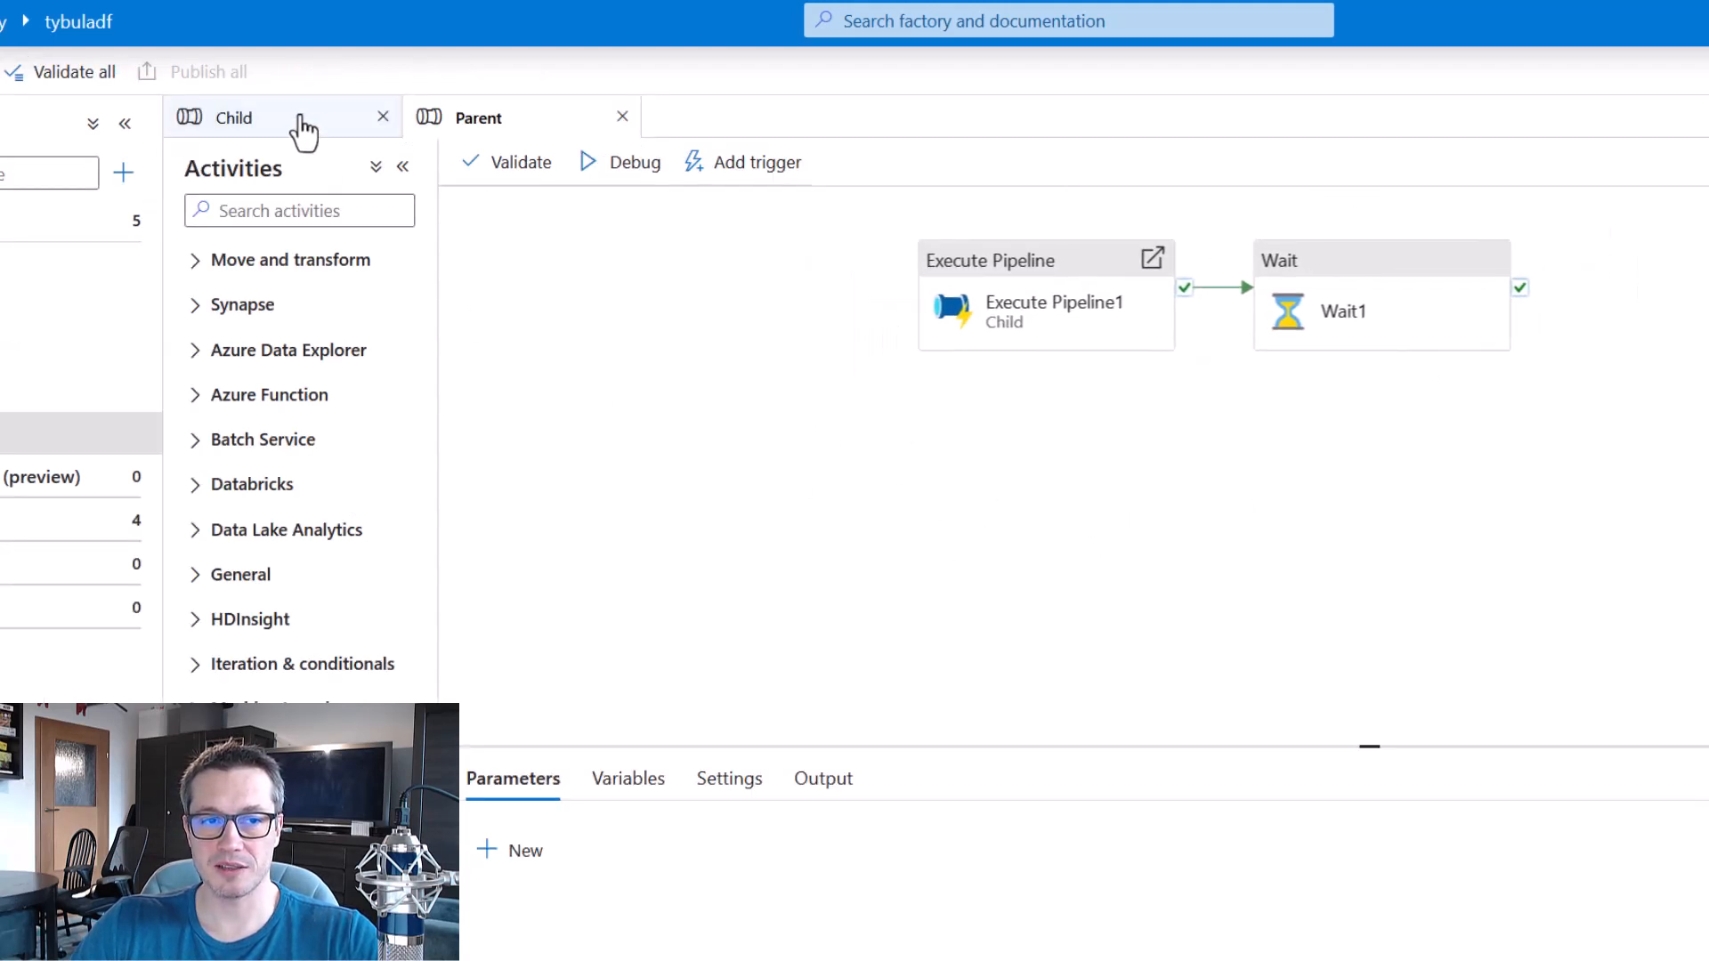
left_click(301, 118)
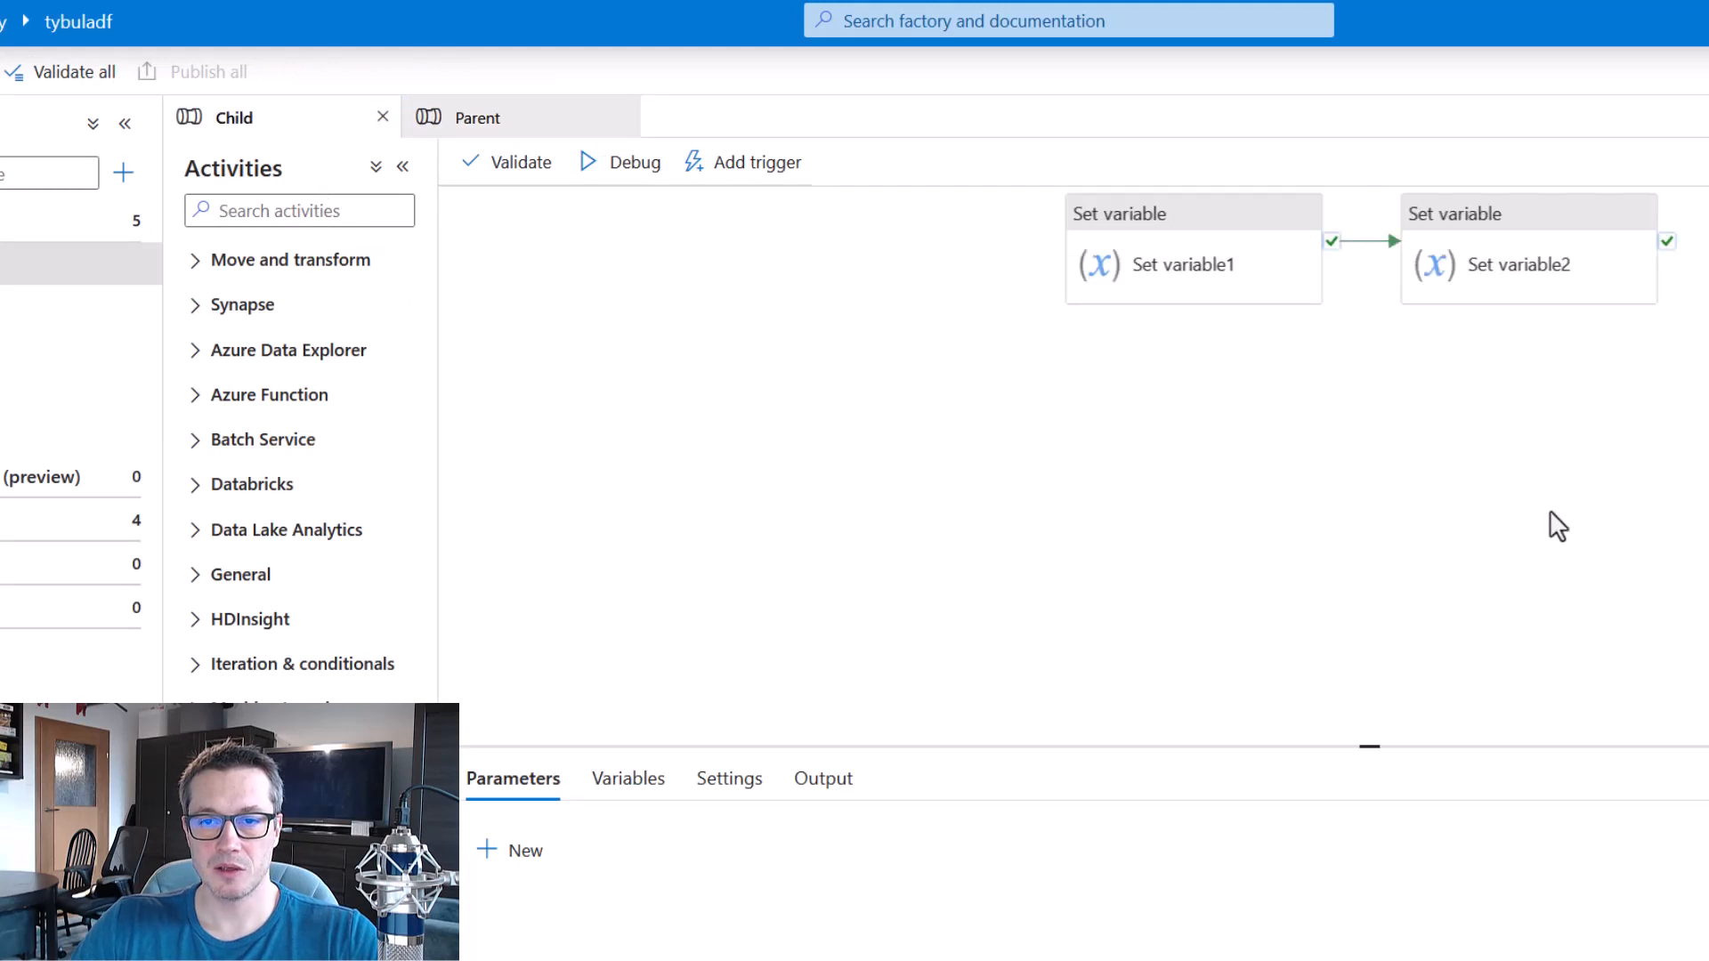
left_click_drag(1549, 522, 1339, 580)
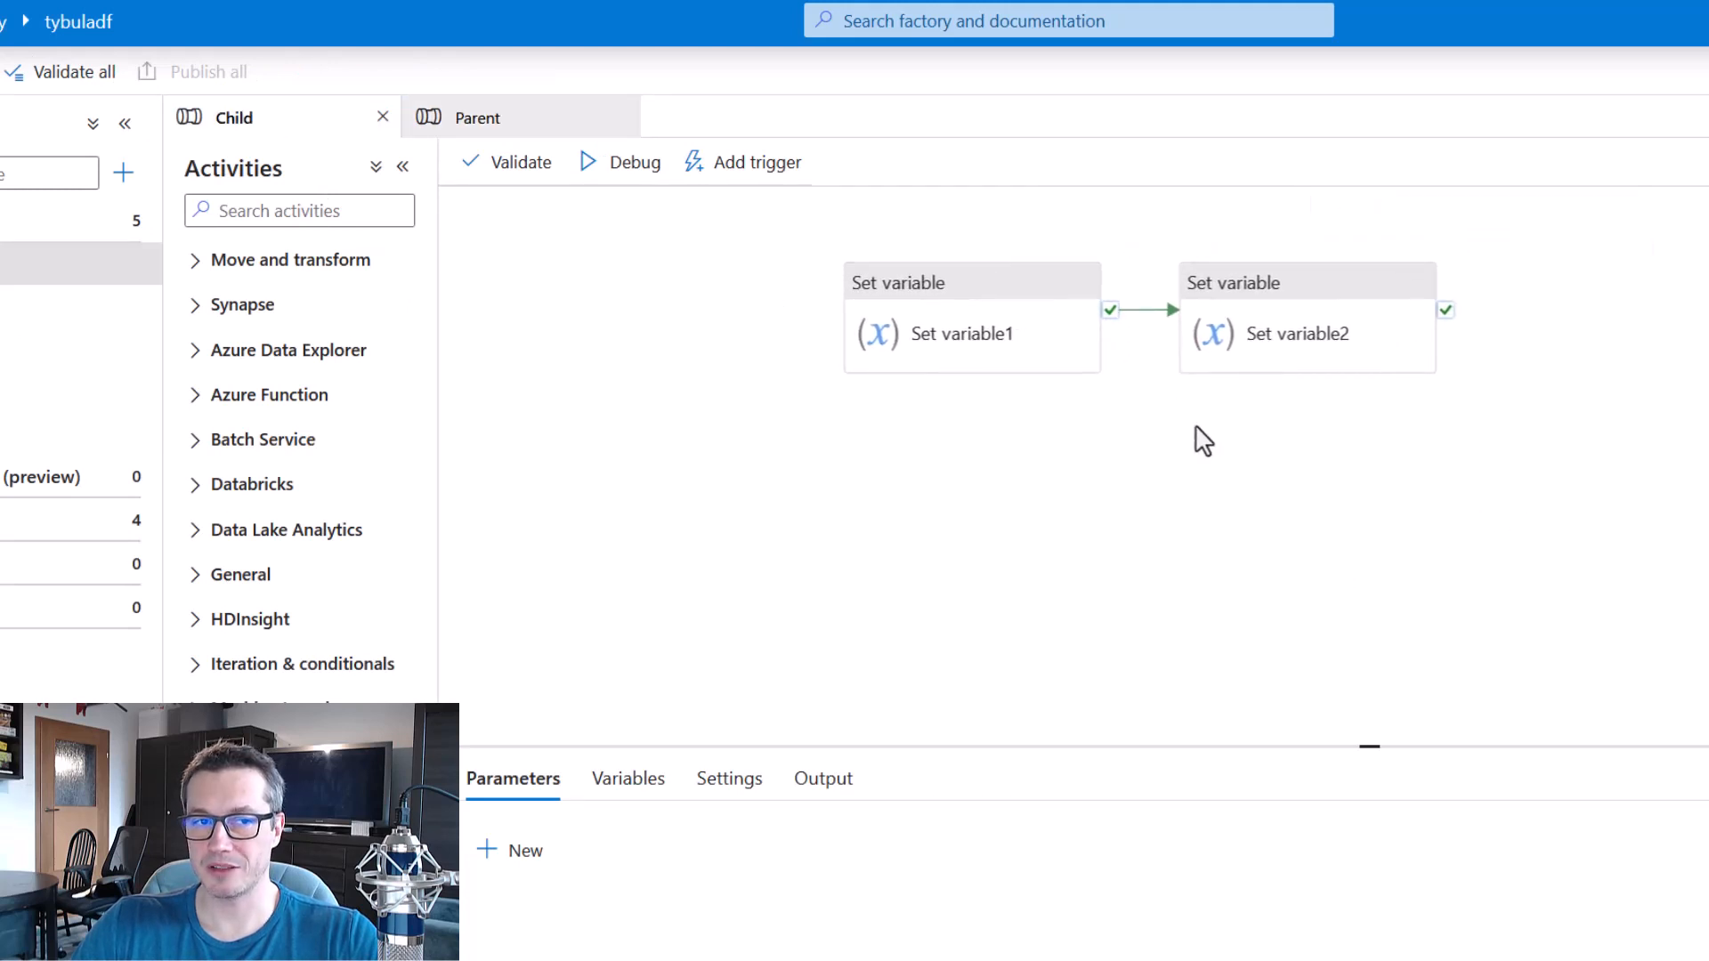
mouse_move(1146, 336)
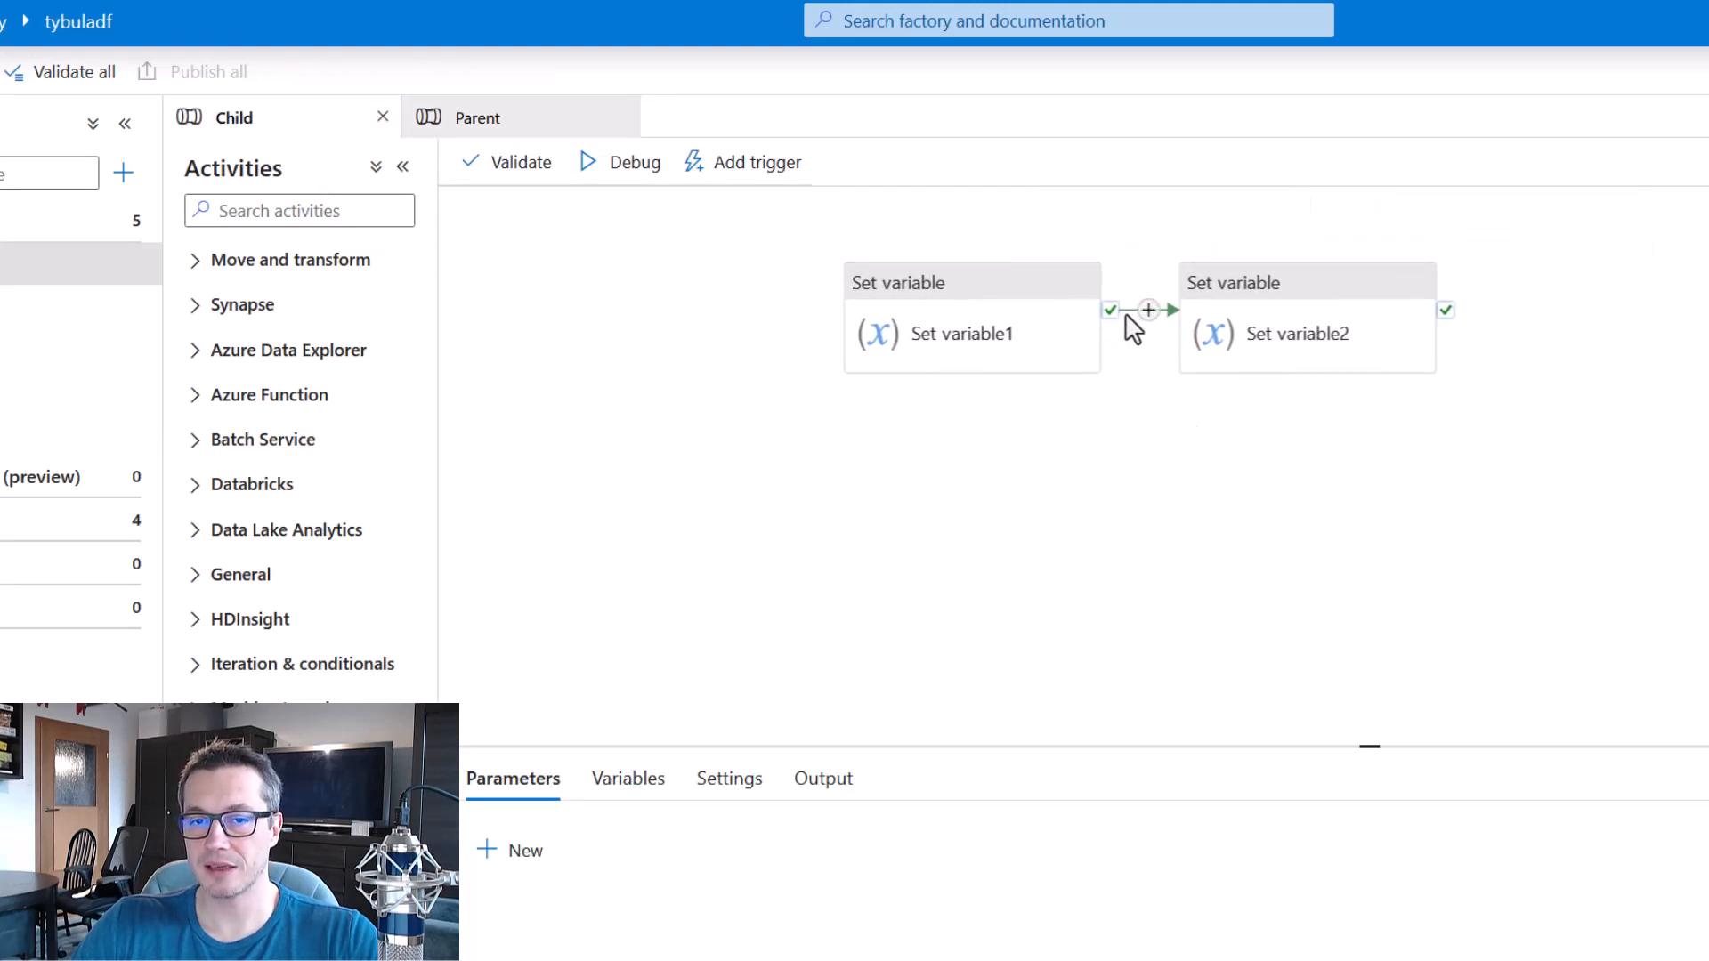
key("Delete")
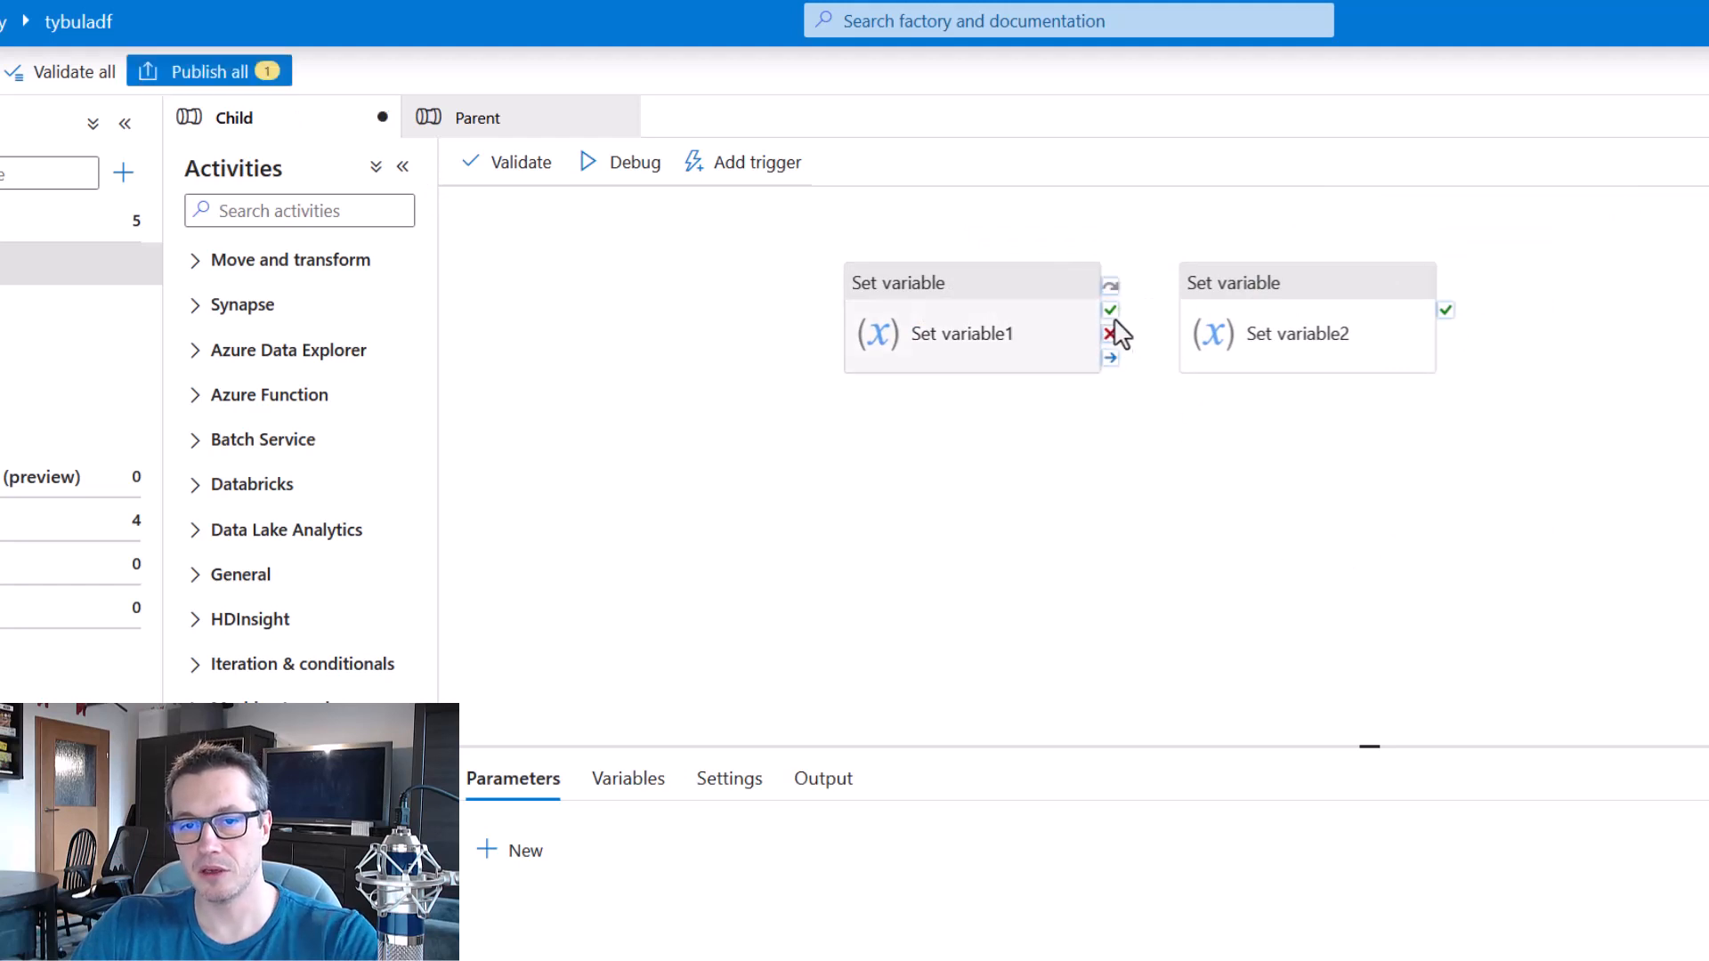
left_click_drag(1113, 335, 1218, 336)
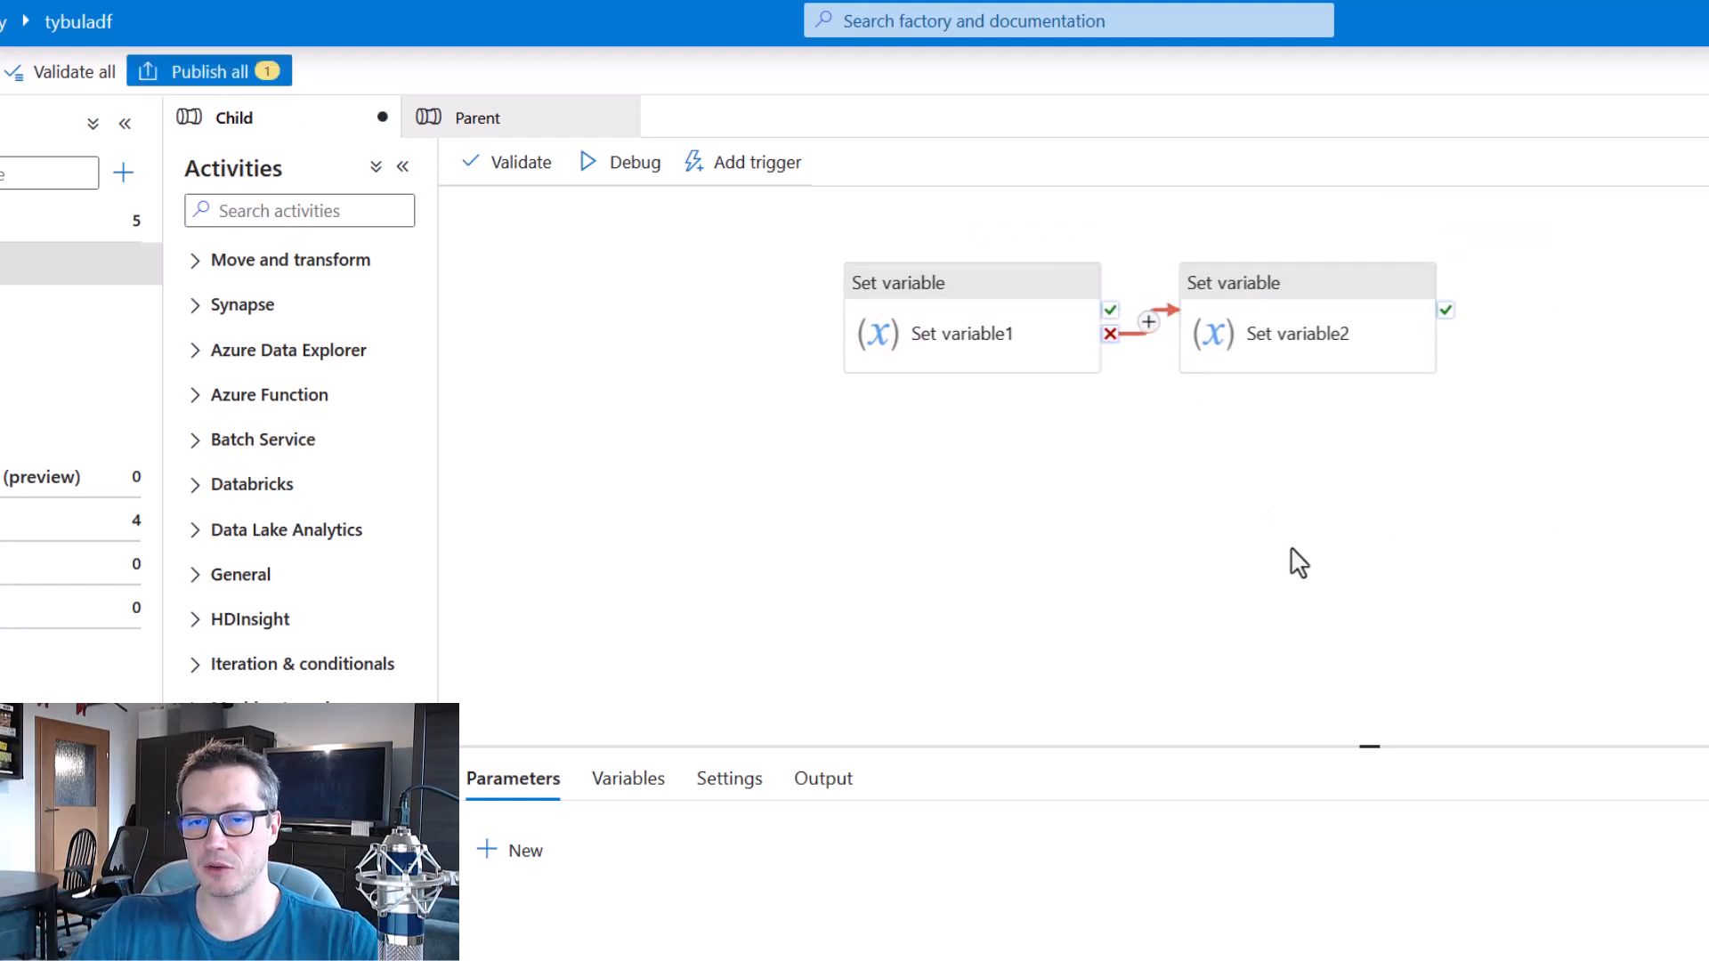
left_click(267, 69)
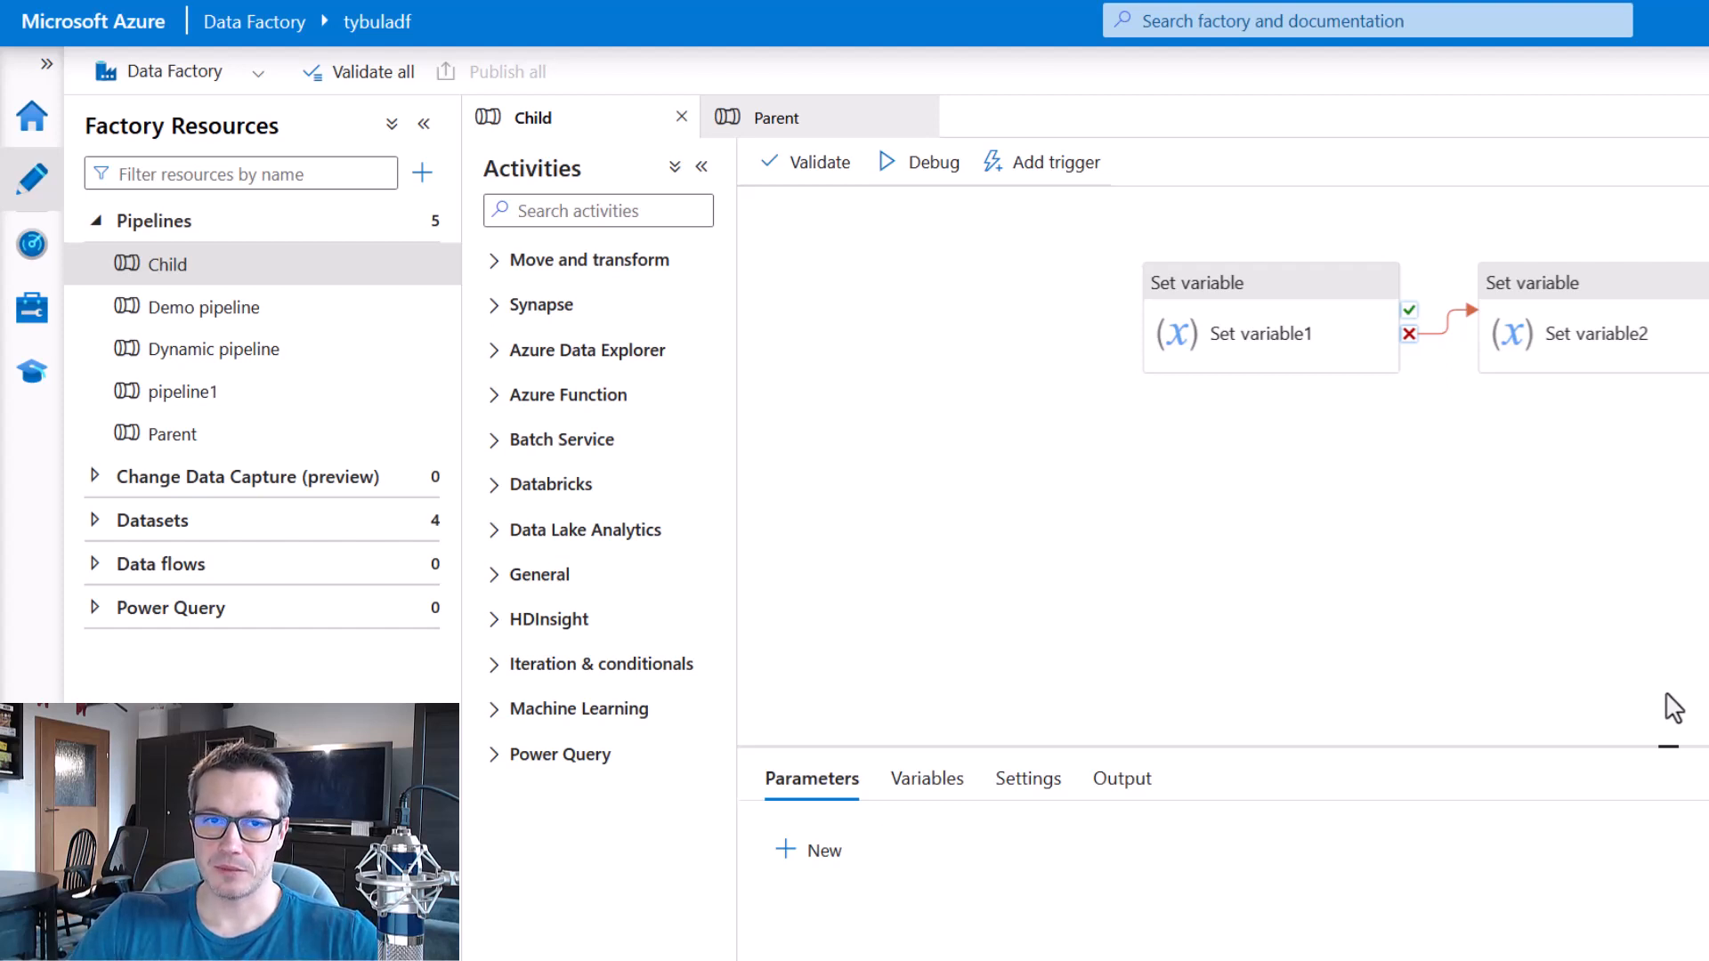
Trigger a manual run of the Parent pipeline and refresh the triggered pipeline runs in monitoring.
left_click(815, 123)
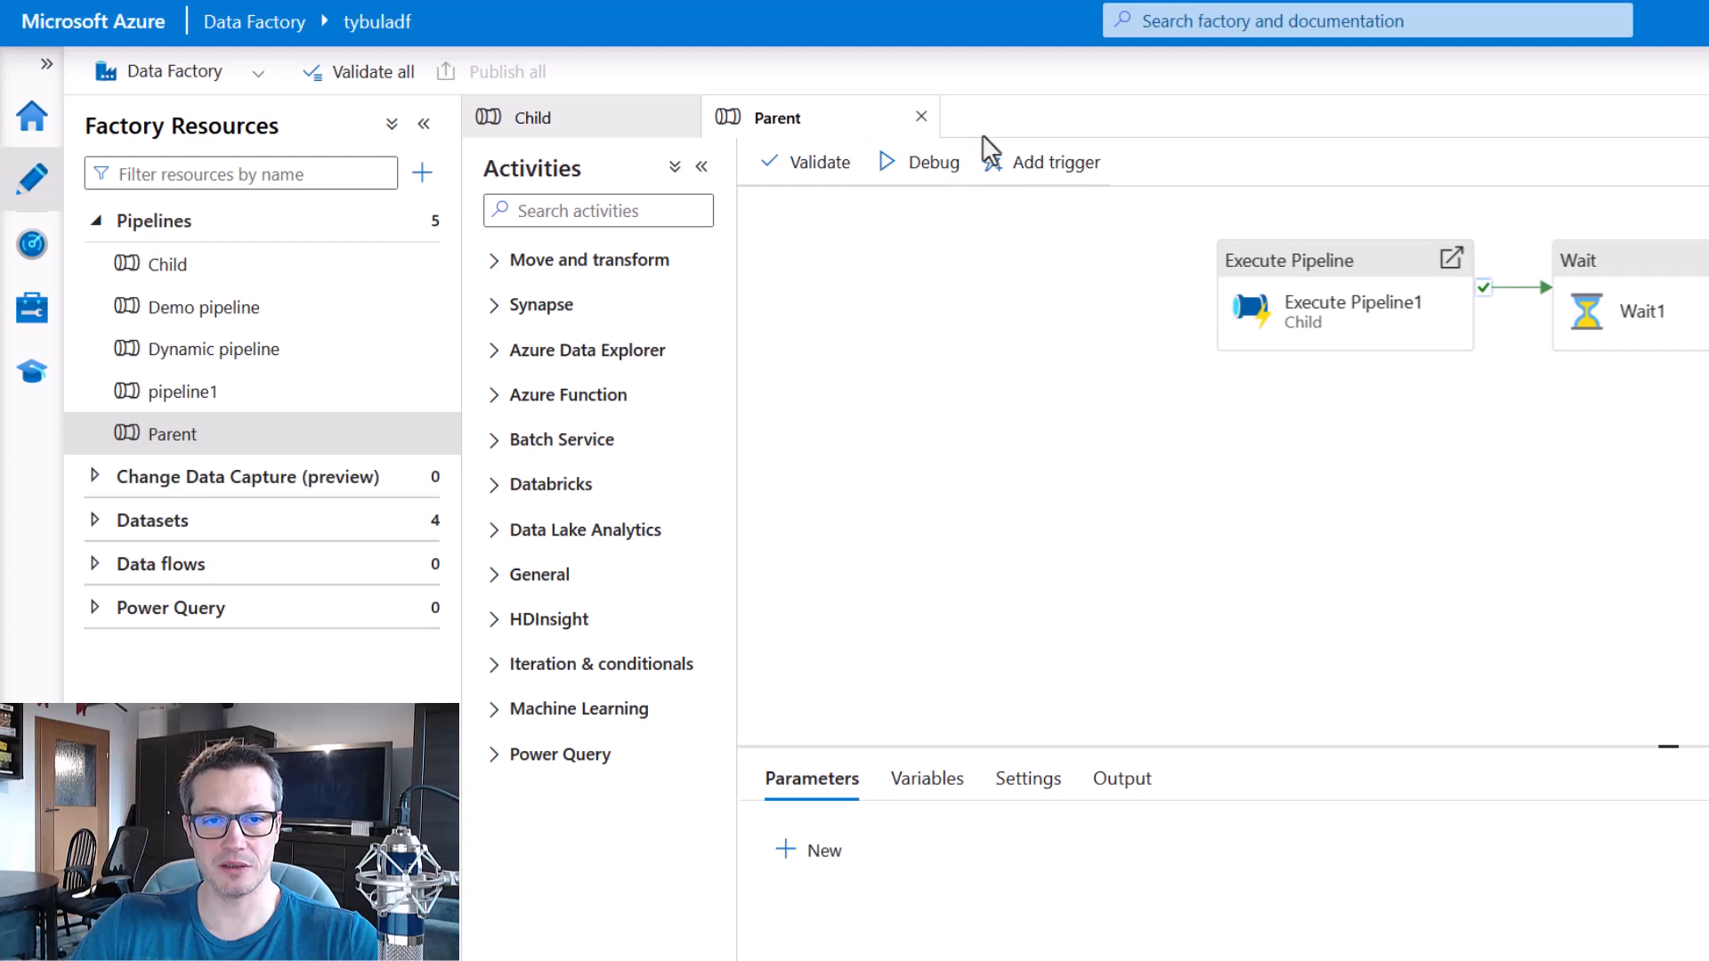
left_click(1033, 164)
left_click(1056, 212)
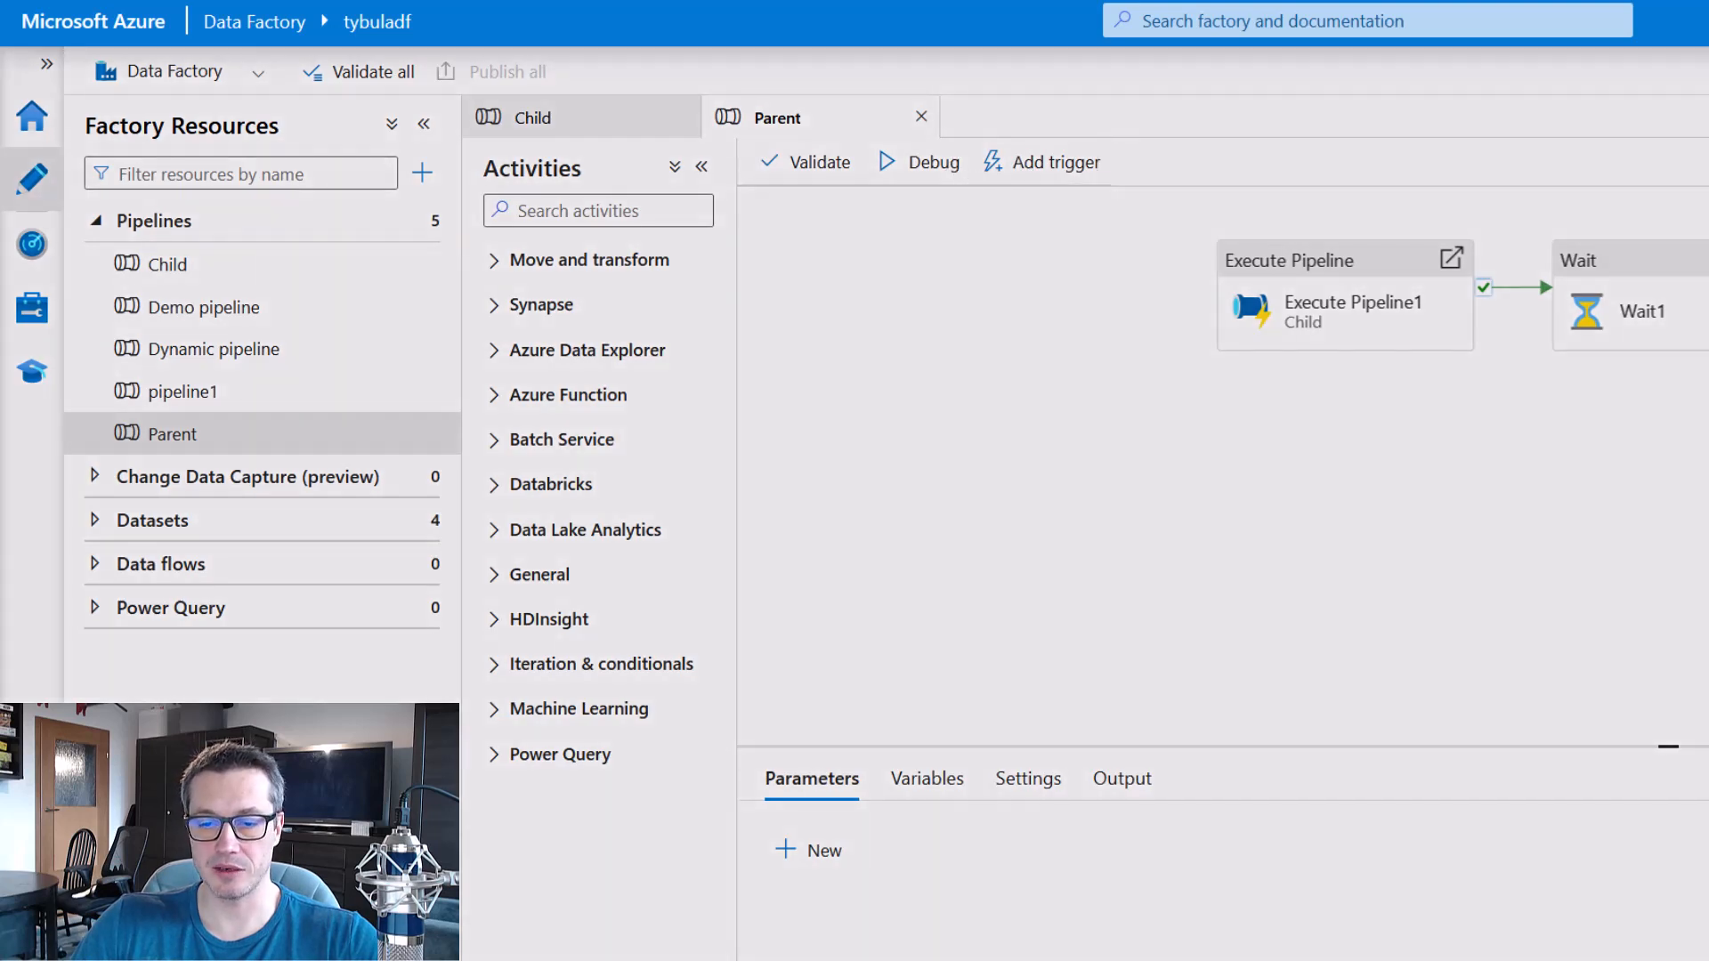
key("Return")
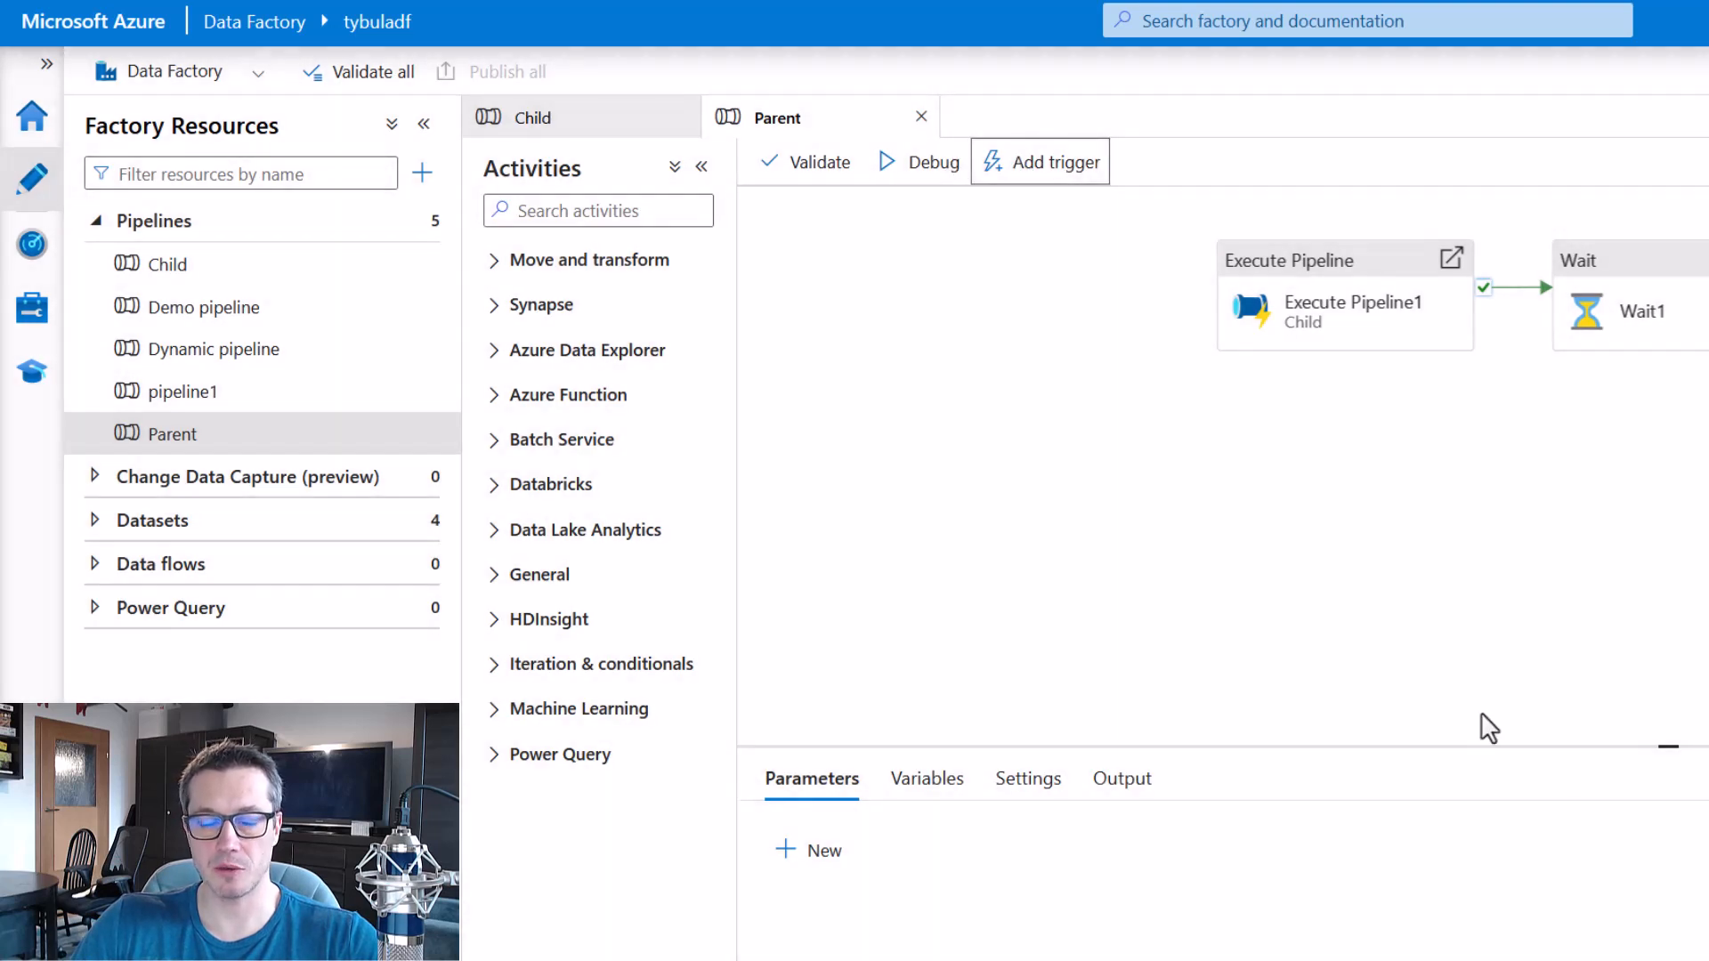
left_click(33, 258)
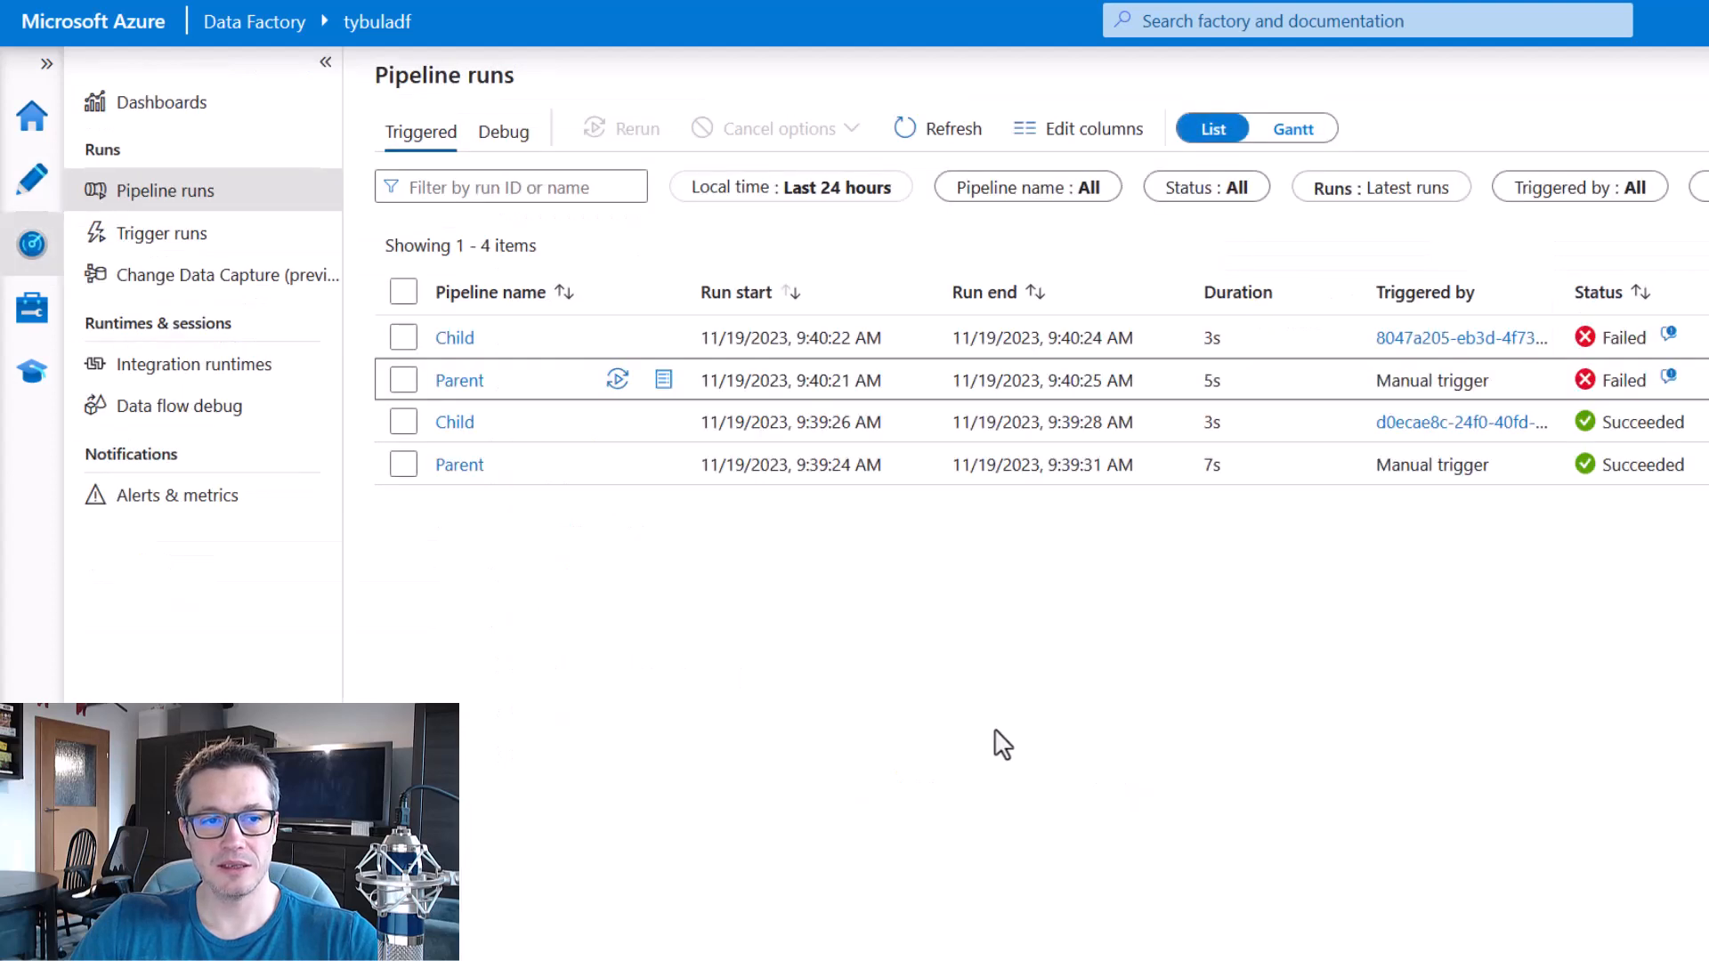
left_click(923, 135)
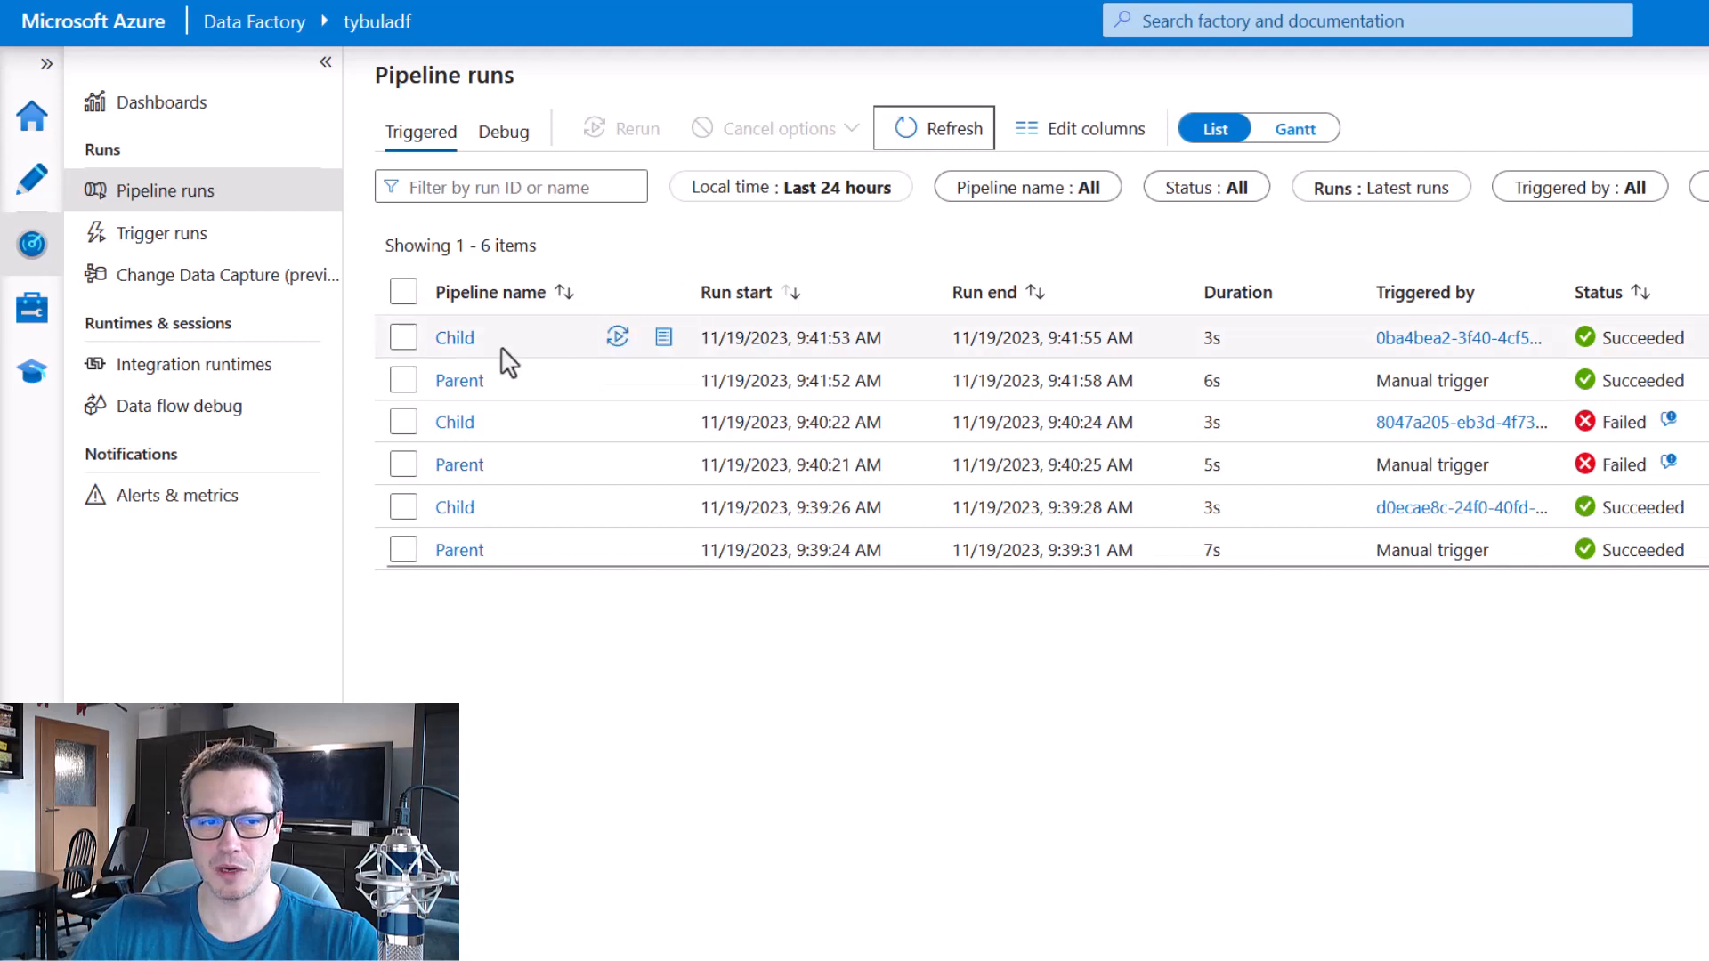
Examine the activity runs of the newest Child run and the newest Parent run.
left_click(451, 339)
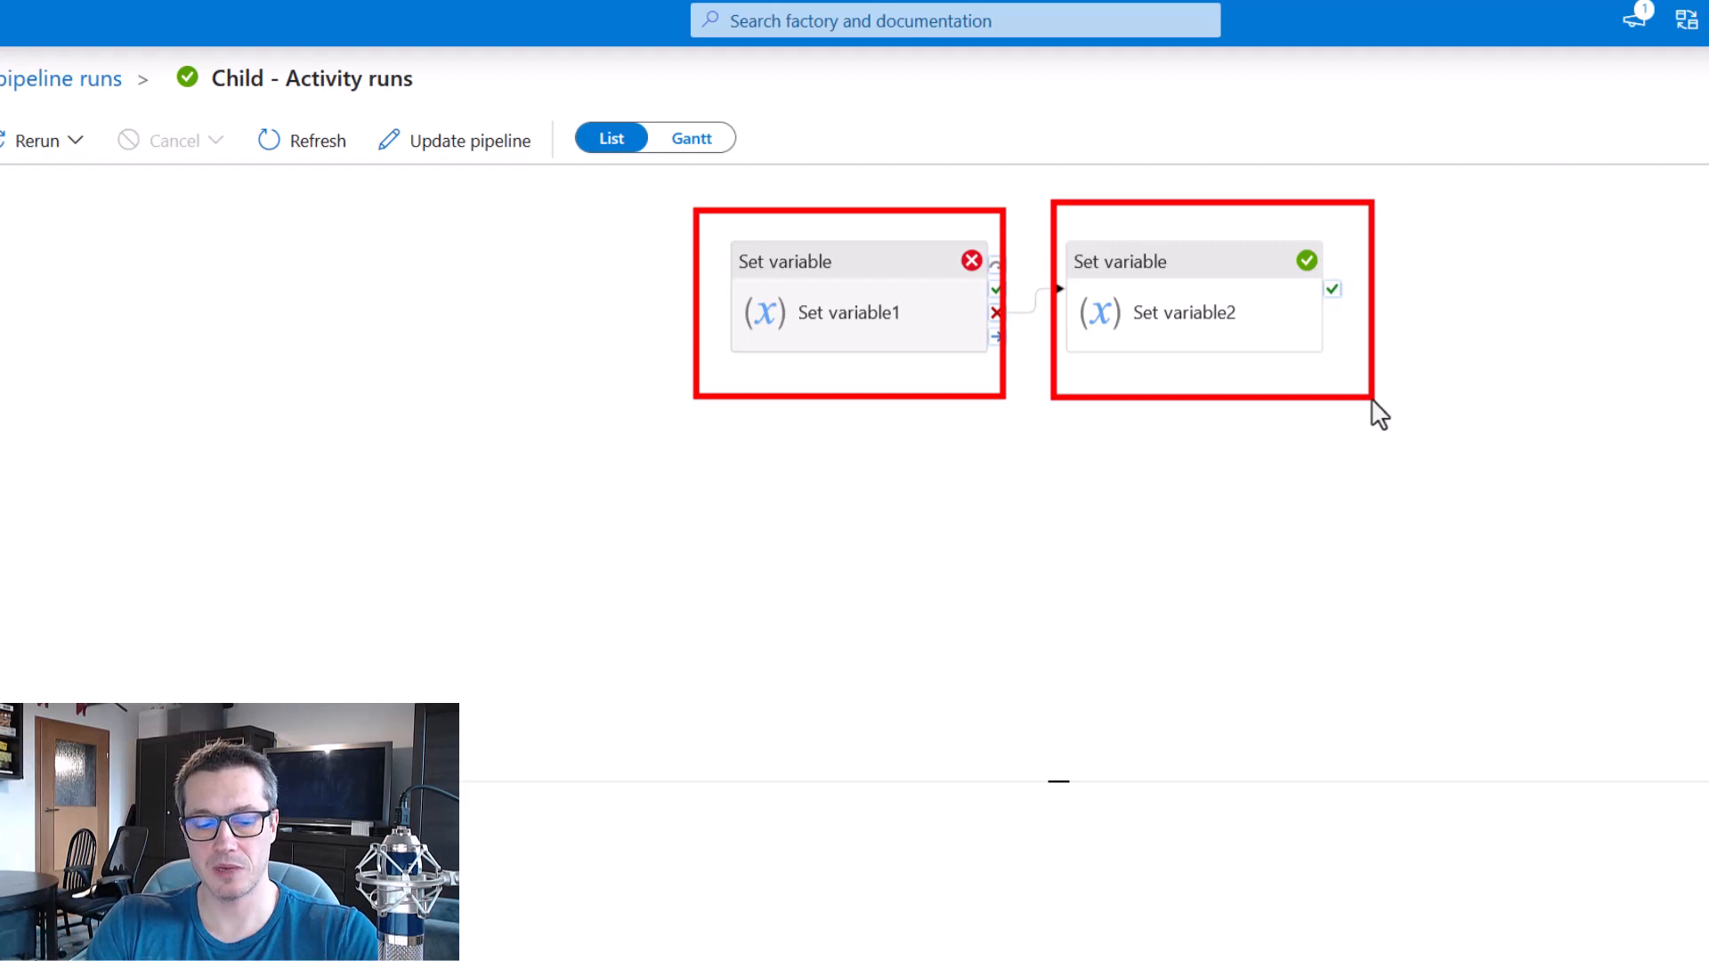
left_click(71, 80)
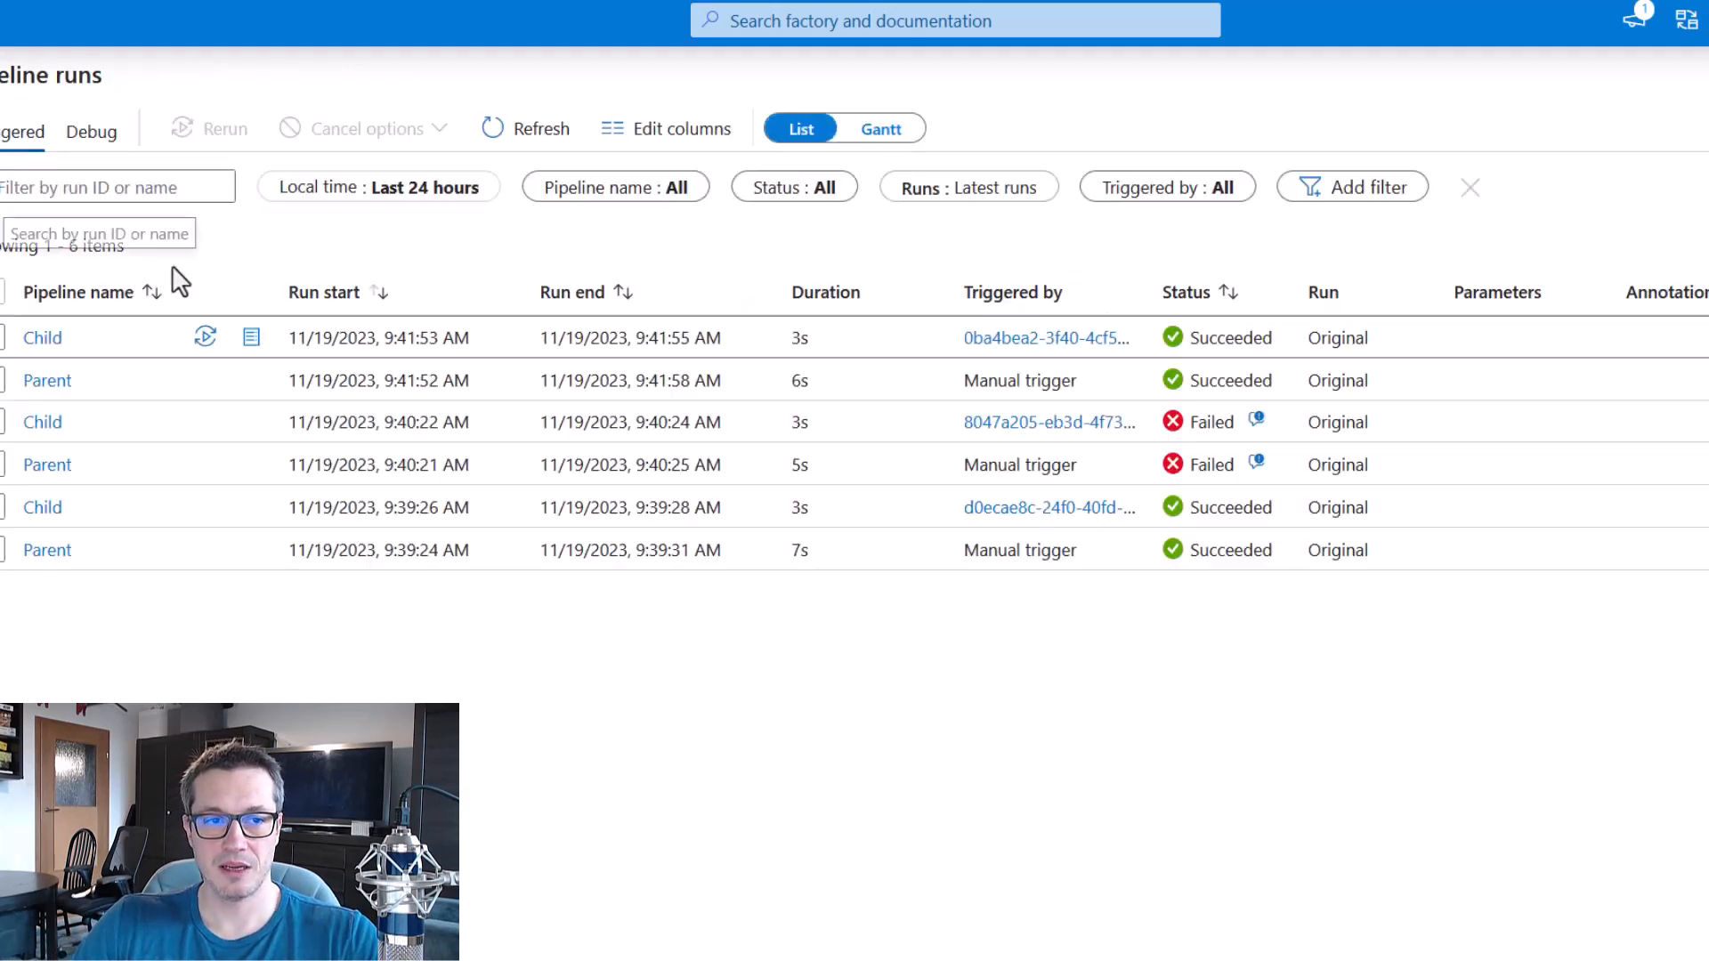
left_click(46, 381)
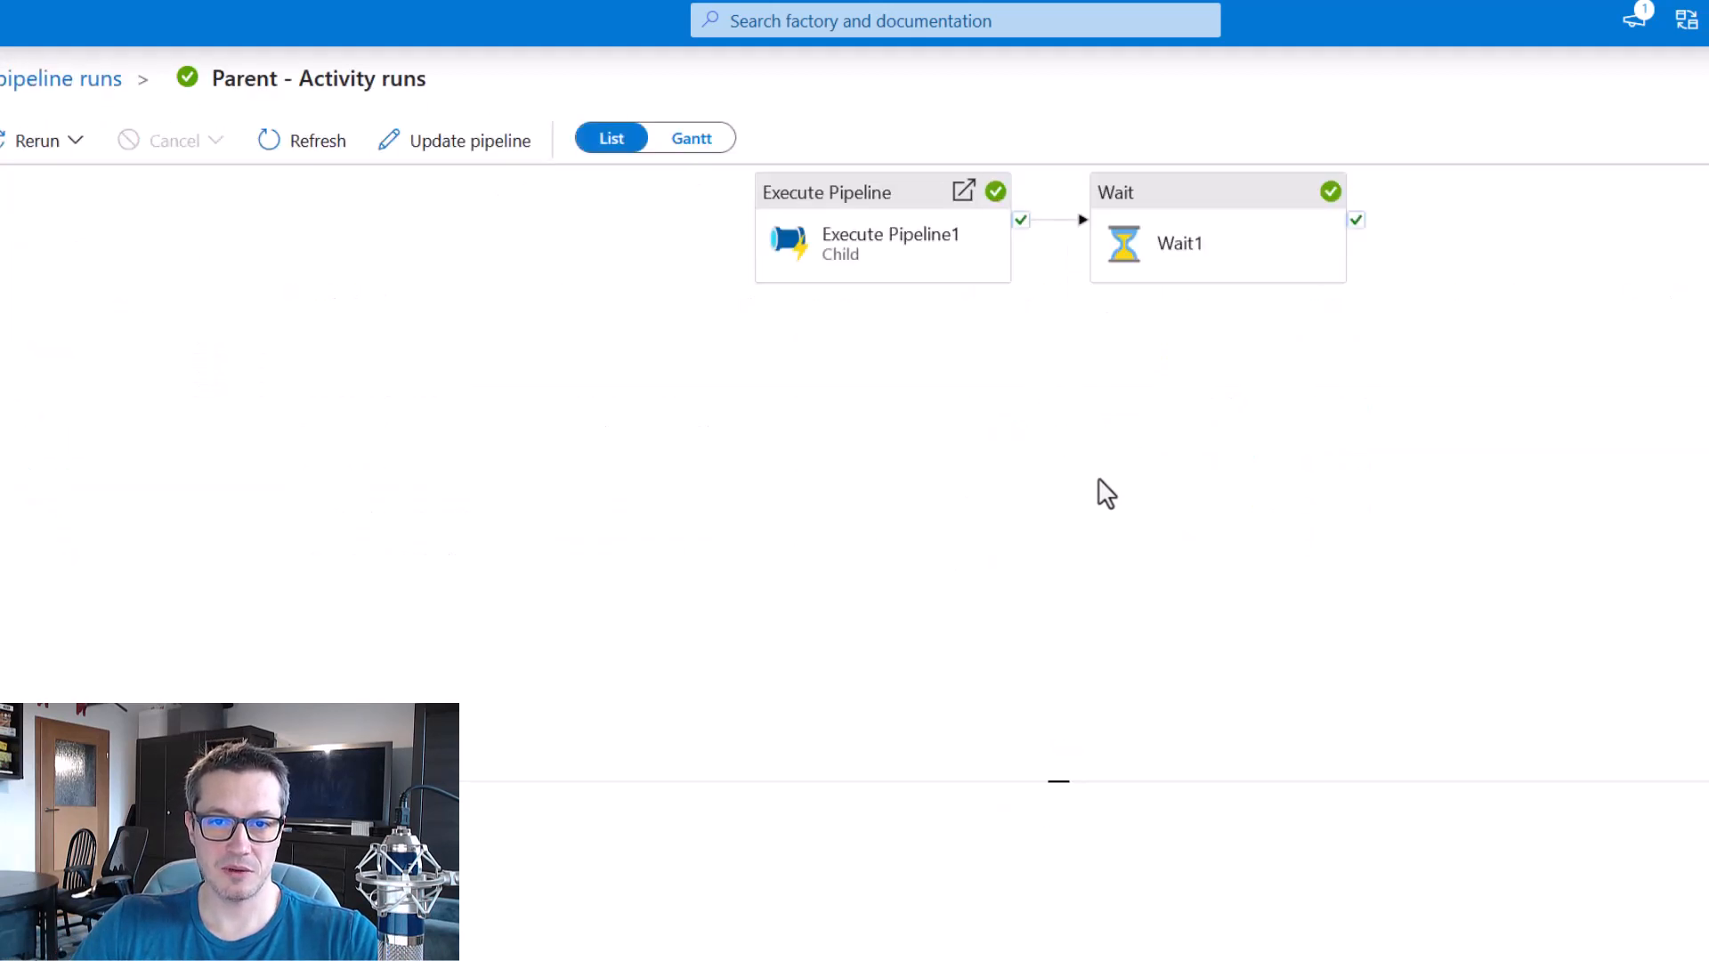
left_click_drag(1107, 494, 1027, 565)
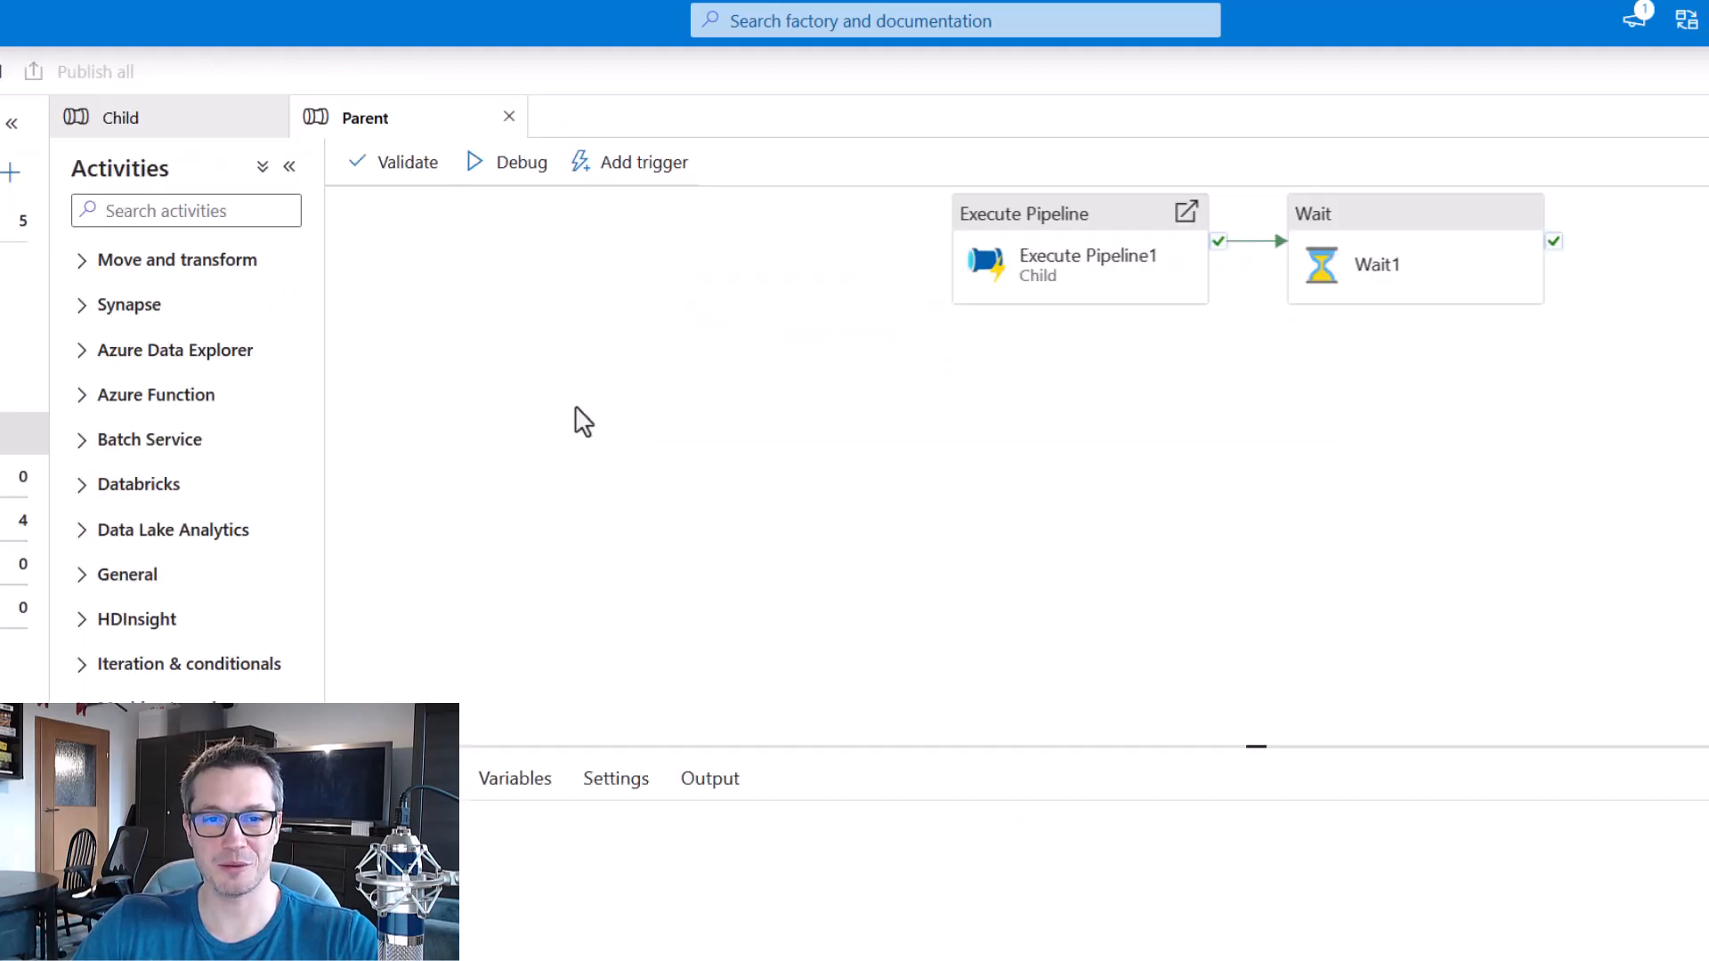
In the Child pipeline, replace the failure dependency between Set variable1 and Set variable2 with a success dependency.
left_click(175, 125)
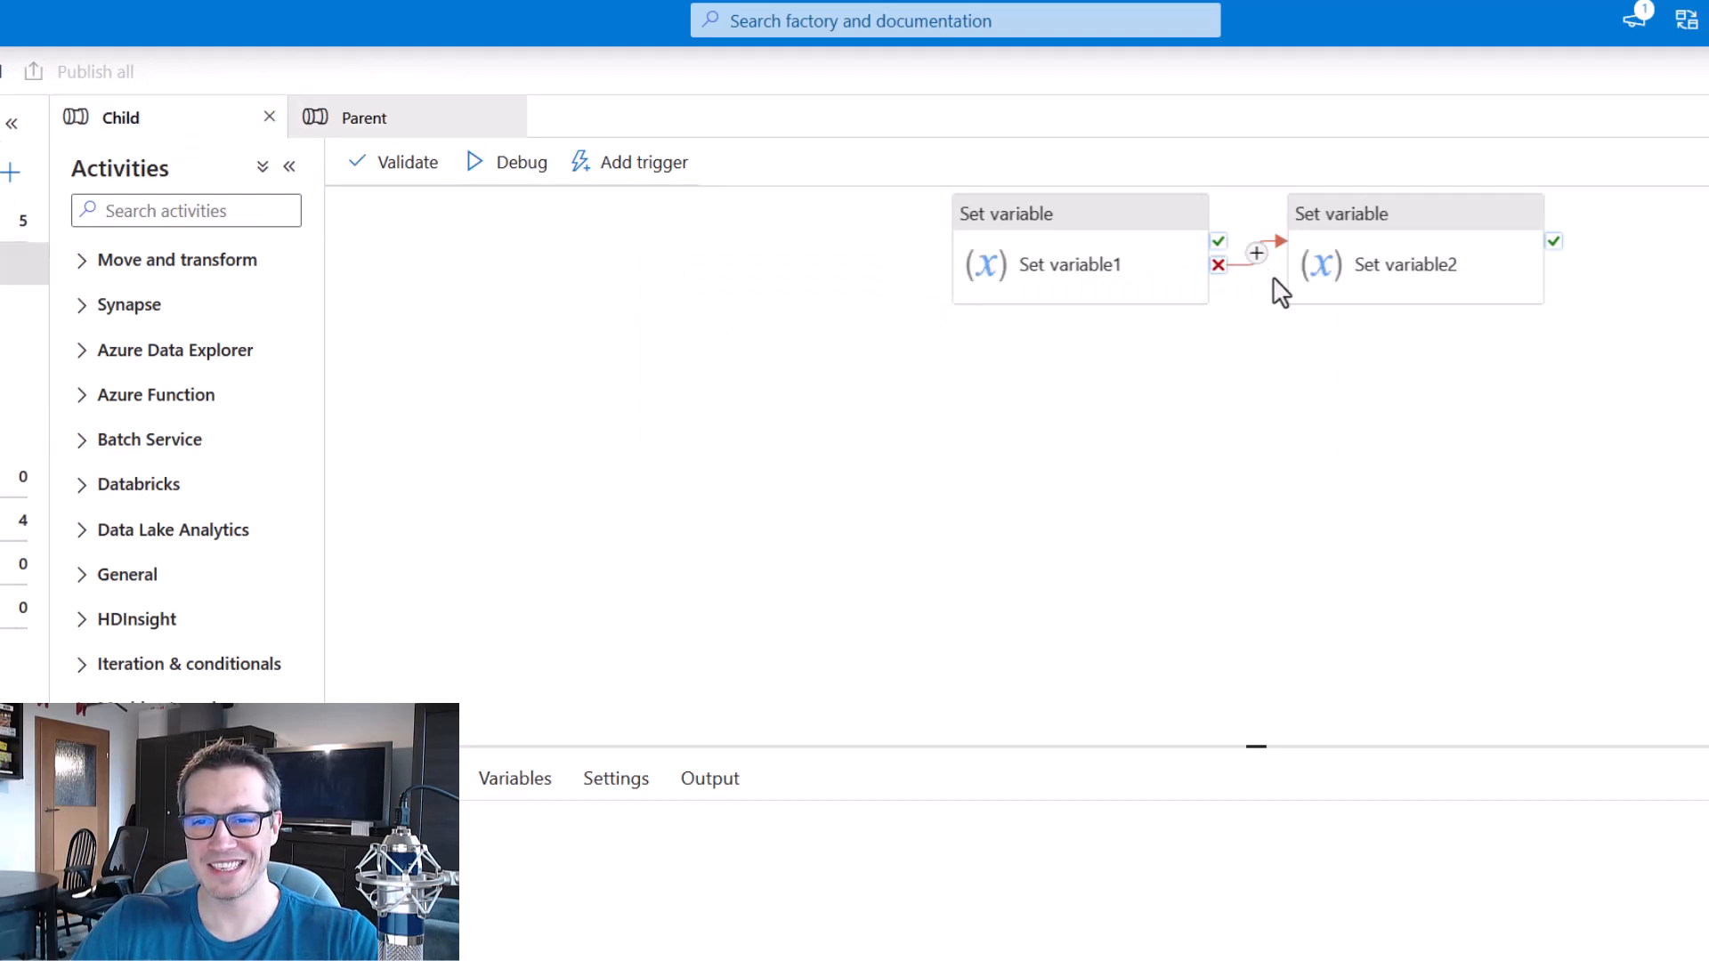
left_click_drag(1347, 391, 1220, 476)
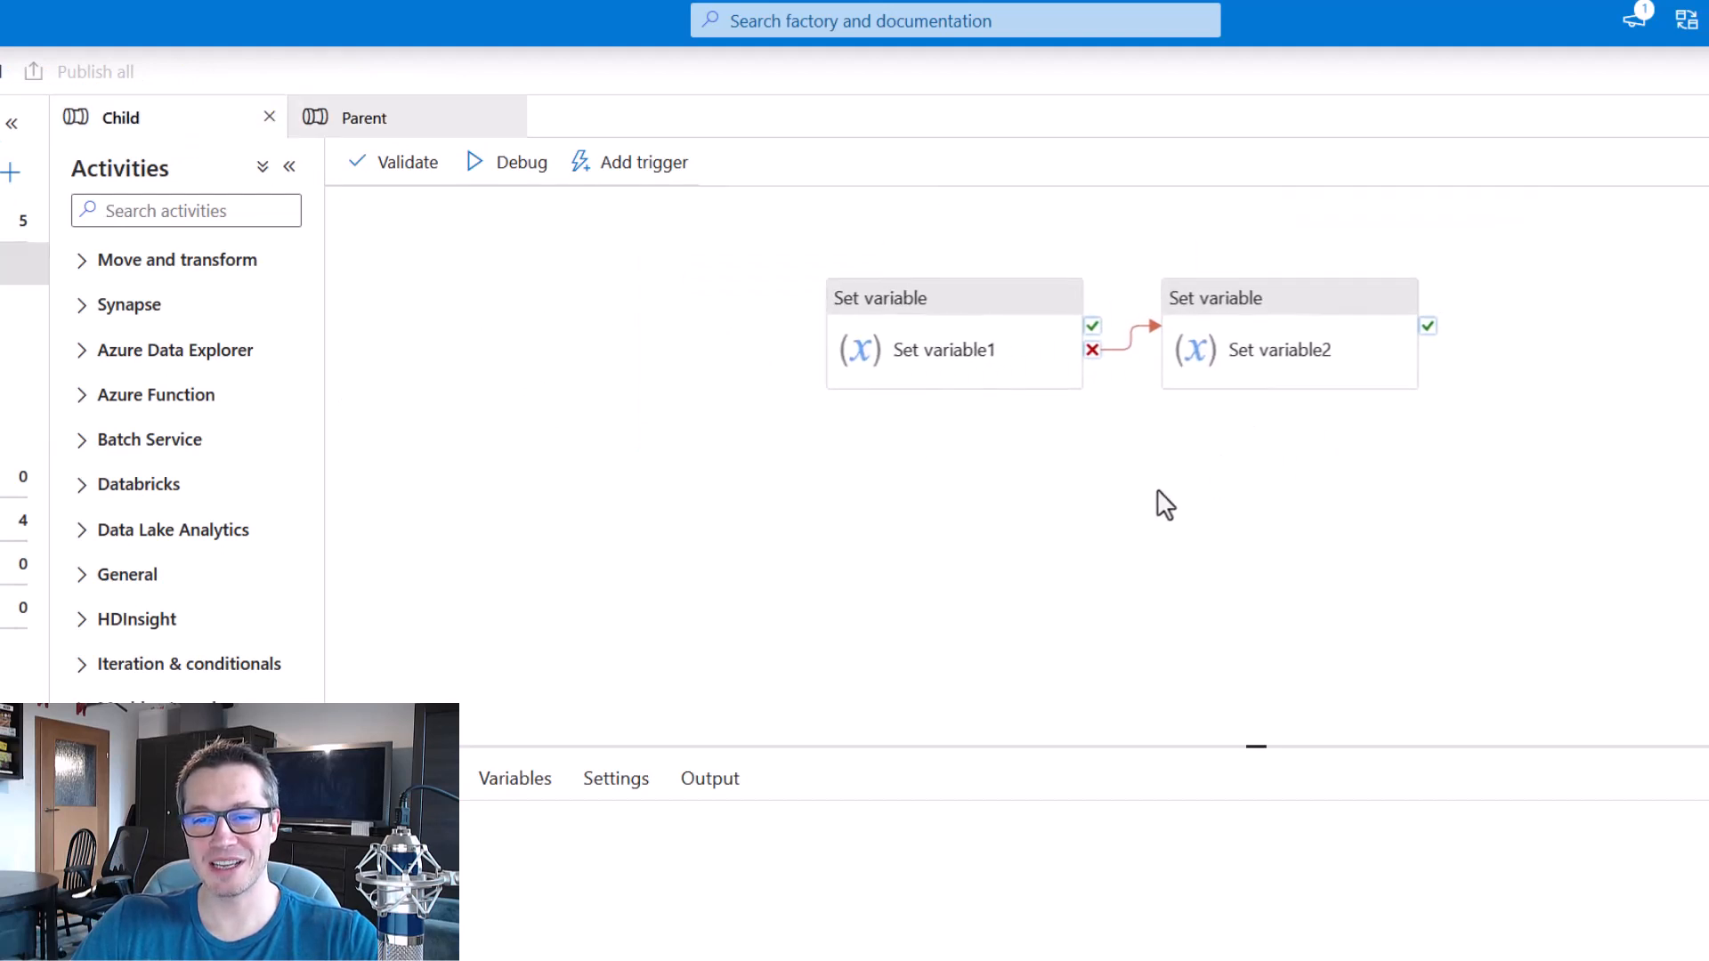
left_click(1114, 352)
key("Delete")
left_click_drag(1093, 327, 1189, 336)
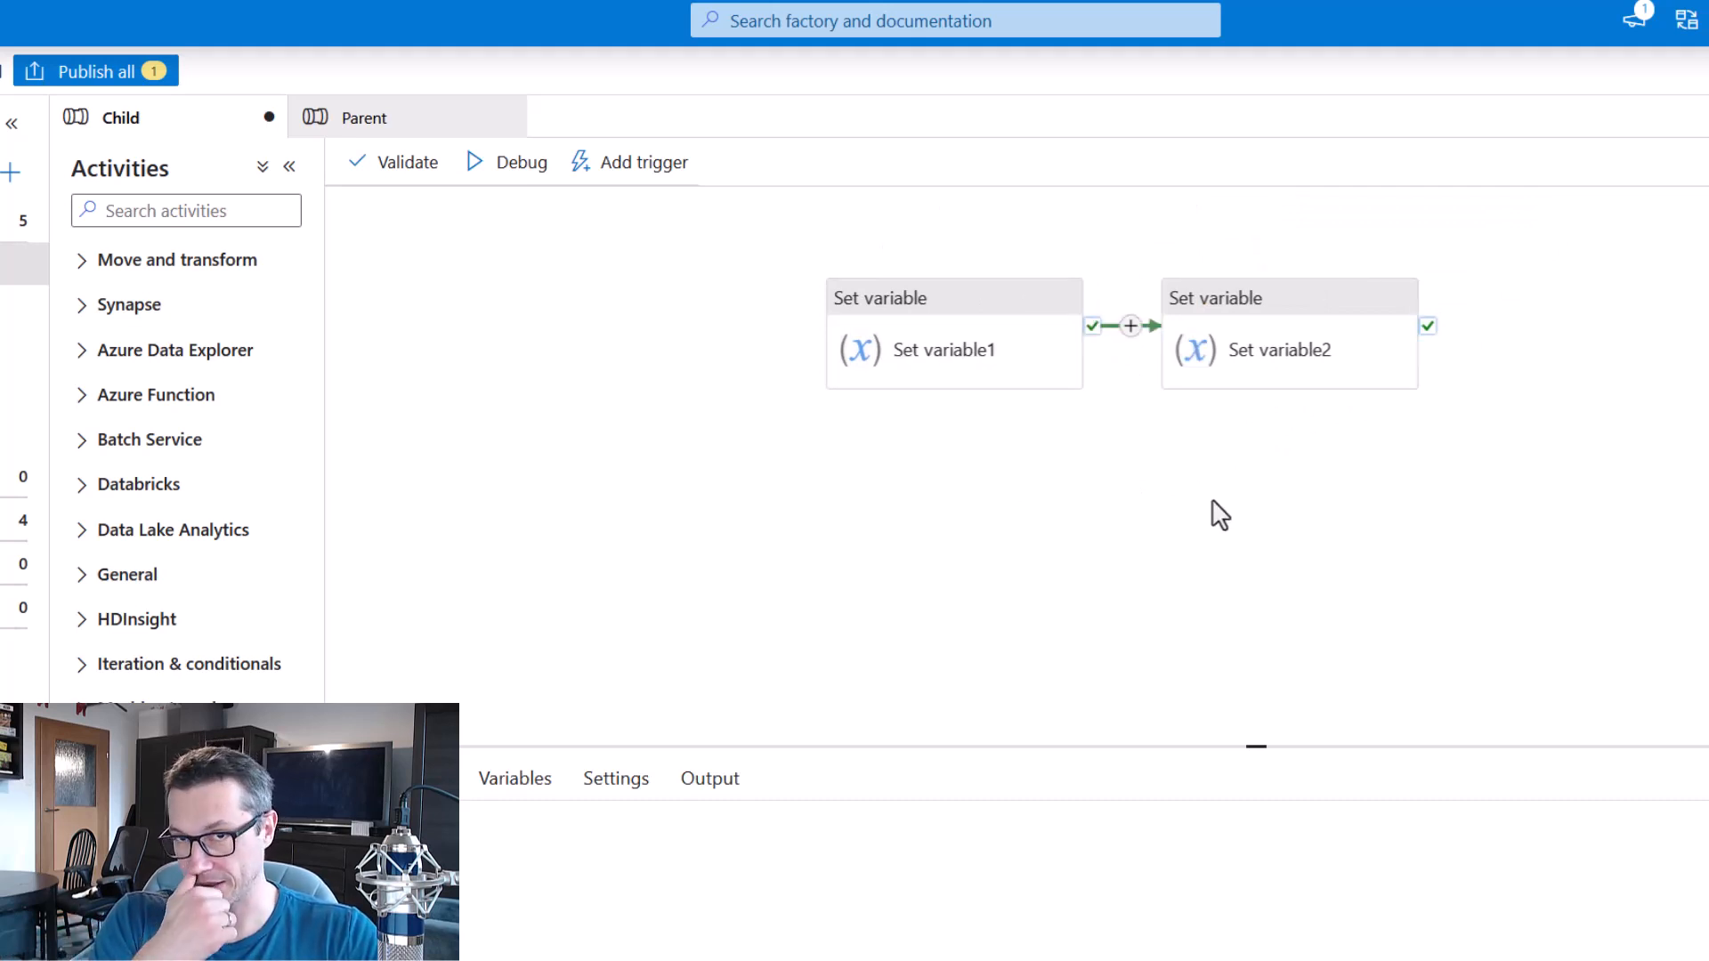
In the Parent pipeline, replace the success dependency from Execute Pipeline1 to Wait1 with a failure dependency and publish both pipelines.
left_click(416, 121)
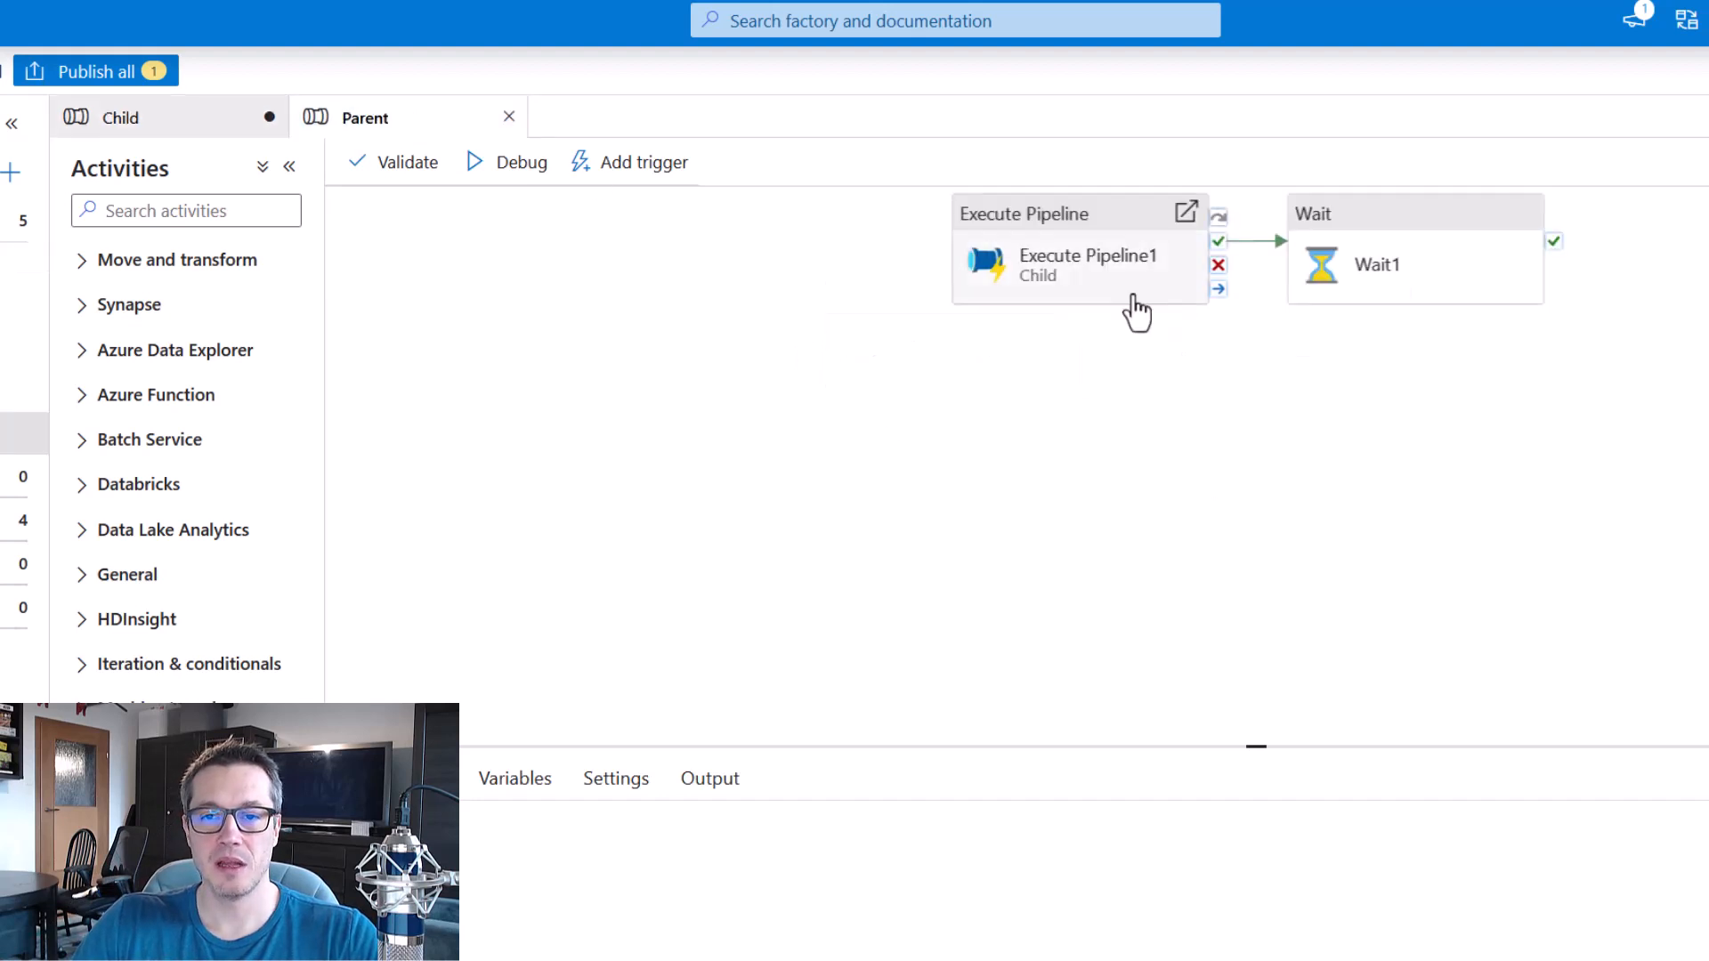
left_click(1260, 247)
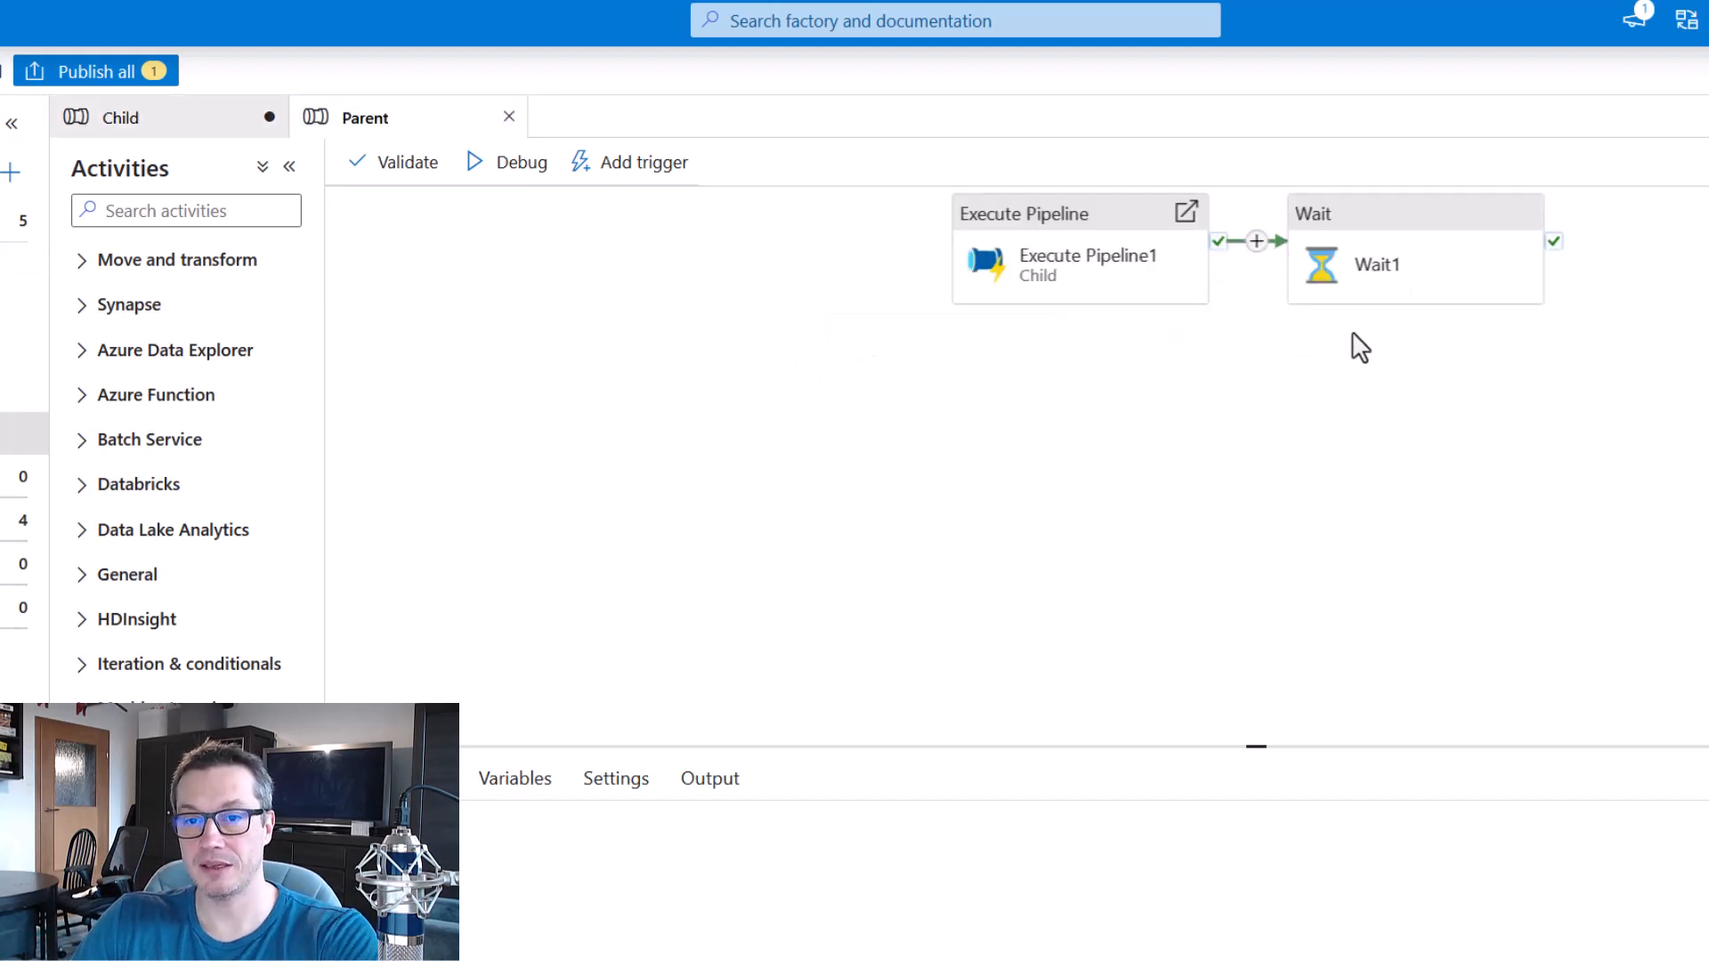
key("Delete")
left_click_drag(1219, 265, 1336, 267)
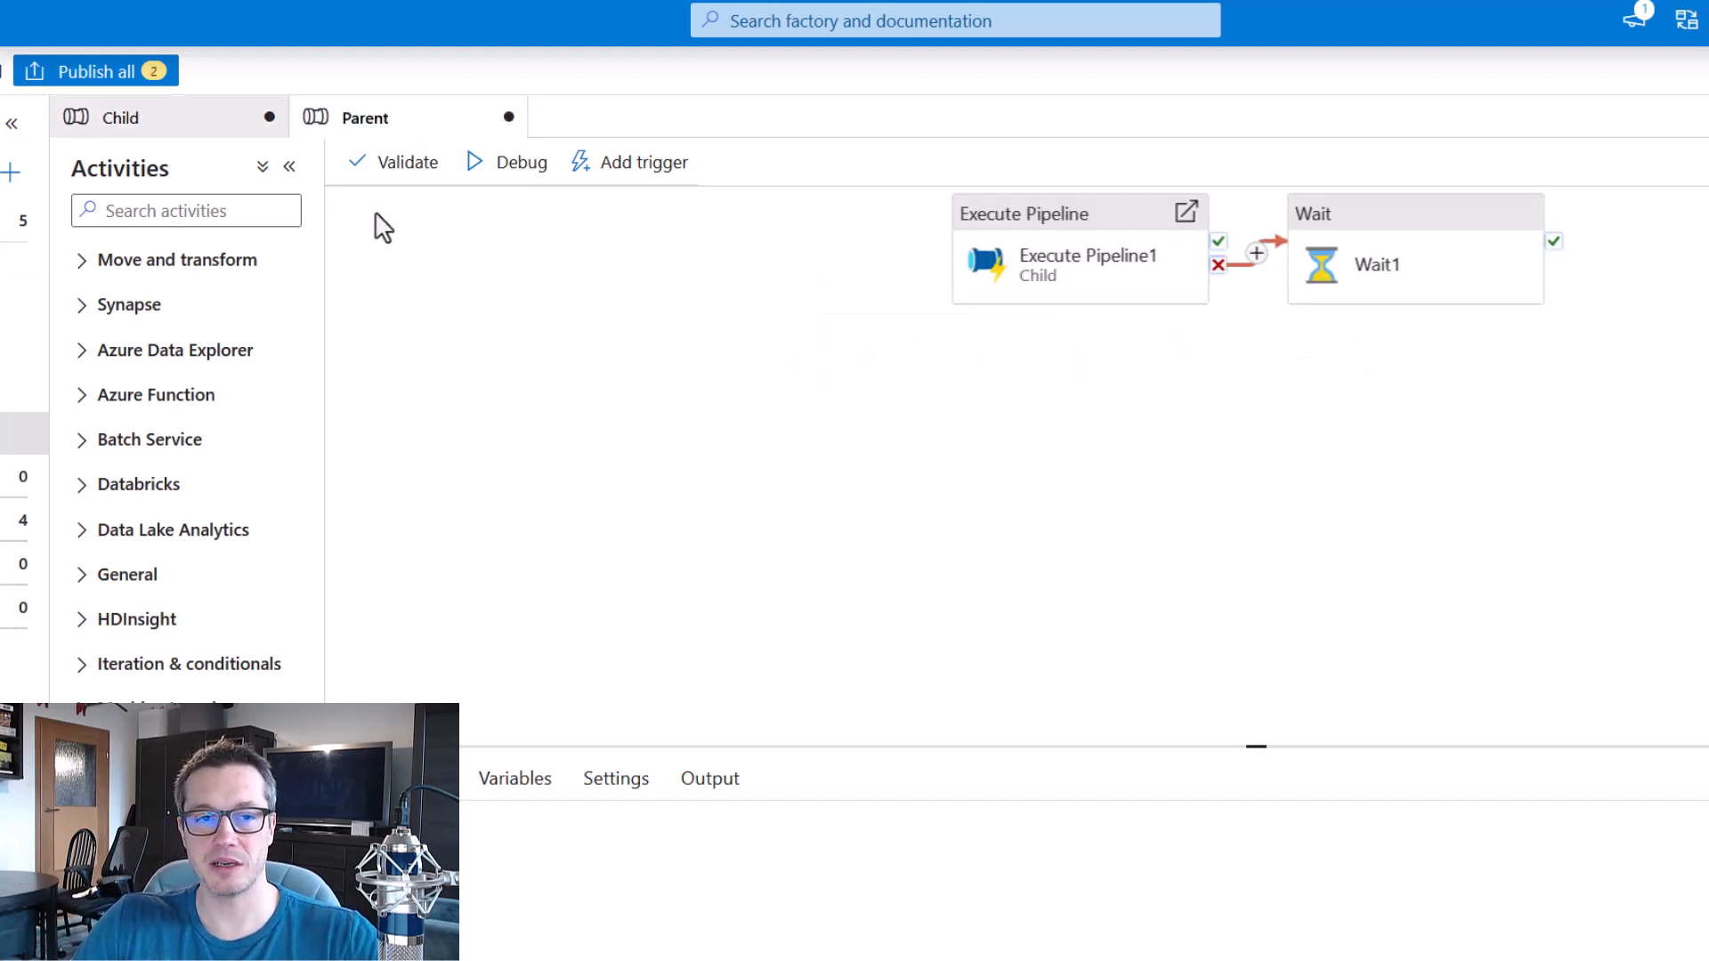
left_click(104, 80)
left_click(1416, 960)
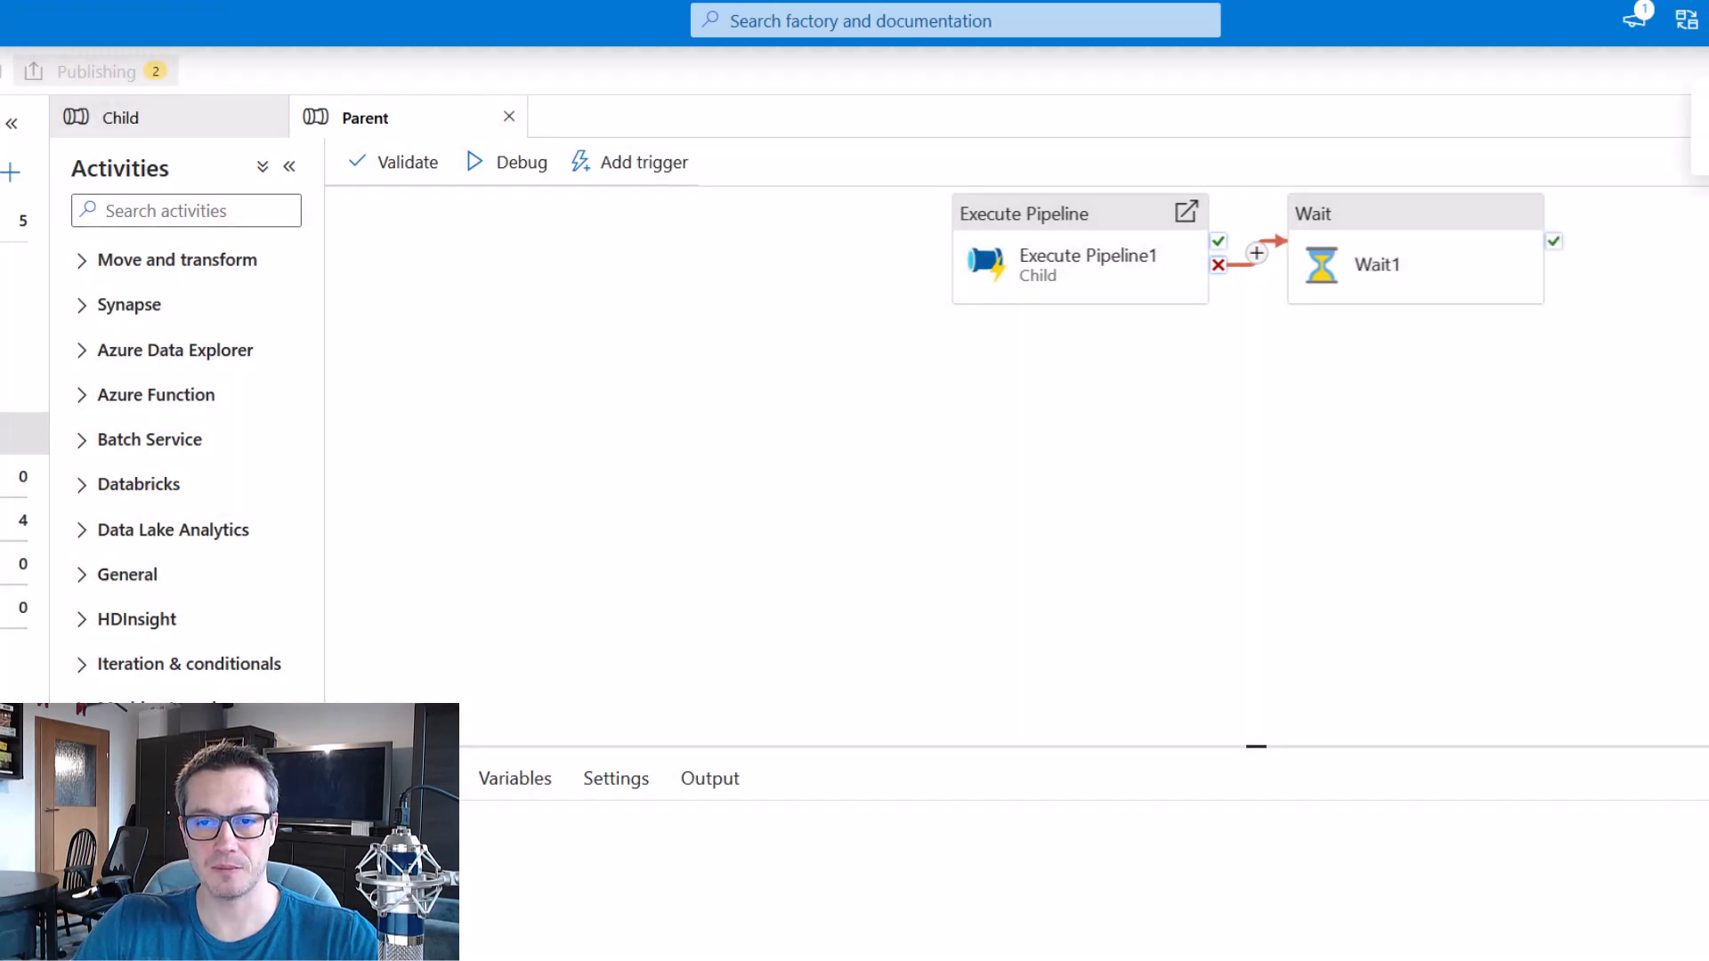
Review the activities and their dependencies in the published Child and Parent pipelines.
left_click(165, 134)
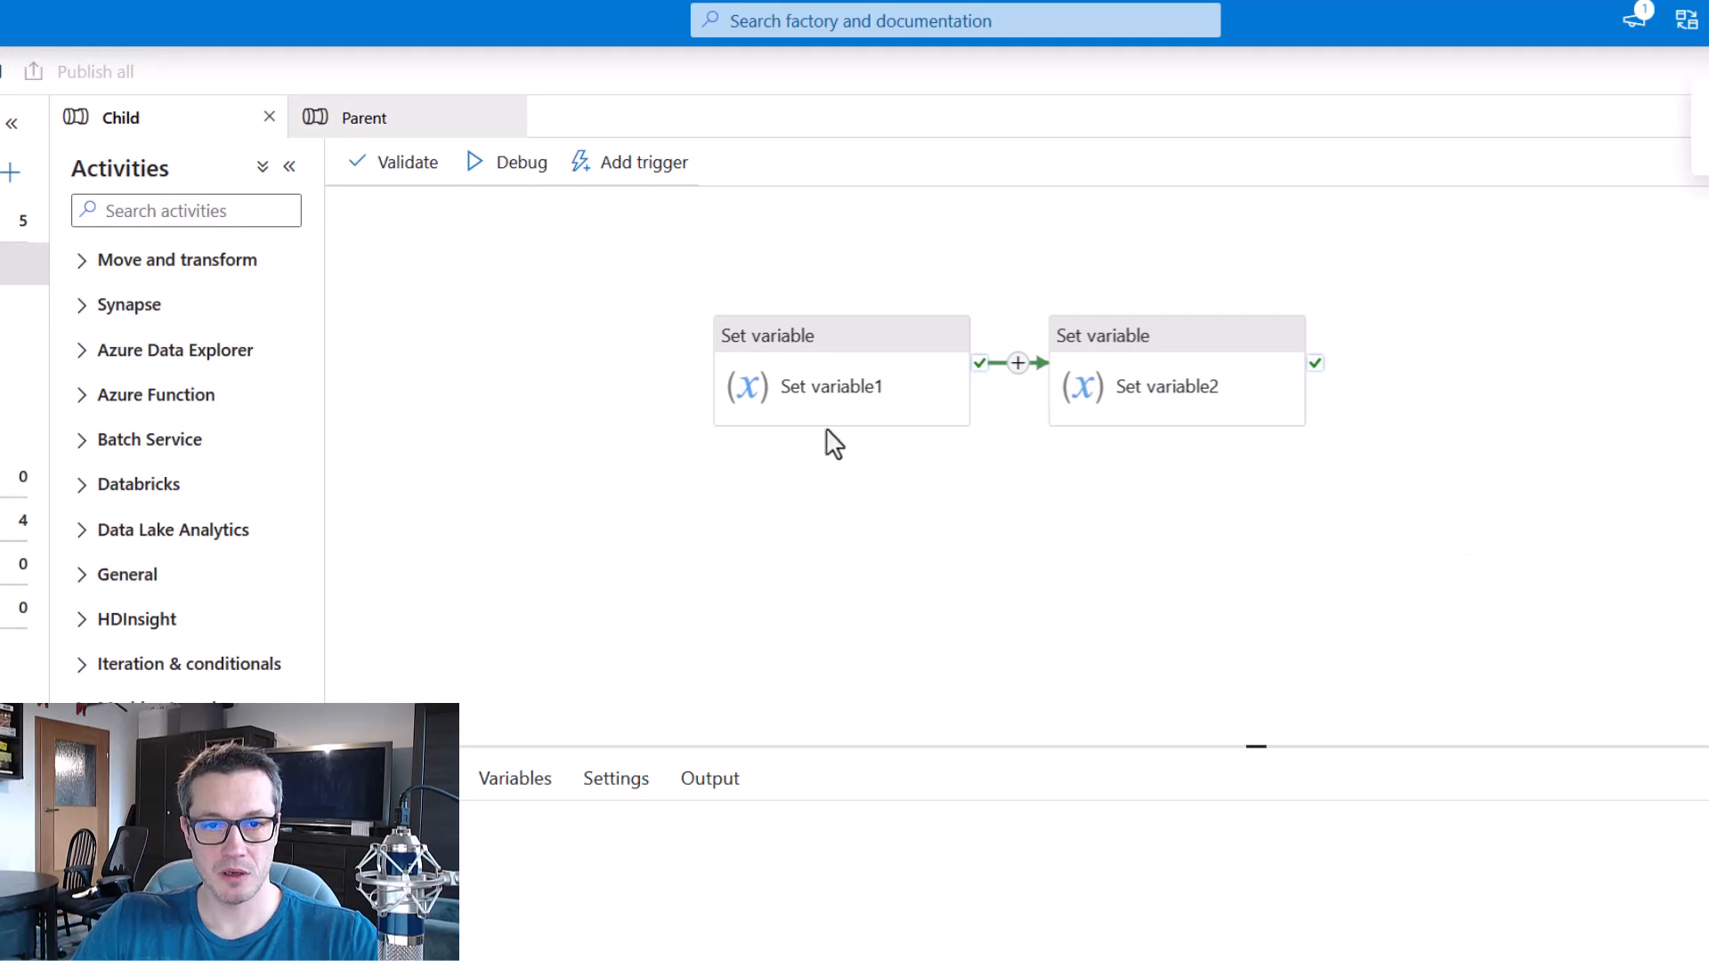
left_click_drag(170, 145, 211, 158)
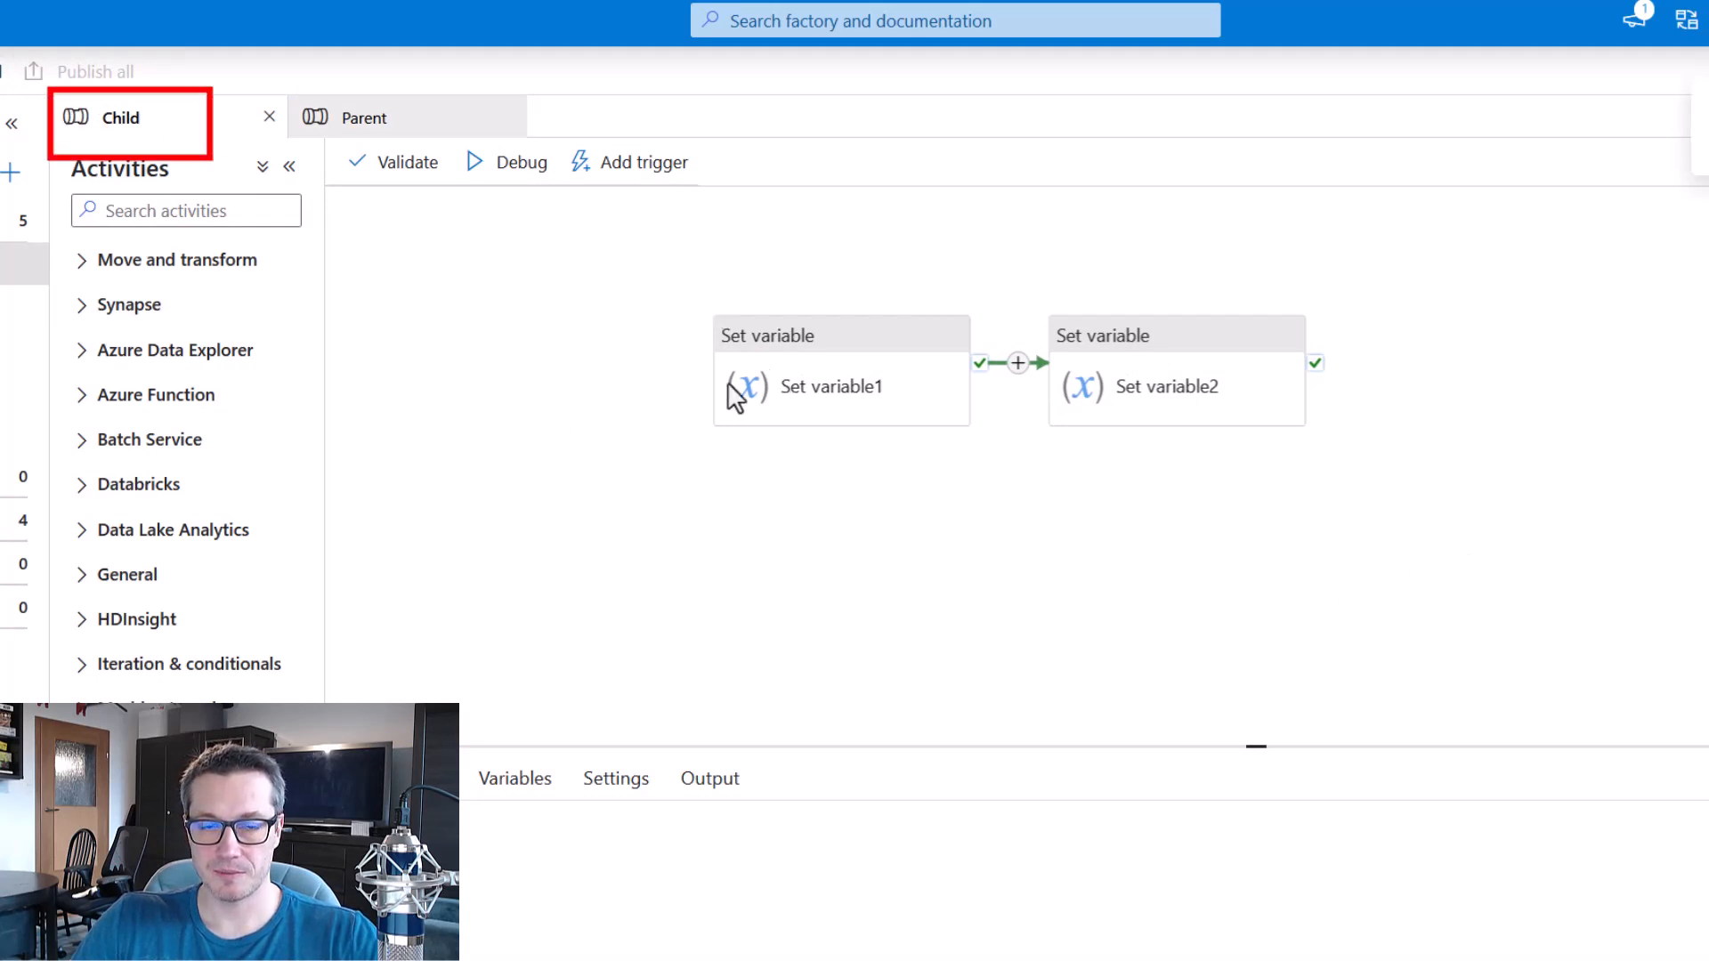
left_click_drag(685, 287, 986, 462)
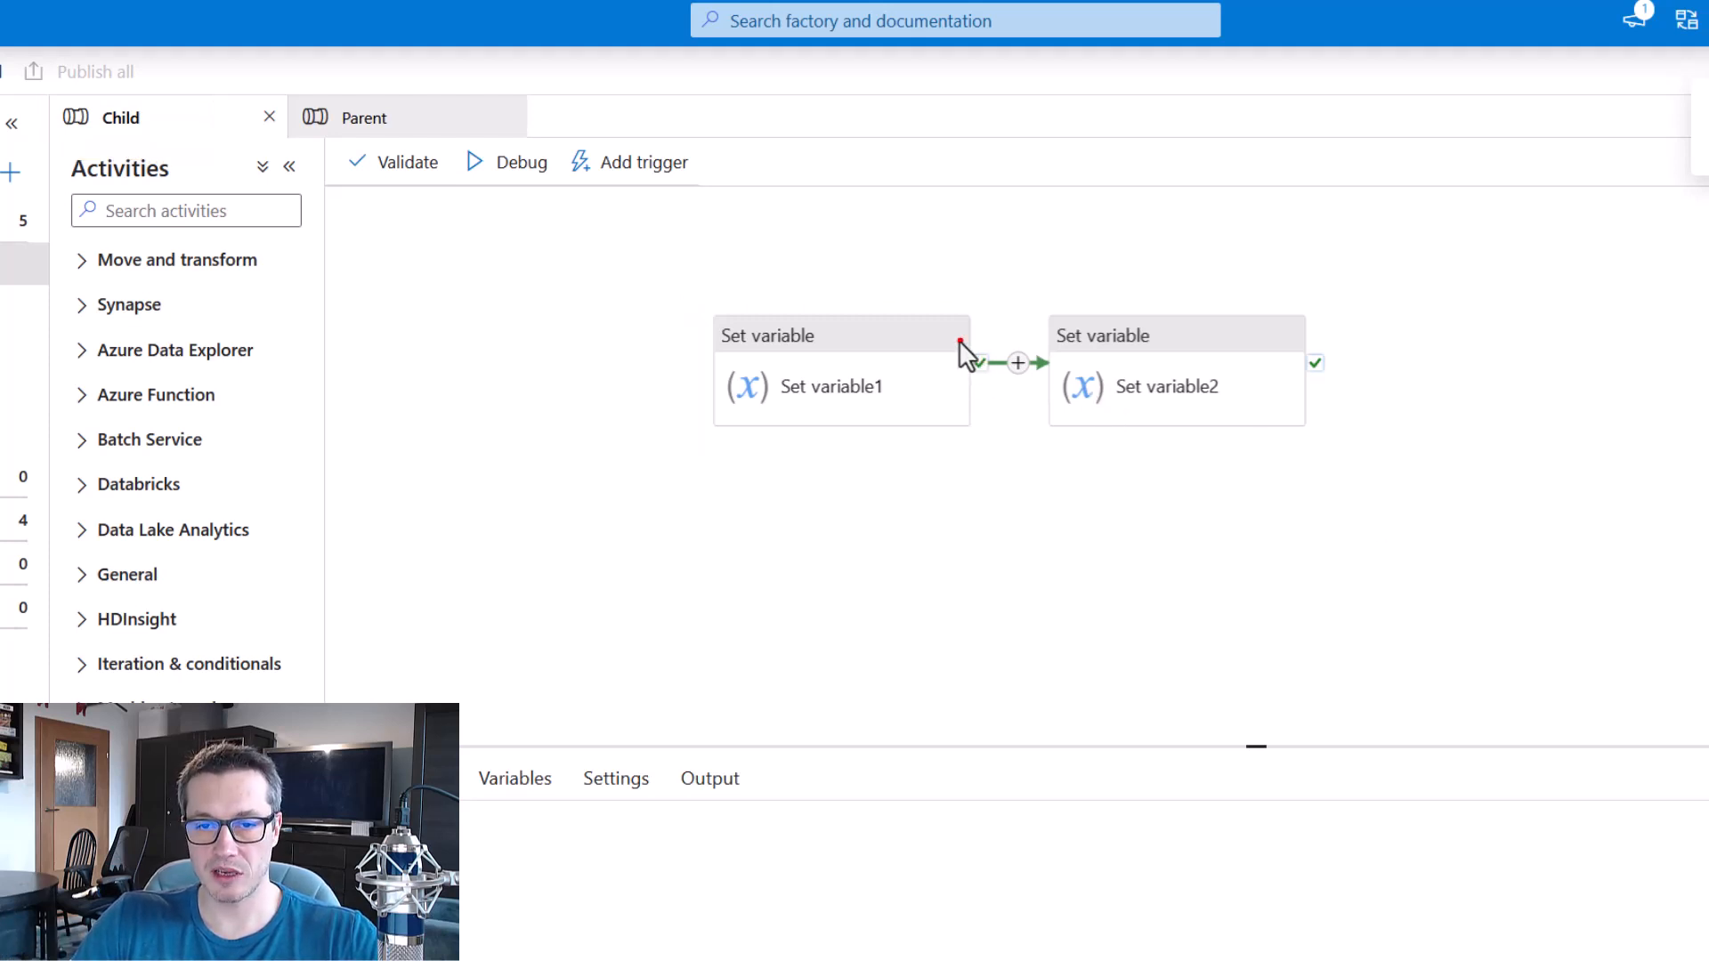
left_click_drag(954, 338, 1060, 388)
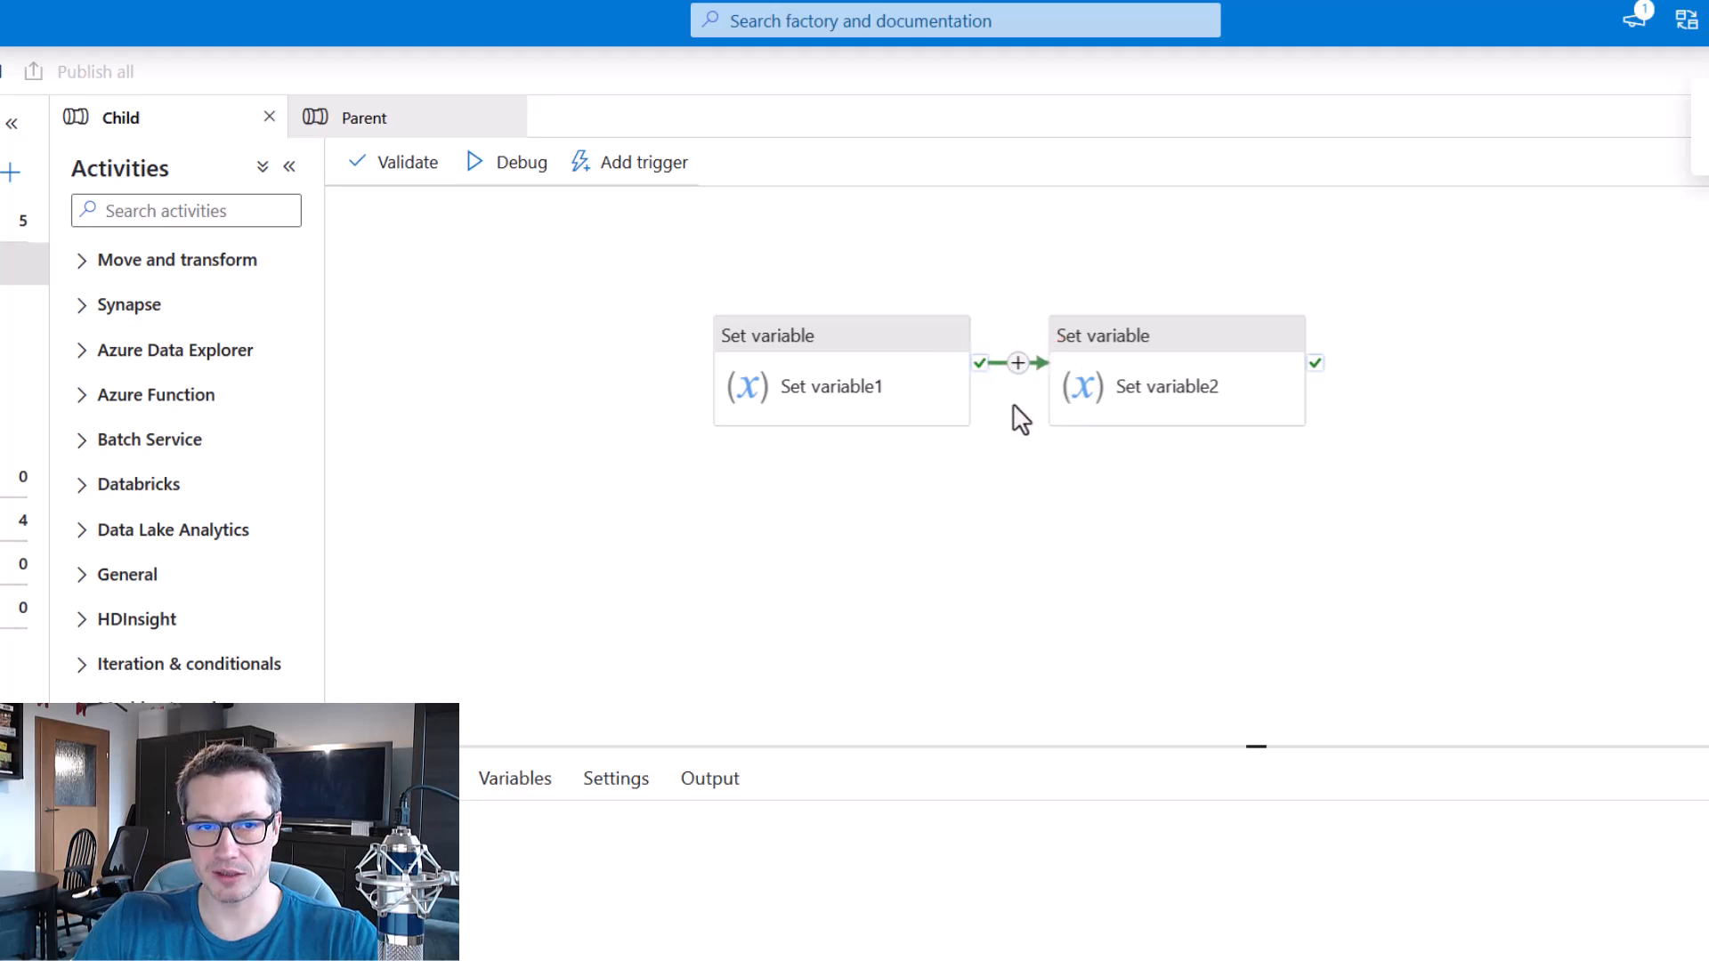
left_click(381, 131)
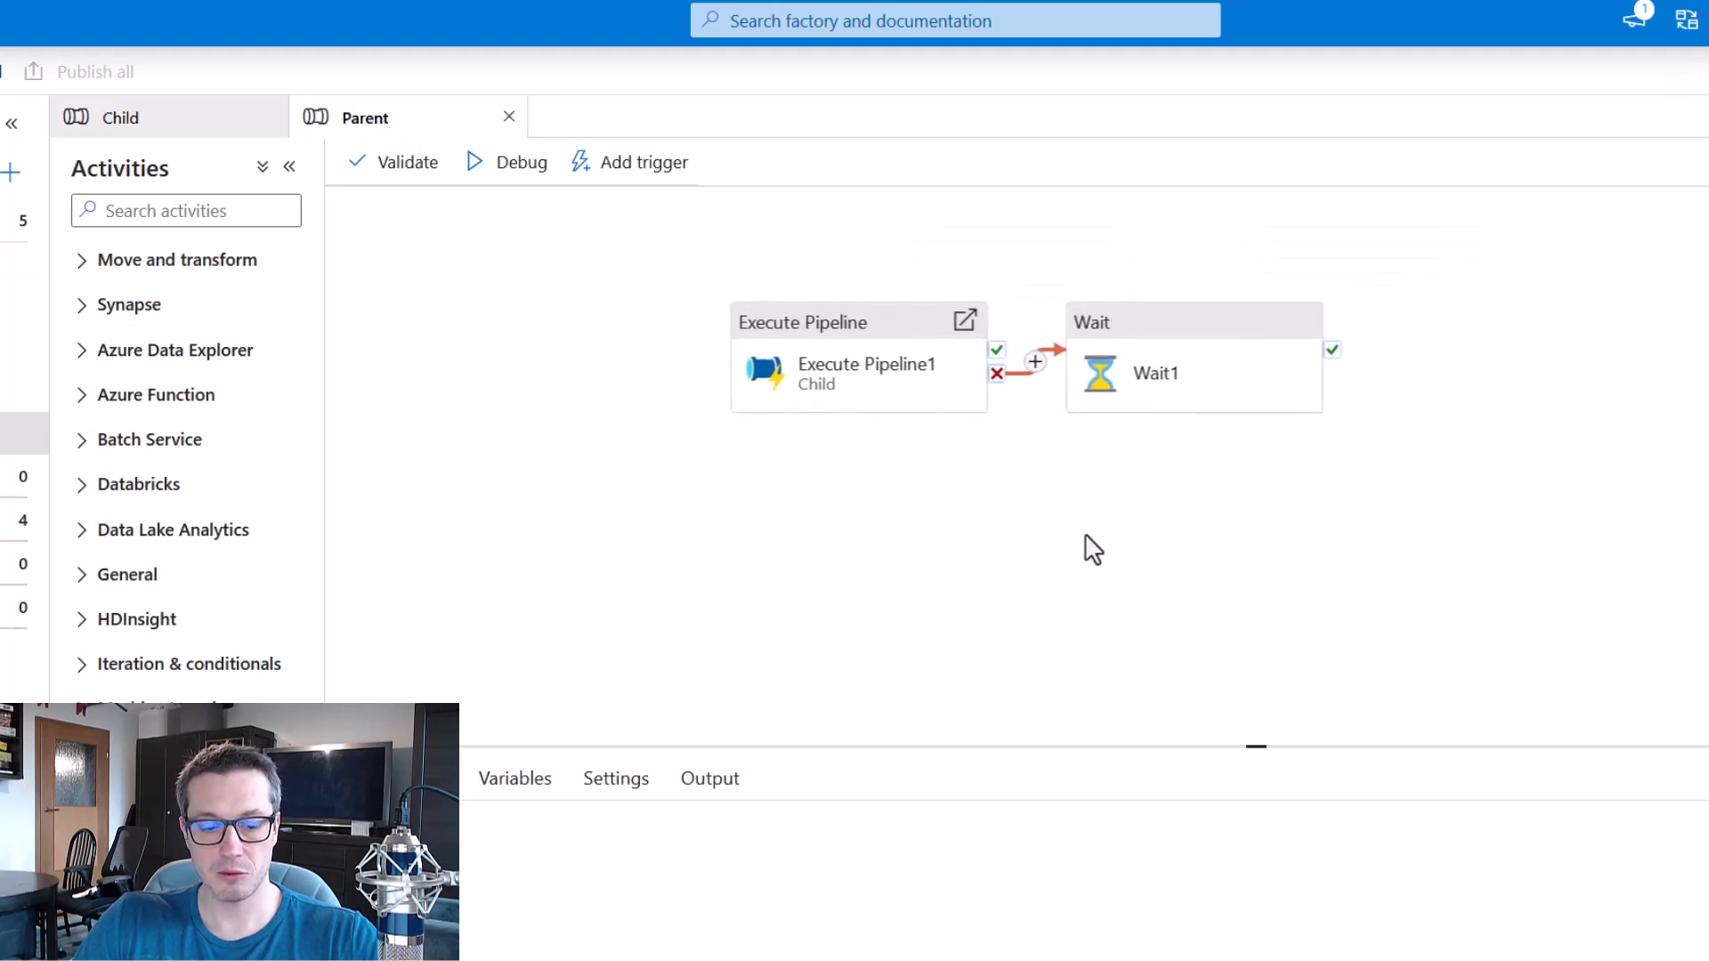
left_click_drag(967, 318, 1077, 401)
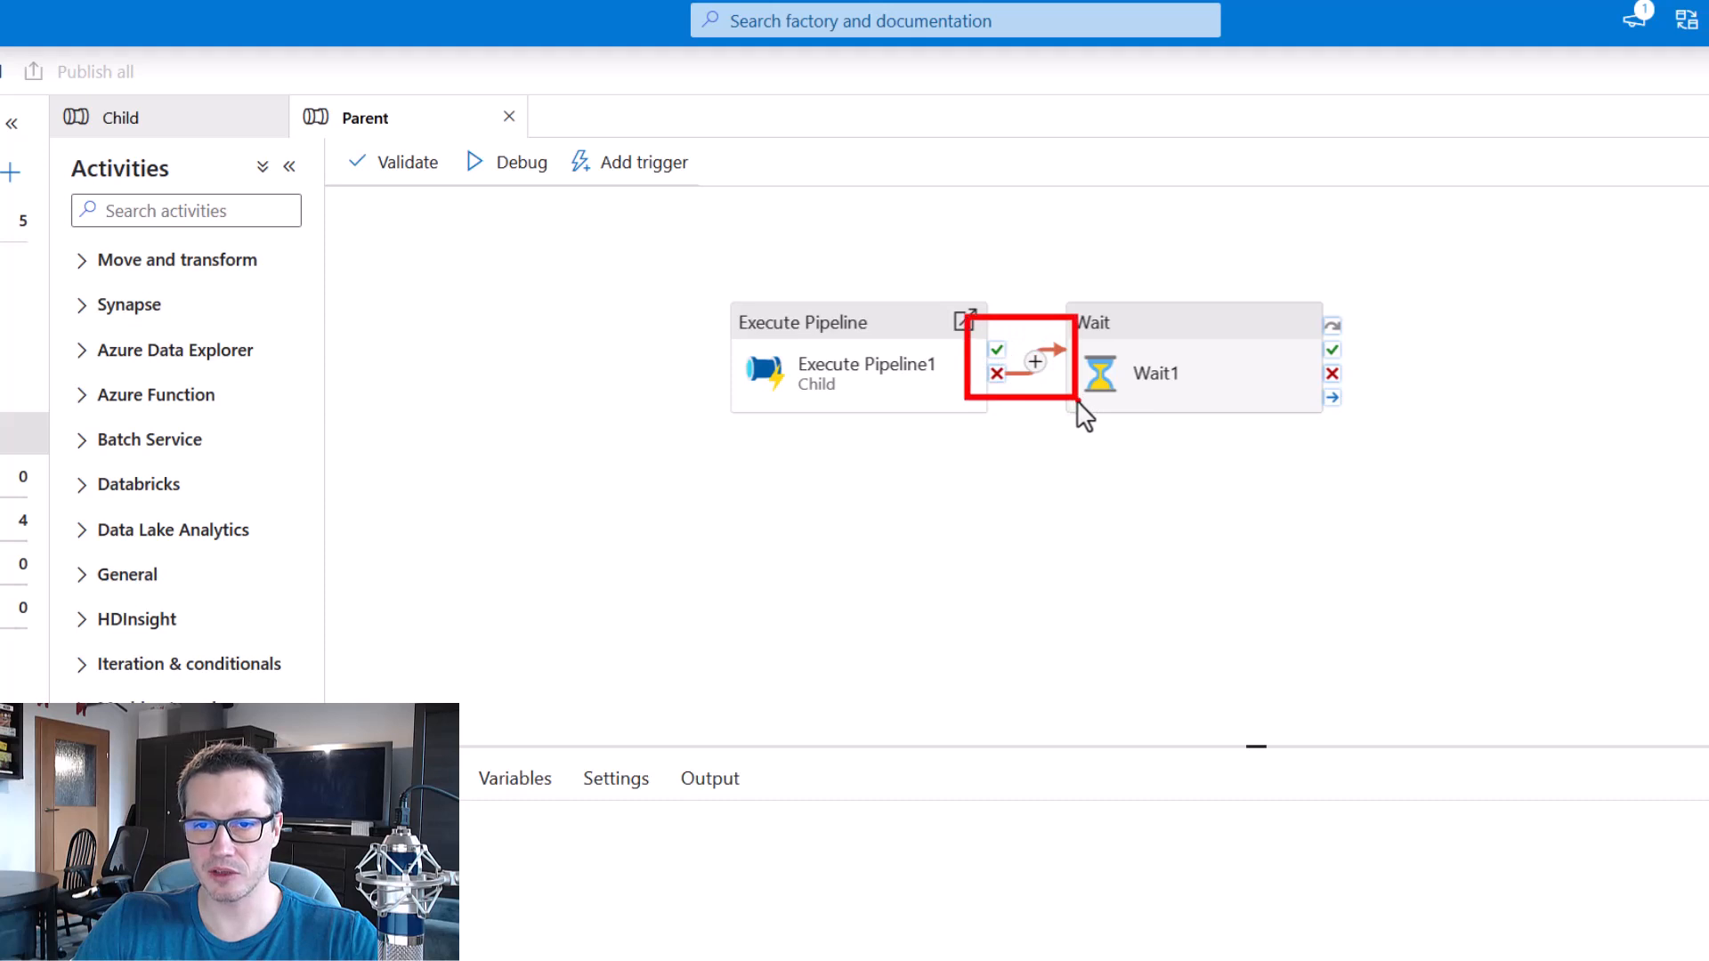
key("Escape")
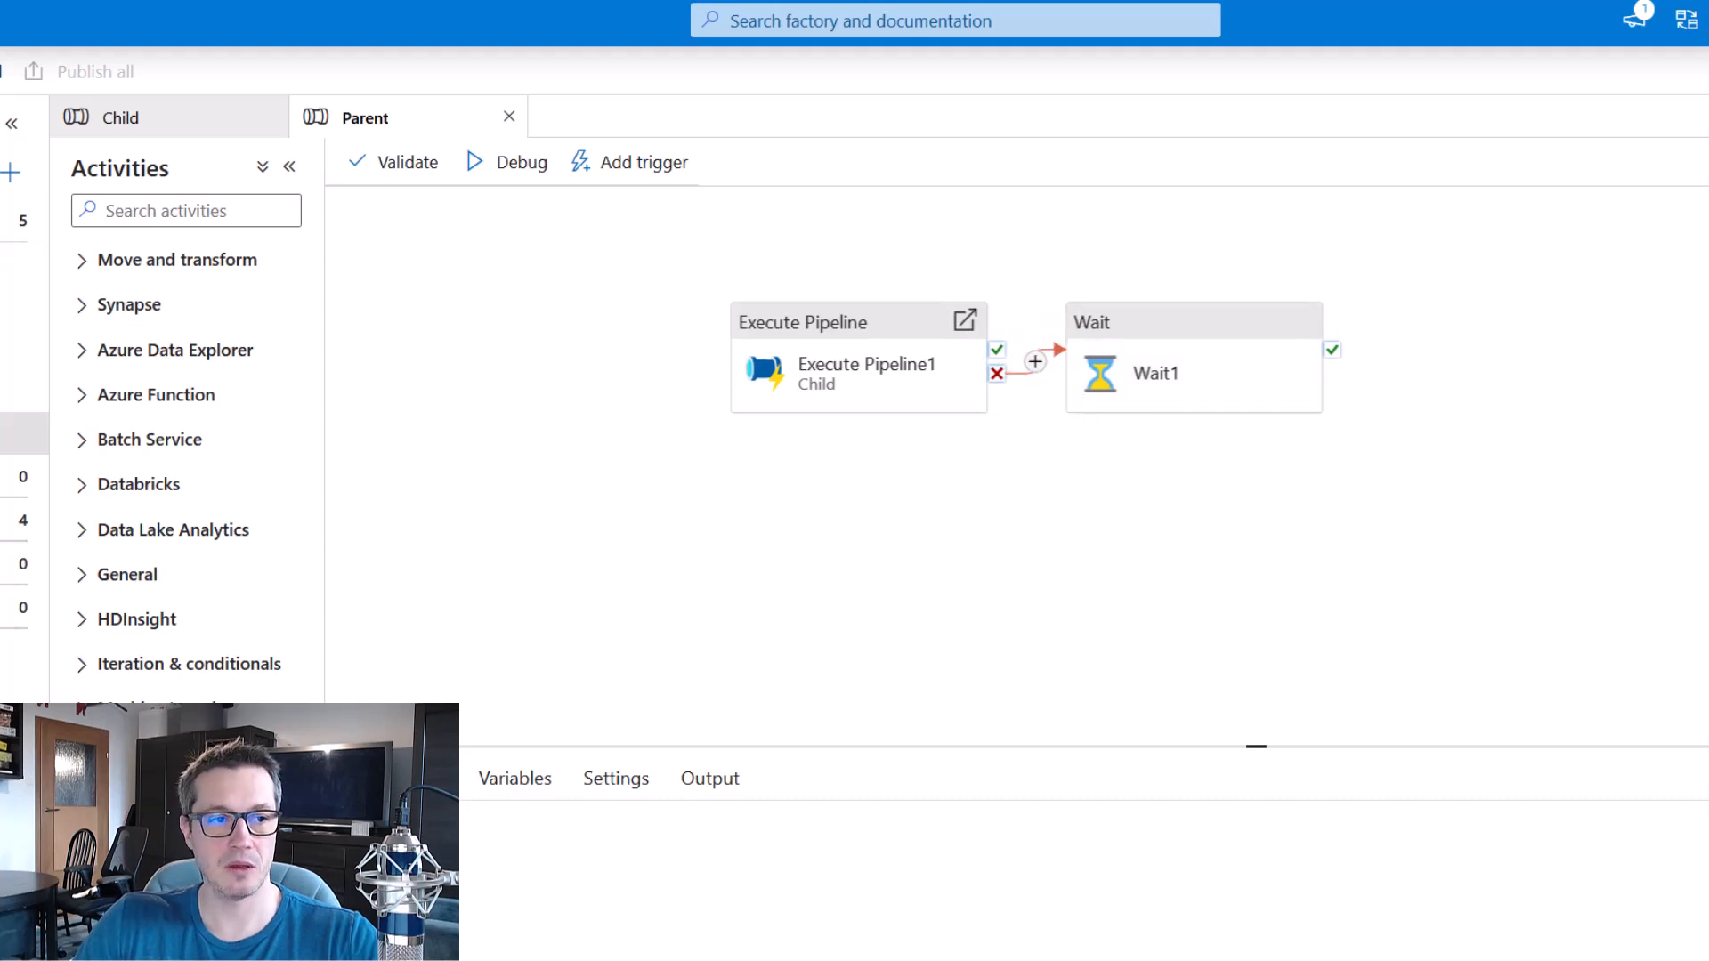
Start an on-demand run of the Parent pipeline with its failure dependency on Execute Pipeline1.
left_click(31, 246)
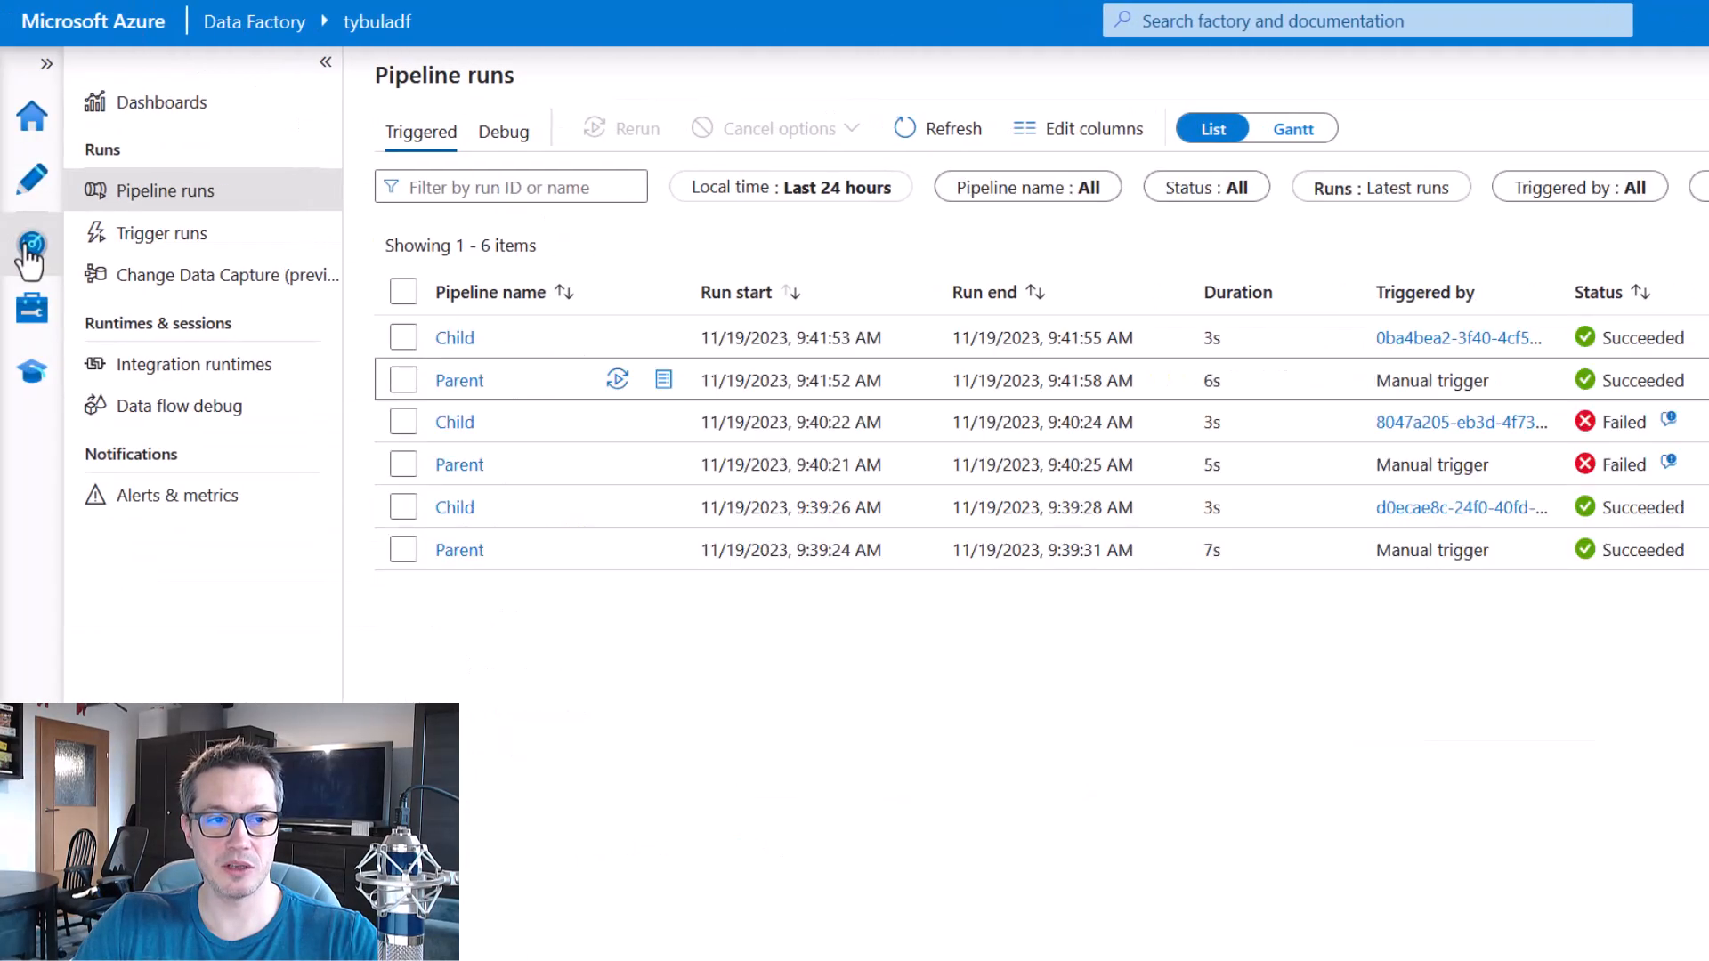
left_click(31, 178)
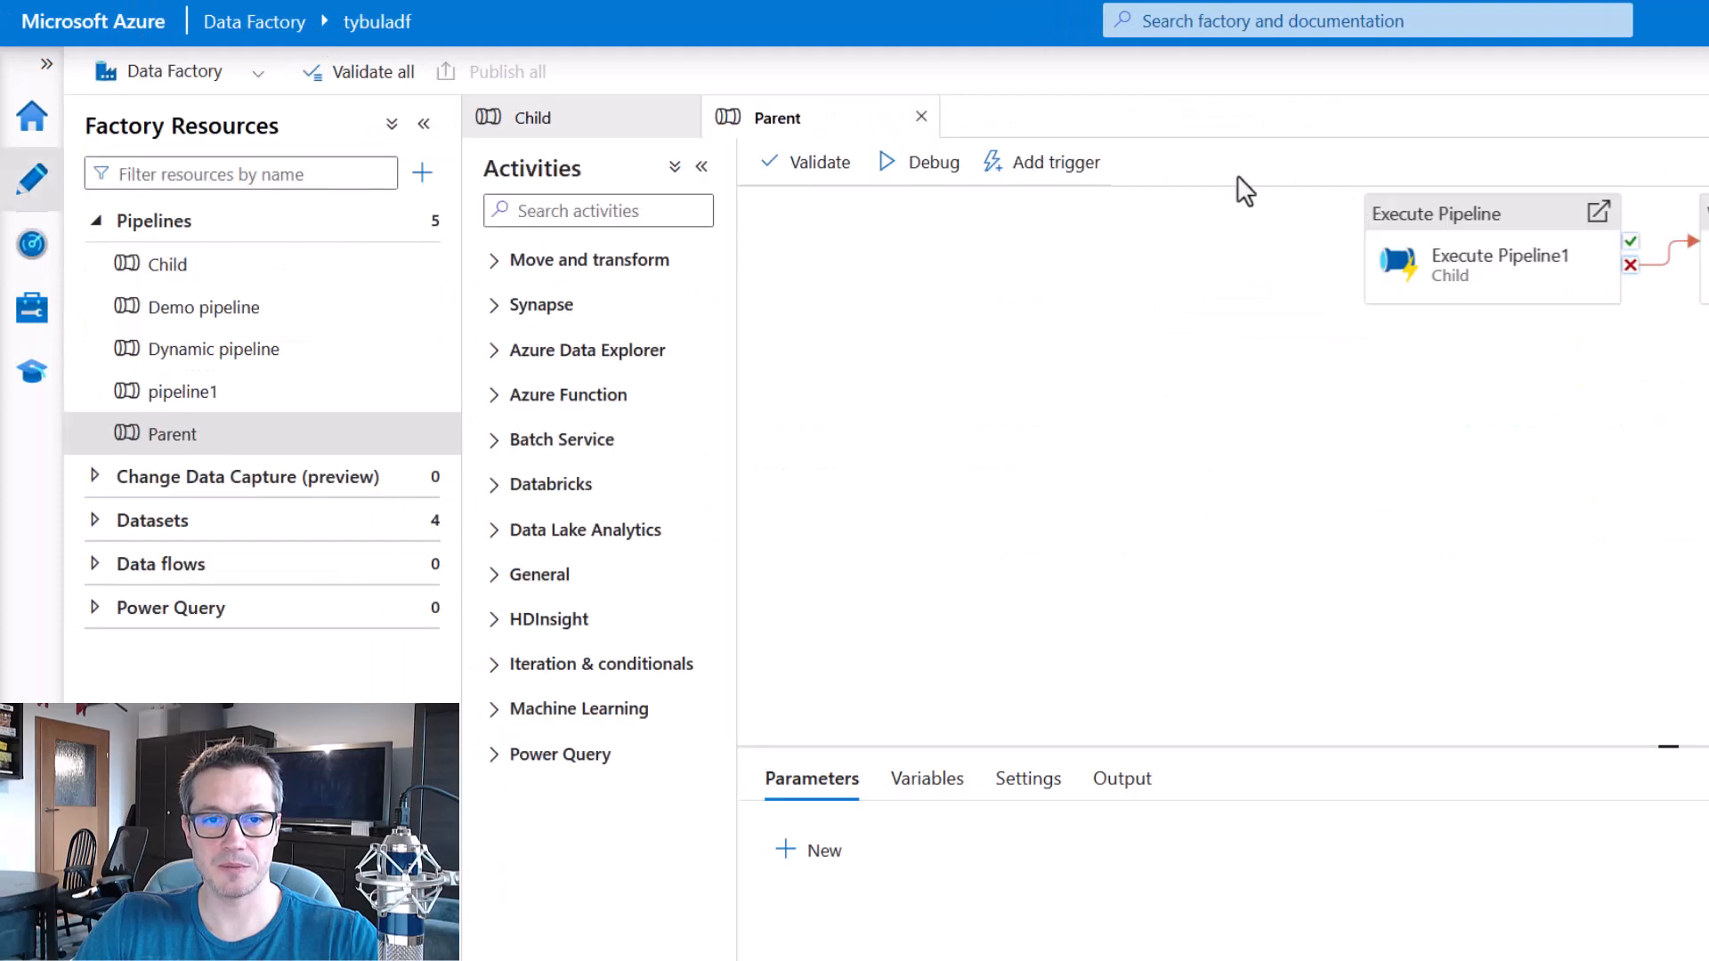
left_click(1058, 176)
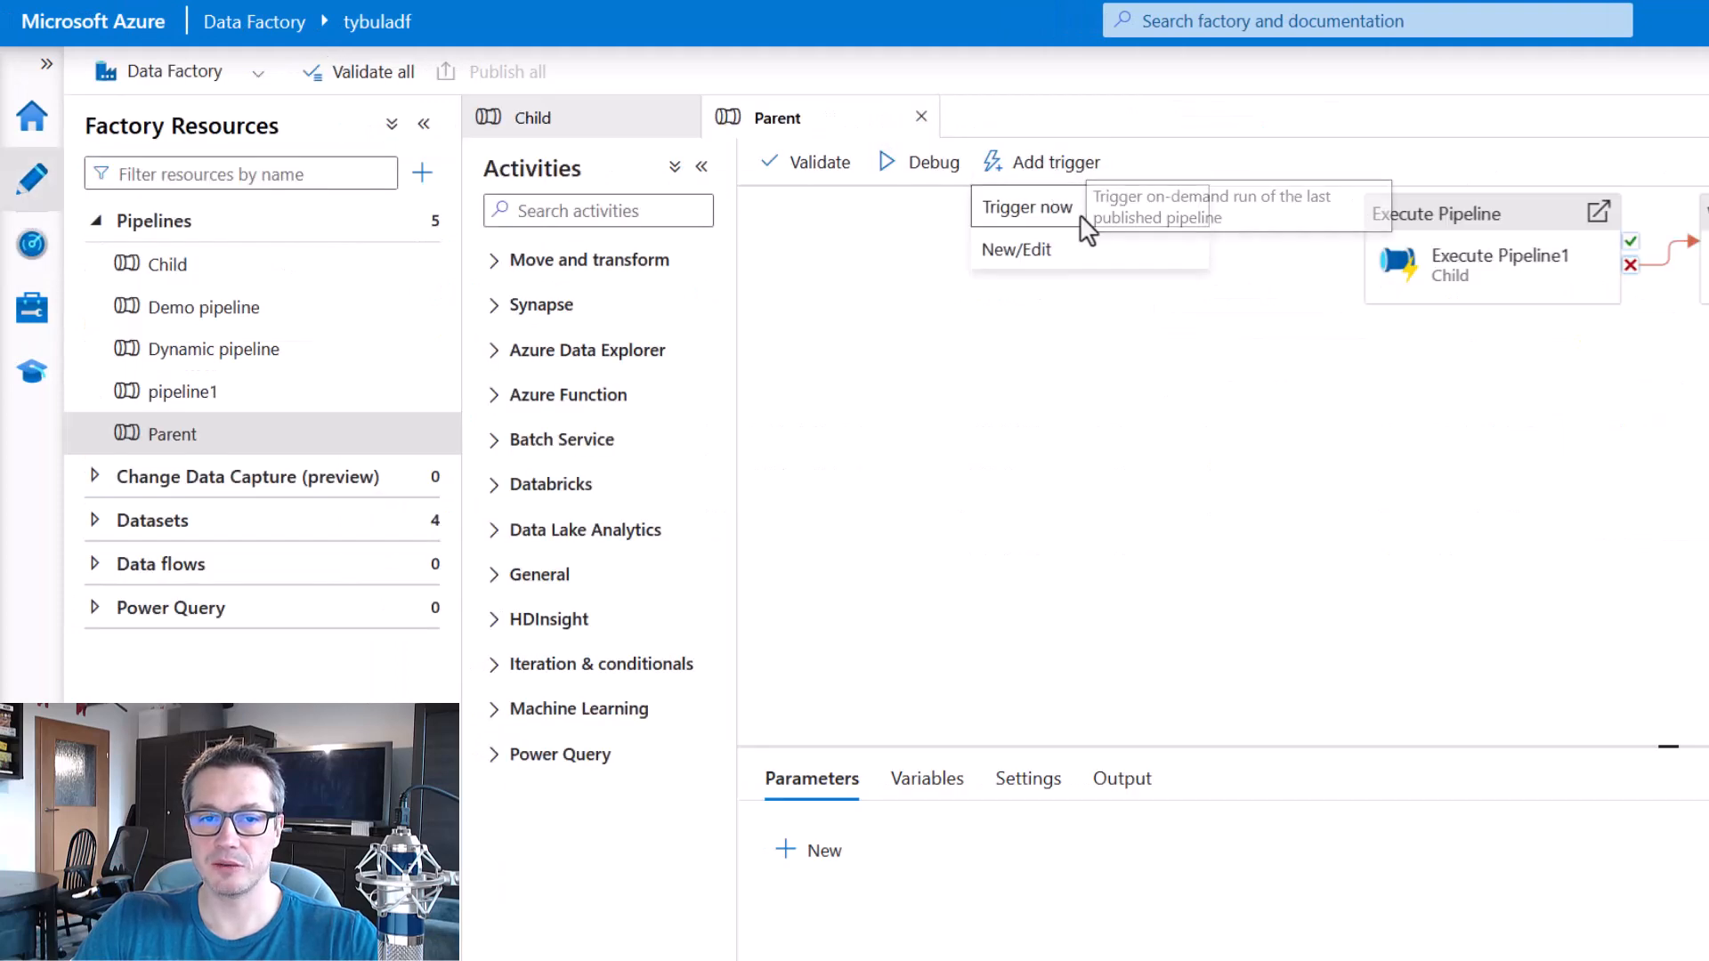
left_click(1024, 207)
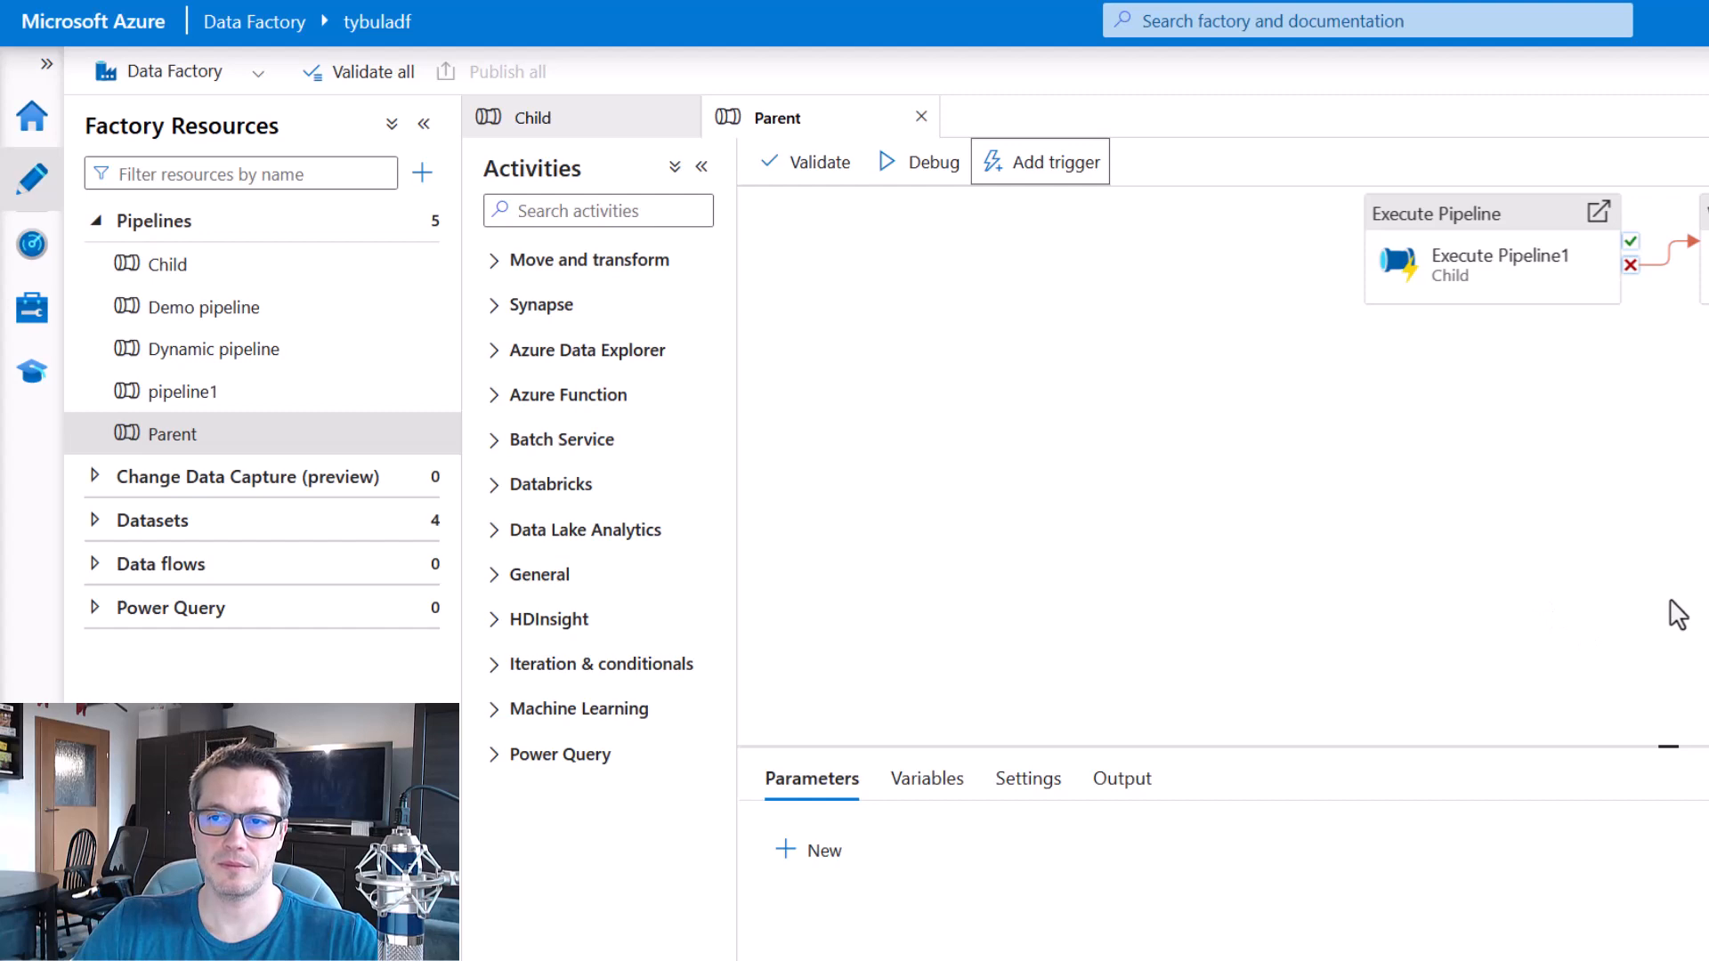
Refresh the triggered pipeline runs in monitoring and compare the statuses of the newest Child and Parent runs.
left_click(34, 243)
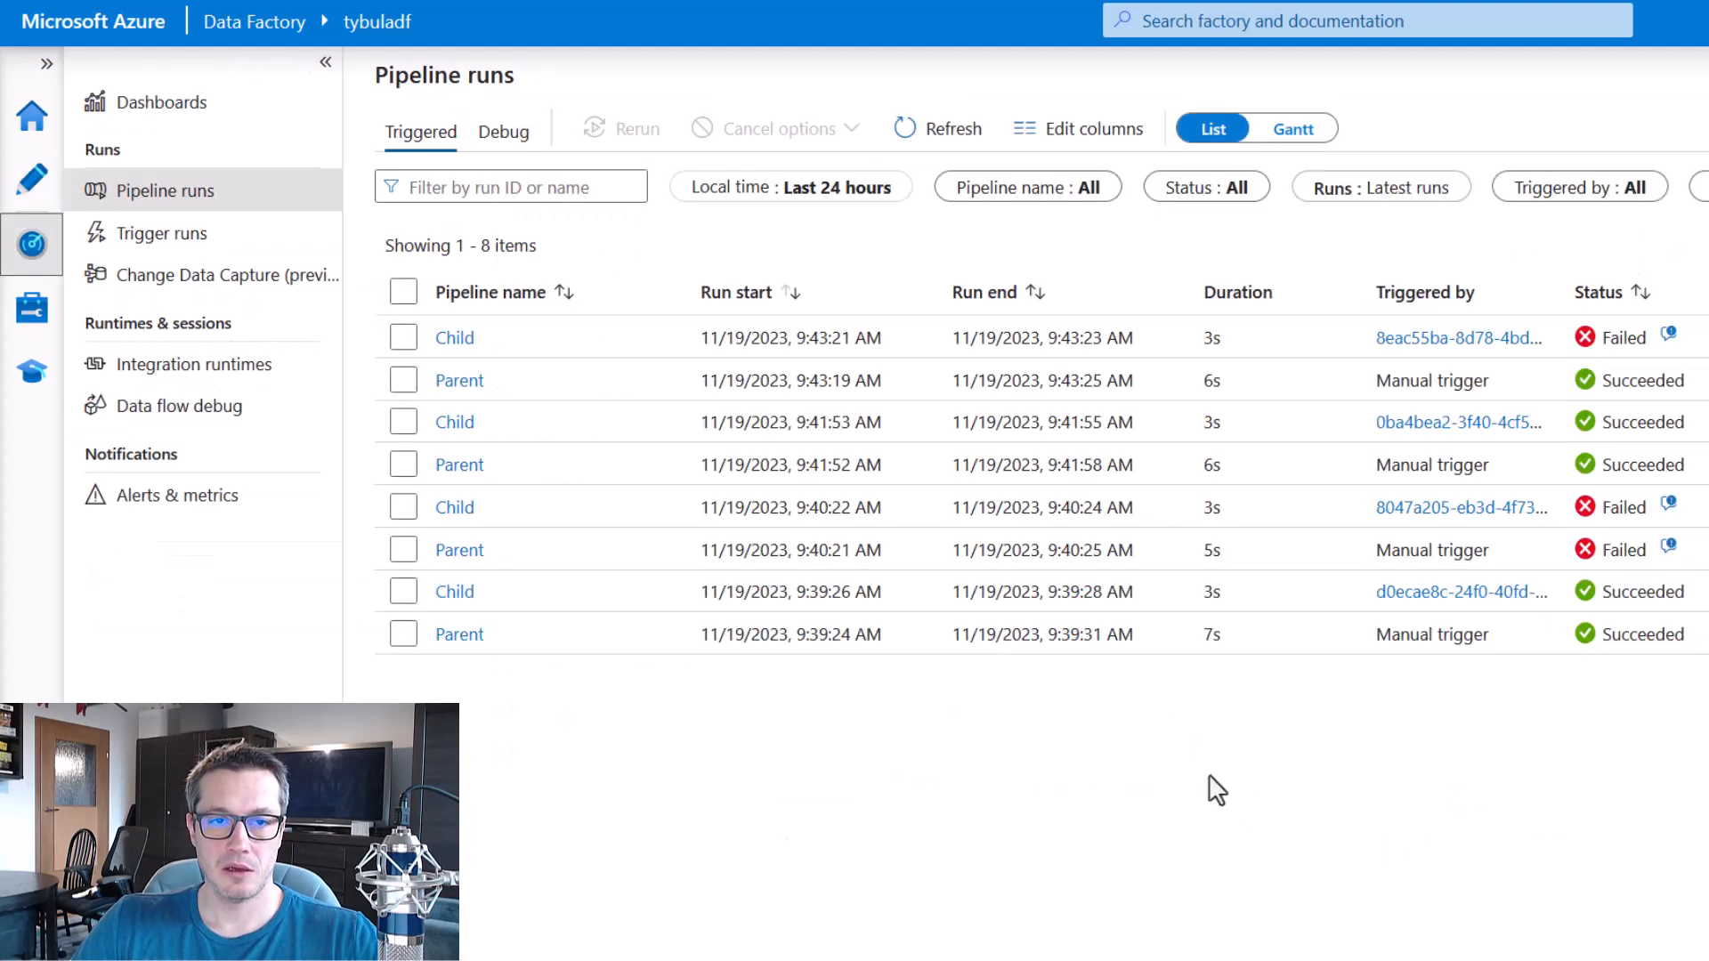
left_click(931, 130)
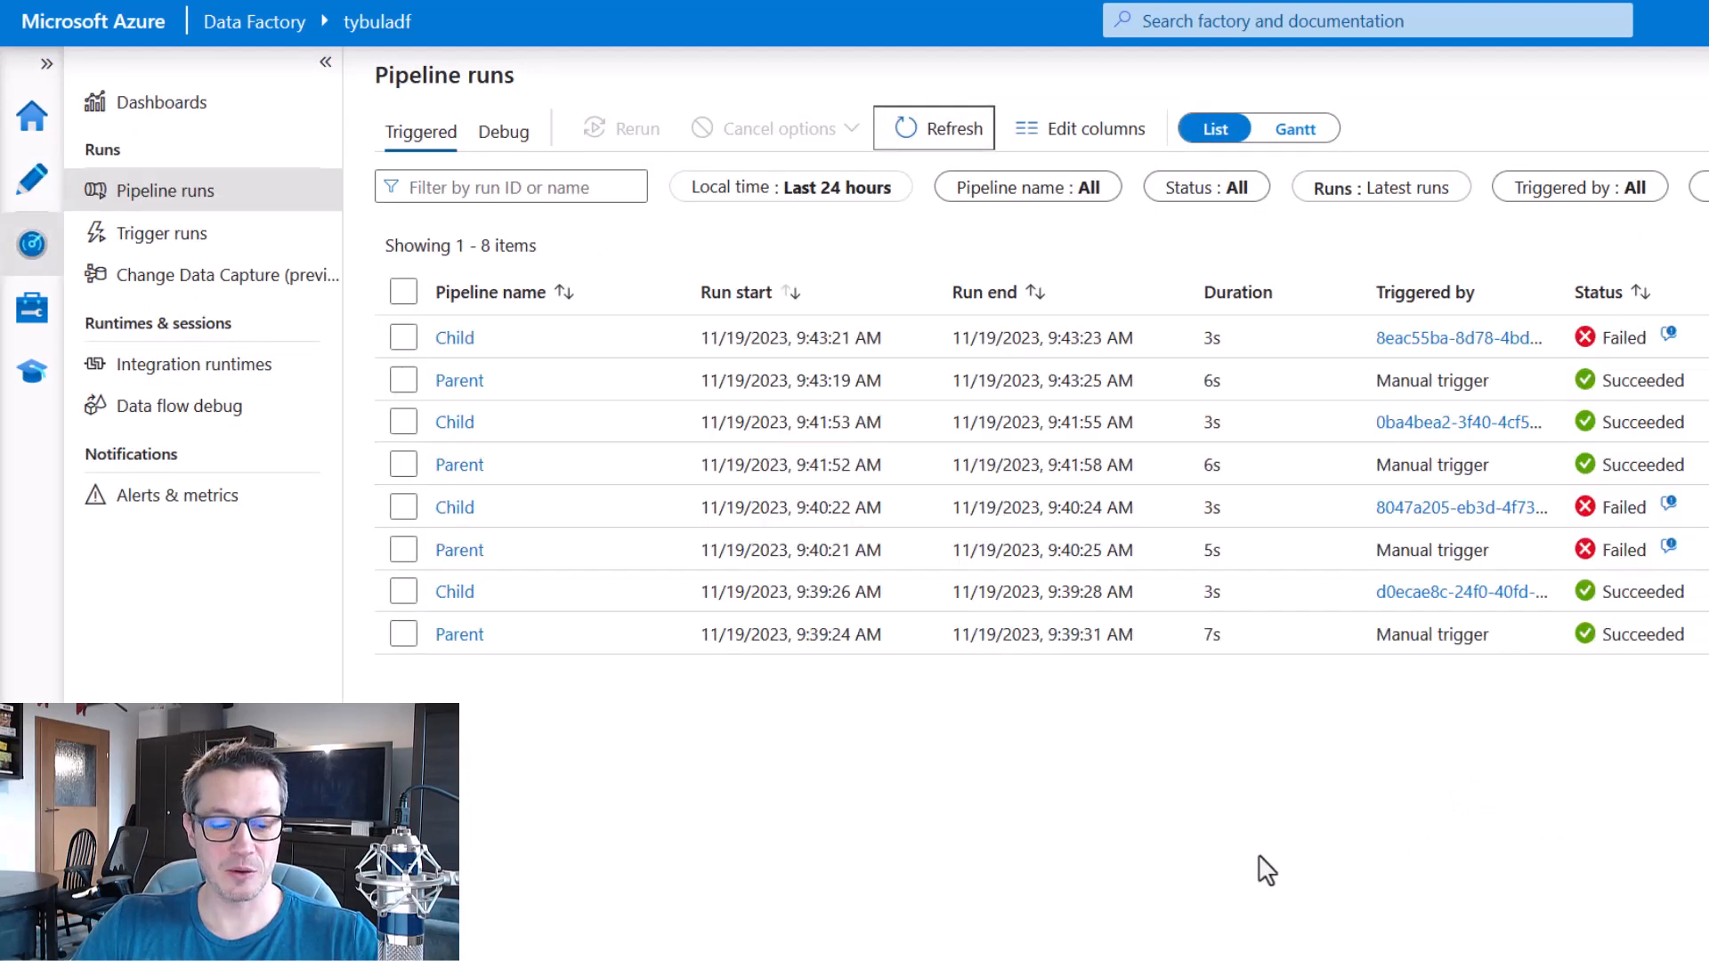
mouse_move(365, 311)
left_mouse_down()
mouse_move(698, 392)
mouse_move(1708, 409)
left_mouse_up()
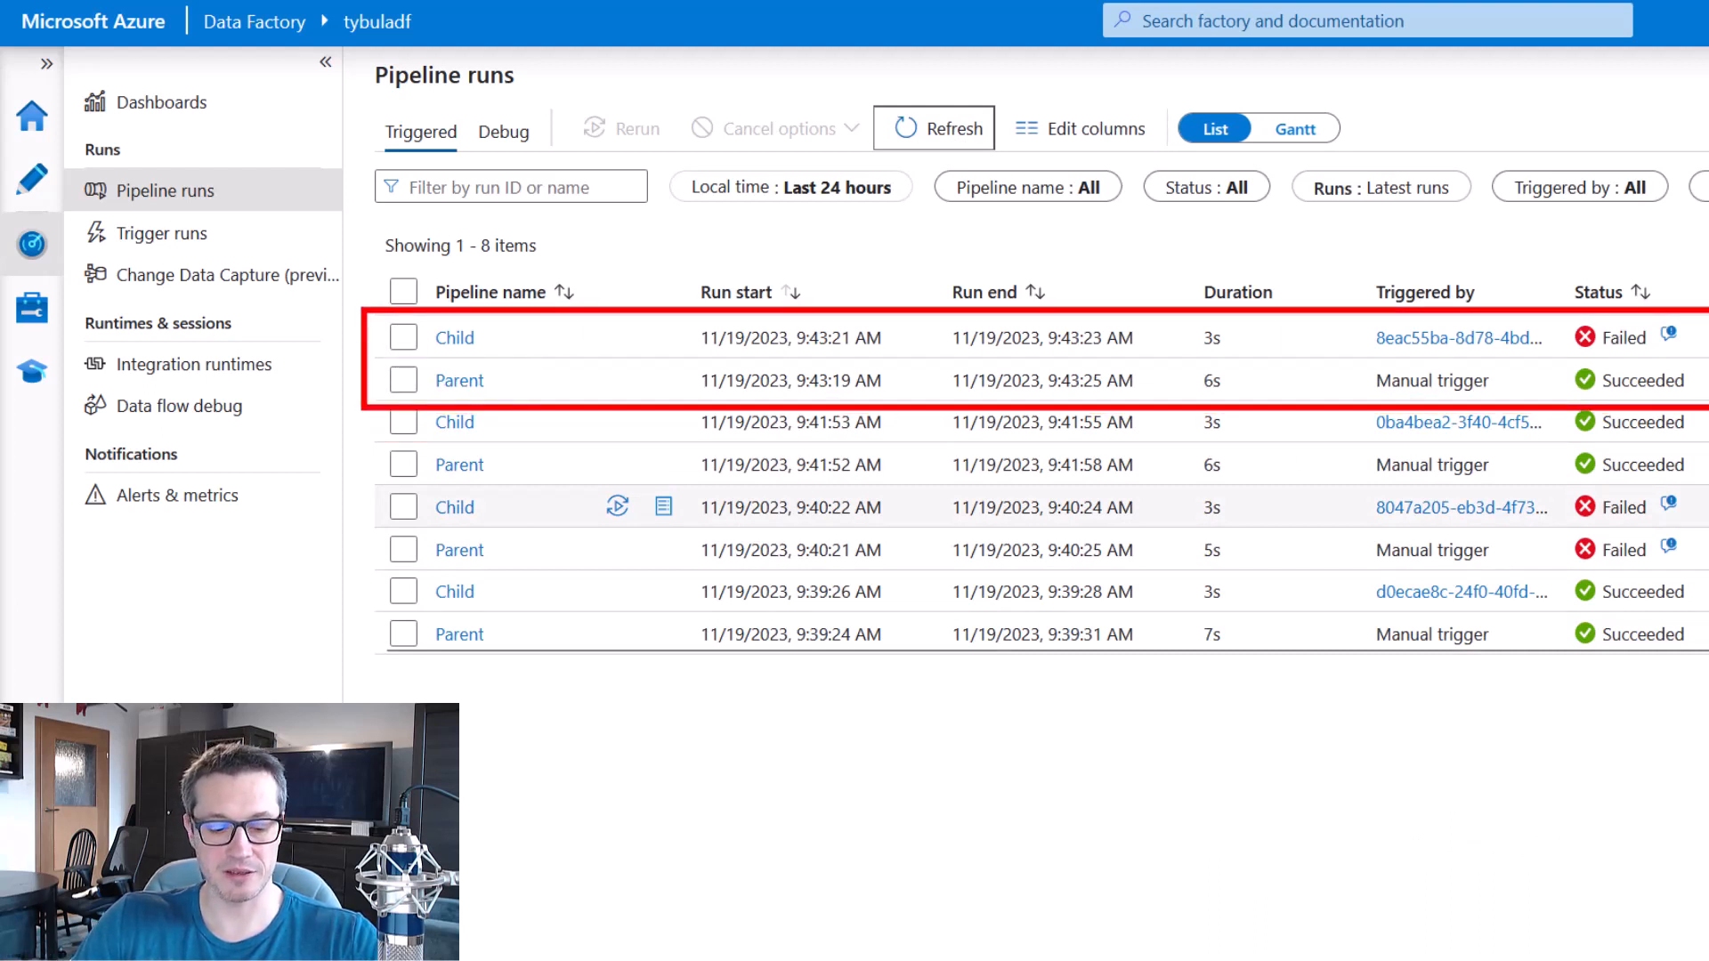
key("Escape")
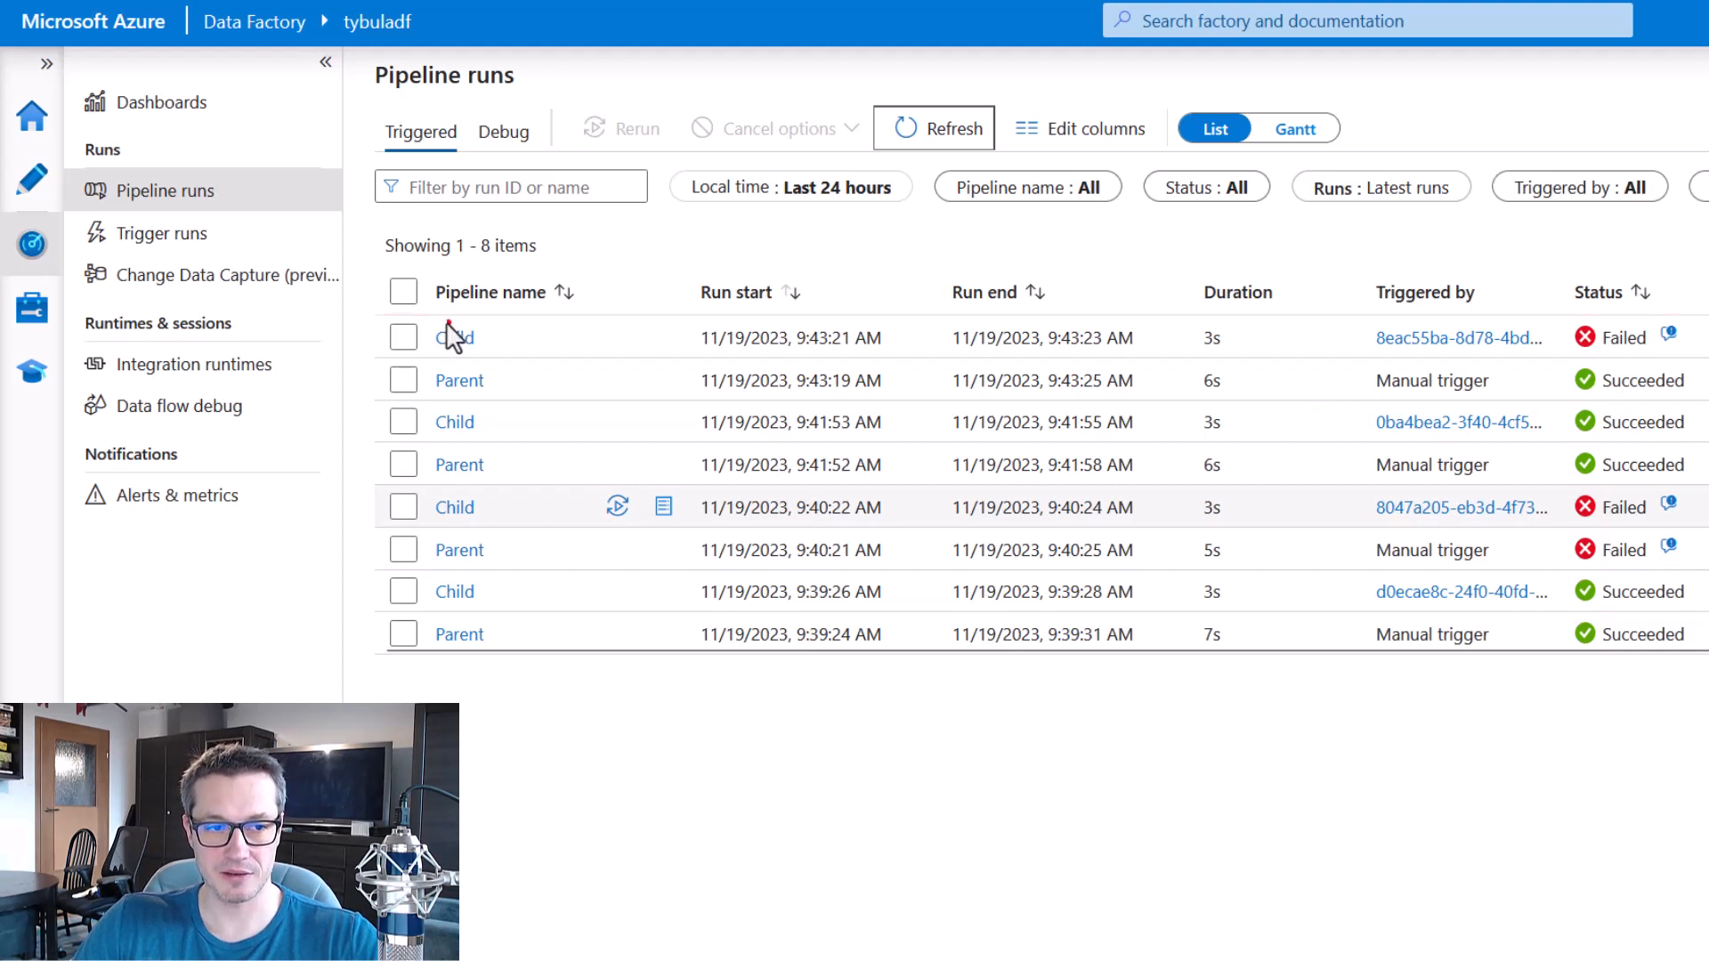
Open the newest Child run's activity details and examine the Set variable1 activity's status.
left_click(454, 337)
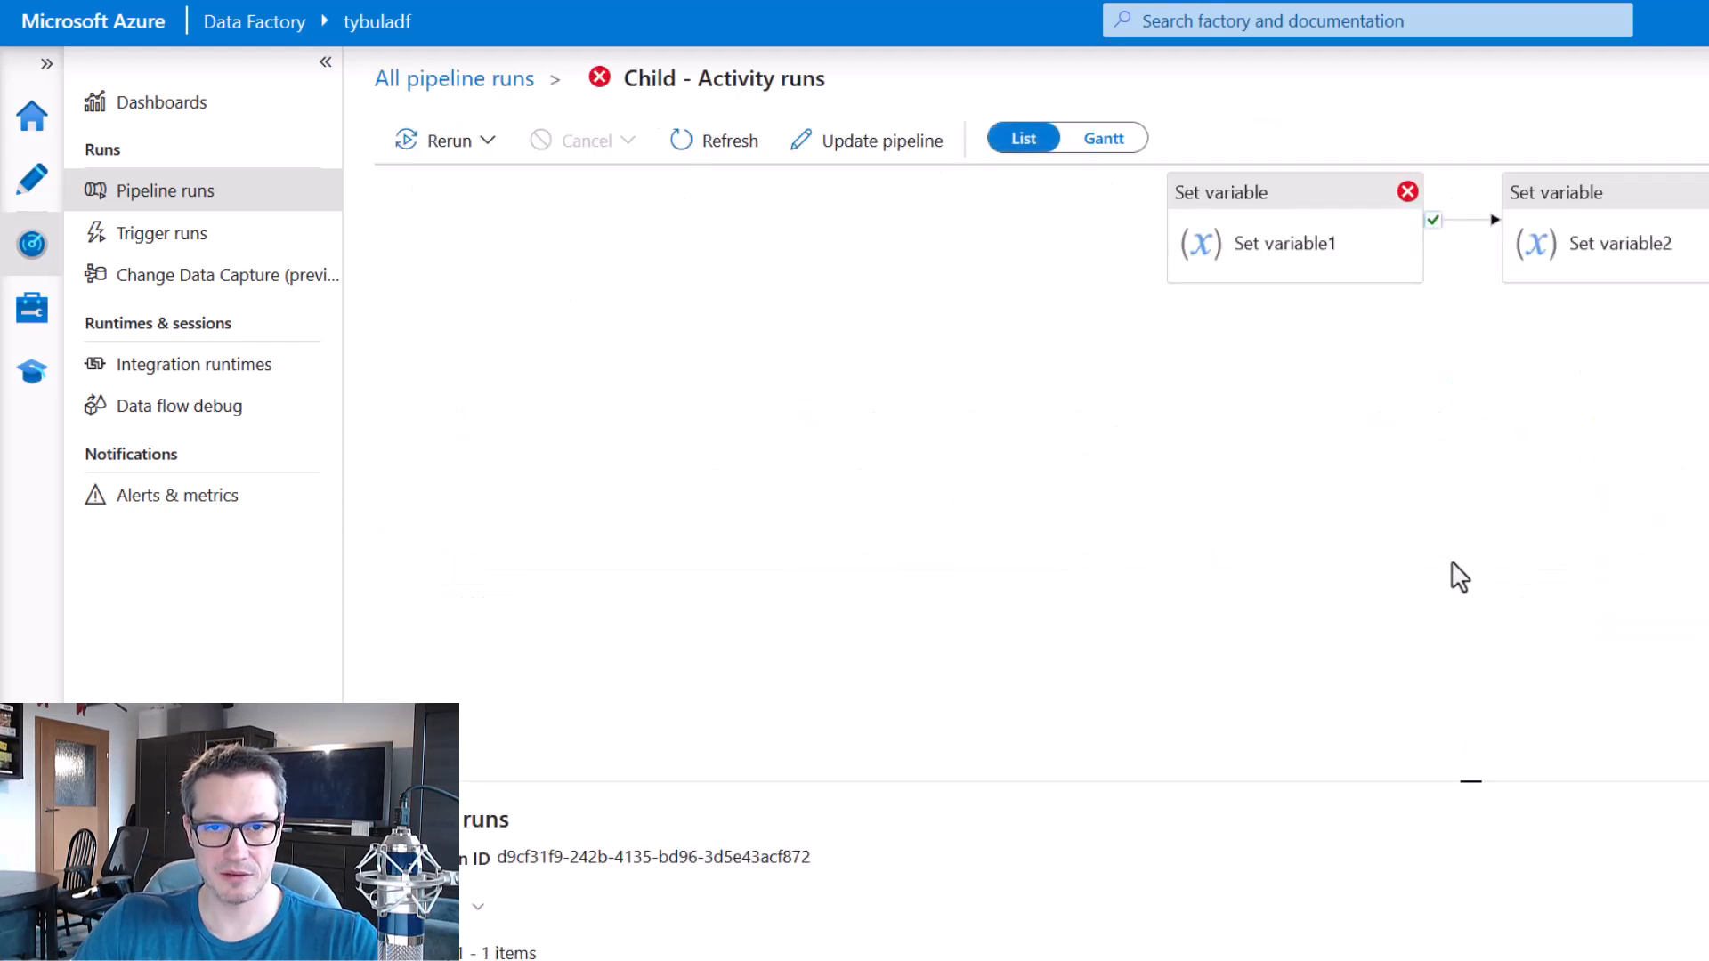
mouse_move(1121, 180)
left_mouse_down()
mouse_move(1371, 309)
mouse_move(1389, 347)
left_mouse_up()
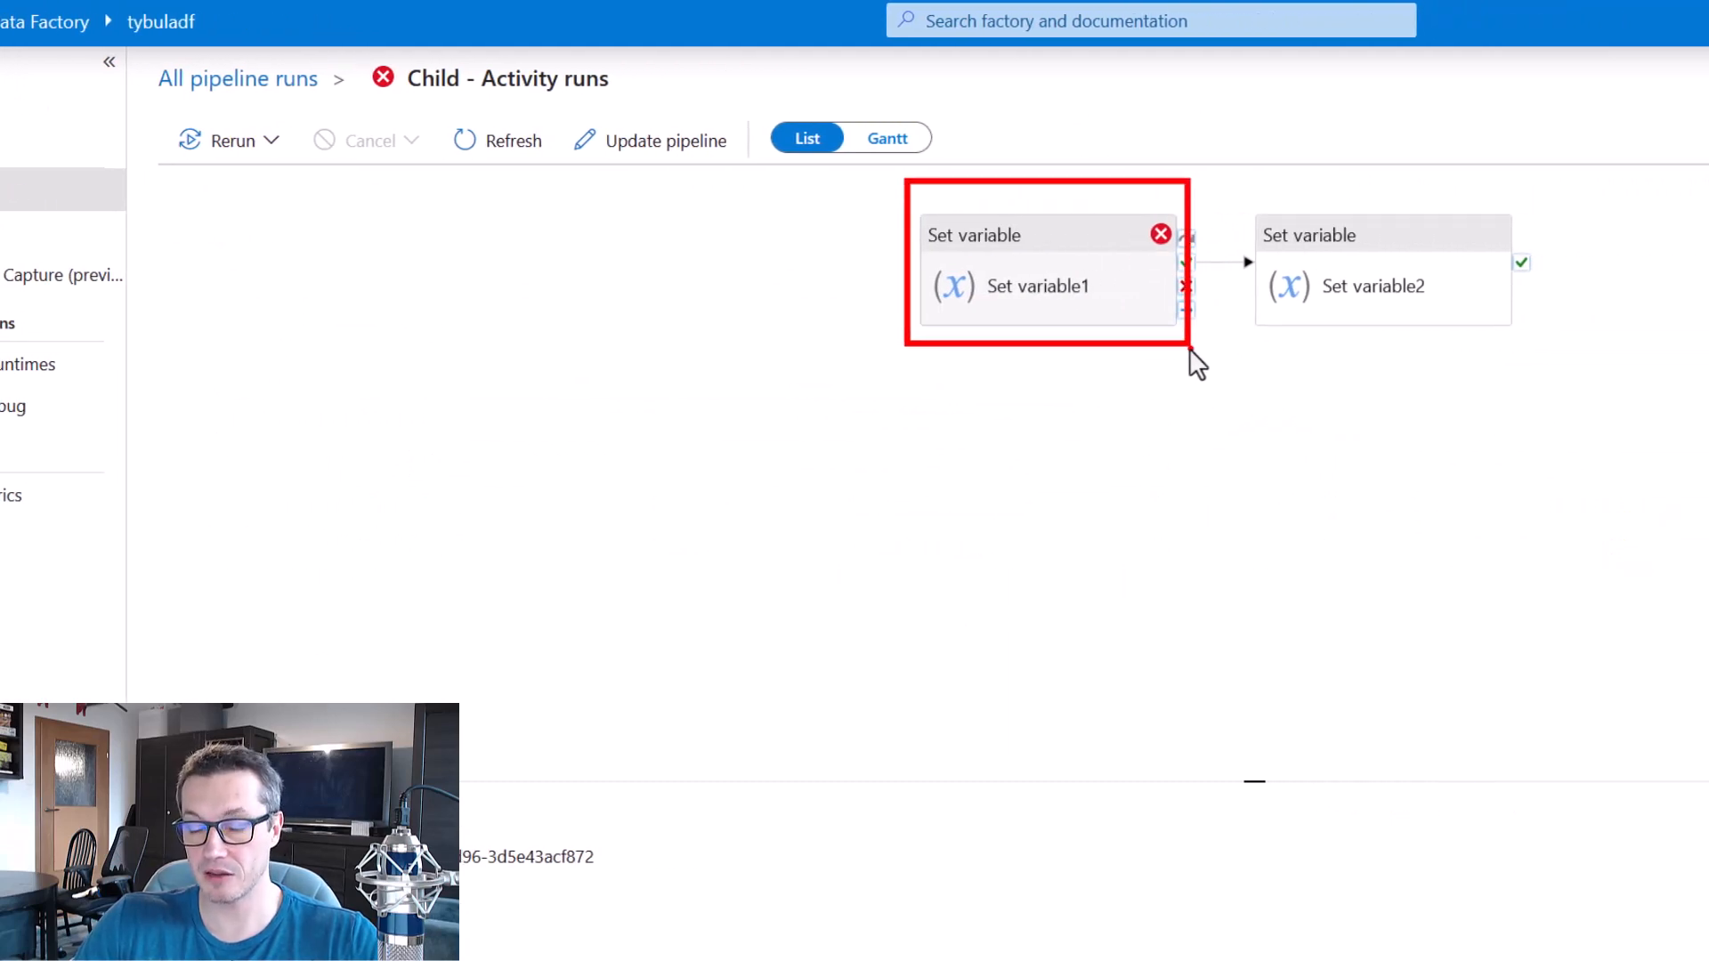
key("Escape")
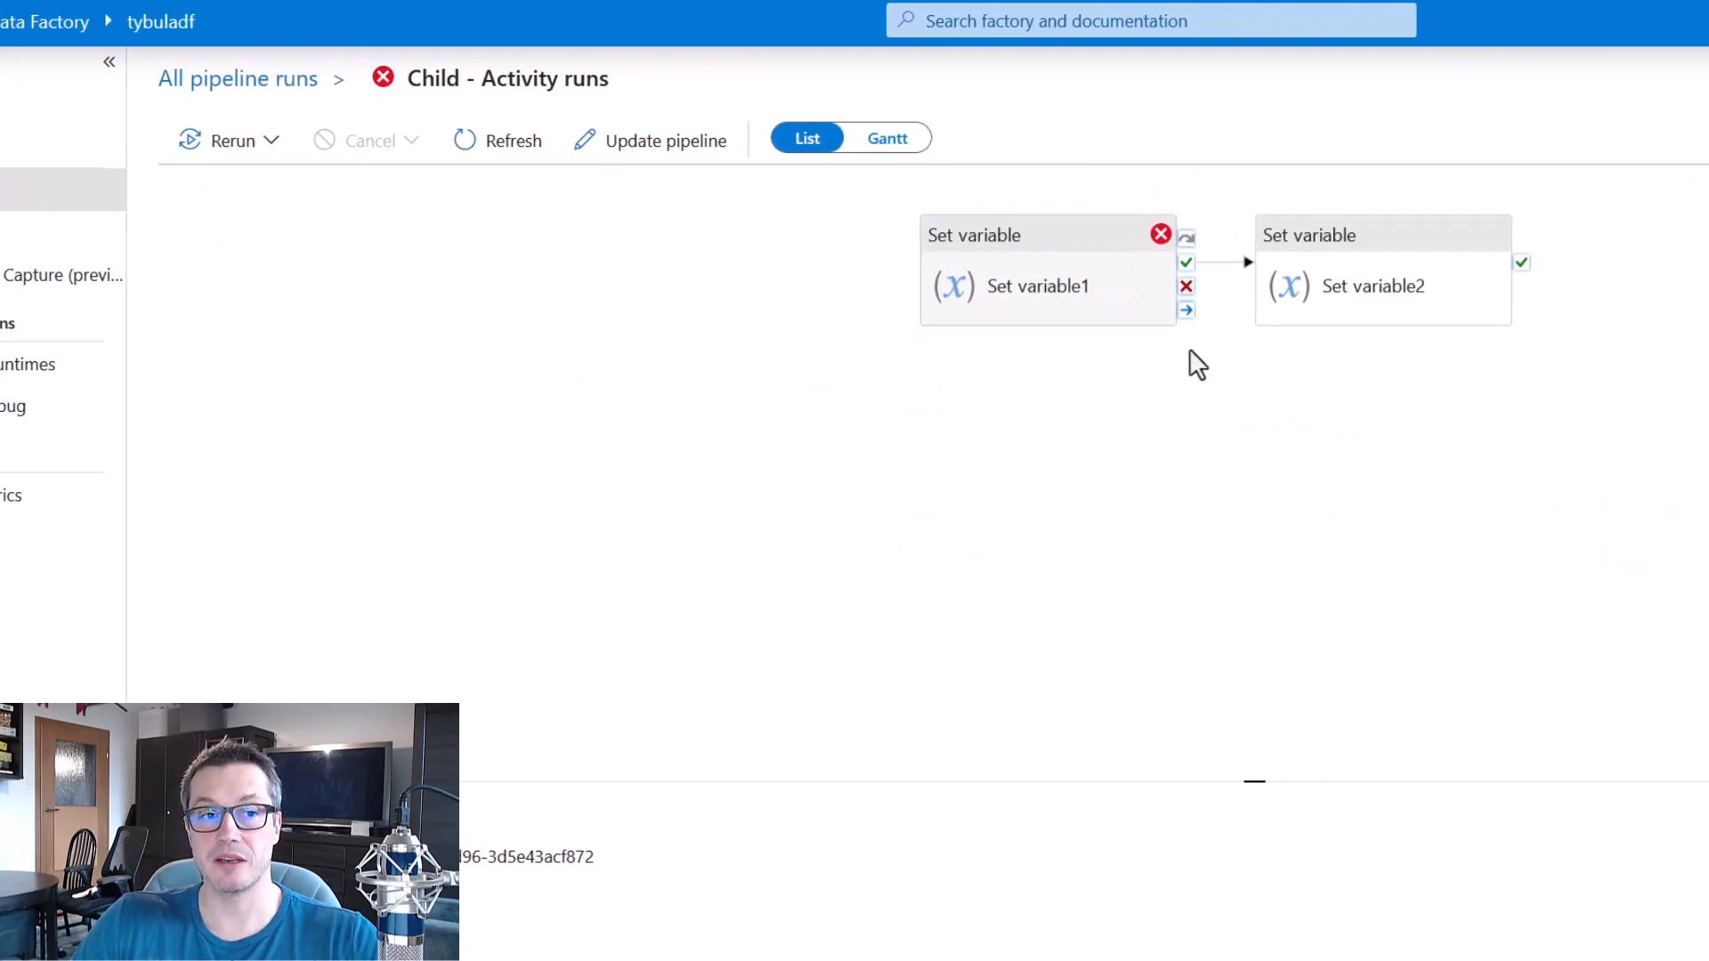
Open the newest Parent run's activity details and examine the Execute Pipeline1 and Wait1 statuses and the dependency linking them.
left_click(298, 85)
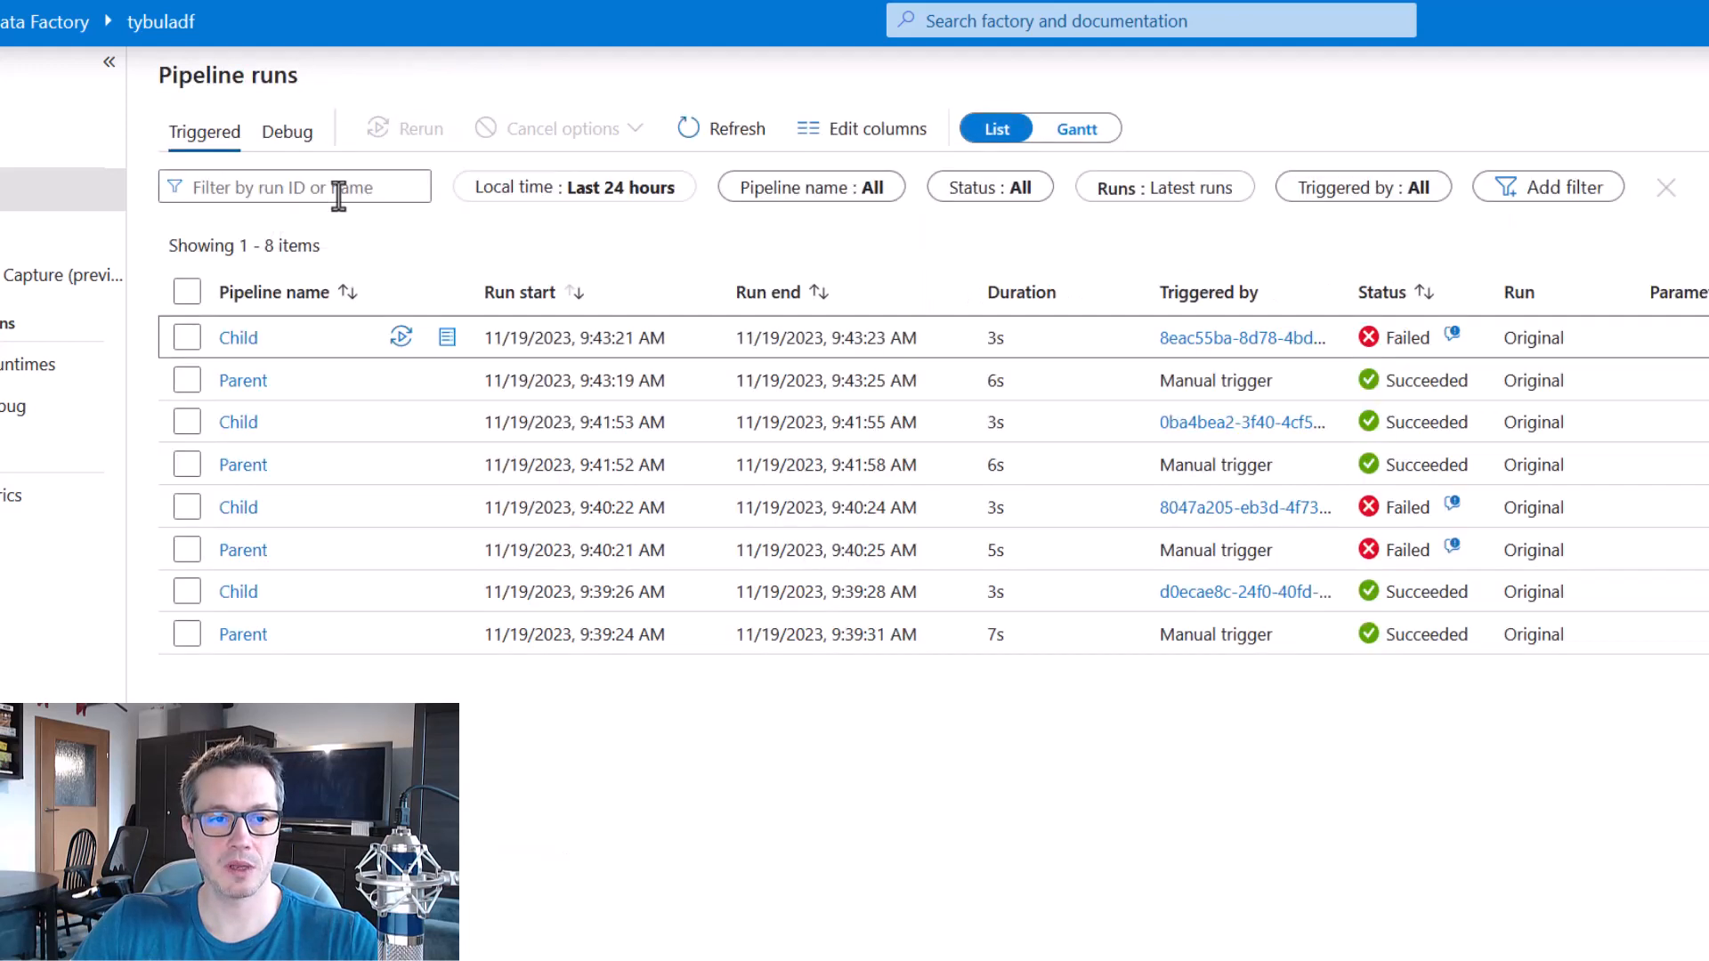
left_click(248, 385)
left_click_drag(1477, 496, 1427, 596)
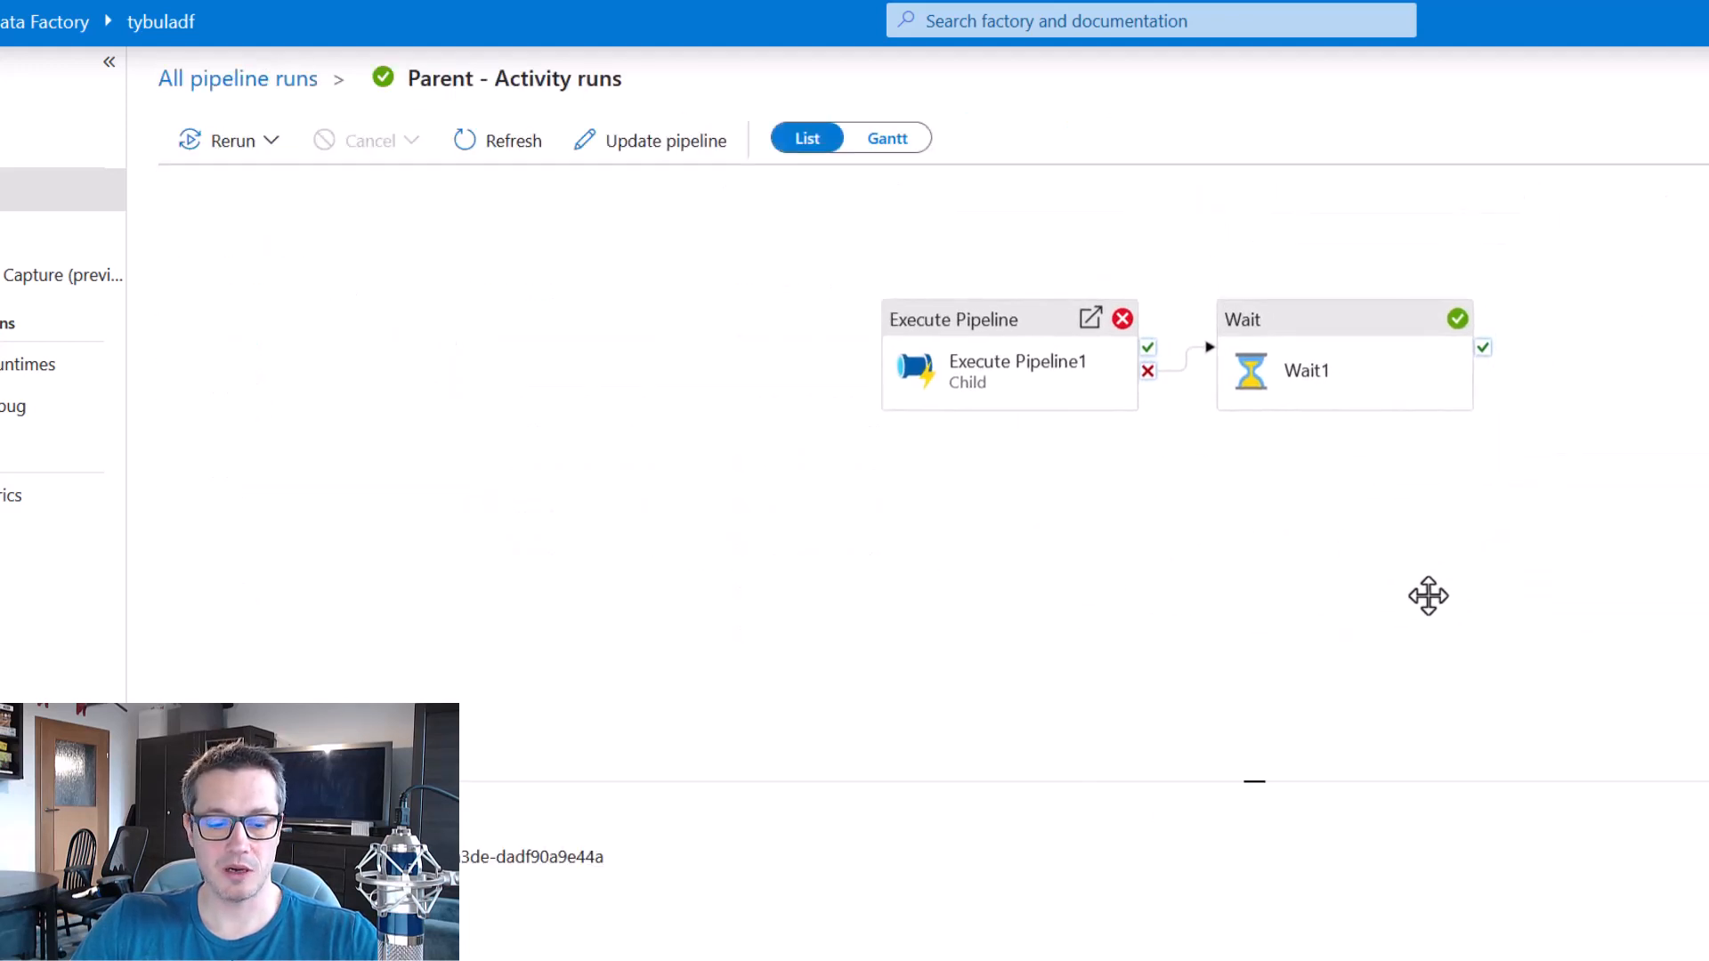
left_click_drag(889, 293, 1168, 458)
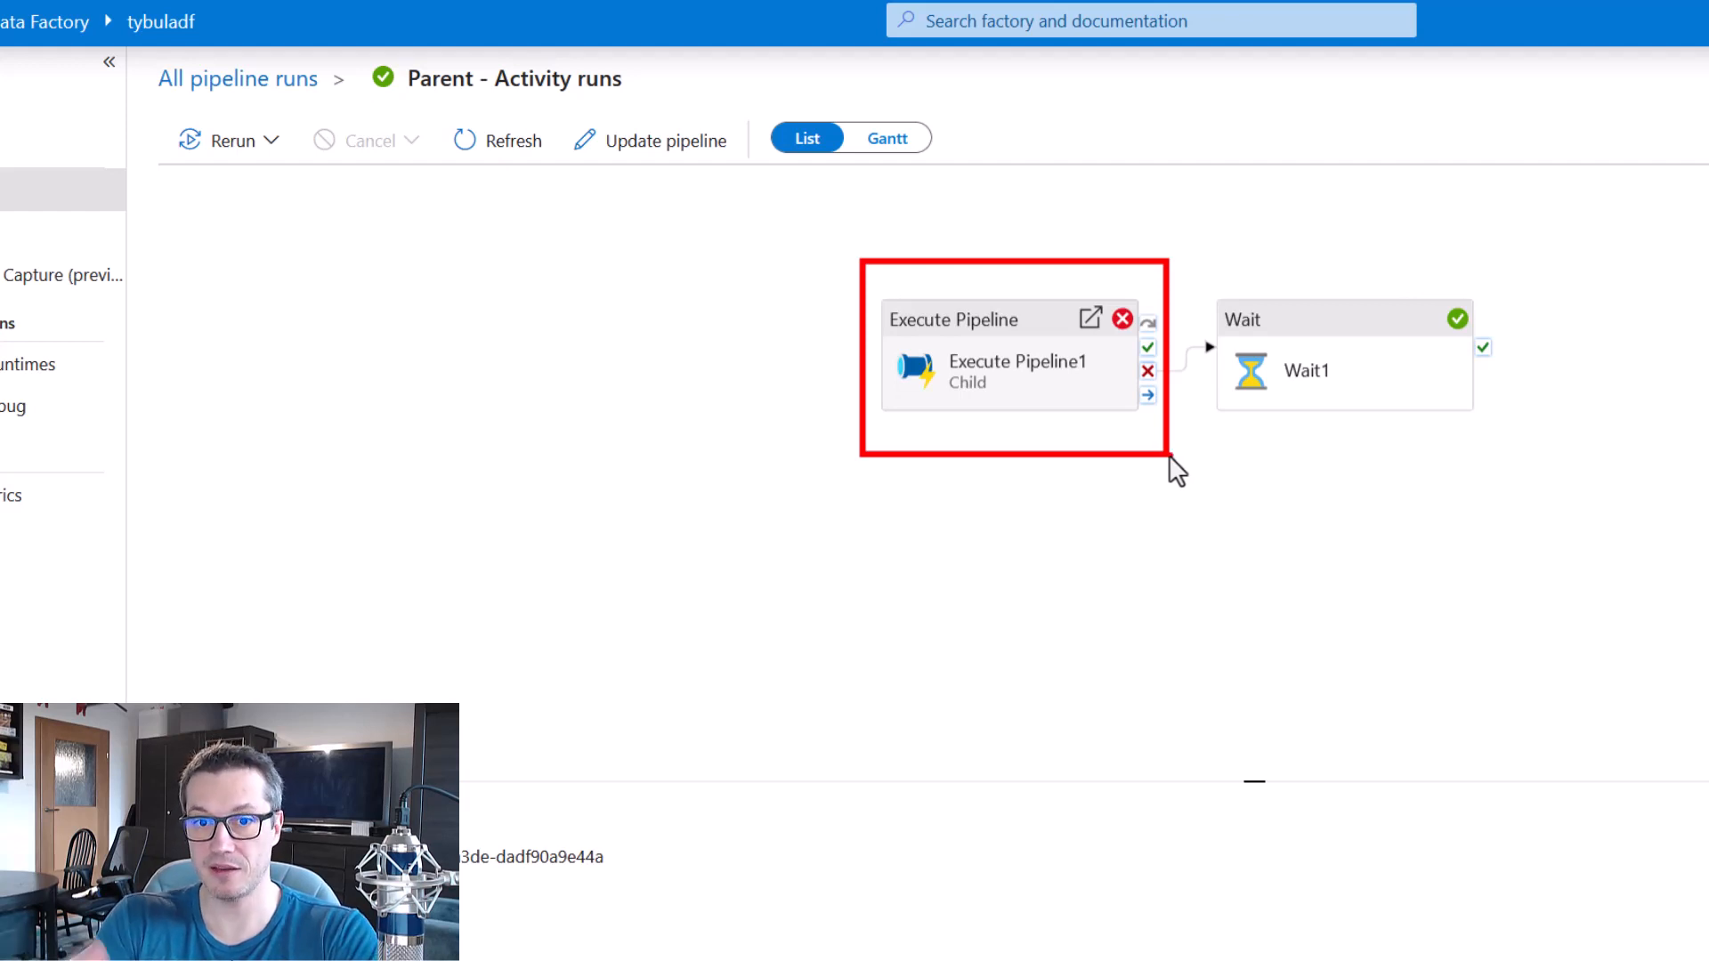
key("e")
left_click_drag(1134, 325, 1235, 397)
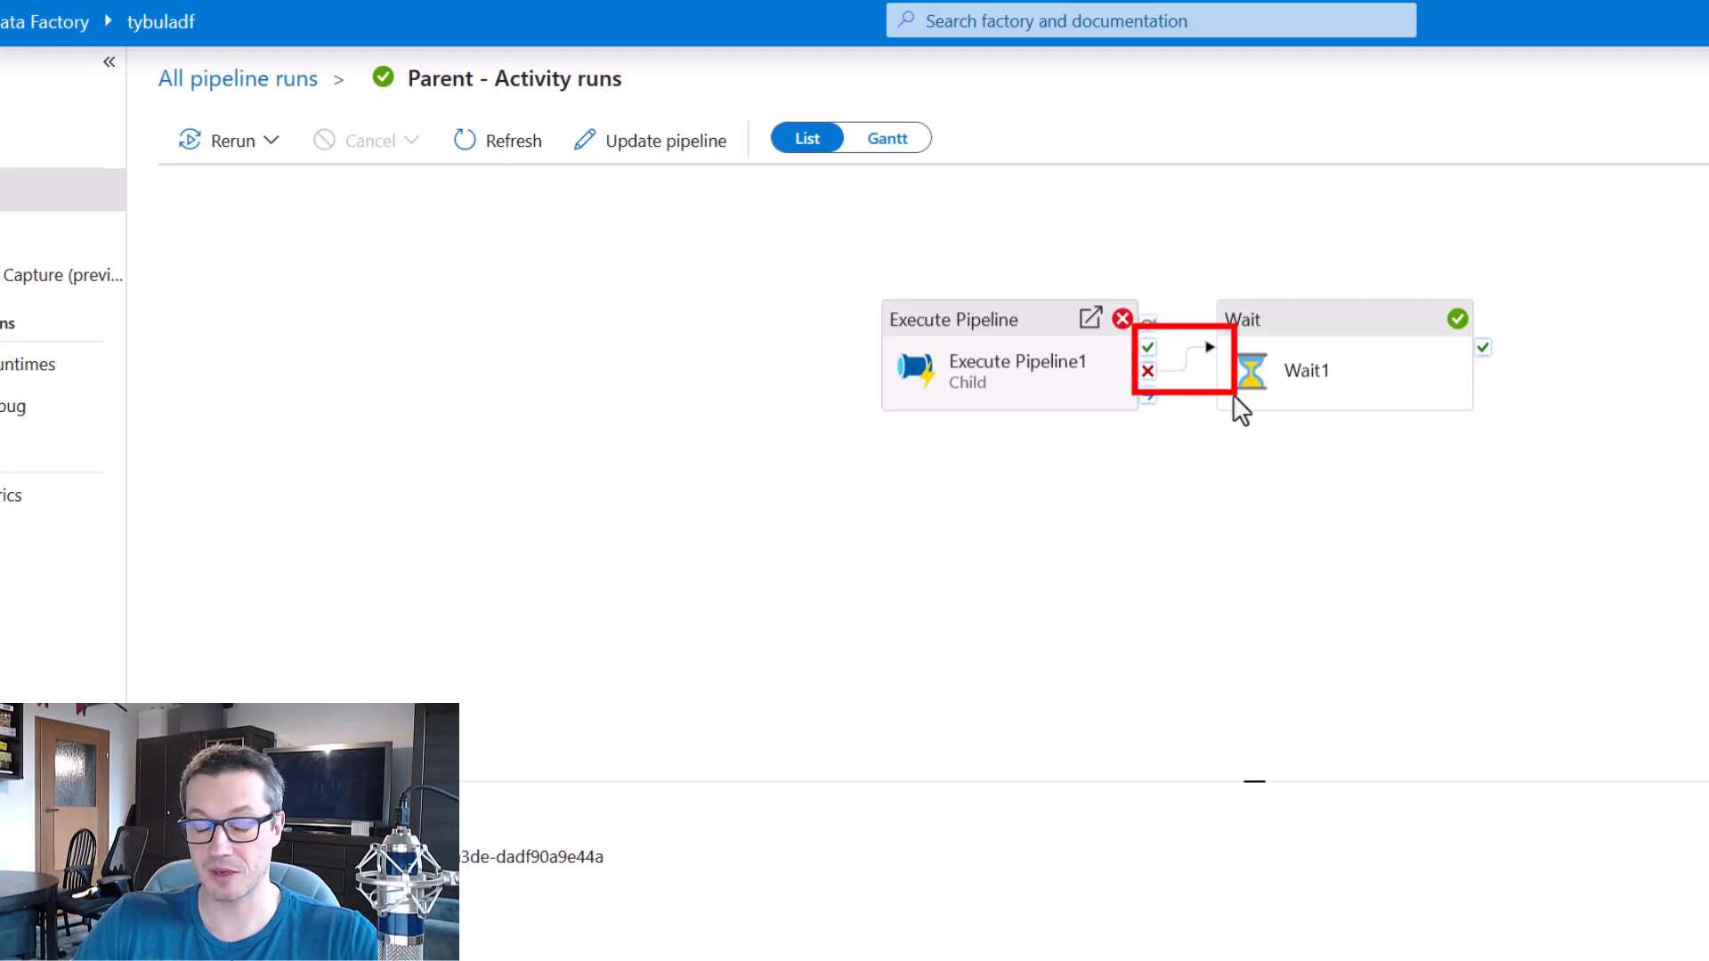
key("e")
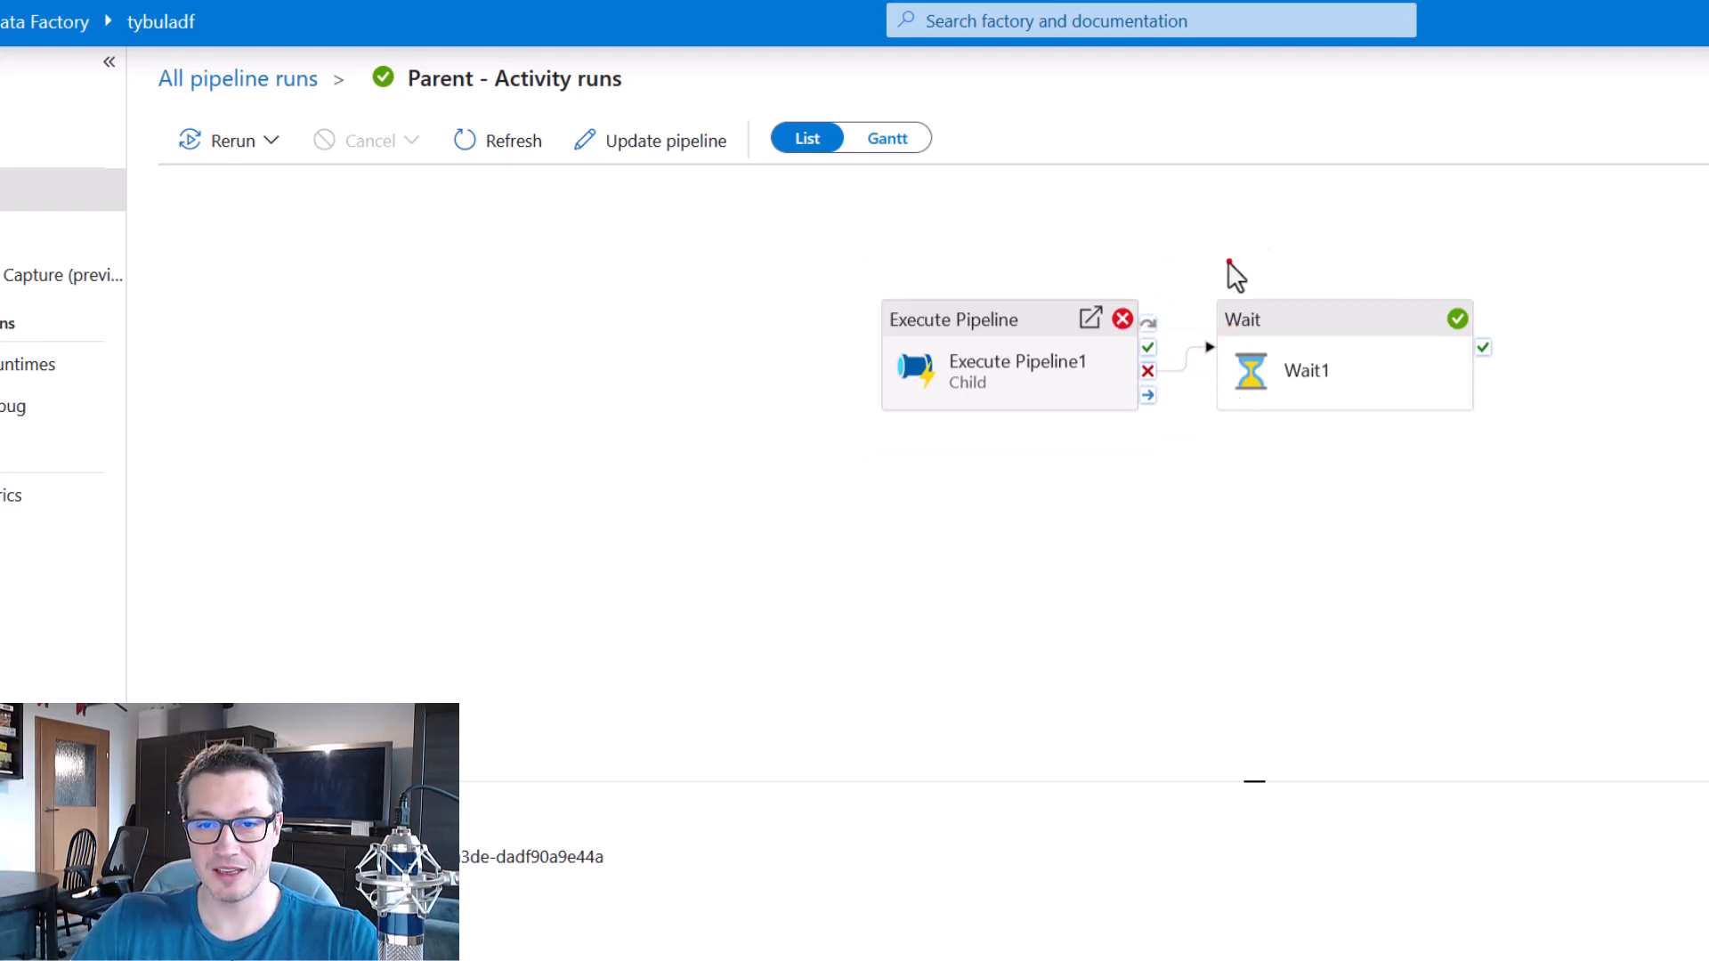
left_click_drag(1237, 304, 1509, 444)
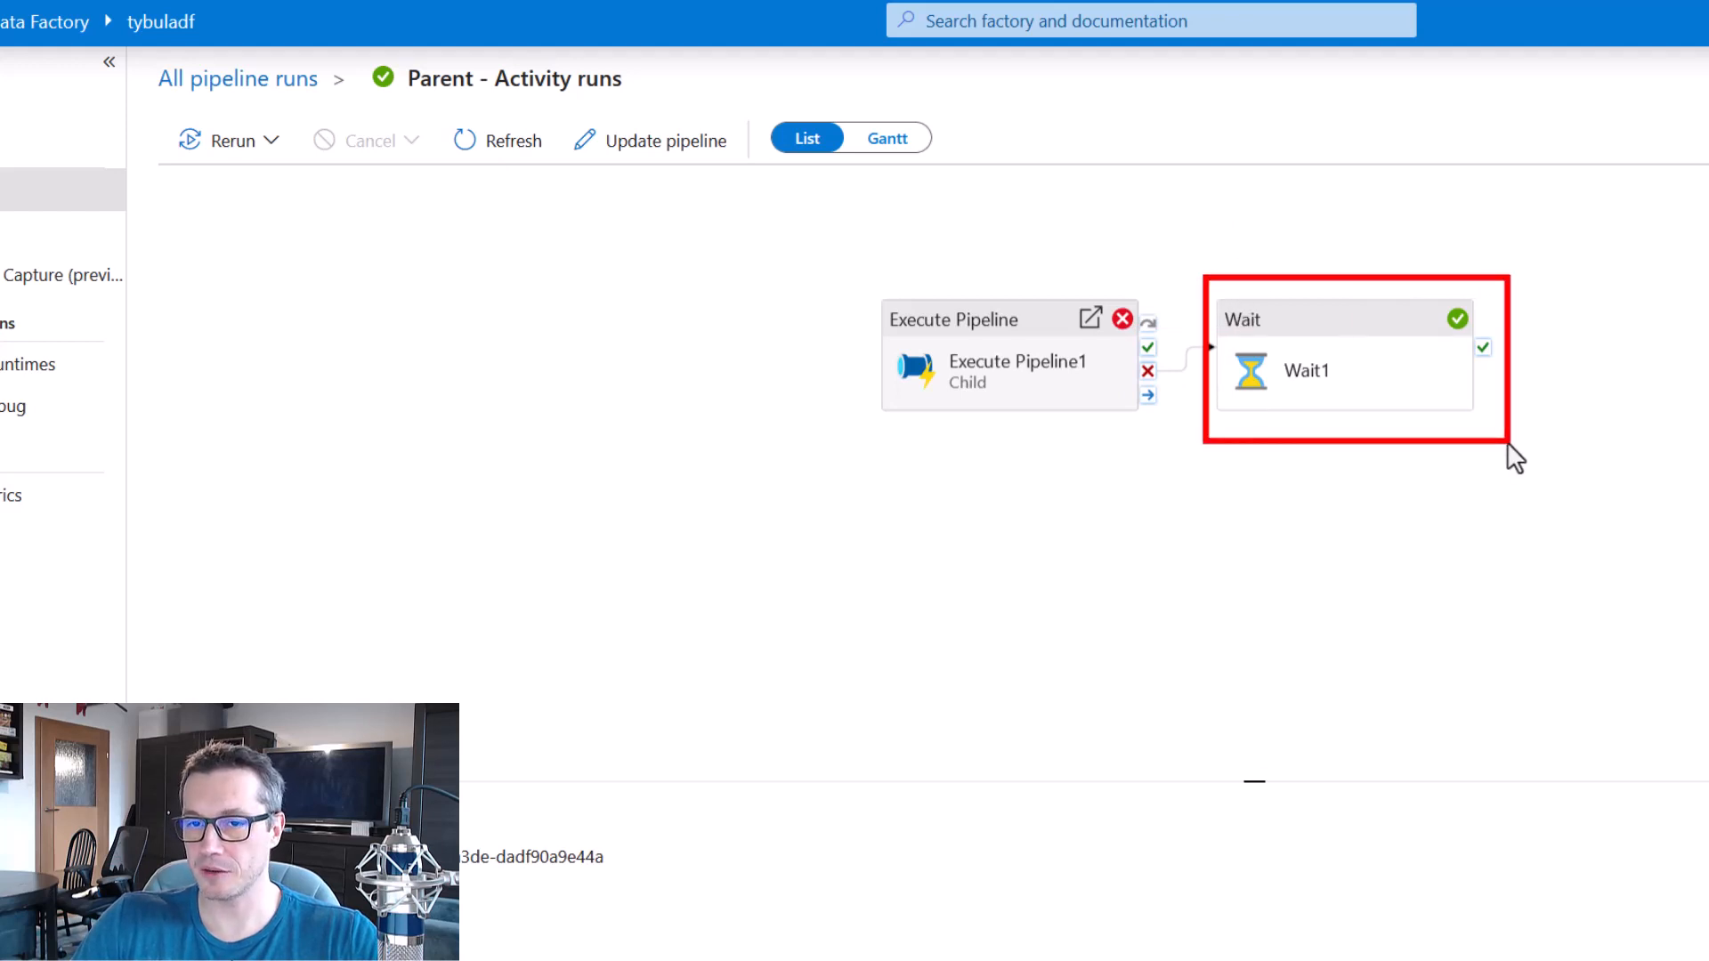
key("e")
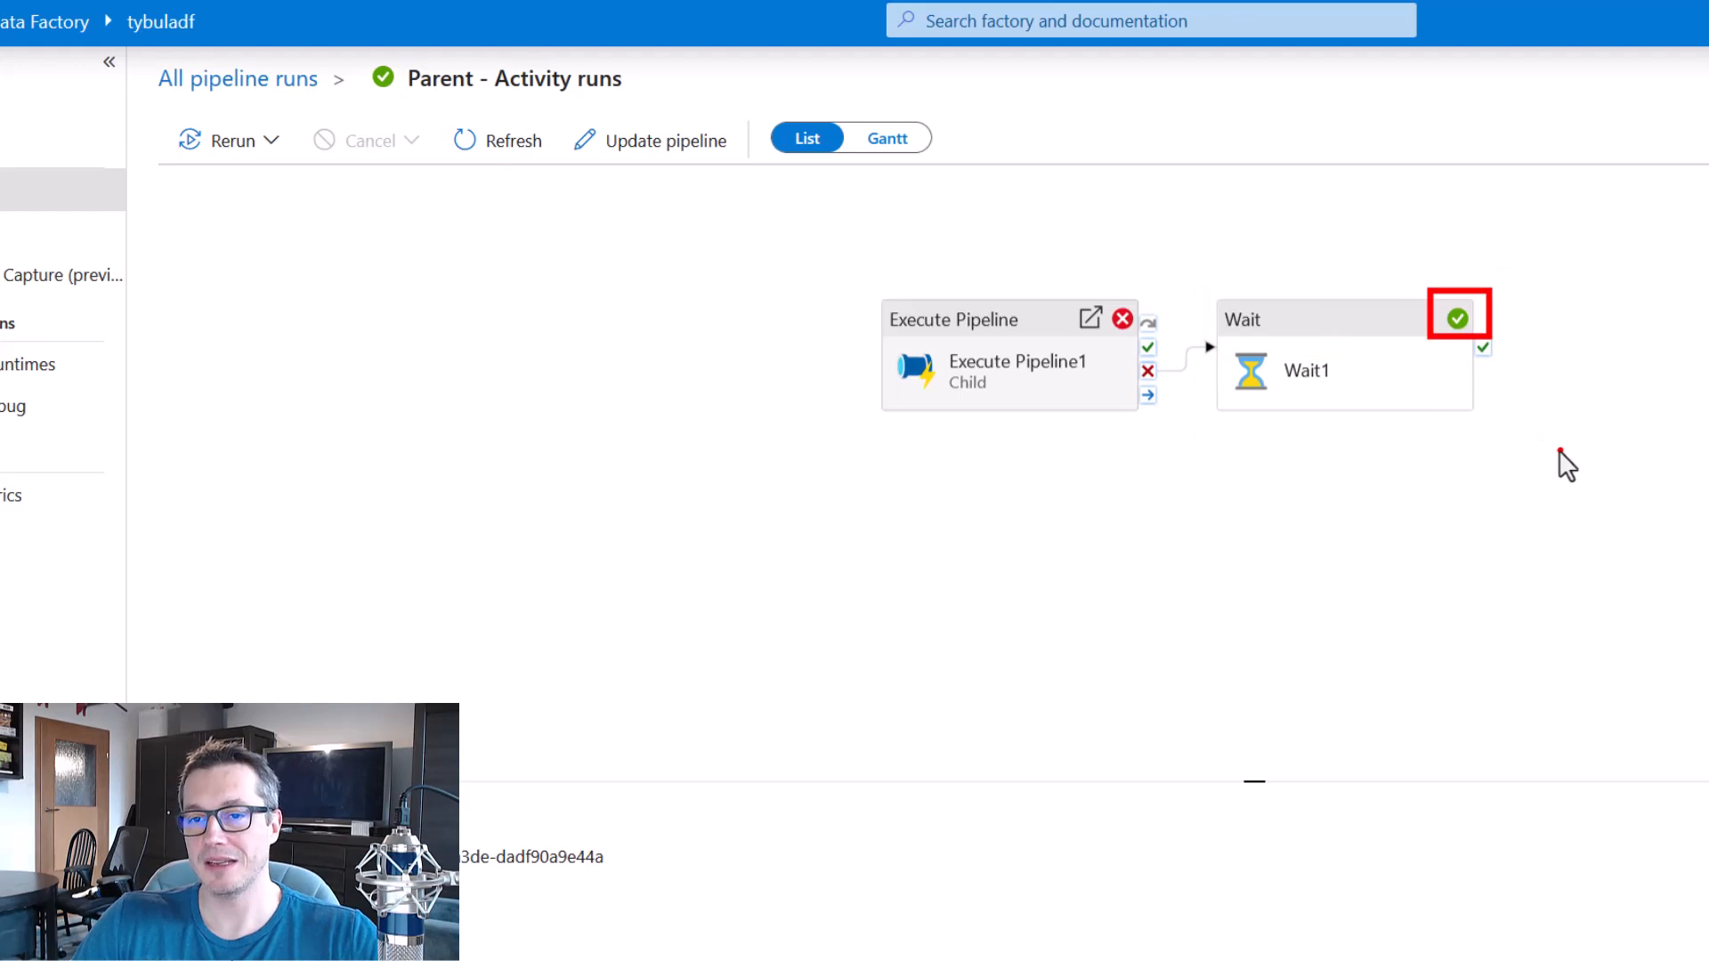
key("Escape")
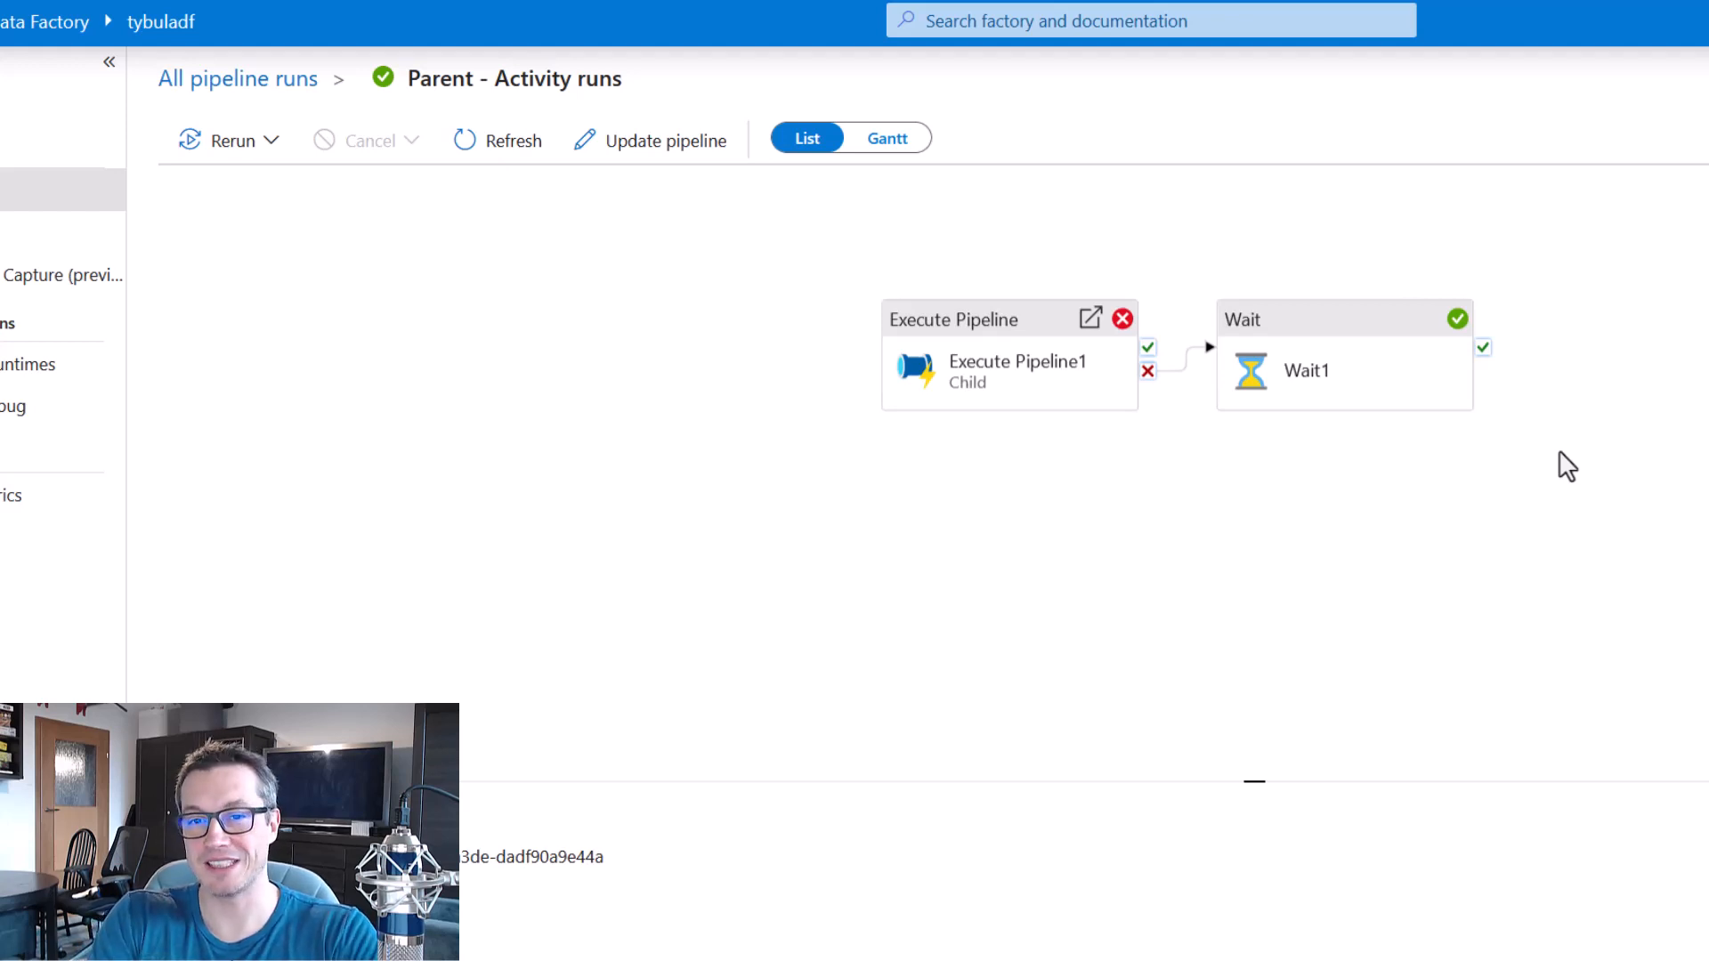
Compare the failure dependency from Execute Pipeline1 to Wait1 in the Parent run with the one in the pipeline's design.
left_click_drag(1120, 322, 1232, 394)
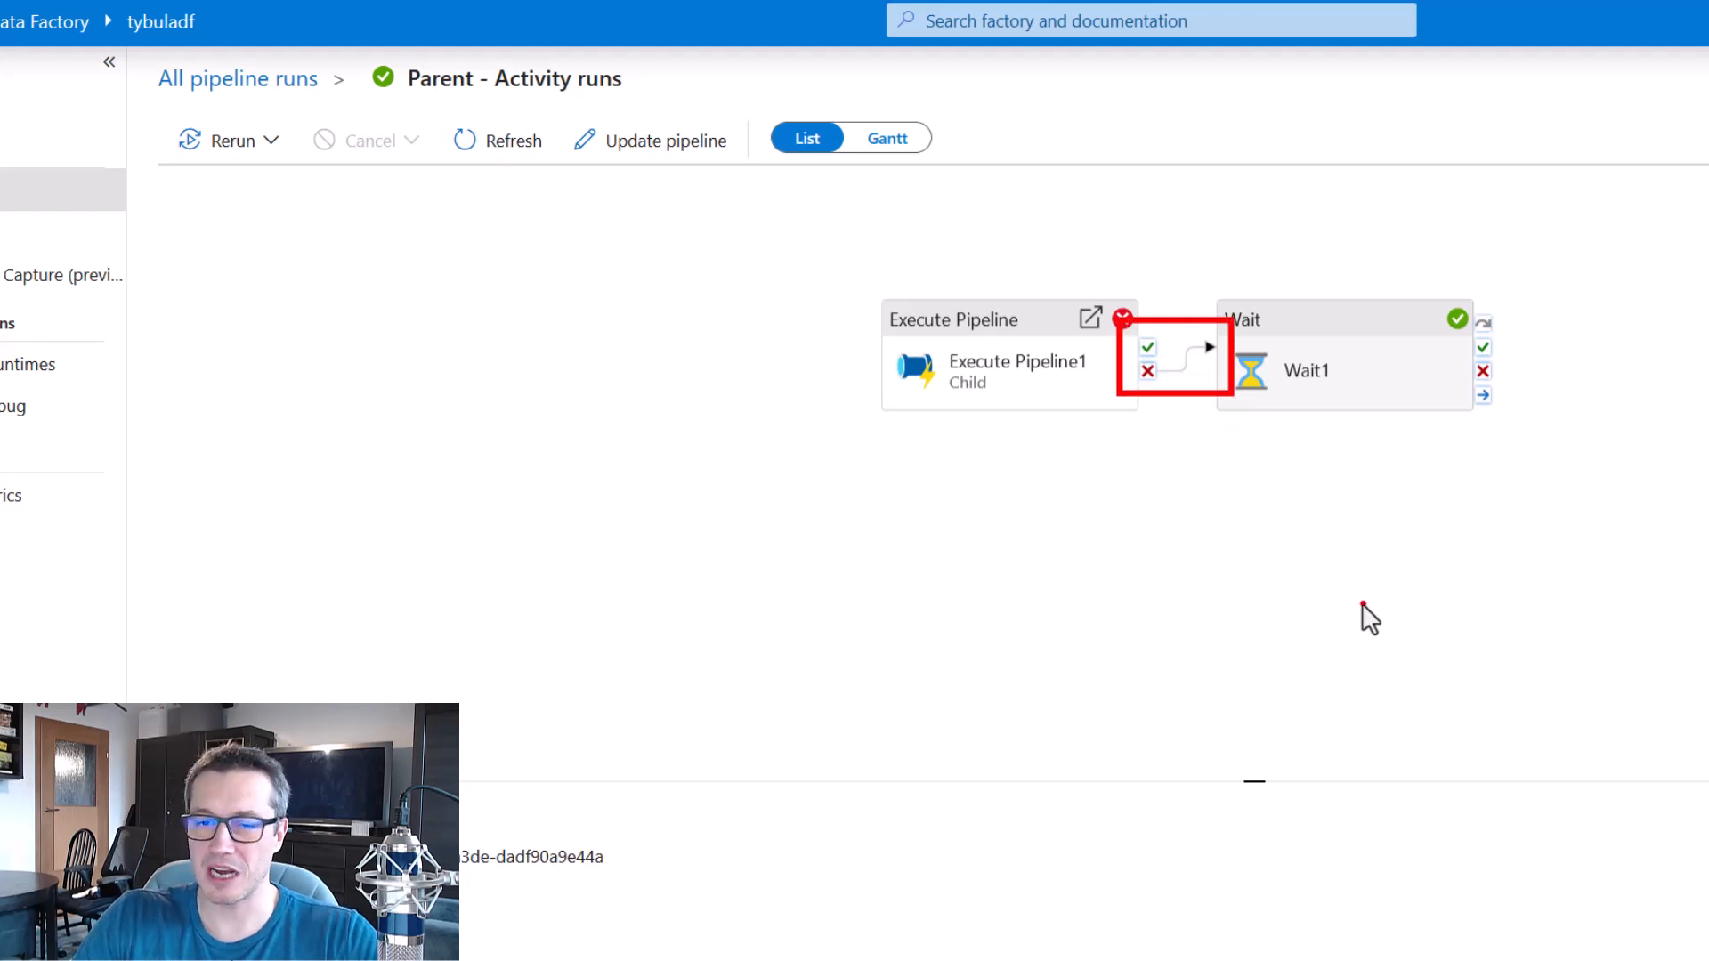
key("Escape")
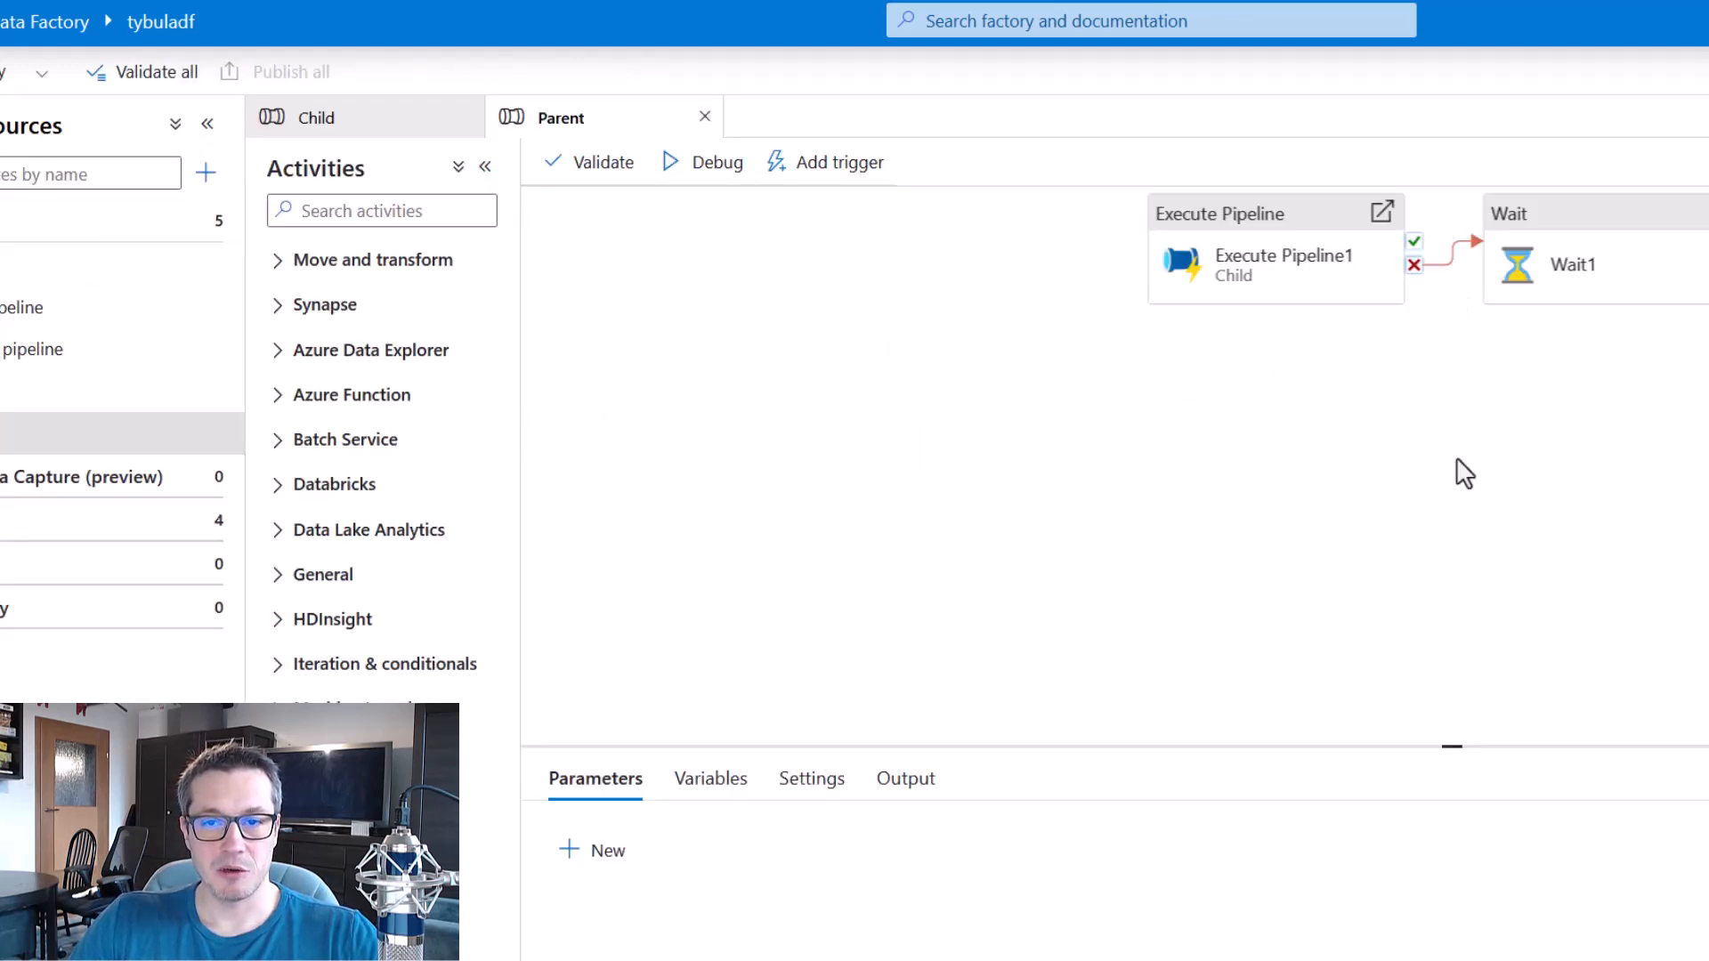
left_click_drag(1377, 207, 1507, 286)
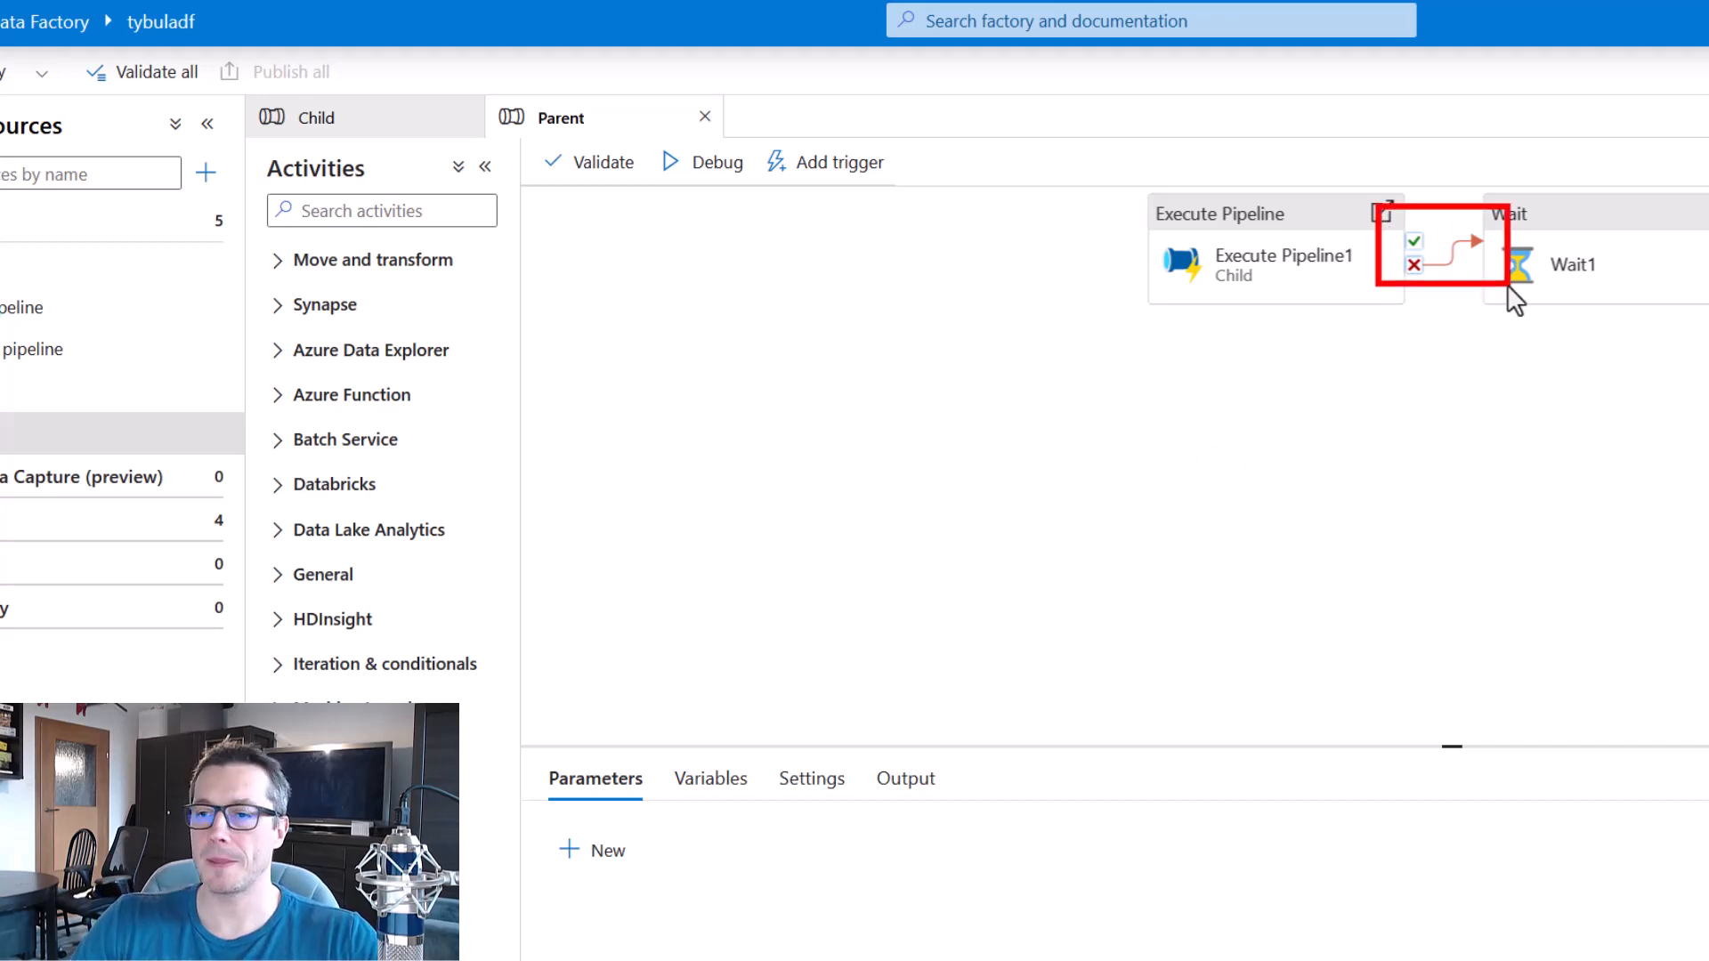
key("Escape")
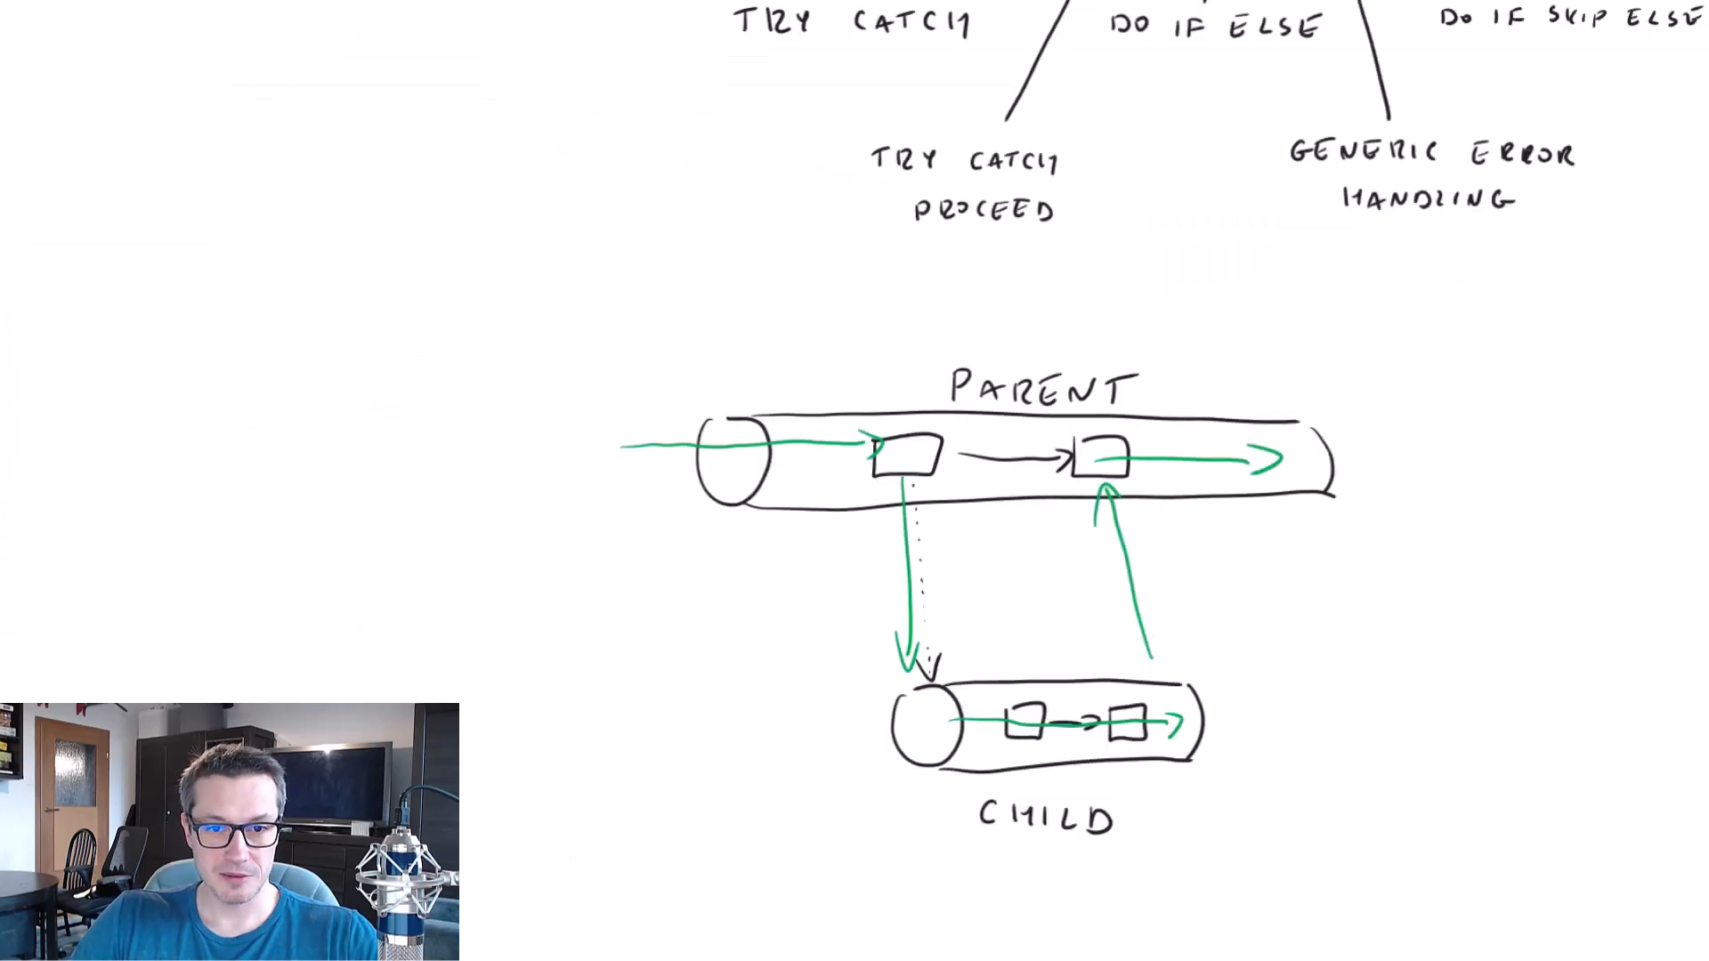
Switch to the whiteboard, draw another branch line below the Error Handling & Monitoring heading and handwrite a label under it.
mouse_move(1692, 373)
left_mouse_down()
mouse_move(1474, 565)
mouse_move(1335, 786)
left_mouse_up()
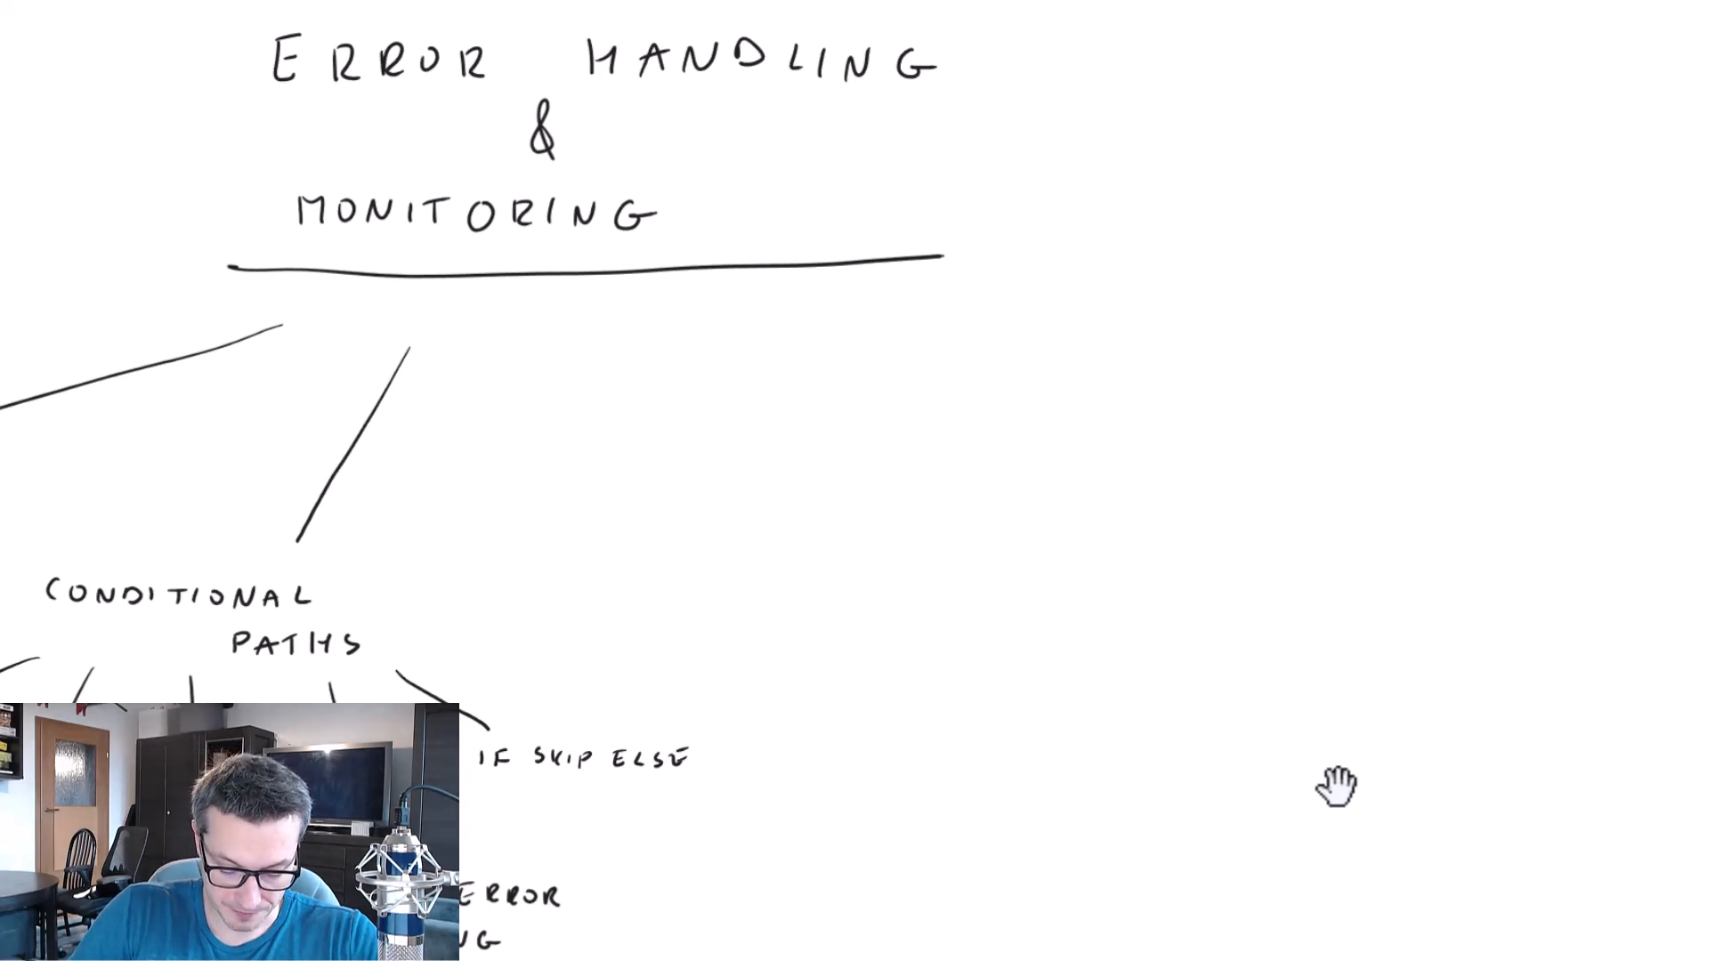
left_click_drag(733, 321, 792, 531)
key("ctrl+z")
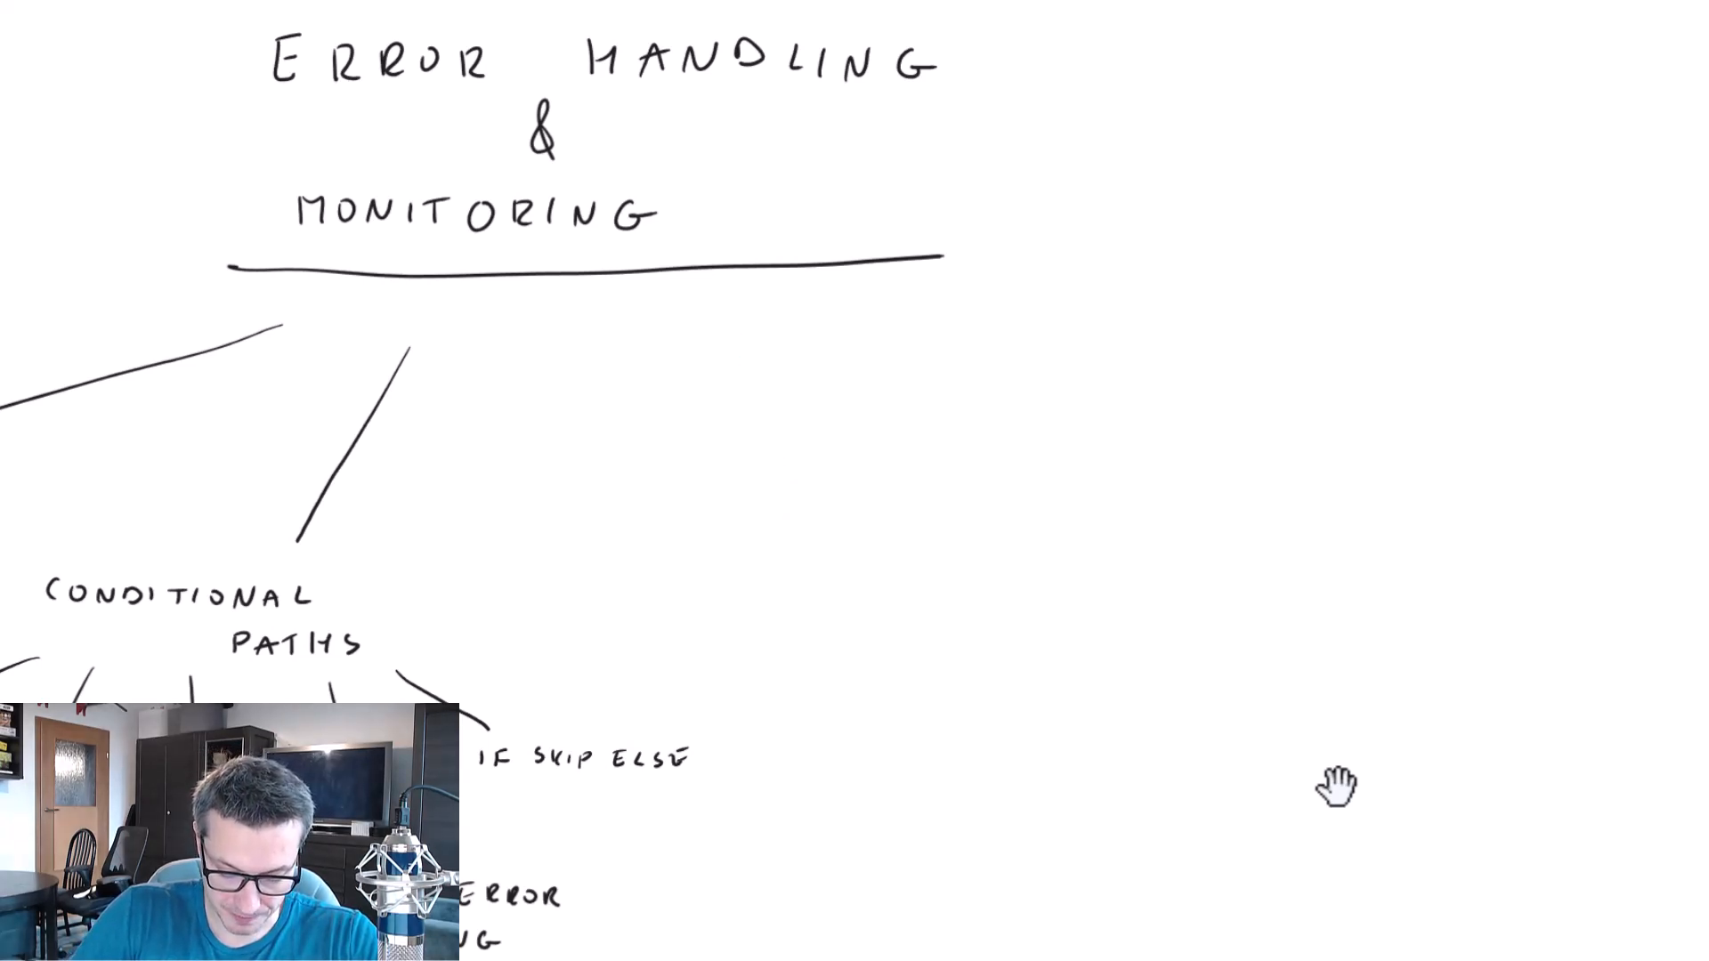
left_click_drag(763, 317, 834, 558)
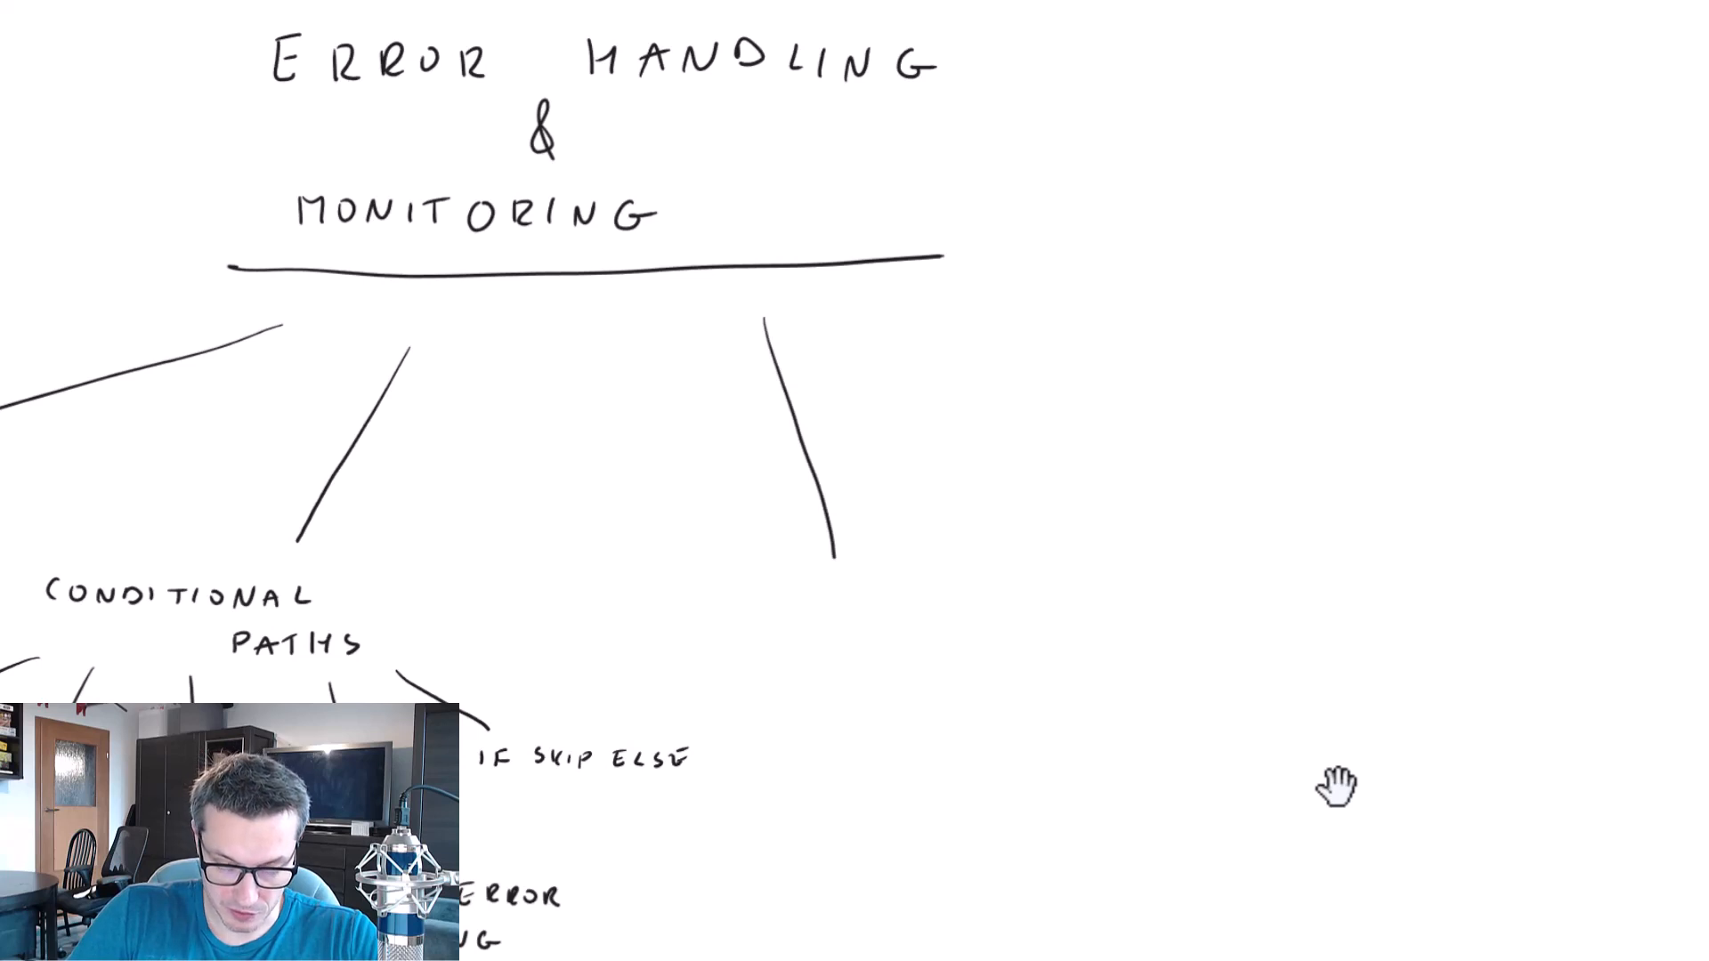
left_click_drag(752, 619, 807, 618)
mouse_move(830, 592)
left_mouse_down()
mouse_move(830, 617)
mouse_move(862, 616)
left_mouse_up()
mouse_move(877, 595)
left_mouse_down()
mouse_move(878, 615)
mouse_move(889, 593)
left_mouse_up()
left_click_drag(919, 593, 899, 615)
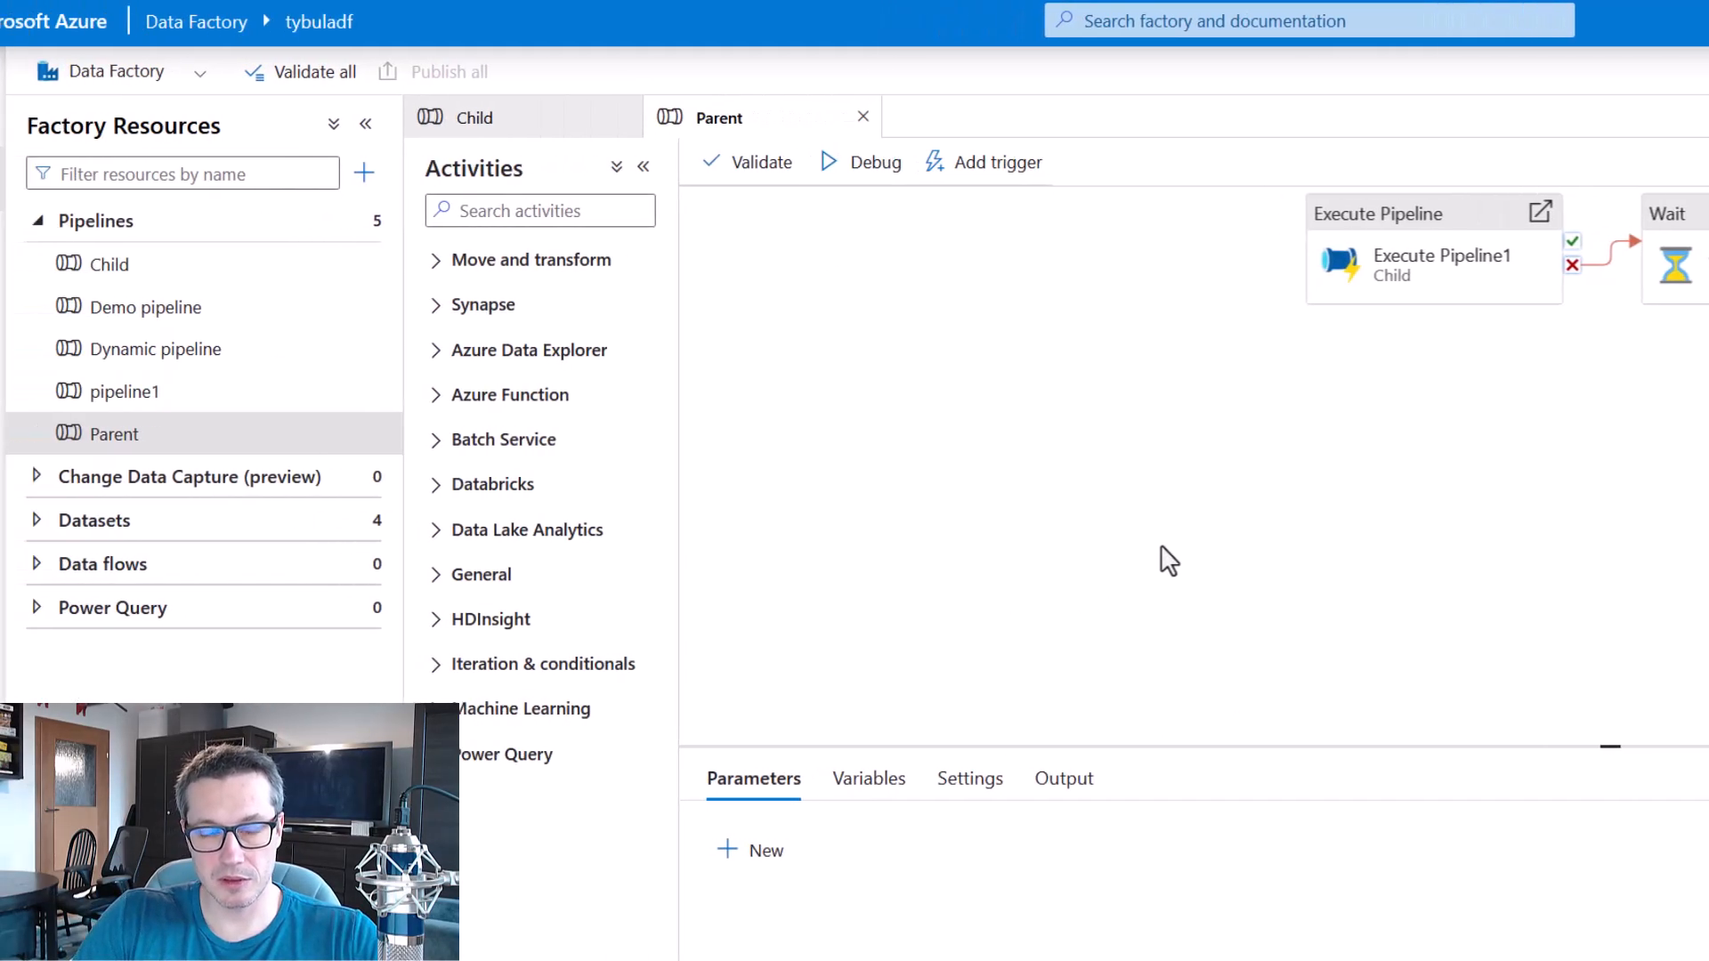
Switch back to Data Factory and start a new alert rule in Alerts & metrics with severity Sev2.
left_click(32, 244)
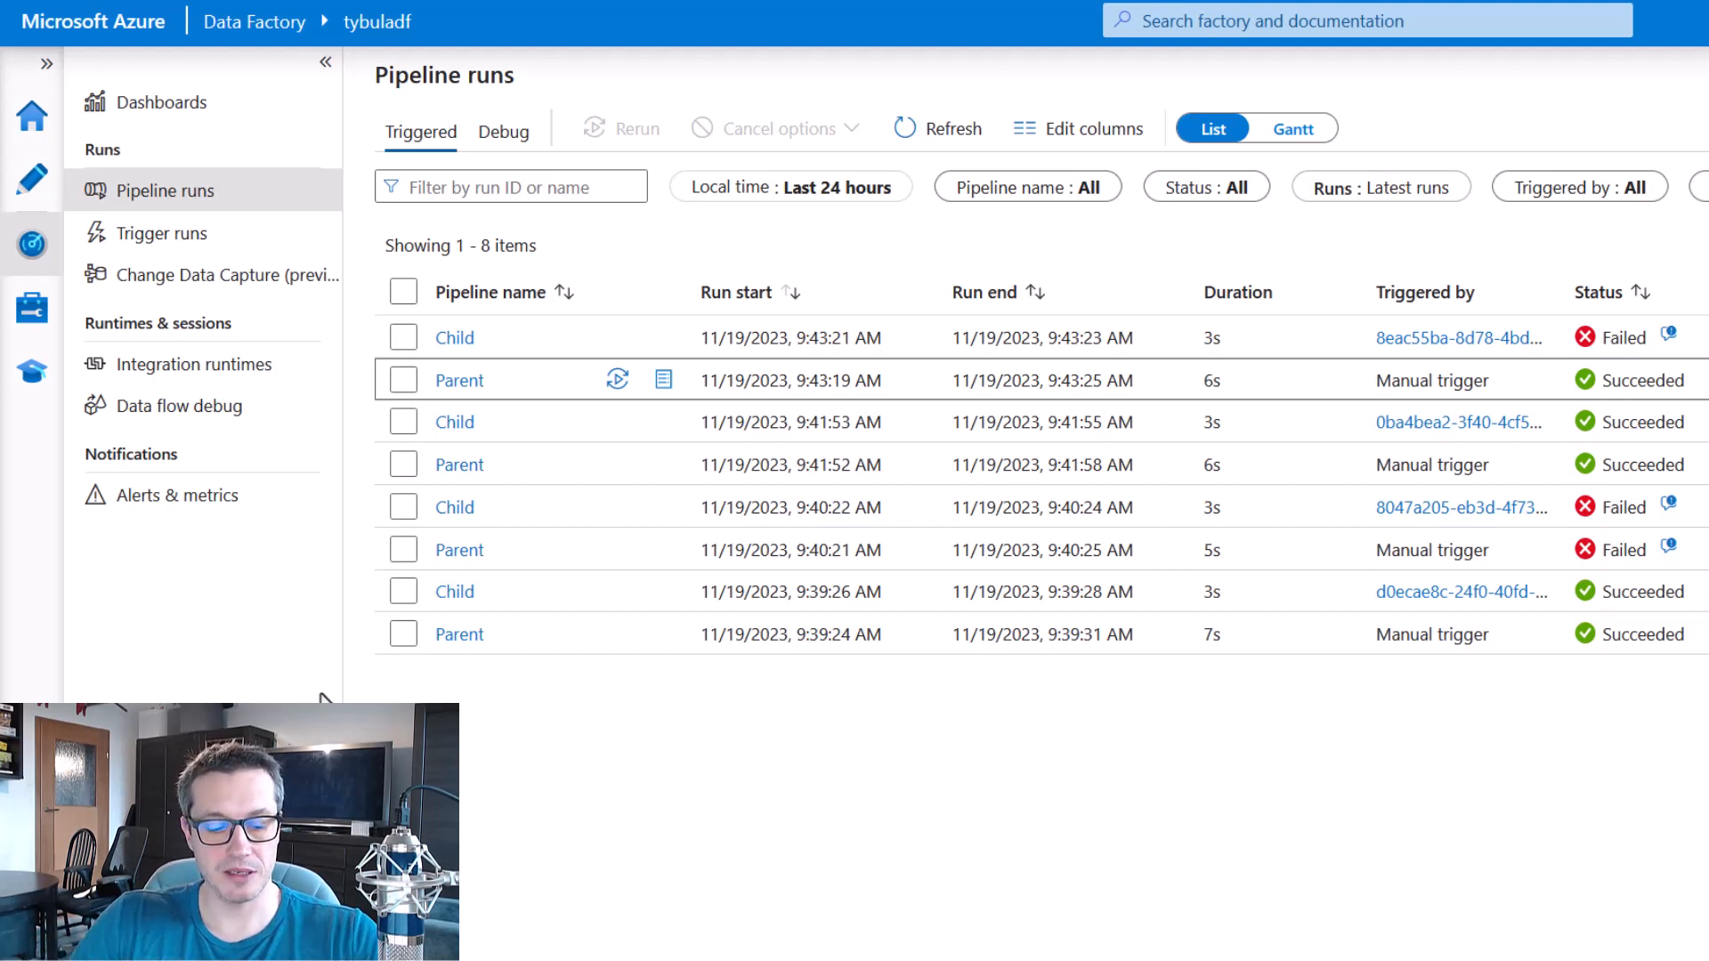
left_click_drag(81, 445, 273, 531)
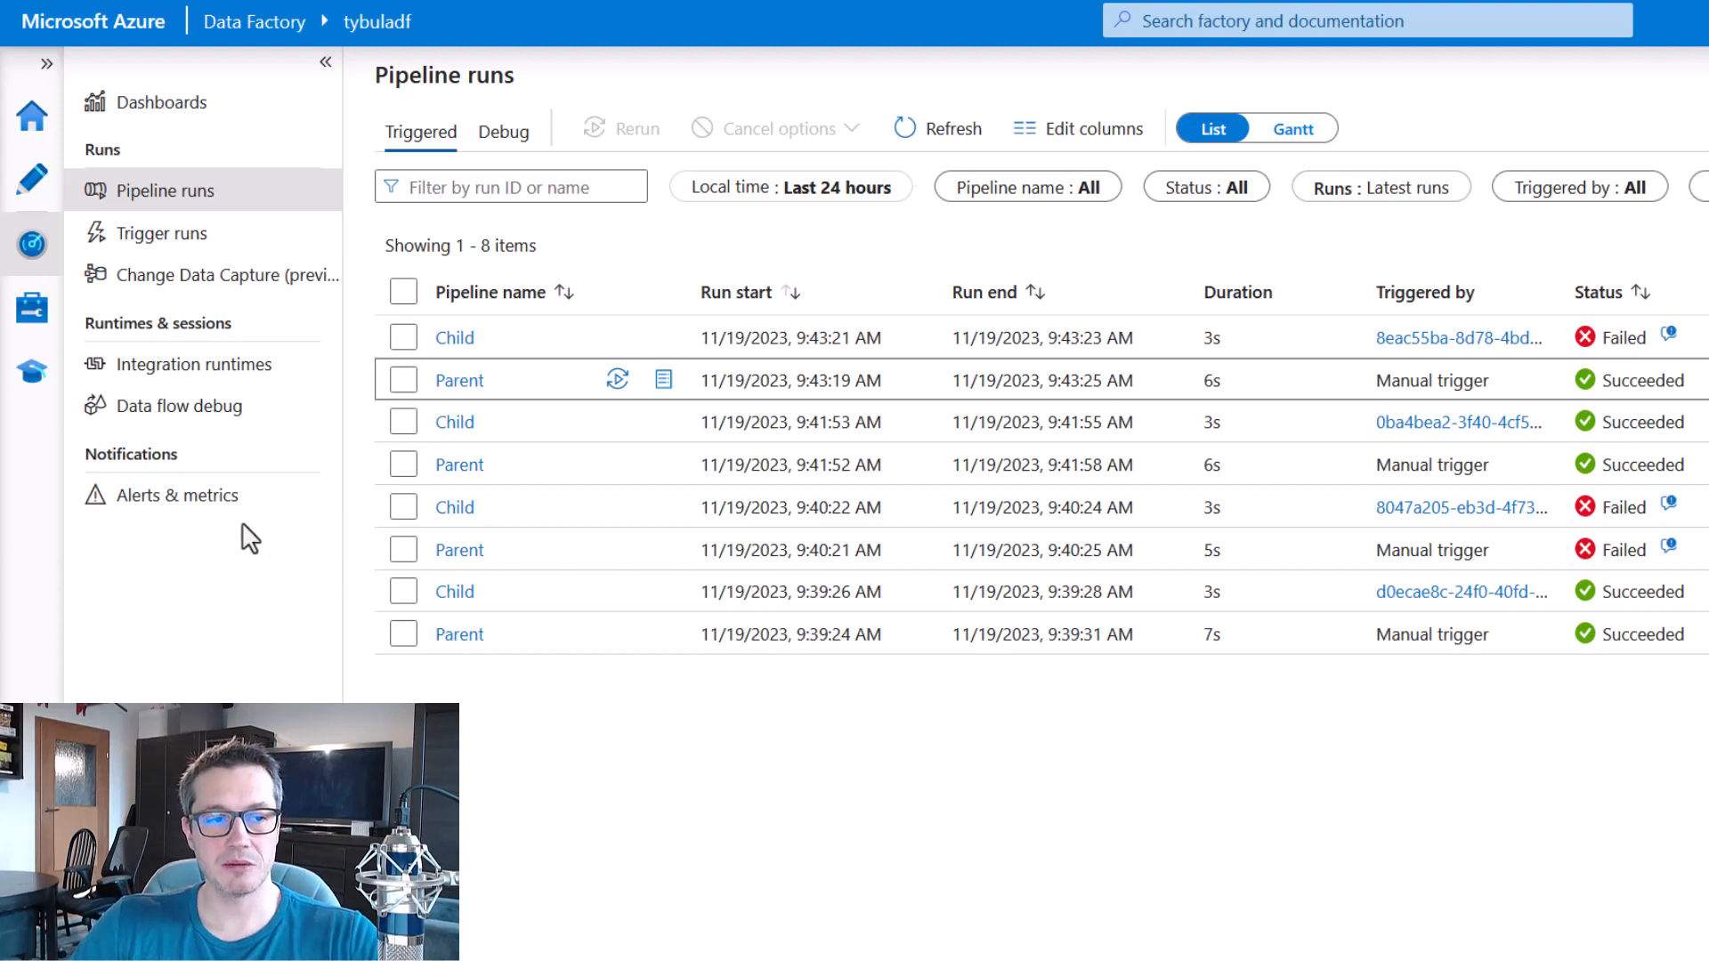
left_click(174, 504)
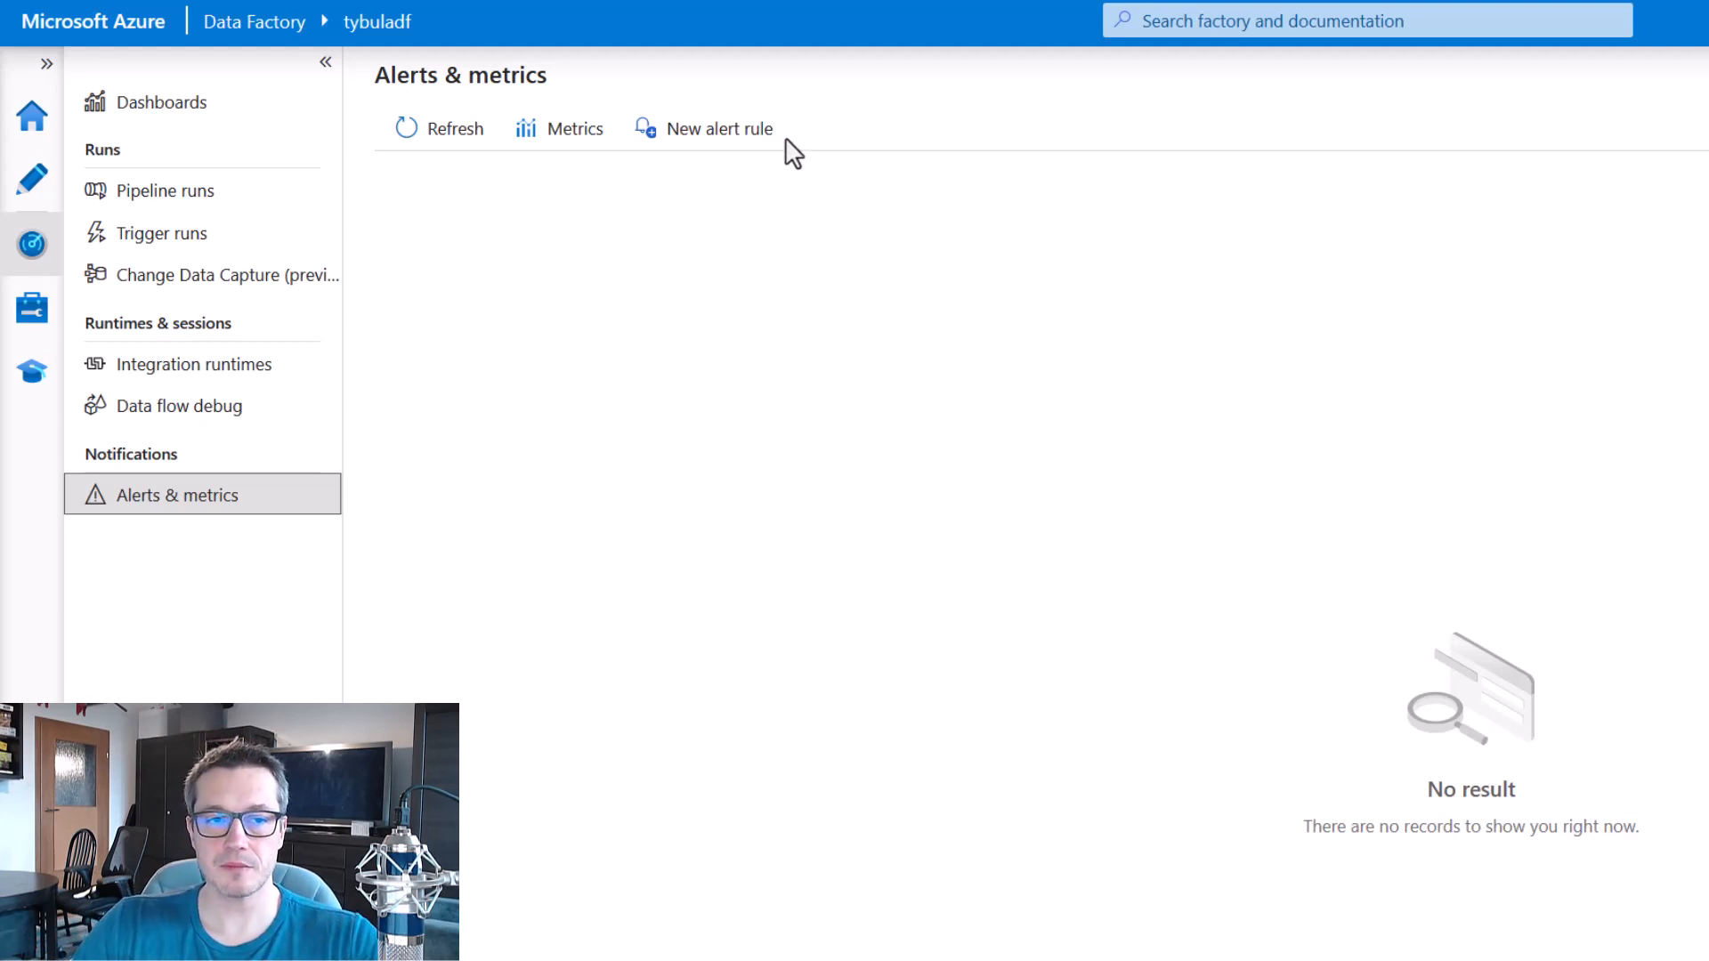
left_click(748, 136)
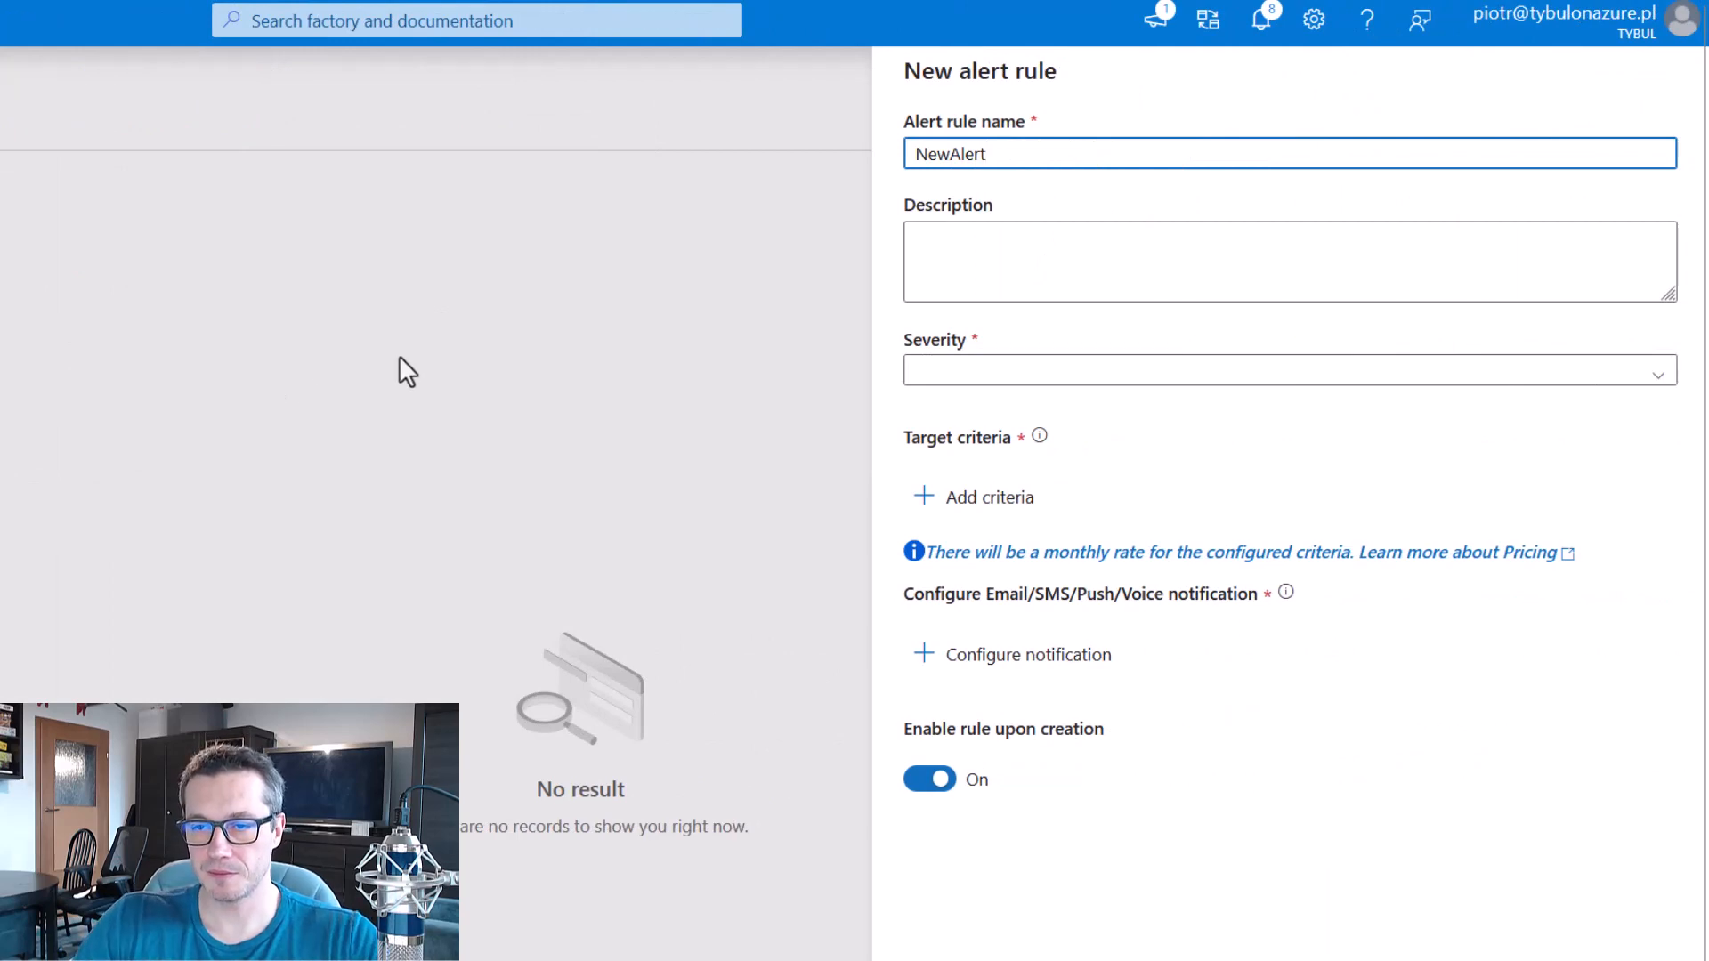
left_click(988, 372)
left_click(1026, 539)
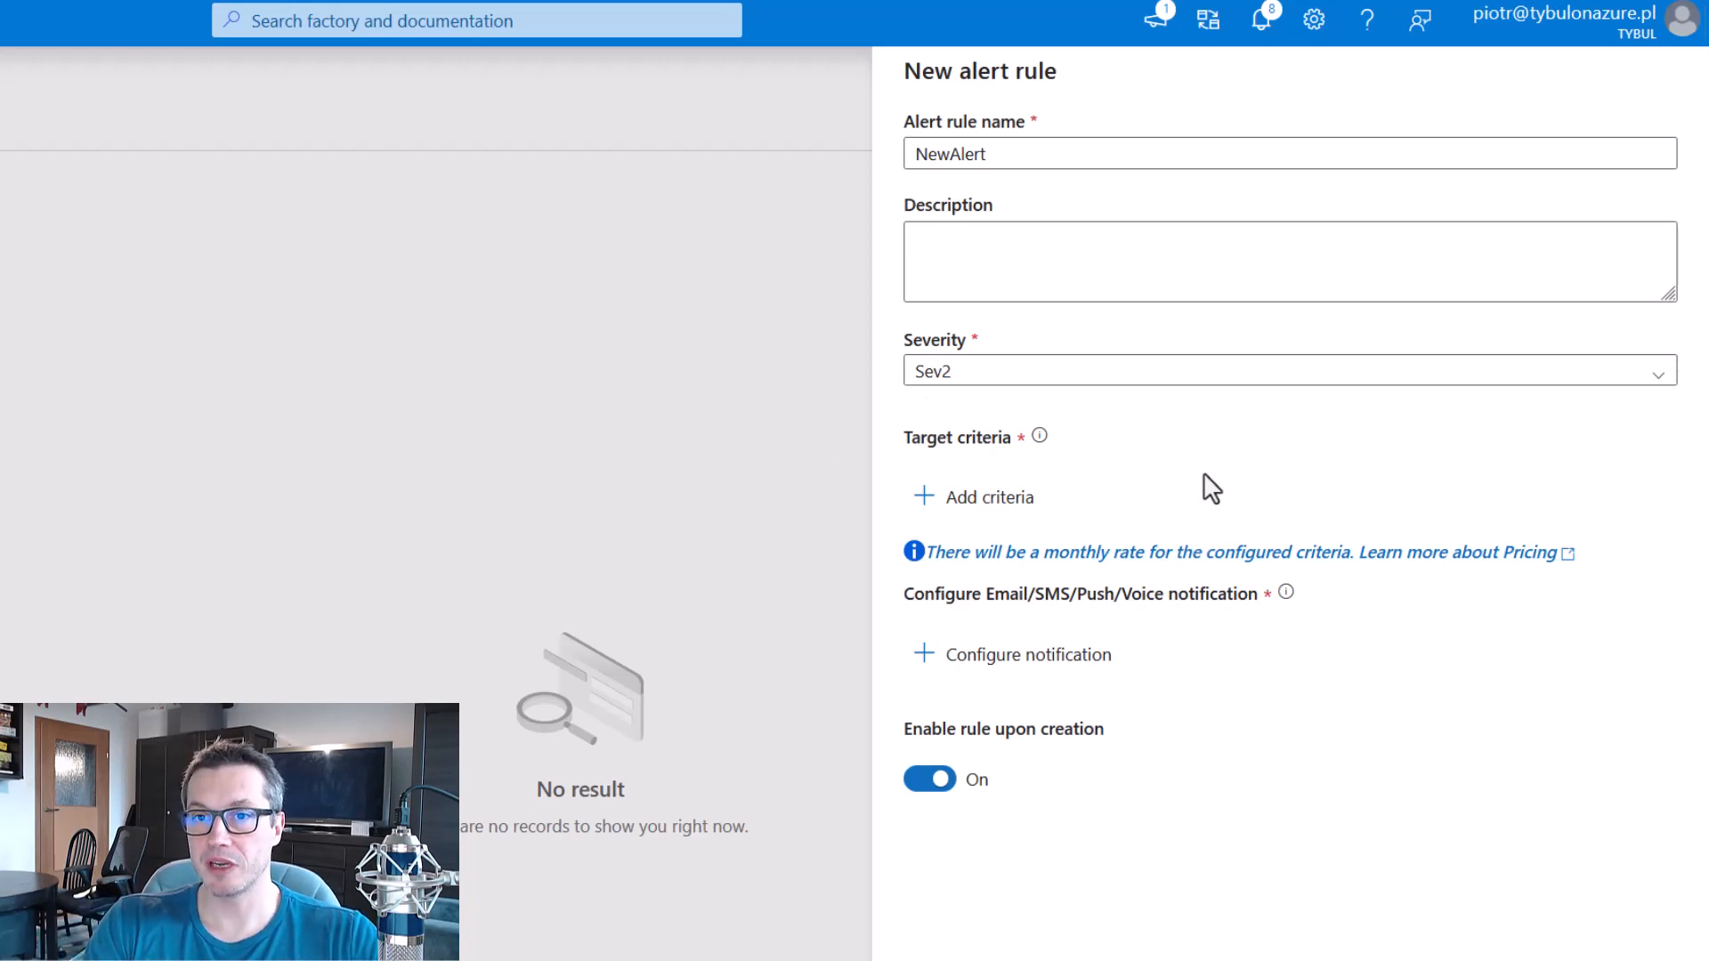
Choose Failed pipeline runs metrics as the target criterion of the new alert rule.
left_click(1004, 503)
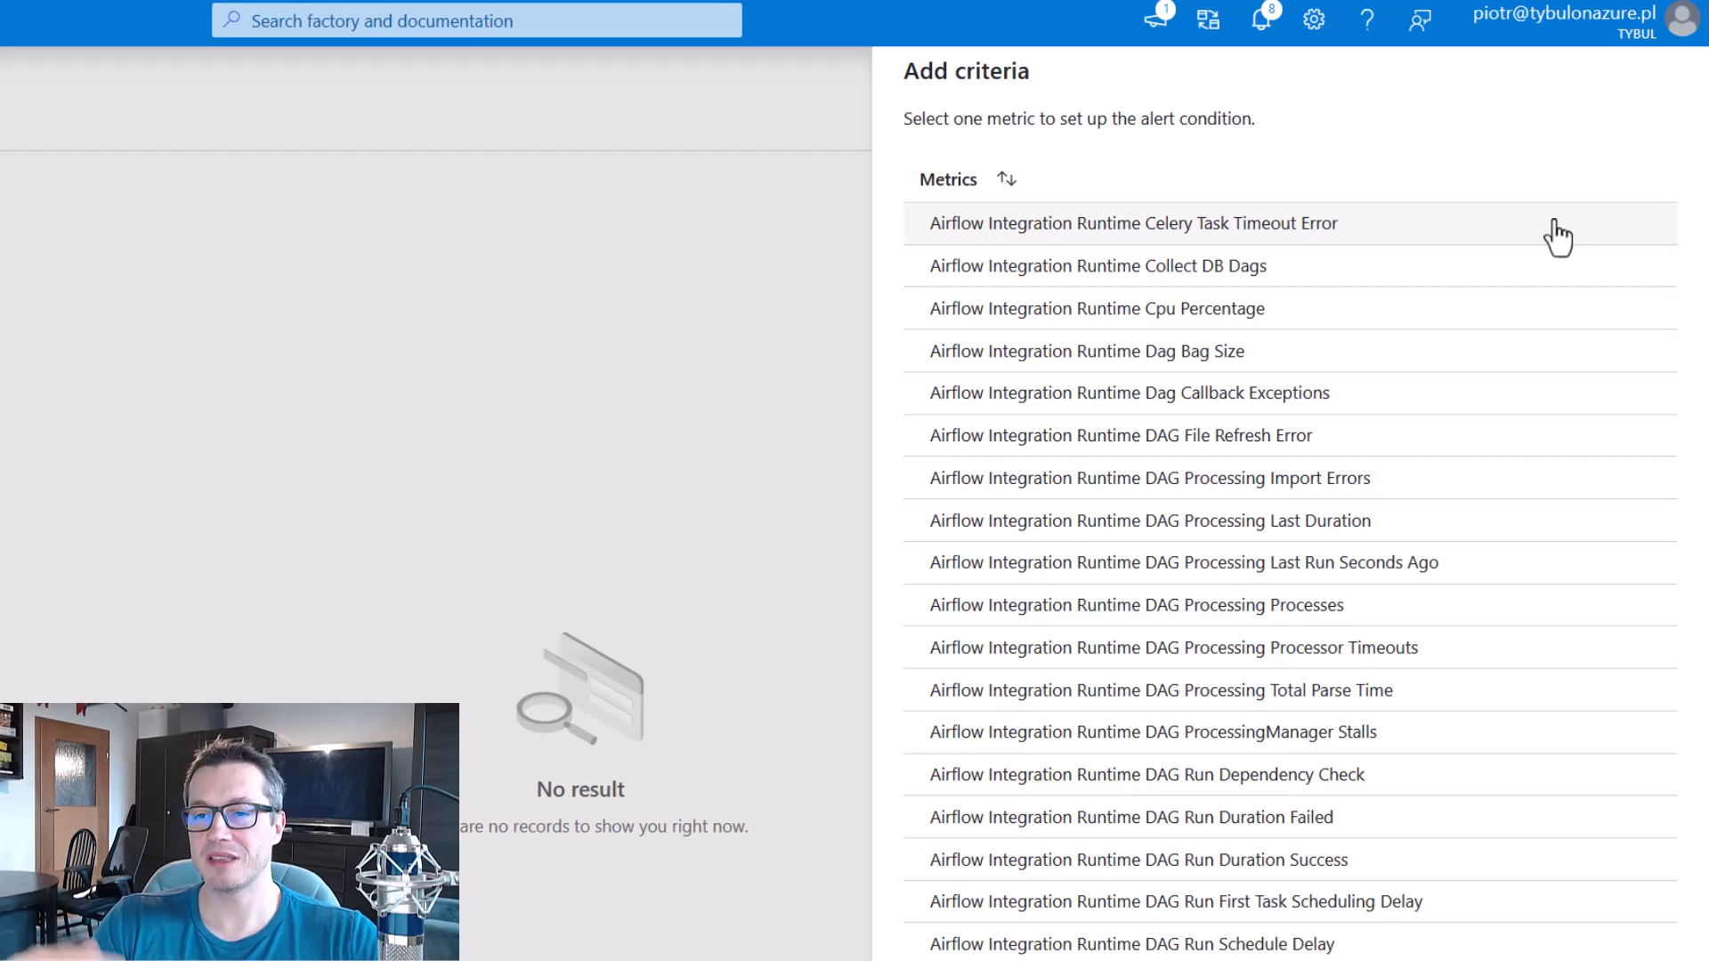
scroll(1535, 372, "down", 8)
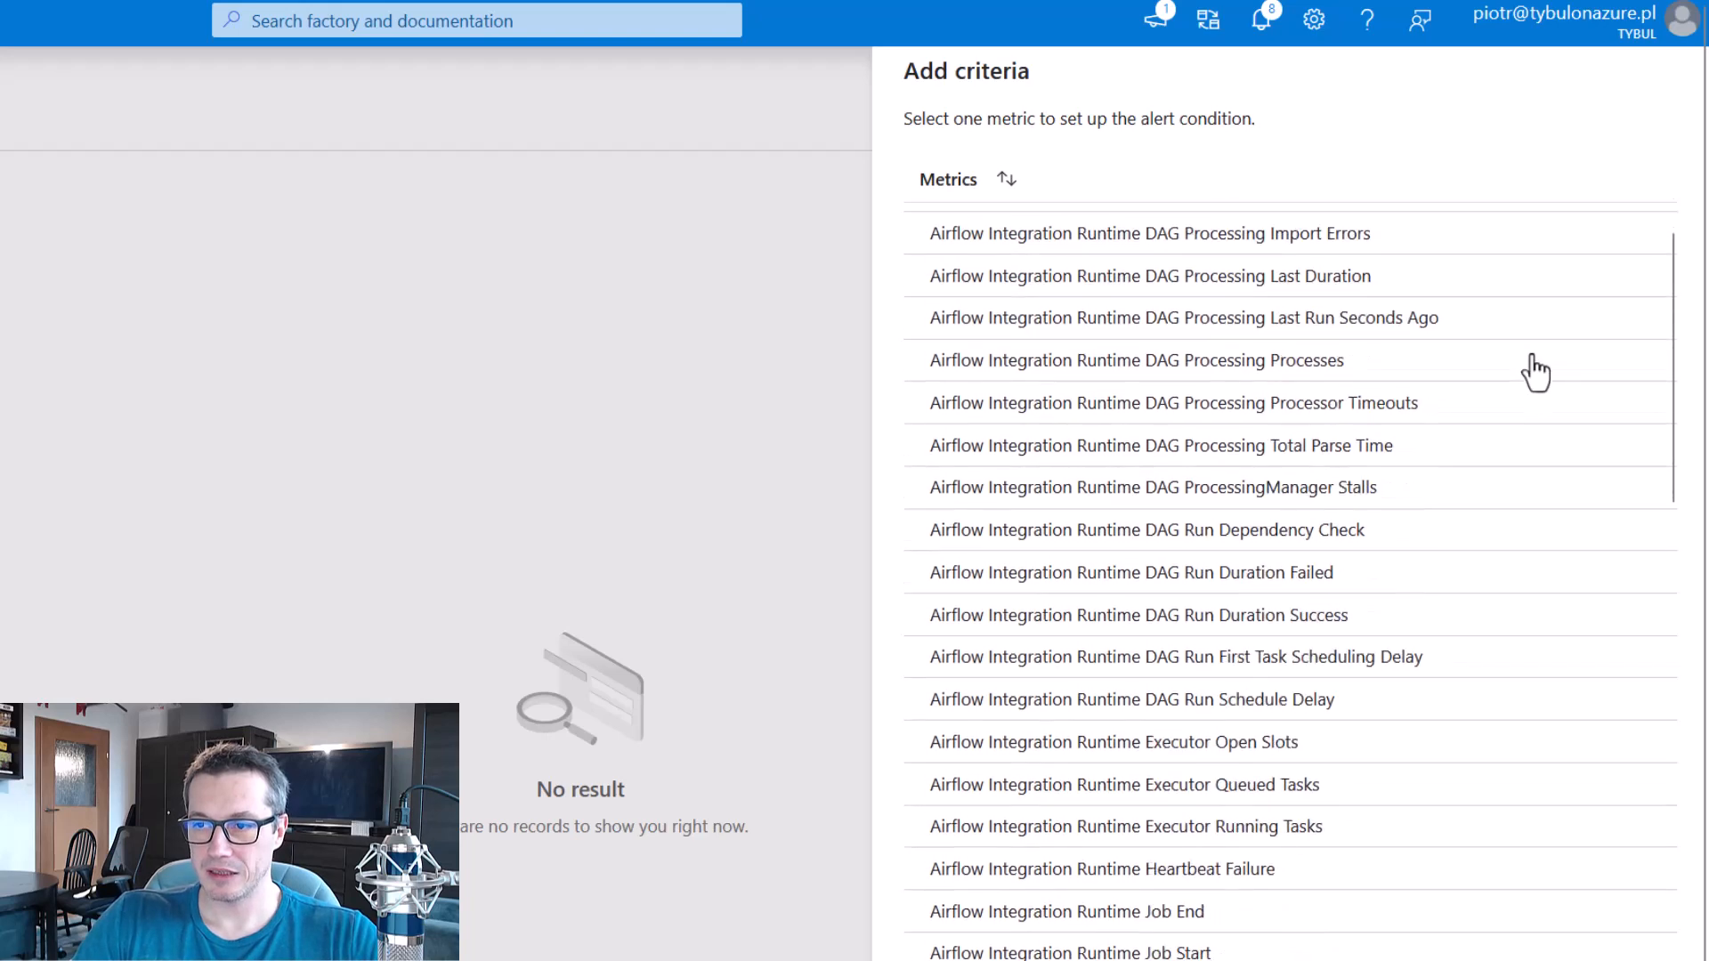
scroll(1526, 370, "down", 6)
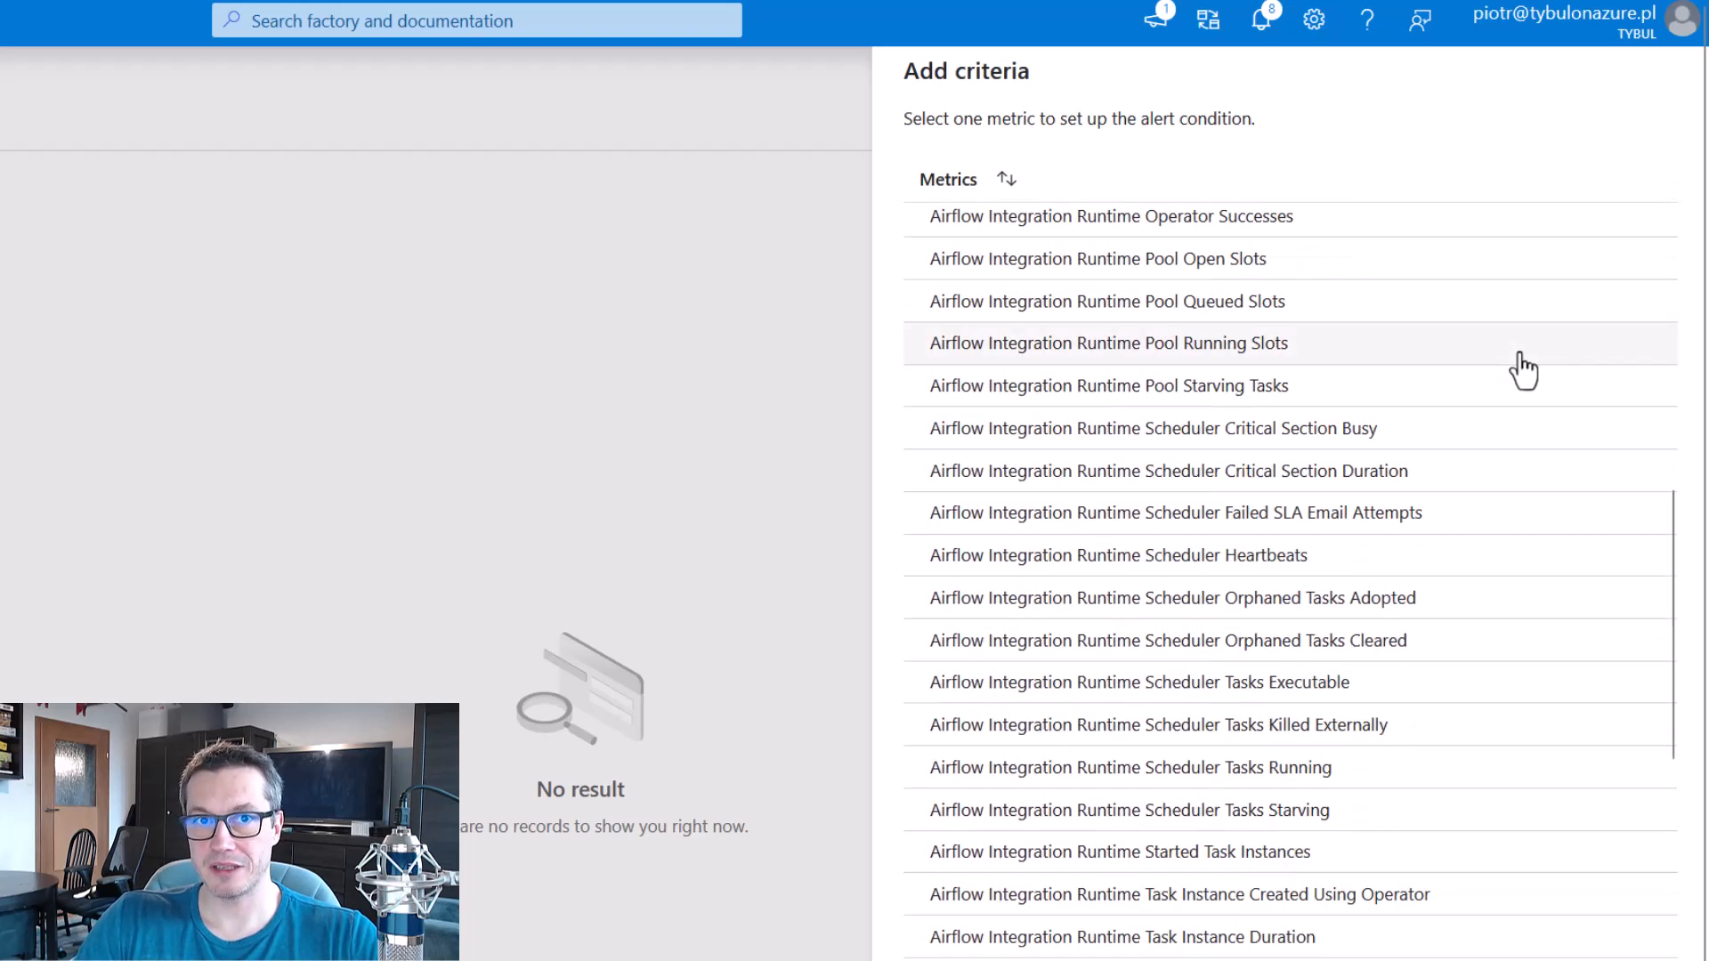
scroll(1513, 374, "down", 5)
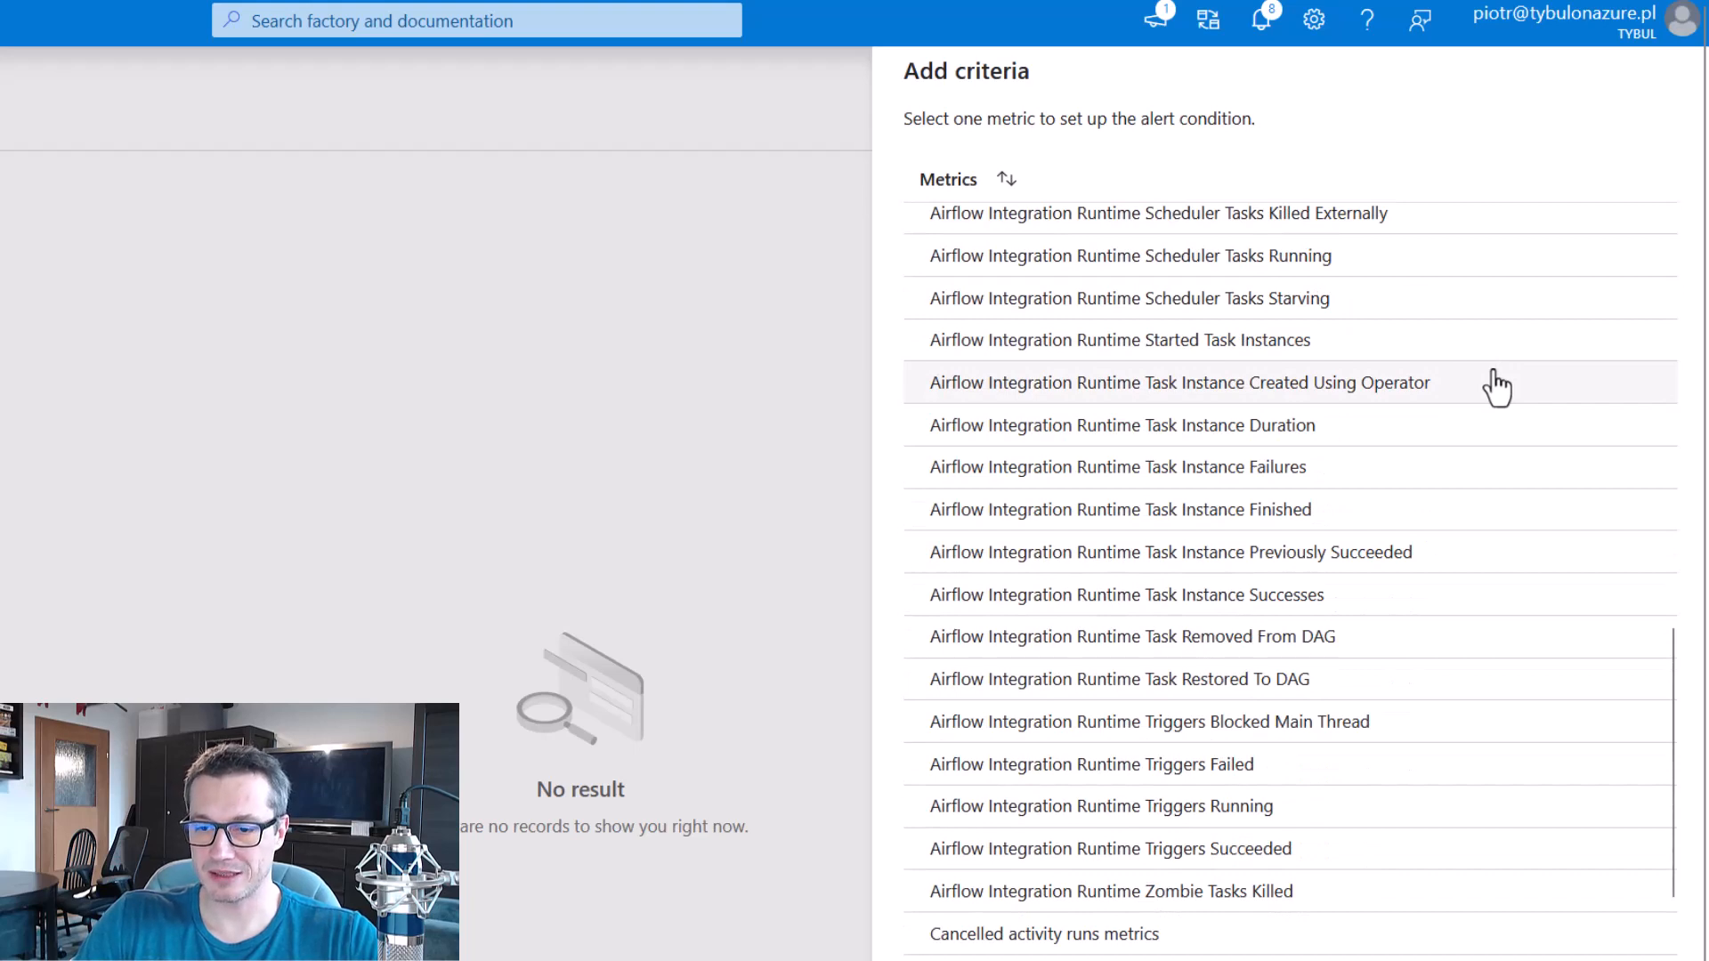
scroll(1487, 392, "down", 3)
scroll(1412, 454, "down", 4)
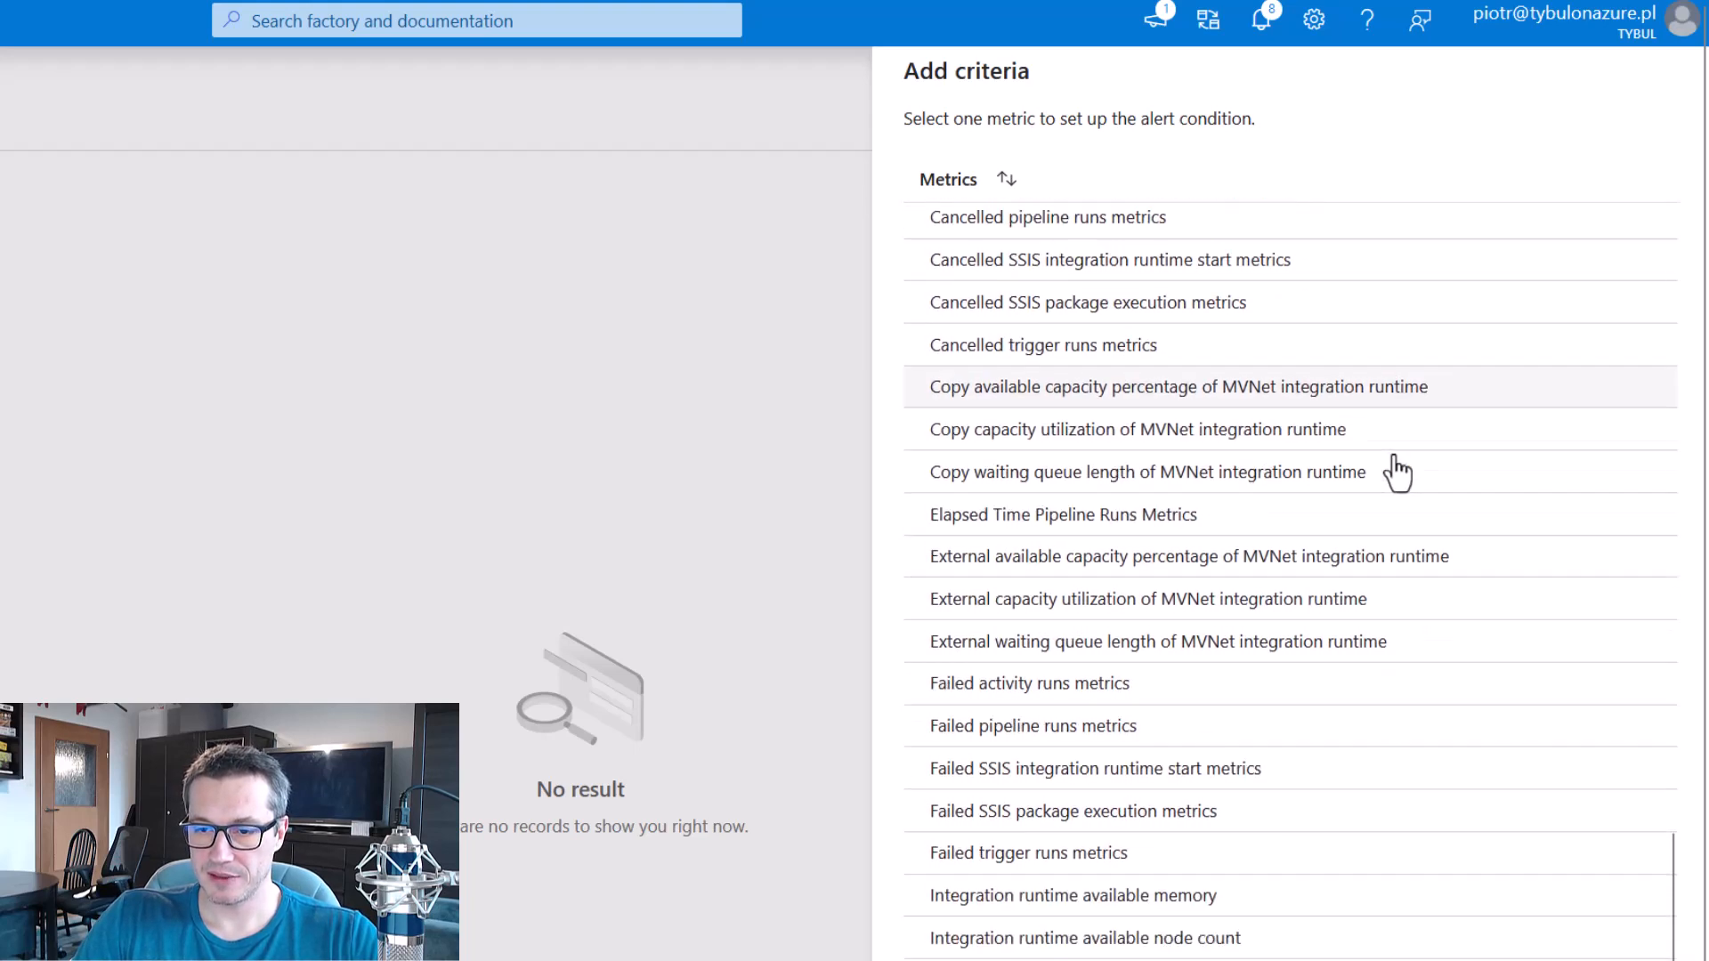
scroll(1388, 468, "down", 1)
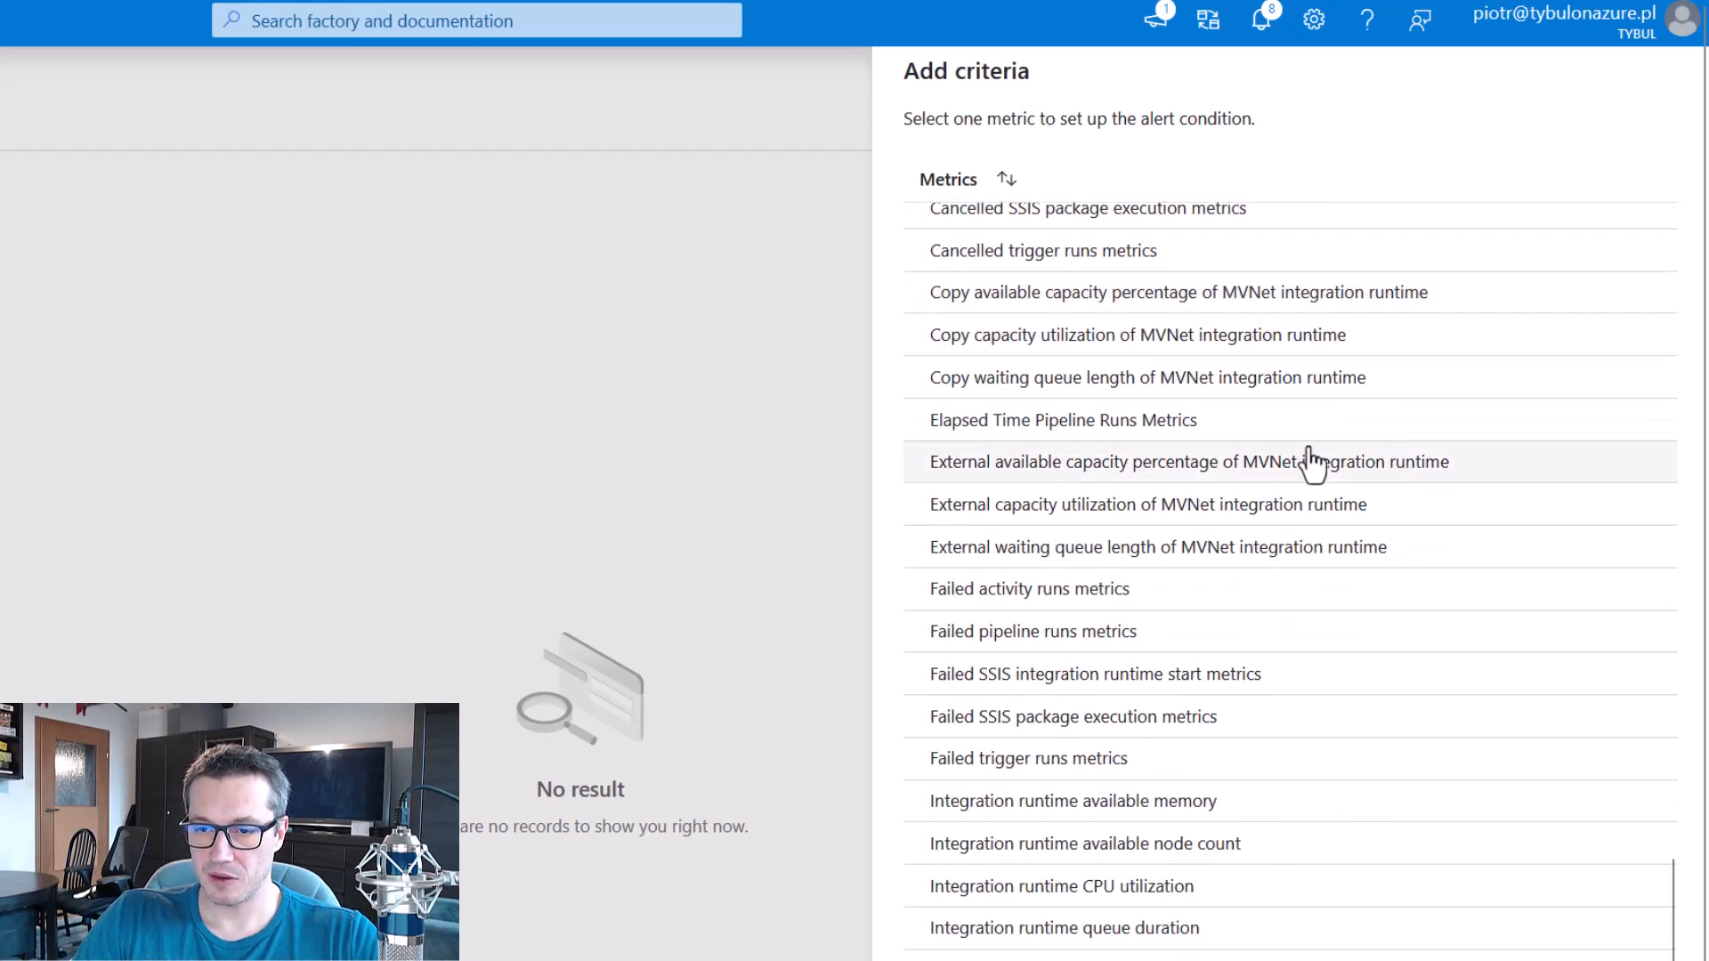
left_click(1173, 643)
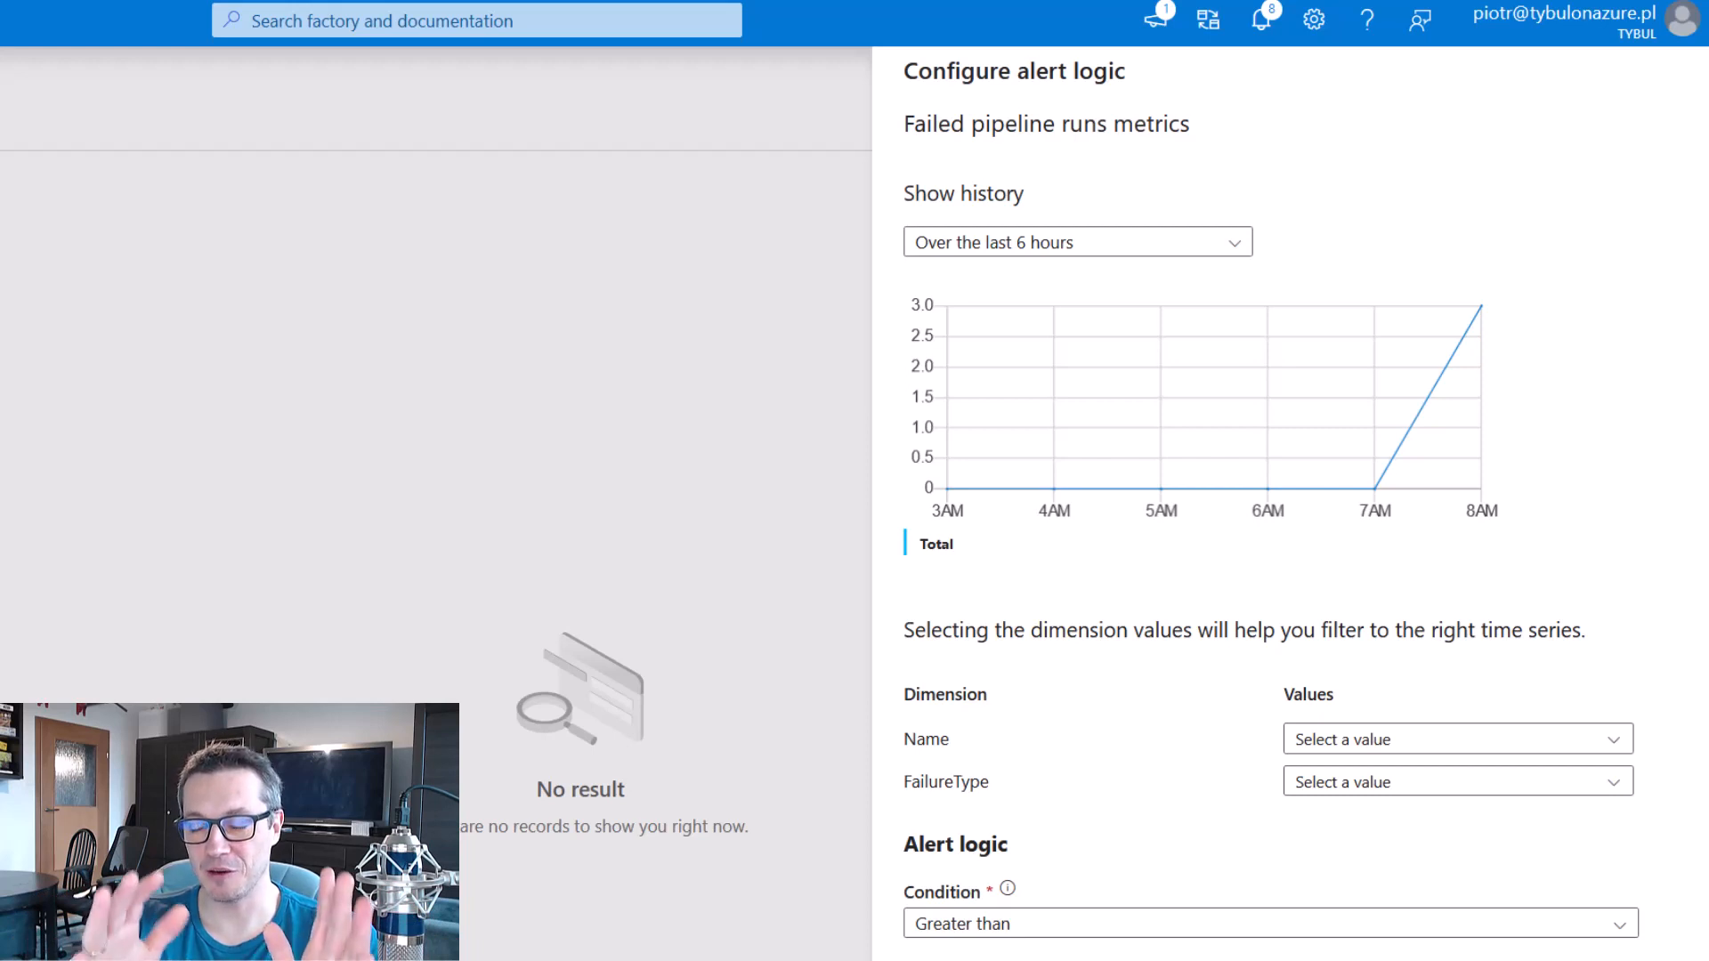
Examine the Name and FailureType dimension filters of the failed pipeline runs criterion and close its configuration.
scroll(1451, 855, "down", 3)
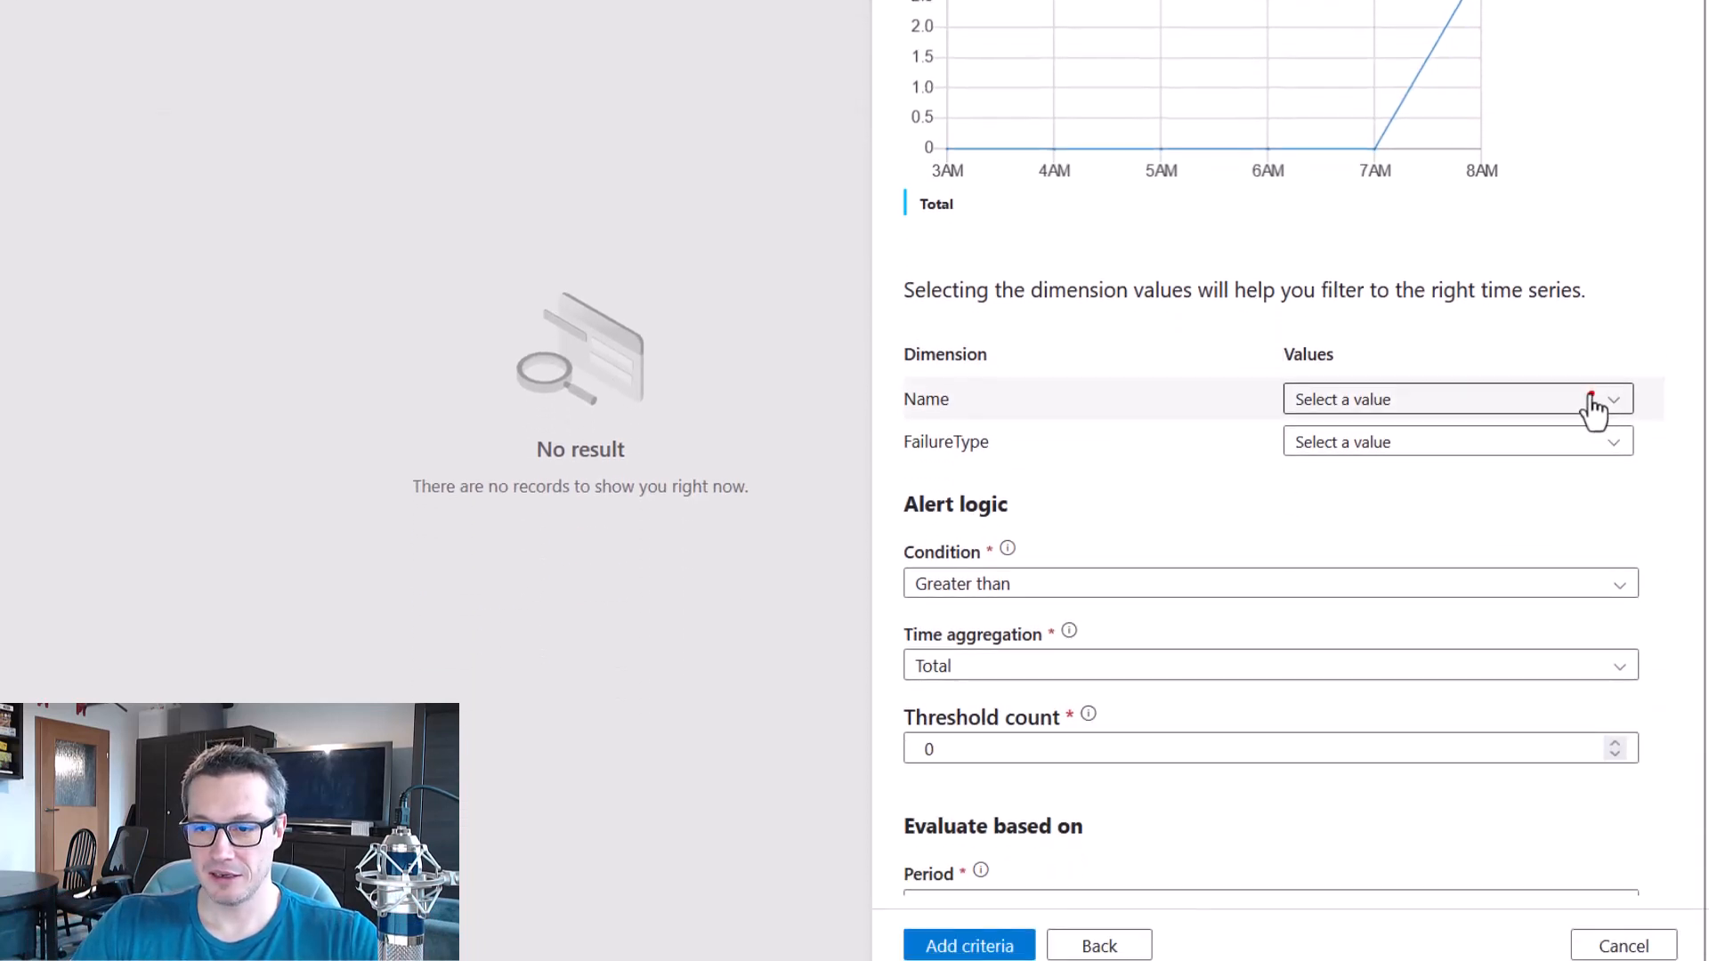
mouse_move(1258, 336)
left_mouse_down()
mouse_move(1584, 436)
mouse_move(1657, 493)
left_mouse_up()
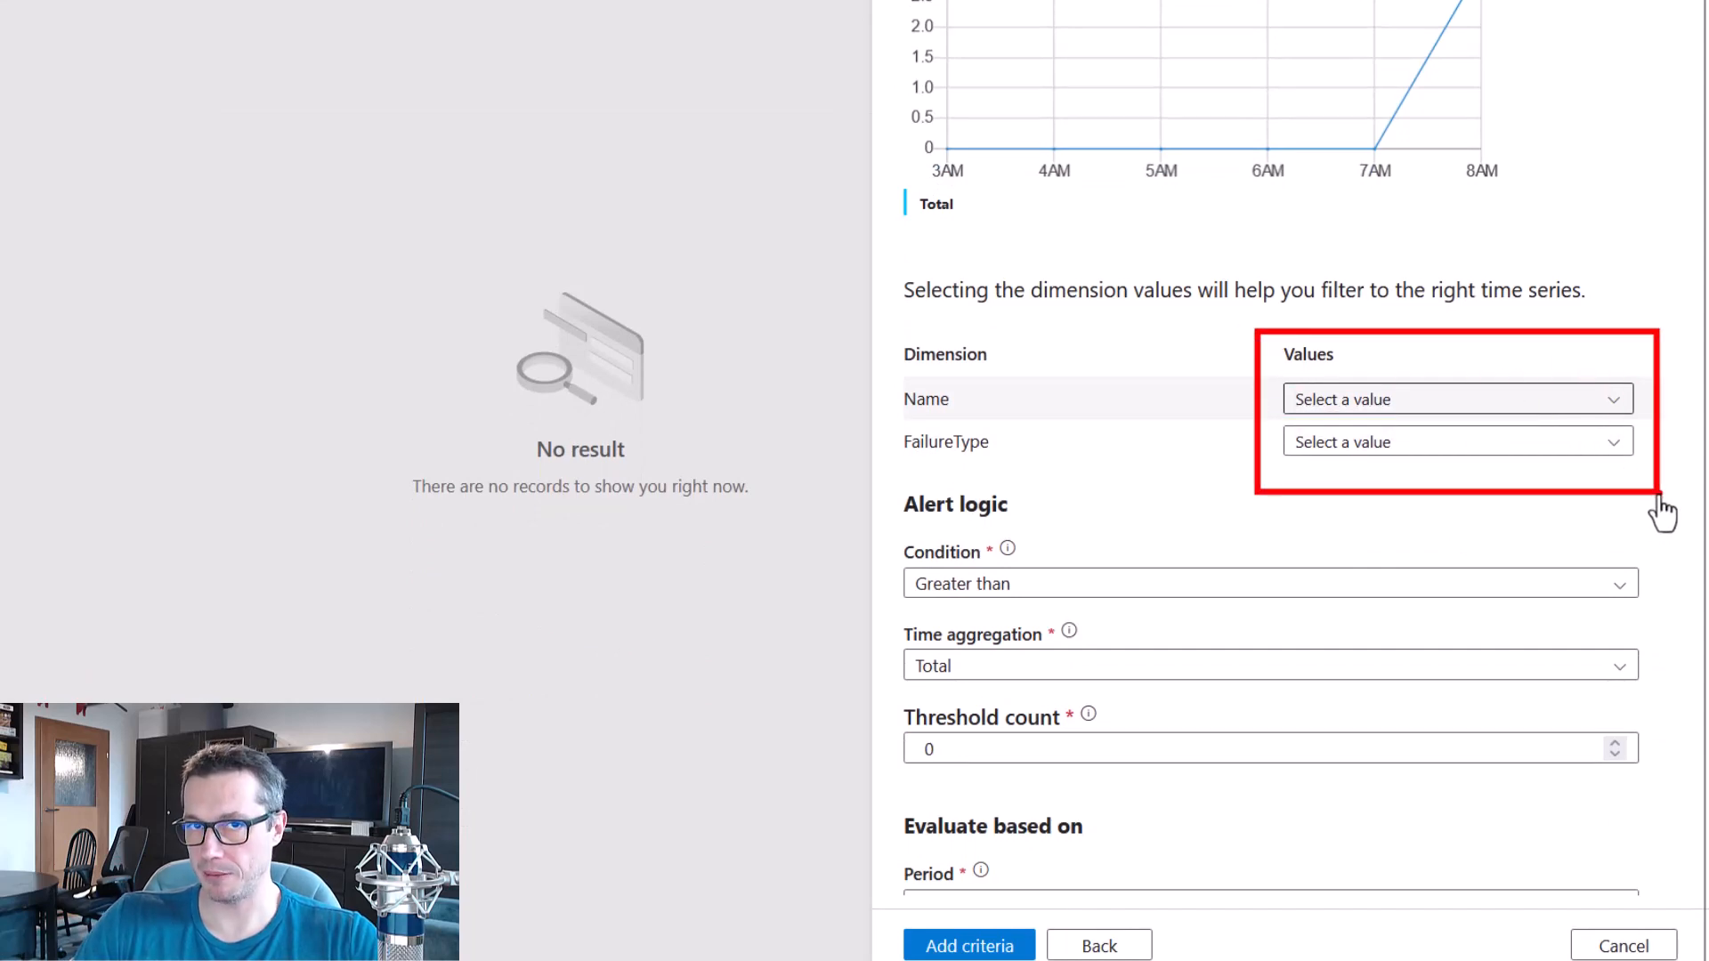
key("Escape")
key("Escape")
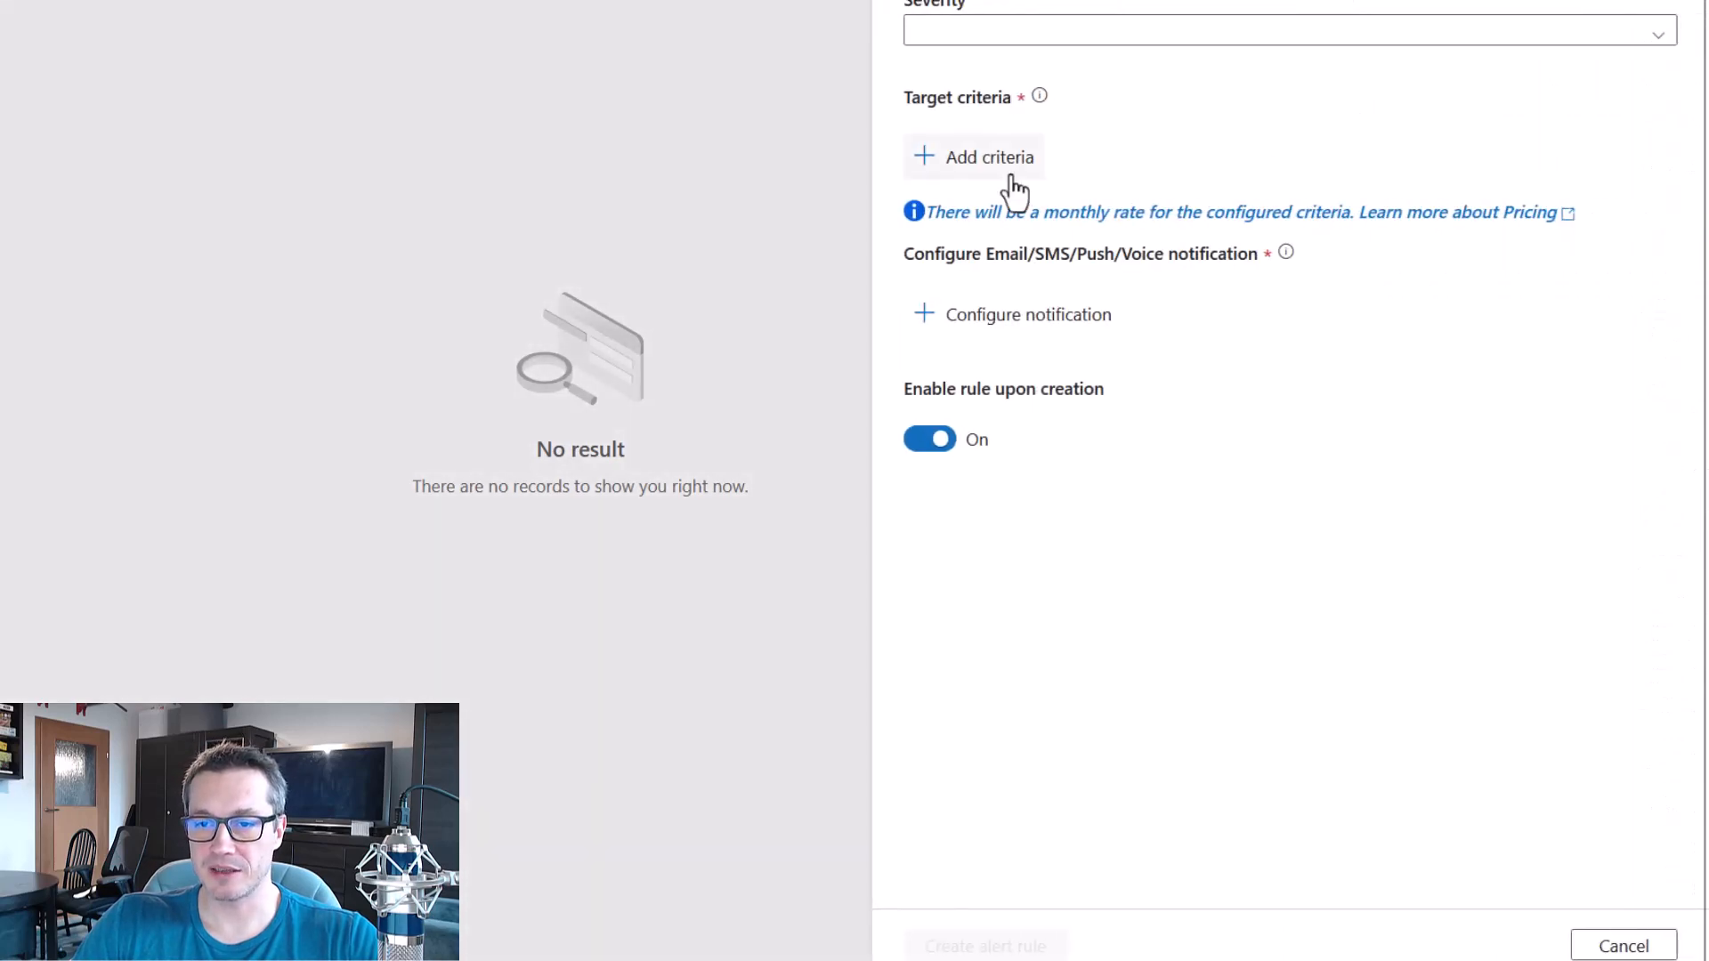
Start adding a target criterion again and choose Failed pipeline runs metrics for it.
left_click(1010, 171)
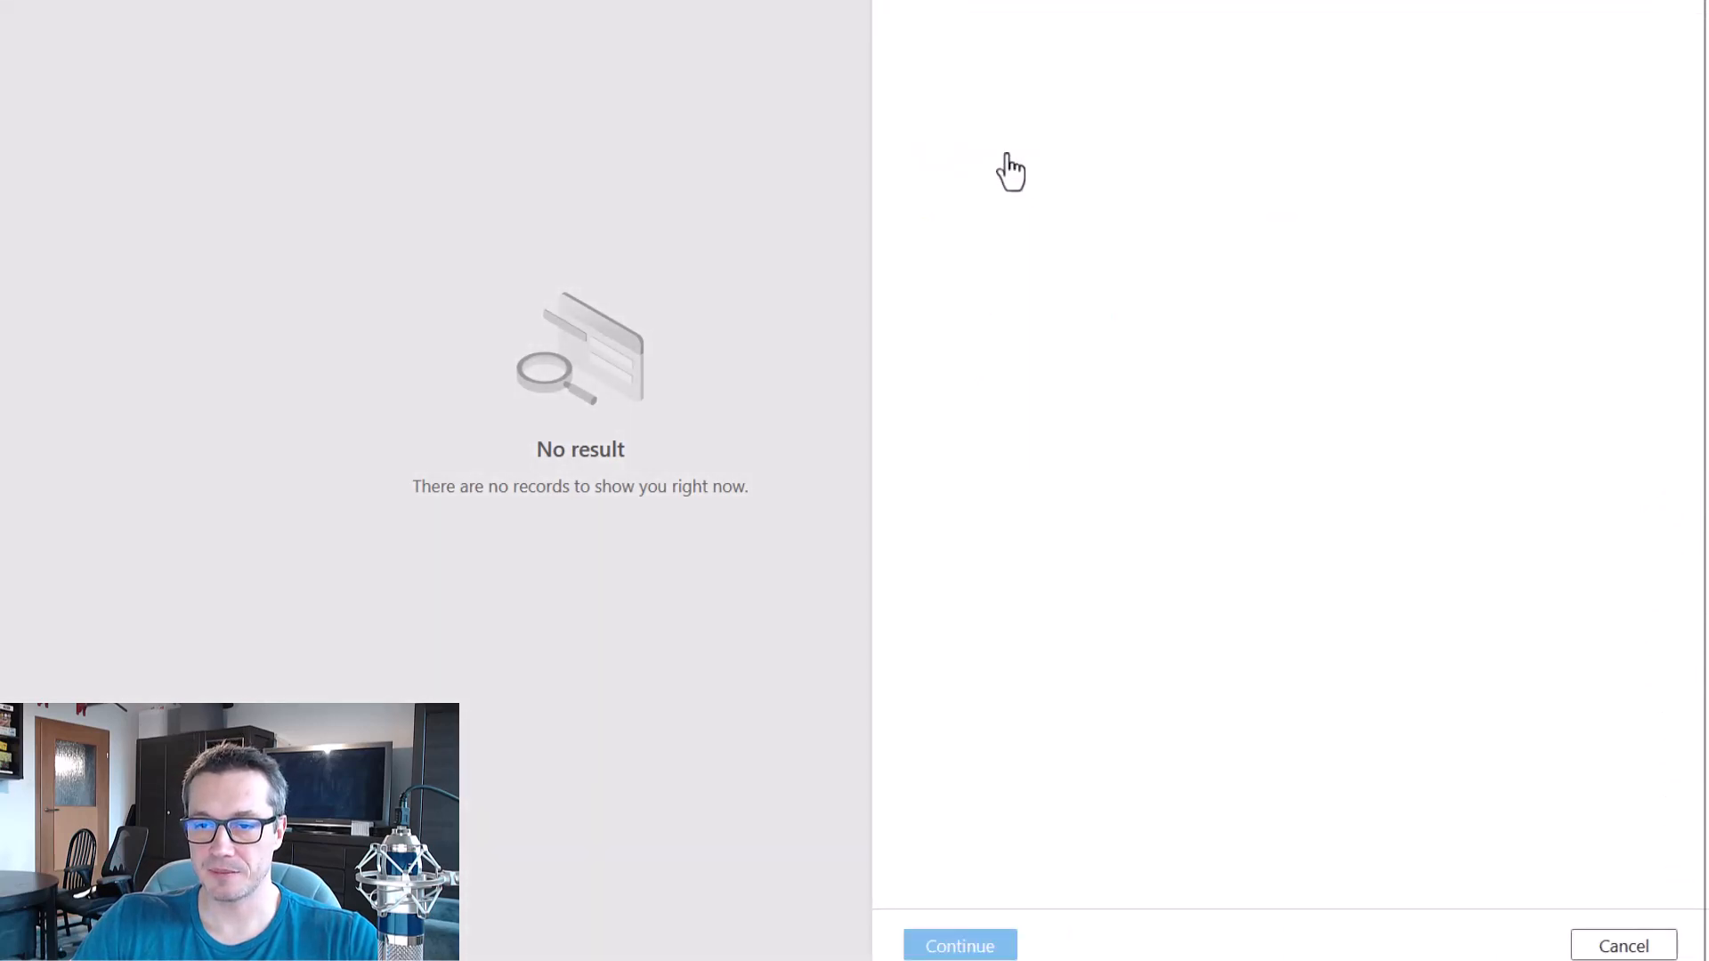
scroll(1567, 280, "down", 15)
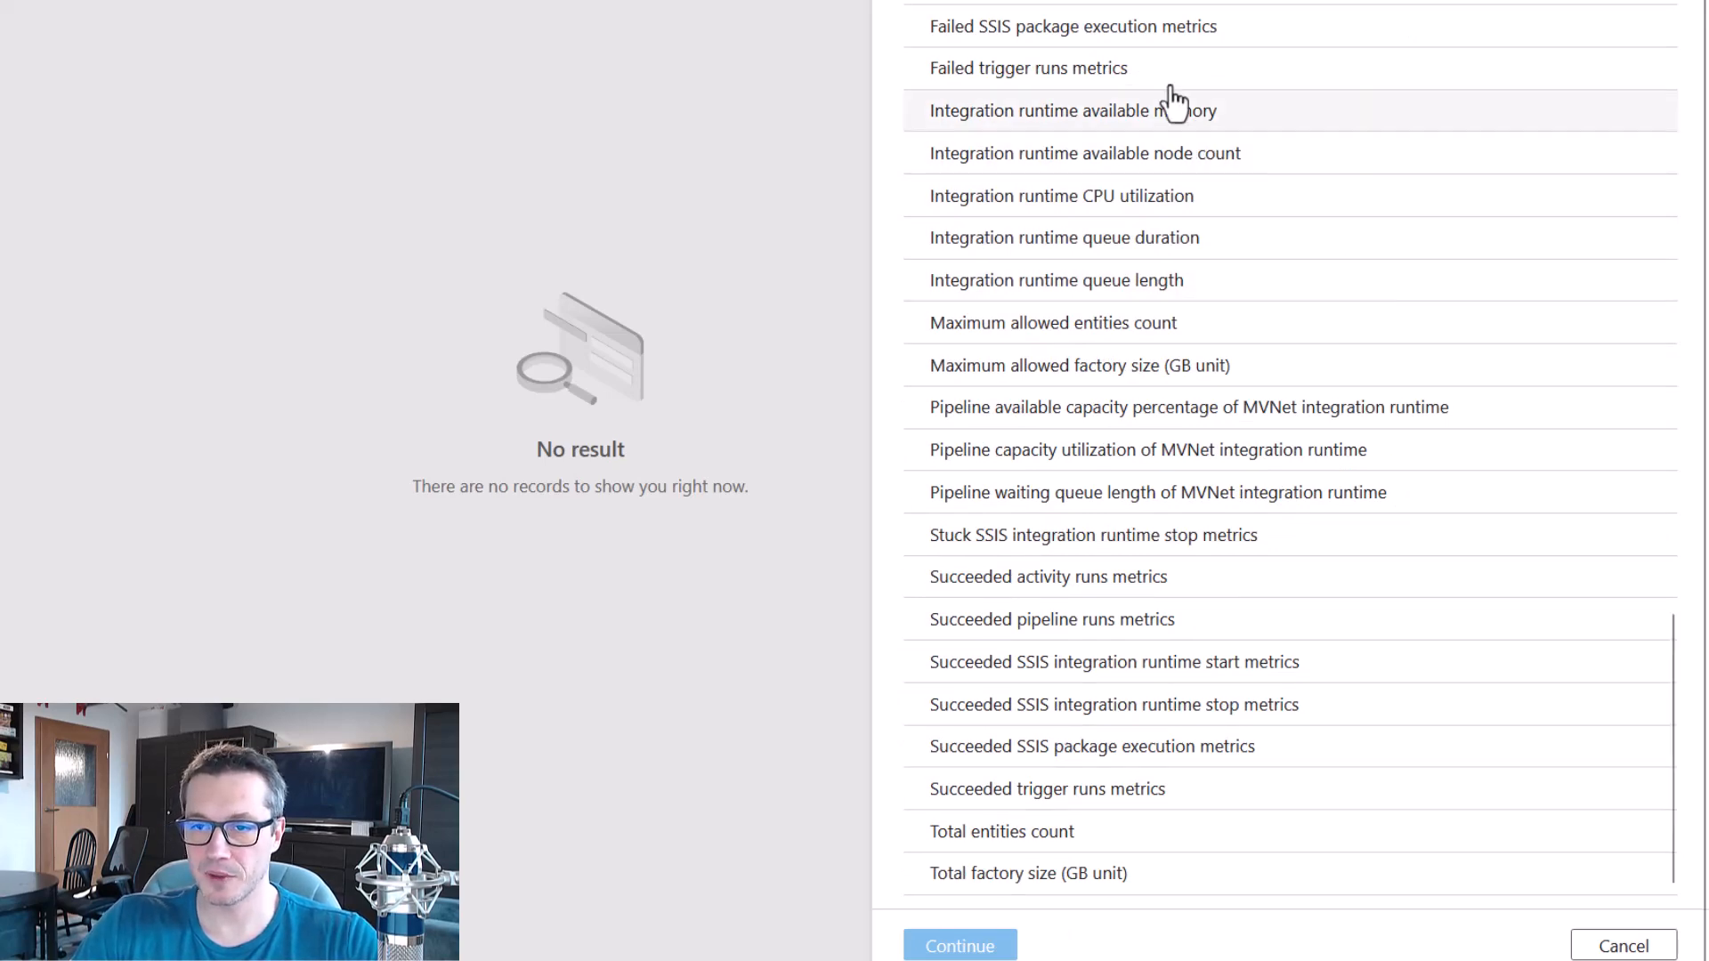
left_click(981, 947)
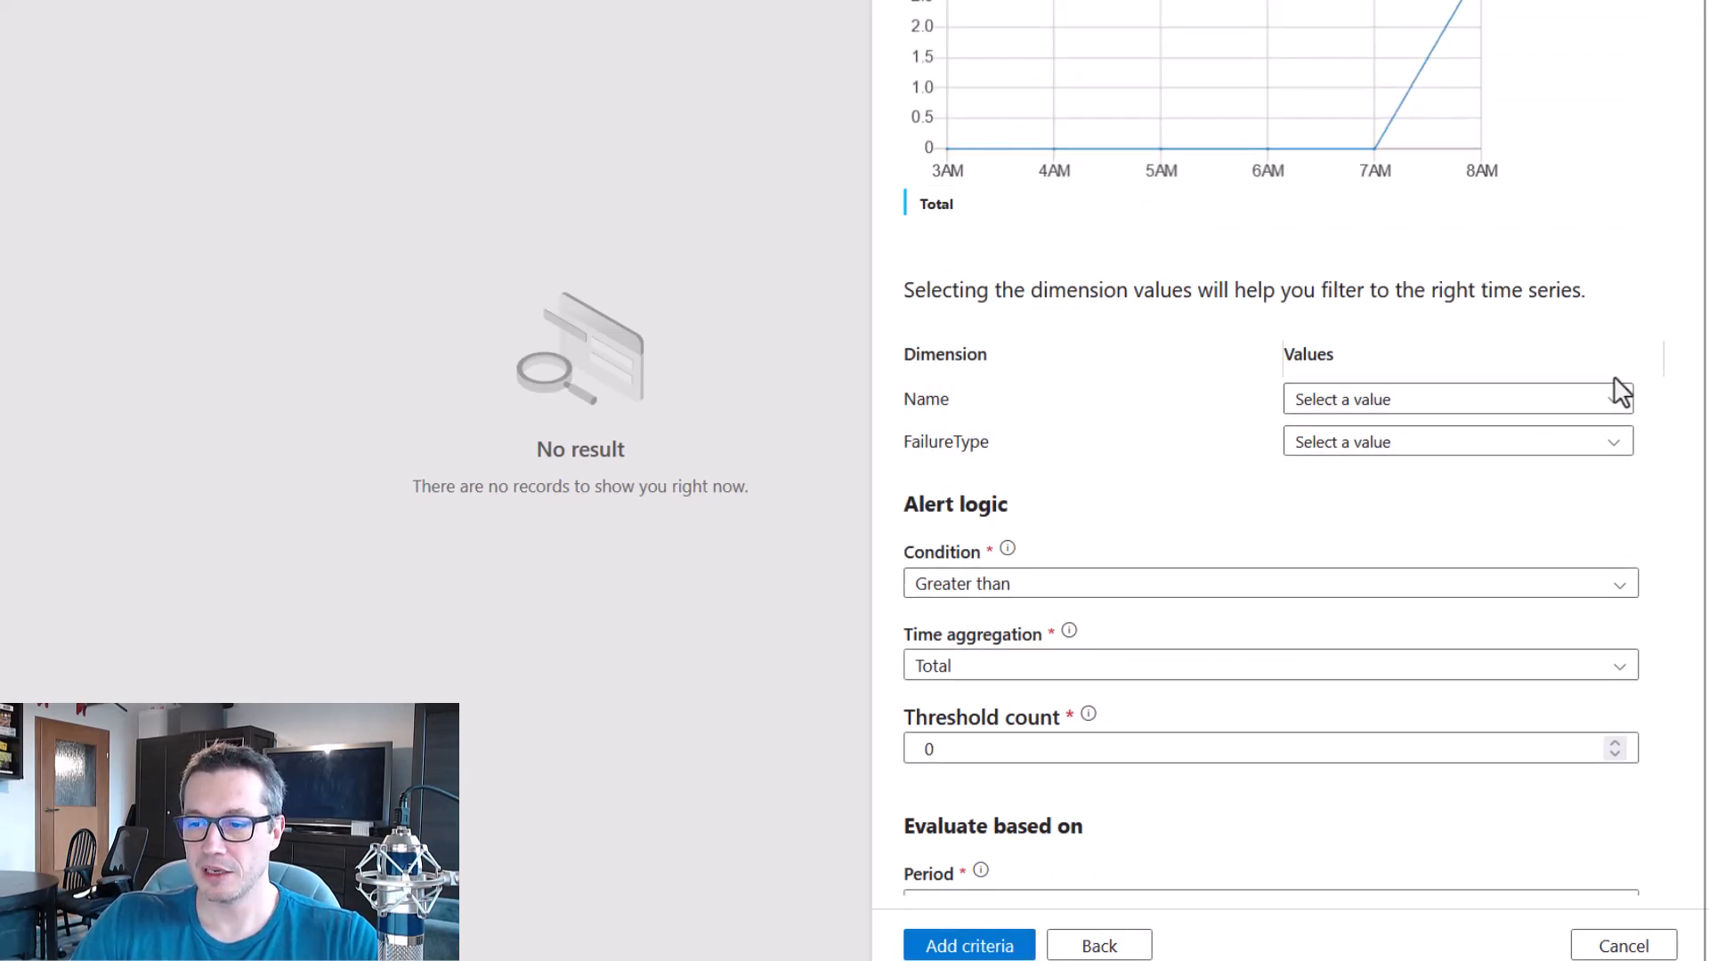
Filter the criterion by all pipelines in the Name dimension and all error types in the FailureType dimension.
left_click(1615, 400)
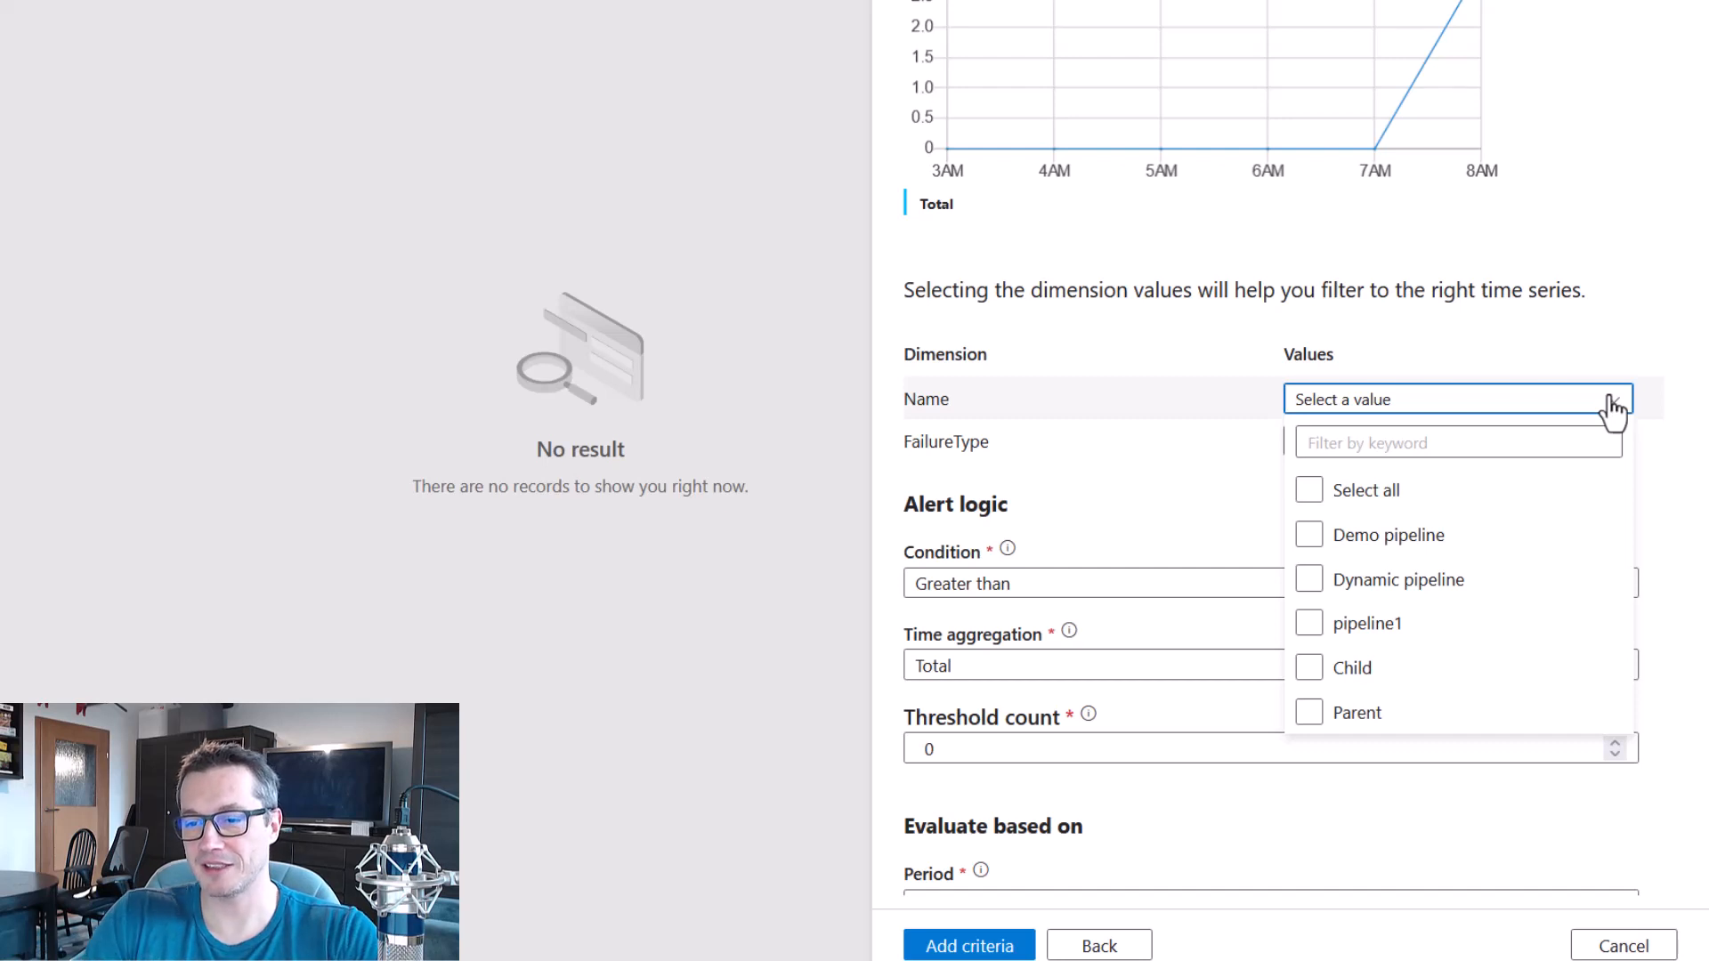
left_click(1309, 492)
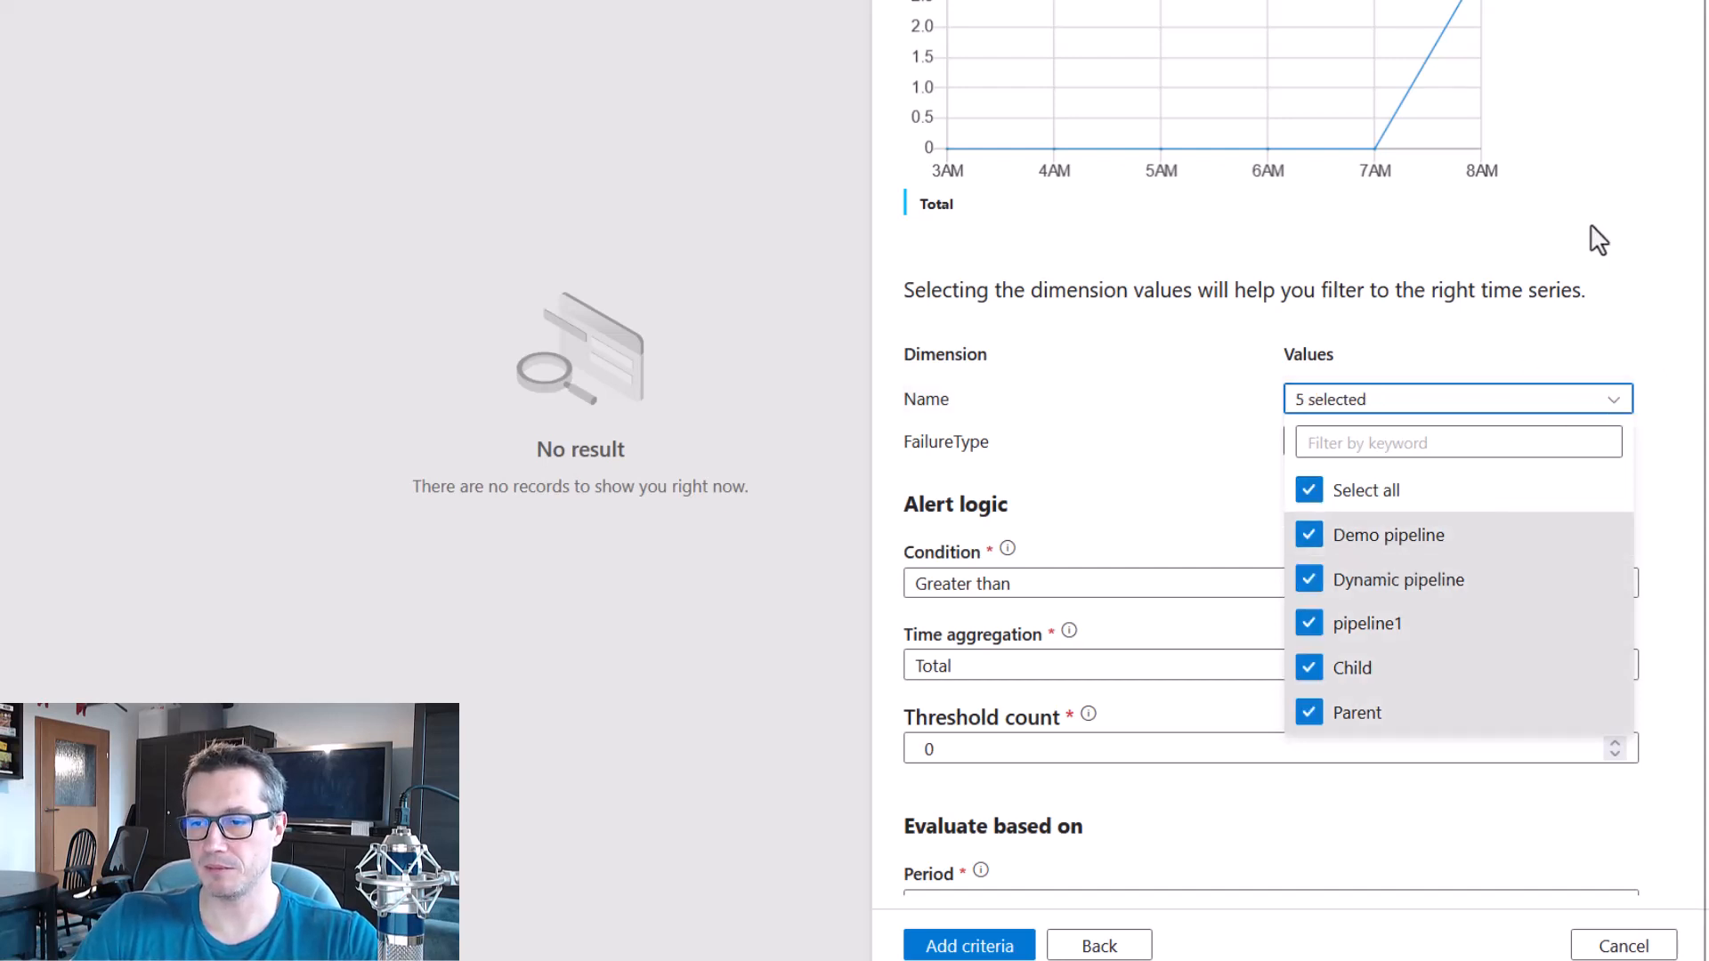
left_click(1662, 233)
left_click(1620, 445)
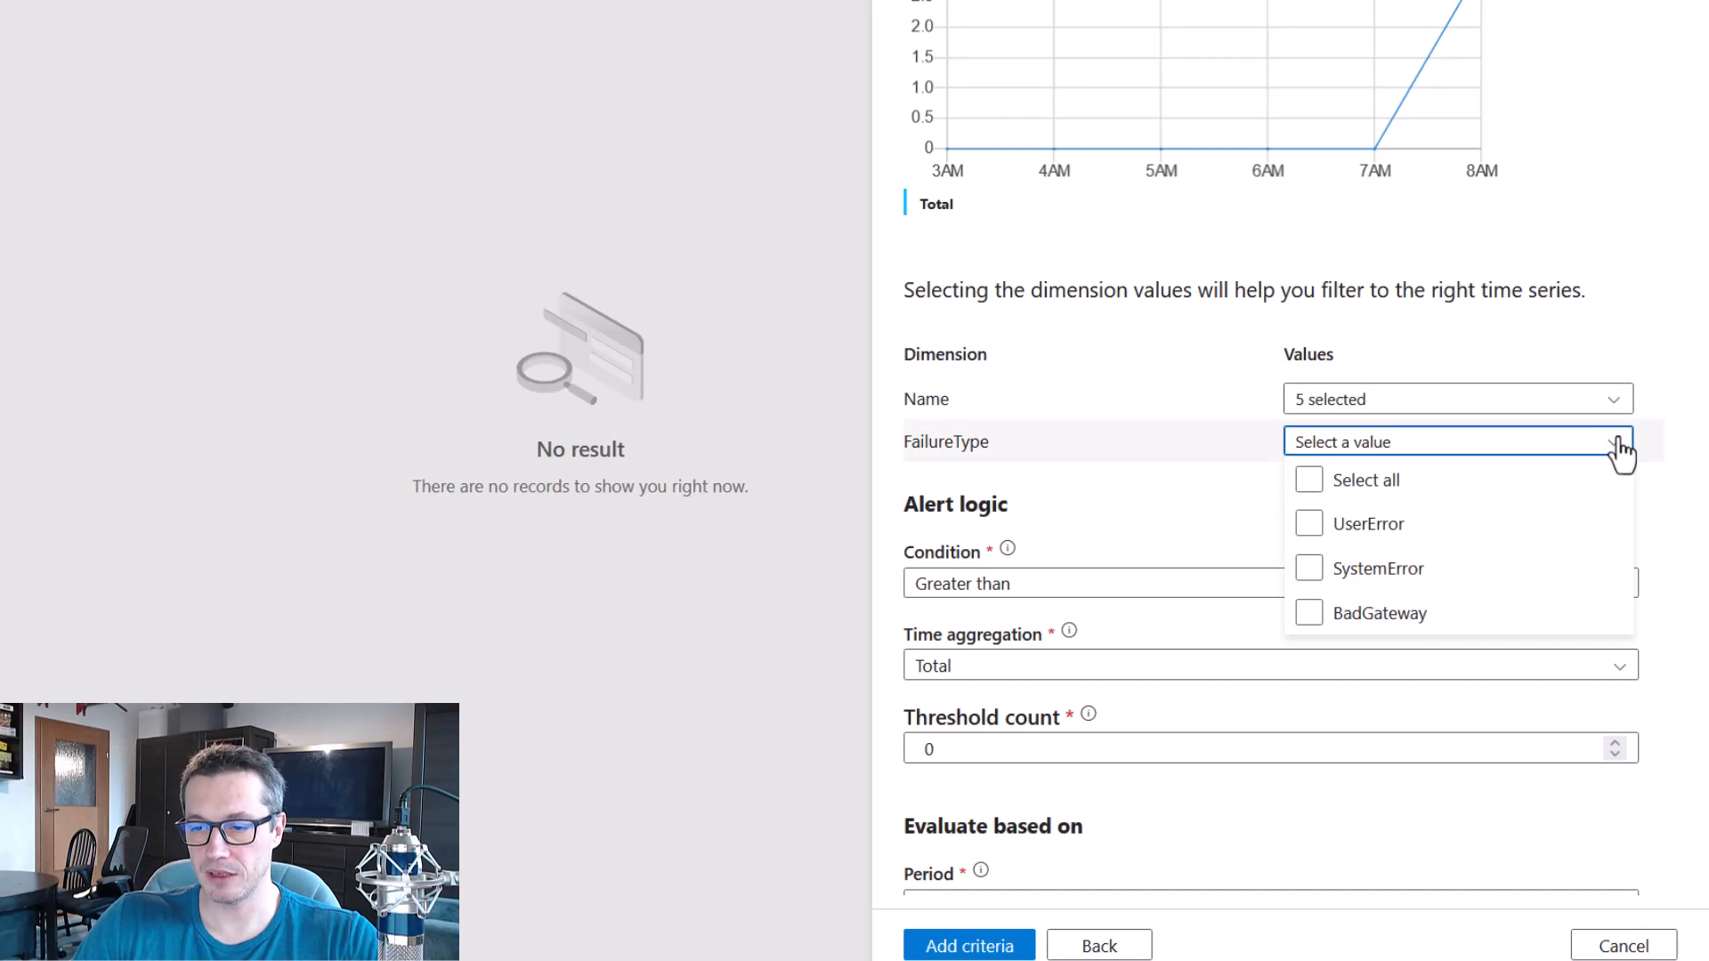
left_click(1310, 490)
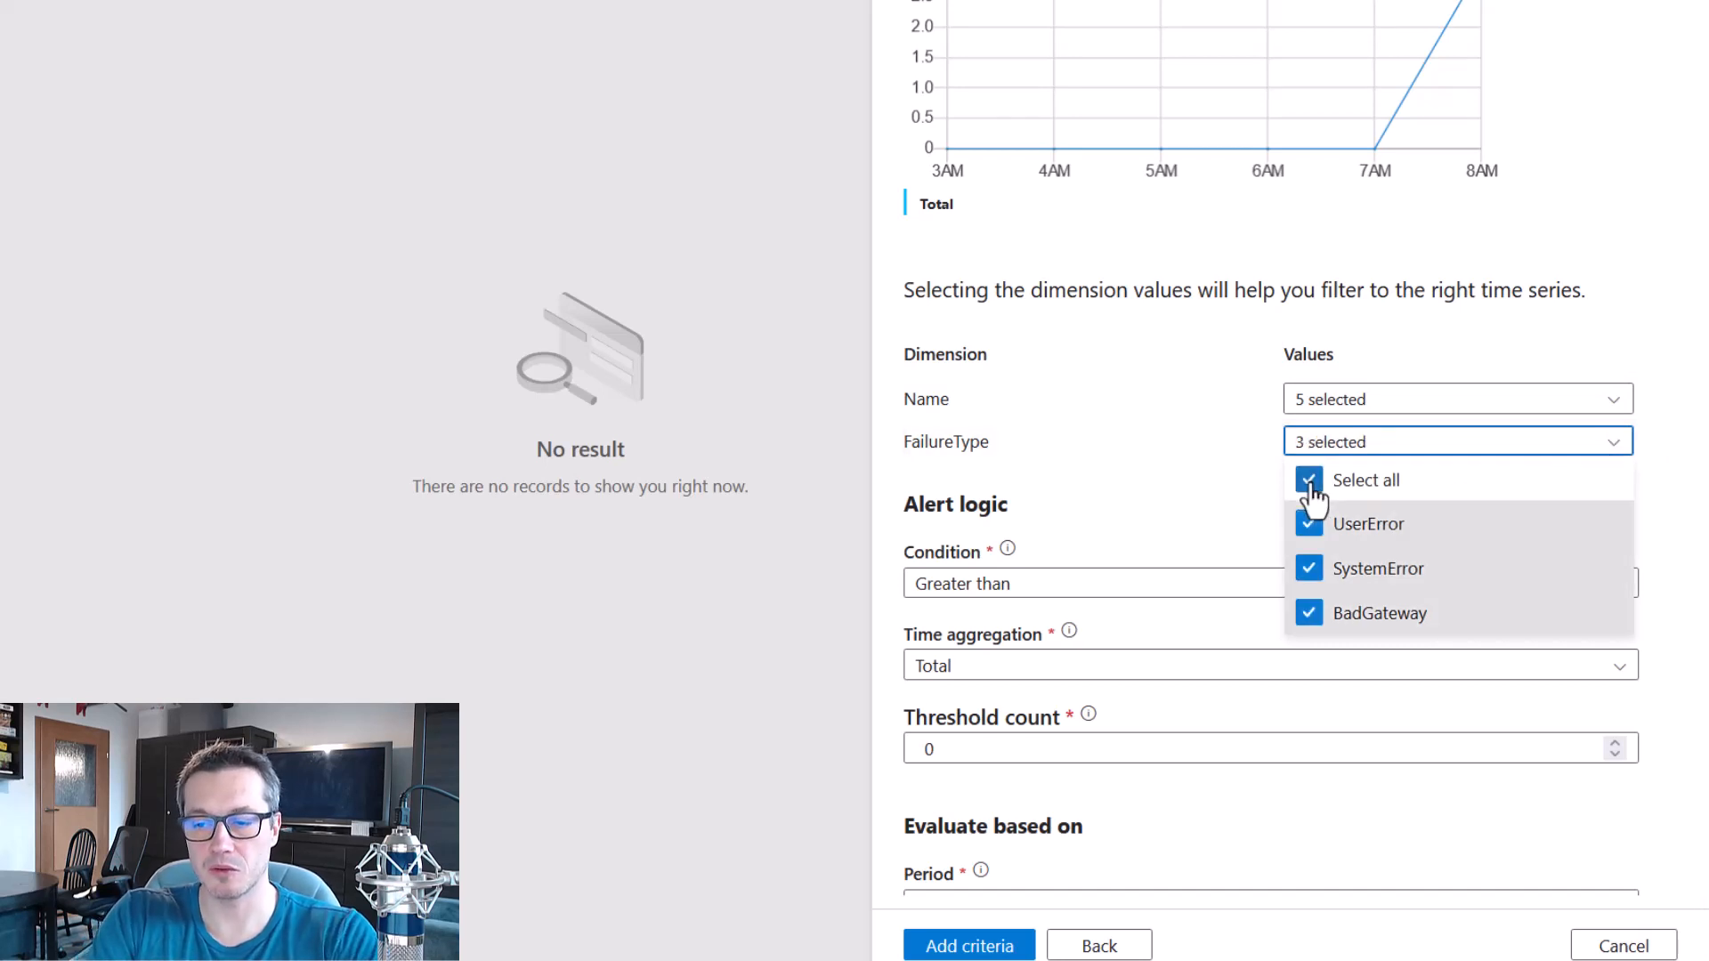
left_click(1659, 322)
Add the criterion to the alert rule, keeping Greater than, Total, threshold 0, last 1 minutes and every 1 minute.
scroll(1663, 336, "down", 1)
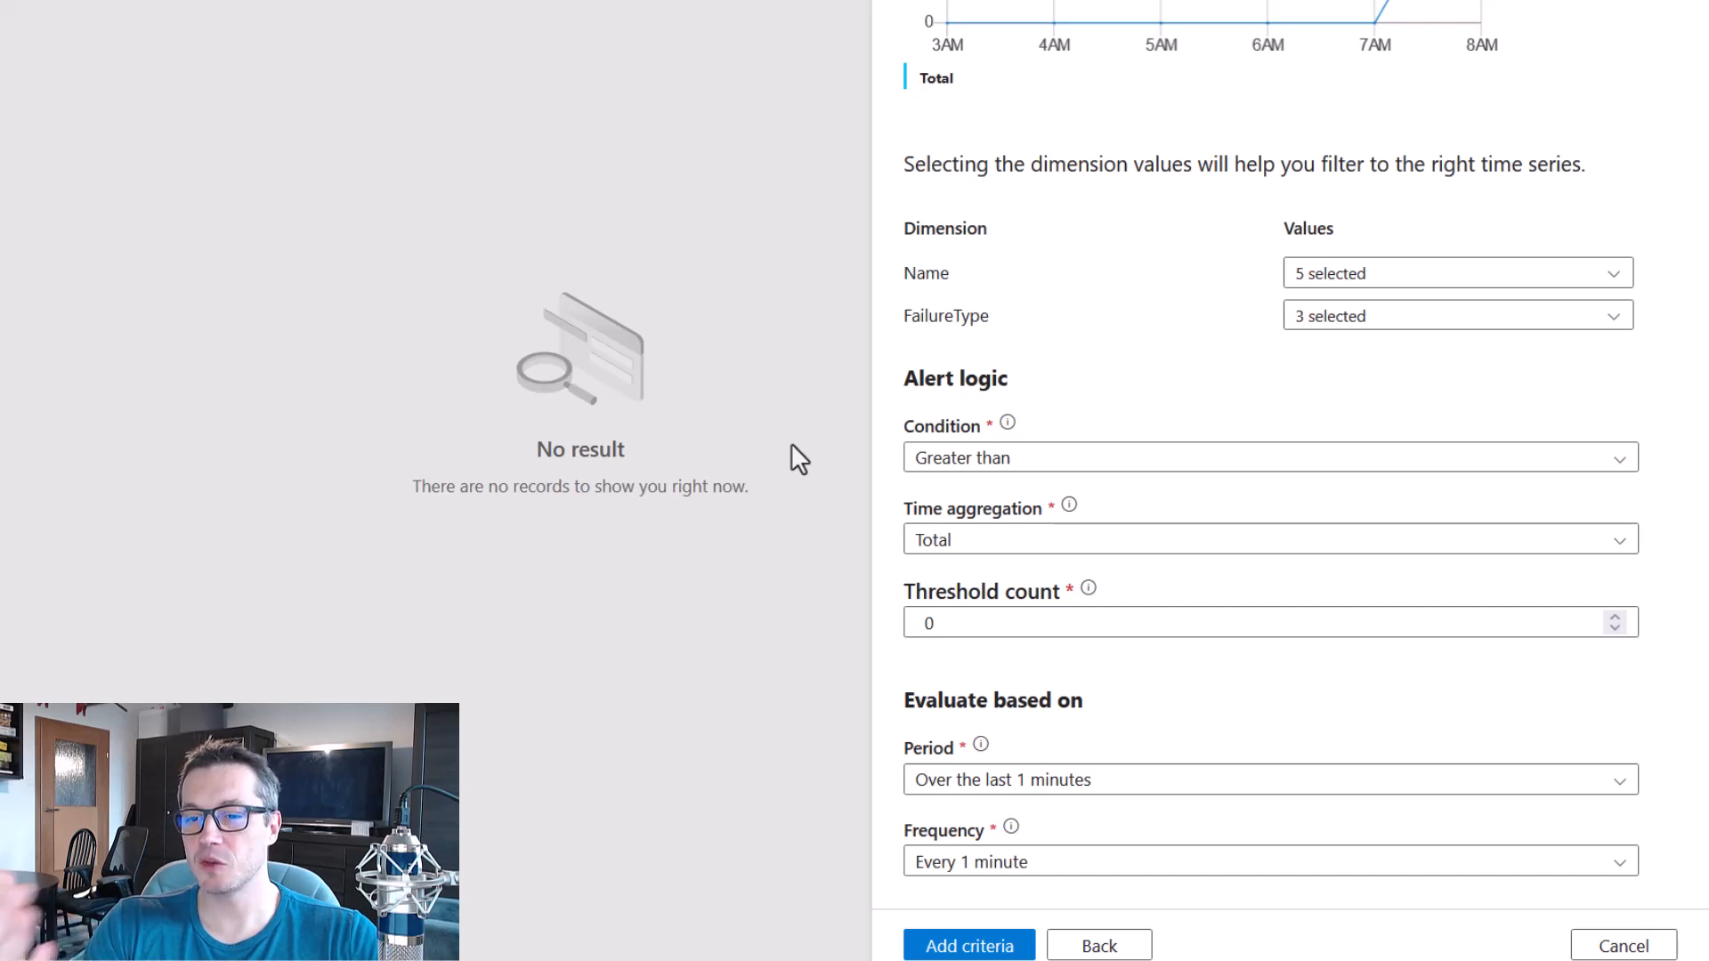
scroll(1647, 721, "down", 1)
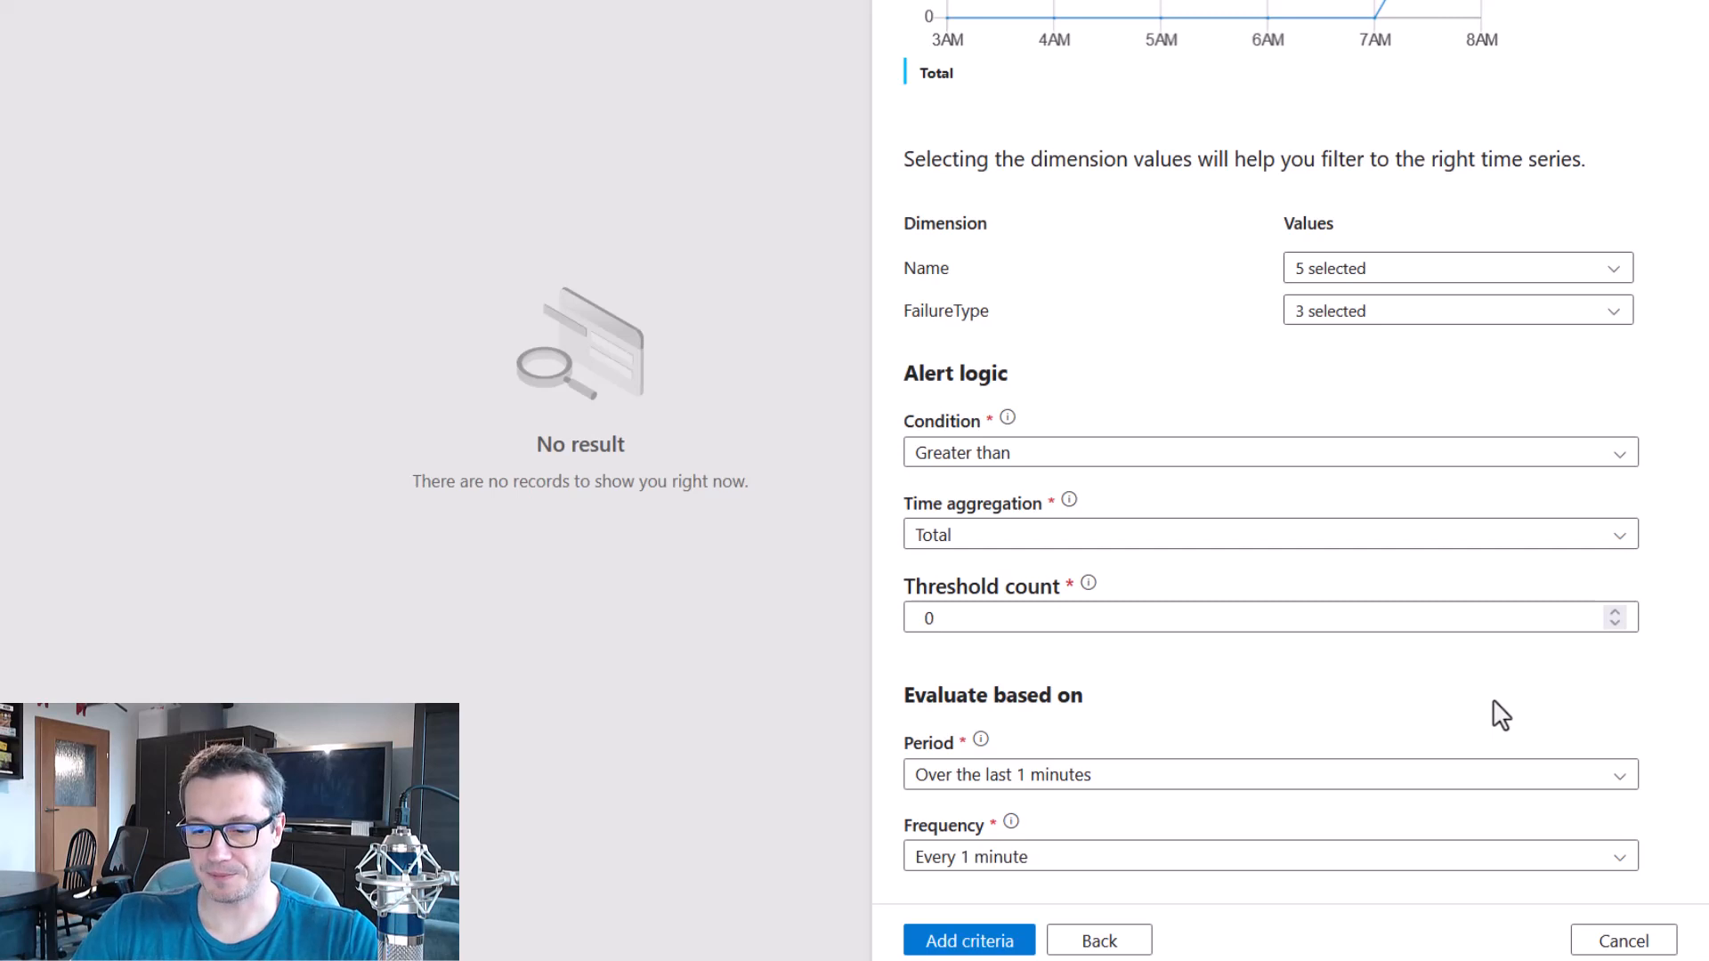
left_click(970, 944)
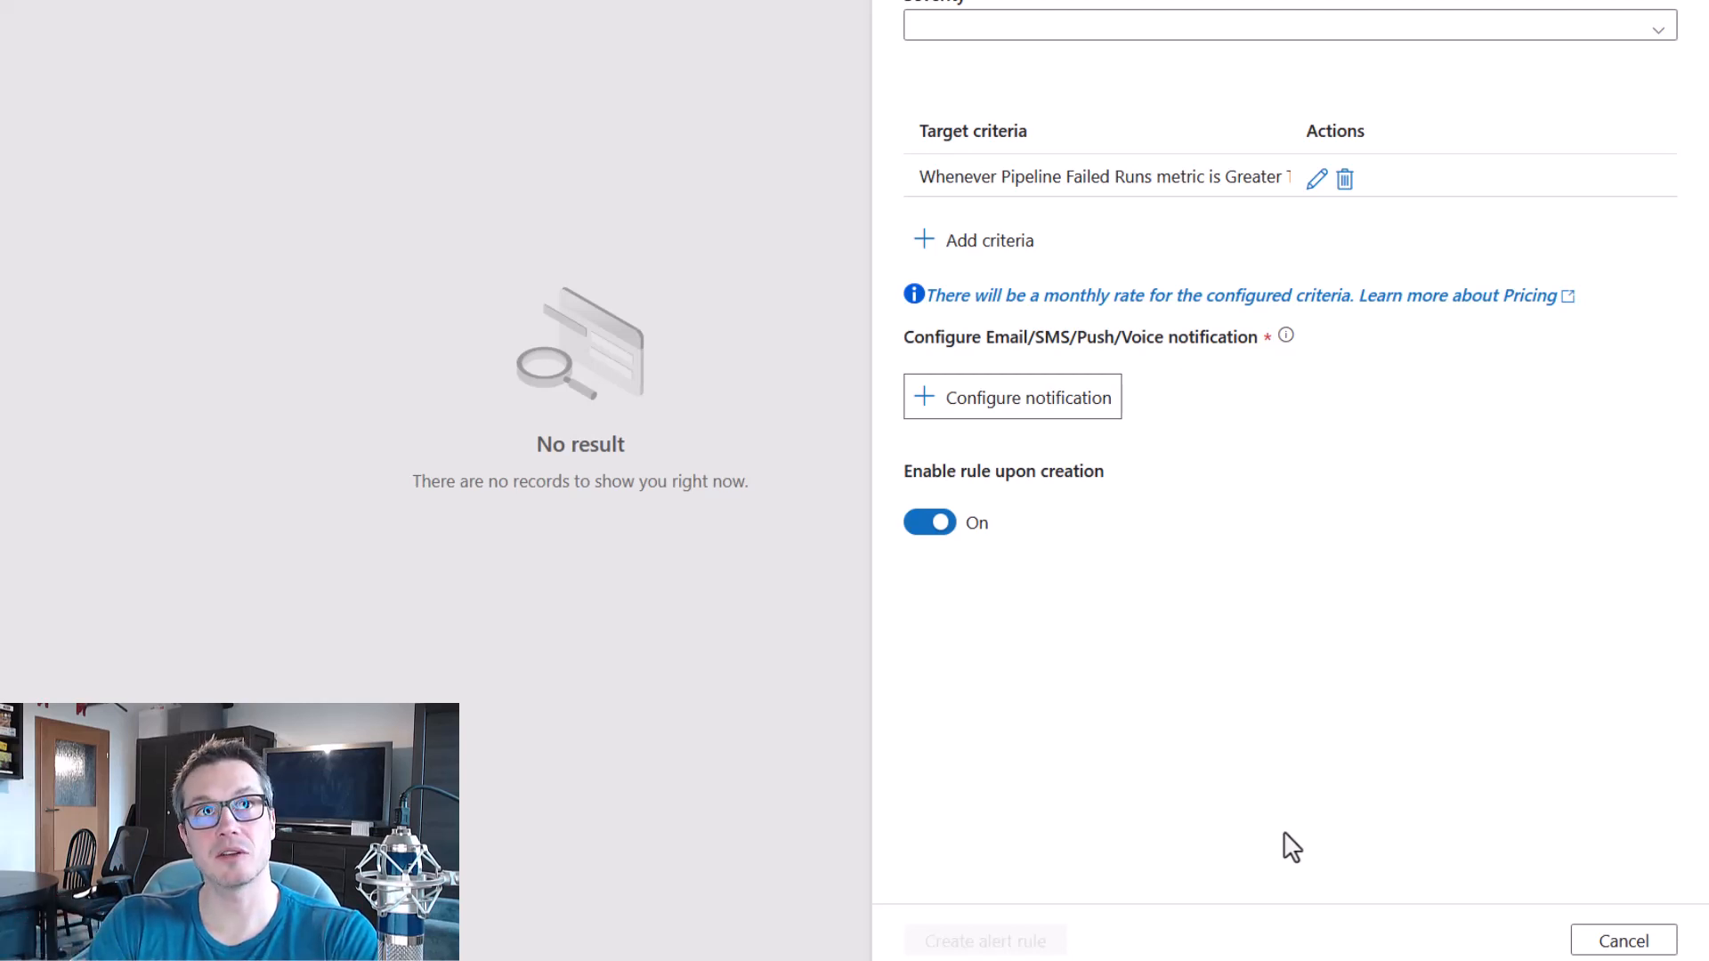
Configure a new notification action group for the alert rule, named MyAction with the short name alert.
left_click(1064, 411)
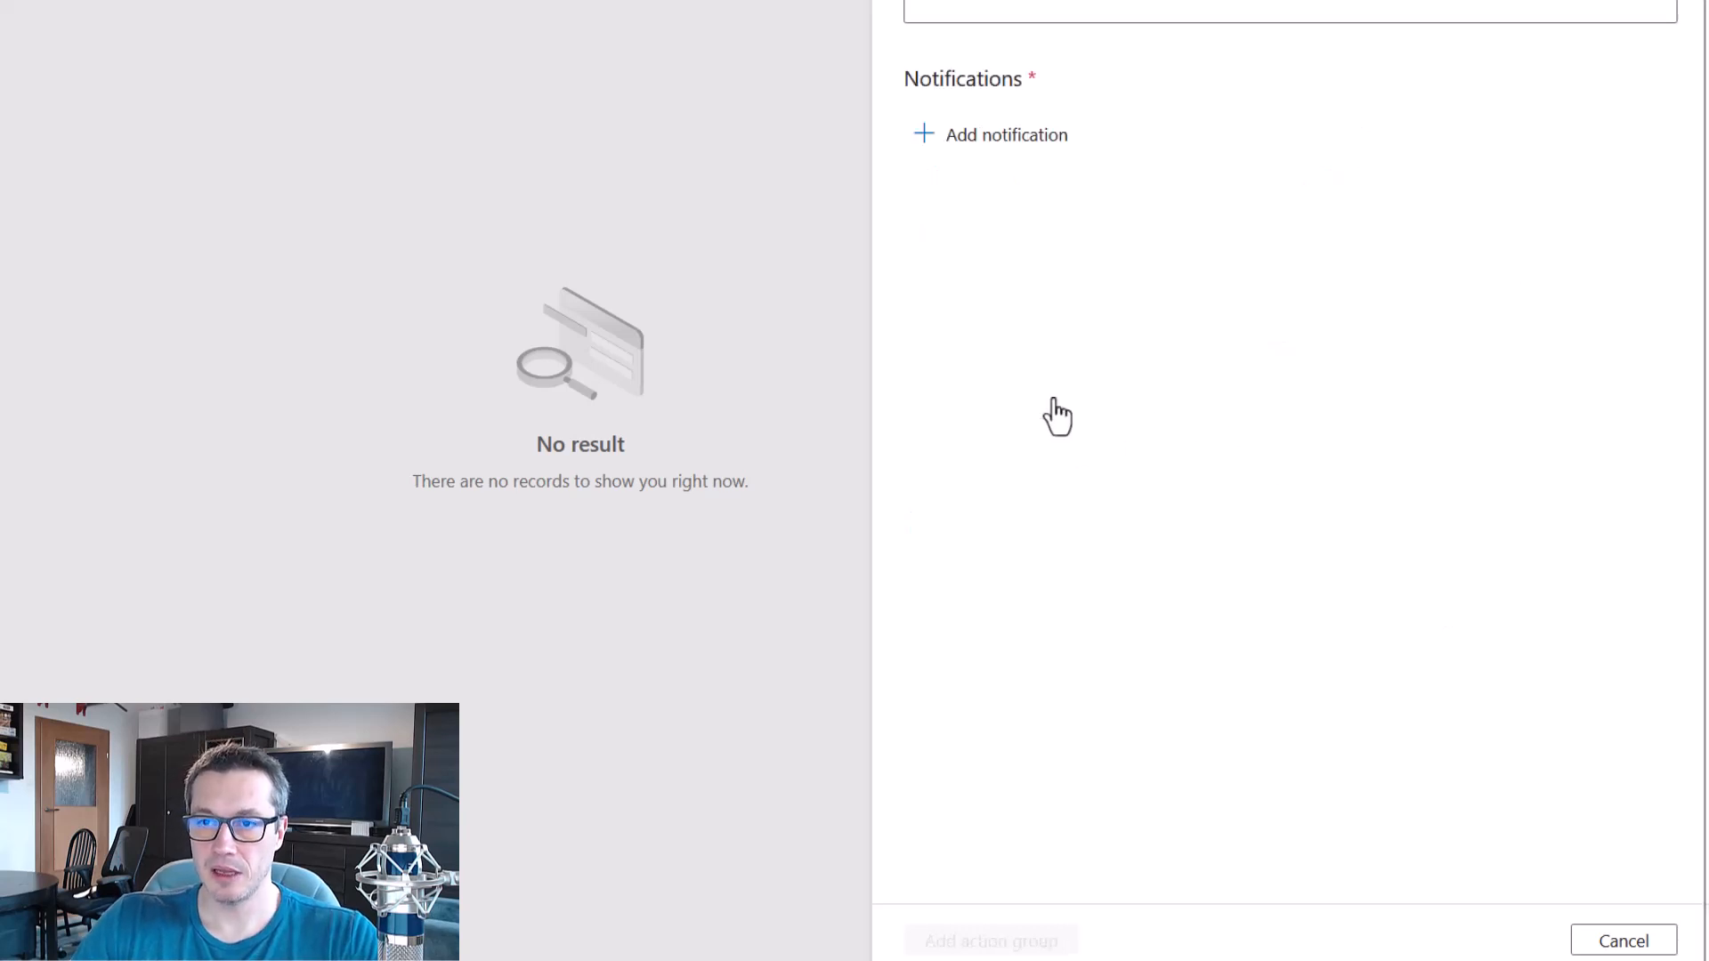
type("M")
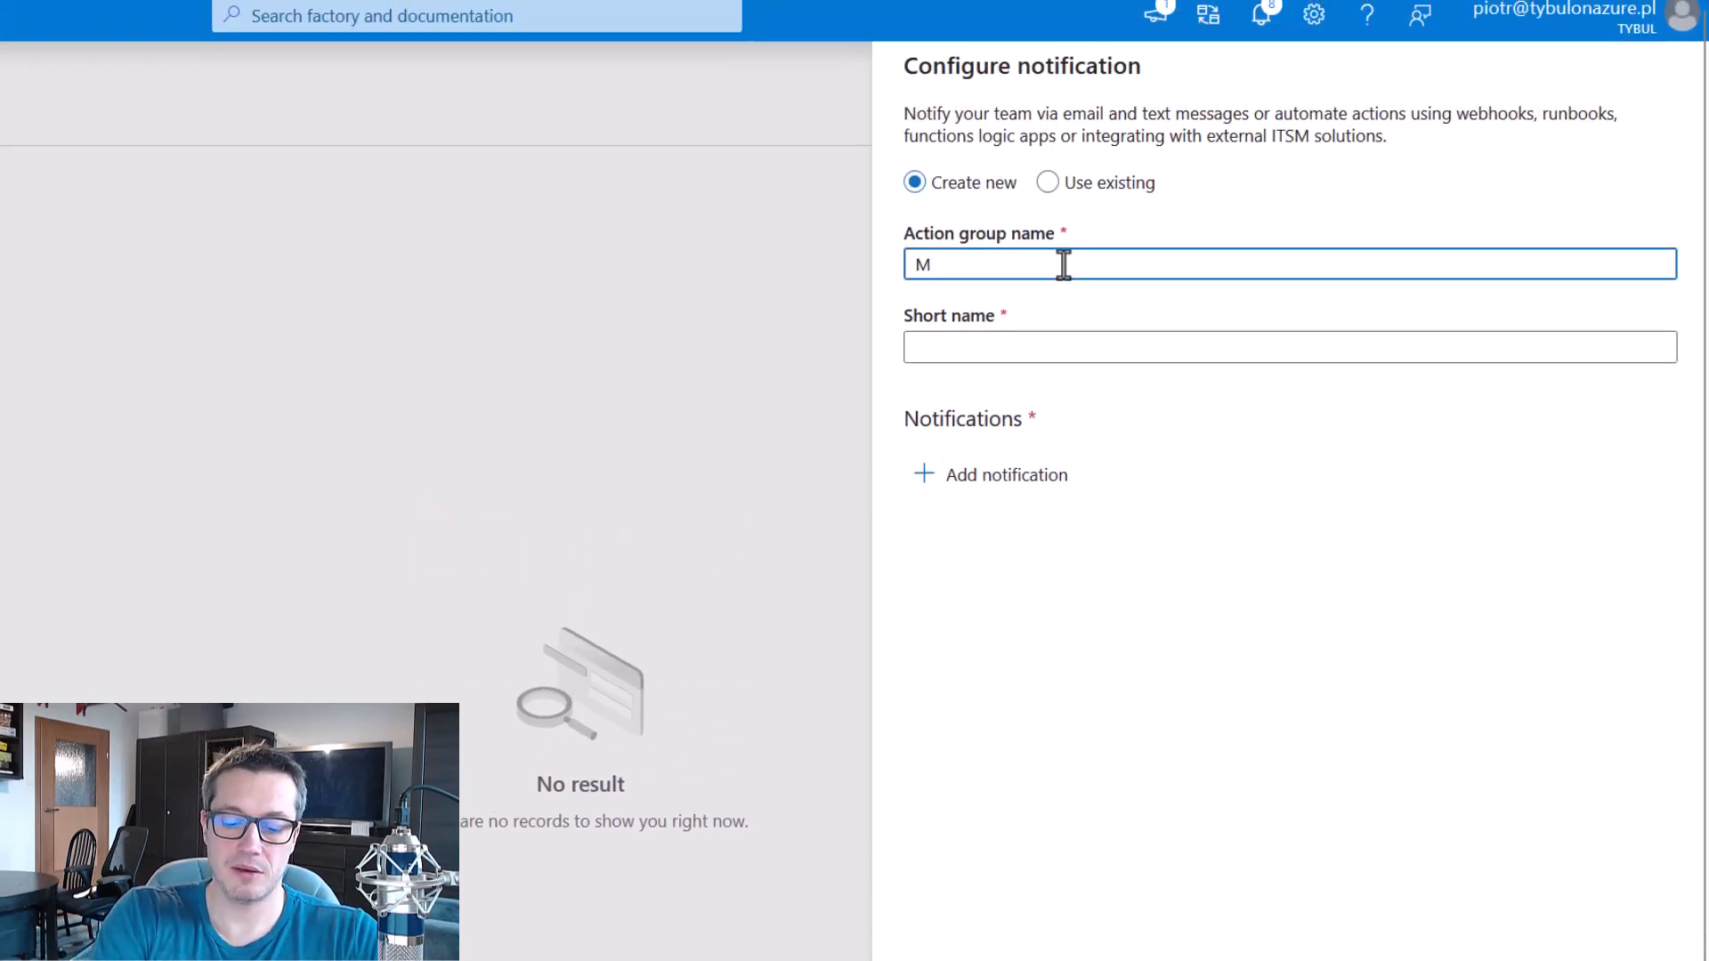
type("yAction")
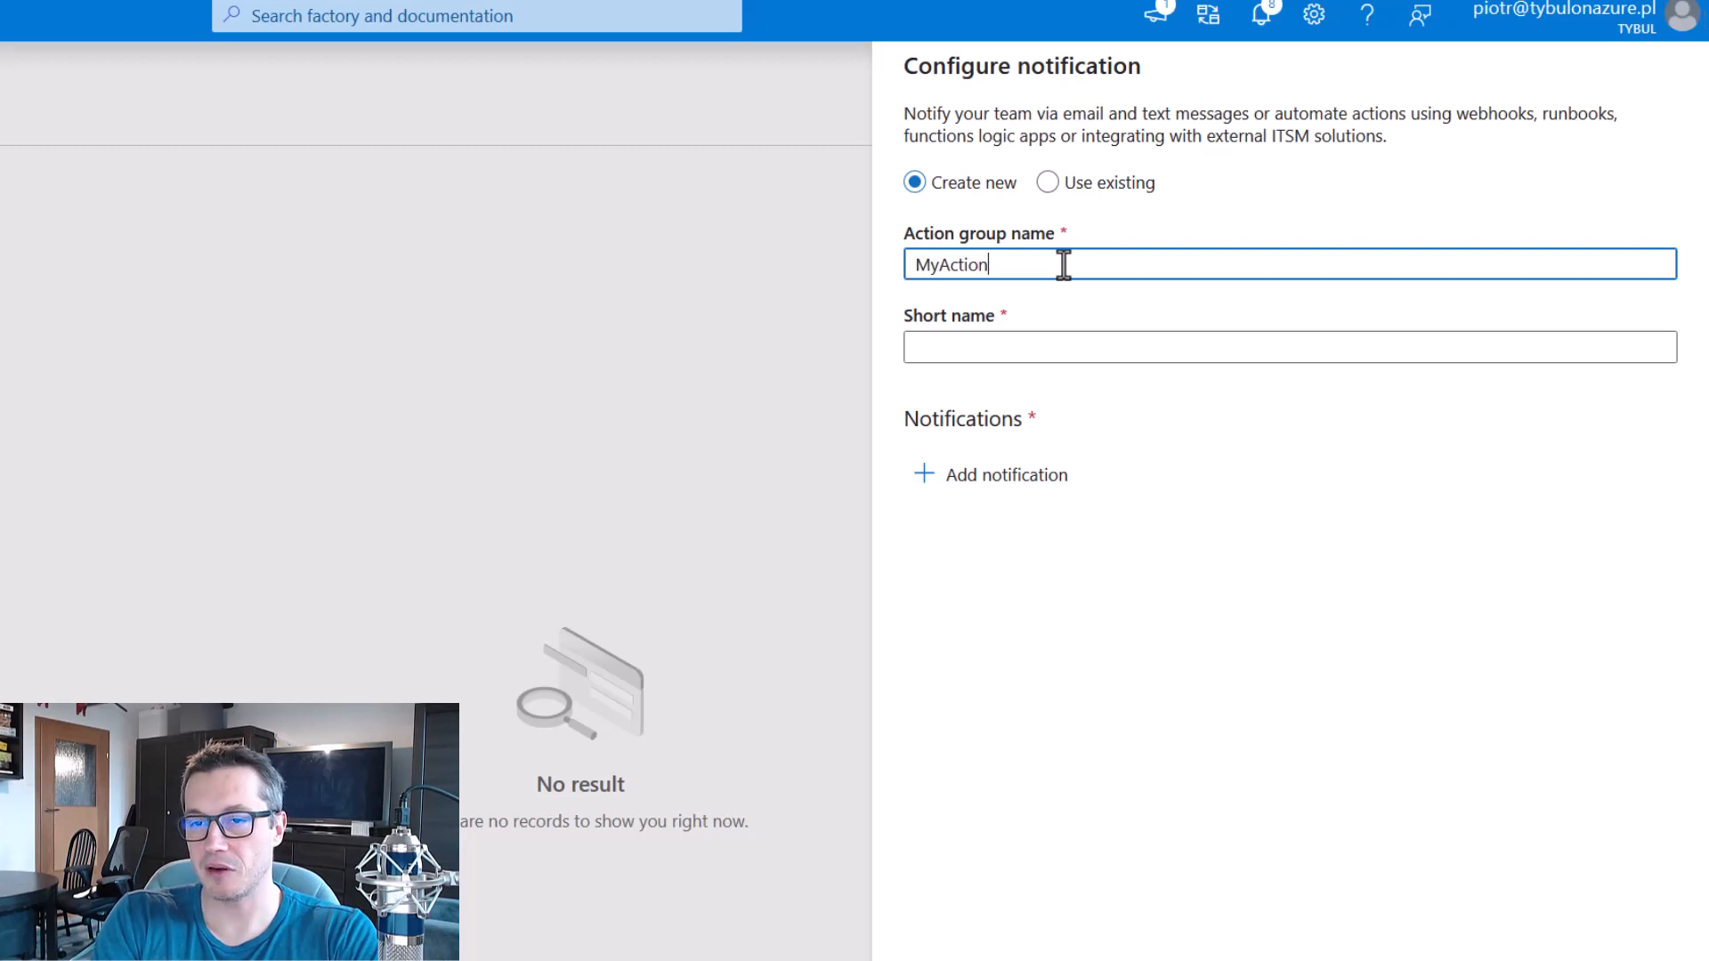
left_click(1143, 349)
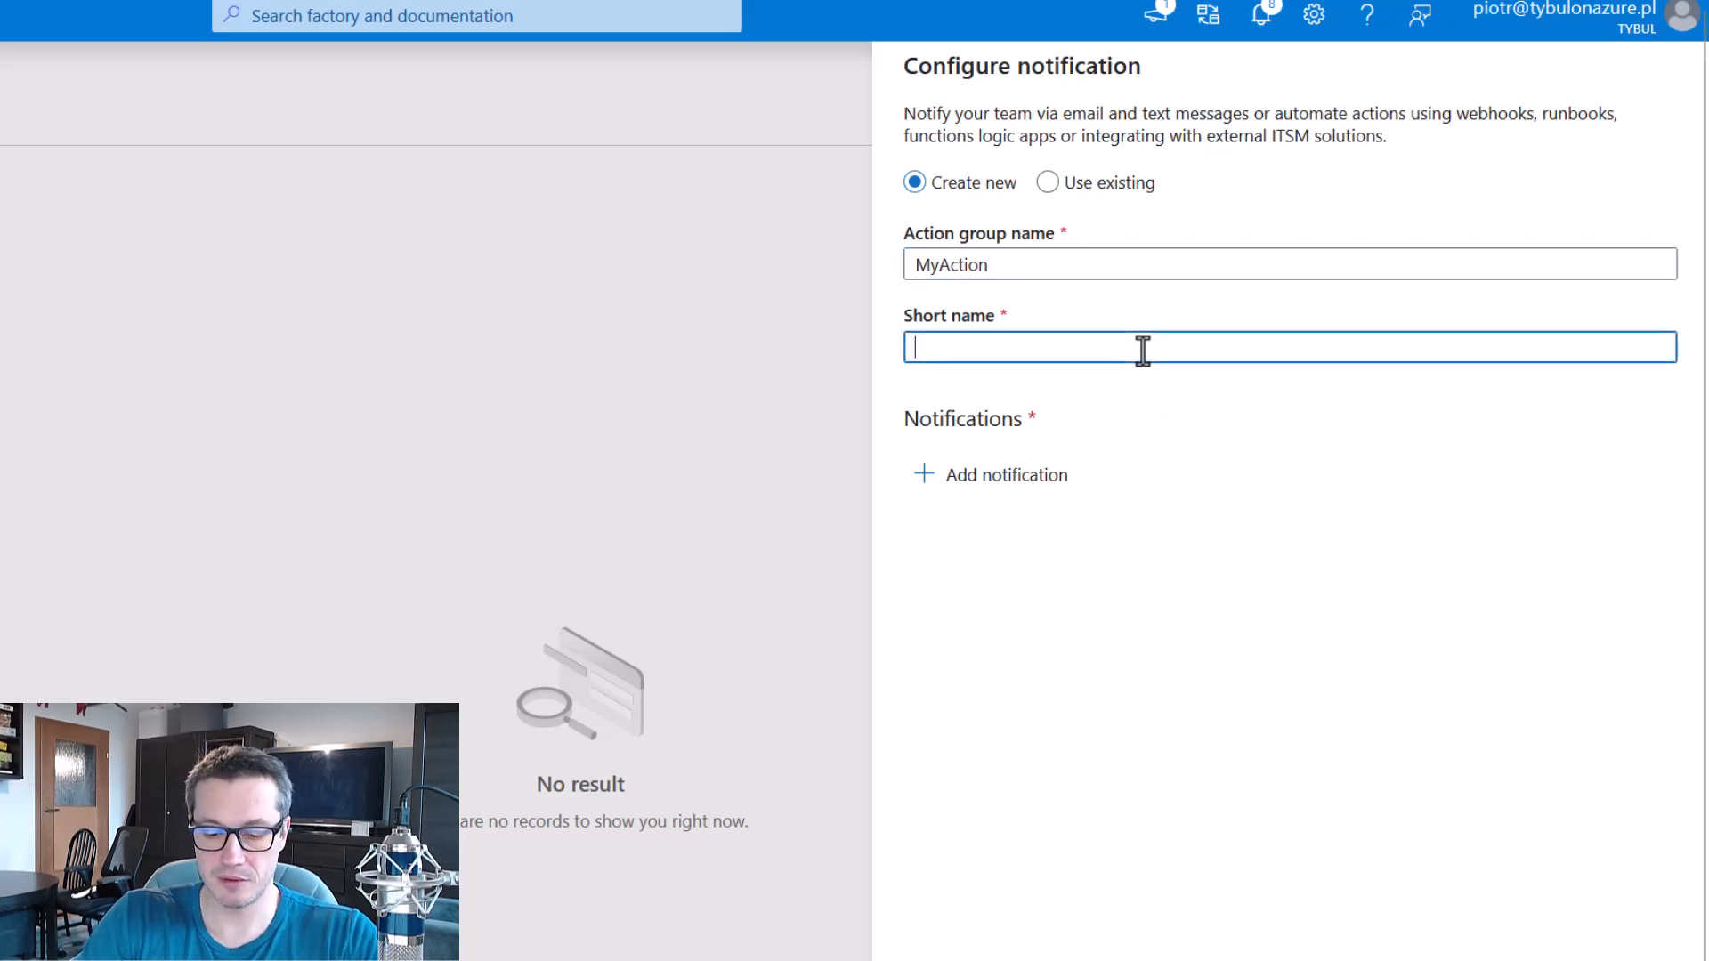
type("alert")
Add an email notification with the recipient's email address to the MyAction action group and create the alert rule.
left_click(1037, 481)
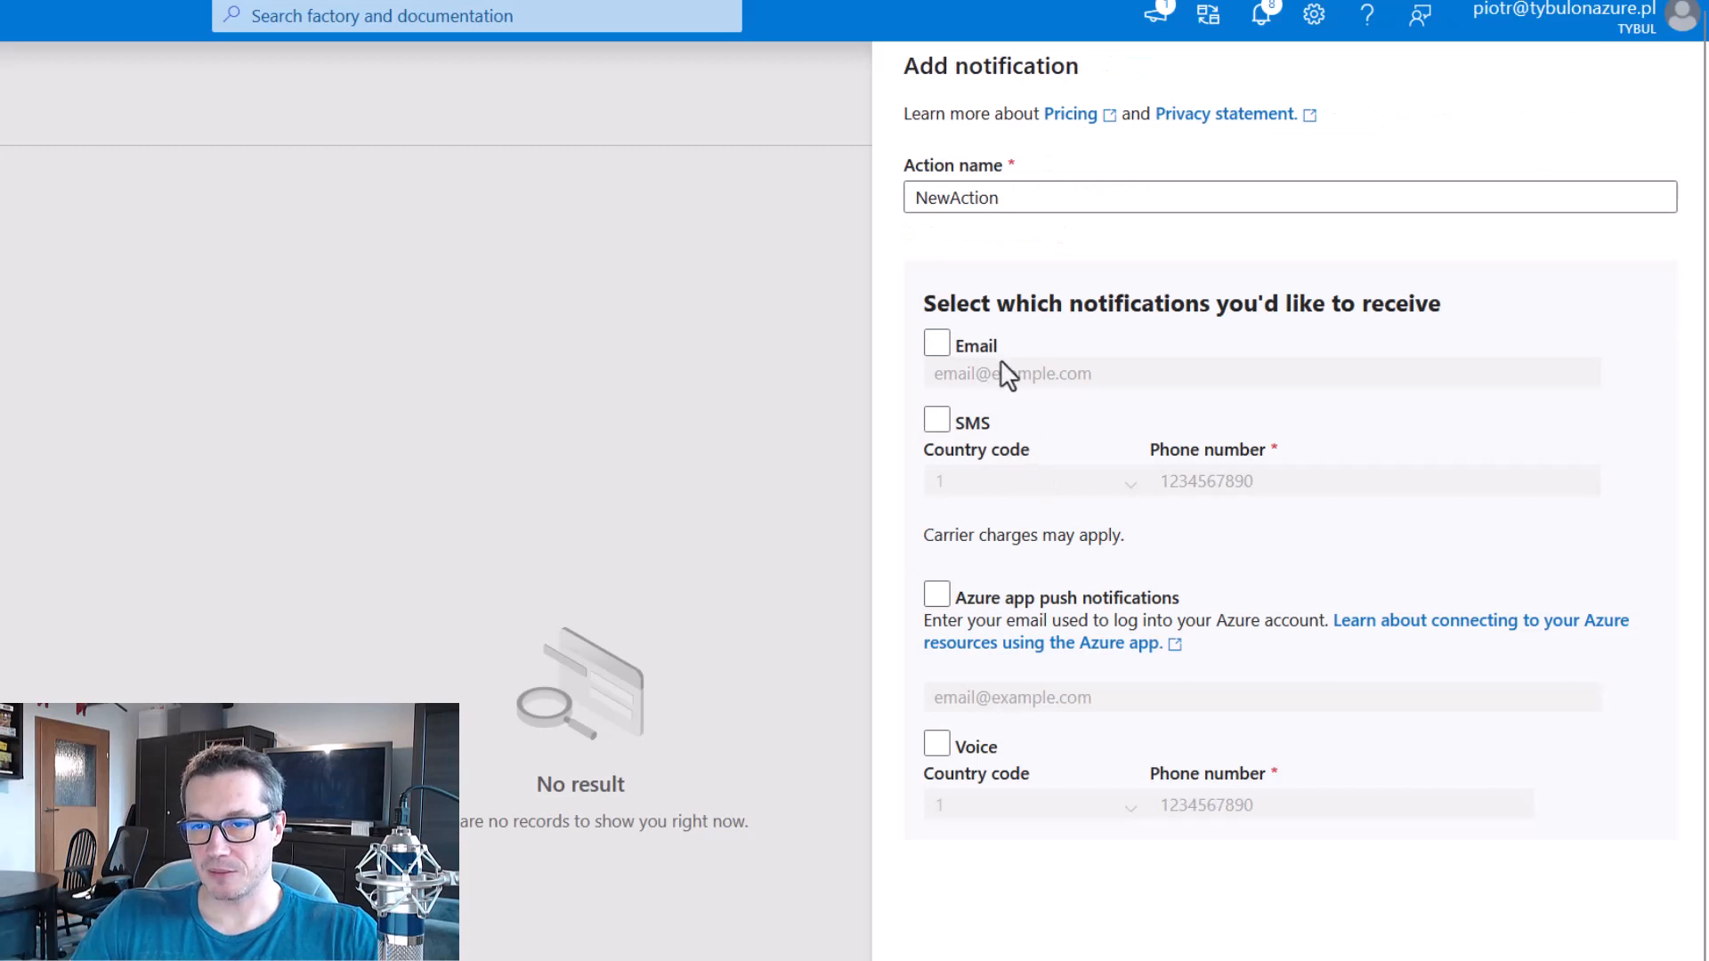
left_click(935, 346)
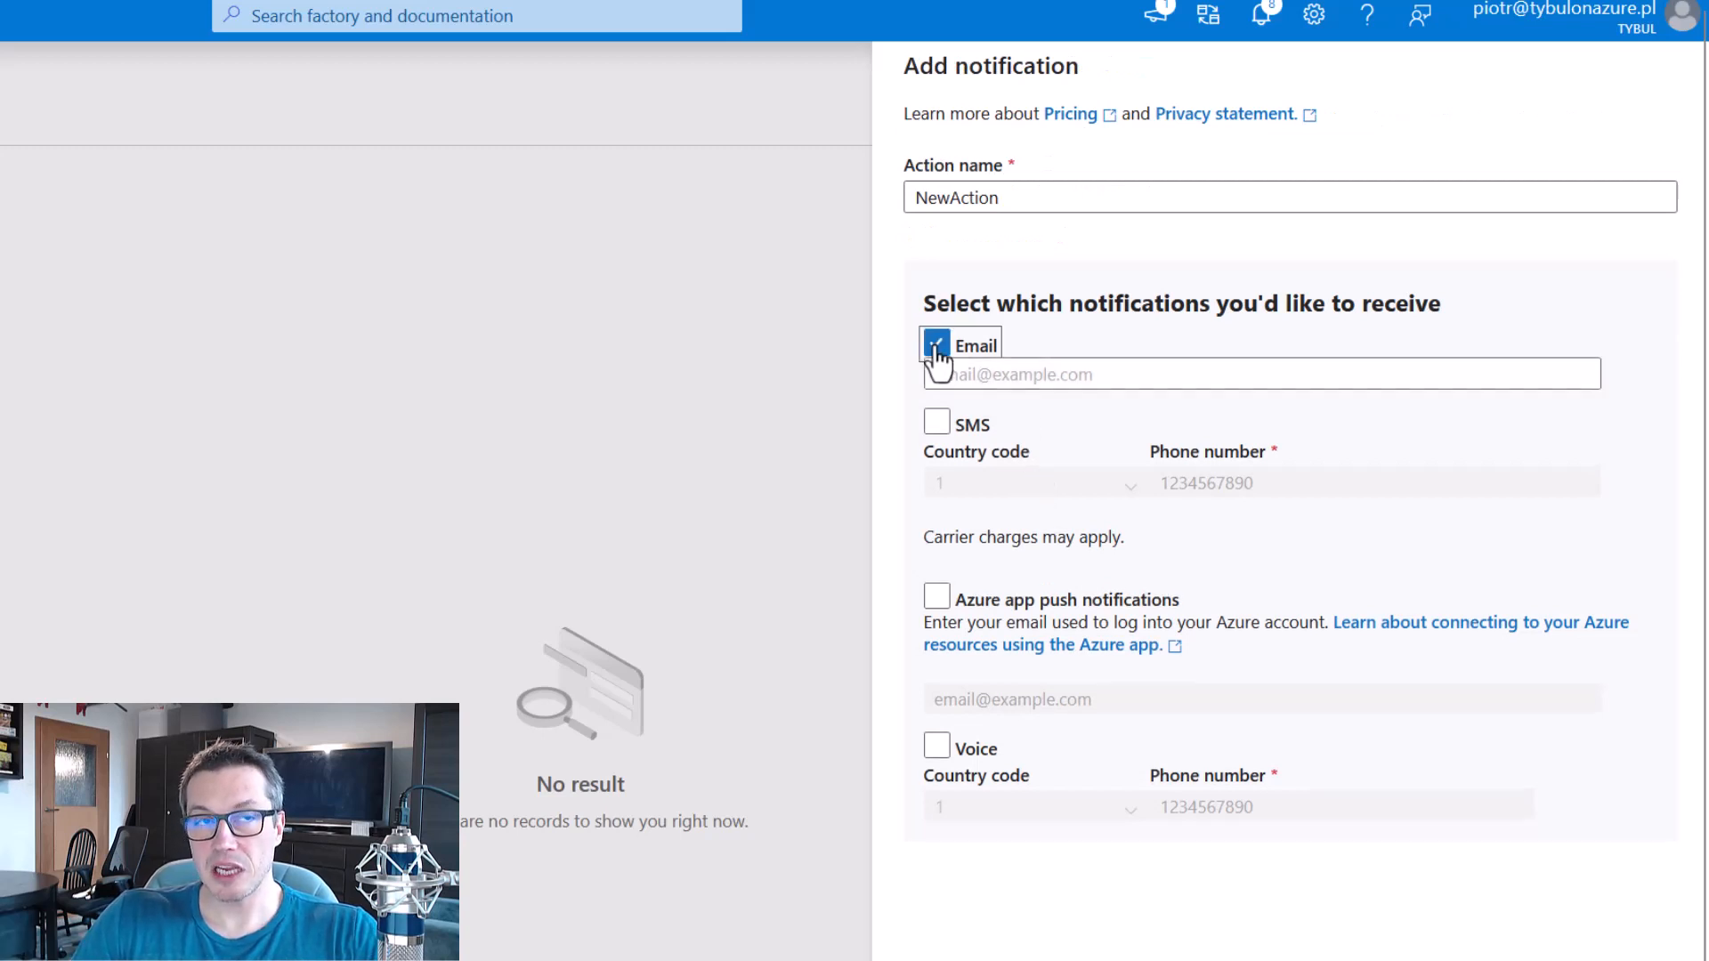
left_click(1039, 376)
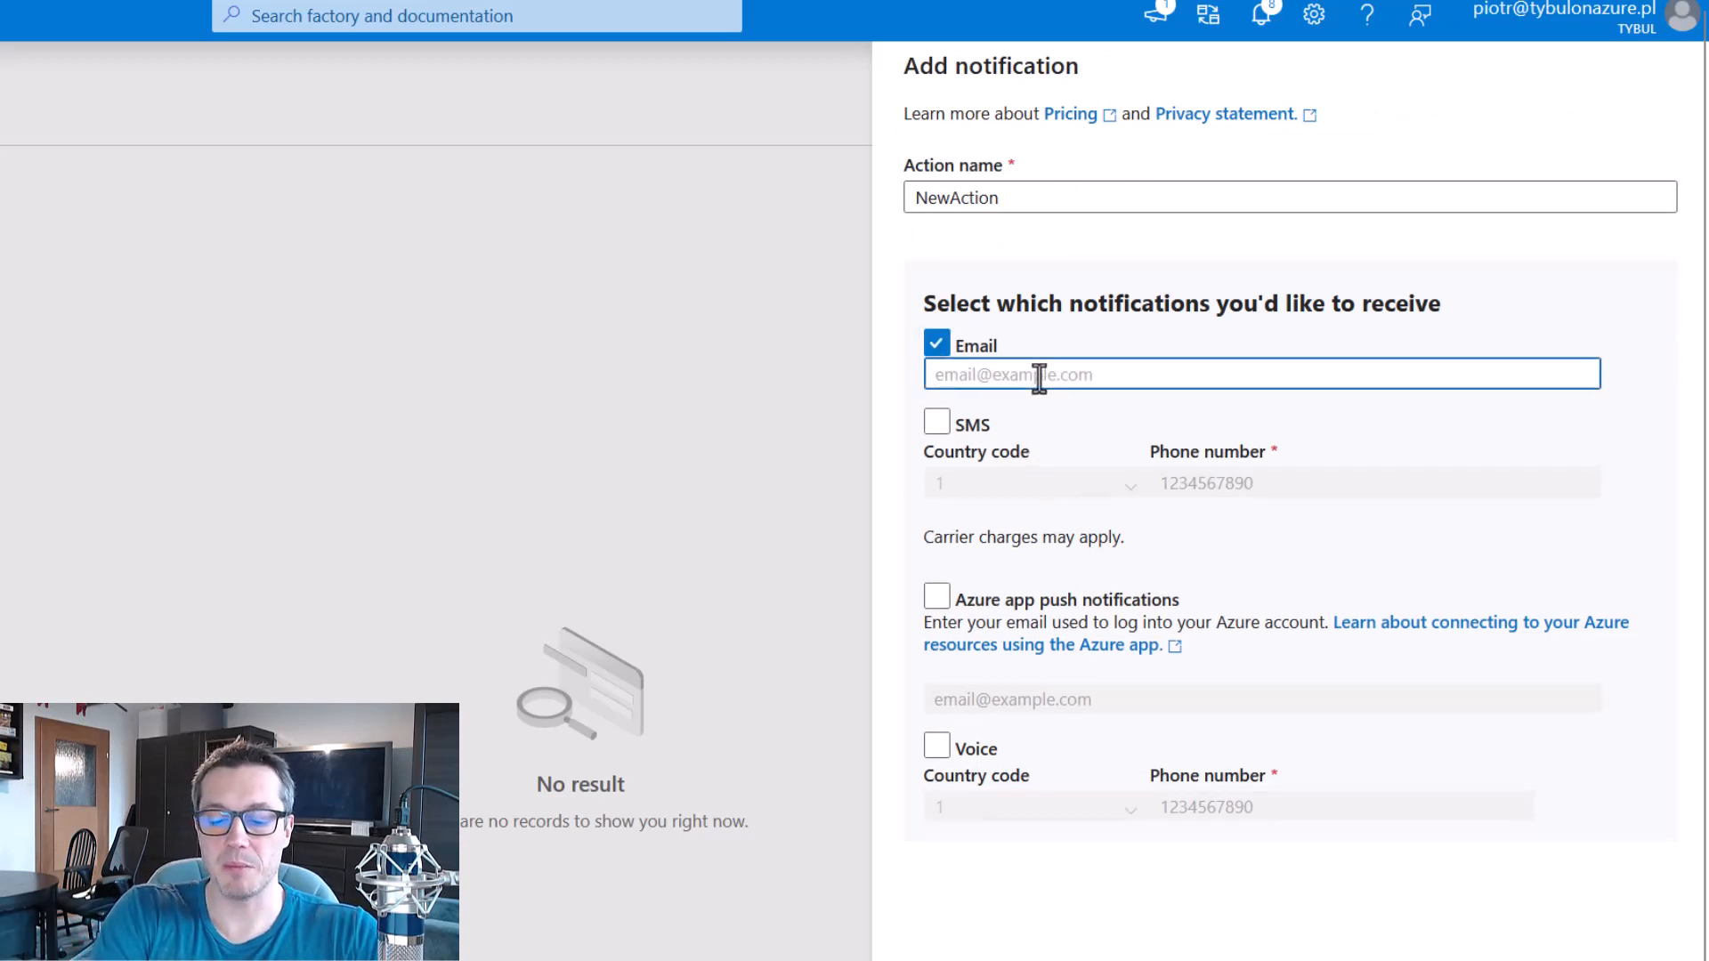
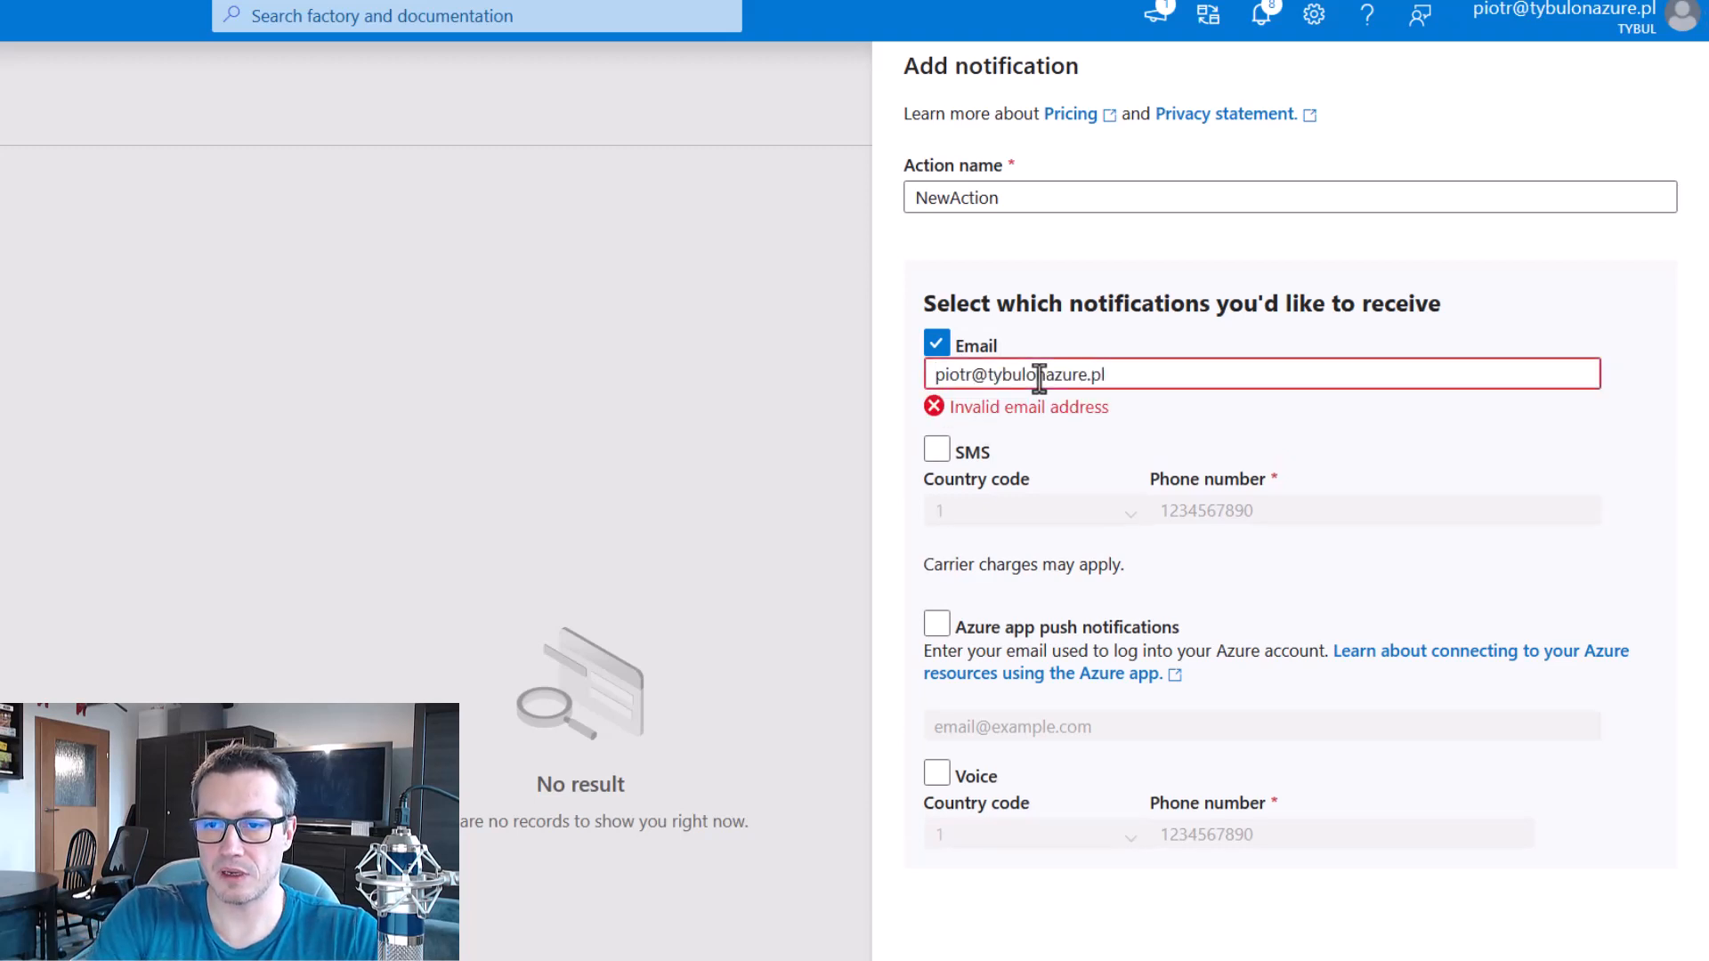
scroll(1039, 376, "down", 5)
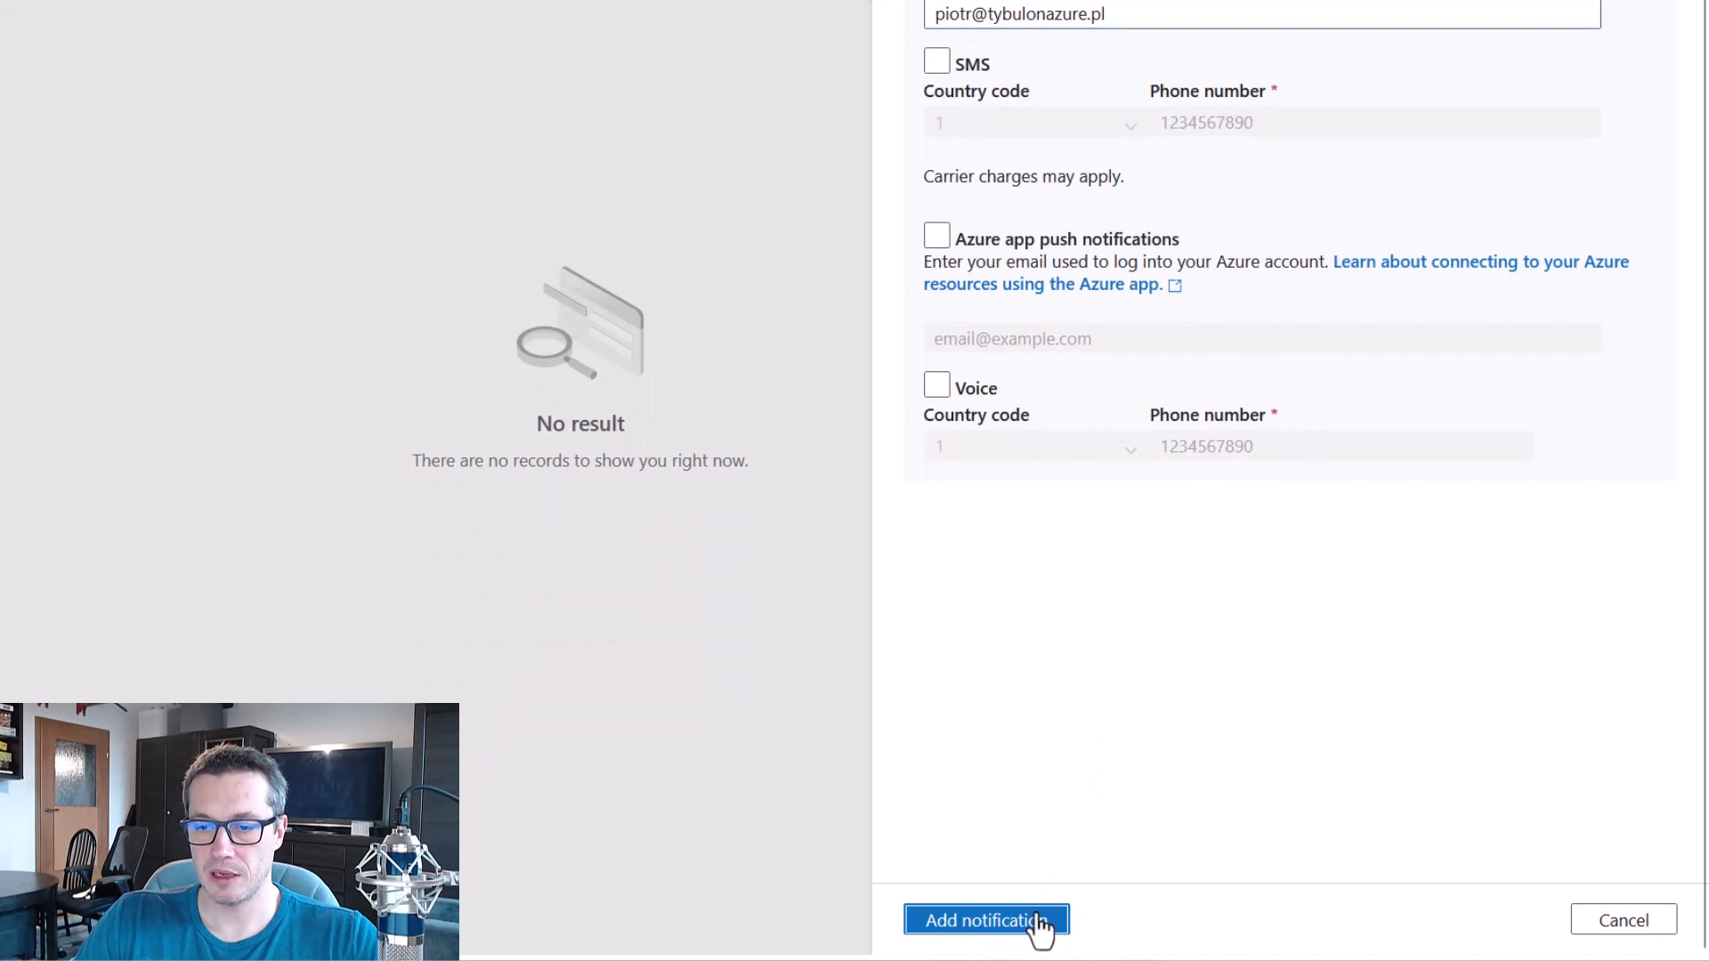
left_click(1039, 925)
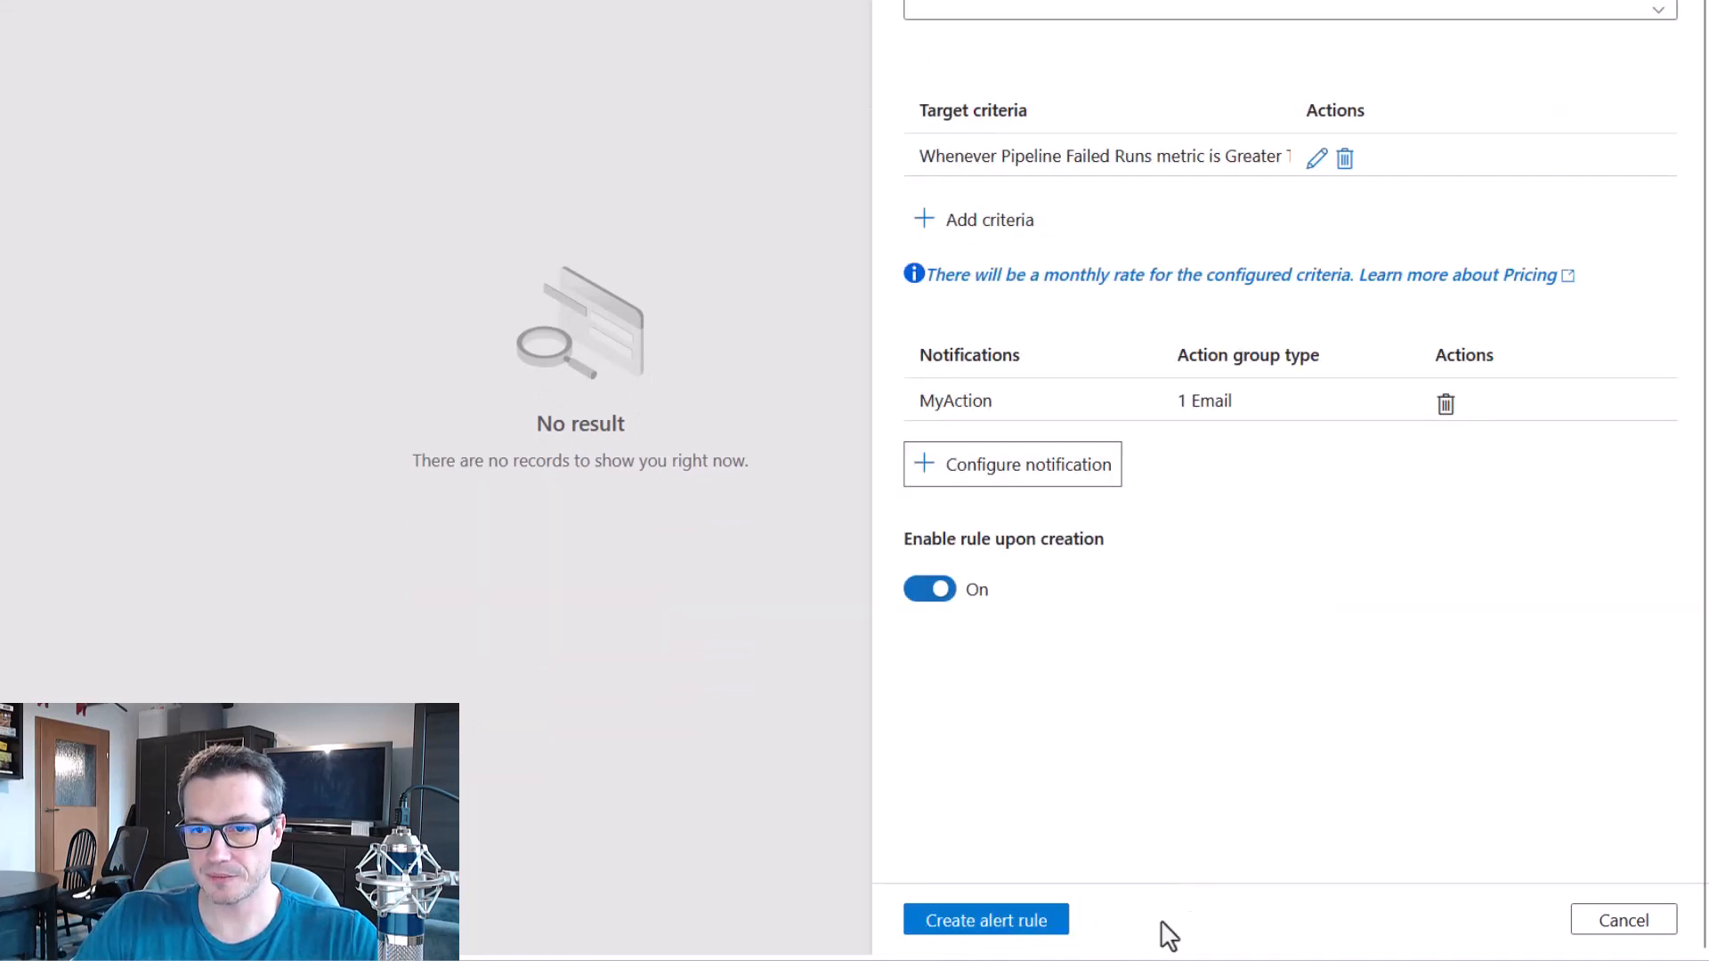
left_click(1032, 931)
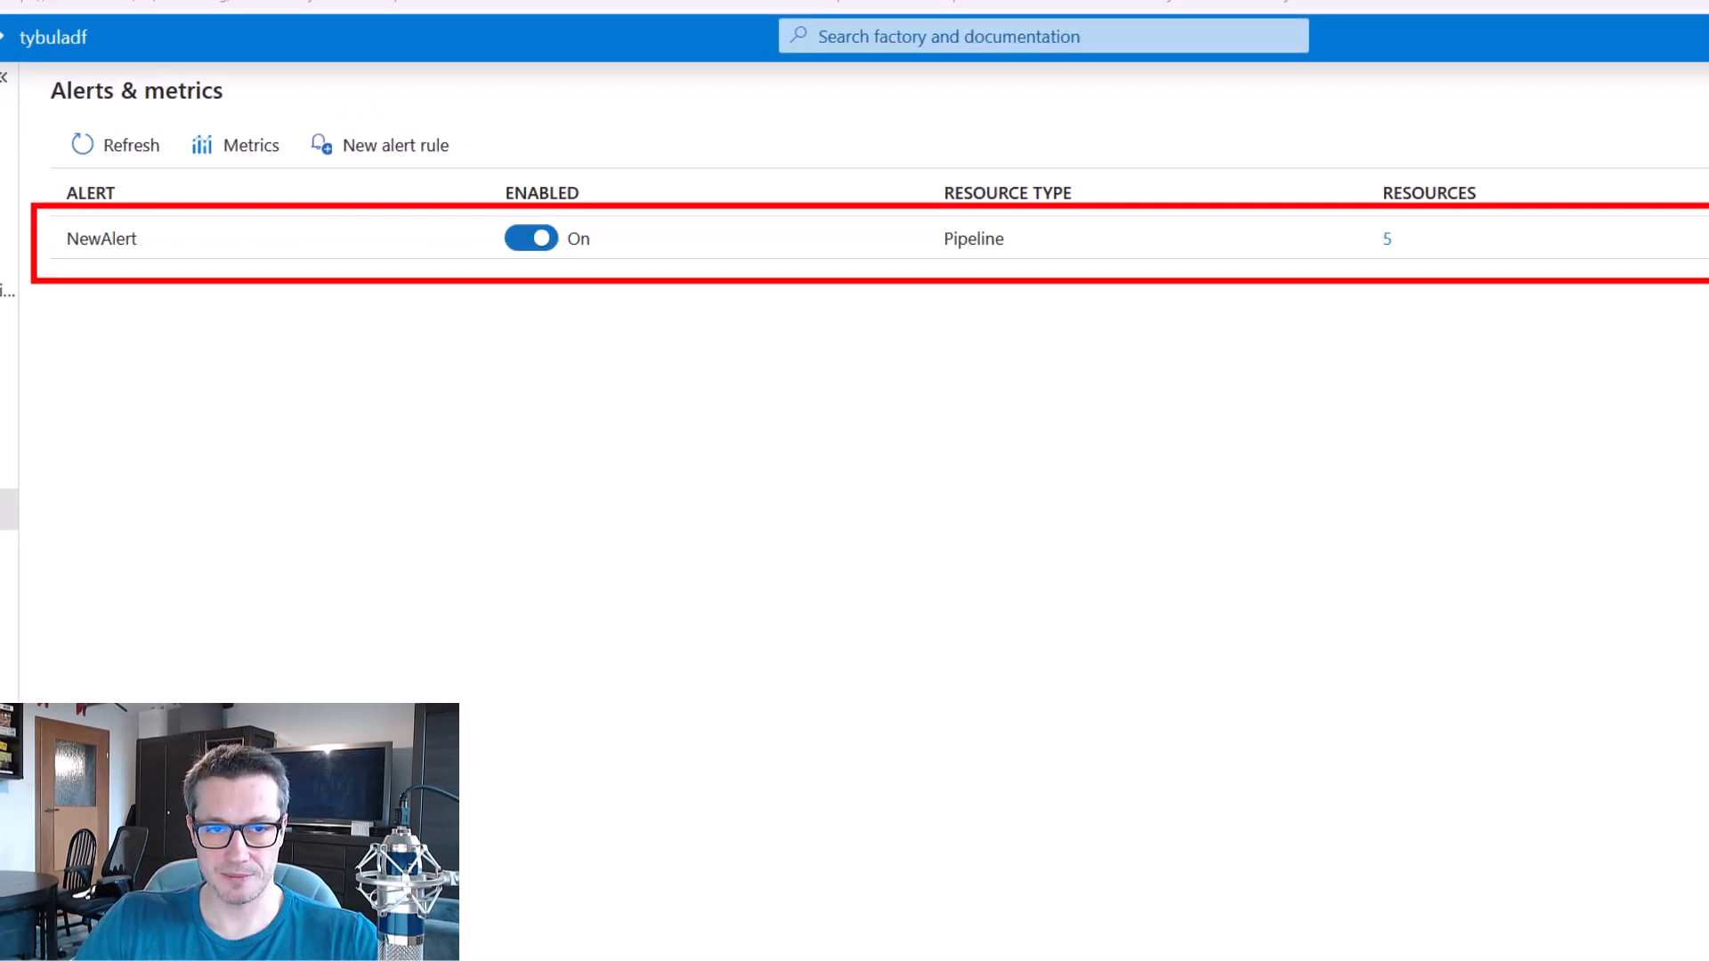
Check the NewAlert entry and the list of pipelines it covers, and close the resource list.
left_click_drag(488, 210, 519, 283)
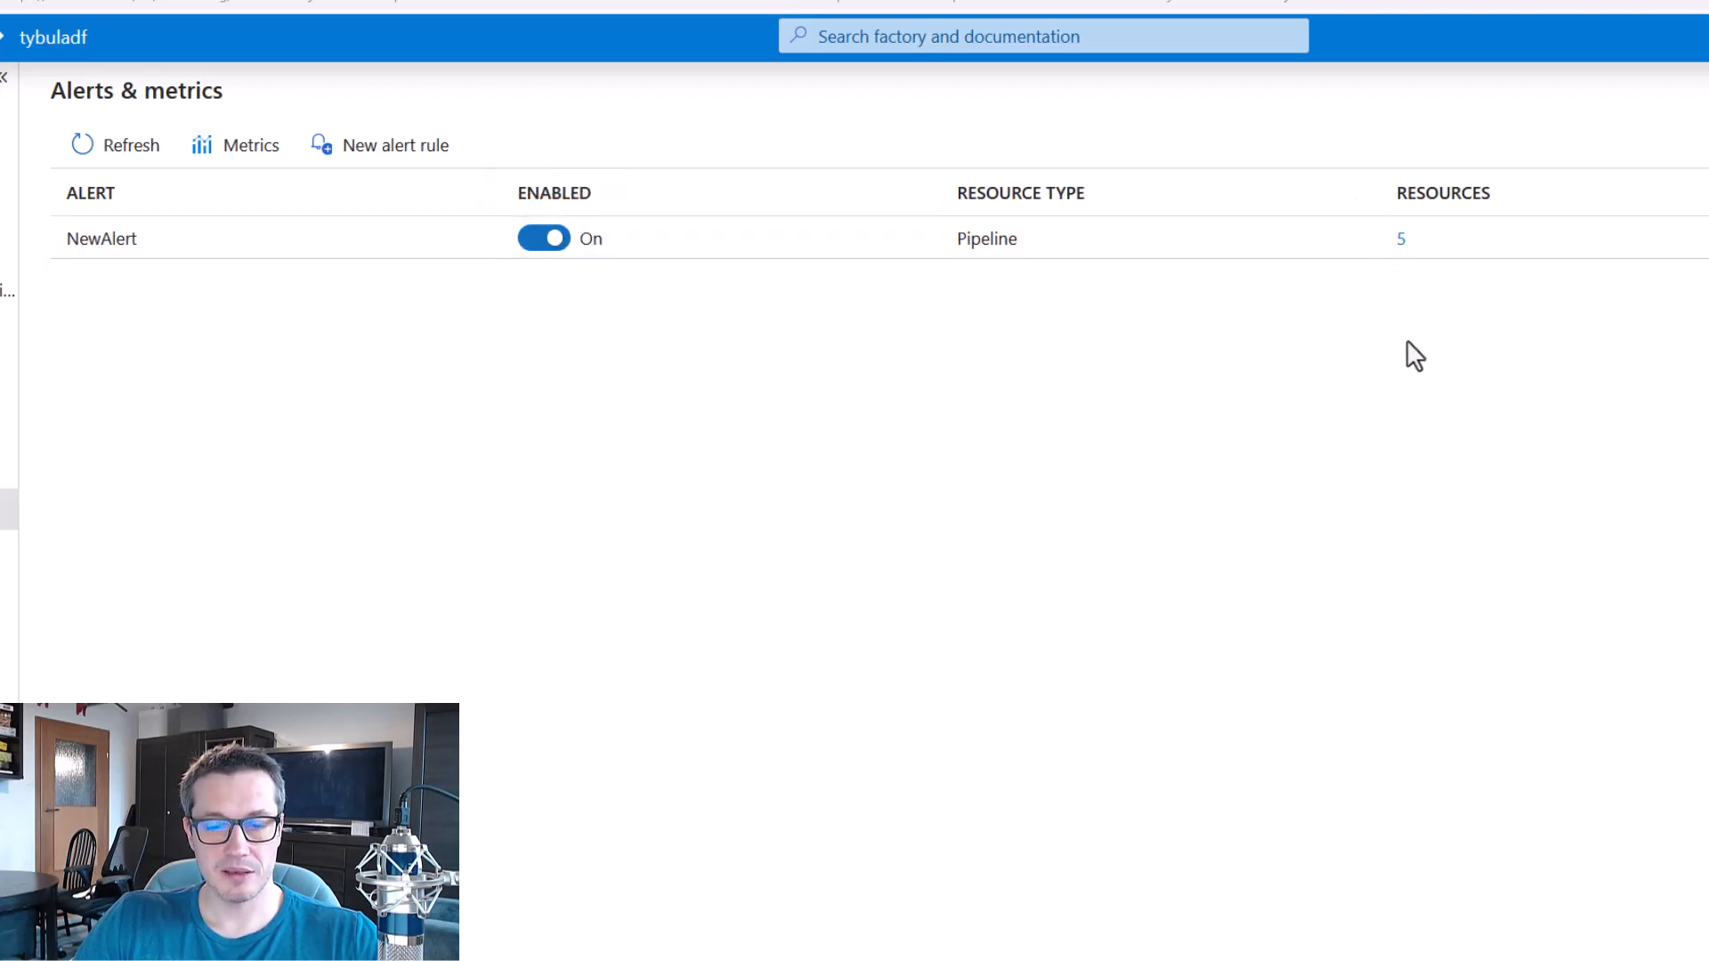
left_click(1402, 259)
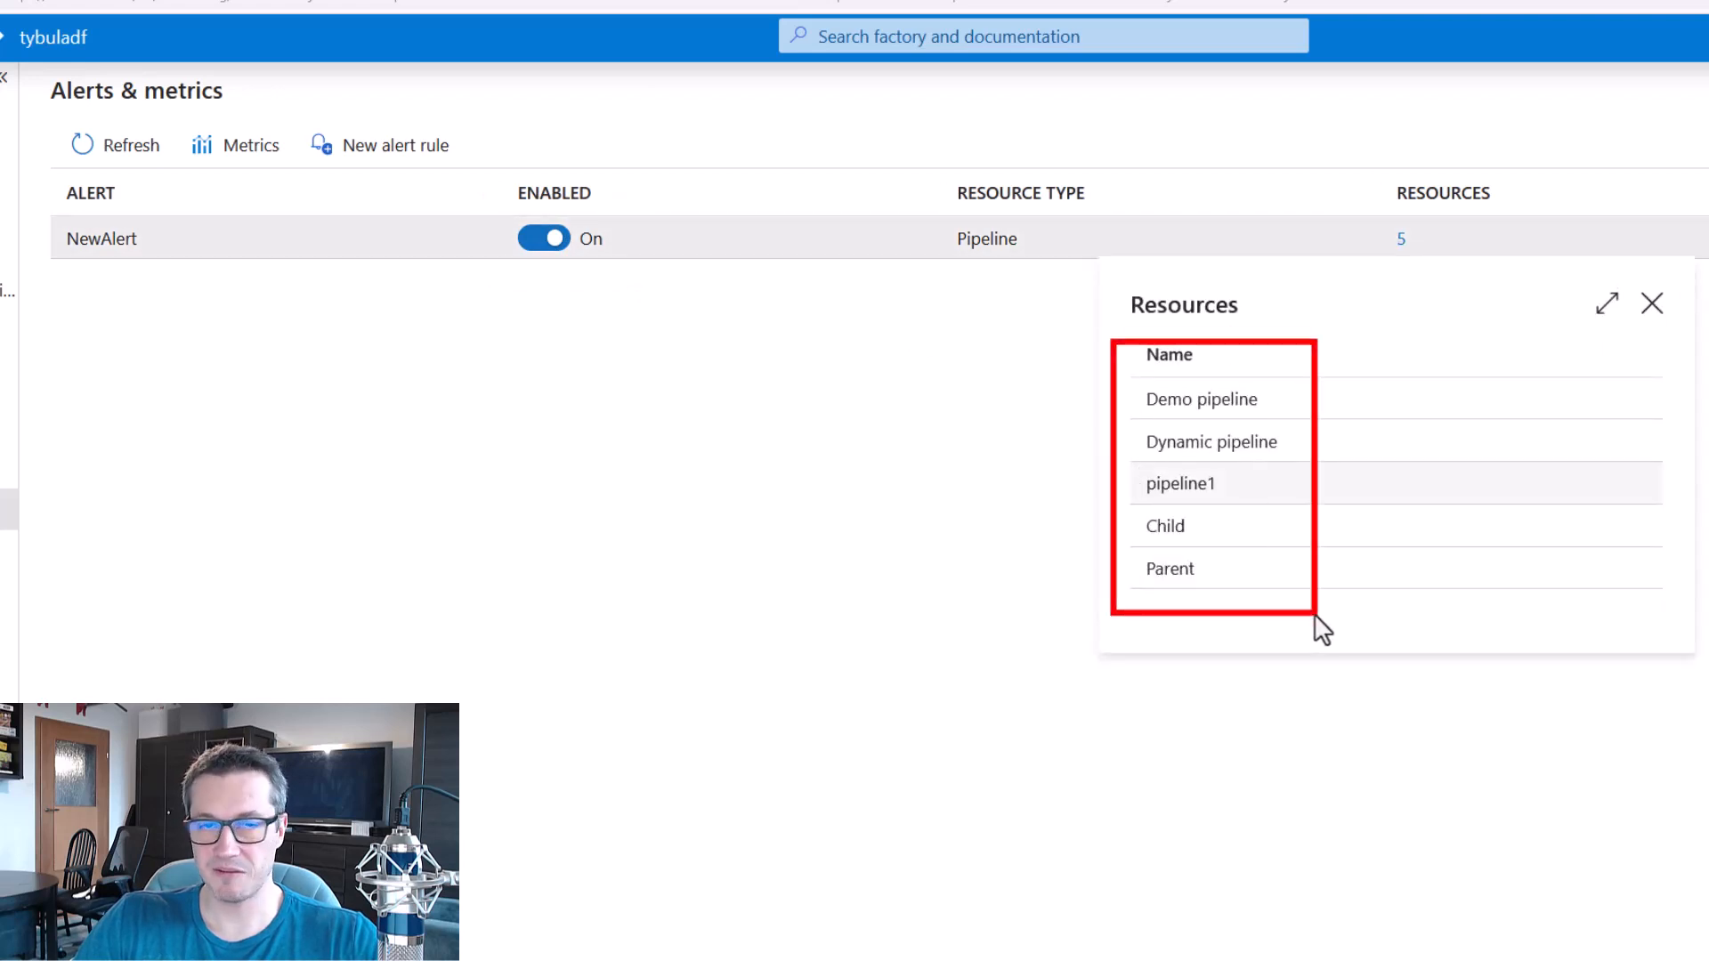
key("Escape")
key("Escape")
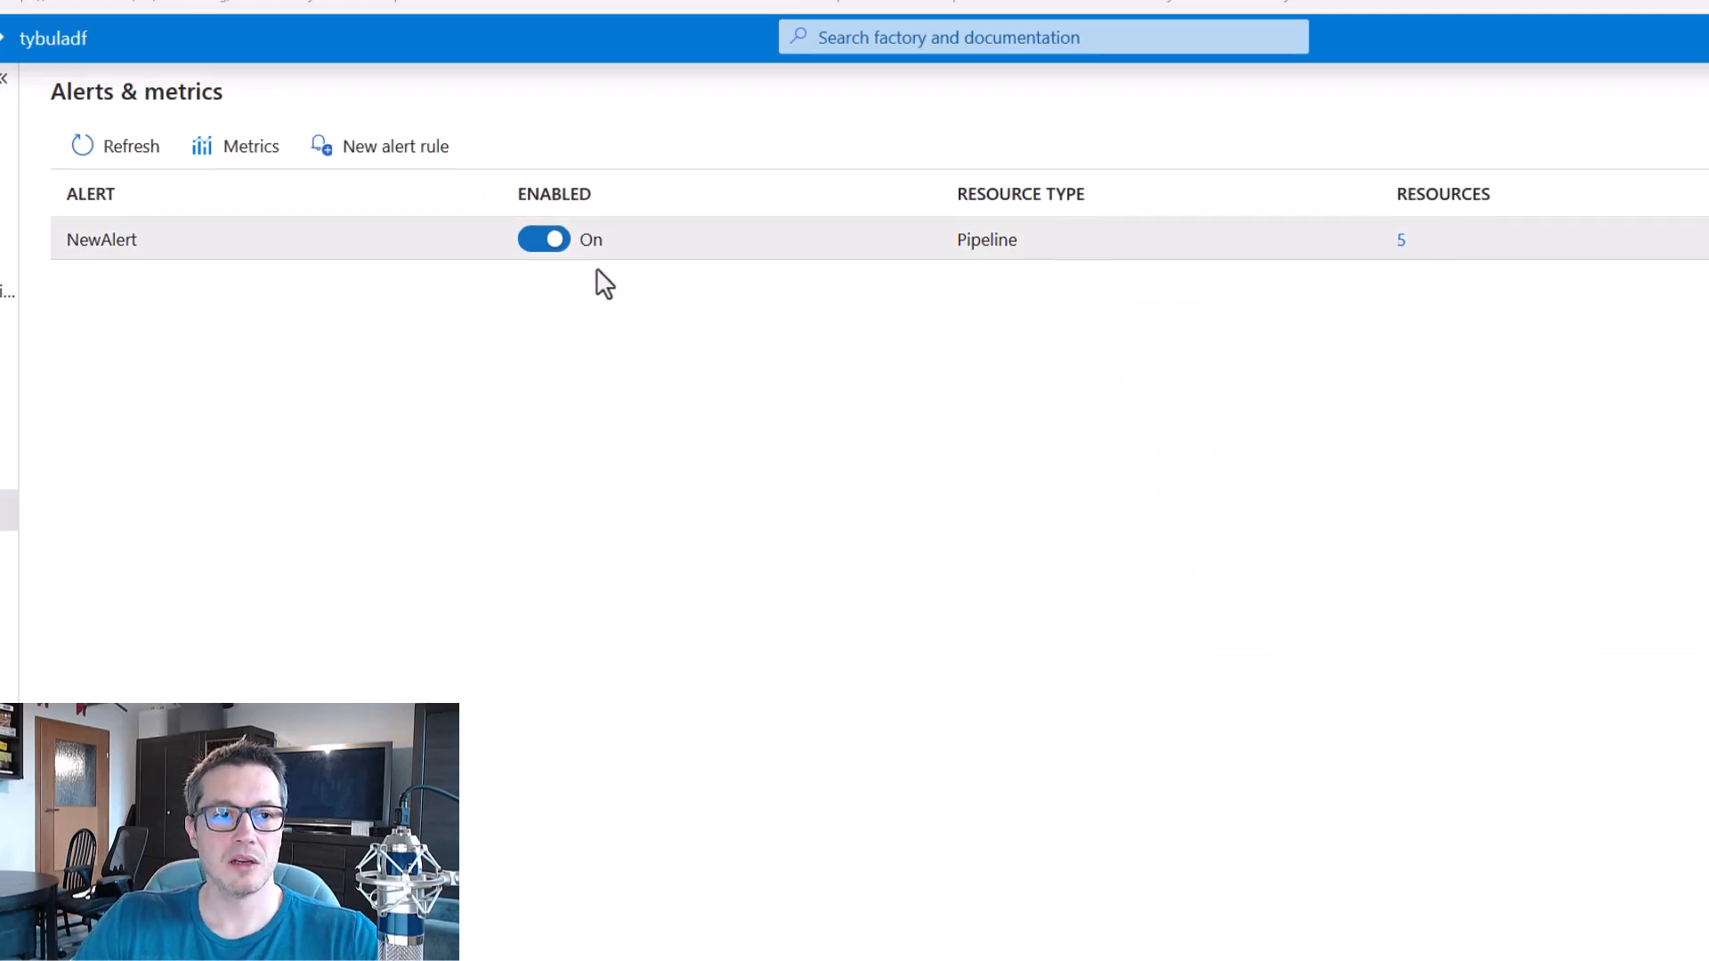
Return to authoring and trigger an immediate run of the Parent pipeline.
left_click(32, 197)
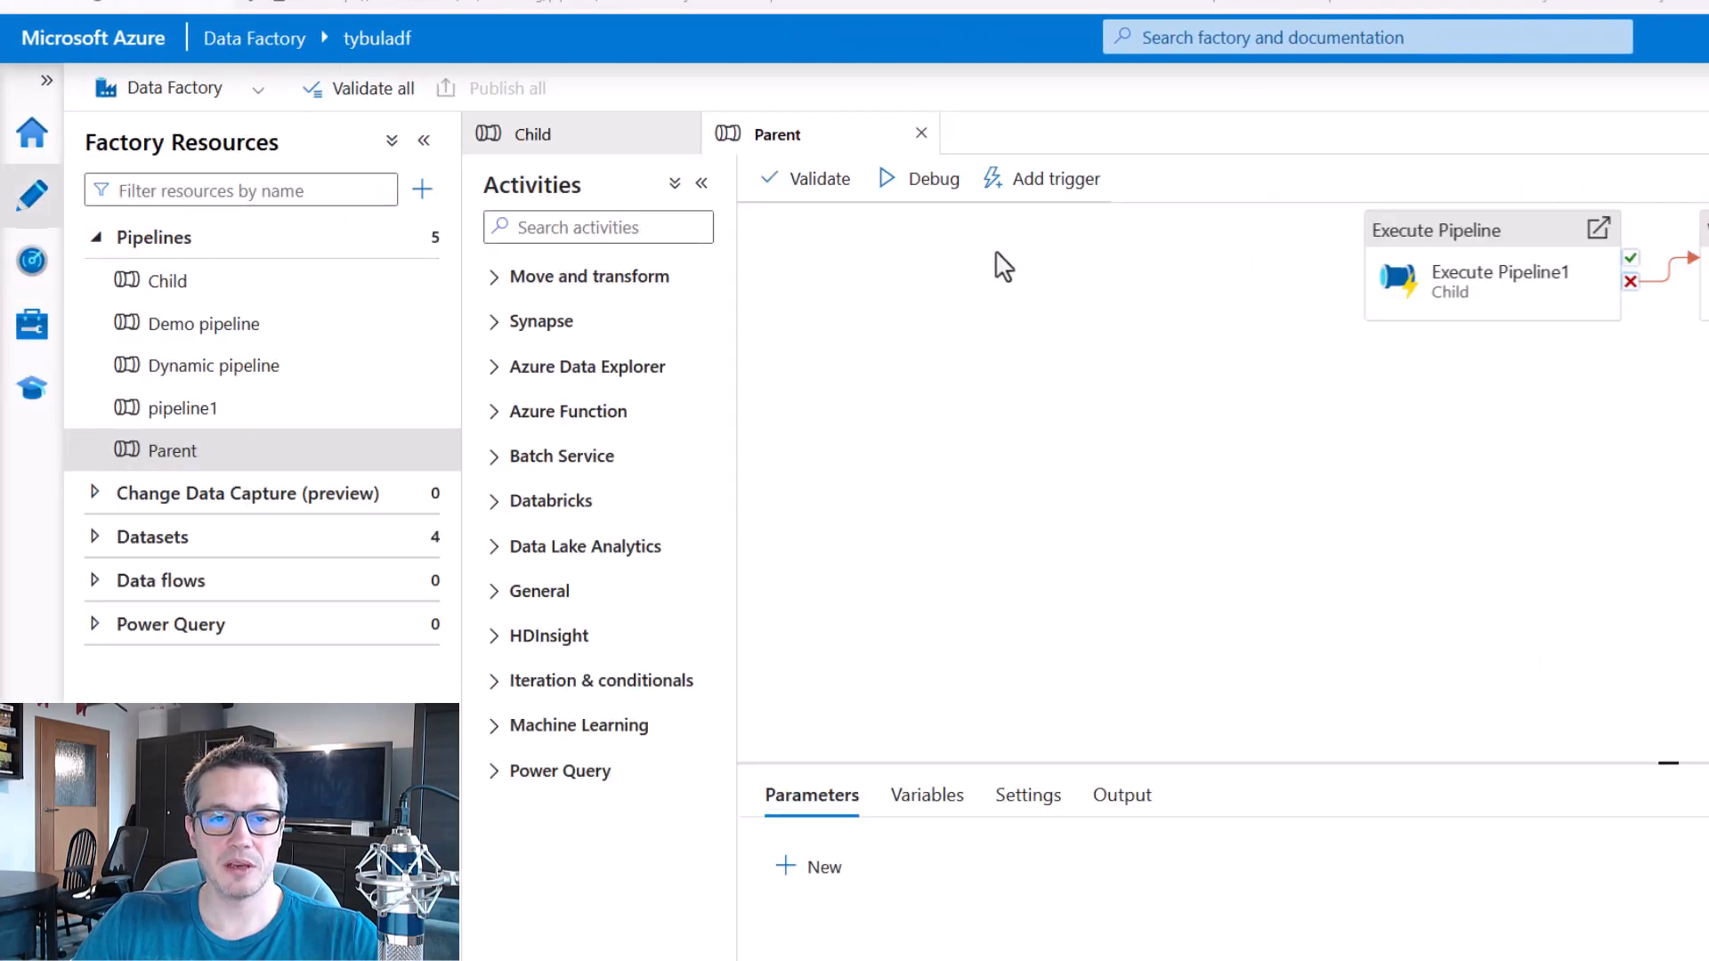
left_click(1037, 183)
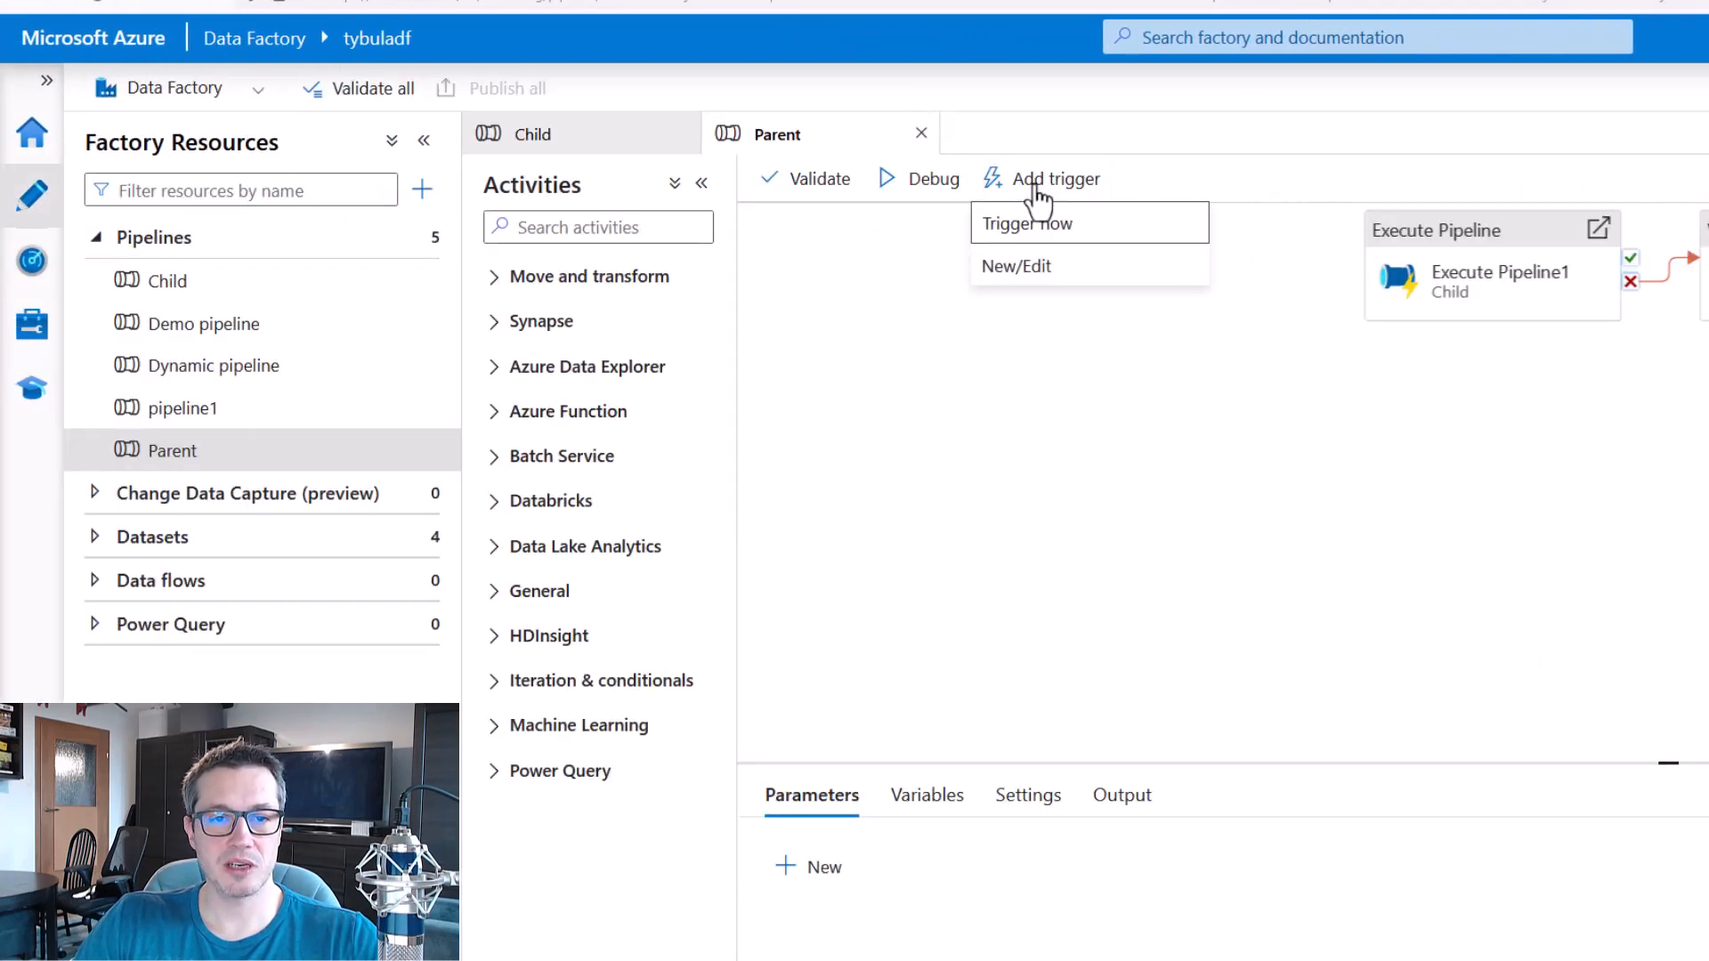
left_click(1047, 228)
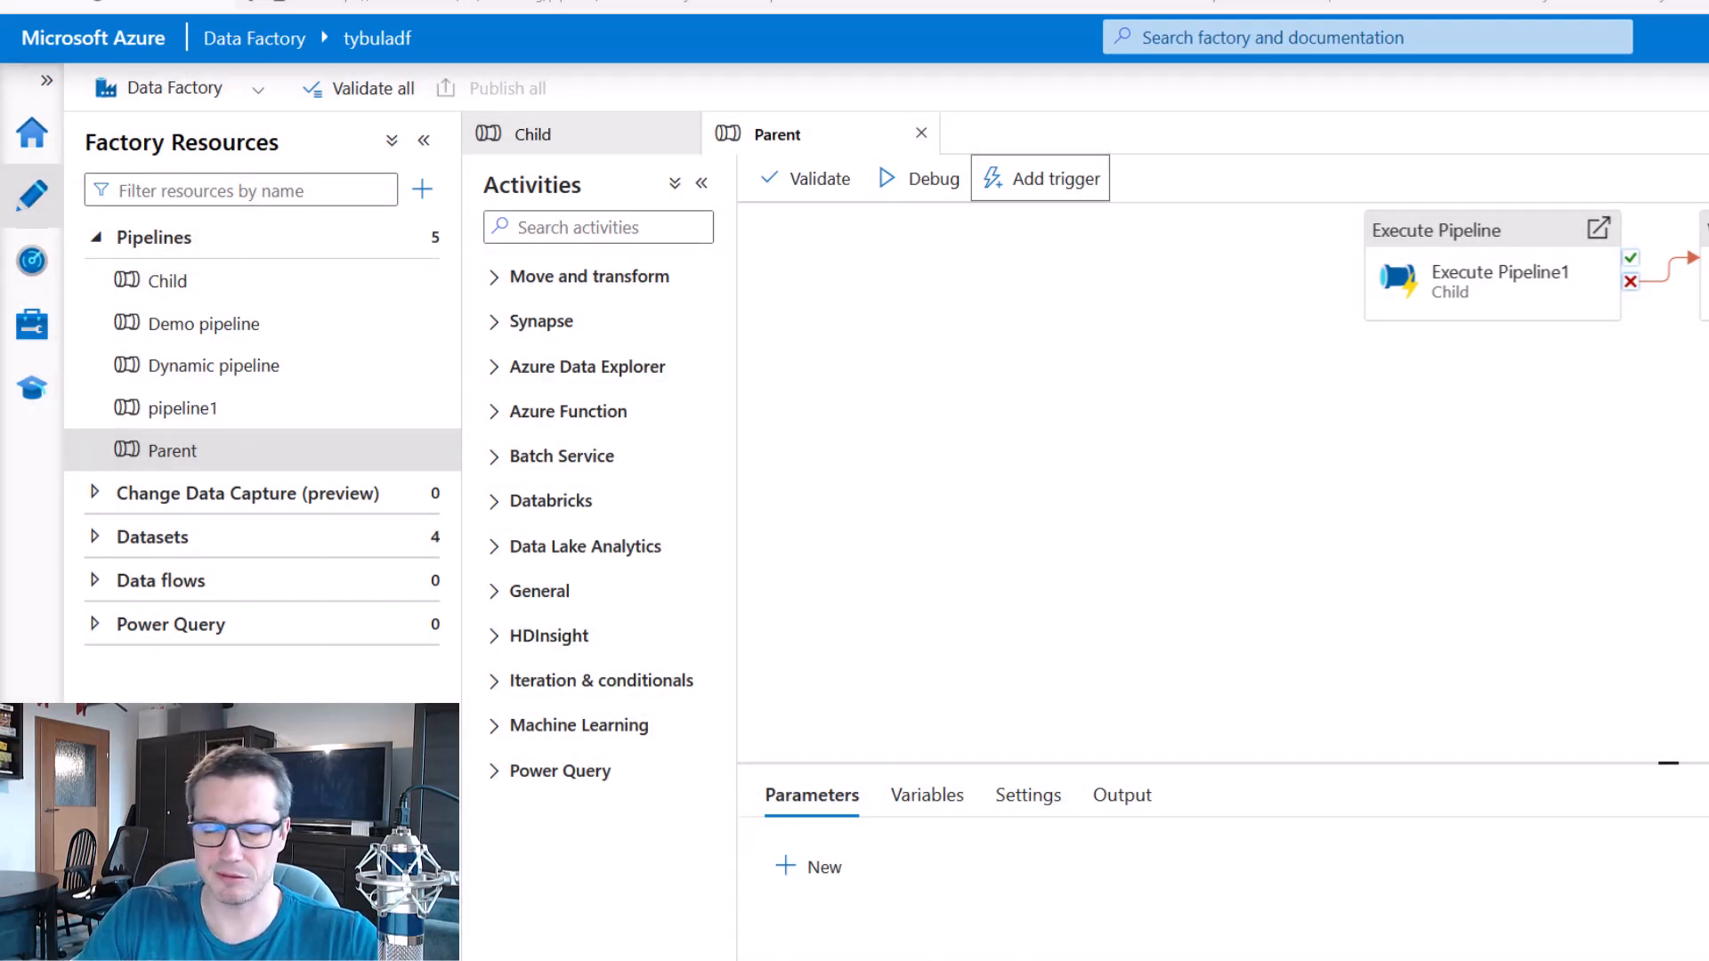
Open the Child pipeline and trigger an immediate run of it.
left_click(623, 143)
left_click(1054, 181)
left_click(1051, 230)
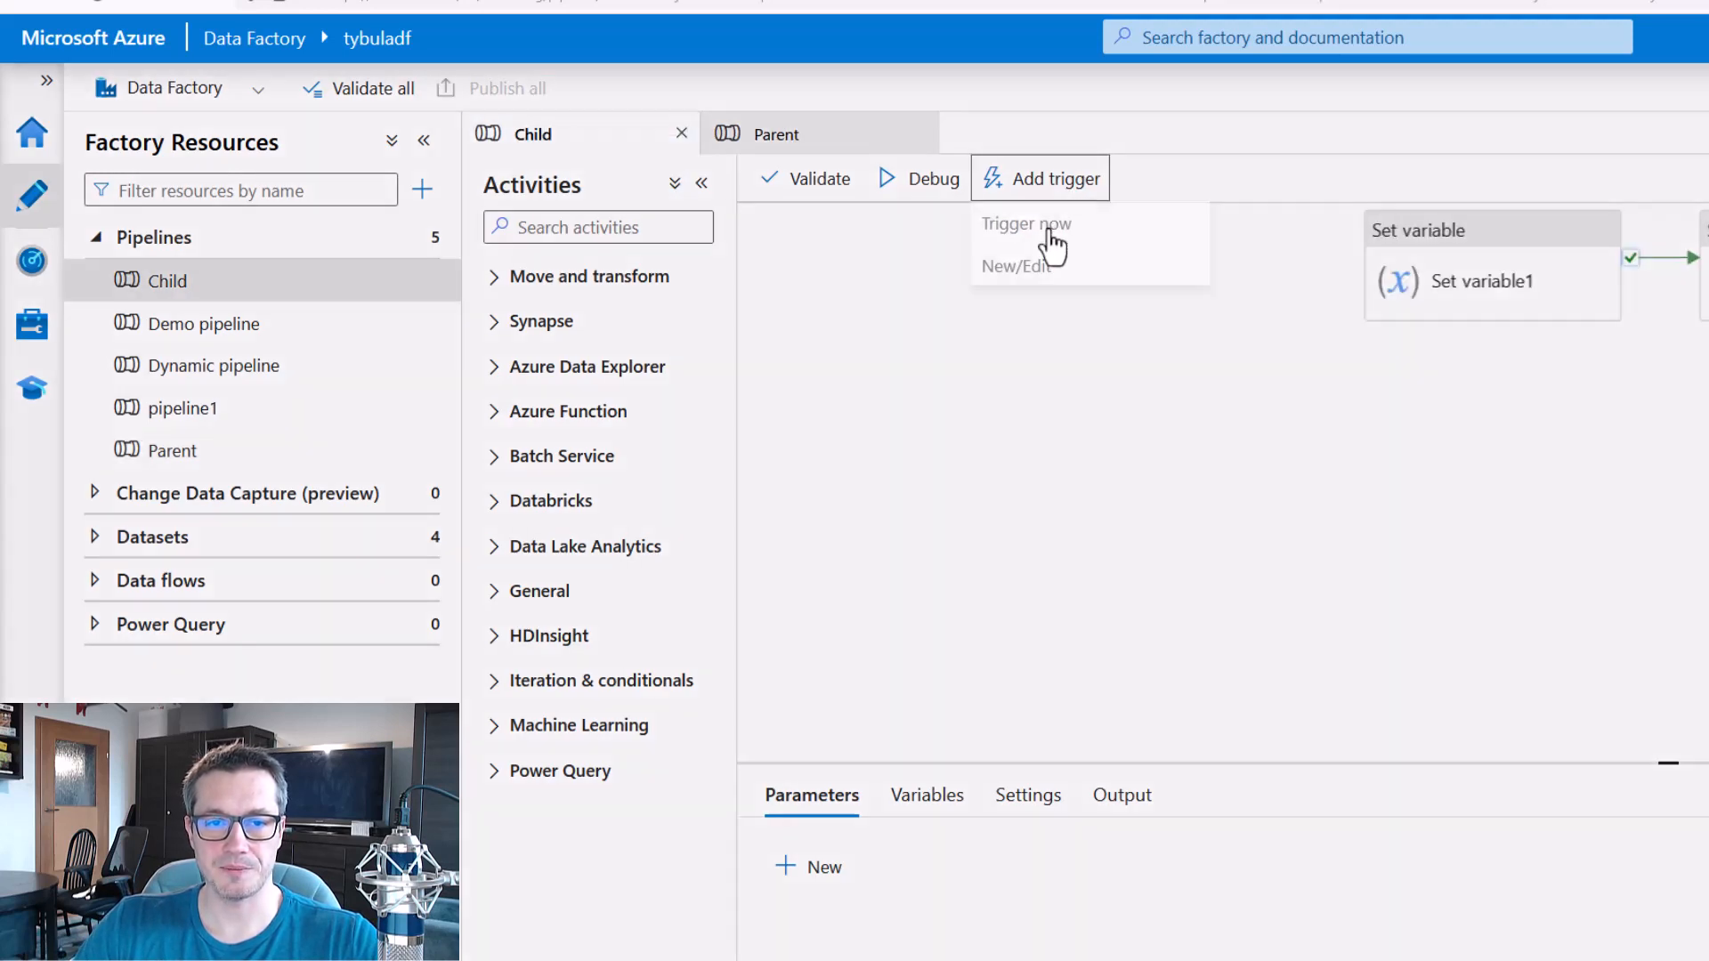
left_click(1708, 953)
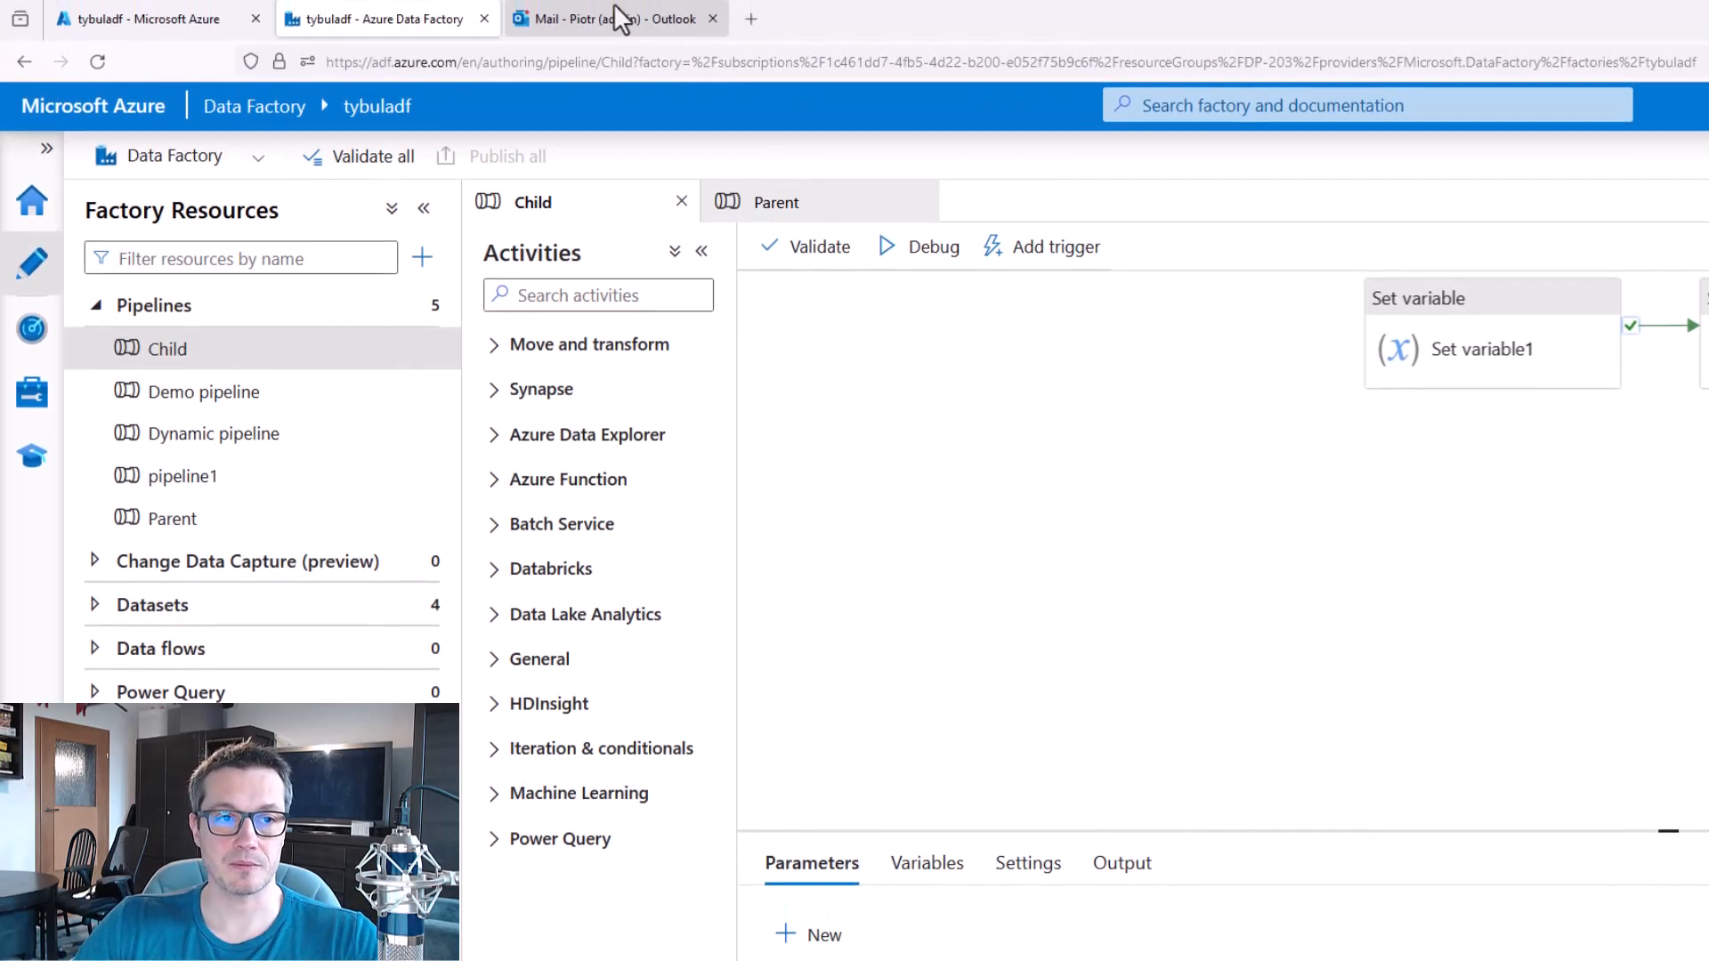
Switch to Outlook and read the Microsoft Azure message about being added to the alert action group.
left_click(606, 22)
left_click(498, 307)
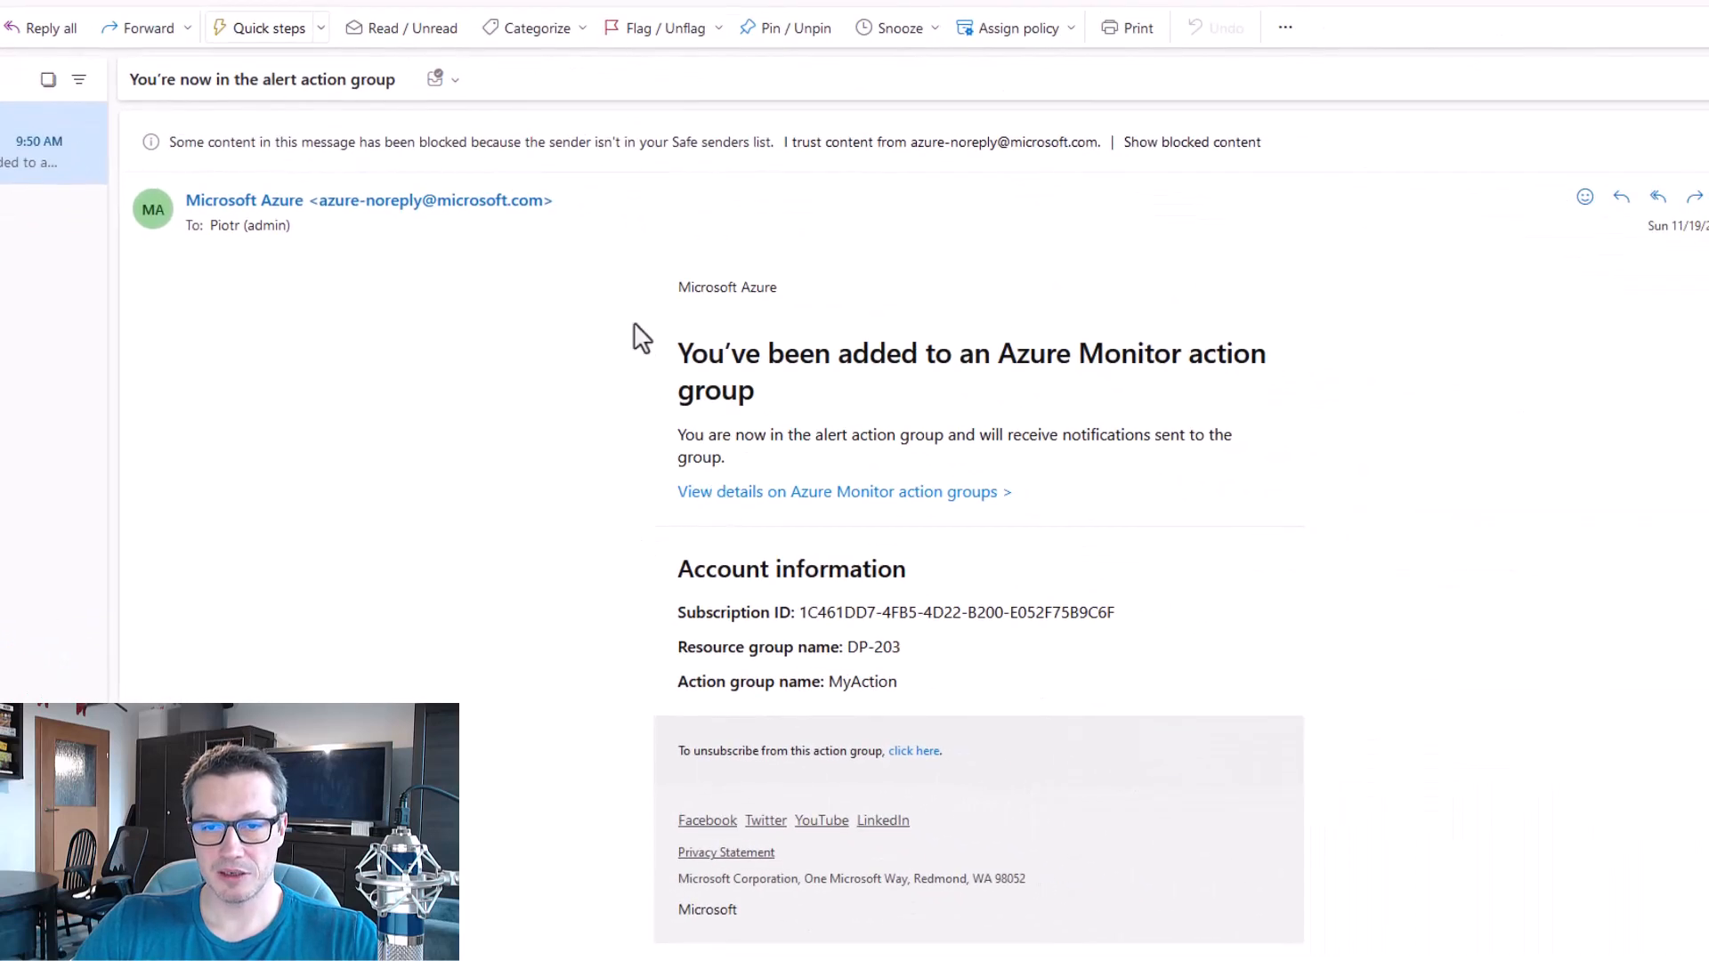
left_click_drag(622, 259, 1399, 960)
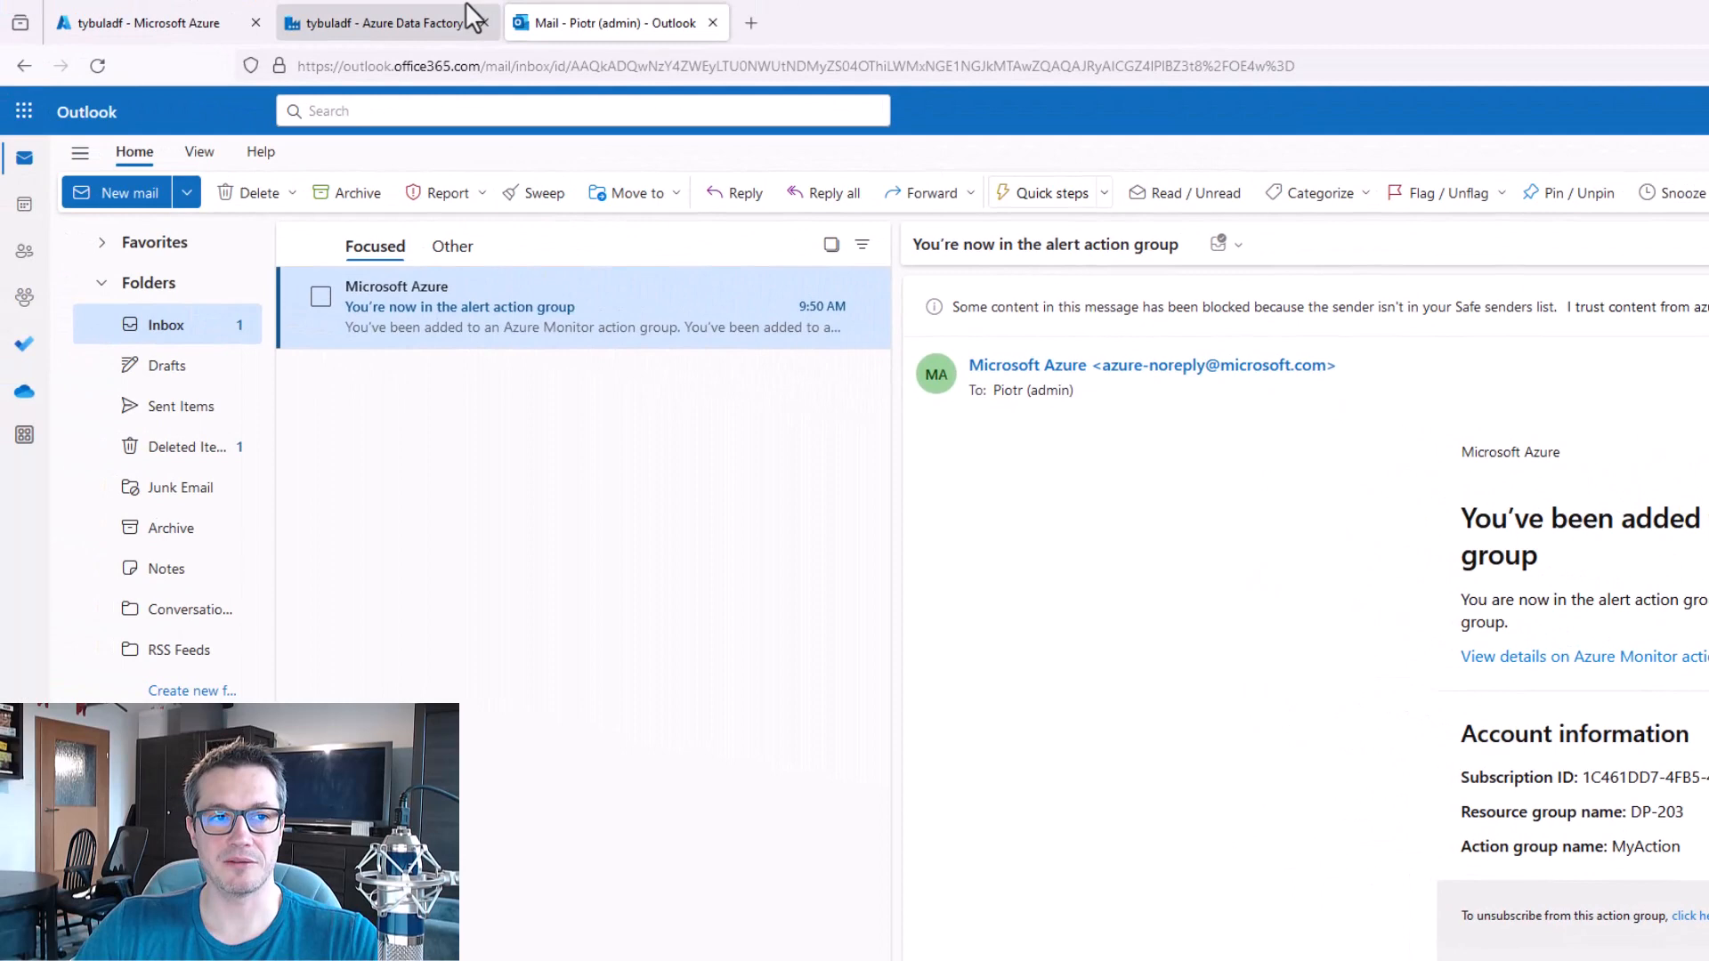
Switch to Azure Data Factory, review the alert rules under Alerts & metrics, and return to the Child pipeline in authoring.
left_click(410, 21)
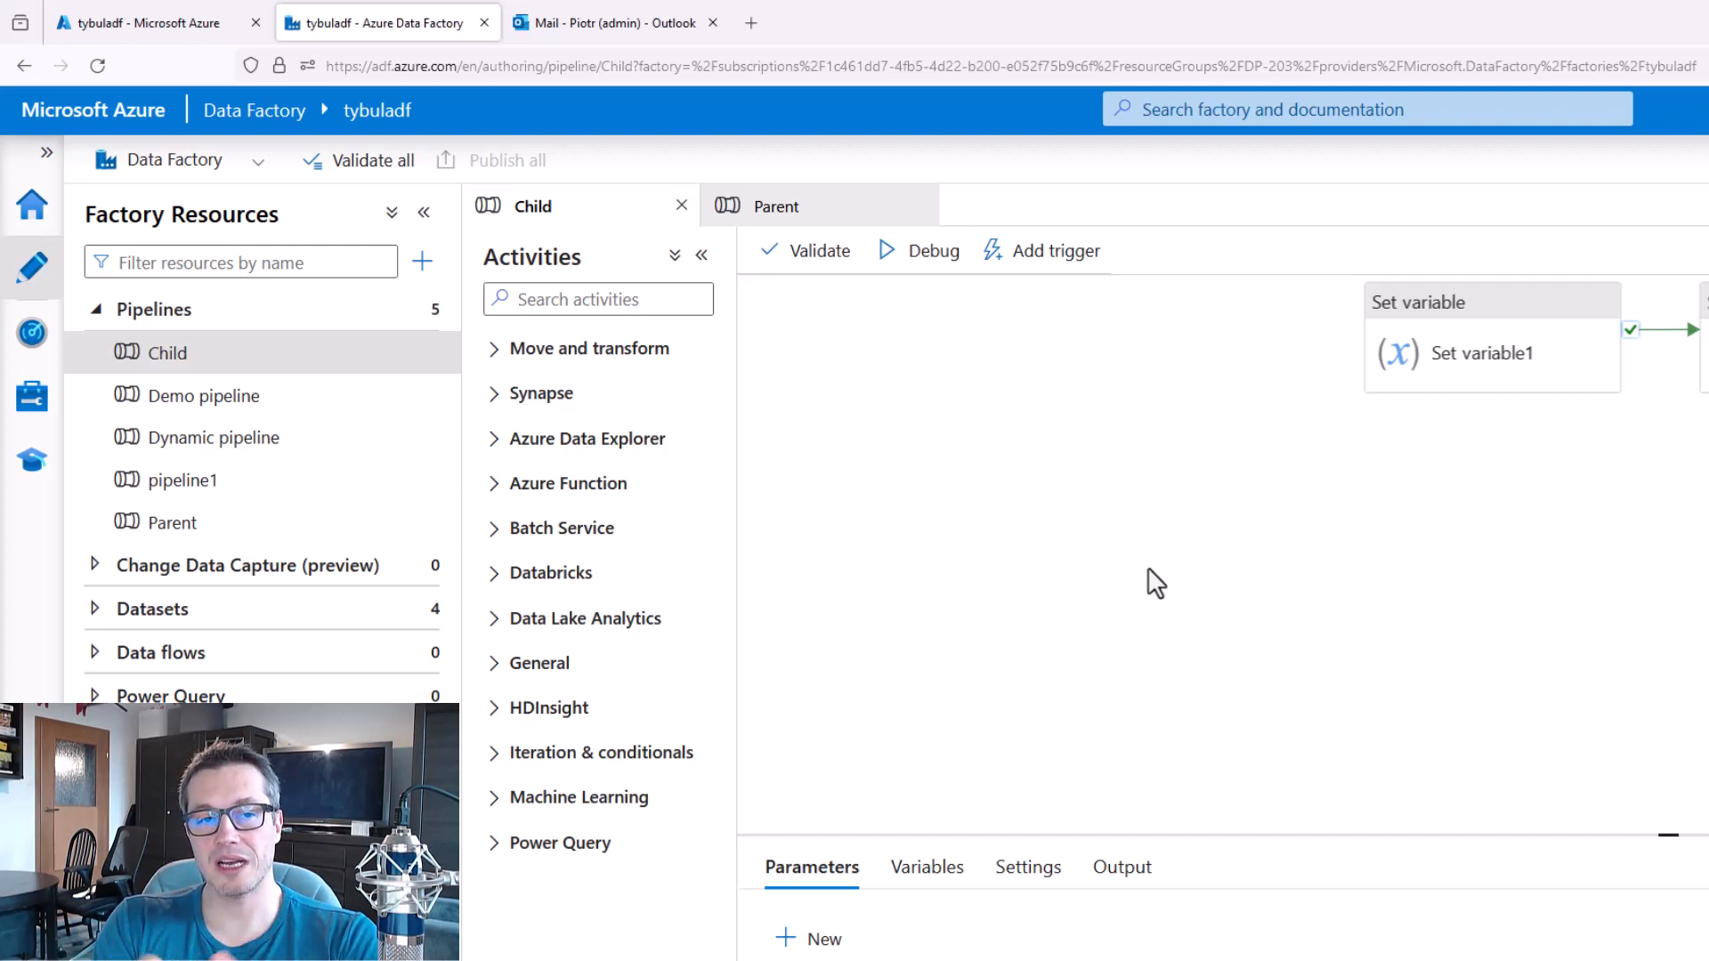
left_click_drag(1648, 615, 1576, 641)
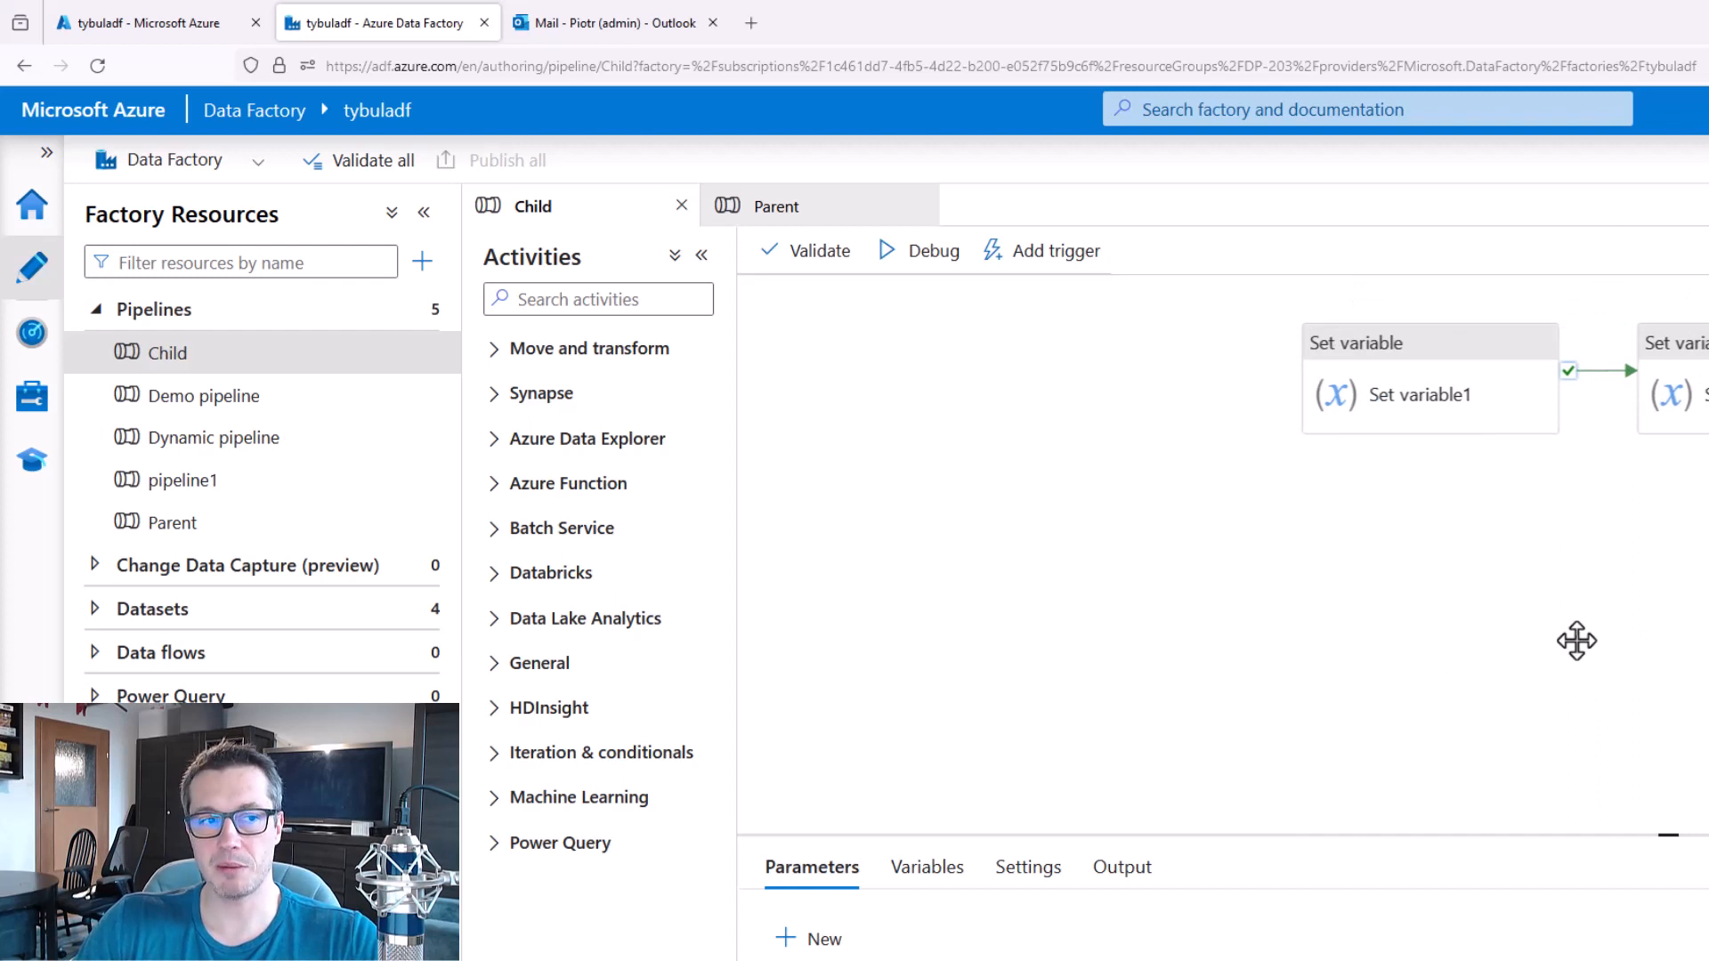
left_click(32, 332)
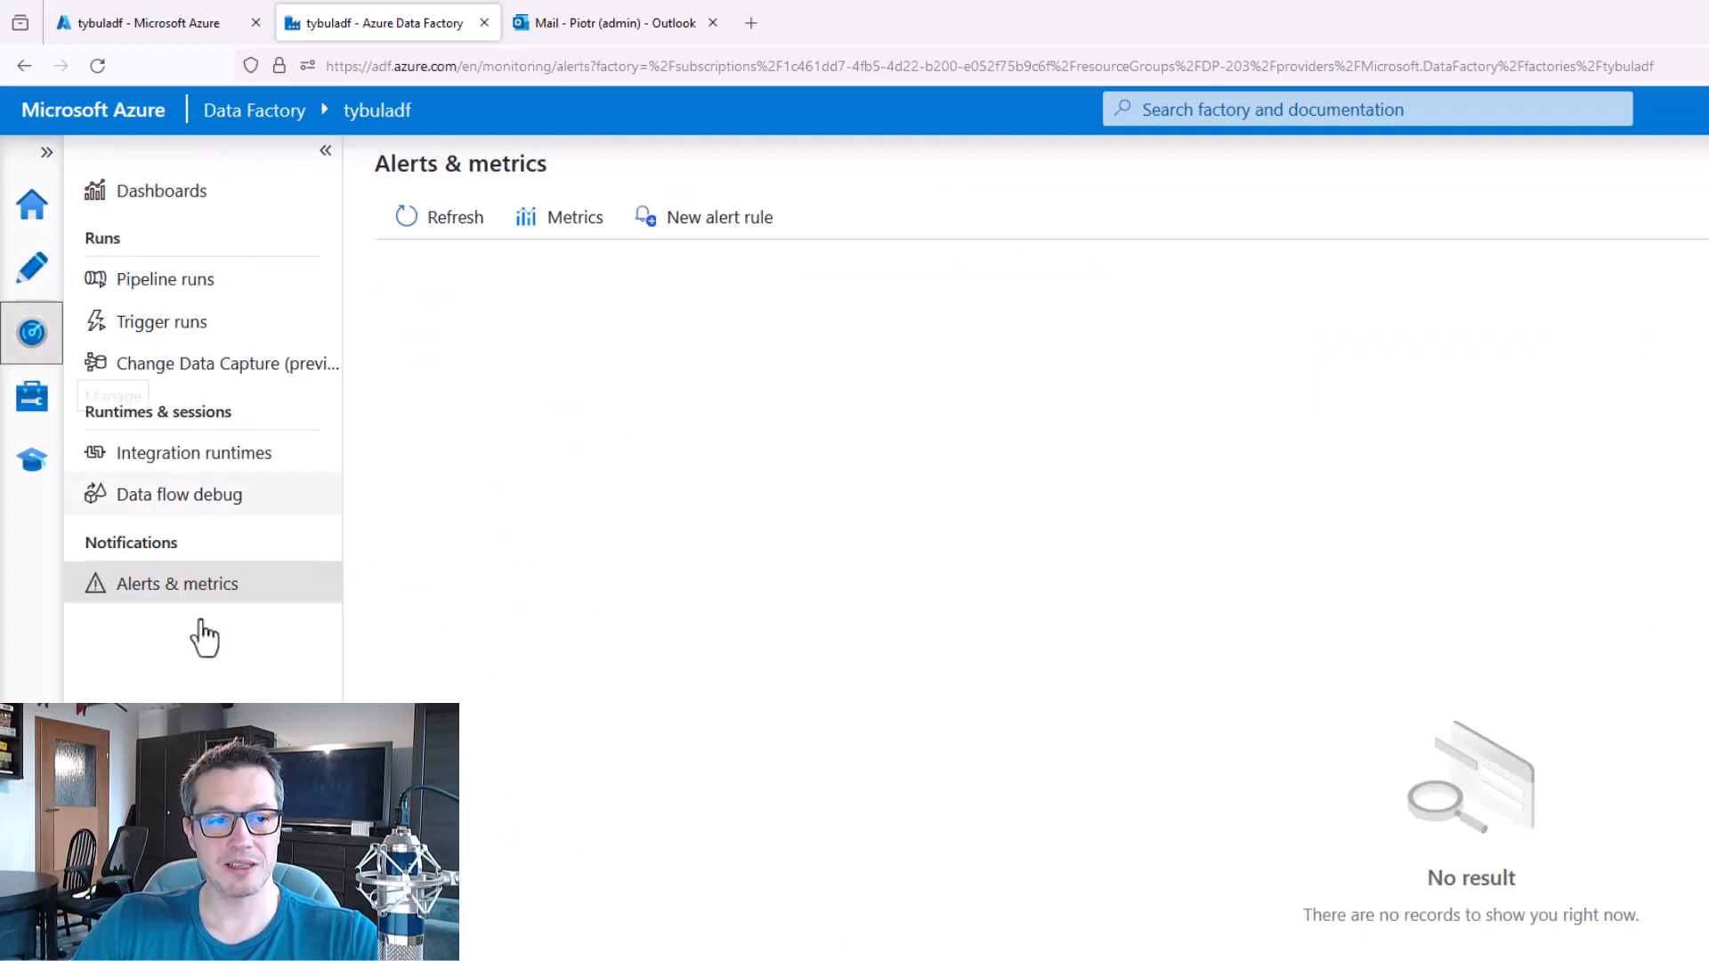
left_click_drag(59, 514, 301, 670)
key("Escape")
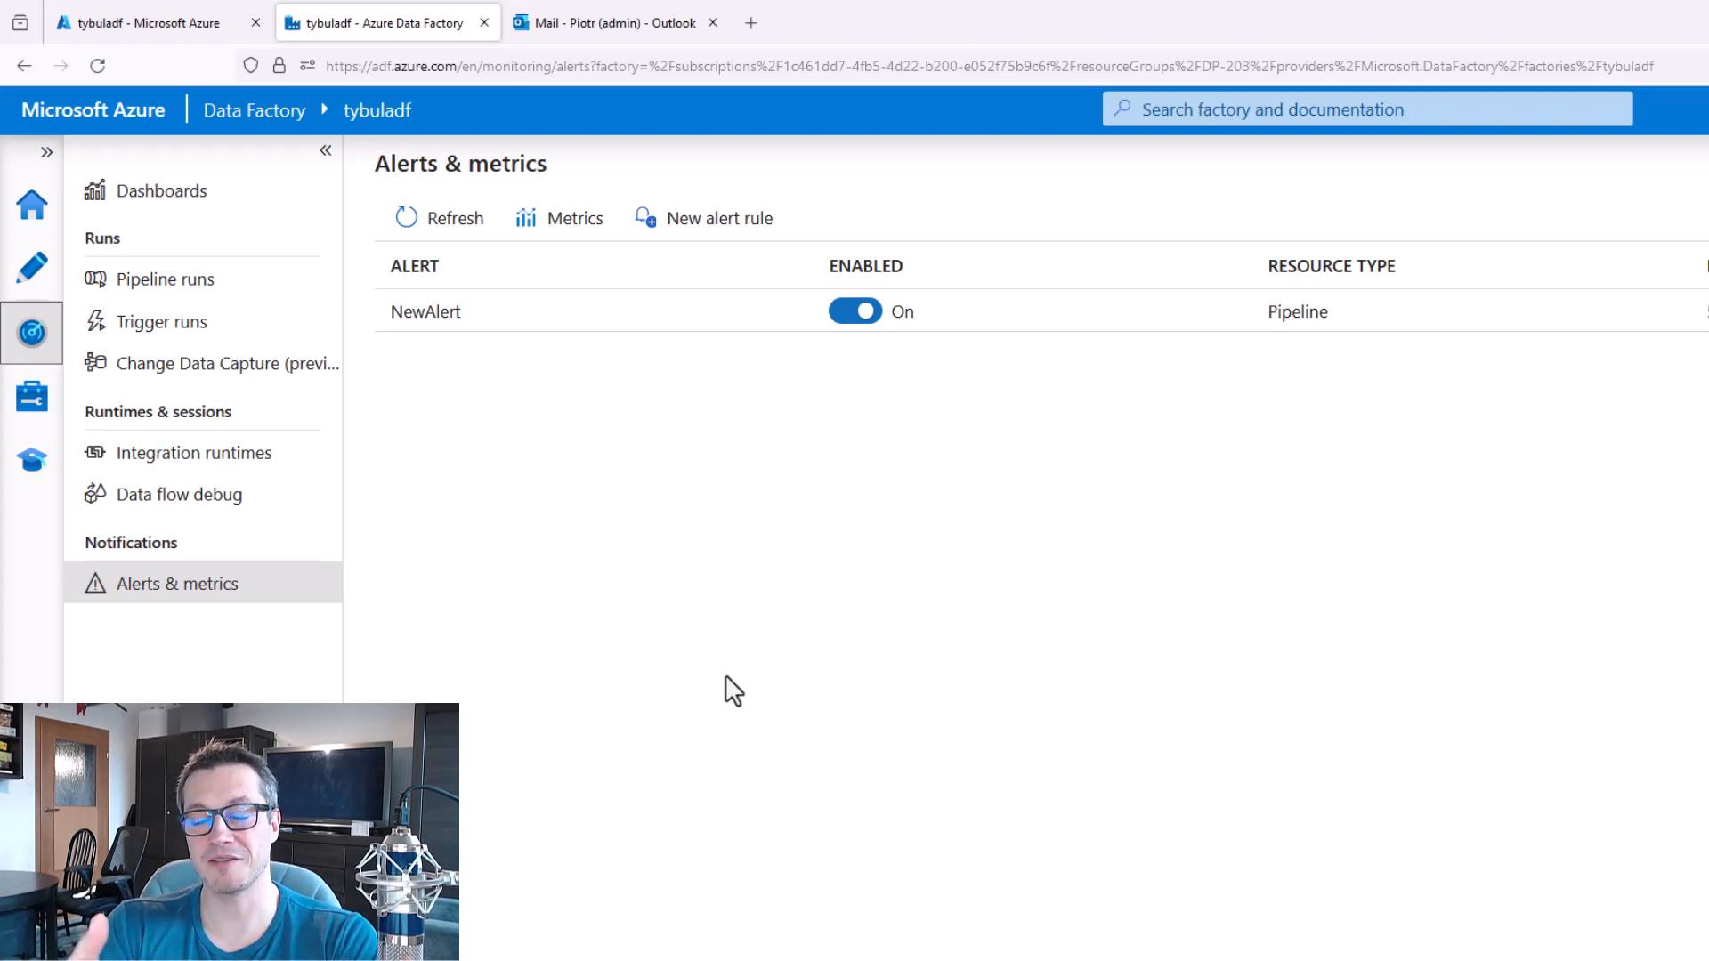
left_click(32, 267)
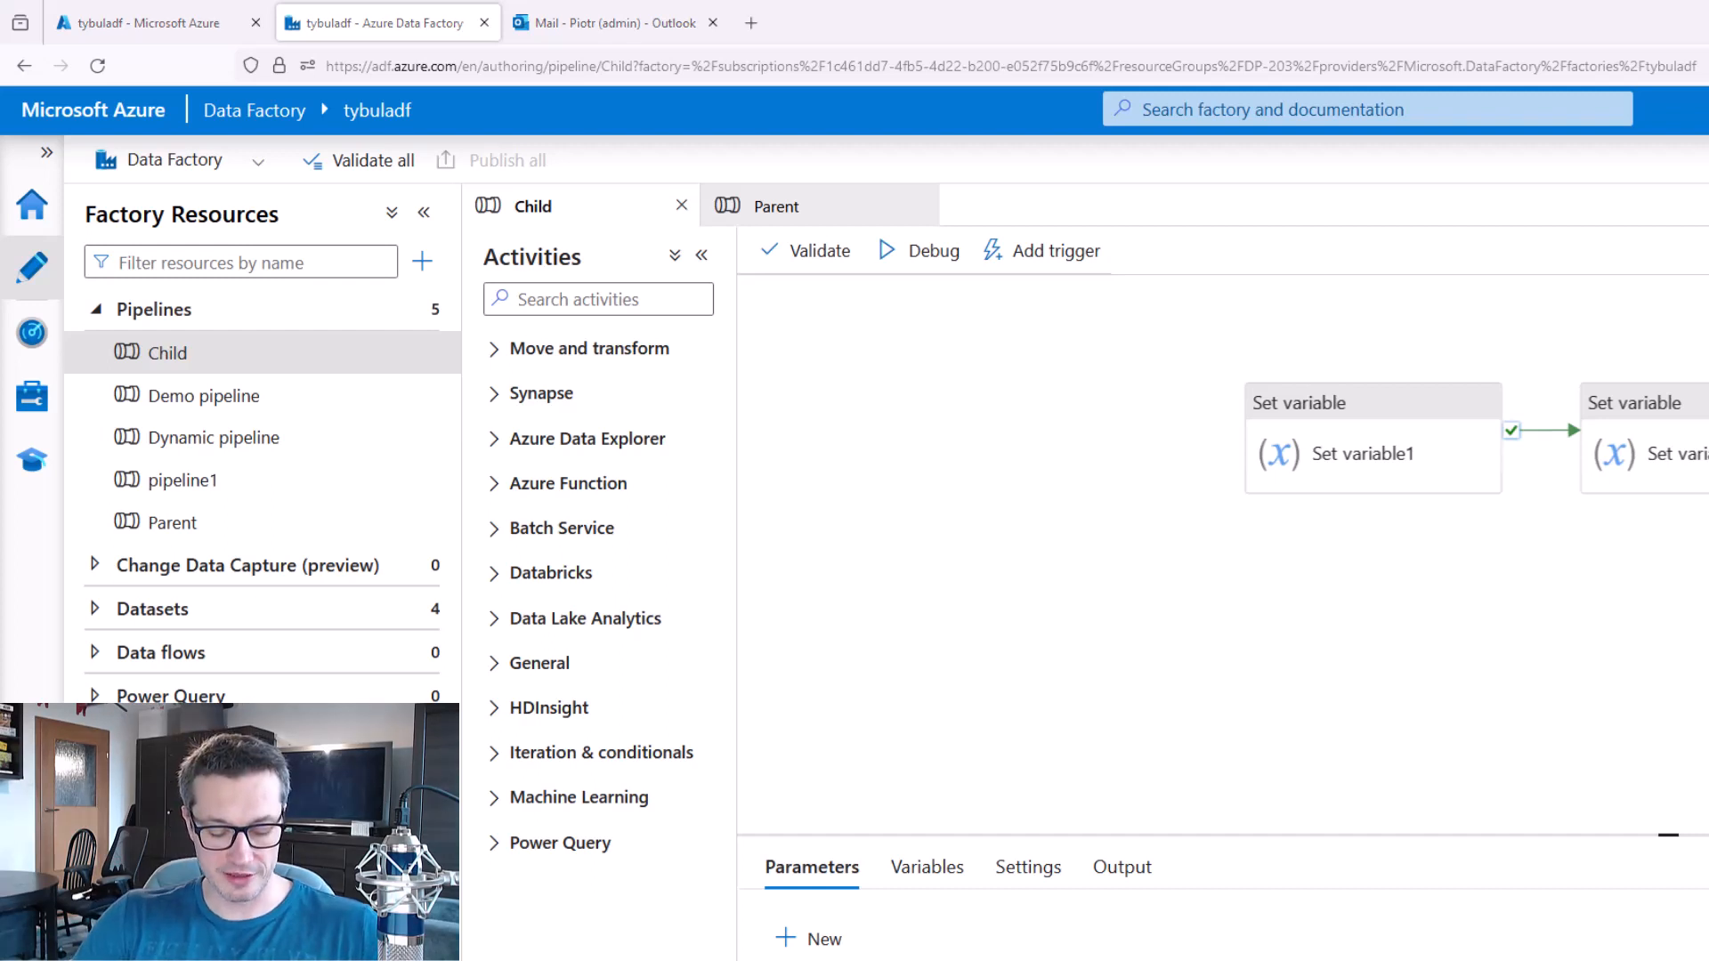
Switch to Outlook and read the NewAlert activation message, including the rule details and the reasons for activation.
left_click(596, 22)
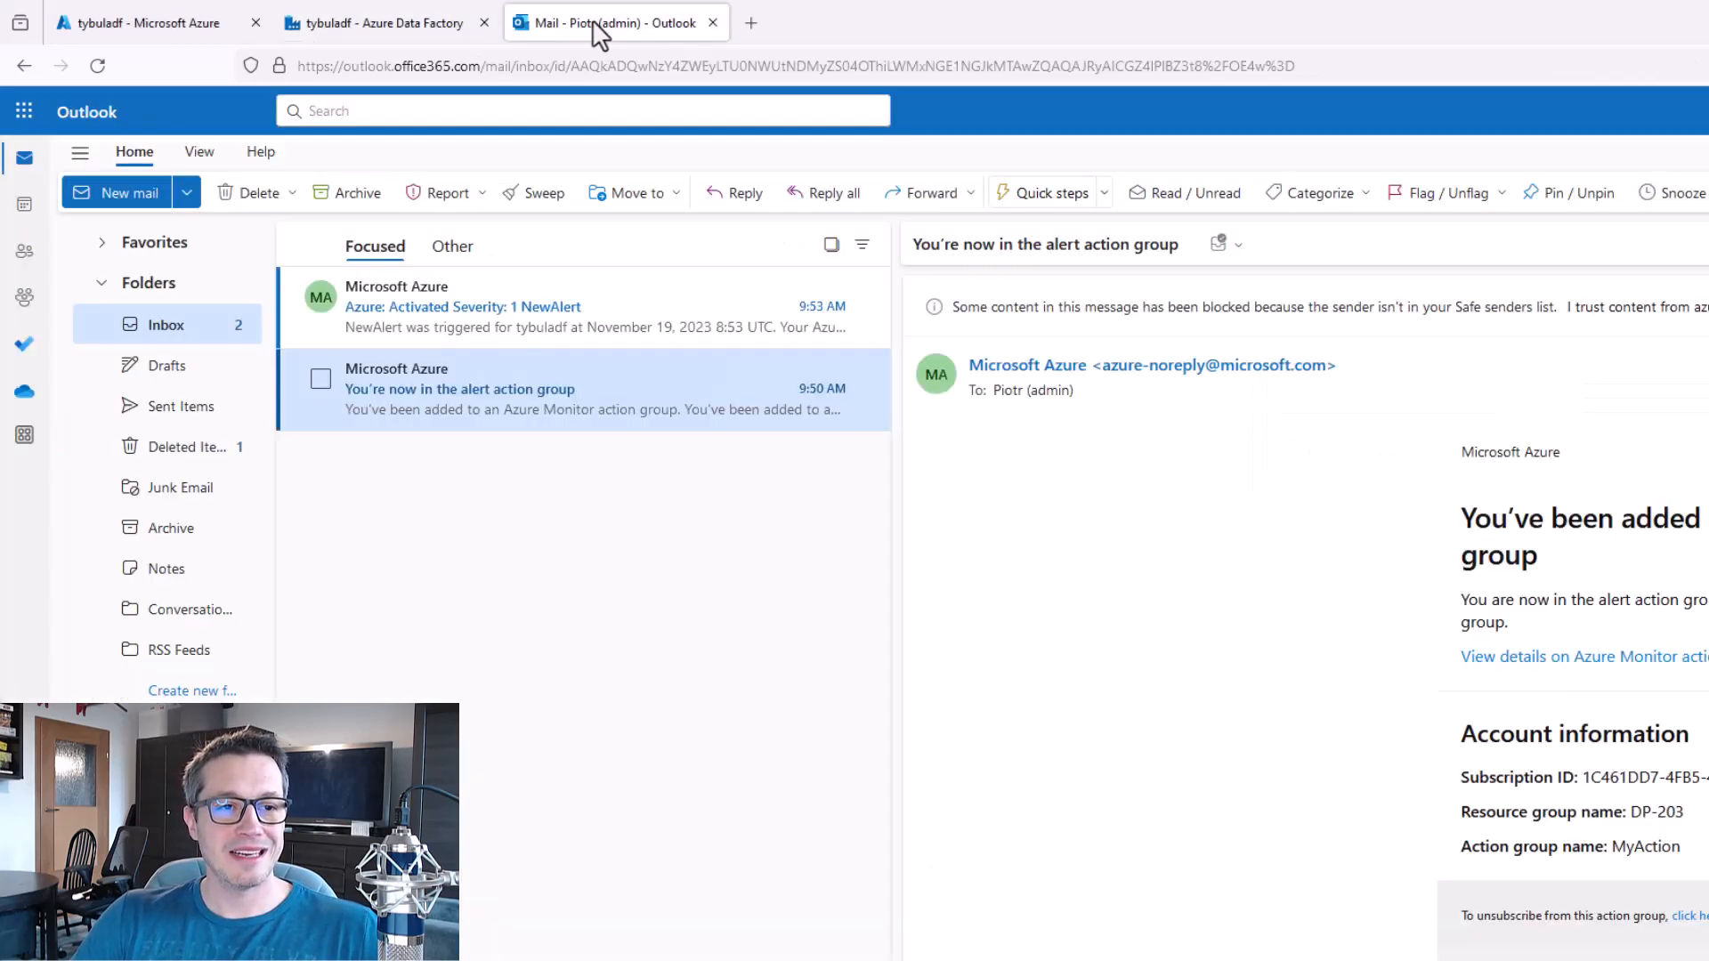
left_click(538, 307)
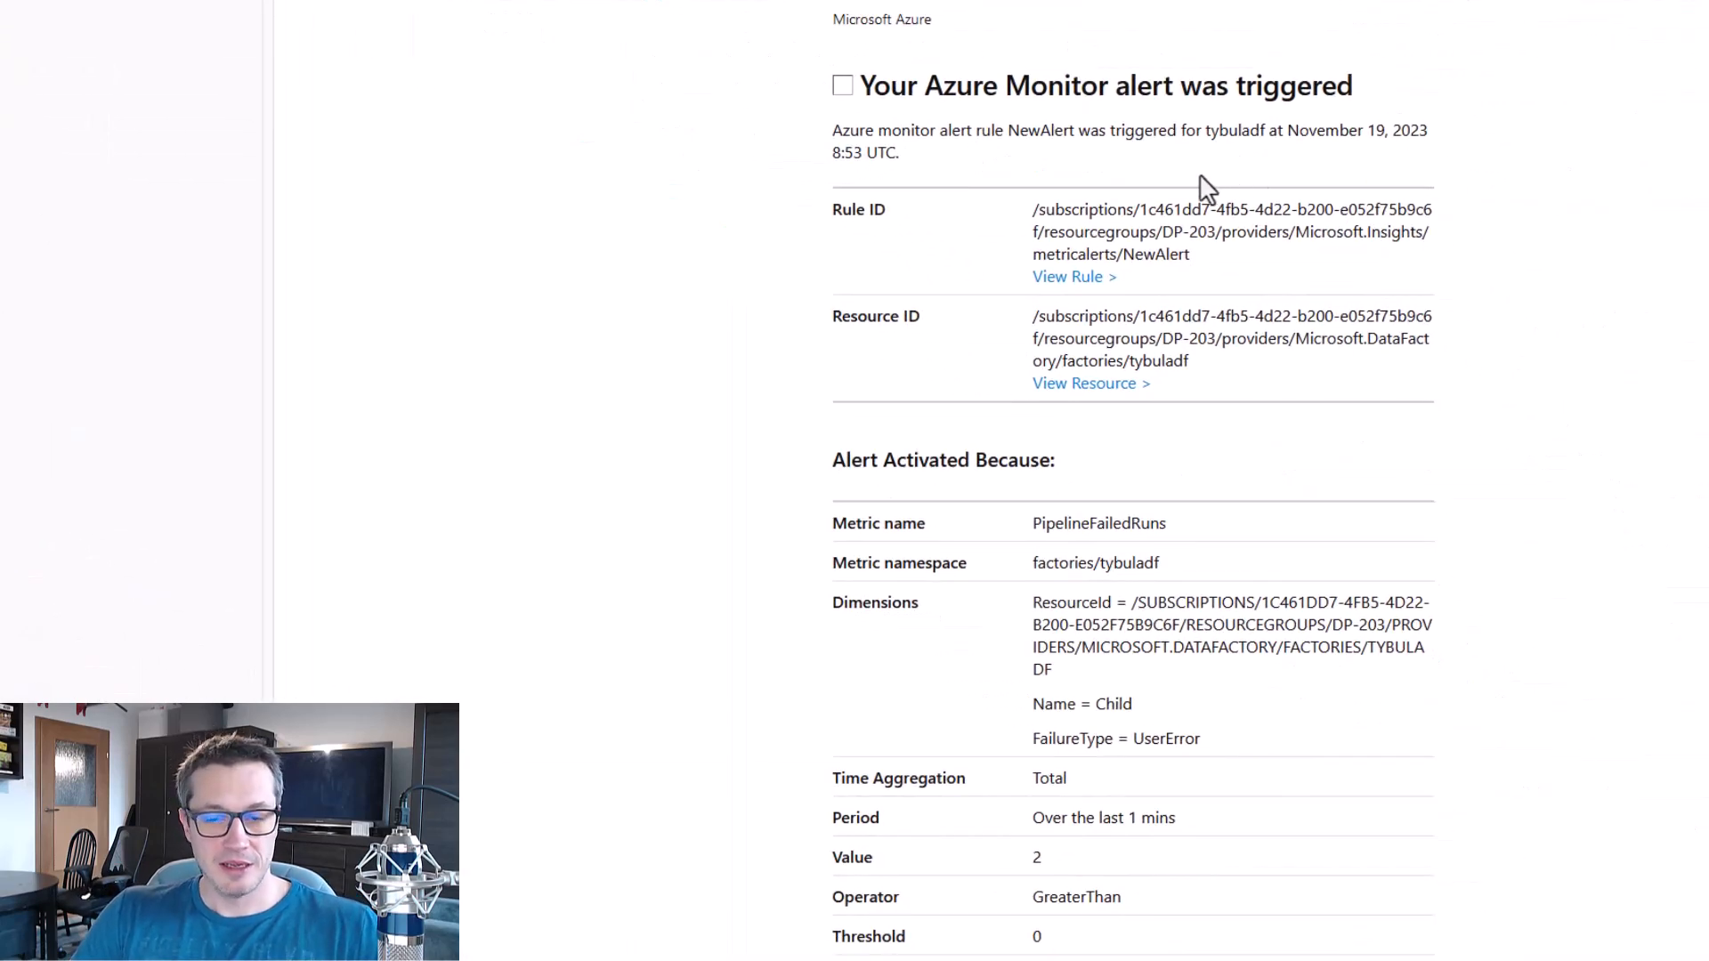
mouse_move(810, 53)
left_mouse_down()
mouse_move(1205, 351)
mouse_move(1473, 403)
mouse_move(1494, 437)
left_mouse_up()
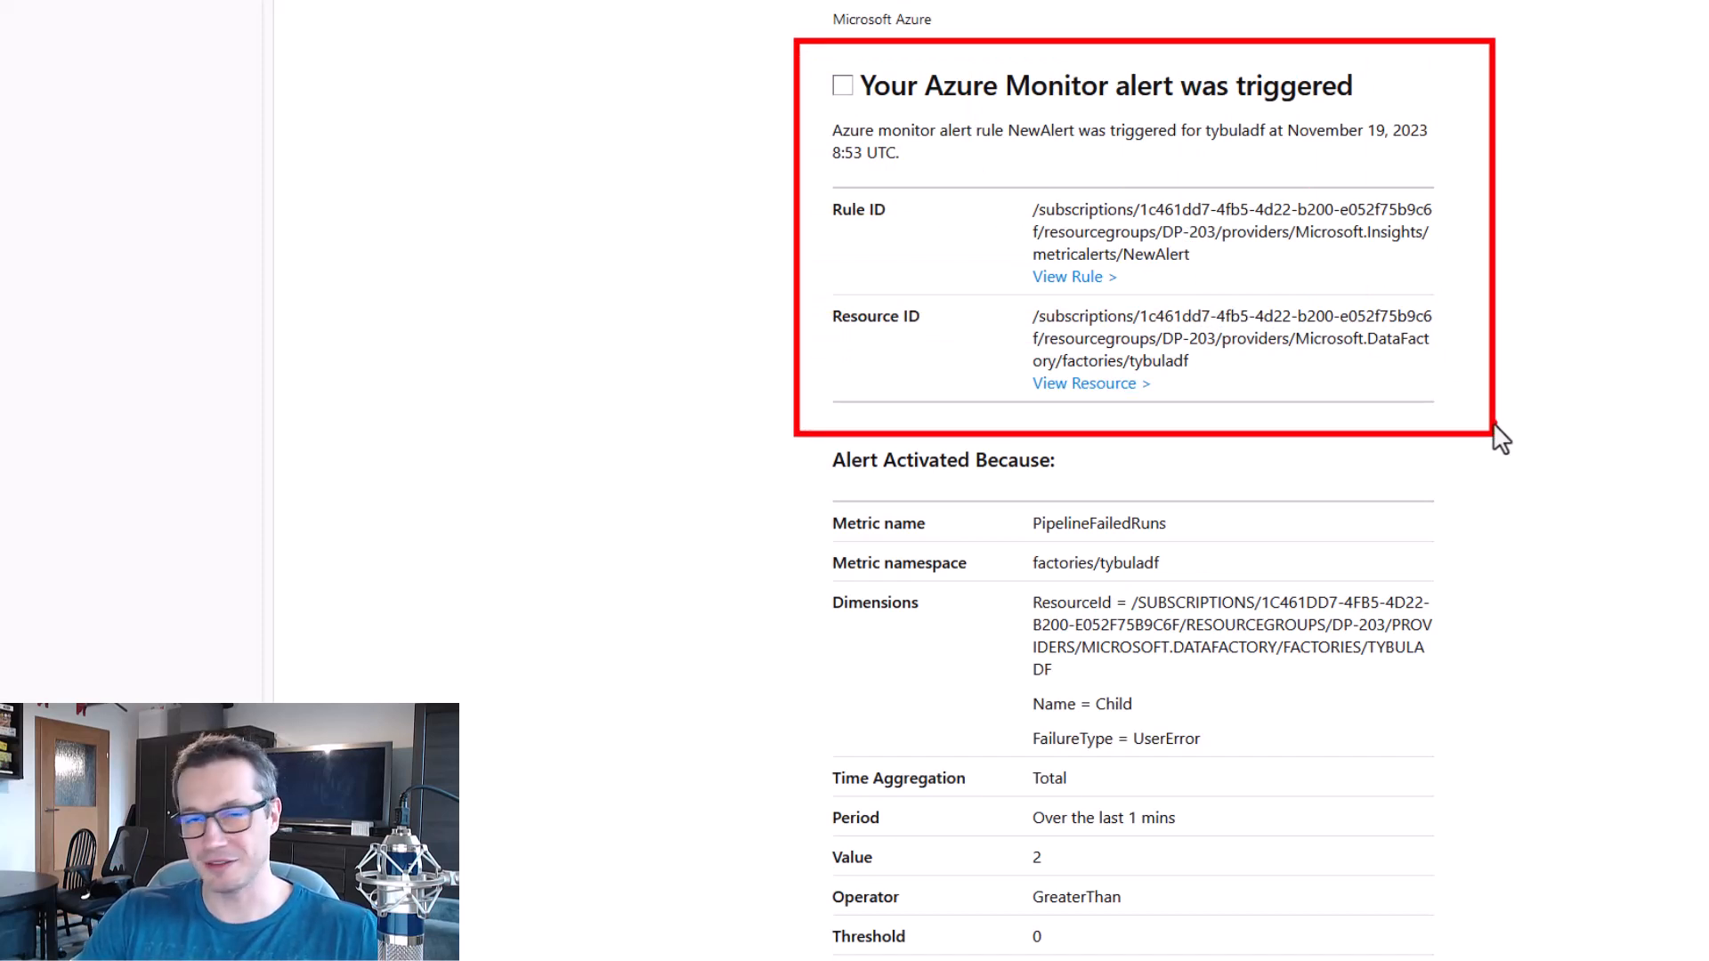
key("Escape")
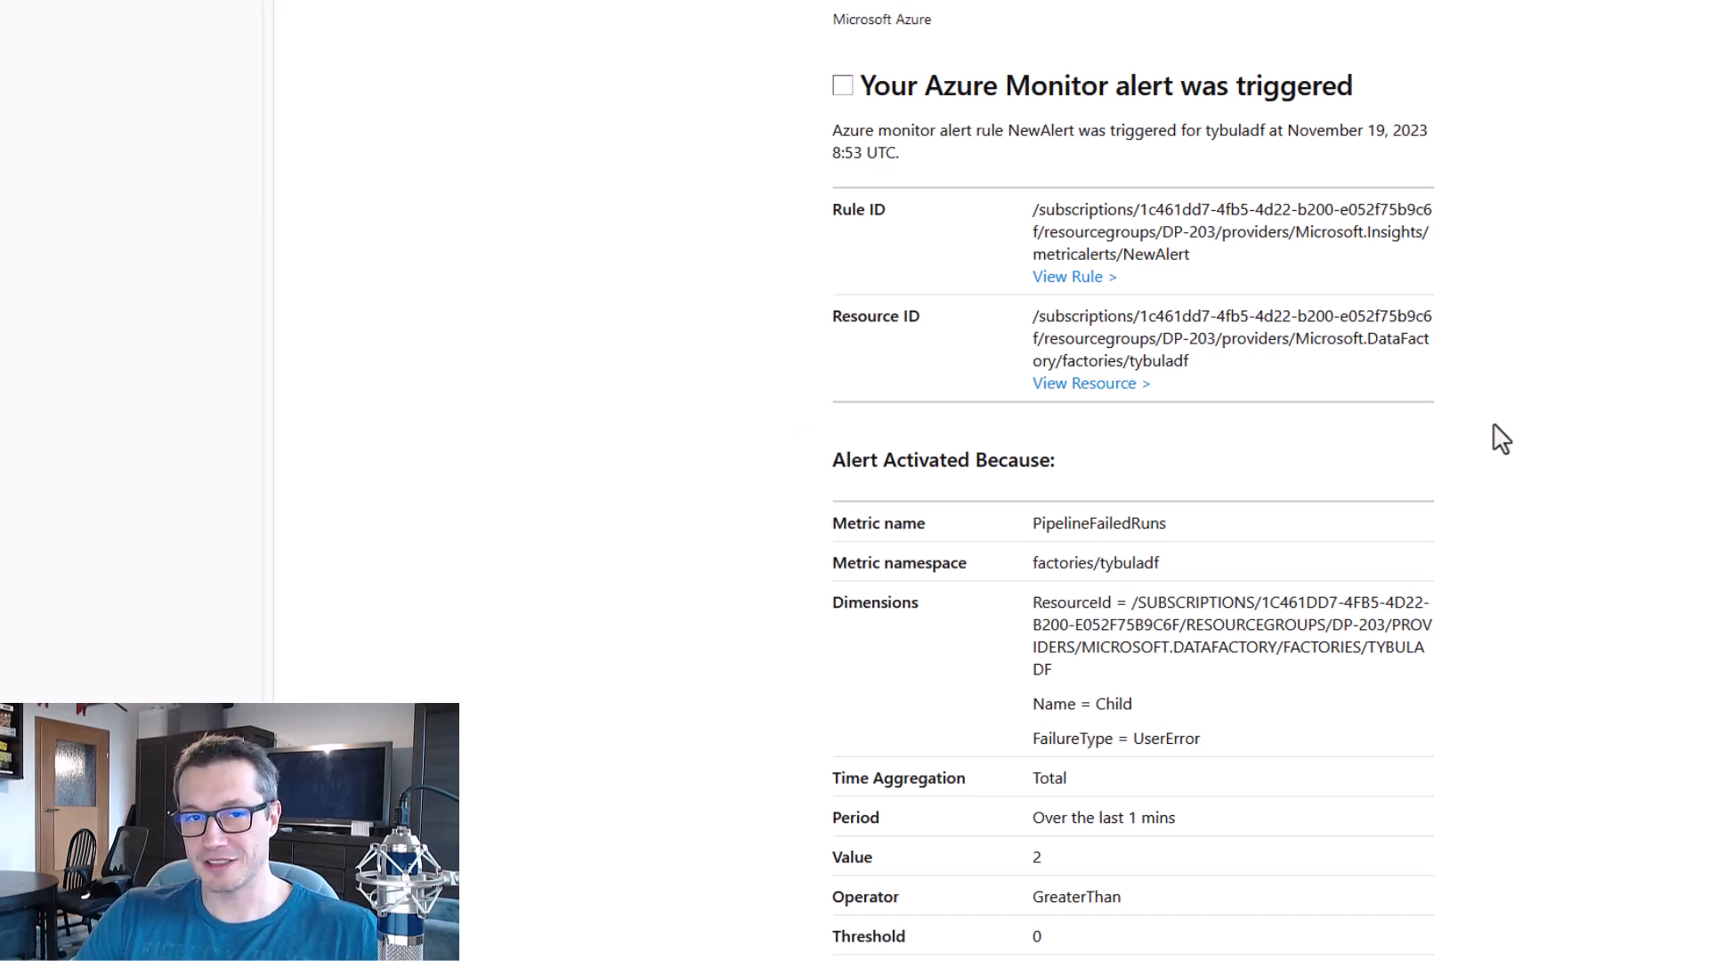
scroll(1519, 243, "down", 1)
scroll(1526, 257, "down", 5)
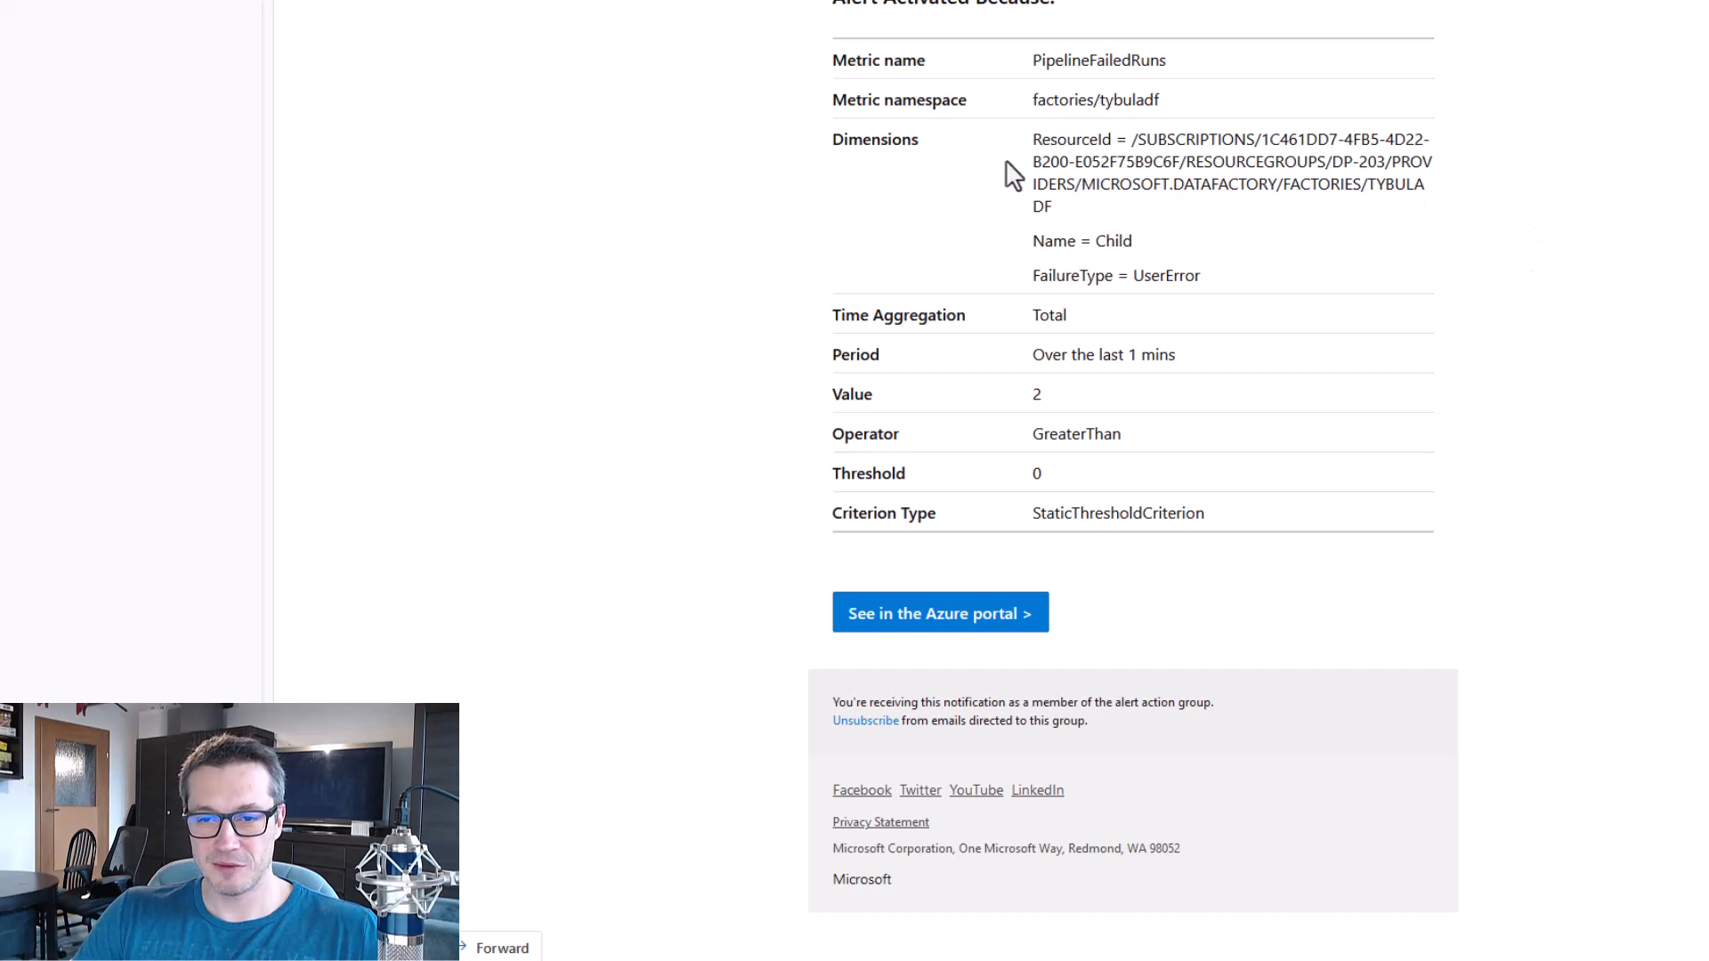
mouse_move(804, 114)
left_mouse_down()
mouse_move(907, 159)
mouse_move(1524, 307)
mouse_move(1497, 296)
left_mouse_up()
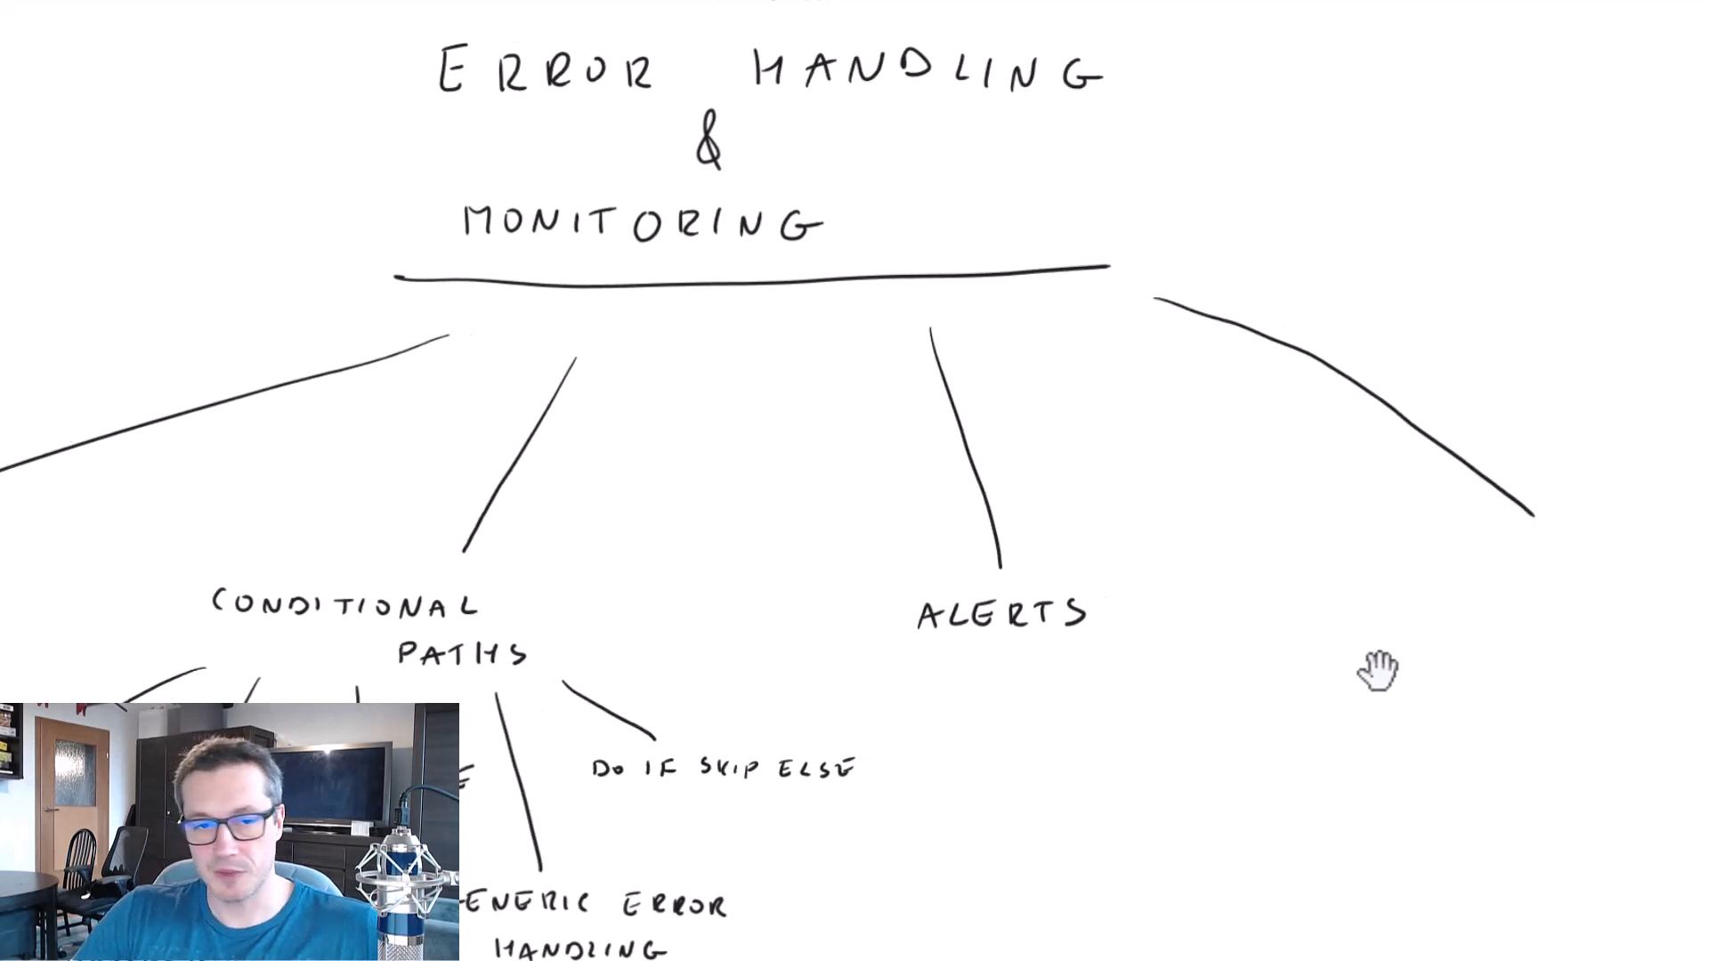
Switch to the whiteboard and add a branch labelled LOGIC APP to the Error Handling & Monitoring diagram, beyond ALERTS.
left_click_drag(1270, 671, 963, 672)
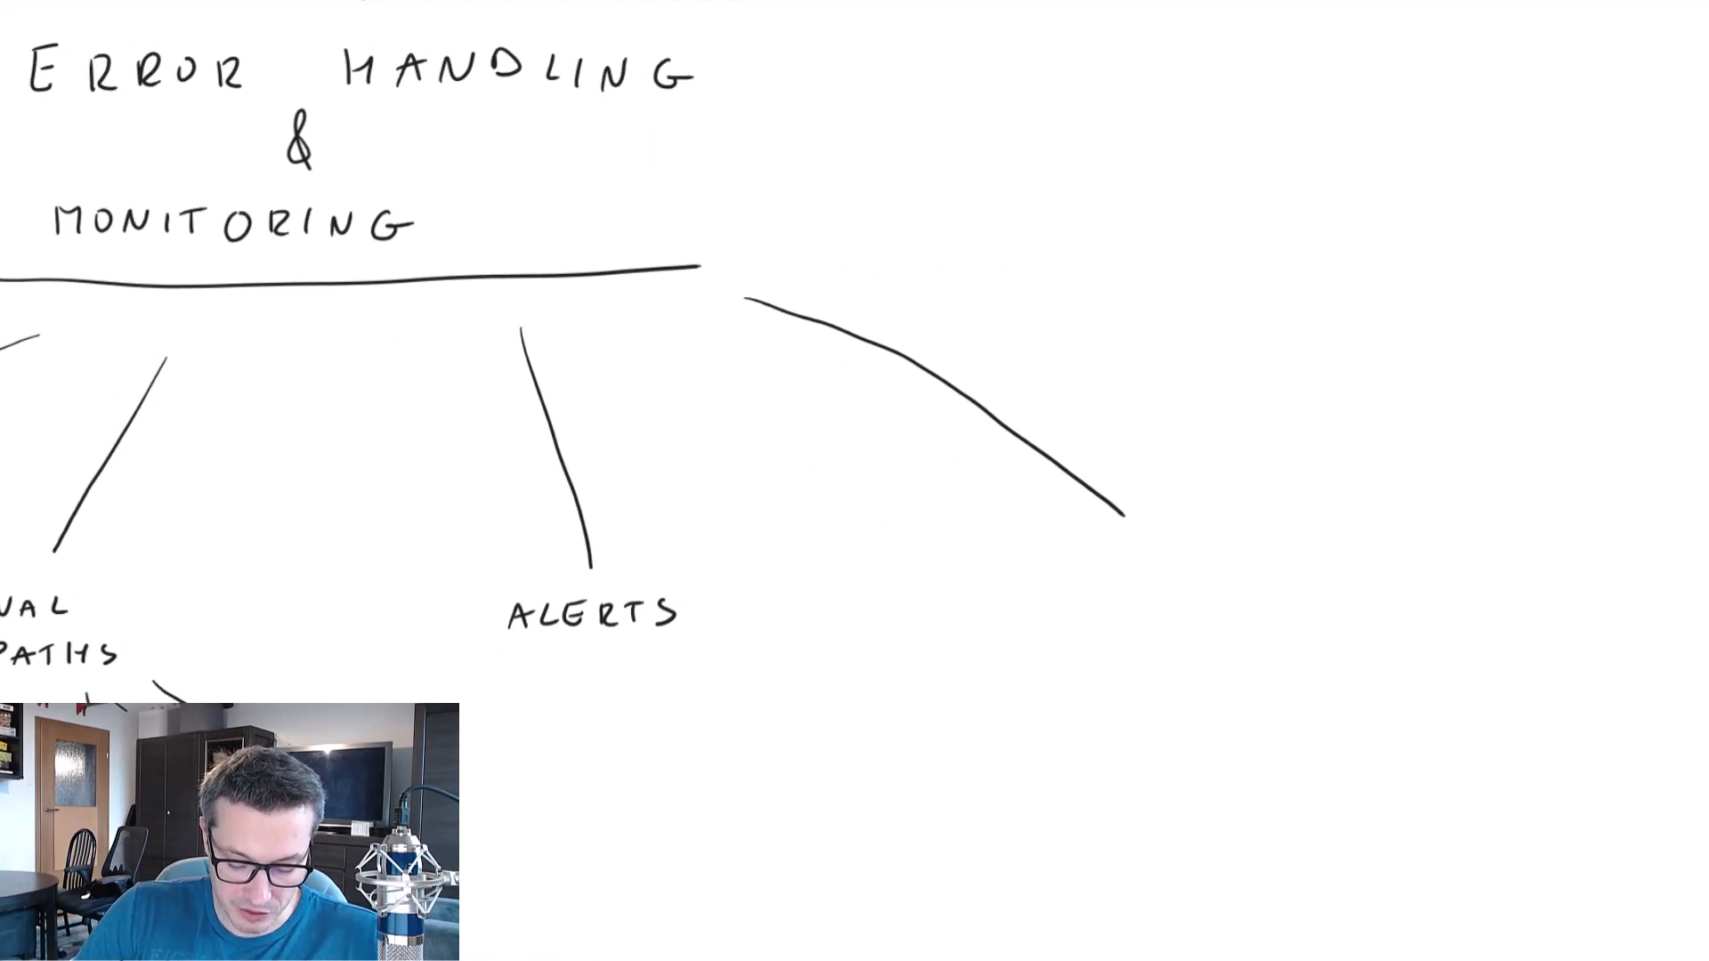
left_click_drag(1018, 567, 1029, 586)
left_click_drag(1043, 567, 1079, 579)
left_click_drag(1104, 567, 1104, 589)
mouse_move(1128, 569)
left_mouse_down()
mouse_move(1130, 589)
mouse_move(1180, 588)
left_mouse_up()
left_click_drag(1193, 569, 1195, 579)
left_click_drag(1220, 567, 1220, 590)
left_click_drag(1221, 567, 1221, 580)
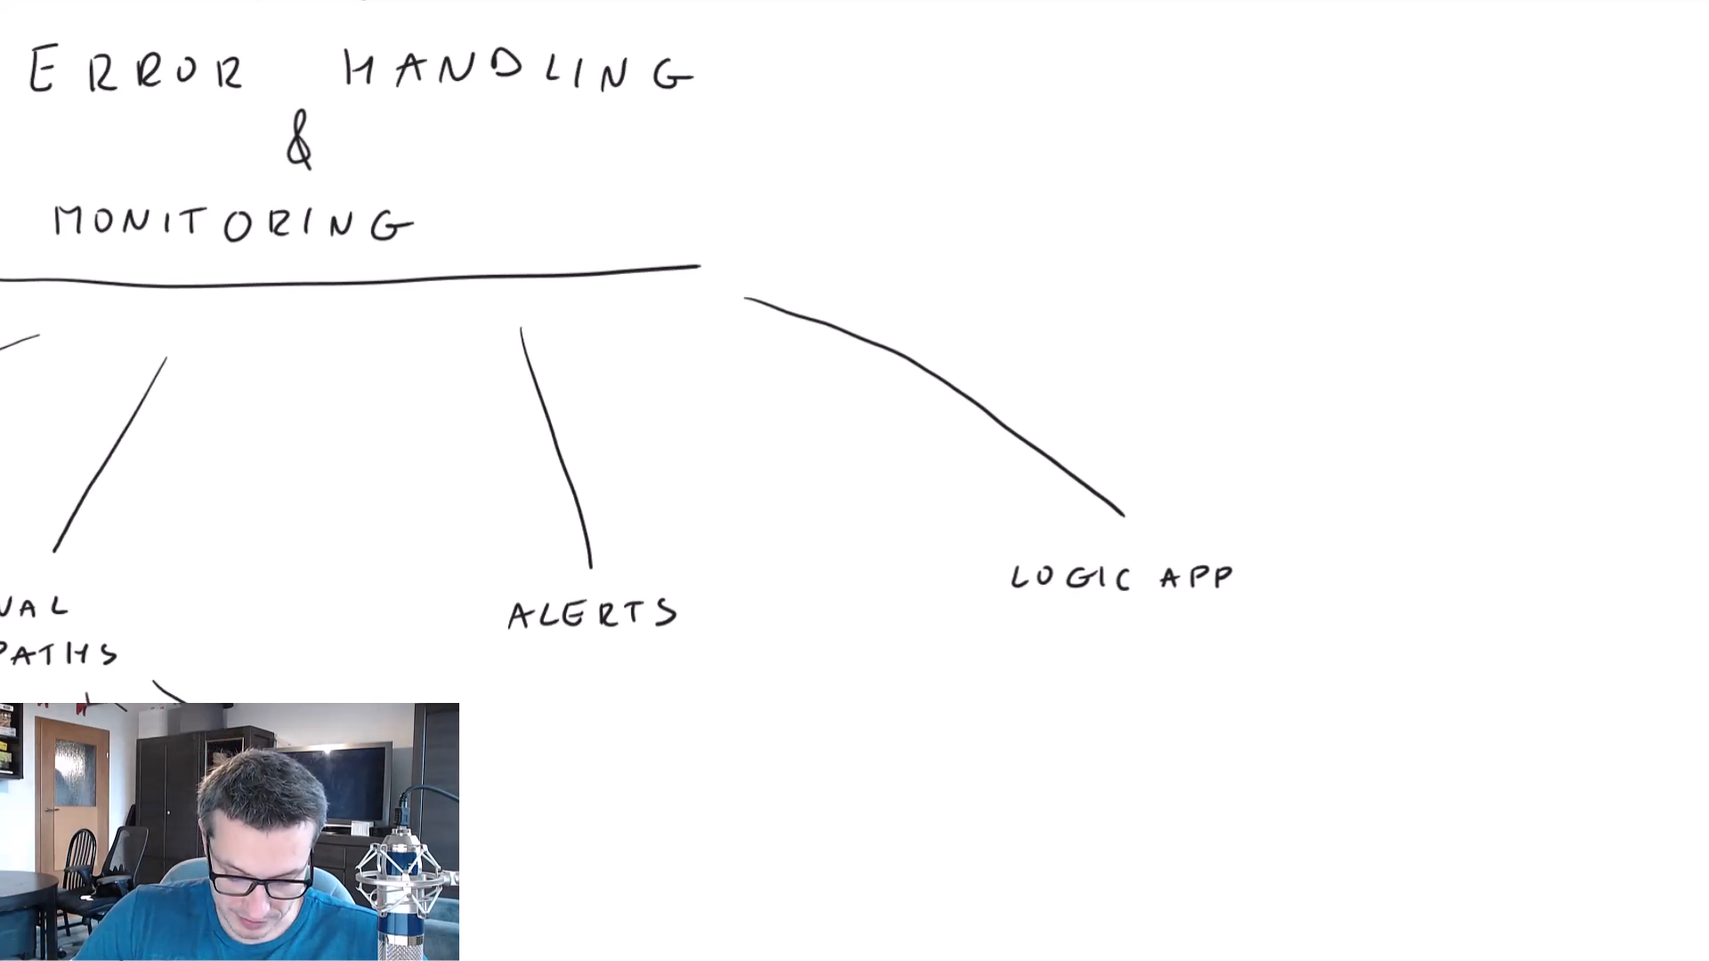
Sketch a small flowchart beneath the LOGIC APP label, with one box branching by arrows to two boxes.
left_click_drag(1102, 627, 1108, 626)
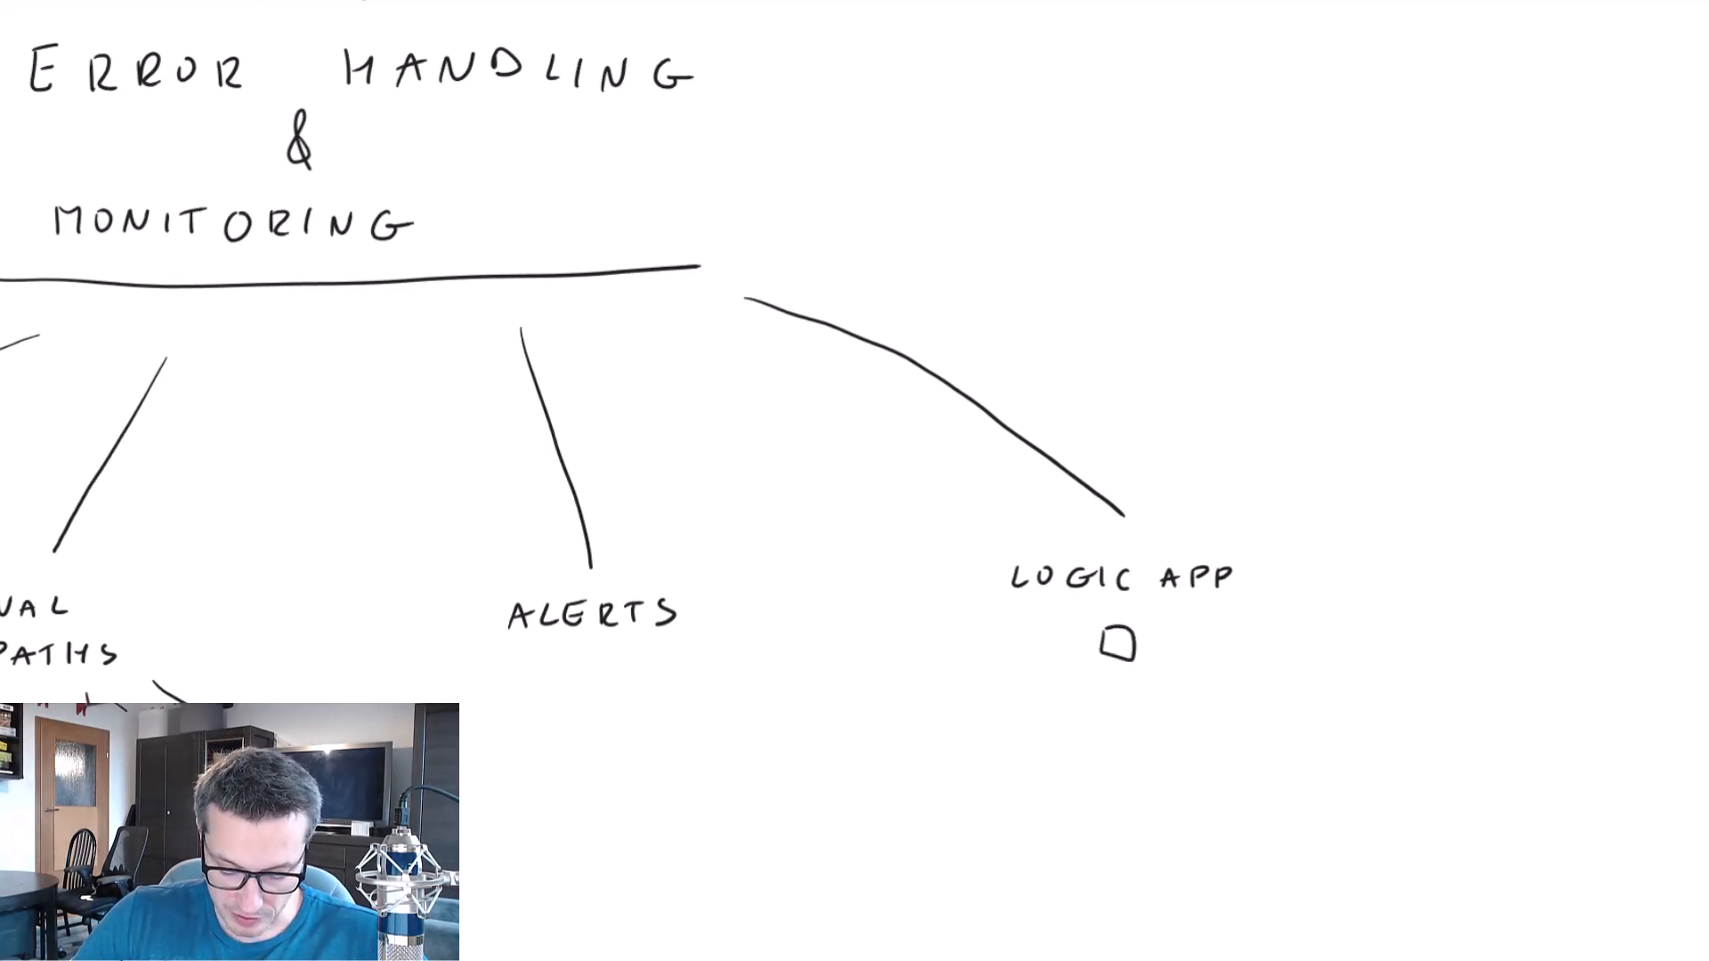
mouse_move(1048, 700)
left_mouse_down()
mouse_move(1183, 702)
mouse_move(1071, 698)
mouse_move(1166, 698)
left_mouse_up()
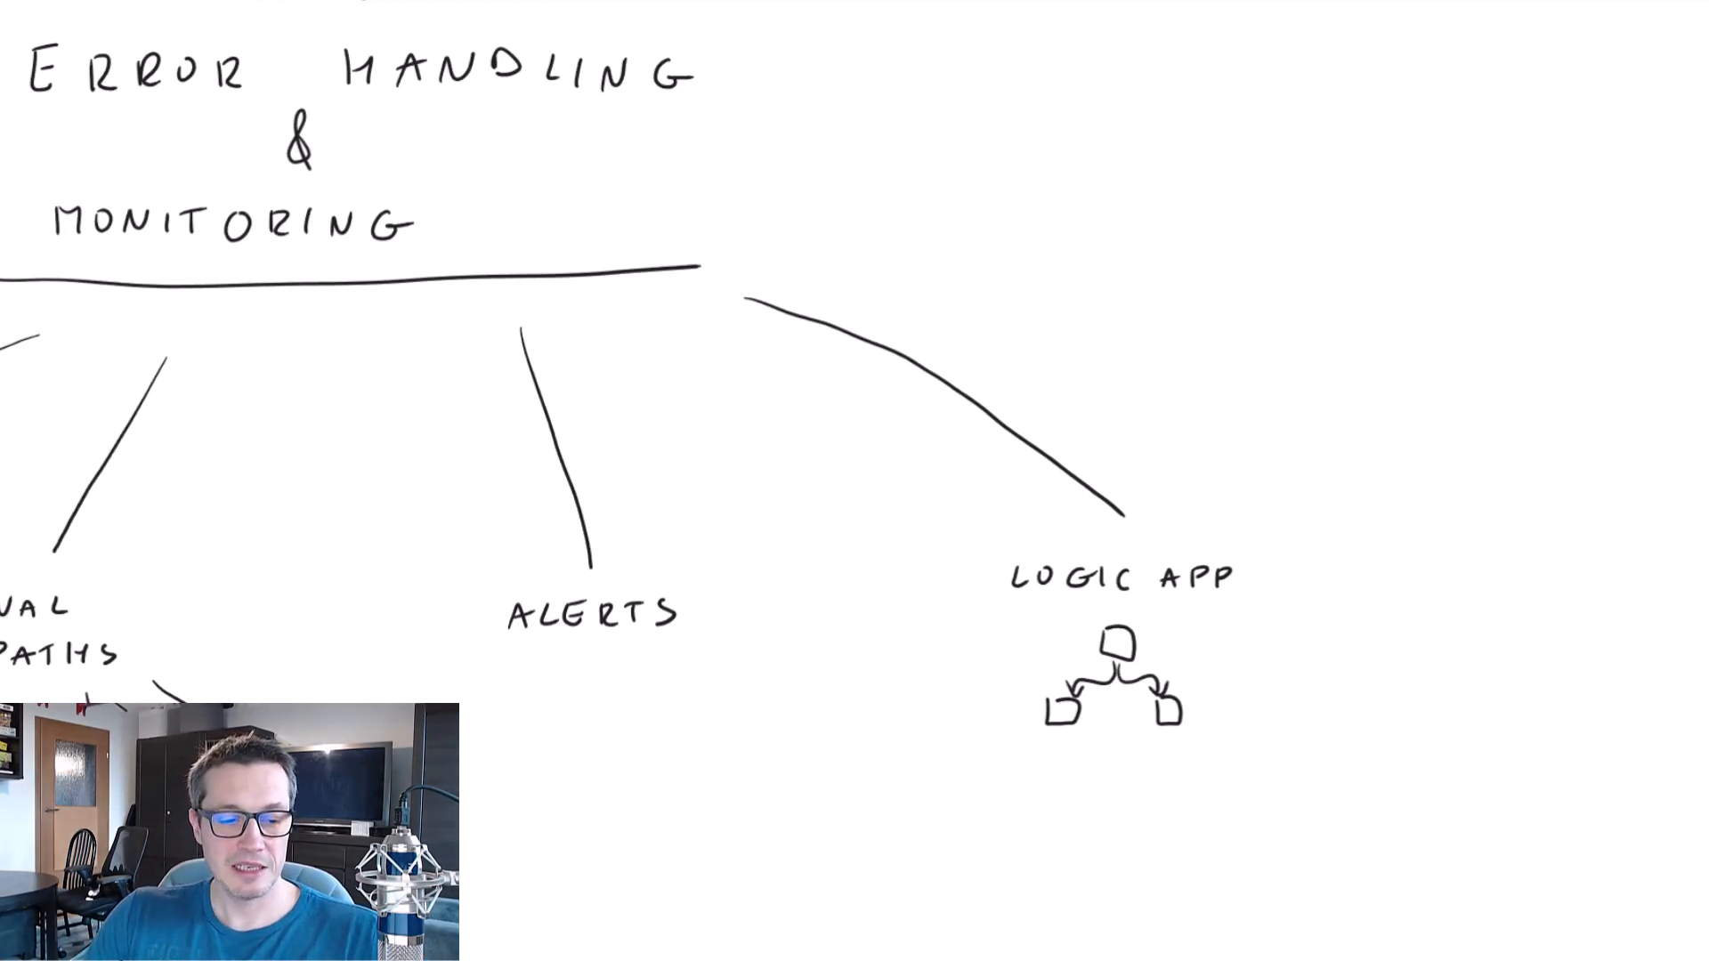
scroll(855, 480, "left", 1)
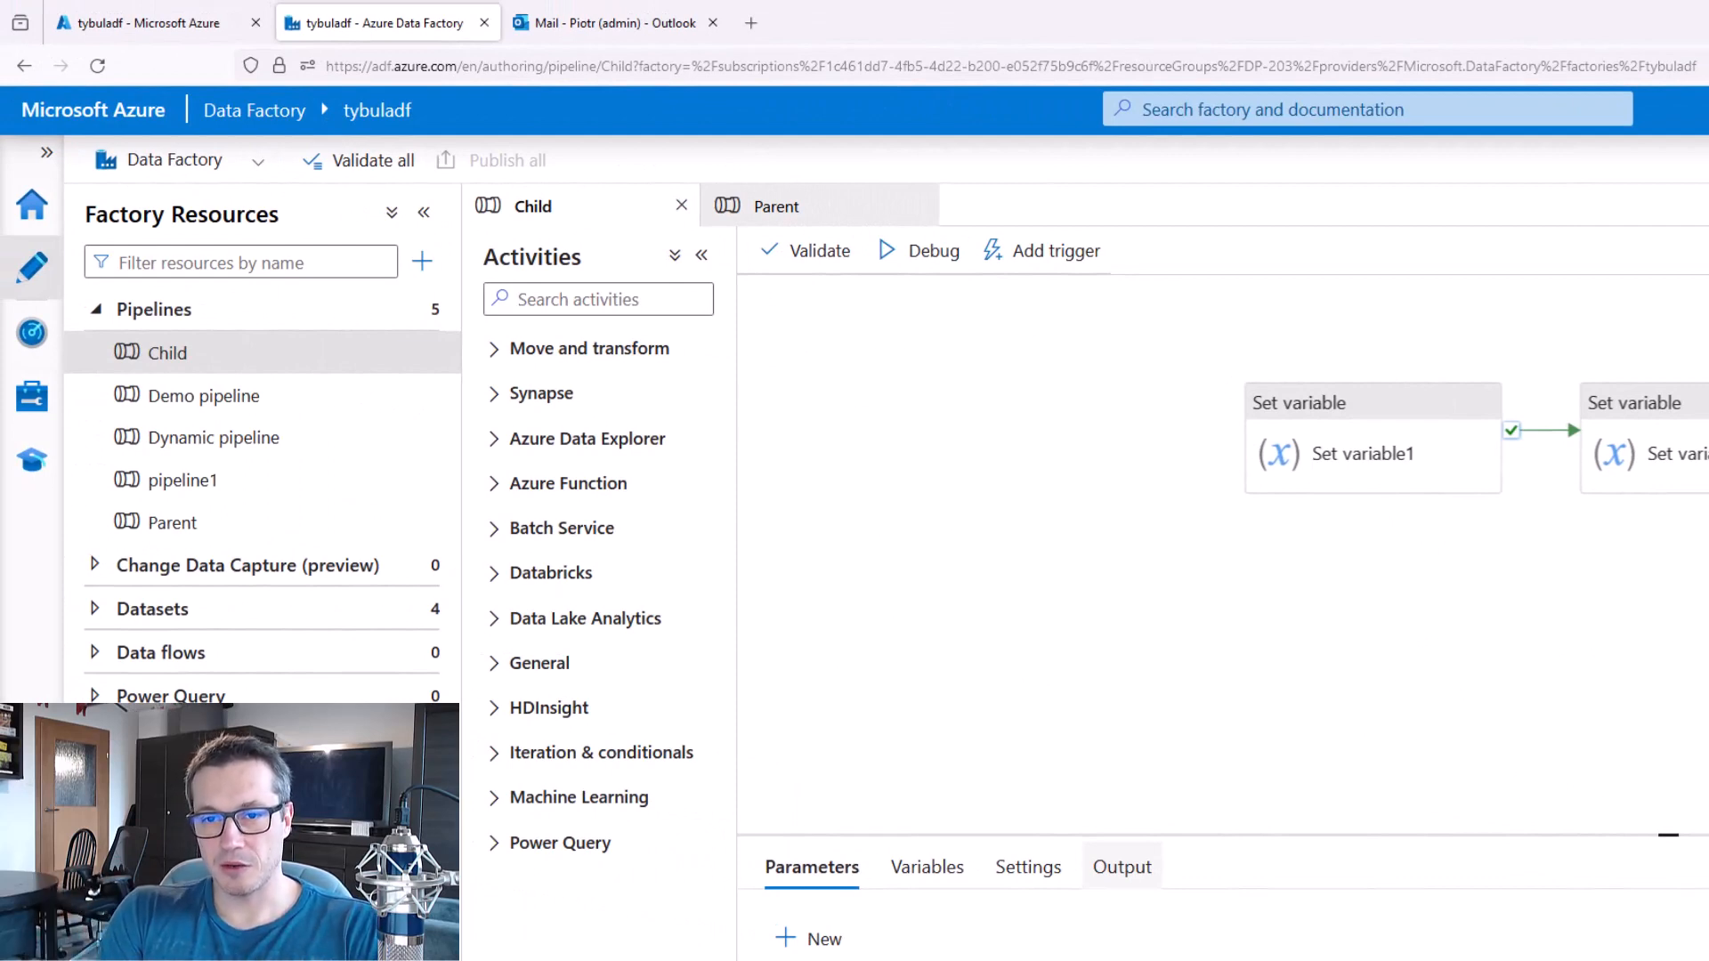
Search the Data Factory pipeline activities for "mail" and clear the search.
left_click(598, 300)
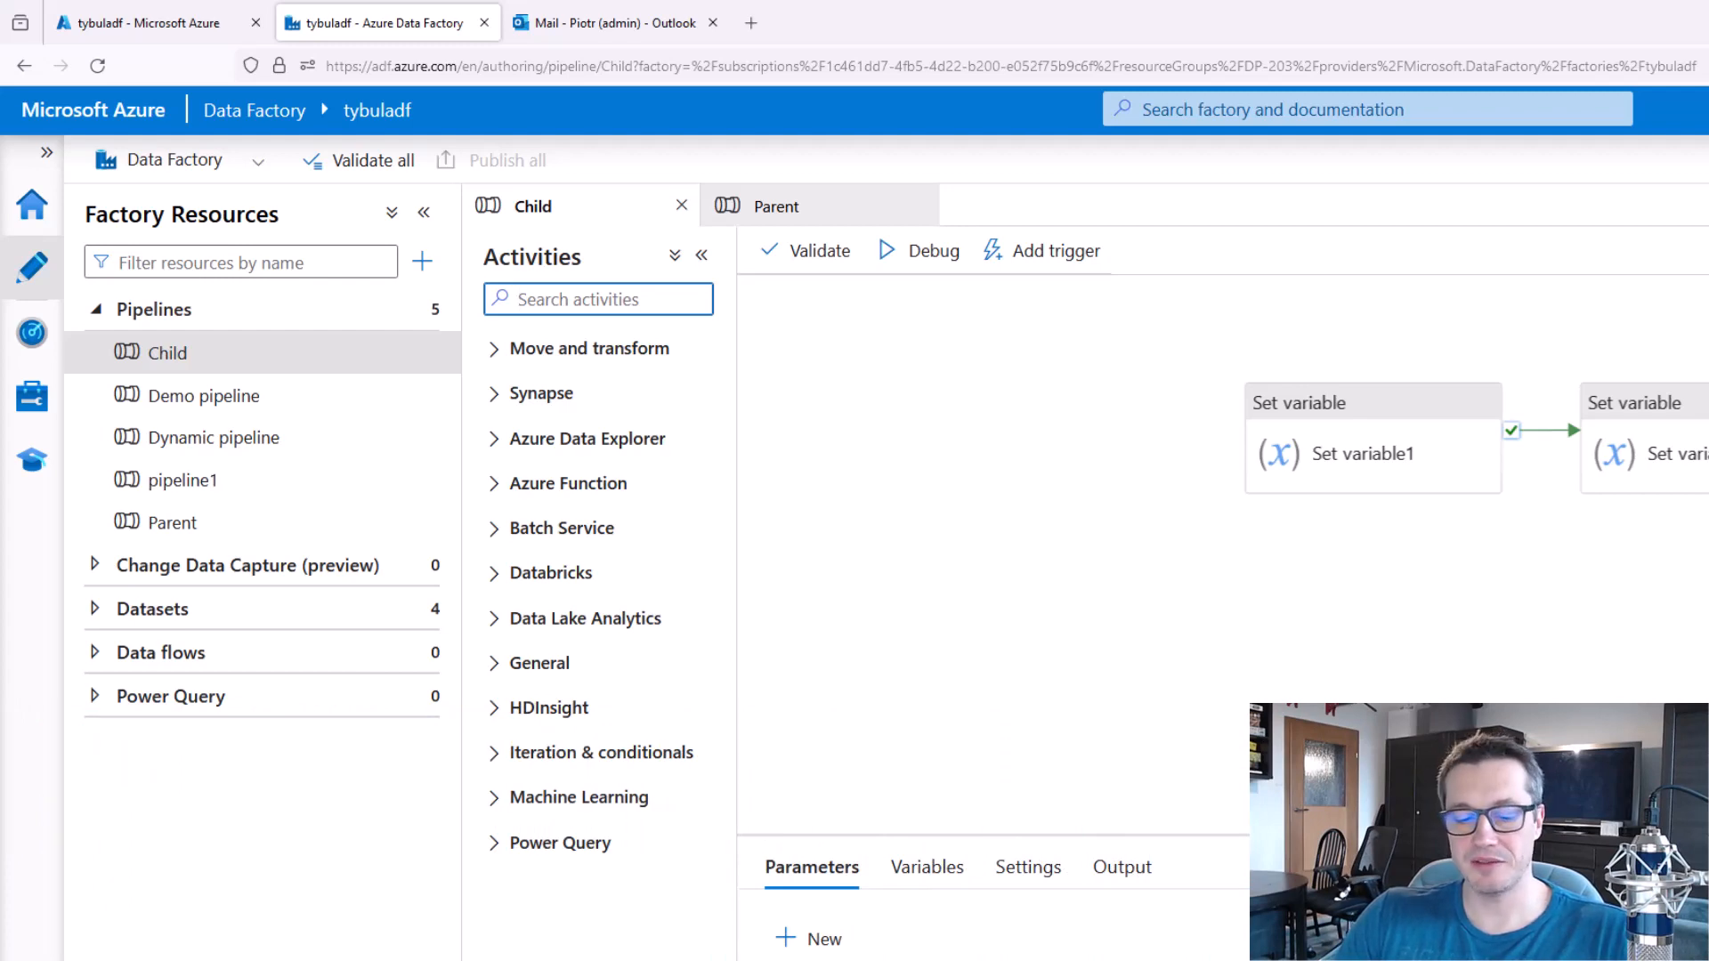
type("mail")
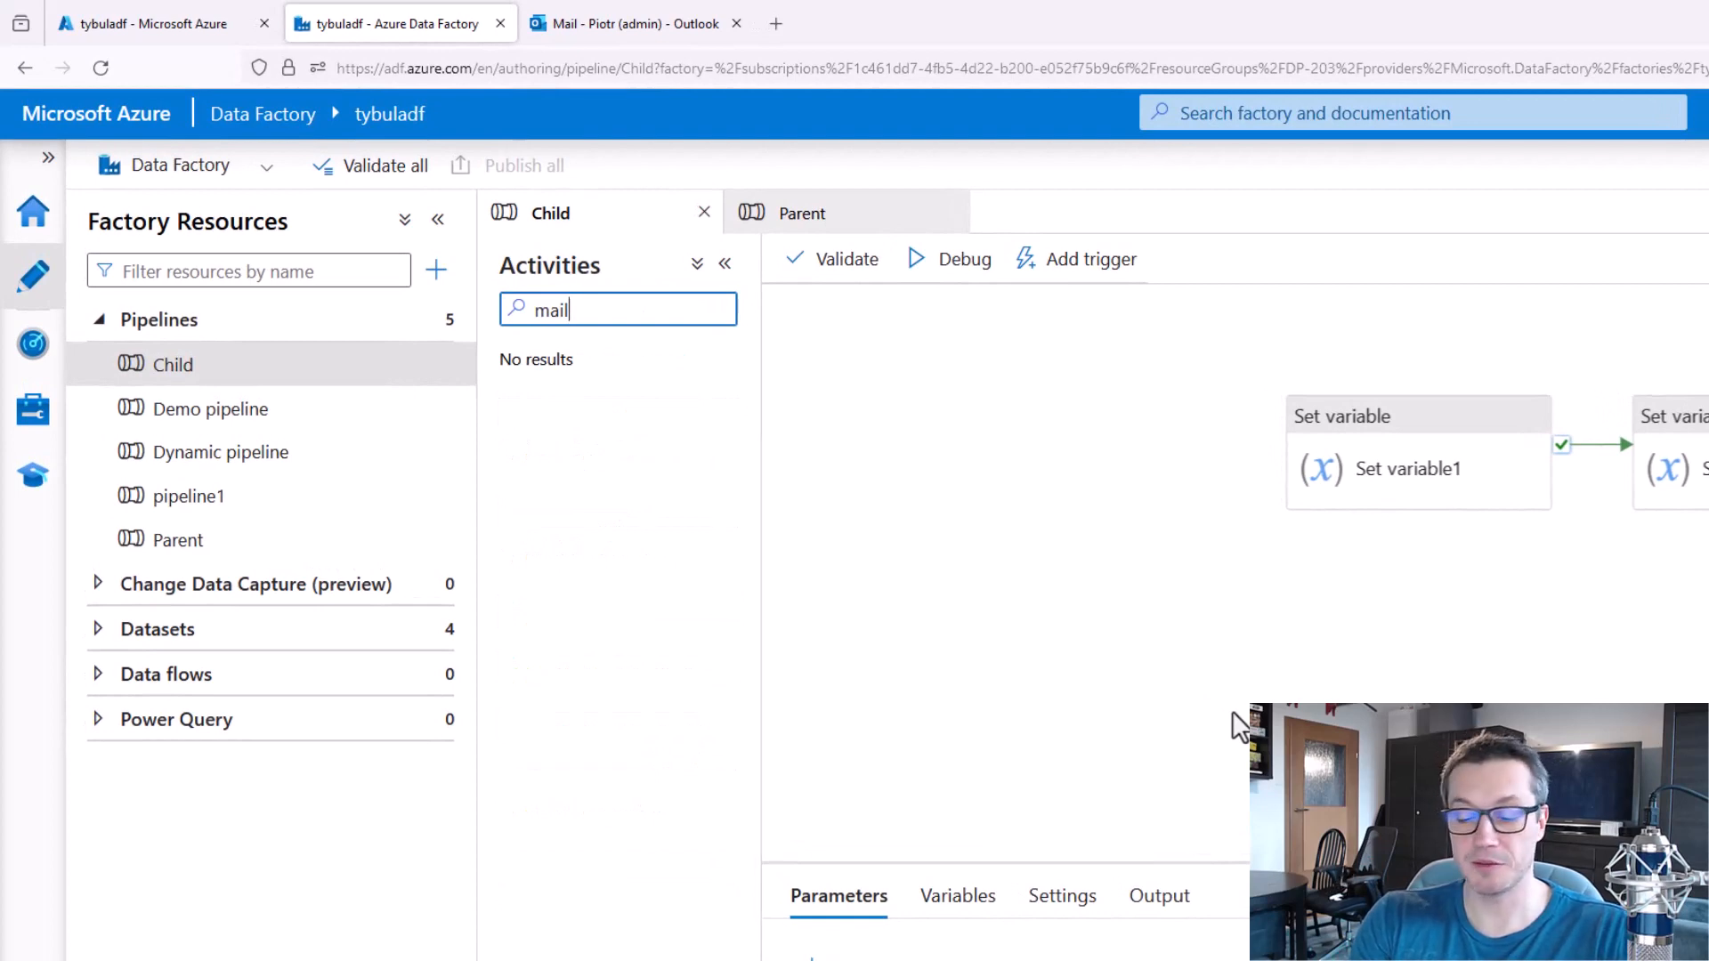
key("BackSpace")
key("BackSpace")
key("BackSpace")
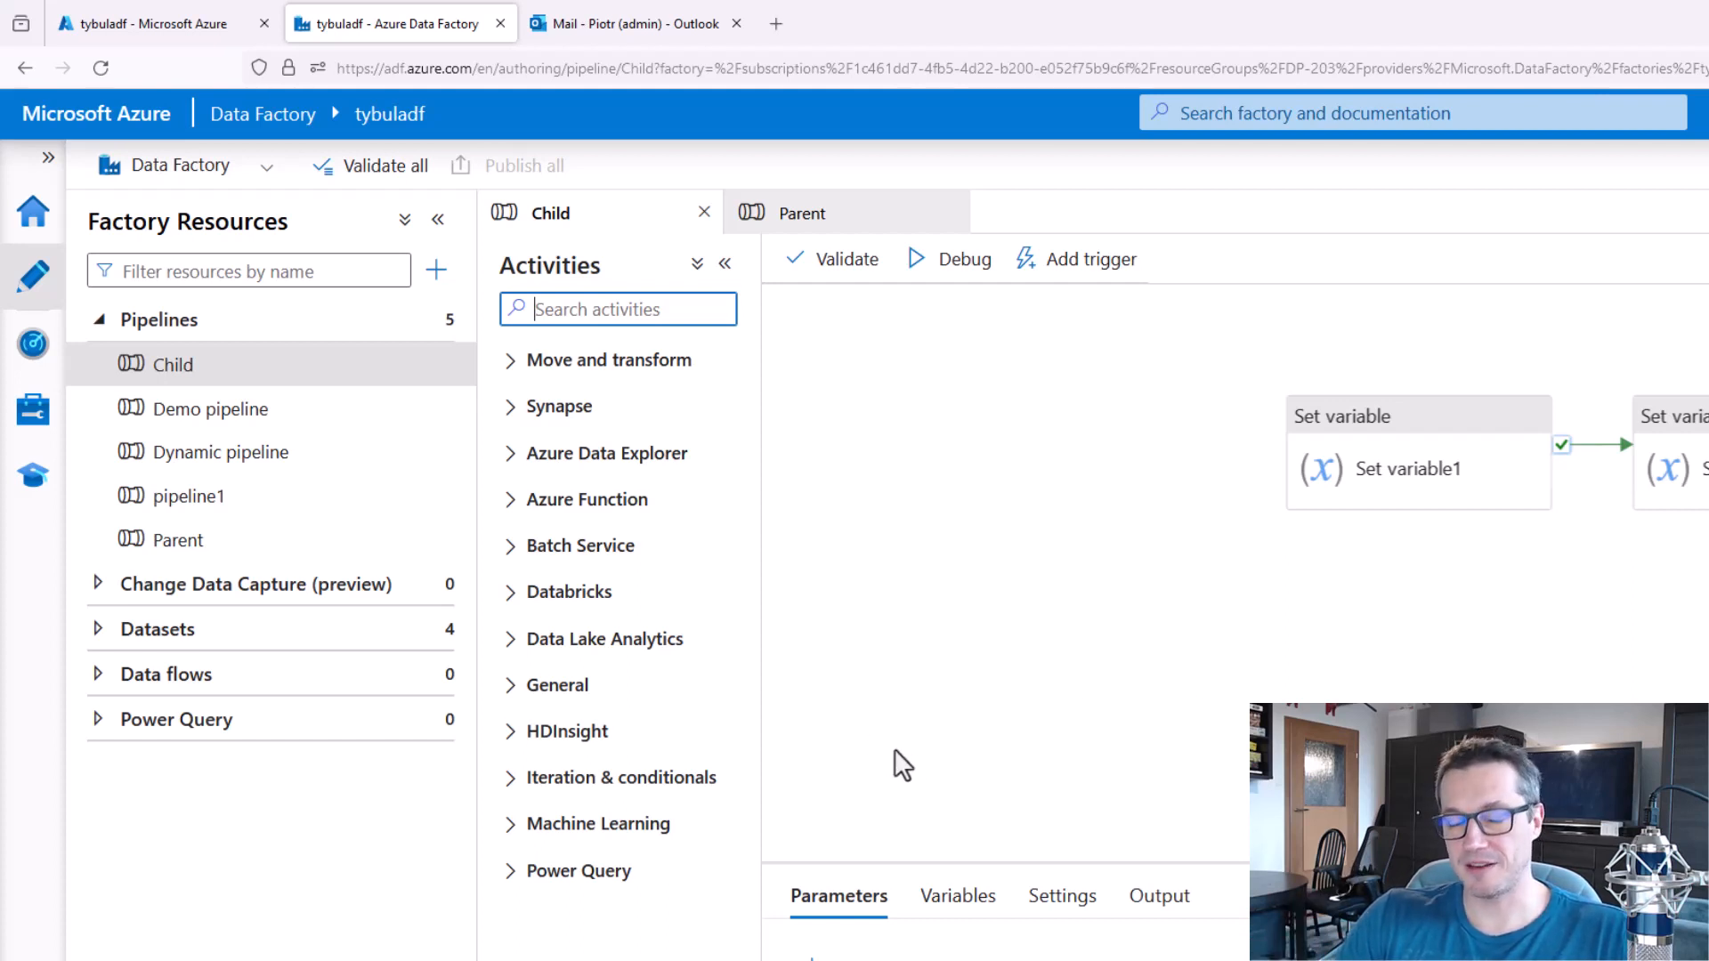
Switch to the Azure portal, find the Logic apps service by searching for "logic", and start creating a logic app.
left_click(175, 11)
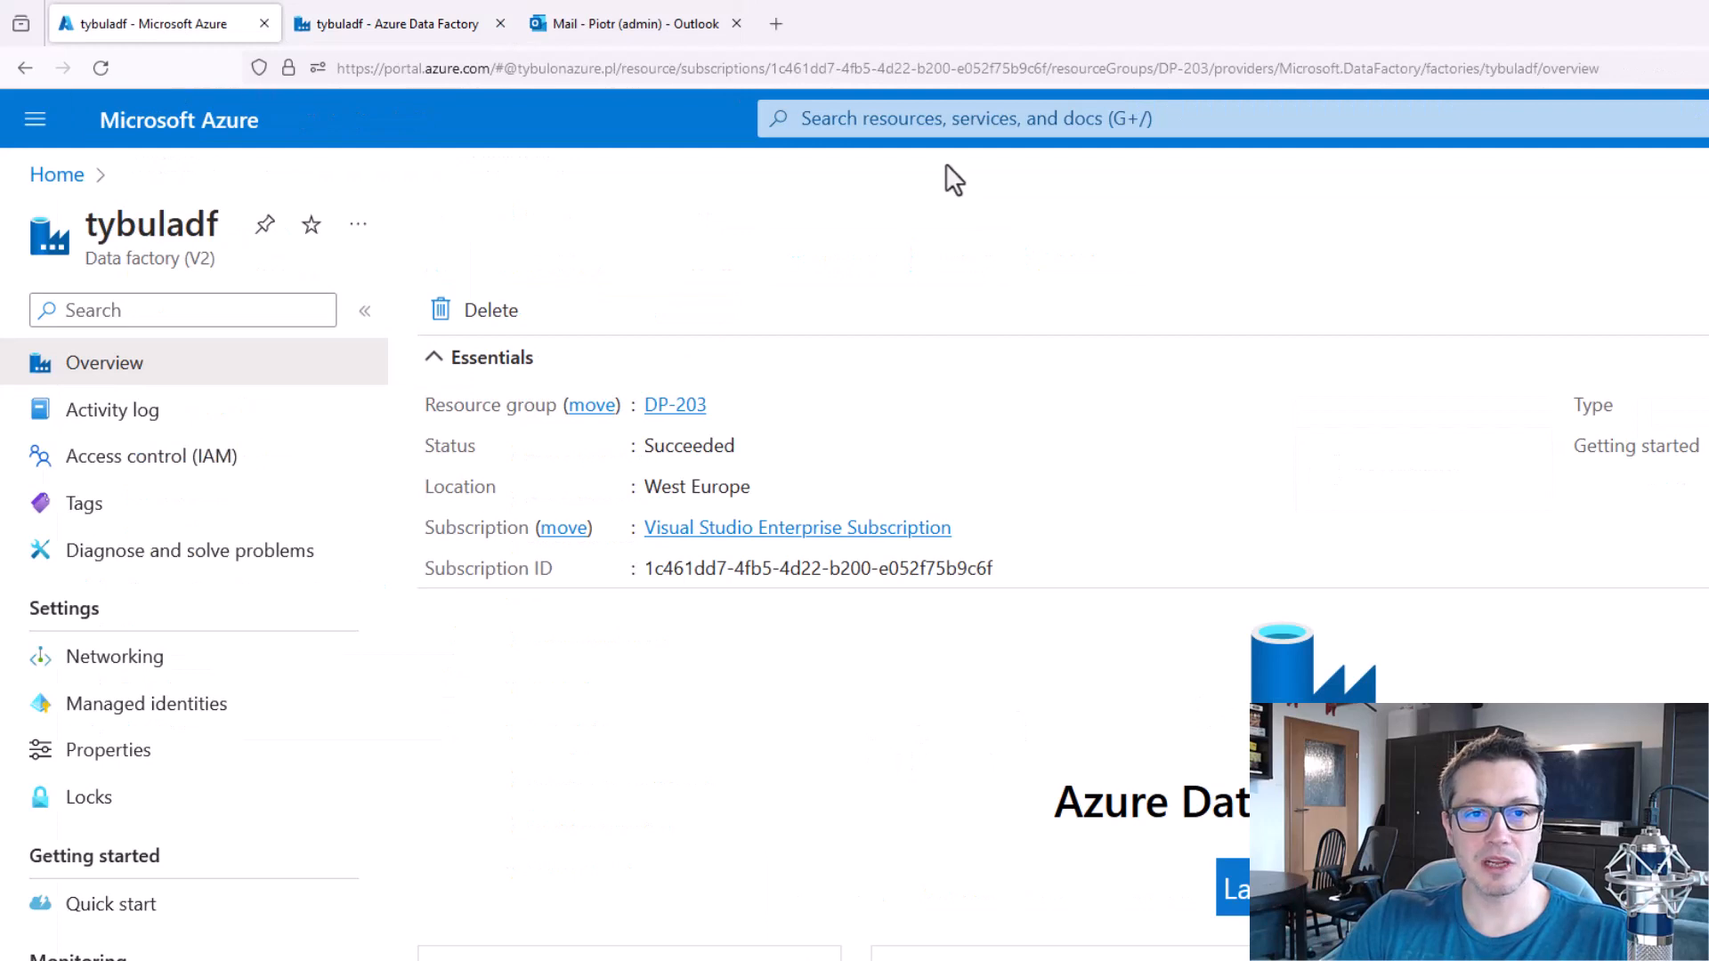
left_click(967, 118)
type("logic")
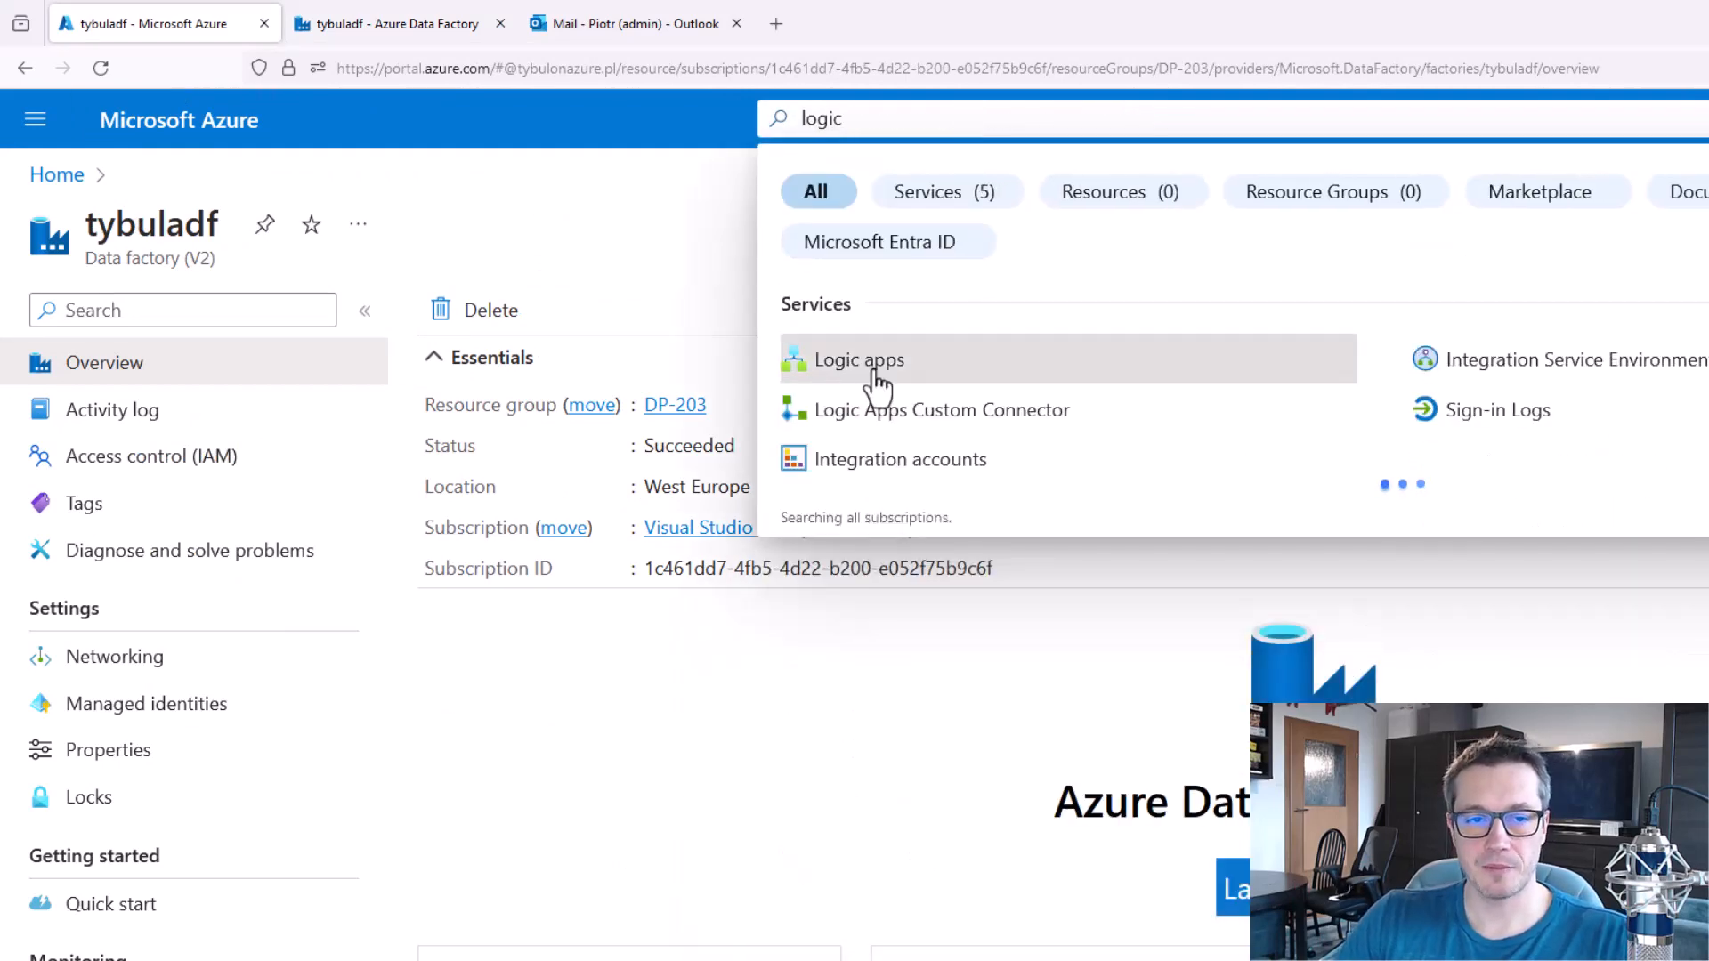
left_click(875, 372)
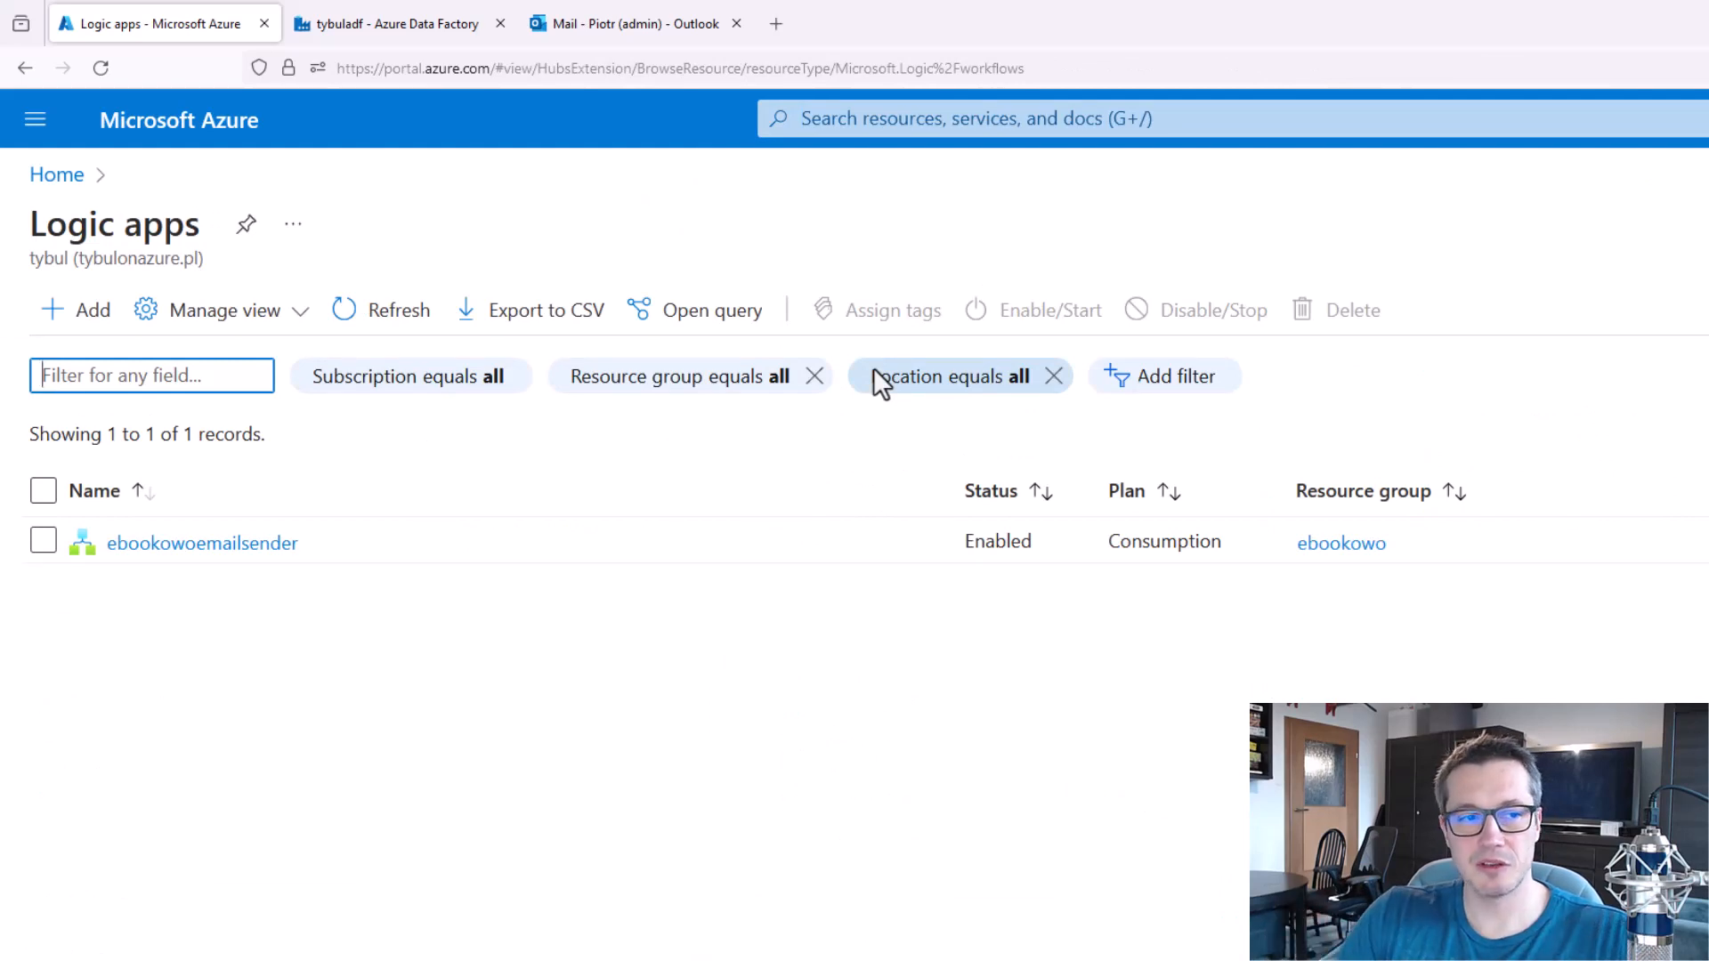
left_click(79, 324)
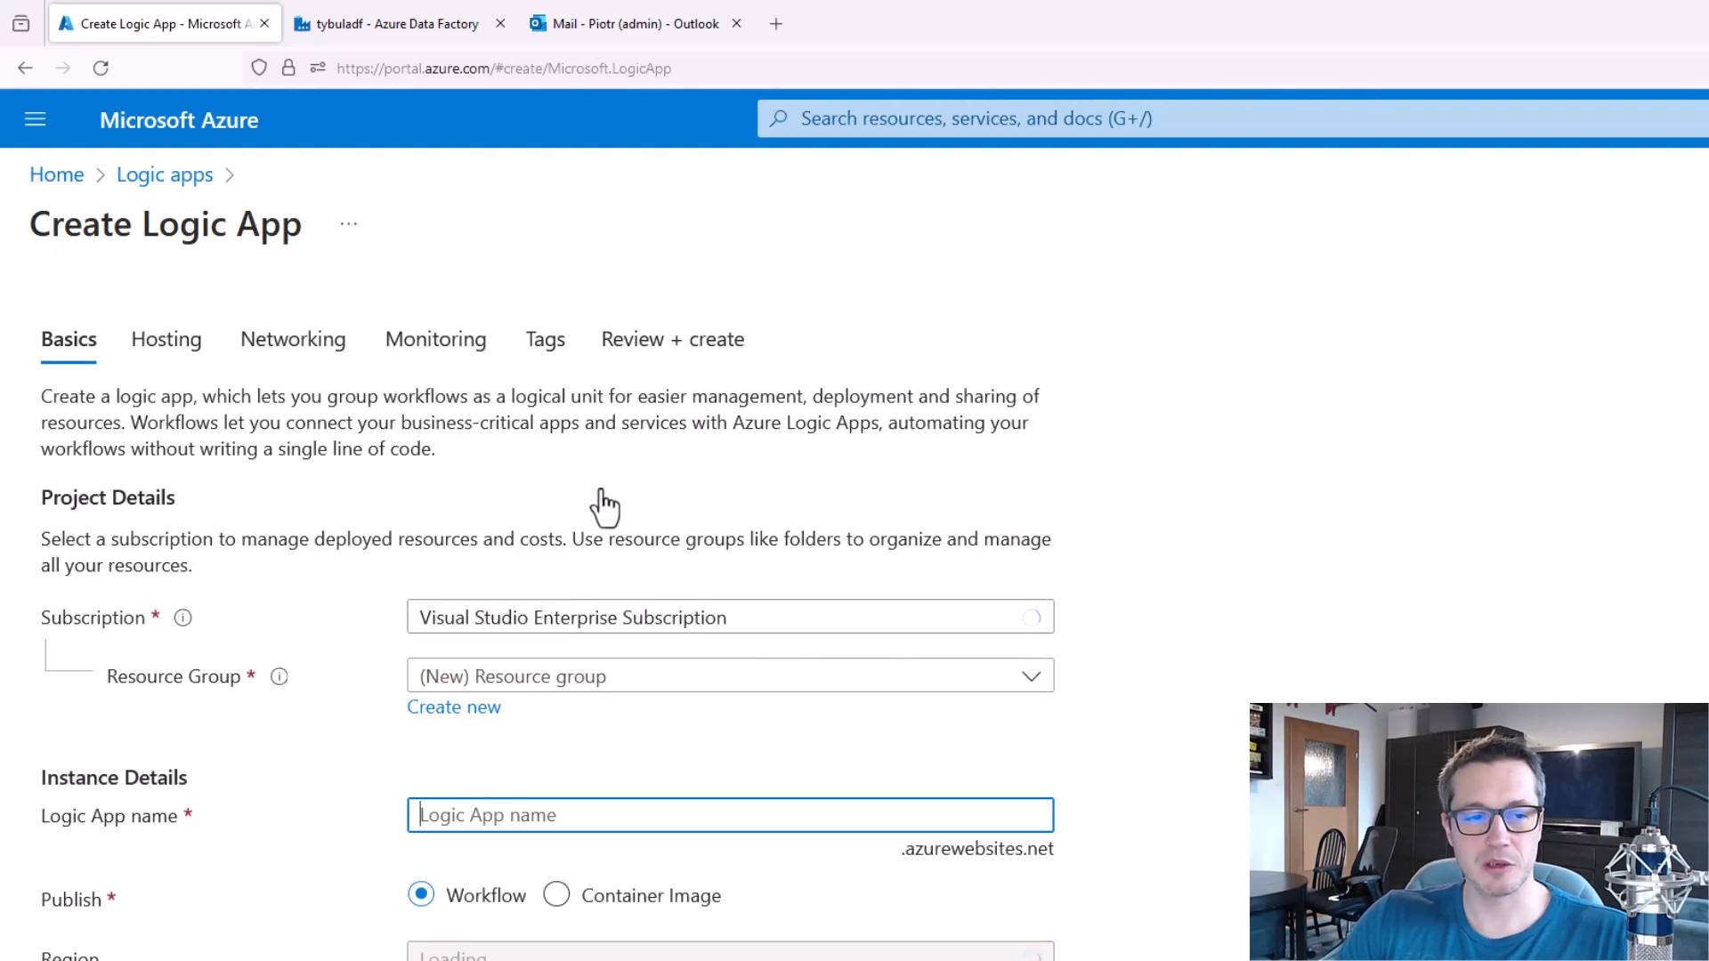
Assign the logic app to the DP-203 resource group and name it adfmailsendertybul.
scroll(600, 499, "down", 3)
left_click(589, 363)
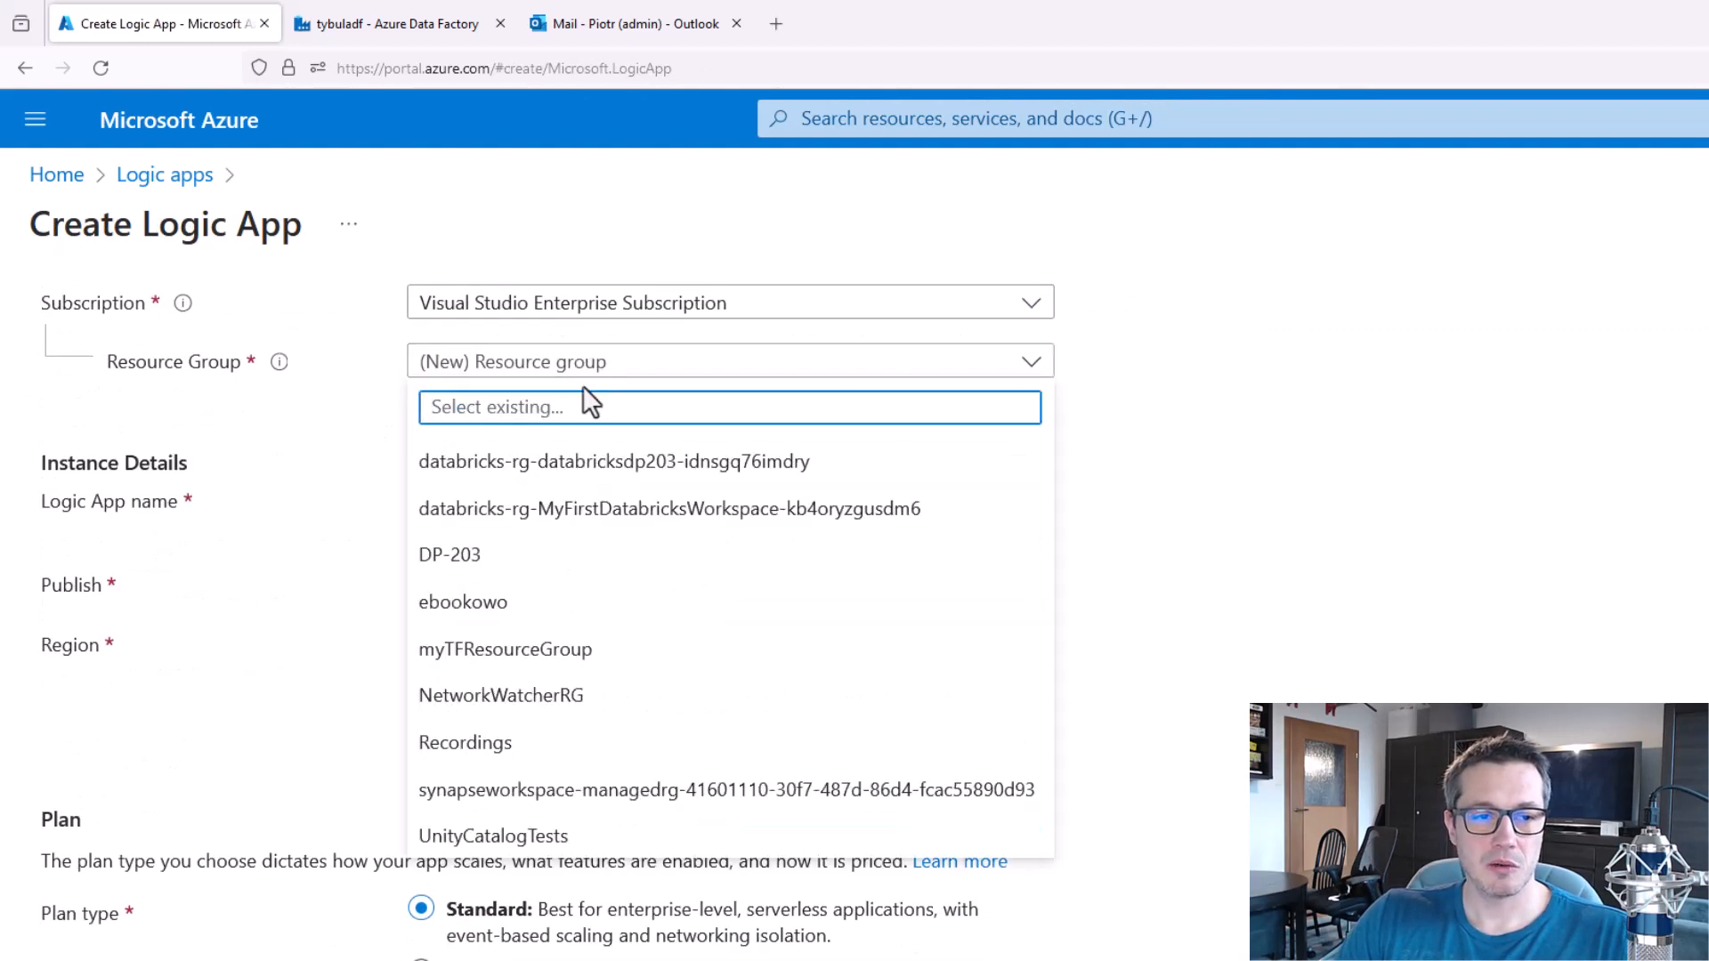
left_click(511, 559)
left_click(602, 504)
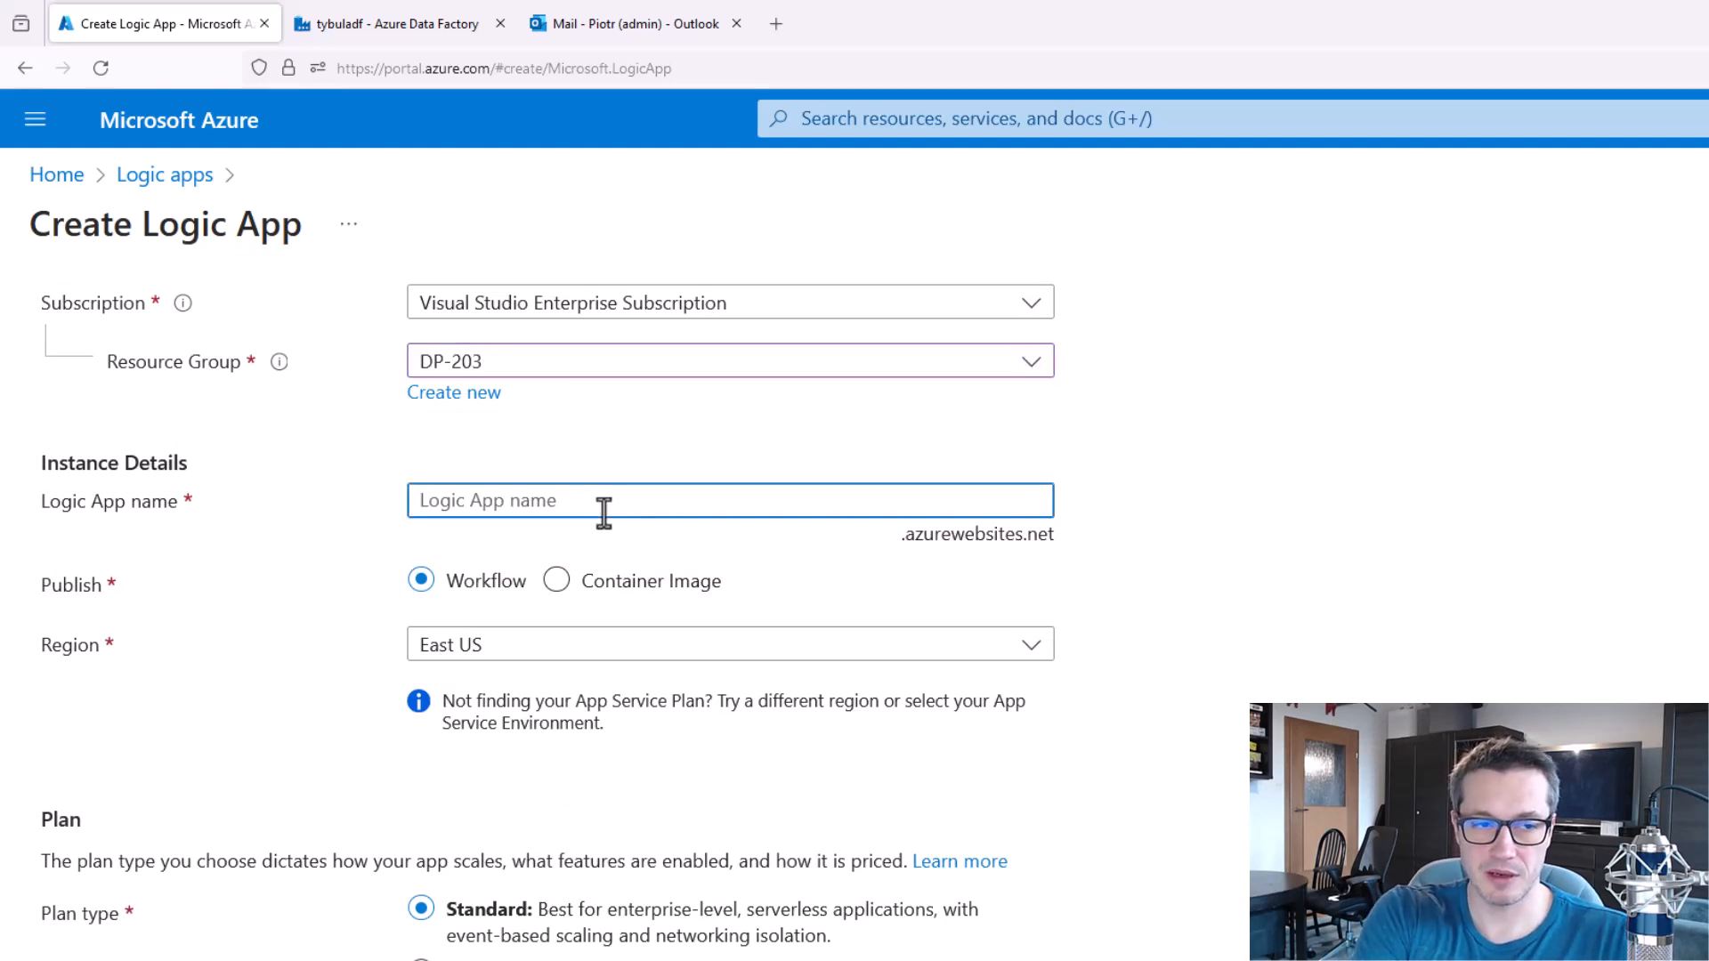
type("adfmailserd")
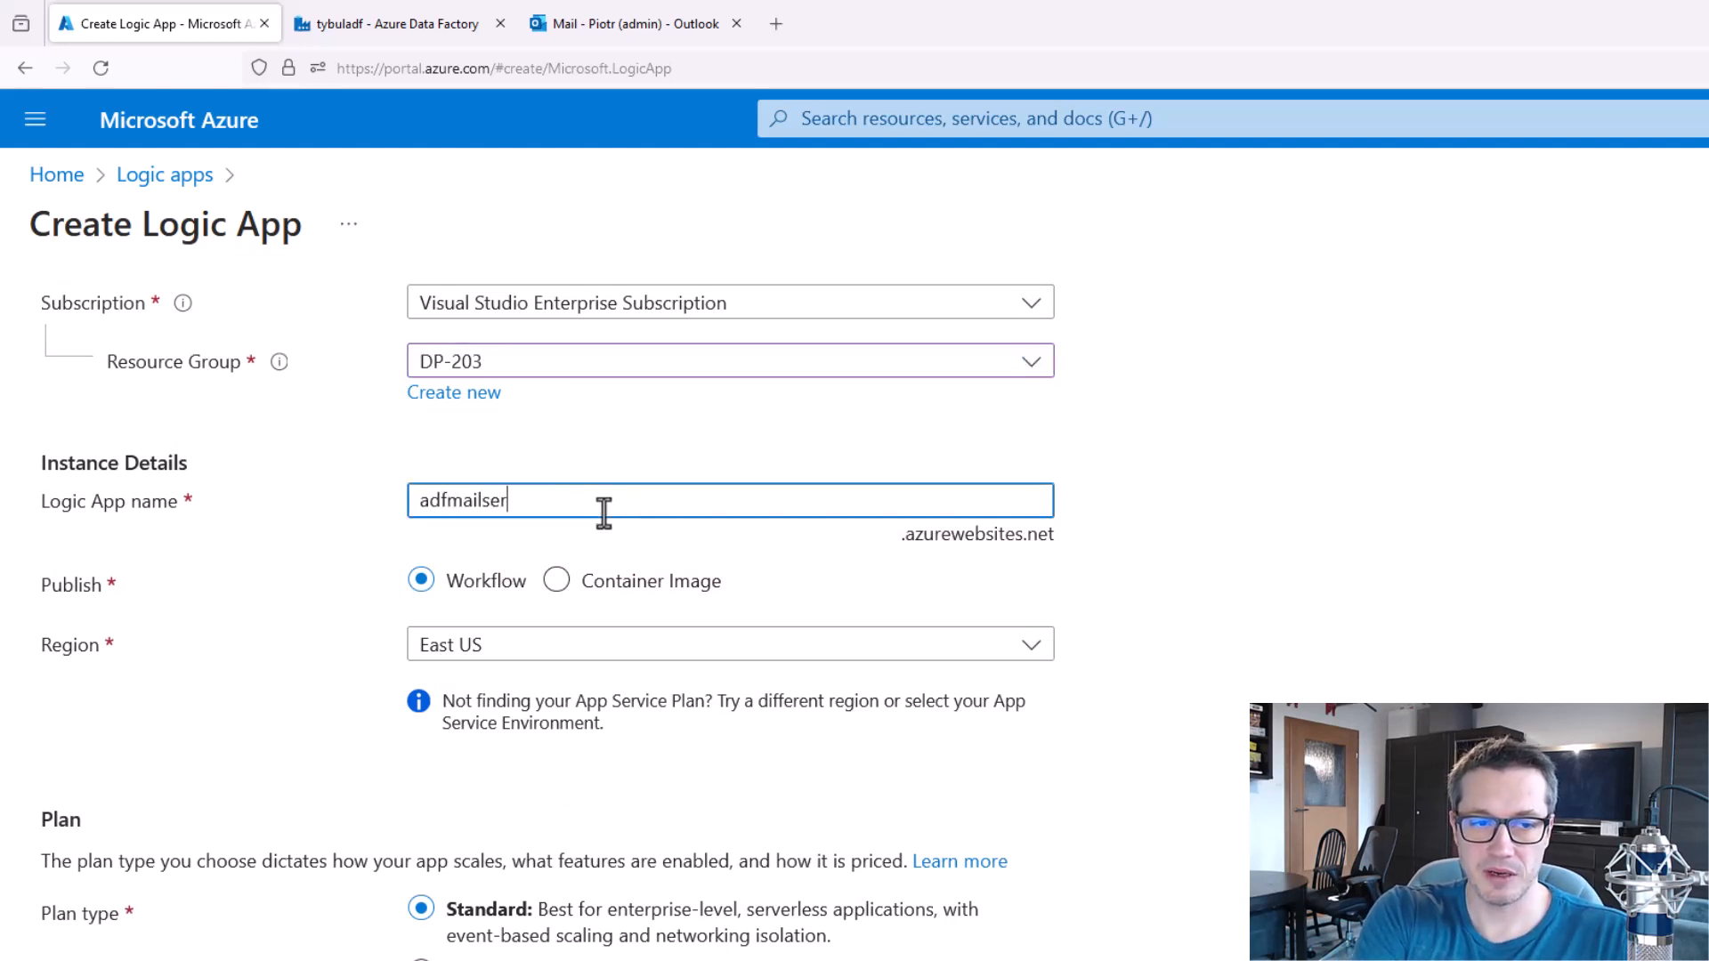
key("BackSpace")
key("BackSpace")
type("ndertybul")
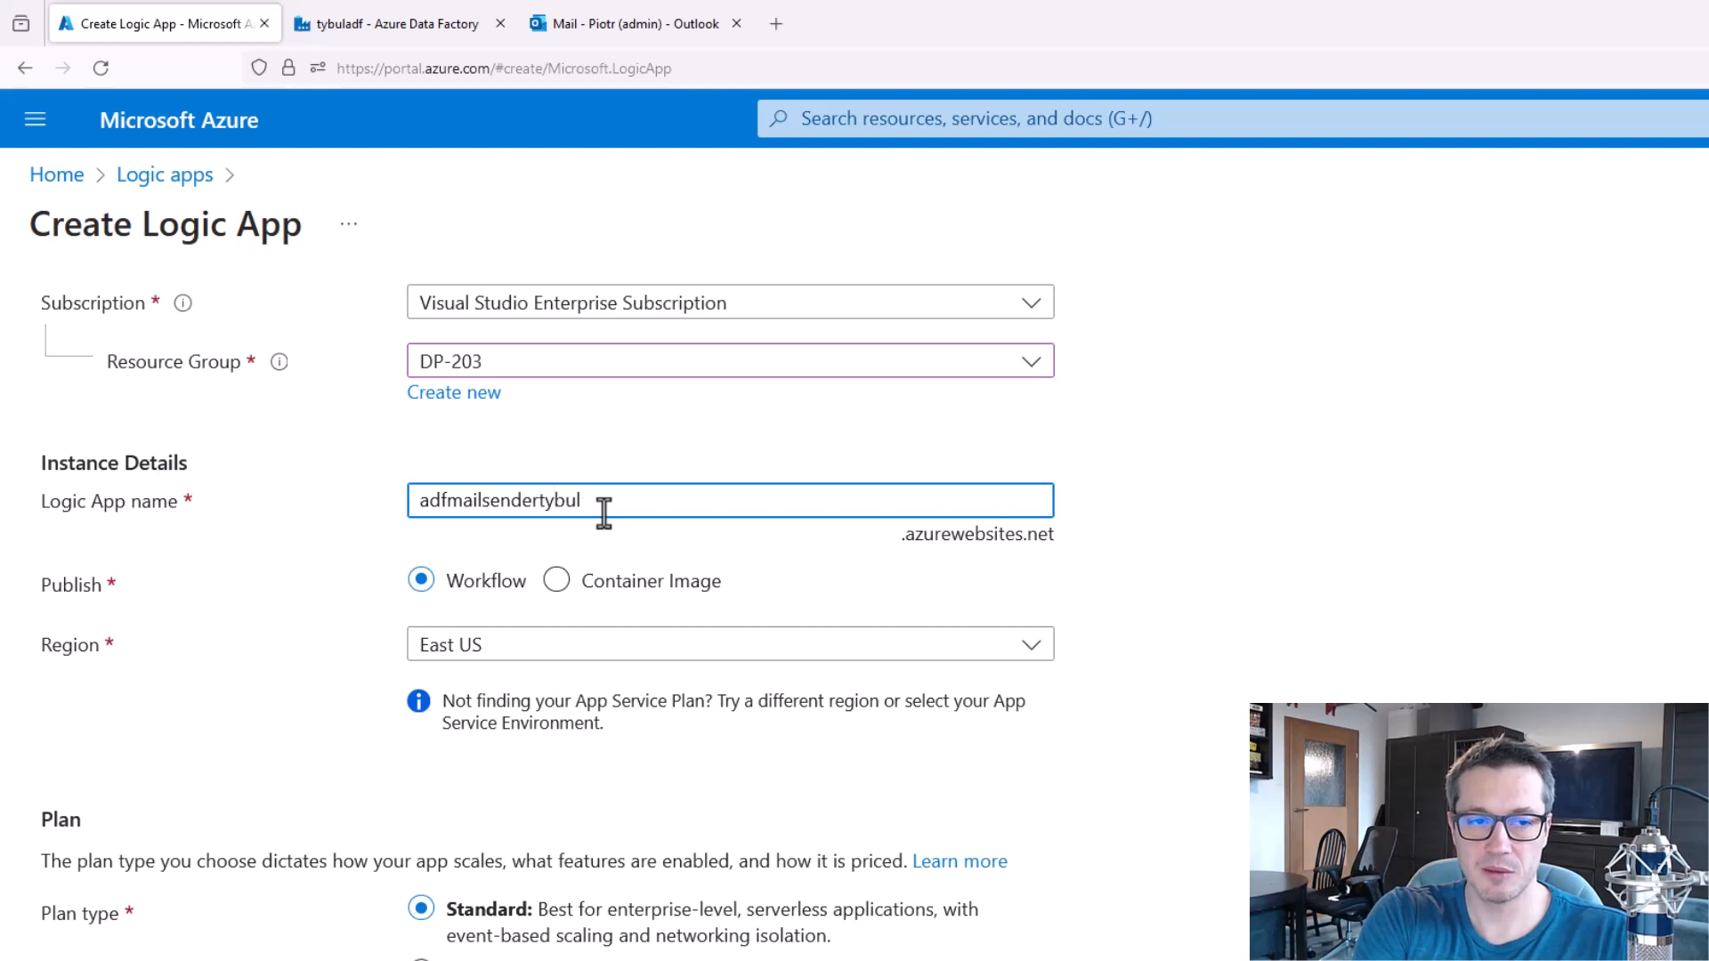
Set the logic app's region to West Europe and its plan type to Consumption.
left_click(675, 653)
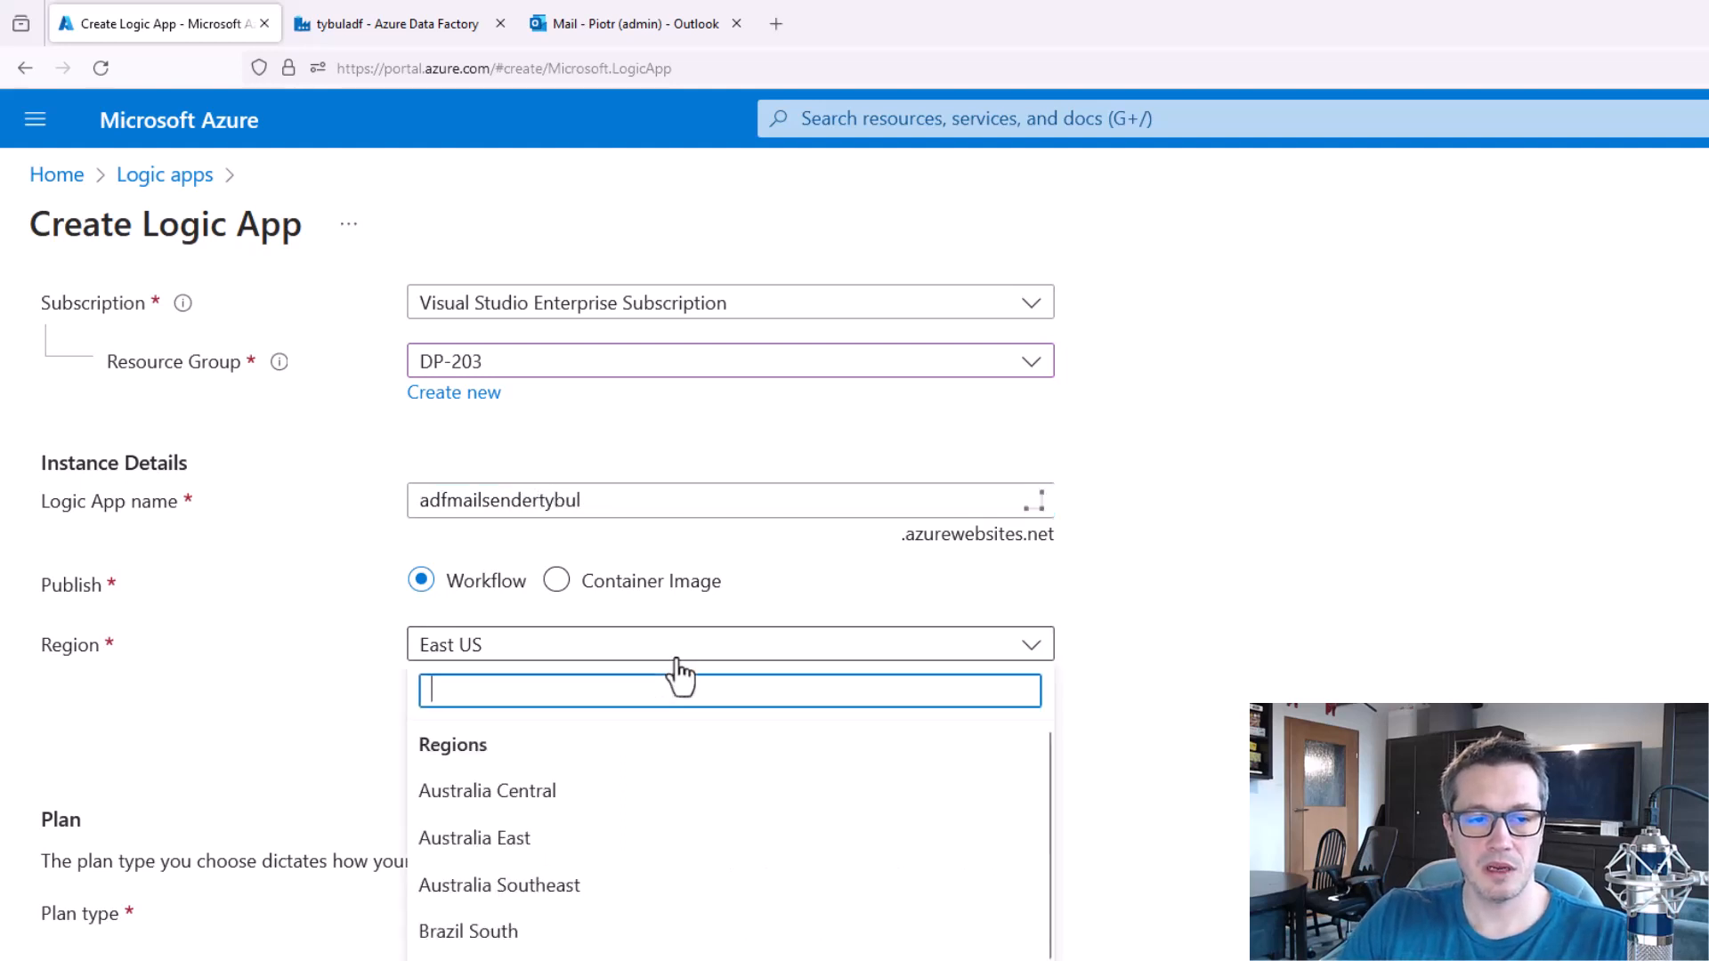
type("west")
left_click(583, 501)
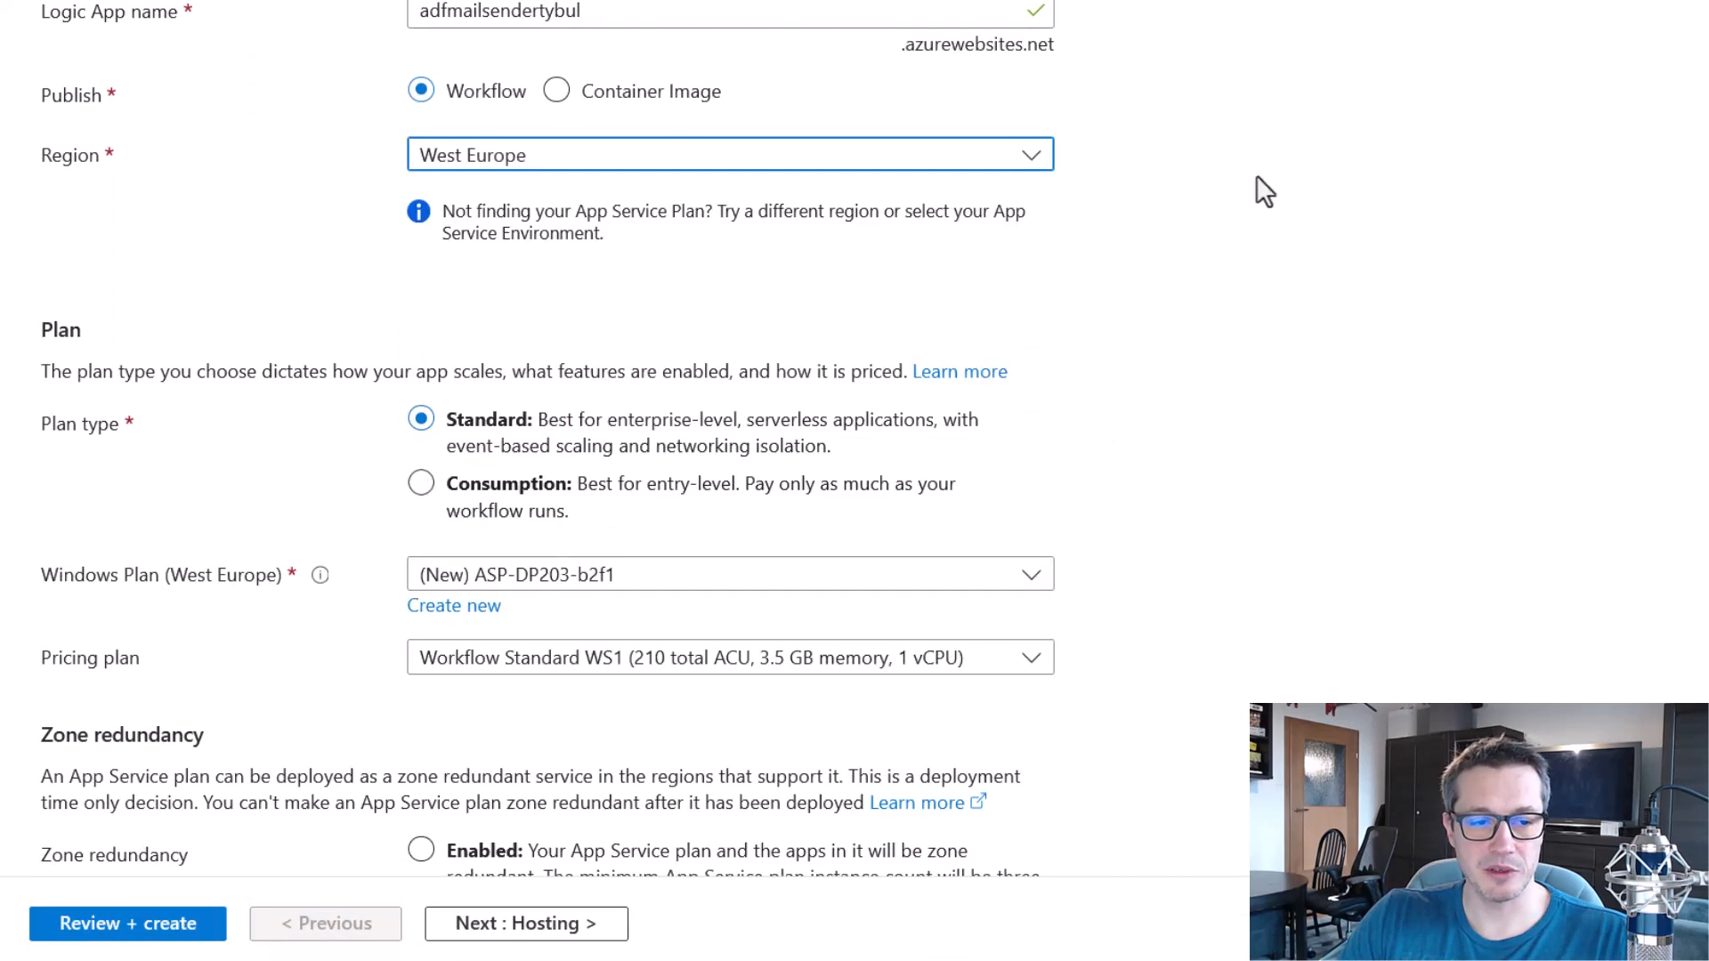
scroll(1024, 187, "down", 2)
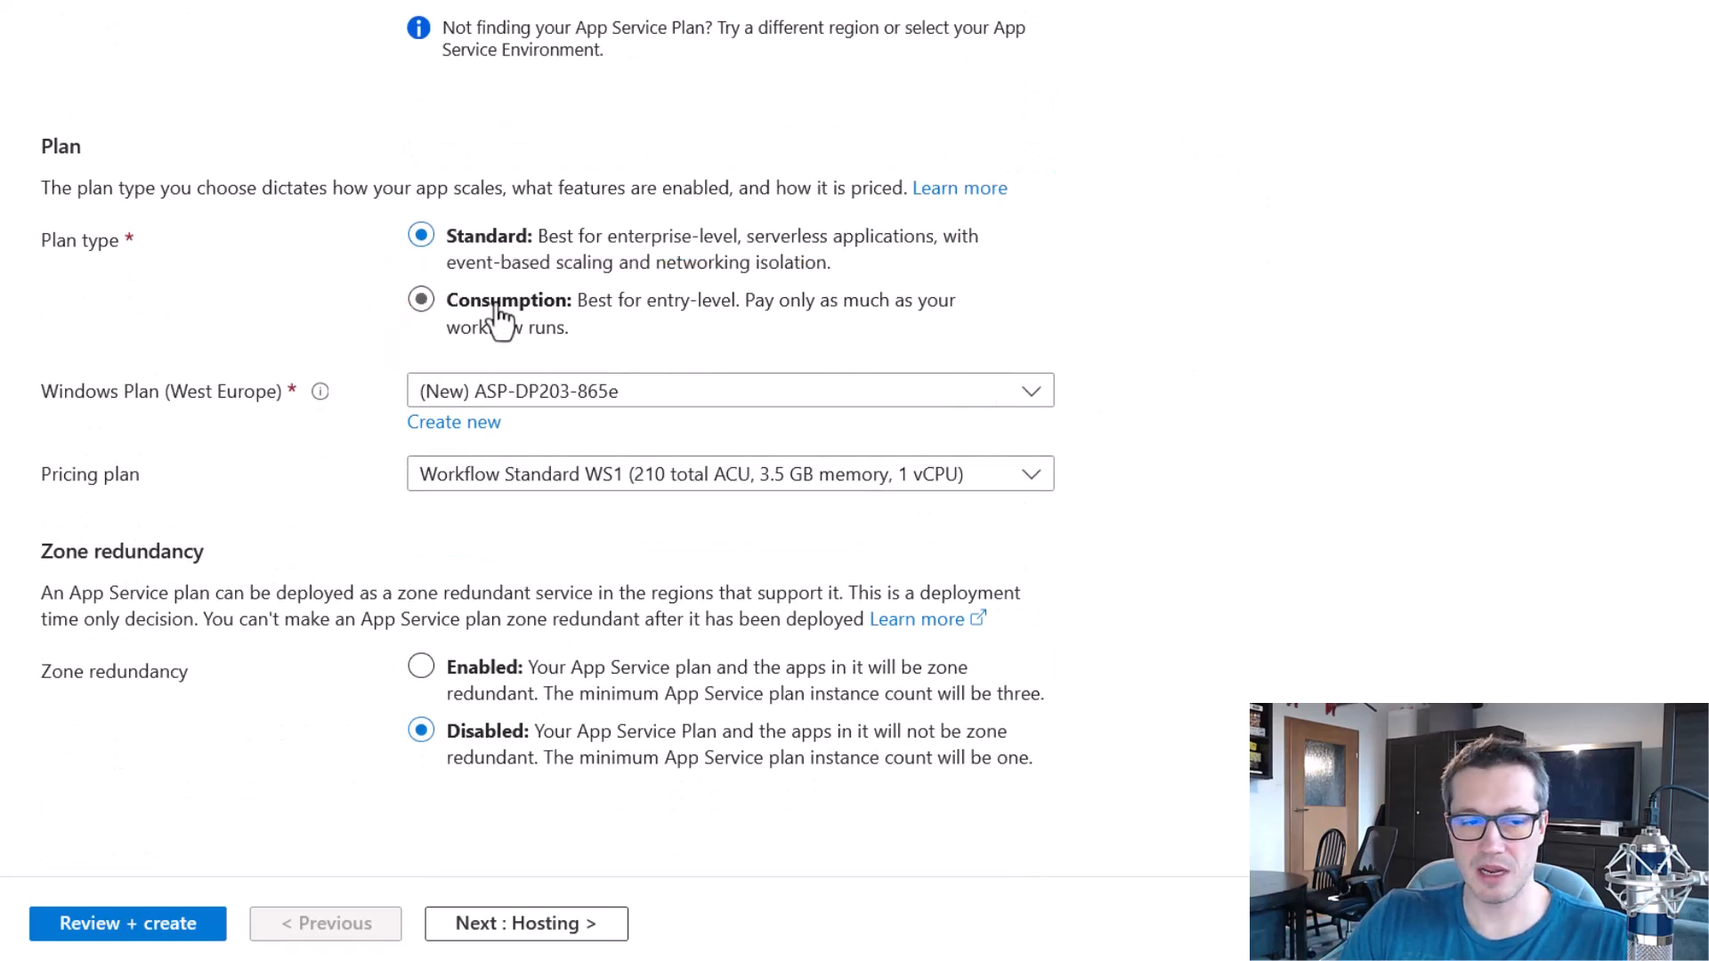
left_click(421, 299)
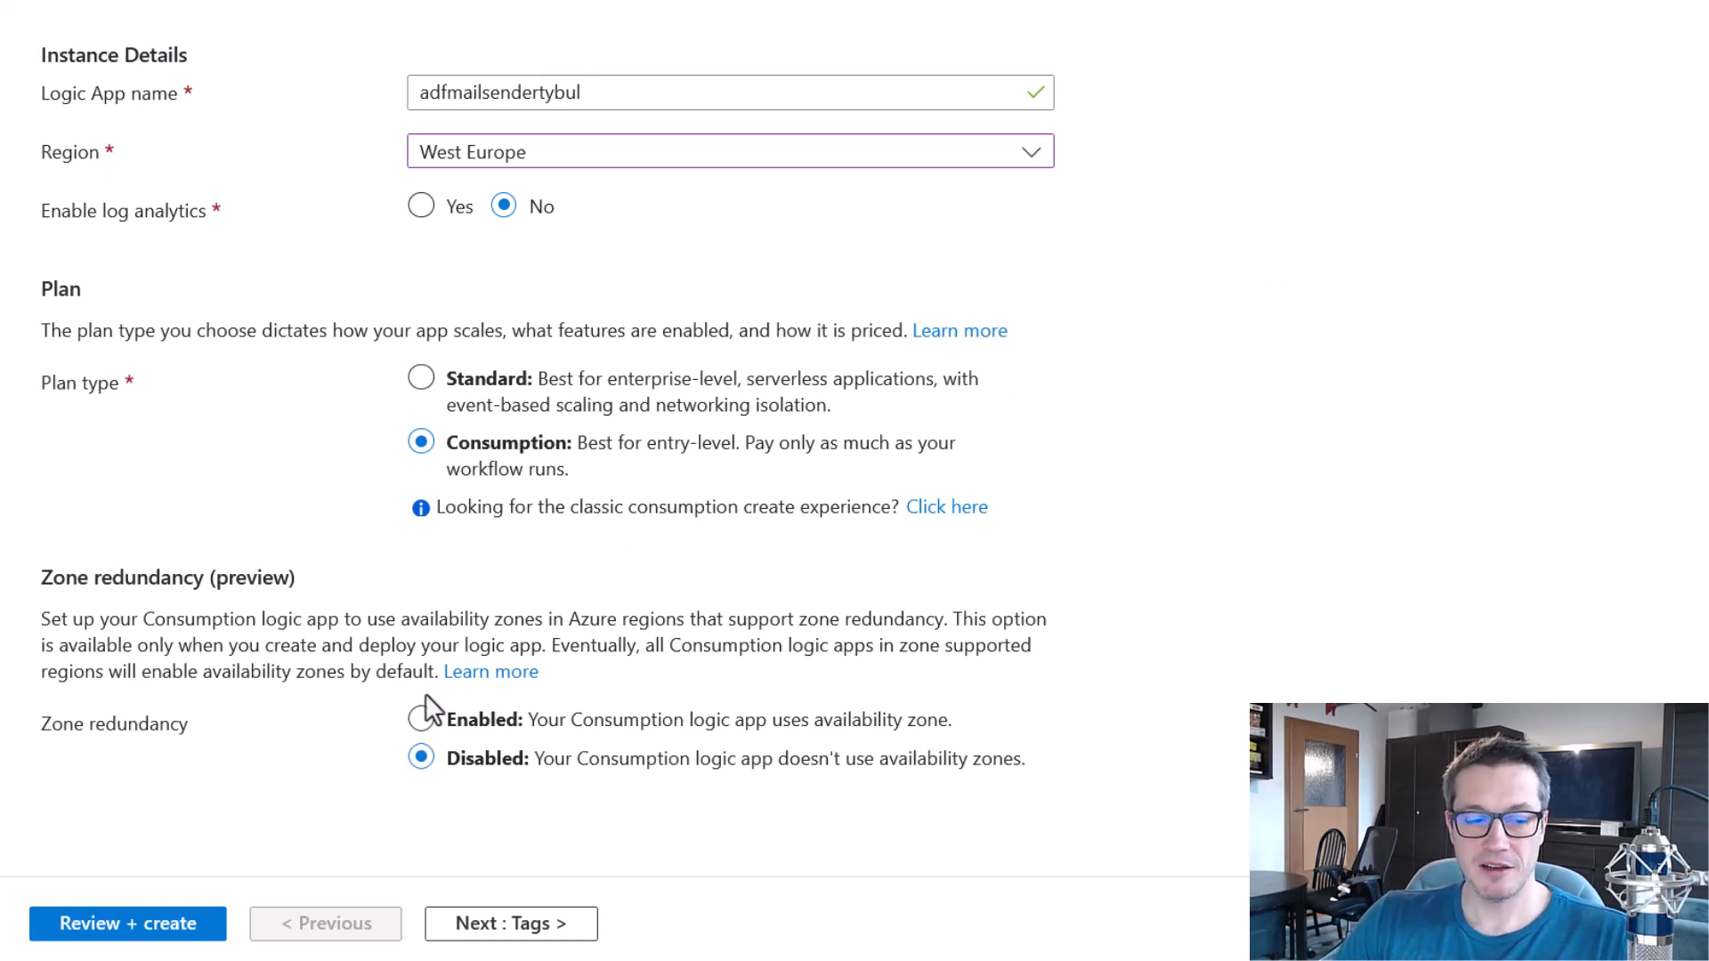
Review the logic app settings, create it, and open the deployed adfmailsendertybul resource.
left_click(185, 926)
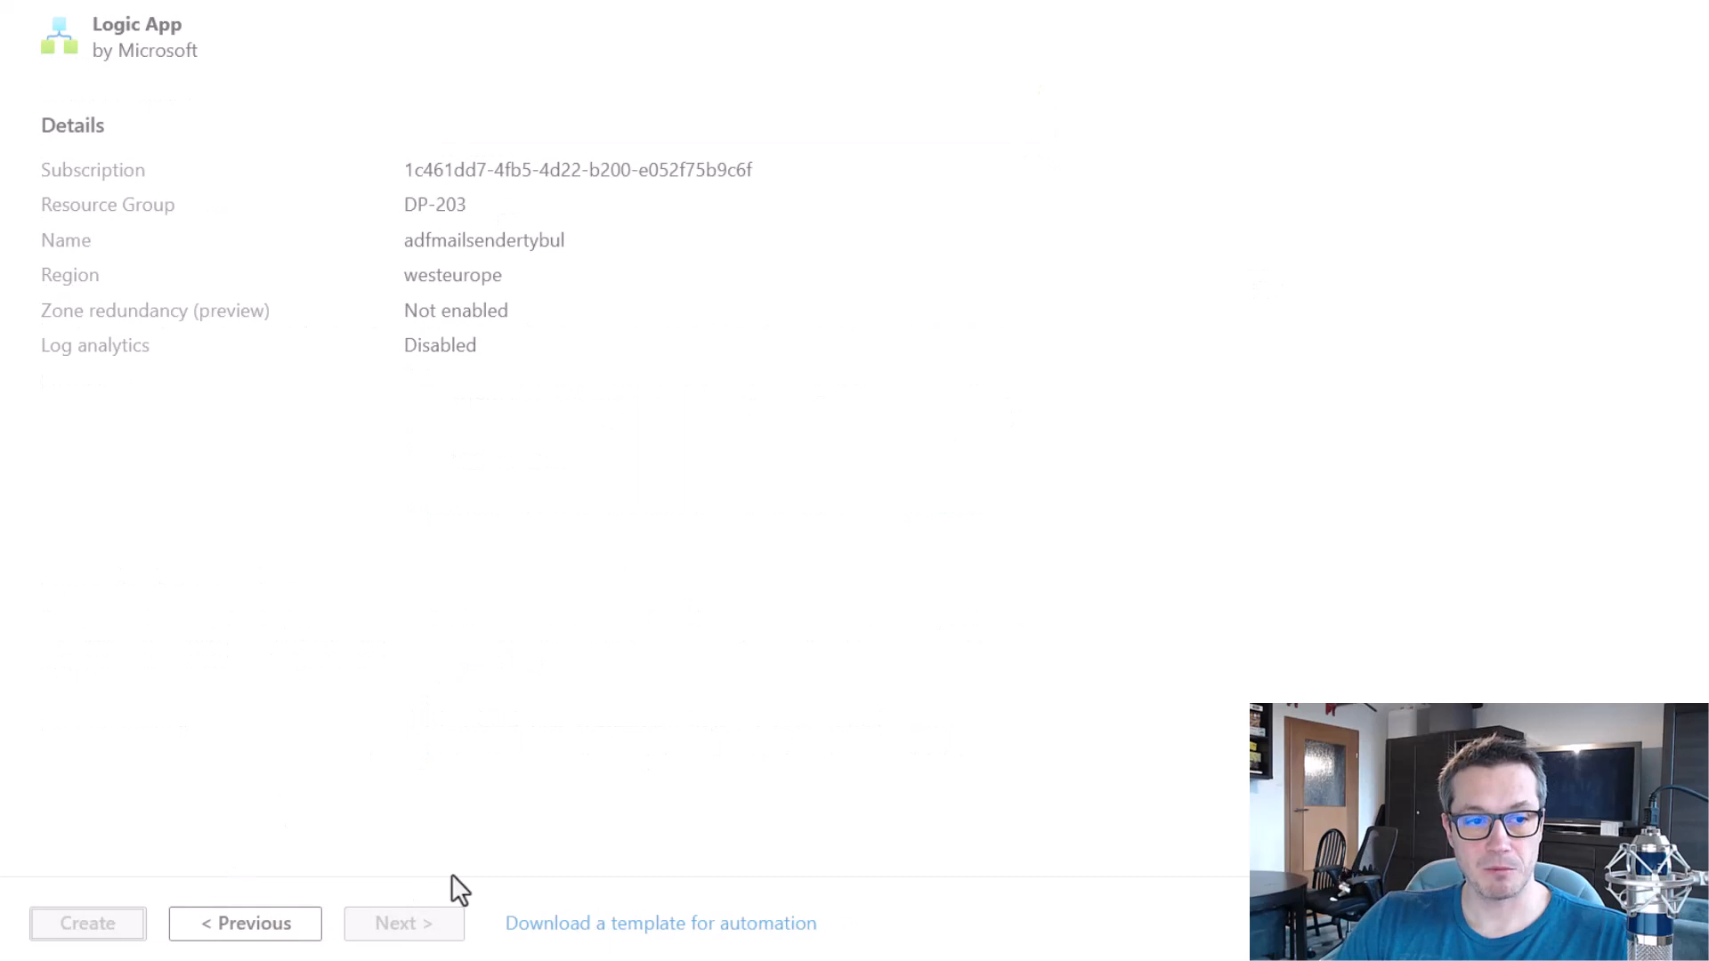
scroll(435, 856, "down", 1)
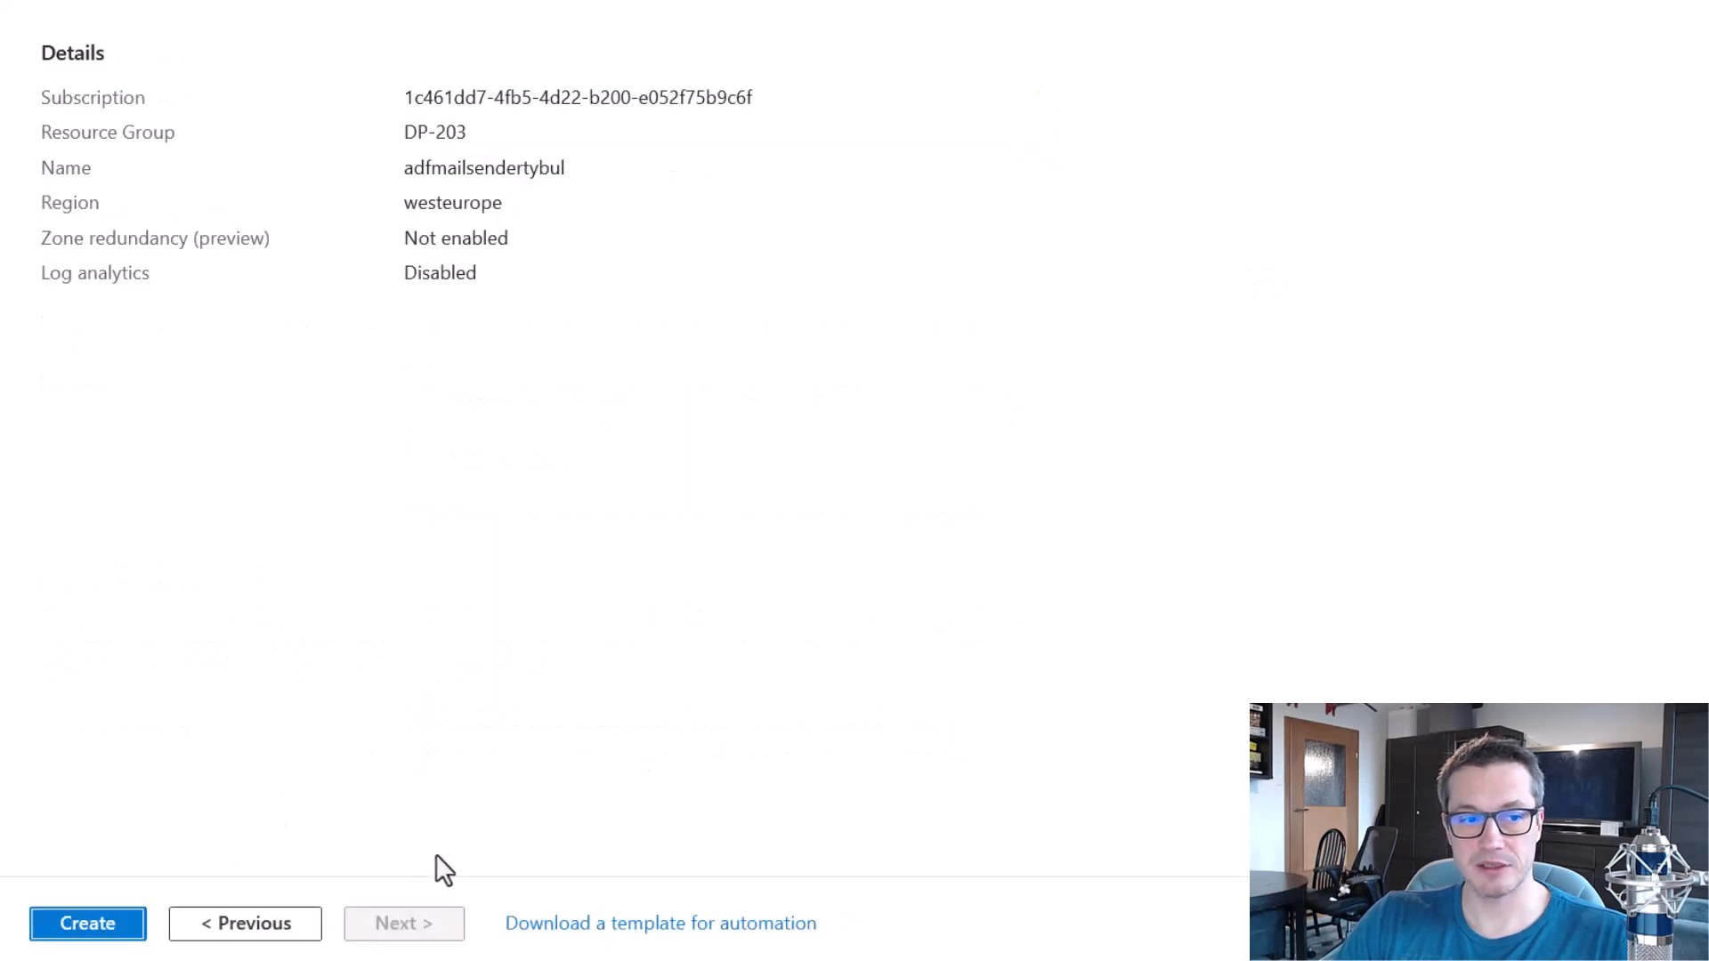
left_click(72, 924)
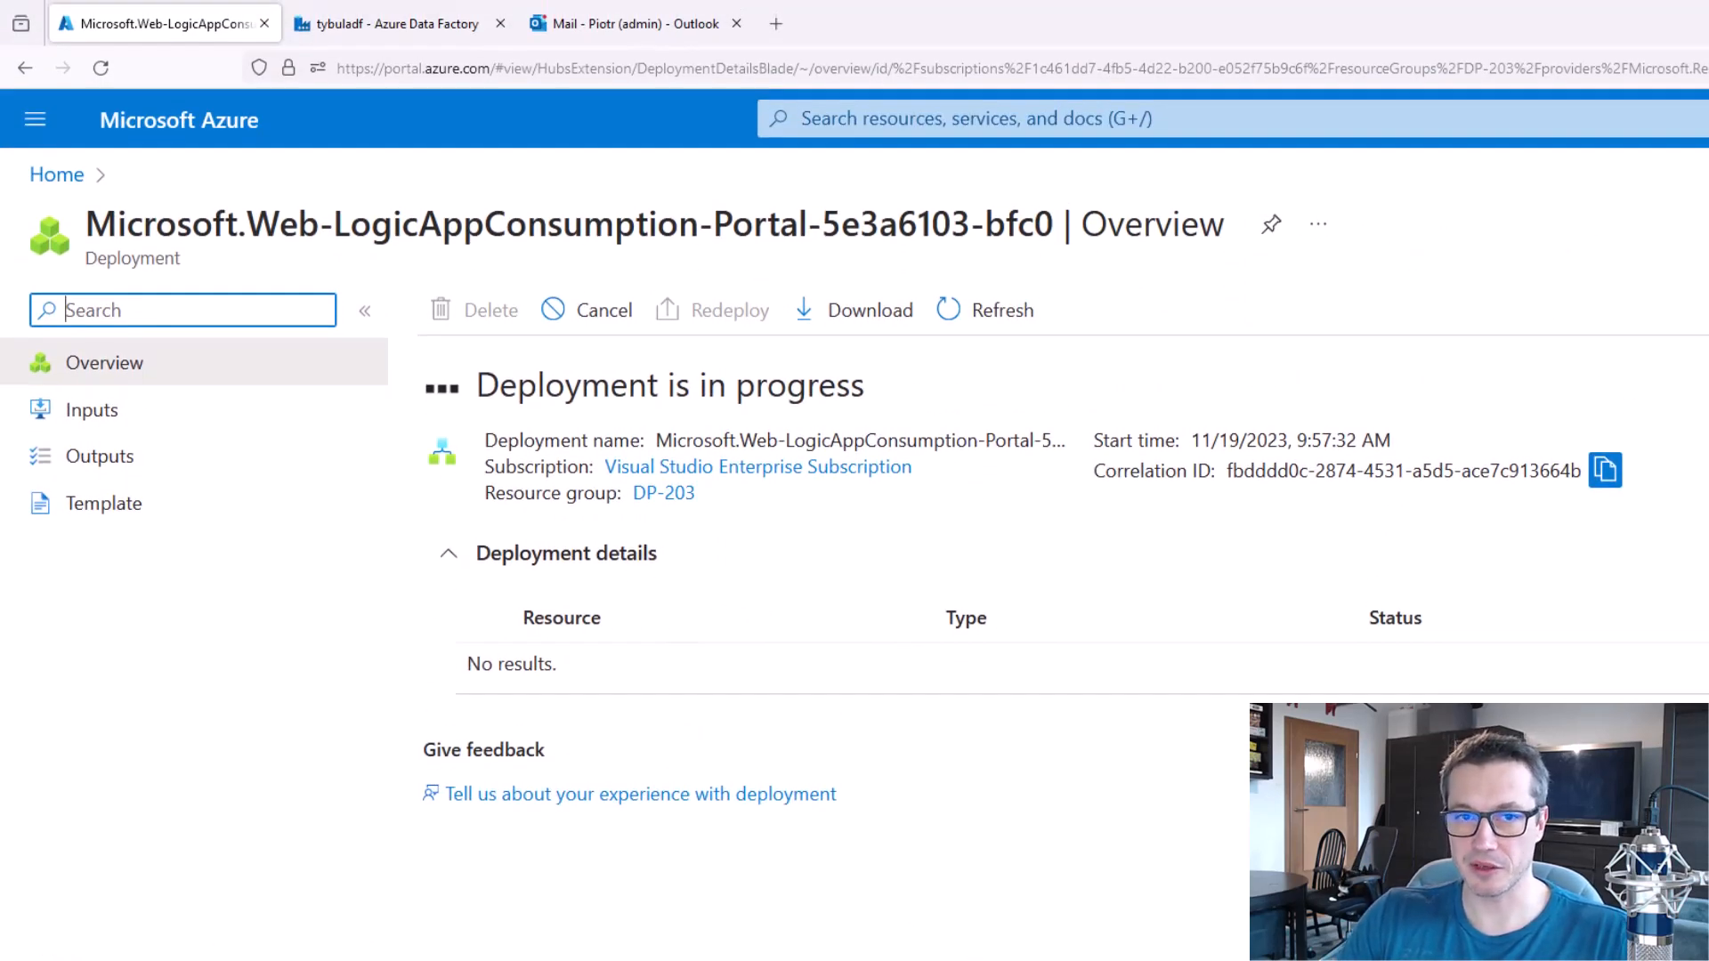
left_click(595, 717)
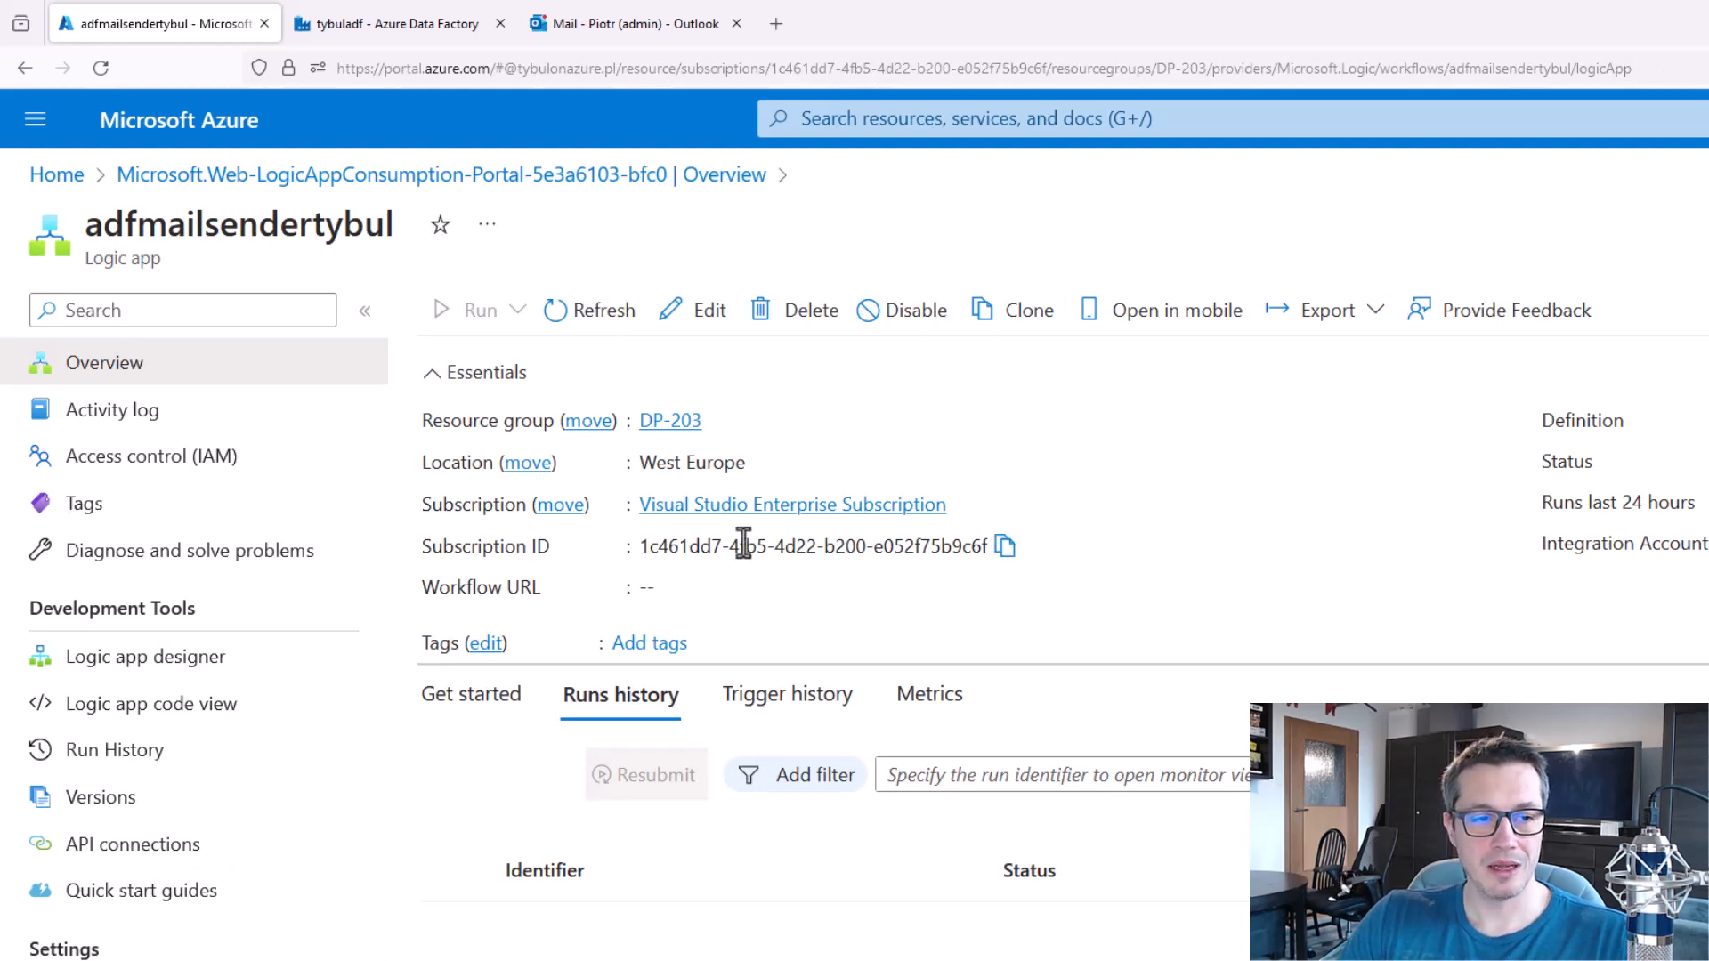
In the Logic app designer, start with the "When a HTTP request is received" trigger and add a schema with string properties dataFactoryName, message, pipelineName and receiver.
left_click(214, 659)
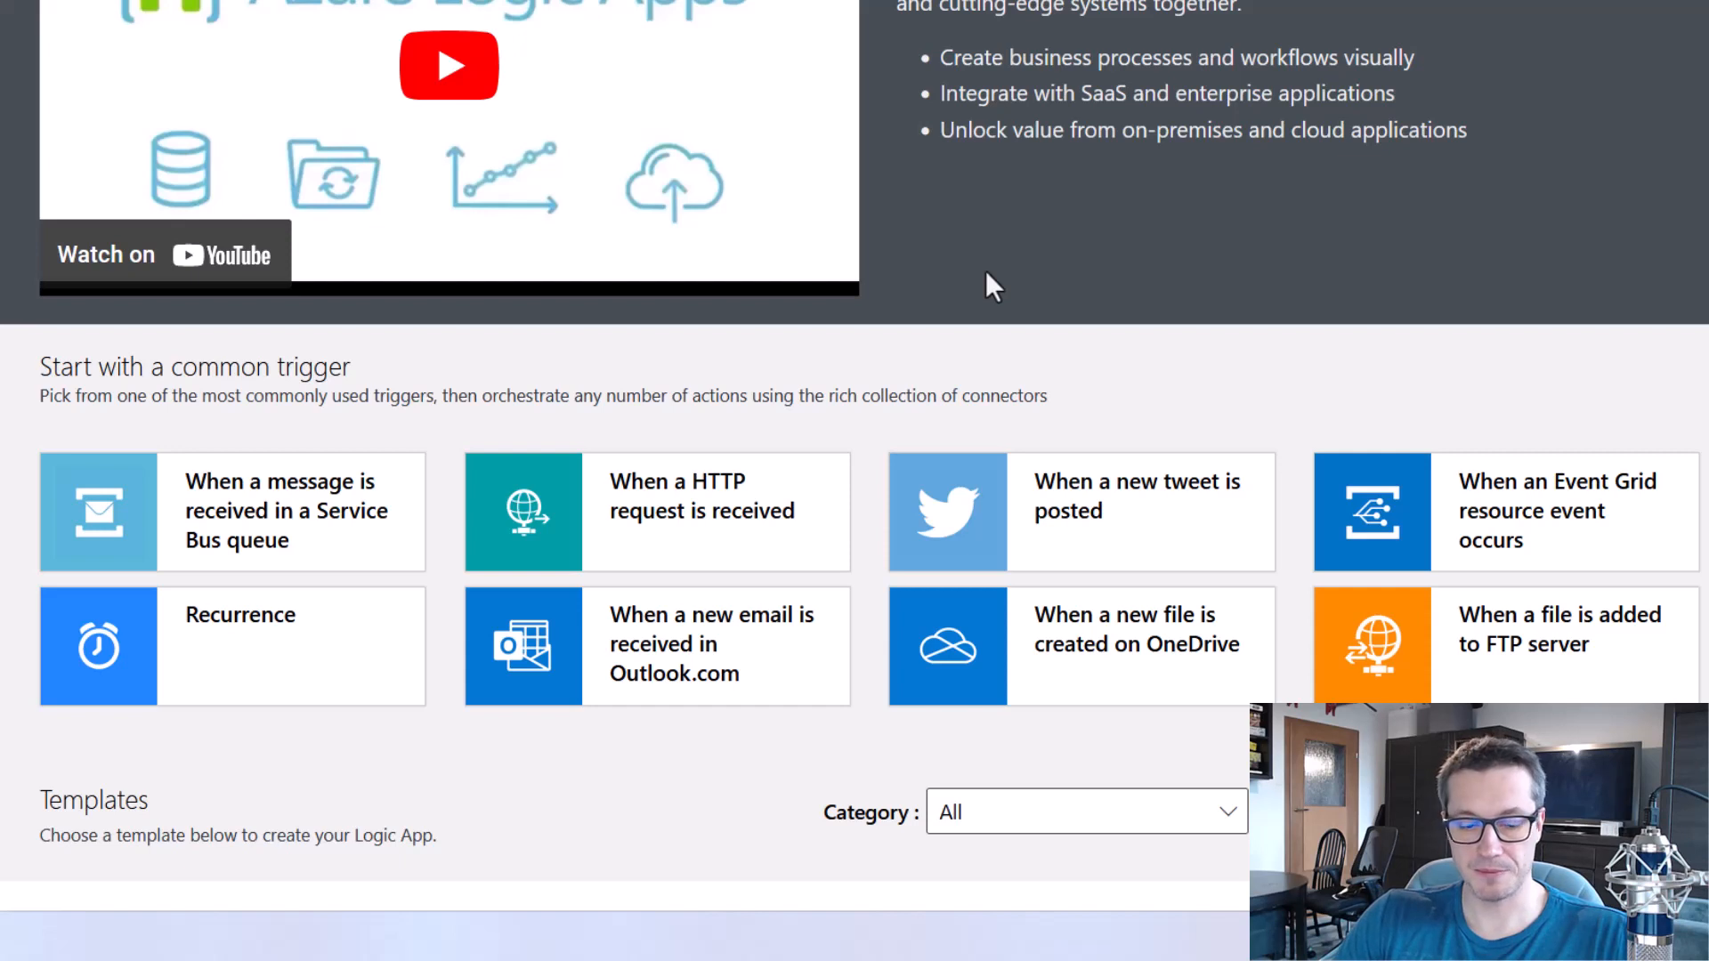
mouse_move(441, 426)
left_mouse_down()
mouse_move(618, 534)
mouse_move(865, 592)
left_mouse_up()
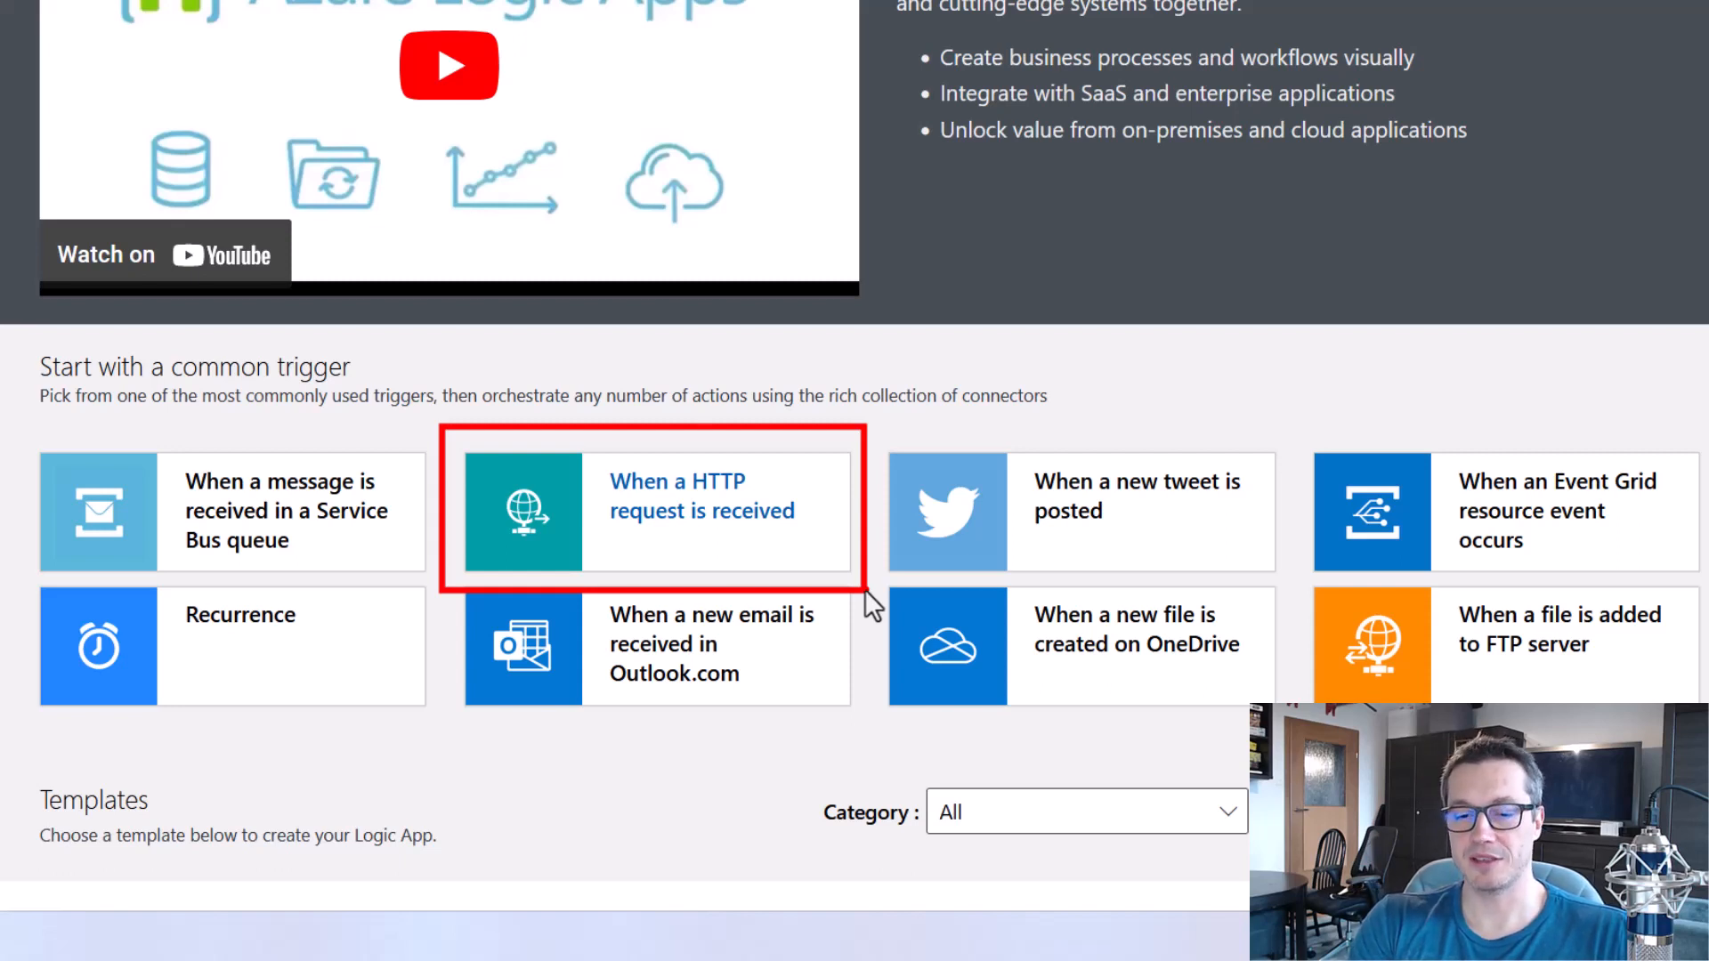
left_click(784, 534)
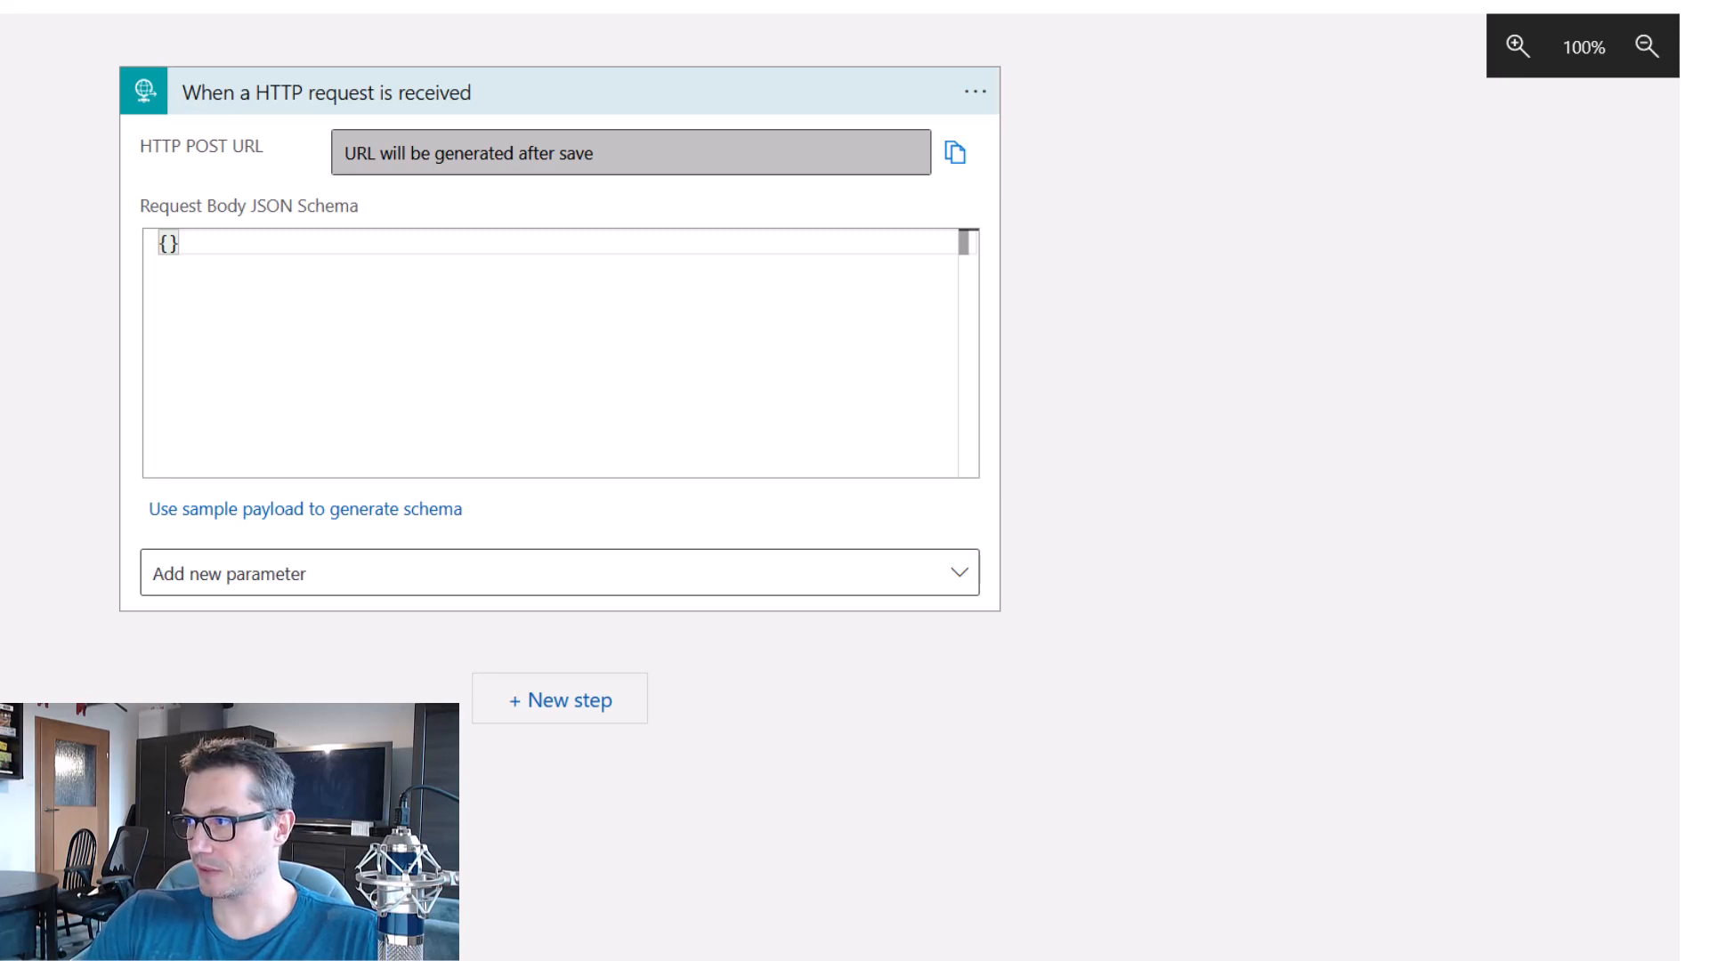
left_click_drag(607, 294, 157, 265)
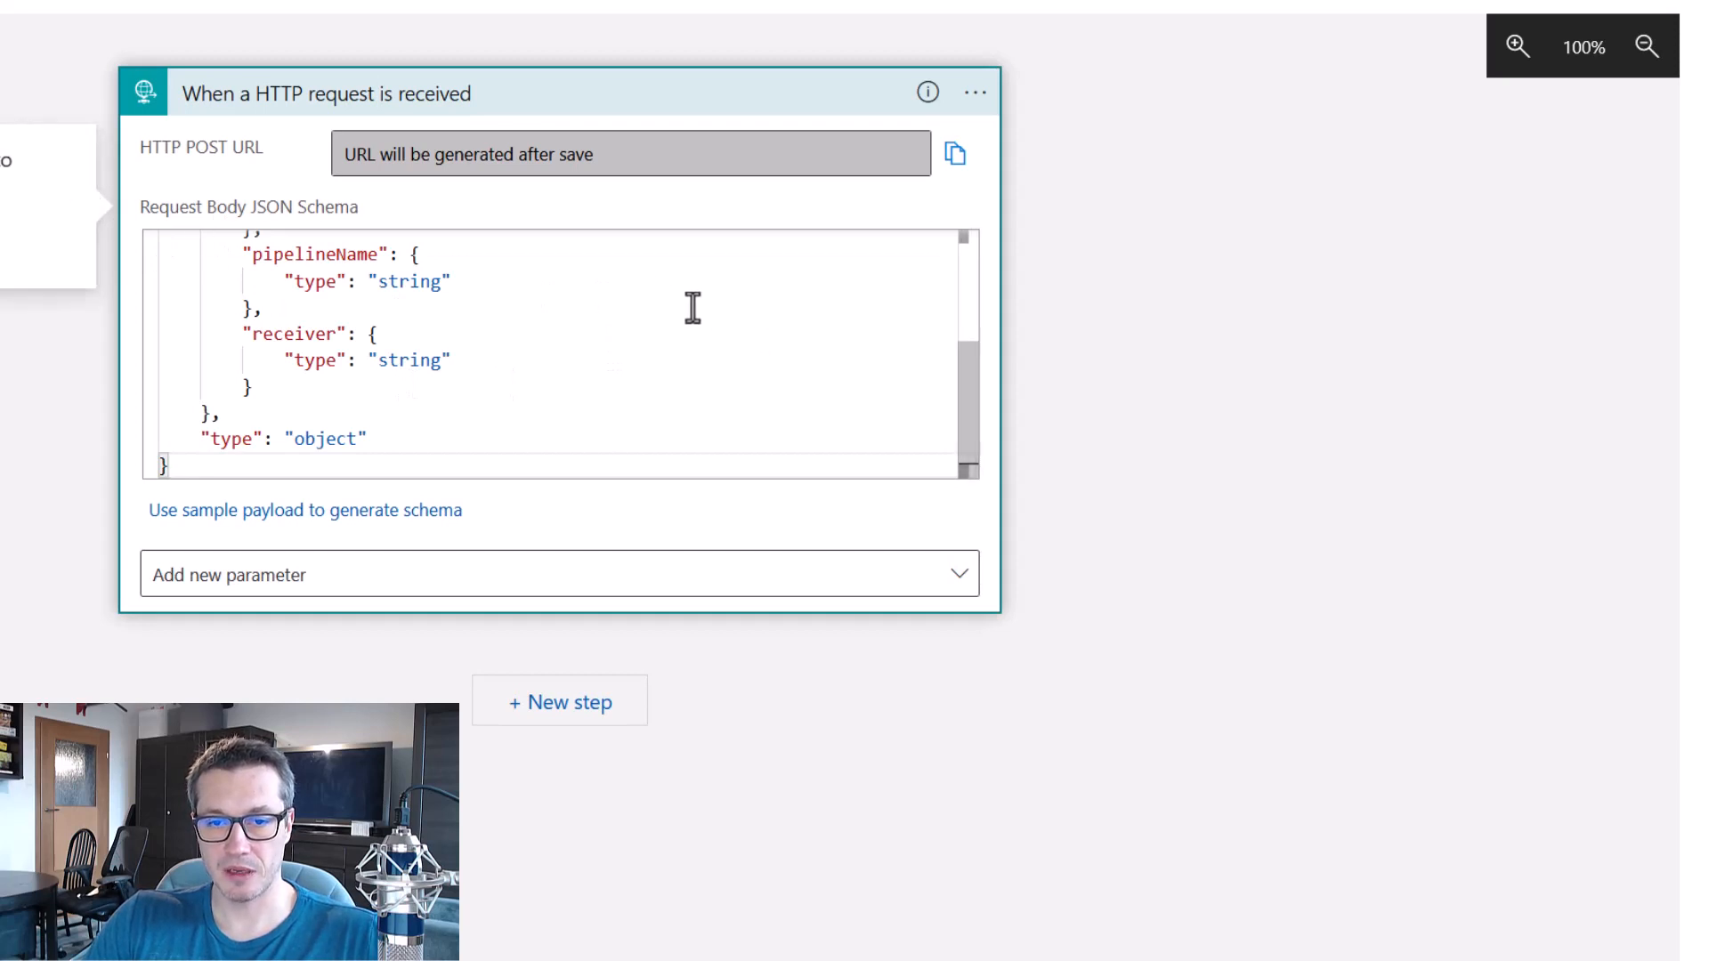
Examine the dataFactoryName, message, pipelineName and receiver properties in the trigger's request body JSON schema.
scroll(584, 328, "up", 5)
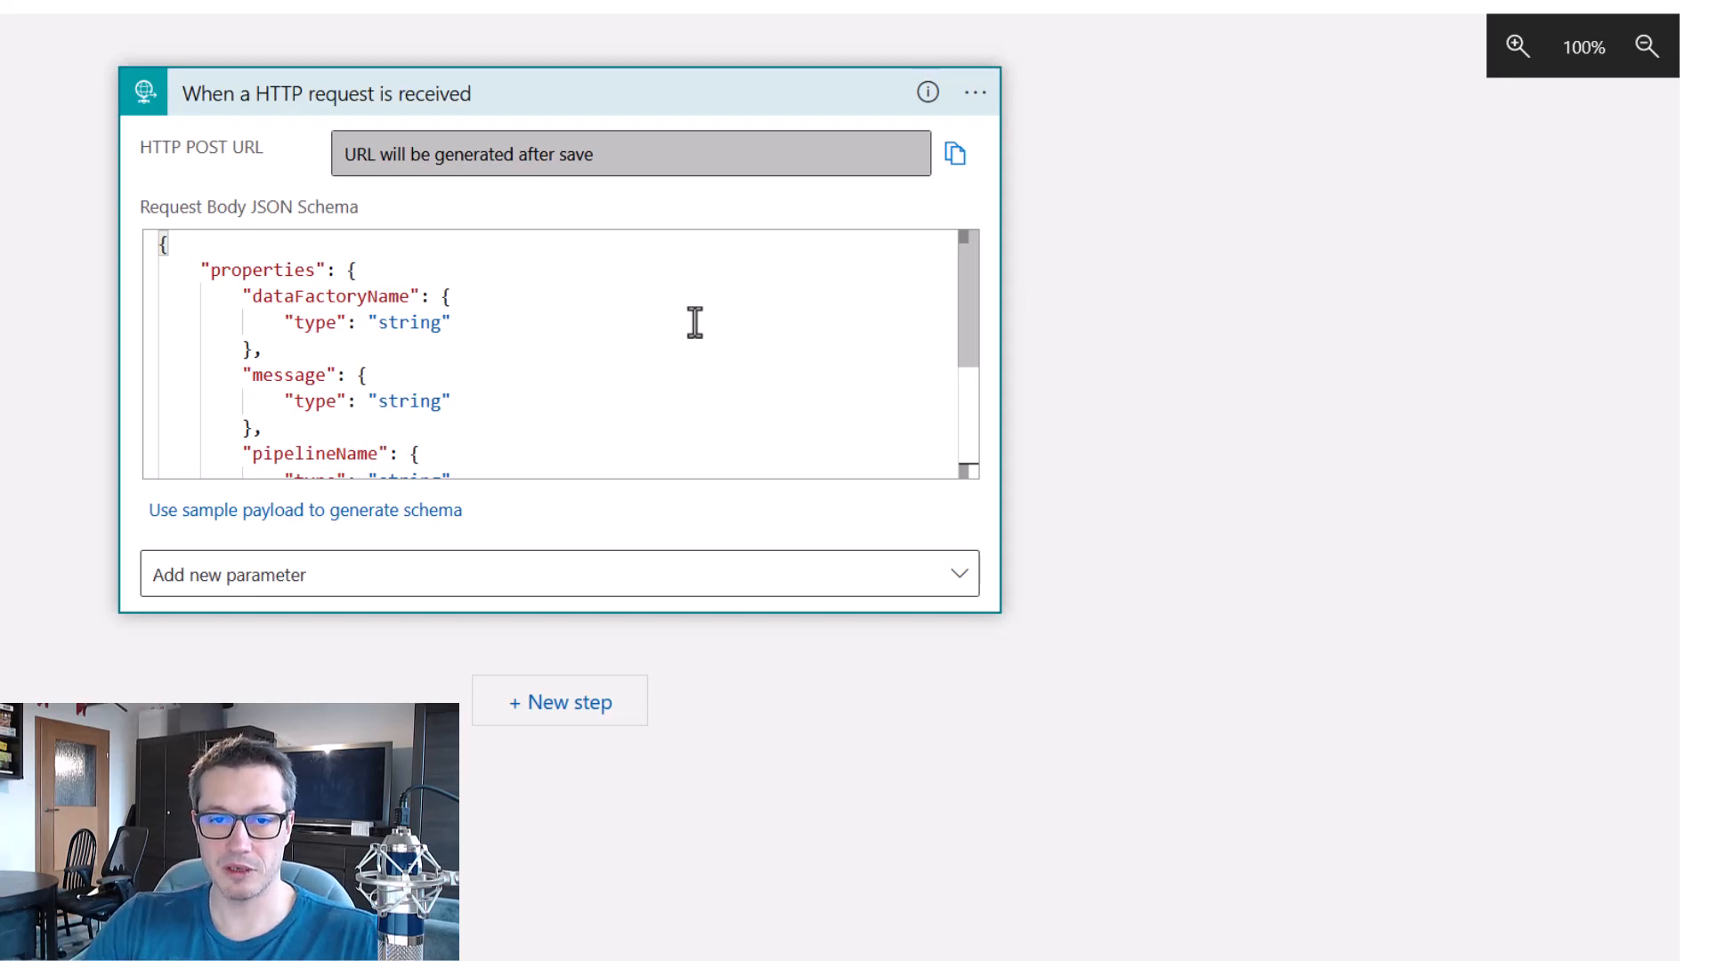
key("ctrl+2")
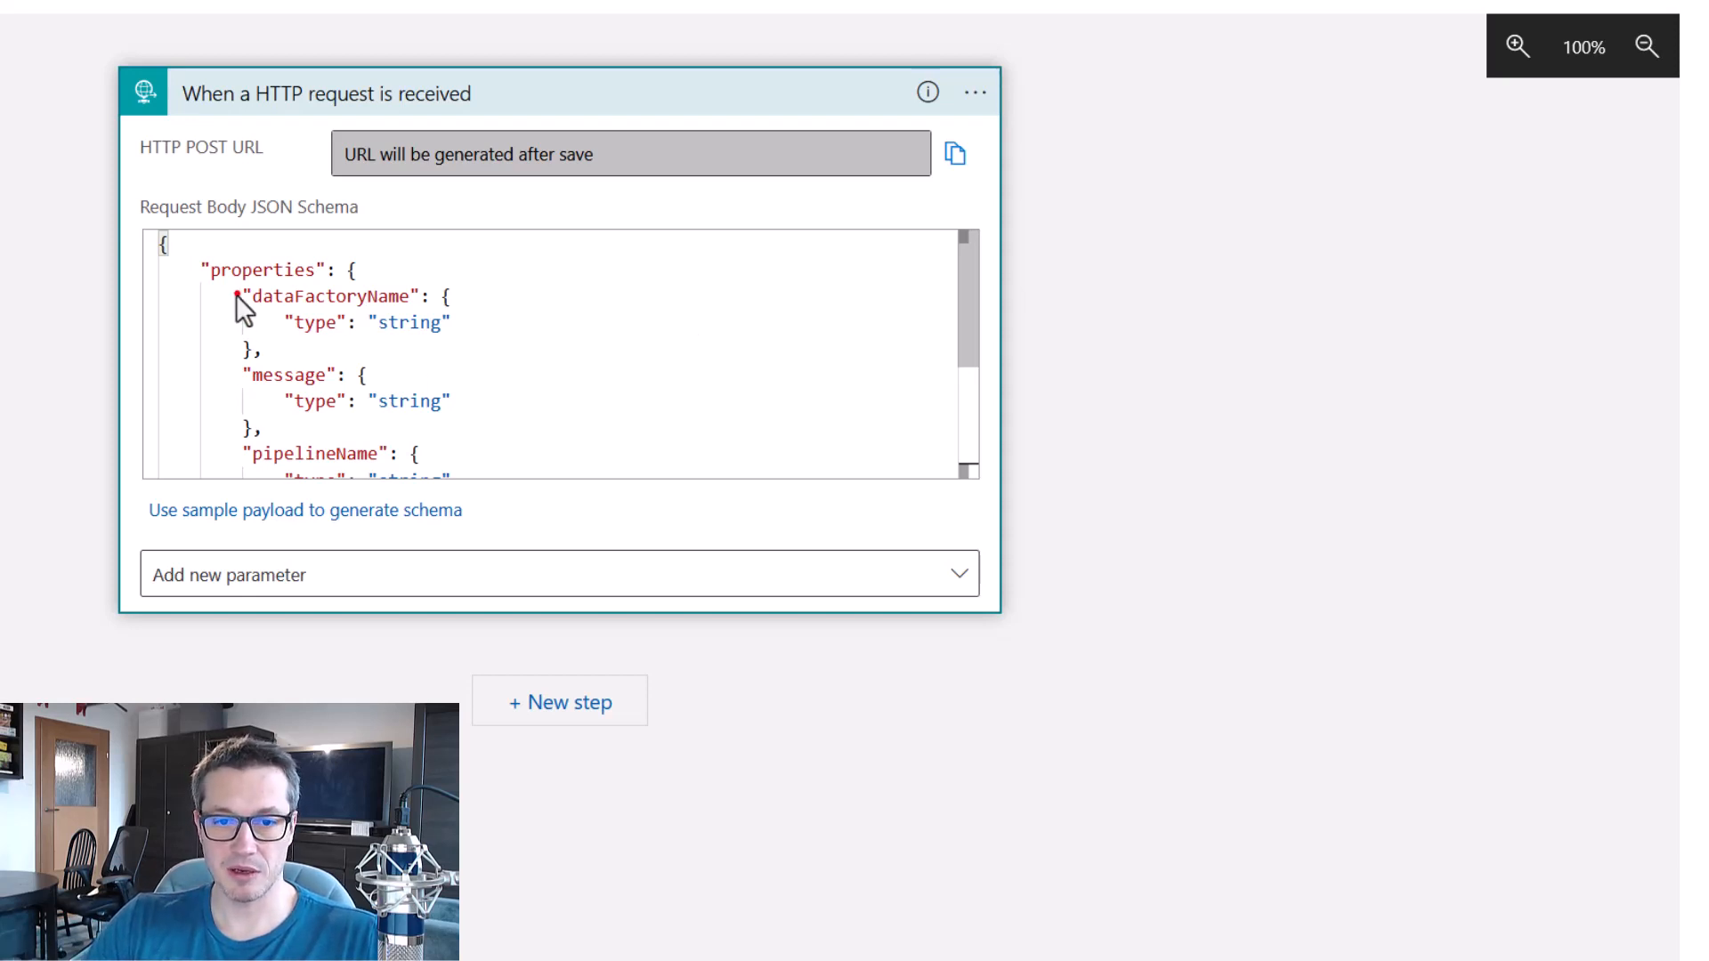
left_click_drag(235, 275, 454, 315)
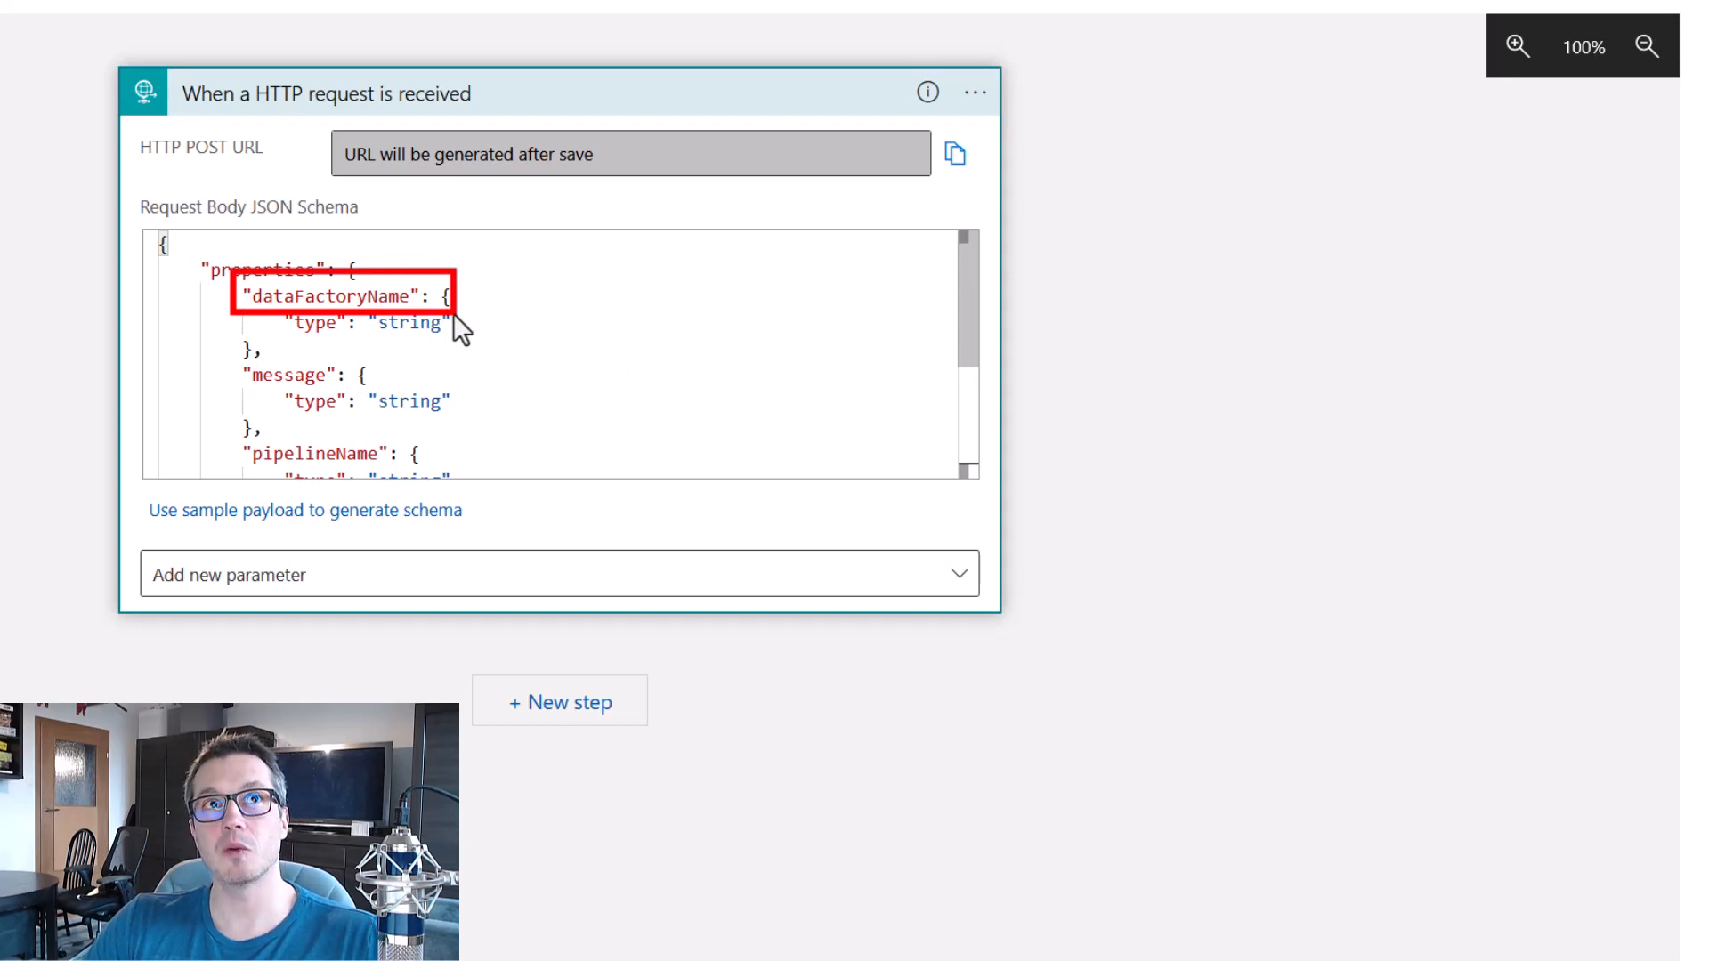
left_click_drag(235, 353, 356, 392)
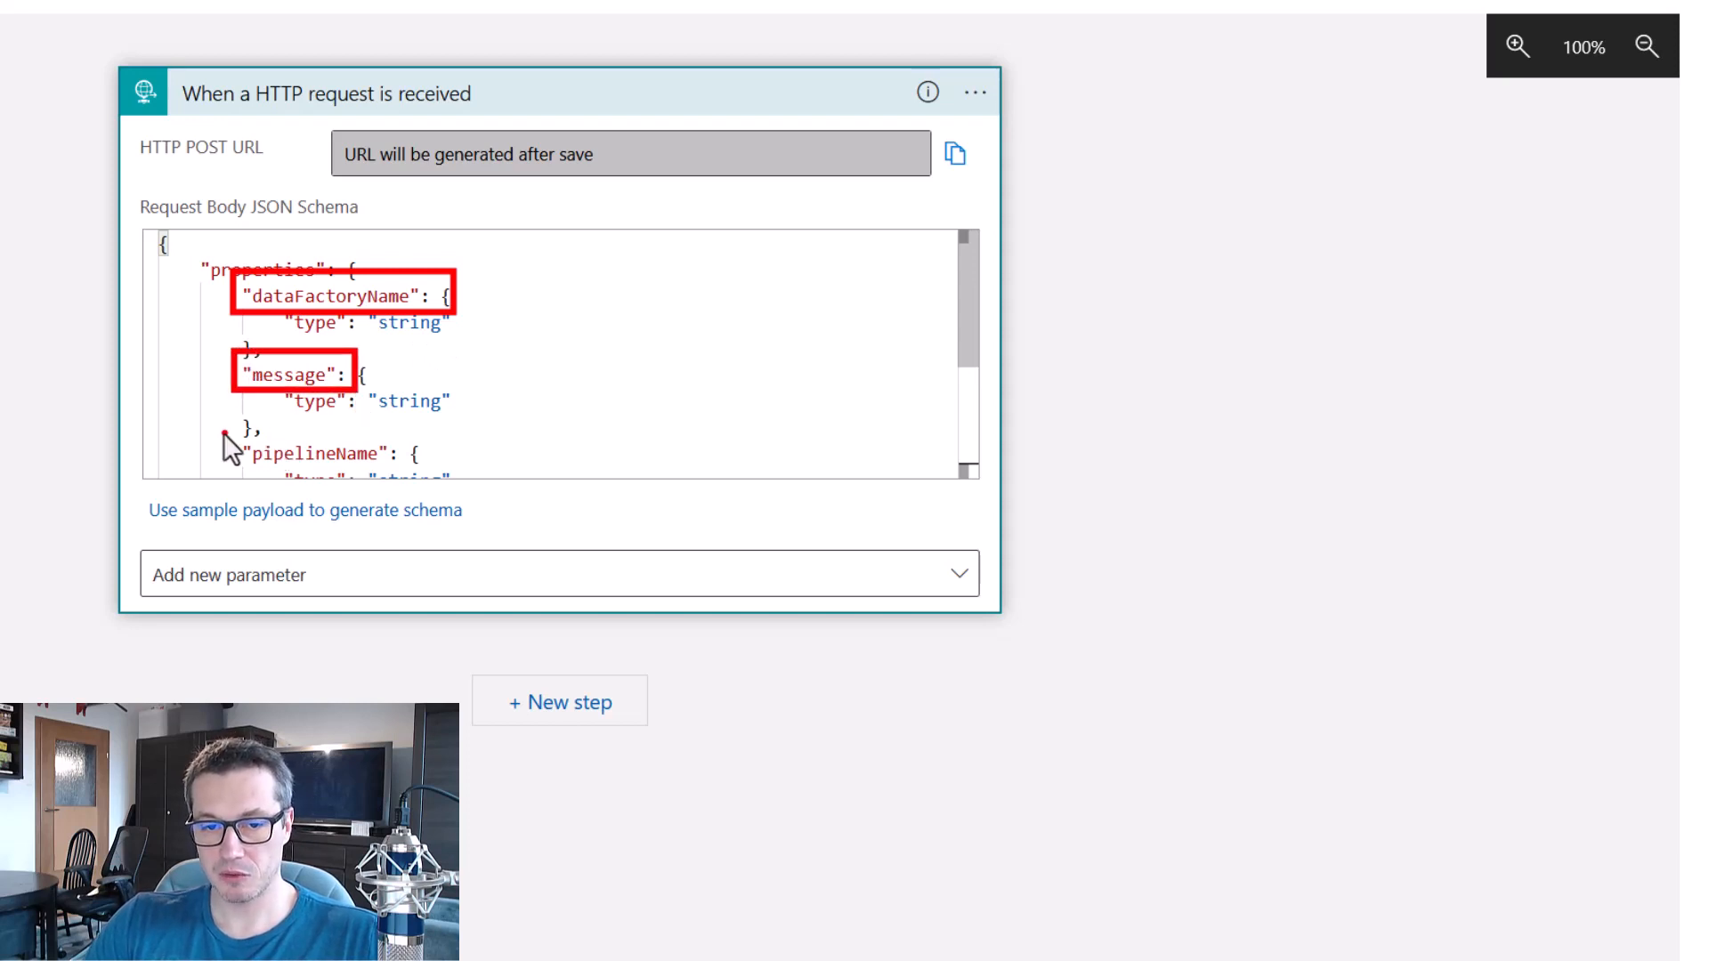
left_click_drag(224, 427, 422, 480)
key("Escape")
scroll(610, 344, "down", 3)
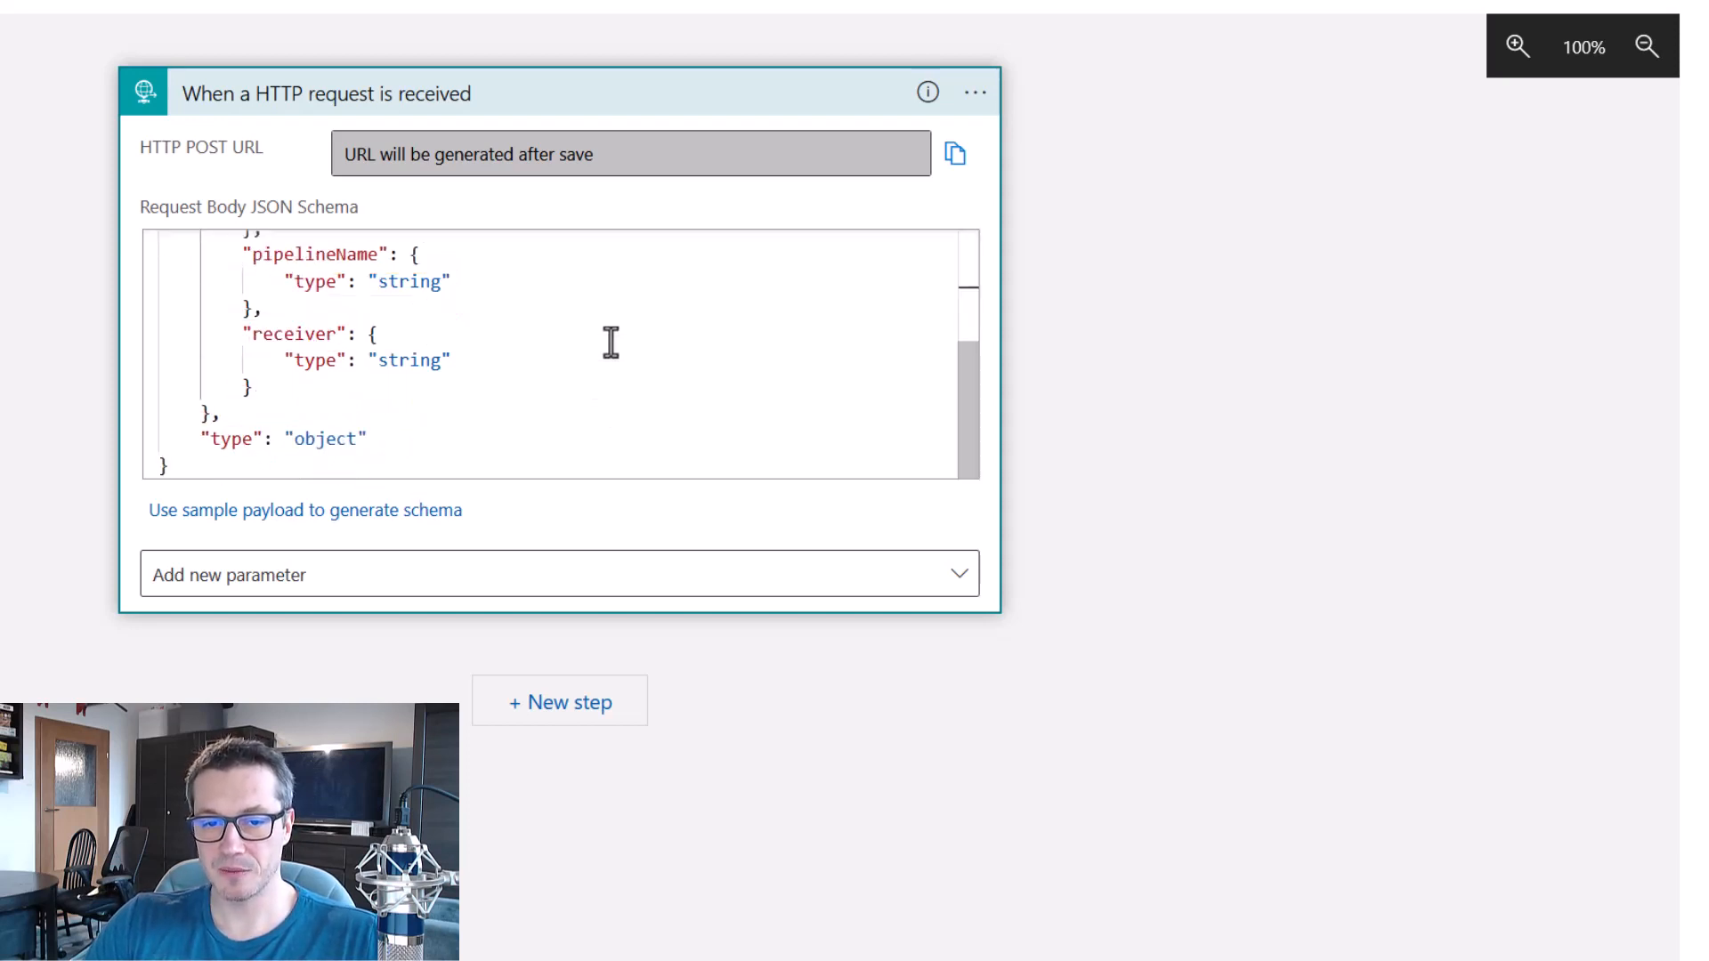
left_click_drag(230, 308, 359, 350)
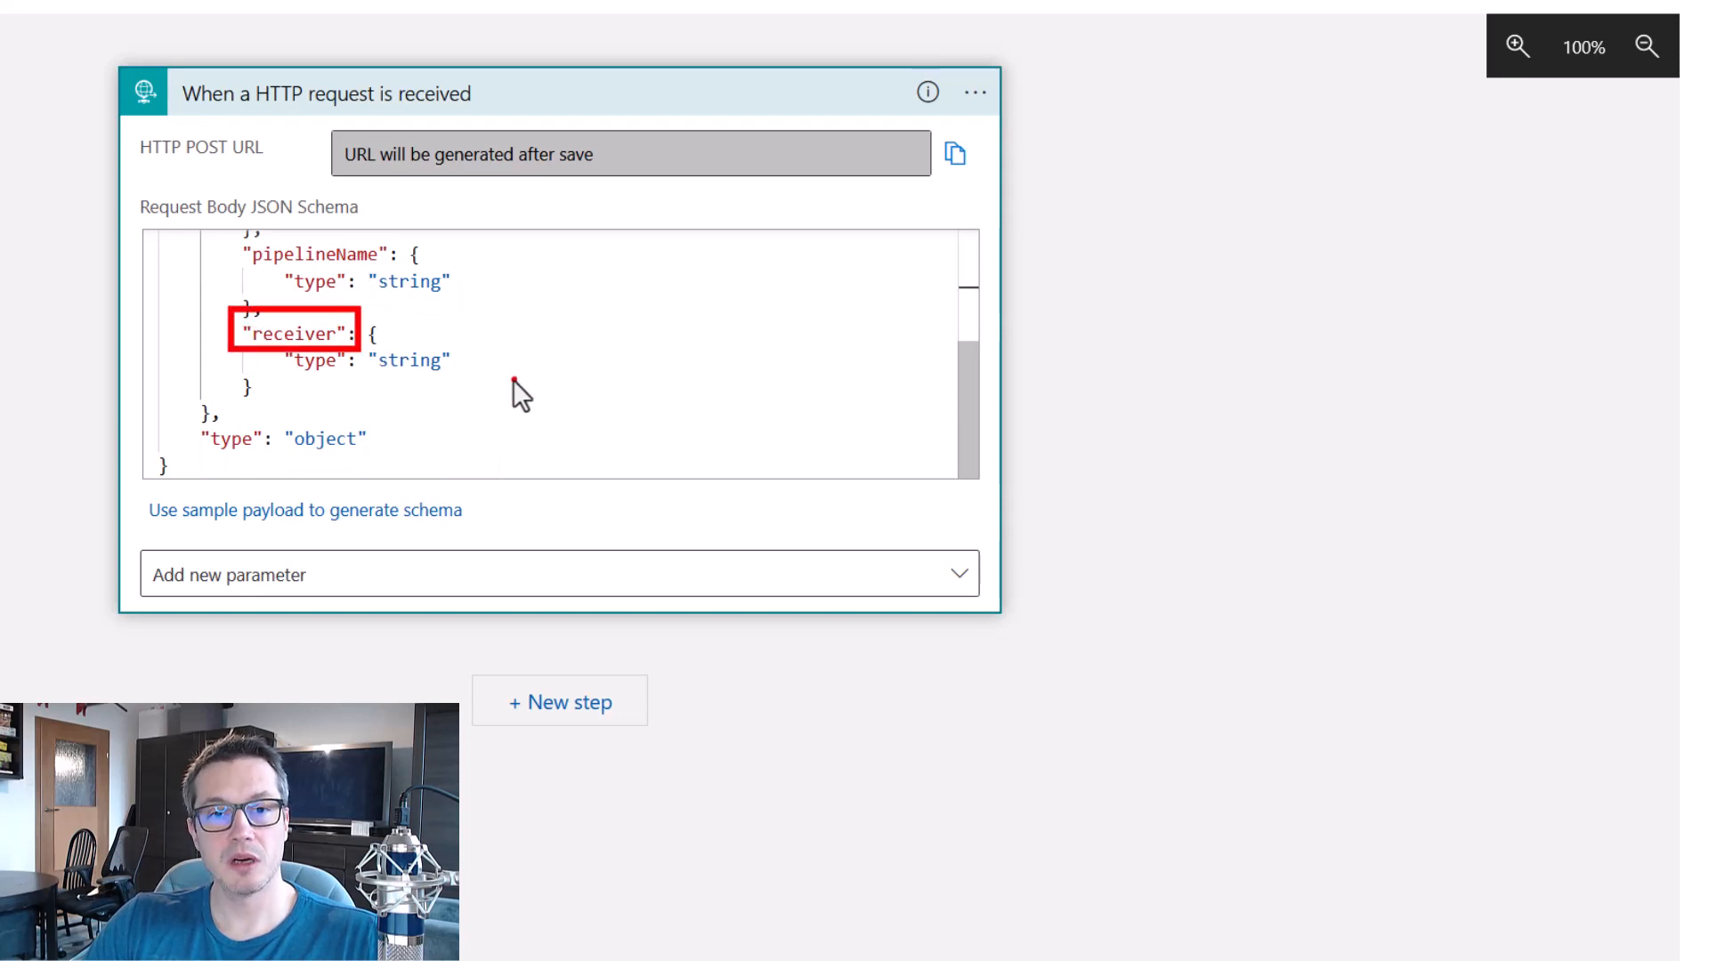
key("Escape")
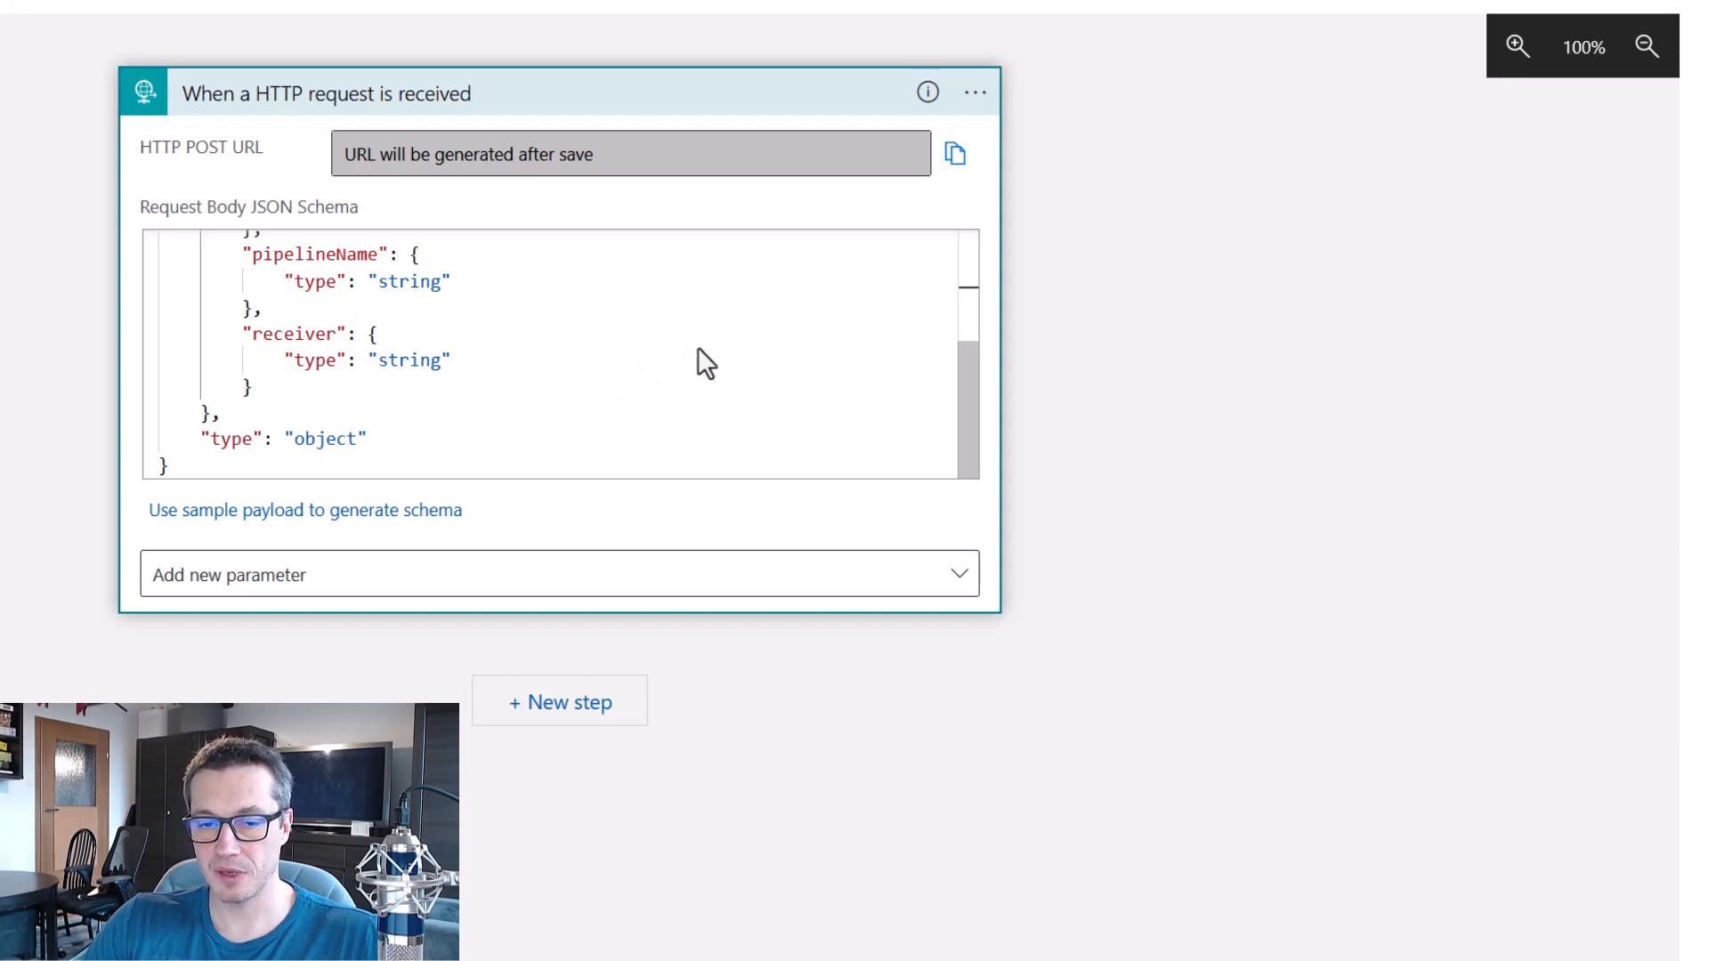
Add a new workflow step that uses the Office 365 Outlook action Send an email (V2), searching for "outlook".
left_click(568, 707)
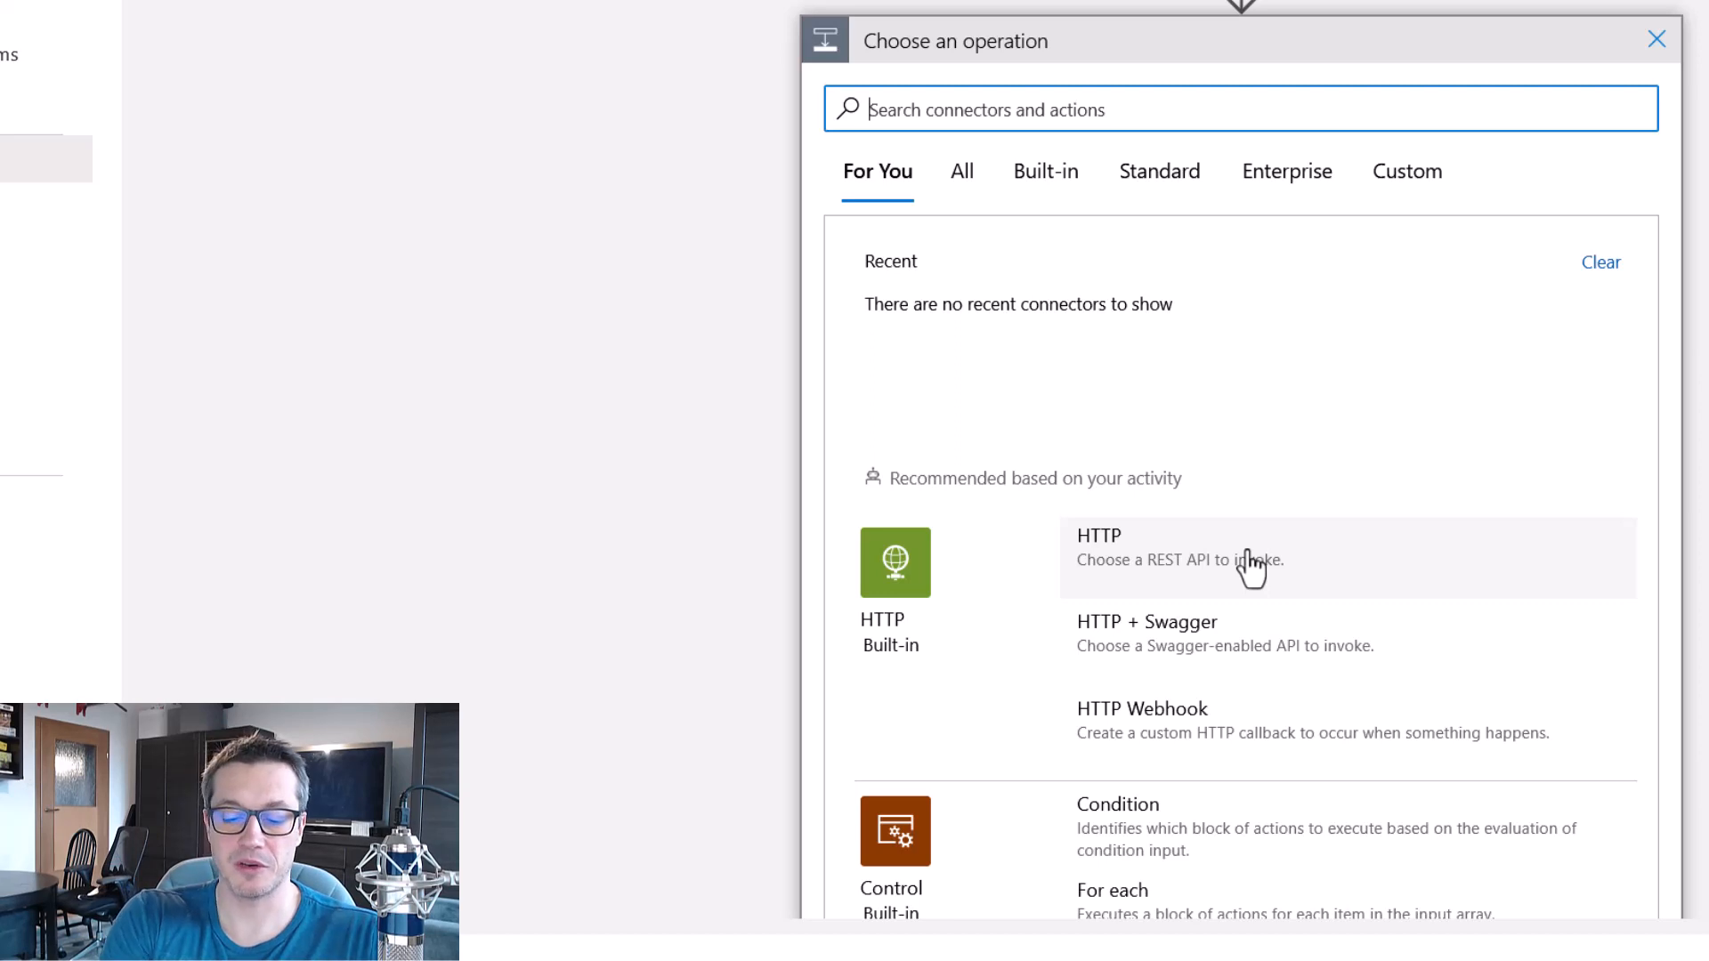
type("outlook")
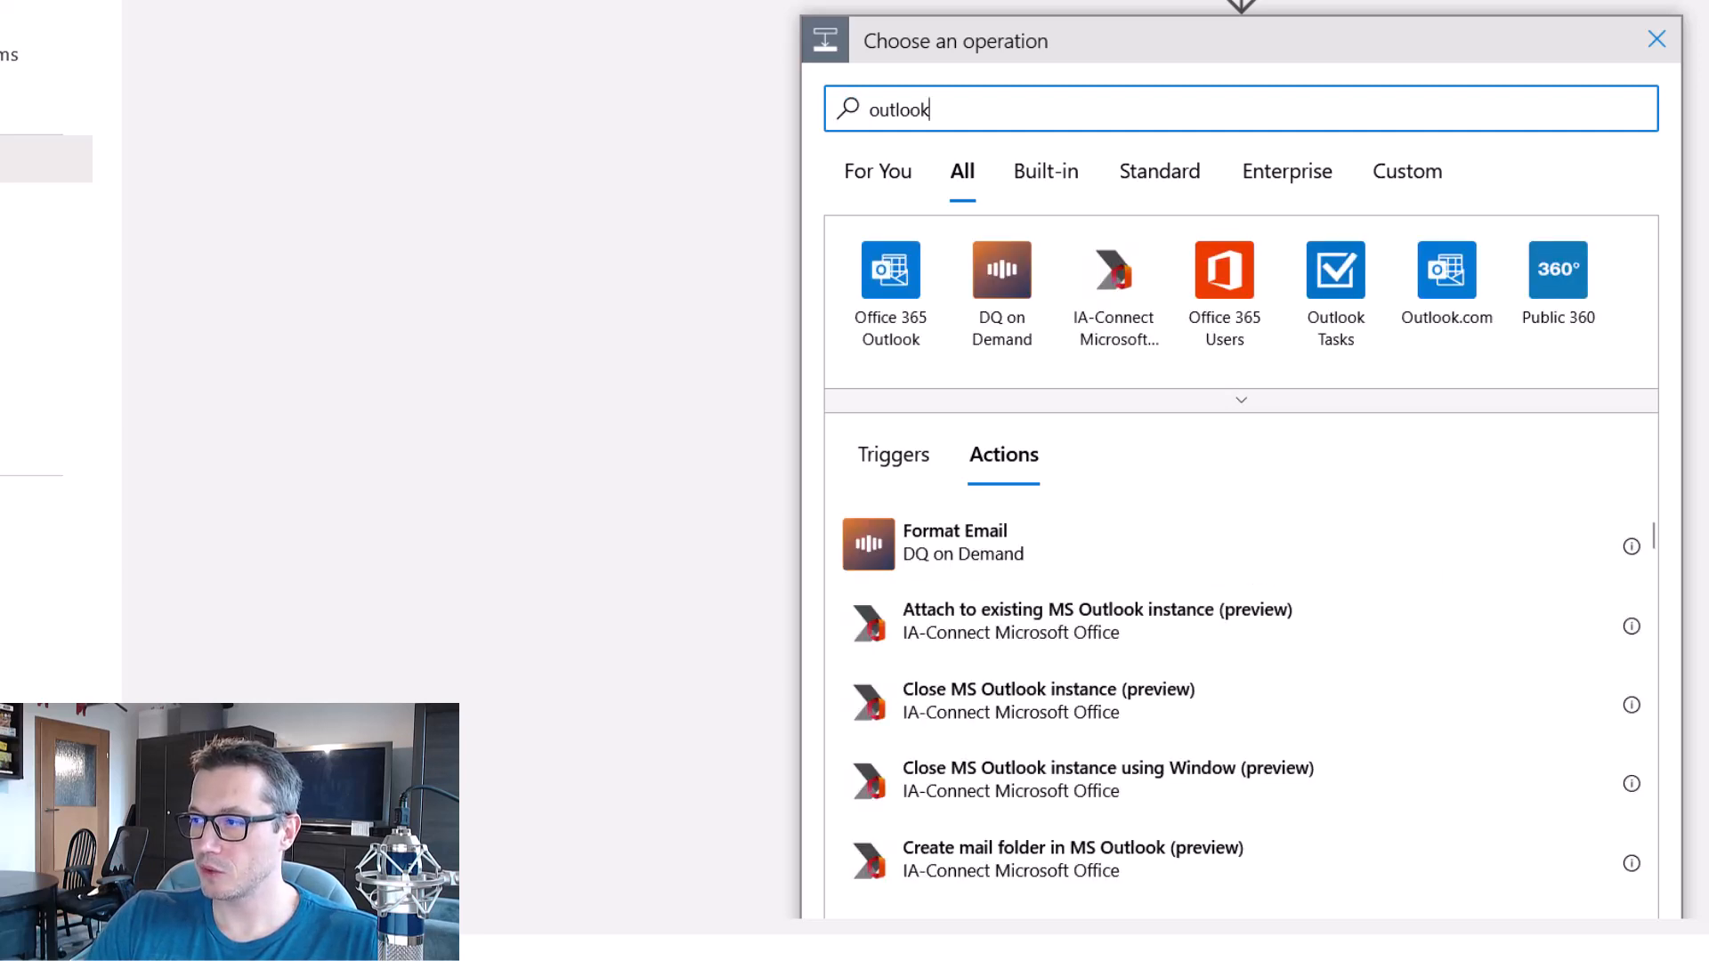
left_click(890, 276)
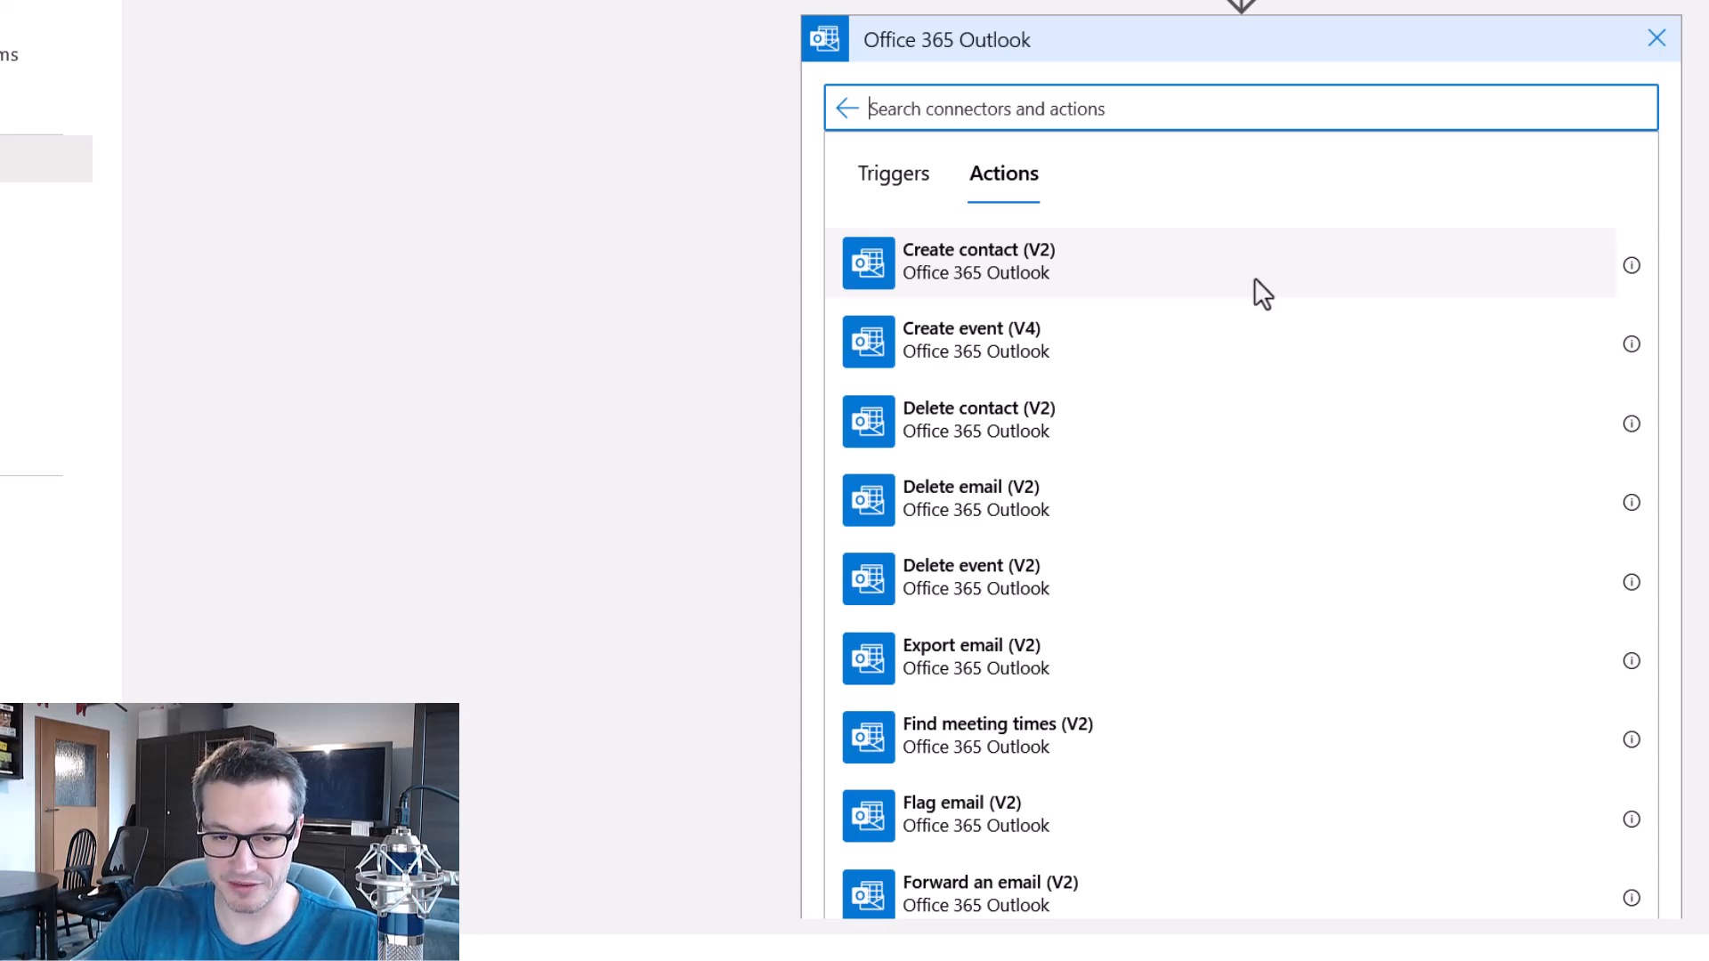
scroll(1172, 419, "down", 8)
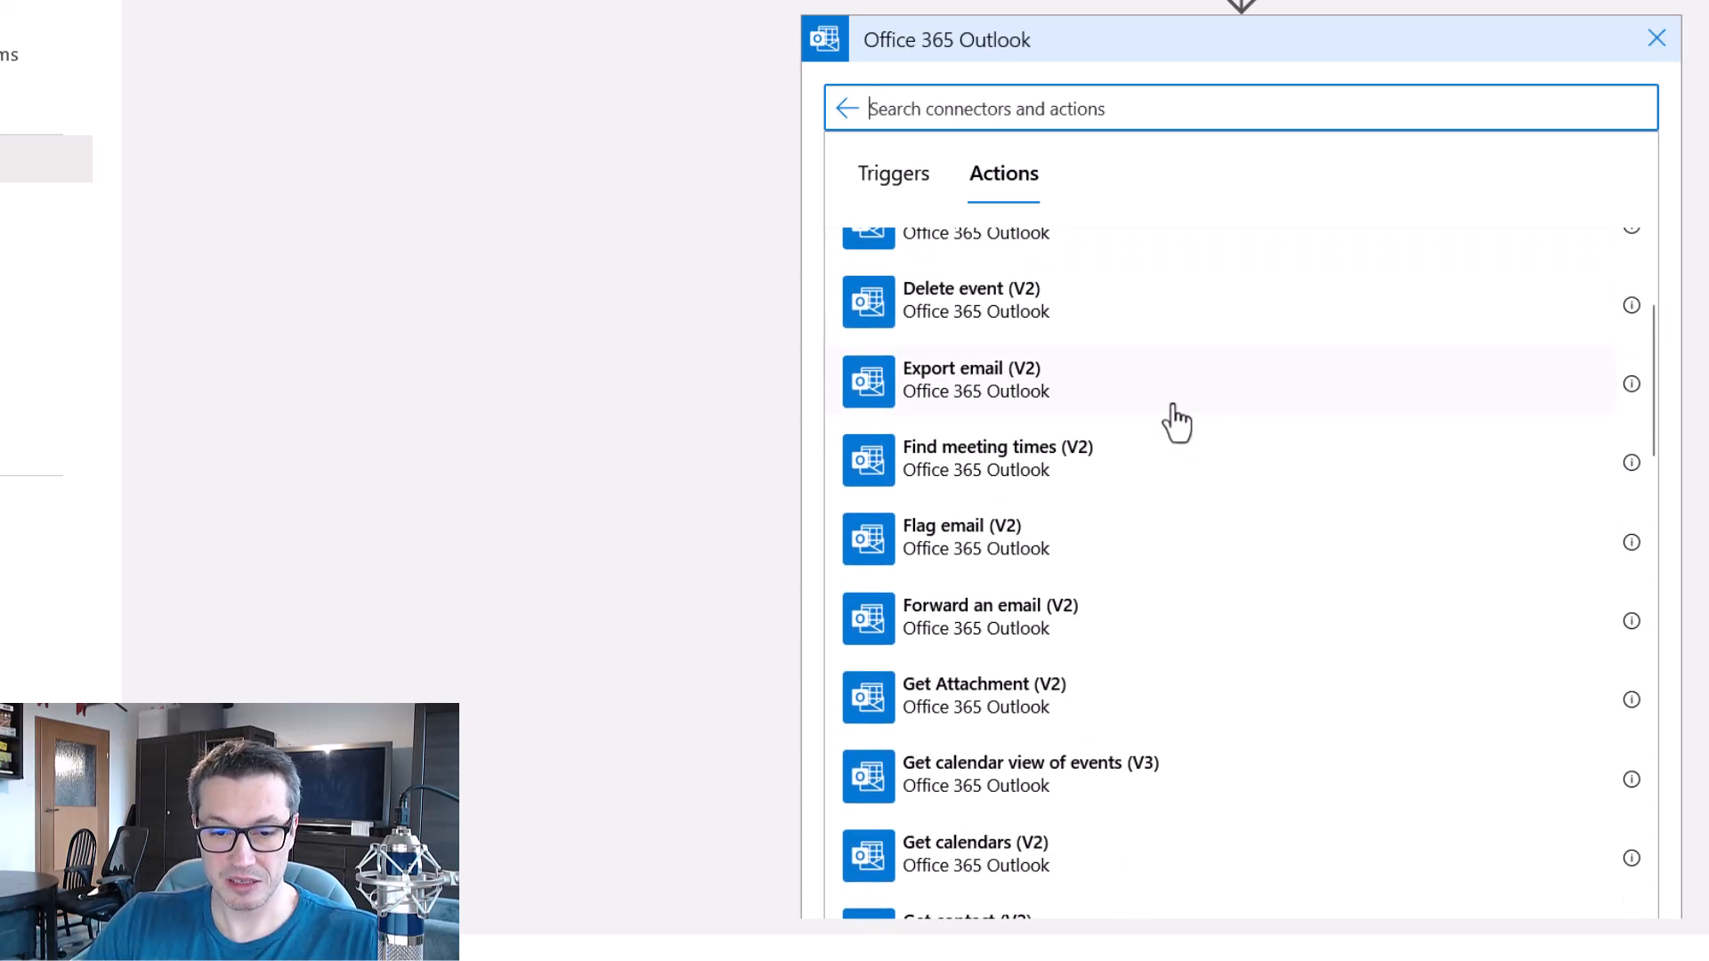
scroll(1172, 418, "down", 14)
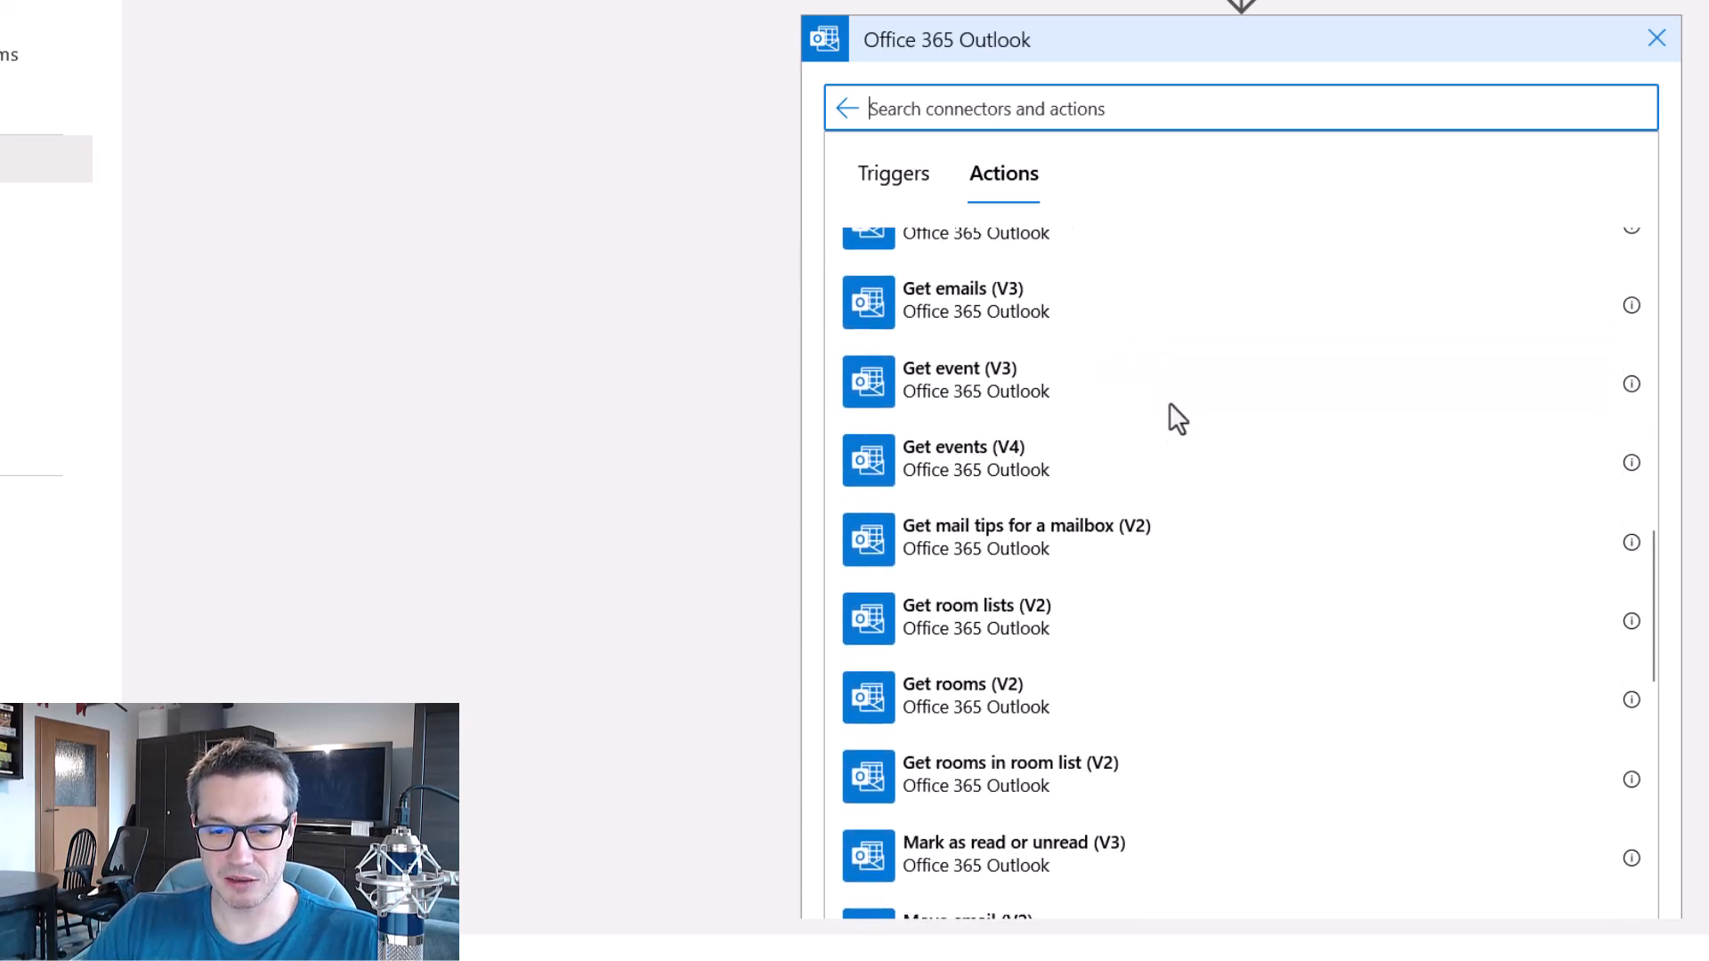
scroll(1172, 424, "down", 2)
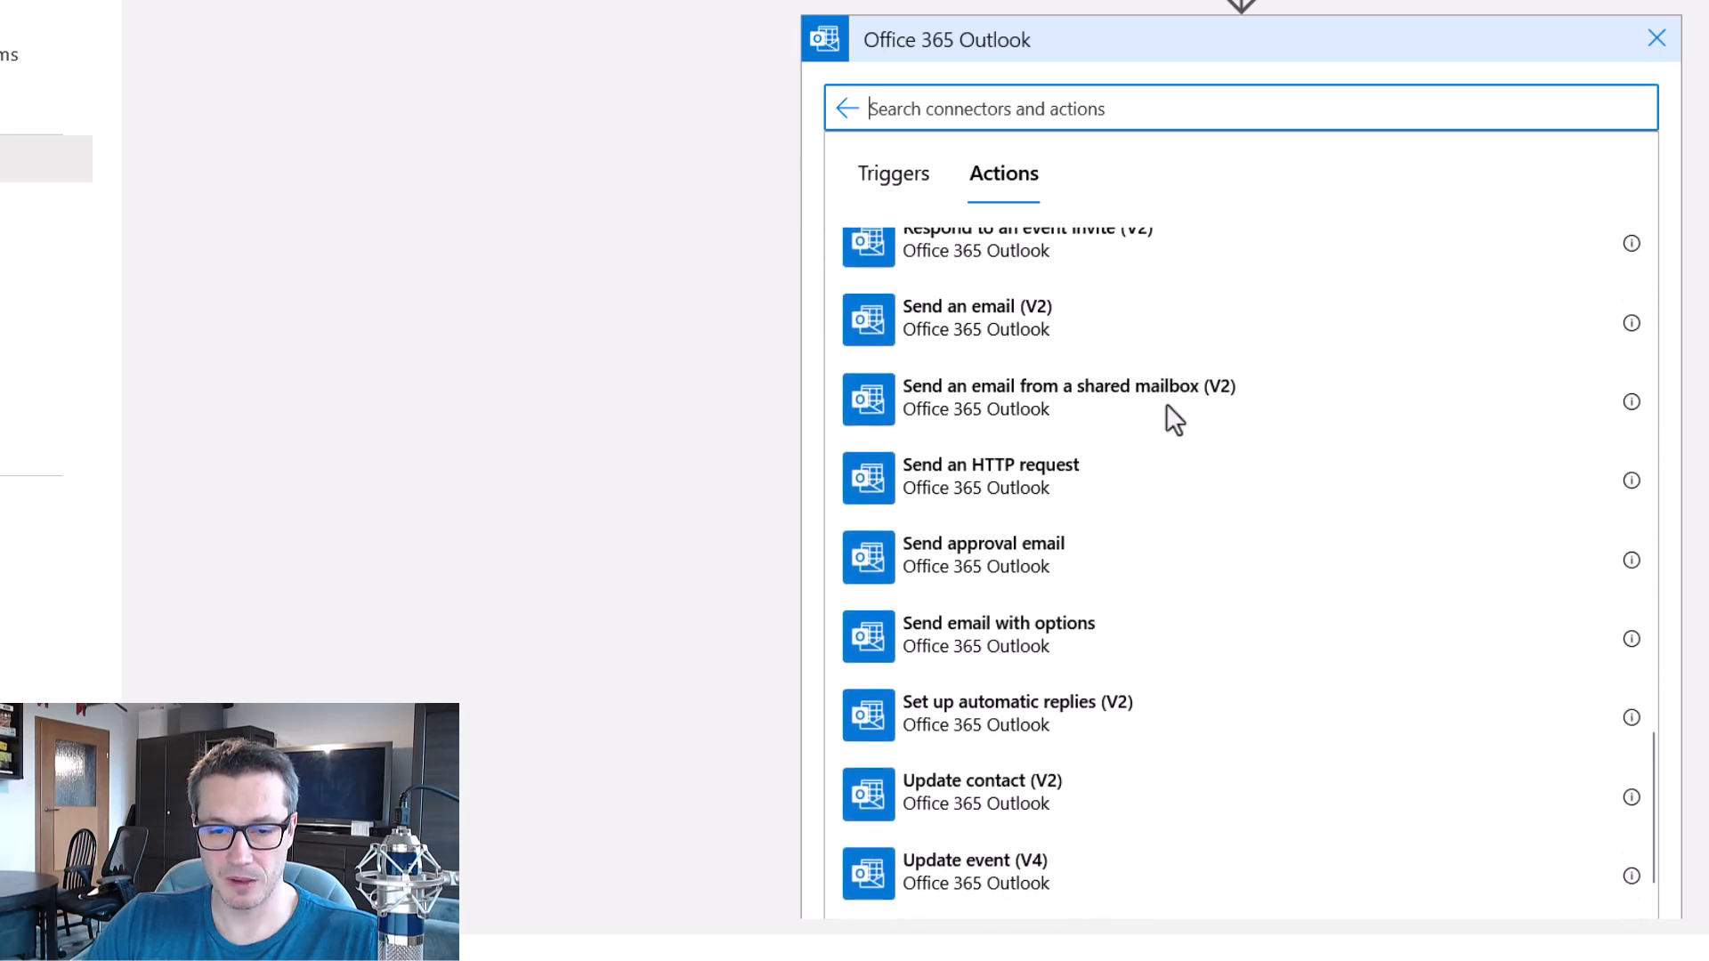
left_click(1001, 334)
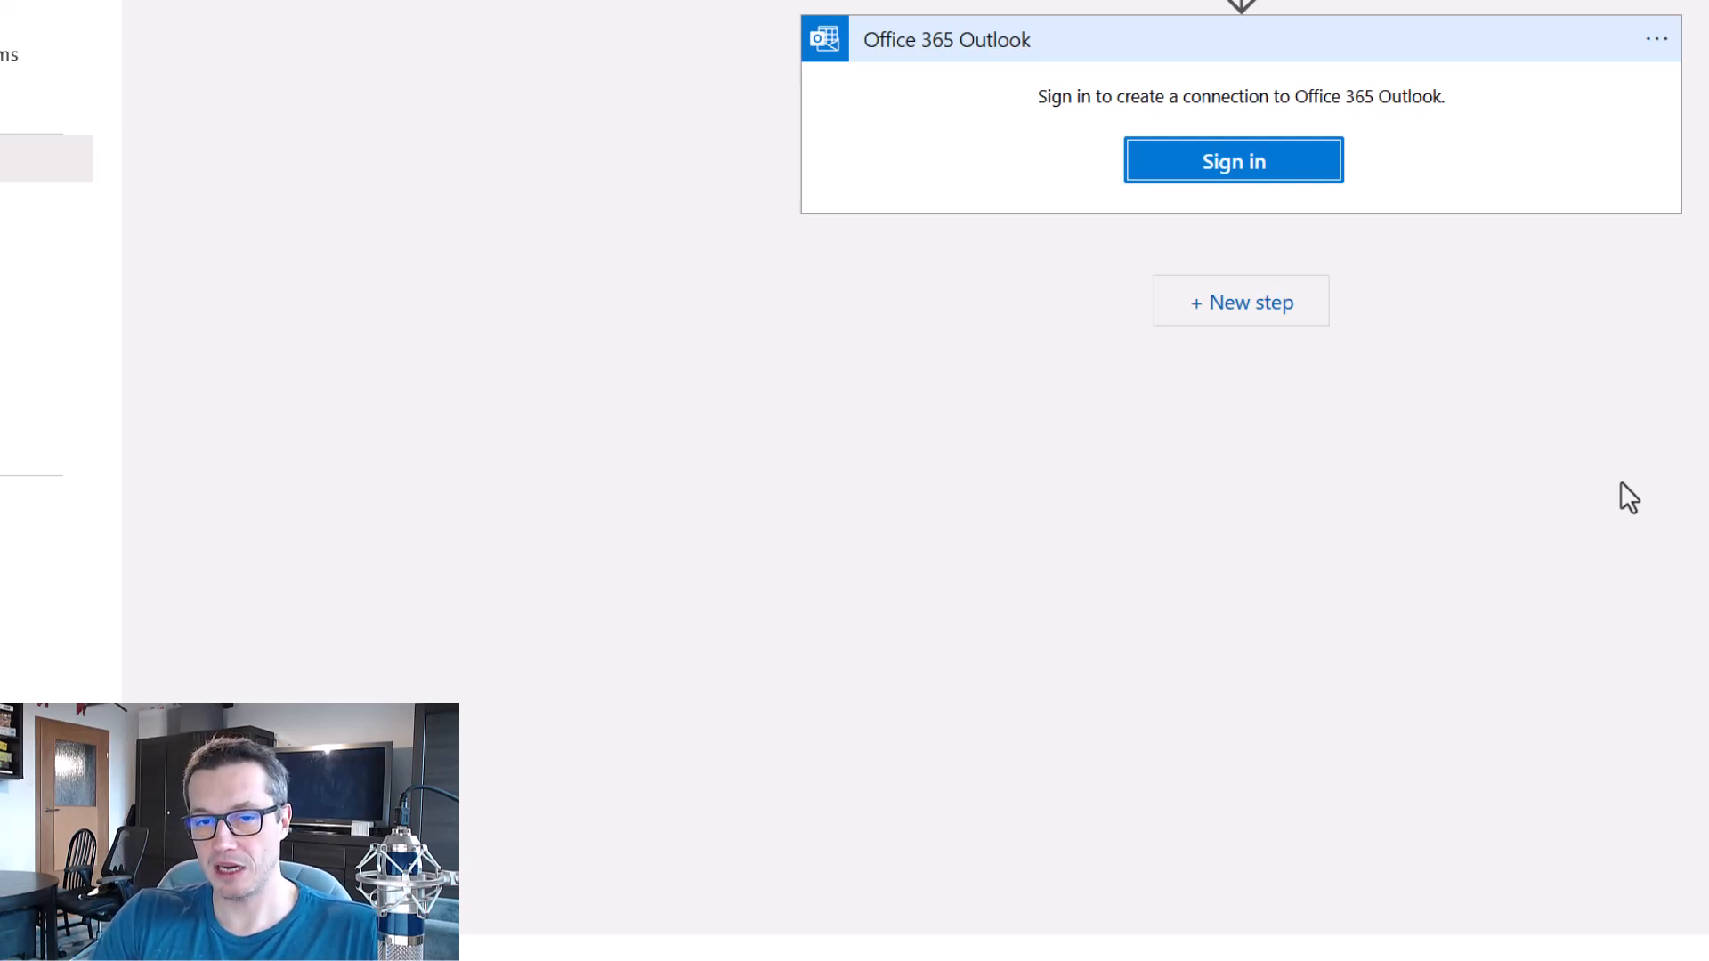
Sign in with the already signed-in Microsoft account to create the Office 365 Outlook connection, retrying the sign-in if needed.
left_click(1224, 173)
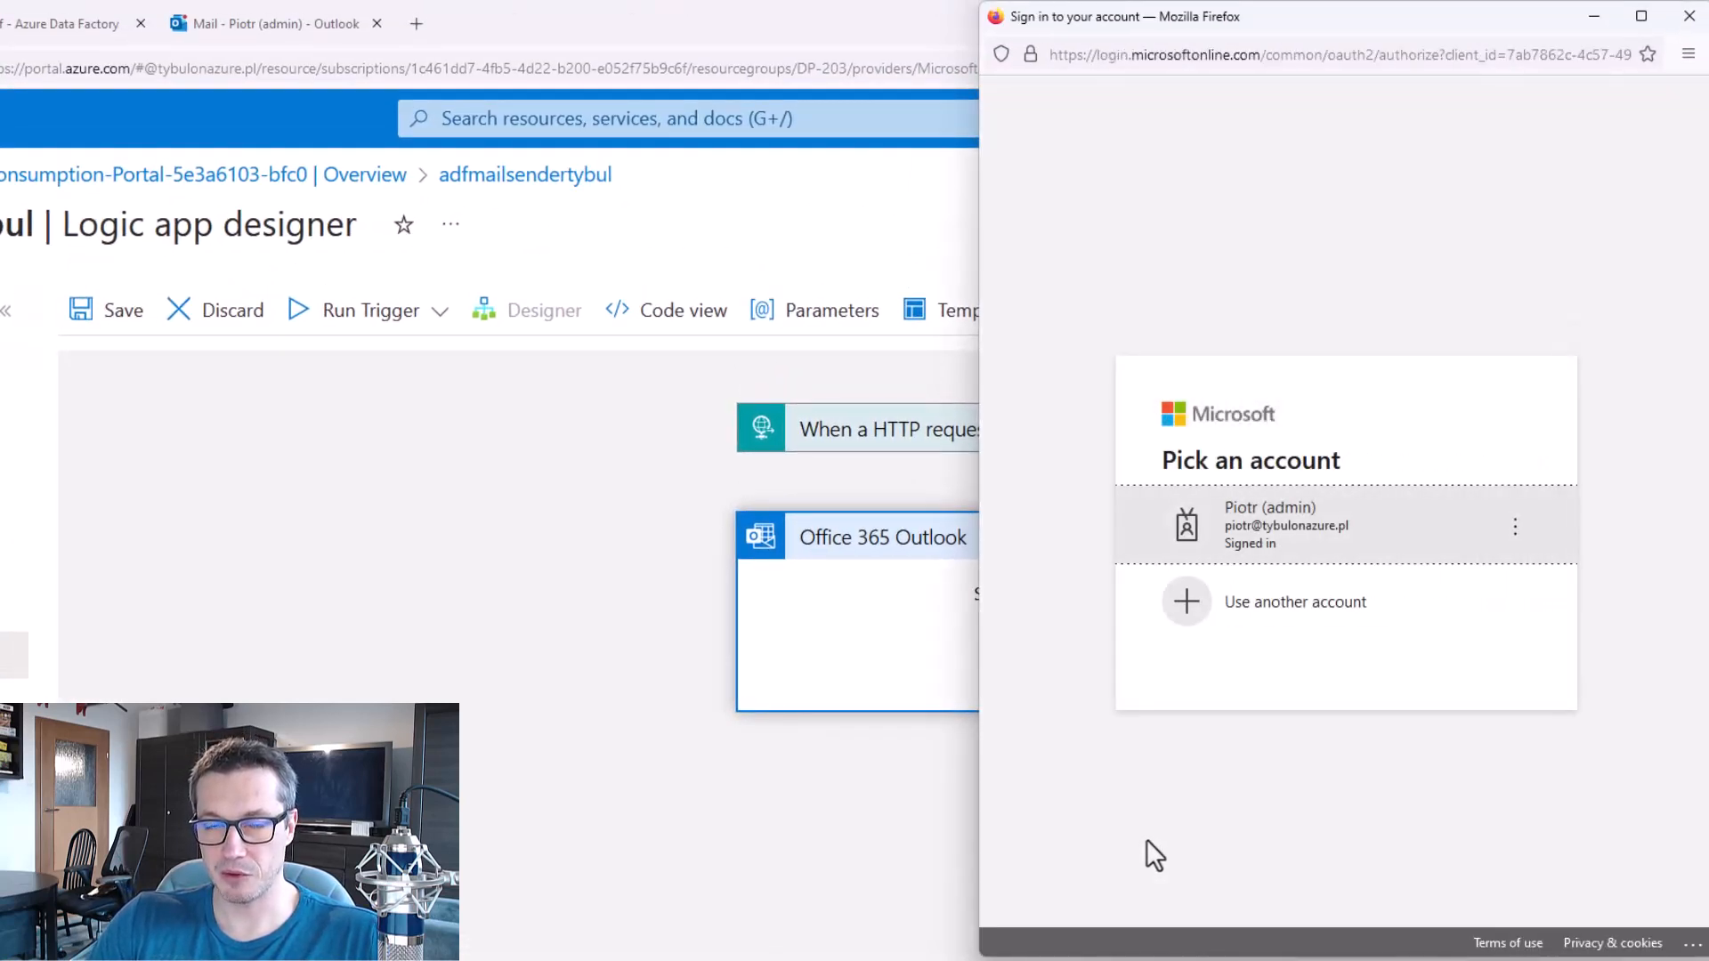
left_click(1287, 532)
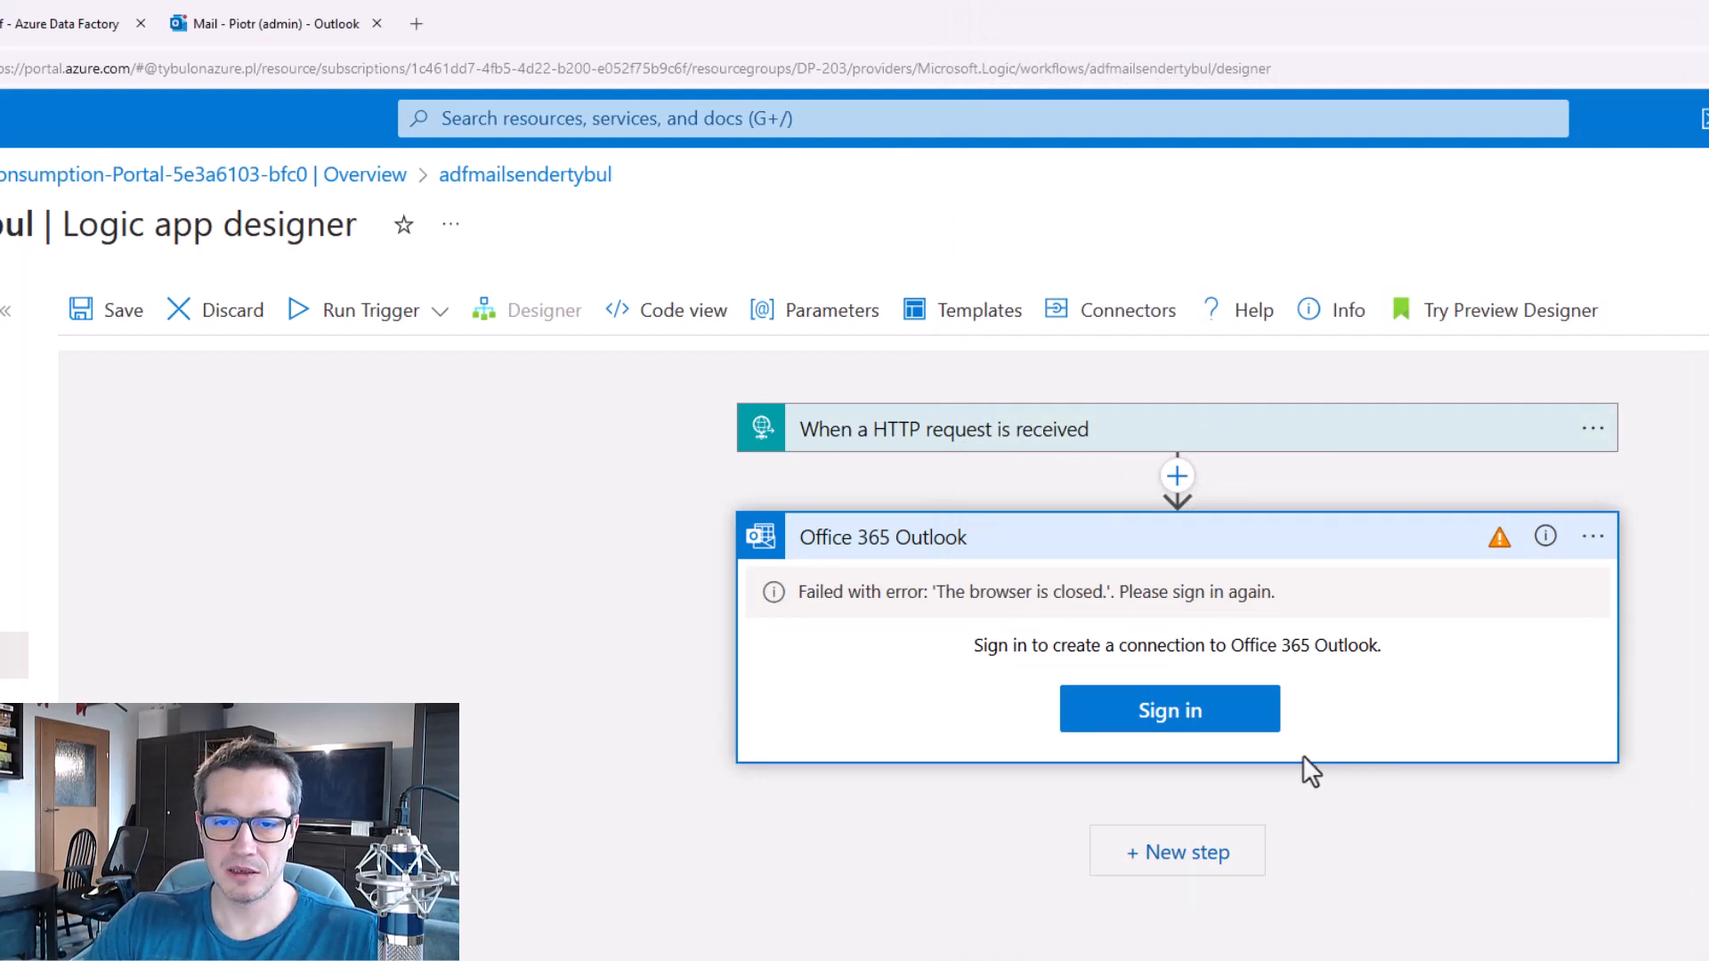
left_click(1198, 725)
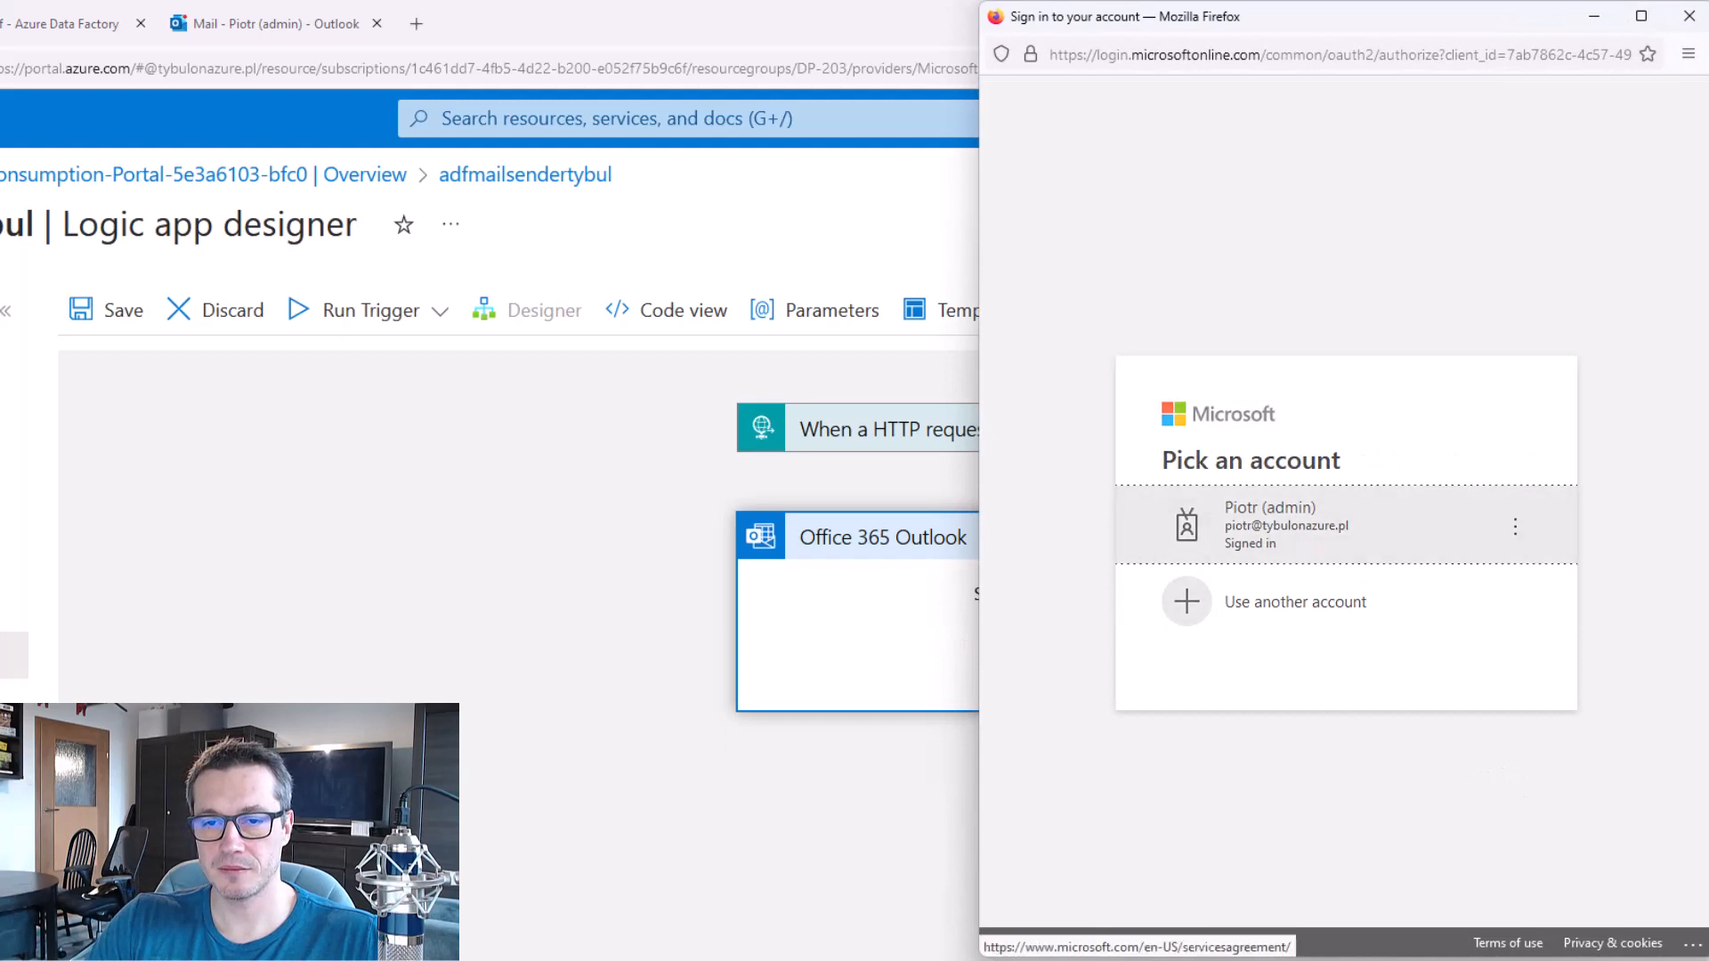
left_click(1318, 538)
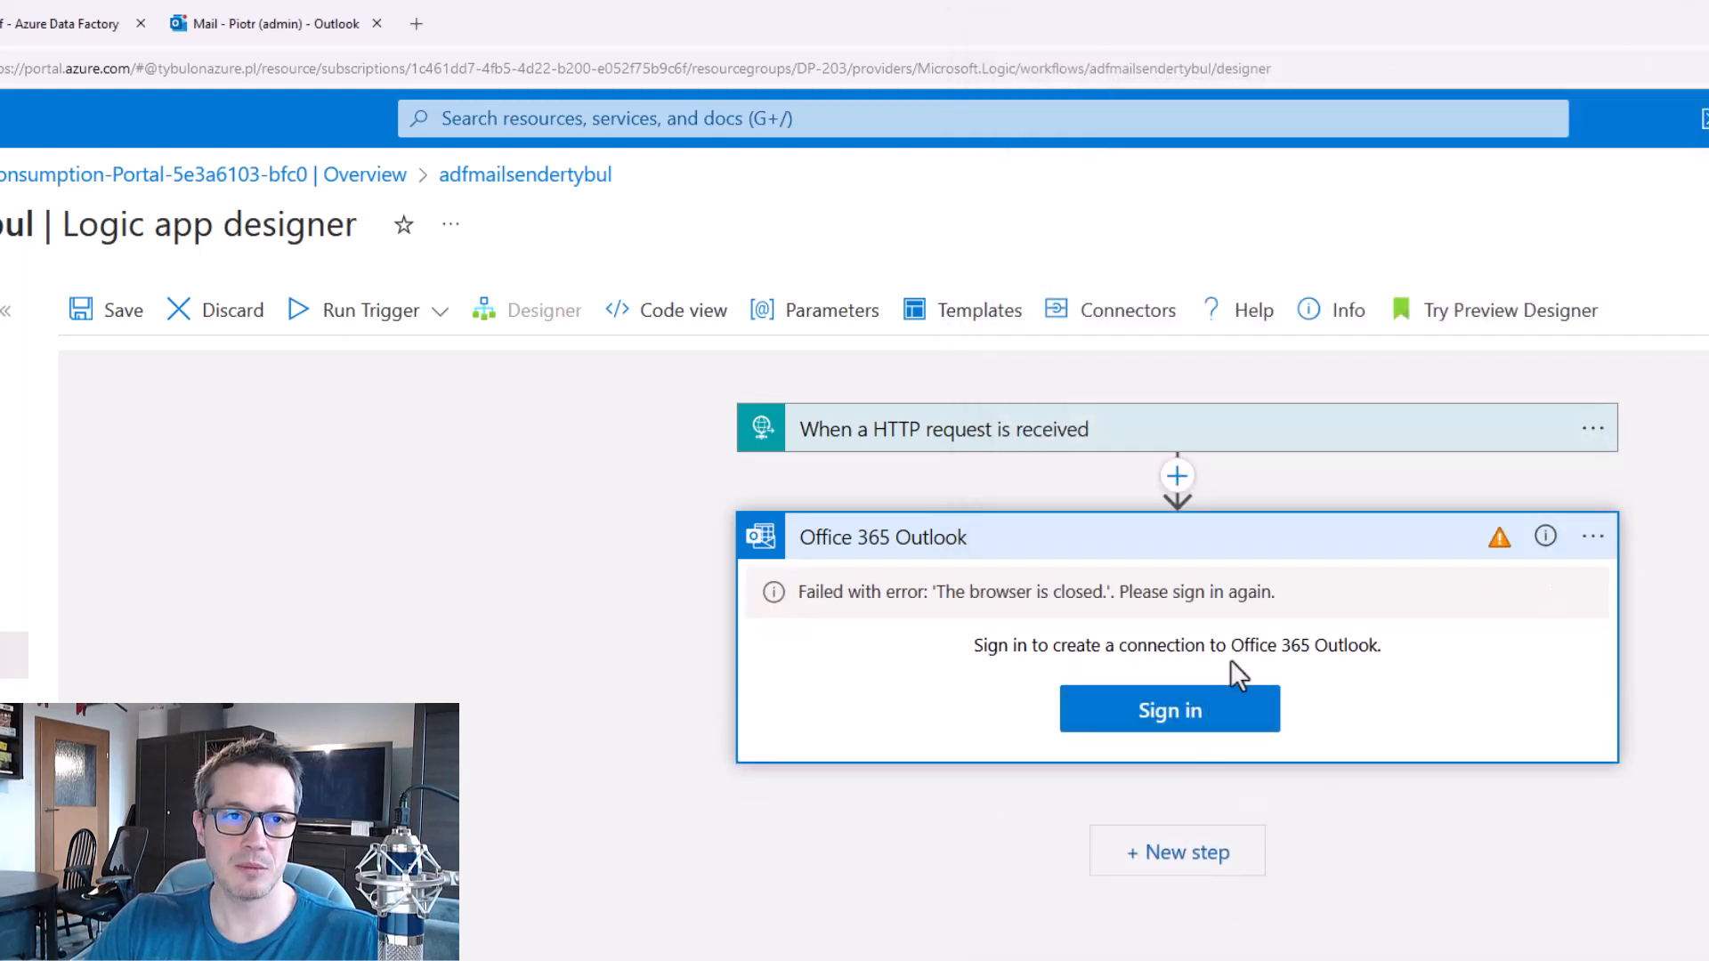
left_click(1186, 723)
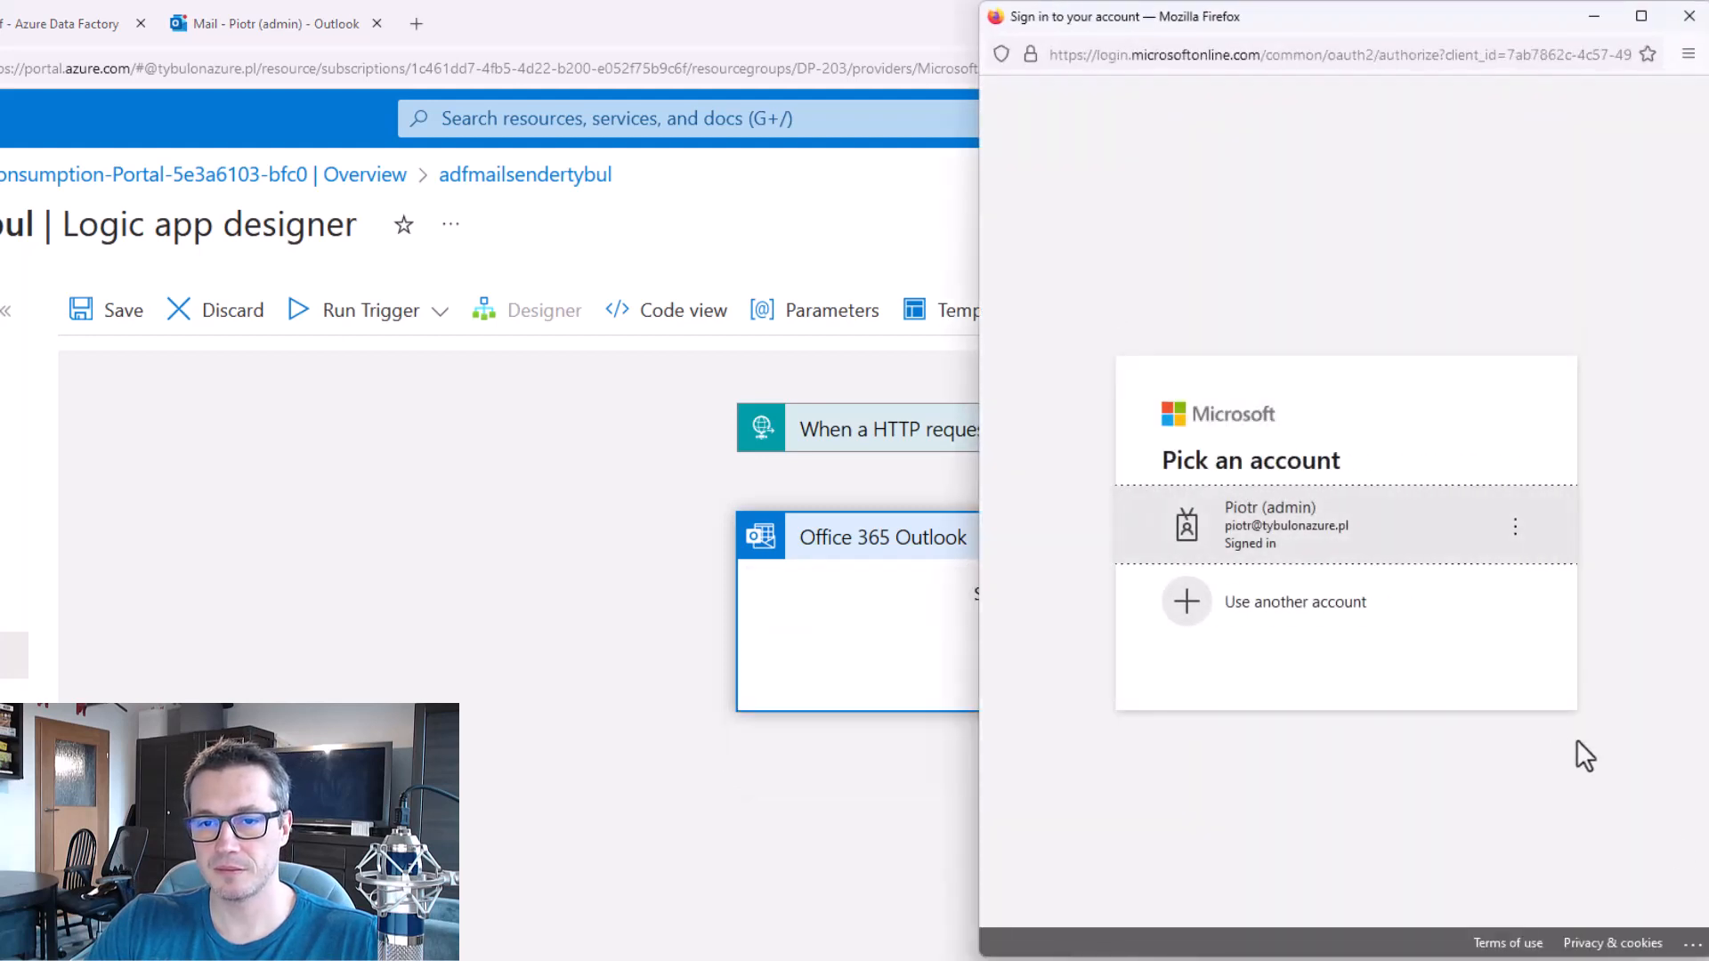
left_click(1322, 536)
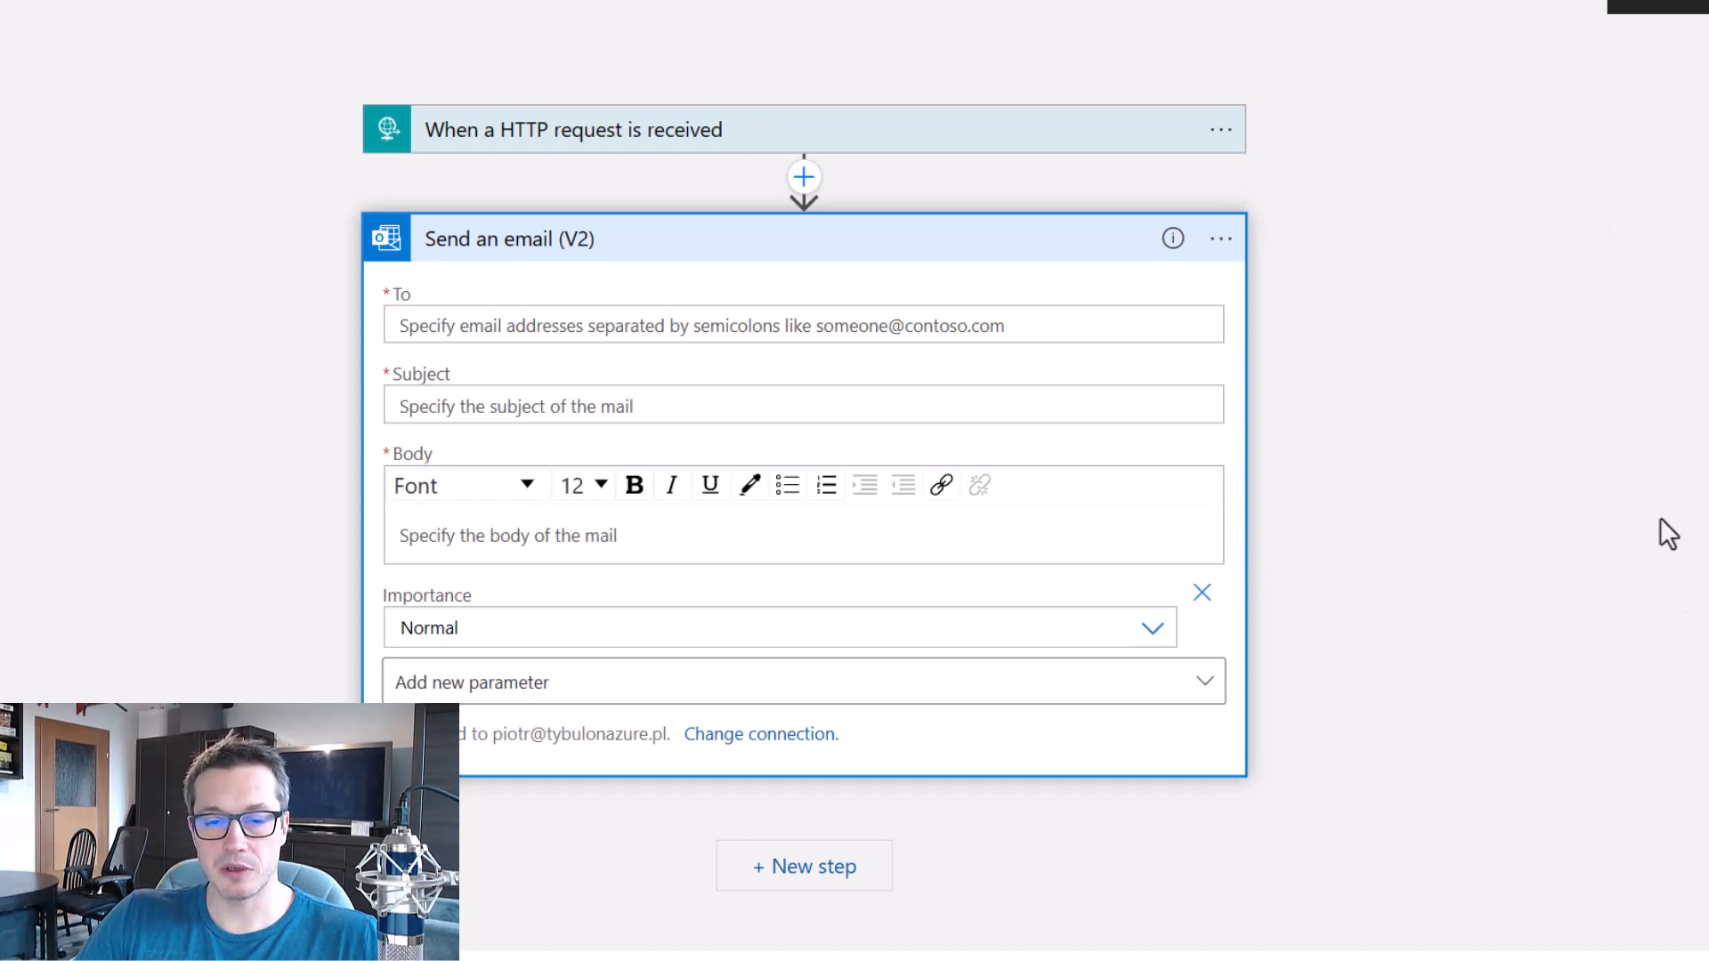
Set the email's To field to the receiver value from the HTTP request's dynamic content.
scroll(1650, 451, "down", 2)
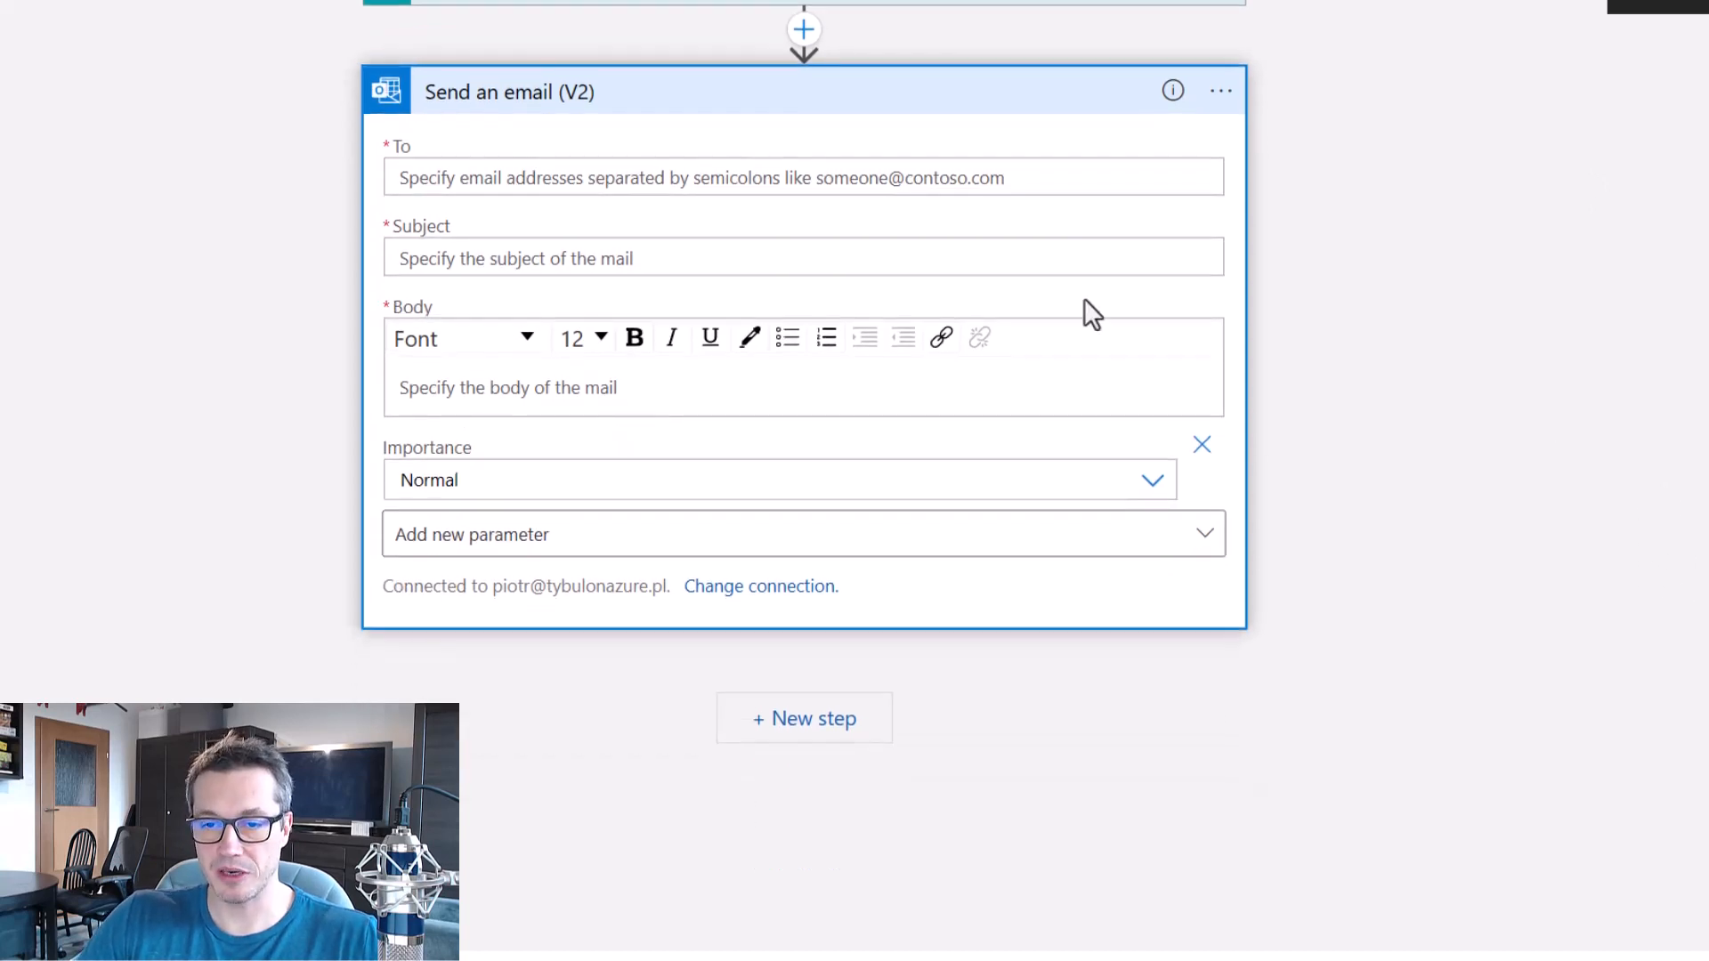
left_click(879, 181)
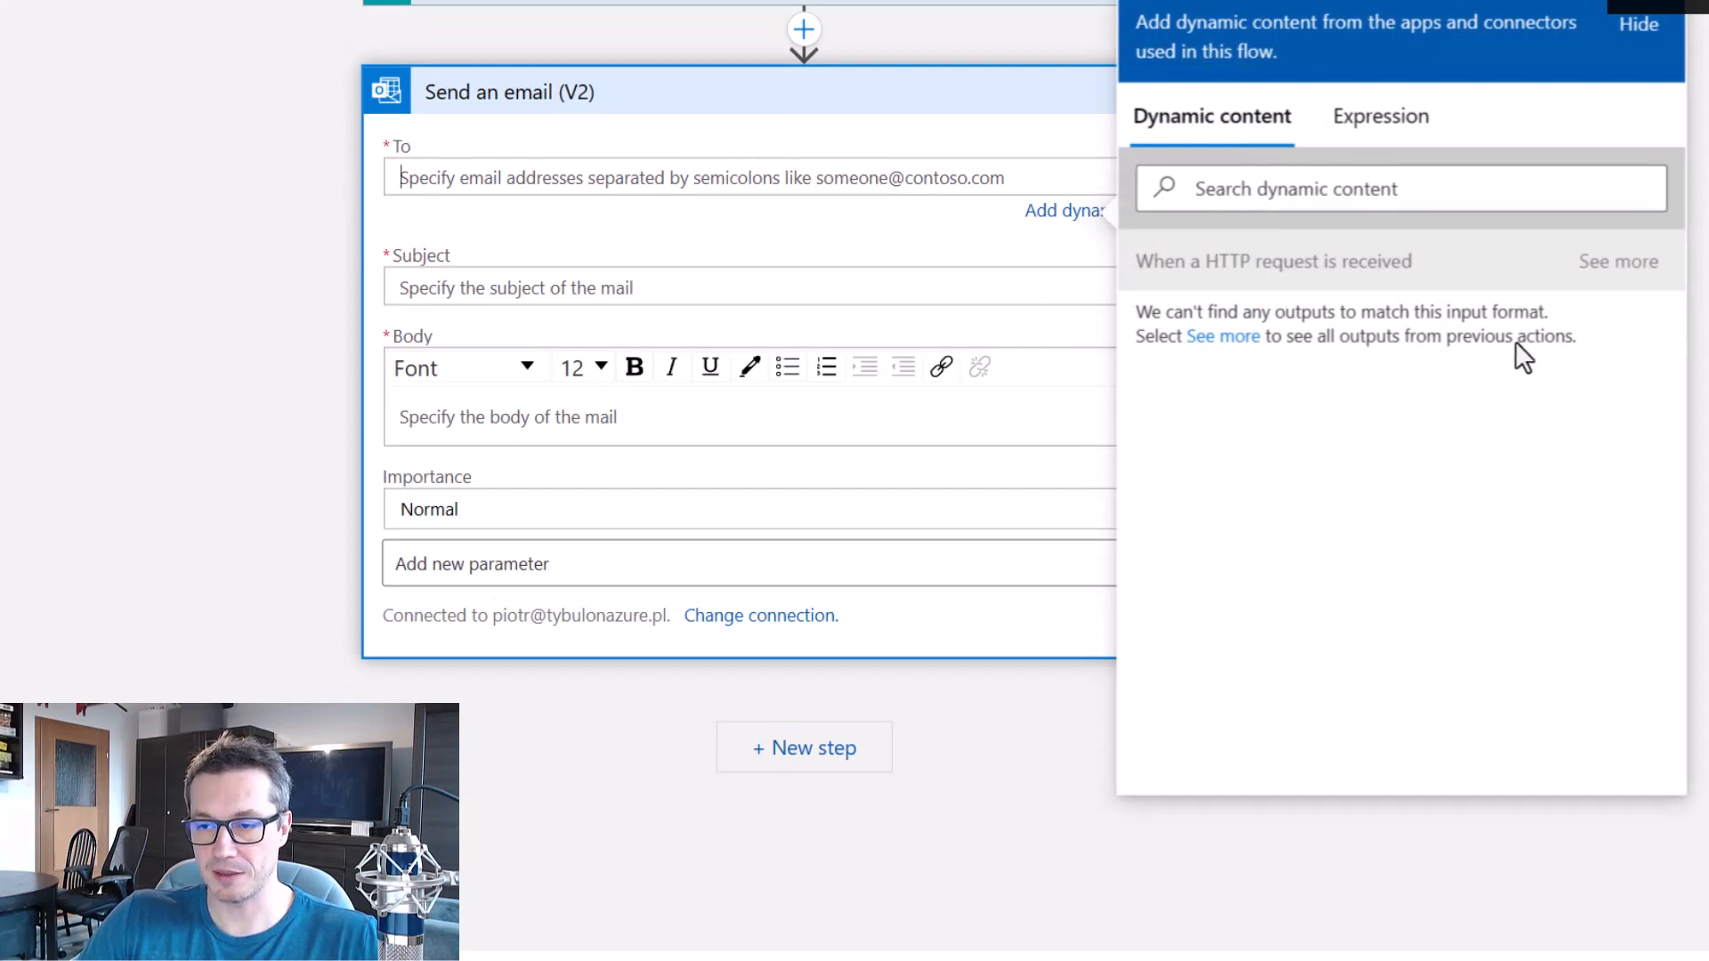
left_click(1606, 271)
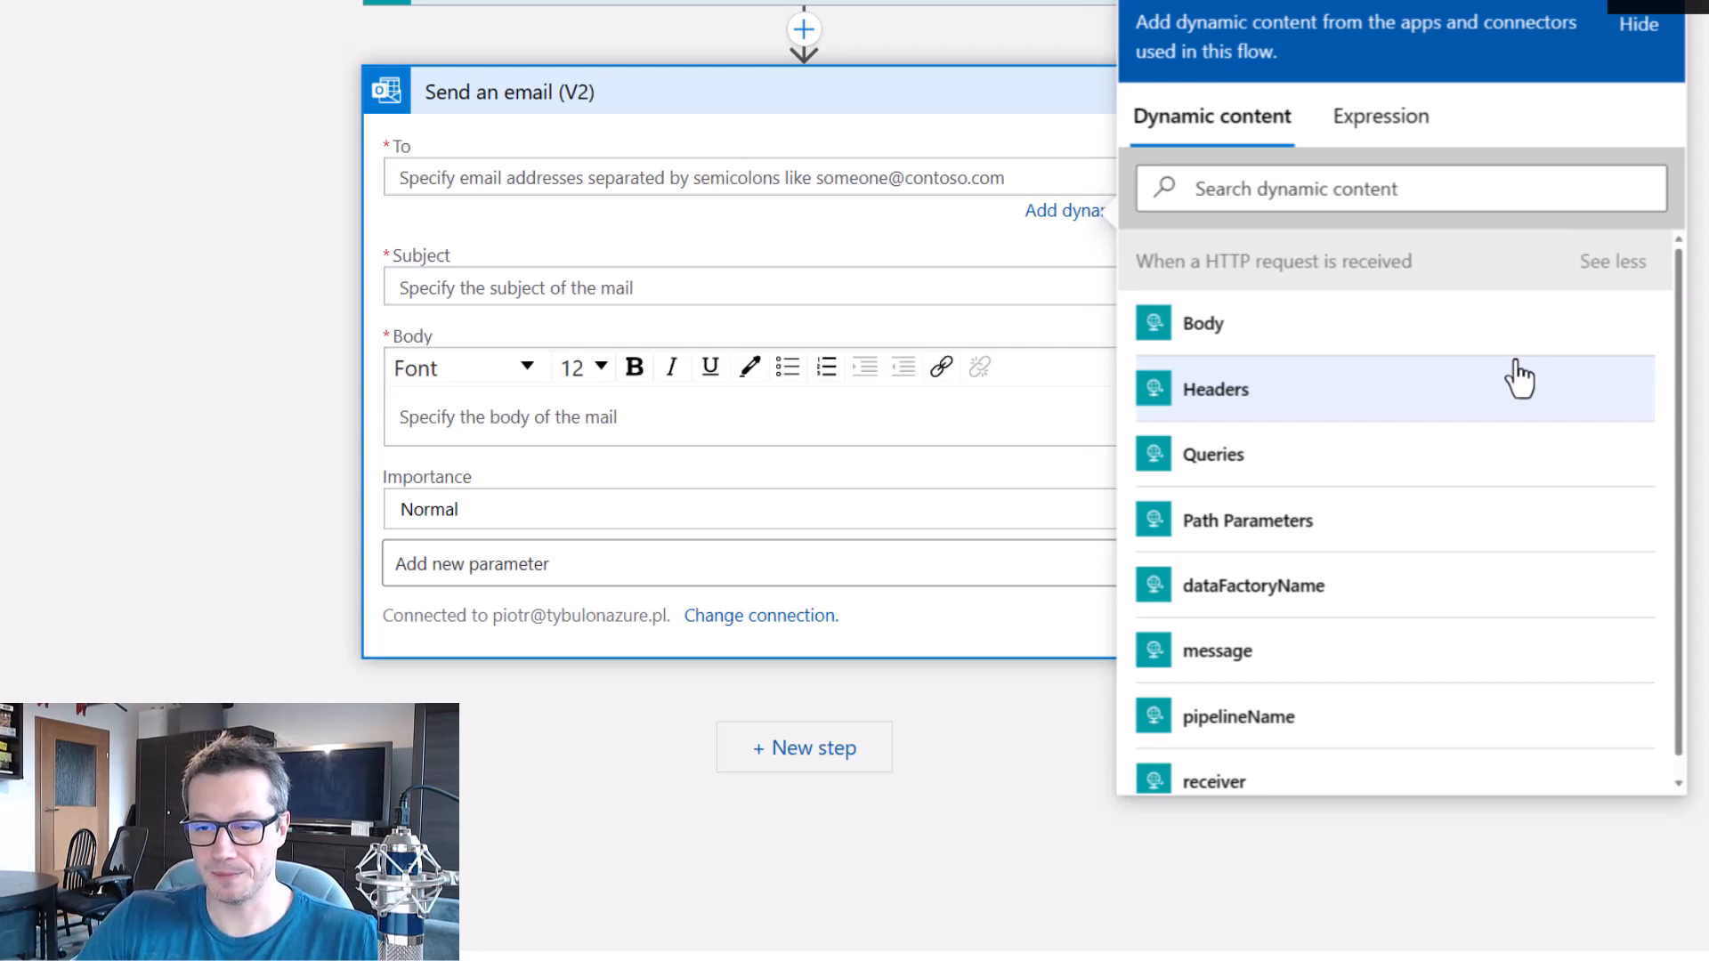
scroll(1423, 476, "down", 1)
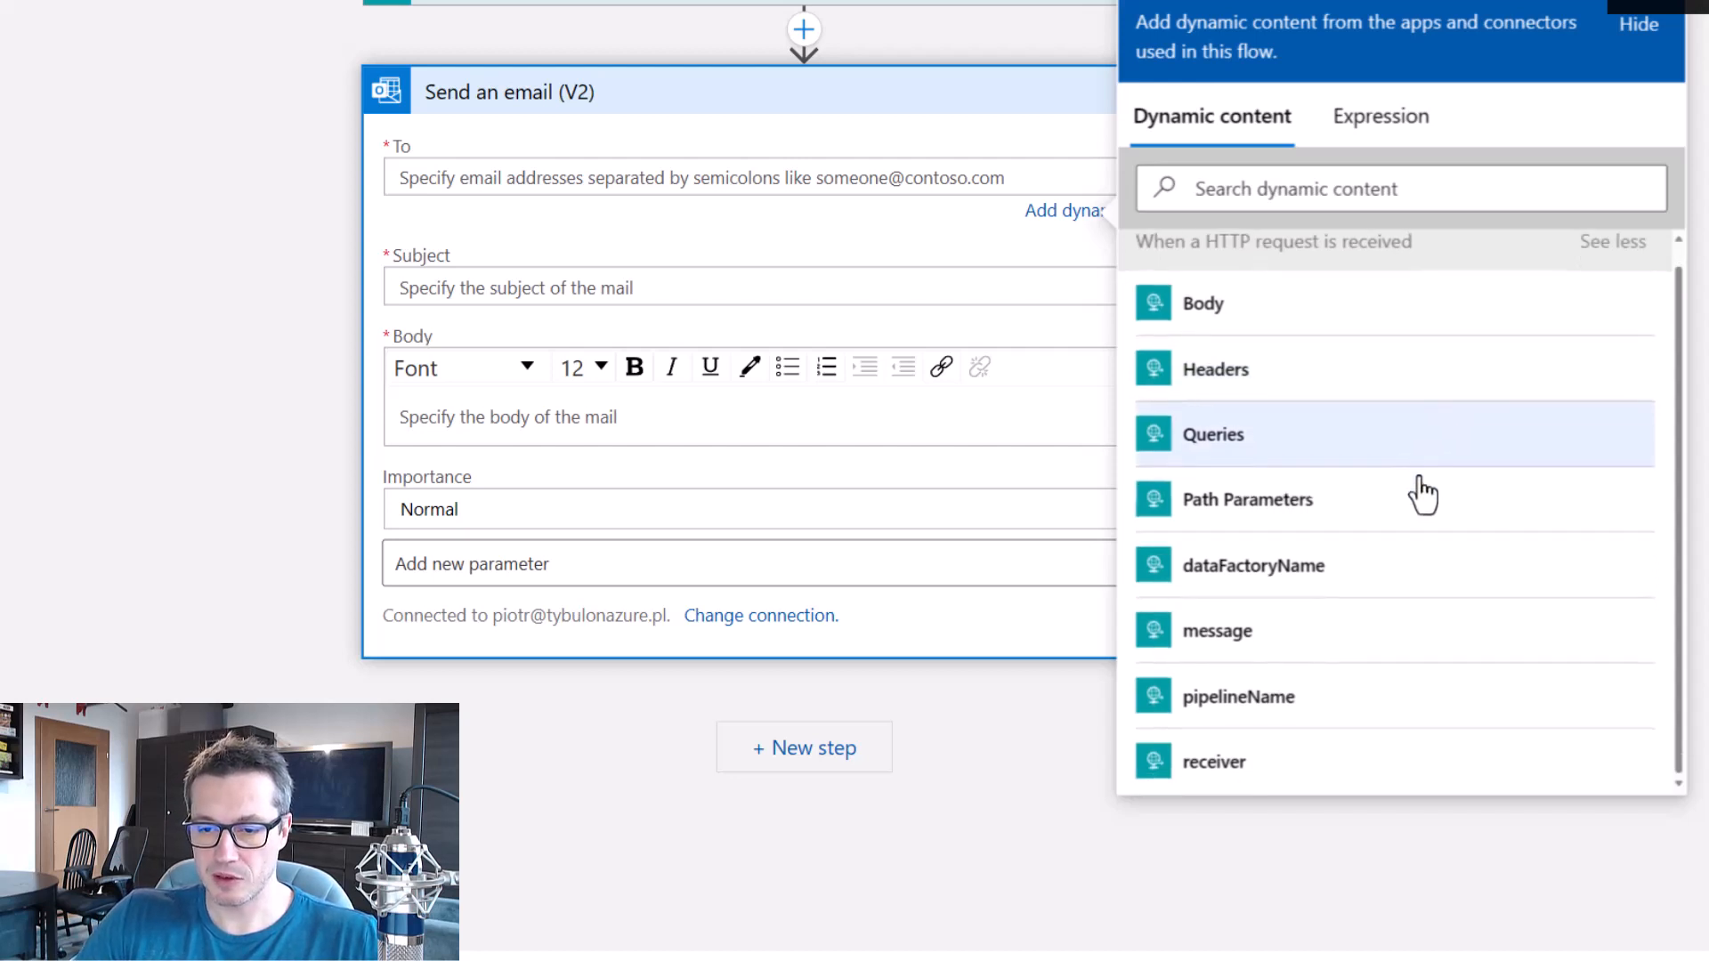
left_click(1255, 763)
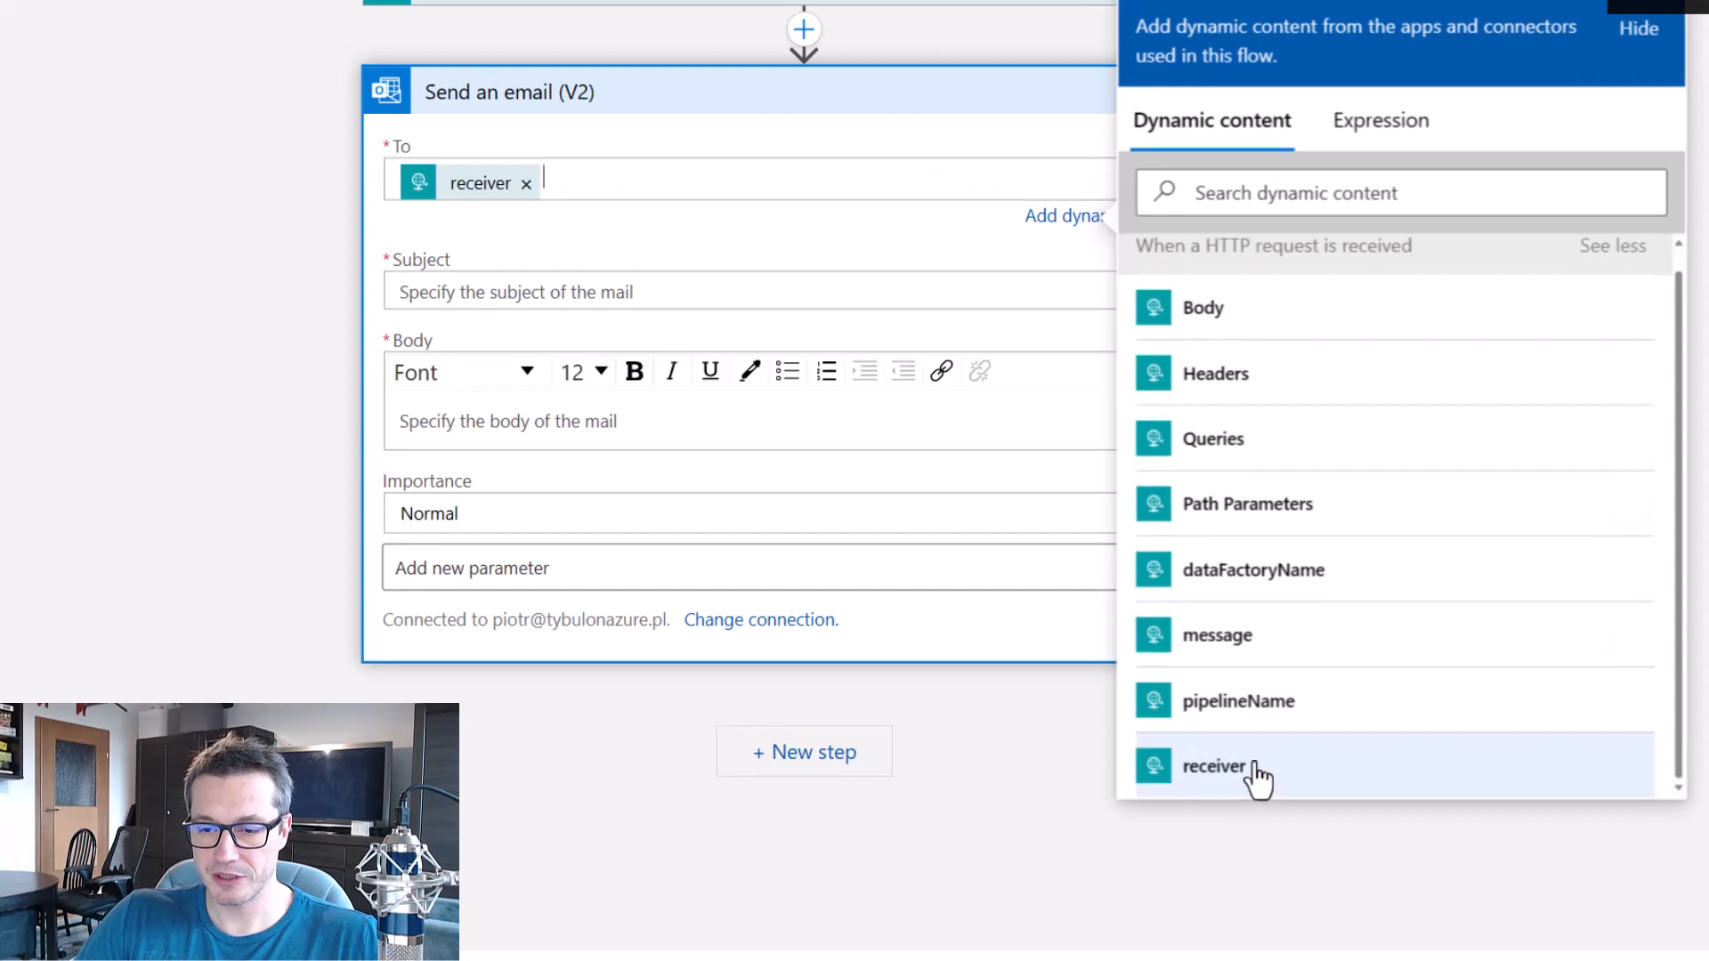
Set the email subject to "Message from" dataFactoryName "; pipeline:" pipelineName, inserting both names as dynamic content.
left_click(717, 259)
left_click(762, 271)
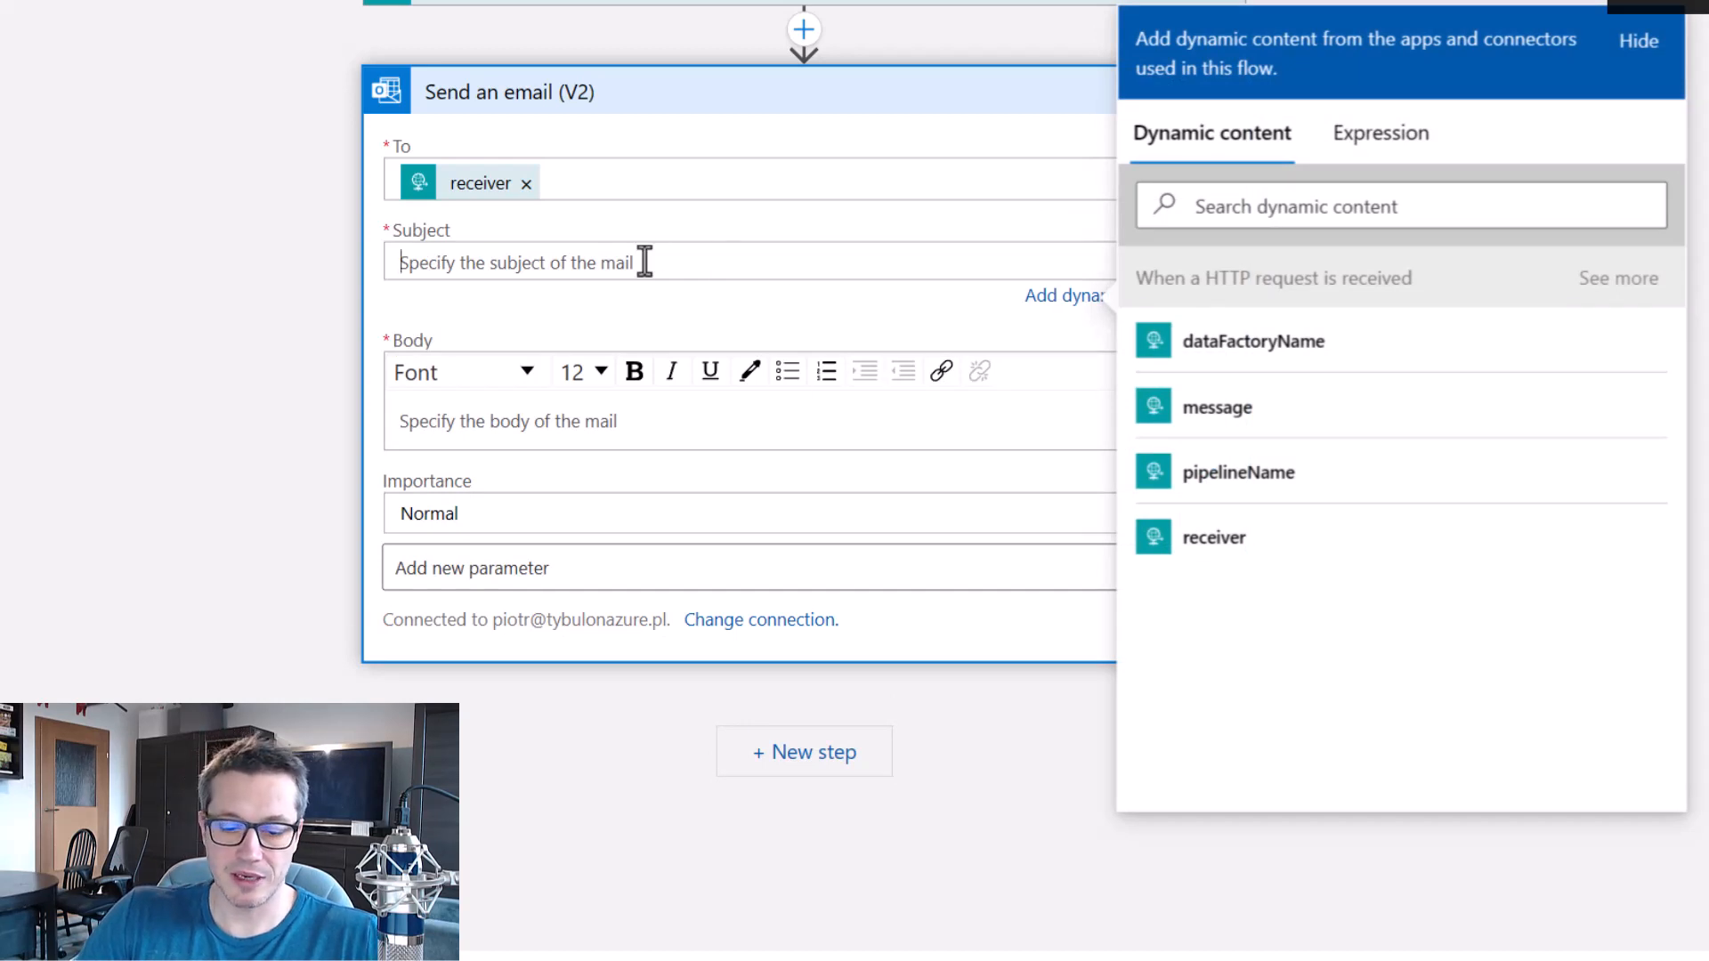
type("Message from")
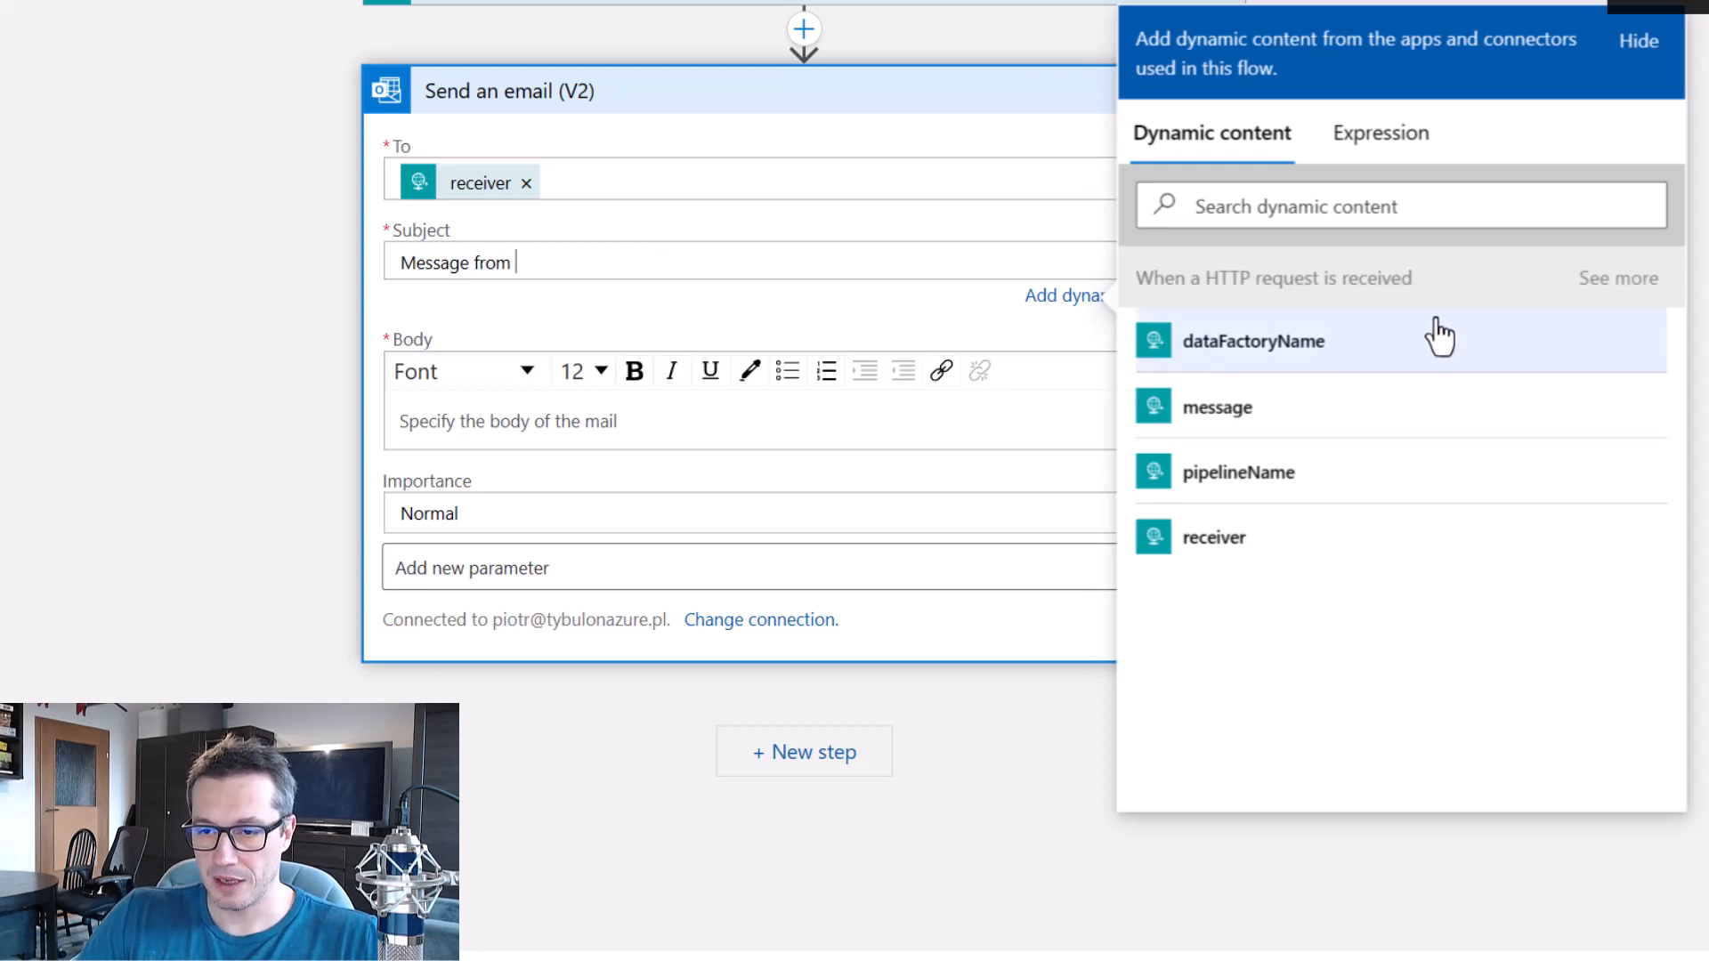
left_click(1260, 352)
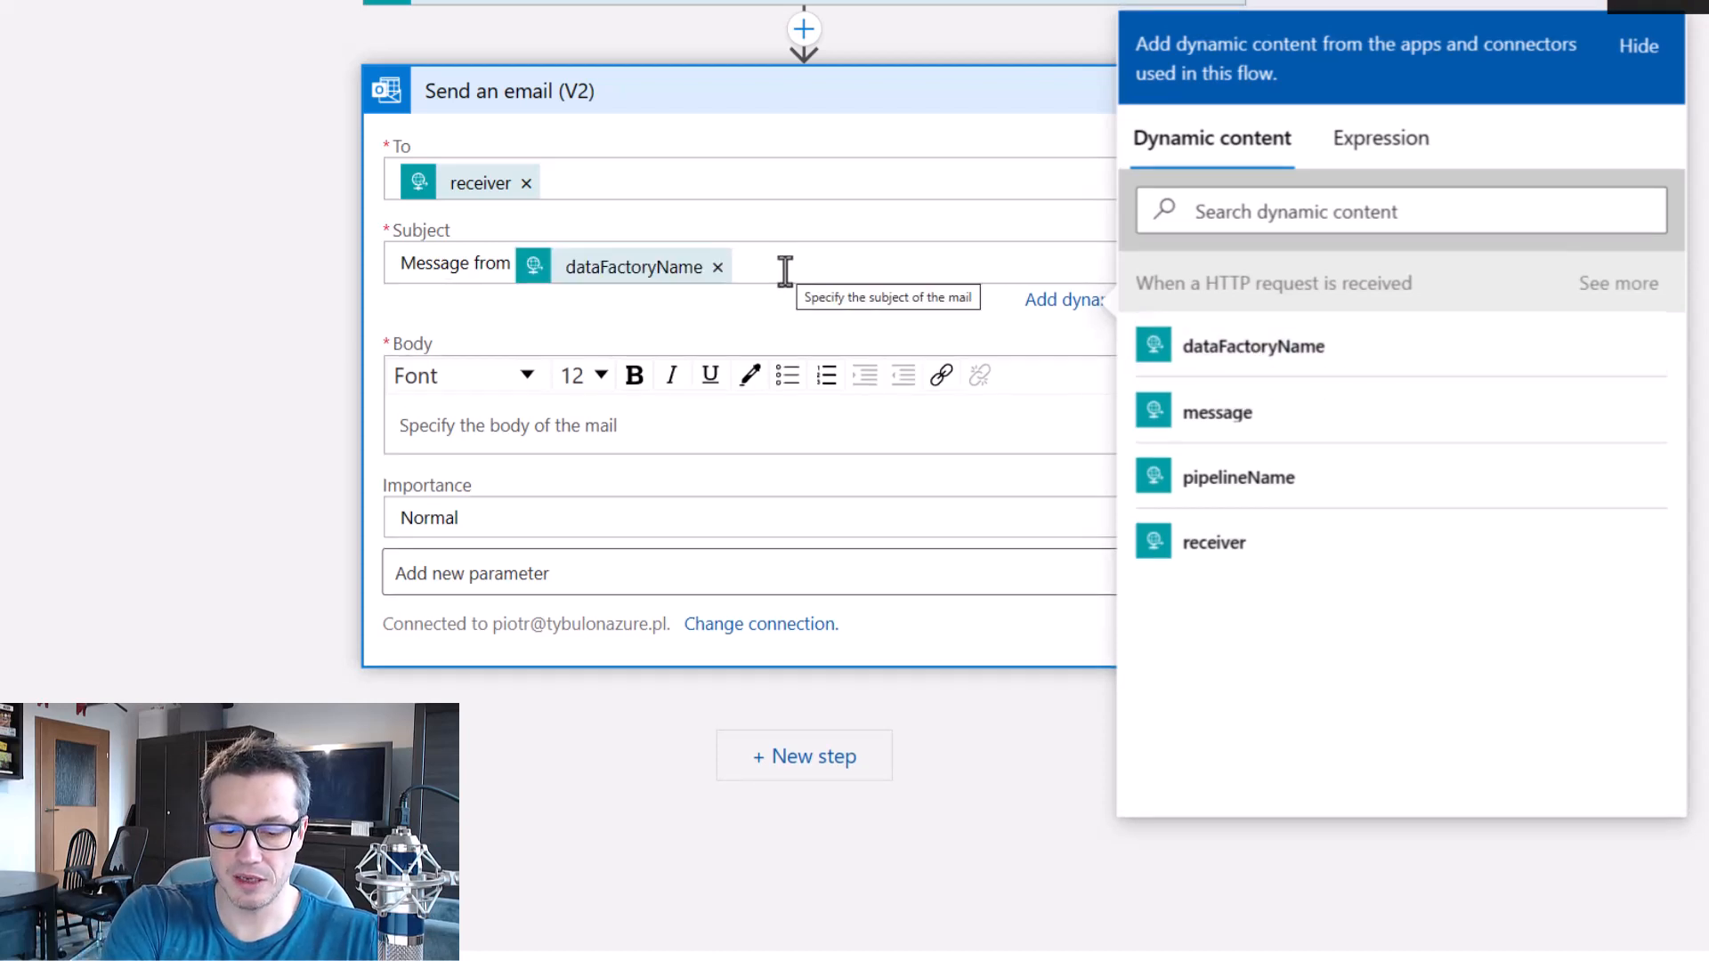
type(":")
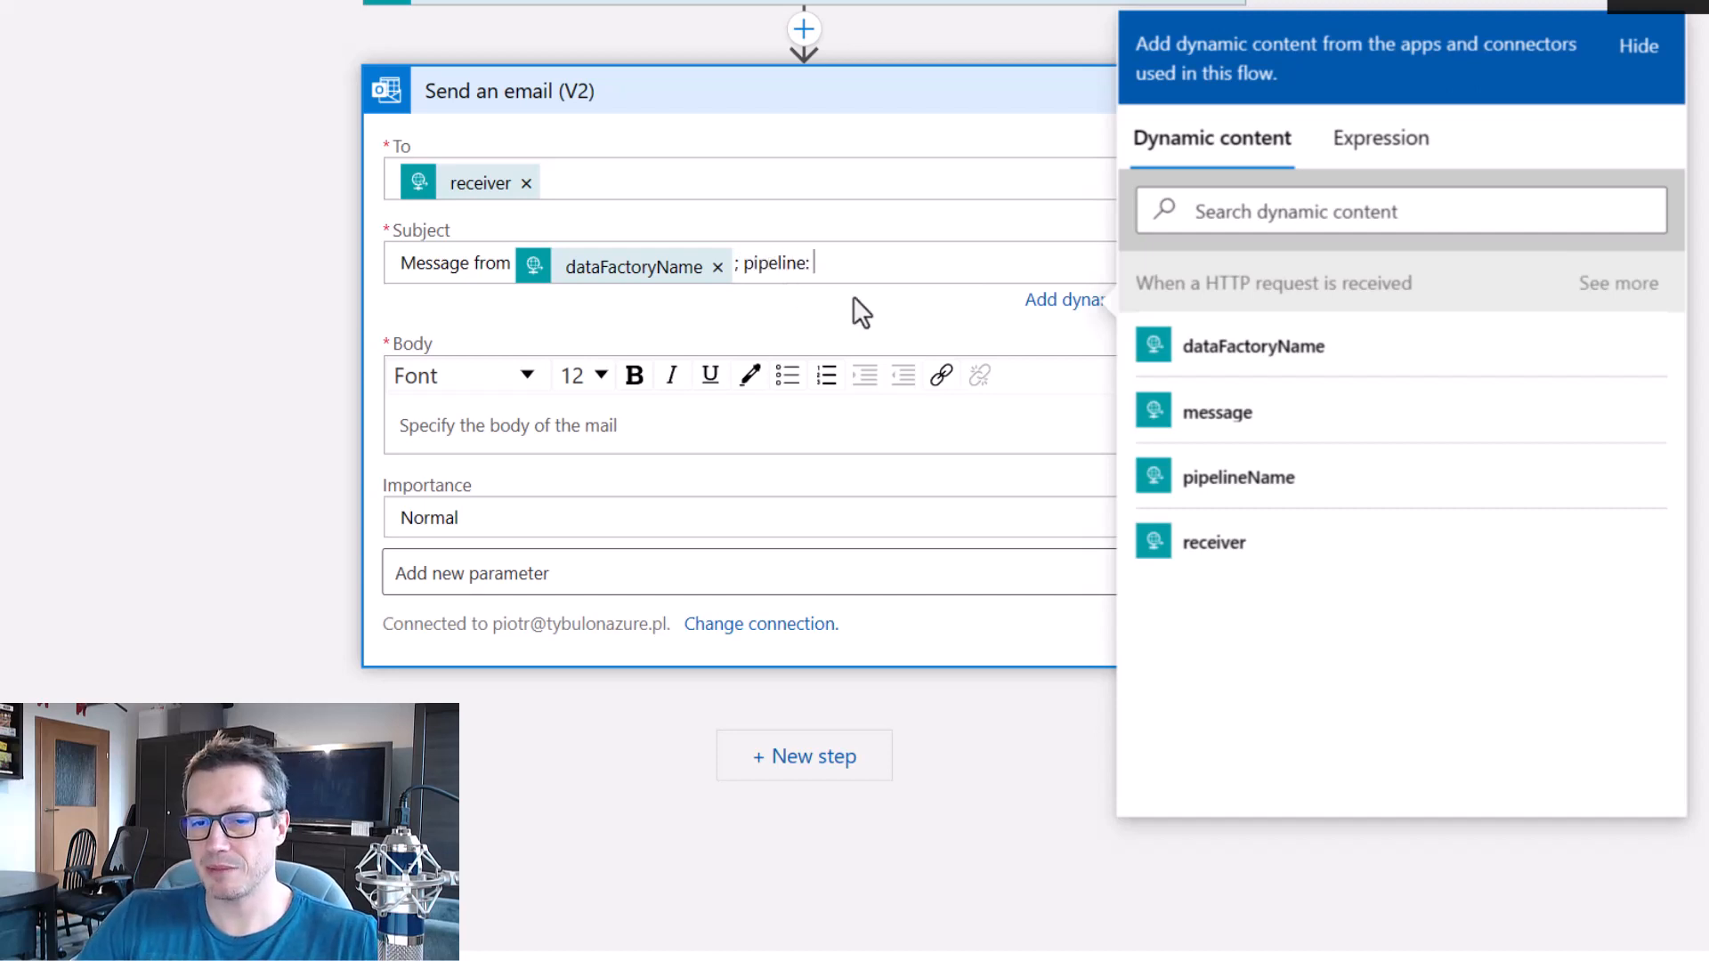
left_click(1197, 479)
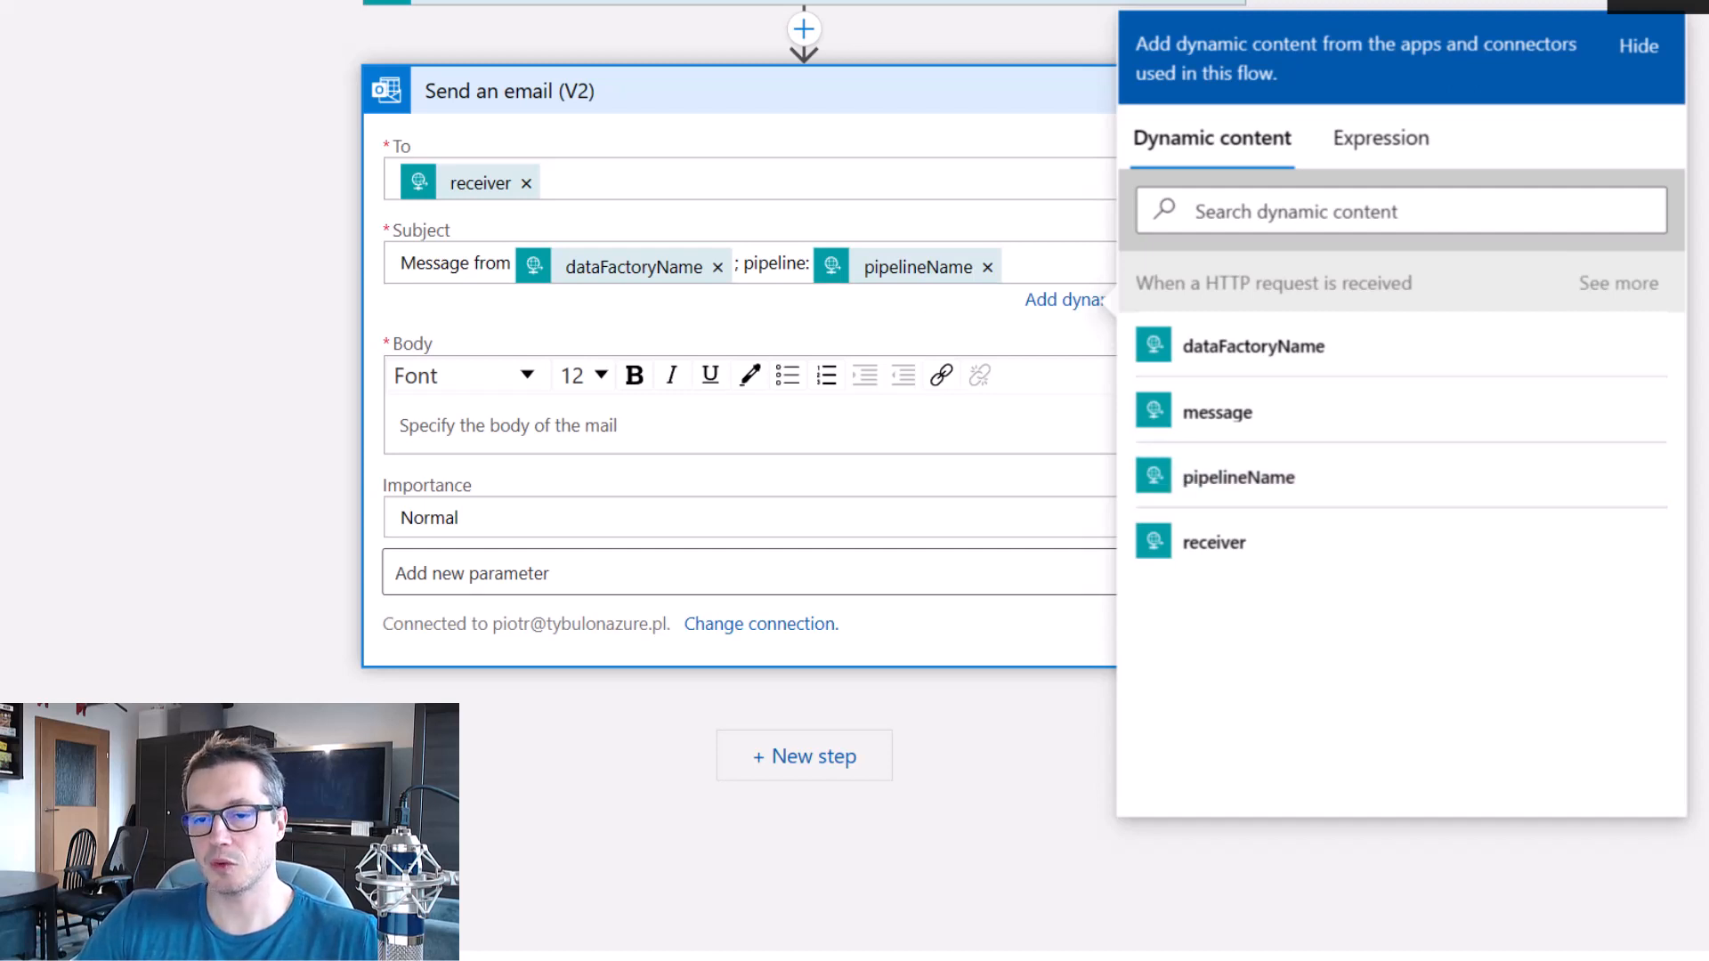
Set the email body to the message value from the HTTP request's dynamic content and save the logic app.
left_click(673, 433)
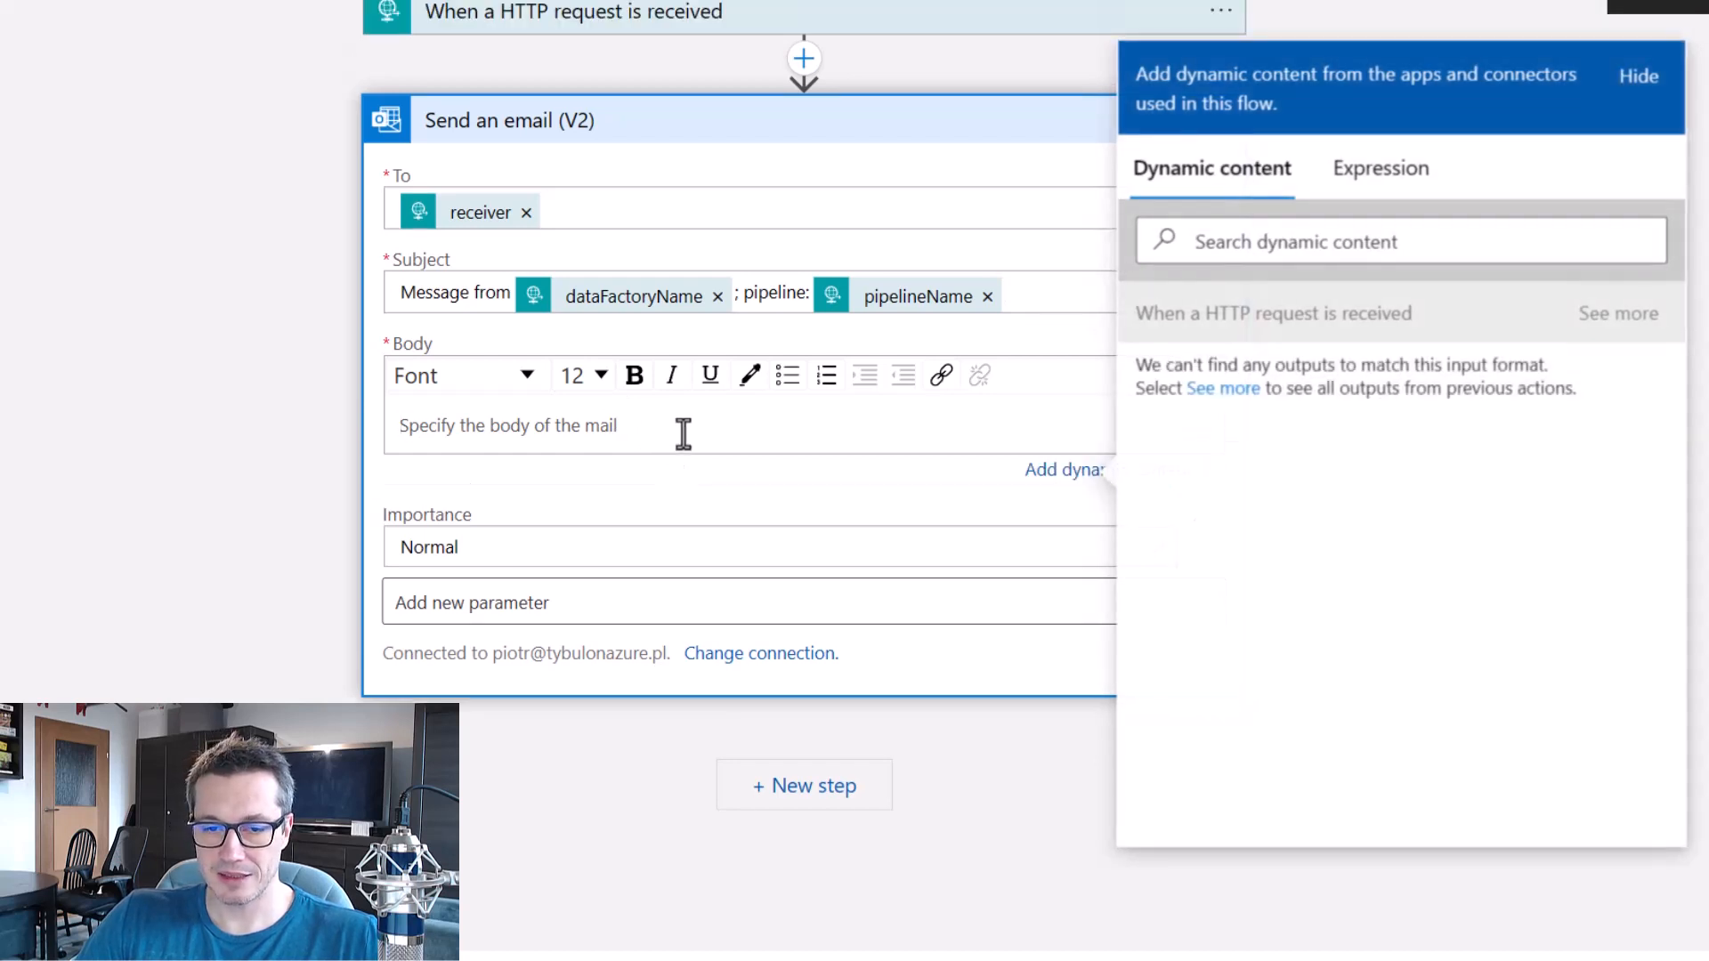
left_click(1221, 389)
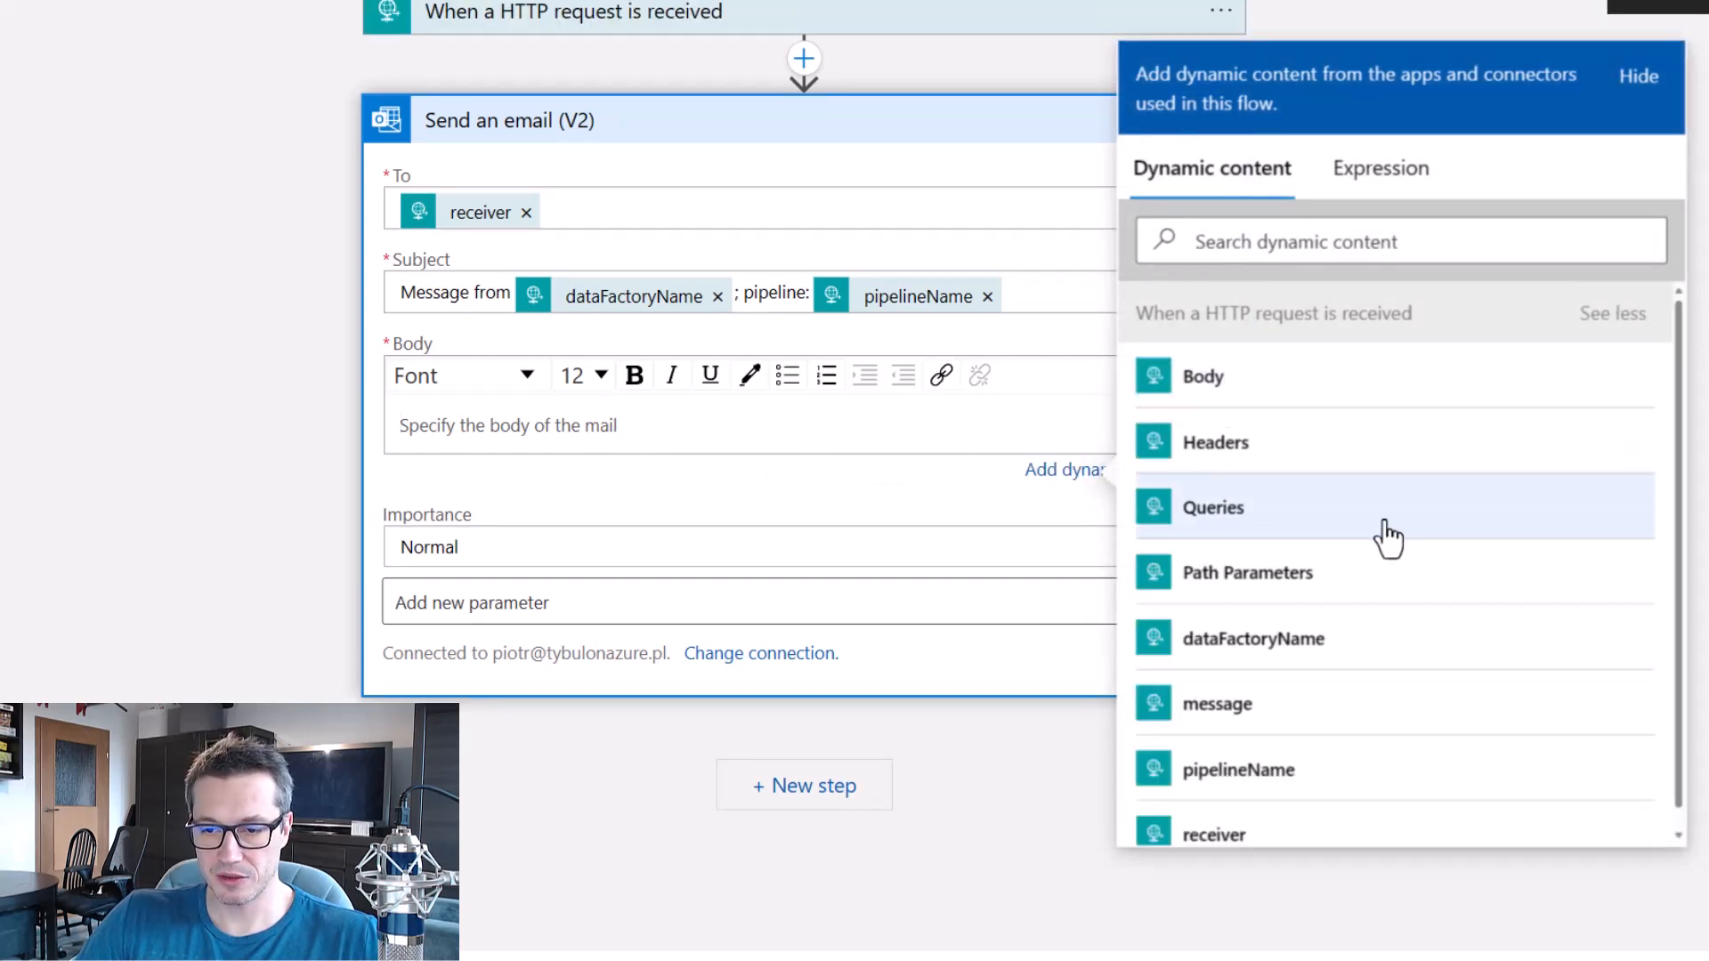
scroll(1387, 537, "down", 1)
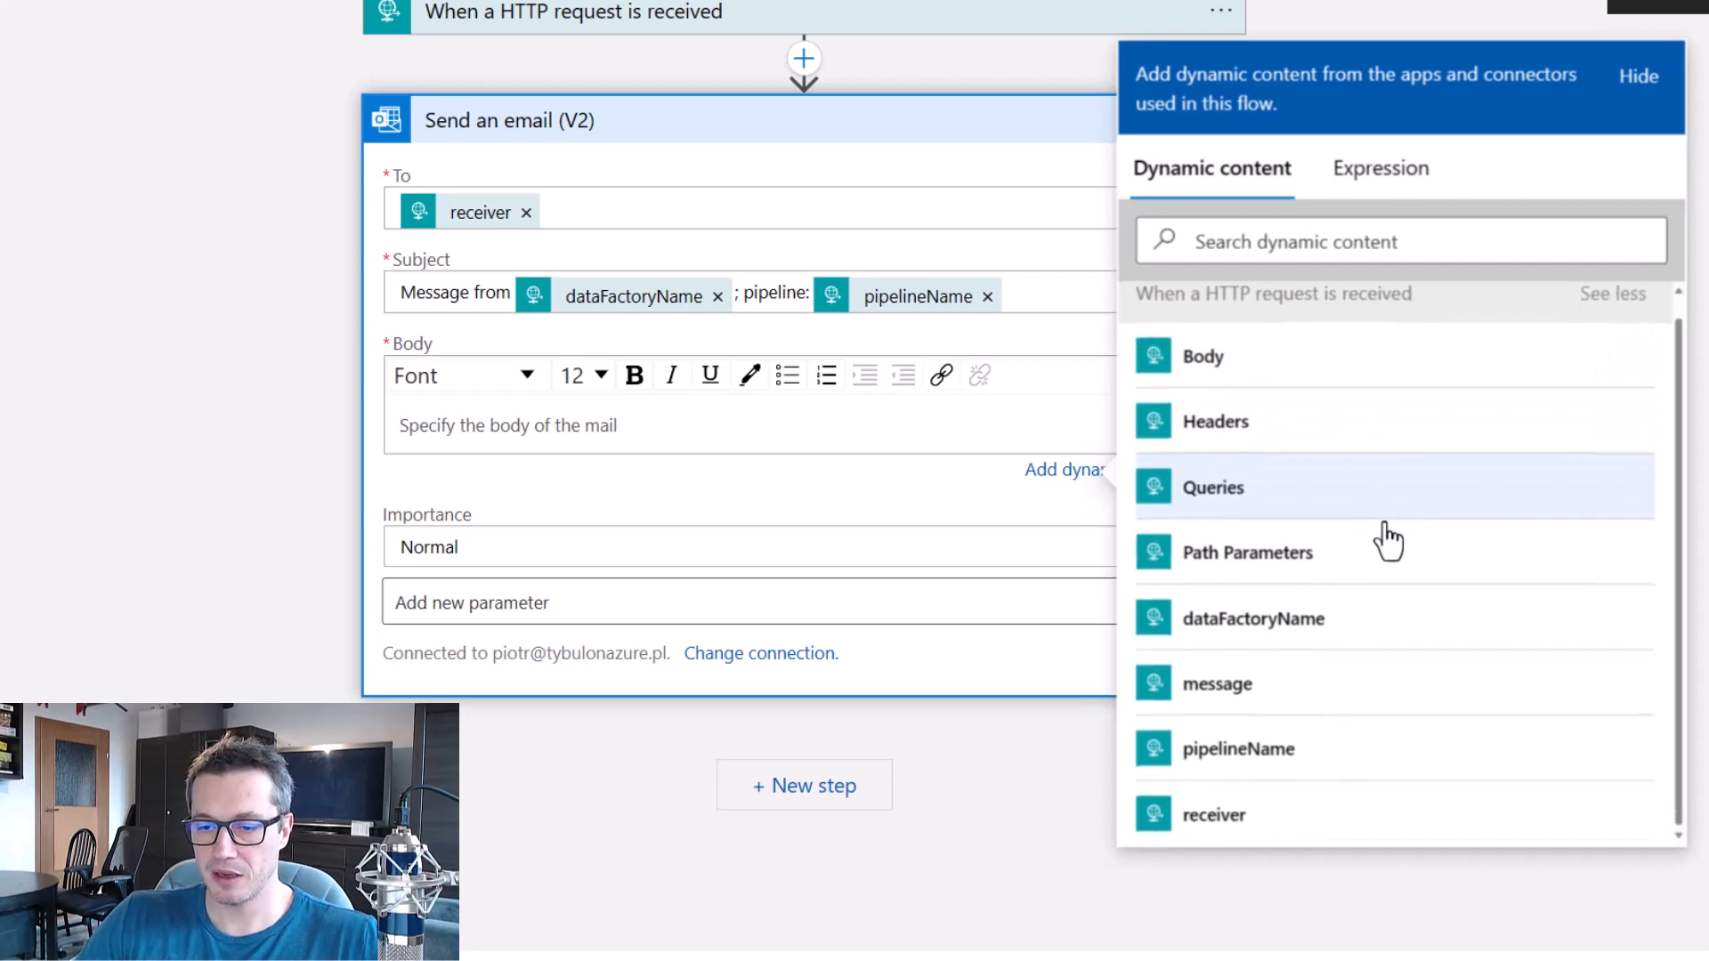
left_click(1242, 695)
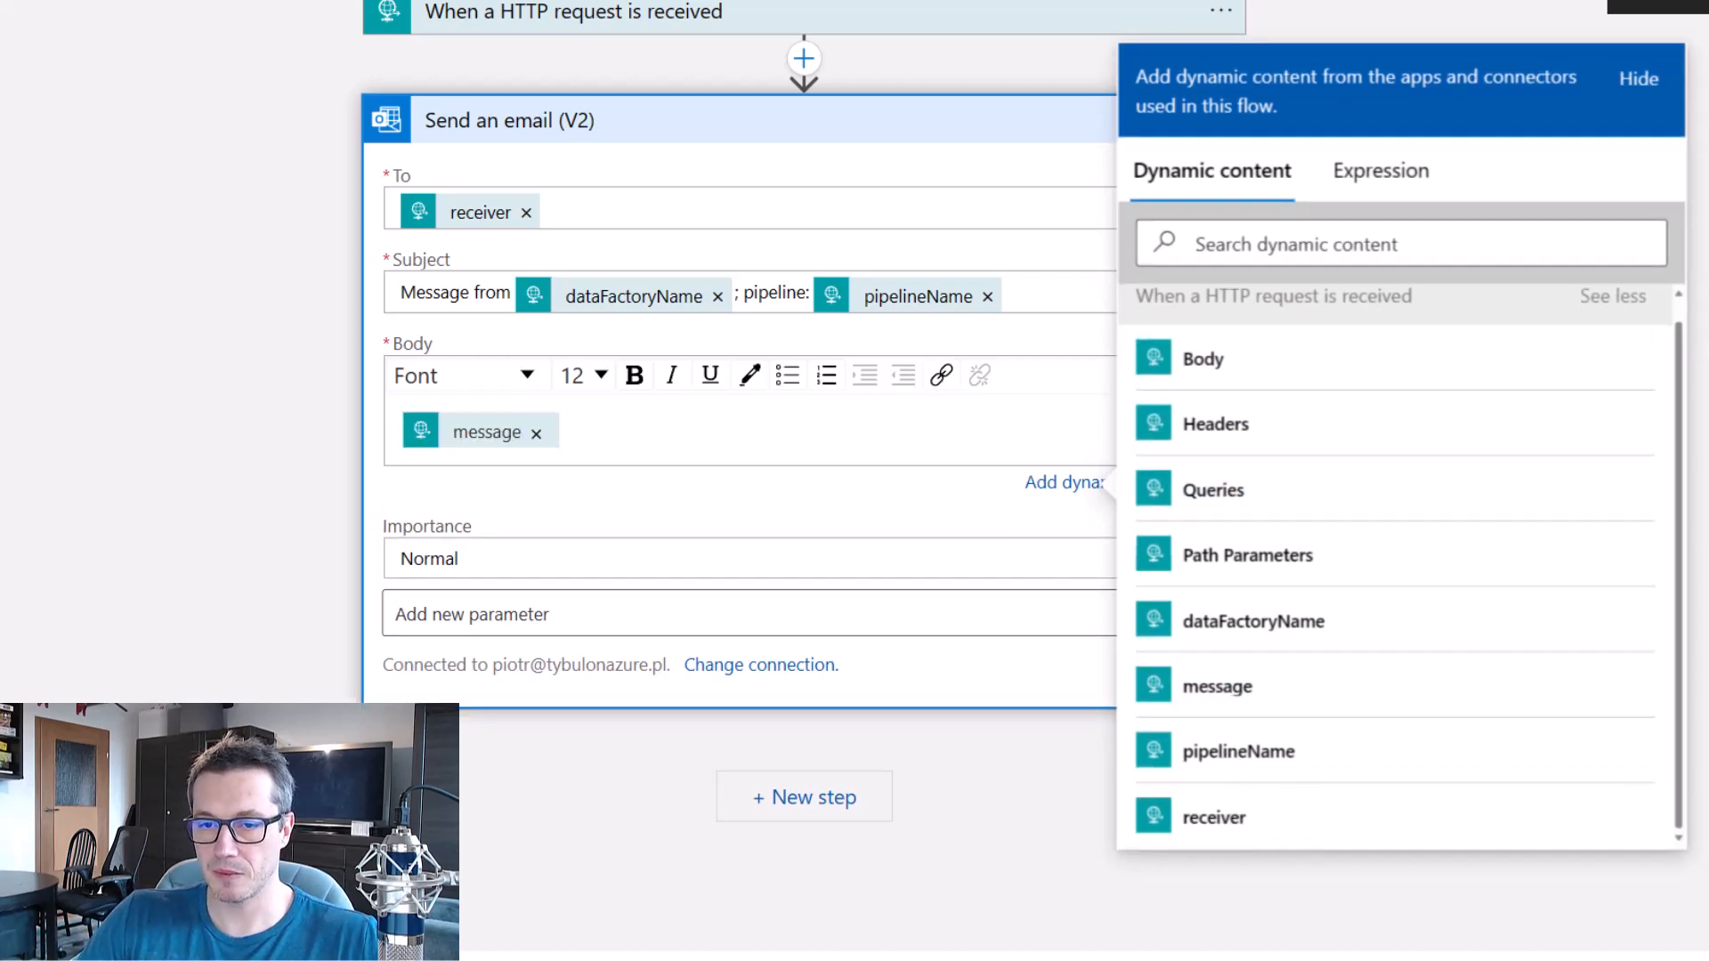
left_click(283, 600)
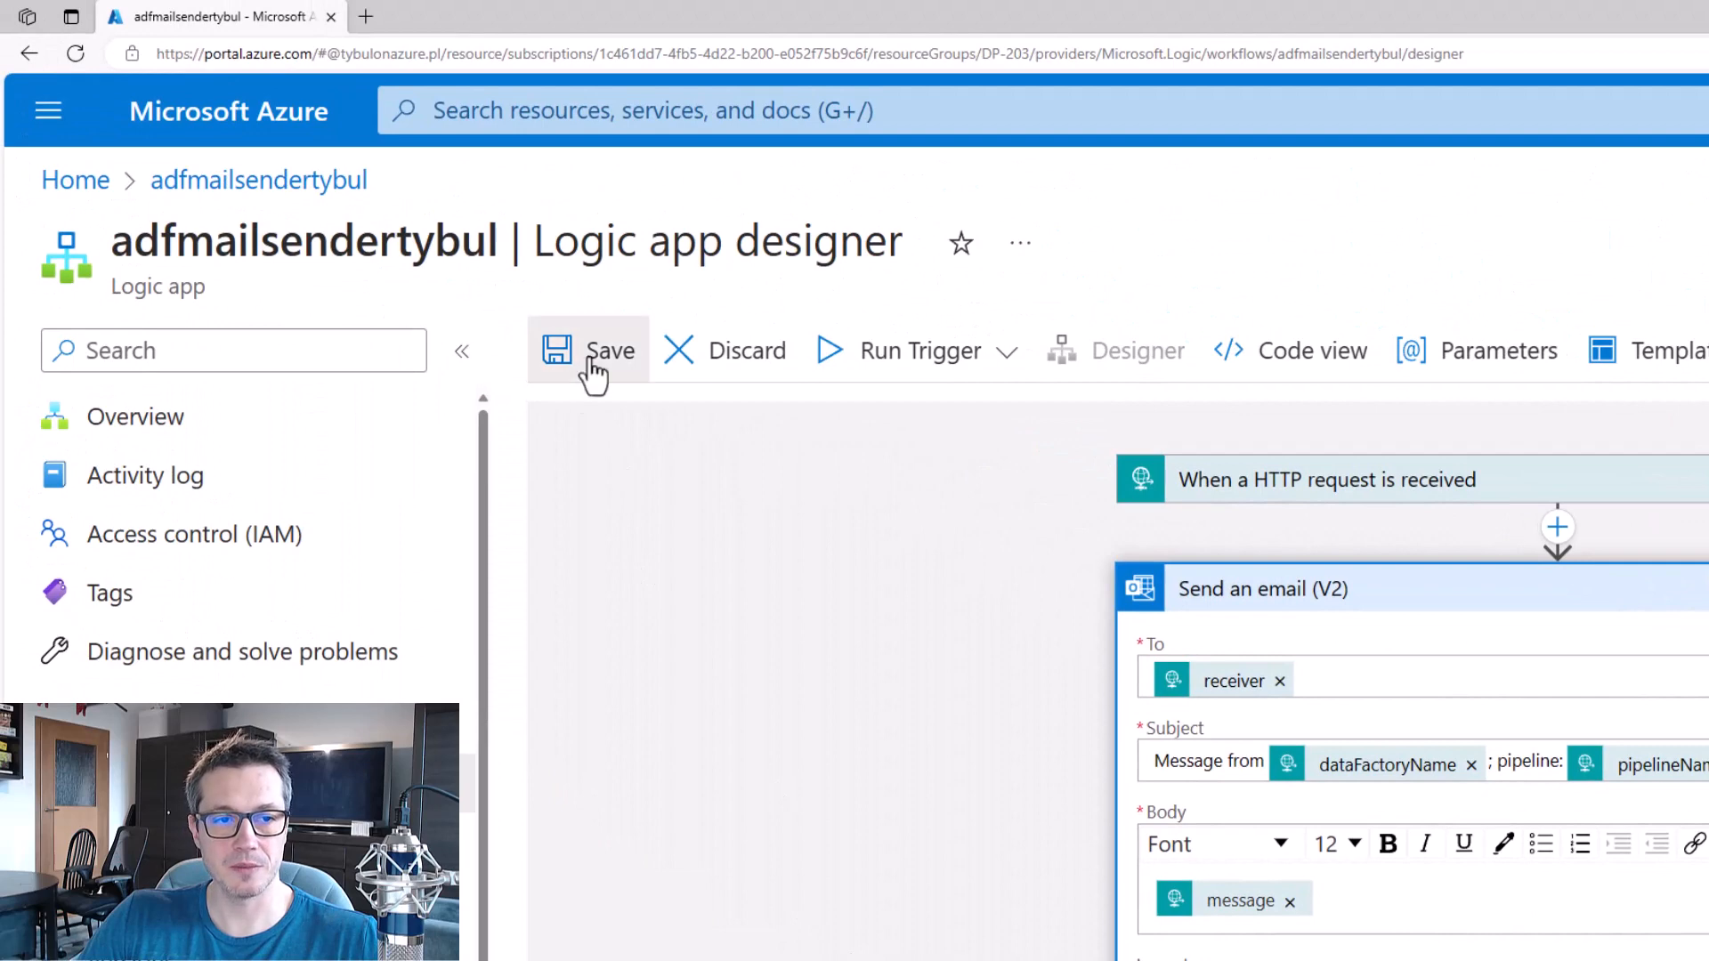
left_click(590, 360)
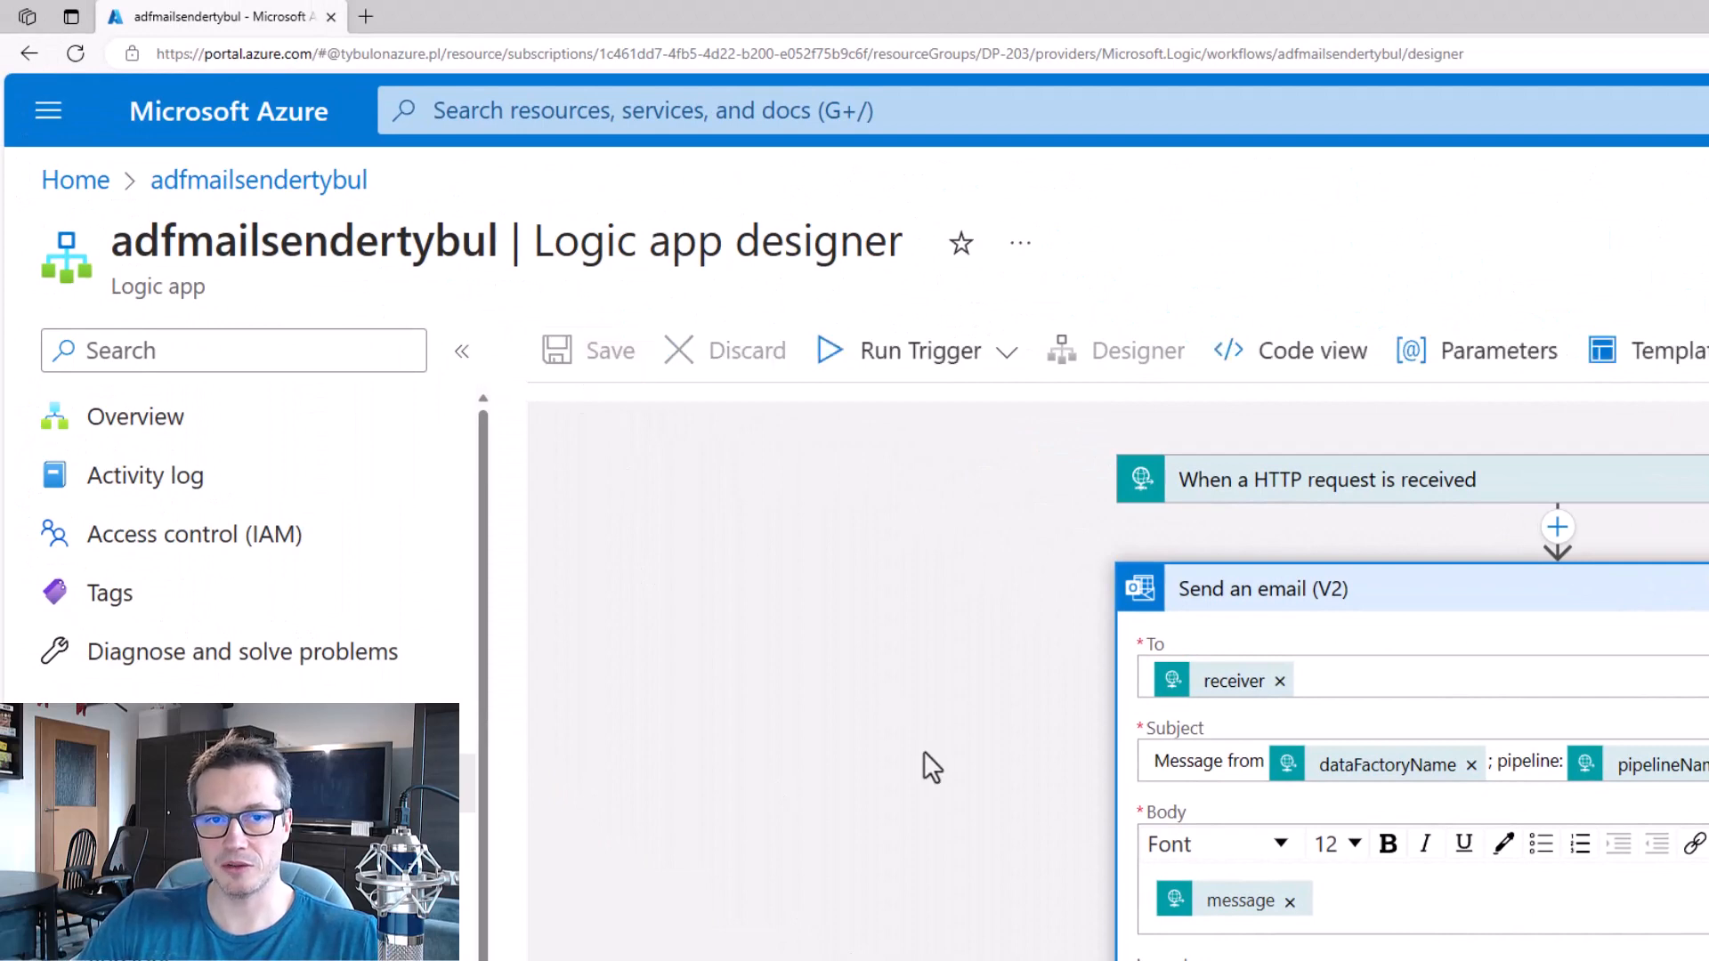
Copy the Workflow URL from the logic app's overview.
left_click(157, 425)
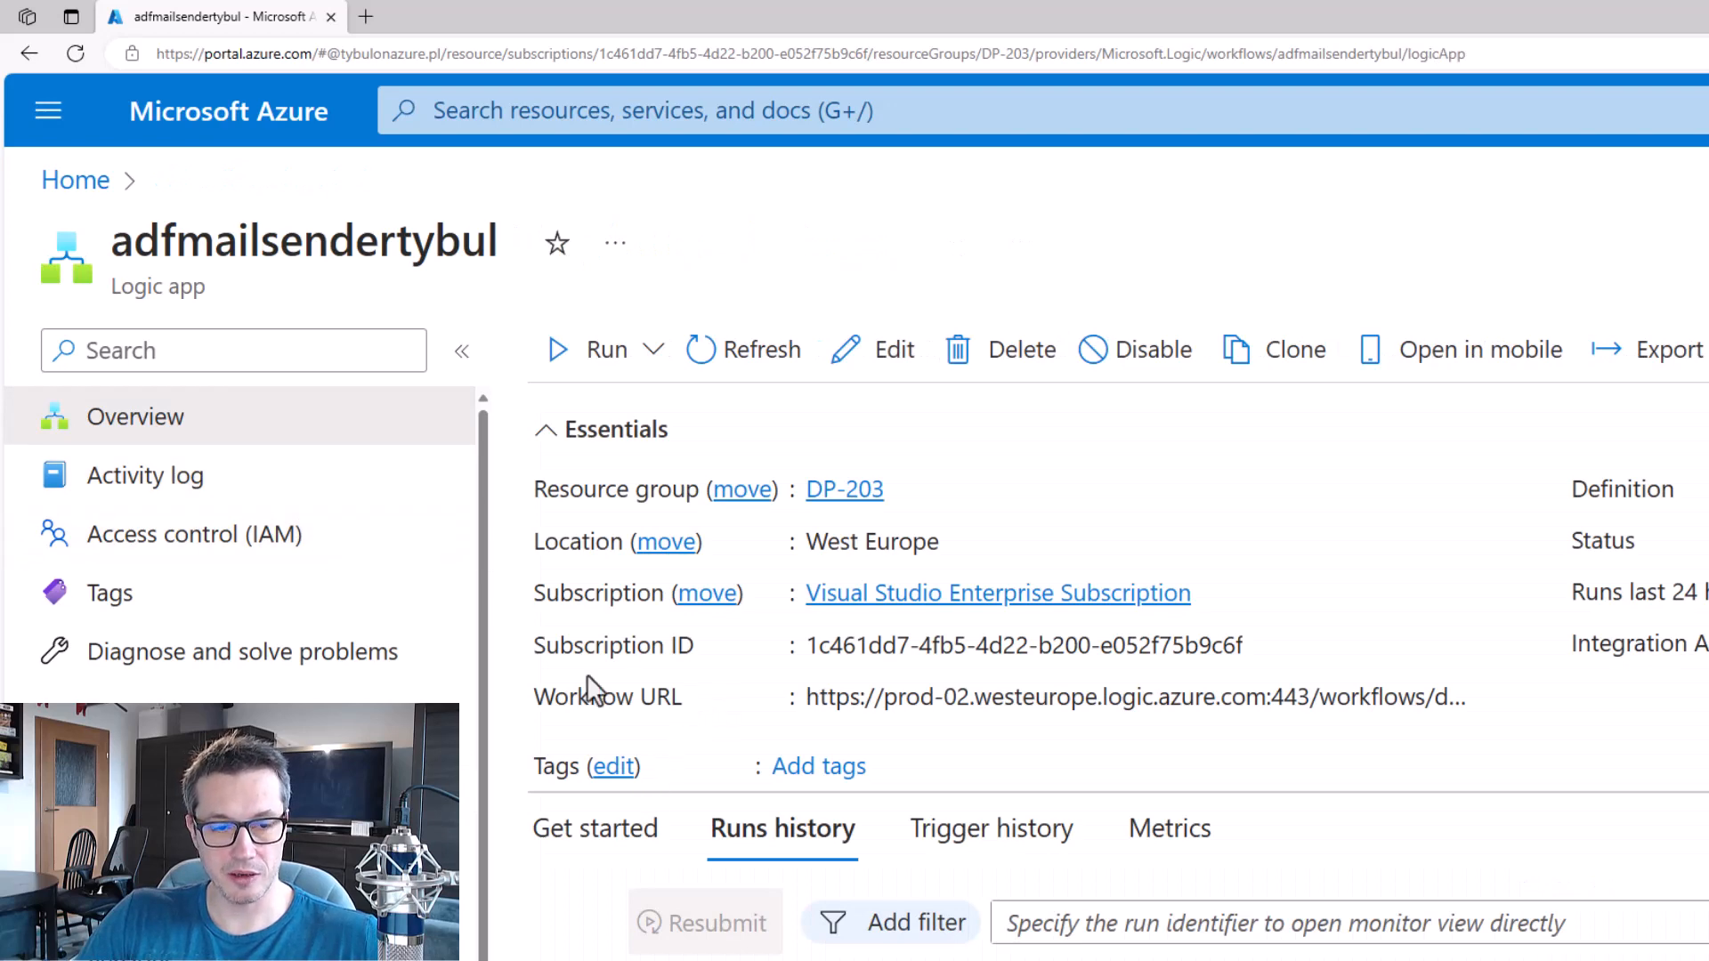
left_click_drag(520, 667, 1516, 735)
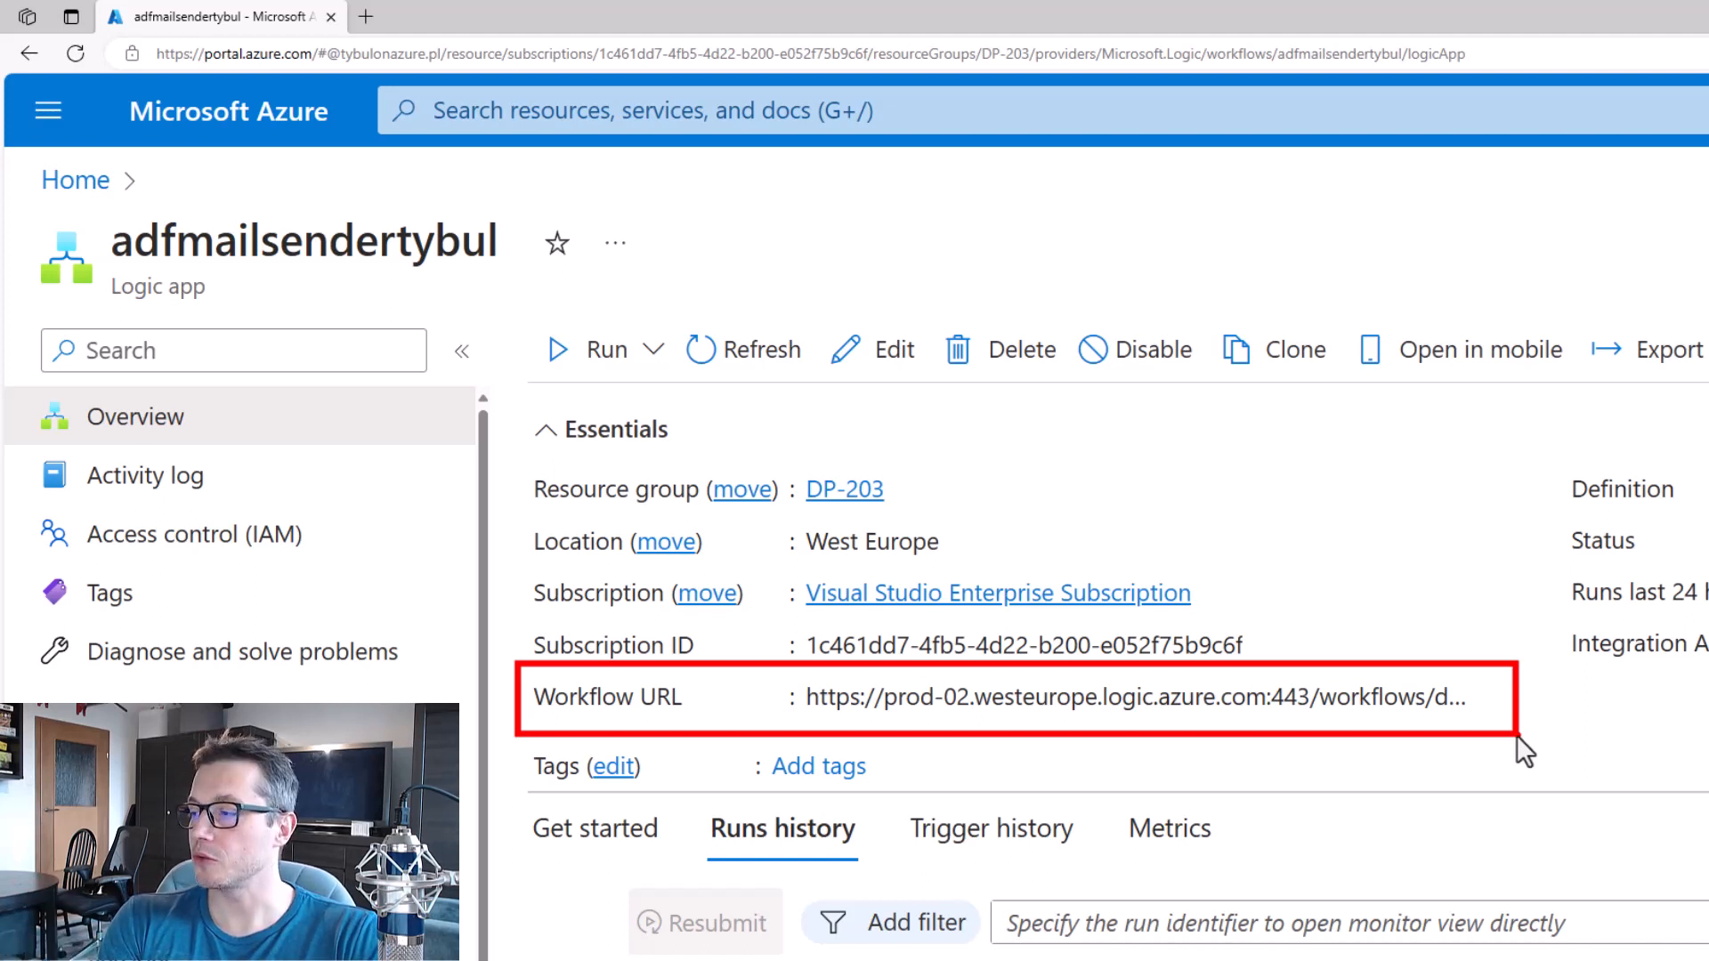
mouse_move(1496, 716)
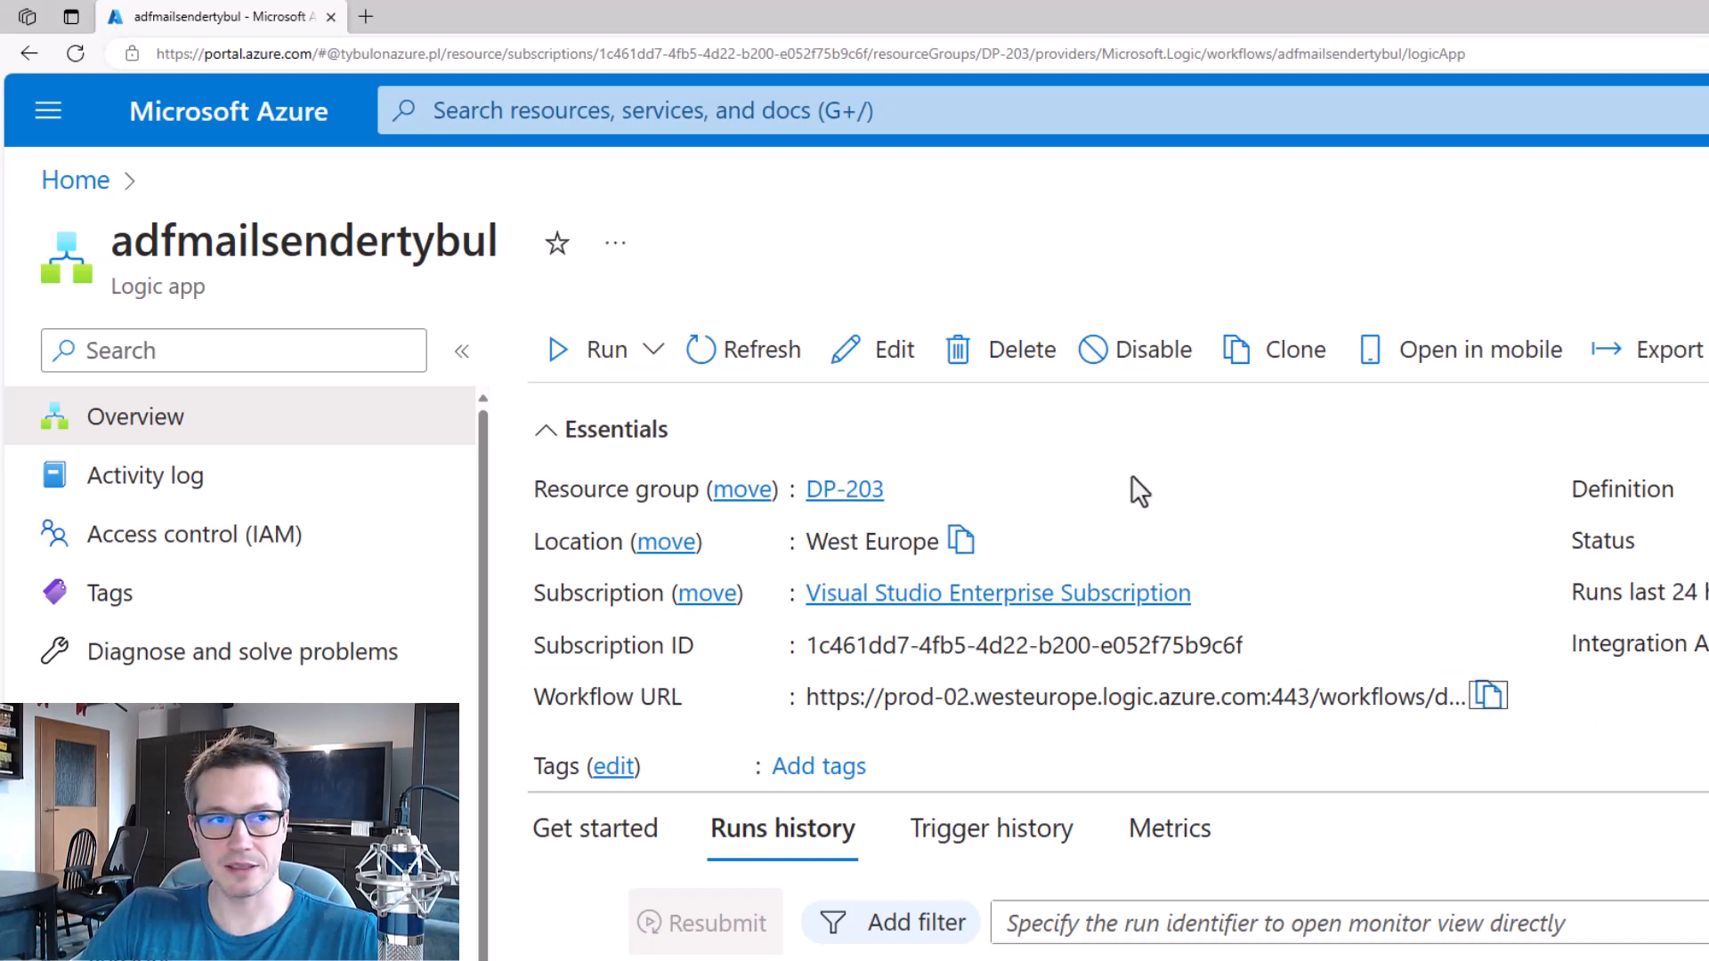
Open the tybuladf data factory from the Azure portal in a new browser tab and go to its authoring view.
left_click(366, 16)
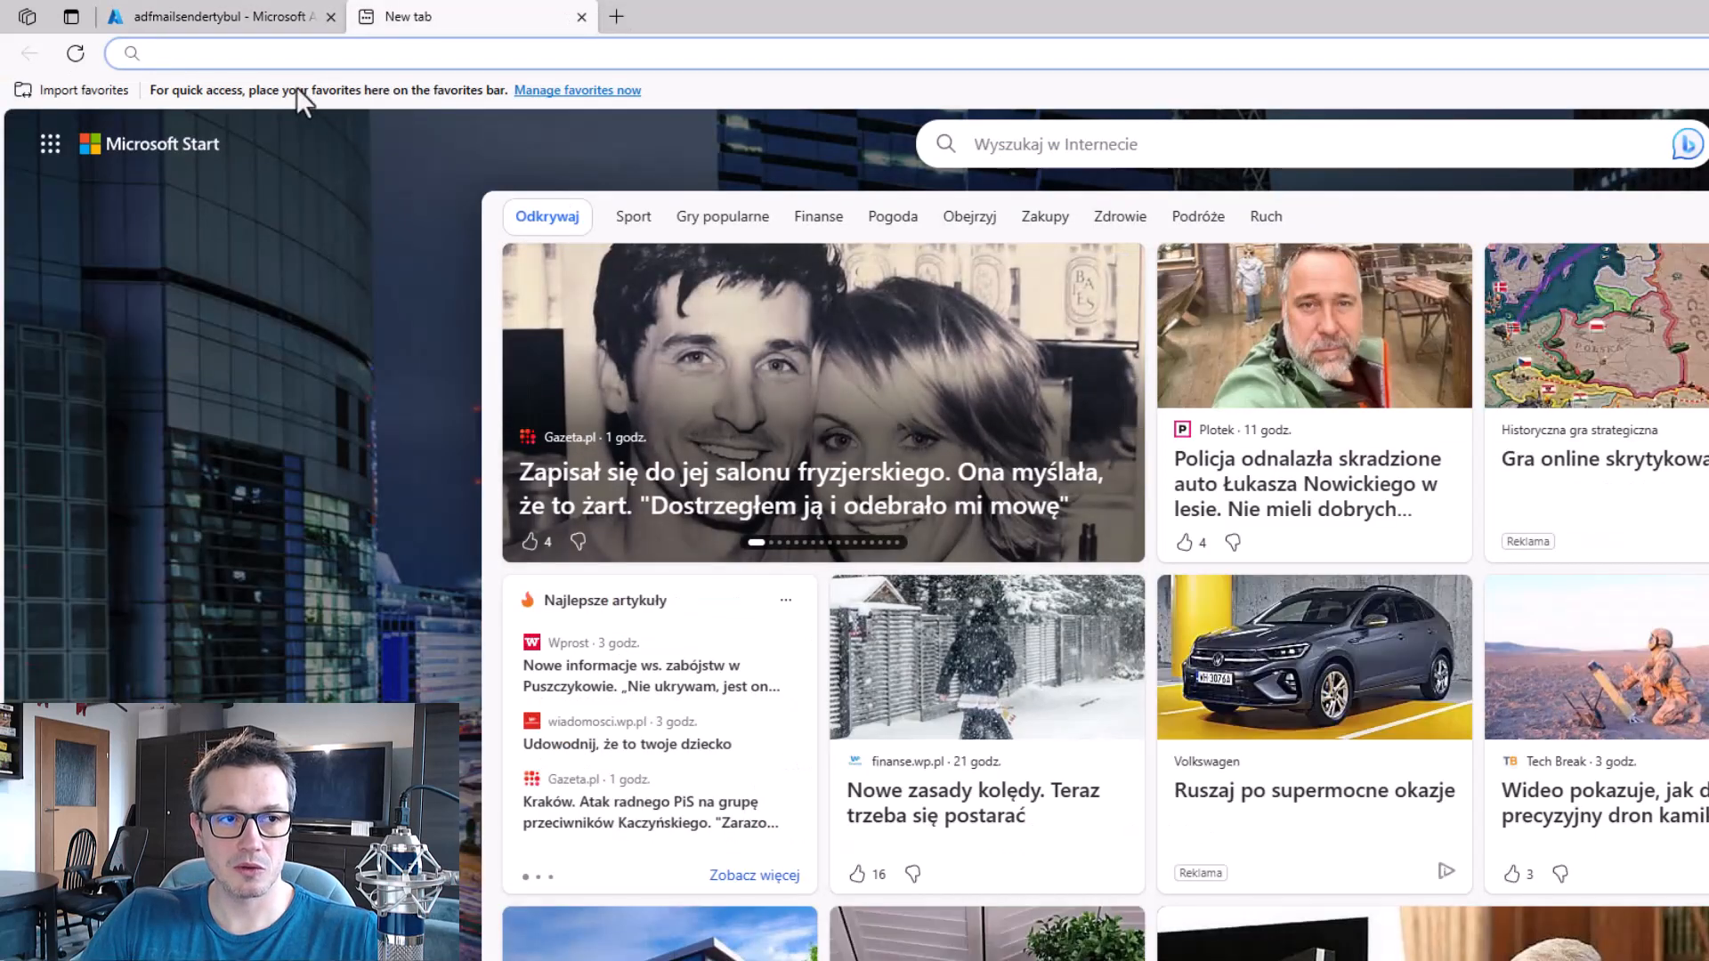
type("portal.azure.com")
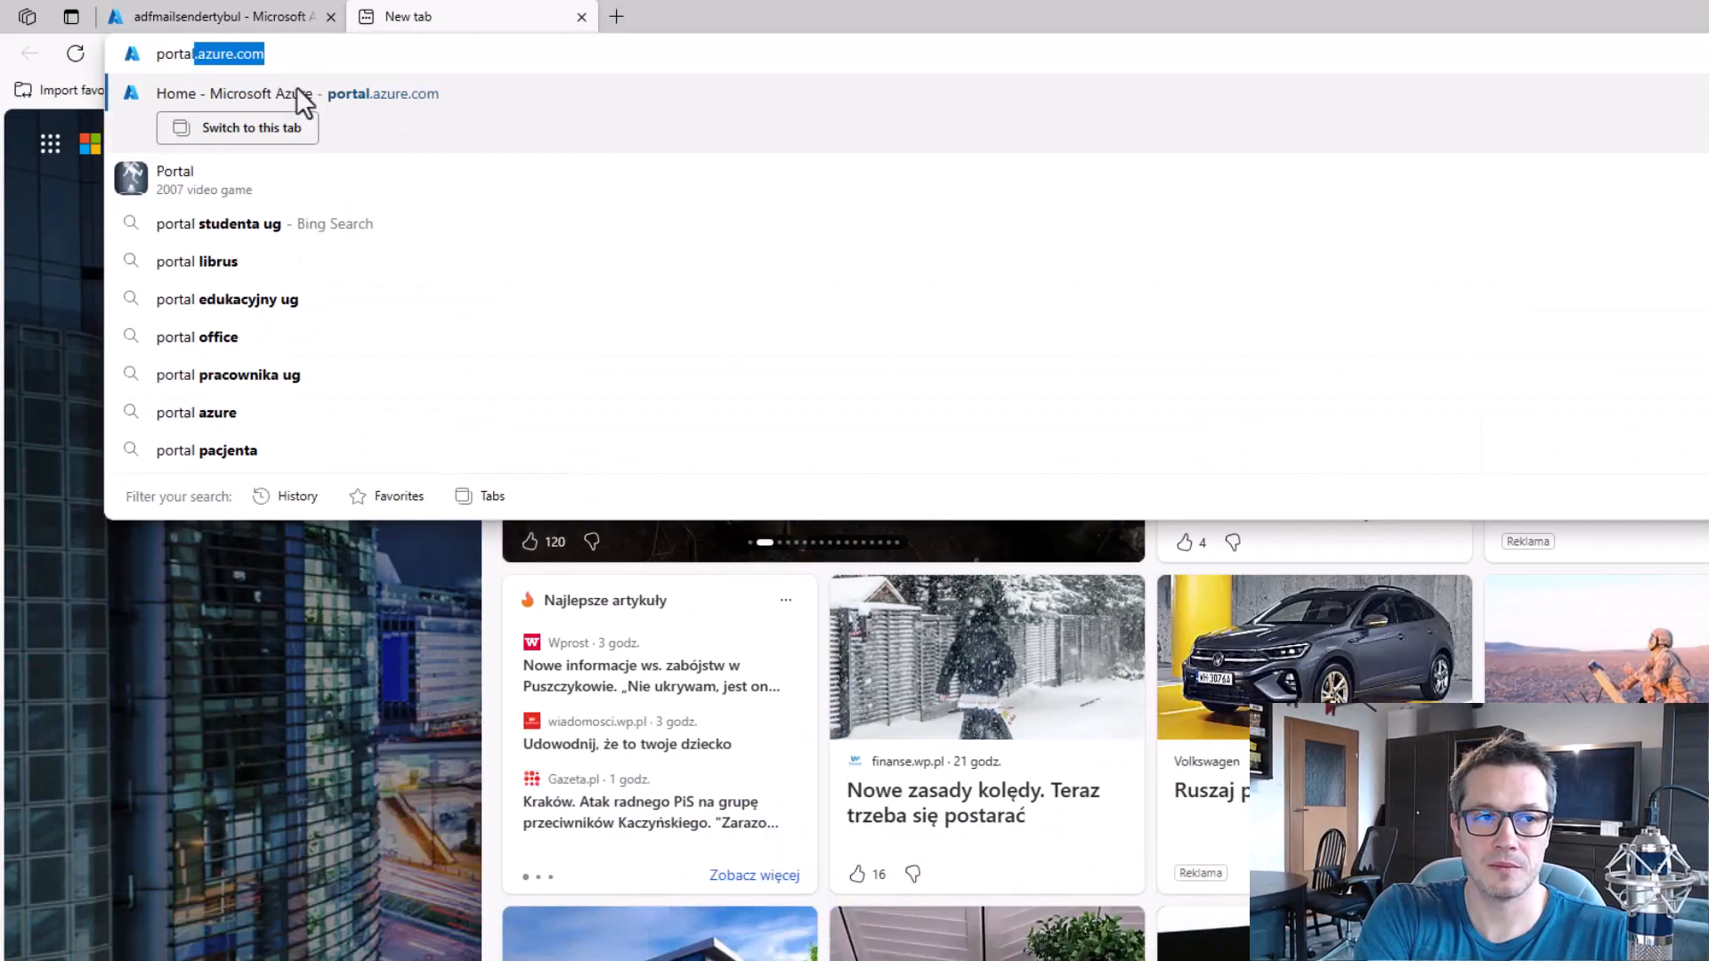
key("Return")
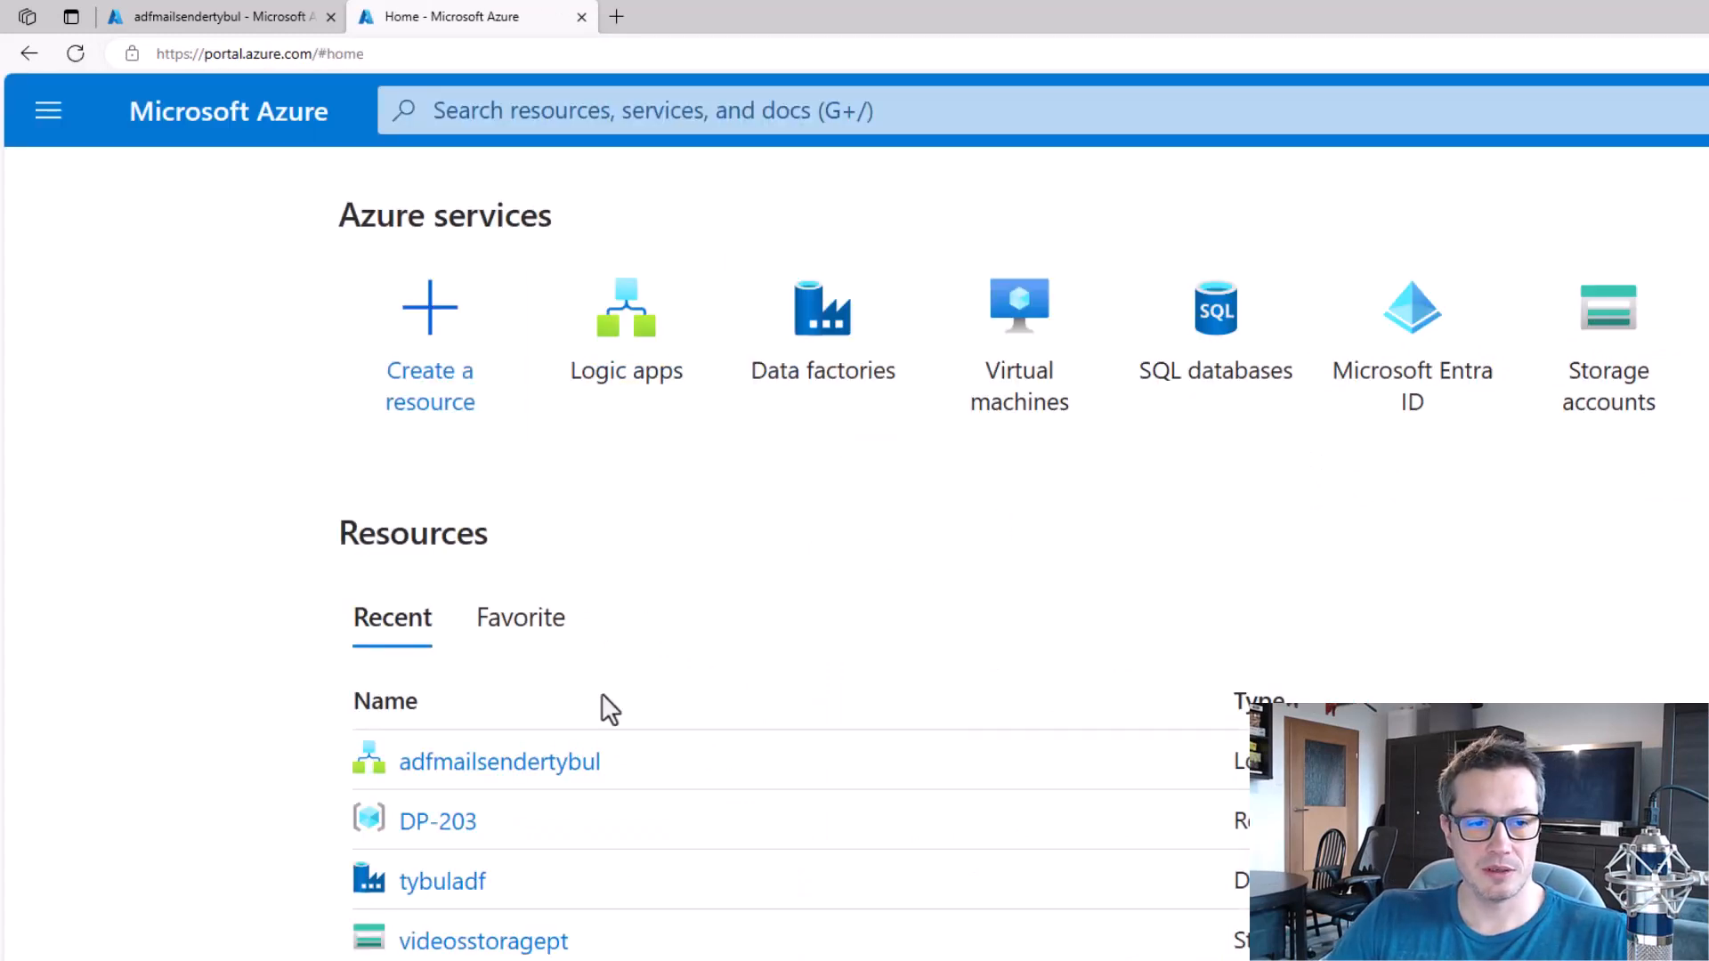
left_click(452, 886)
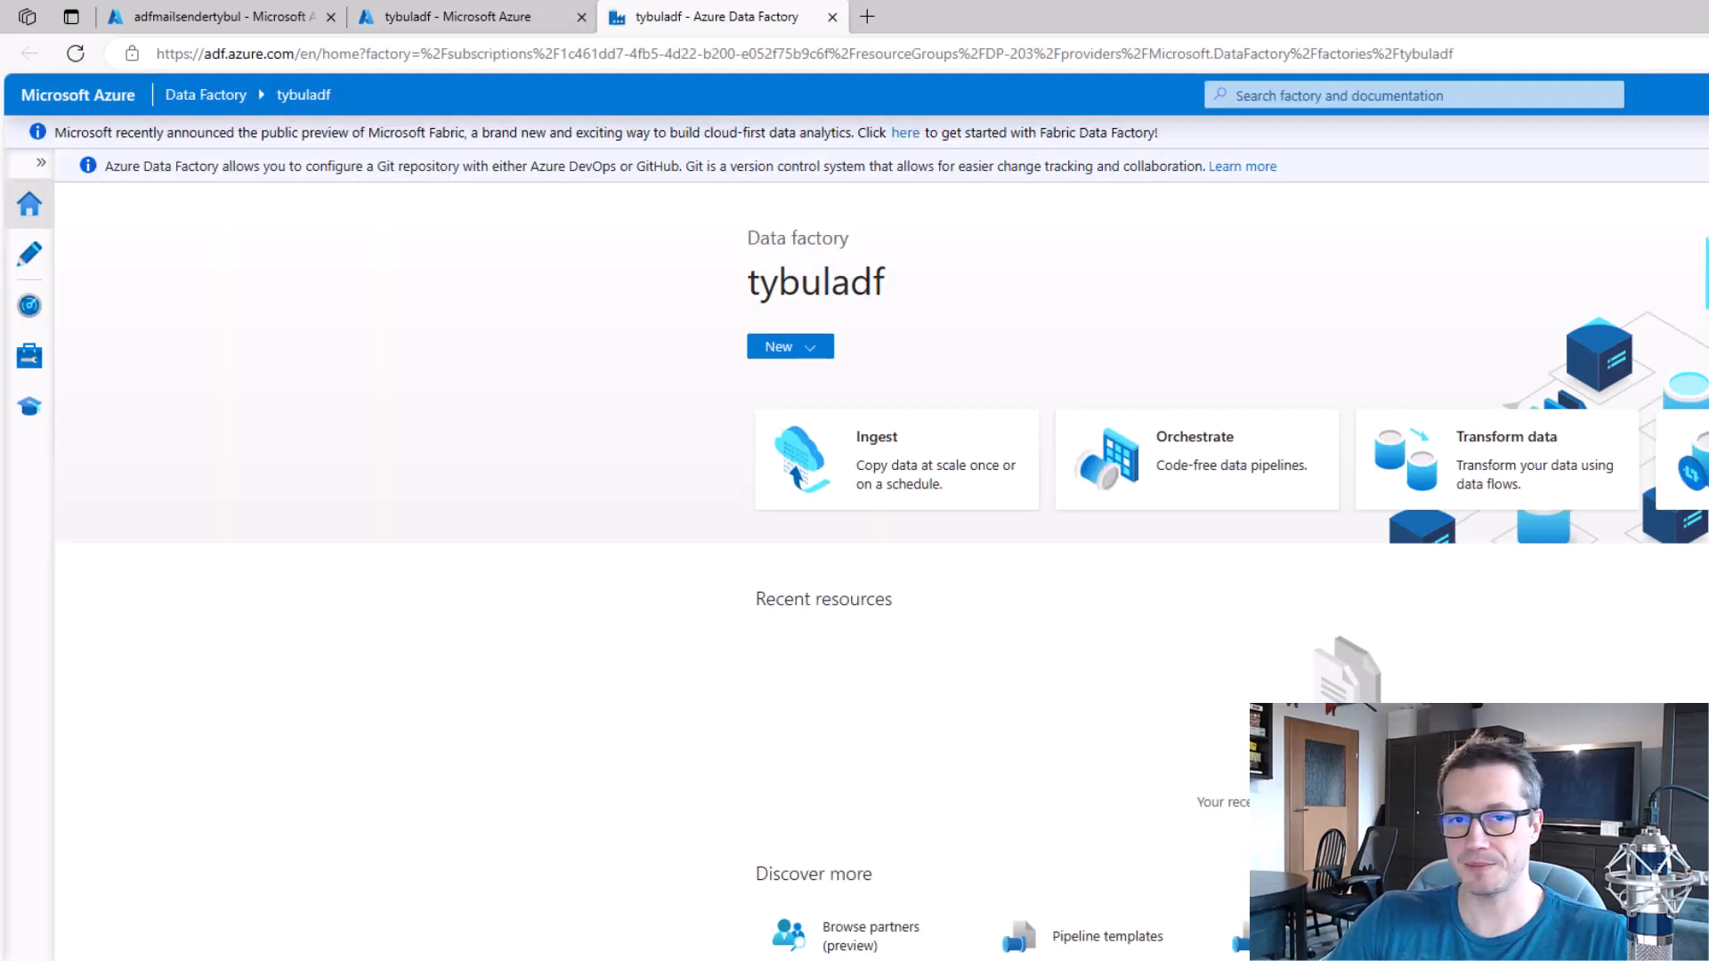
left_click(23, 267)
key("ctrl+plus")
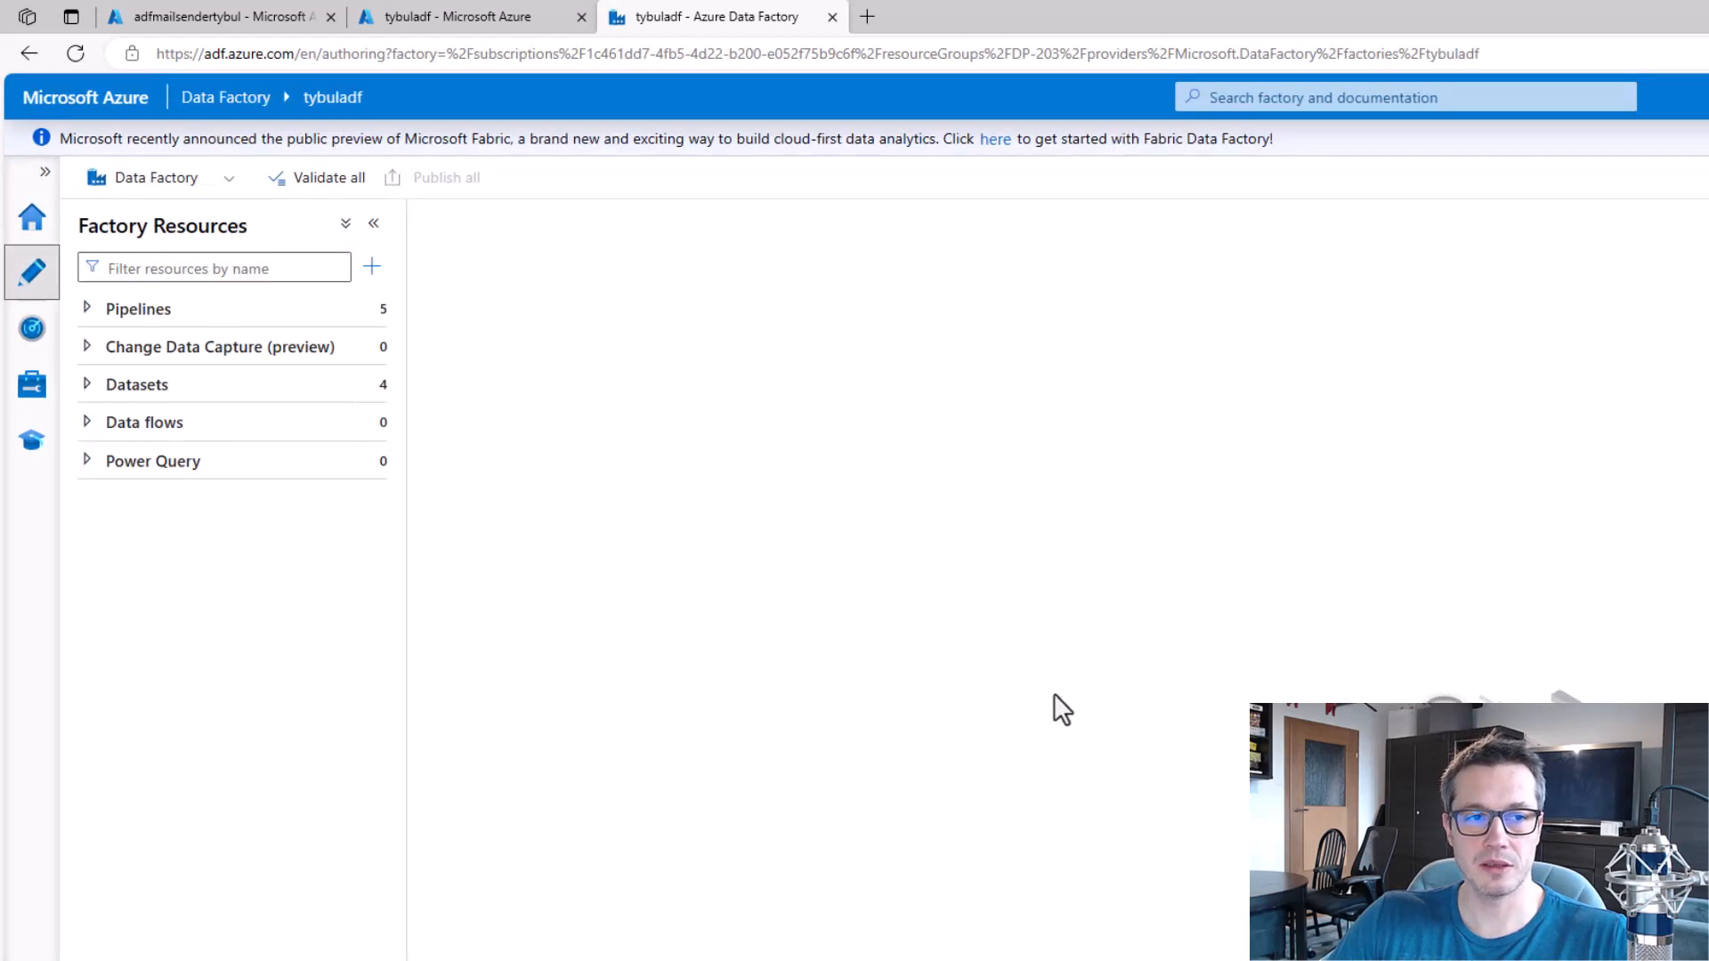
key("ctrl+plus")
Open the Child pipeline and delete its Set variable2 activity.
left_click(121, 397)
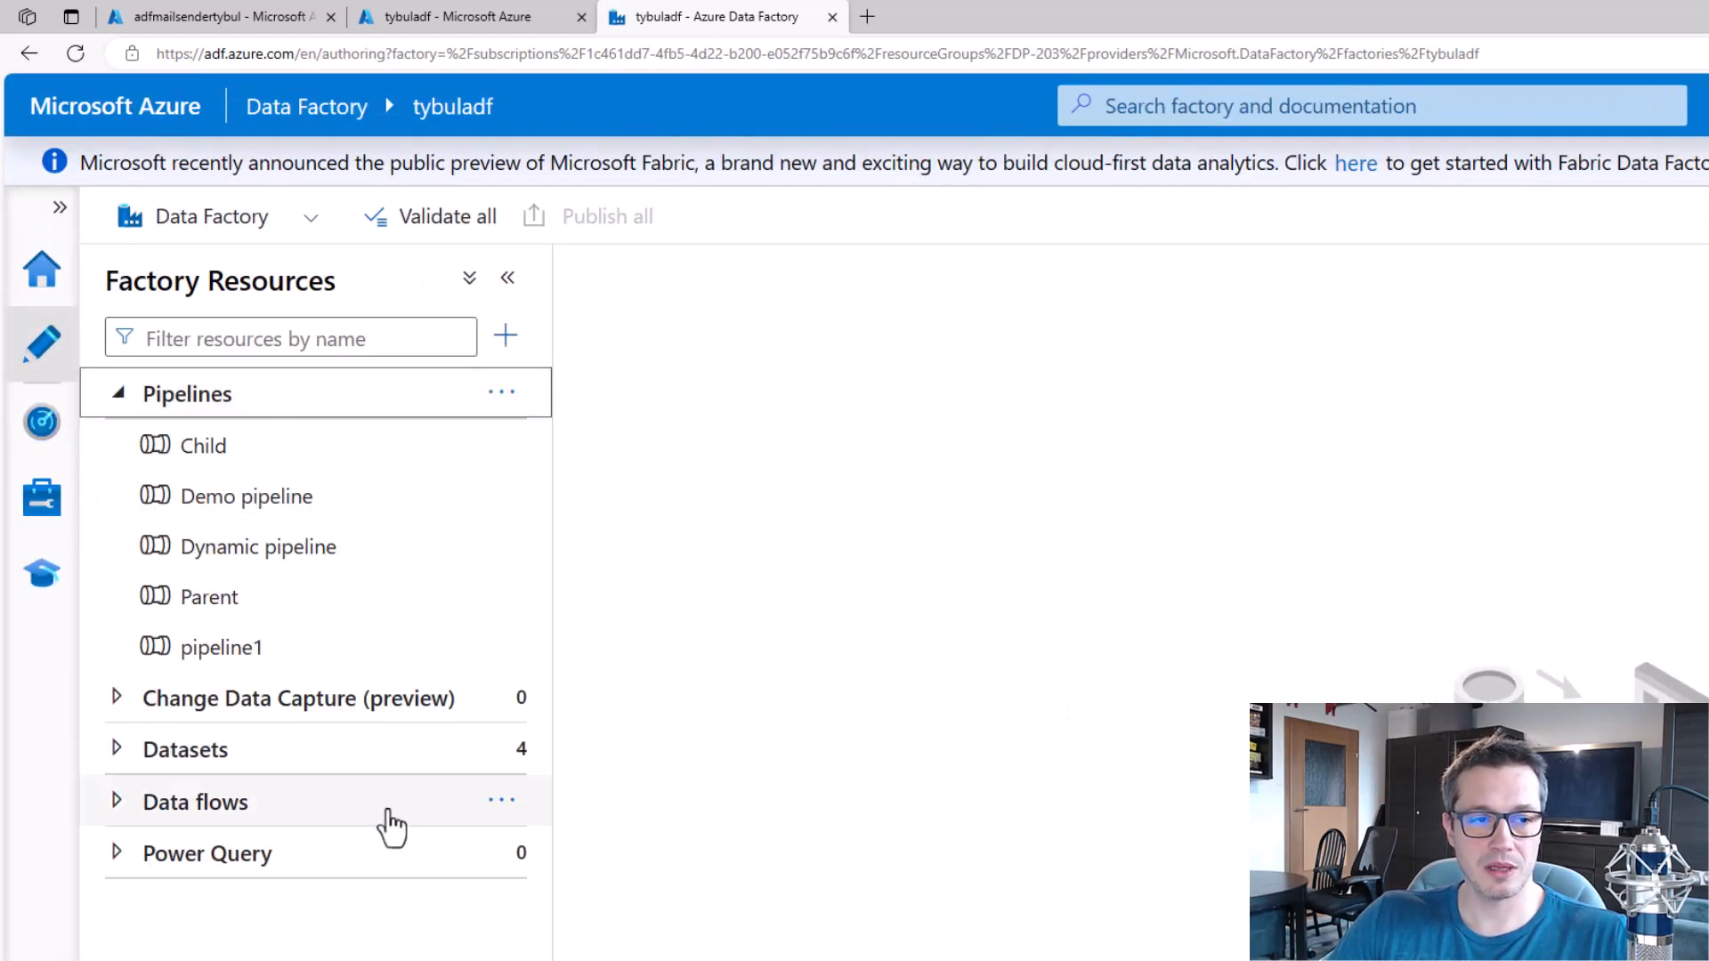
left_click(227, 649)
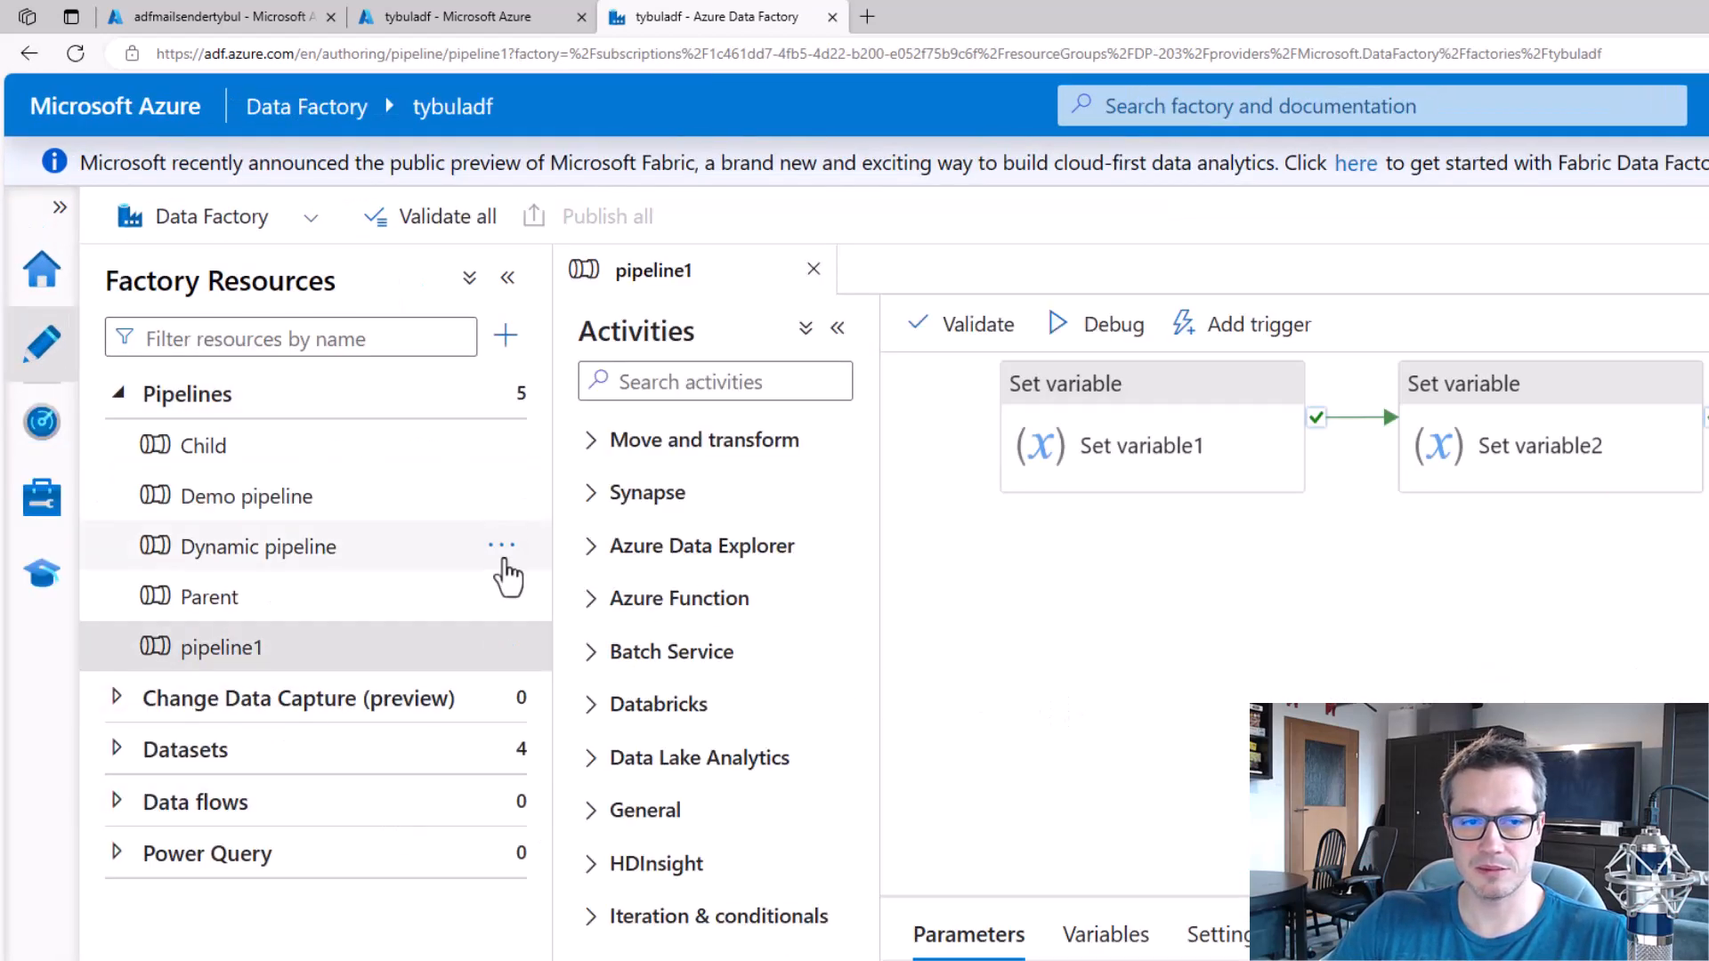
left_click(210, 449)
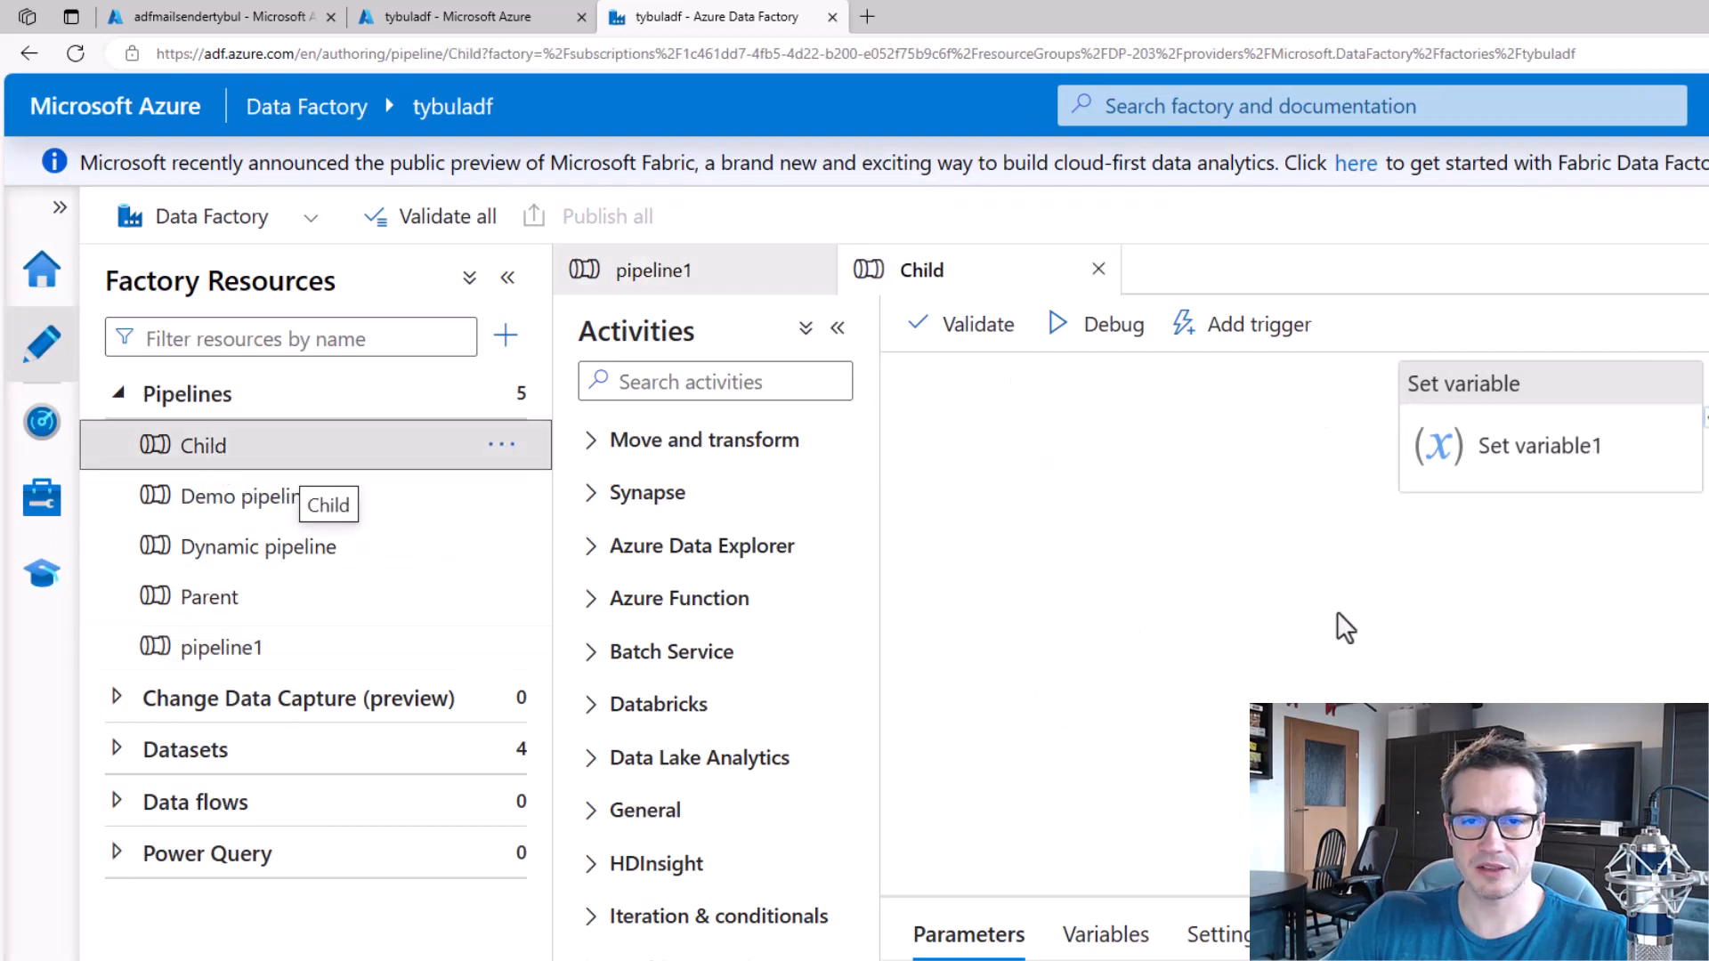
left_click(1577, 396)
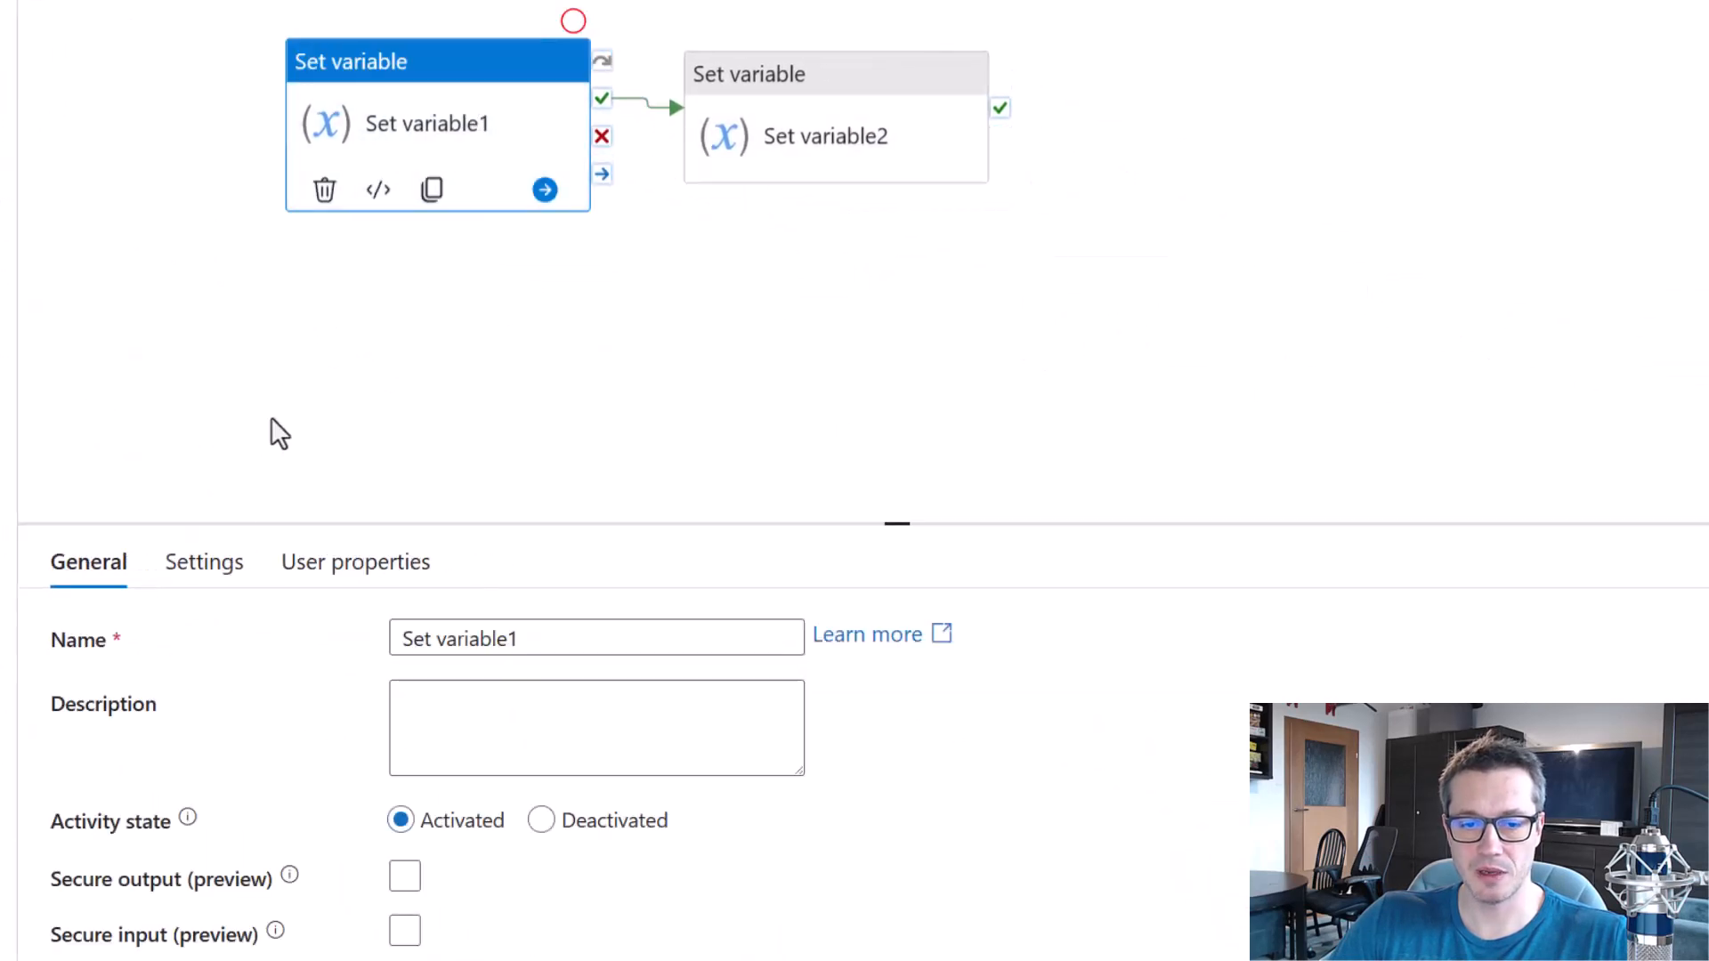
left_click(229, 561)
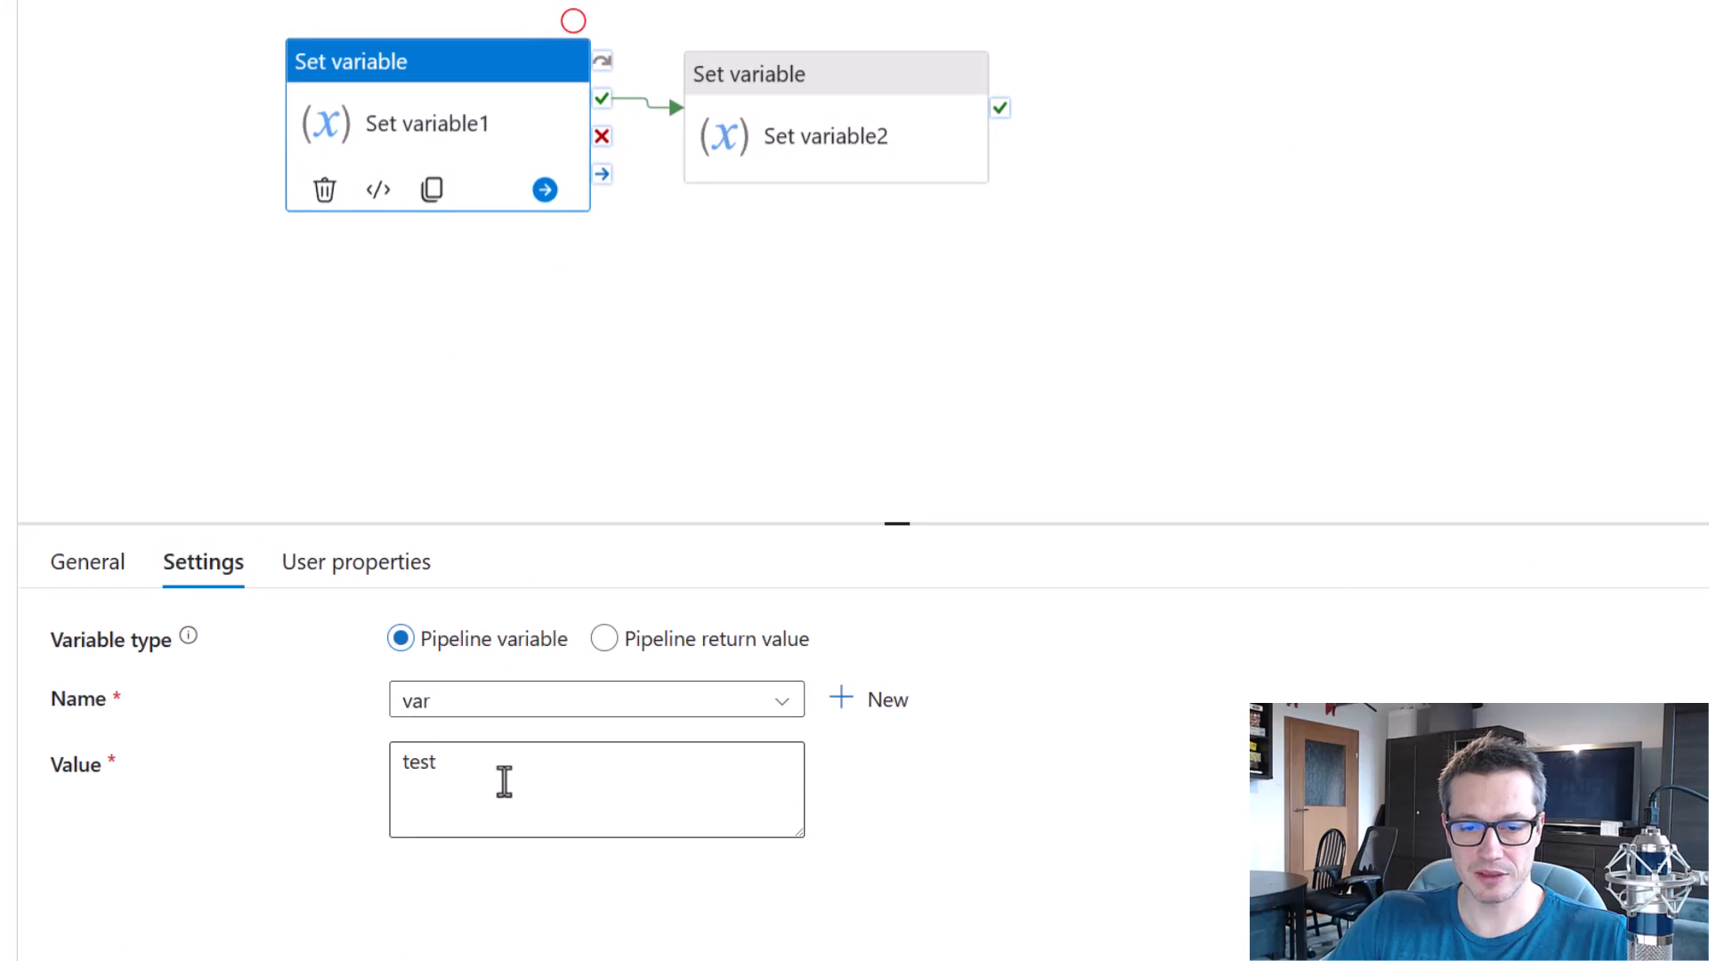
left_click(789, 95)
key("Delete")
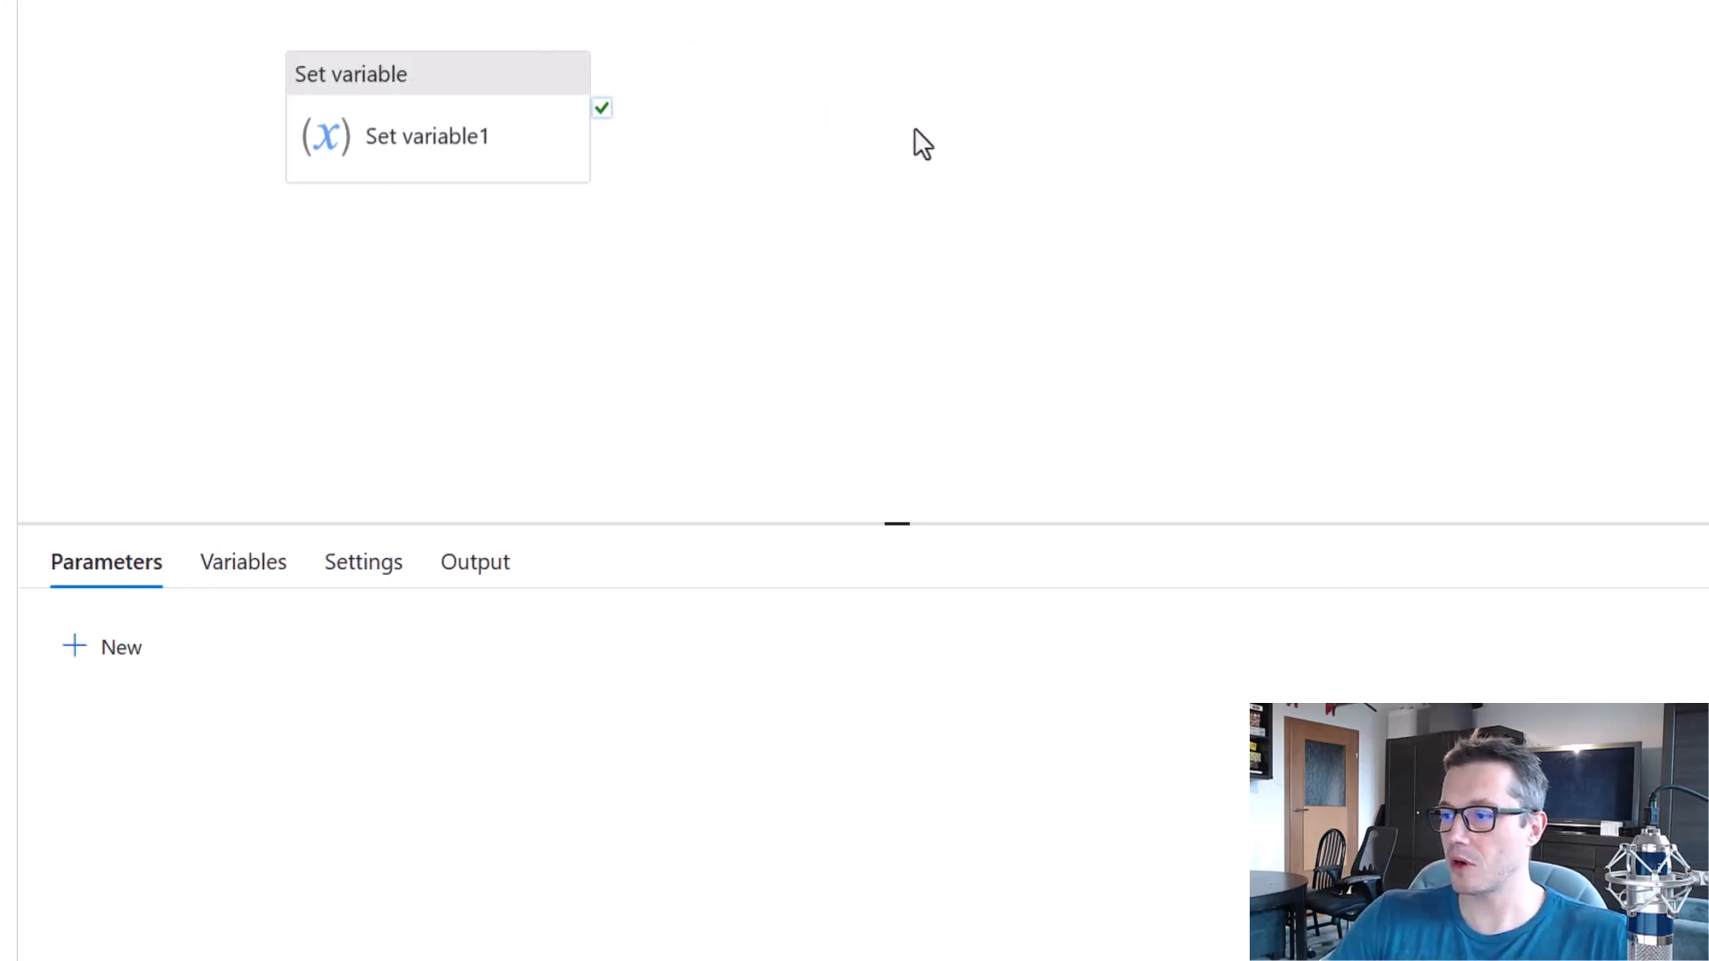
Add a Web activity to the Child pipeline and connect it to the failure output of Set variable1.
left_click(201, 134)
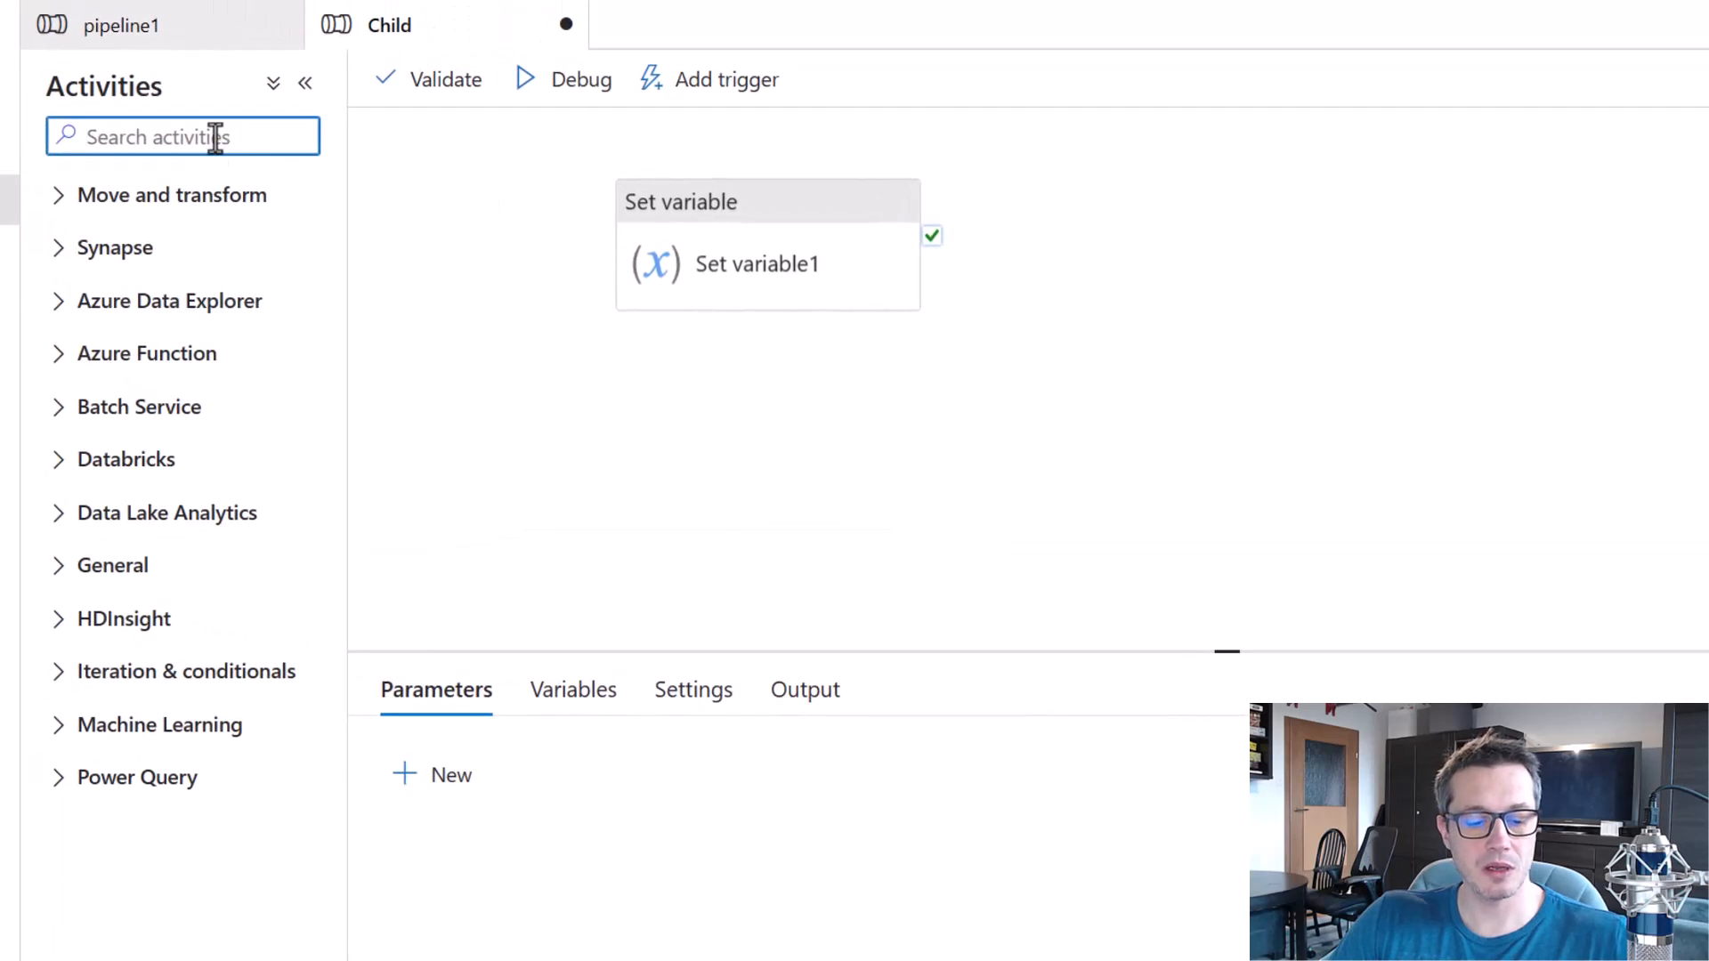
type("web")
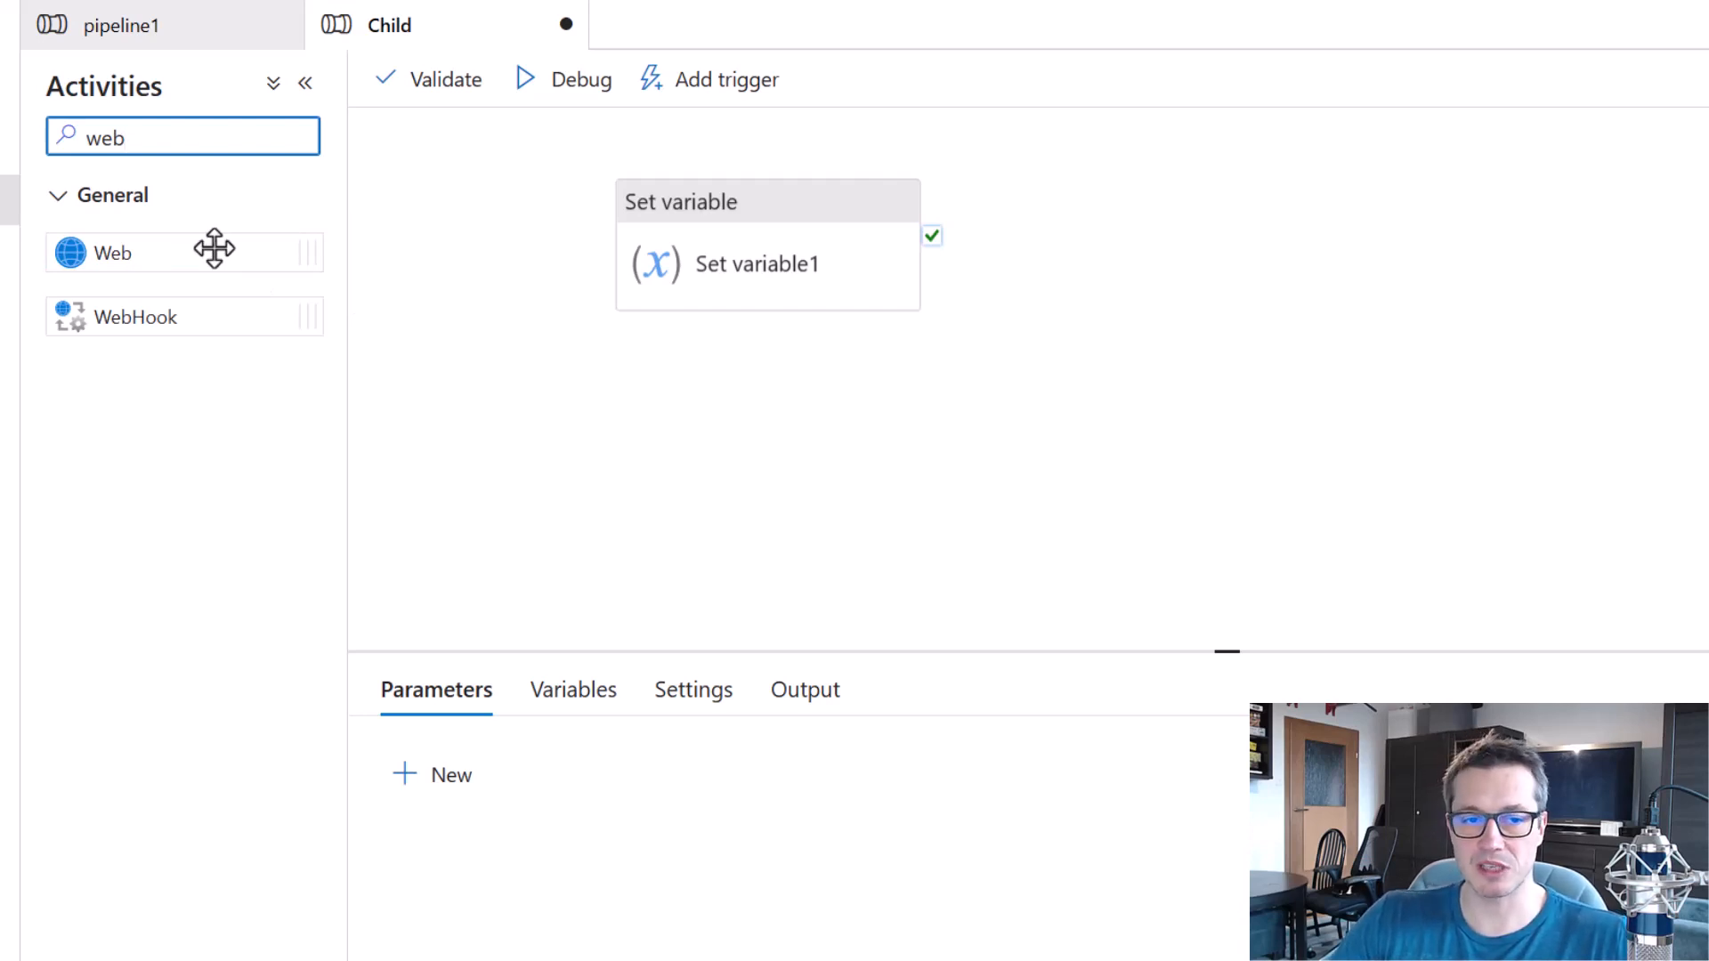
left_click_drag(213, 251, 1182, 228)
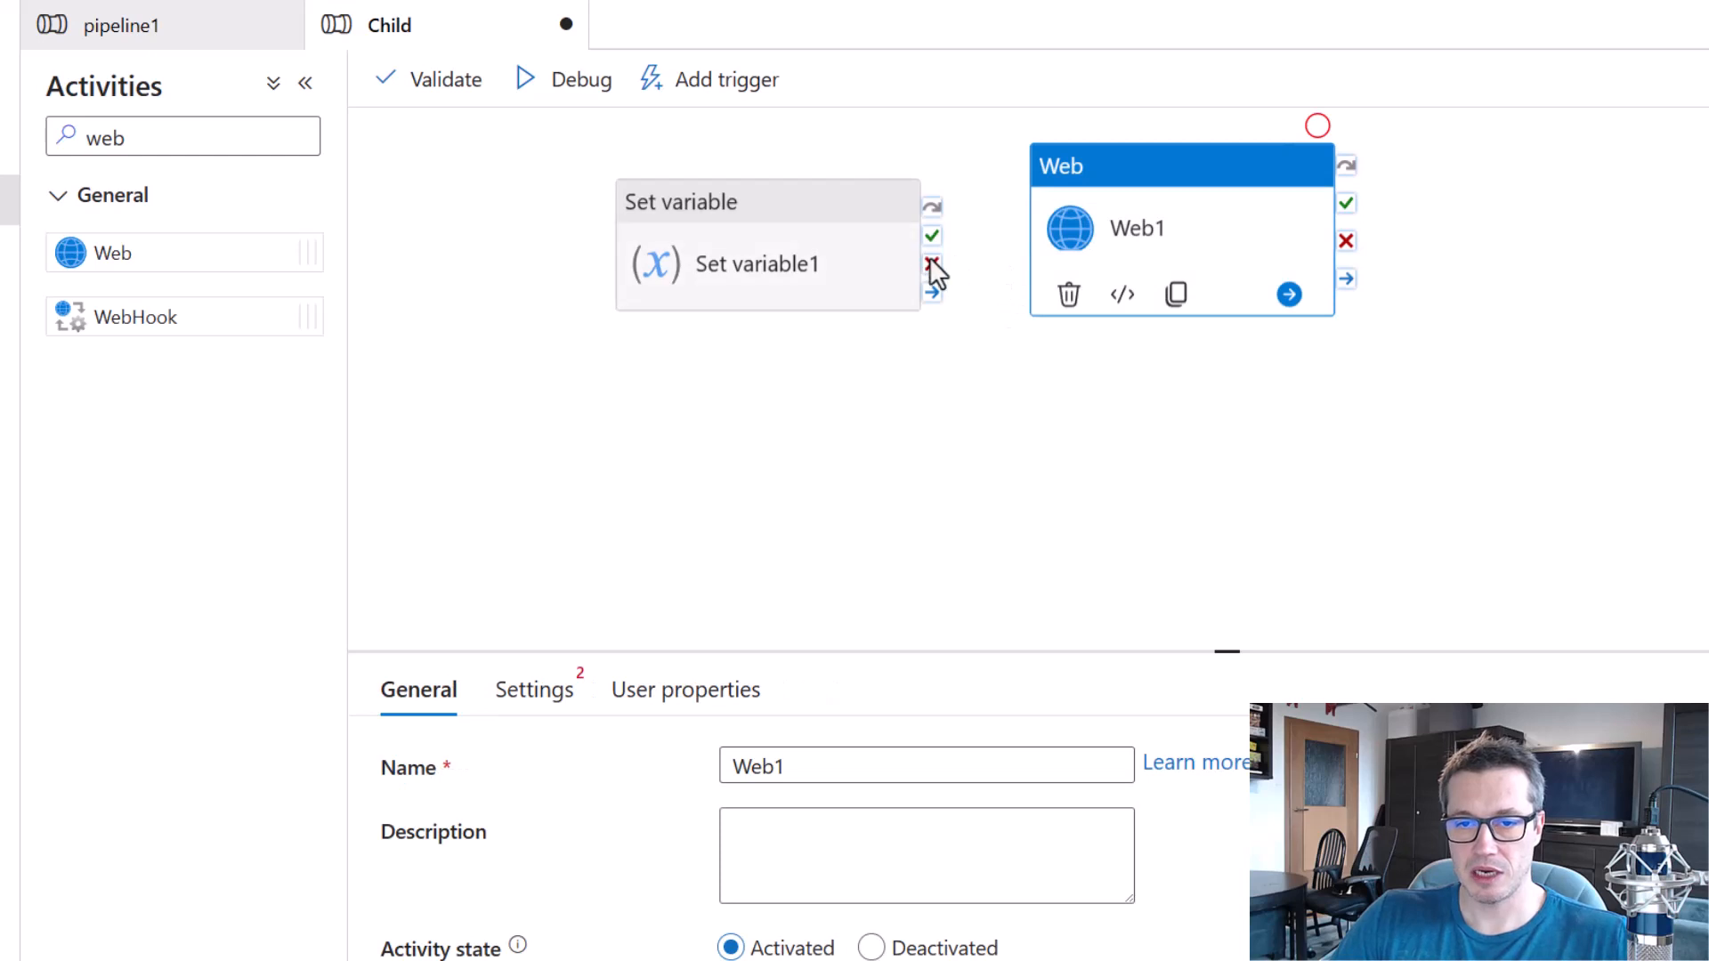
left_click_drag(932, 263, 1081, 284)
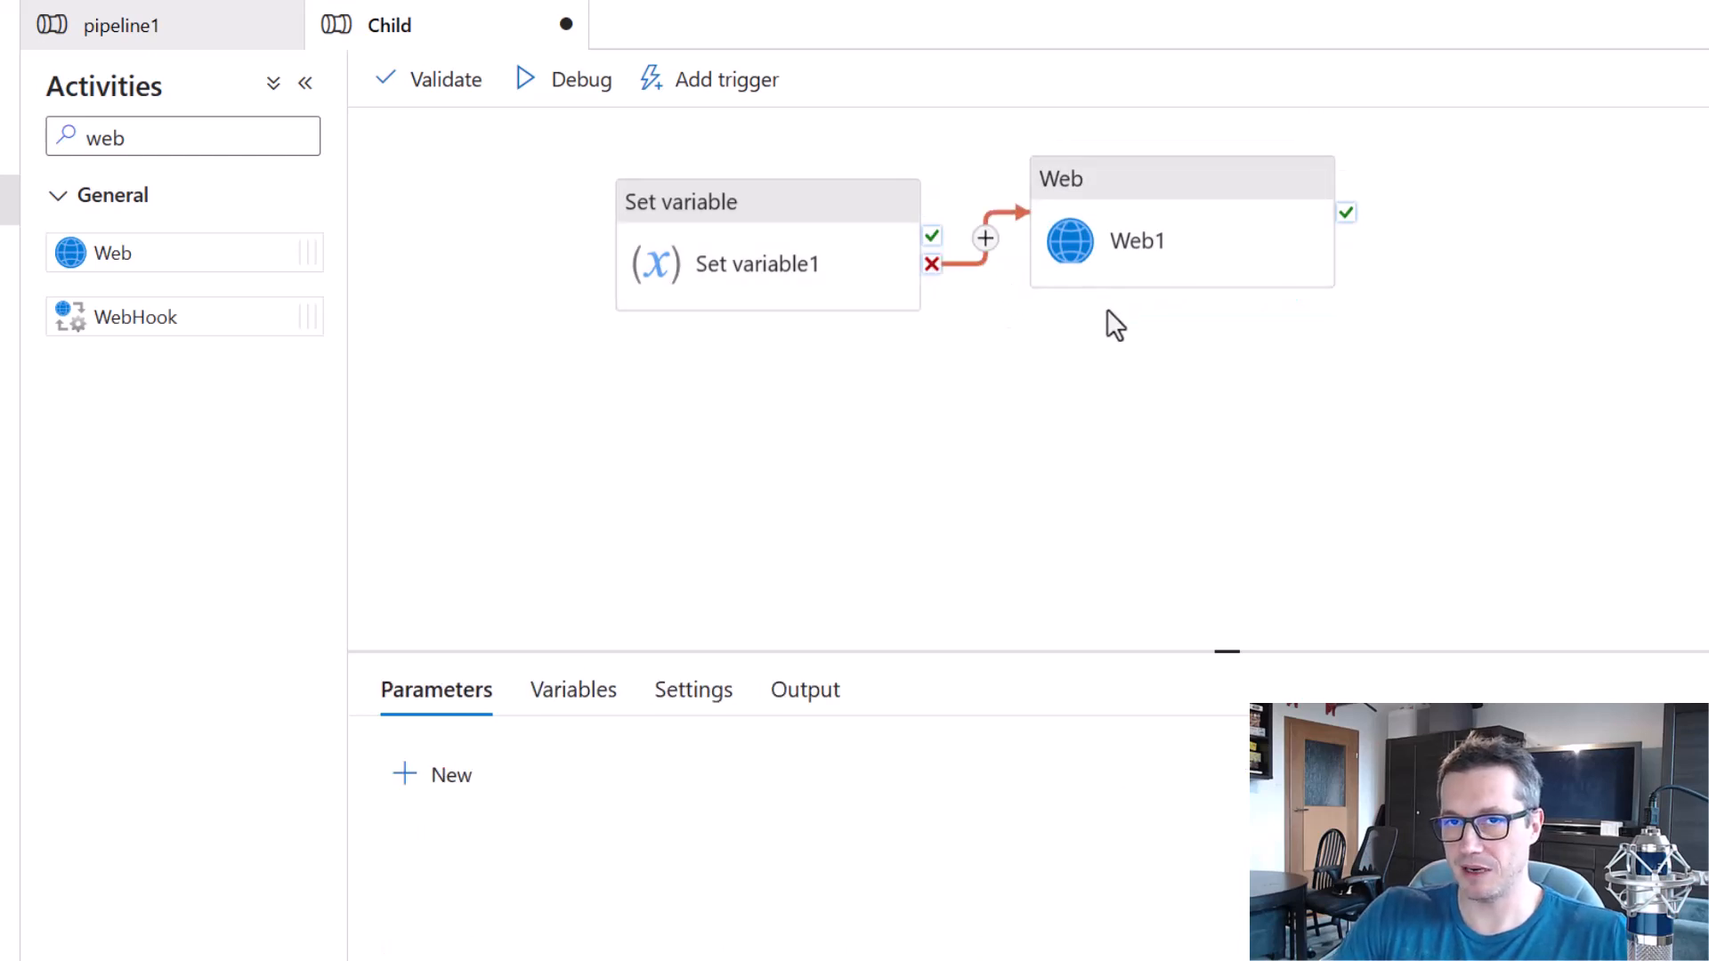
Rename the Web activity as "Send mail".
left_click(1159, 232)
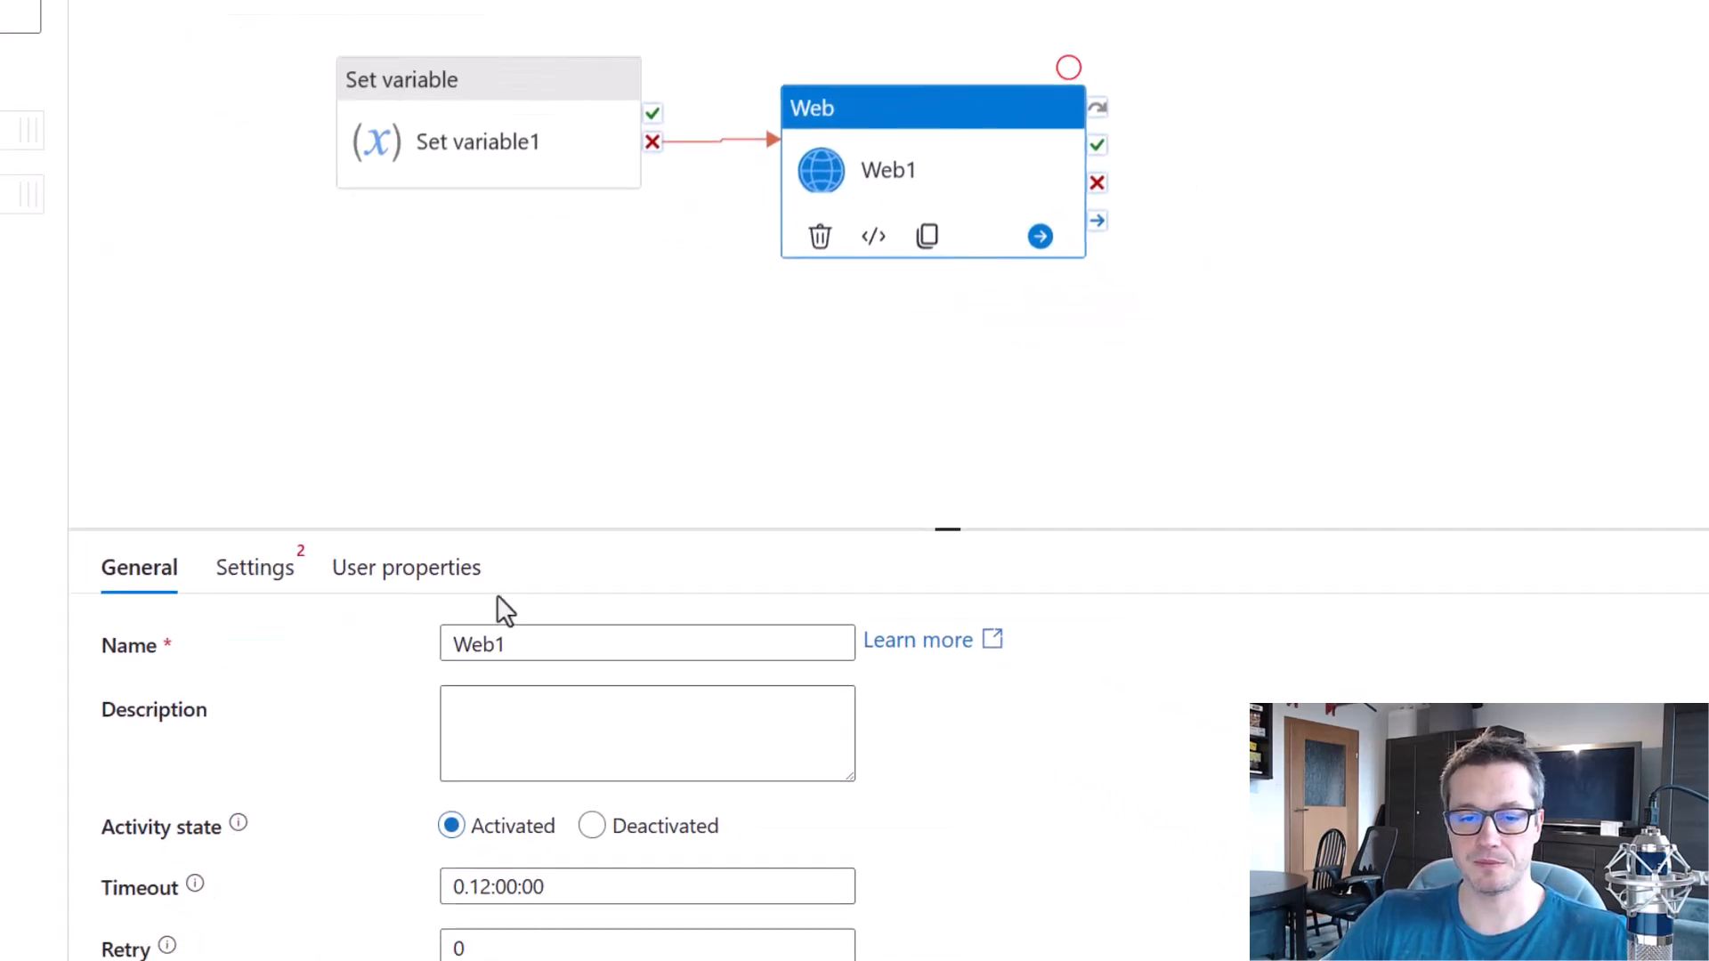
left_click_drag(829, 764, 706, 762)
type("Send mail")
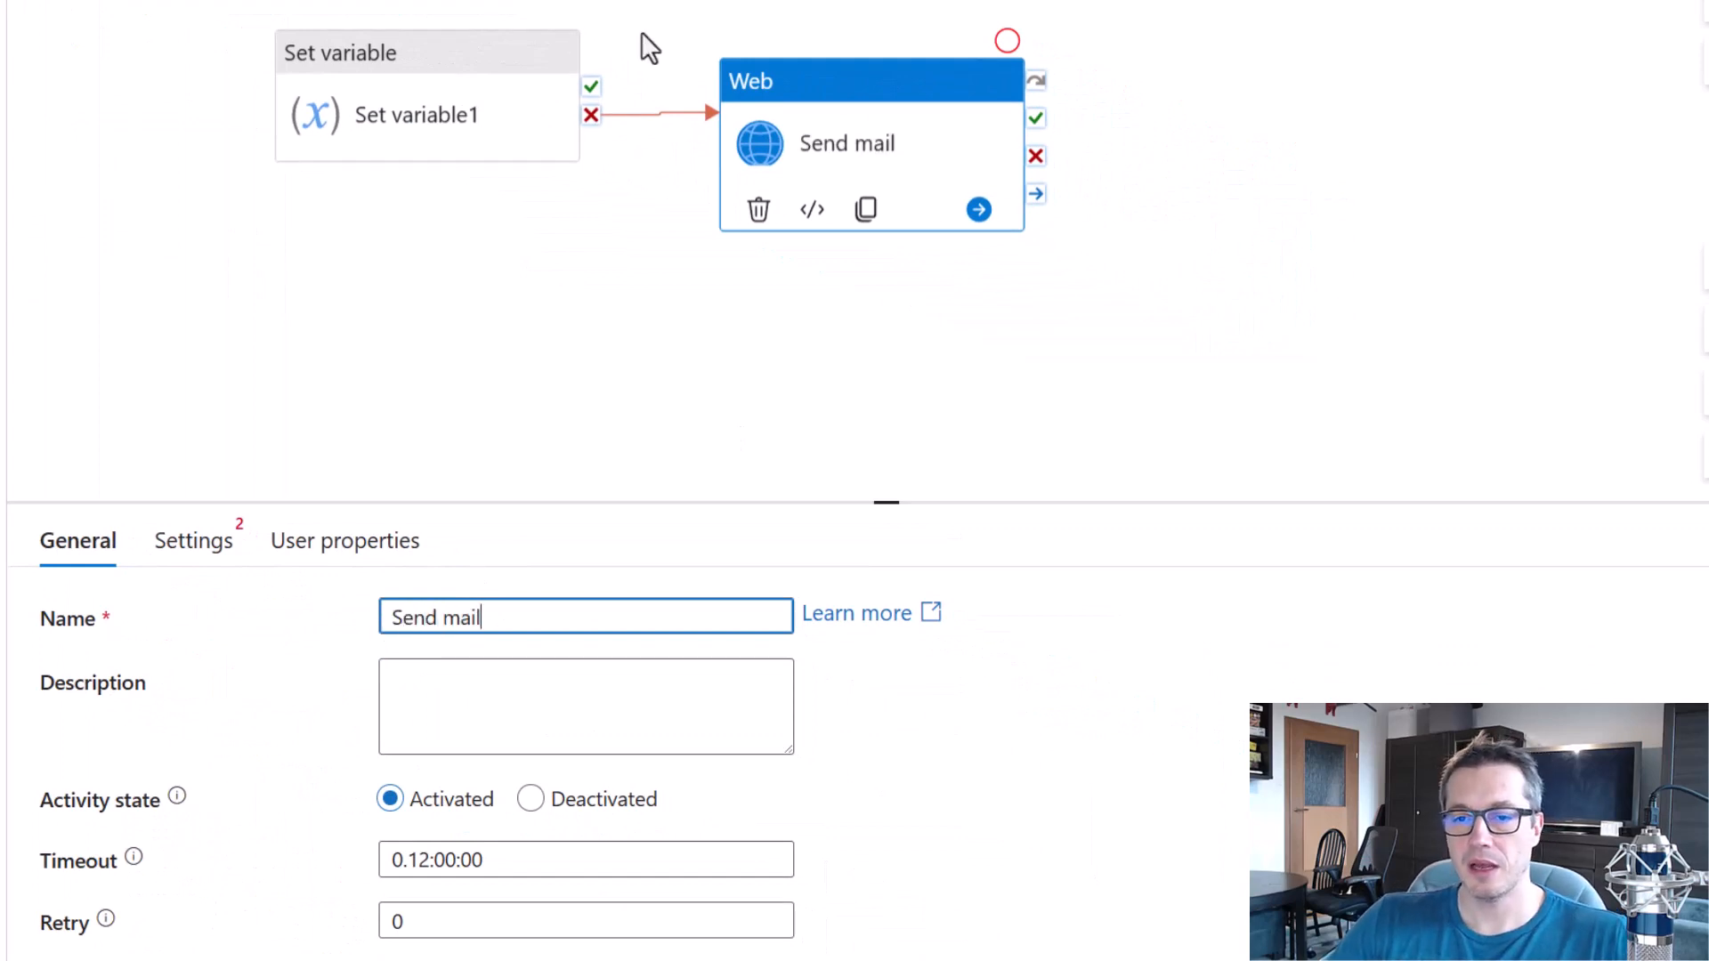
left_click(826, 84)
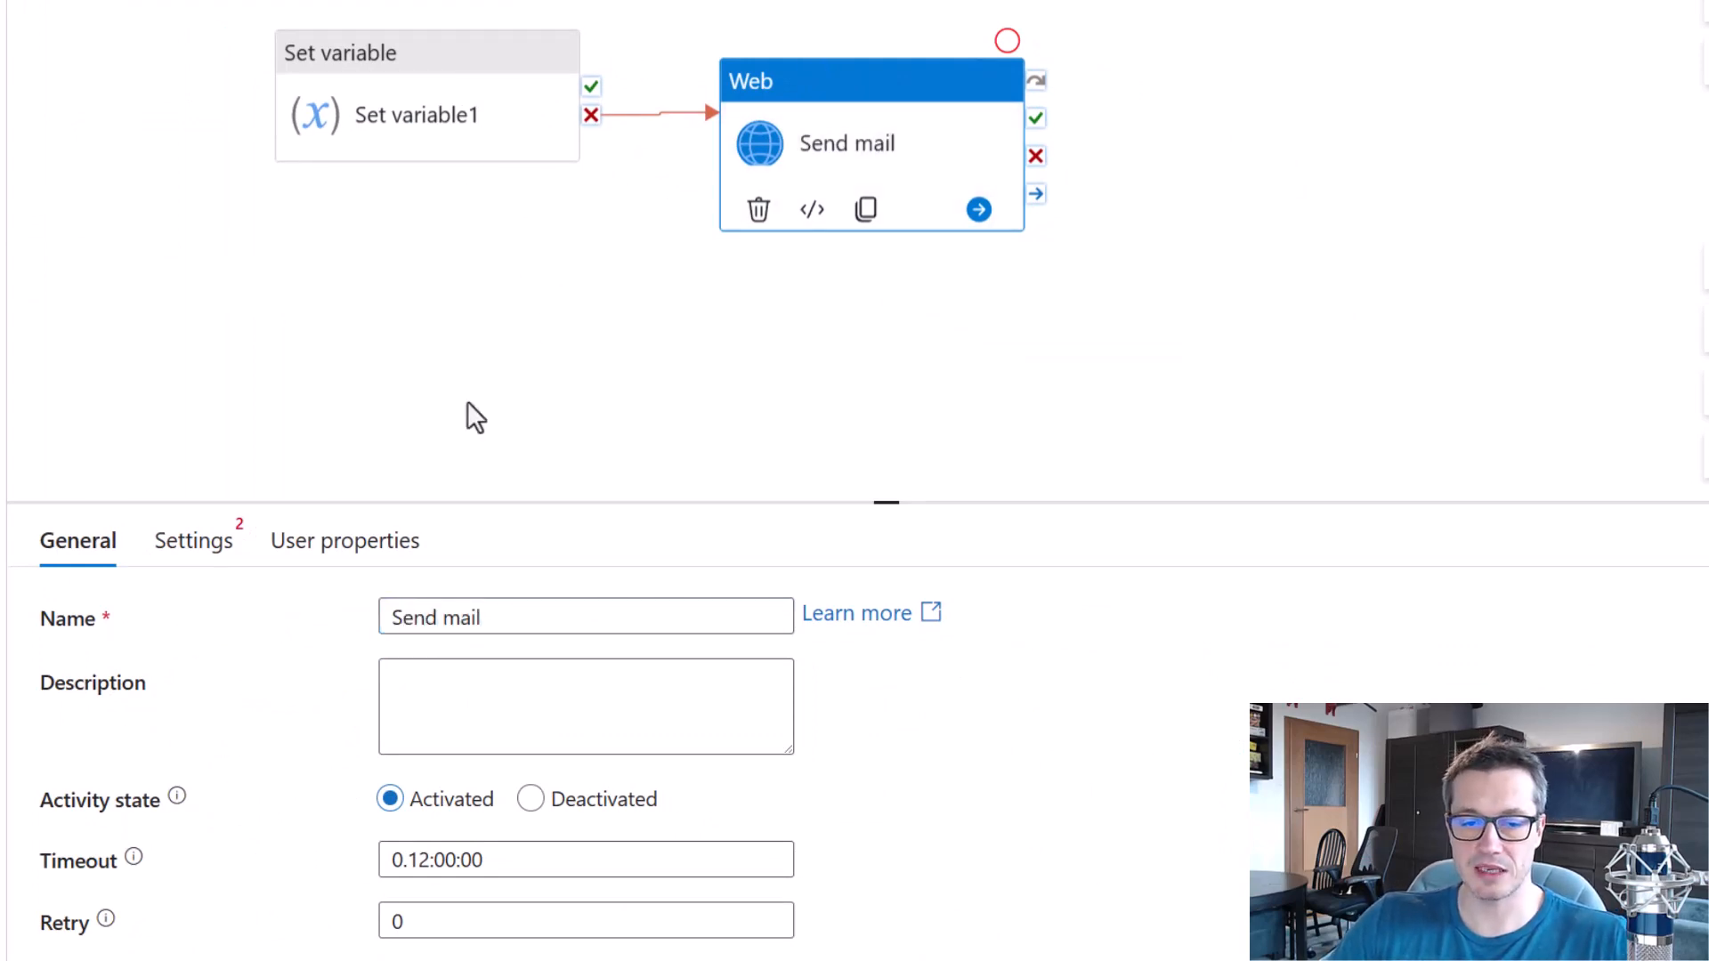
Paste the copied logic app workflow URL into the Send mail activity's URL field and set its method to POST.
left_click(206, 539)
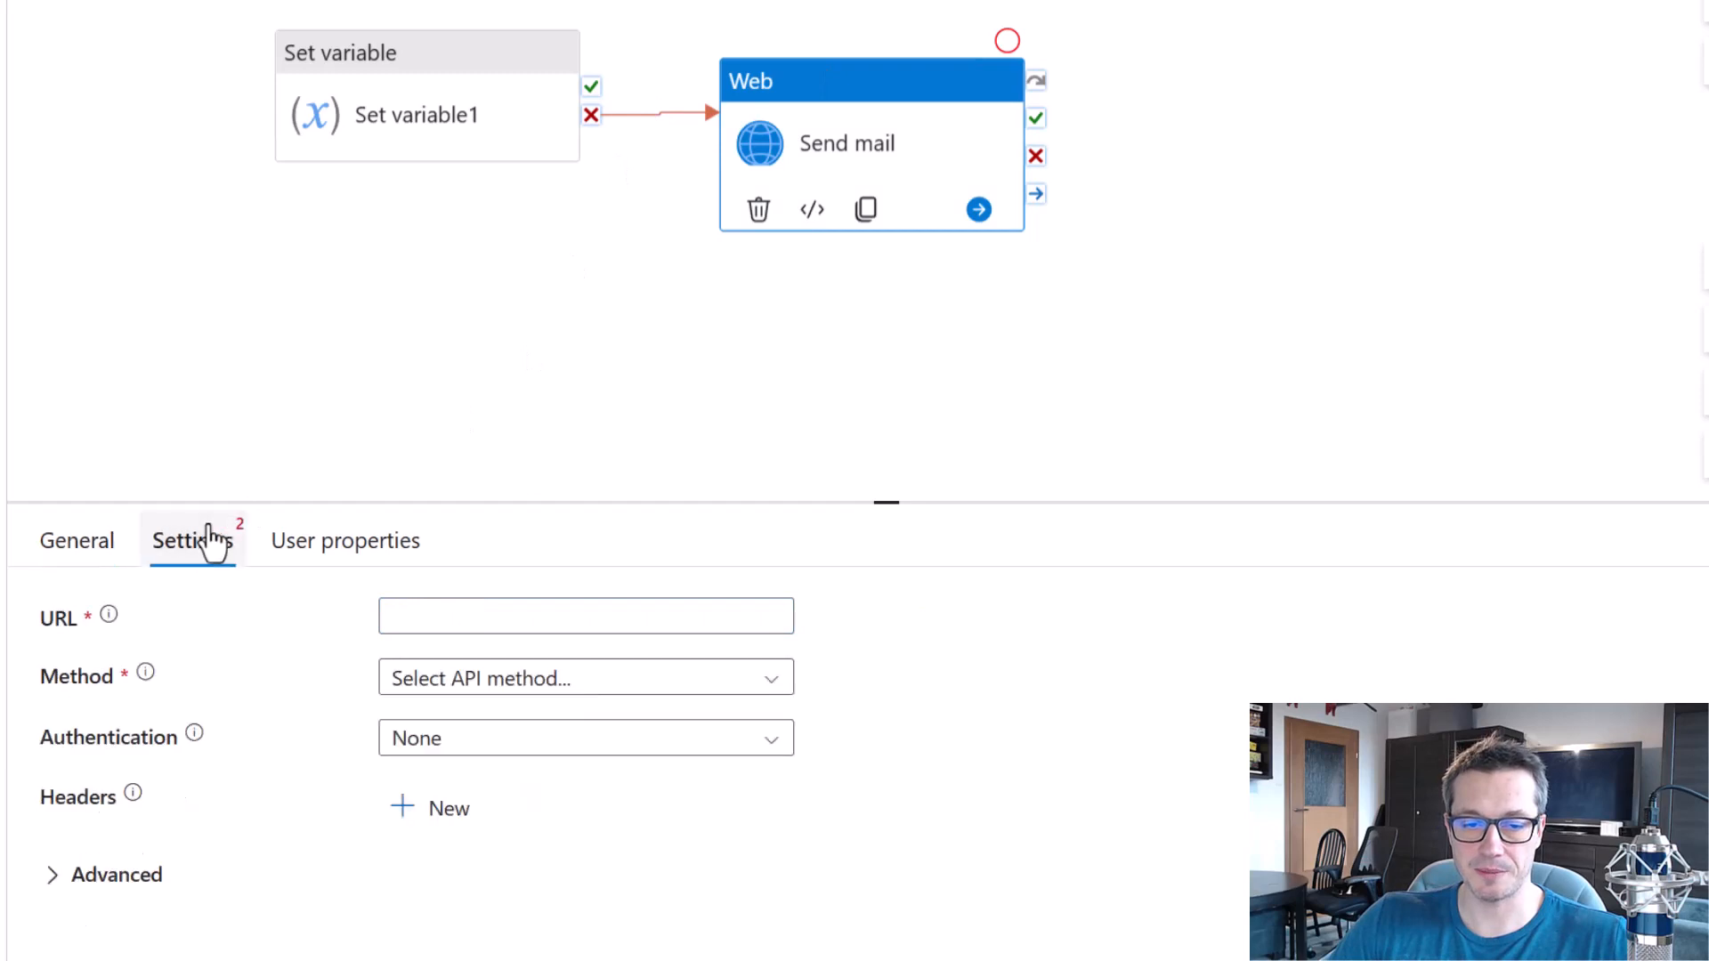
left_click(567, 615)
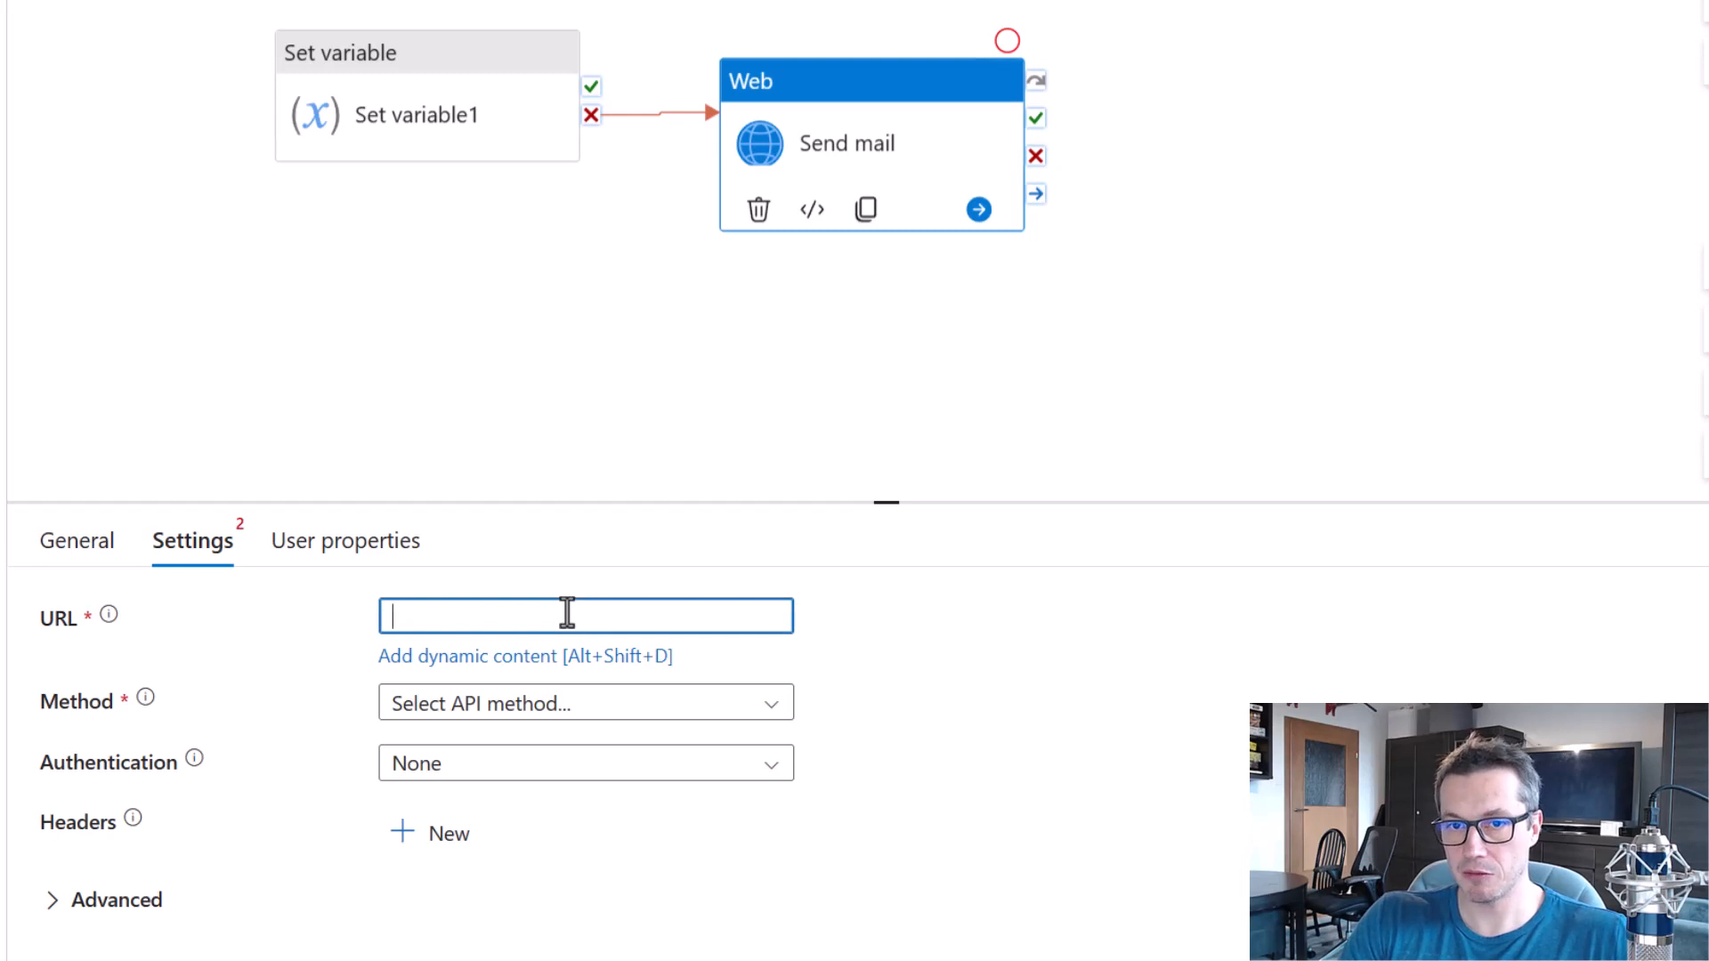
key("ctrl+v")
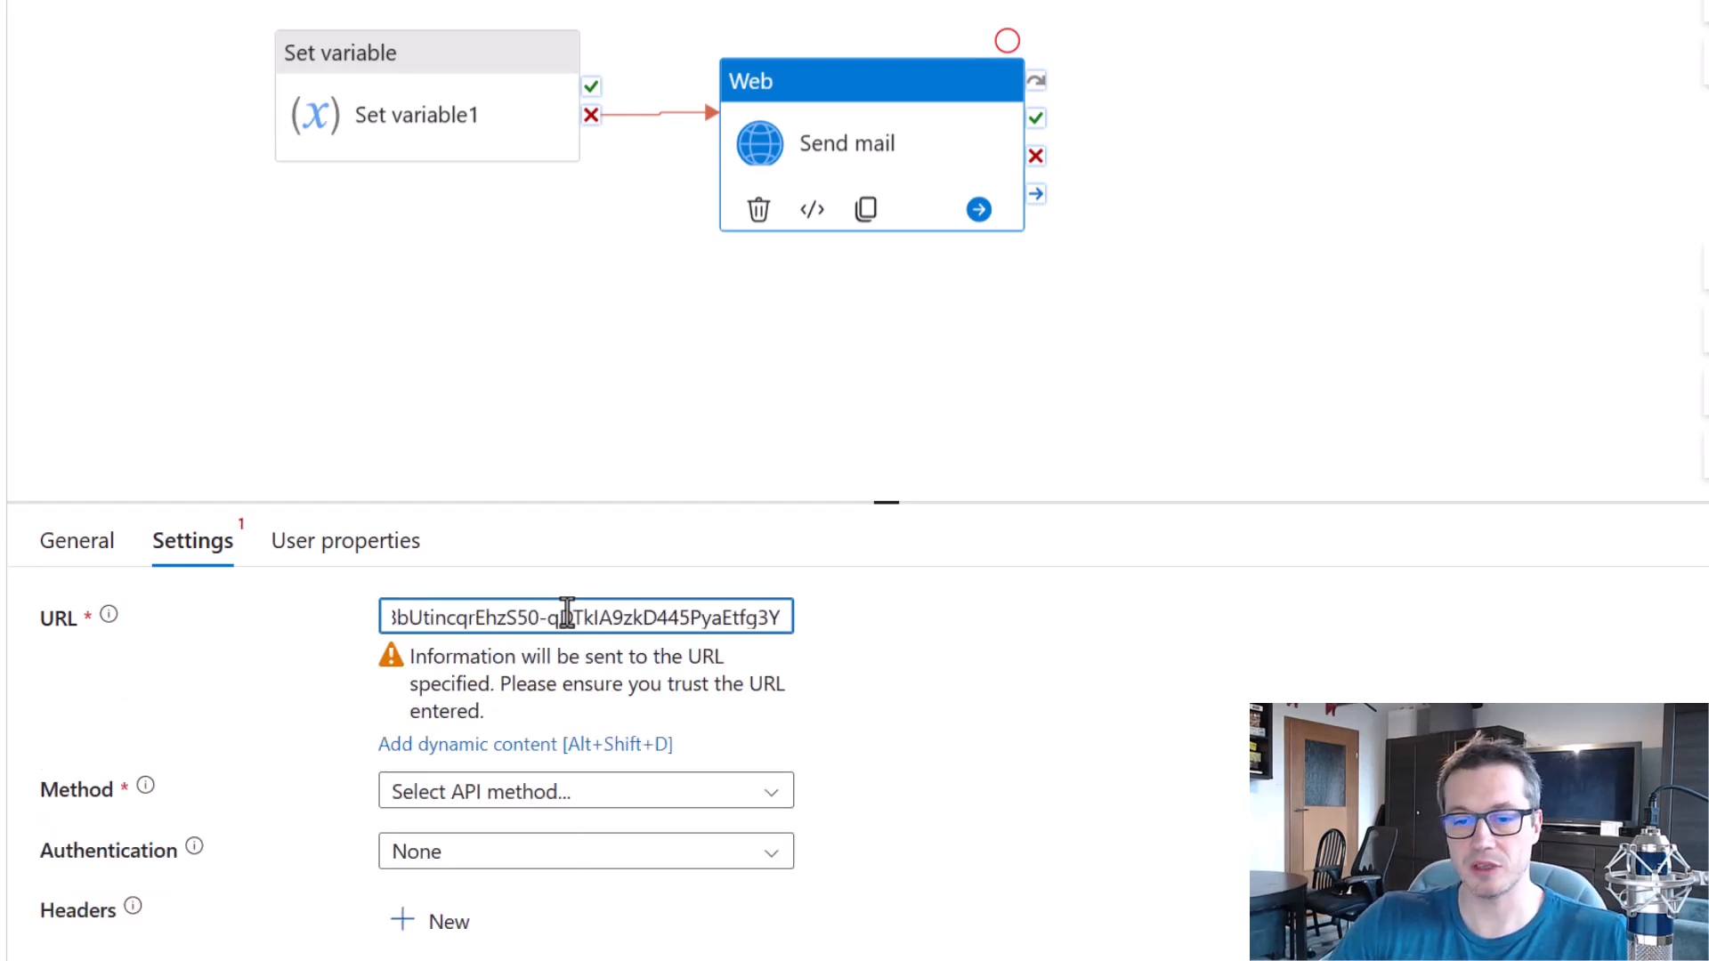
left_click(1109, 707)
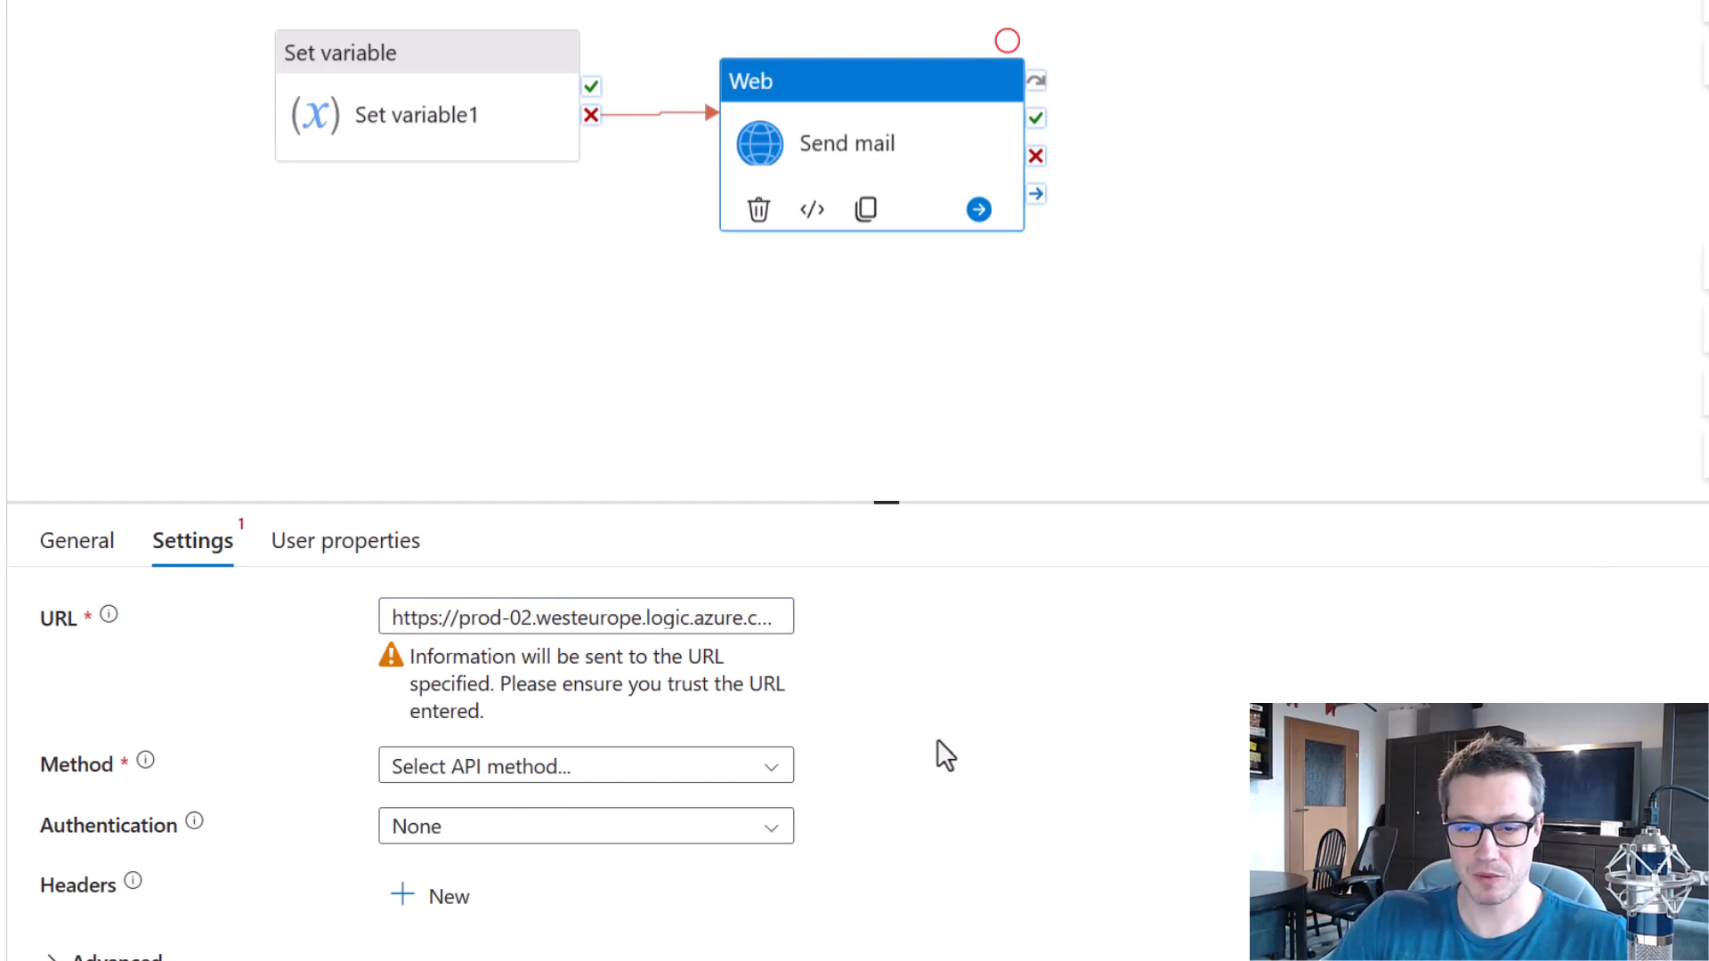
left_click(771, 767)
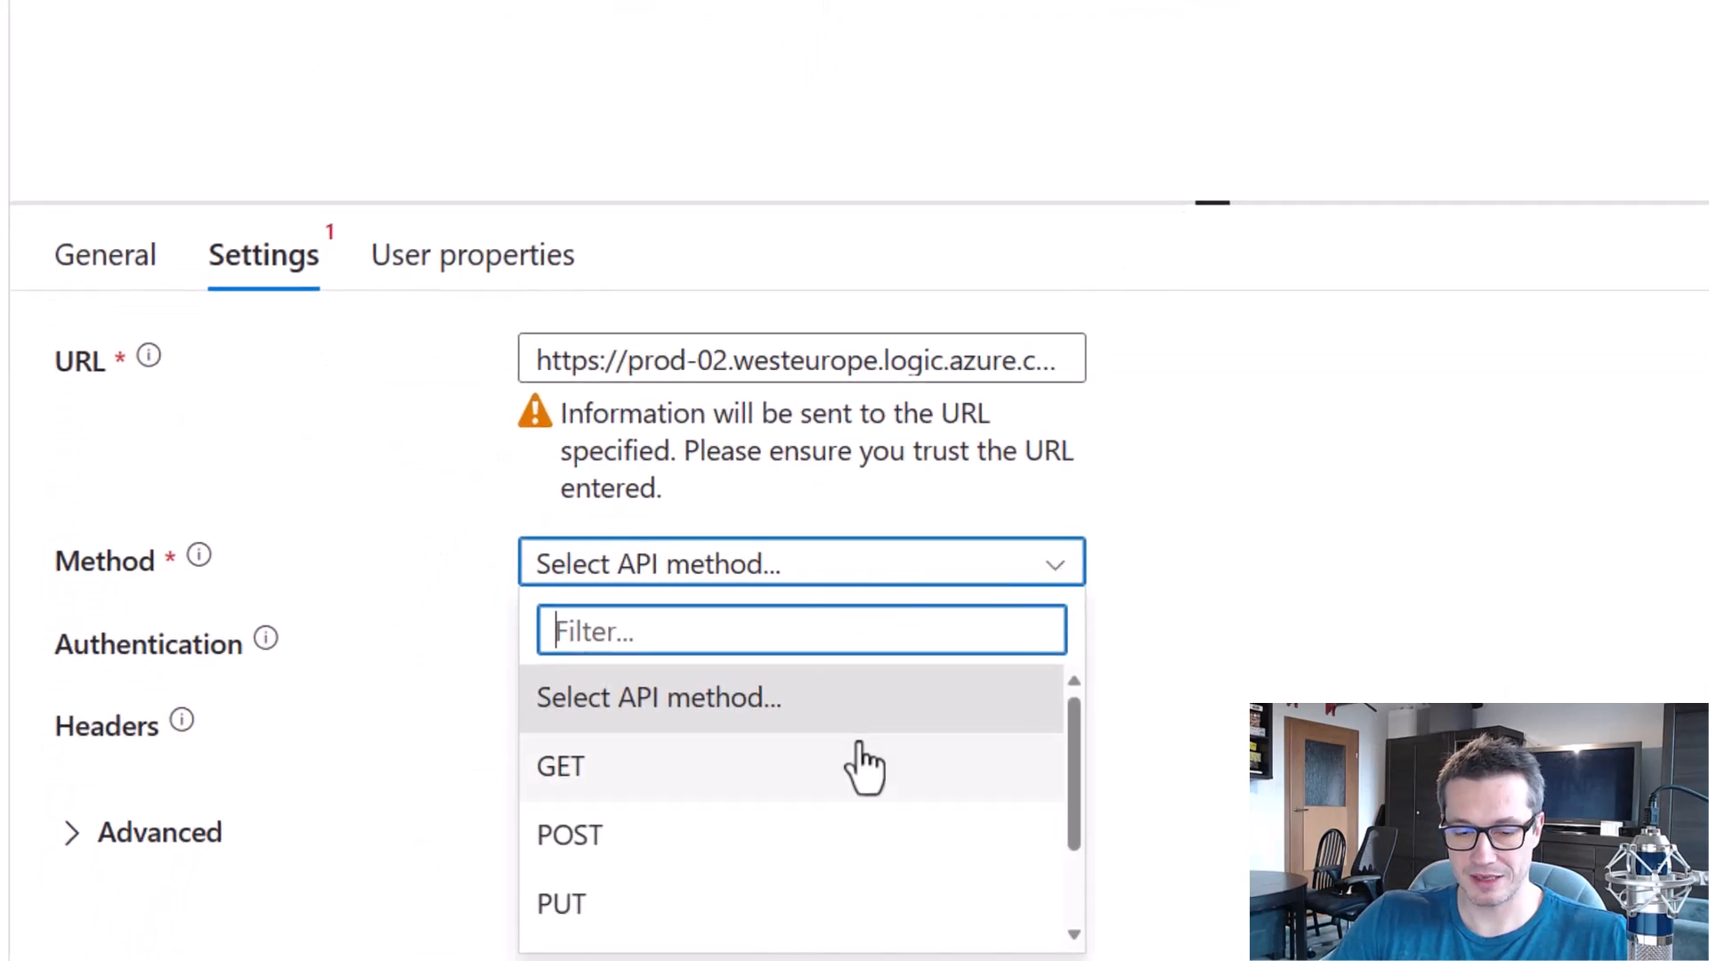
left_click(607, 837)
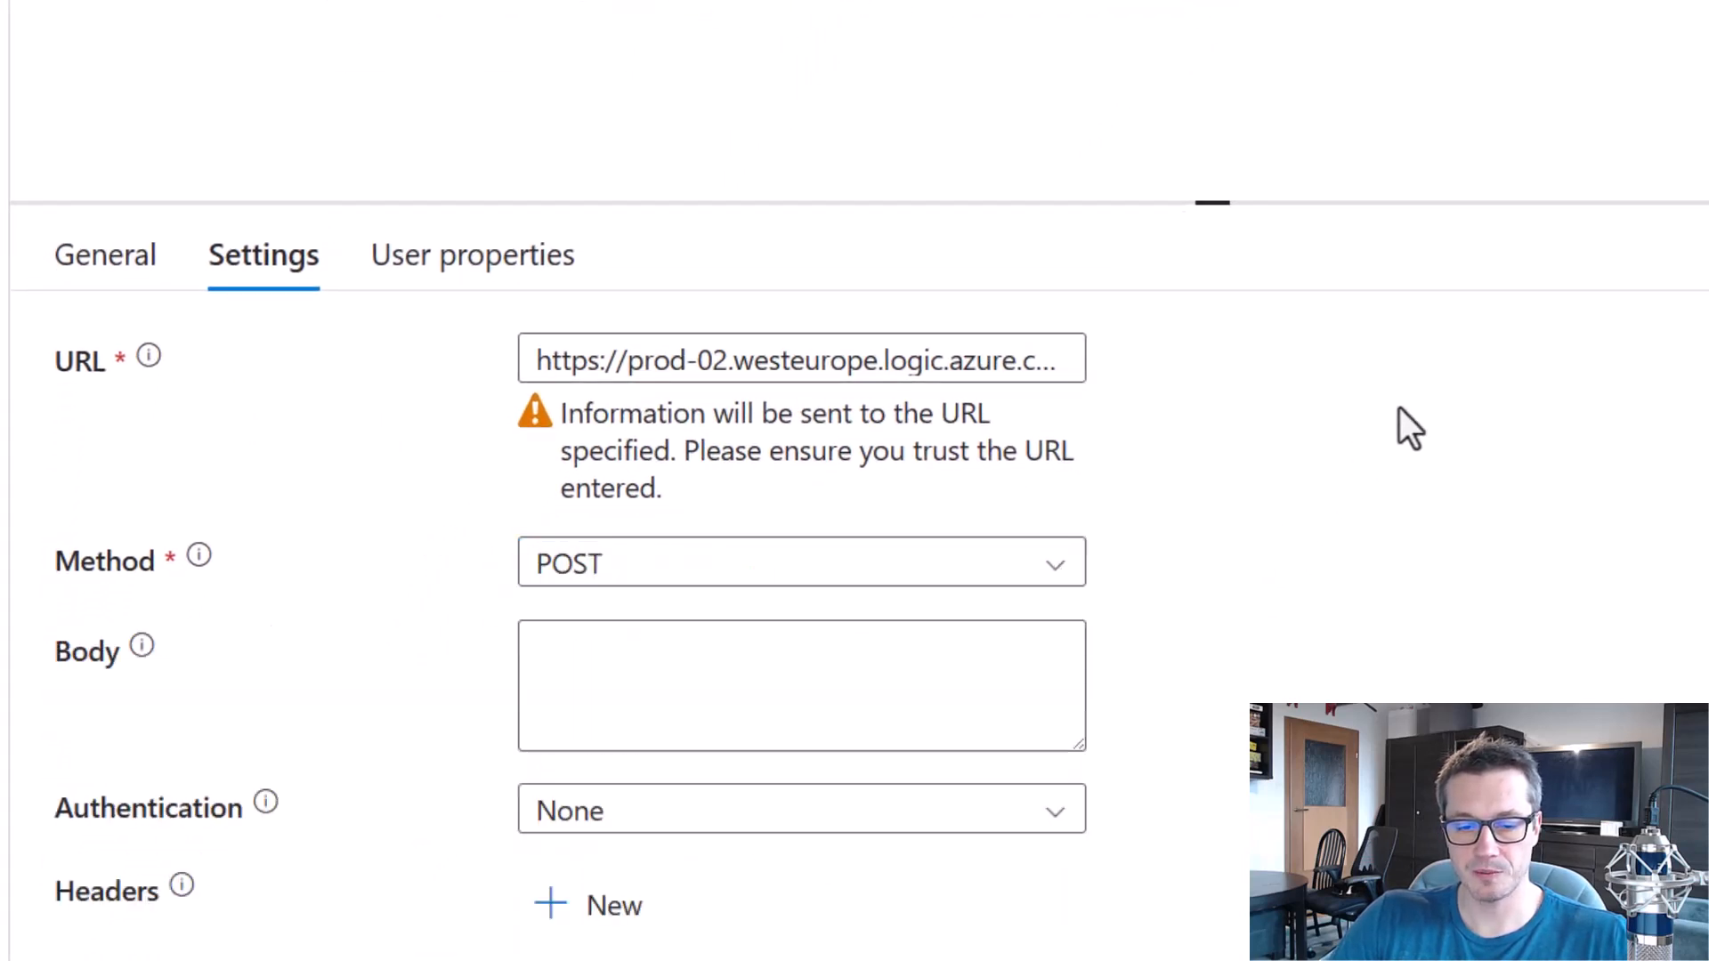
Paste the JSON with the message, dataFactoryName, pipelineName and receiver expressions as dynamic content for the Send mail activity's body.
scroll(1404, 412, "down", 1)
left_click(831, 561)
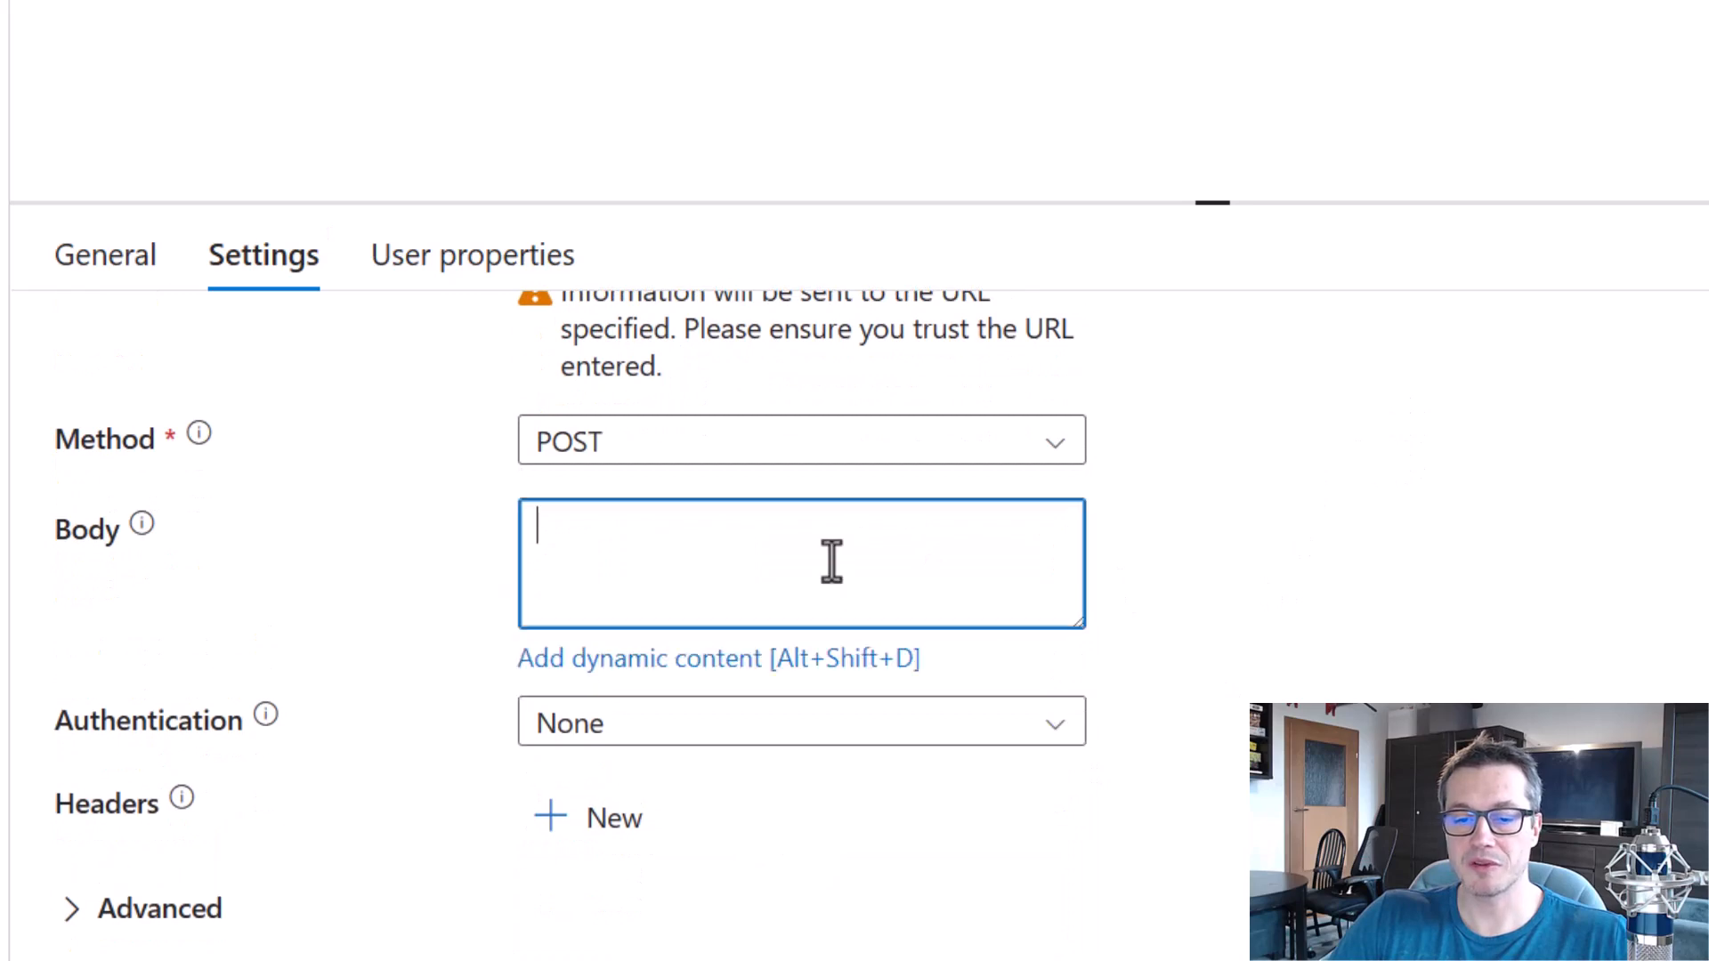
key("alt+shift+d")
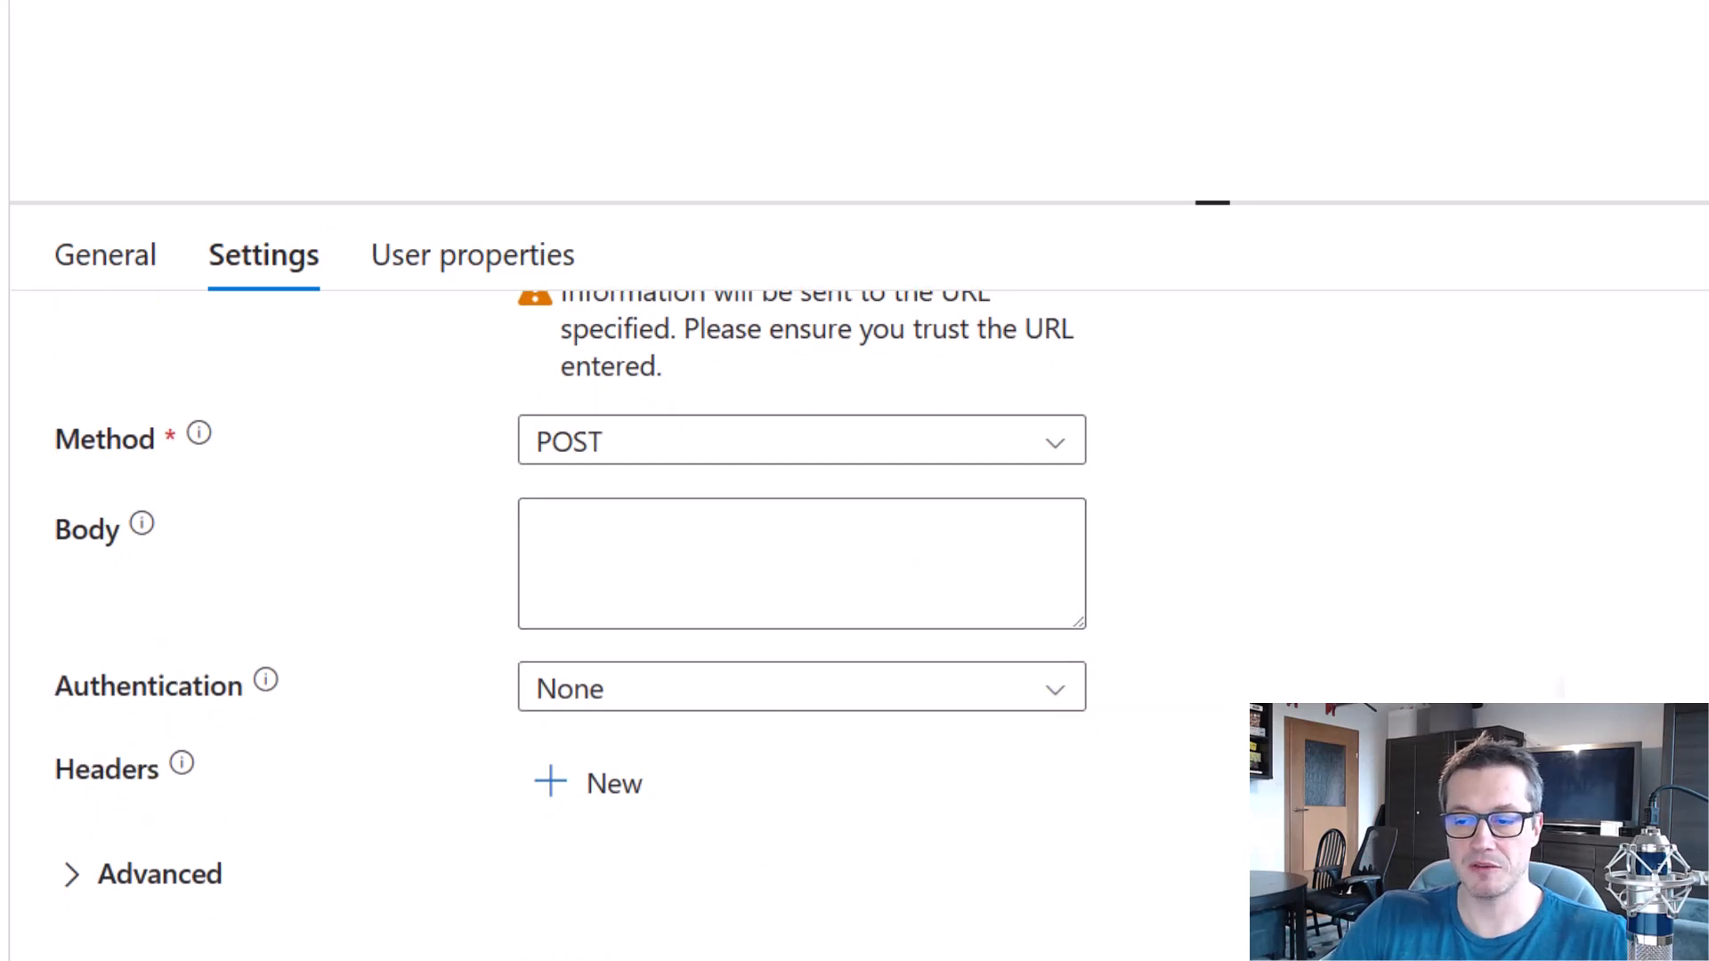
left_click(671, 591)
left_click(671, 656)
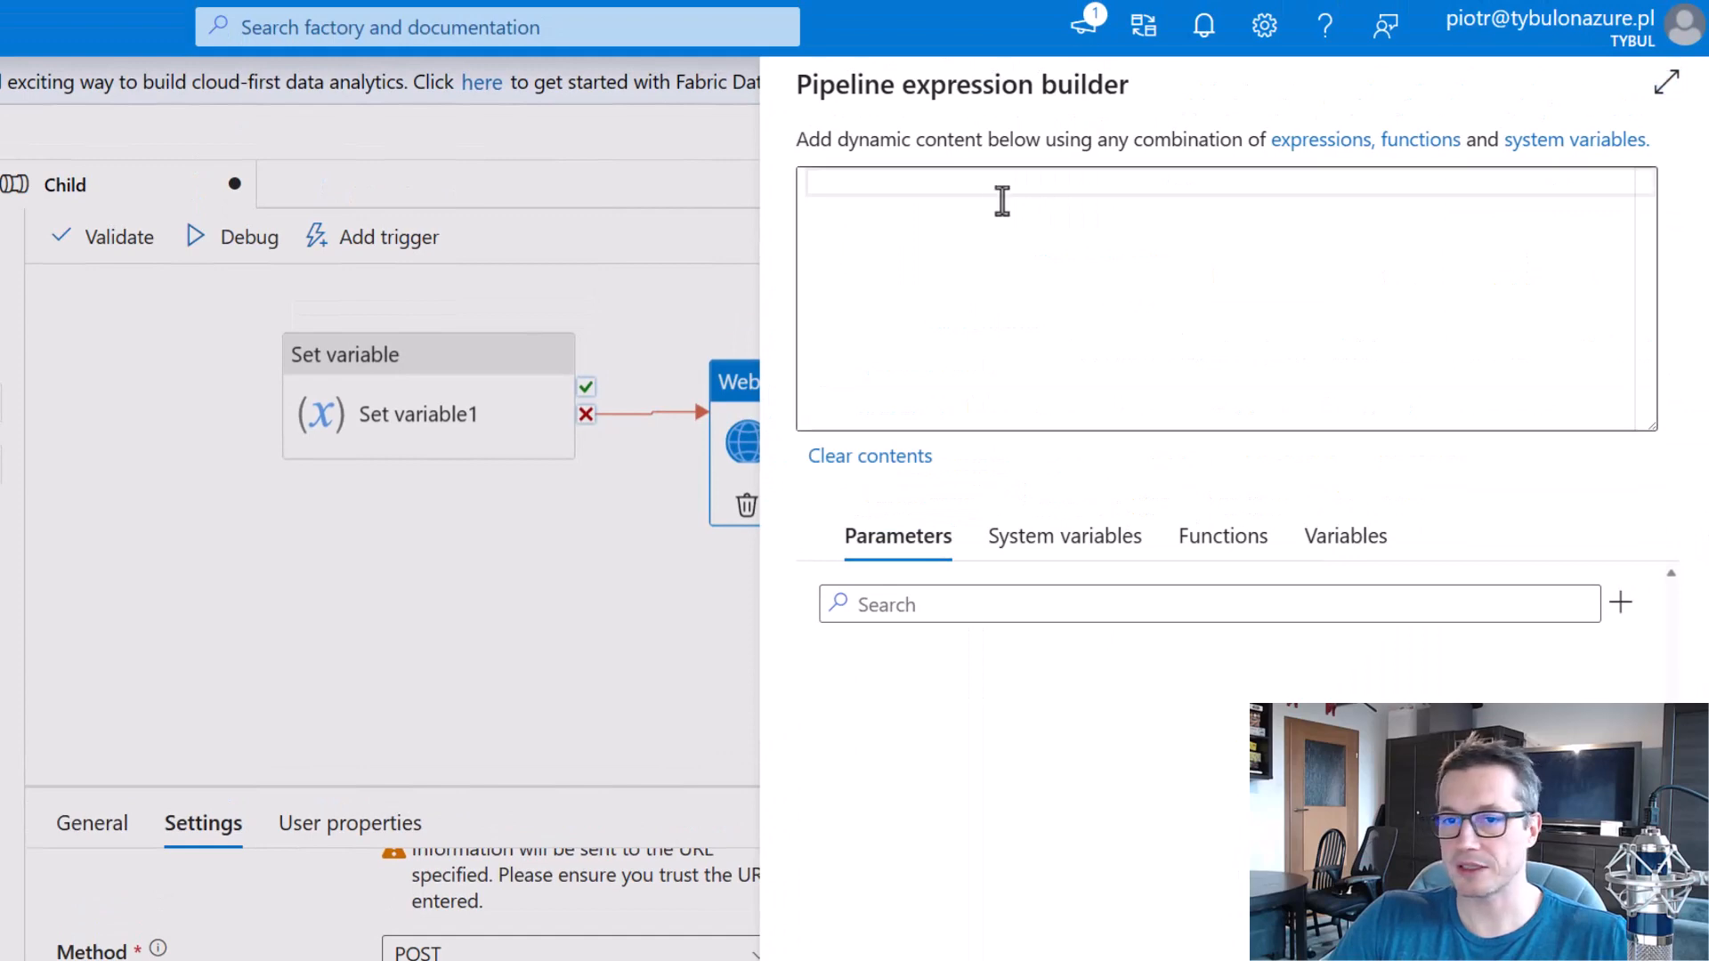
type("{     \"message\" : \"This is a custom dynamic message from your pipeline with run ID @{pipeline().RunId}.\",     \"dataFactoryName\" : \"@{pipeline().DataFactory}\",     \"pipelineName\" : \"@{pipeline().Pipeline}\",     \"receiver\" : \"@{pipeline().parameters.receiver}\"    }")
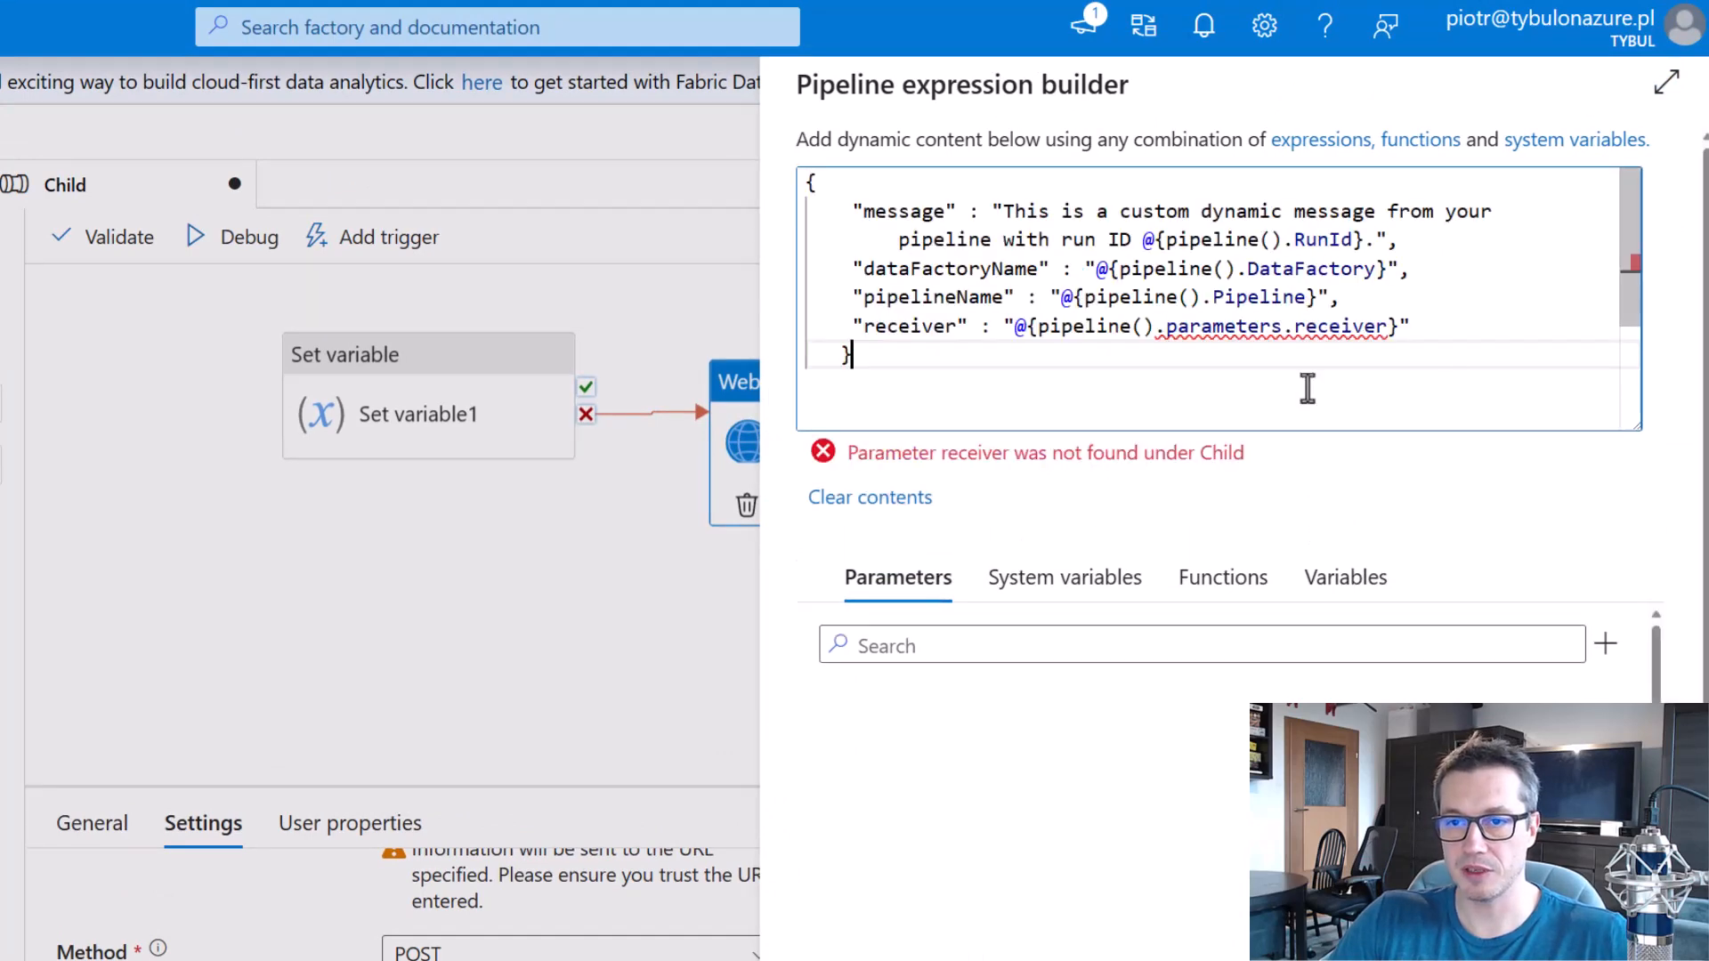
left_click(1401, 238)
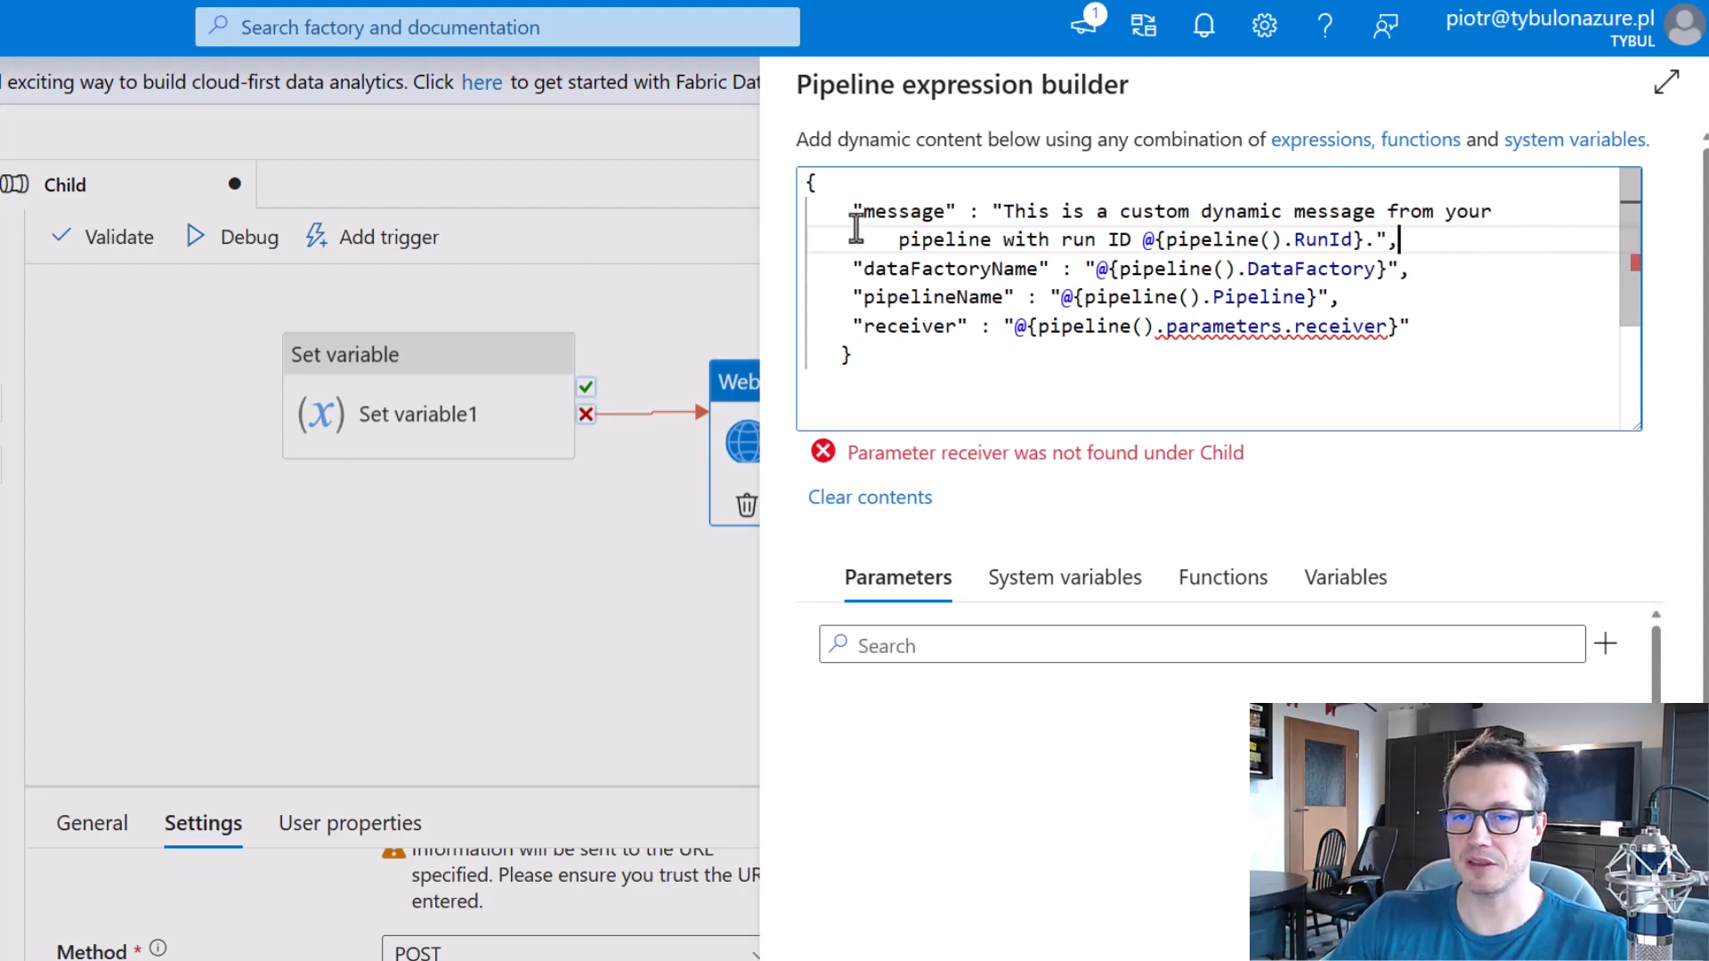
Review the message's run ID expression in the body and the matching Pipeline run ID entry among the system variables.
mouse_move(848, 189)
left_mouse_down()
mouse_move(1012, 230)
mouse_move(1524, 255)
left_mouse_up()
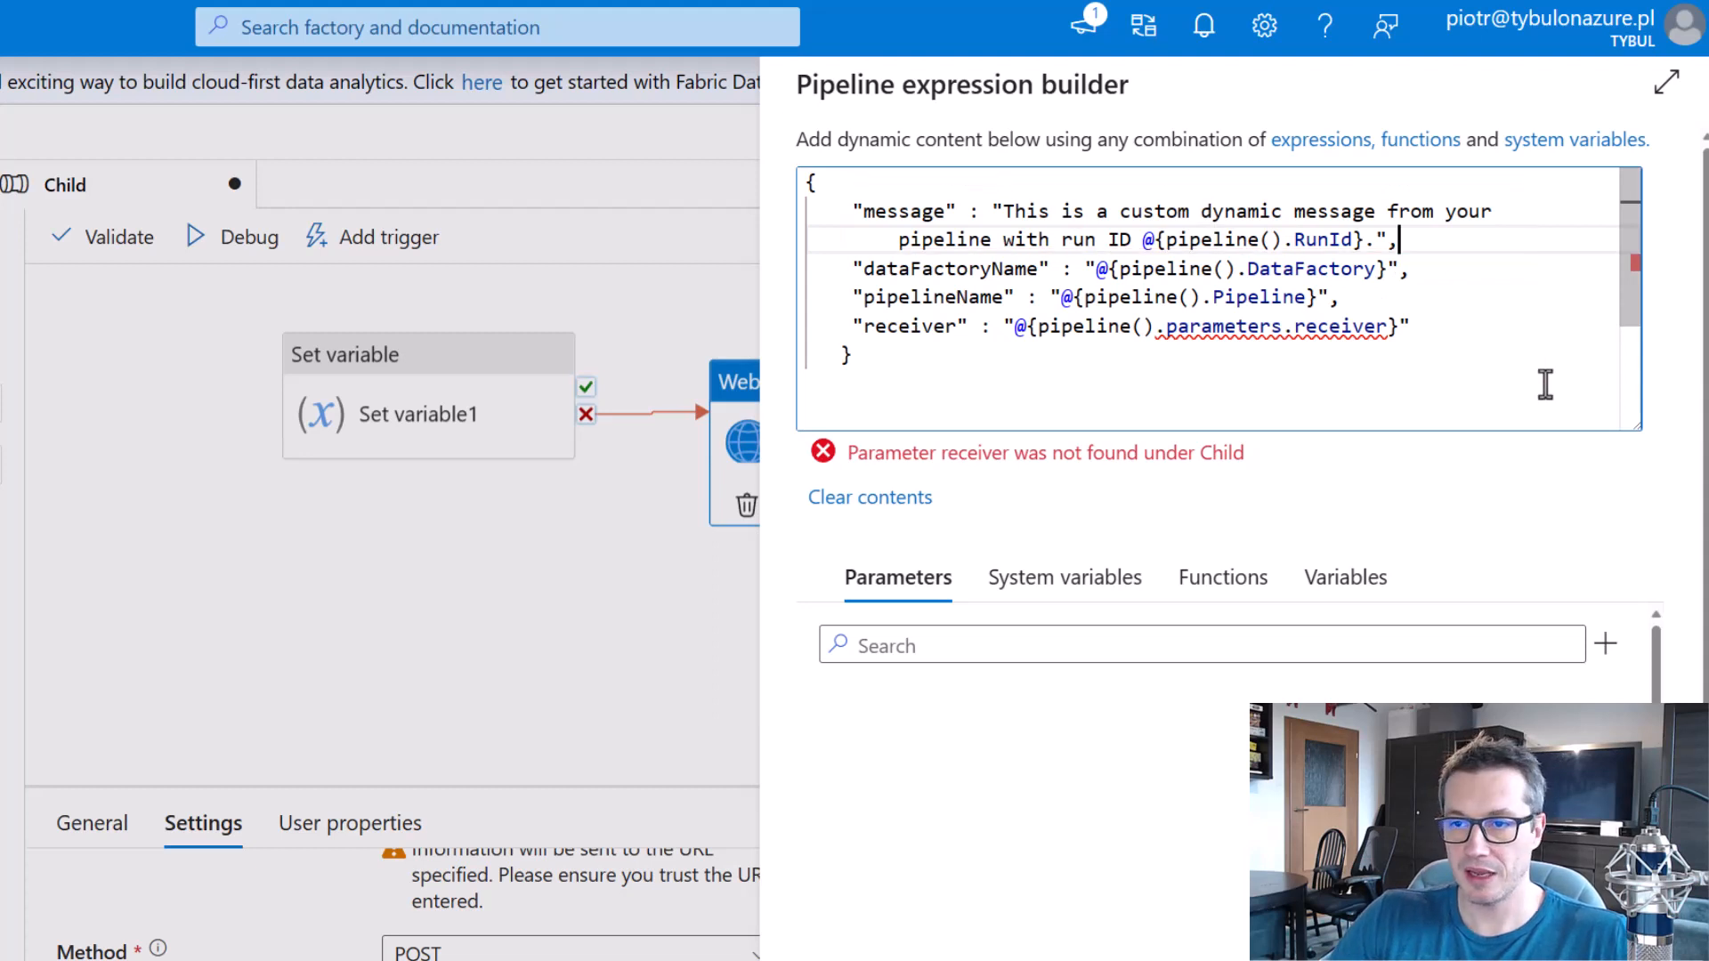
mouse_move(1137, 227)
left_mouse_down()
mouse_move(1387, 278)
mouse_move(1379, 264)
left_mouse_up()
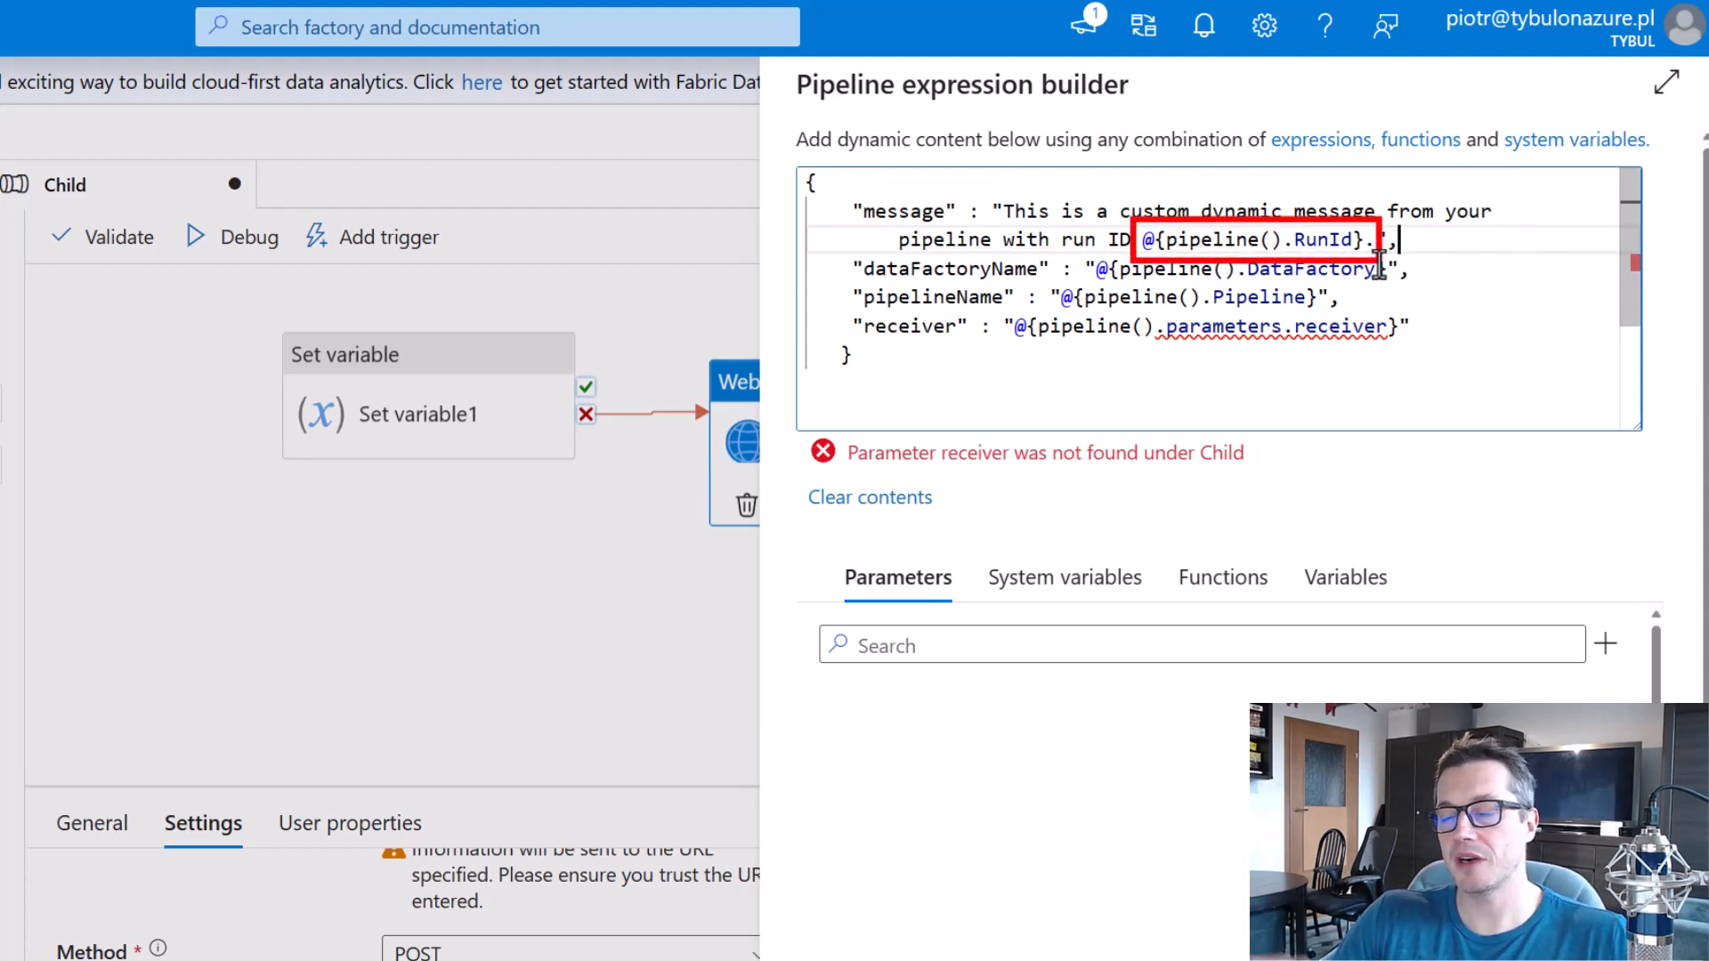
left_click(1112, 588)
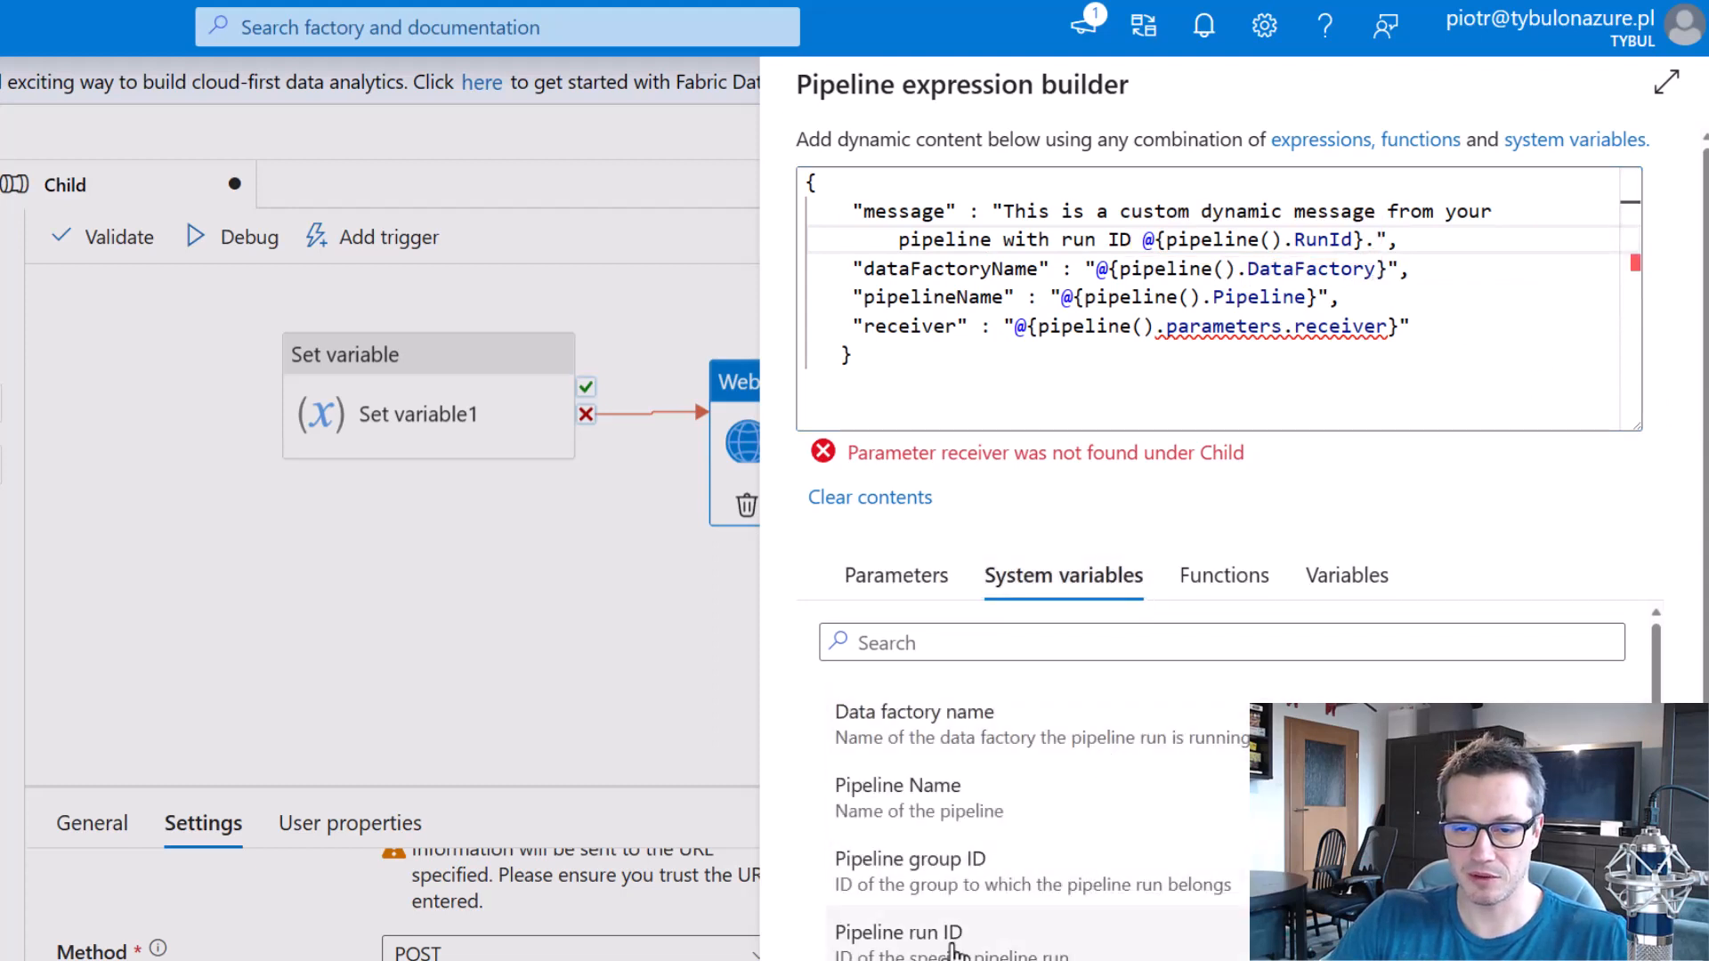
left_click_drag(812, 906, 1098, 960)
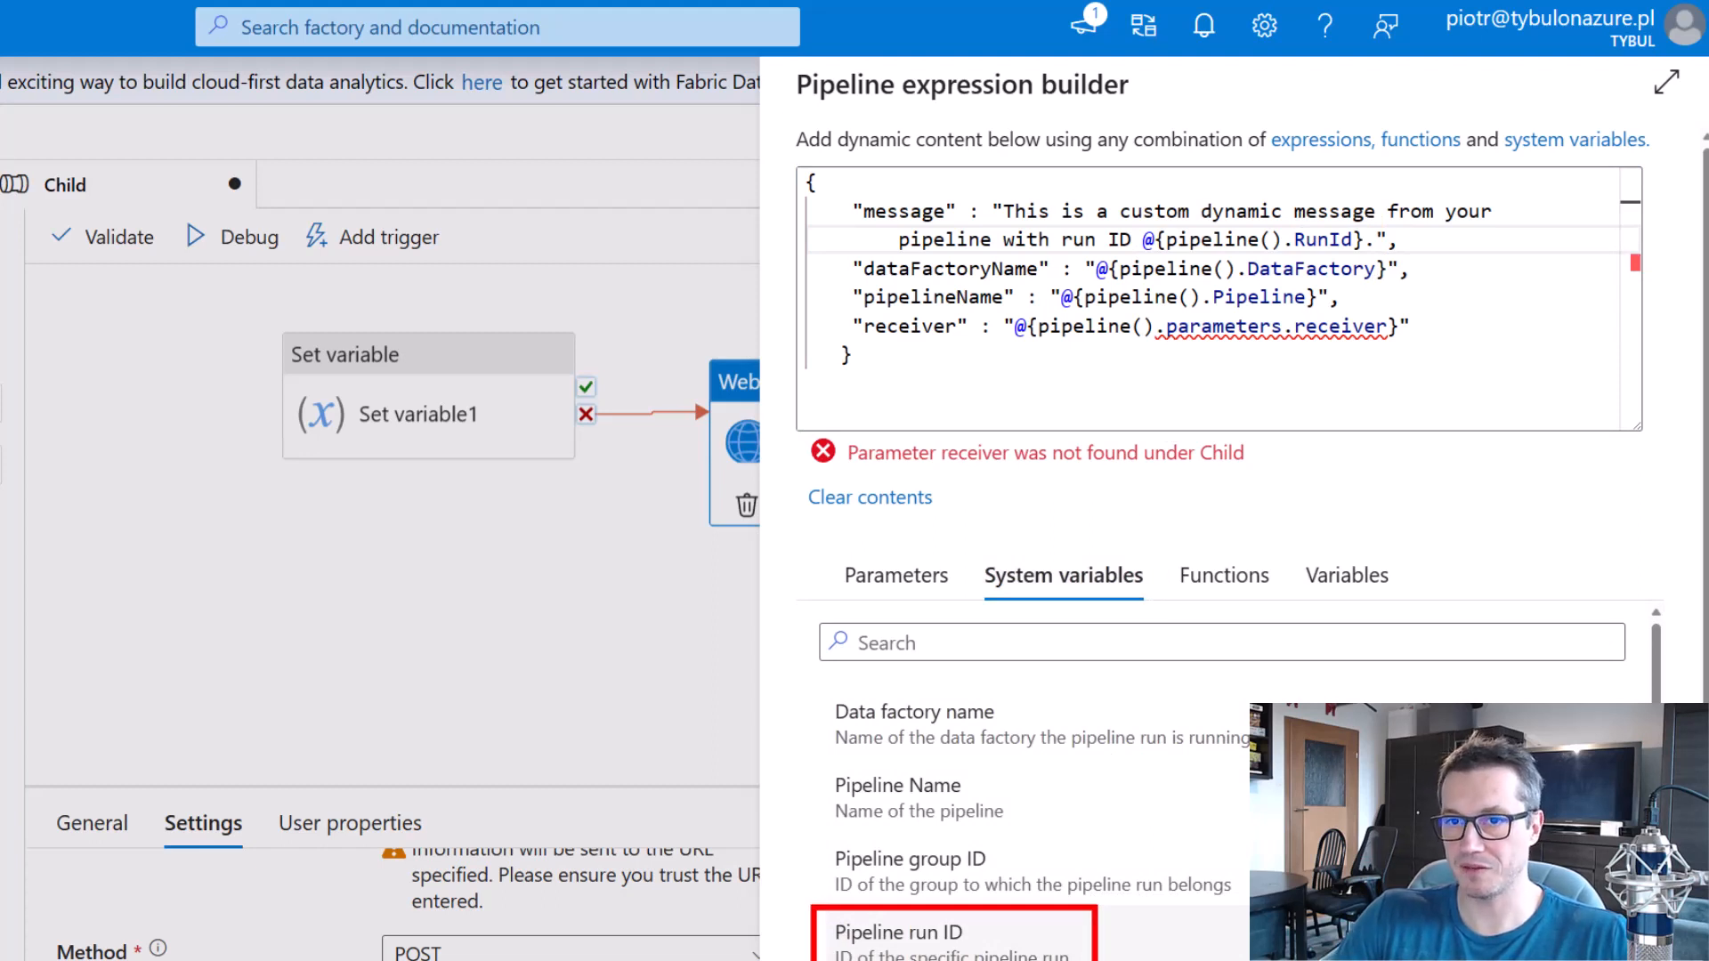
key("Escape")
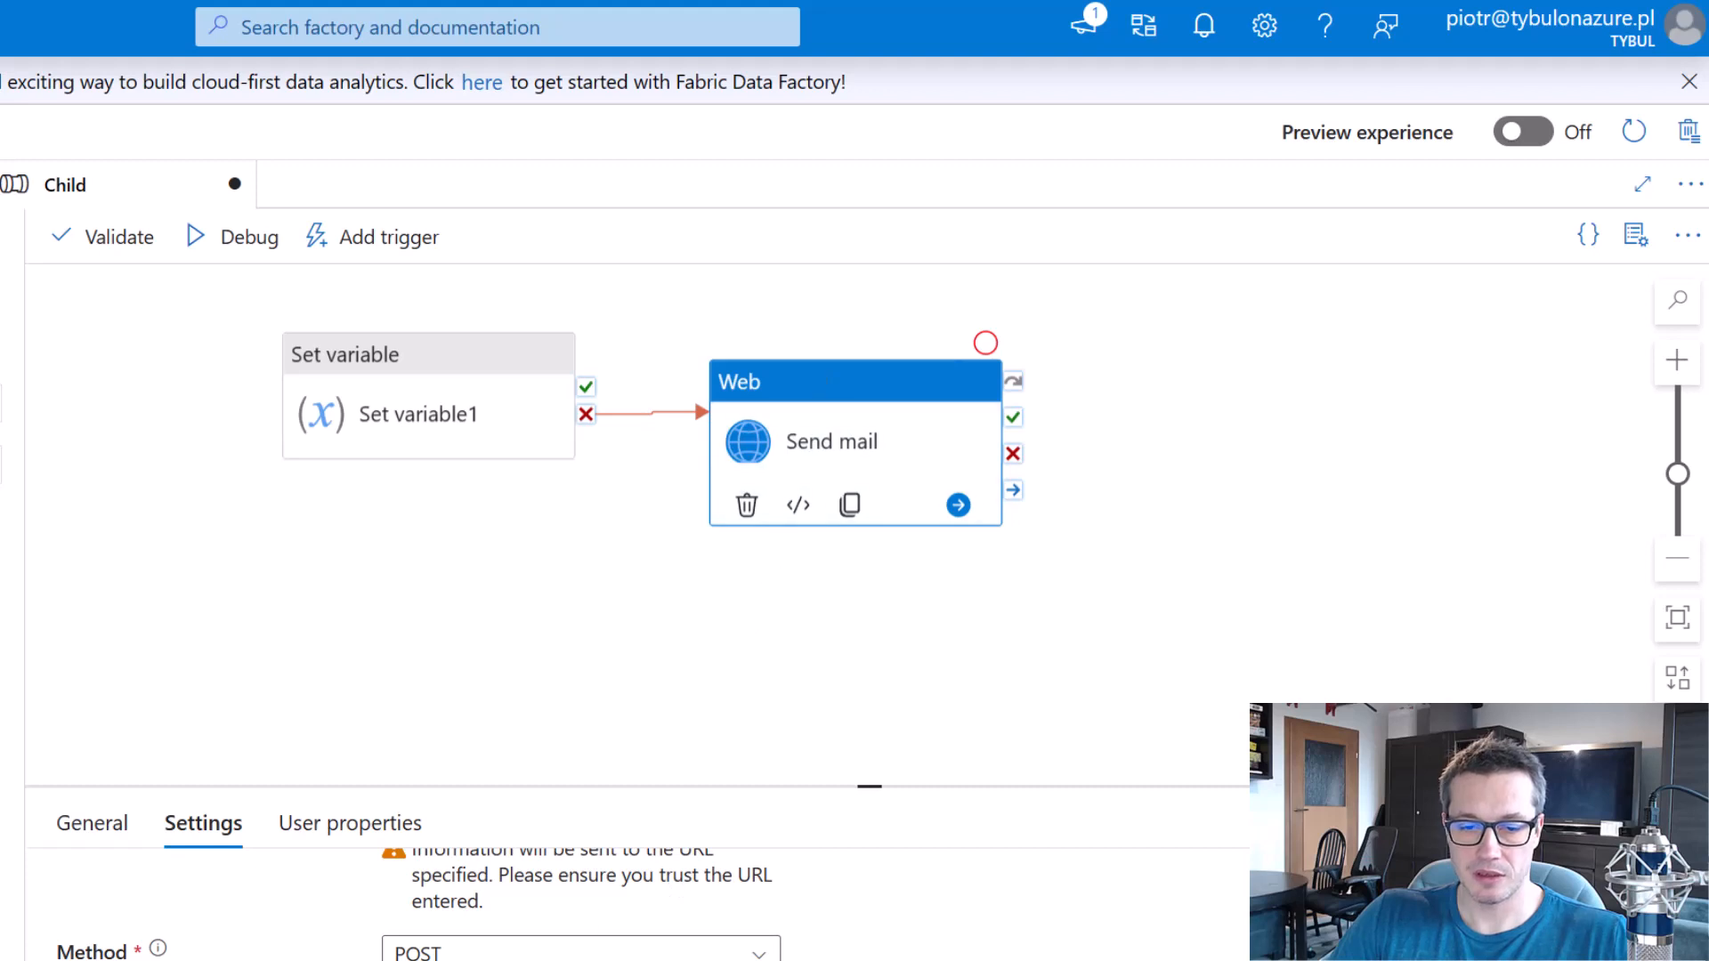
left_click(583, 960)
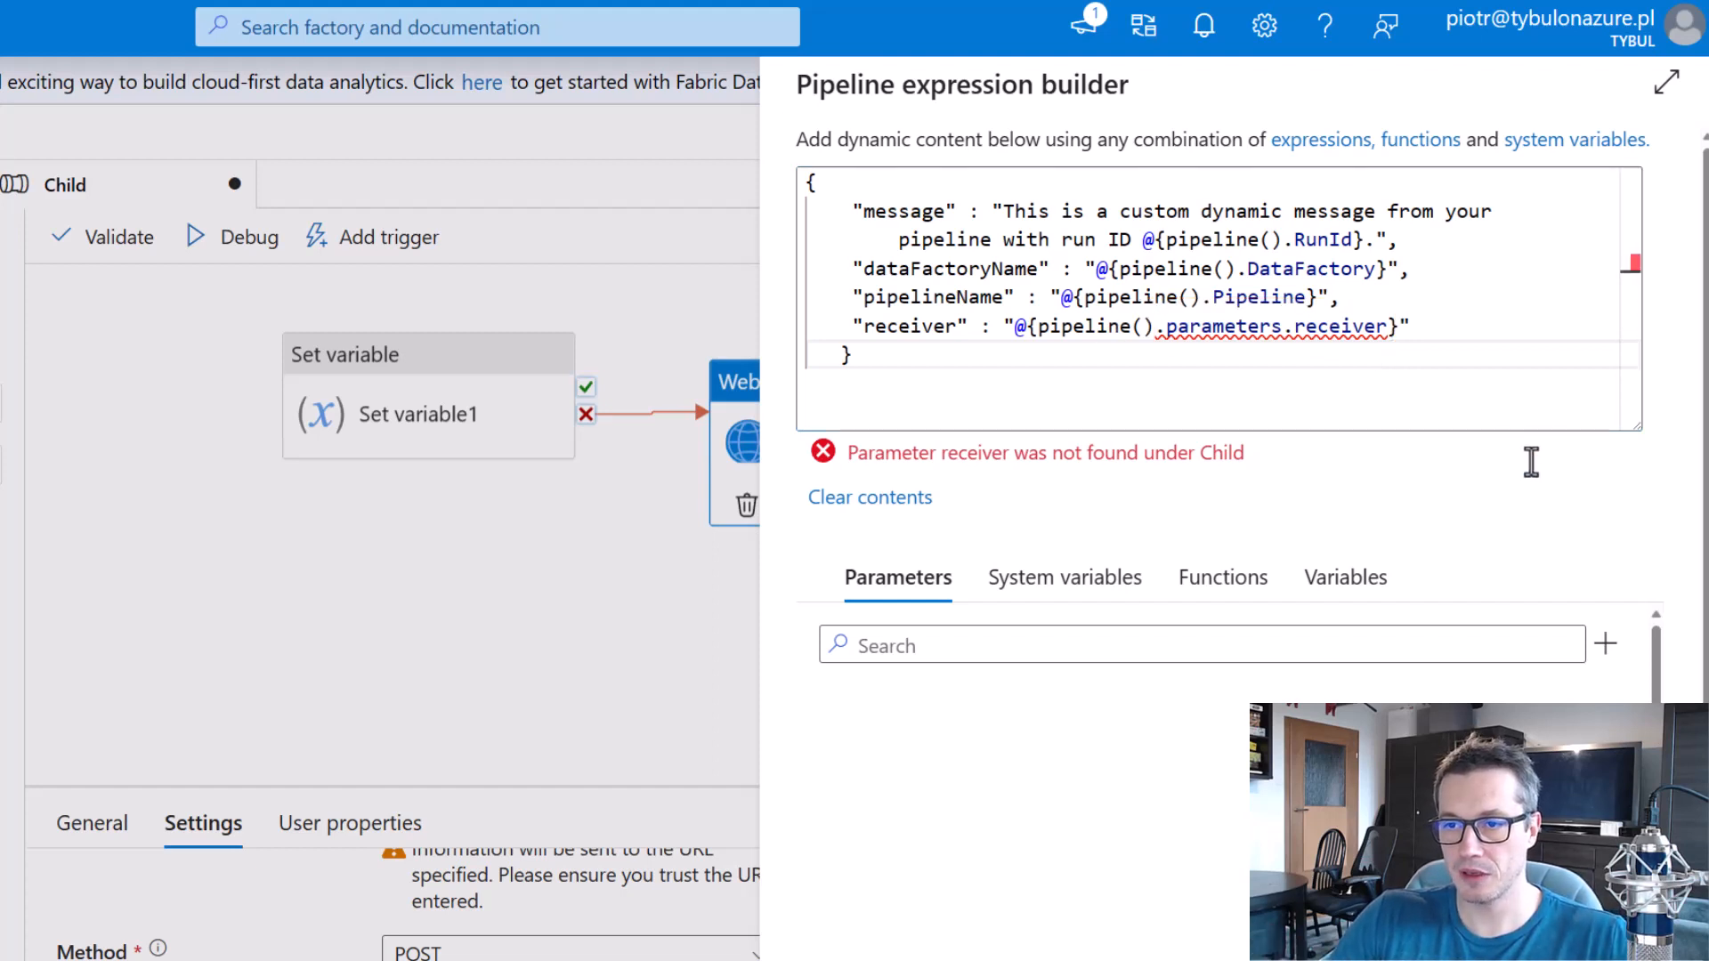
Accept the body expression and add a String parameter named "receiver" to the Child pipeline.
double_click(1316, 327)
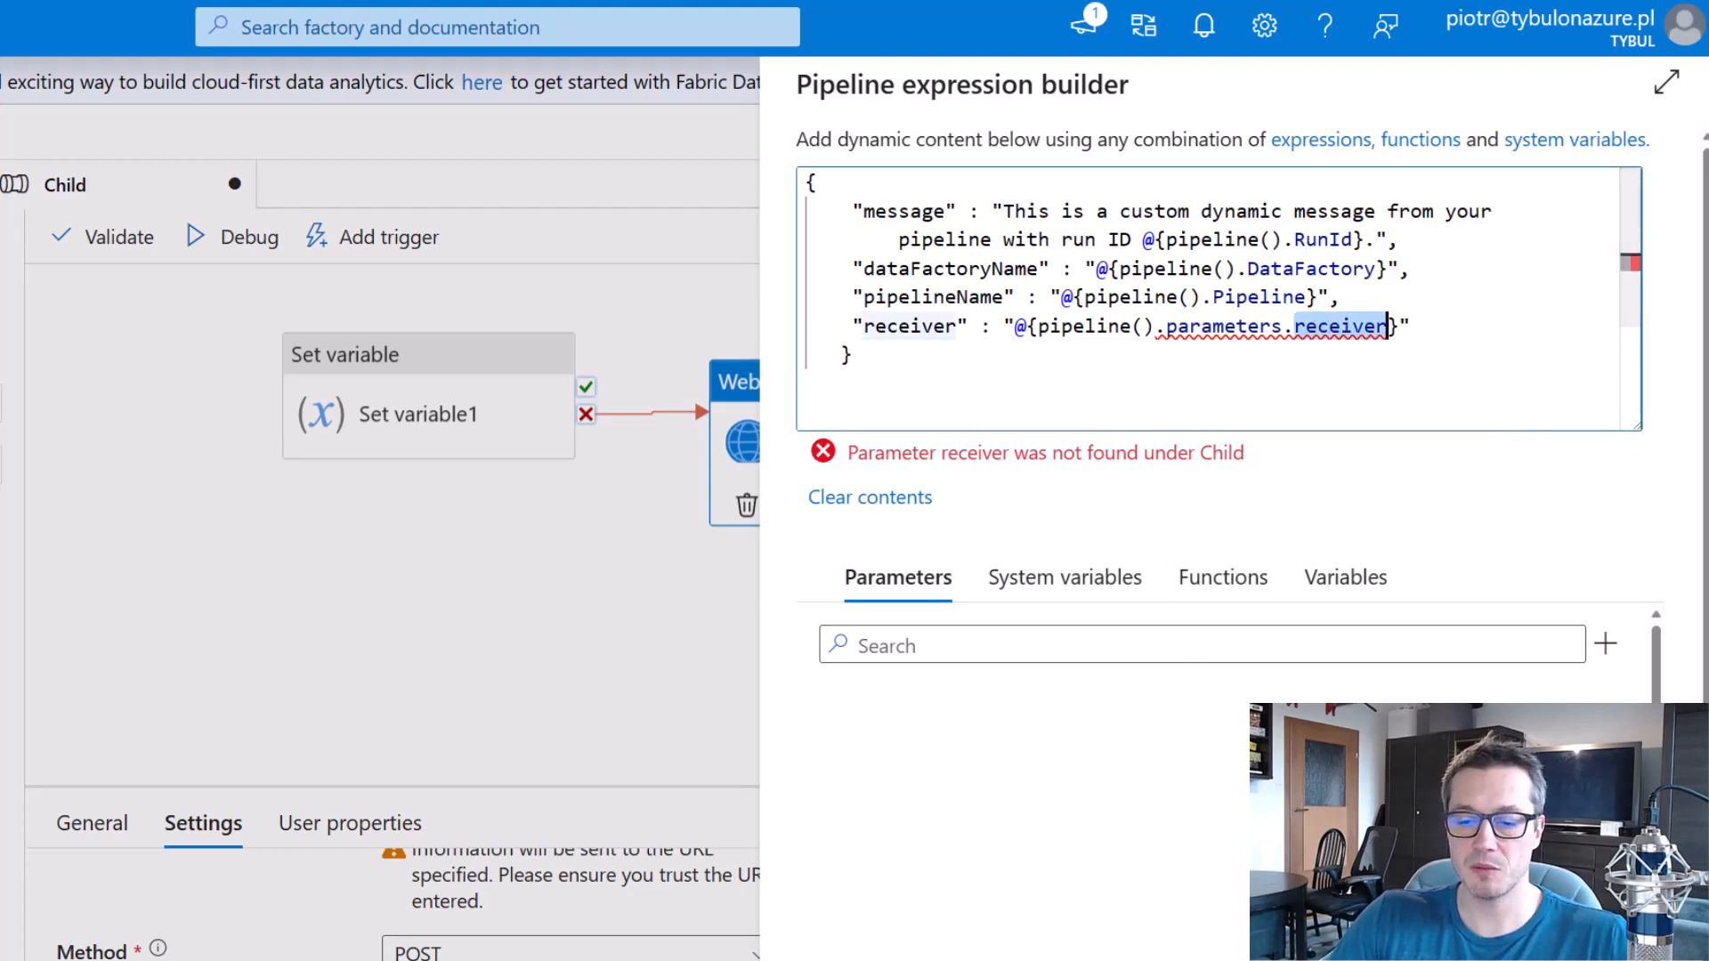
left_click(840, 934)
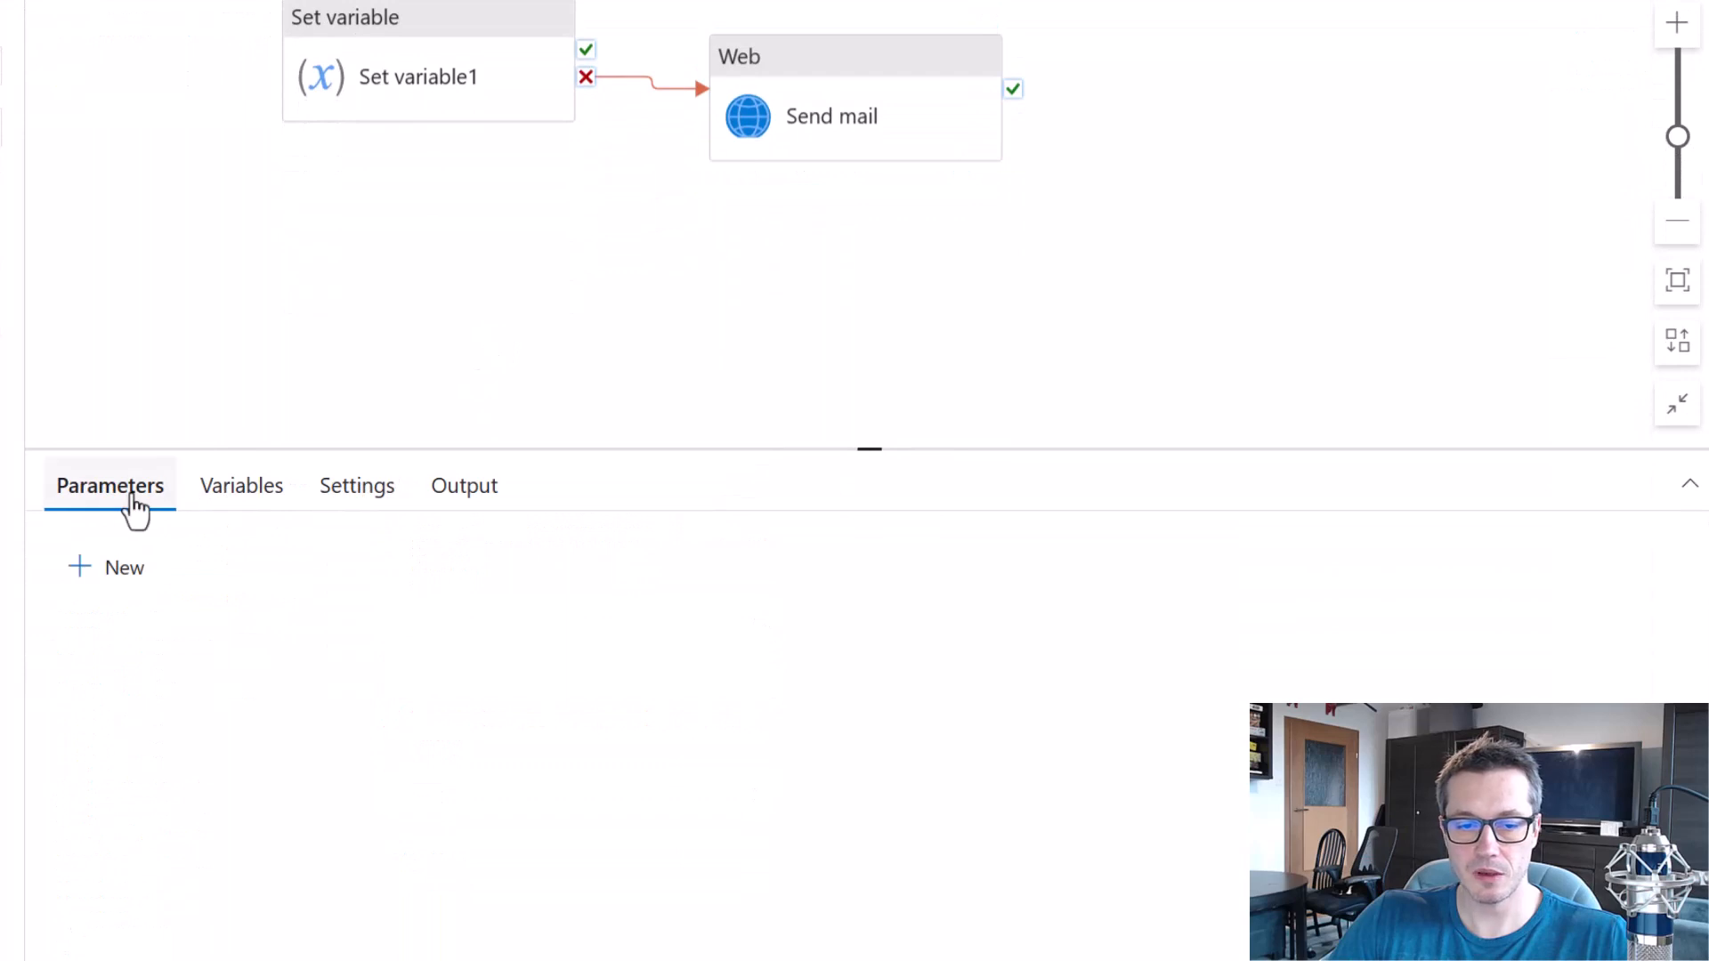
left_click(122, 570)
left_click(266, 680)
type("receiver")
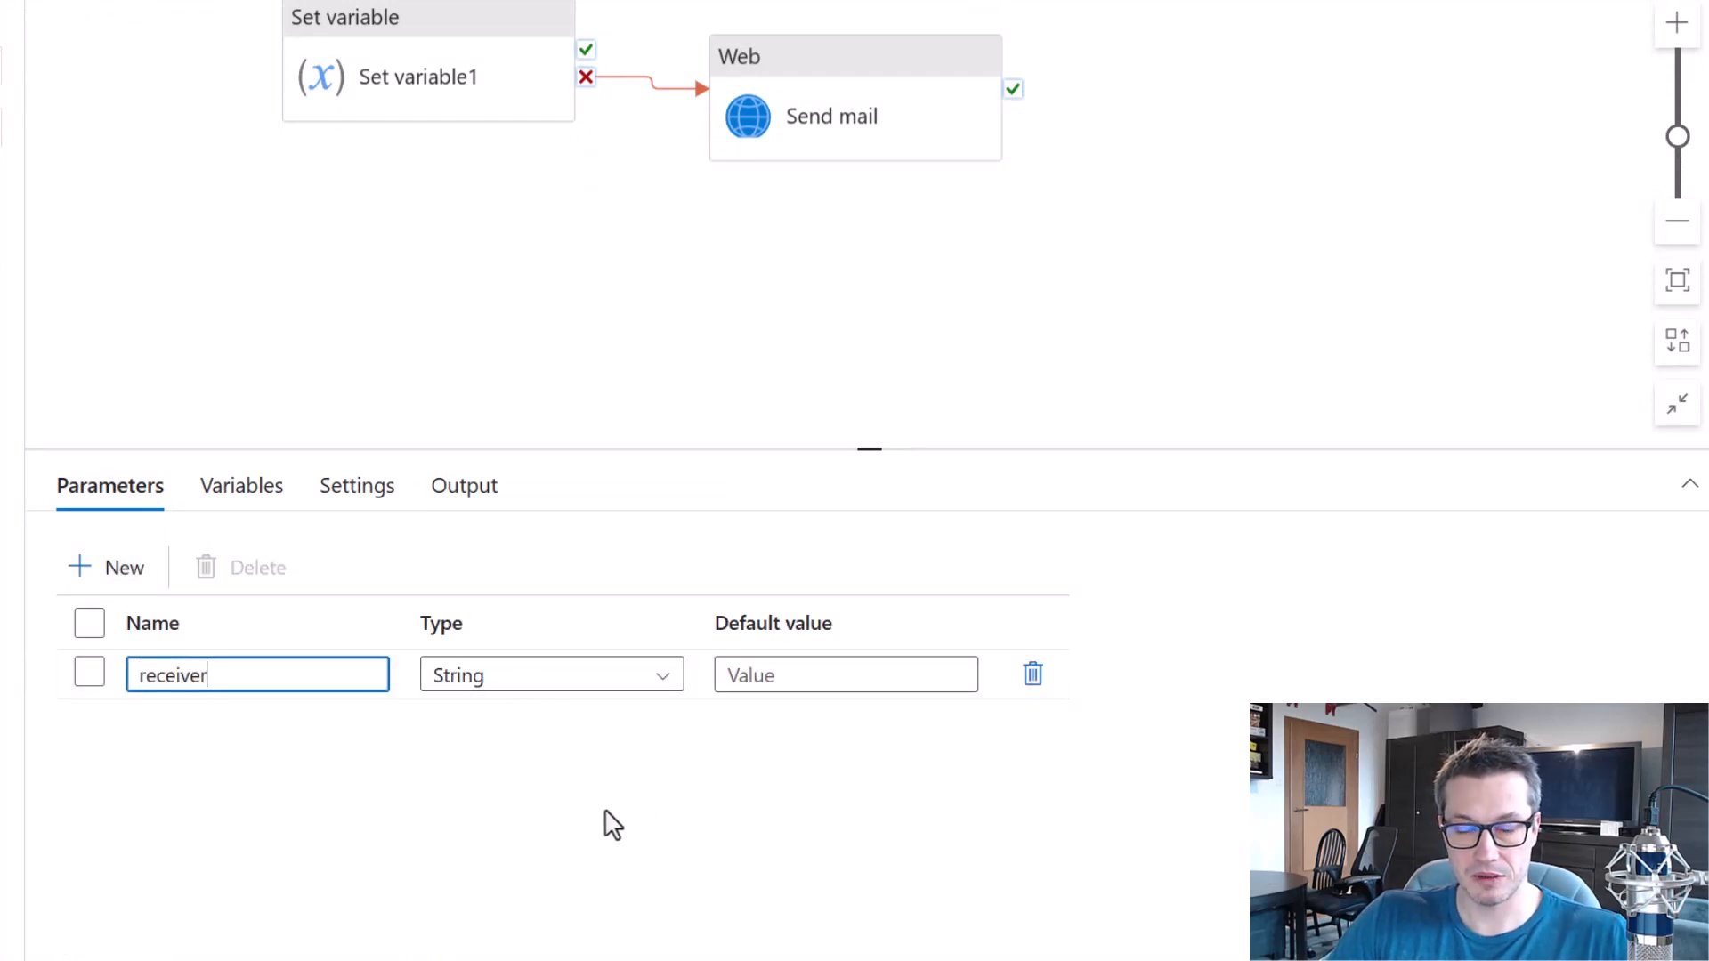
Enter the recipient's e-mail address as the default value of the receiver parameter.
left_click(771, 674)
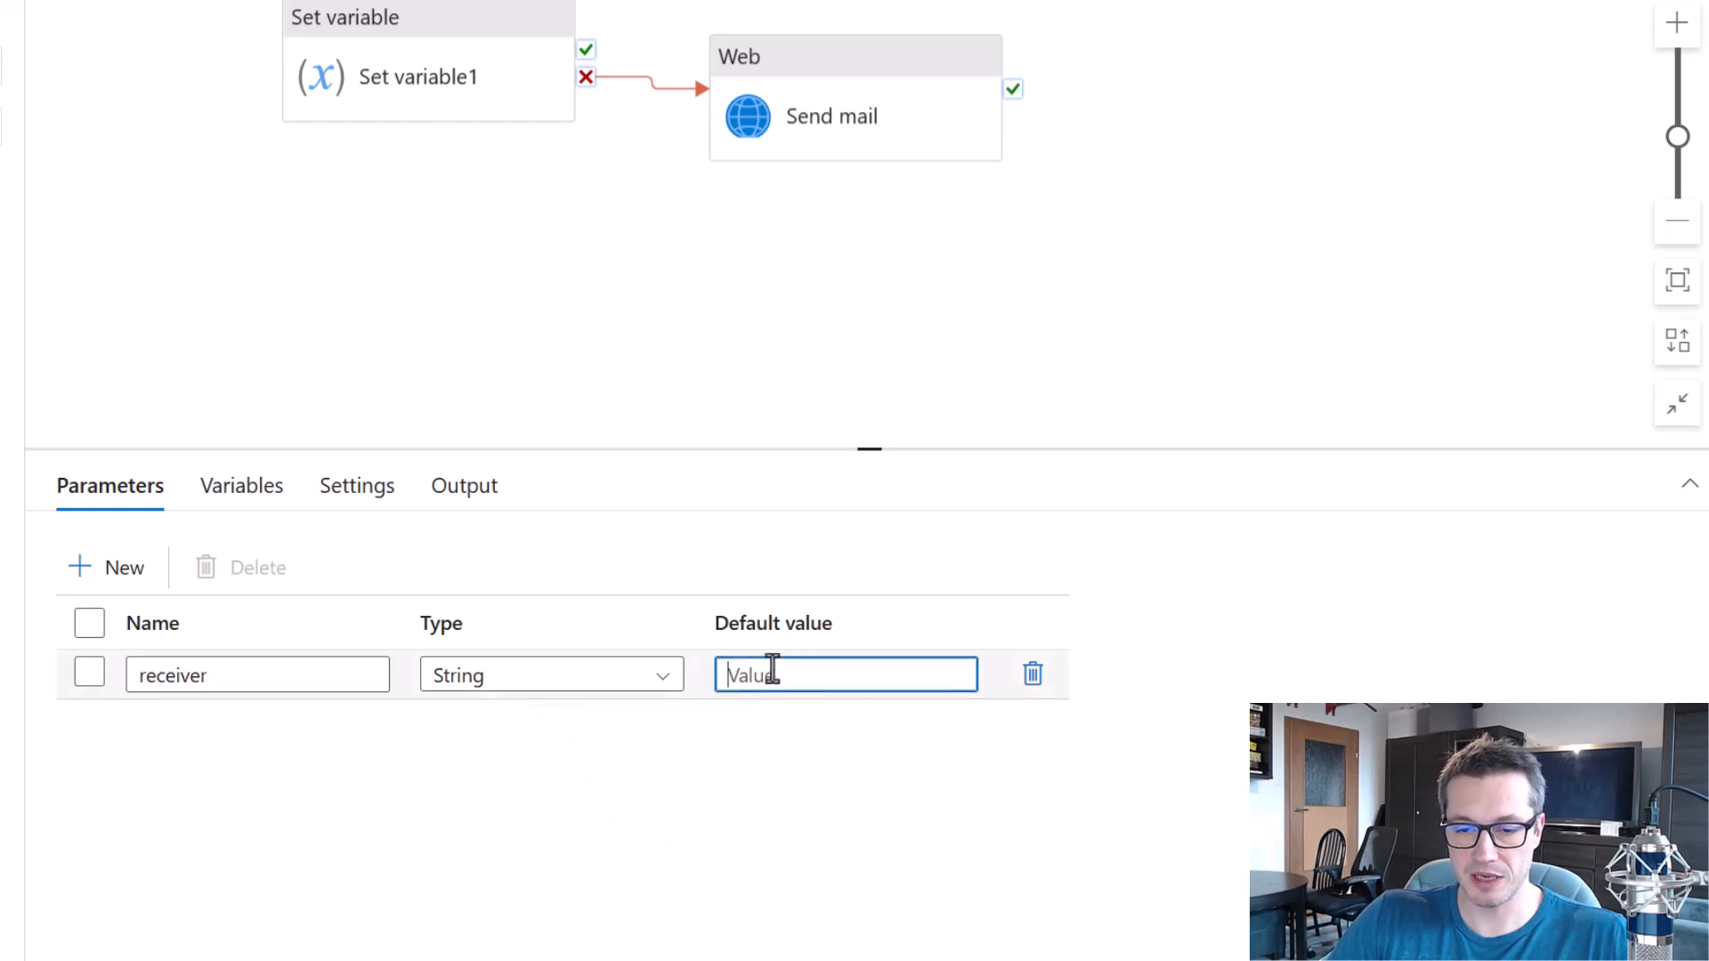
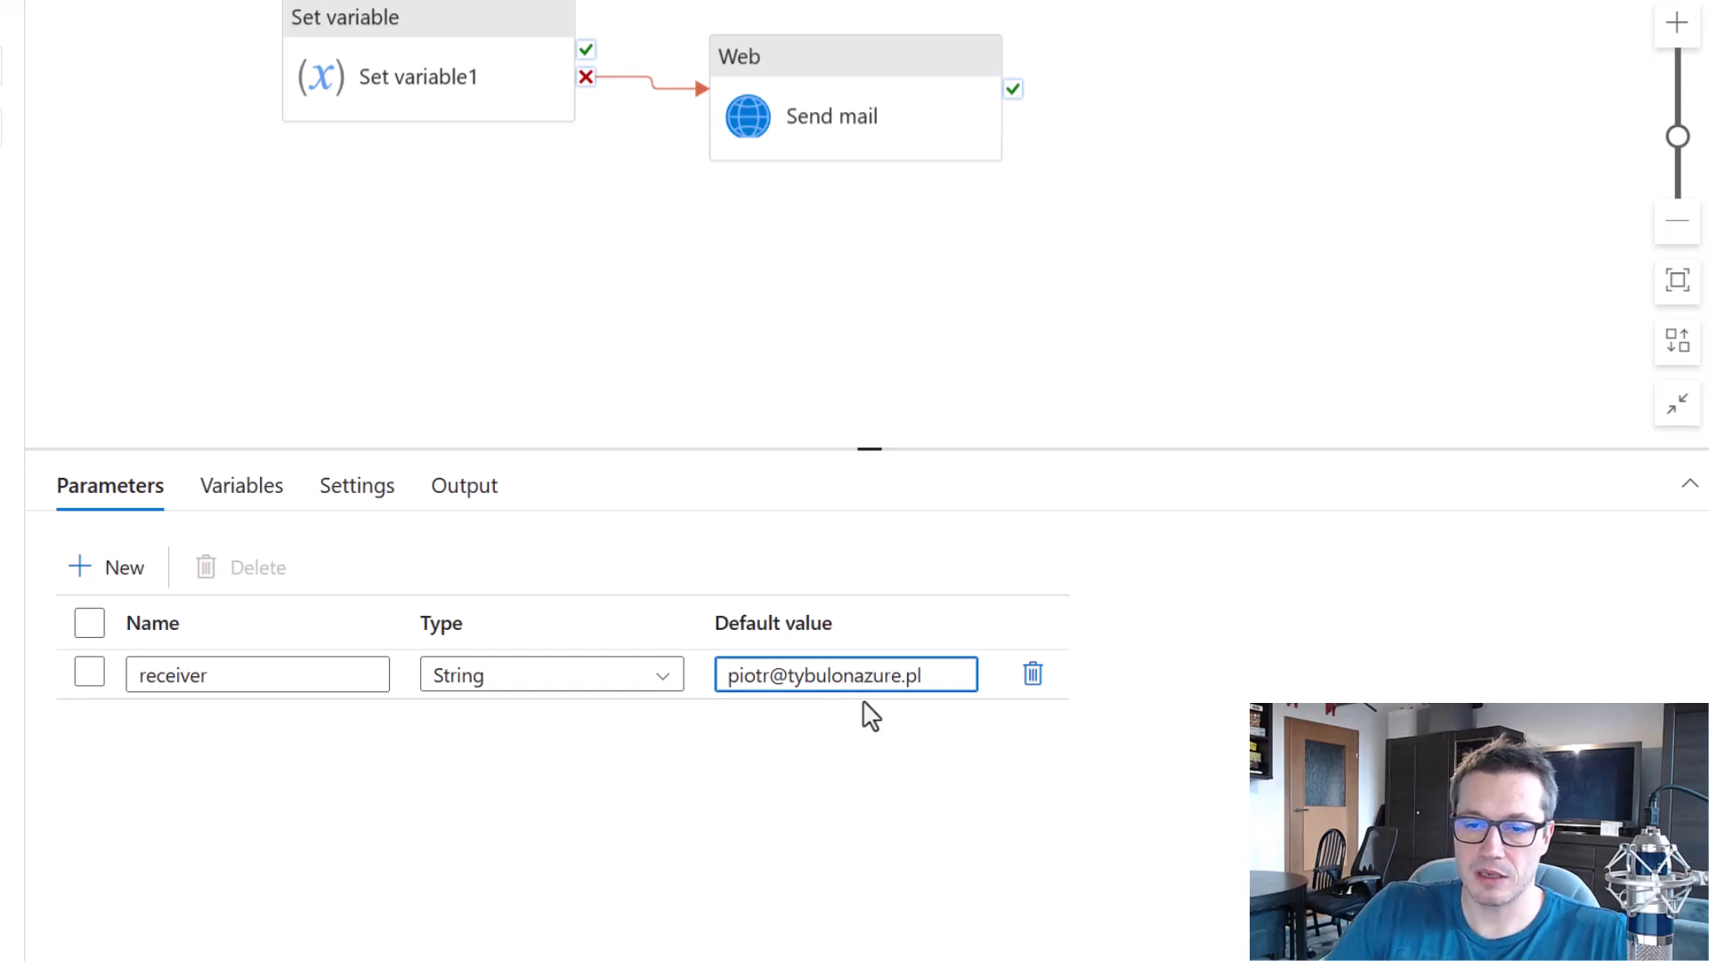
Publish all changes and start a debug run of the Child pipeline with the default receiver value.
left_click(235, 27)
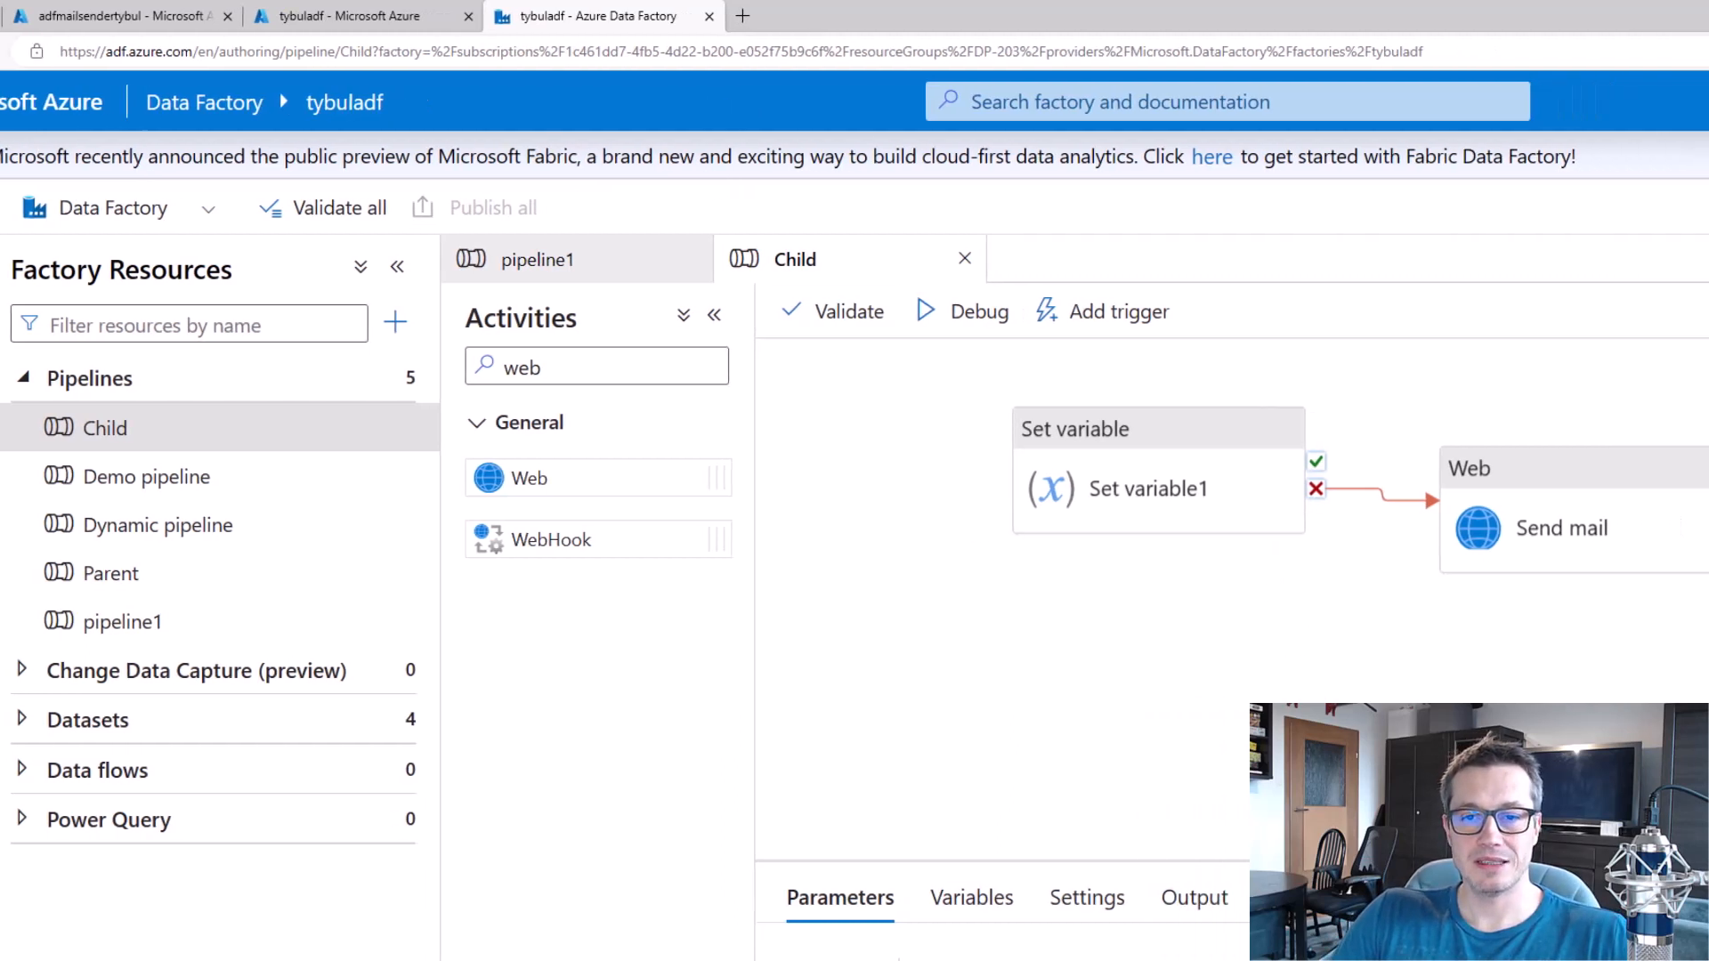
left_click(957, 312)
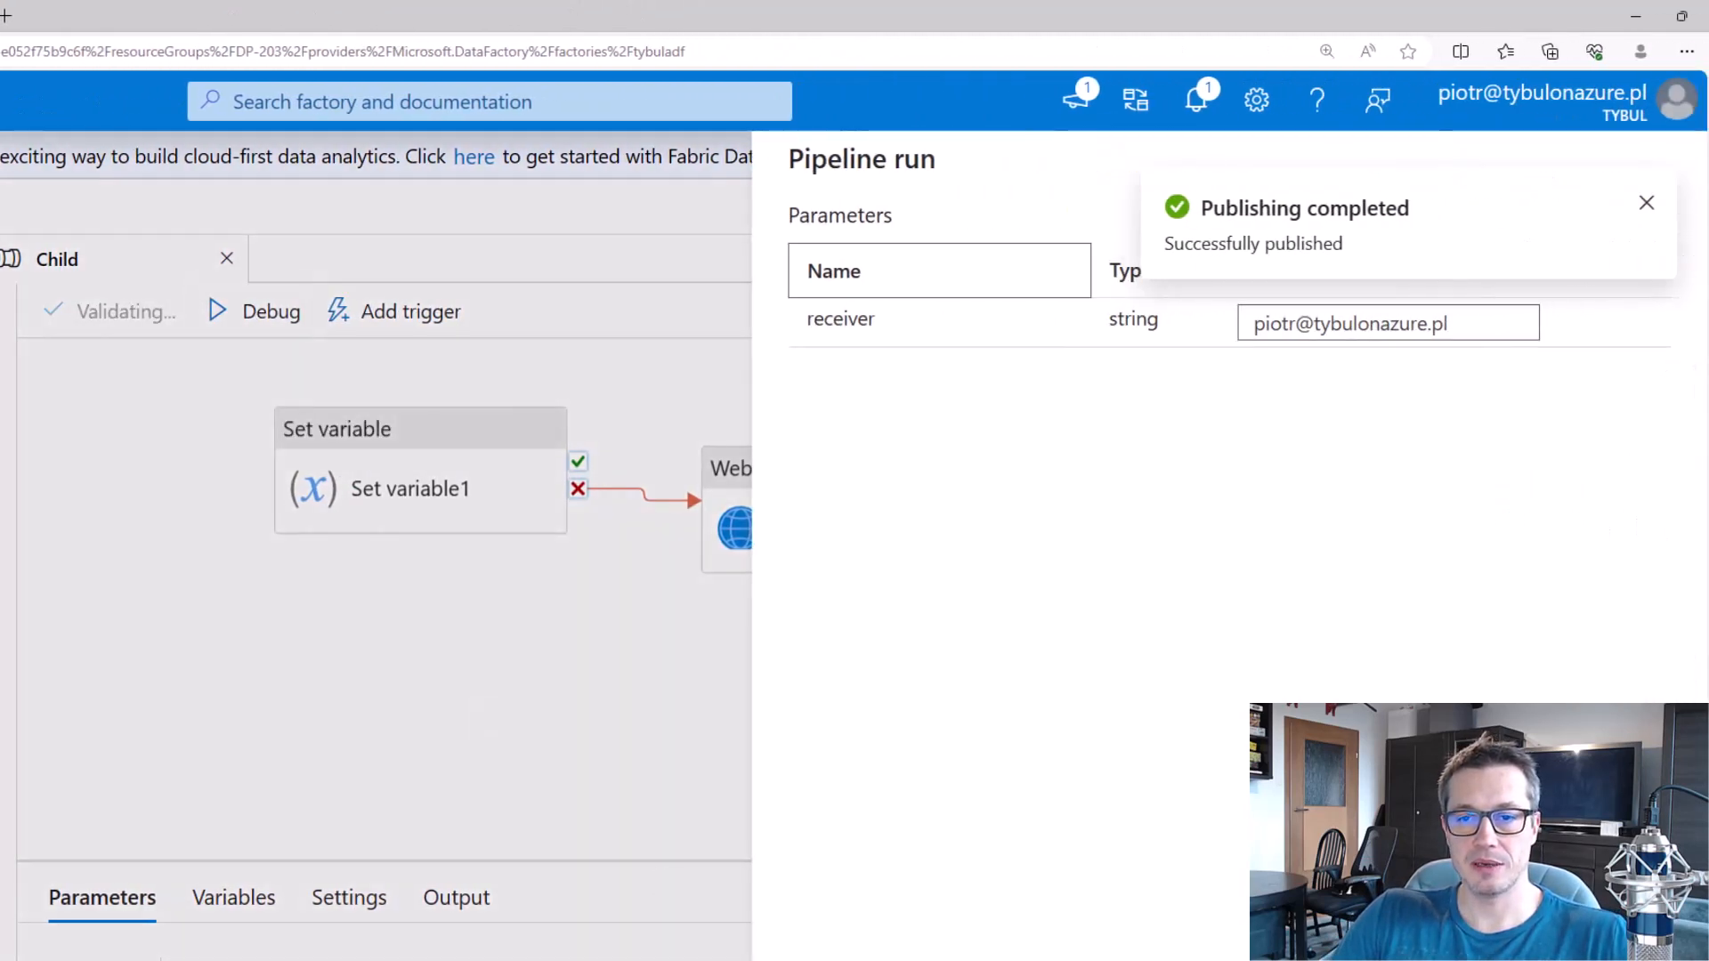
left_click(840, 960)
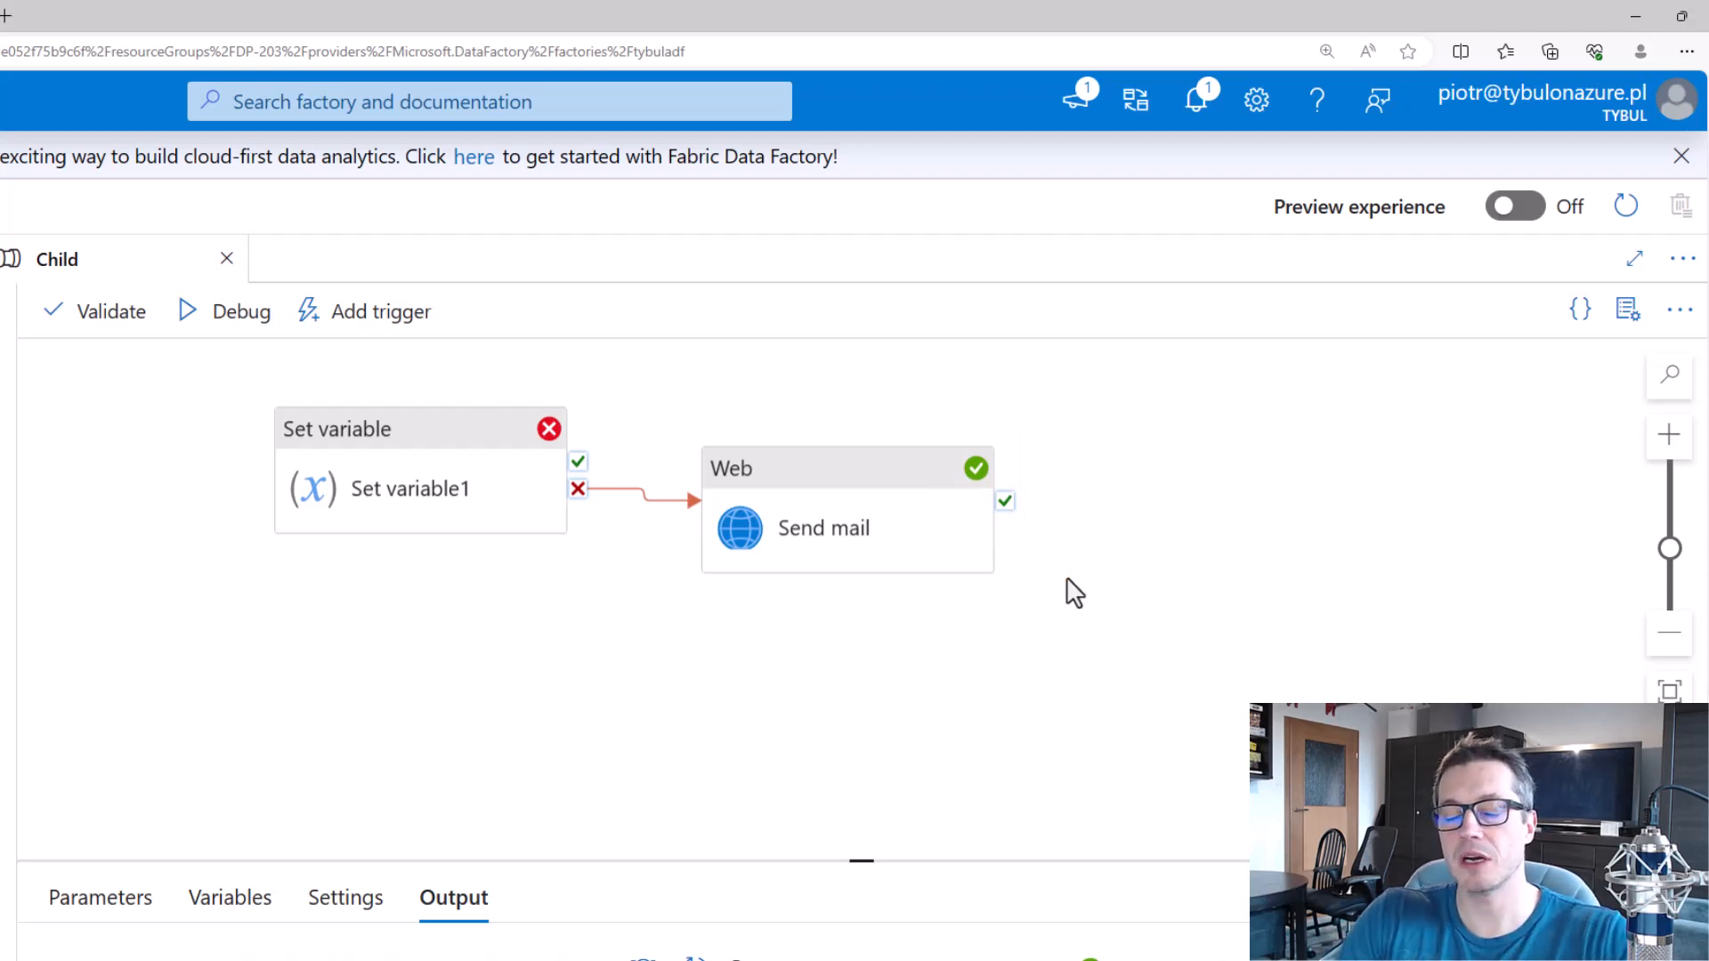
Go to outlook.com in a new browser tab and open the recipient's mailbox.
left_click(5, 15)
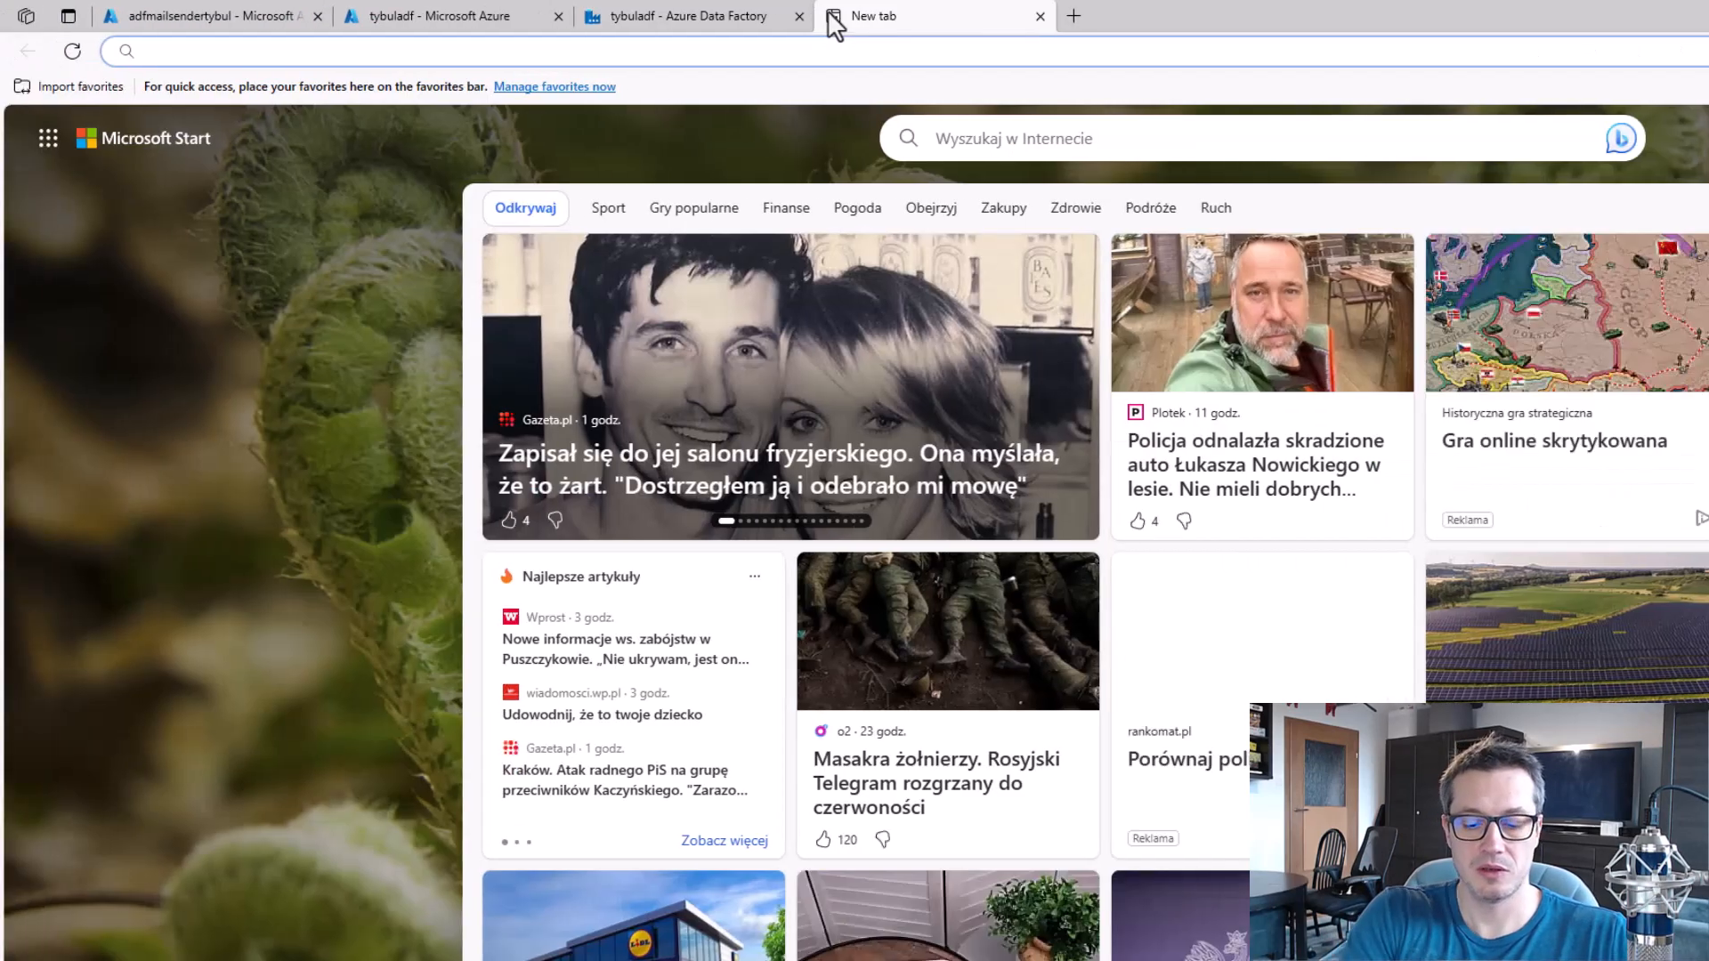
type("outlook.com")
key("Return")
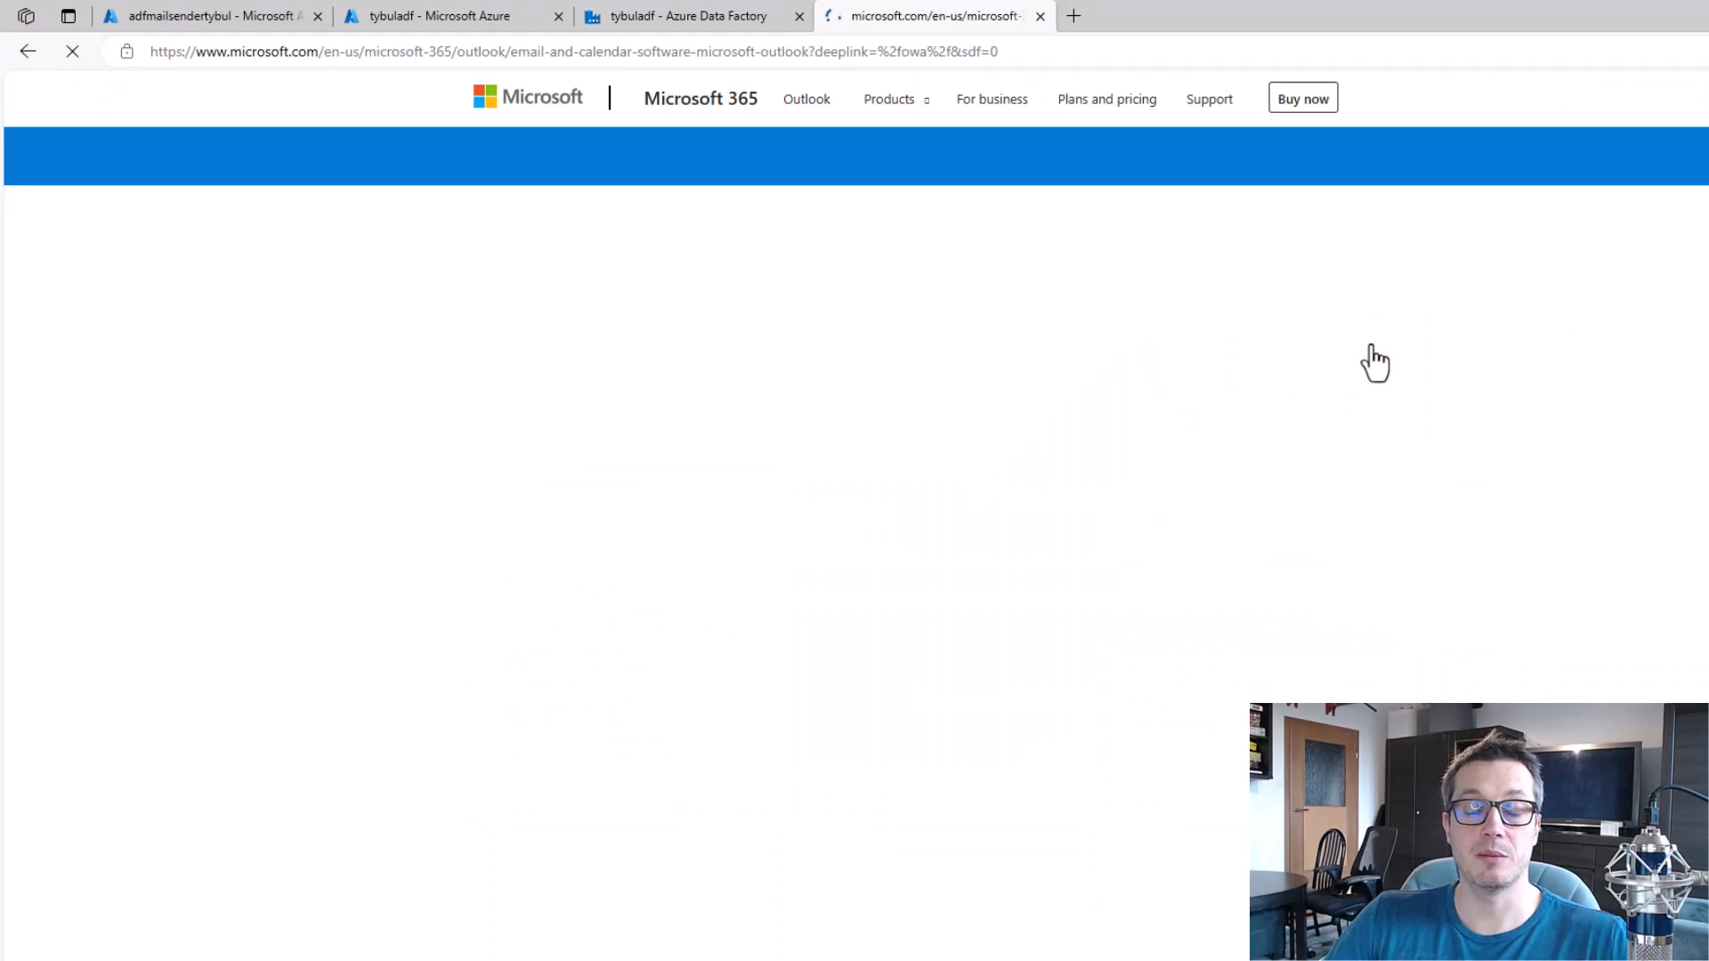
left_click(606, 712)
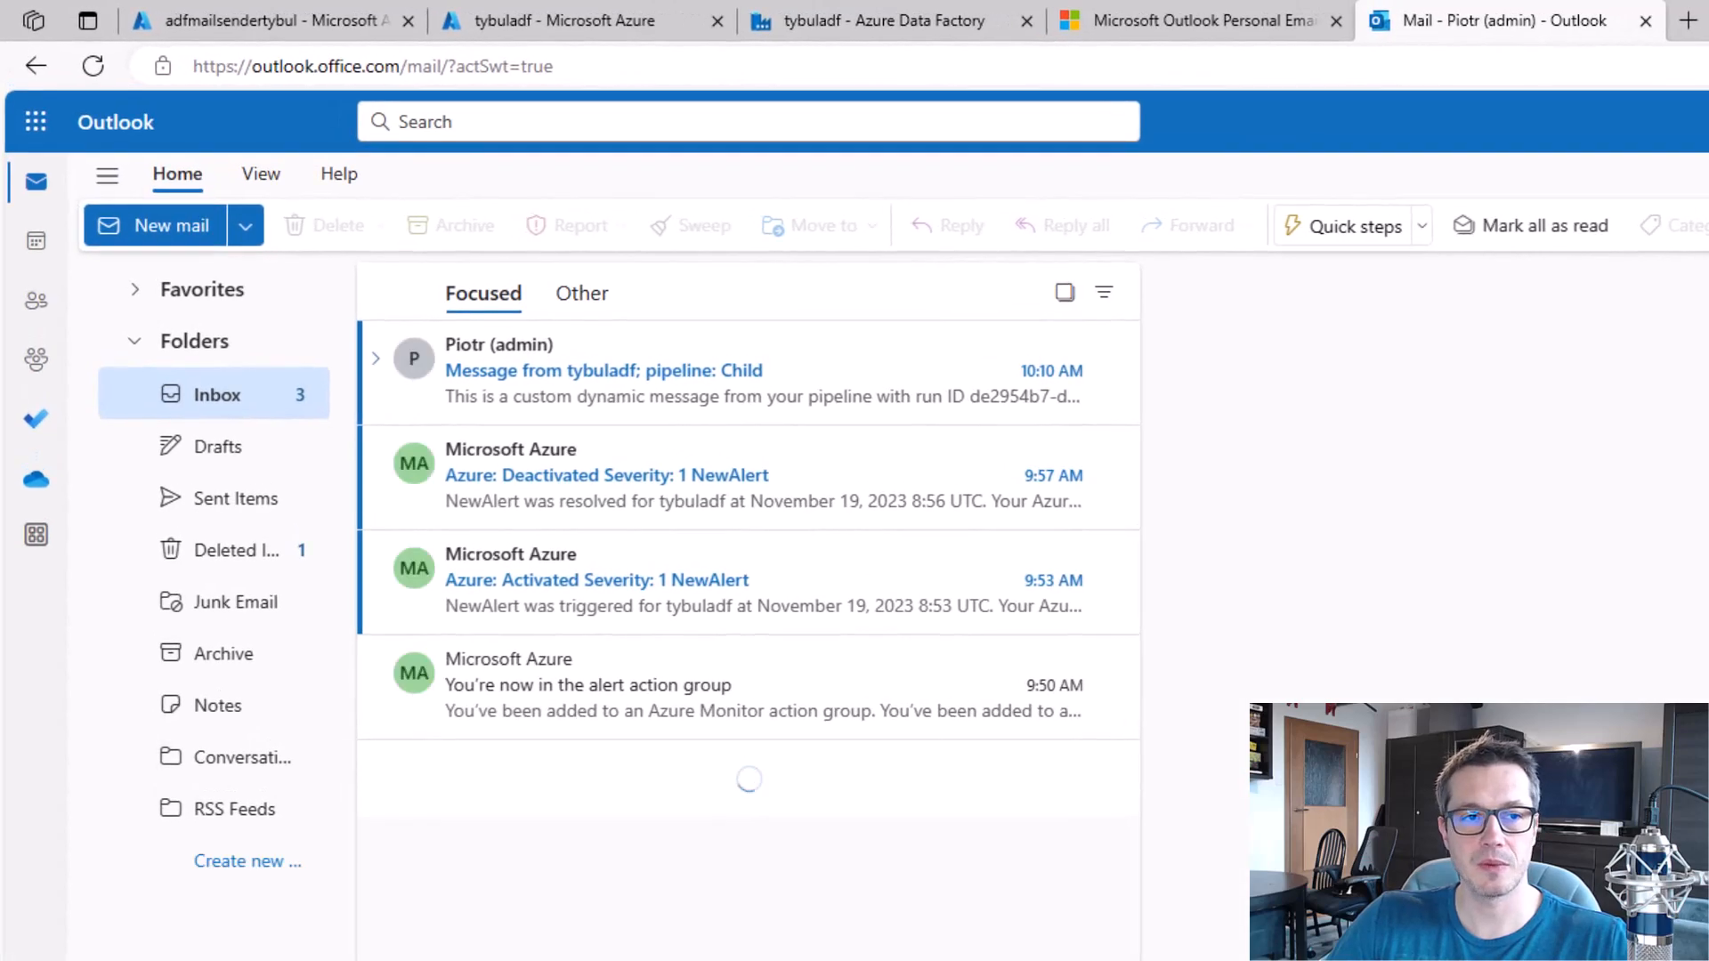
Open the "Message from tybuladf; pipeline: Child" e-mail and examine its data factory name, pipeline name and run ID.
left_click(525, 371)
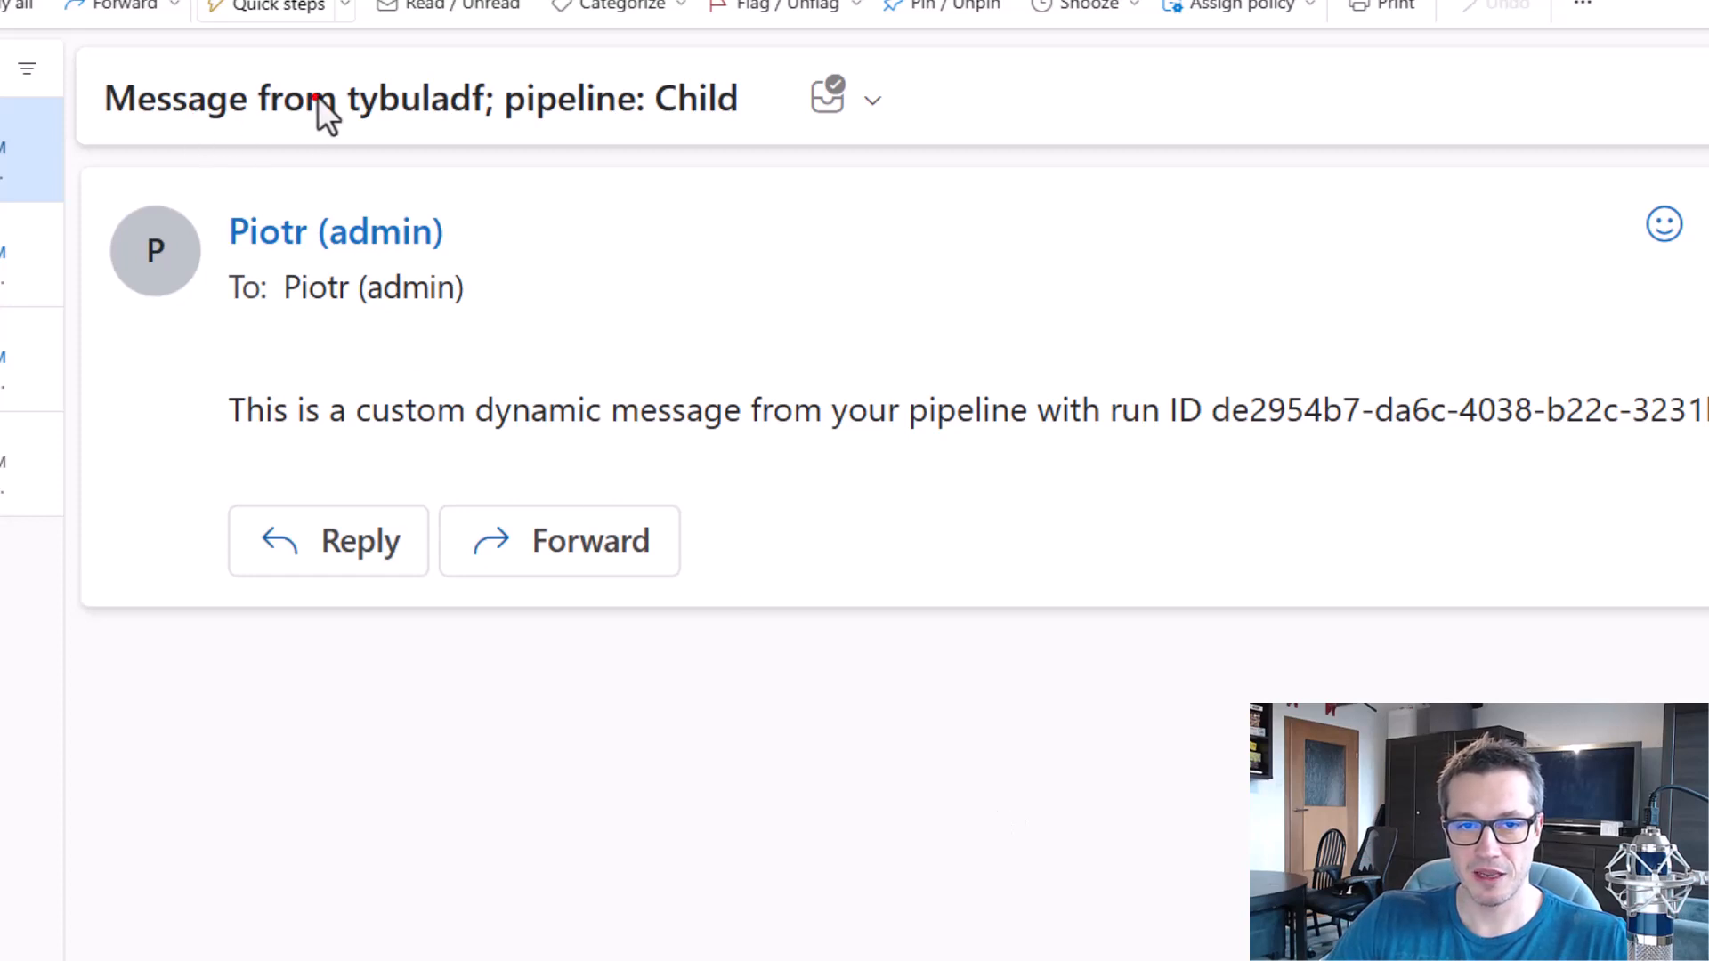
left_click_drag(338, 52, 497, 148)
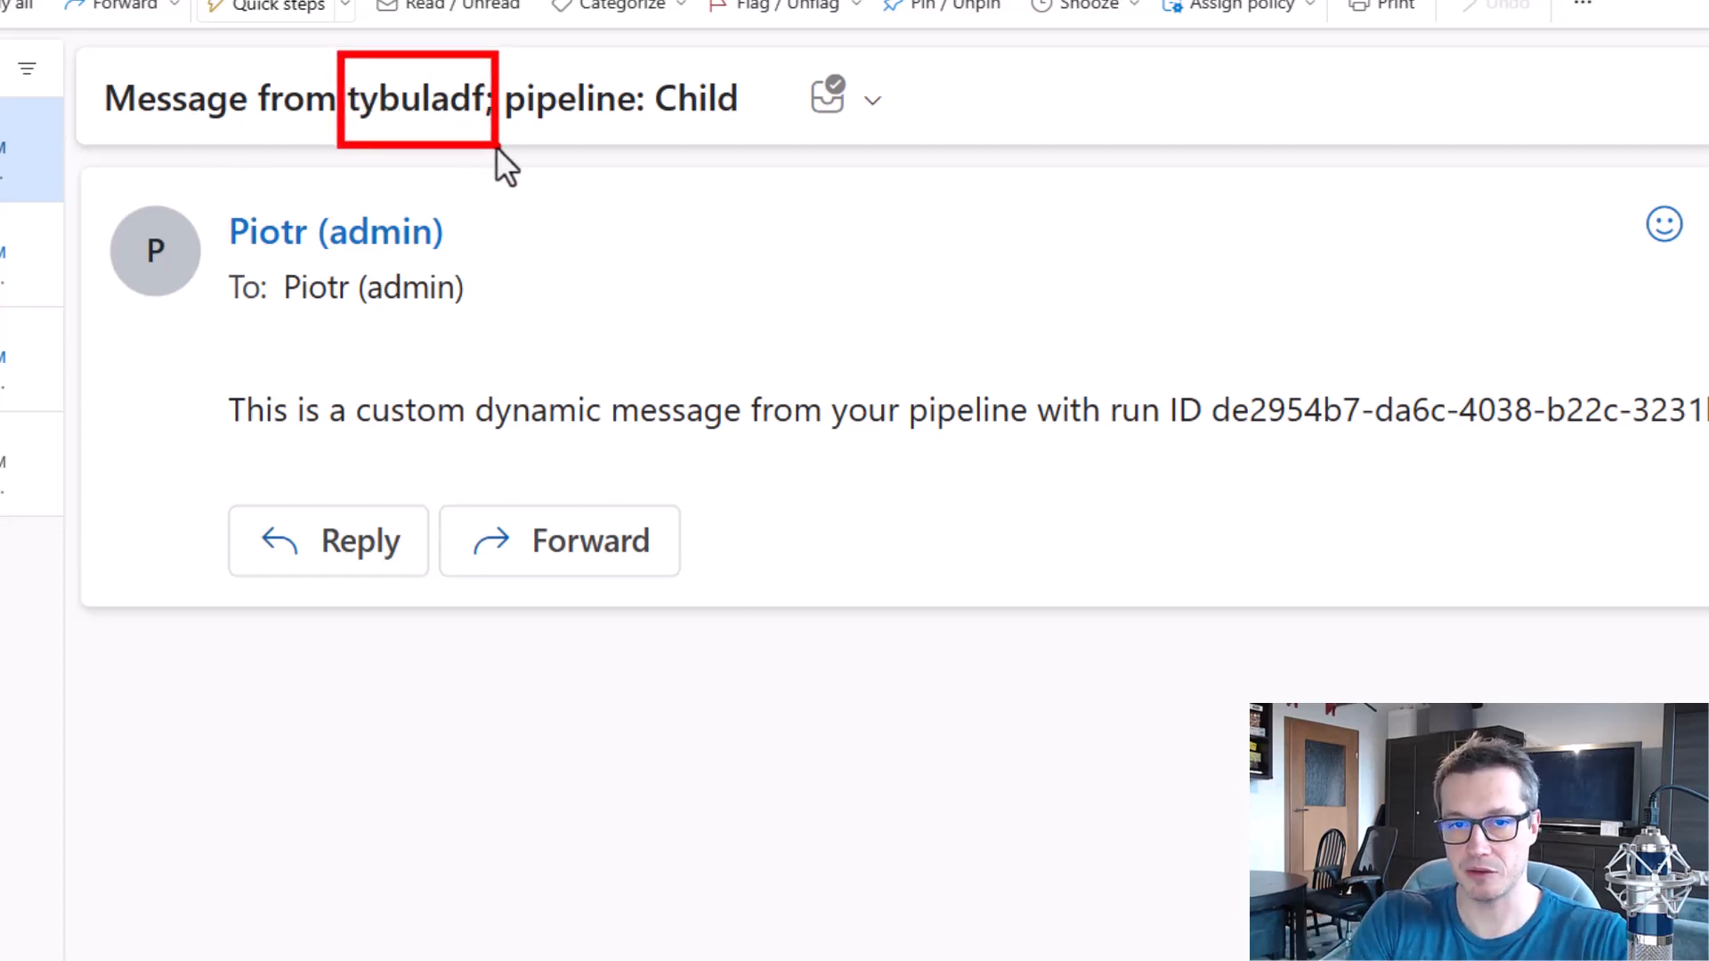
key("Escape")
left_click_drag(643, 61, 769, 135)
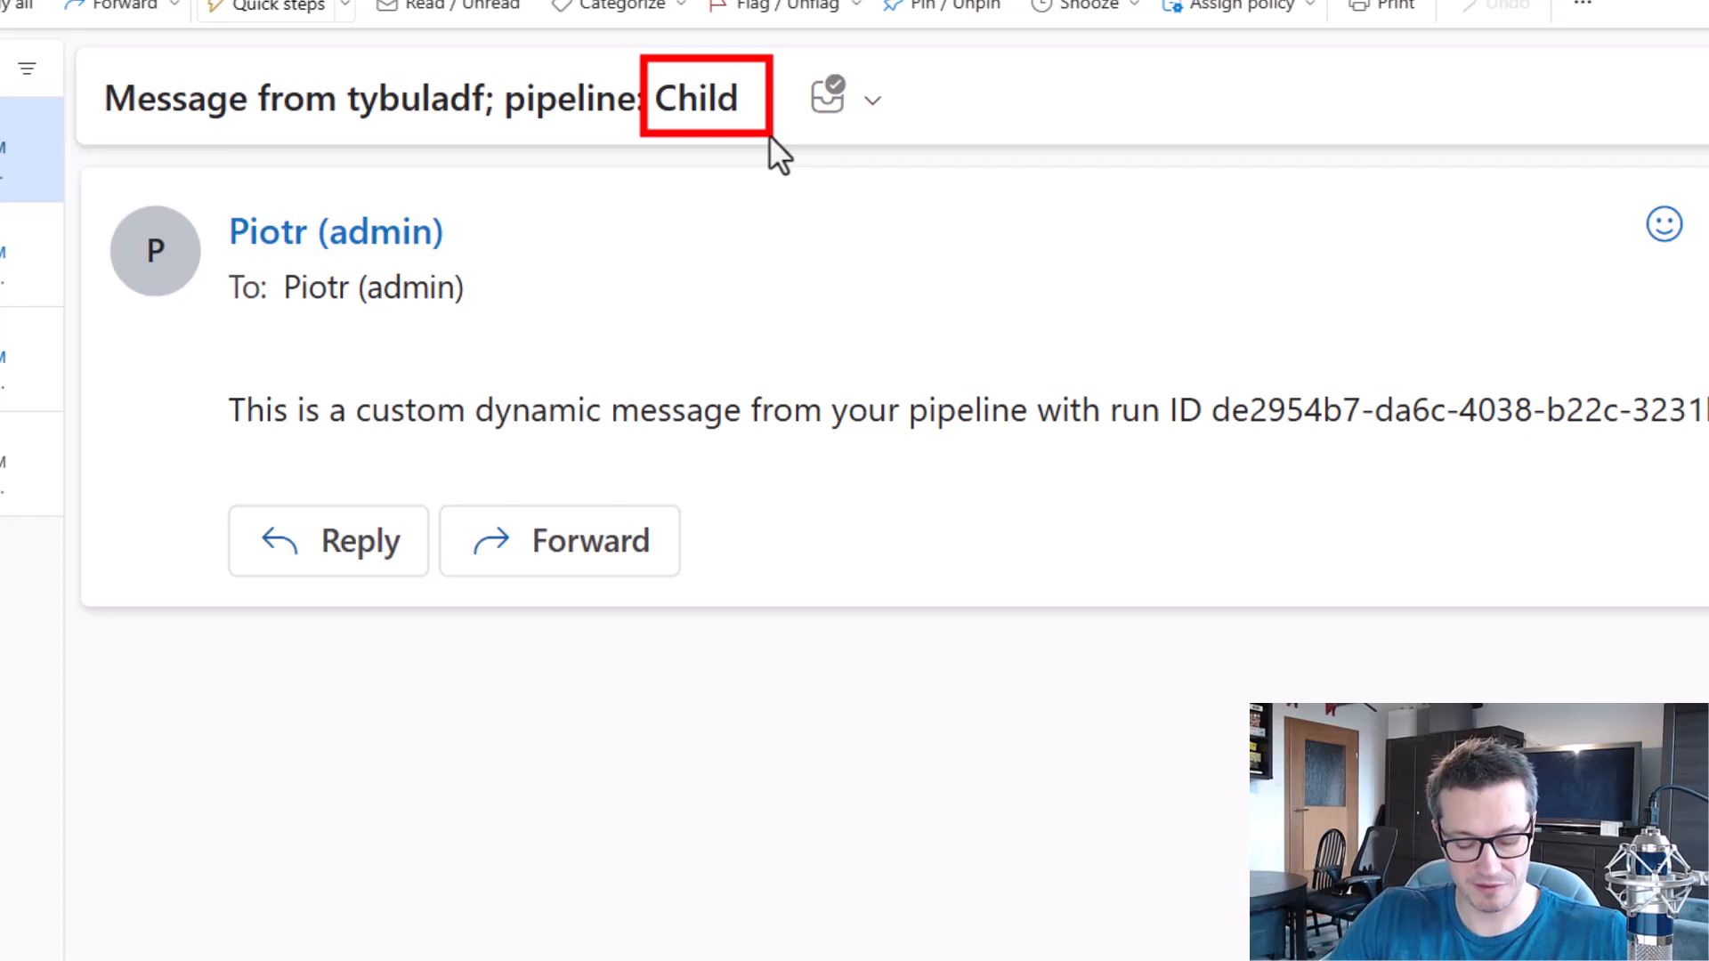
key("Escape")
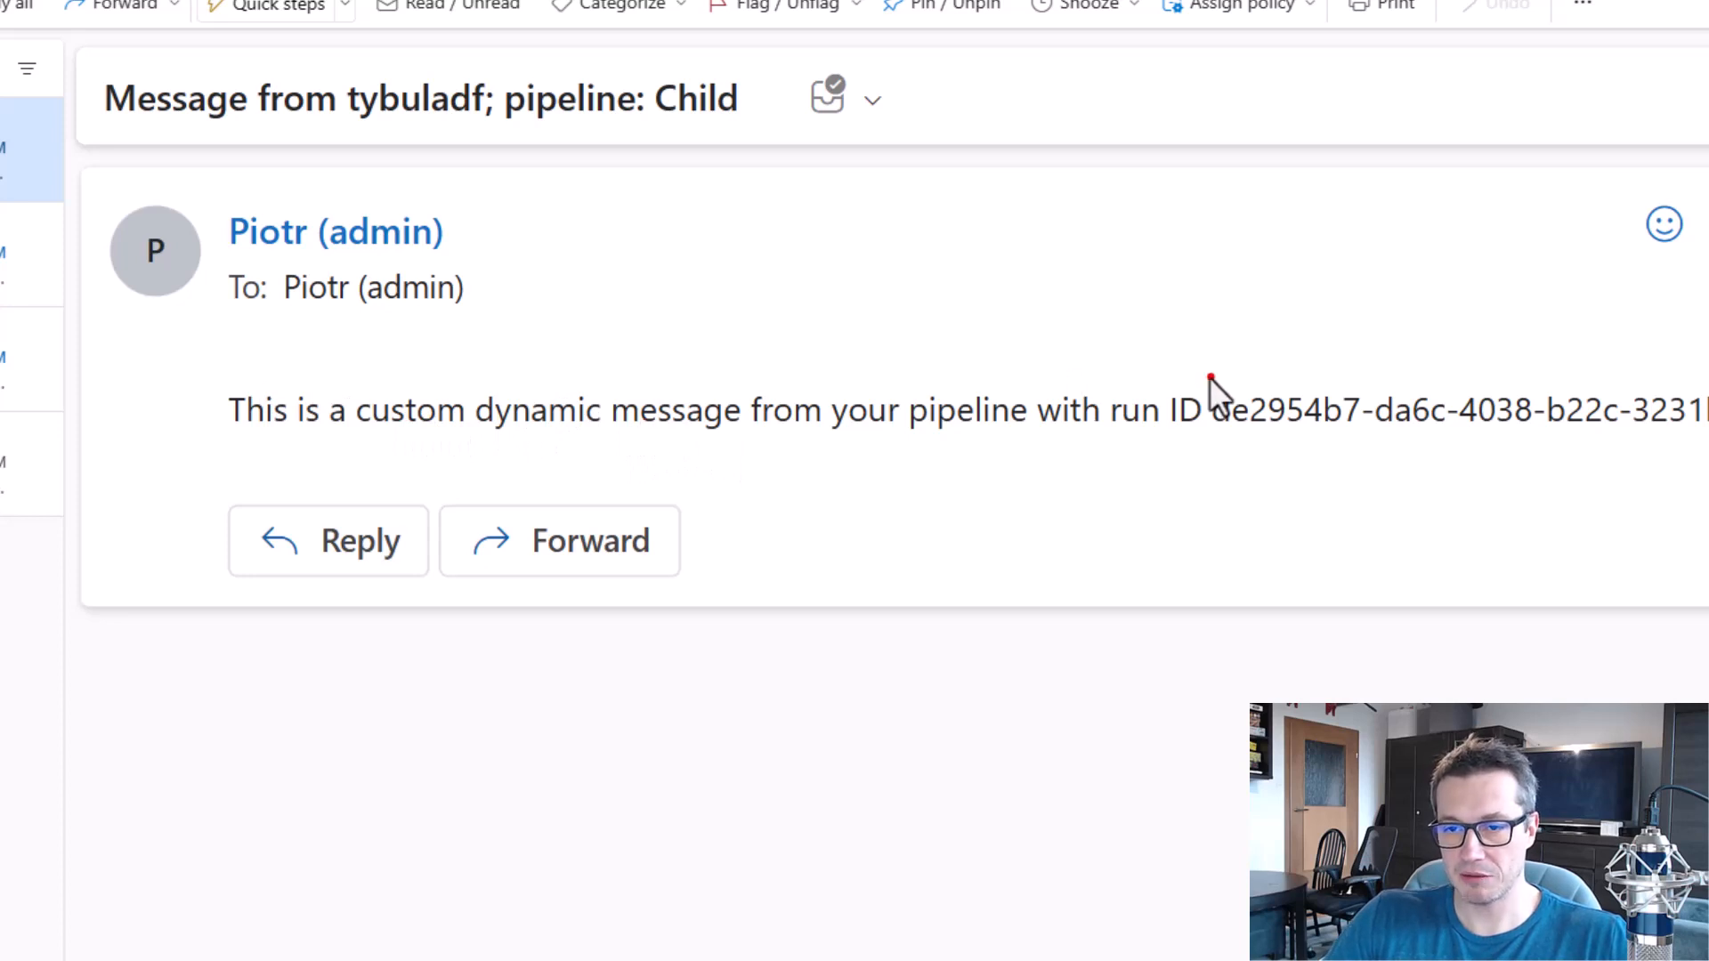
mouse_move(1207, 370)
left_mouse_down()
mouse_move(1347, 431)
mouse_move(1708, 462)
left_mouse_up()
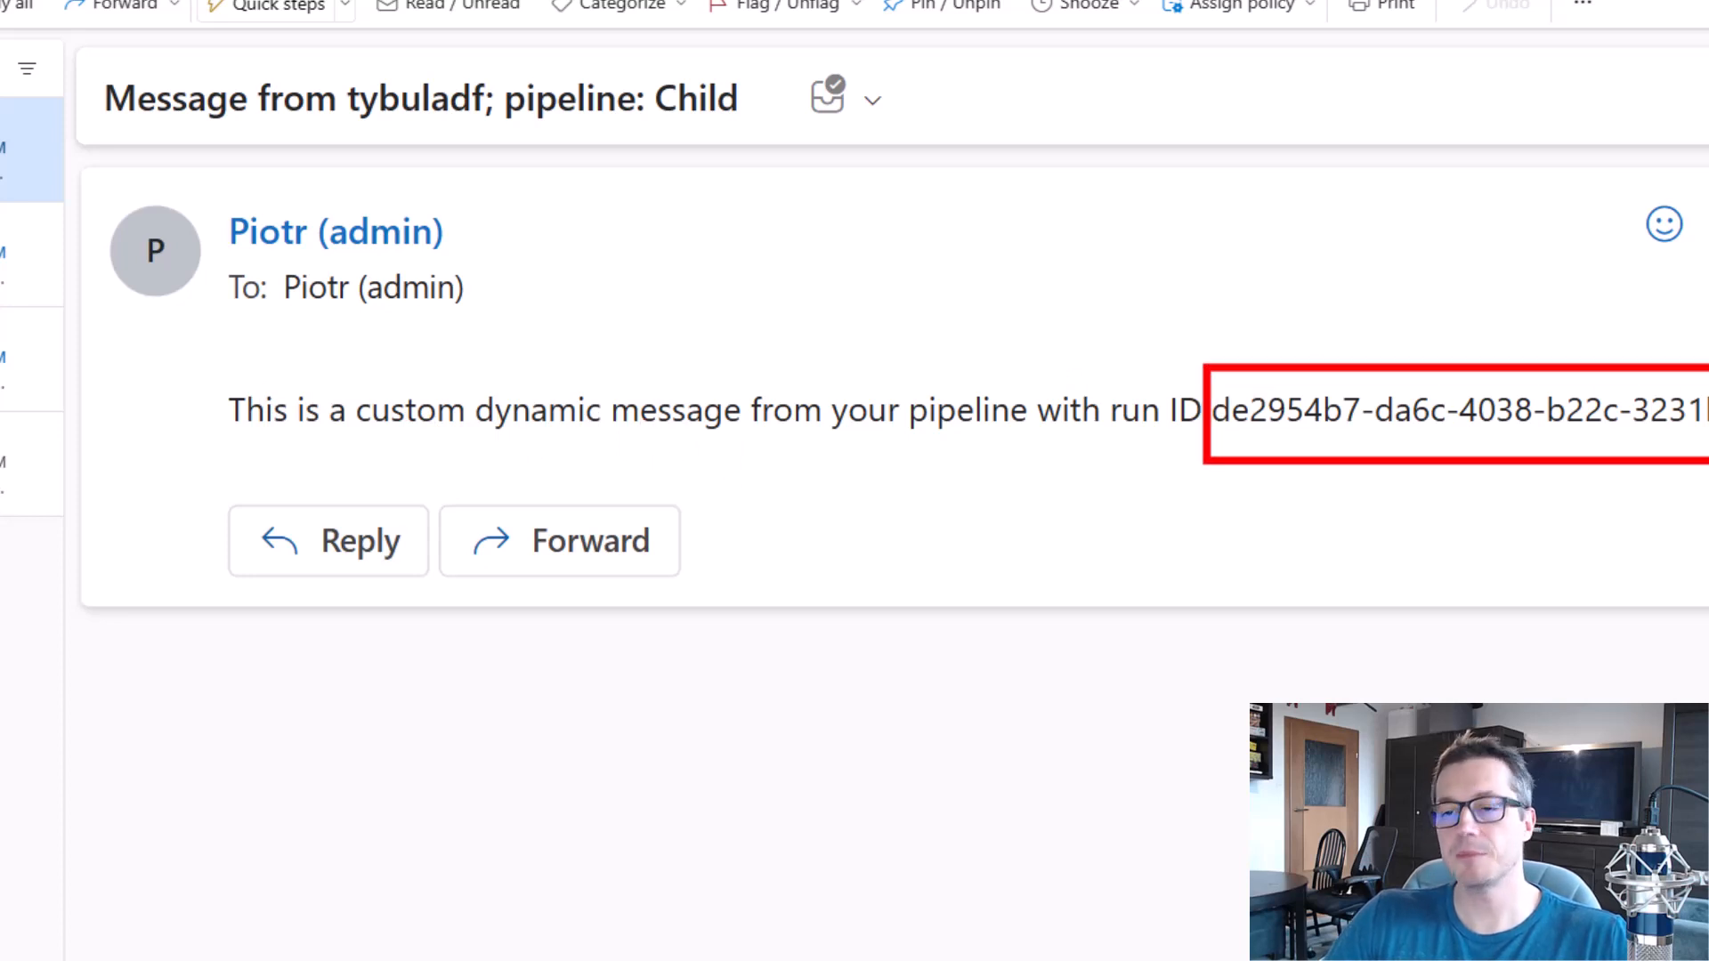
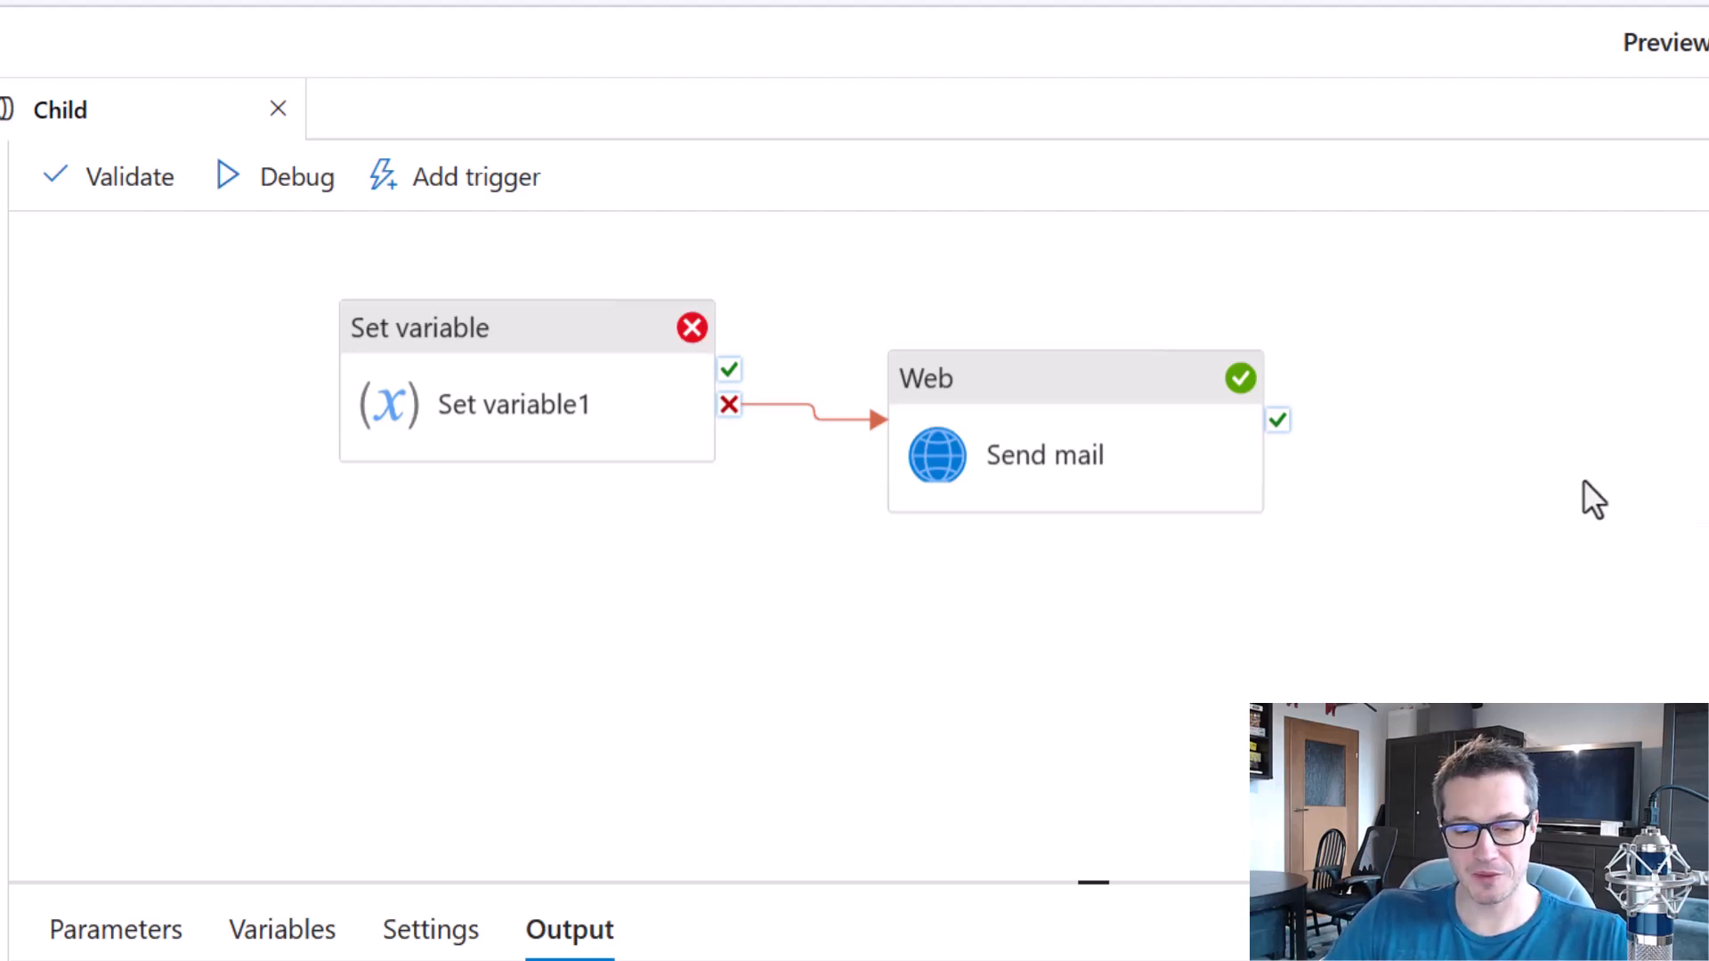
left_click_drag(828, 302, 1385, 594)
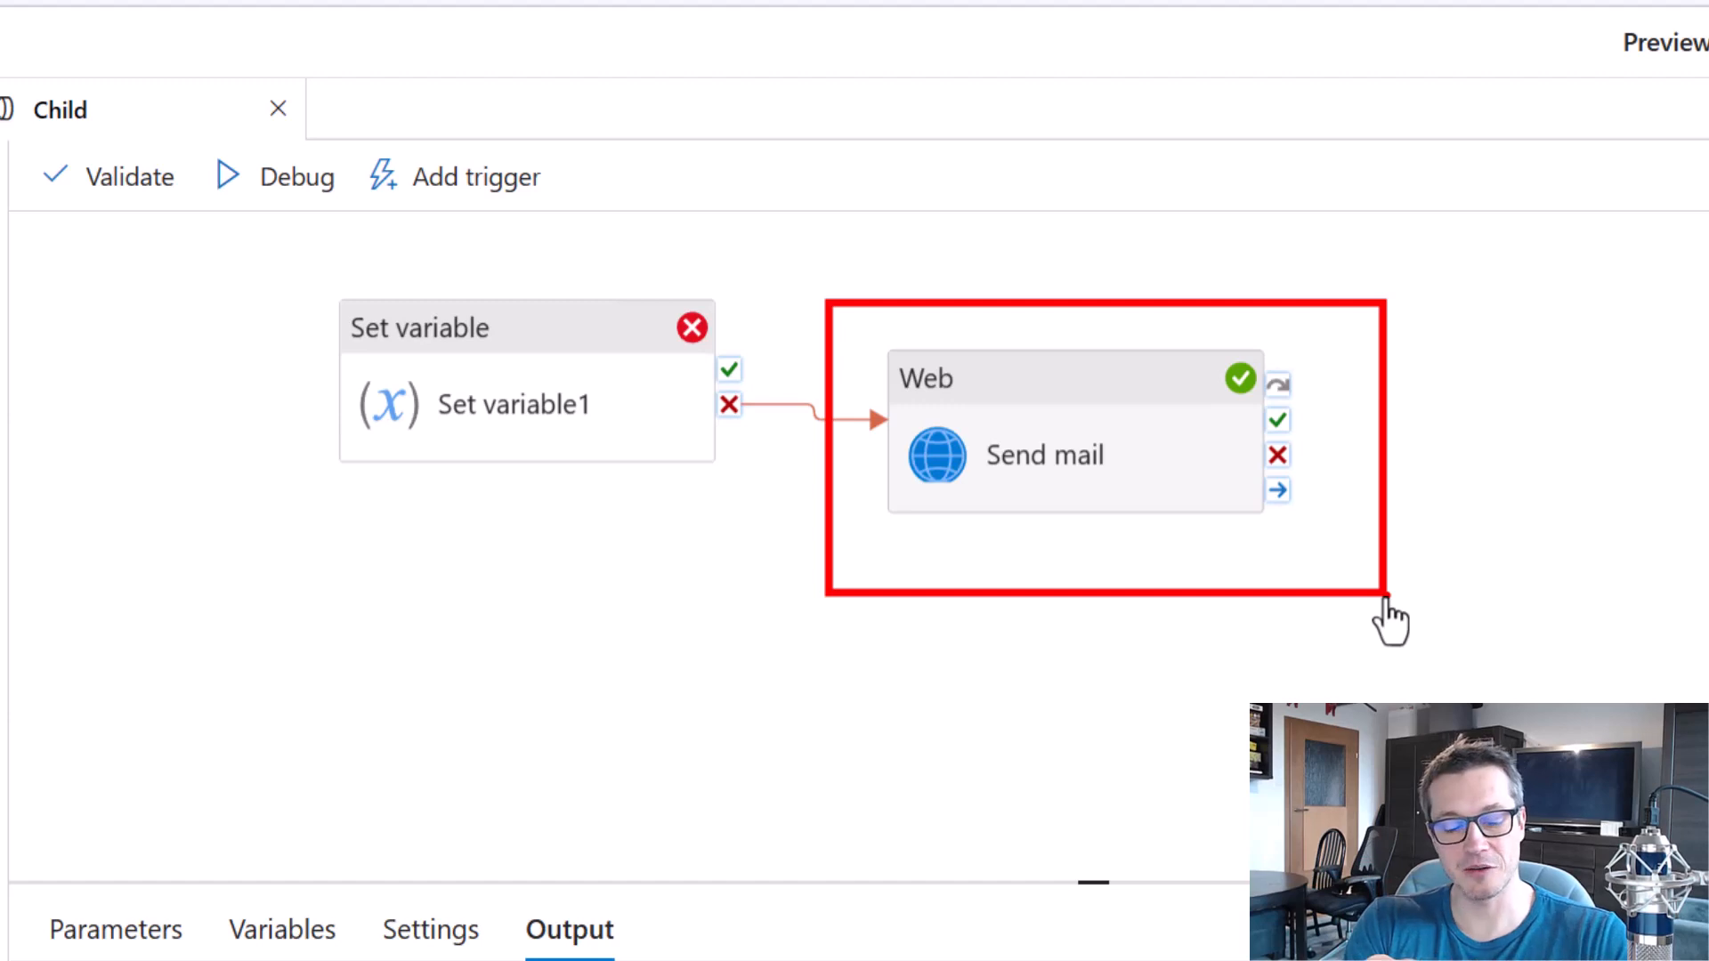
key("Escape")
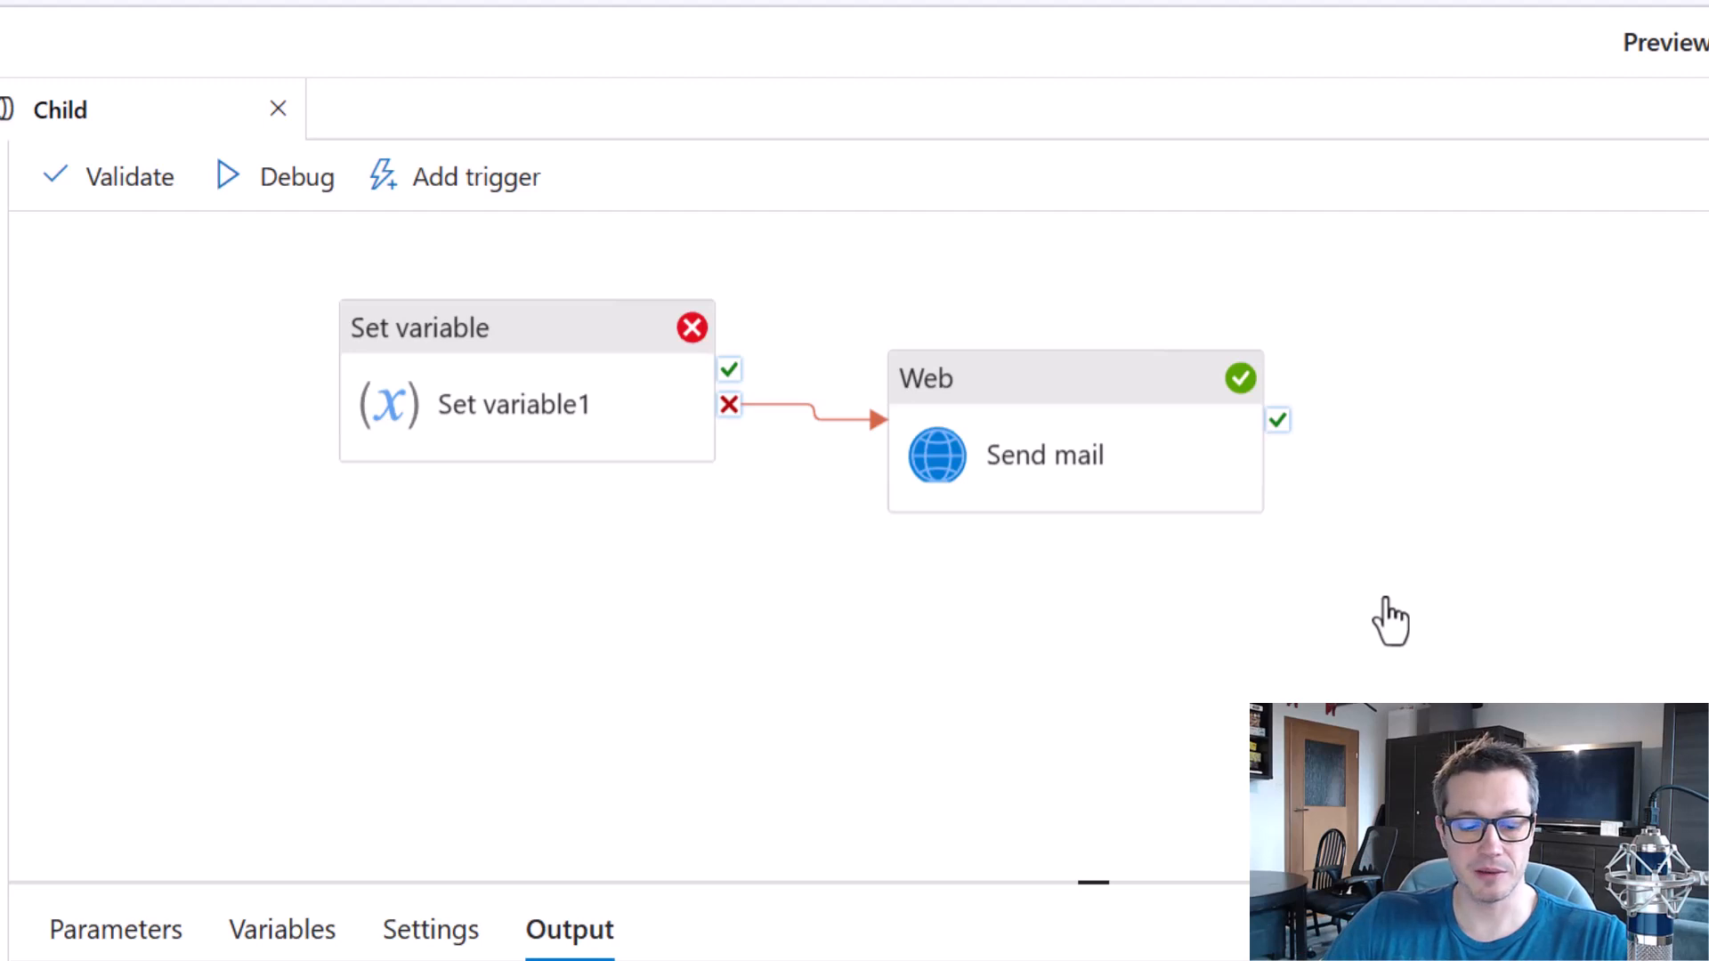
left_click_drag(854, 282, 1373, 569)
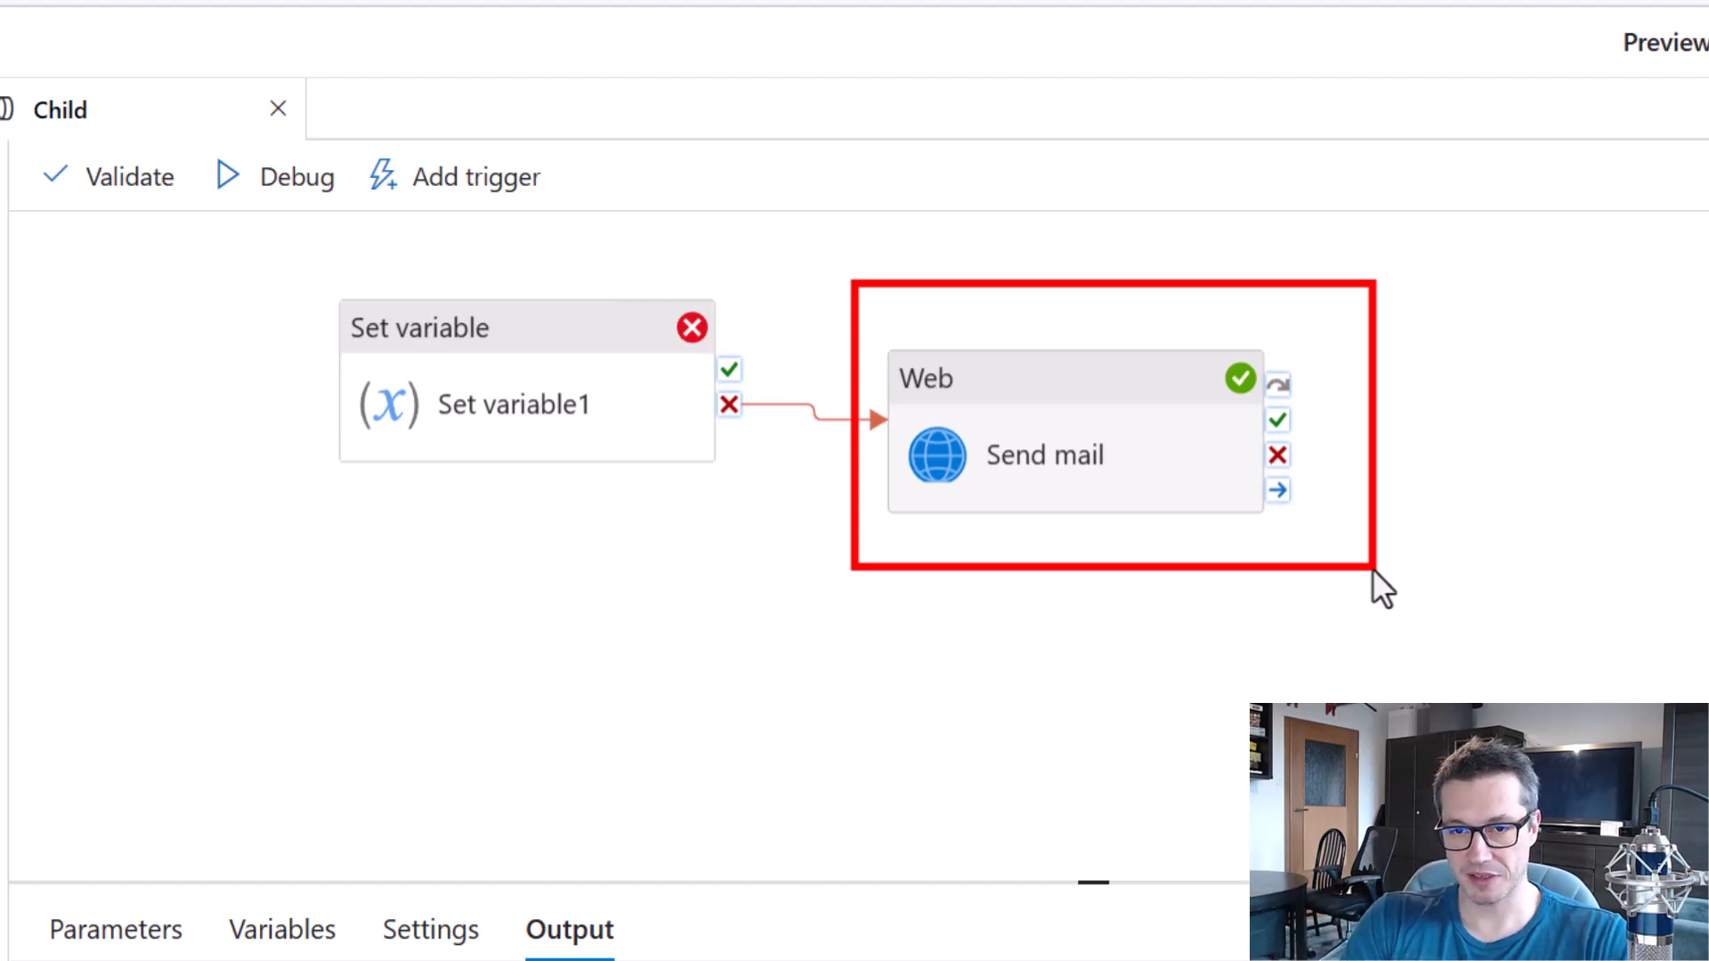
left_click(1370, 568)
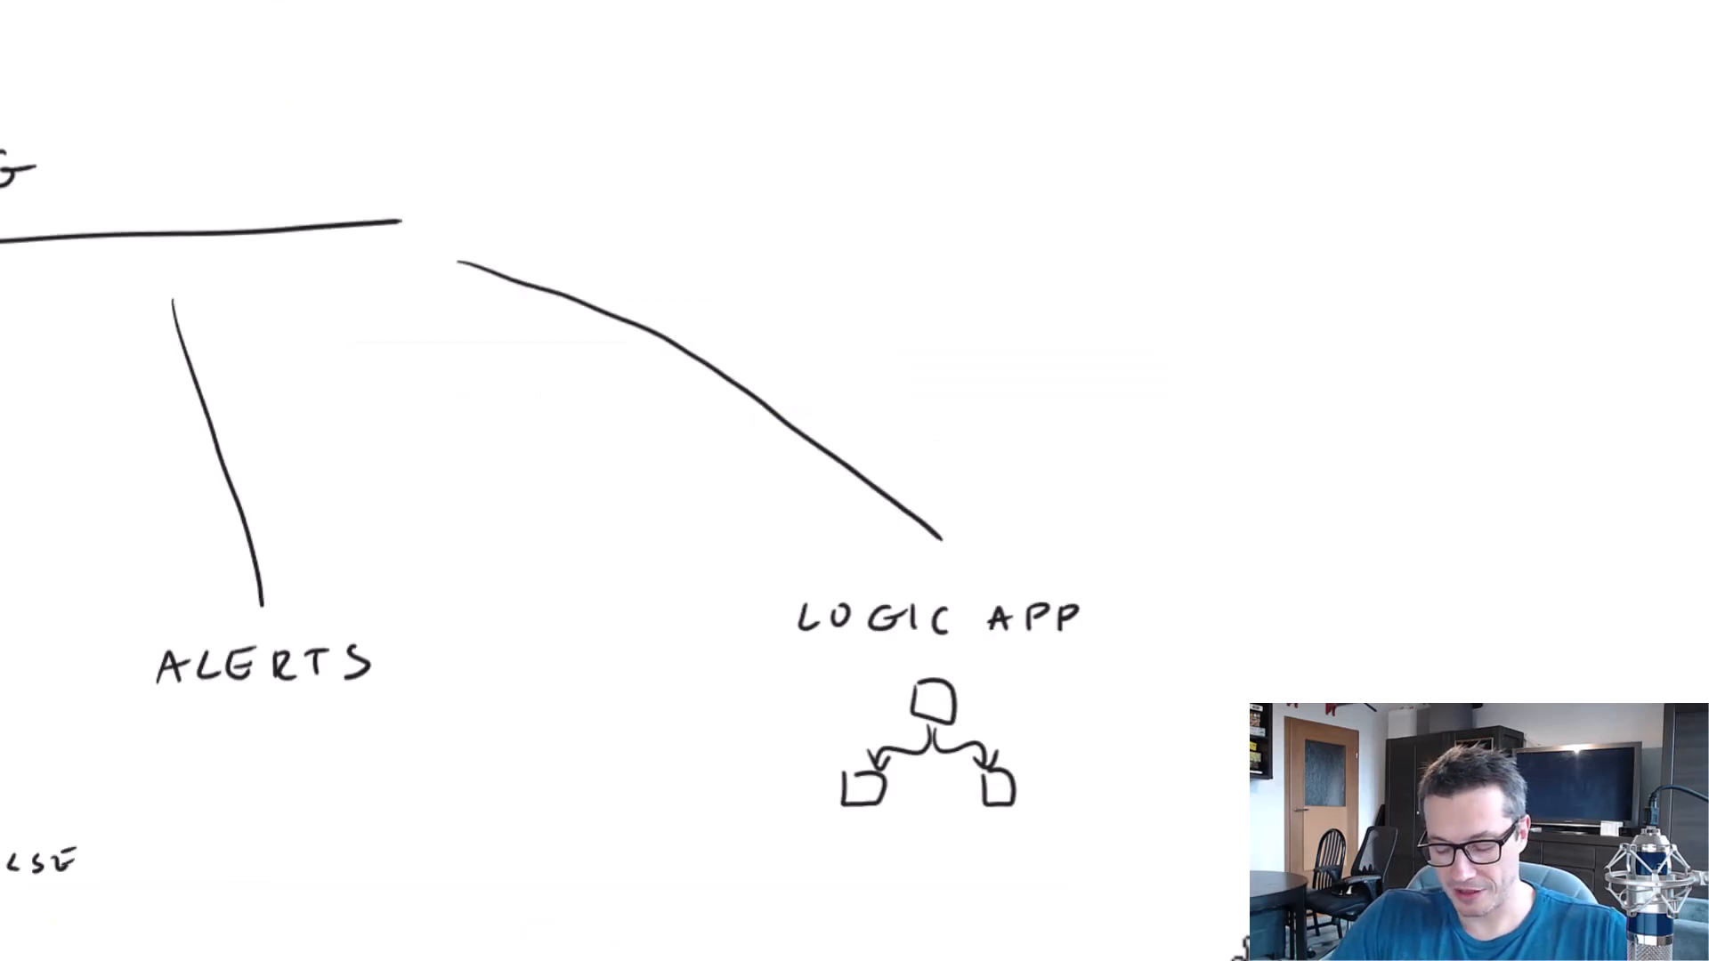
Switch to the whiteboard and draw another branch line from the heading, beyond the LOGIC APP branch.
left_click_drag(1238, 935, 890, 495)
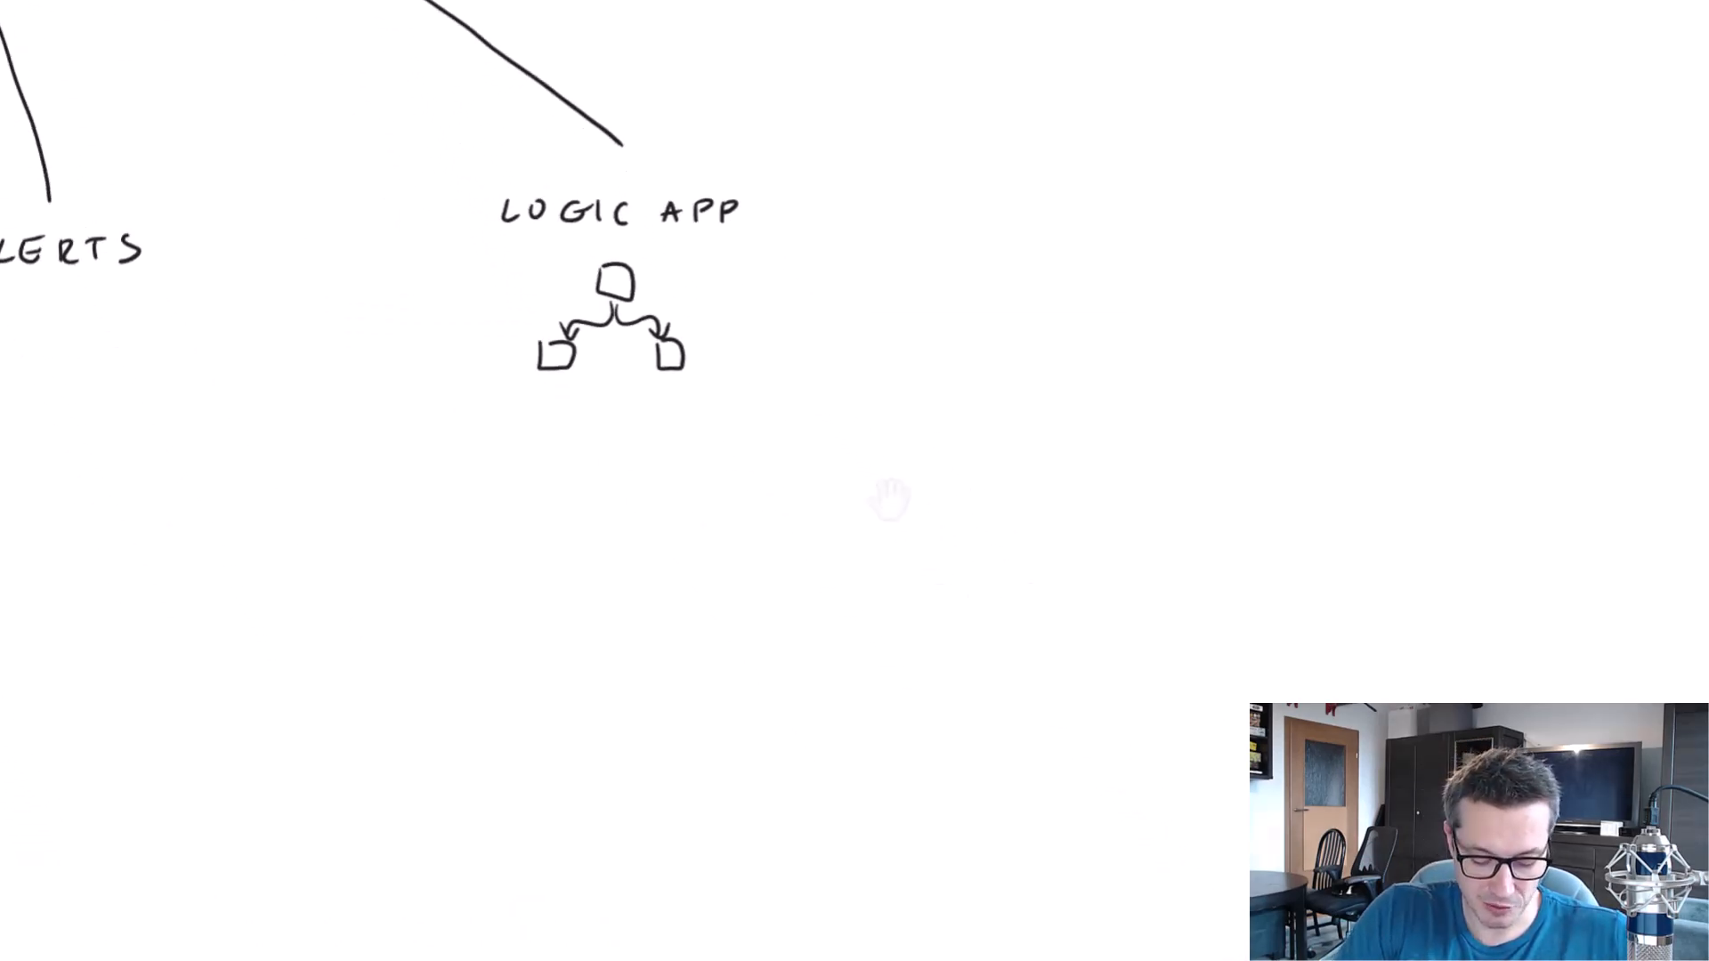
left_click_drag(942, 1, 1220, 120)
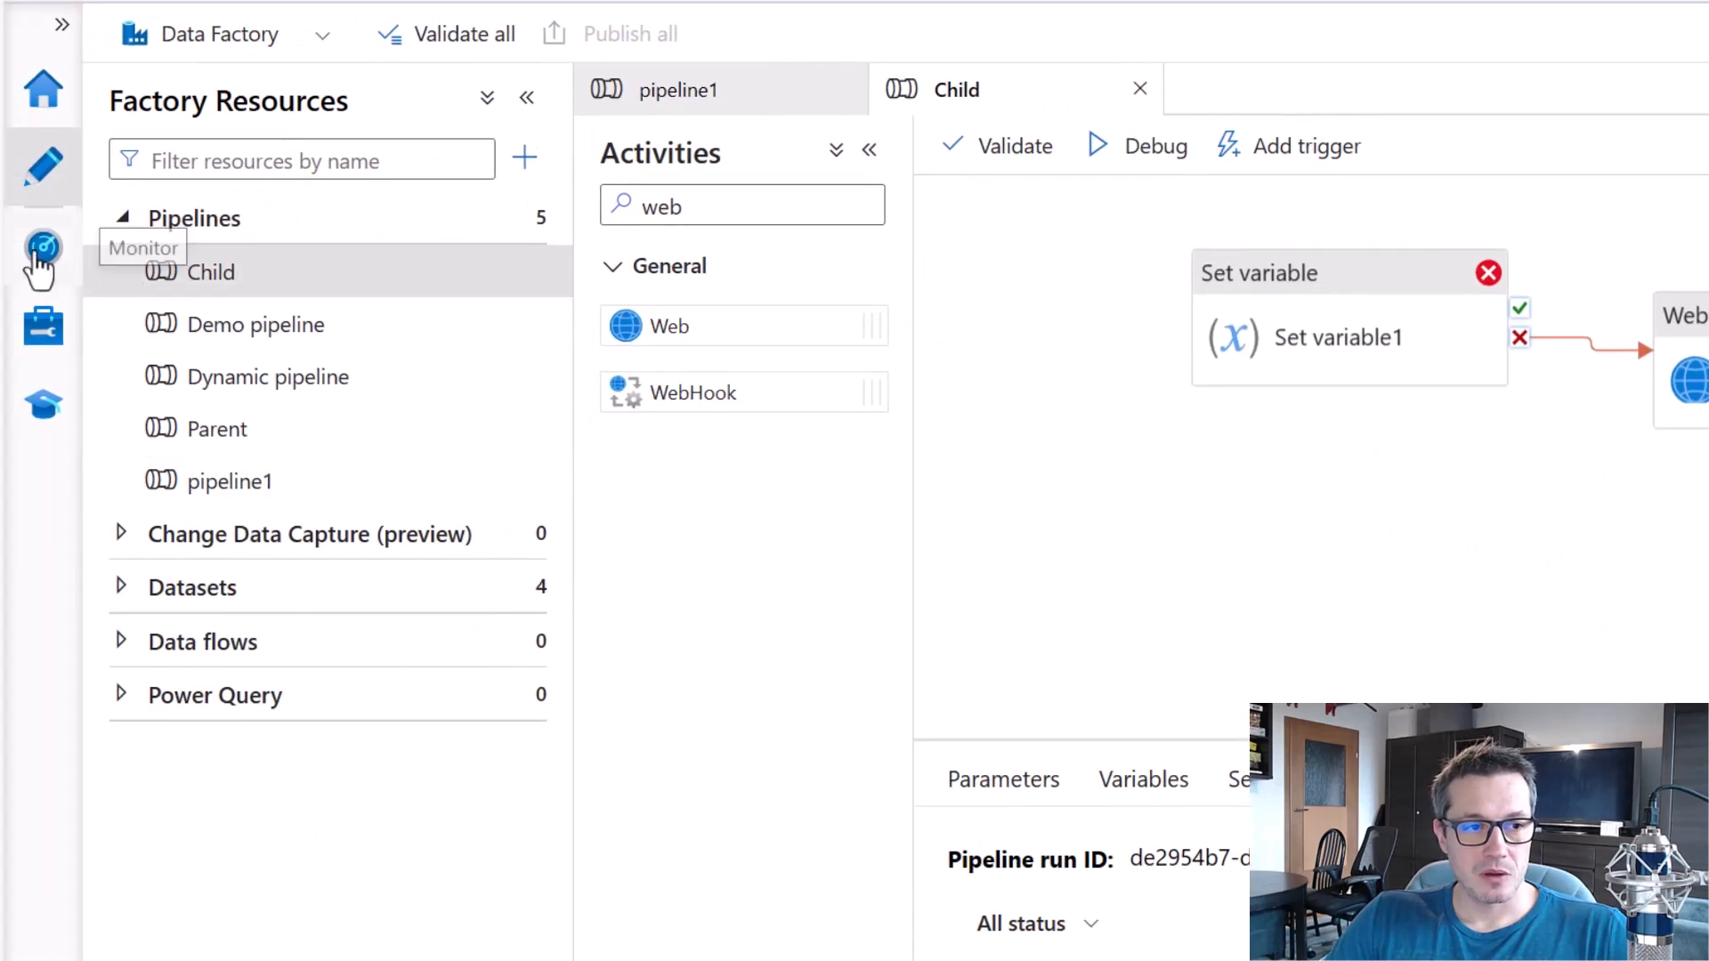
Switch to Azure Data Factory's pipeline run monitoring and examine the earliest start date selectable for a custom time range.
left_click(39, 254)
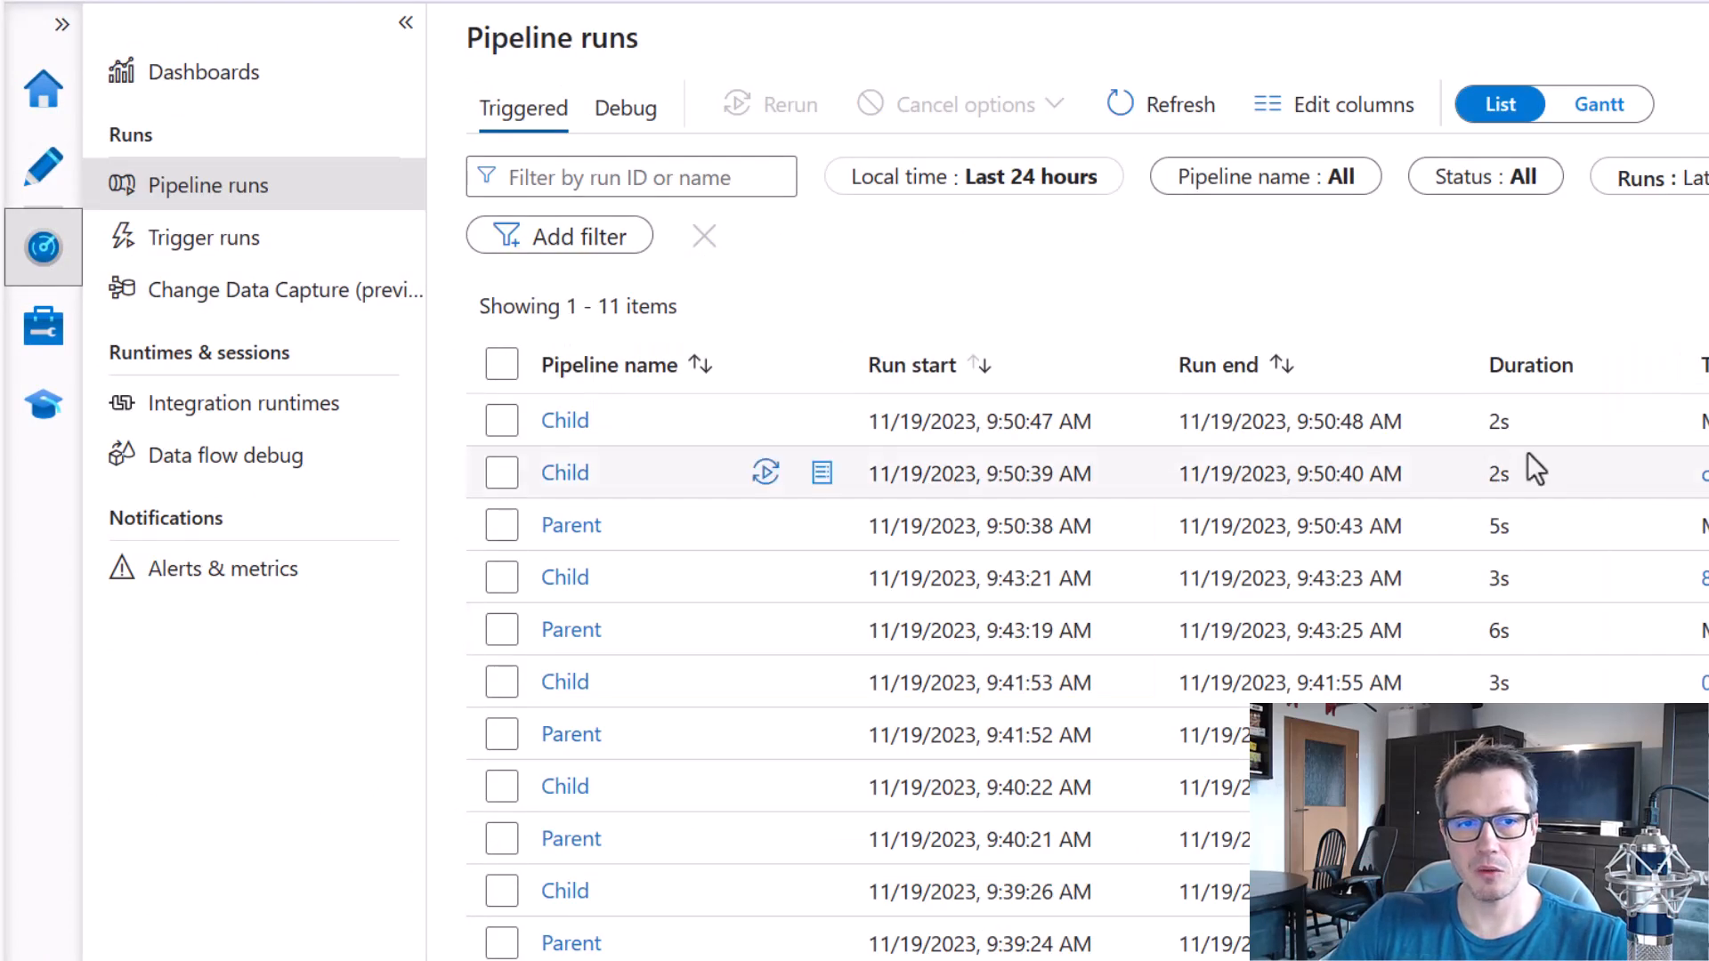
left_click(1009, 189)
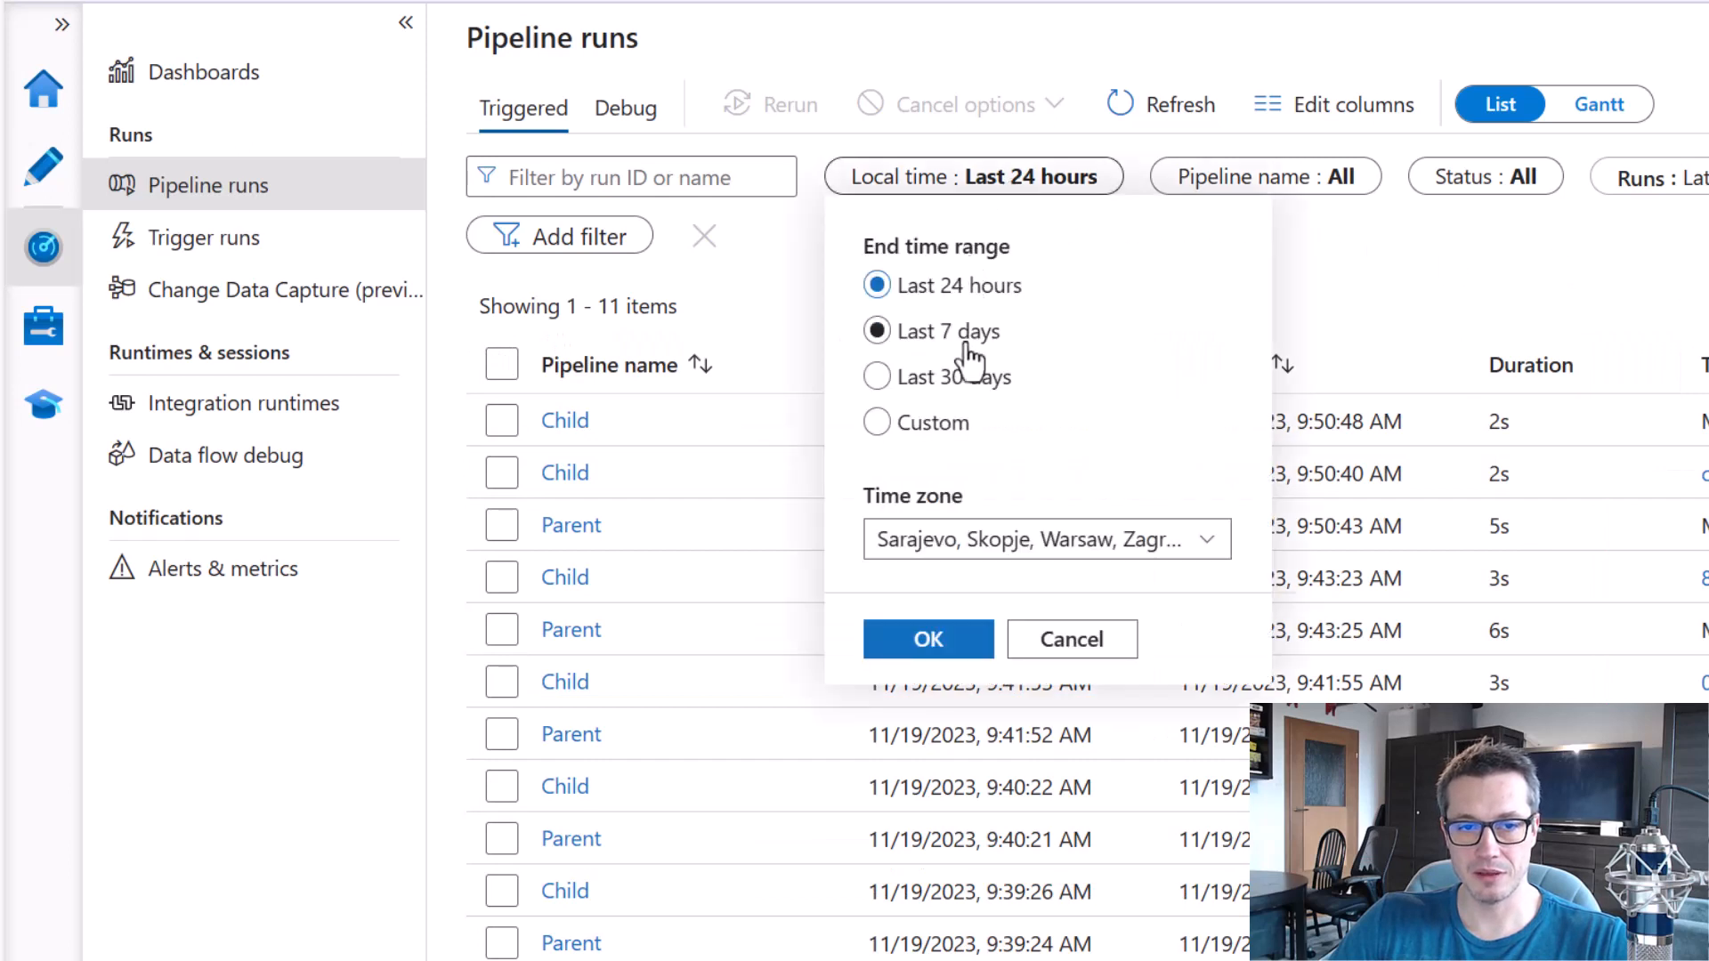
left_click(933, 425)
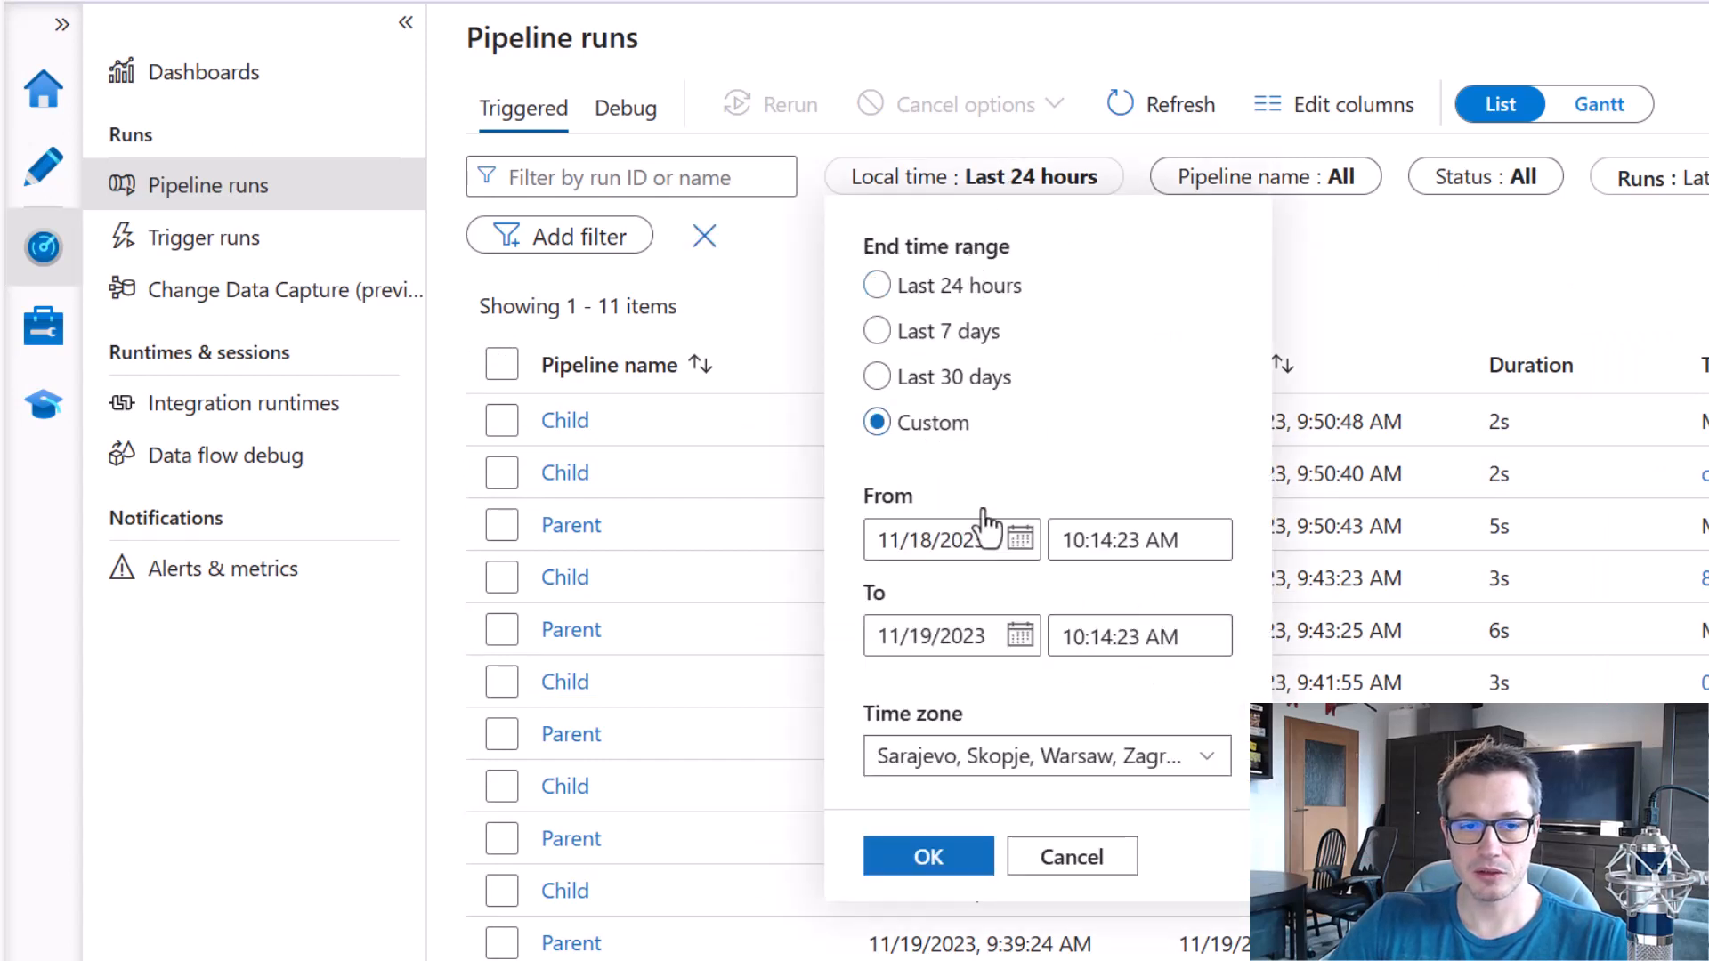
left_click(951, 378)
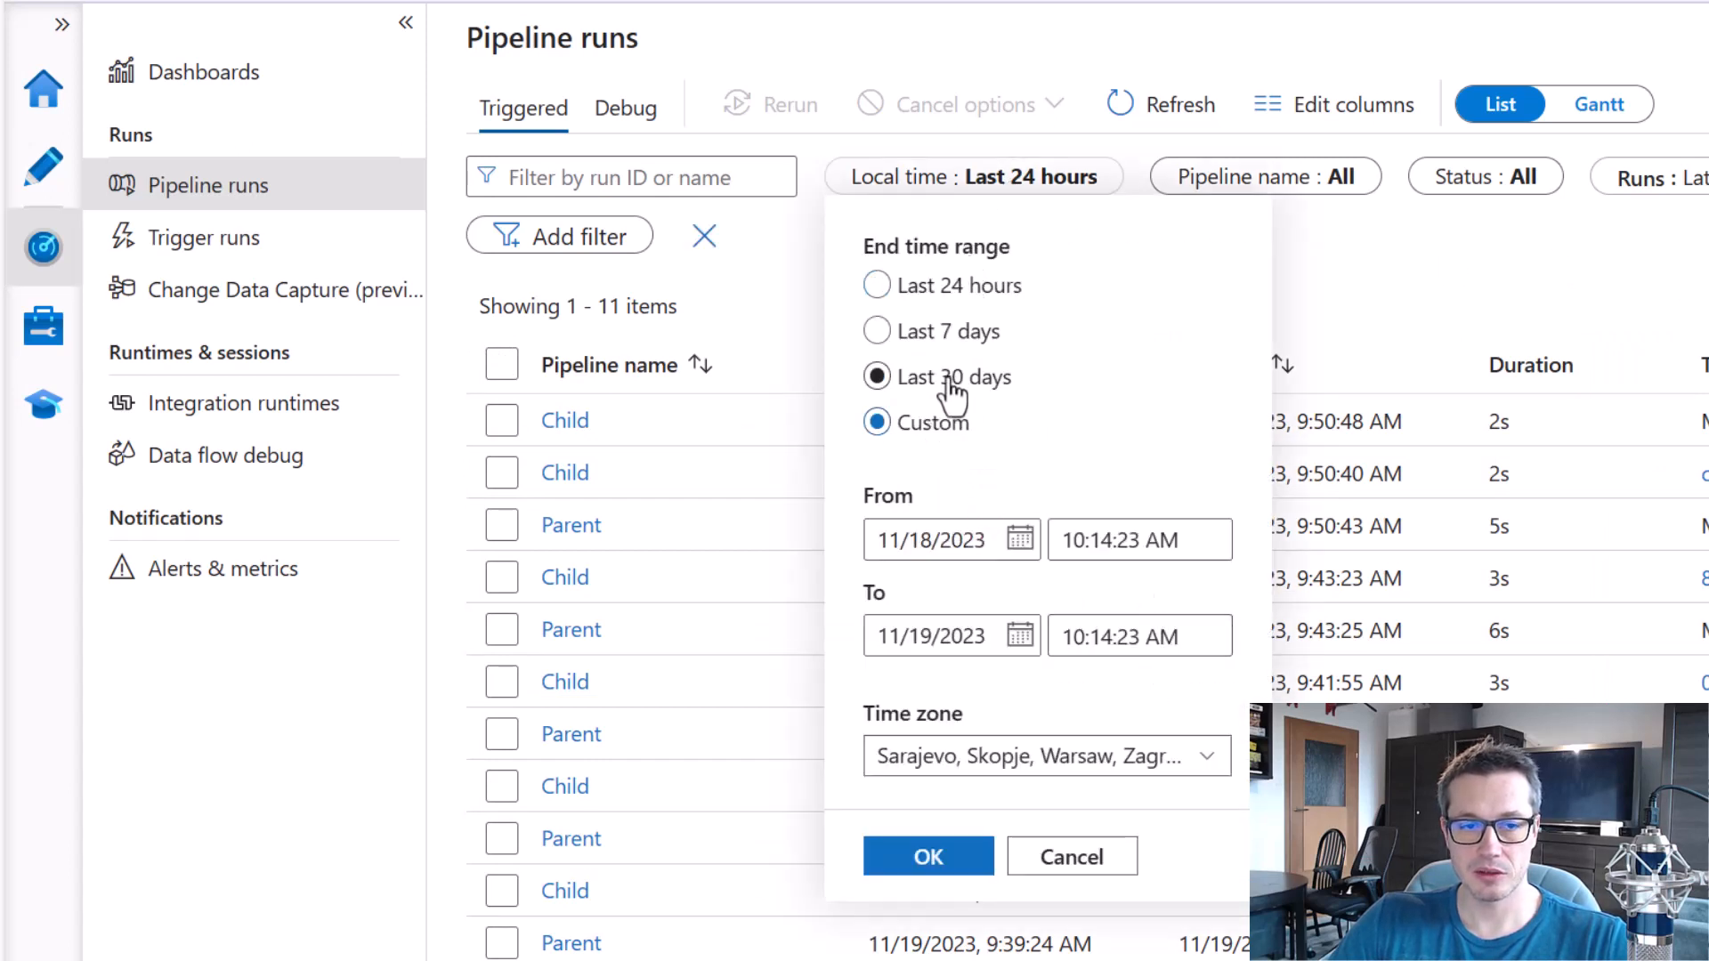
left_click(1022, 541)
left_click(1133, 604)
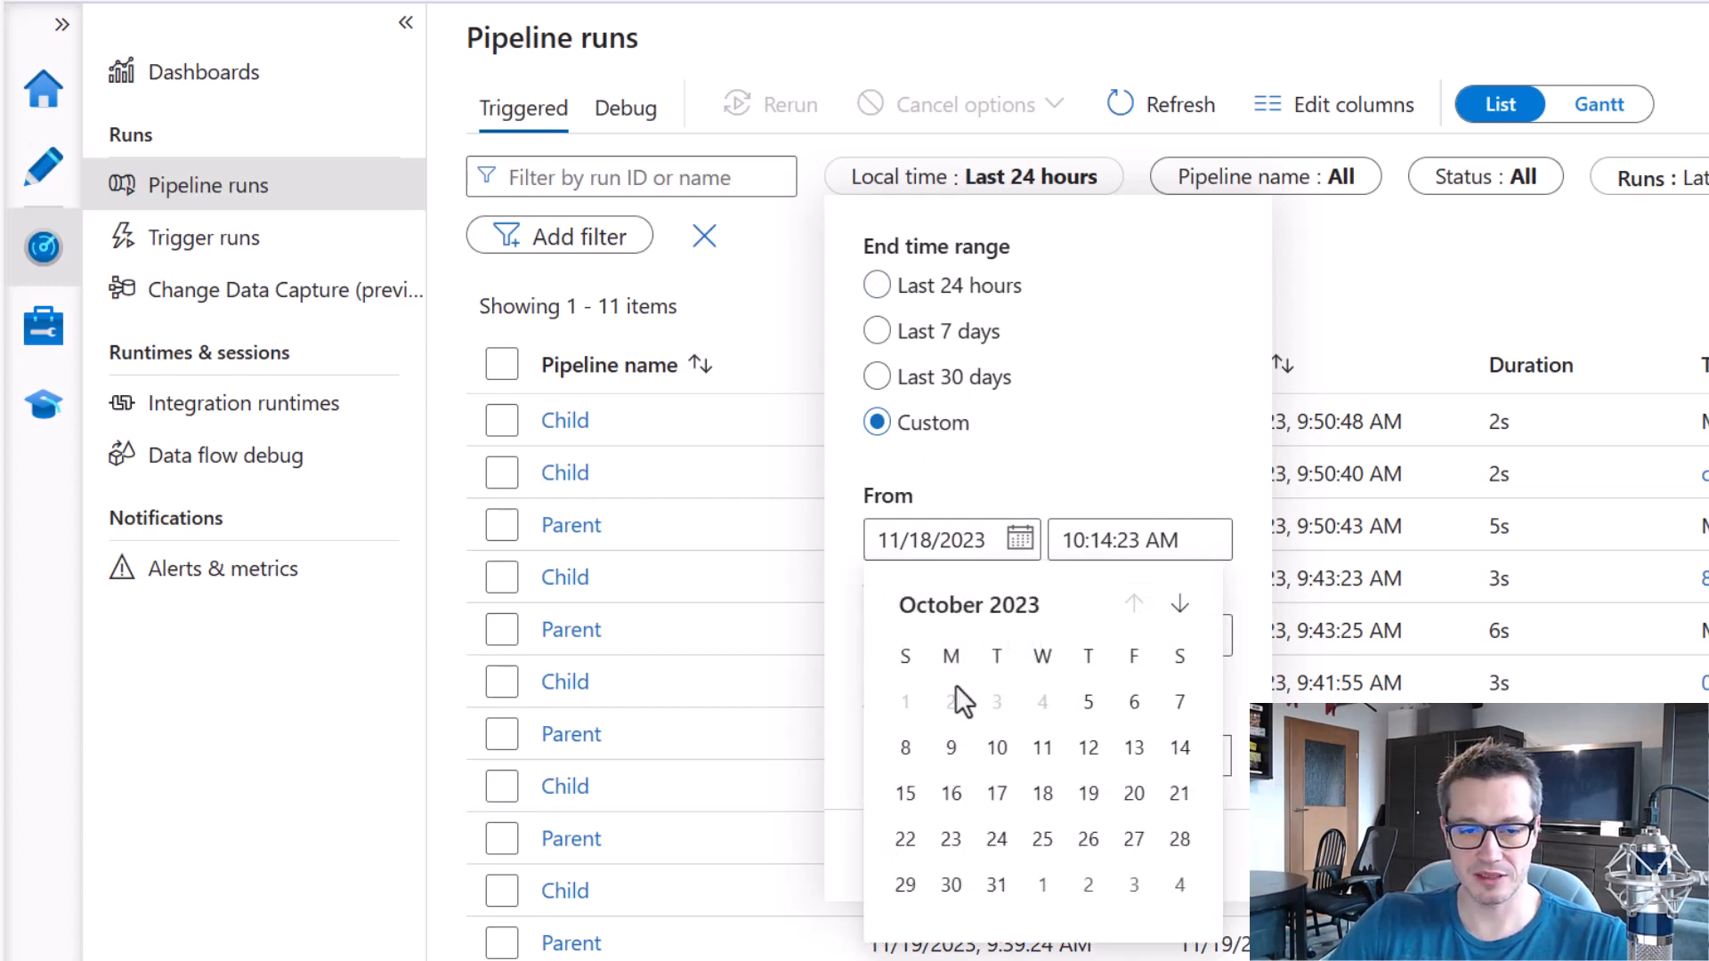
key("ctrl+2")
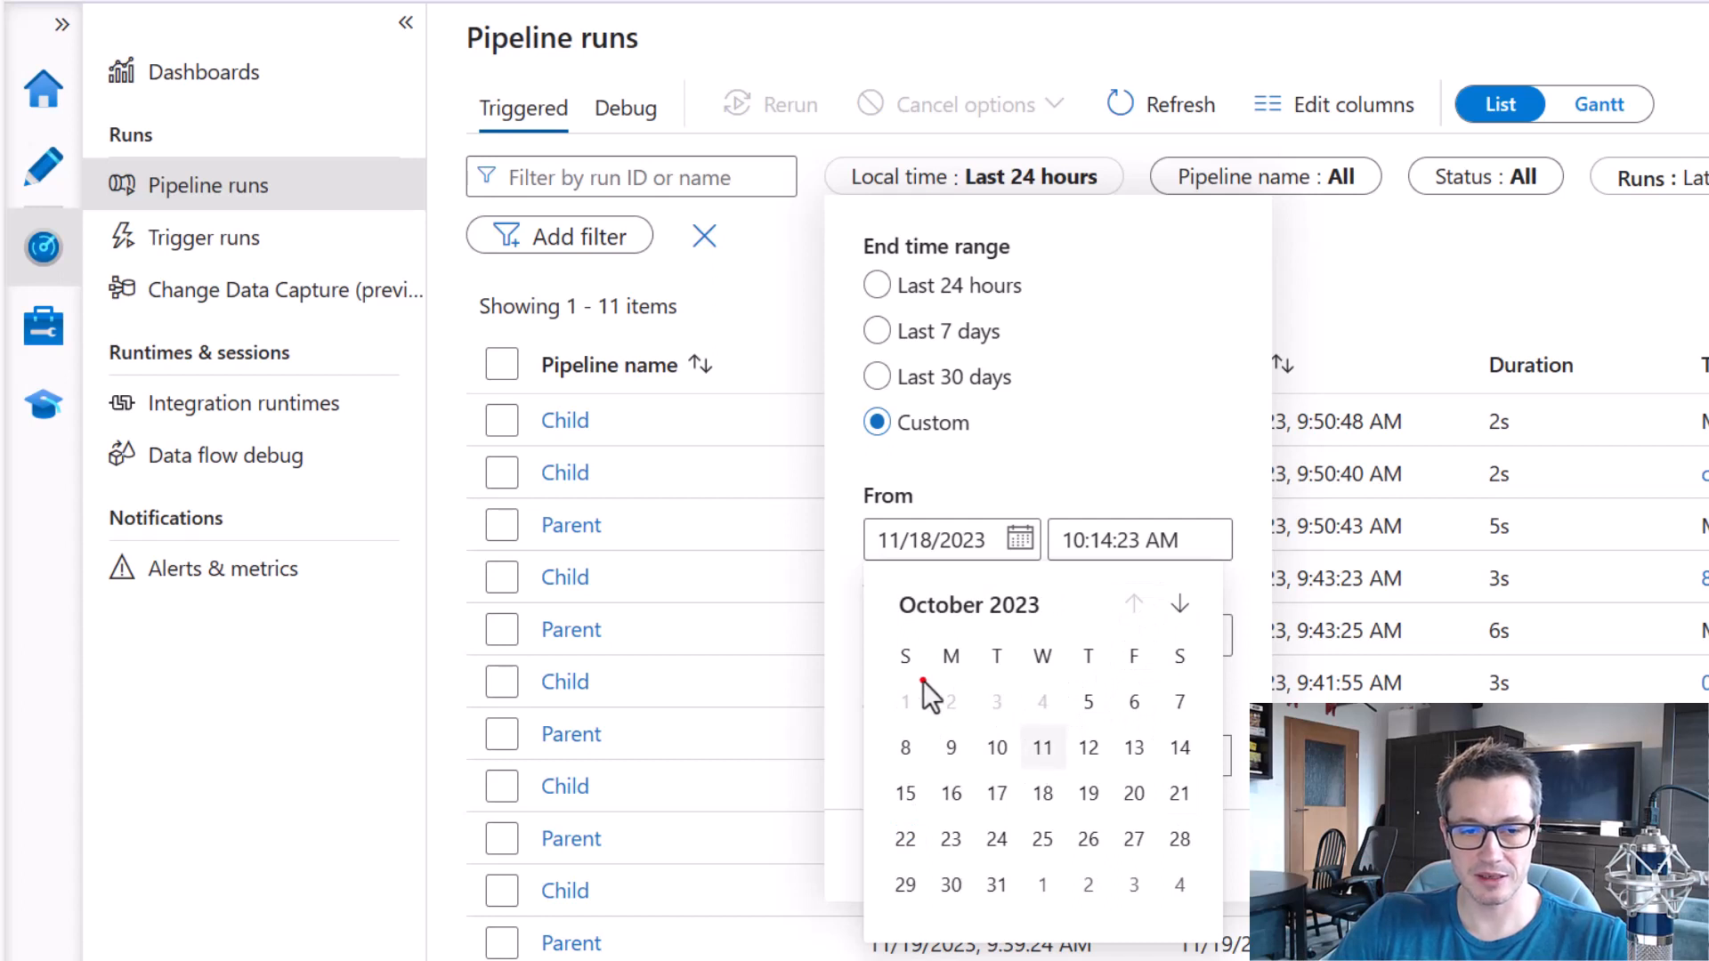
left_click_drag(881, 668, 1077, 728)
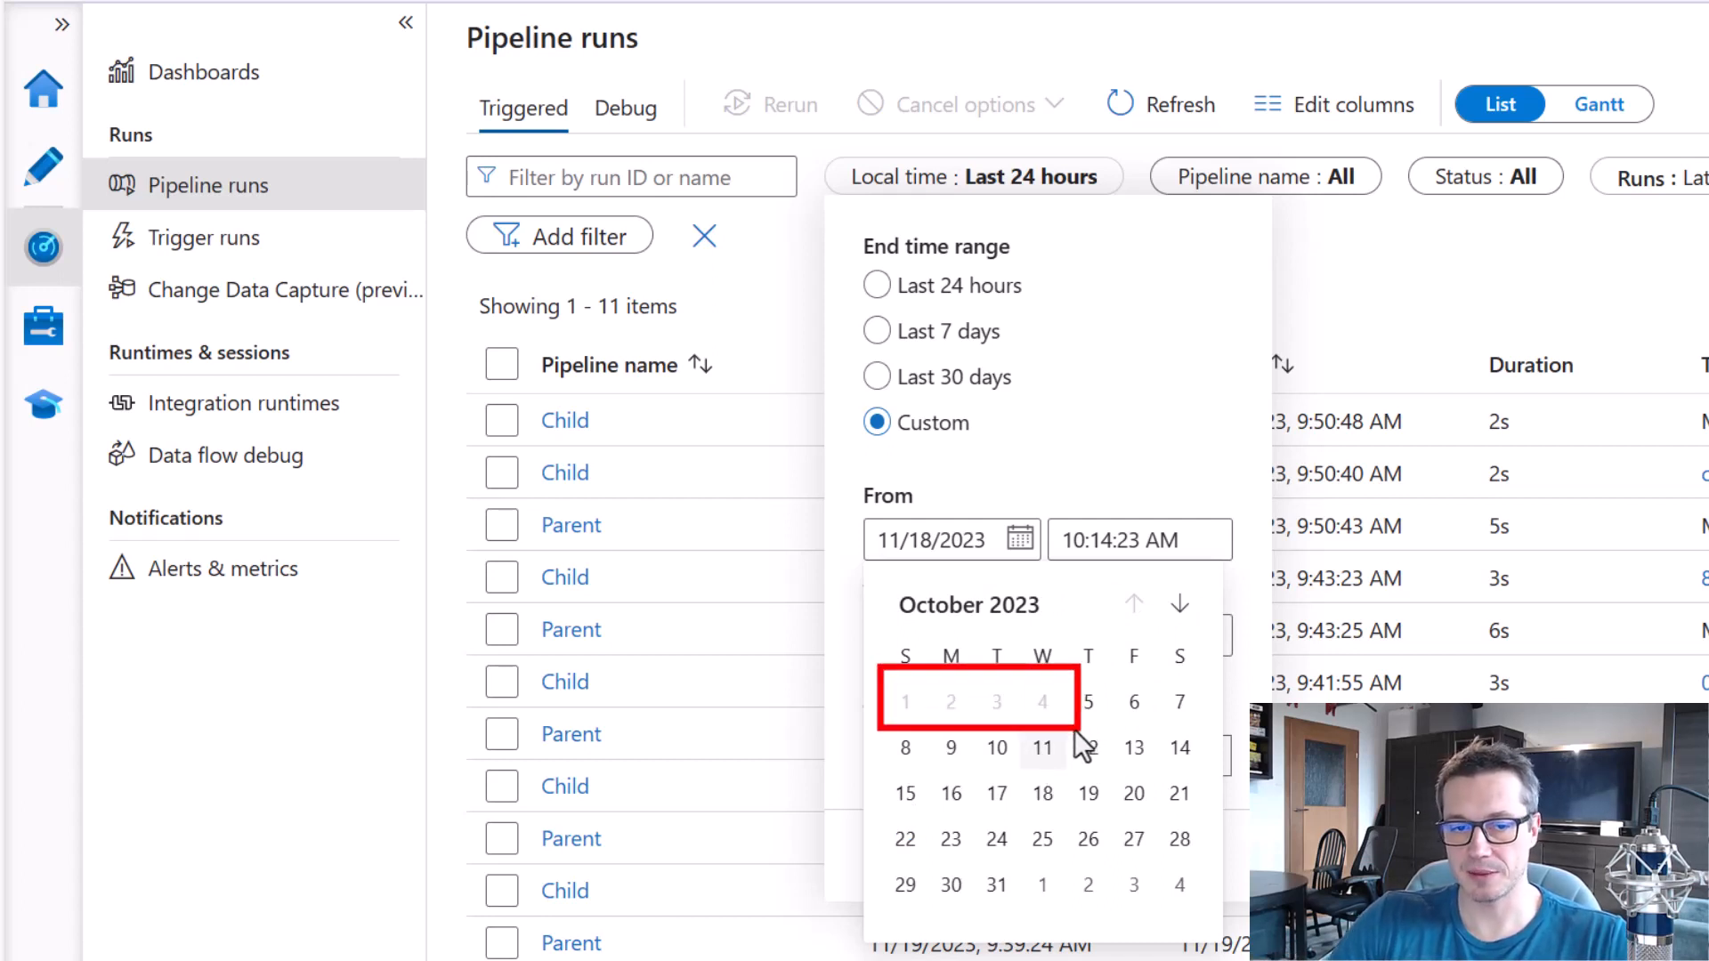
key("Escape")
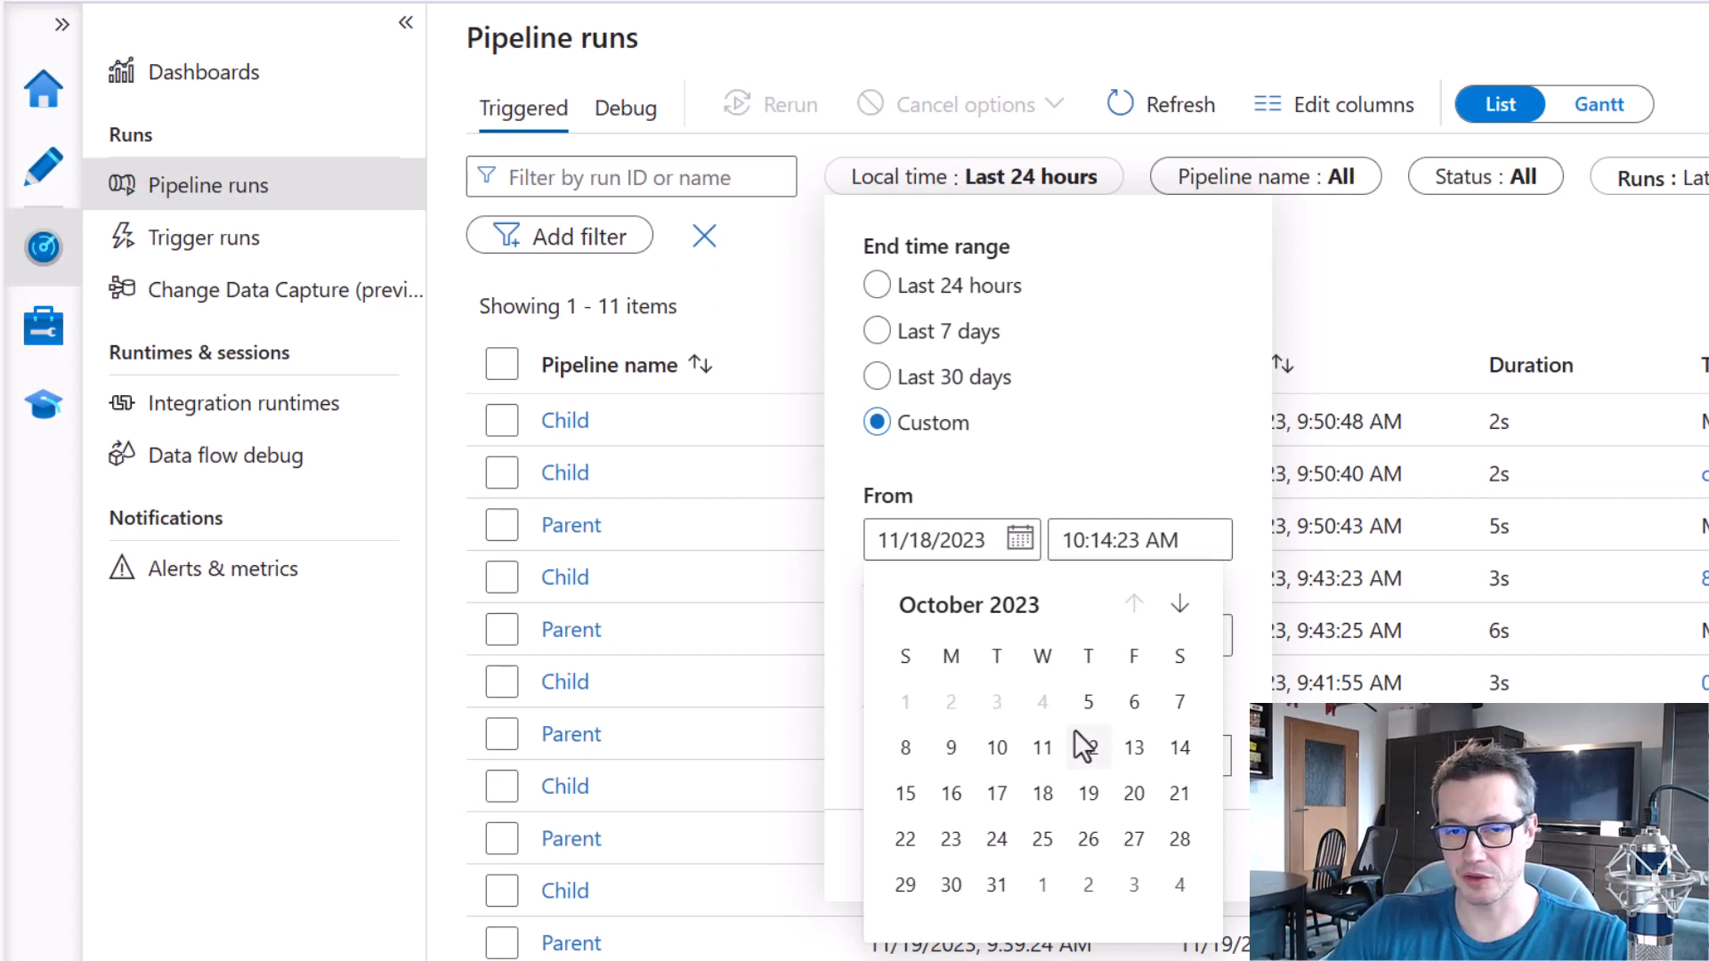
key("Escape")
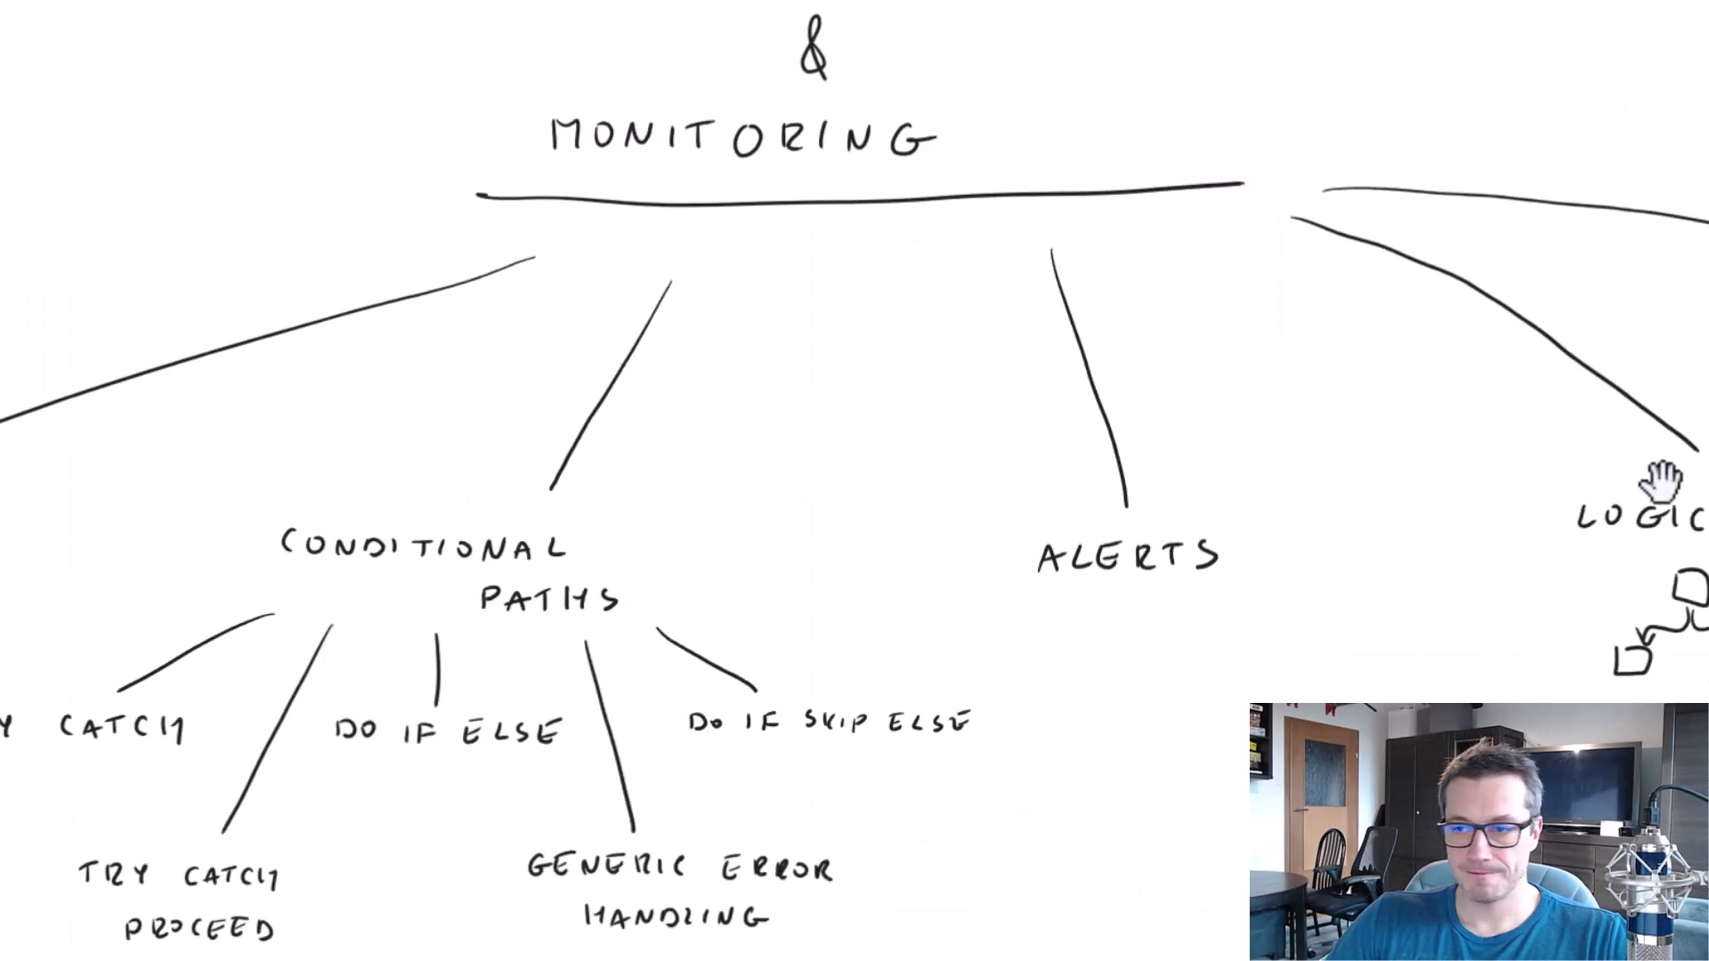
Return to the whiteboard and handwrite the label "DIAGNOSTIC SETTINGS" on two lines below the new branch line.
left_click_drag(1663, 477, 1366, 397)
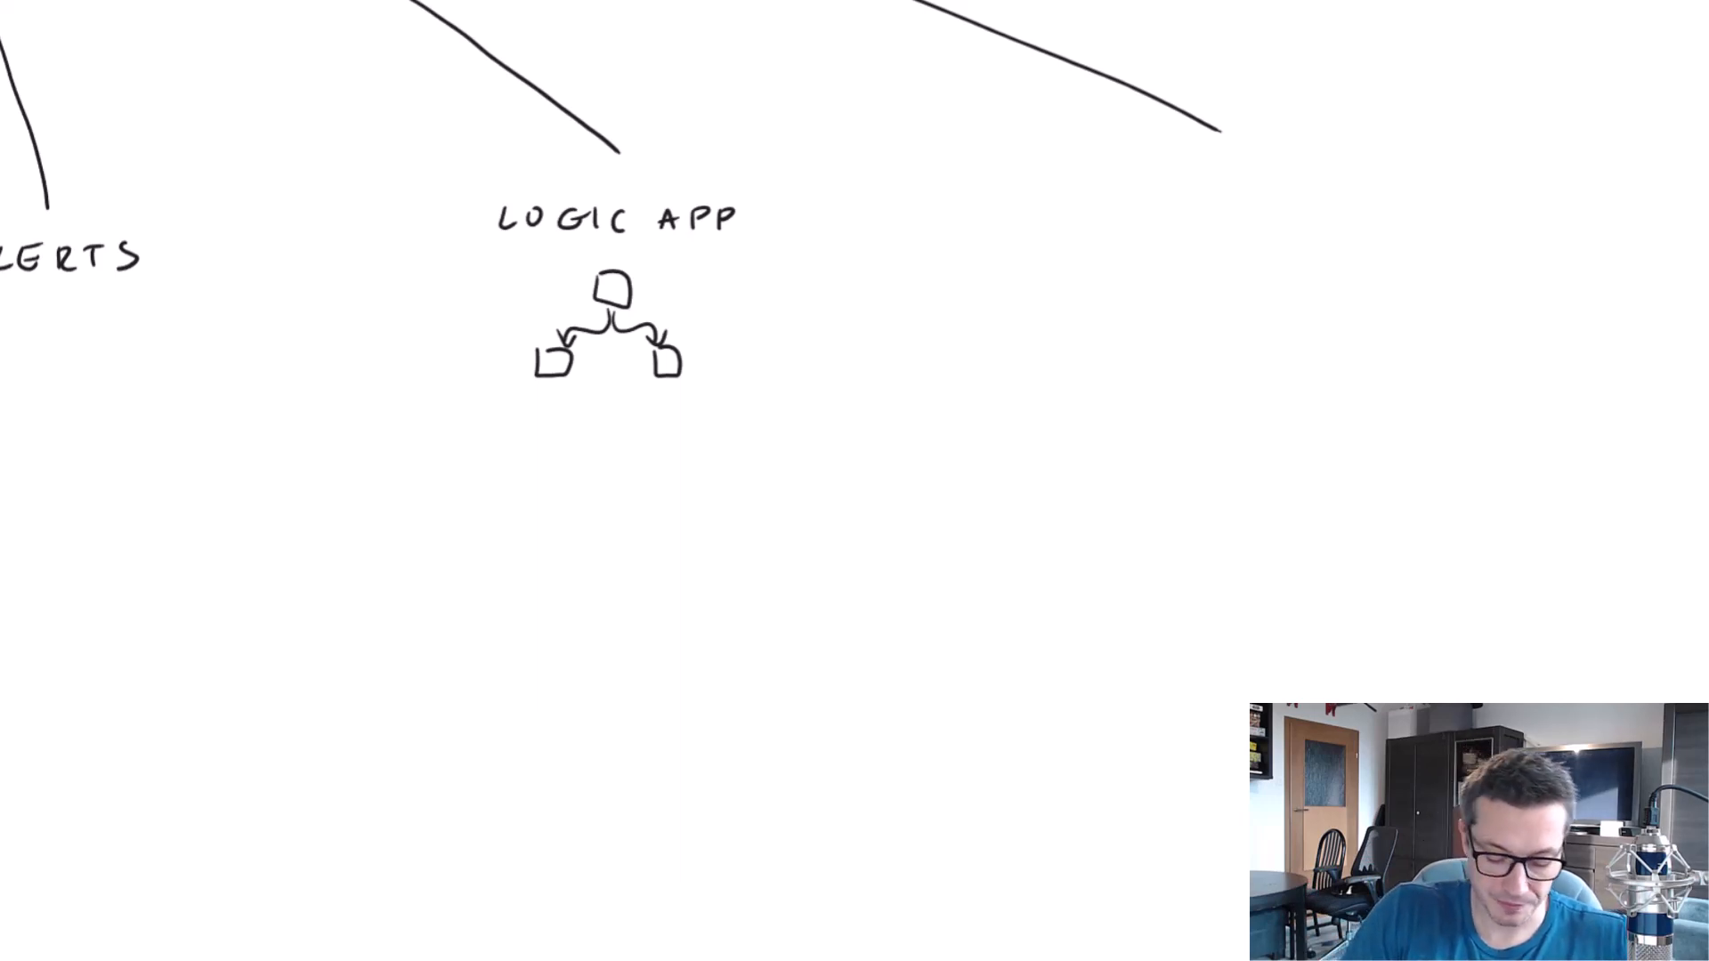
left_click_drag(1057, 180, 1060, 198)
left_click_drag(1094, 179, 1094, 198)
left_click_drag(1105, 200, 1127, 200)
left_click_drag(1109, 192, 1148, 190)
left_click_drag(1162, 200, 1193, 184)
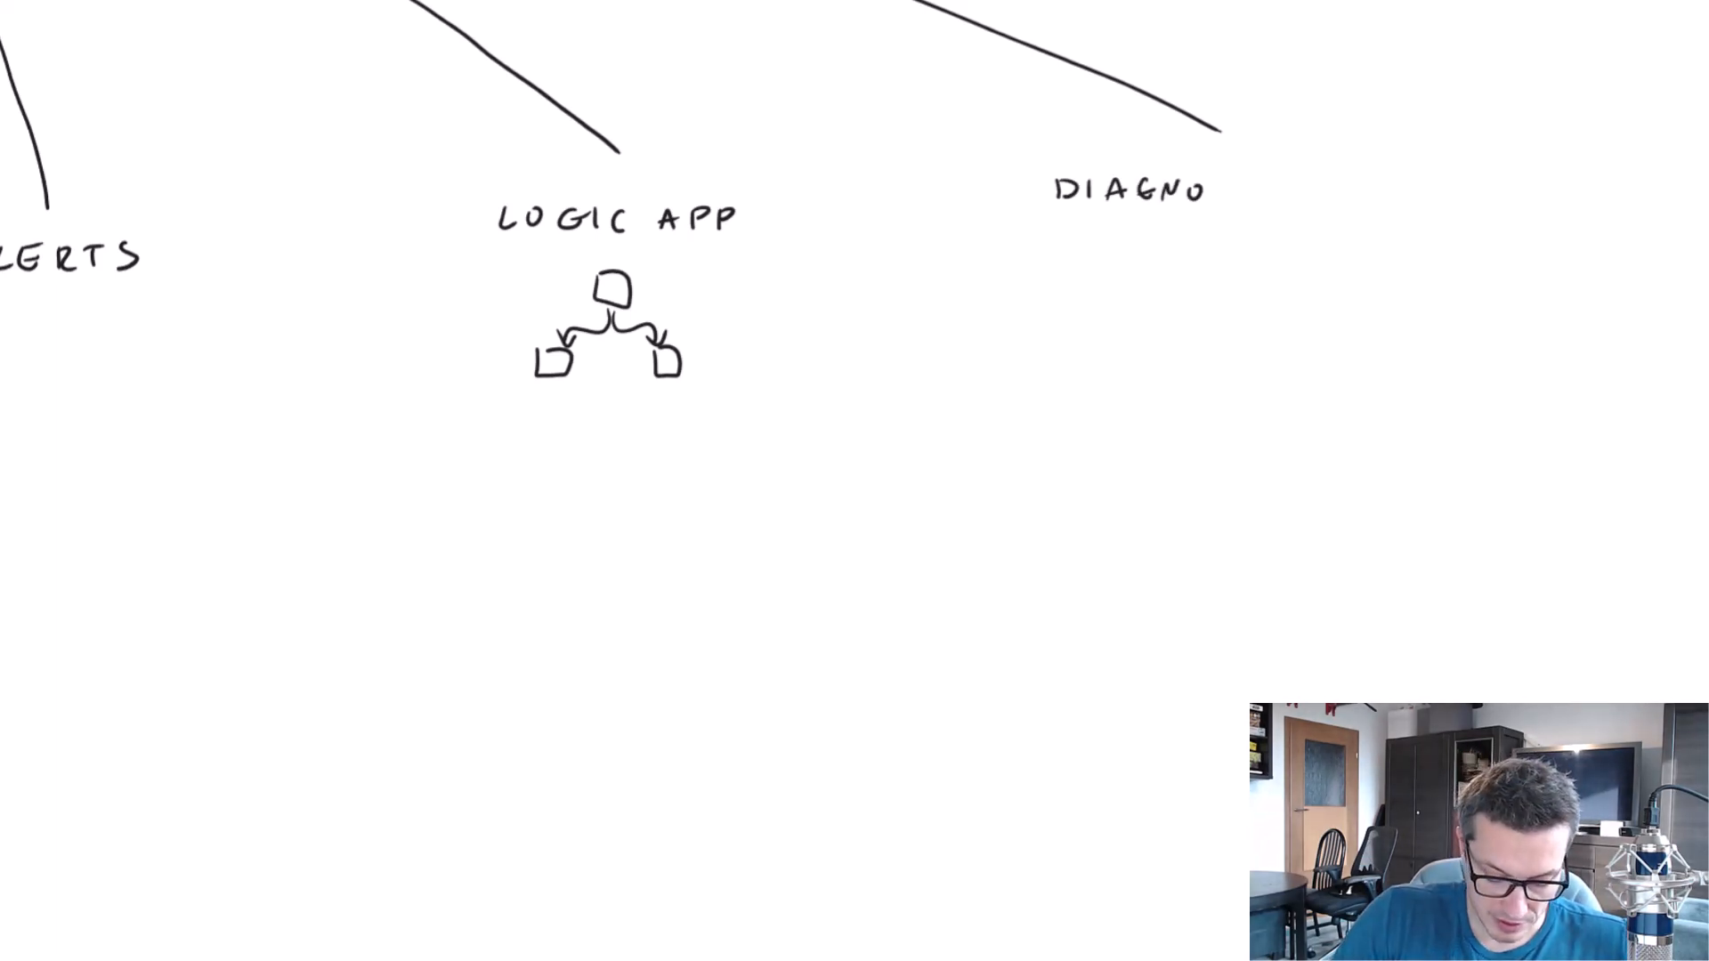
left_click_drag(1227, 185, 1217, 201)
left_click_drag(1231, 186, 1243, 186)
left_click_drag(1237, 186, 1238, 202)
mouse_move(1252, 184)
left_mouse_down()
mouse_move(1252, 202)
mouse_move(1281, 204)
left_mouse_up()
left_click_drag(1209, 228, 1196, 252)
mouse_move(1229, 235)
left_mouse_down()
mouse_move(1218, 253)
mouse_move(1226, 231)
left_mouse_up()
left_click_drag(1231, 232, 1247, 231)
left_click_drag(1238, 232, 1239, 253)
left_click_drag(1251, 231, 1269, 230)
left_click_drag(1260, 231, 1260, 252)
mouse_move(1281, 228)
left_mouse_down()
mouse_move(1282, 249)
mouse_move(1313, 225)
left_mouse_up()
left_click_drag(1339, 228, 1355, 250)
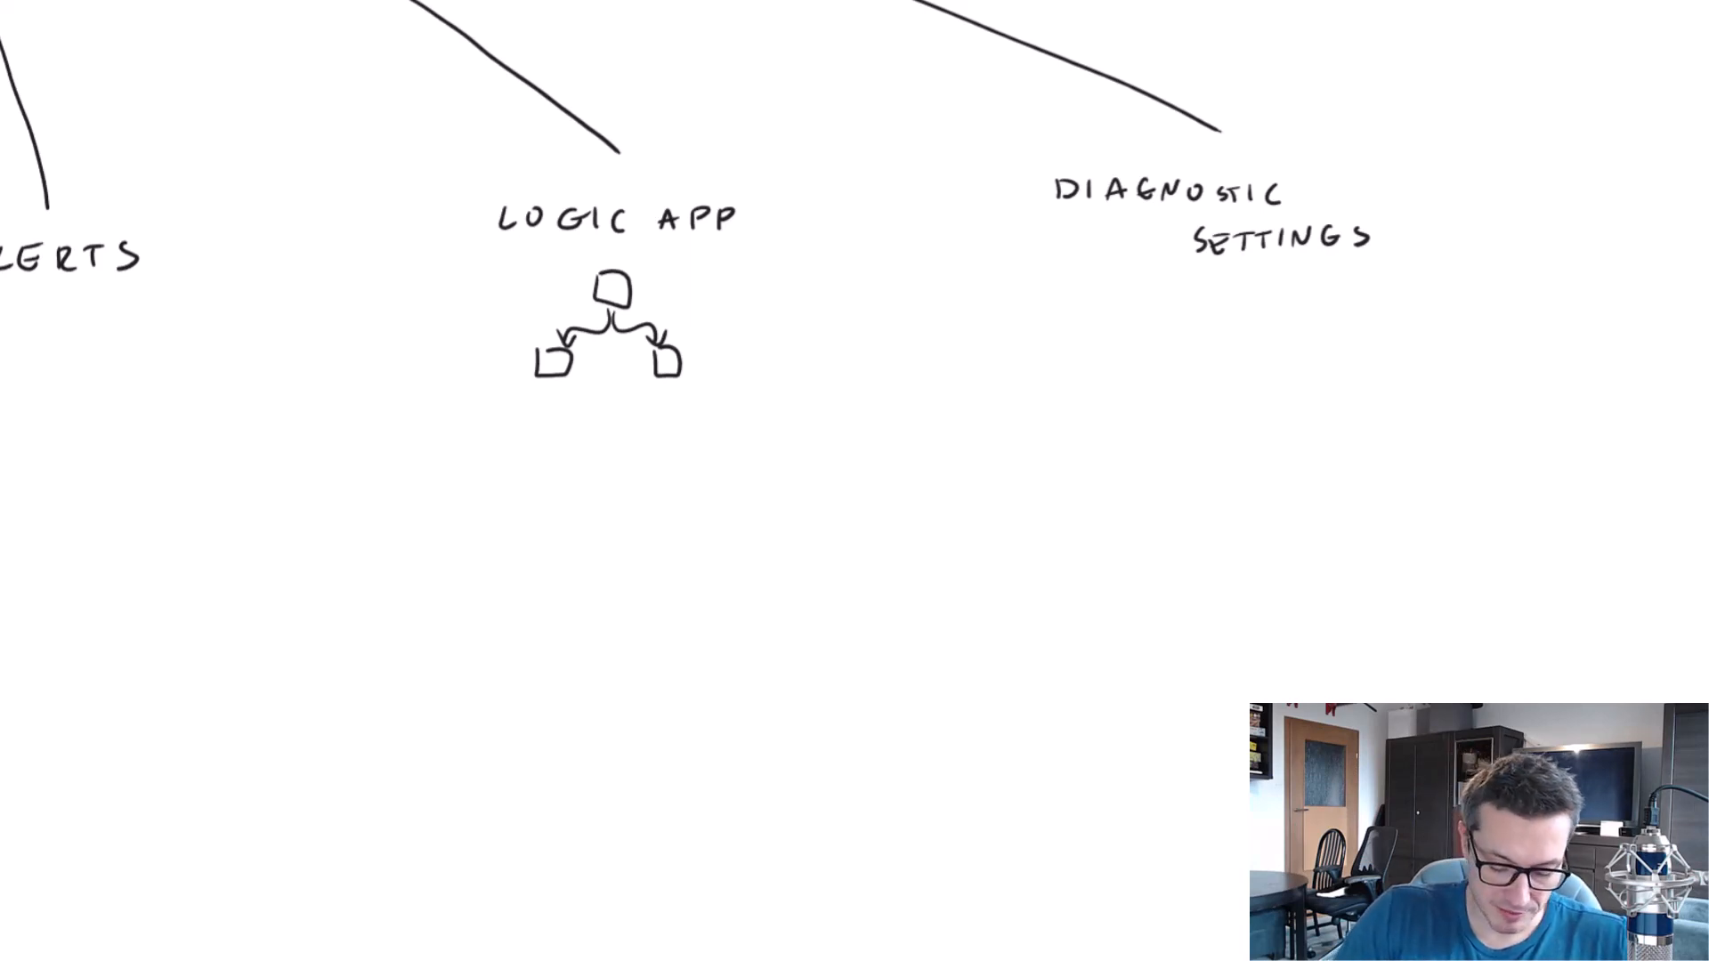
Sketch a data factory icon beneath the DIAGNOSTIC SETTINGS label and write "ADF" under it.
left_click_drag(1315, 479, 285, 365)
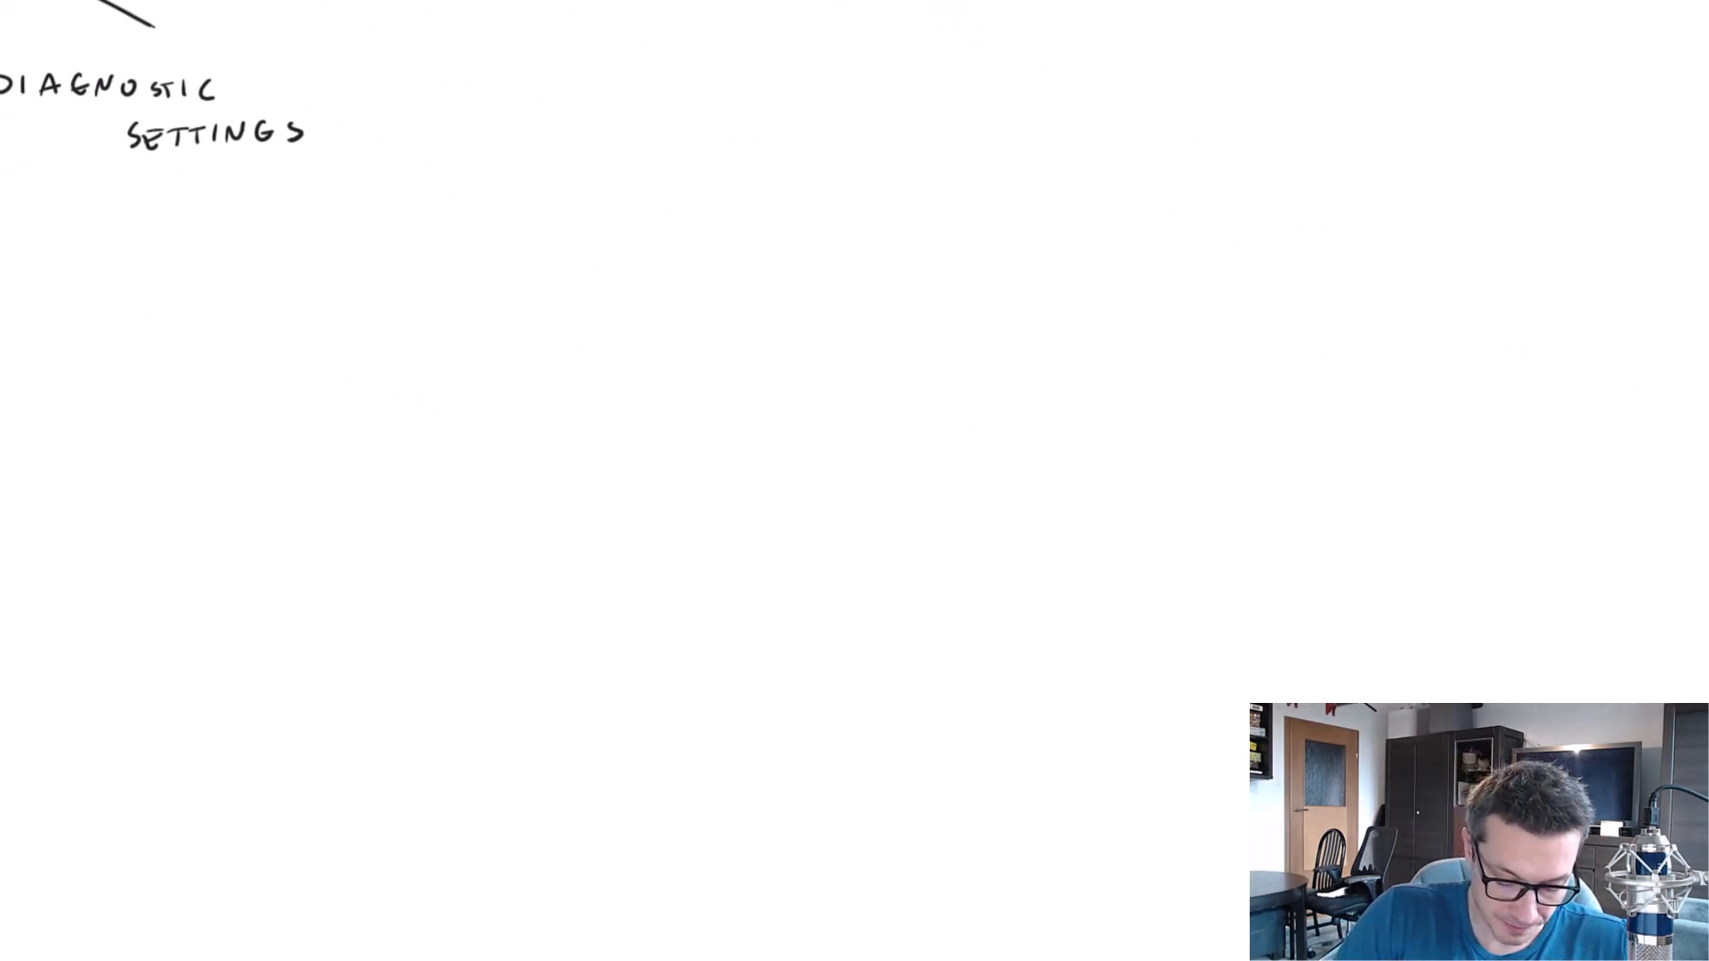
scroll(286, 366, "left", 2)
mouse_move(324, 370)
left_mouse_down()
mouse_move(396, 452)
mouse_move(458, 480)
left_mouse_up()
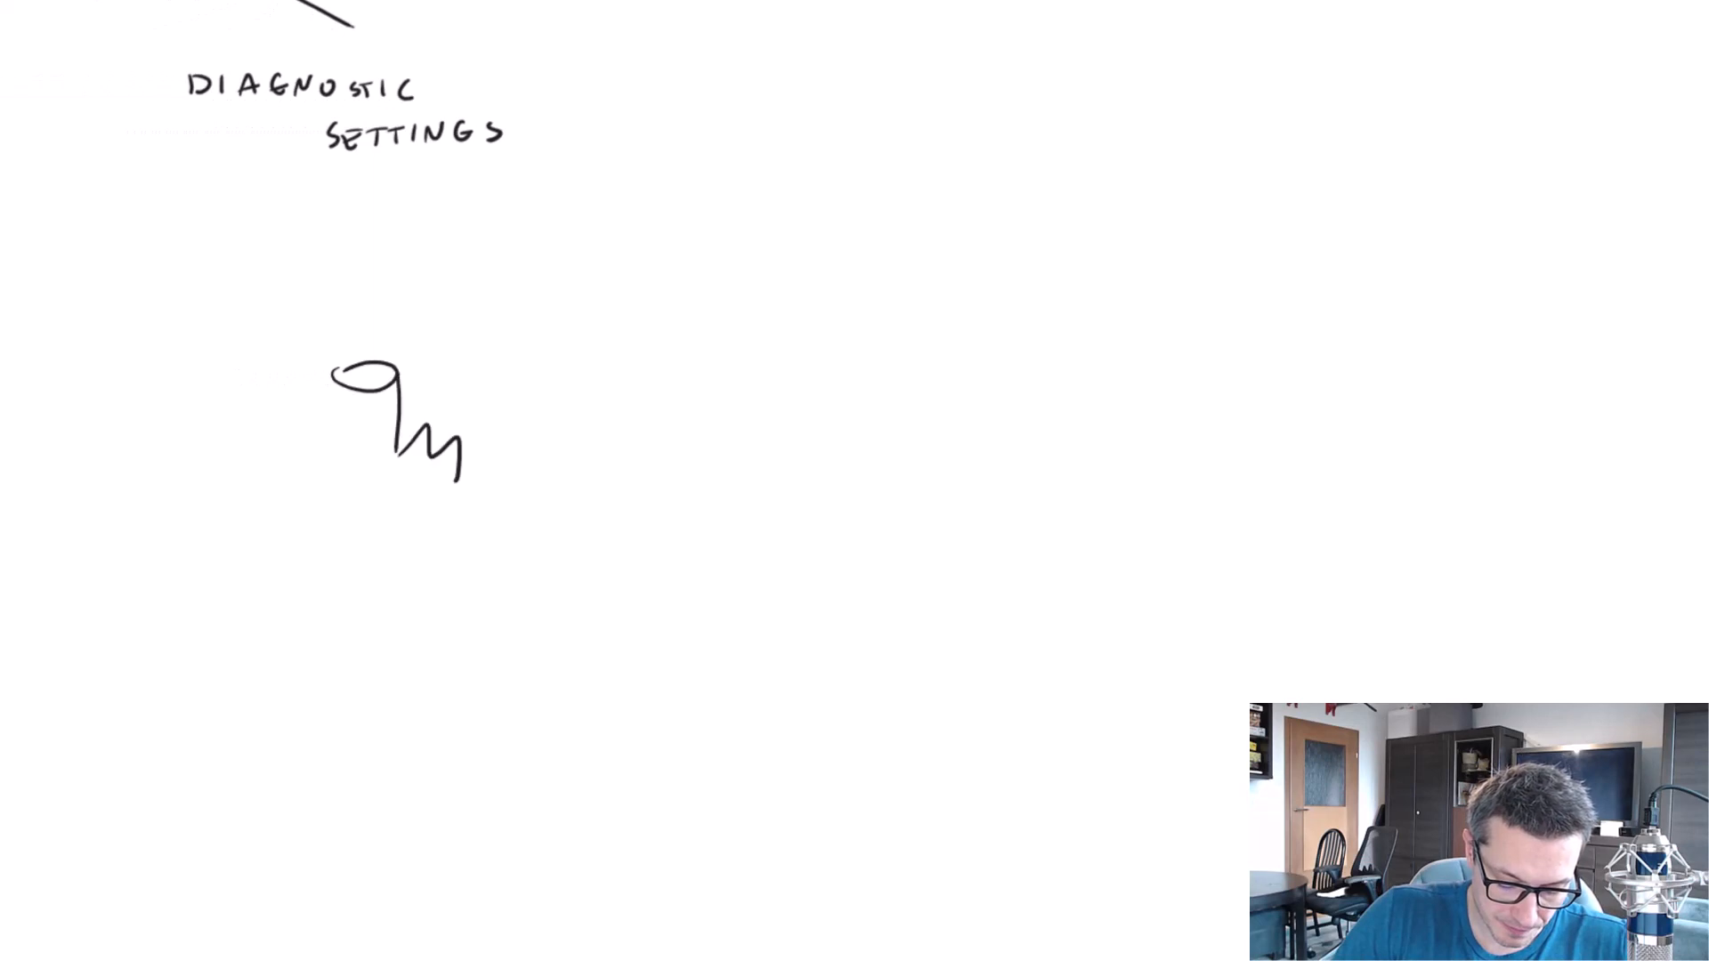
left_click_drag(333, 377, 398, 381)
left_click_drag(332, 382, 463, 498)
left_click_drag(340, 539, 358, 533)
left_click_drag(374, 519, 375, 545)
left_click_drag(403, 523, 403, 548)
left_click_drag(404, 523, 429, 521)
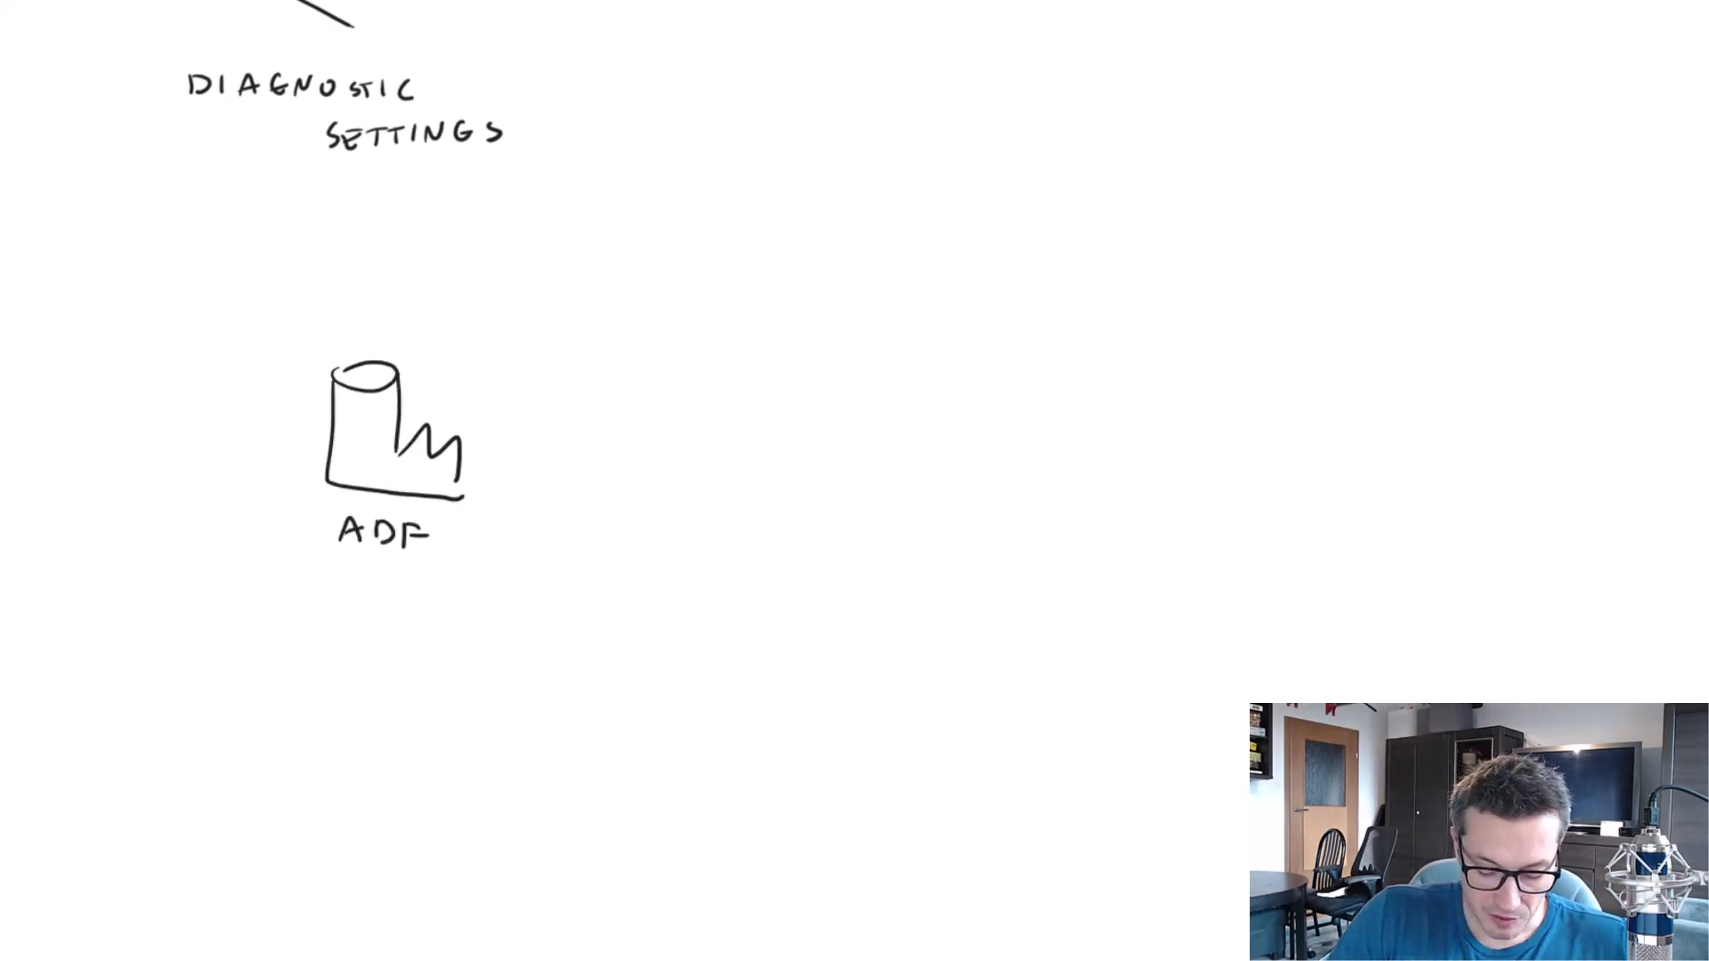
Draw an upward arrow from the ADF icon to the handwritten text "LOGS" with an underlined "45 DAYS" below it.
left_click_drag(453, 372, 516, 296)
left_click_drag(496, 309, 520, 330)
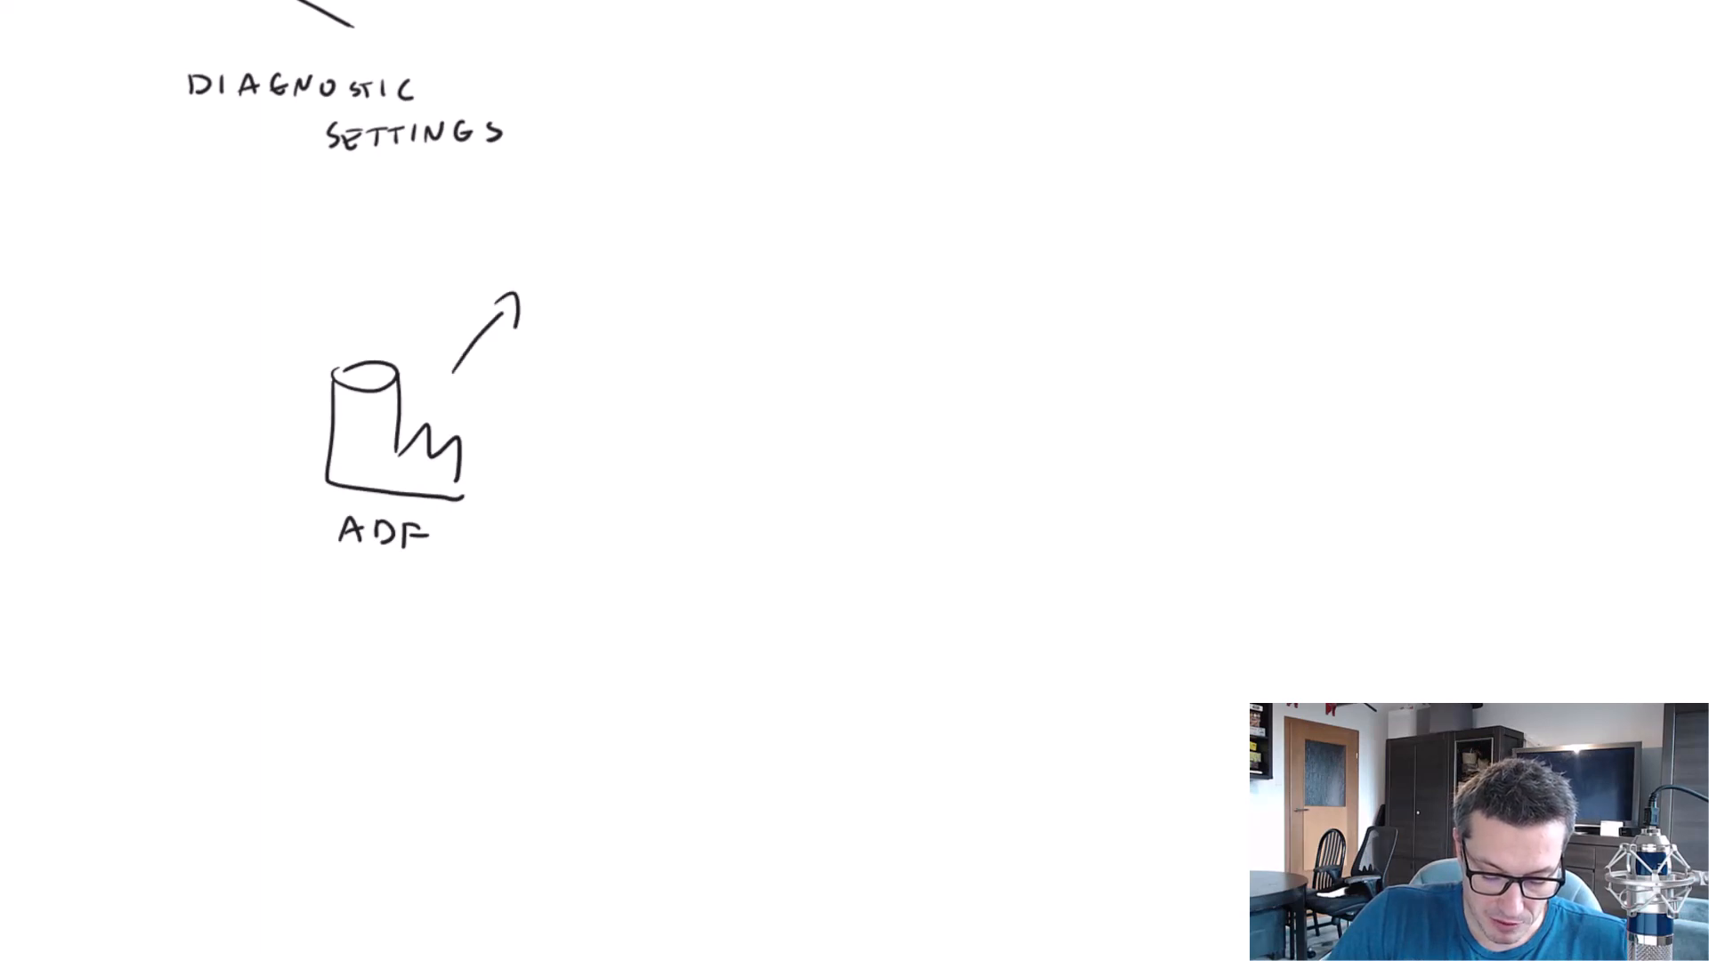
left_click_drag(541, 230, 559, 255)
left_click_drag(577, 233, 612, 246)
left_click_drag(648, 236, 634, 258)
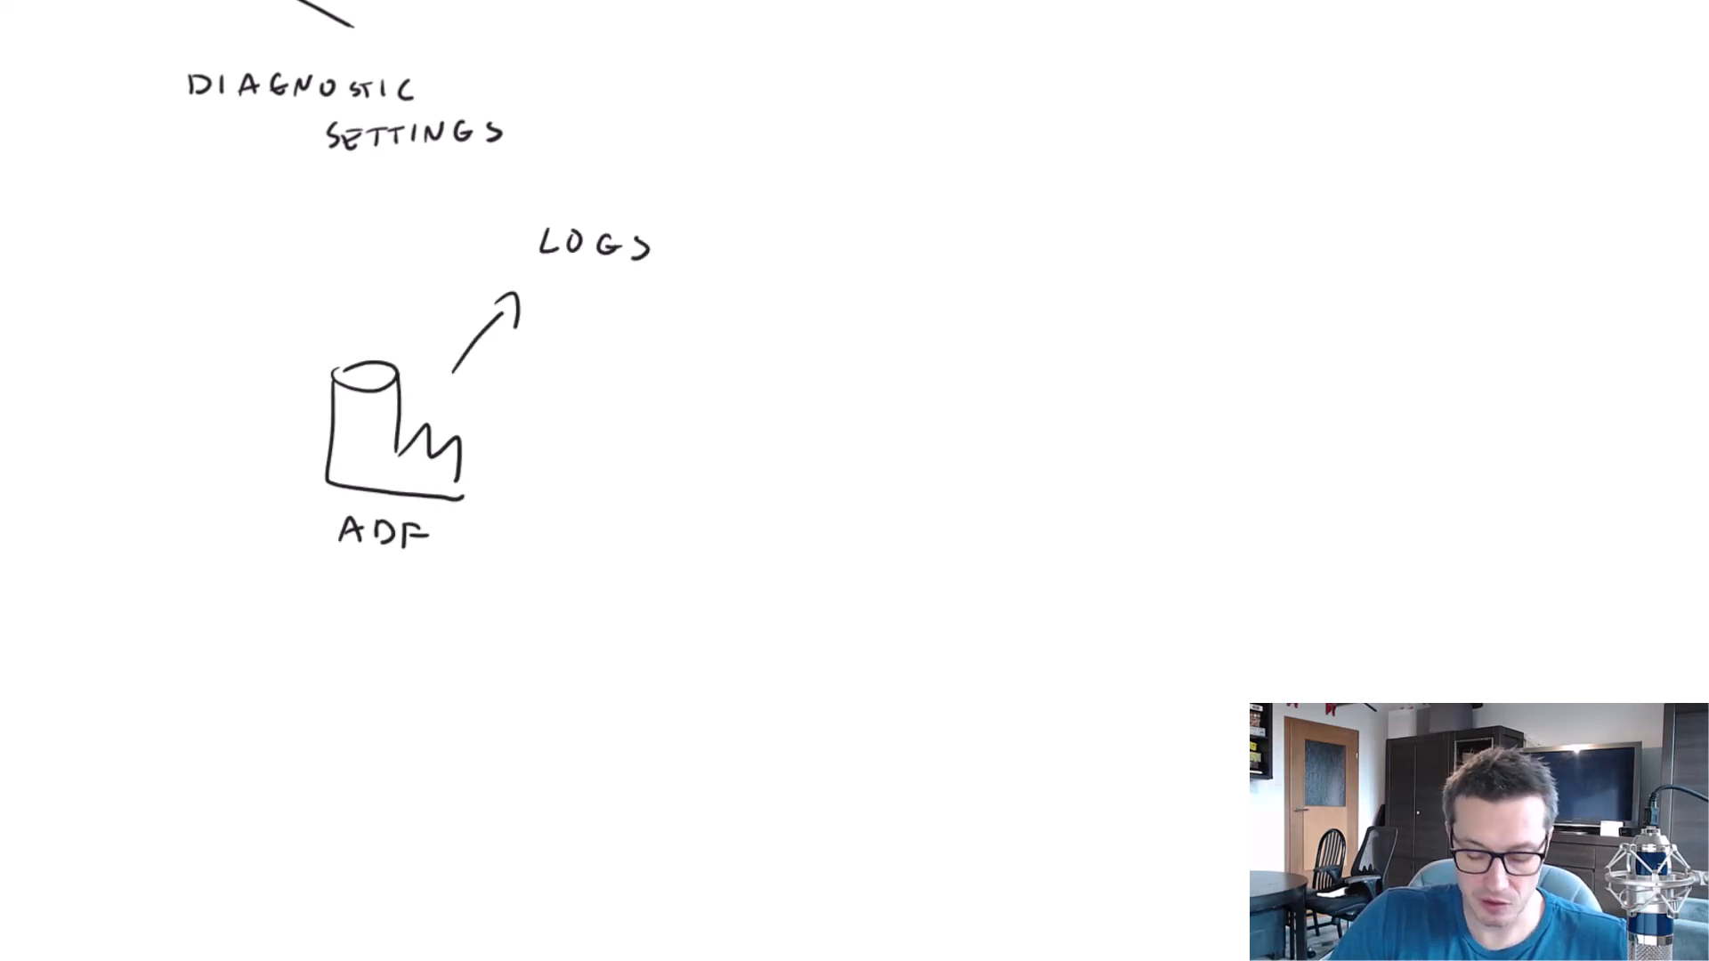
left_click_drag(569, 311, 584, 338)
mouse_move(624, 313)
left_mouse_down()
mouse_move(625, 332)
mouse_move(684, 340)
left_mouse_up()
left_click_drag(713, 317, 702, 345)
left_click_drag(562, 364, 712, 359)
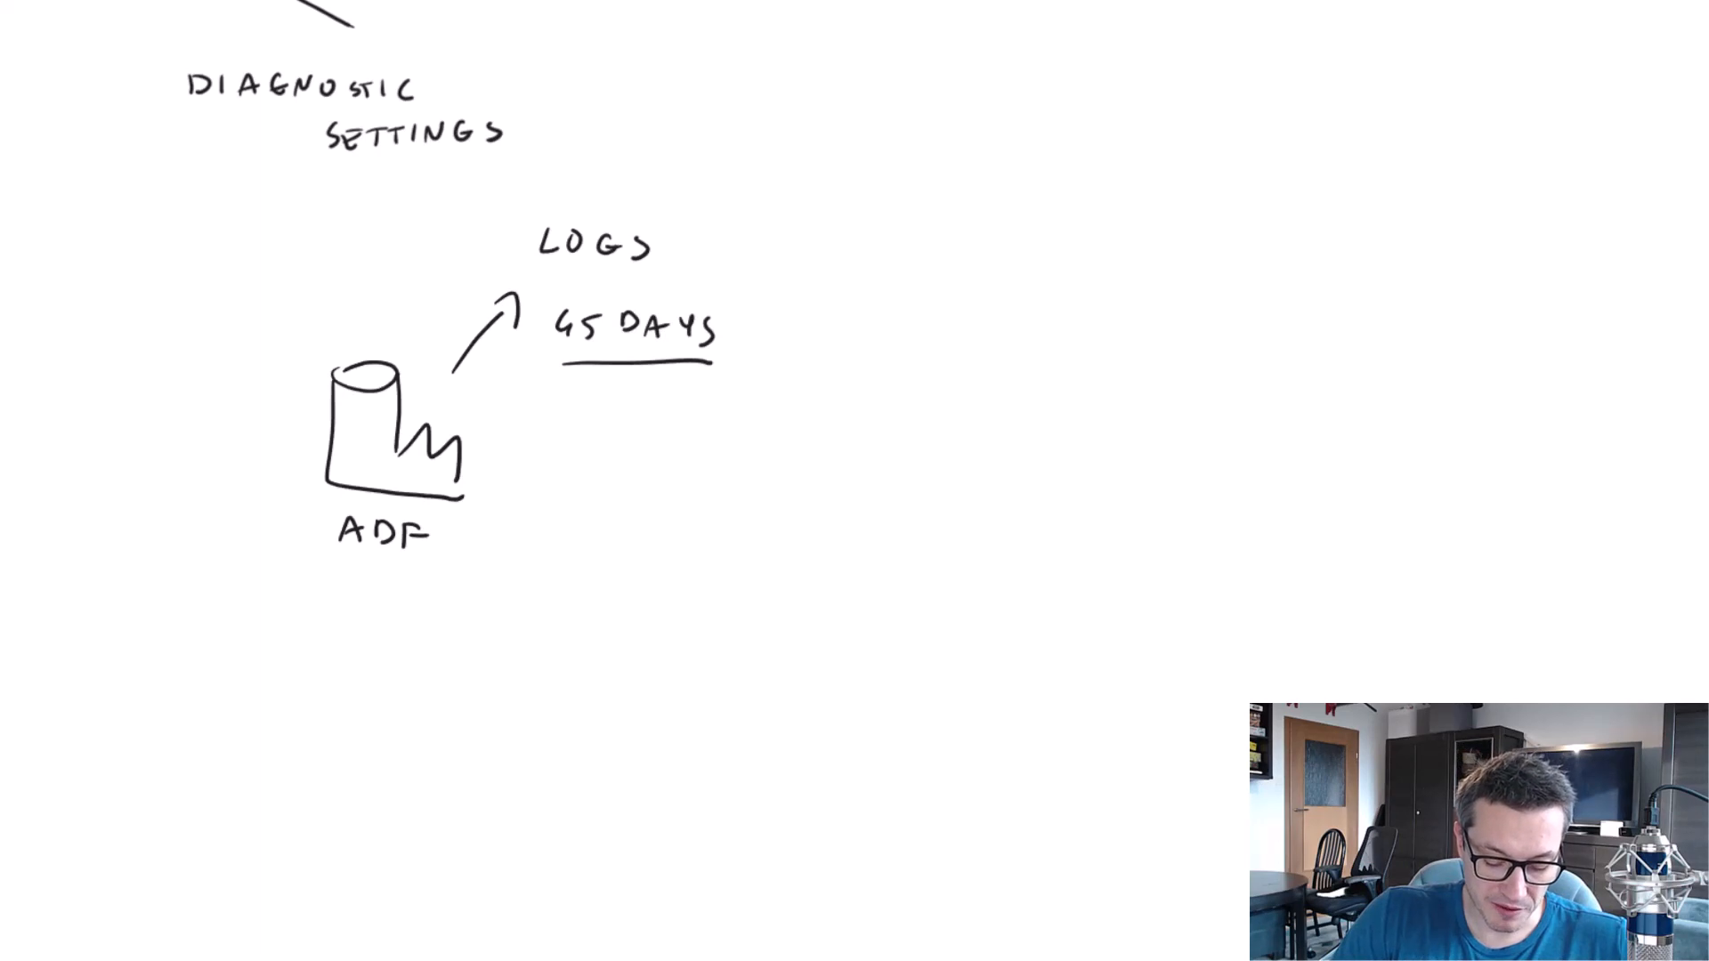
Draw a second arrow from the ADF icon to a four-pane square icon whose upper-right pane is a chart with vertical bars.
left_click_drag(514, 491, 623, 511)
left_click_drag(641, 496, 641, 523)
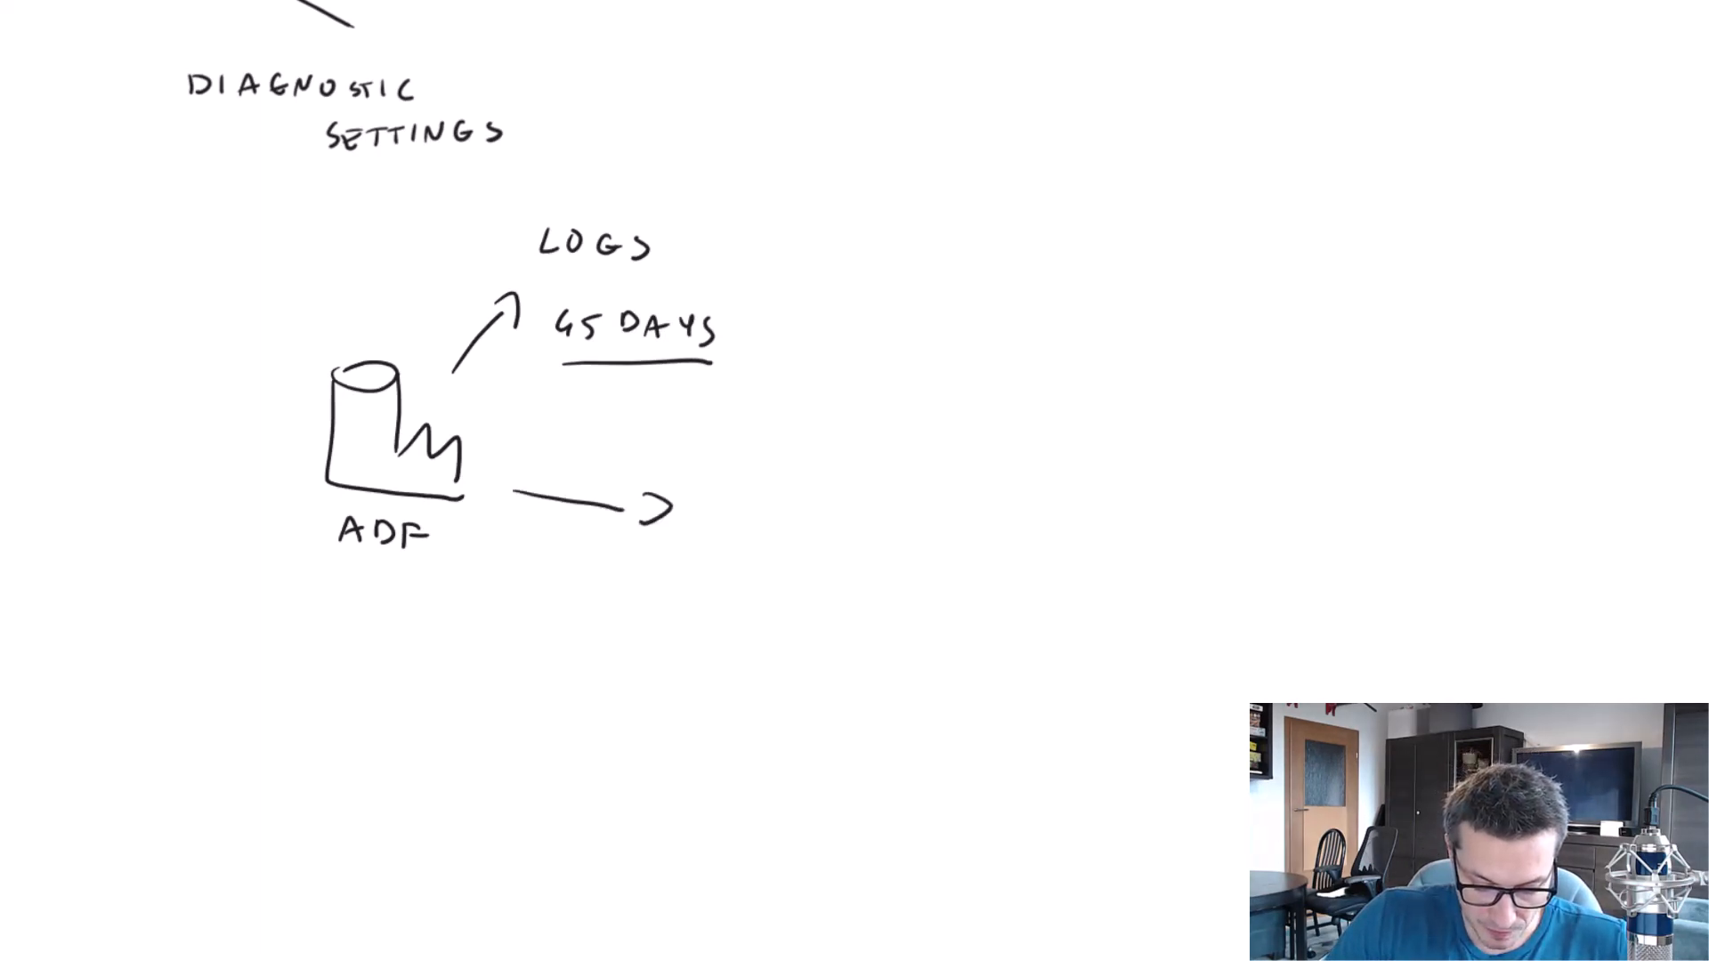
left_click_drag(778, 487, 746, 527)
left_click_drag(776, 484, 775, 547)
mouse_move(746, 528)
left_mouse_down()
mouse_move(776, 549)
mouse_move(811, 504)
left_mouse_up()
left_click_drag(823, 479, 825, 507)
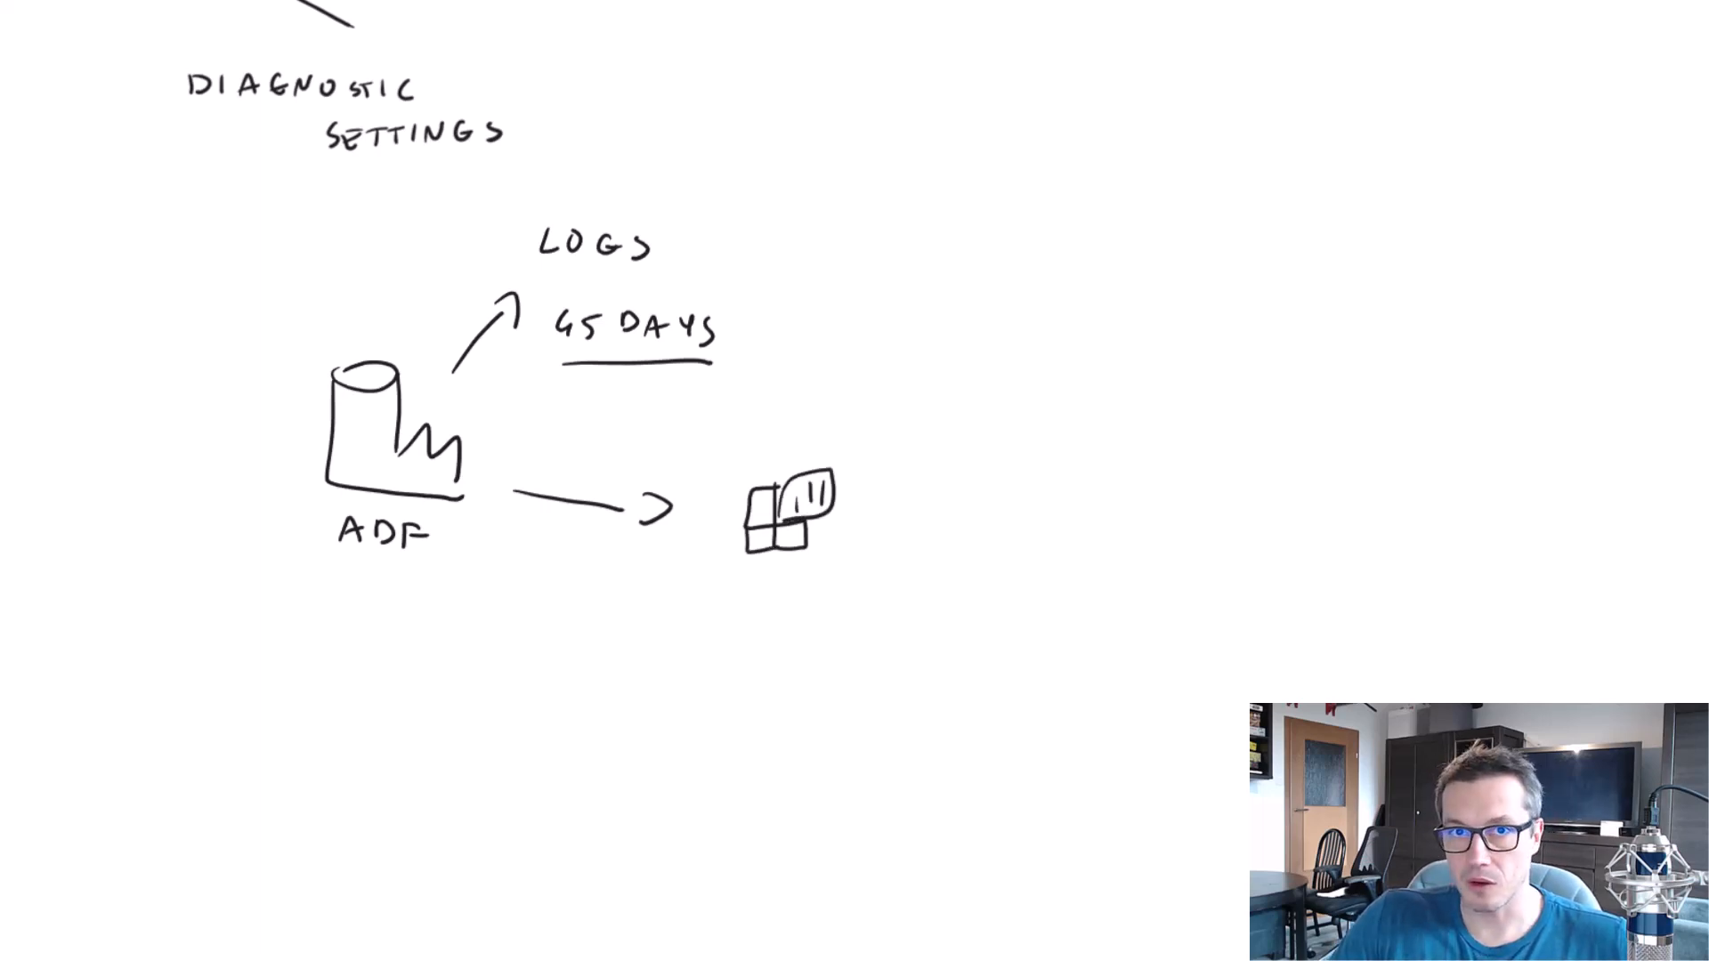
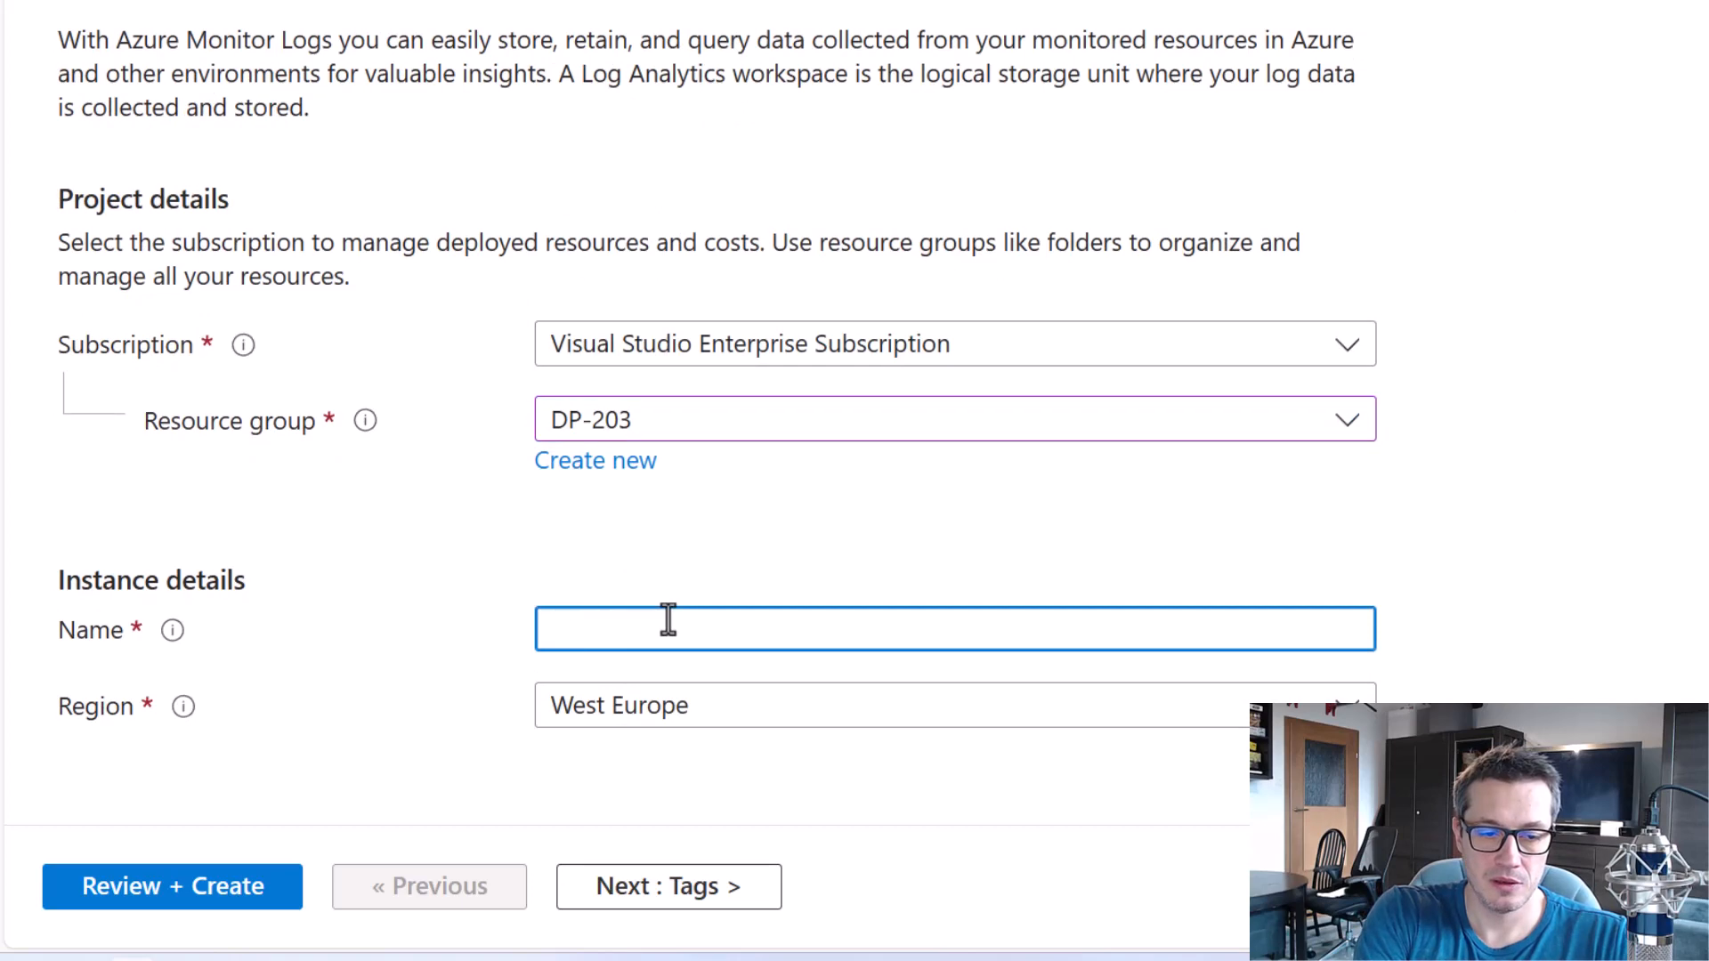
Name the Log Analytics workspace DemoLAW, create it in resource group DP-203 in West Europe, and open the deployed resource.
type("DemoLAW")
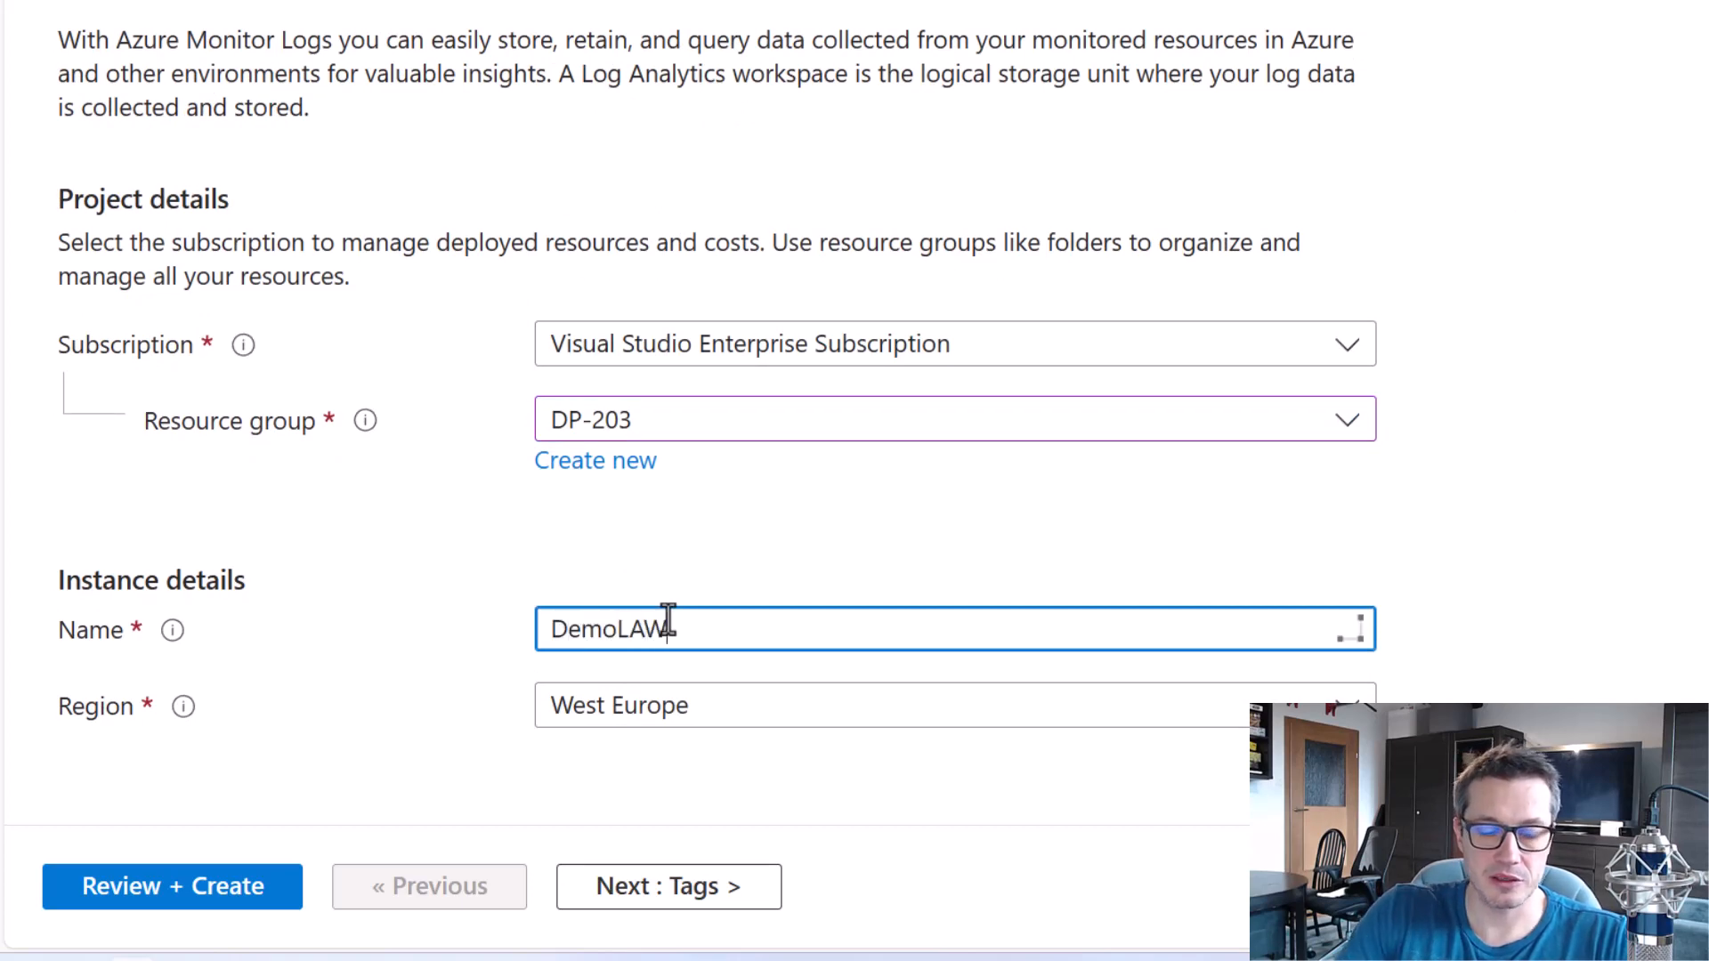
left_click(233, 901)
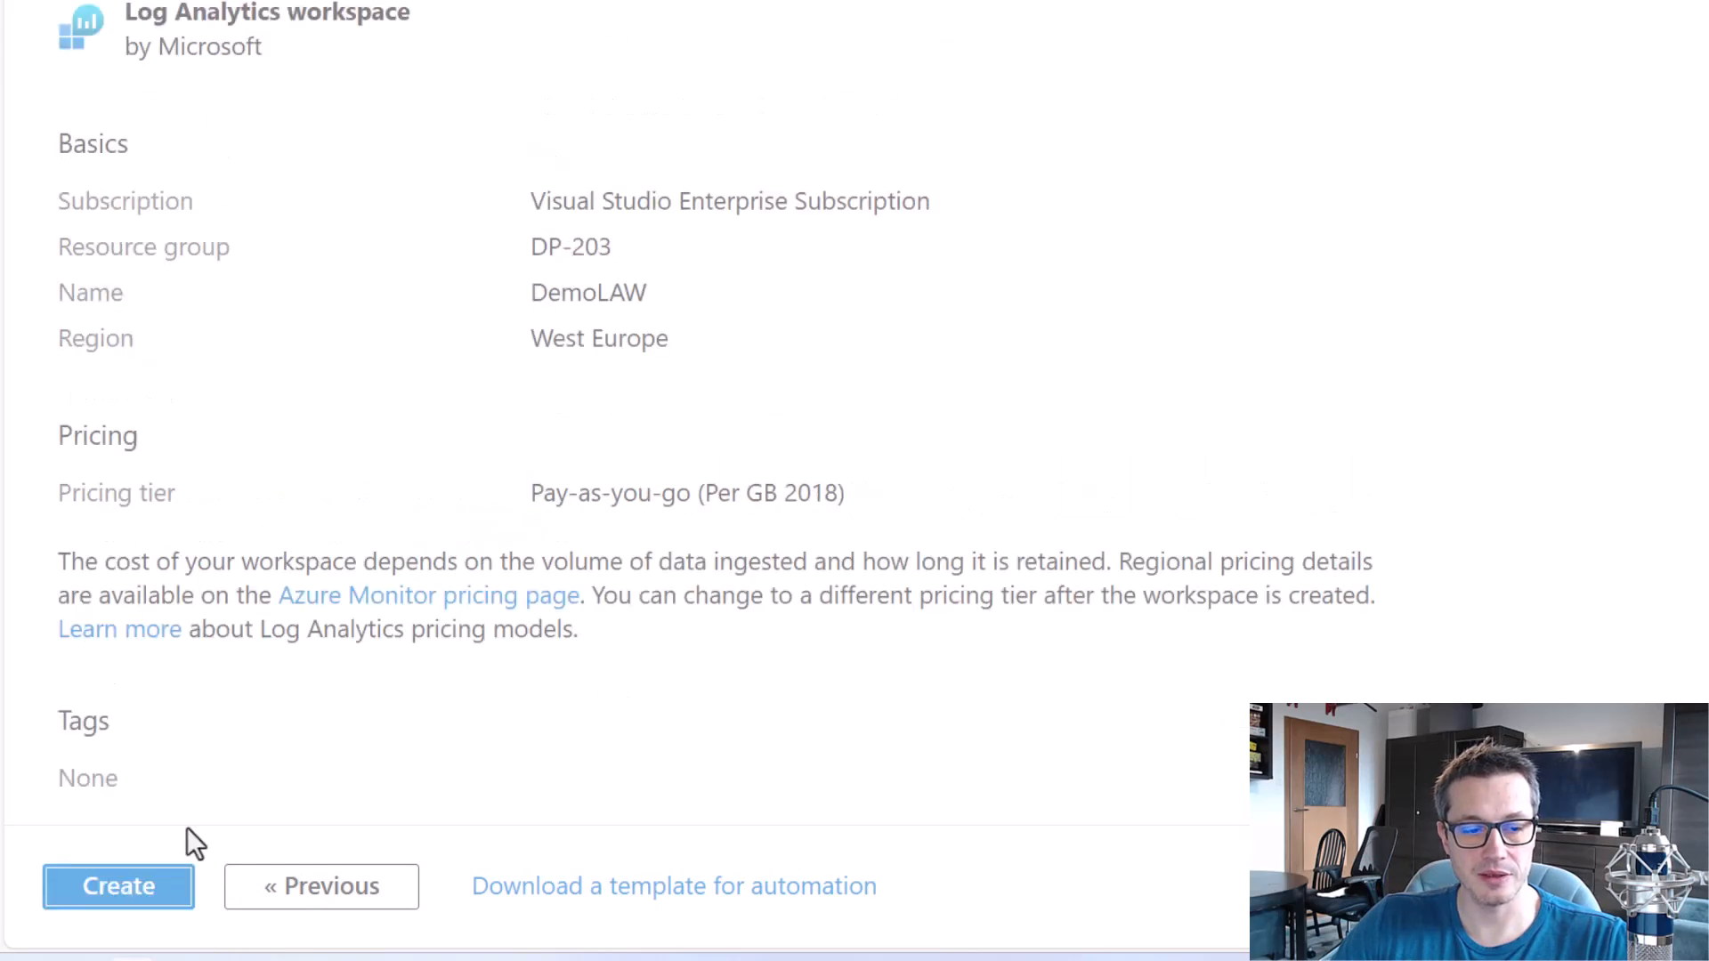
left_click(168, 885)
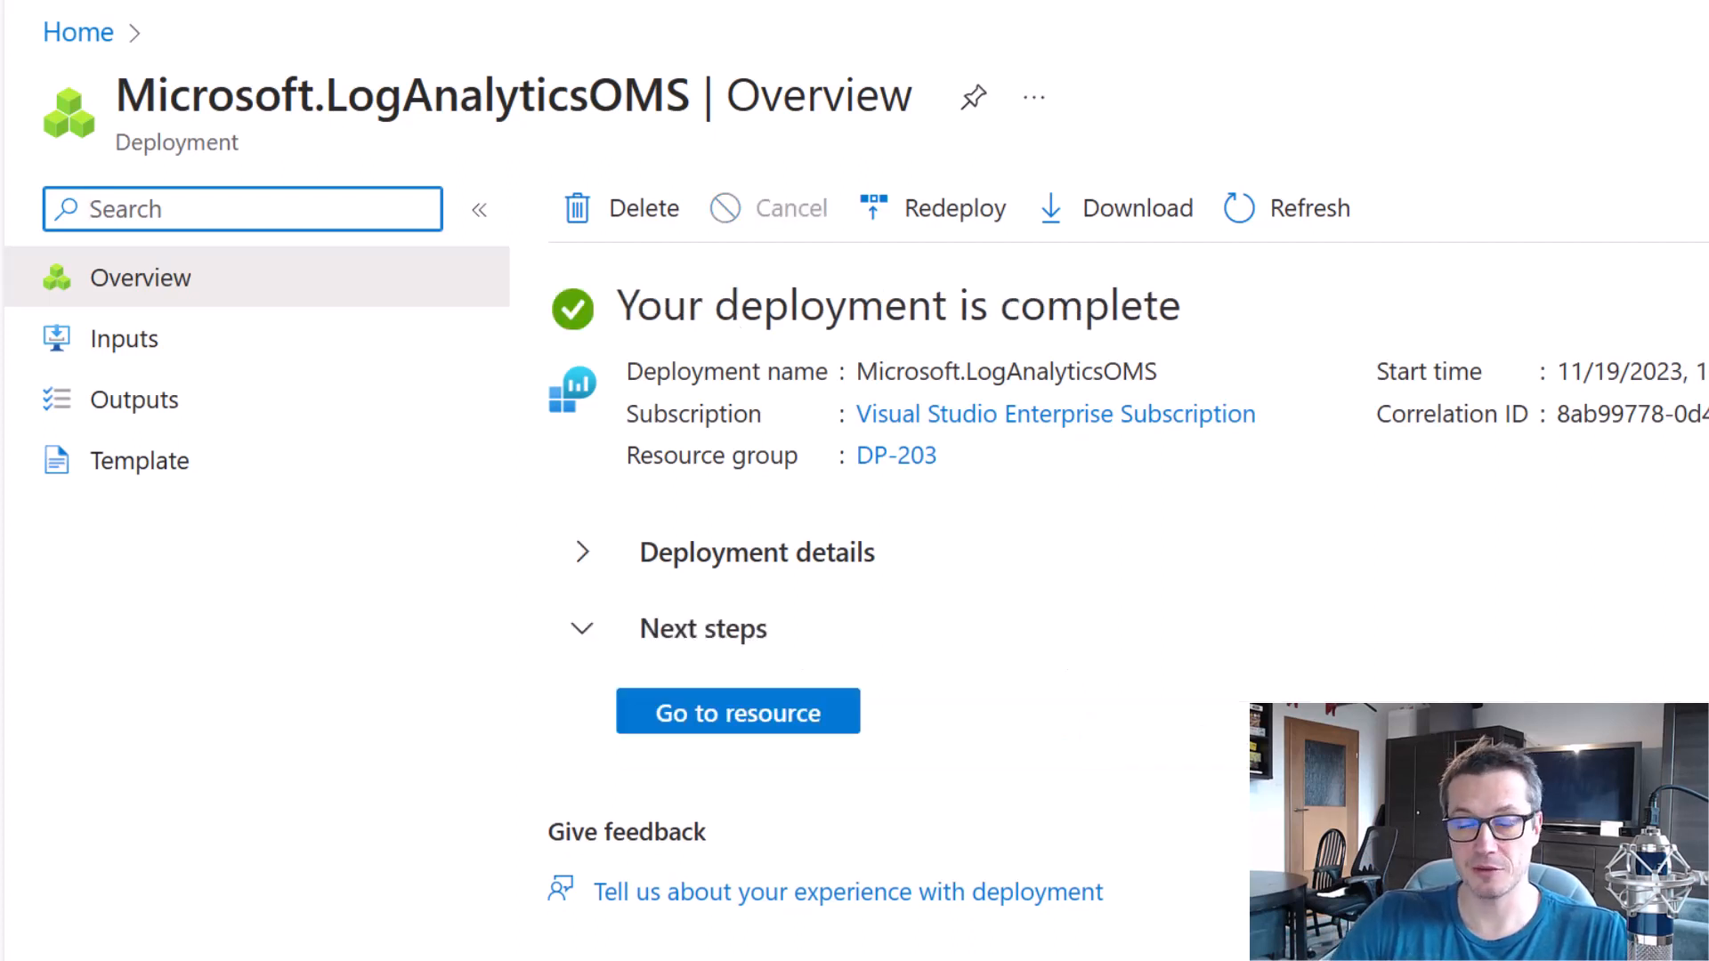
left_click(749, 727)
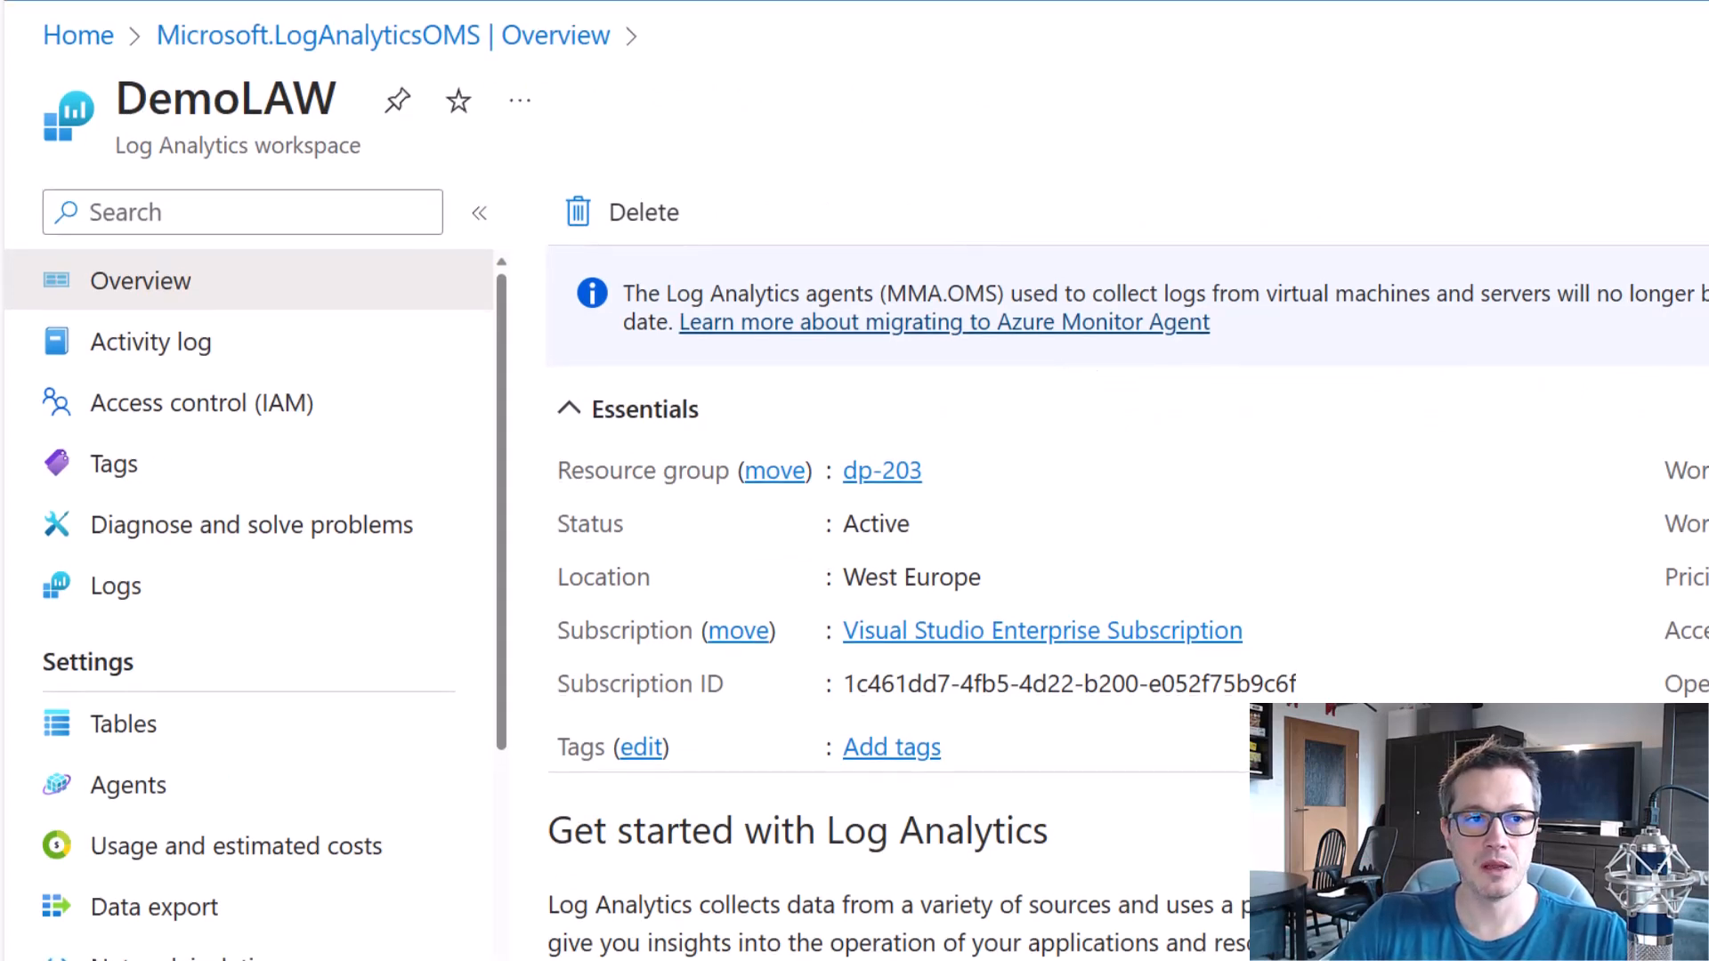
Switch to the Azure portal page of the tybuladf data factory, not its studio.
left_click(515, 9)
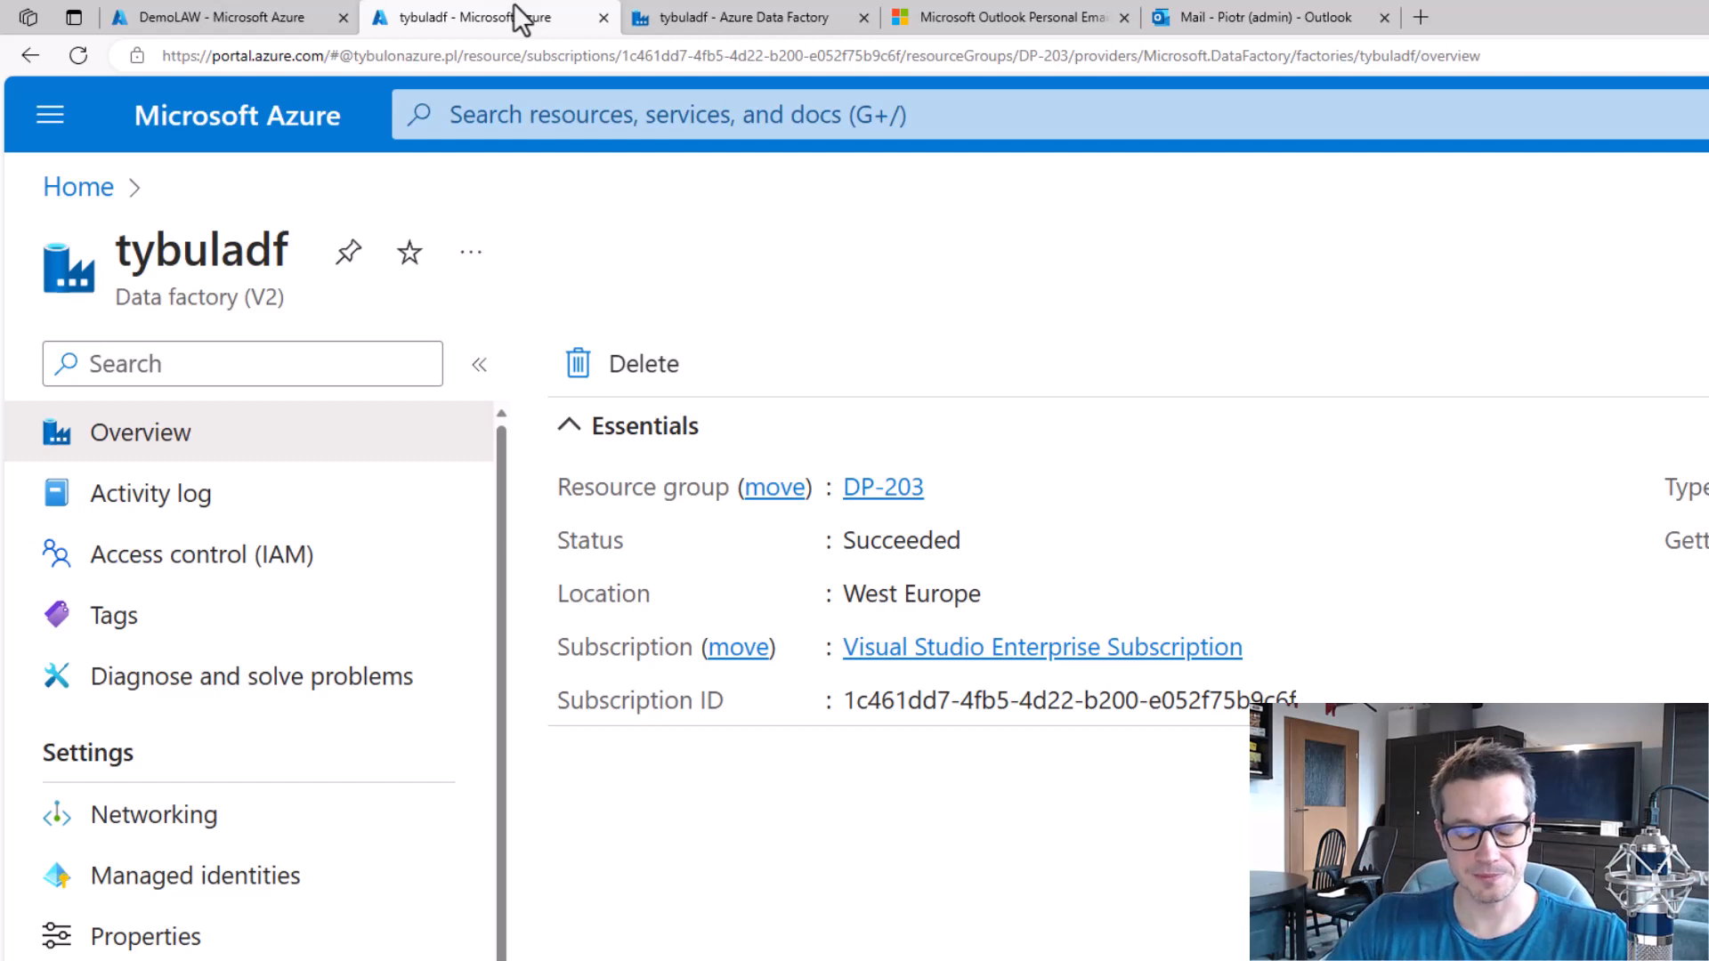
left_click(724, 18)
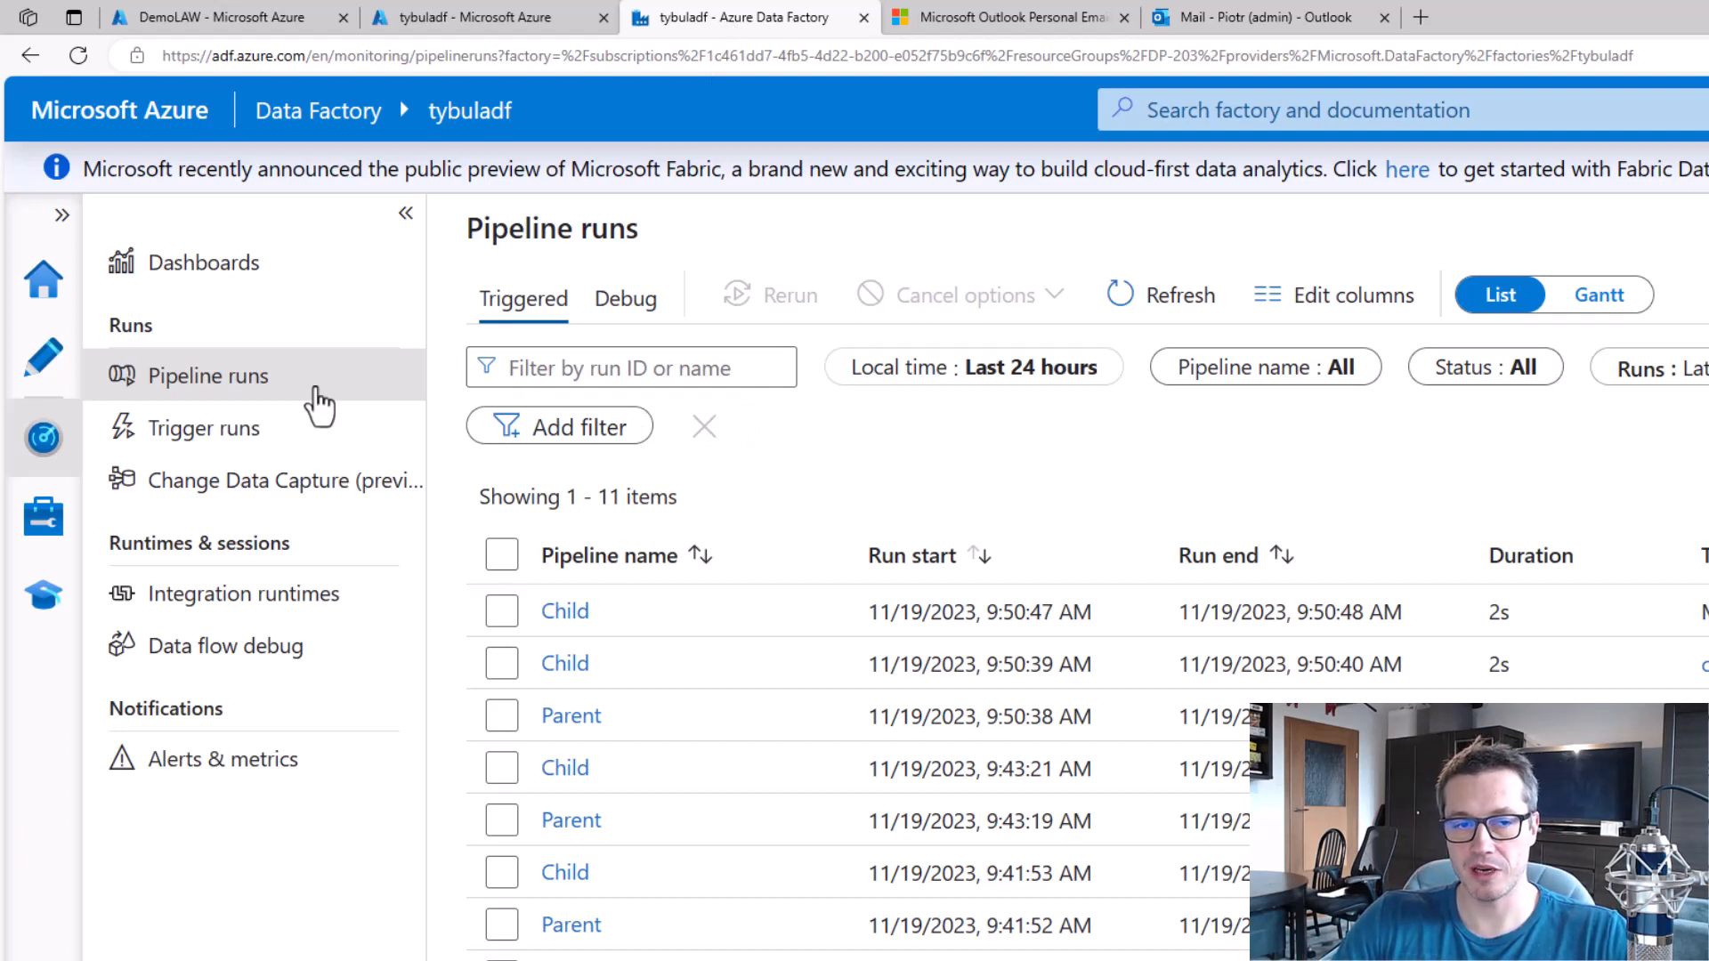
left_click(472, 15)
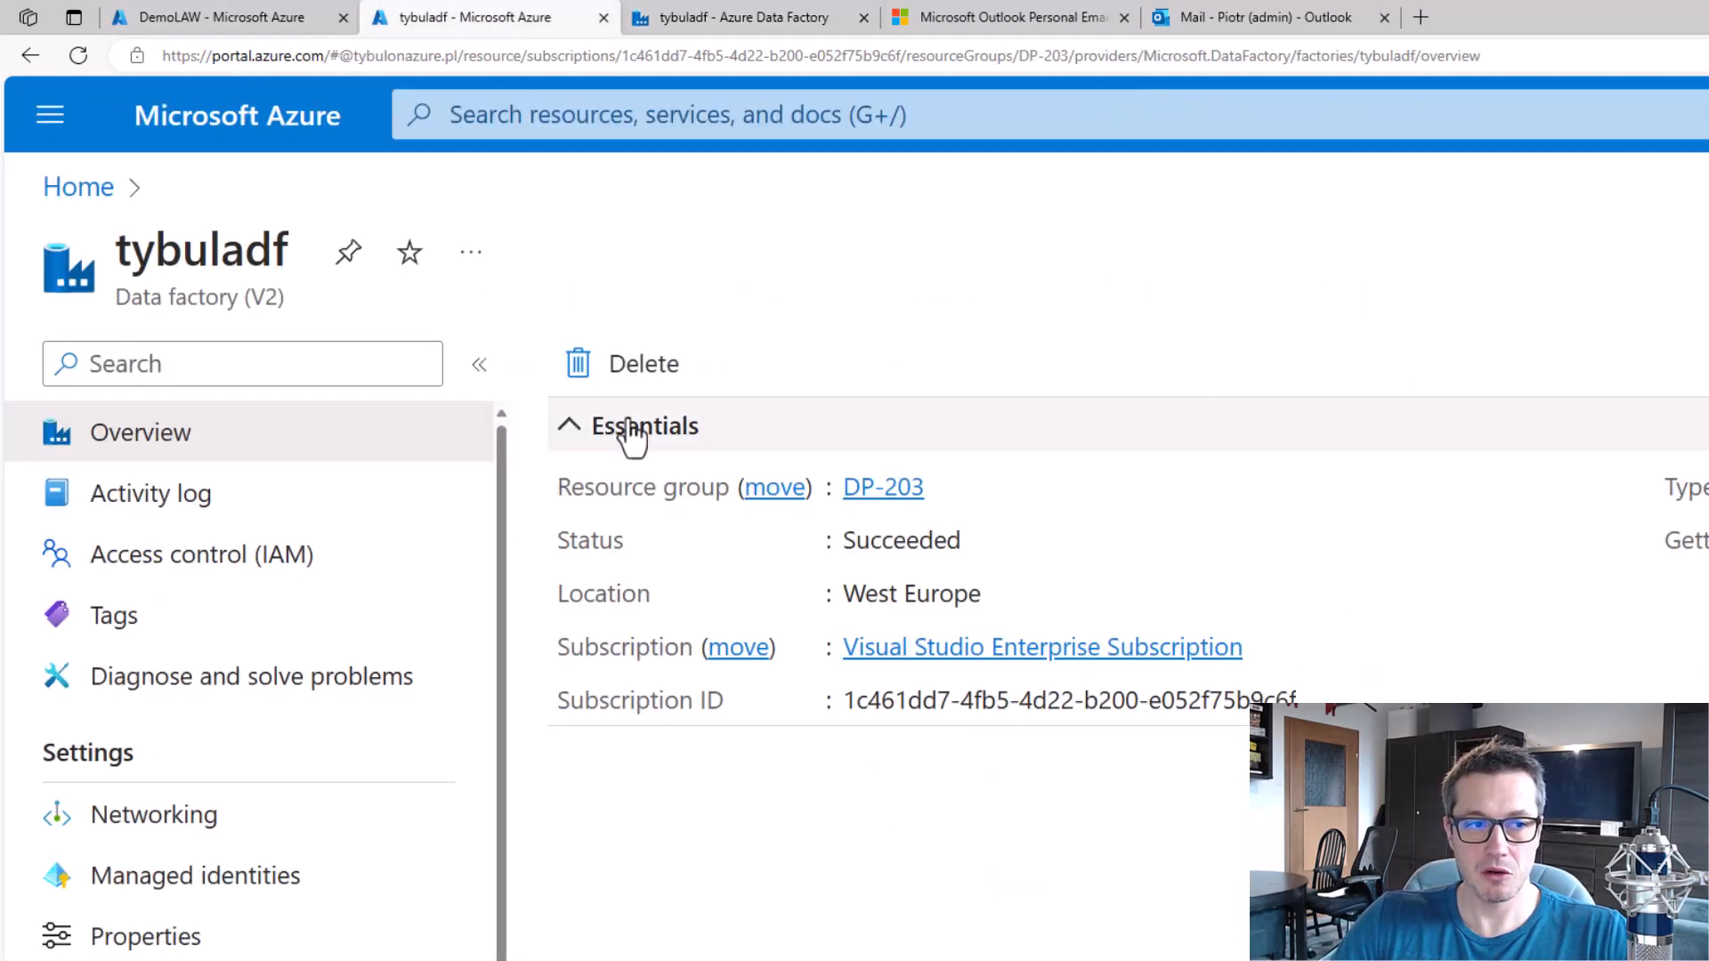
key("ctrl+2")
left_click_drag(13, 218, 398, 346)
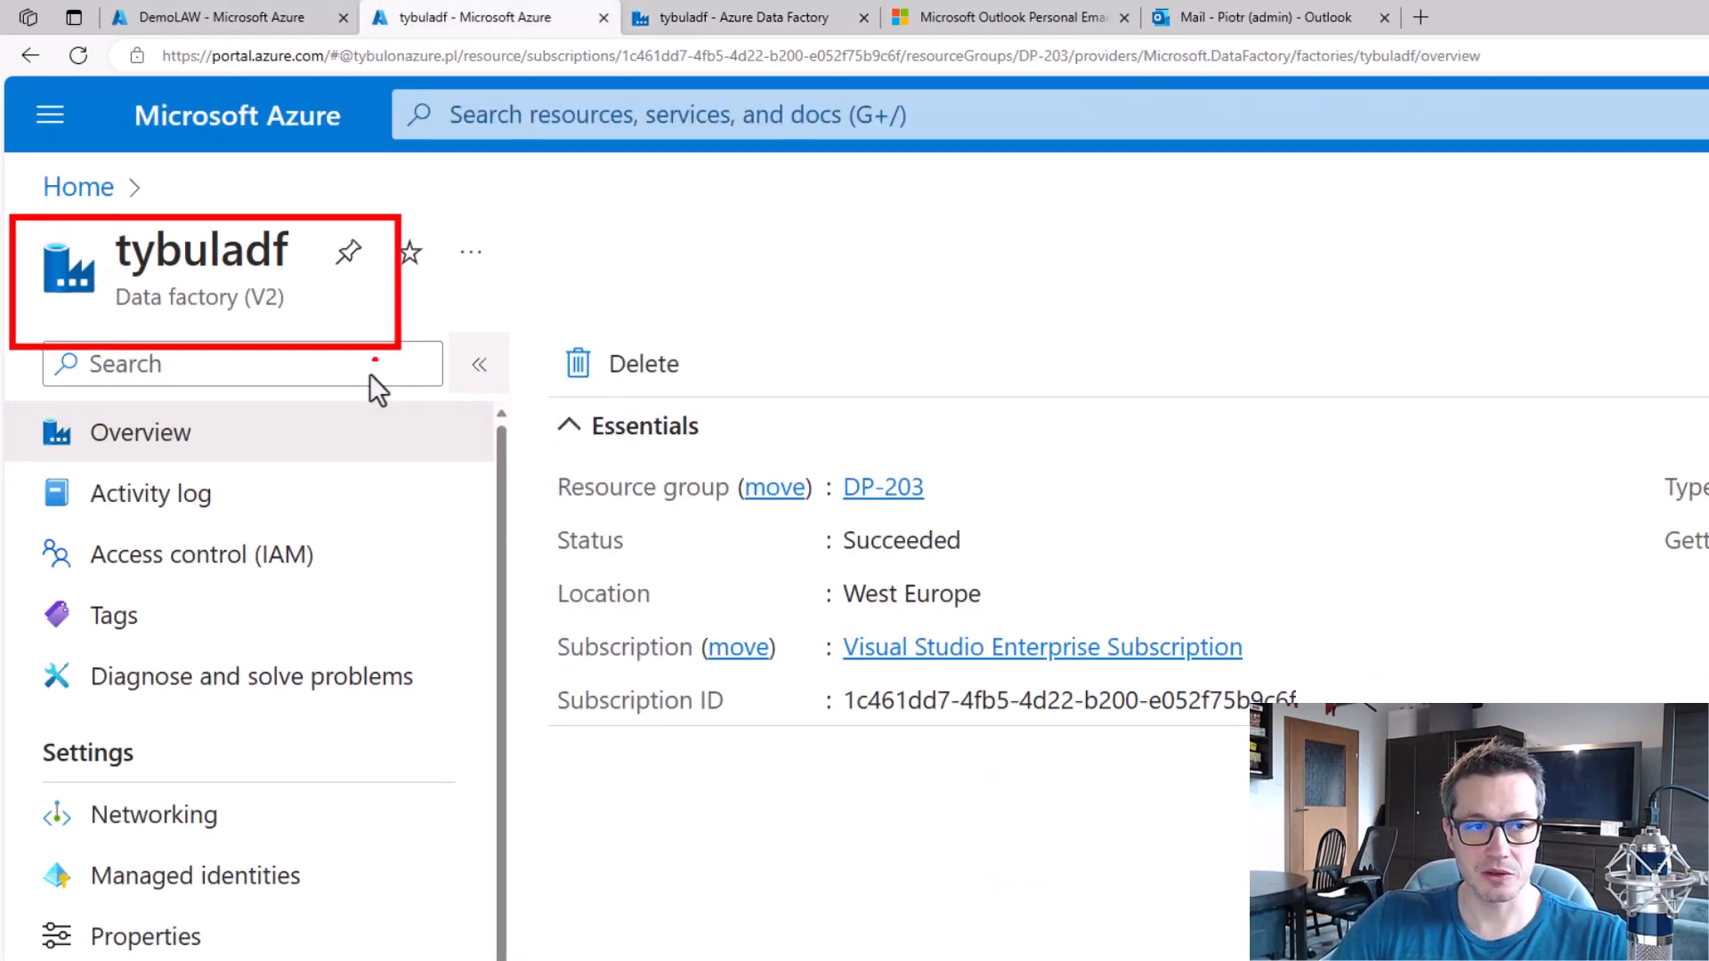
key("Escape")
Open the data factory's Diagnostic settings from its Monitoring section.
scroll(351, 667, "down", 3)
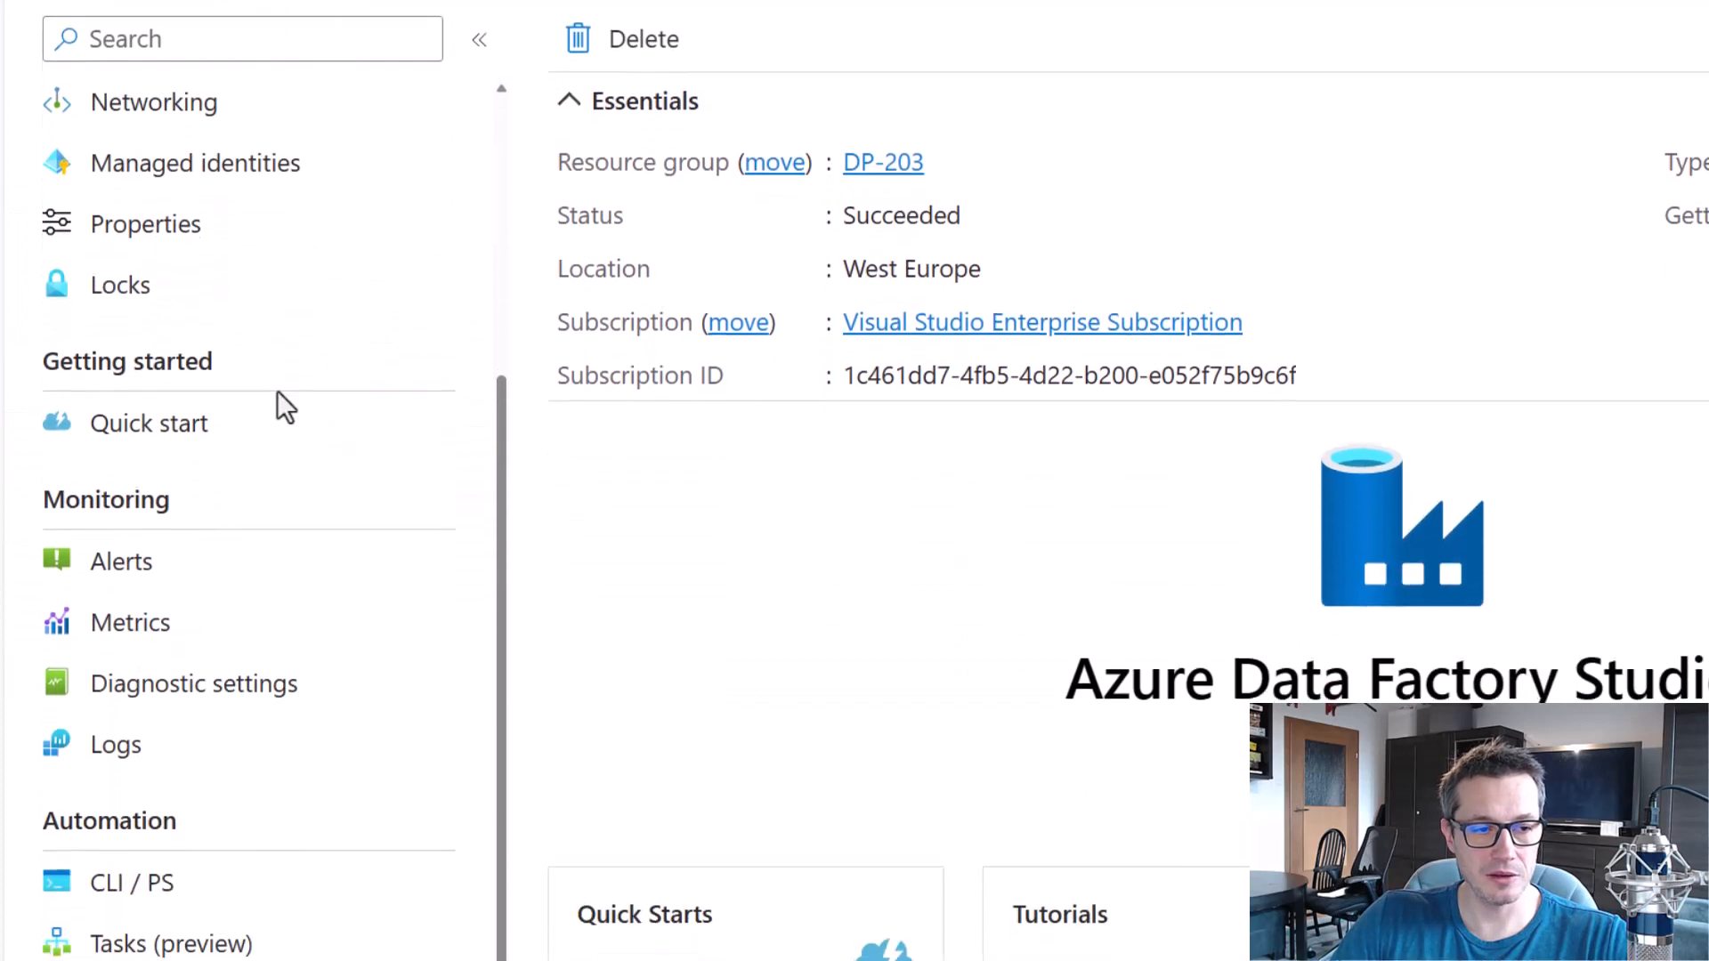
key("ctrl+2")
mouse_move(17, 466)
left_mouse_down()
mouse_move(217, 686)
mouse_move(378, 790)
left_mouse_up()
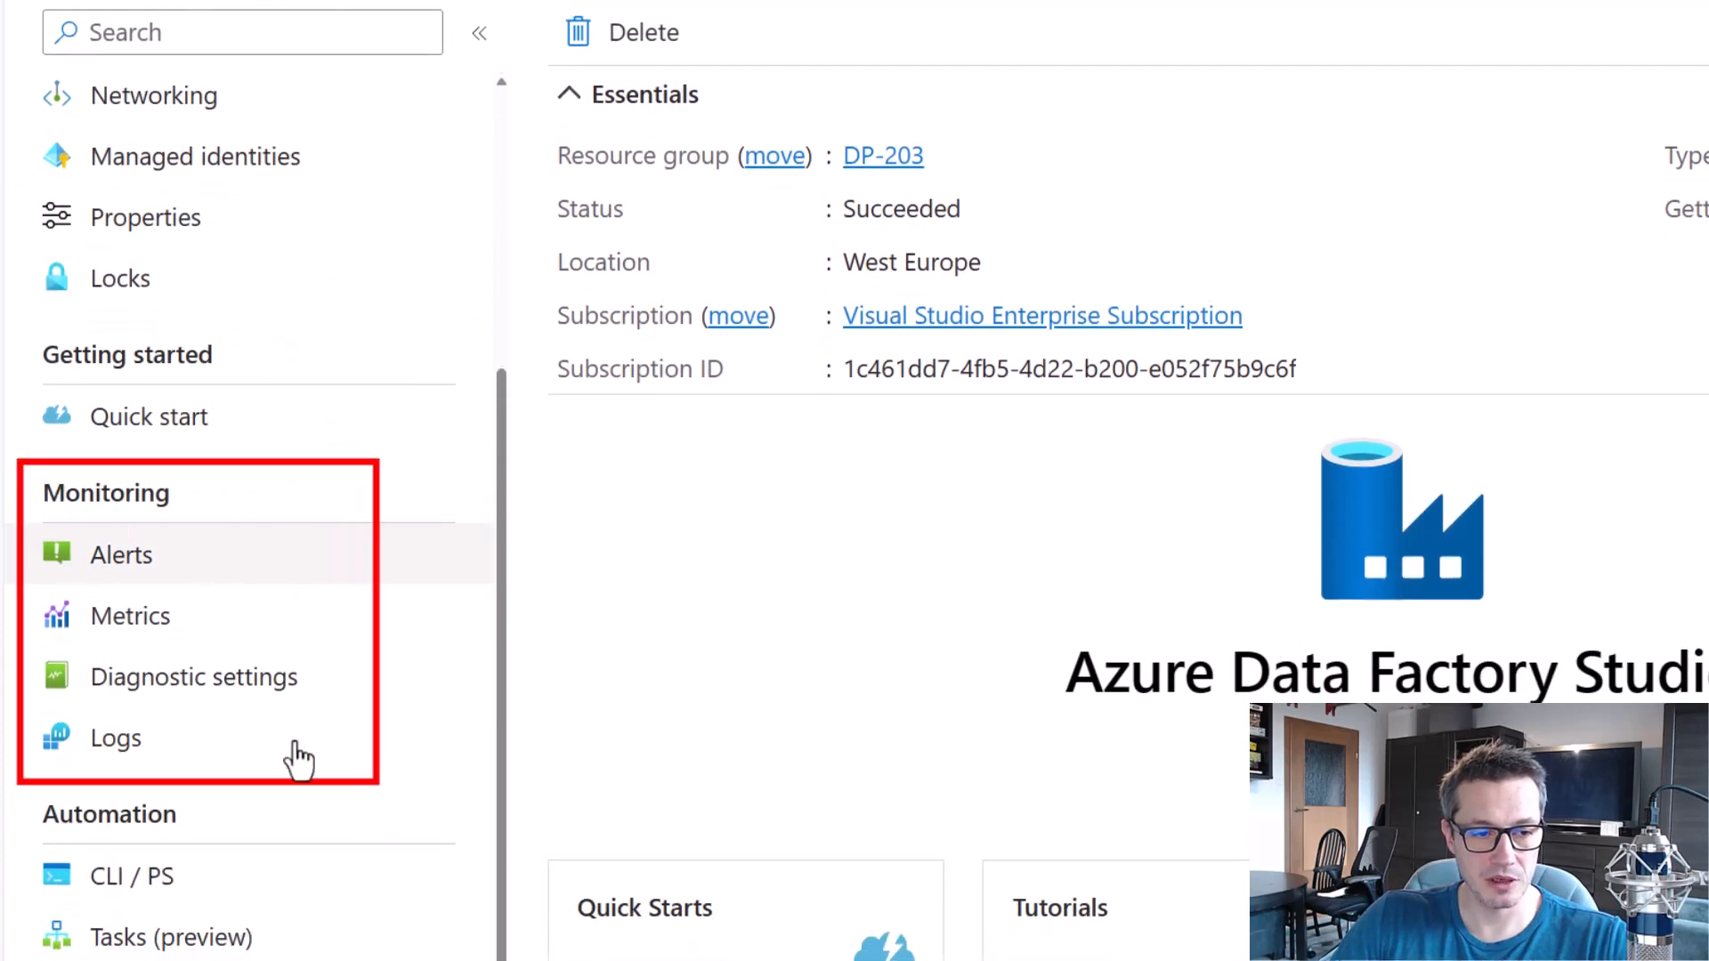
mouse_move(29, 638)
left_mouse_down()
mouse_move(238, 716)
mouse_move(323, 721)
left_mouse_up()
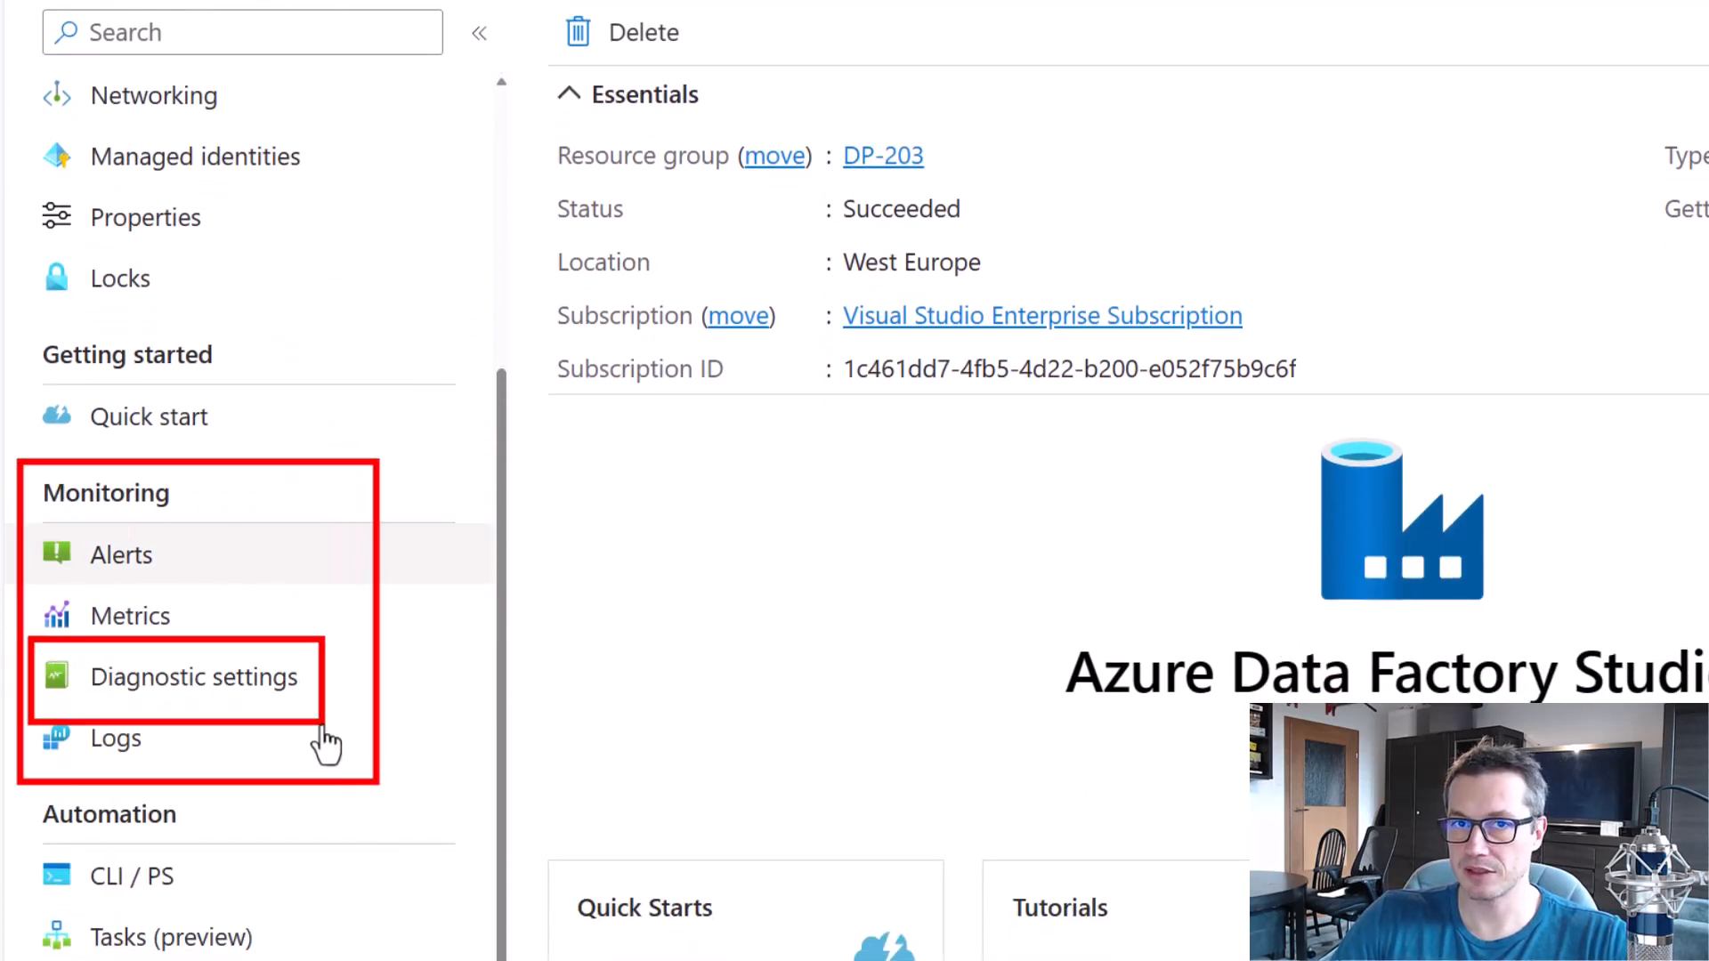
key("Escape")
left_click(237, 694)
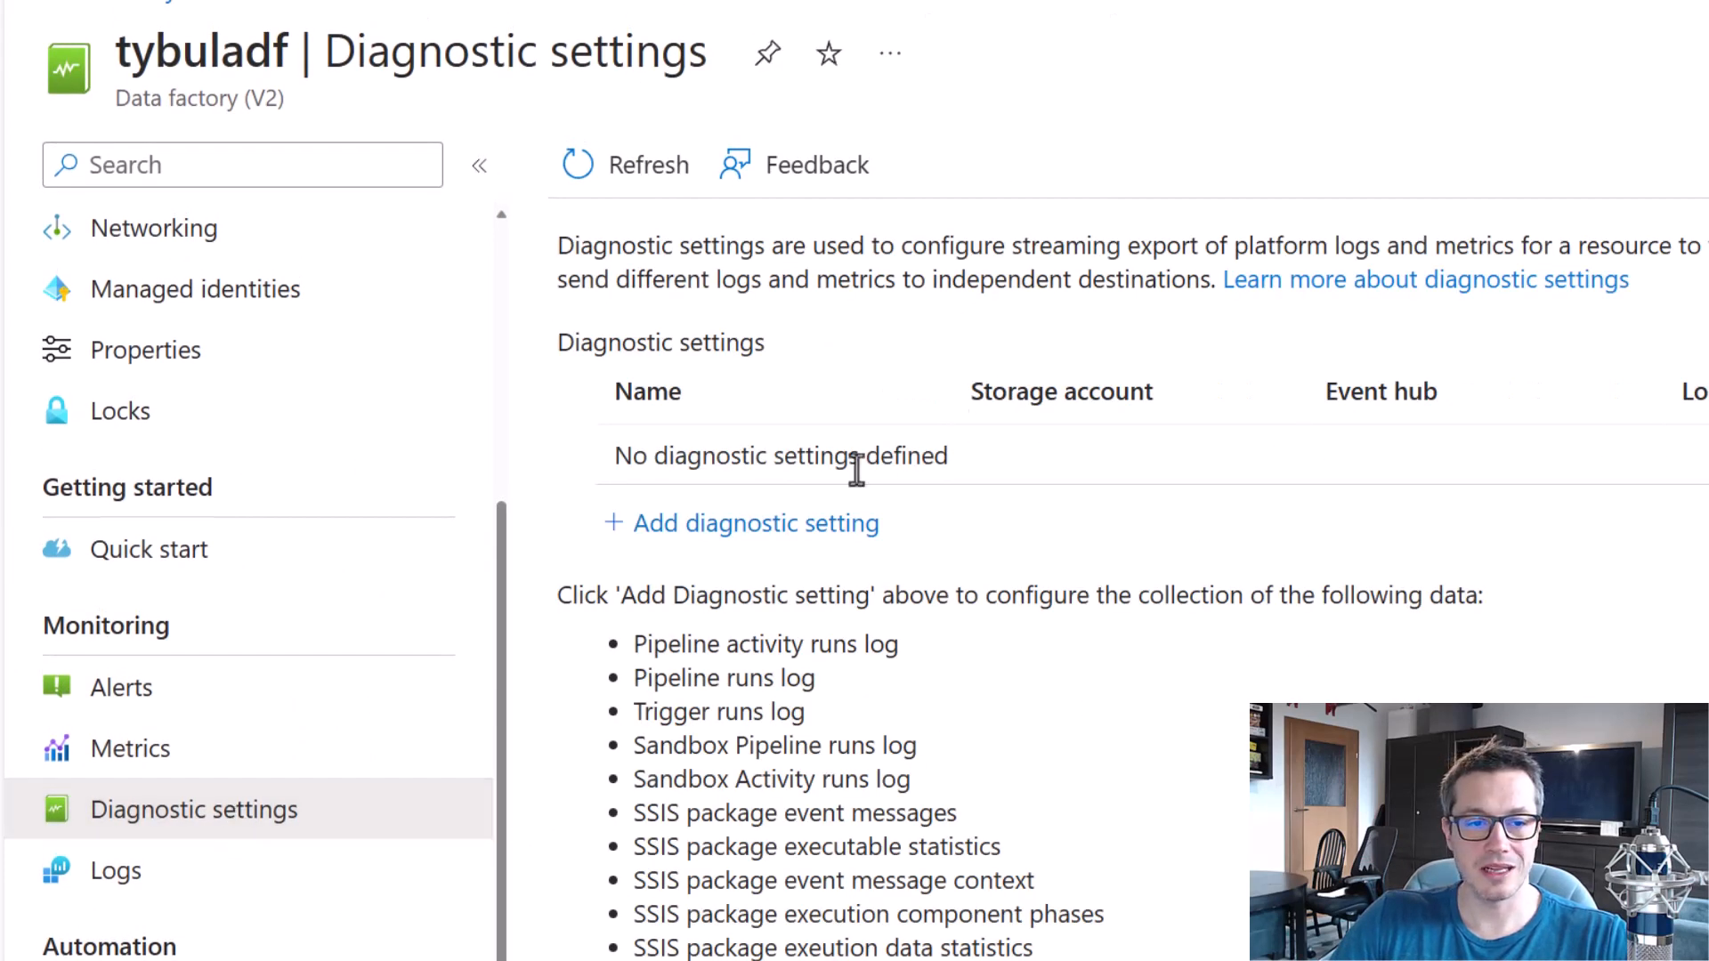
Add a new diagnostic setting for the data factory and name it DiagSettings.
key("ctrl+2")
left_click_drag(585, 490, 924, 550)
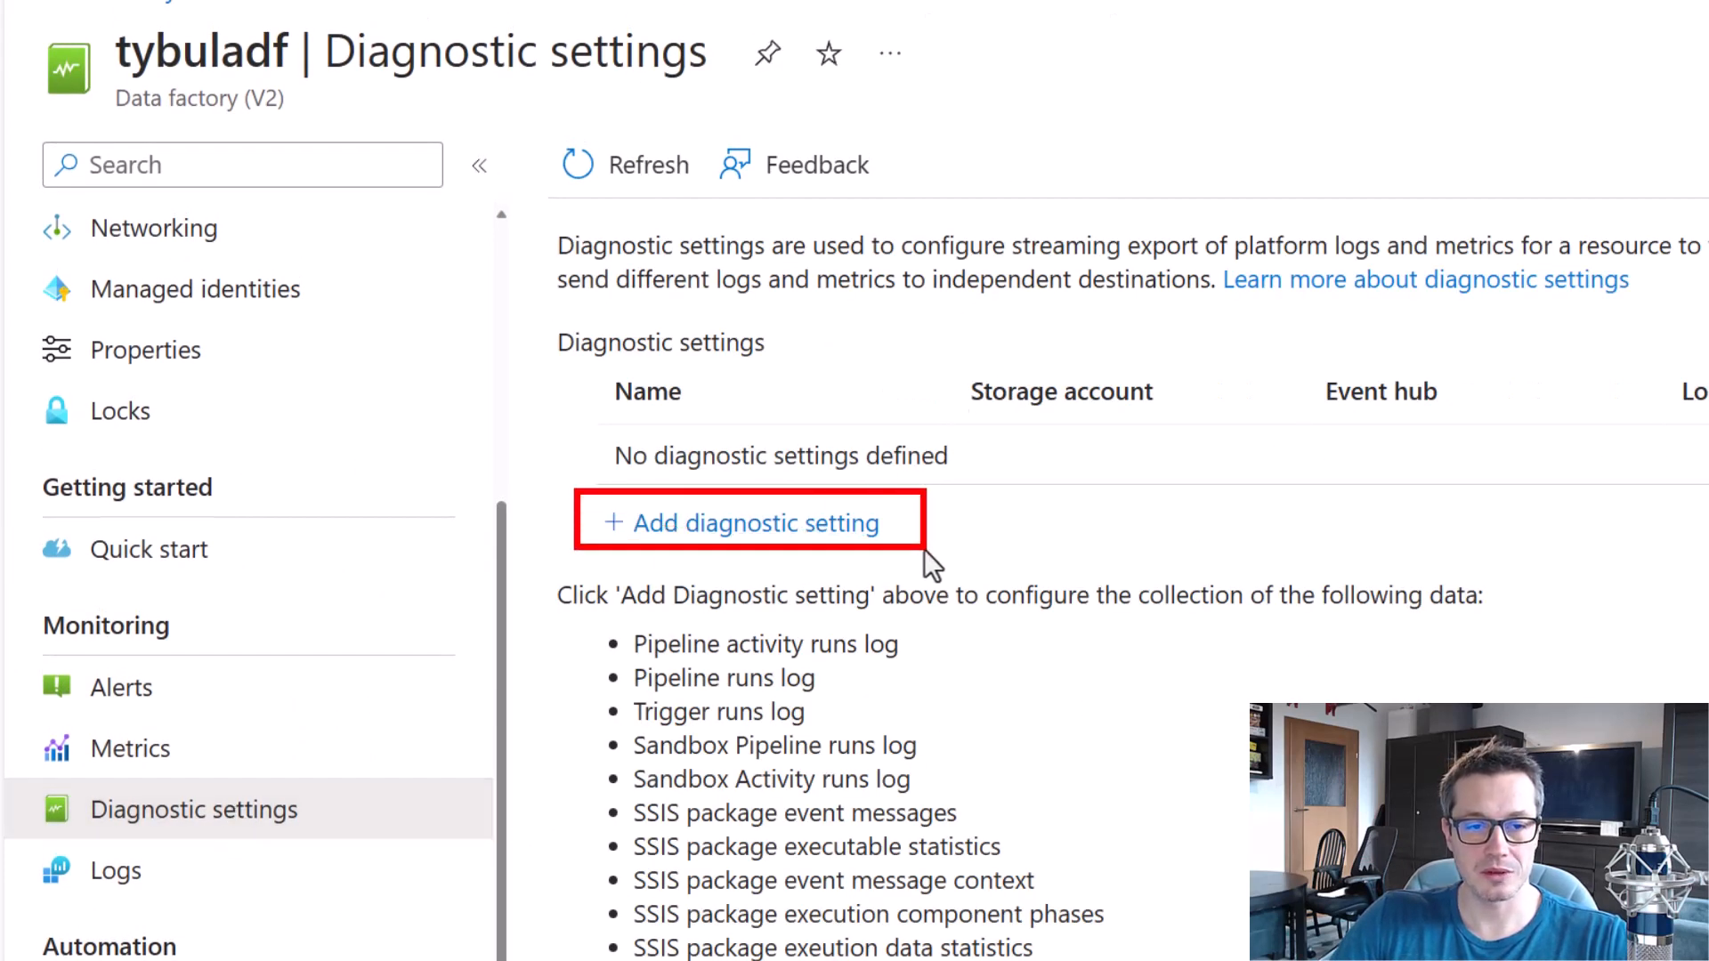
key("Escape")
left_click(831, 530)
left_click(664, 362)
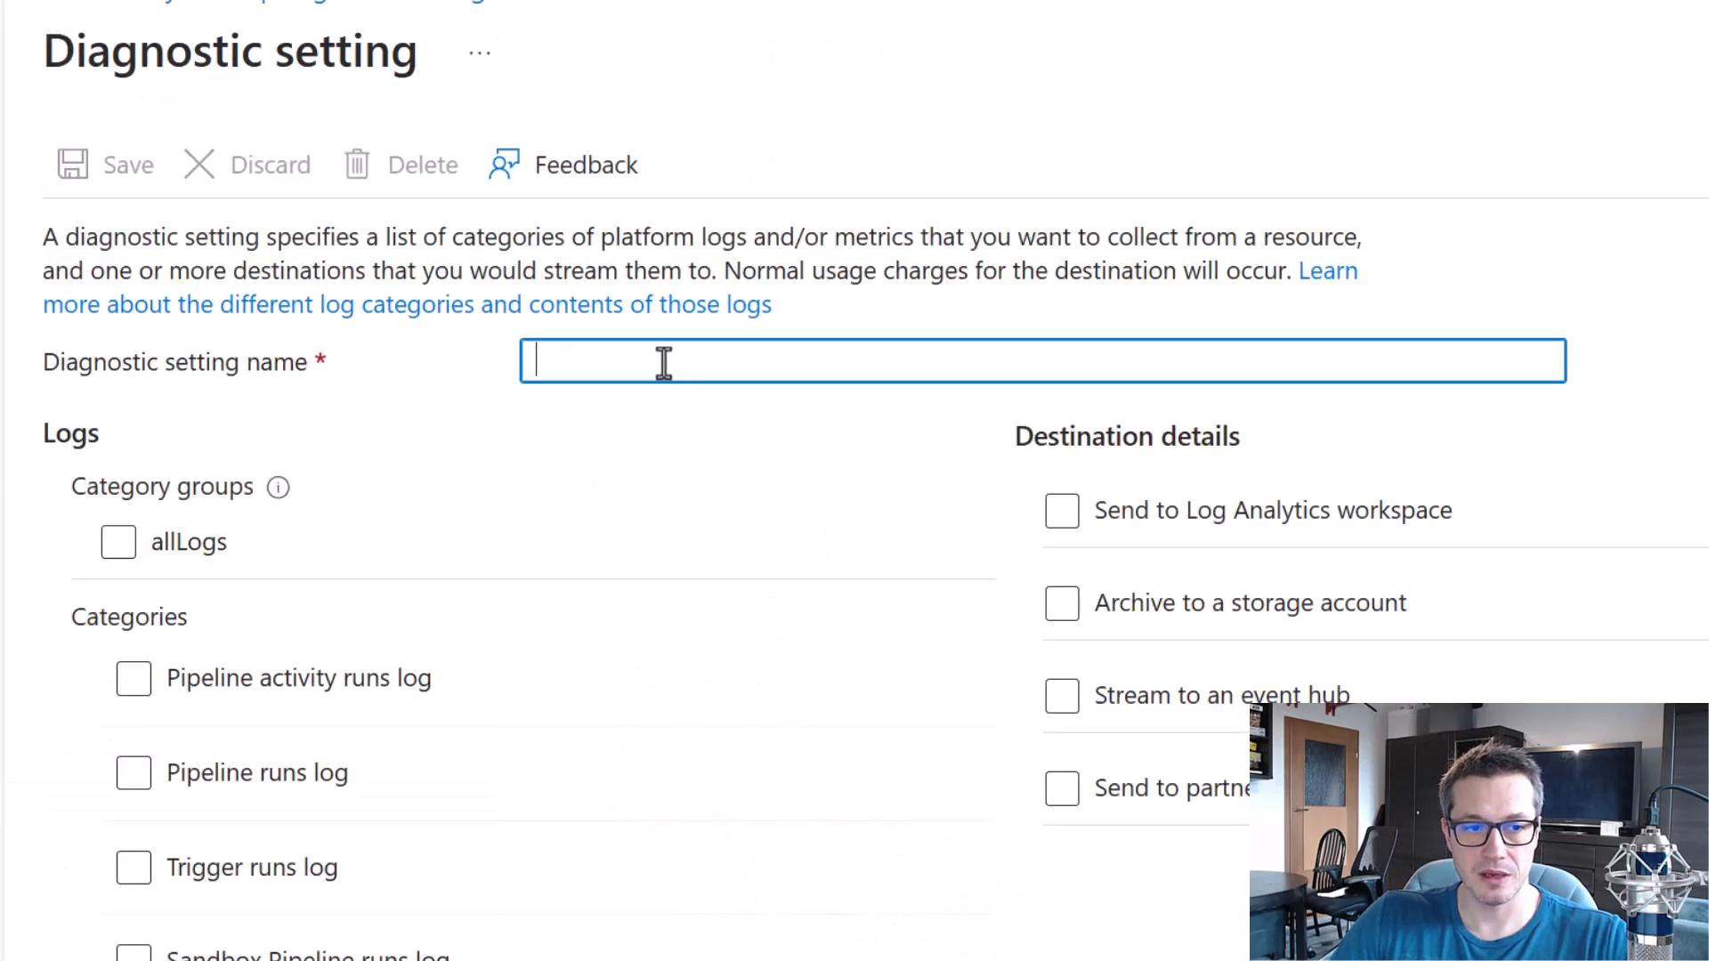
type("Di")
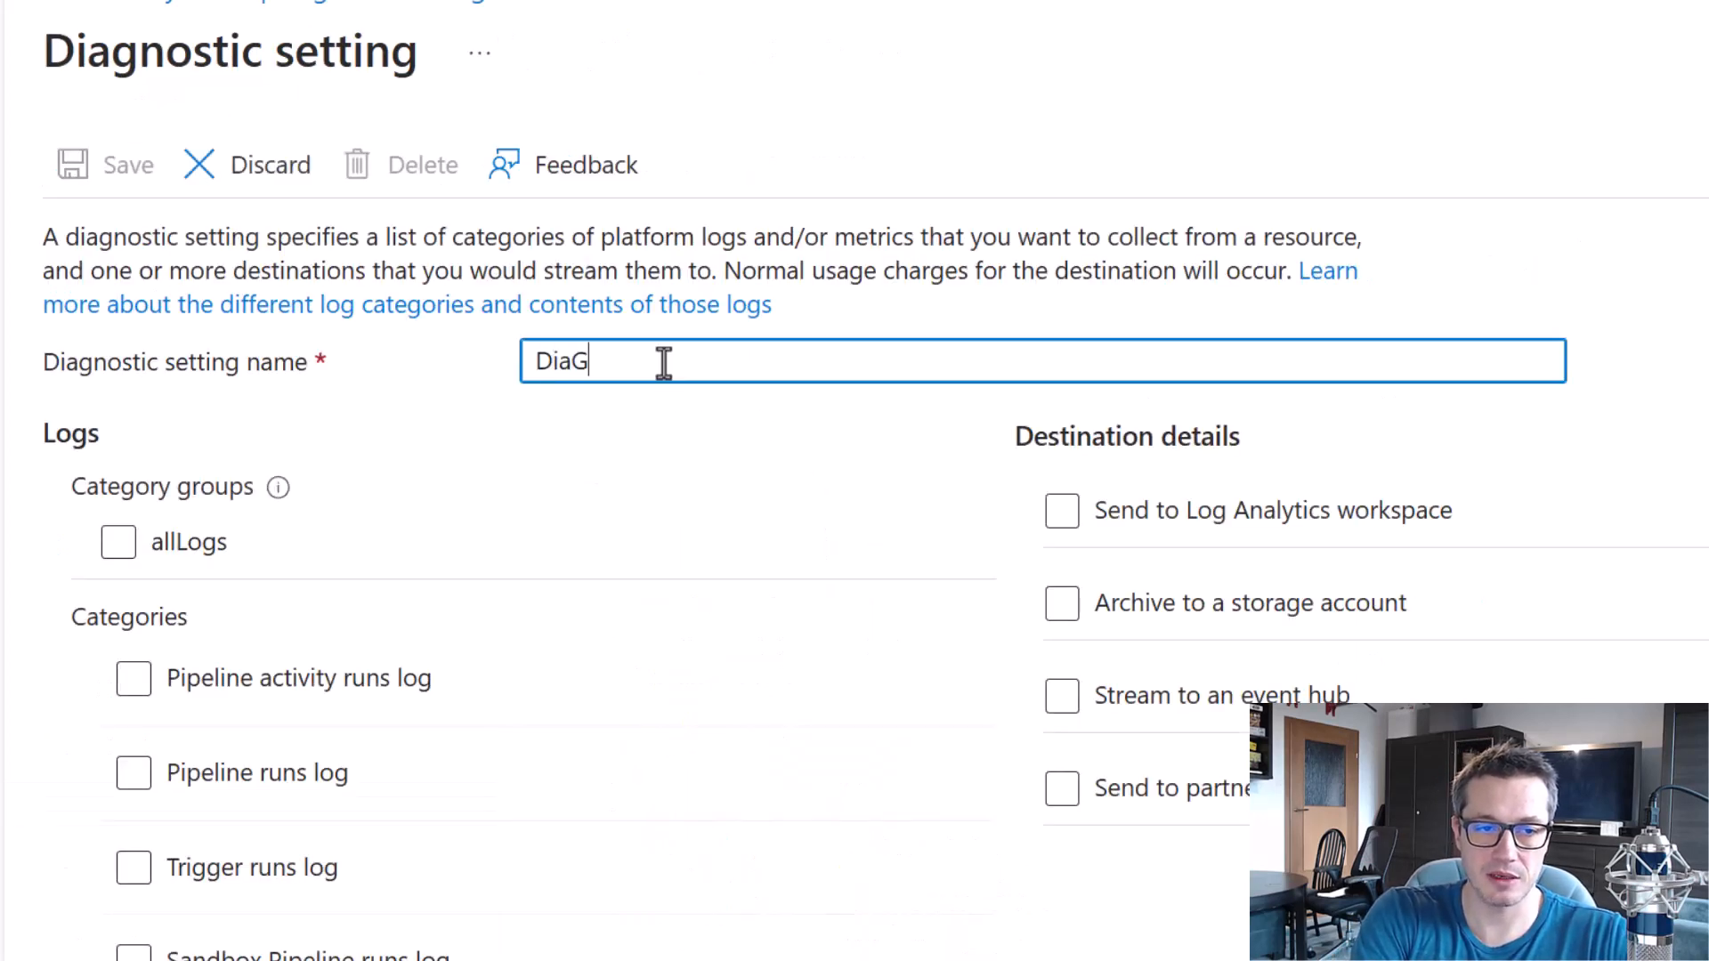
type("agSetting")
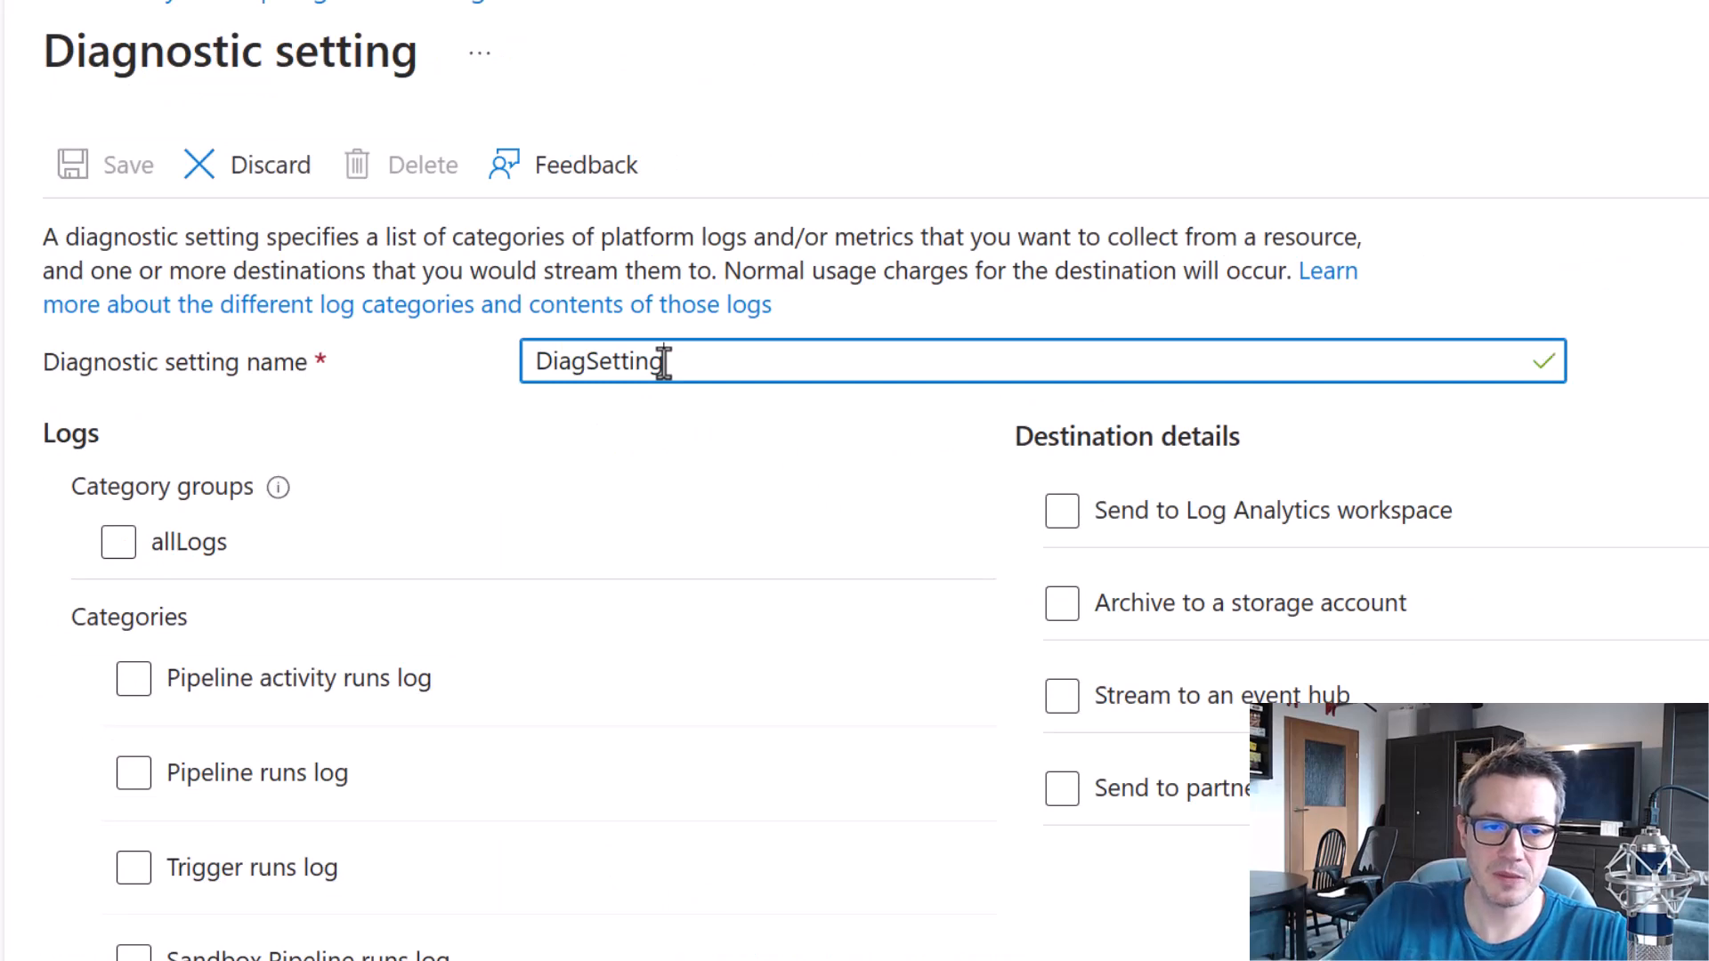
type("s")
Review the available log categories and include them all through the allLogs category group.
scroll(520, 554, "down", 3)
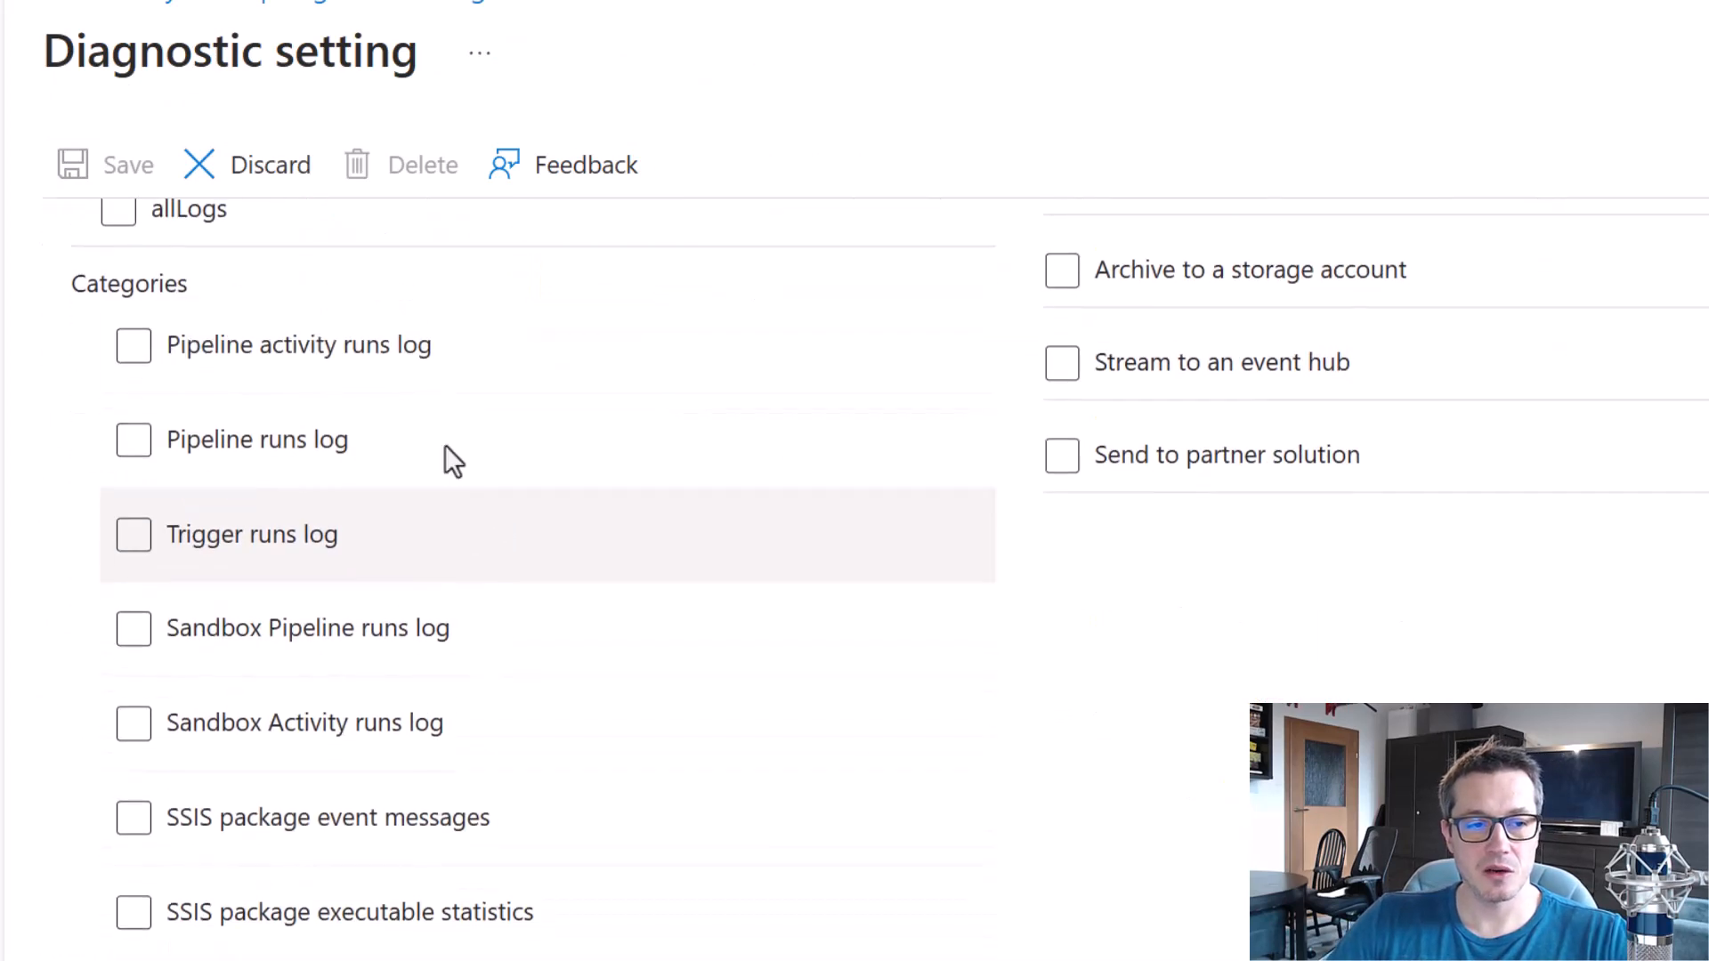
scroll(445, 456, "up", 3)
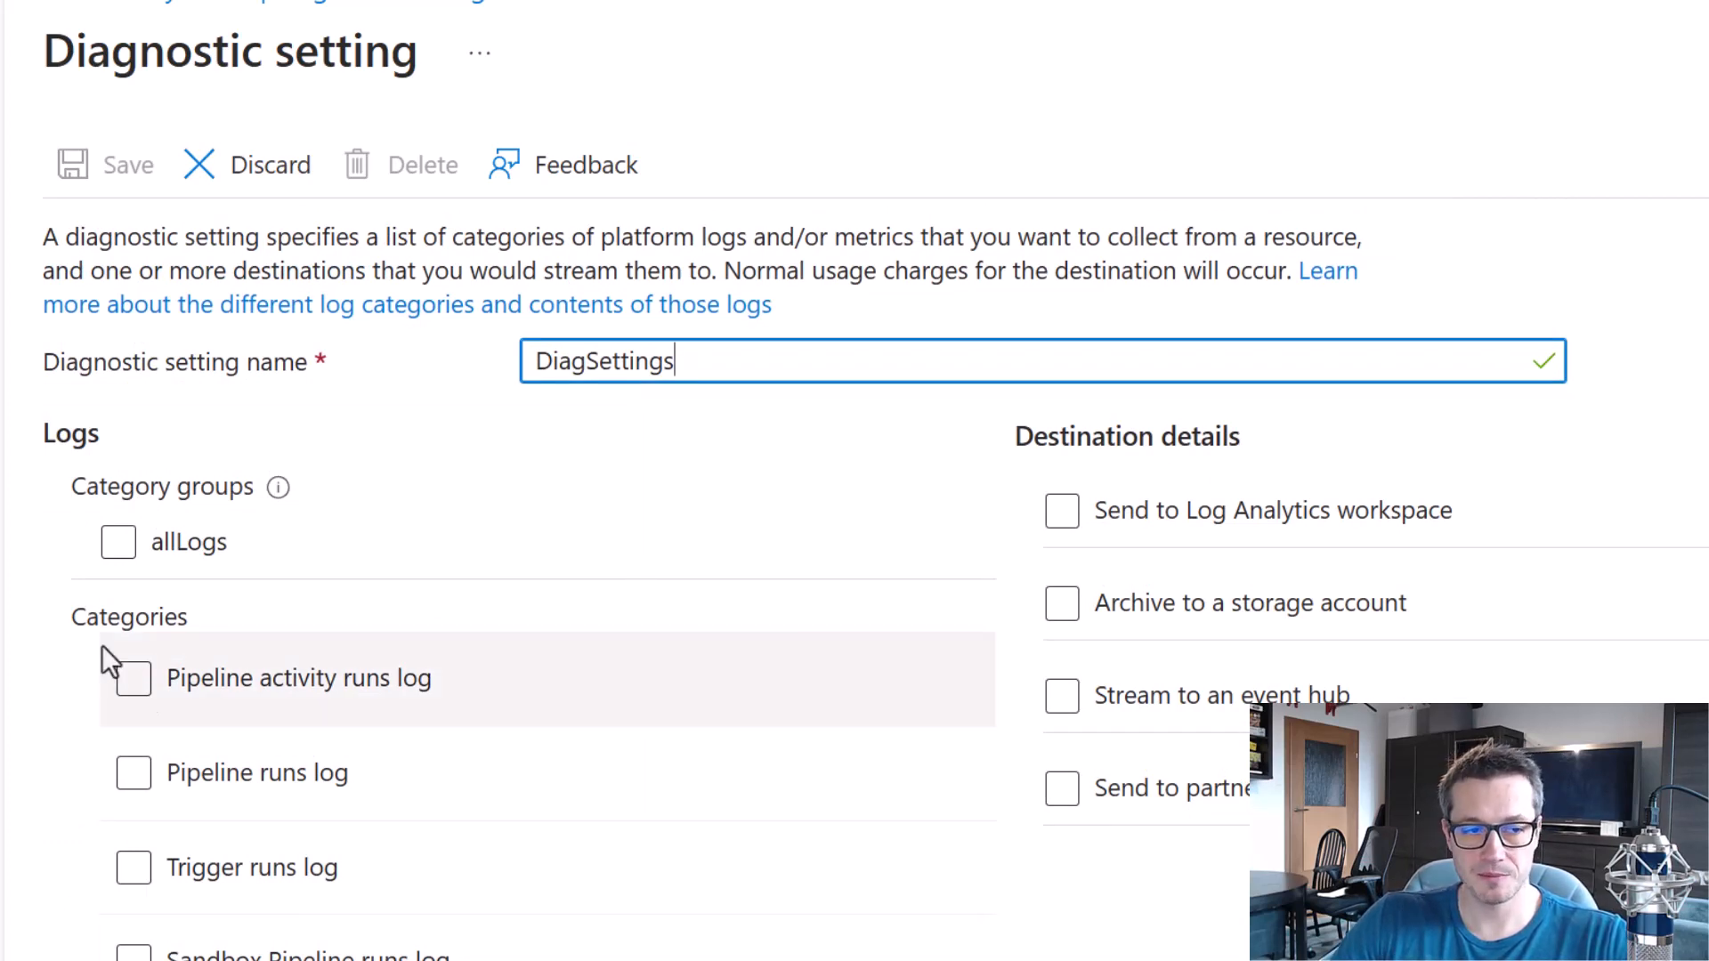
left_click(126, 564)
left_click(123, 552)
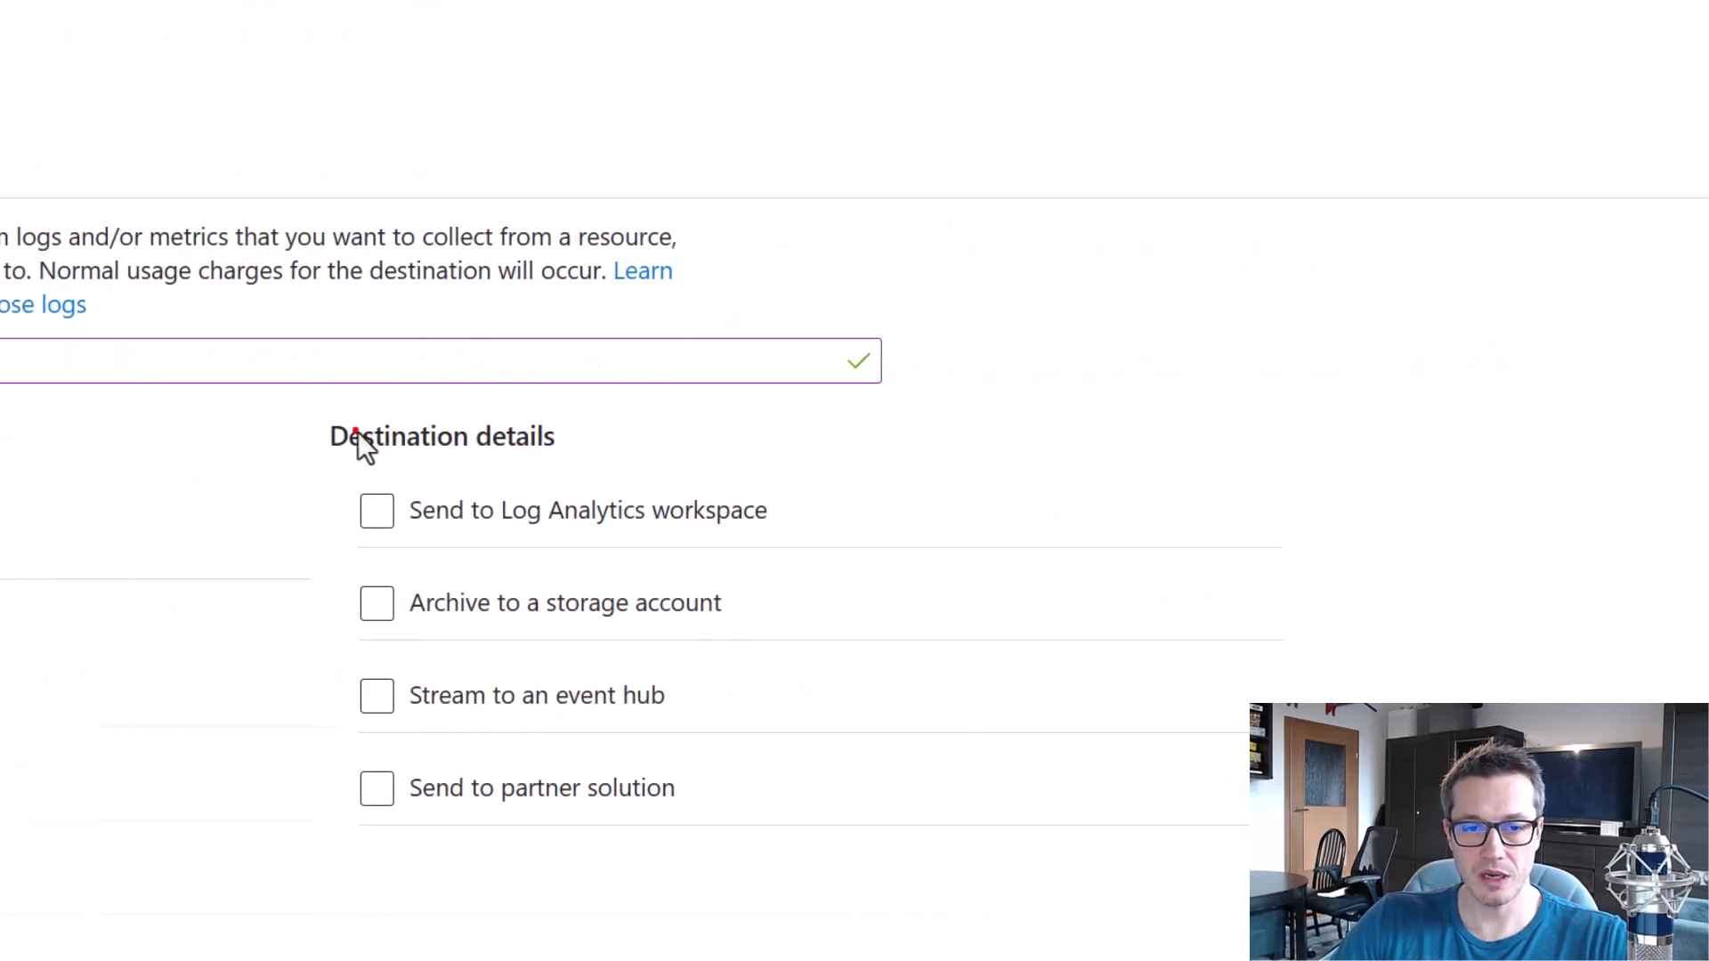
Send the logs to the DemoLAW Log Analytics workspace and save the diagnostic setting.
left_click_drag(358, 434, 897, 866)
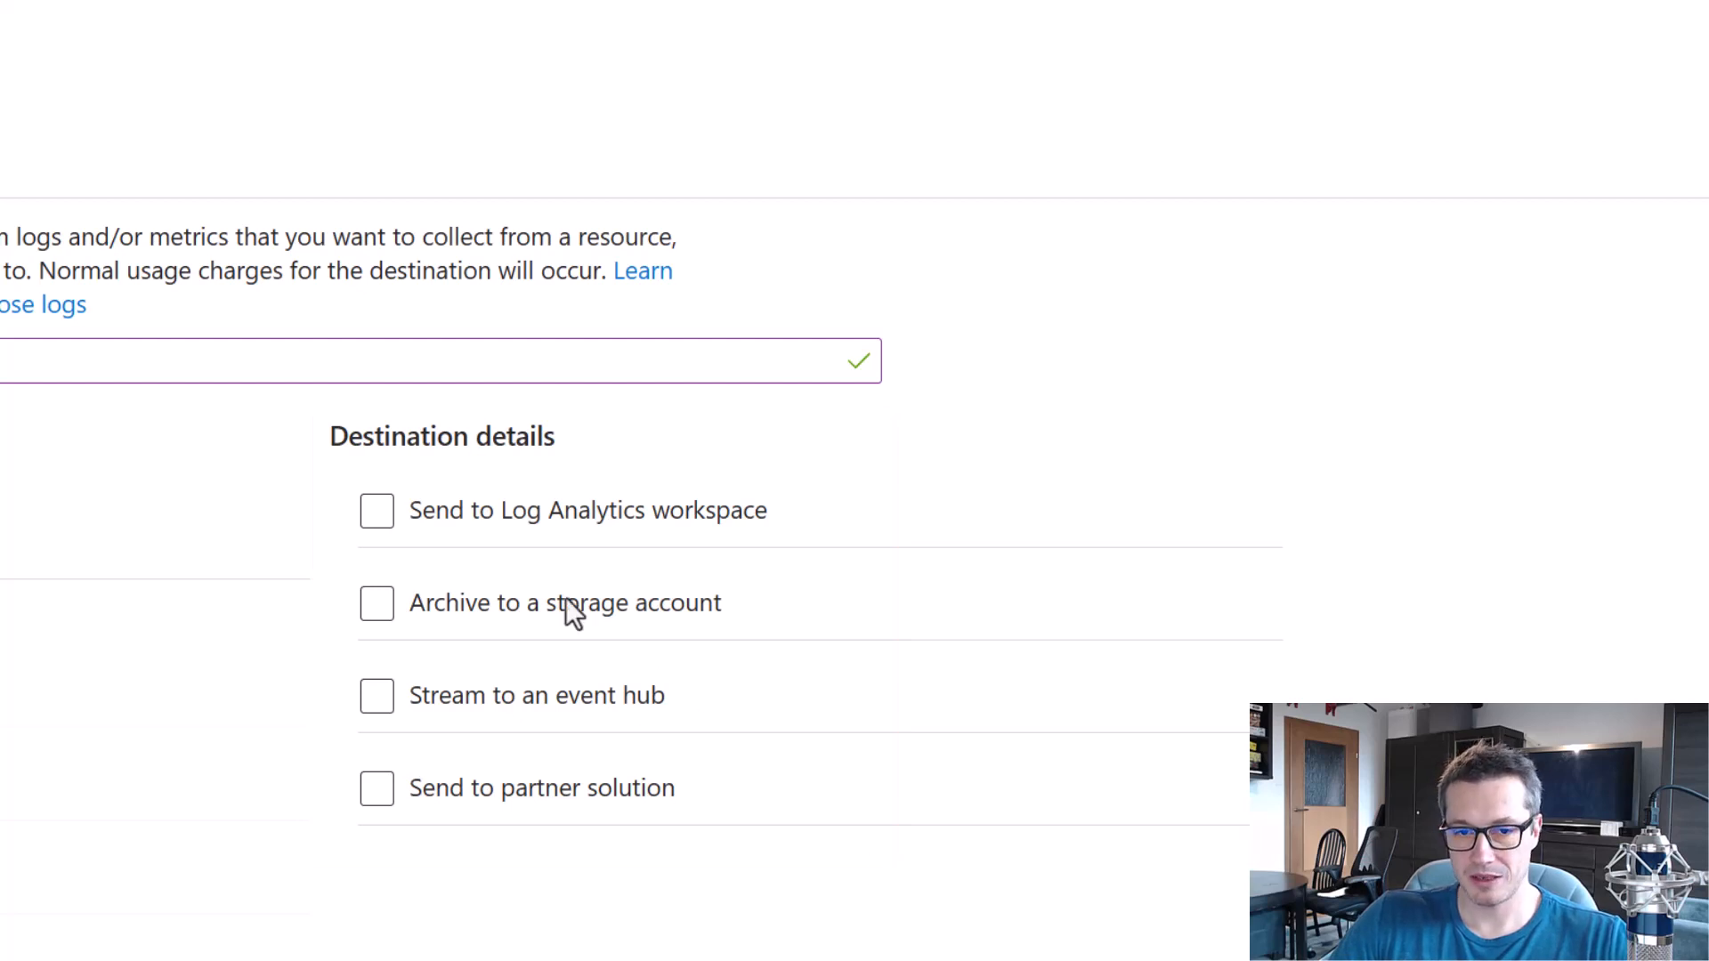
left_click_drag(318, 473, 825, 557)
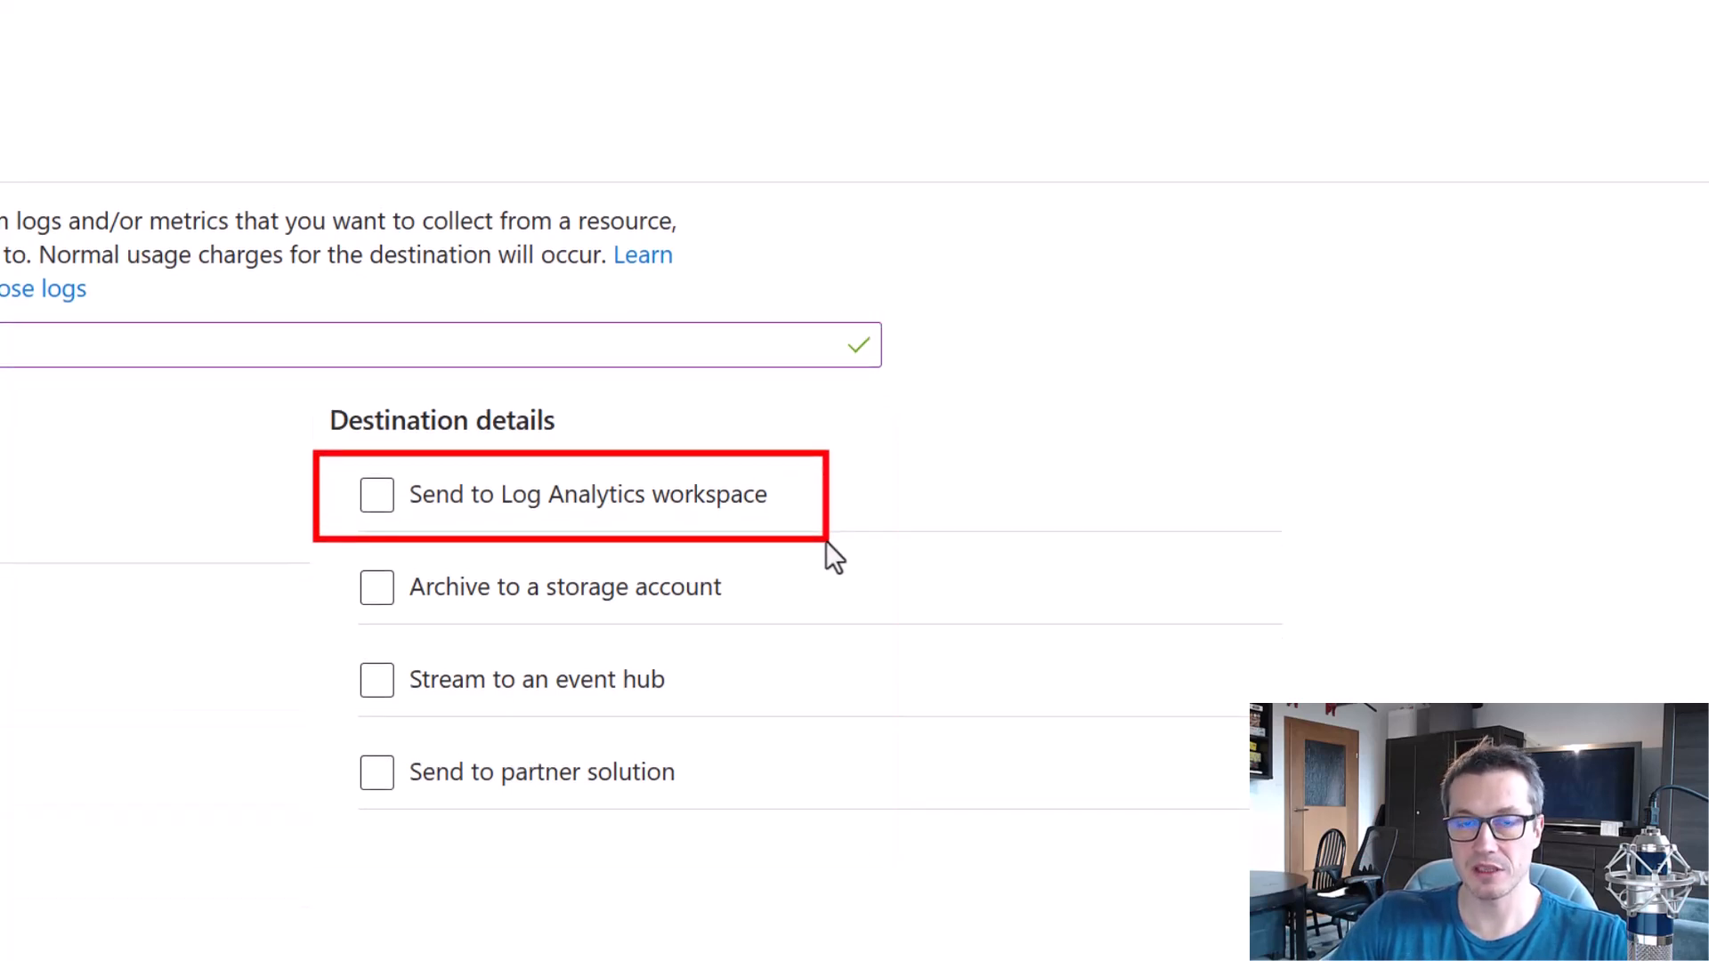
left_click(385, 349)
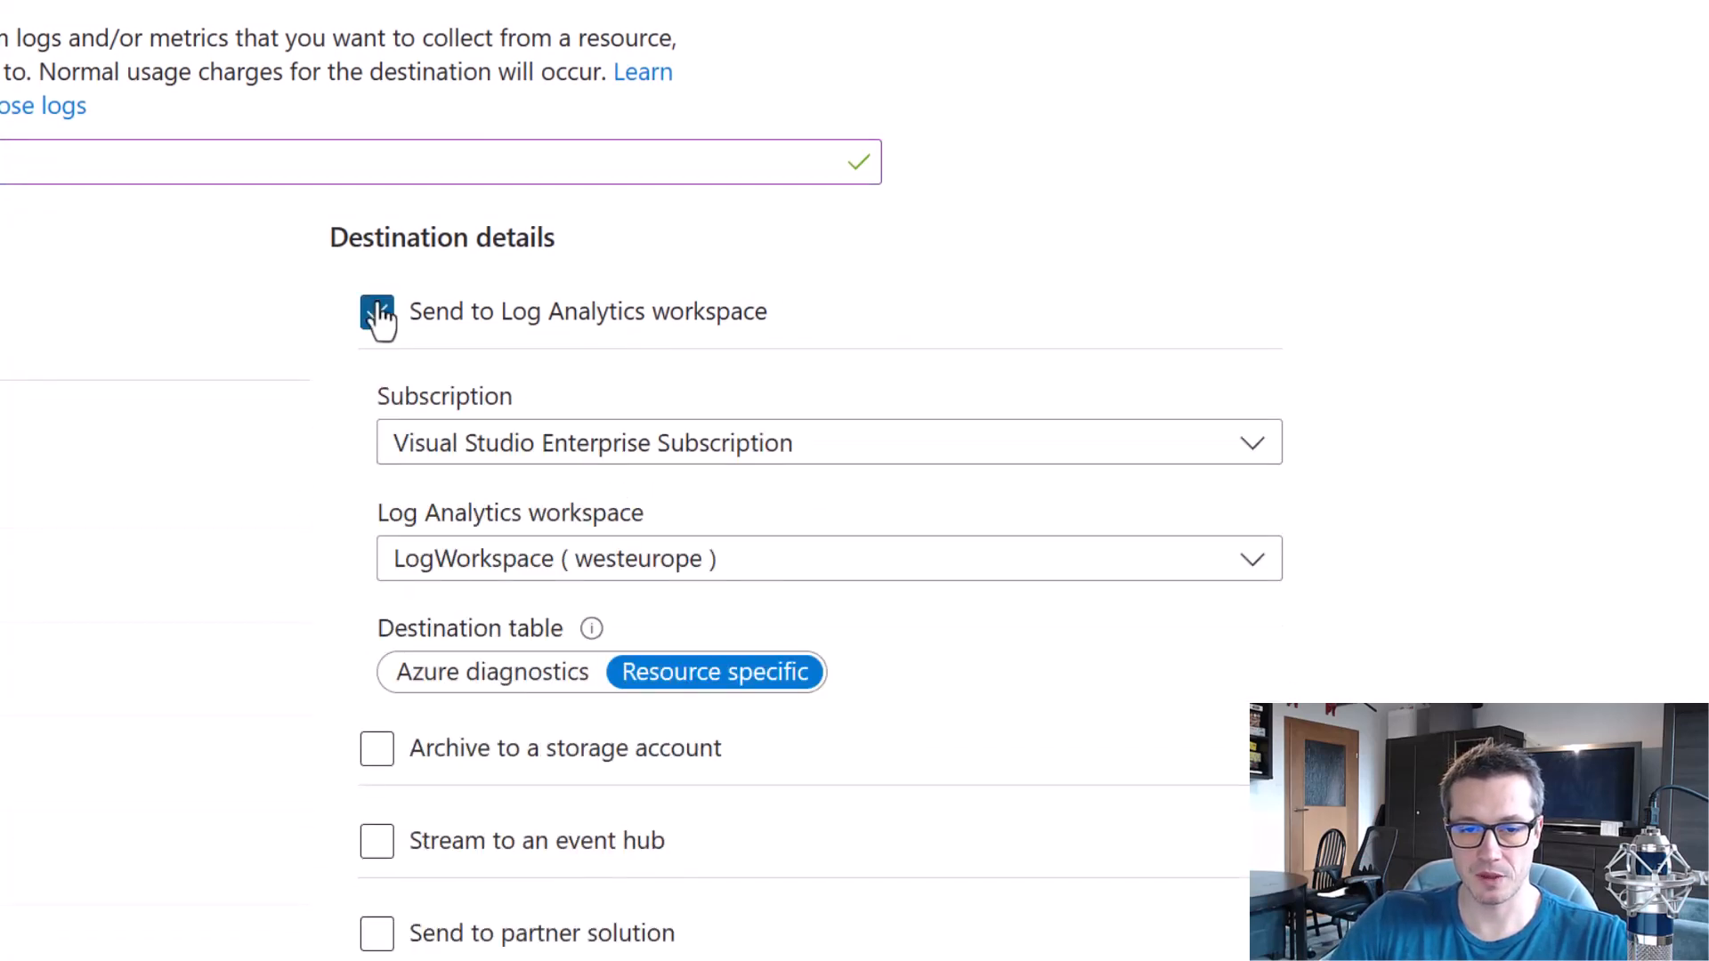
left_click(827, 573)
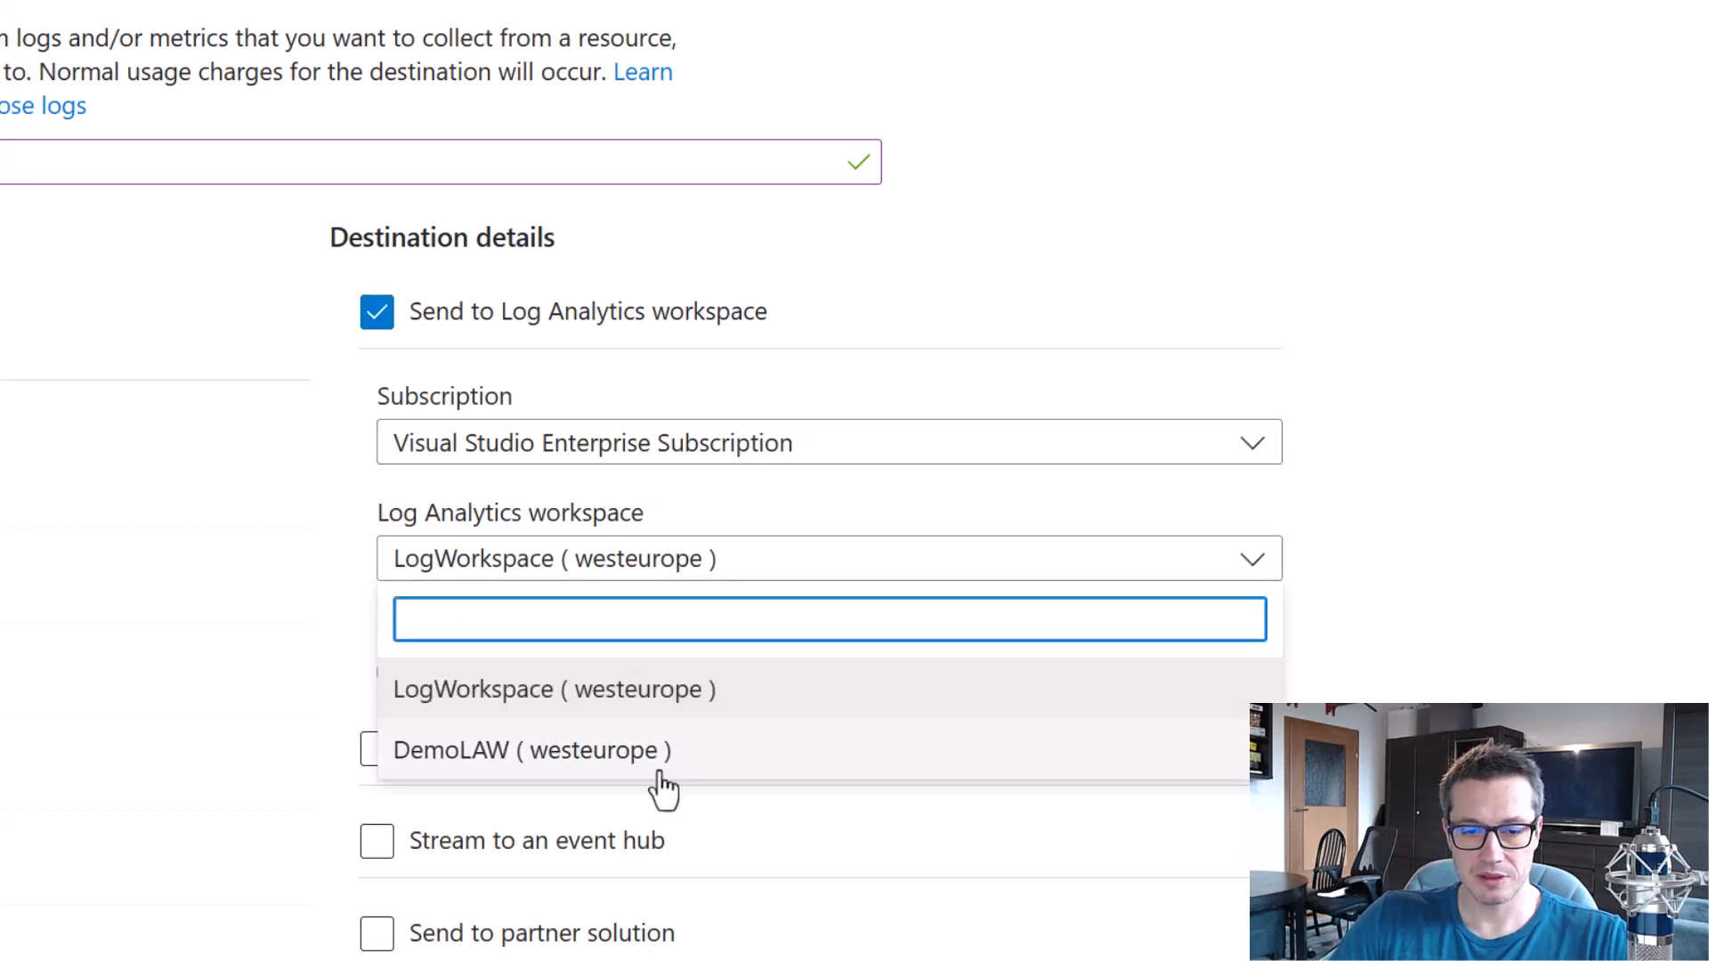
left_click(636, 766)
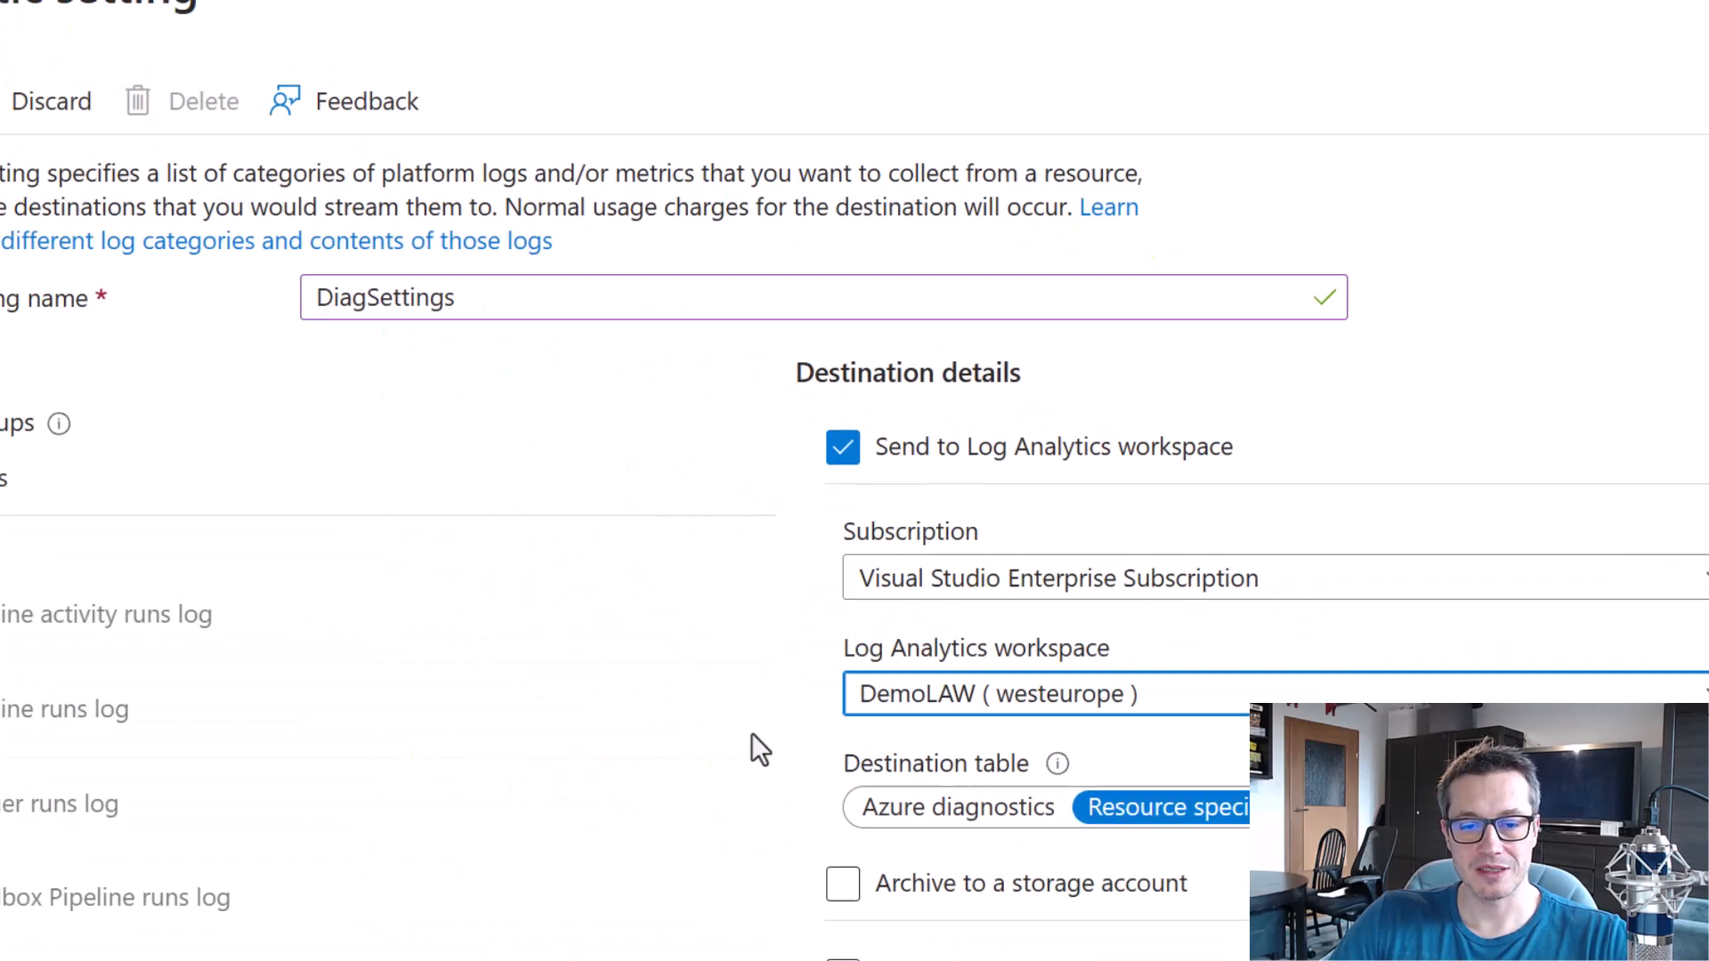
left_click(101, 169)
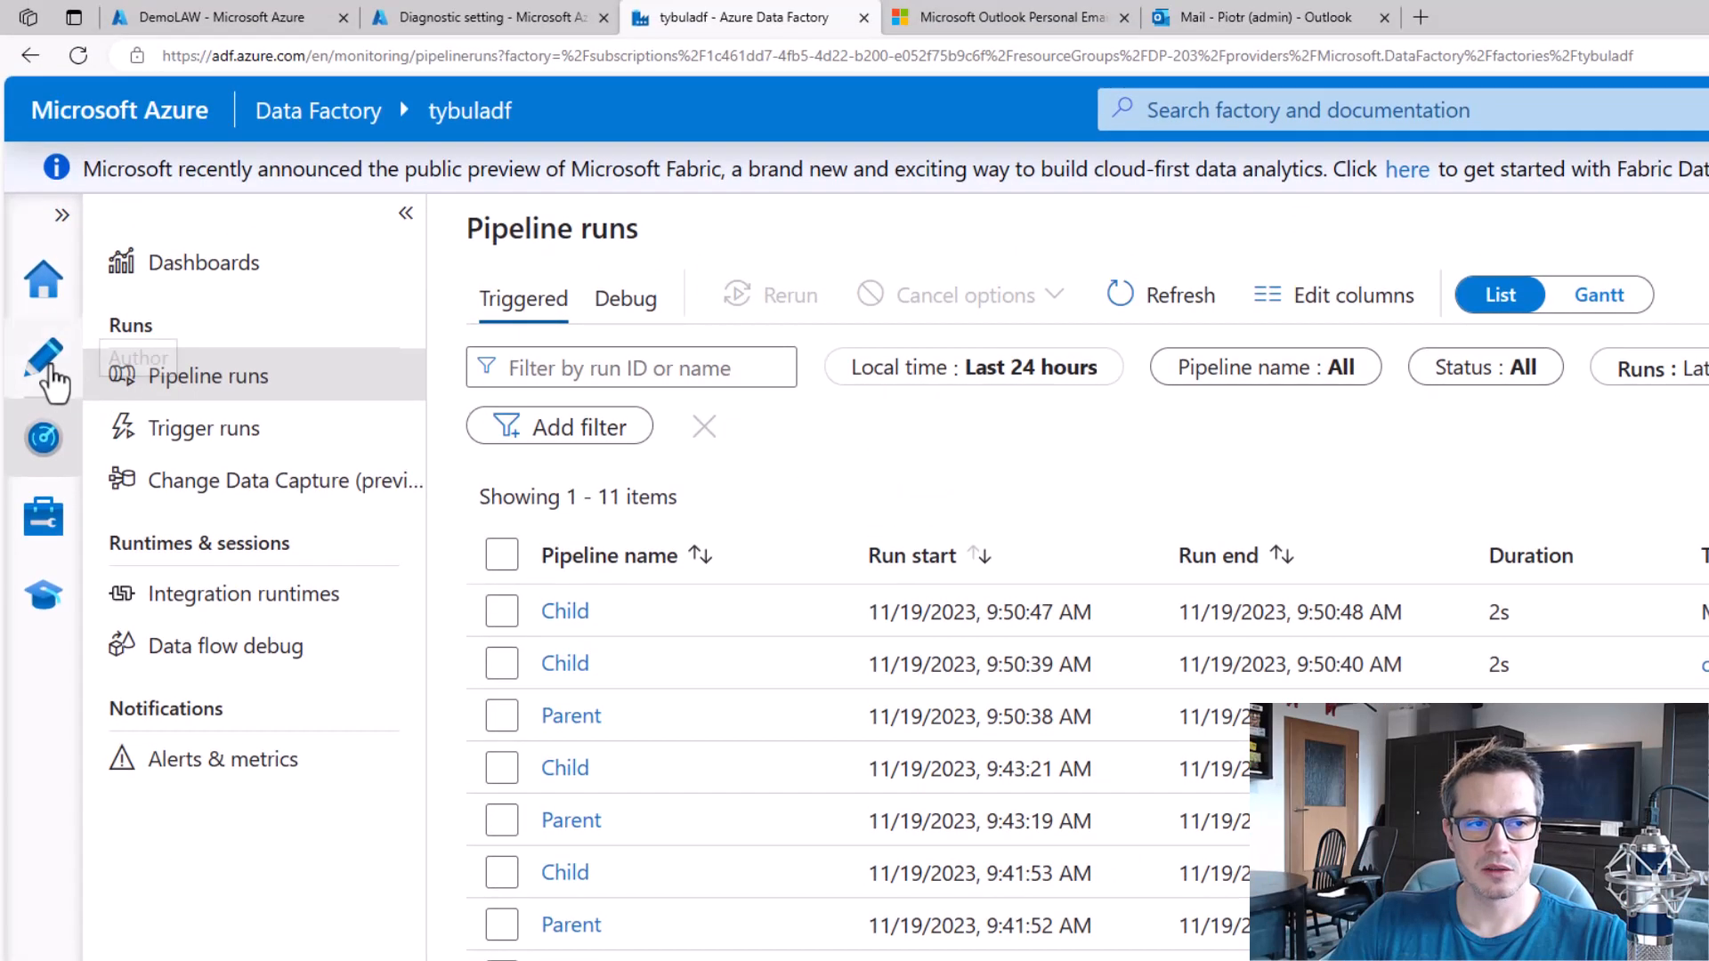
Open the authoring view in Data Factory studio and manually trigger runs of the Child pipeline and pipeline1.
left_click(50, 381)
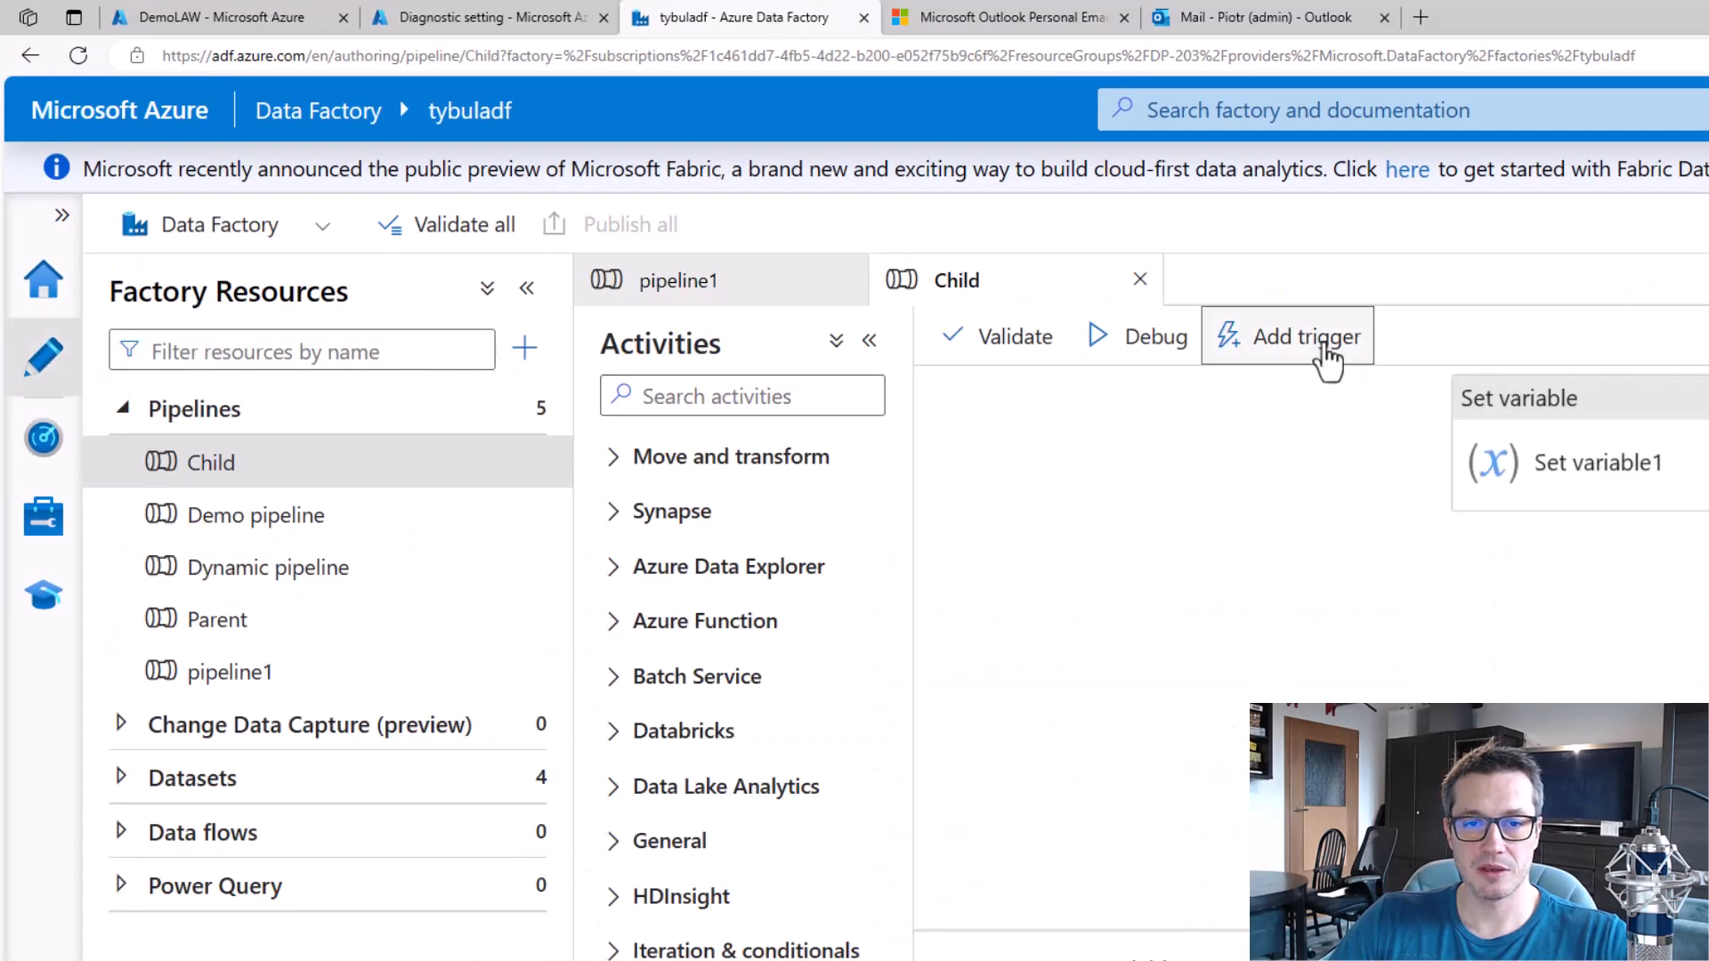
left_click(1322, 349)
left_click(1280, 414)
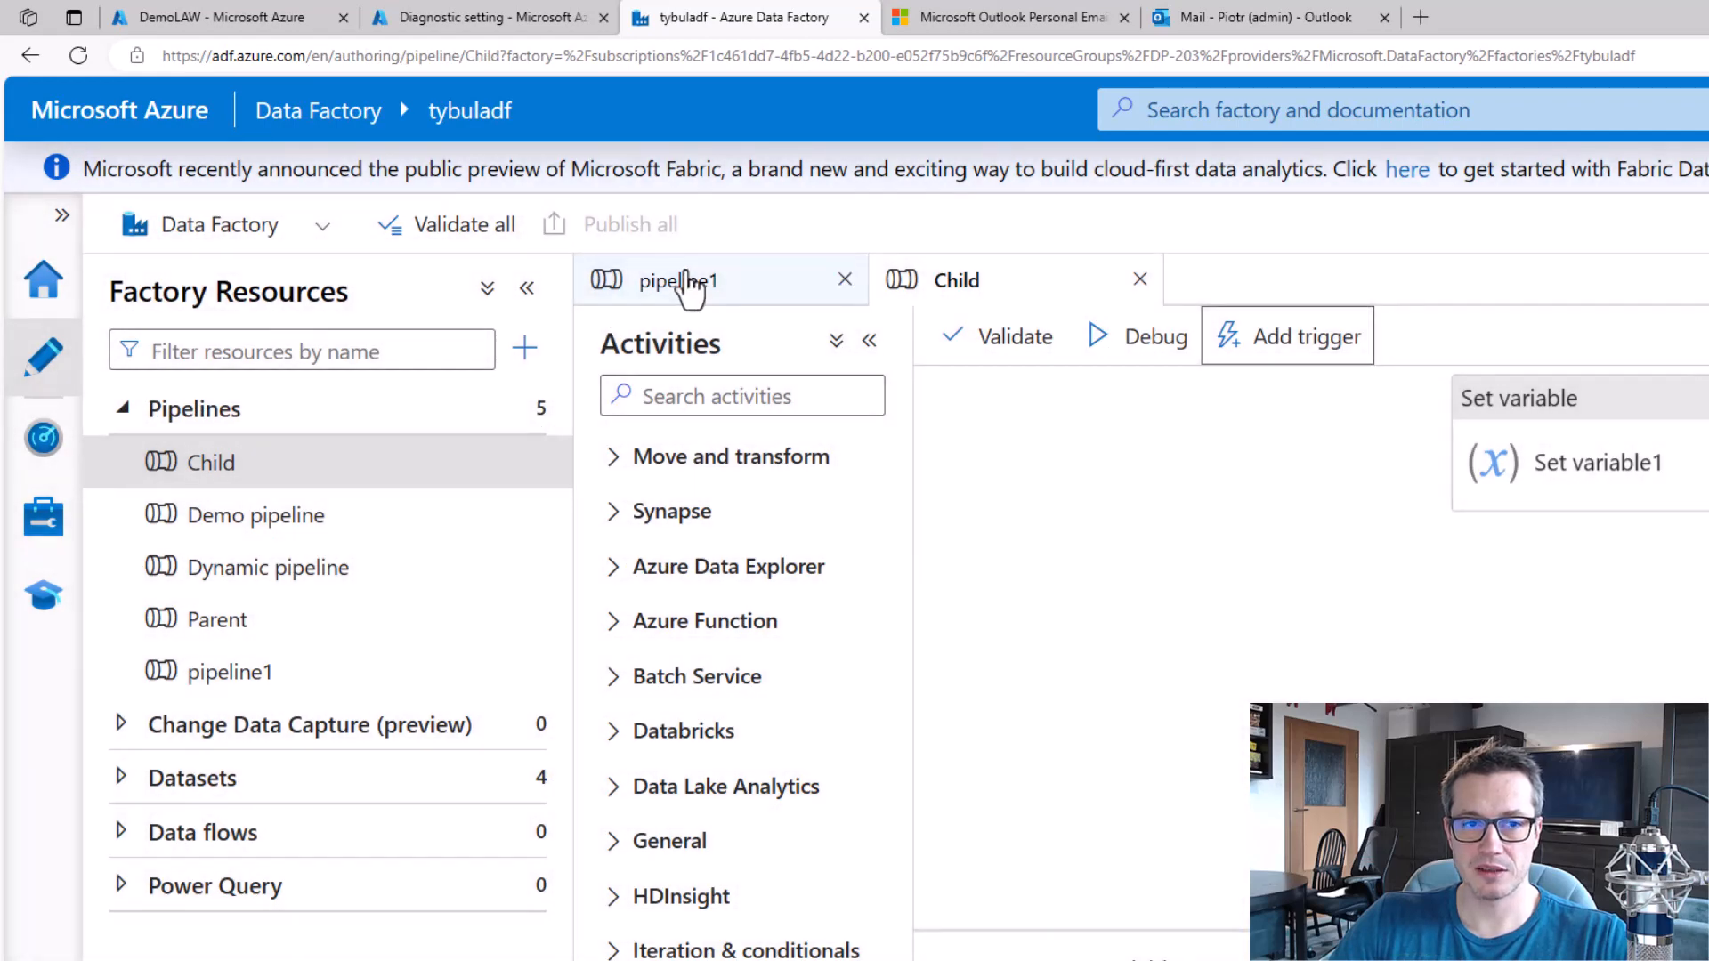
left_click(689, 285)
left_click(1246, 337)
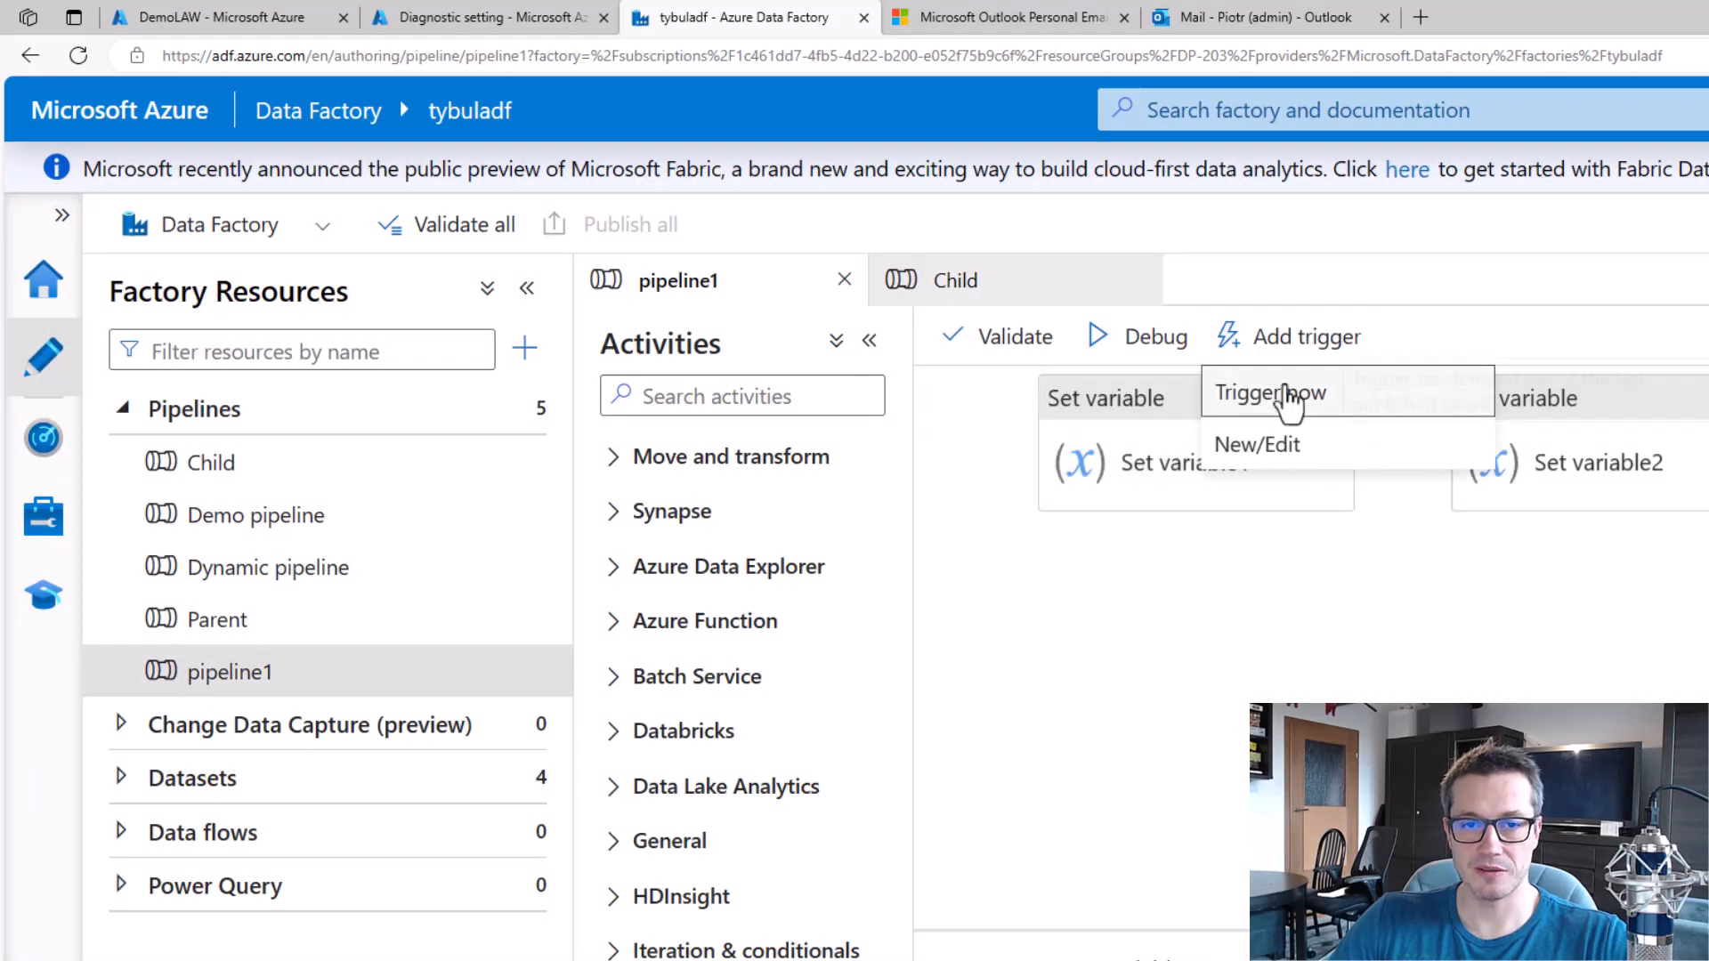
left_click(1261, 389)
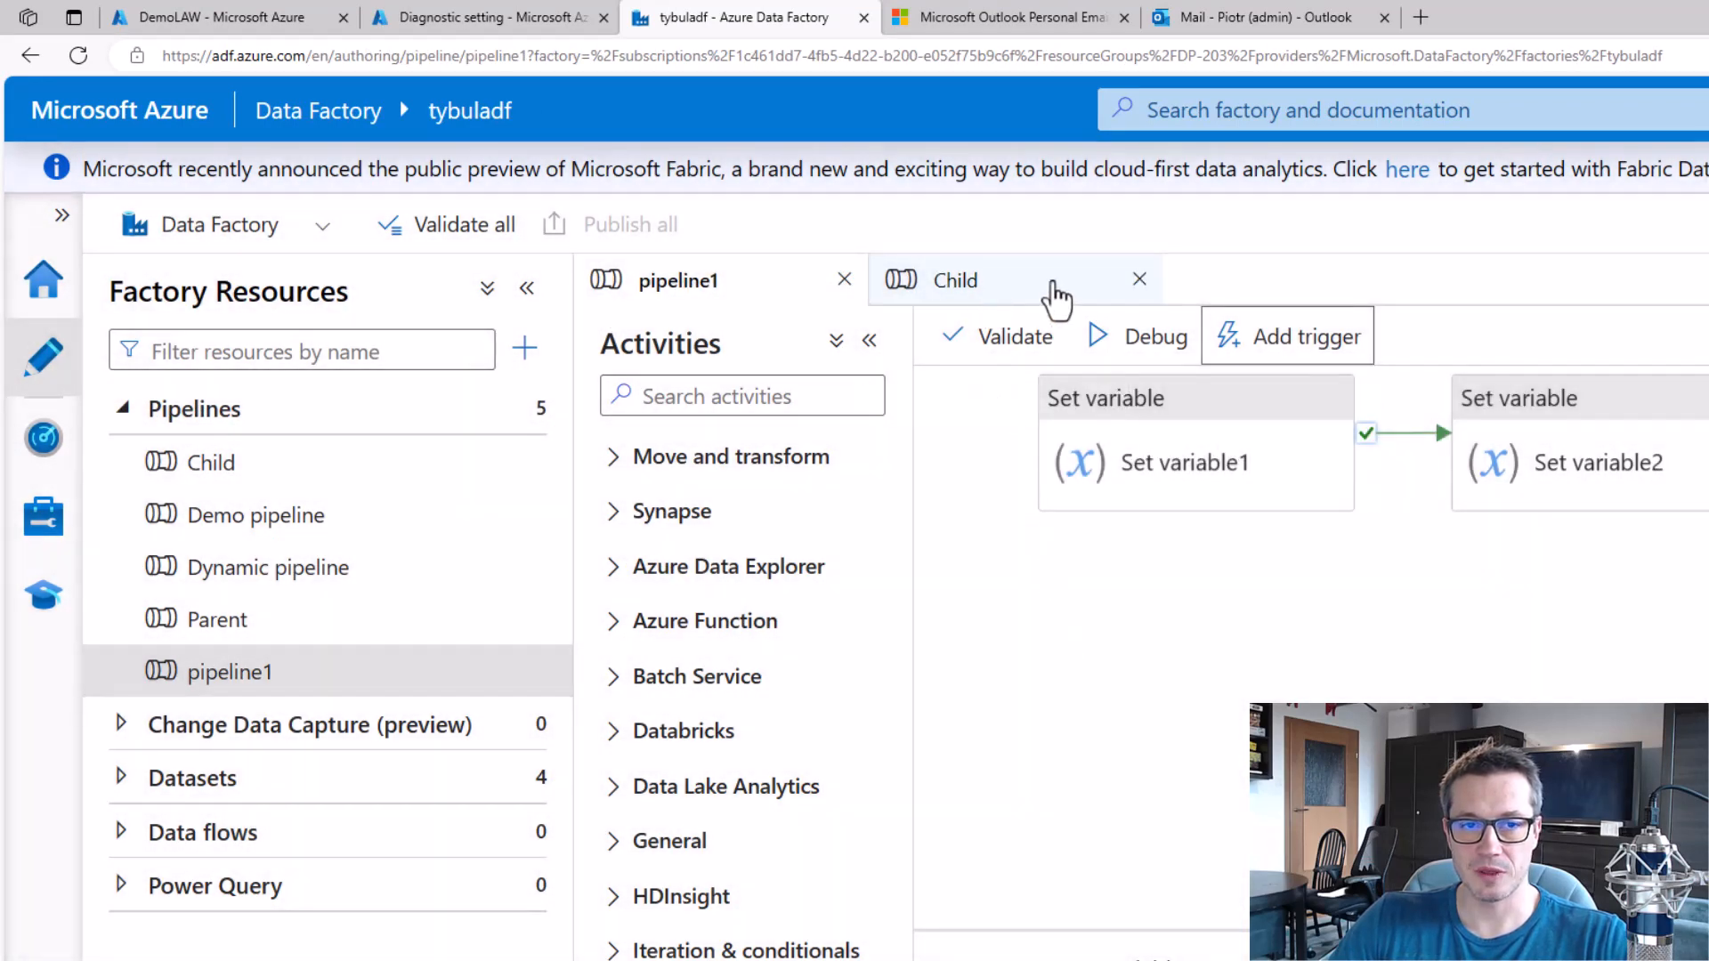
left_click(1279, 354)
left_click(1326, 405)
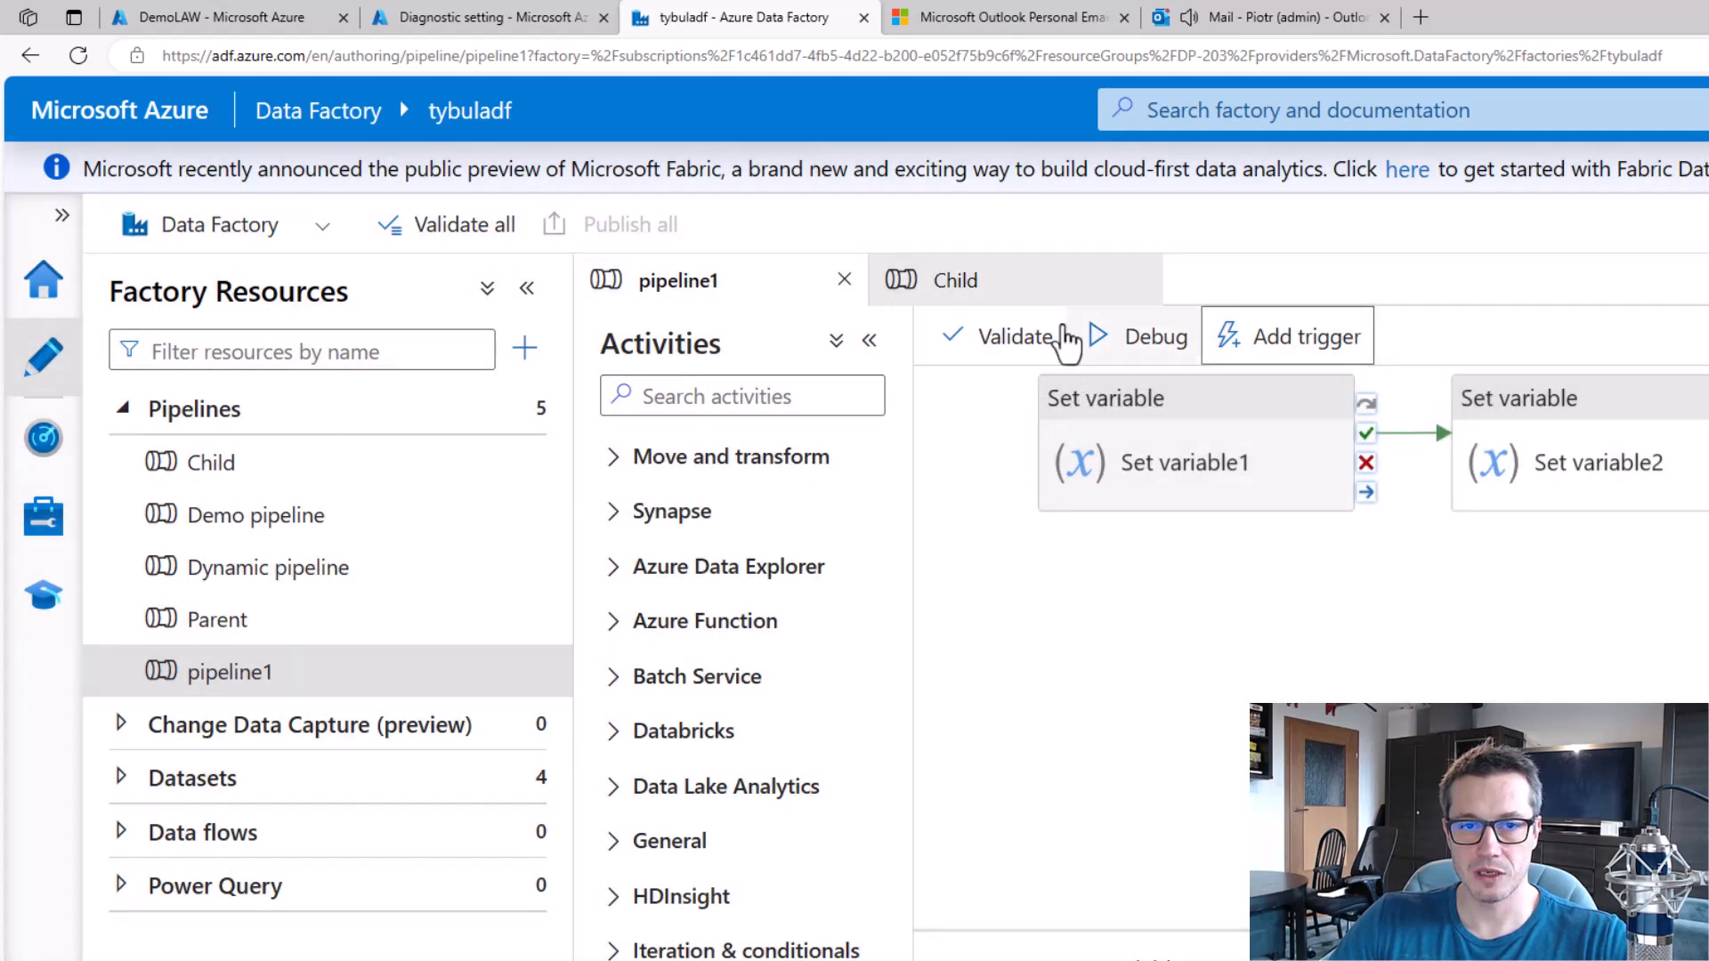
Manually trigger additional runs of Child and pipeline1 to generate more log data.
left_click(979, 281)
left_click(1273, 347)
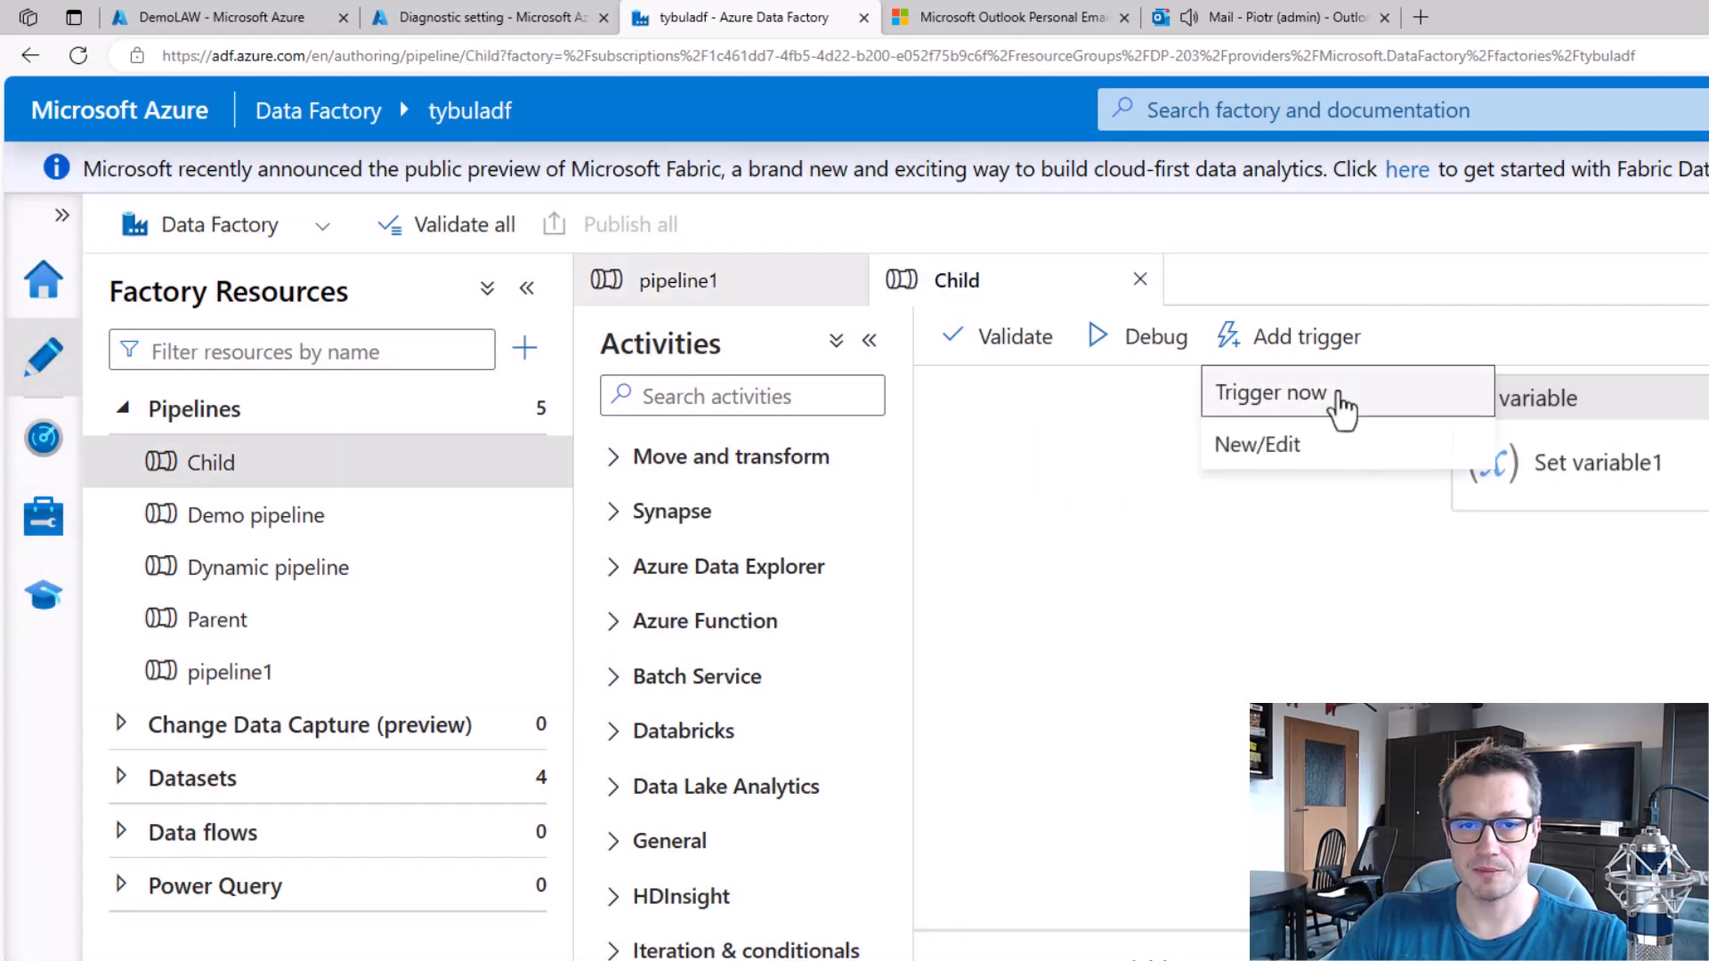
left_click(1340, 405)
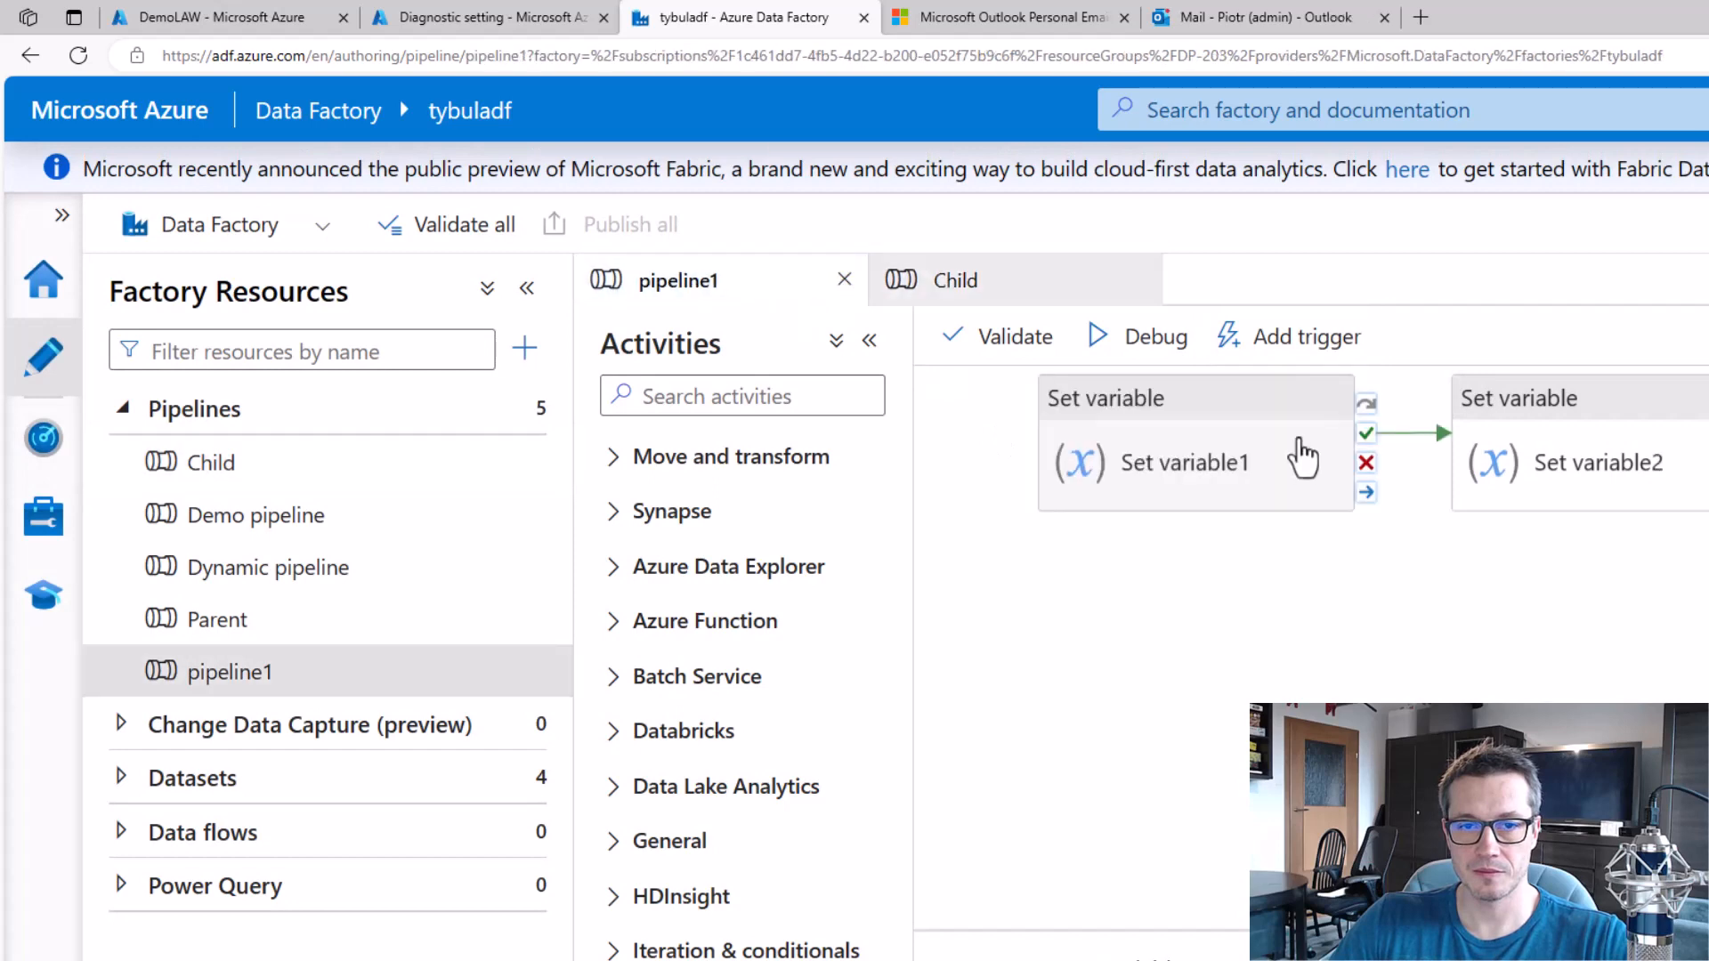
left_click(1270, 341)
left_click(1339, 410)
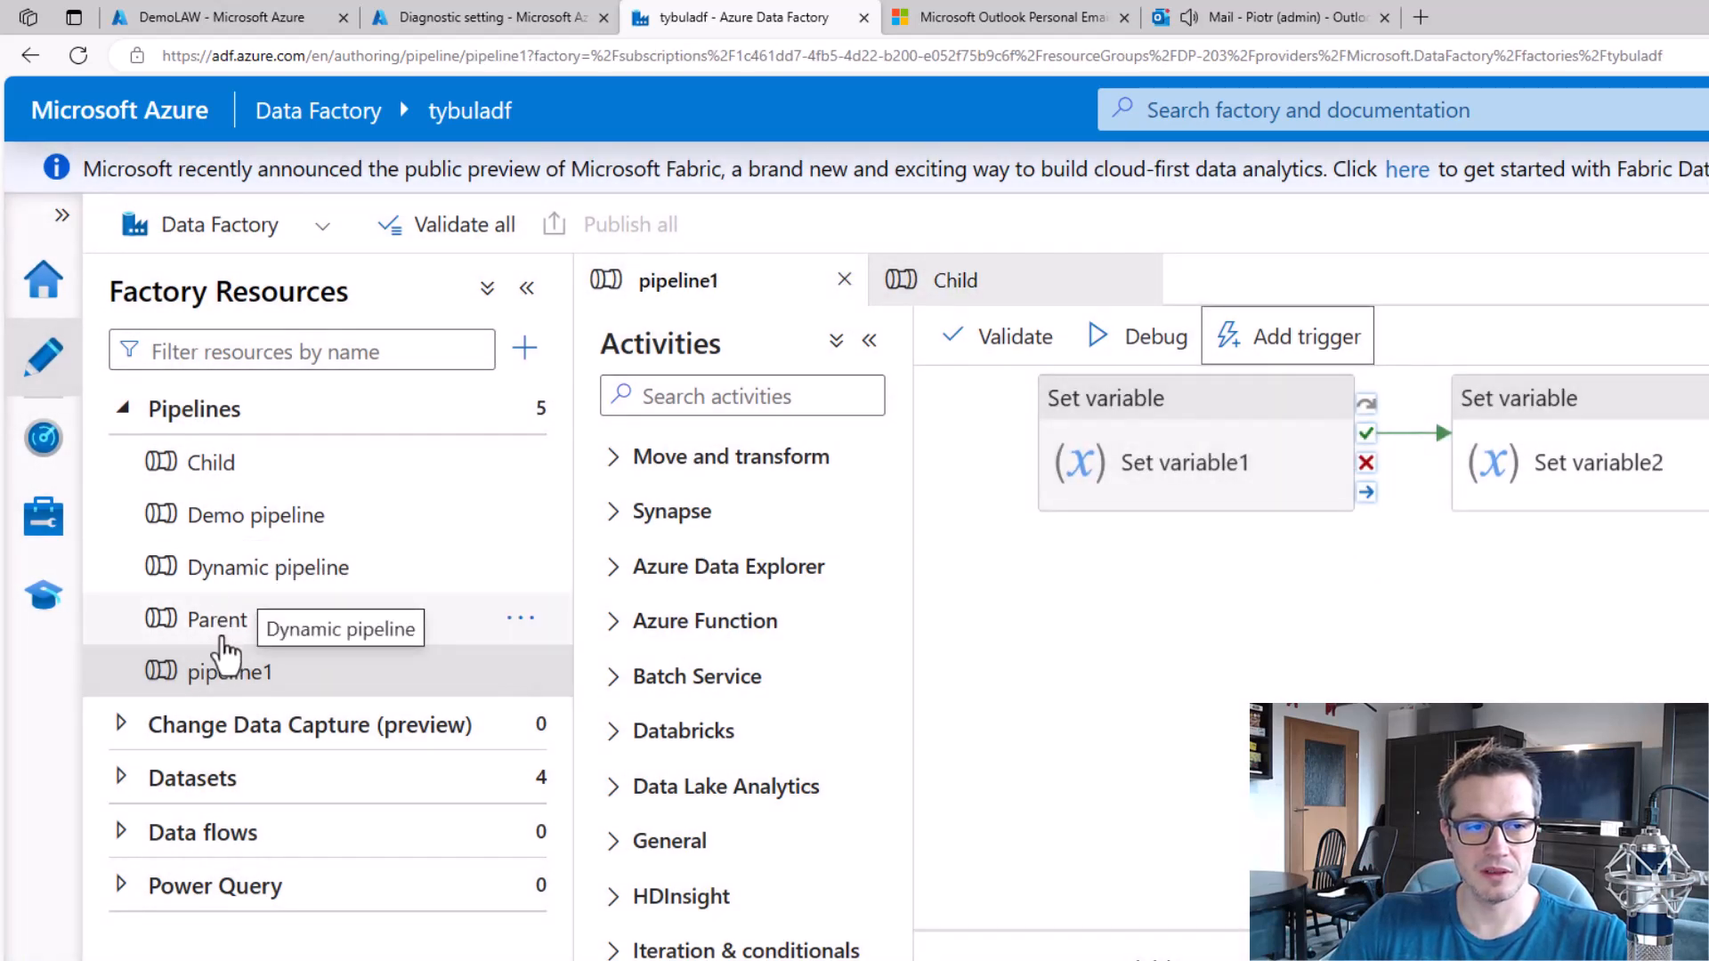
left_click(237, 678)
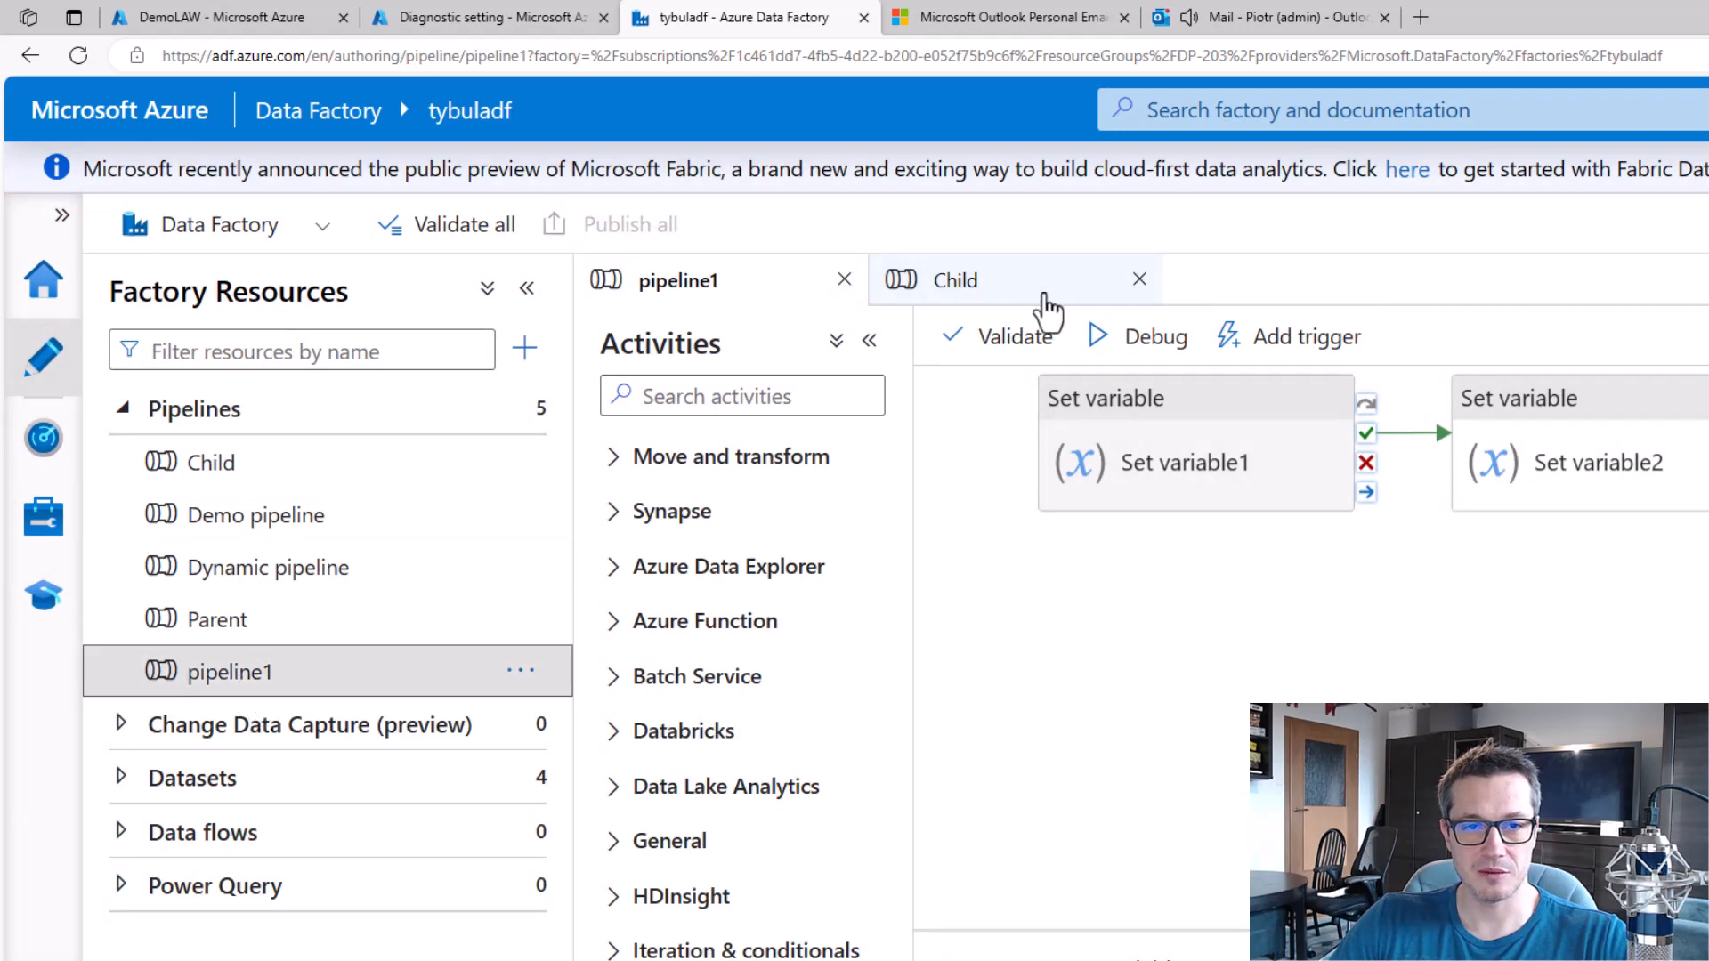
left_click(1311, 345)
left_click(1297, 393)
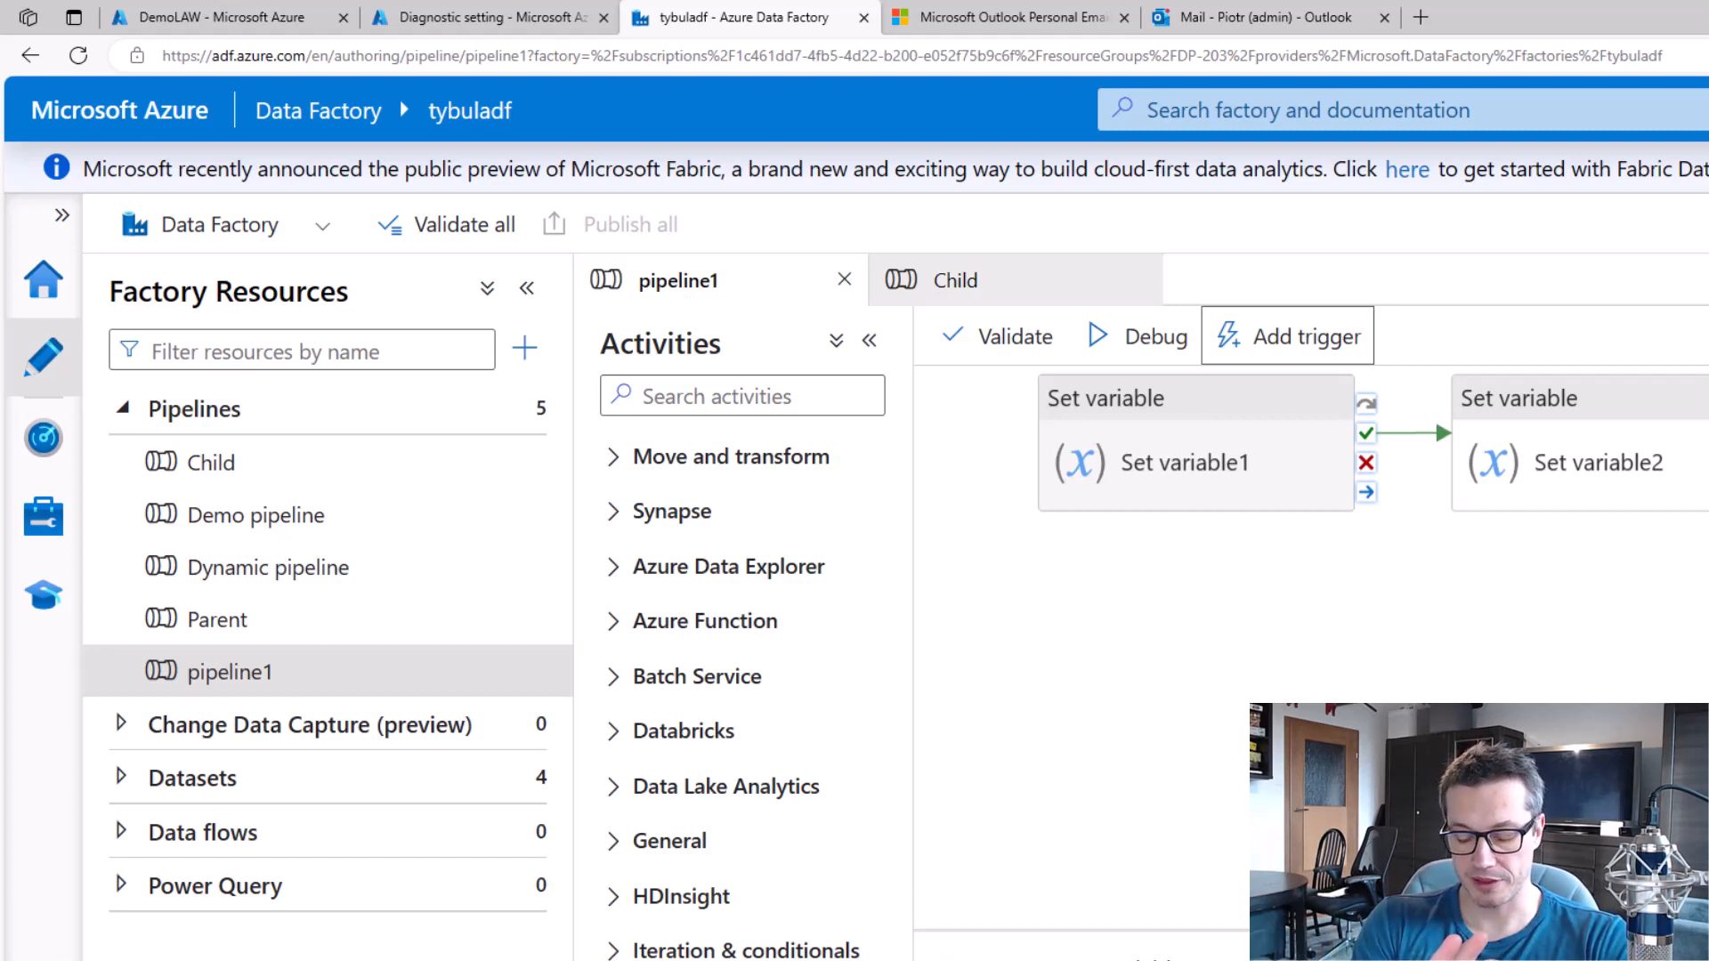
Switch to the DemoLAW workspace in the Azure portal and explore its data retention range up to 730 days, closing it without saving.
left_click(227, 17)
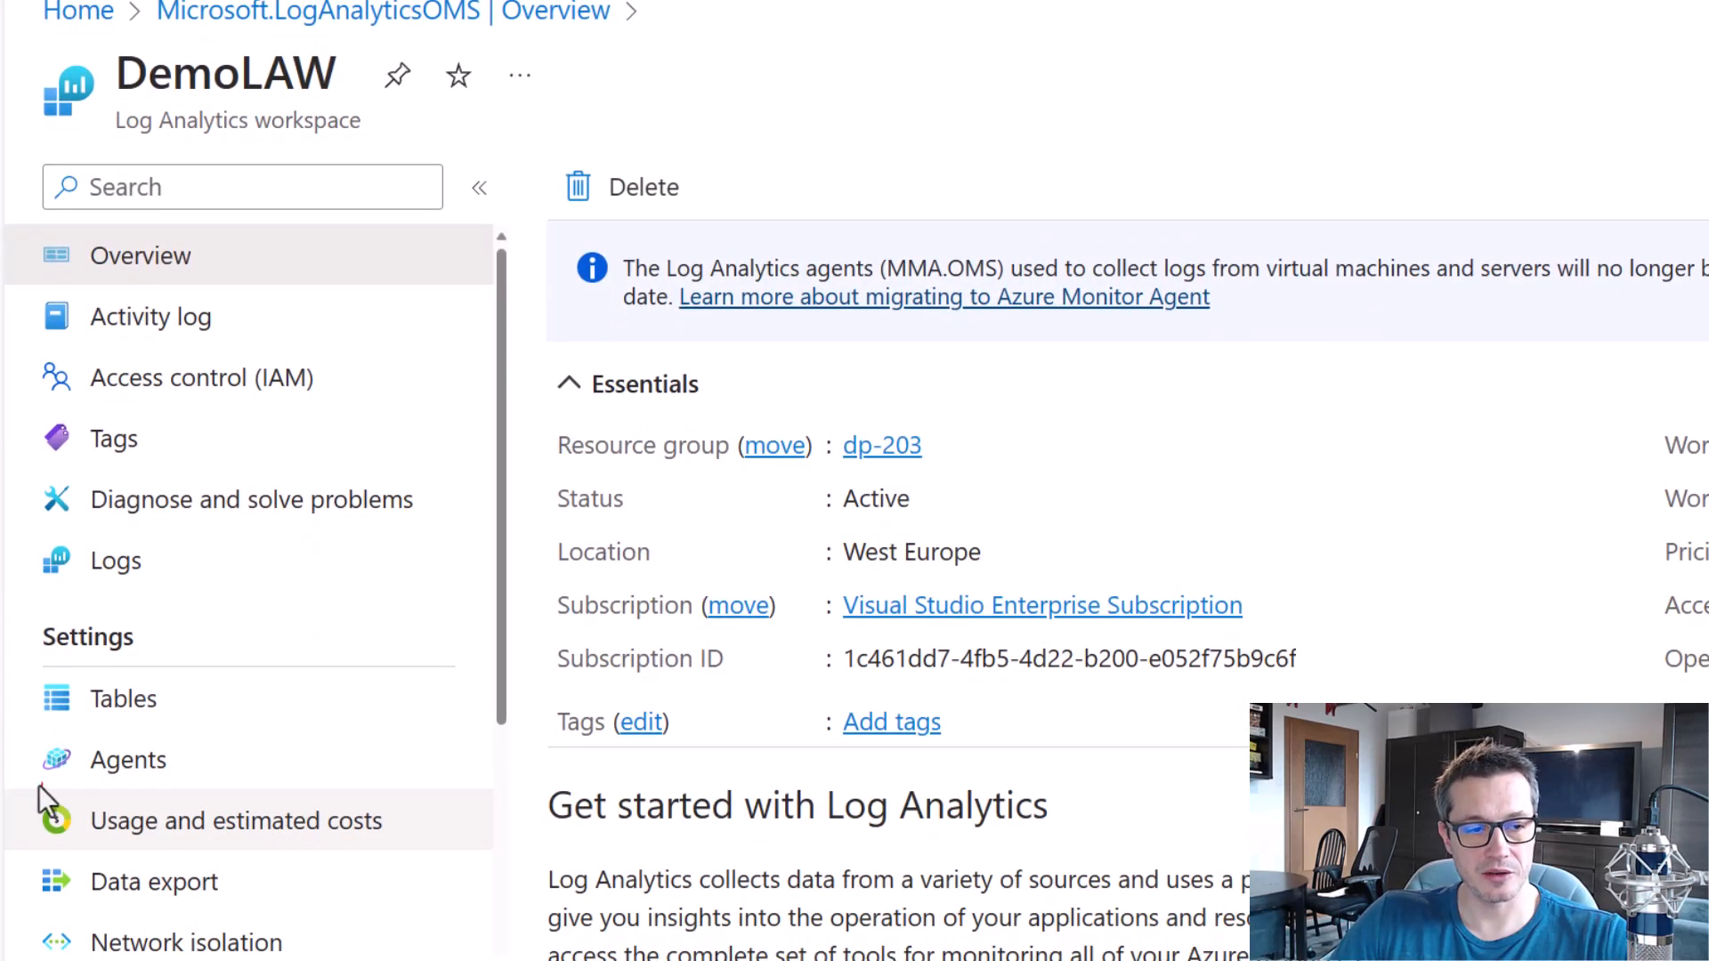
left_click(299, 829)
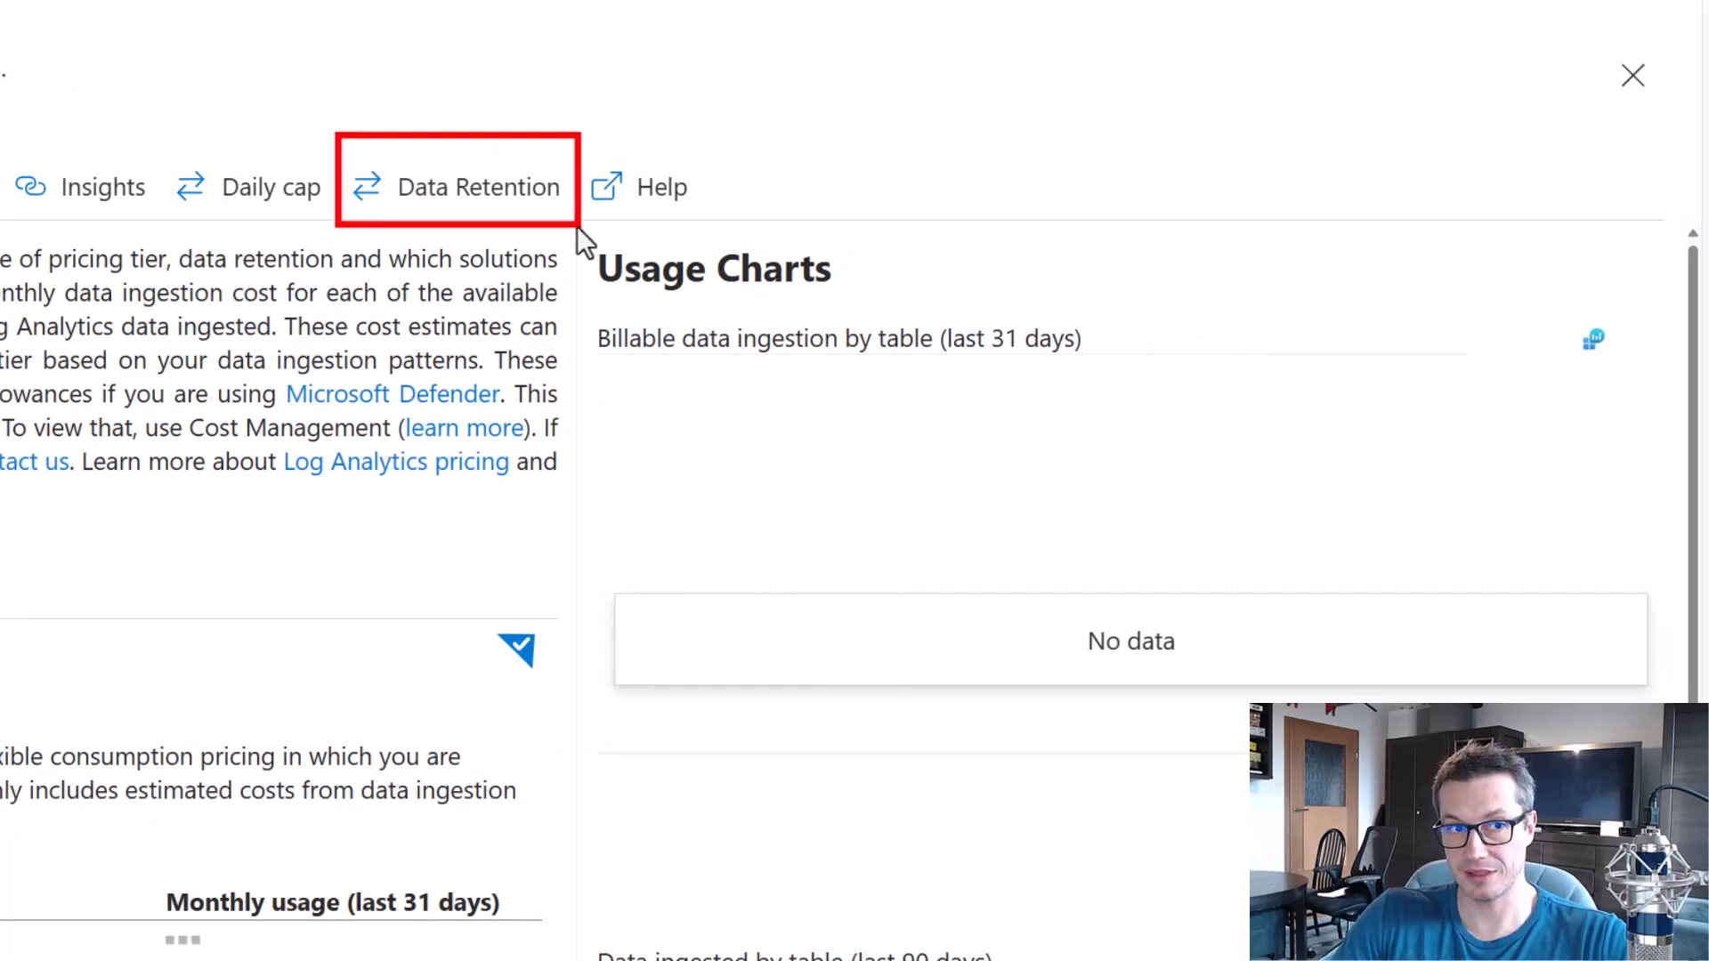
left_click(498, 189)
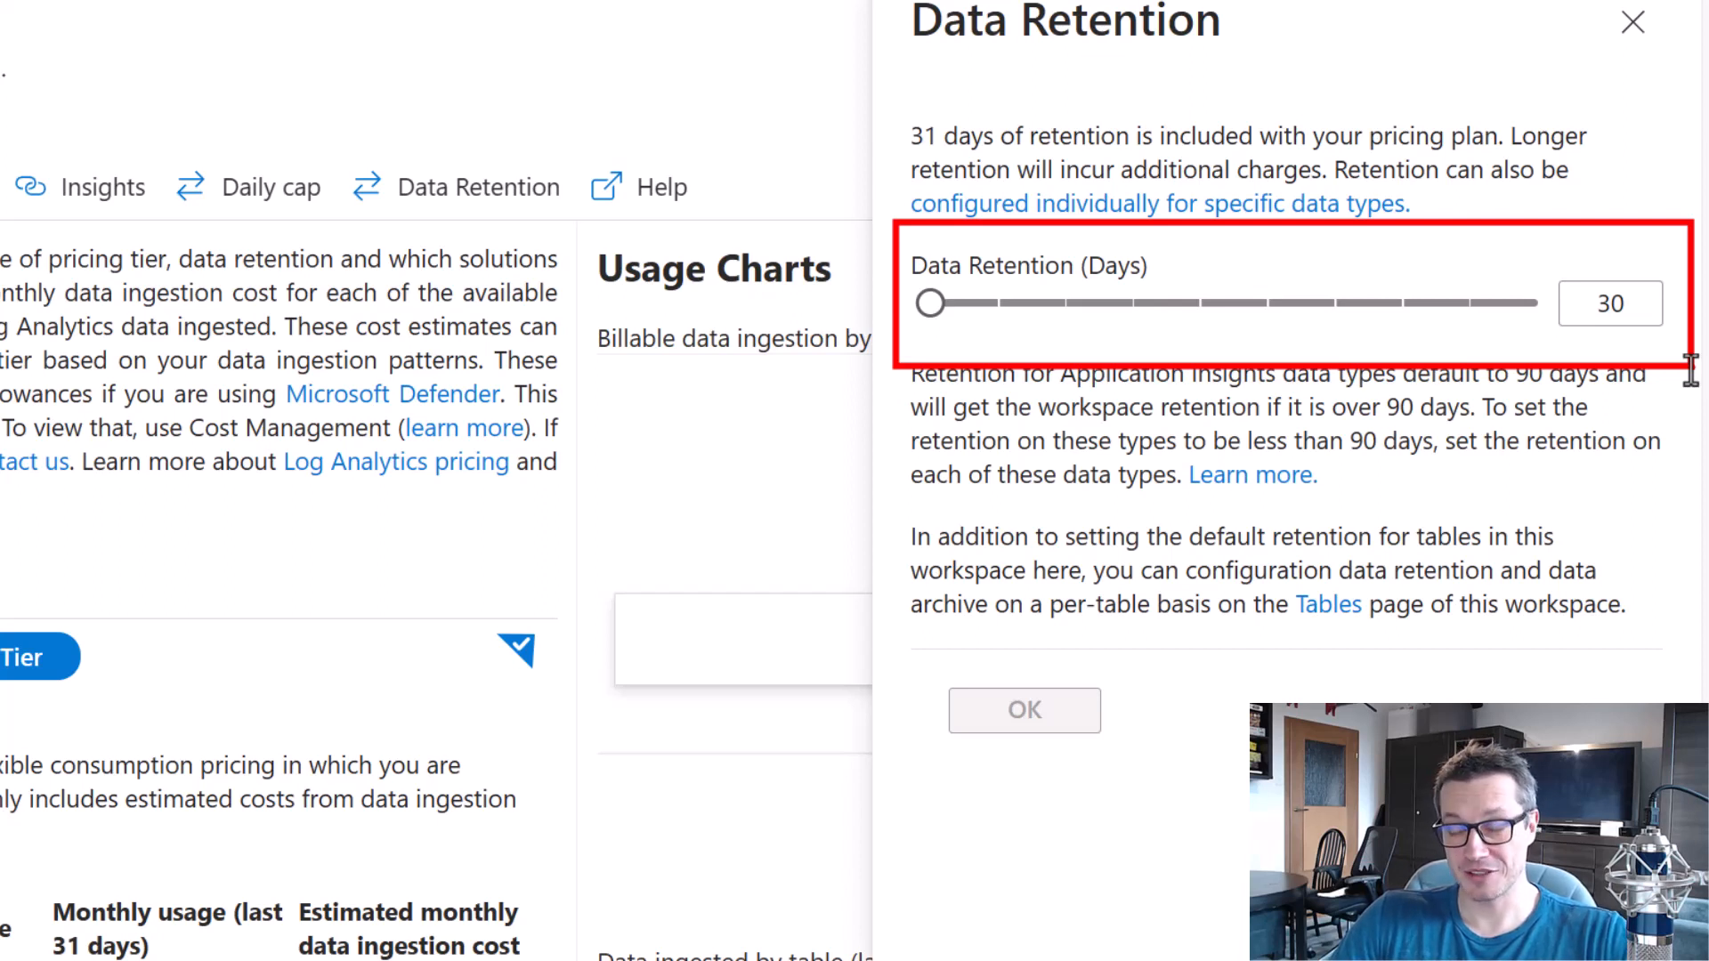
left_click_drag(980, 311, 1535, 305)
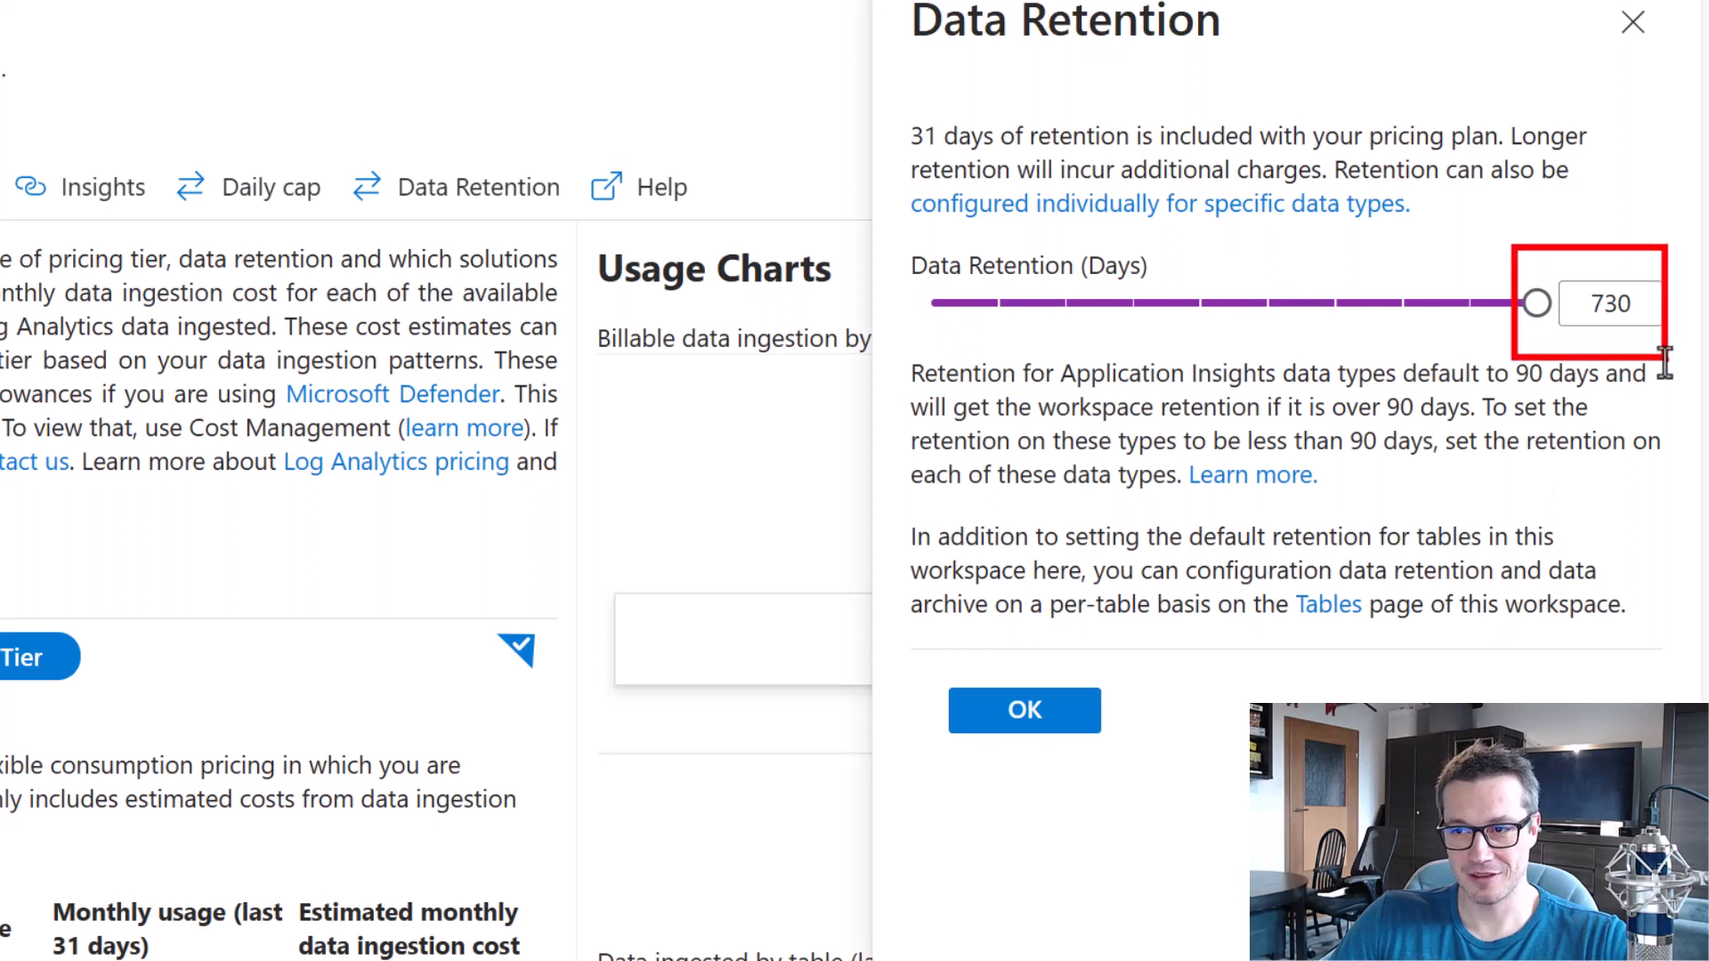
left_click_drag(1537, 304, 831, 336)
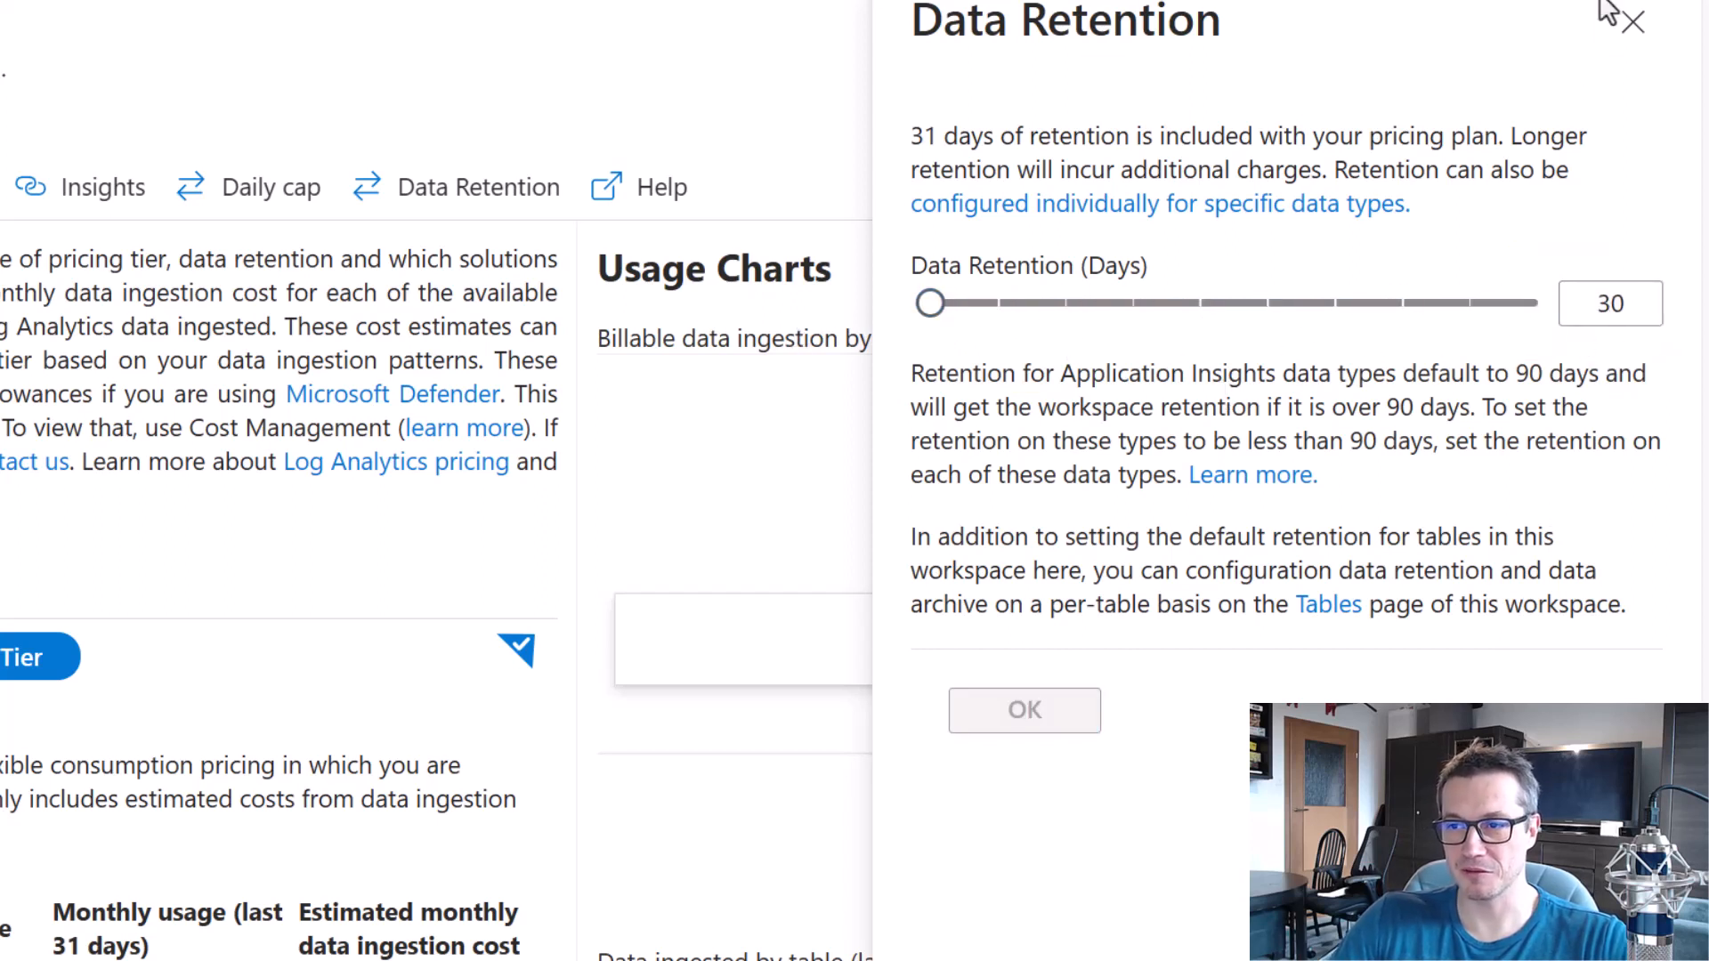
left_click(1632, 21)
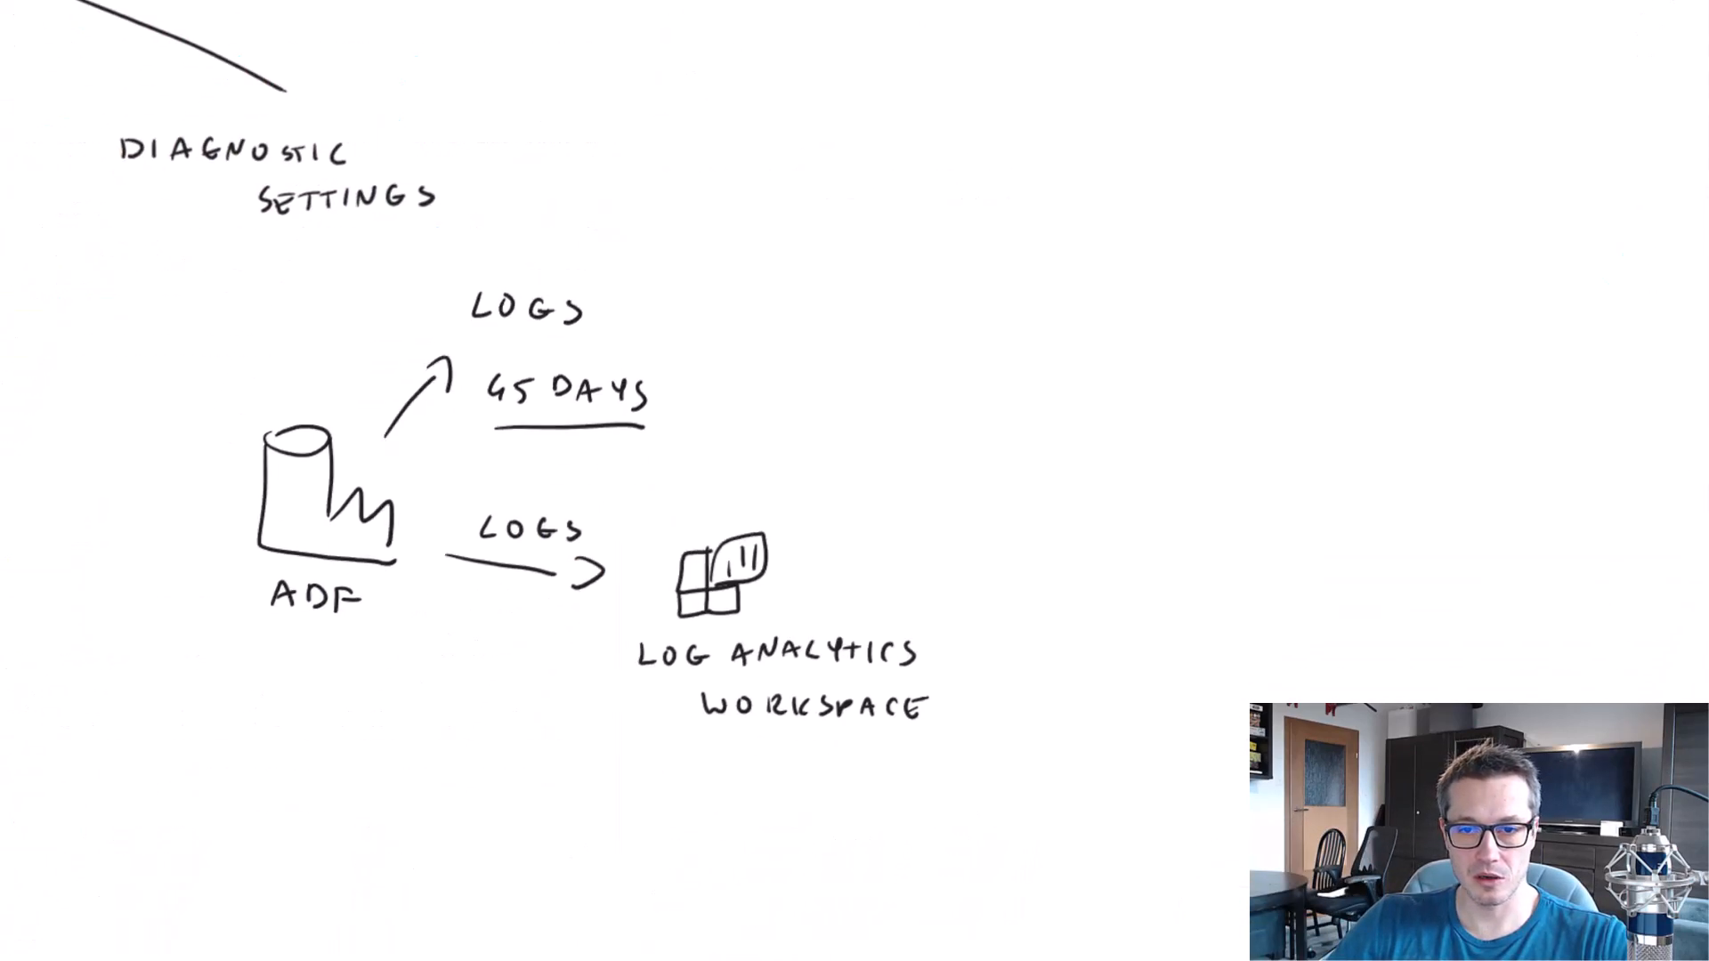
Switch to the whiteboard and write an underlined "KQL" label beside the Log Analytics workspace drawing.
left_click_drag(1286, 405, 1060, 164)
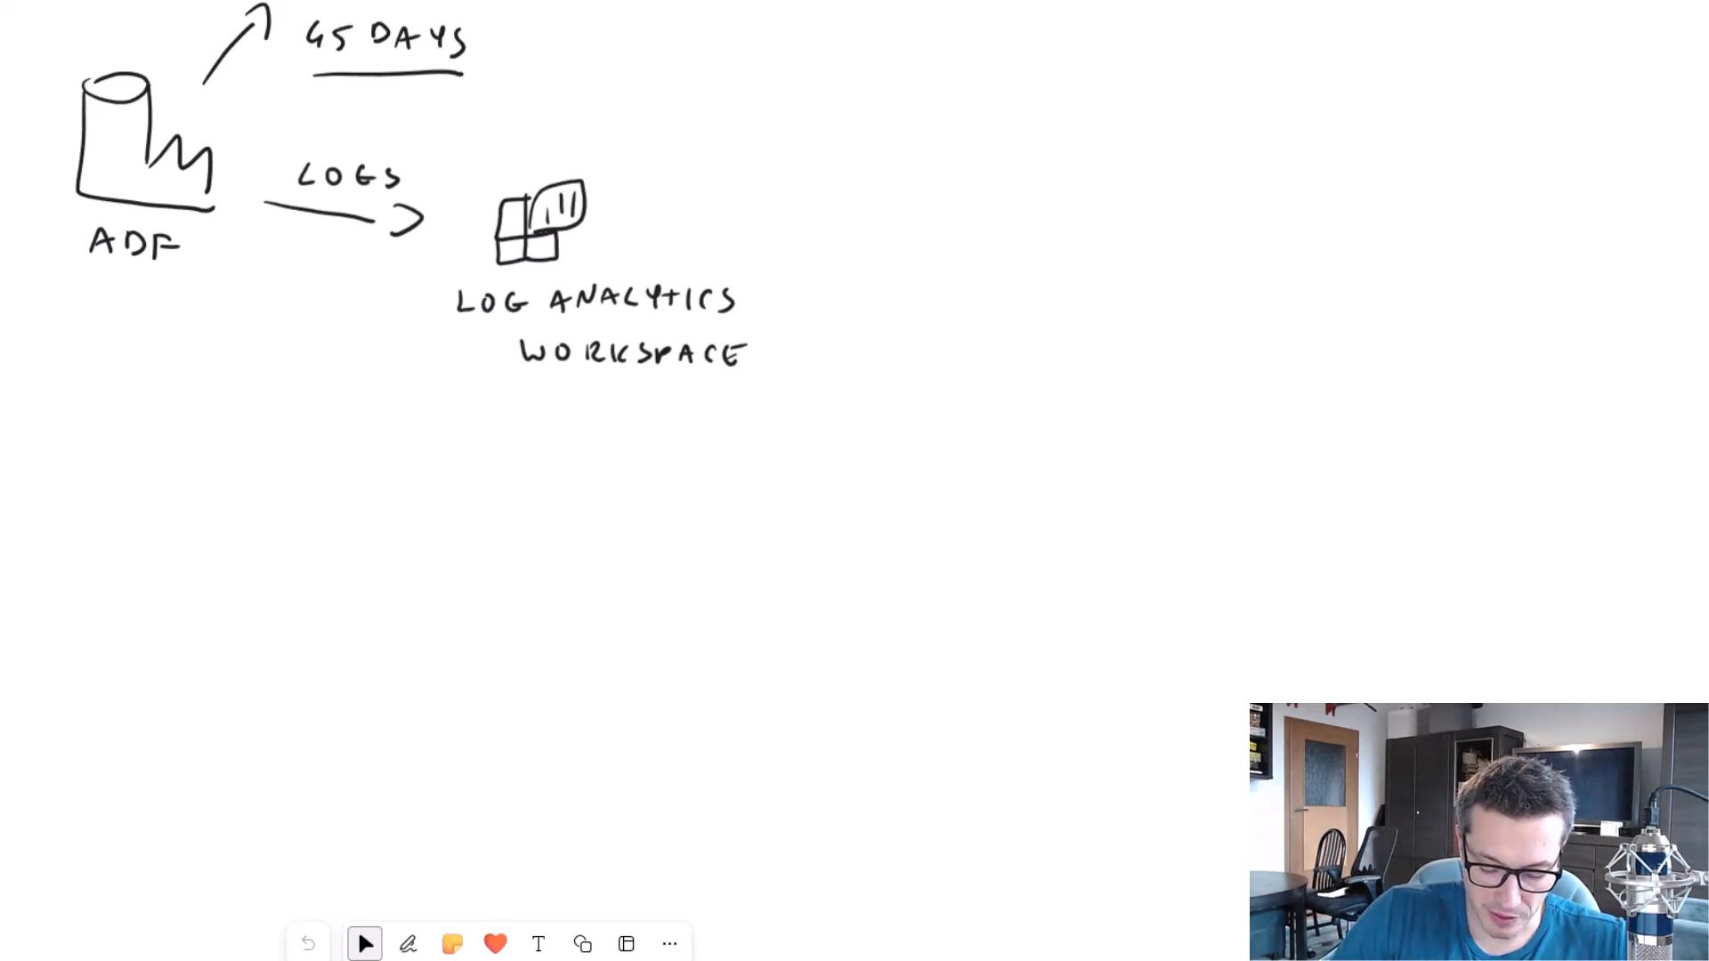
left_click_drag(904, 155, 905, 186)
mouse_move(926, 159)
left_mouse_down()
mouse_move(930, 183)
mouse_move(956, 156)
left_mouse_up()
left_click_drag(958, 160, 963, 196)
left_click_drag(982, 165, 1005, 190)
left_click_drag(883, 216, 1028, 189)
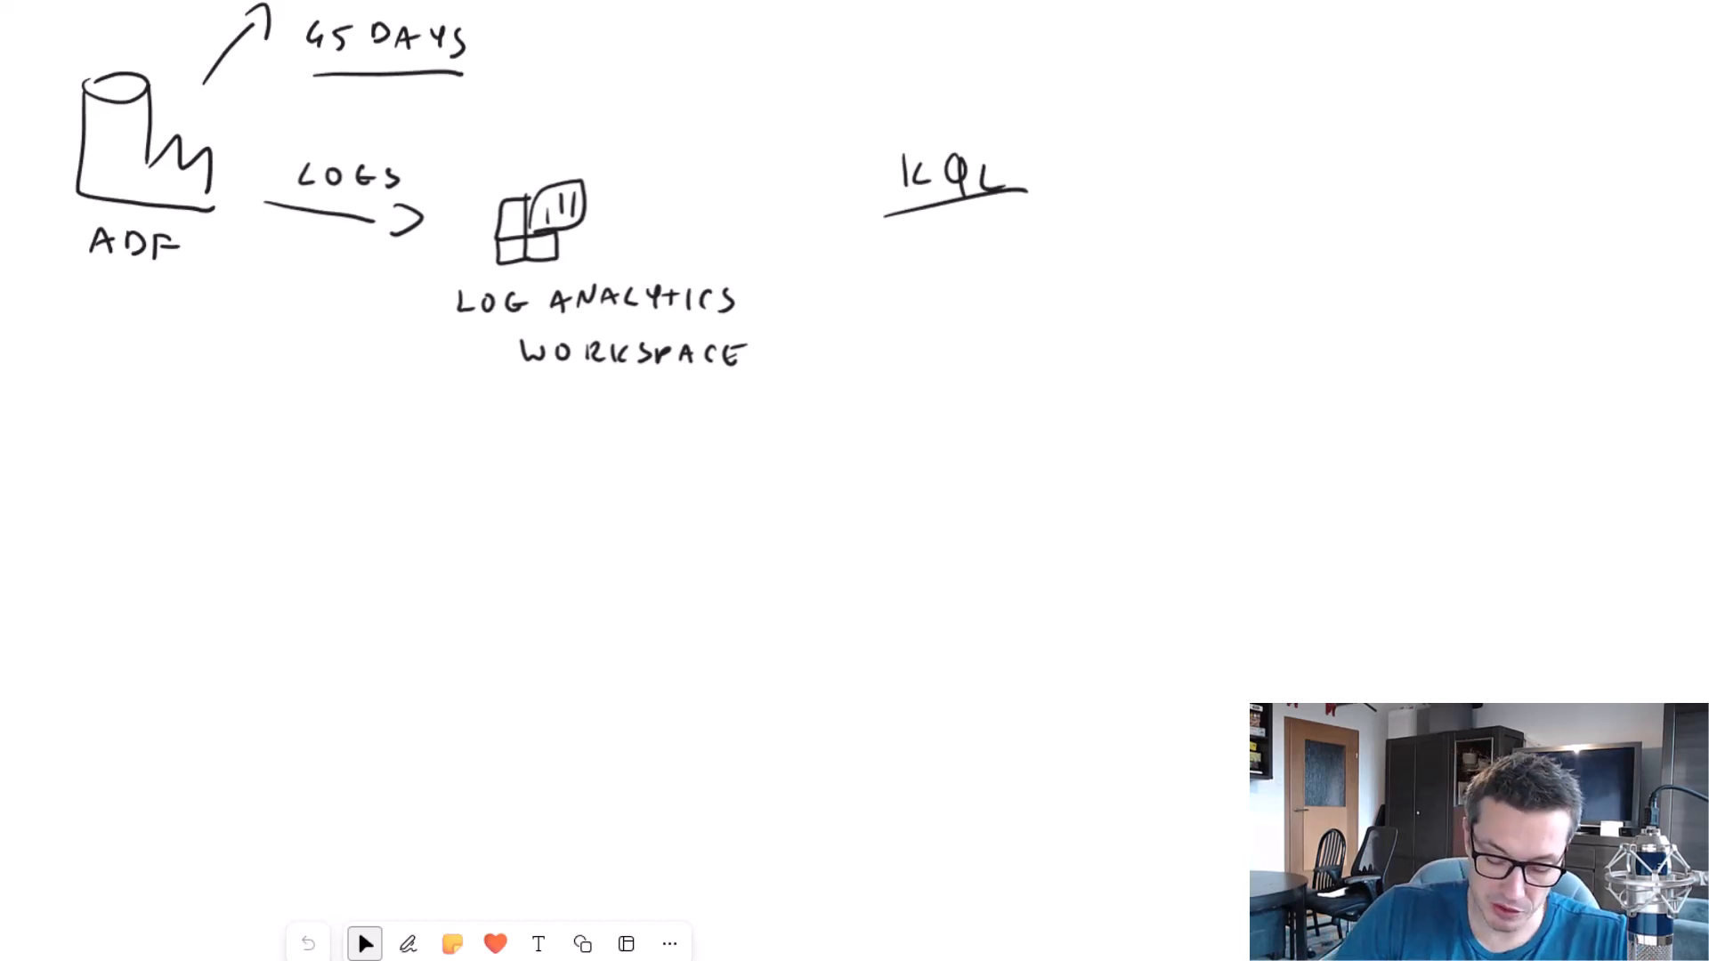
Draw an arrow from the Log Analytics workspace to a large rectangle below it, labelled "WORKBOOK".
mouse_move(486, 399)
left_mouse_down()
mouse_move(377, 470)
mouse_move(407, 473)
left_mouse_up()
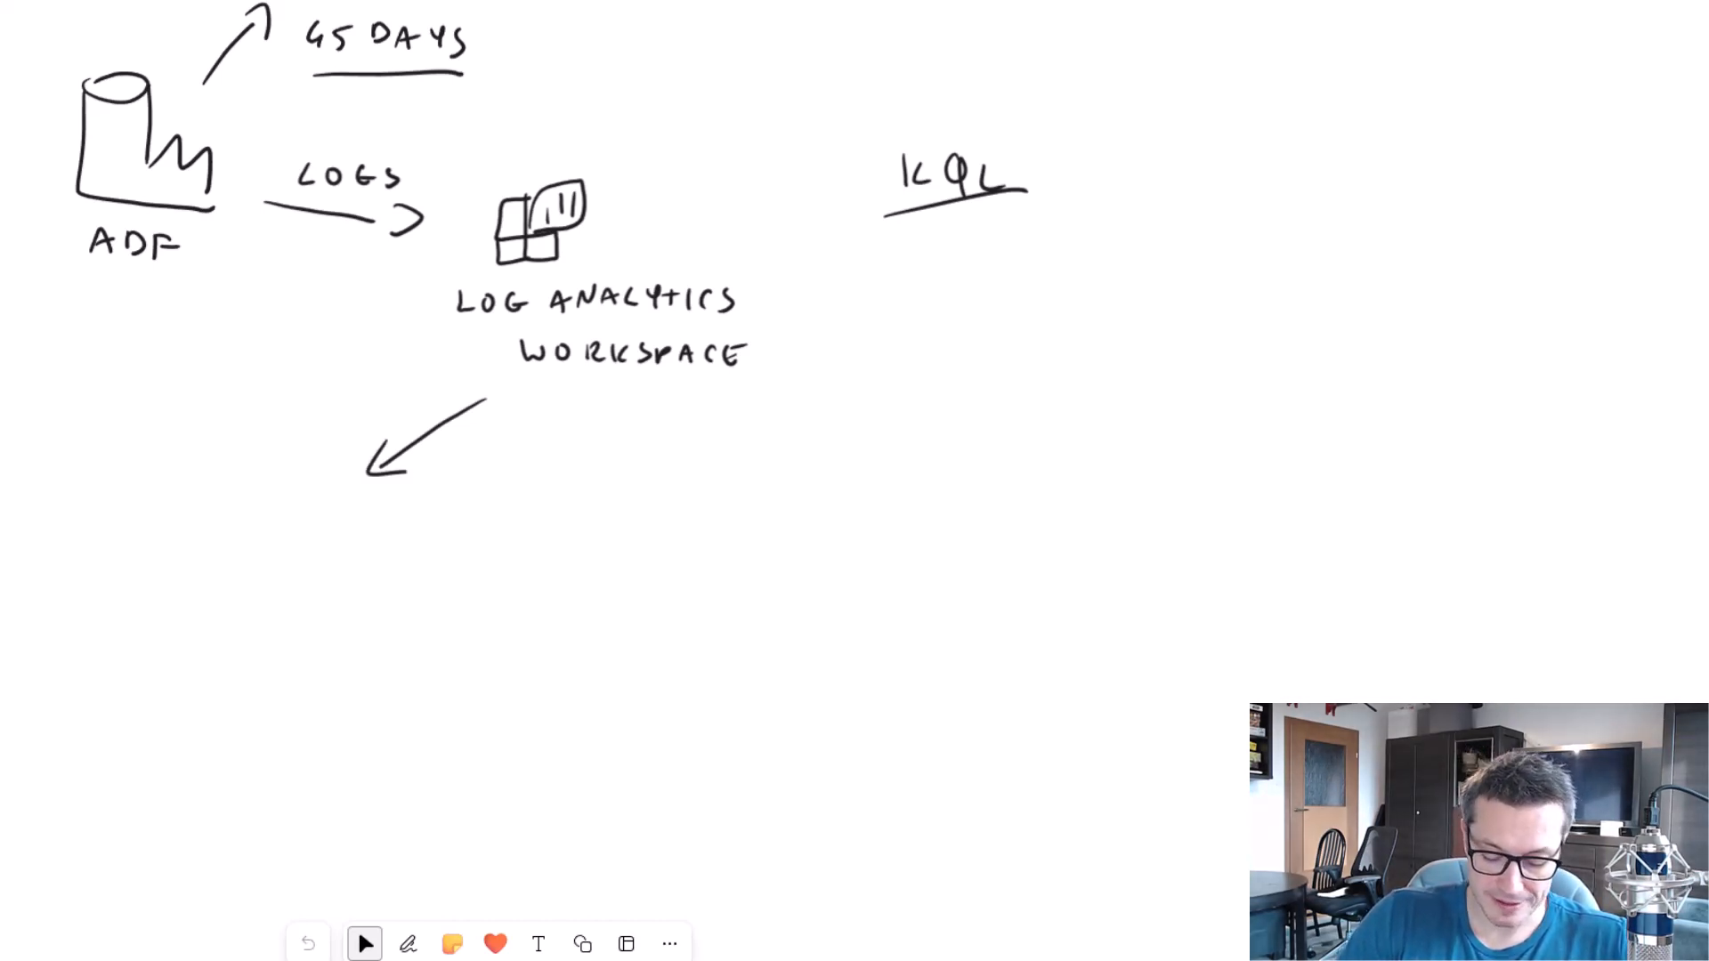
left_click_drag(166, 499, 180, 490)
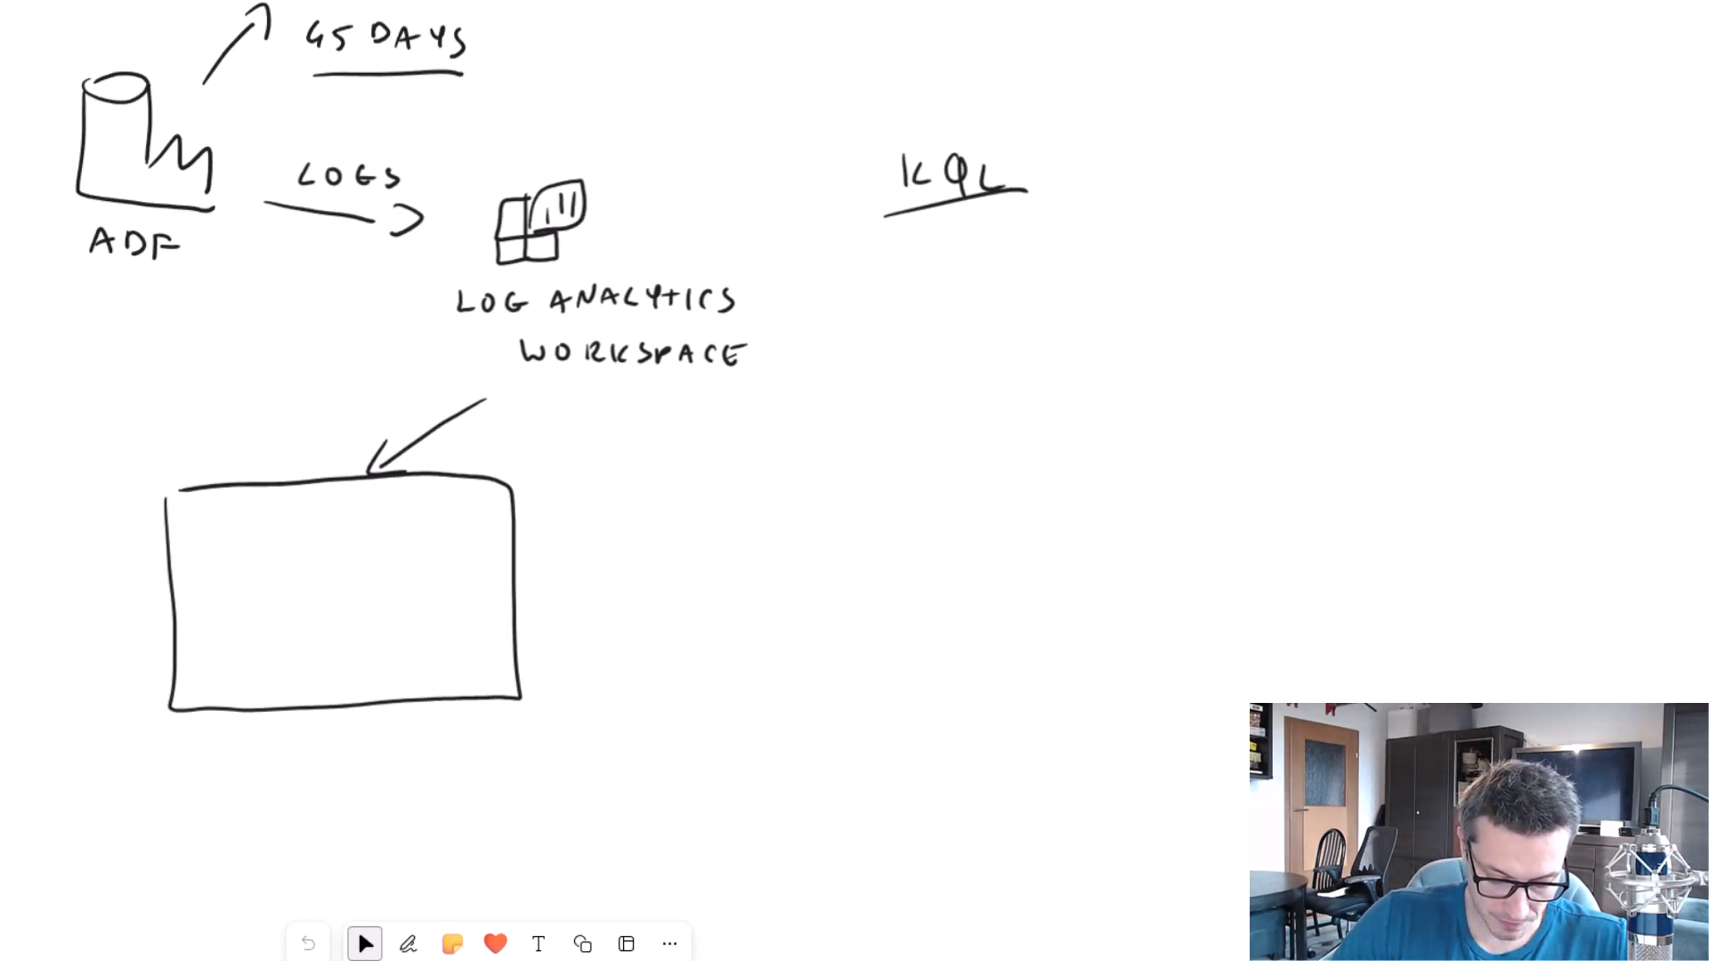
left_click_drag(220, 736, 246, 737)
left_click_drag(271, 738, 273, 738)
mouse_move(292, 738)
left_mouse_down()
mouse_move(293, 759)
mouse_move(312, 757)
left_mouse_up()
left_click_drag(324, 733, 326, 755)
mouse_move(344, 733)
left_mouse_down()
mouse_move(346, 753)
mouse_move(370, 753)
left_mouse_up()
mouse_move(370, 731)
left_mouse_down()
mouse_move(370, 752)
mouse_move(406, 733)
left_mouse_up()
left_click_drag(430, 730, 431, 731)
left_click_drag(453, 732, 454, 755)
left_click_drag(474, 731, 477, 757)
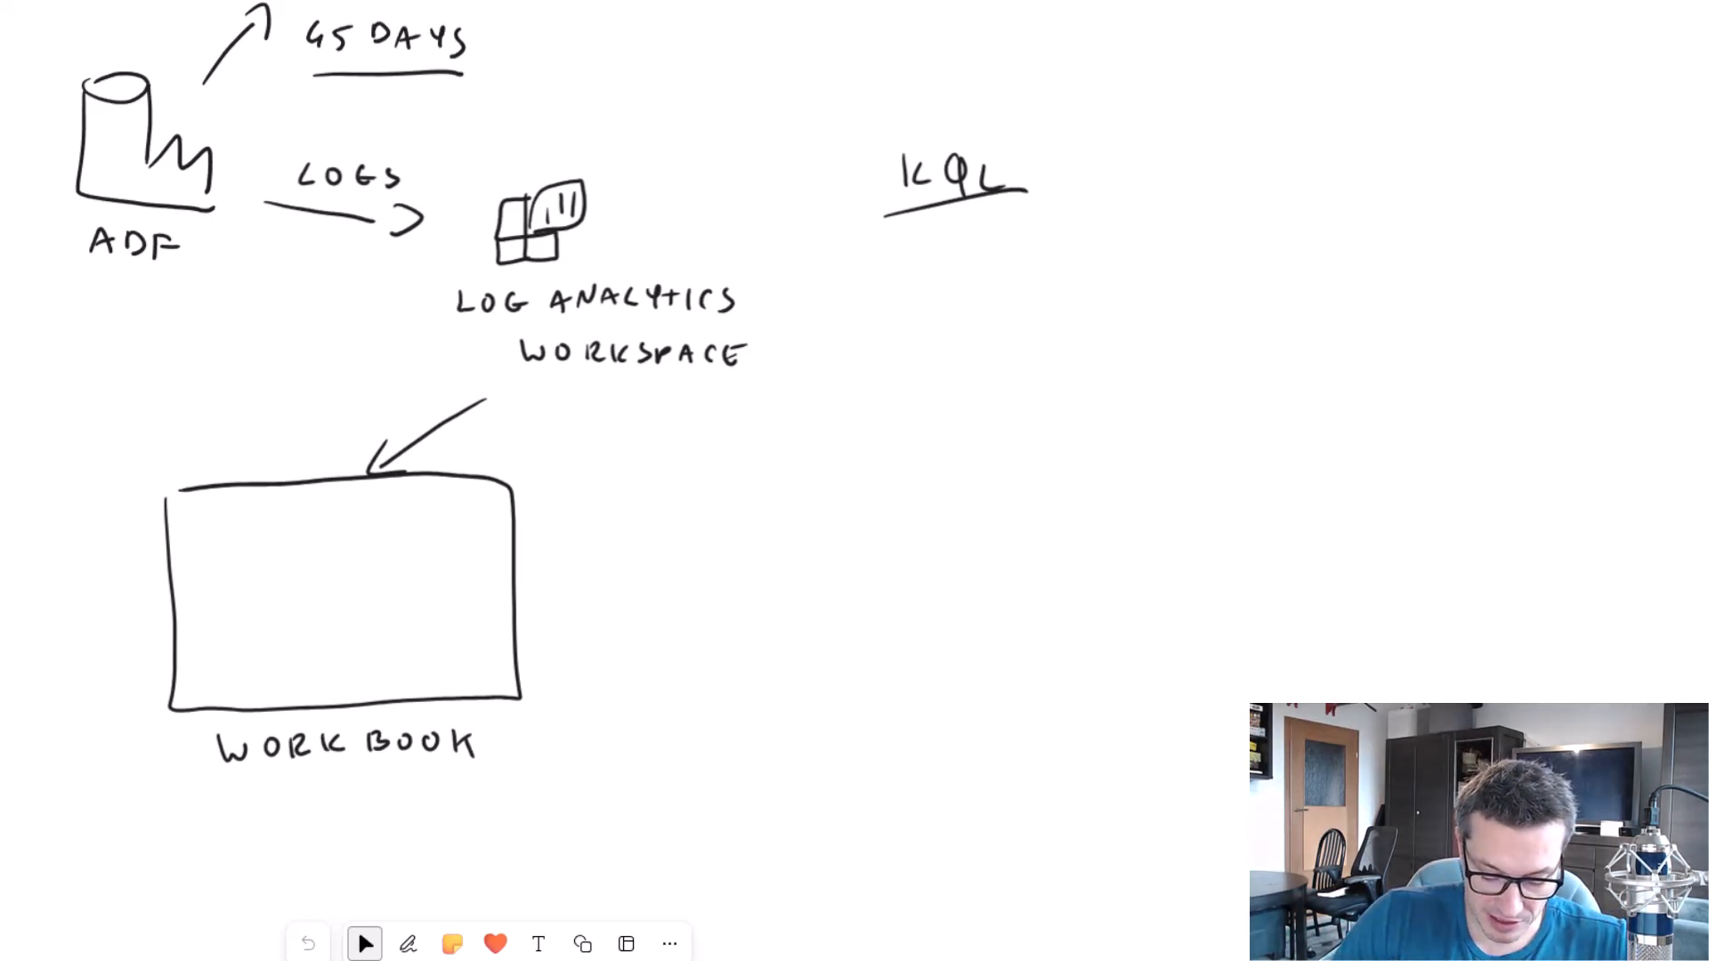
Sketch a line chart and a vertical bar chart with axes side by side in the upper half of the workbook rectangle.
mouse_move(203, 519)
left_mouse_down()
mouse_move(287, 567)
mouse_move(296, 509)
left_mouse_up()
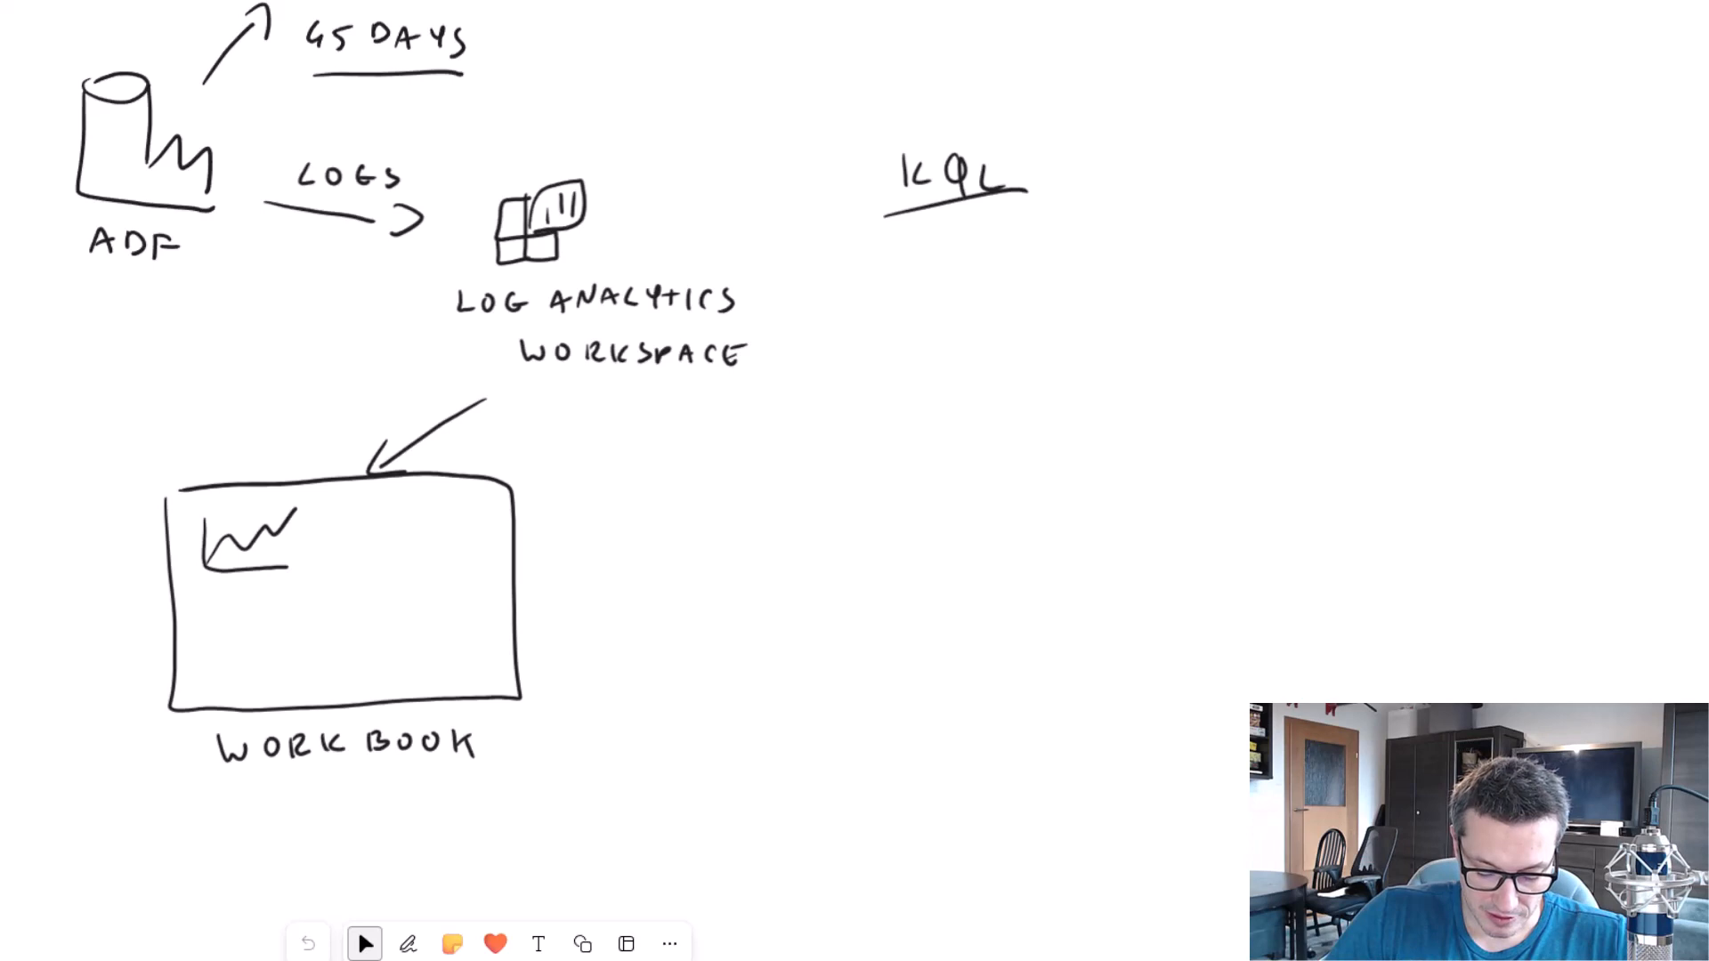
left_click_drag(353, 526, 354, 555)
mouse_move(370, 506)
left_mouse_down()
mouse_move(370, 553)
mouse_move(386, 555)
left_mouse_up()
left_click_drag(405, 535, 405, 553)
left_click_drag(421, 535, 421, 555)
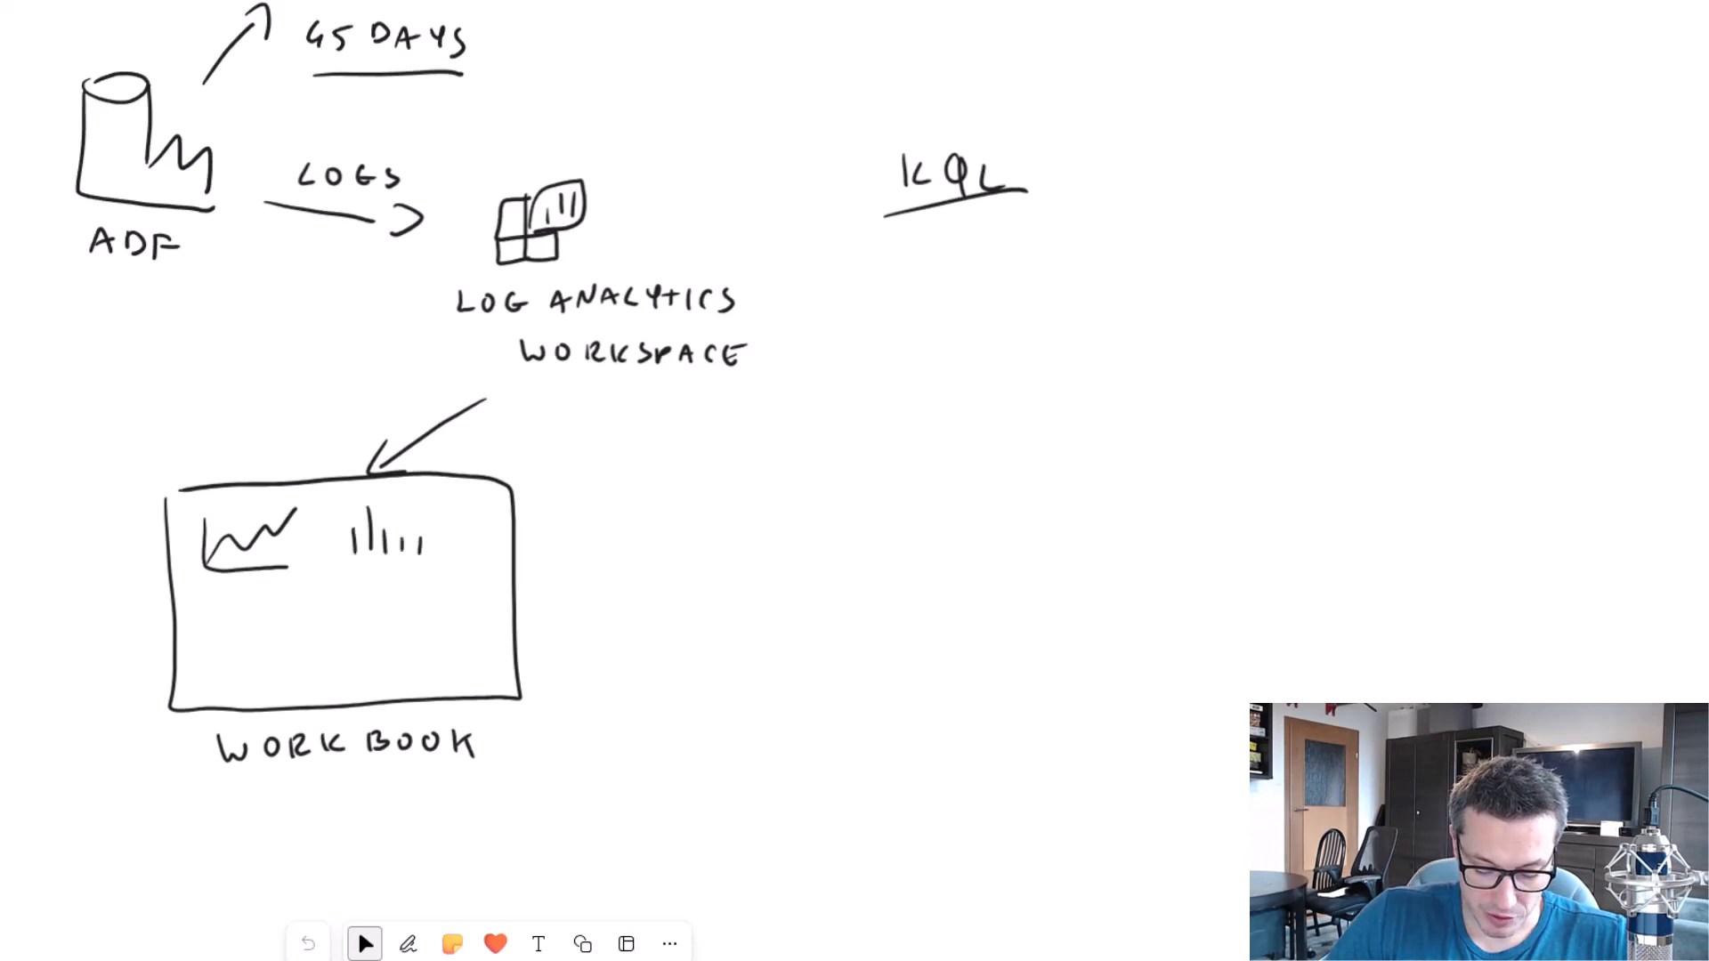
left_click_drag(342, 517, 452, 562)
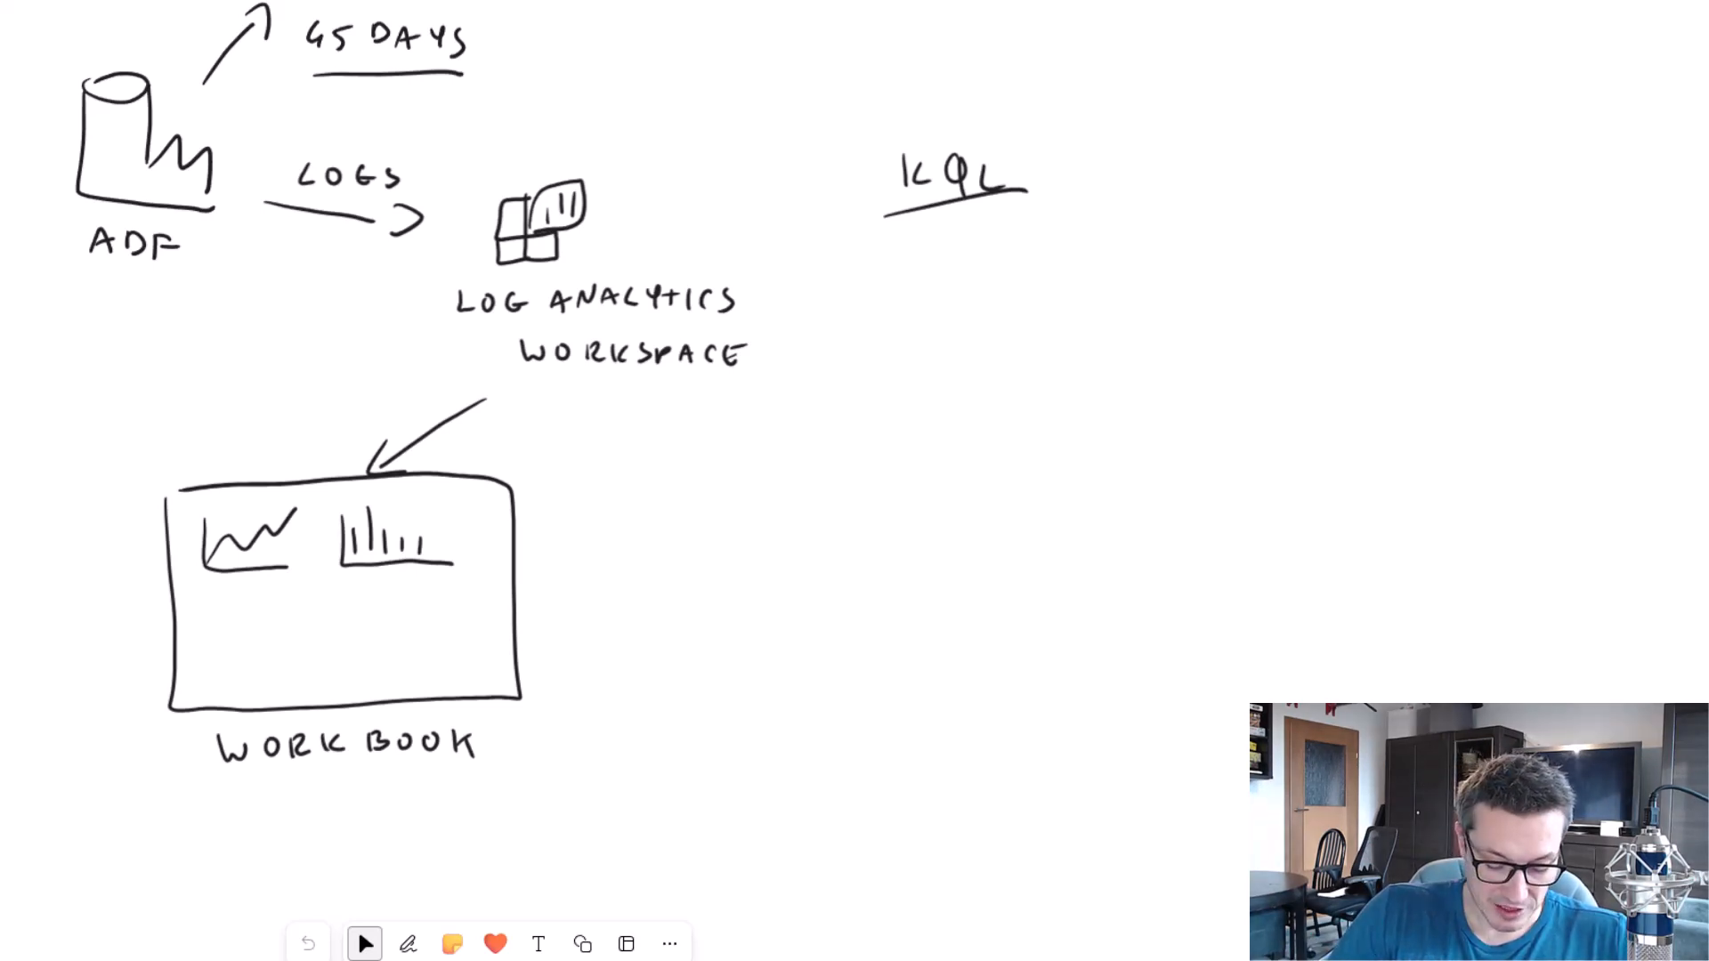
Write the bulleted environment list DEV, UAT, PROD inside the workbook rectangle, beneath the line chart.
left_click_drag(215, 595, 215, 608)
left_click_drag(245, 596, 267, 588)
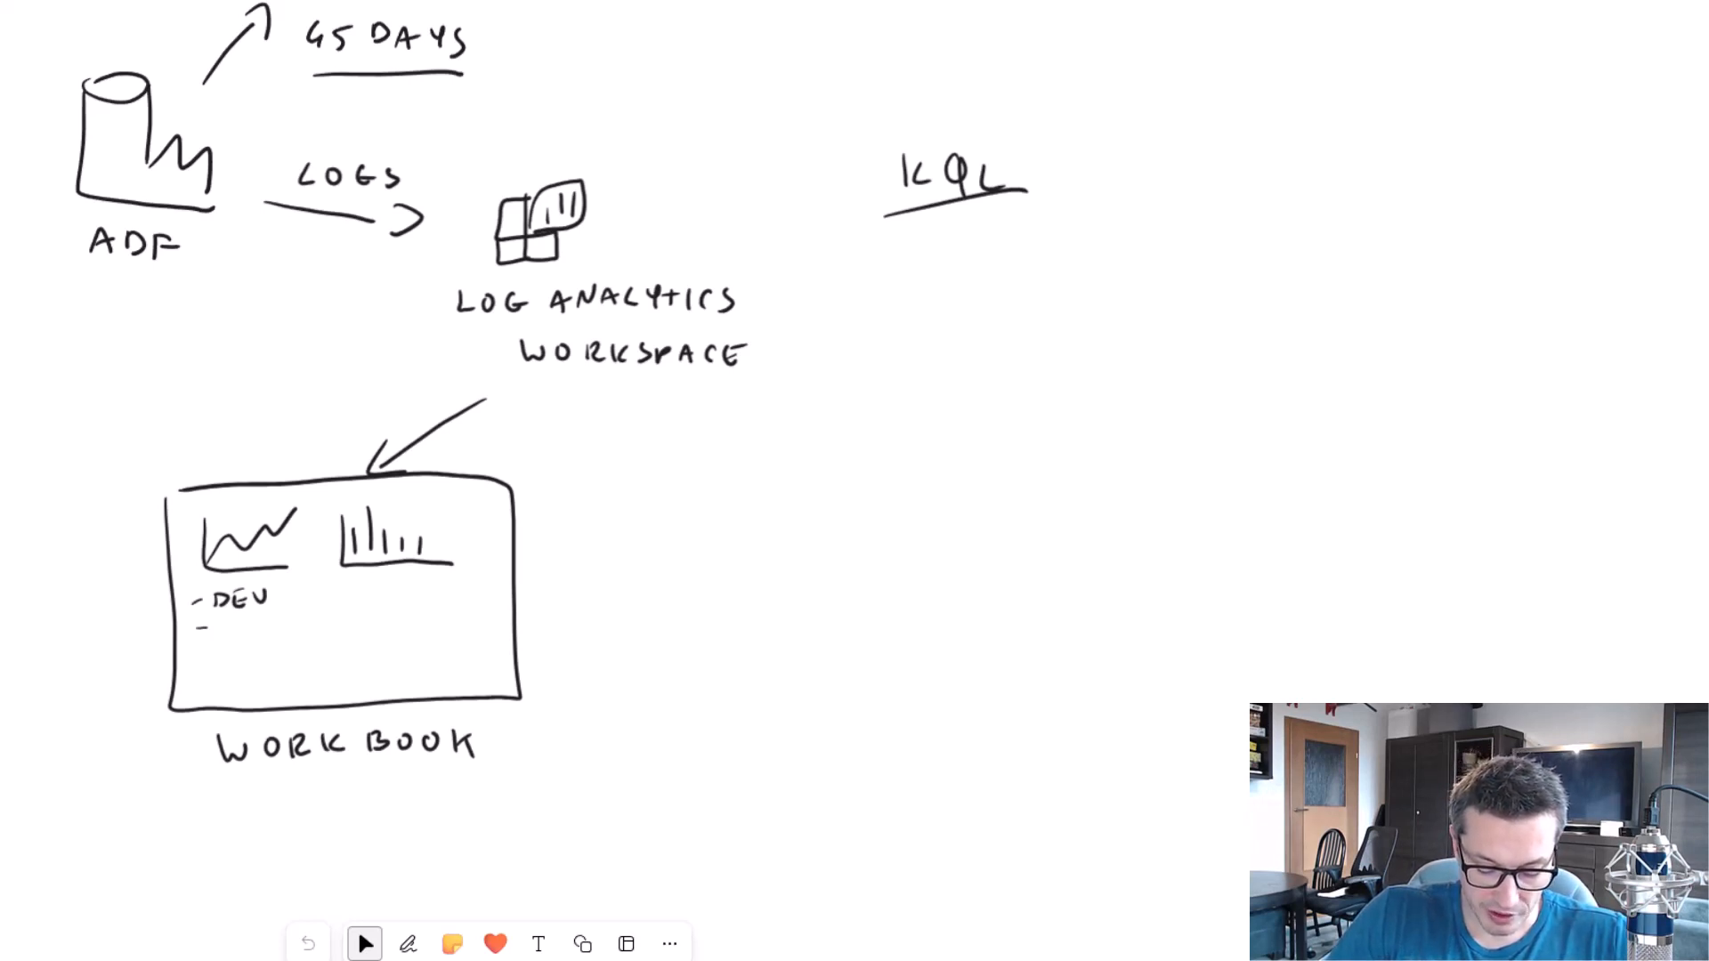
left_click_drag(218, 625, 231, 624)
left_click_drag(233, 638, 242, 638)
left_click_drag(234, 633, 241, 632)
left_click_drag(244, 625, 259, 624)
left_click_drag(252, 625, 220, 656)
left_click_drag(230, 651, 239, 661)
left_click_drag(246, 651, 257, 666)
left_click_drag(265, 657, 266, 657)
left_click_drag(277, 657, 277, 669)
left_click_drag(274, 653, 277, 671)
Draw a stack of horizontal bars beneath the vertical bar chart in the workbook rectangle.
left_click_drag(346, 606, 388, 615)
left_click_drag(346, 632, 413, 653)
mouse_move(362, 666)
left_mouse_down()
mouse_move(414, 665)
mouse_move(383, 676)
left_mouse_up()
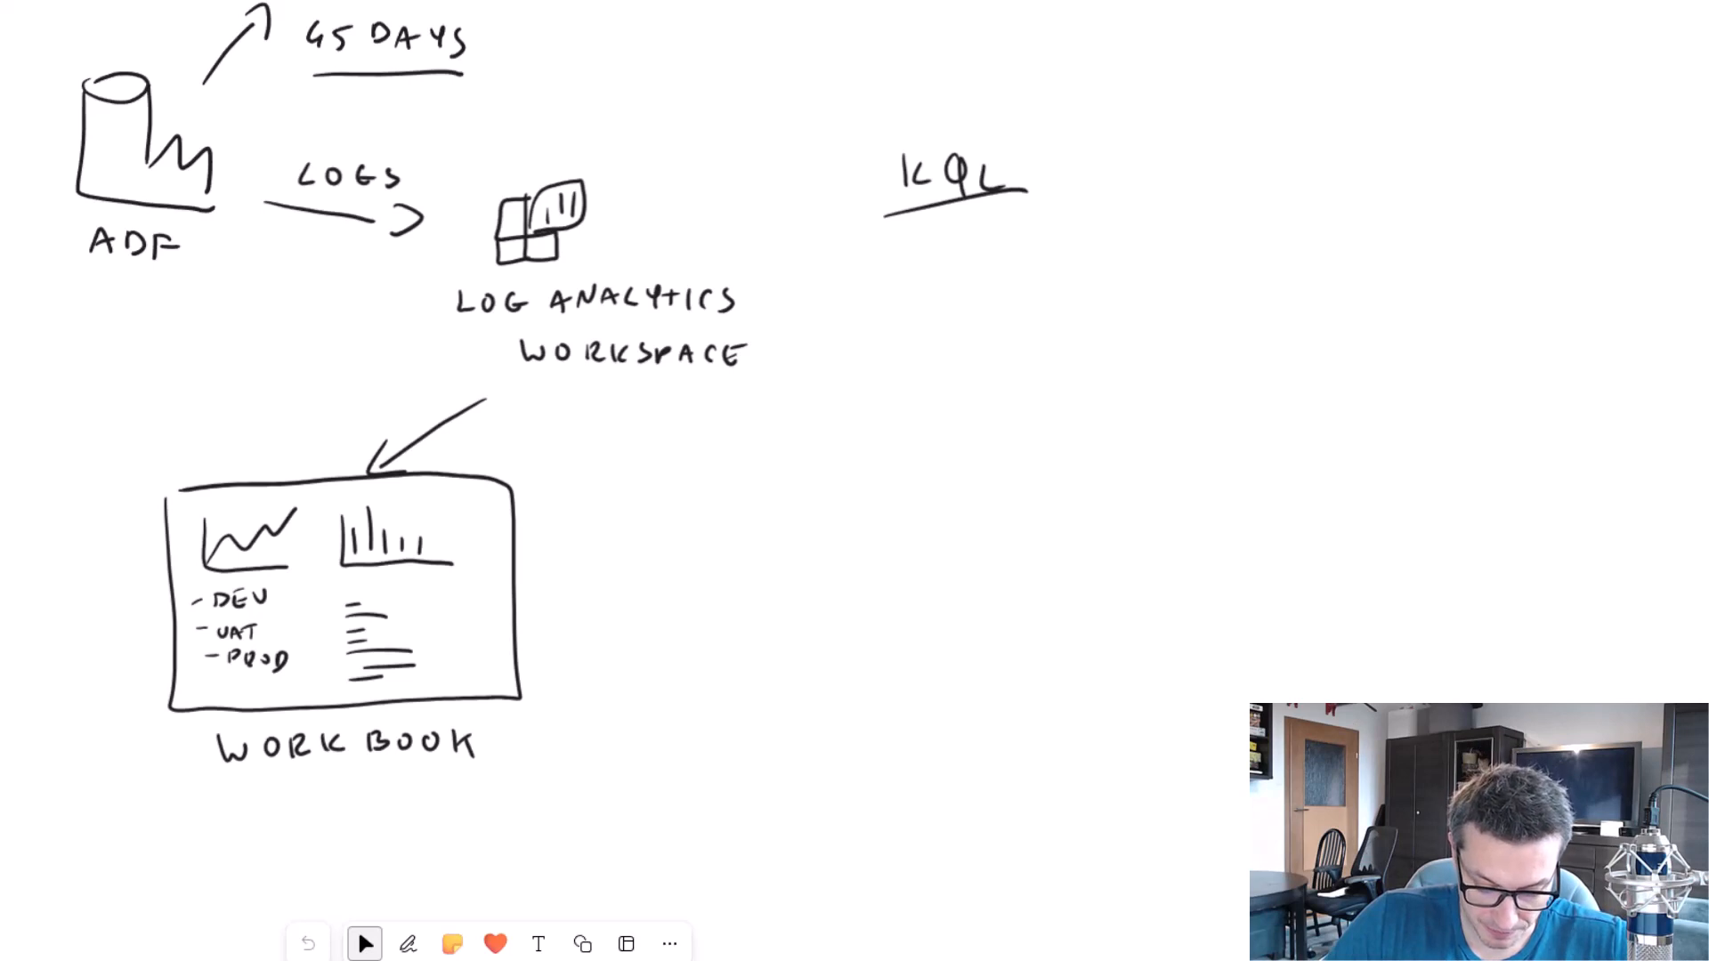
Draw an icon below the KQL label showing one square branching with arrows into two smaller squares.
left_click_drag(879, 445, 914, 470)
left_click_drag(877, 438, 915, 468)
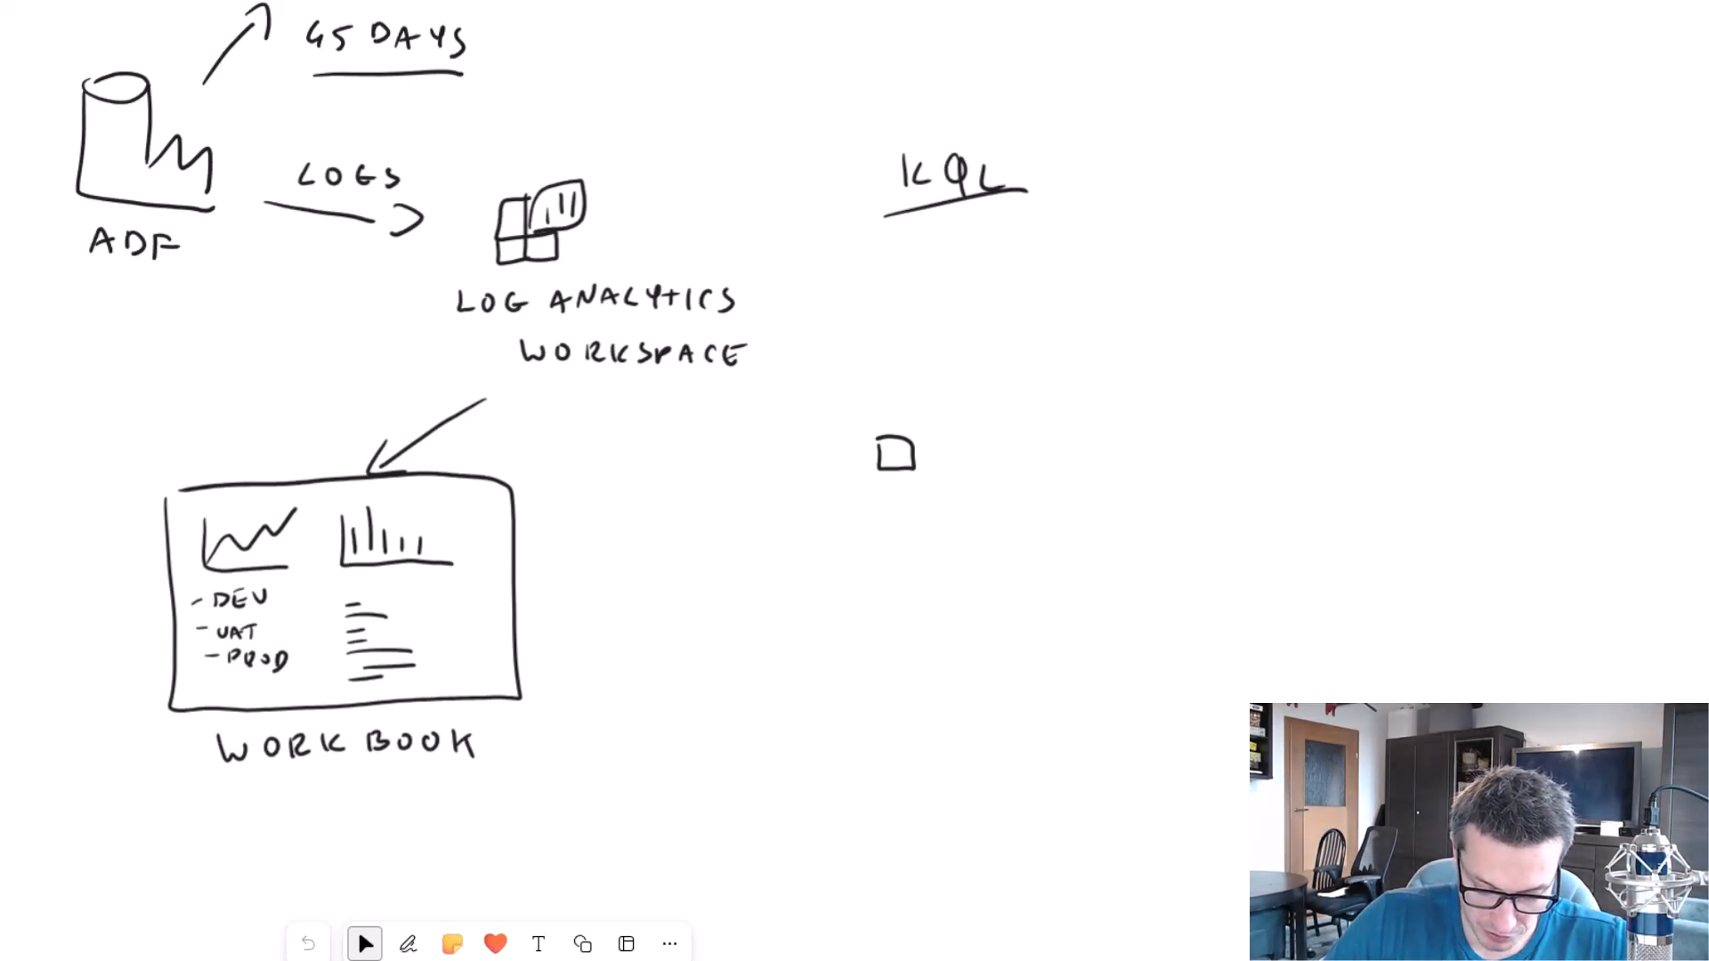
left_click_drag(831, 521, 944, 542)
mouse_move(897, 474)
left_mouse_down()
mouse_move(848, 525)
mouse_move(956, 505)
left_mouse_up()
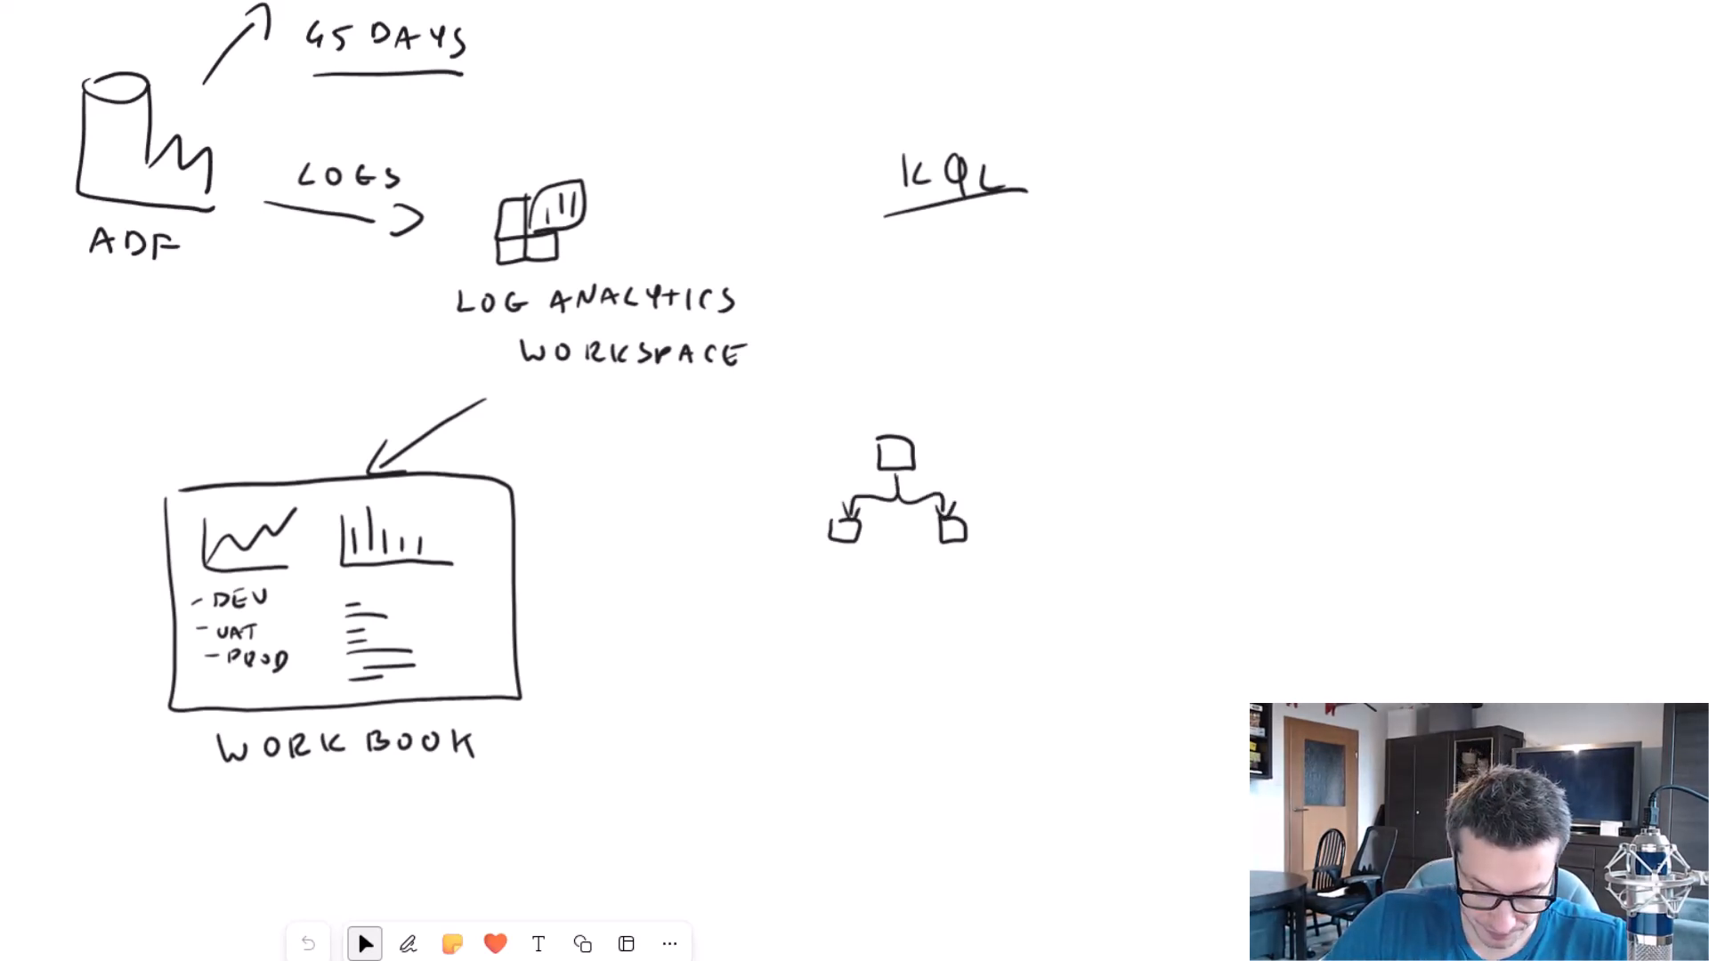
Label the branching squares icon "LOGIC APP" on two lines underneath it.
left_click_drag(840, 576, 856, 595)
left_click_drag(870, 577, 896, 590)
left_click_drag(912, 576, 912, 595)
left_click_drag(934, 578, 906, 630)
left_click_drag(891, 623, 905, 622)
left_click_drag(919, 613, 921, 622)
left_click_drag(941, 613, 942, 631)
left_click_drag(940, 612, 944, 622)
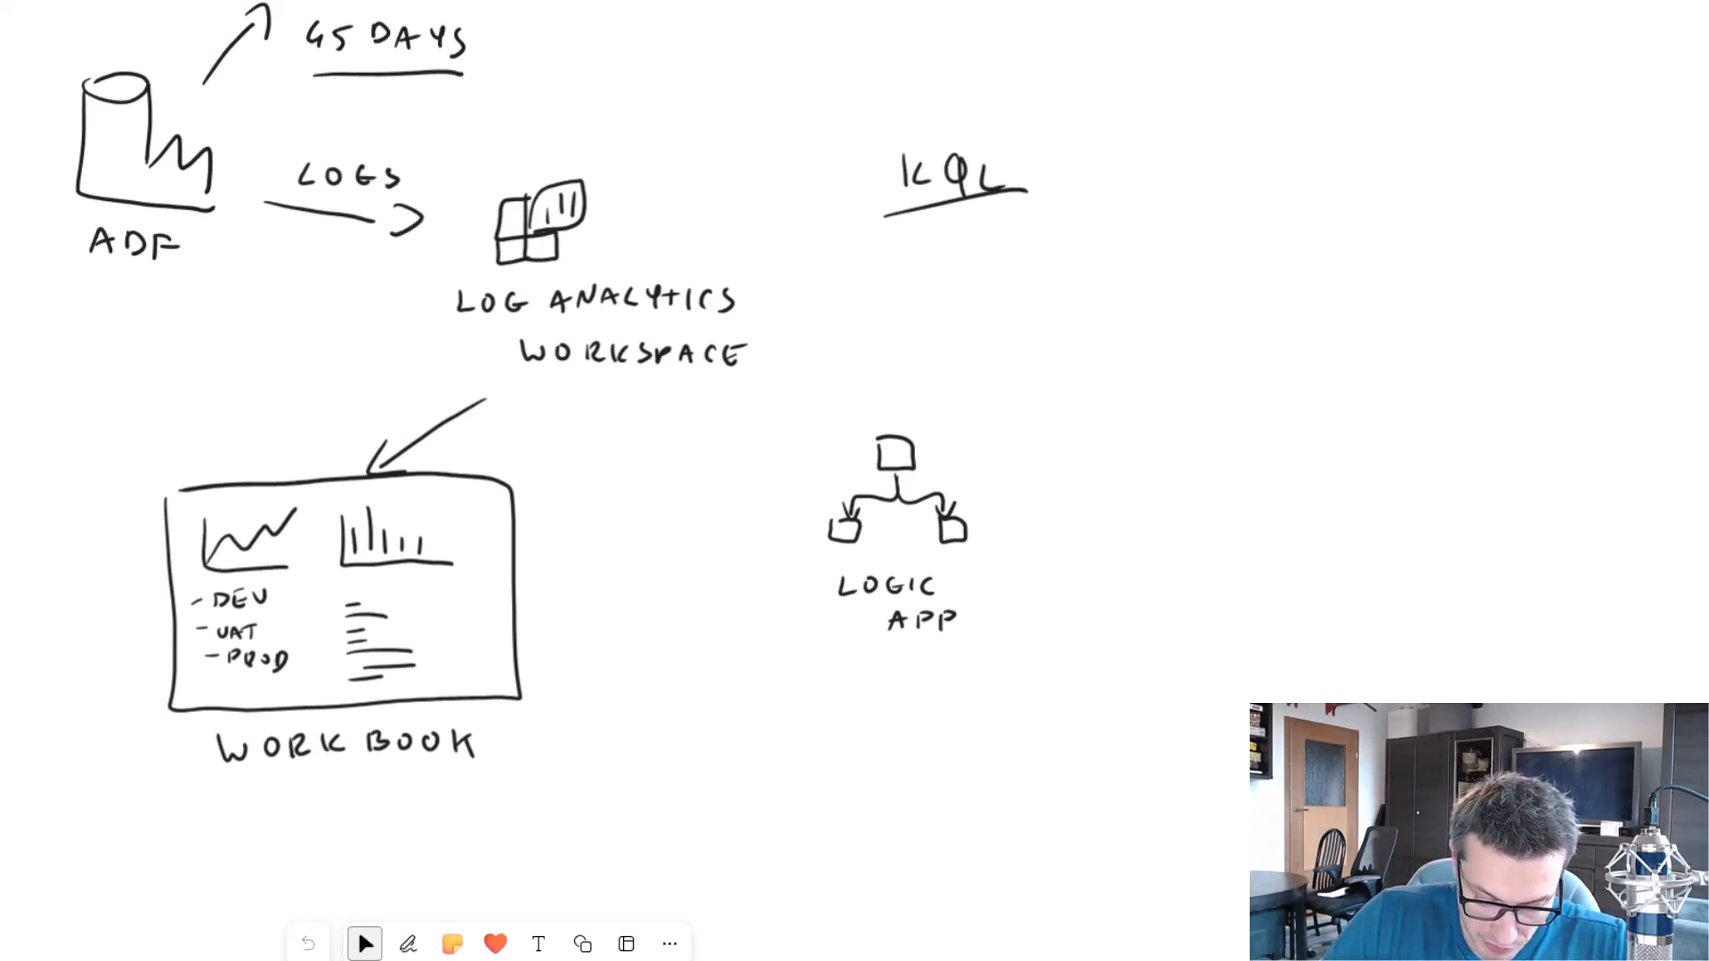
Add a clock above the Logic App and an arrow labelled "QUERY" from it to the Log Analytics workspace.
left_click_drag(962, 365, 980, 395)
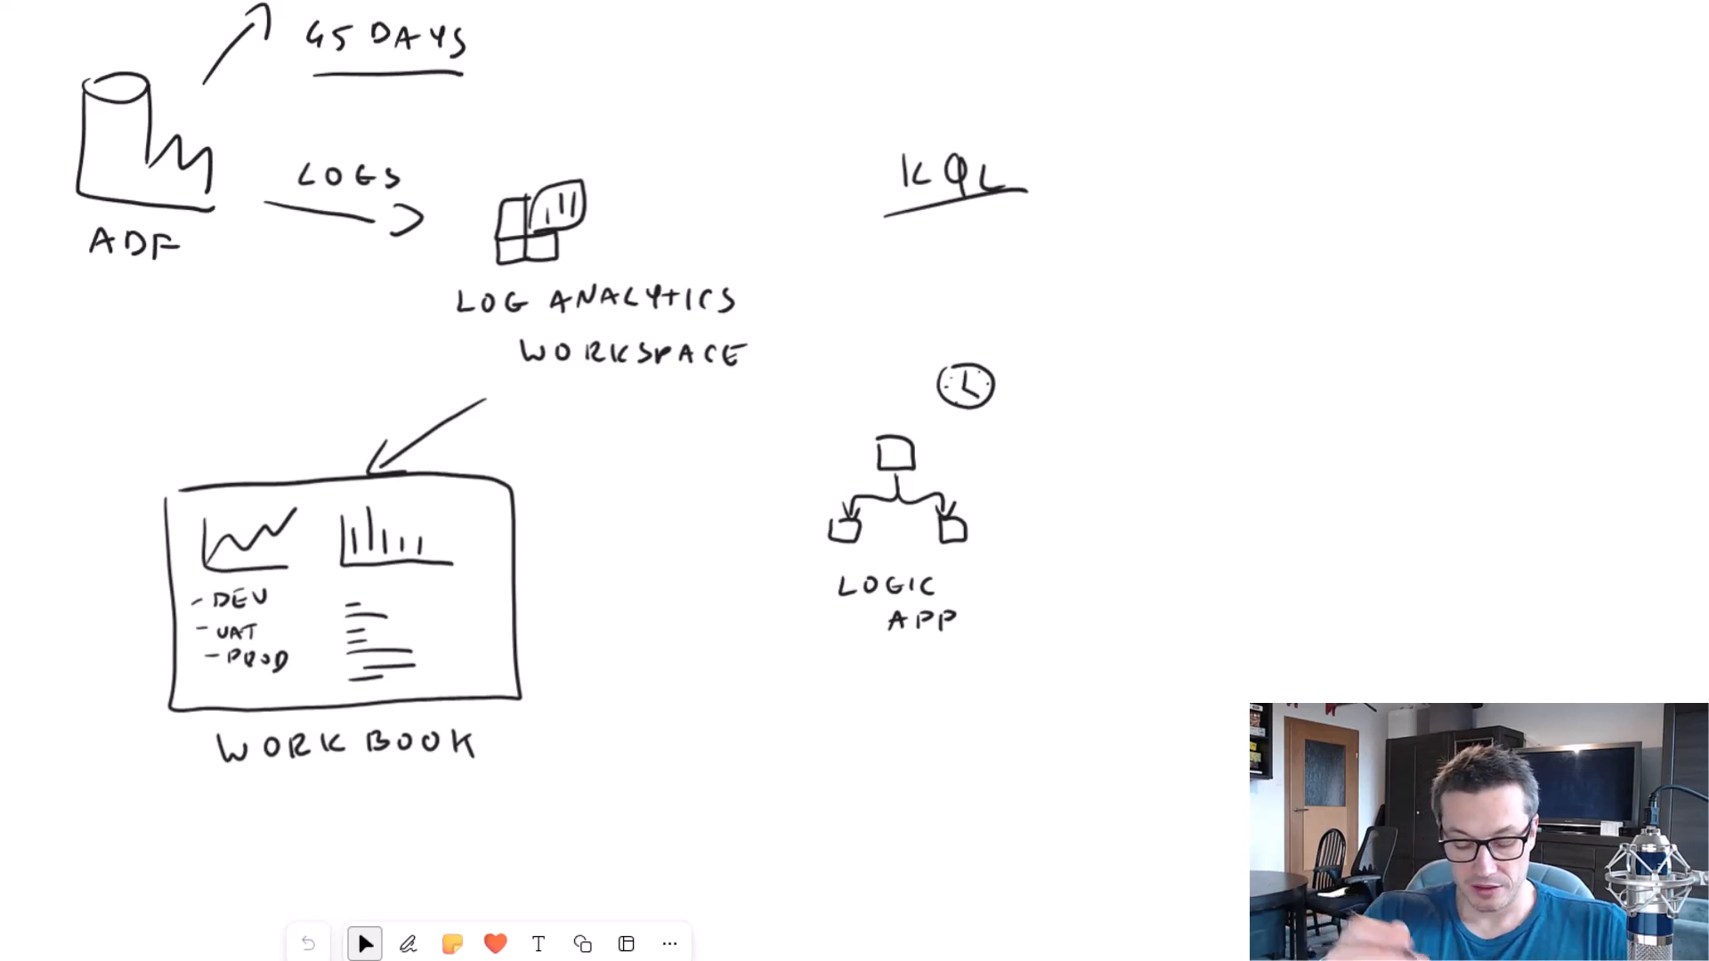
left_click_drag(771, 383, 838, 460)
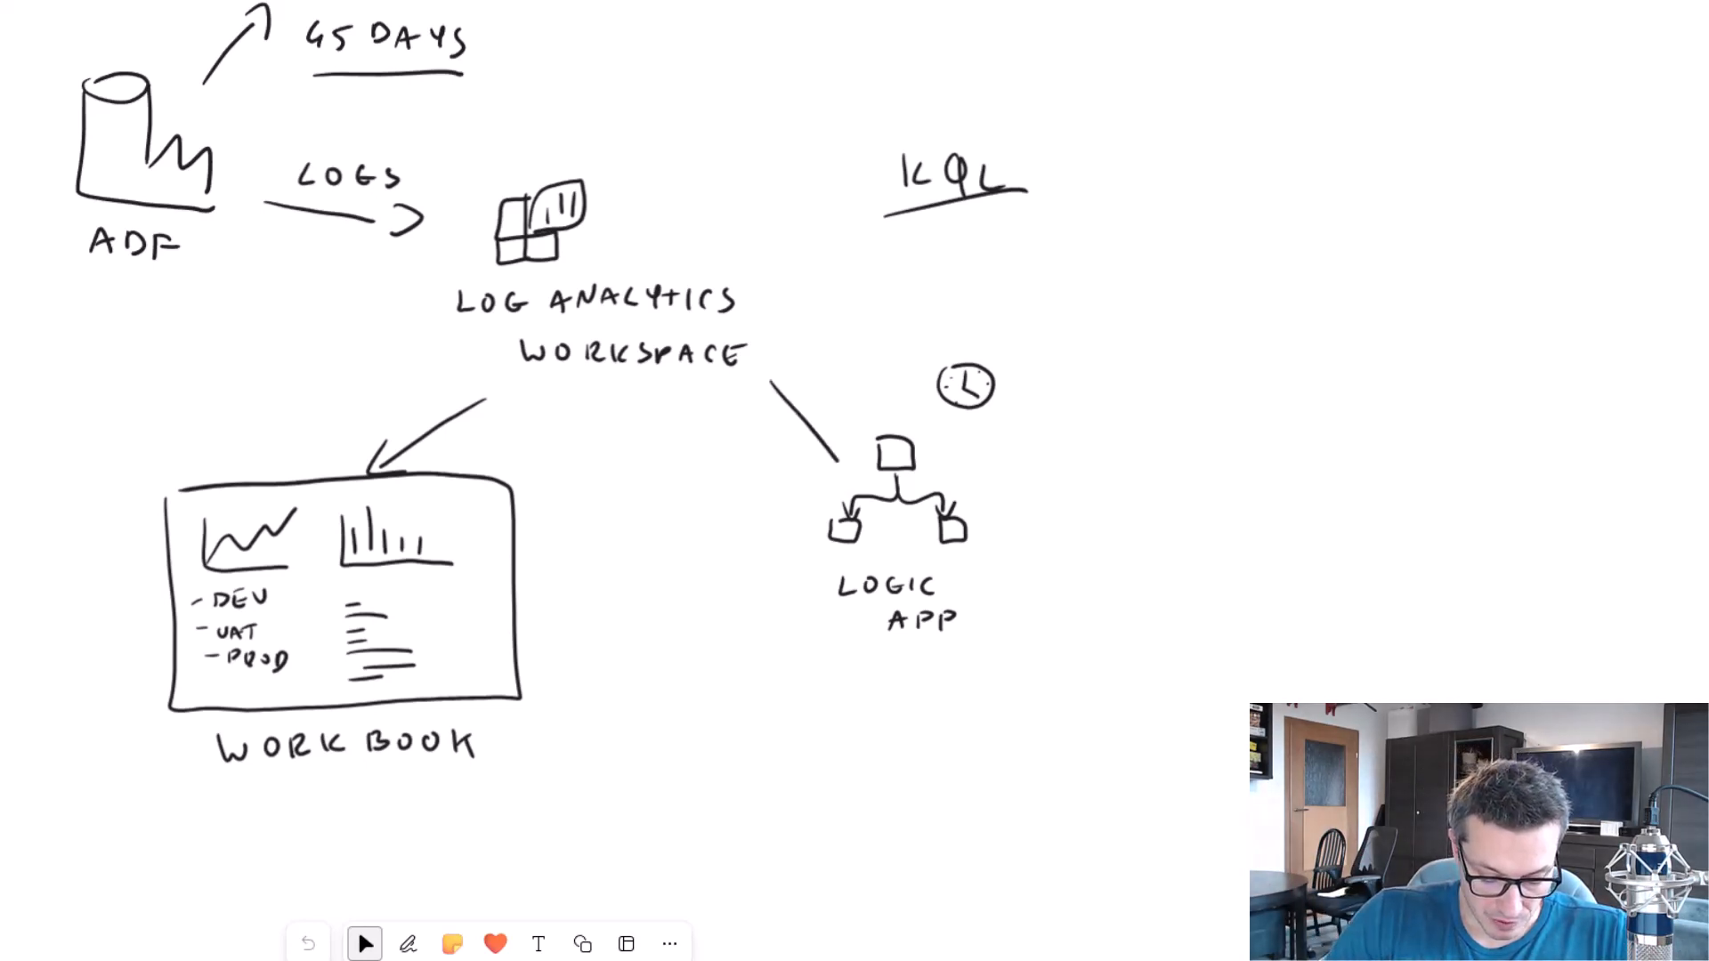
mouse_move(765, 398)
left_mouse_down()
mouse_move(791, 392)
mouse_move(726, 460)
mouse_move(752, 434)
left_mouse_up()
left_click_drag(766, 435, 766, 454)
left_click_drag(777, 435, 788, 454)
left_click_drag(794, 433, 798, 459)
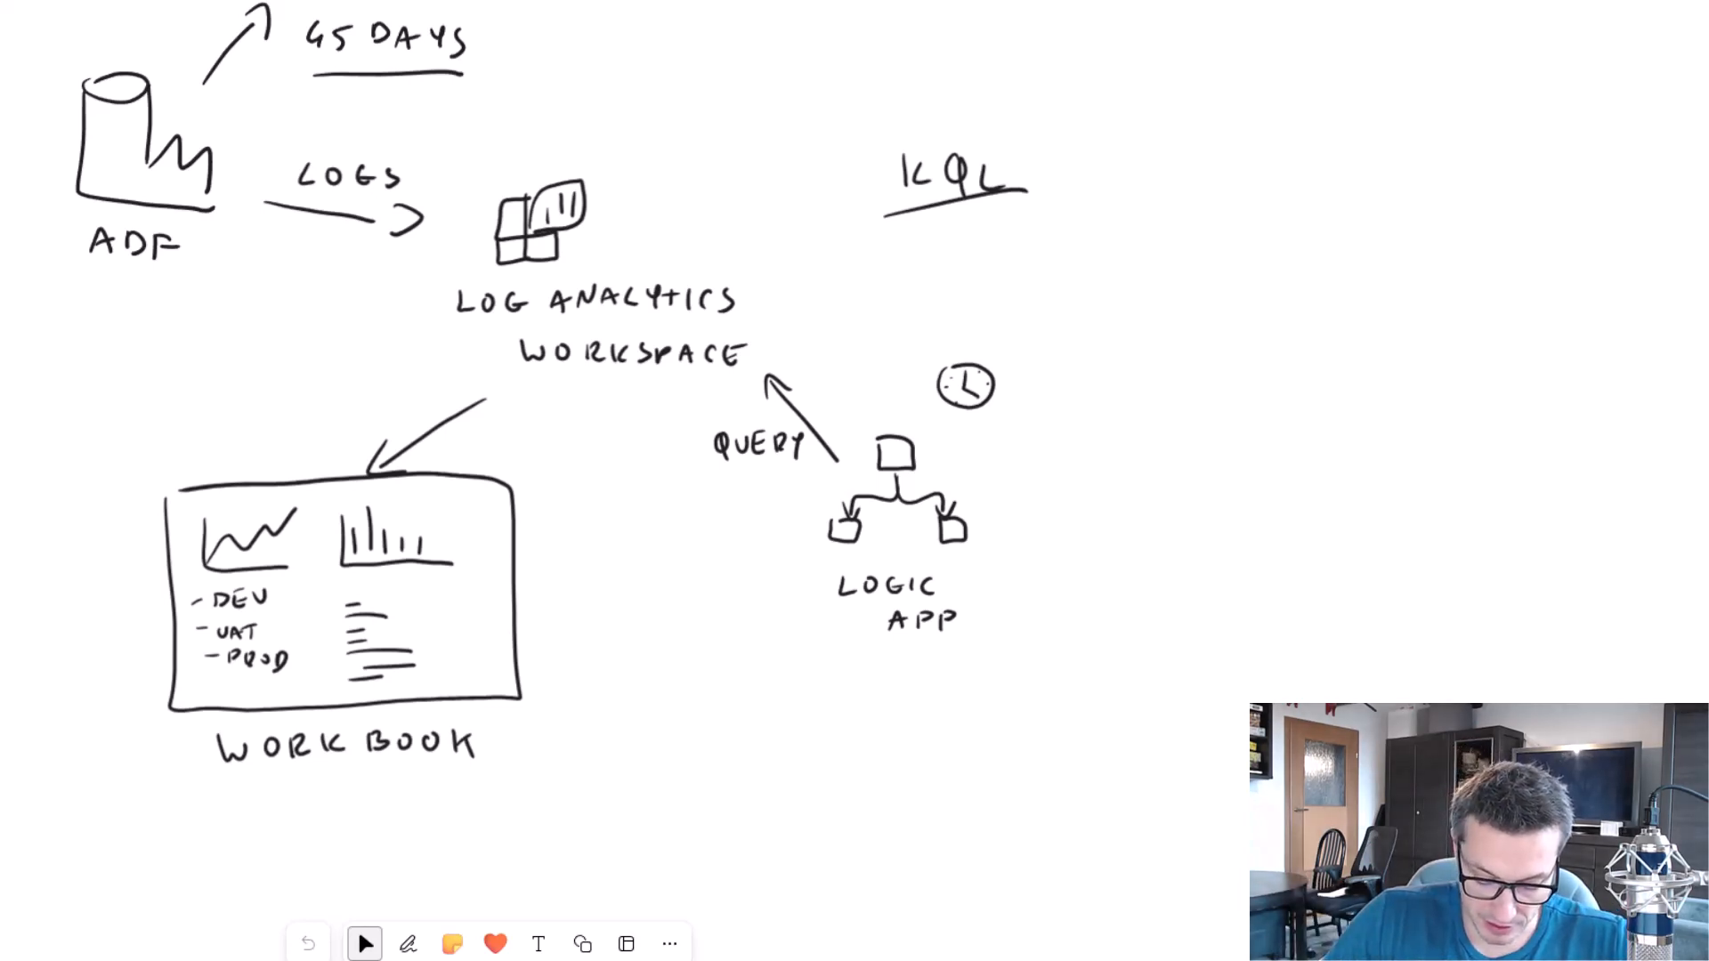
Draw a stick figure, an arrow to it from the Logic App, and an envelope with motion lines above the arrow.
left_click_drag(1325, 433, 1329, 433)
left_click_drag(1328, 462, 1327, 508)
mouse_move(1300, 484)
left_mouse_down()
mouse_move(1343, 479)
mouse_move(1346, 537)
left_mouse_up()
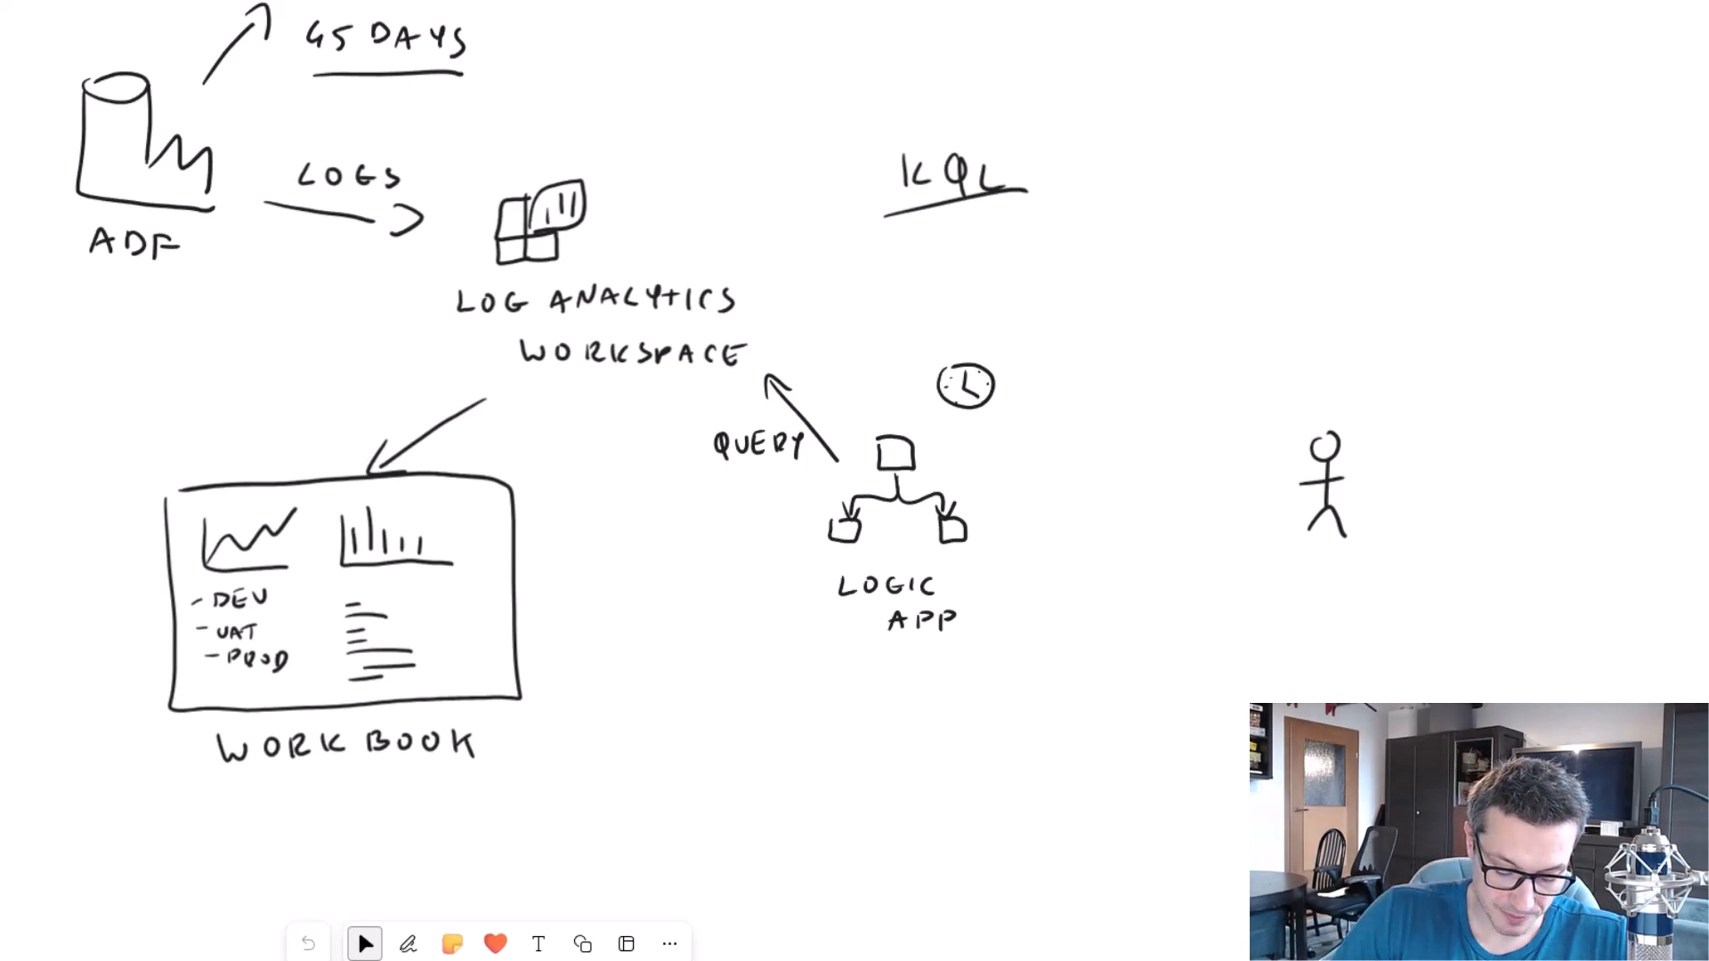
left_click_drag(1030, 492, 1239, 504)
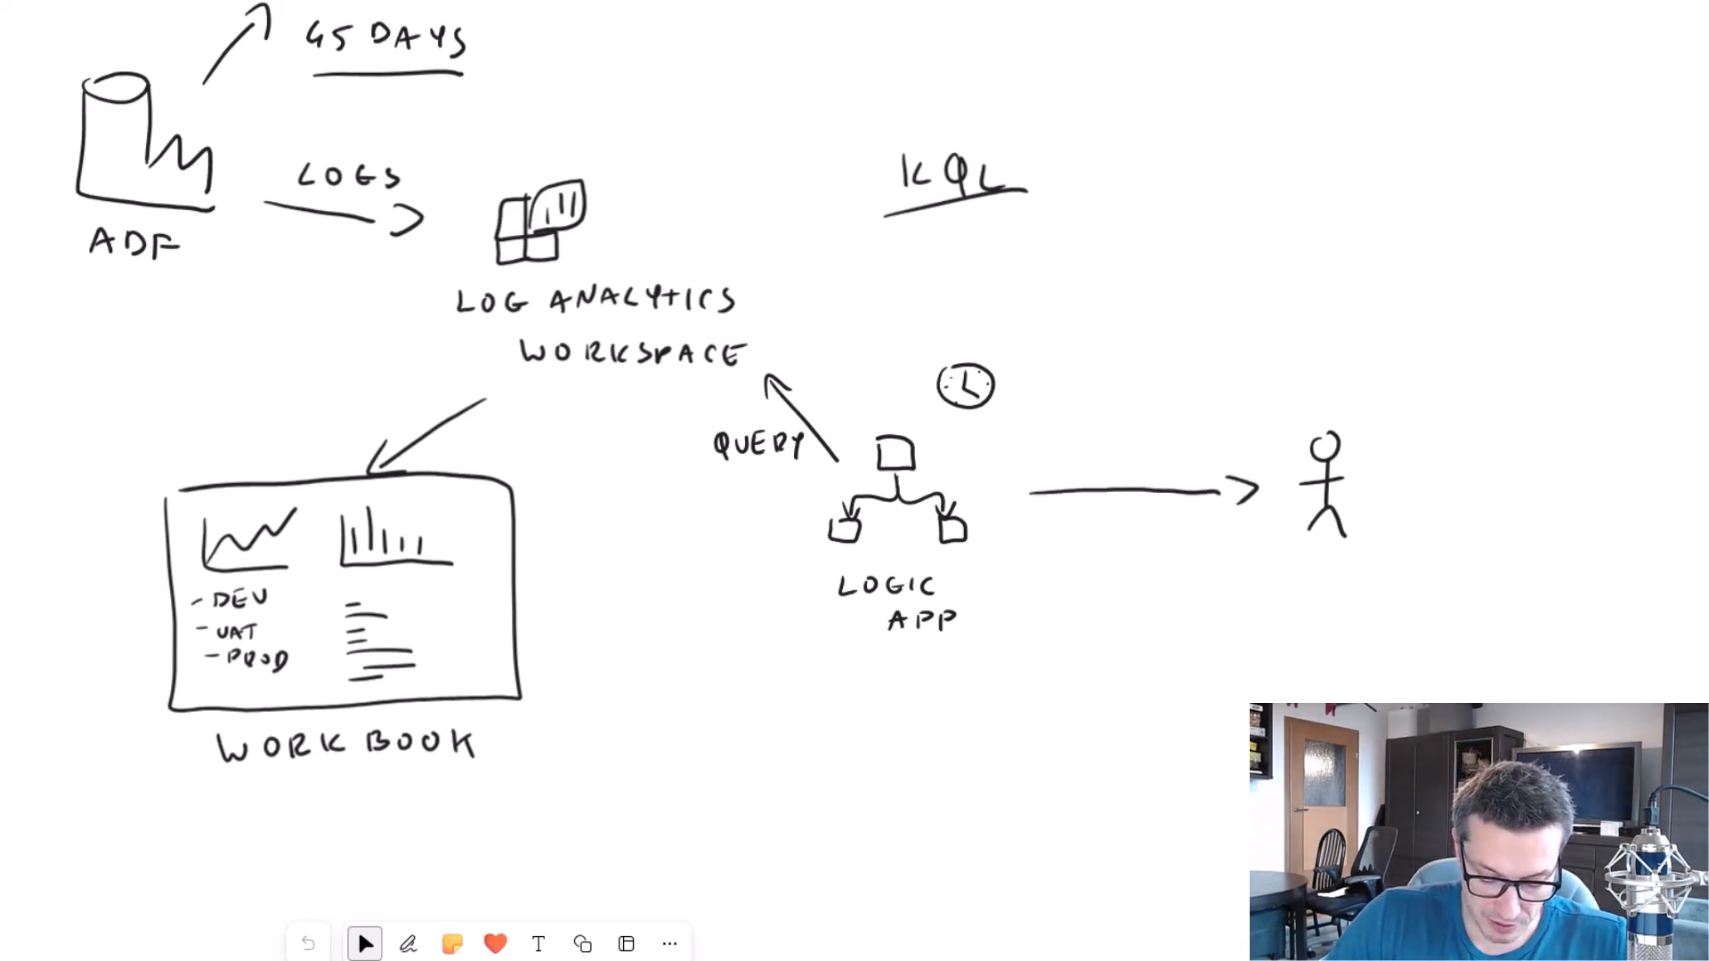
mouse_move(1115, 393)
left_mouse_down()
mouse_move(1117, 429)
mouse_move(1177, 394)
left_mouse_up()
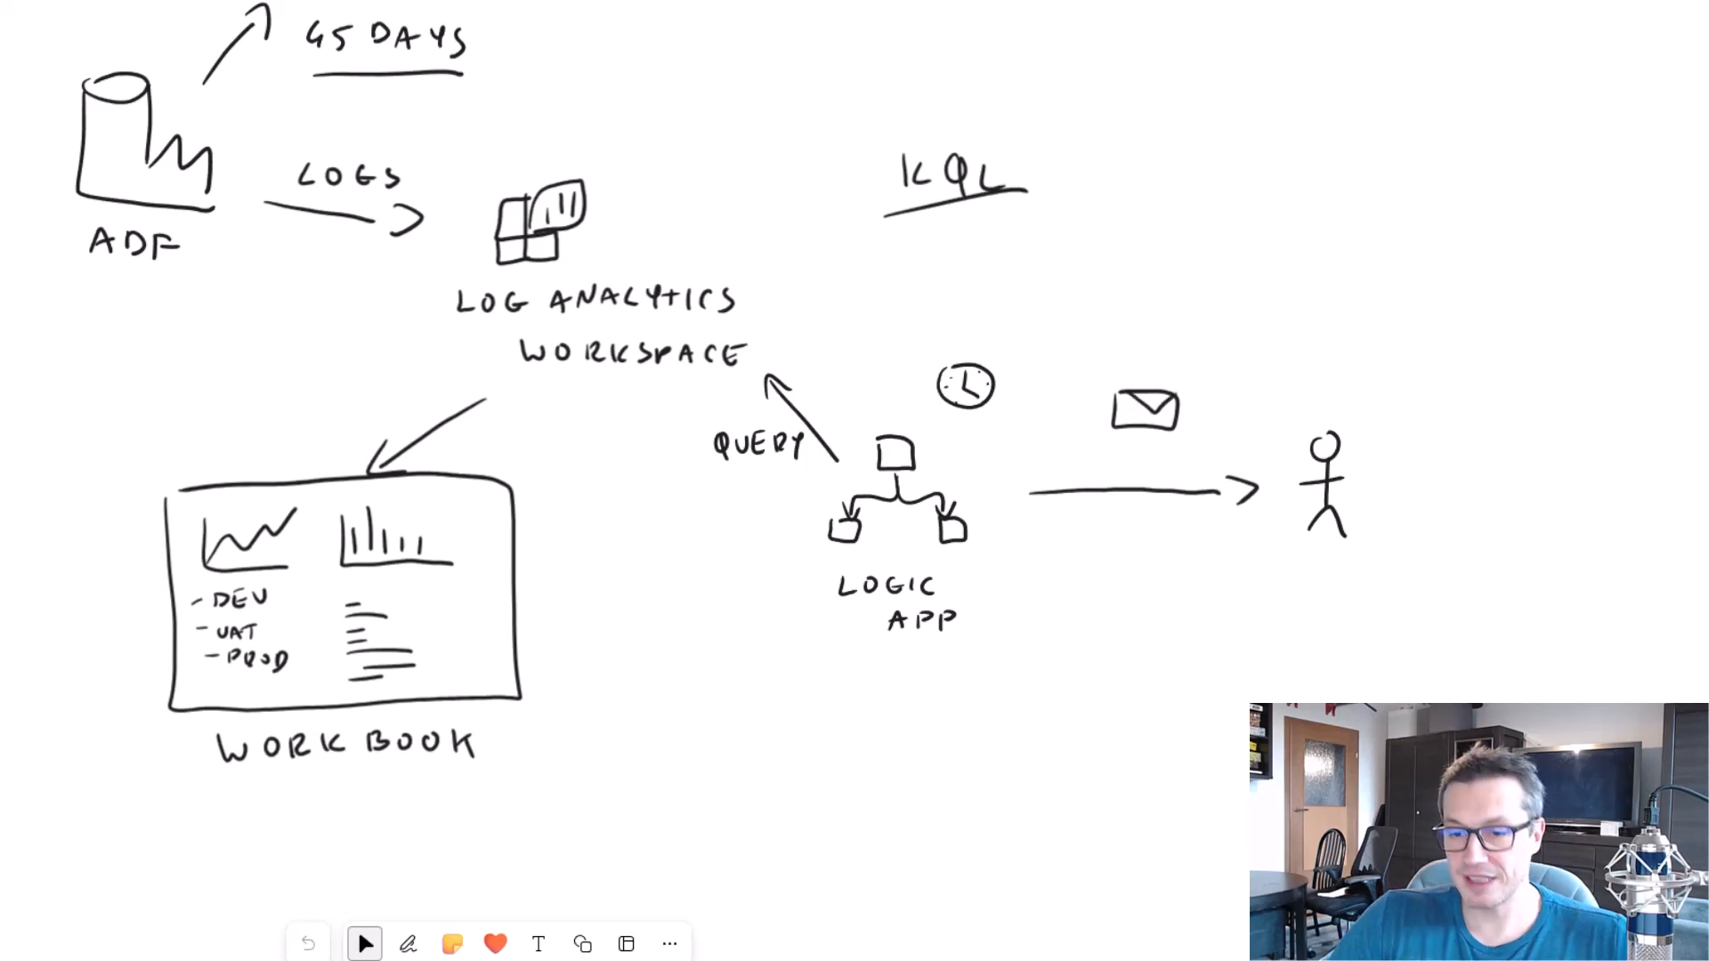
left_click_drag(1055, 402, 1082, 401)
left_click_drag(1055, 416, 1085, 413)
left_click_drag(1054, 432, 1086, 430)
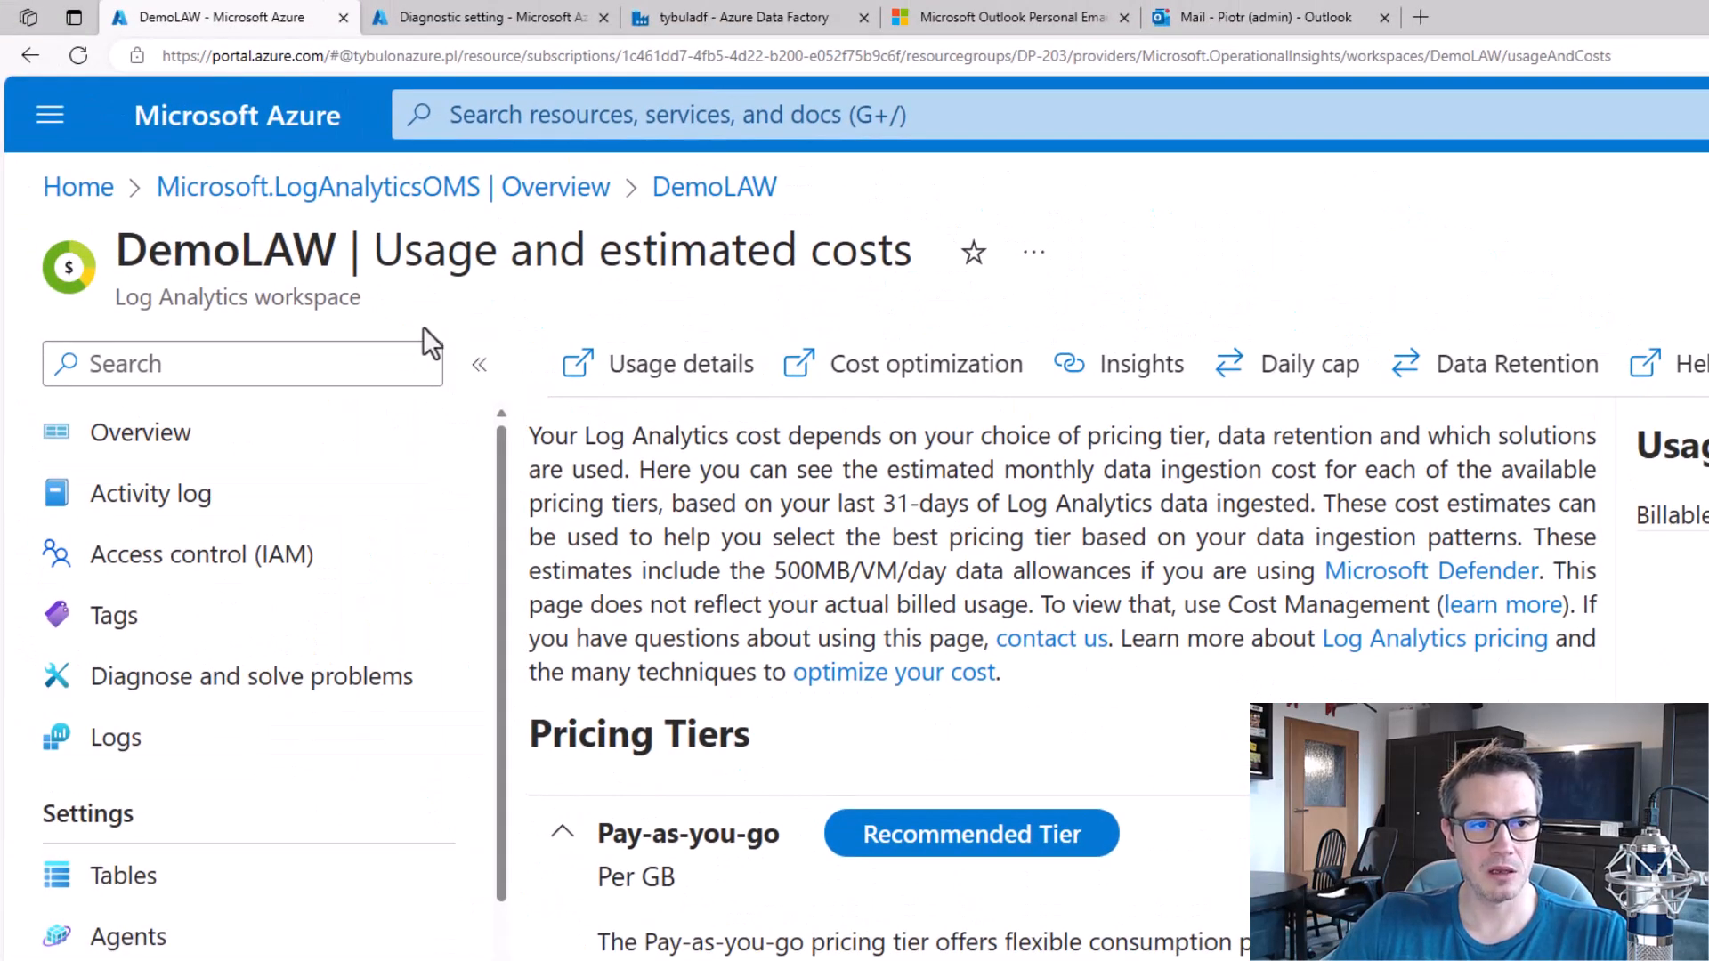
Return to the DemoLAW workspace in the Azure portal and create a new workbook from the Default Template.
scroll(258, 882, "down", 10)
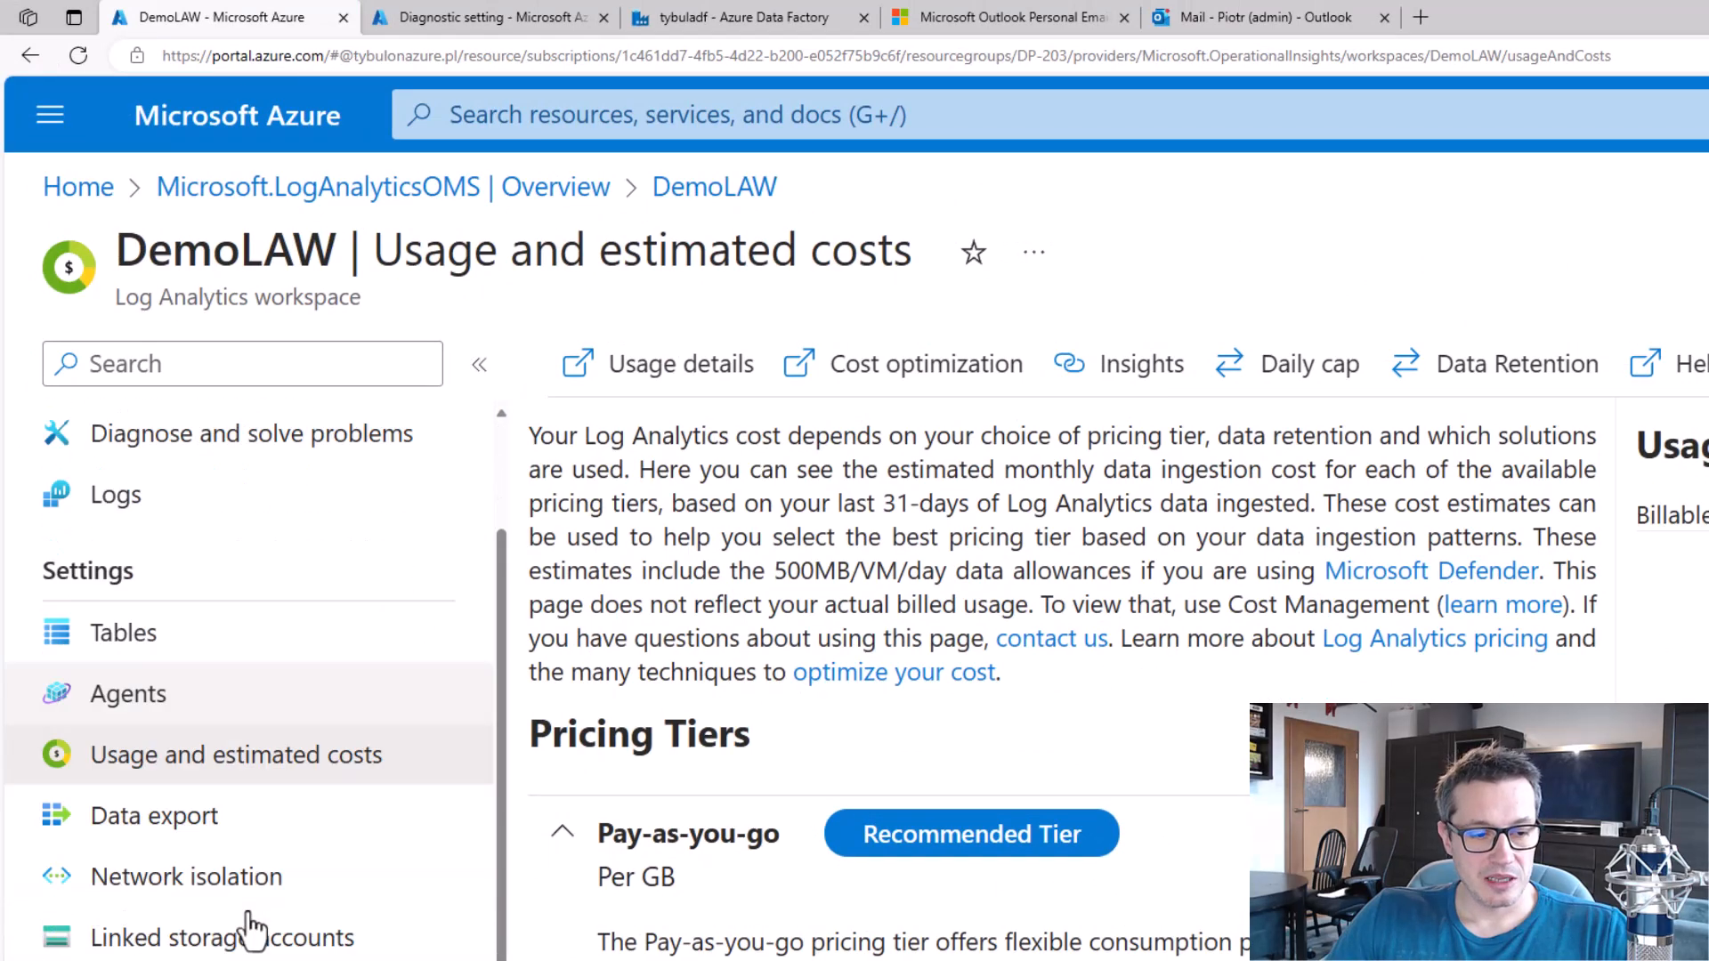
scroll(263, 755, "down", 4)
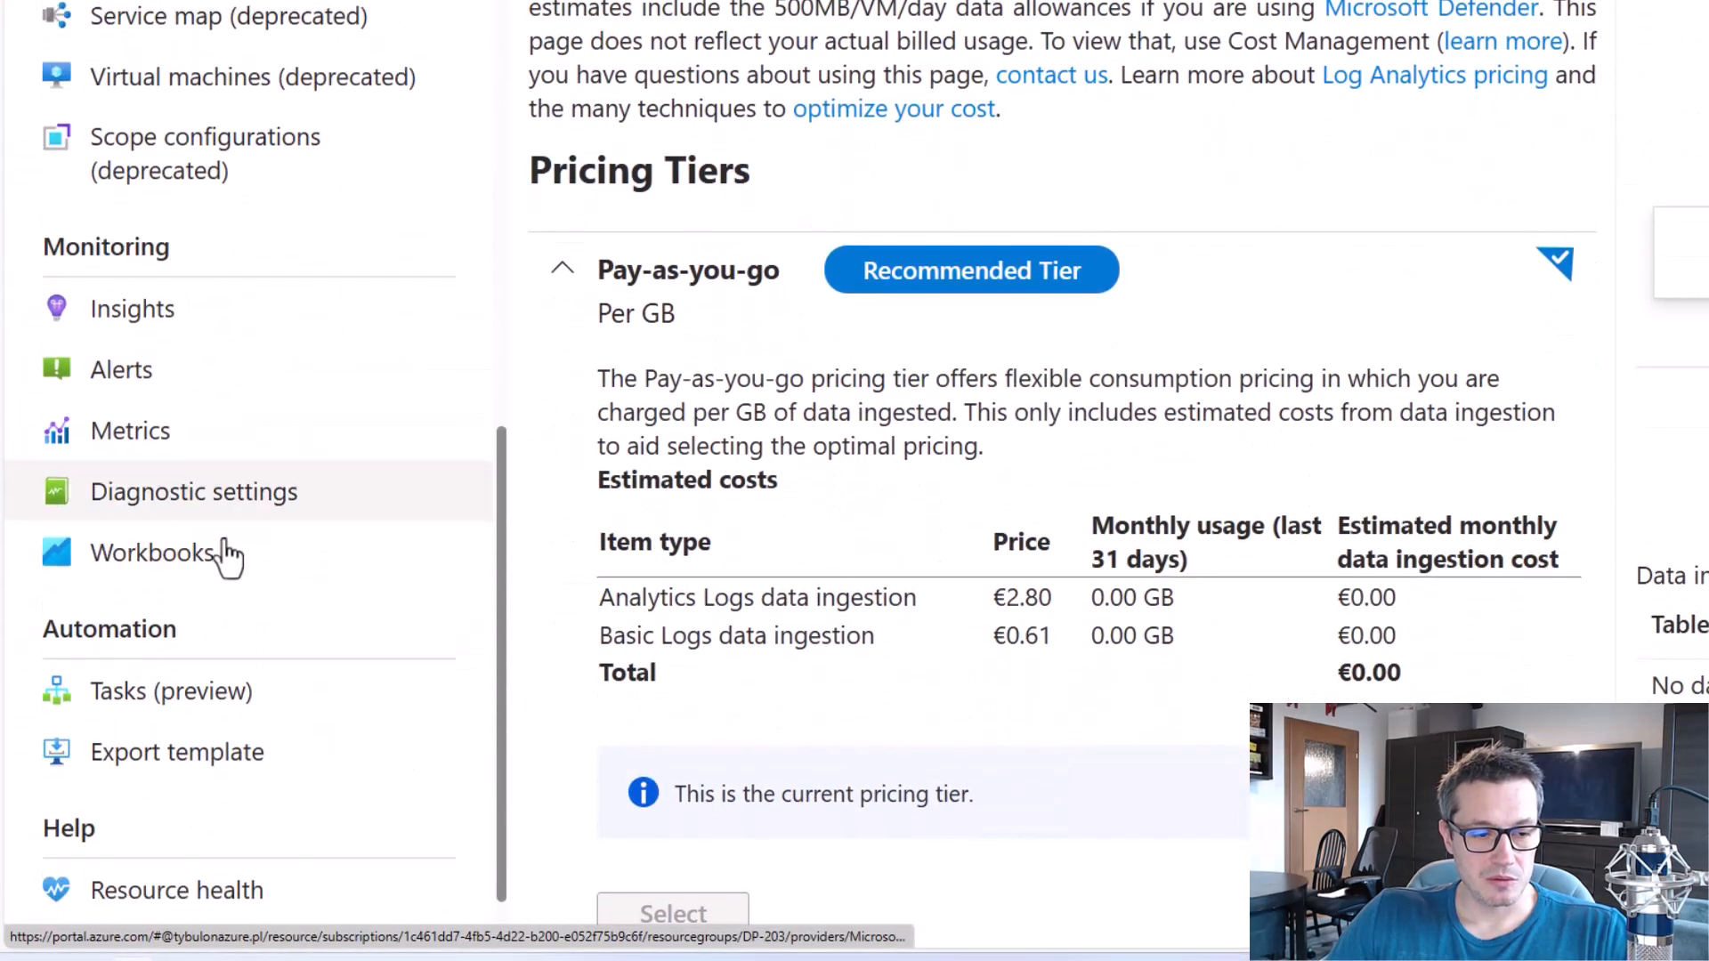
left_click(181, 552)
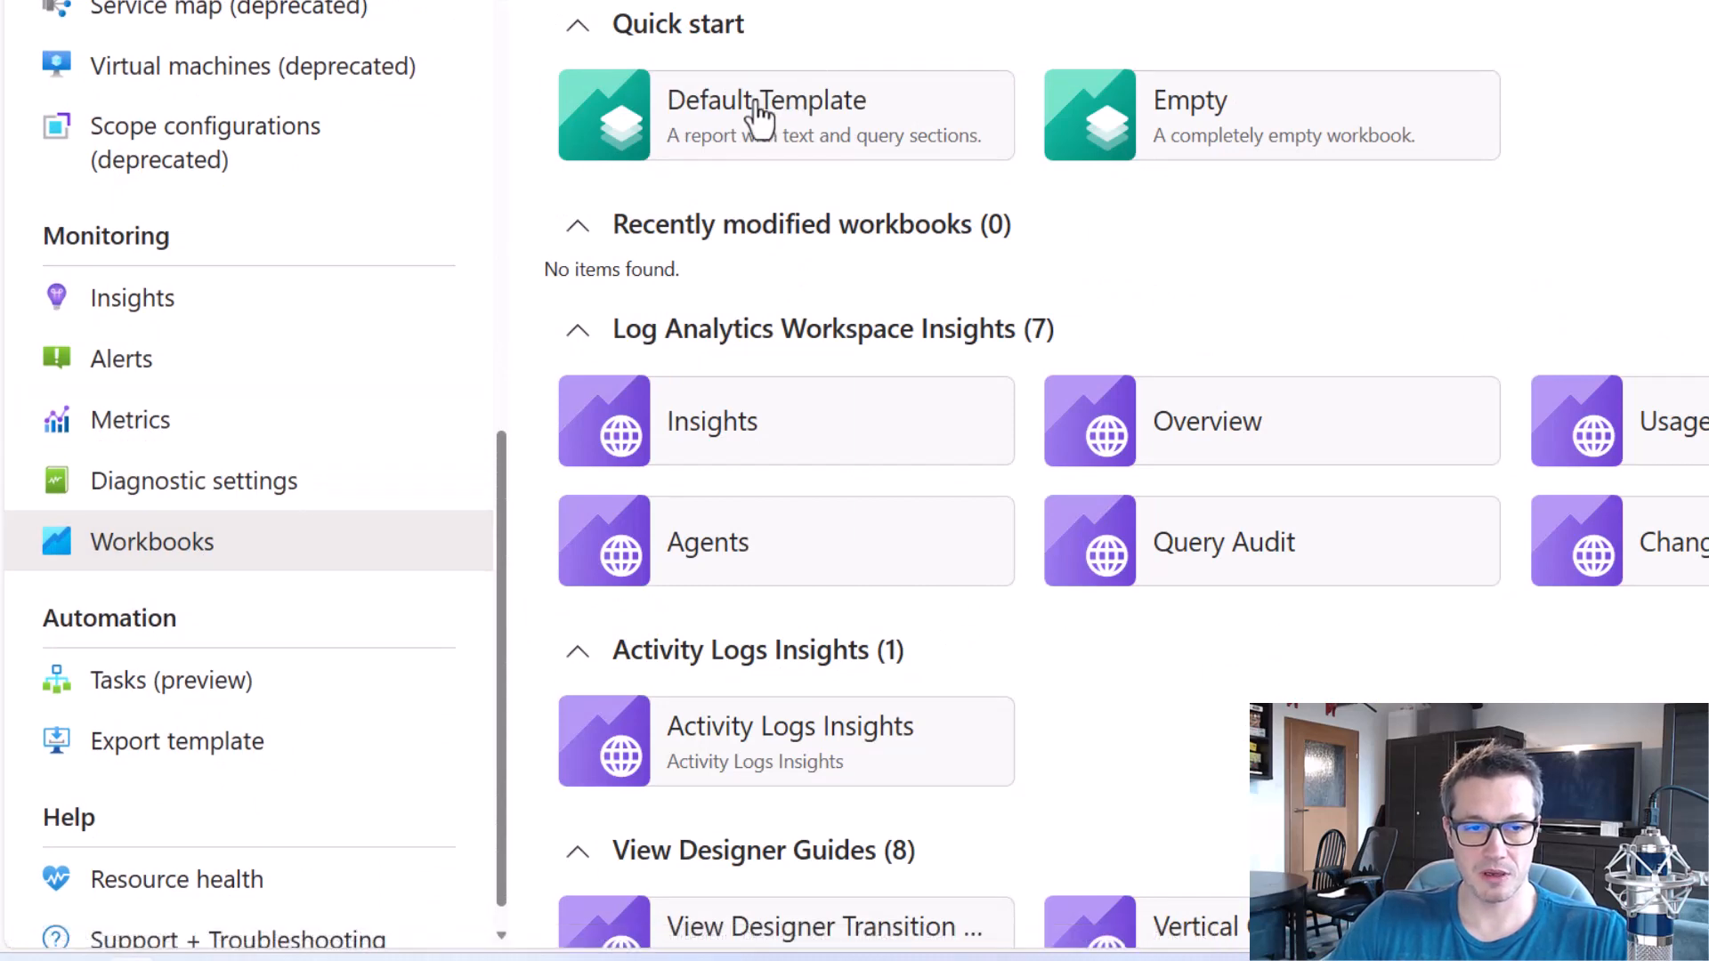
left_click(759, 113)
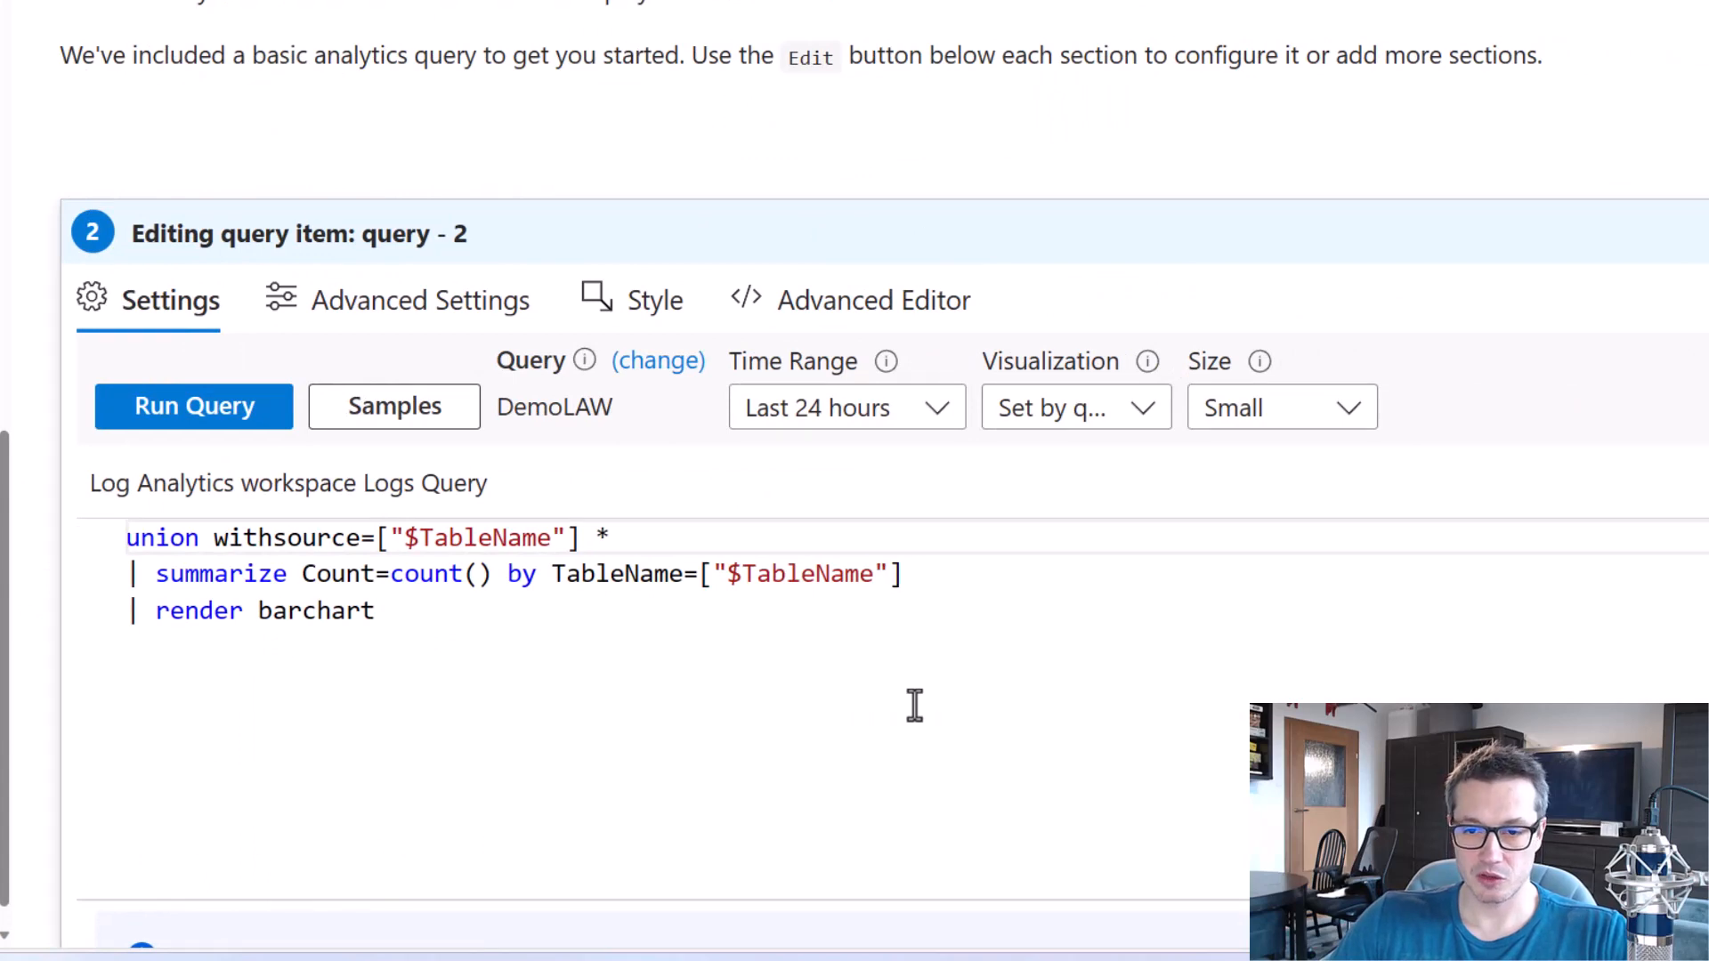
Clear the starter query from the workbook's query item.
left_click(207, 403)
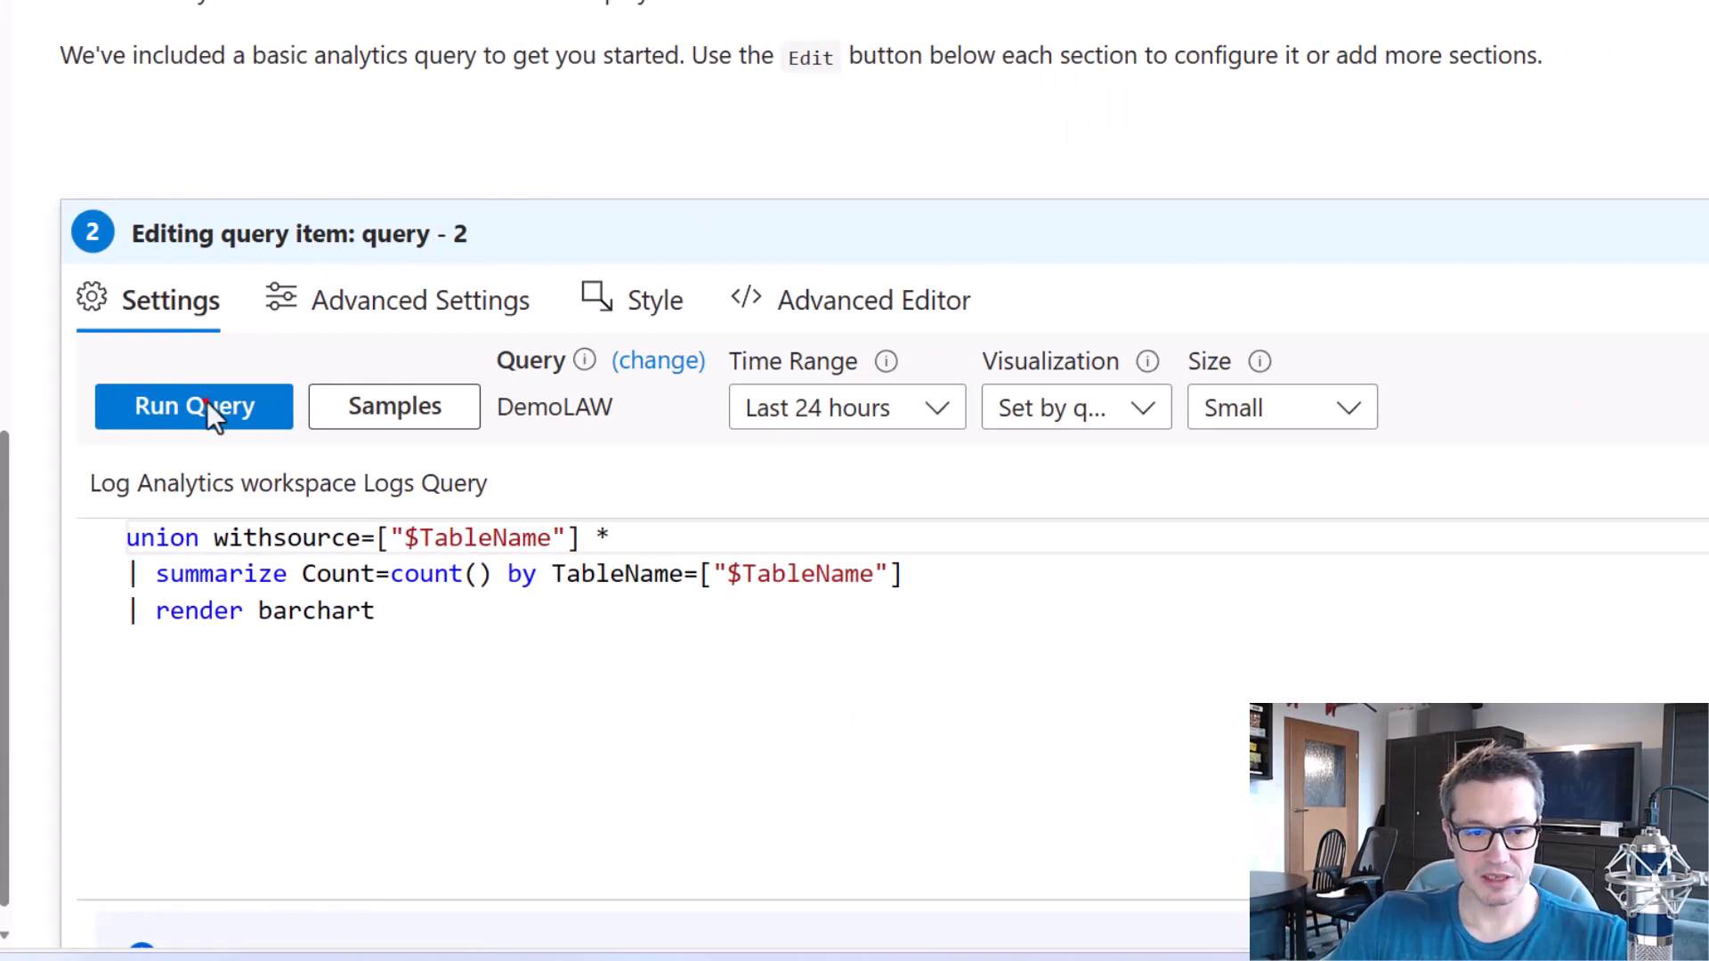
left_click_drag(81, 490, 1225, 848)
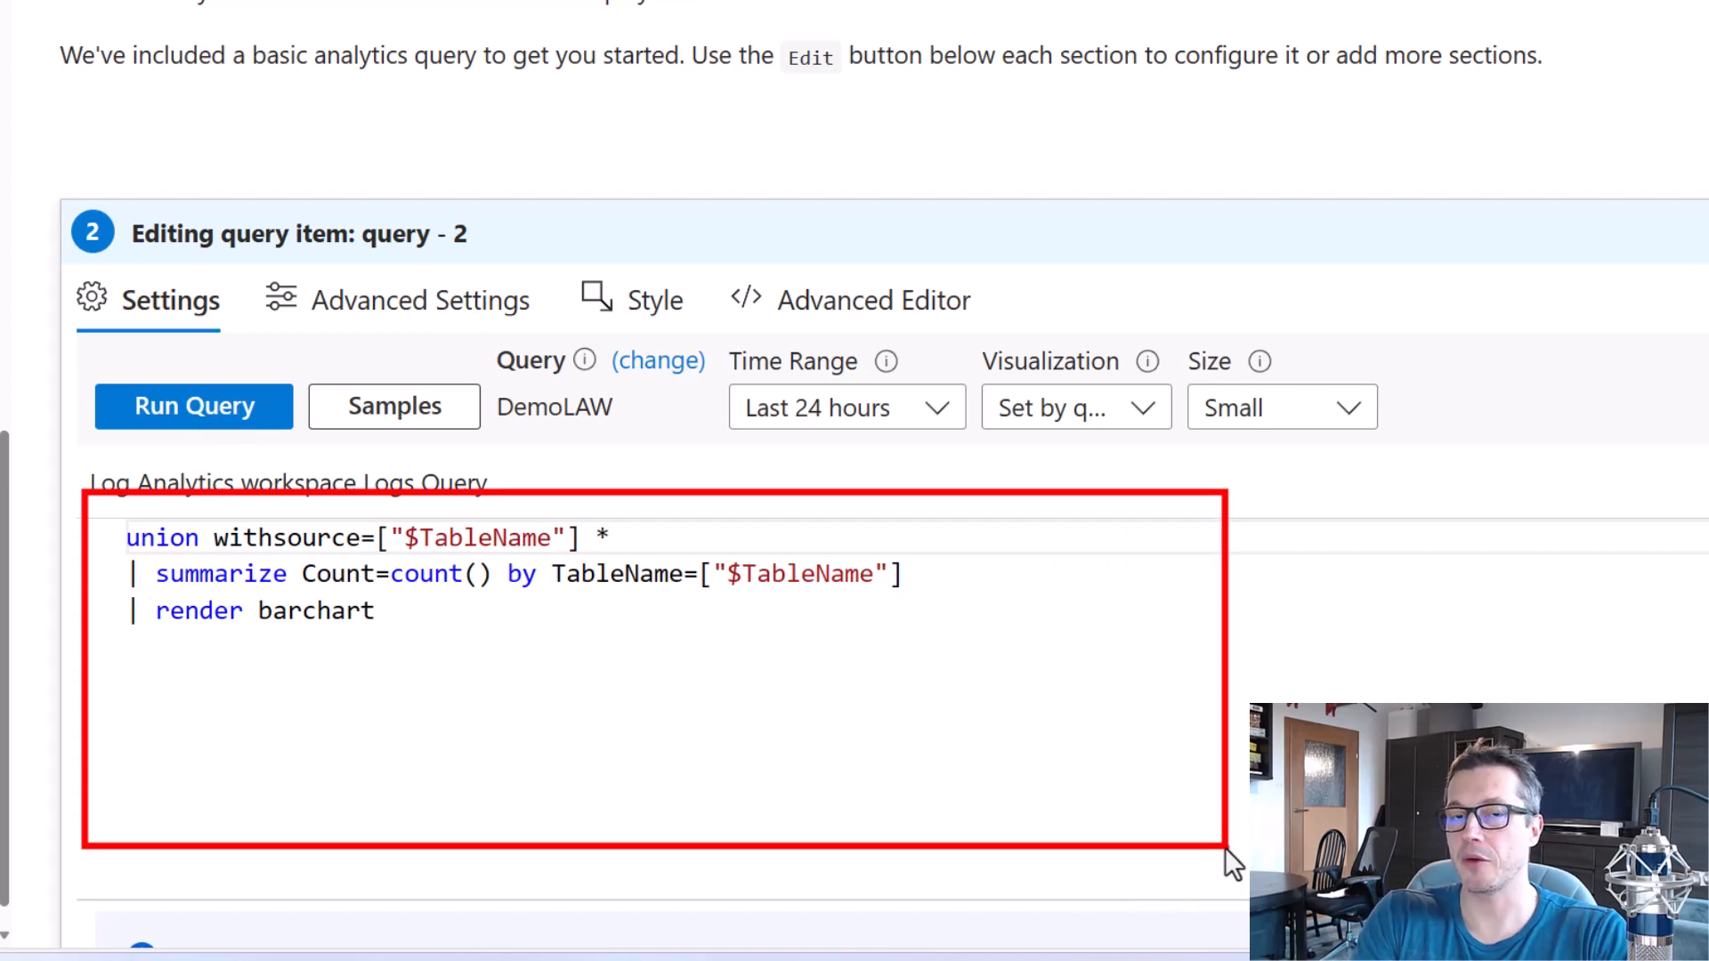
key("Escape")
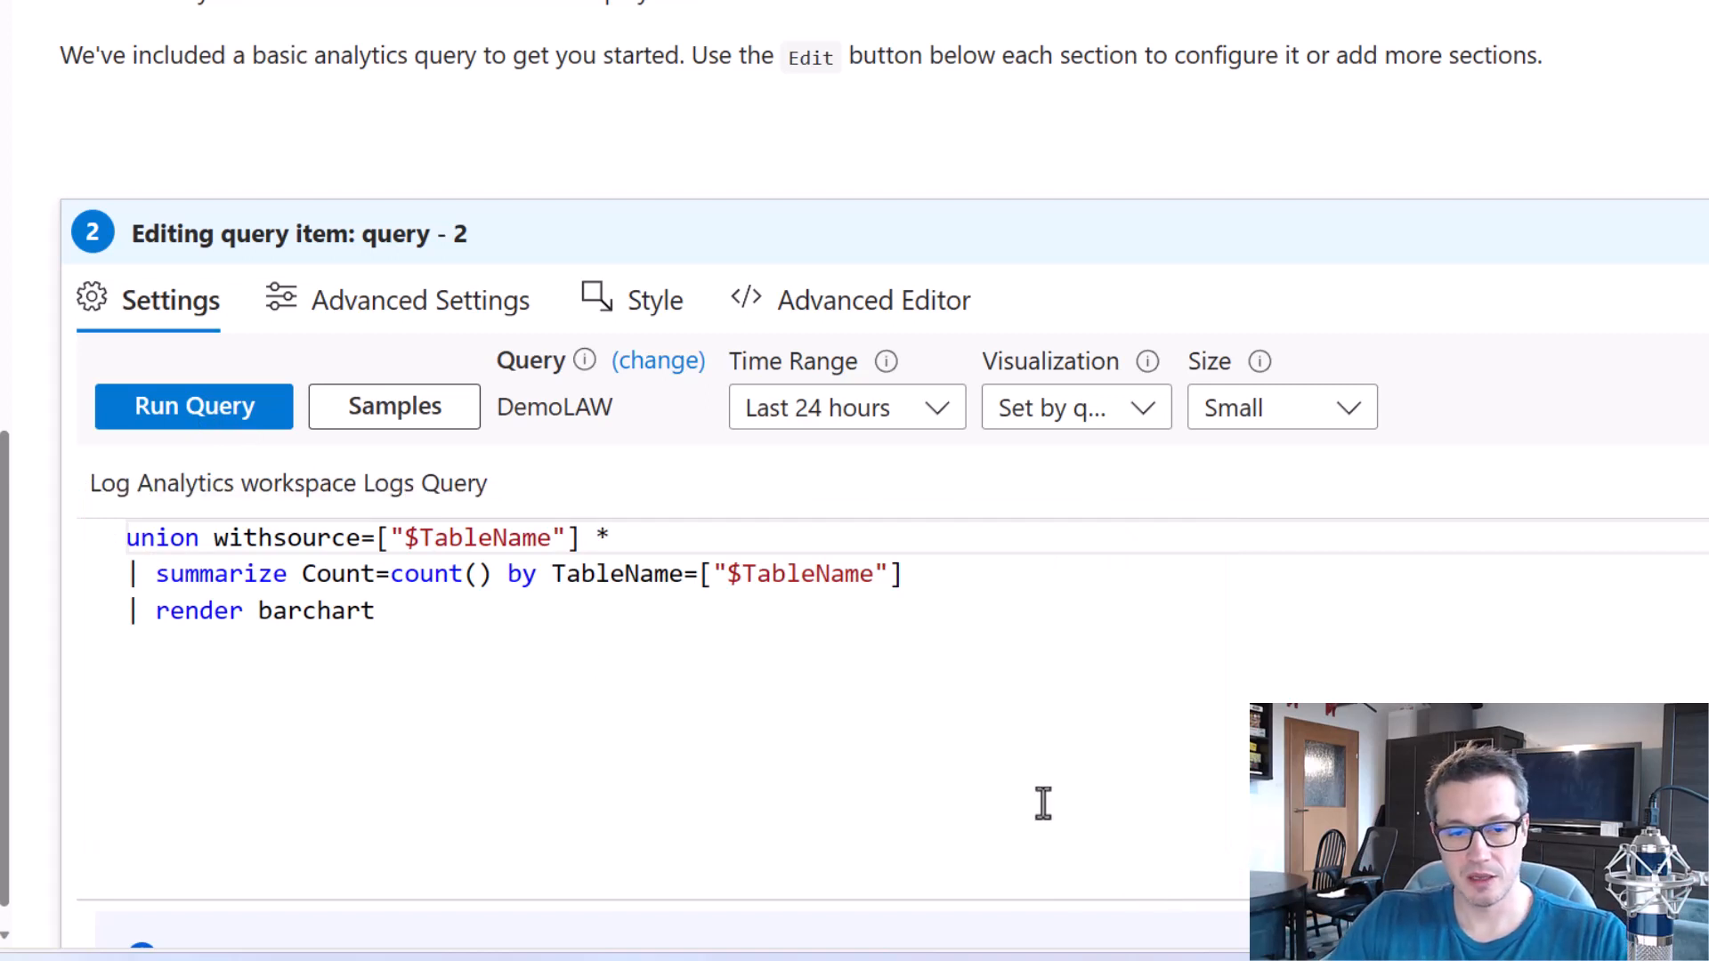
key("ctrl+a")
key("Delete")
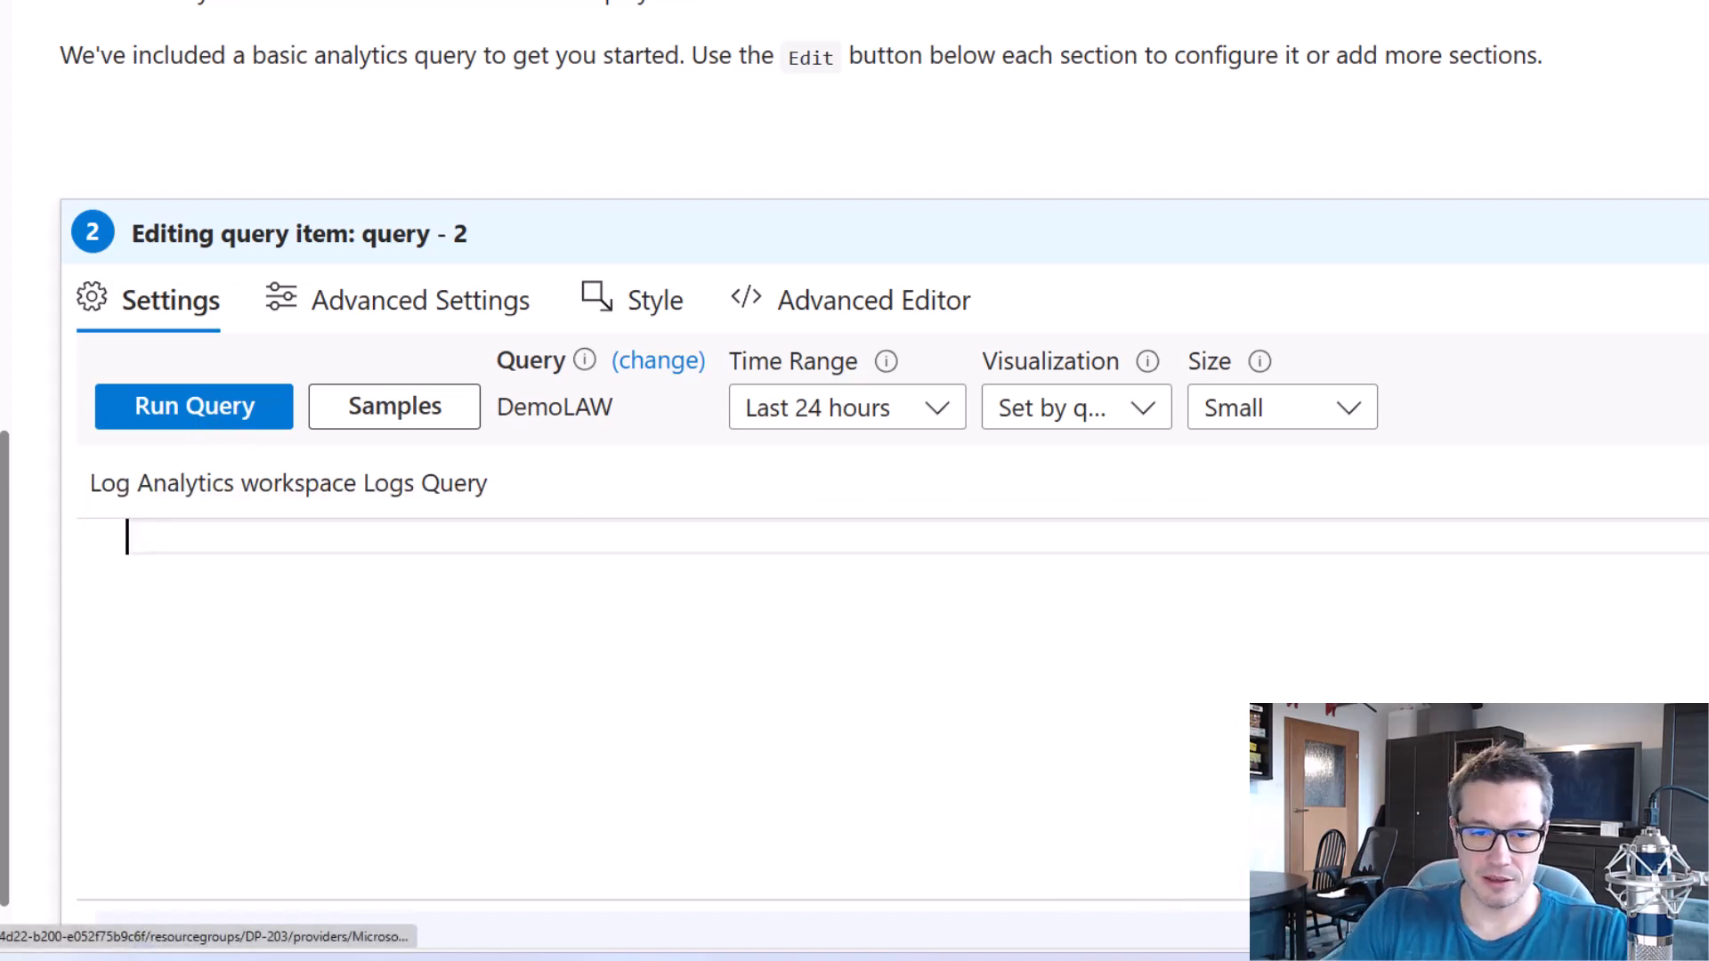
Expand the query's data source settings and reselect DemoLAW as the Log Analytics workspace.
left_click(675, 372)
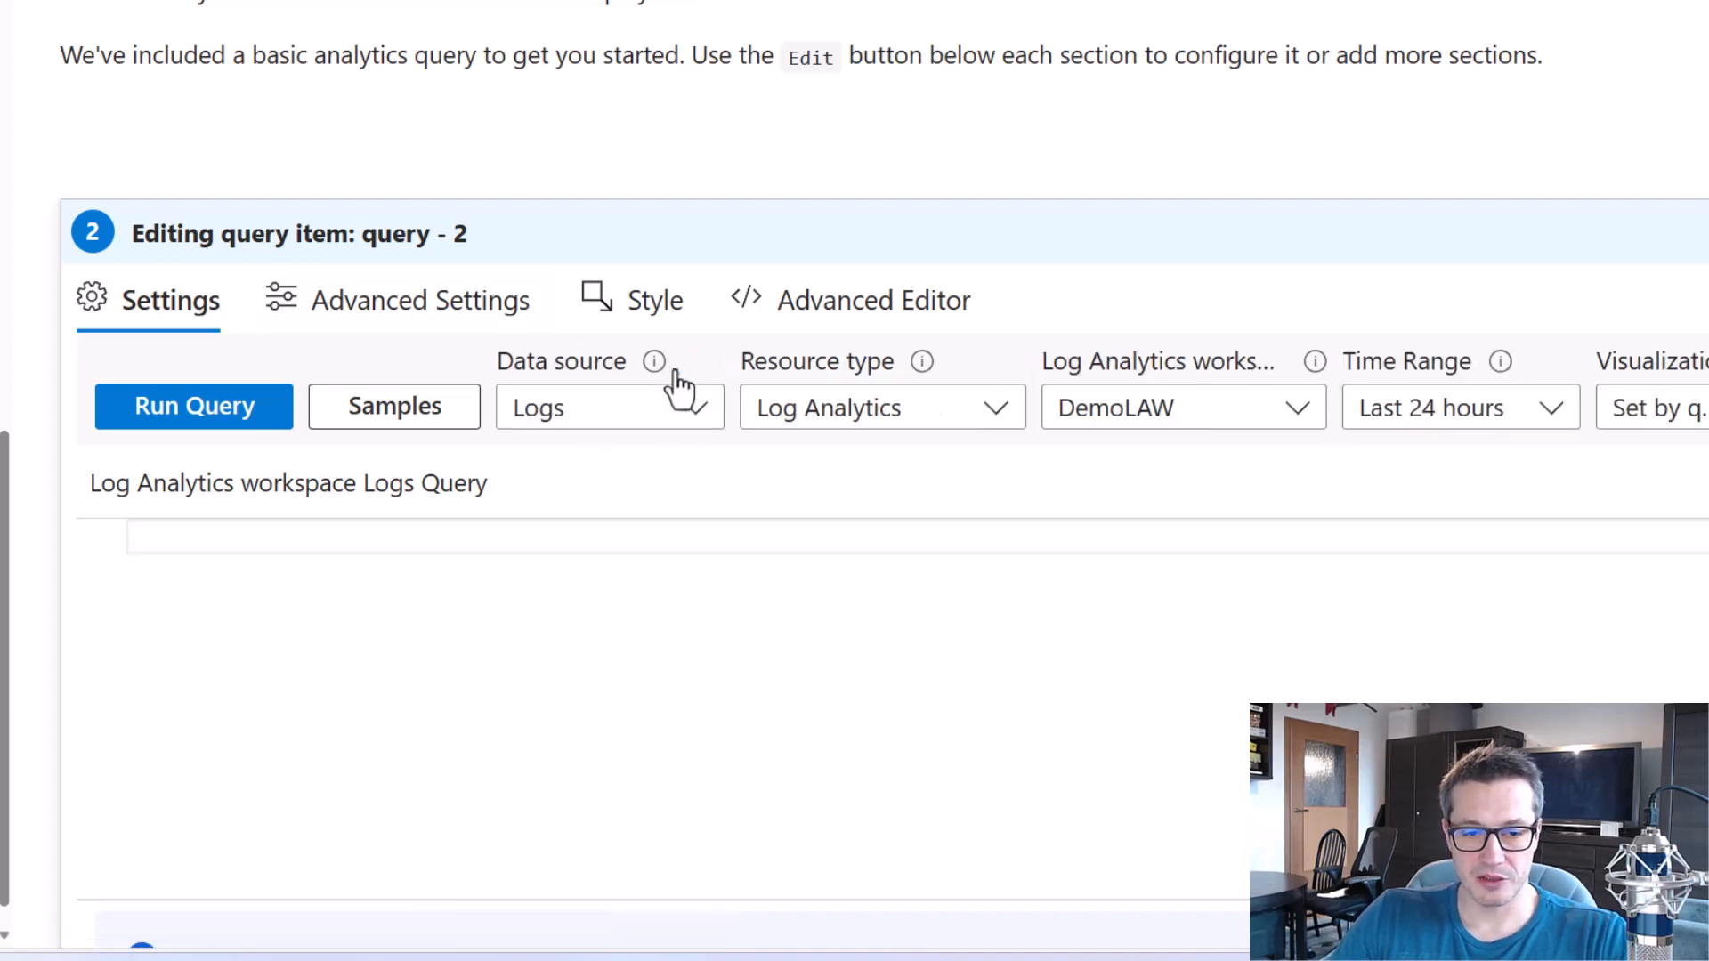
left_click(1298, 415)
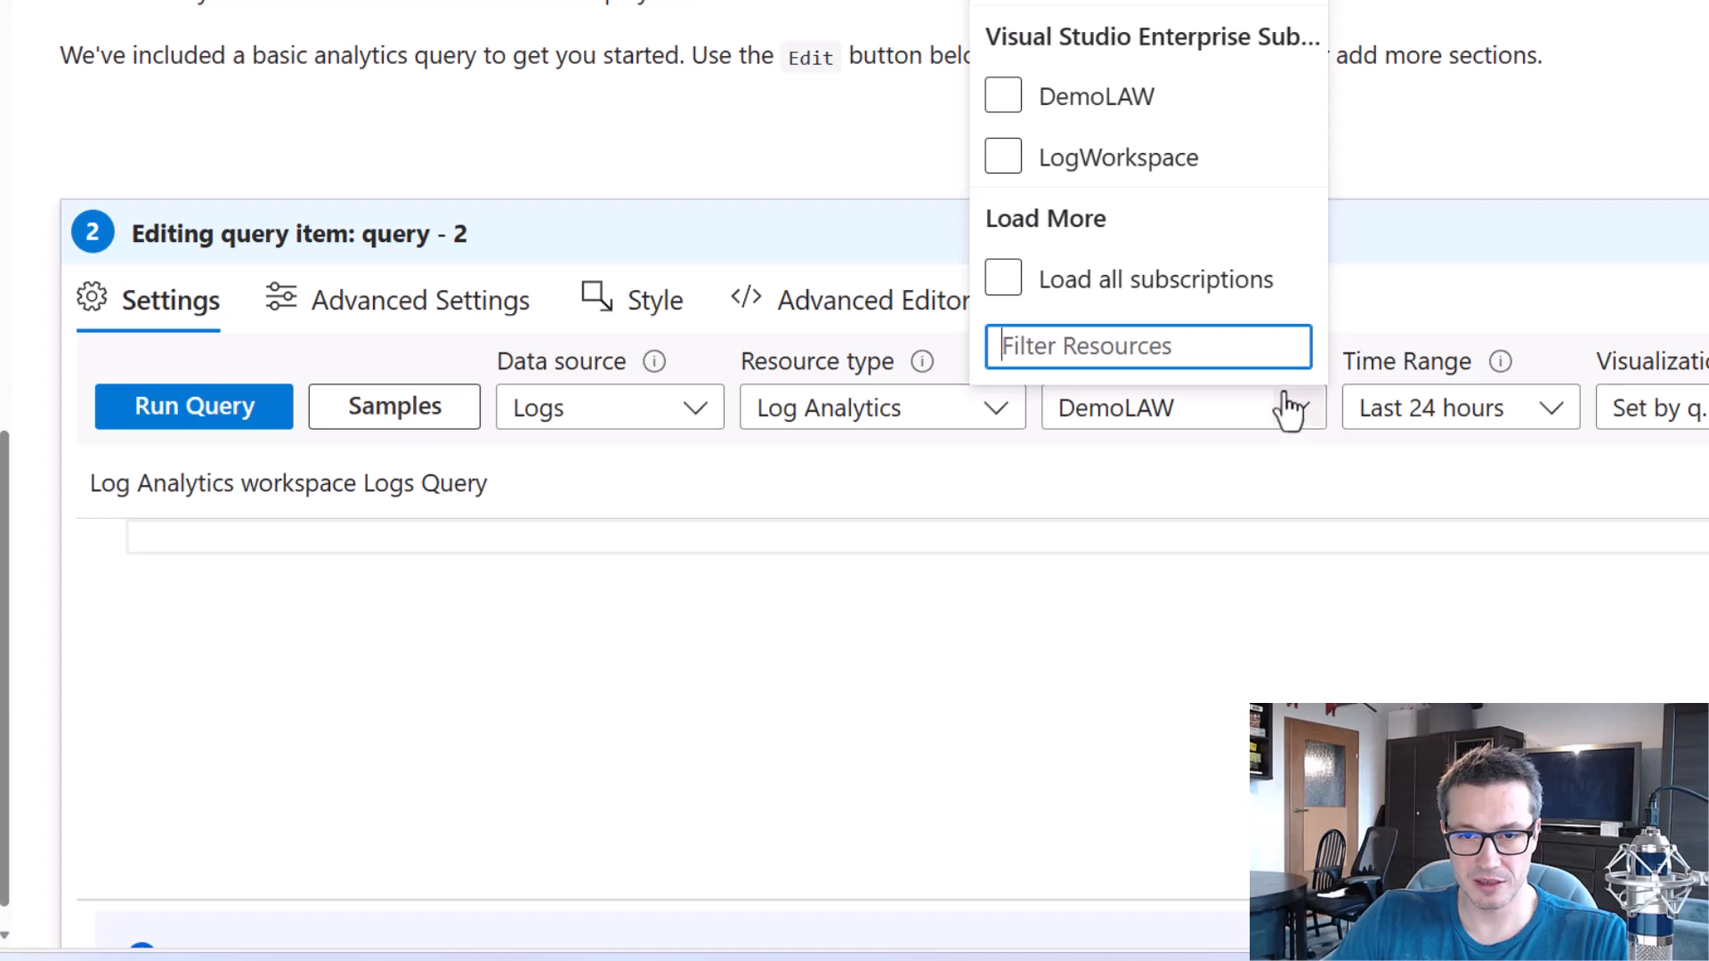
left_click(1107, 2)
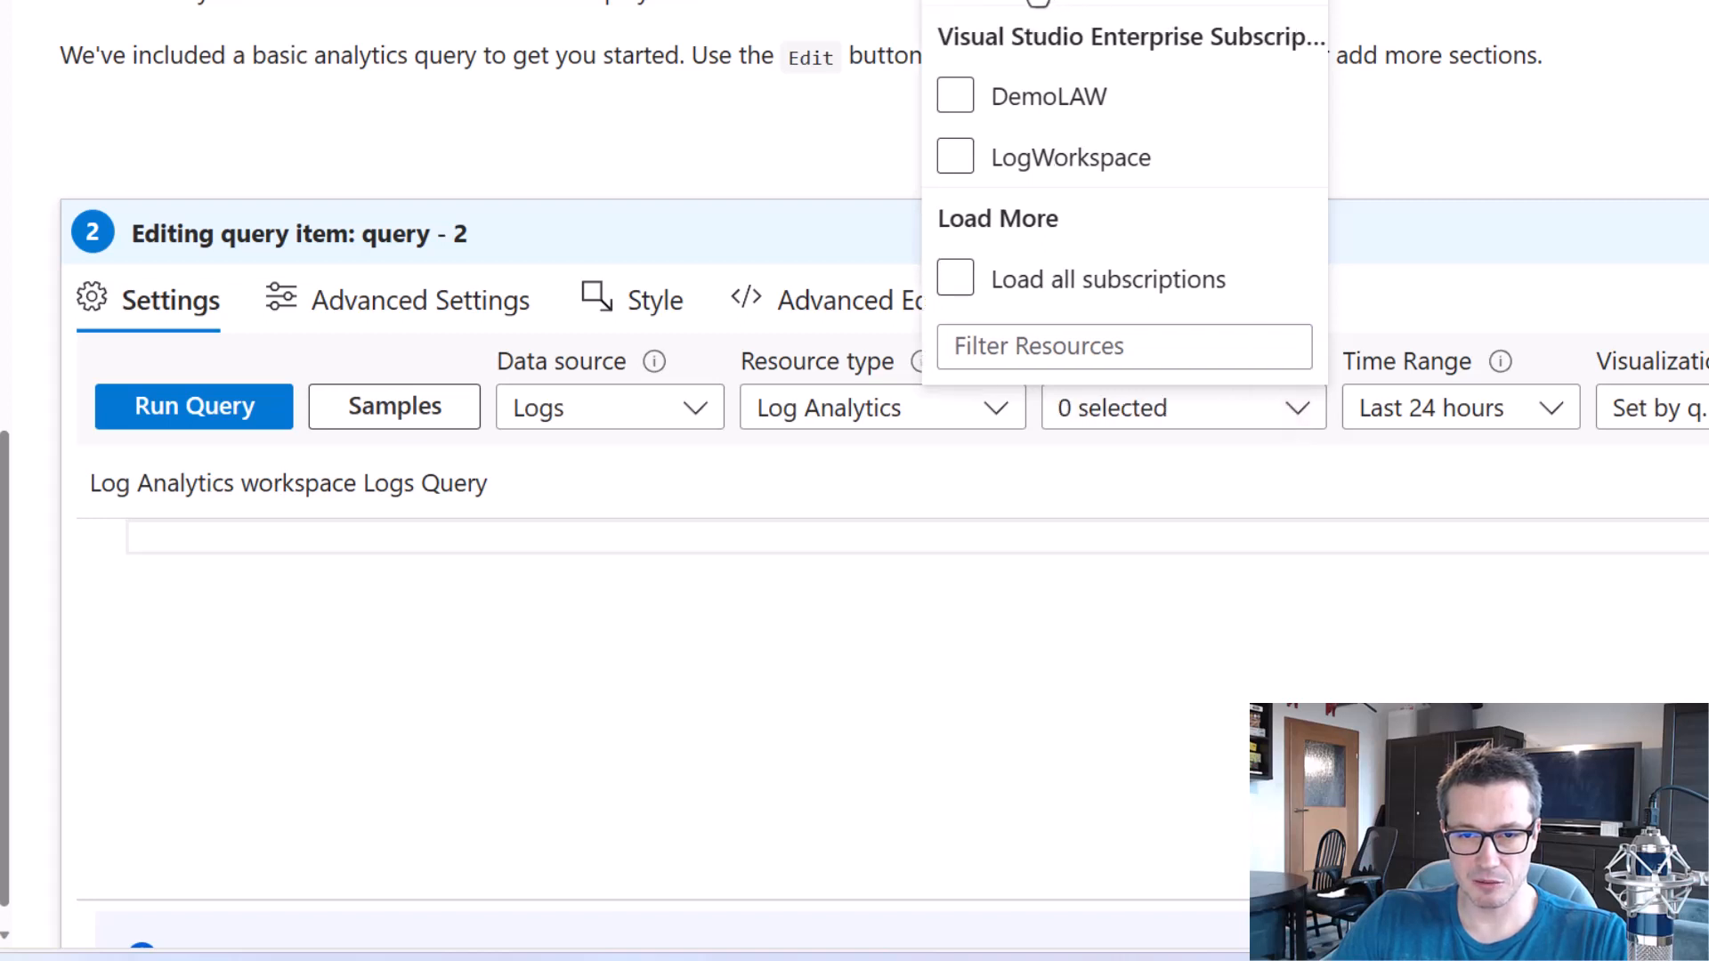
left_click(1005, 2)
left_click(876, 683)
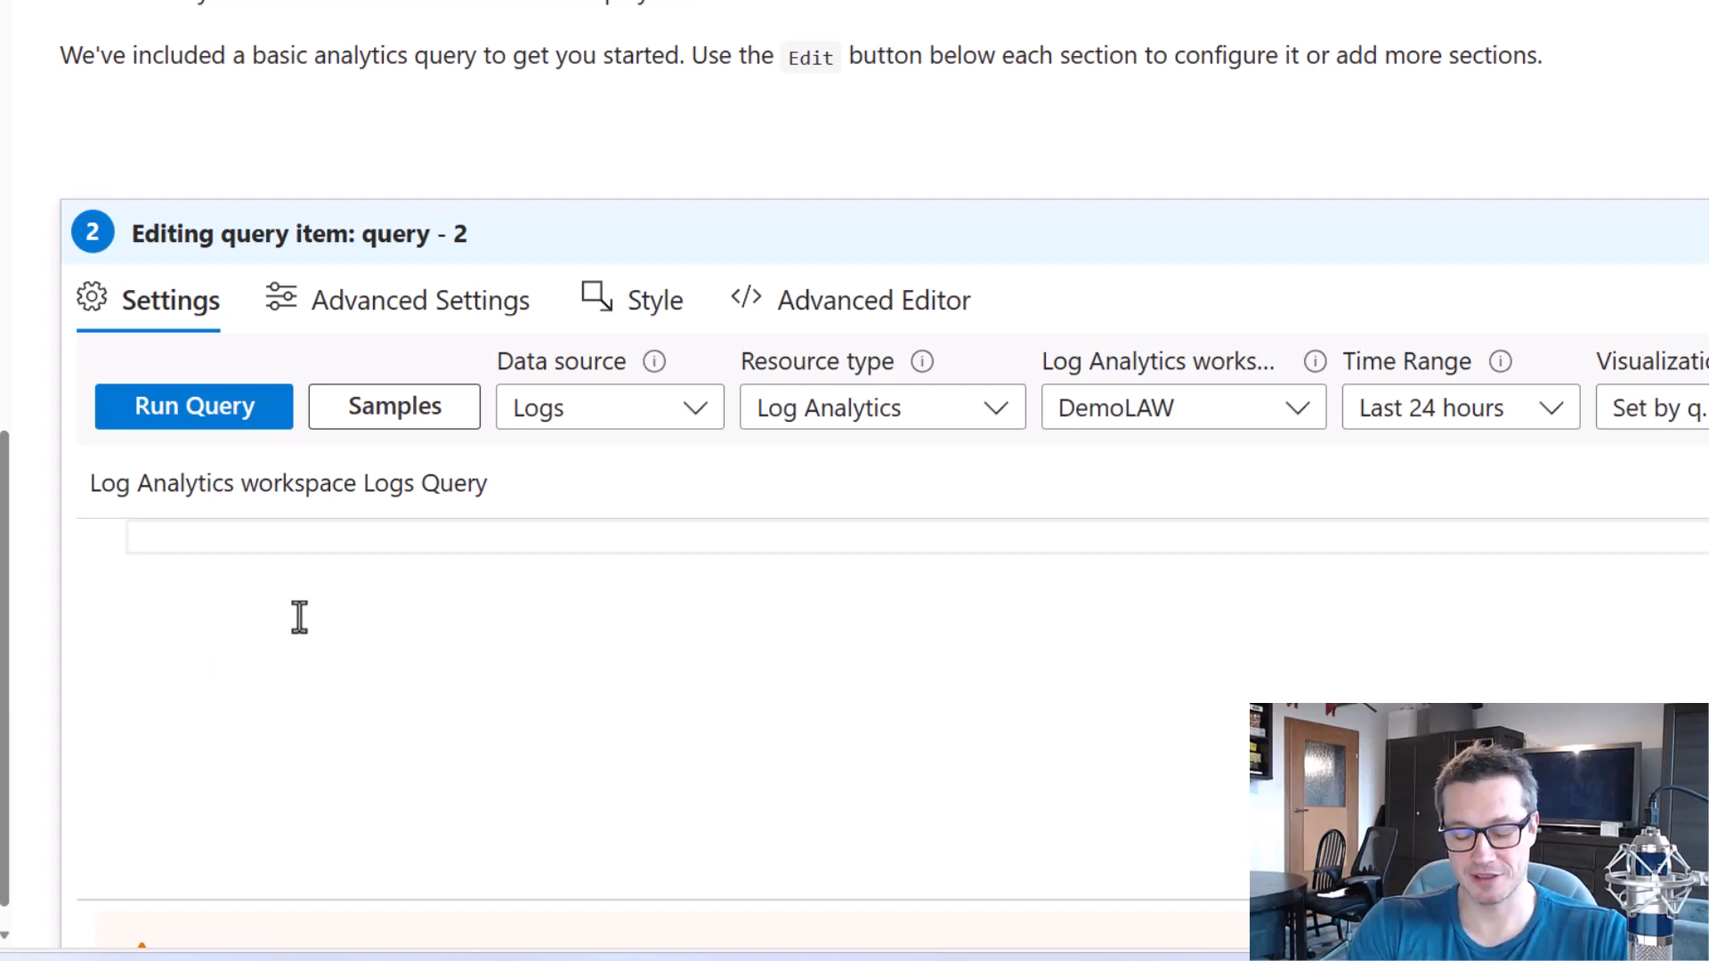
Start the query with the table prefix ADF to look for matching table suggestions.
type("A")
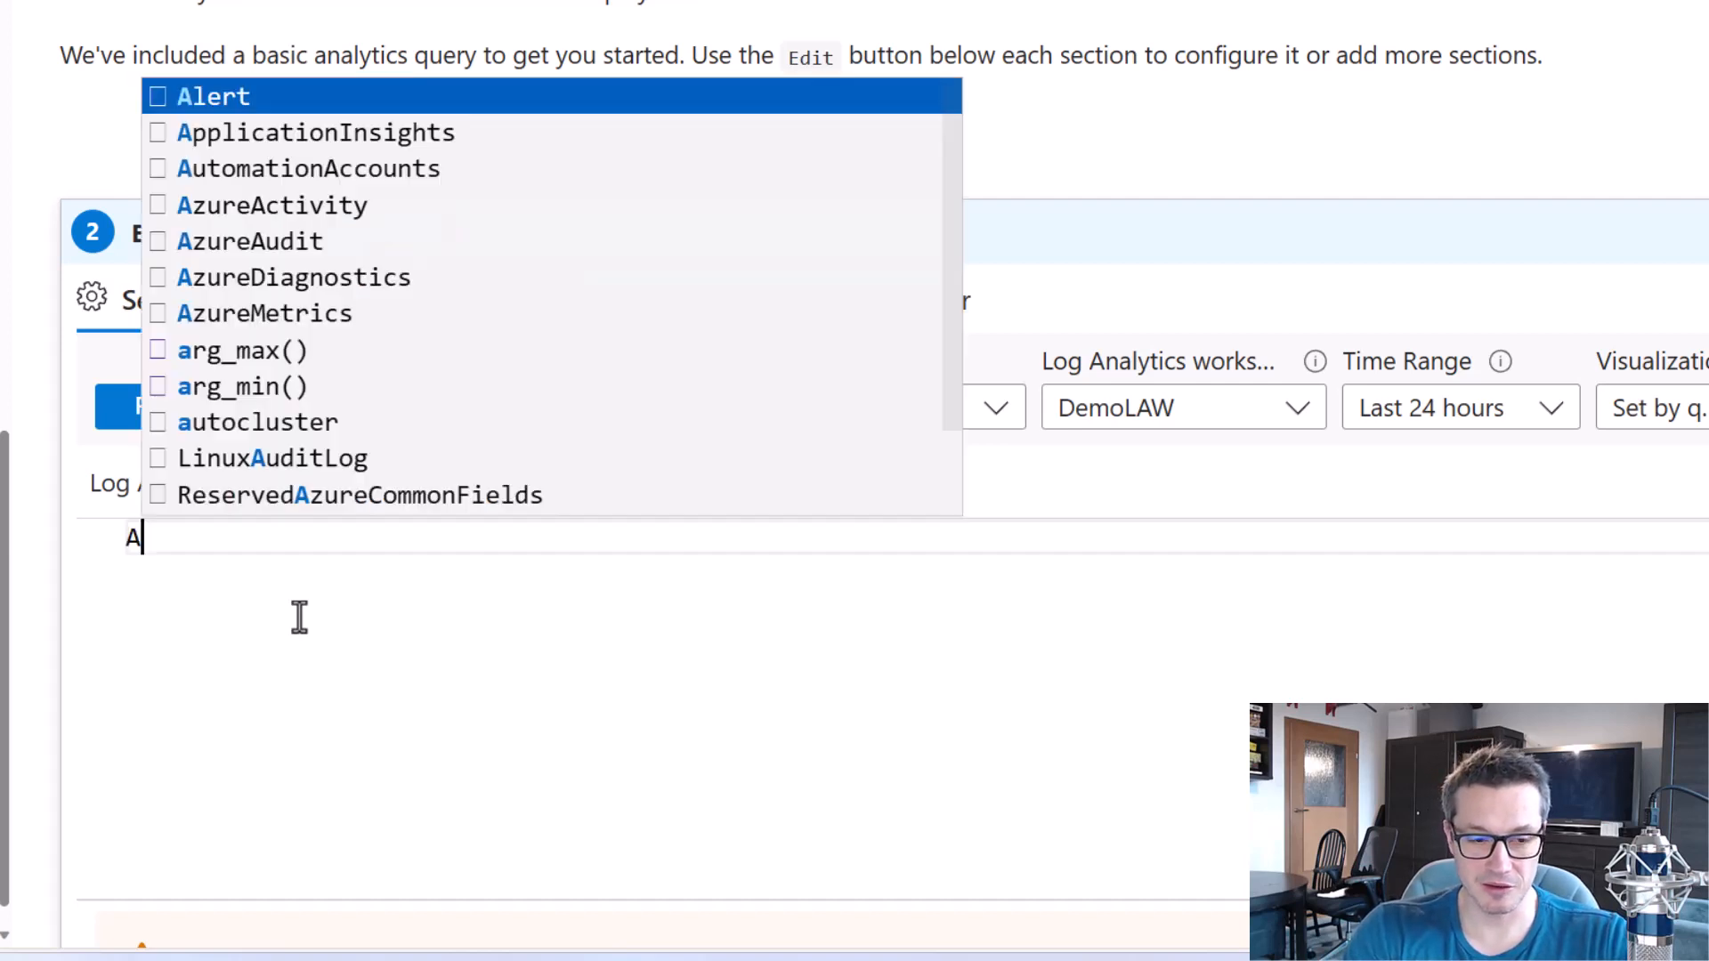
type("DF")
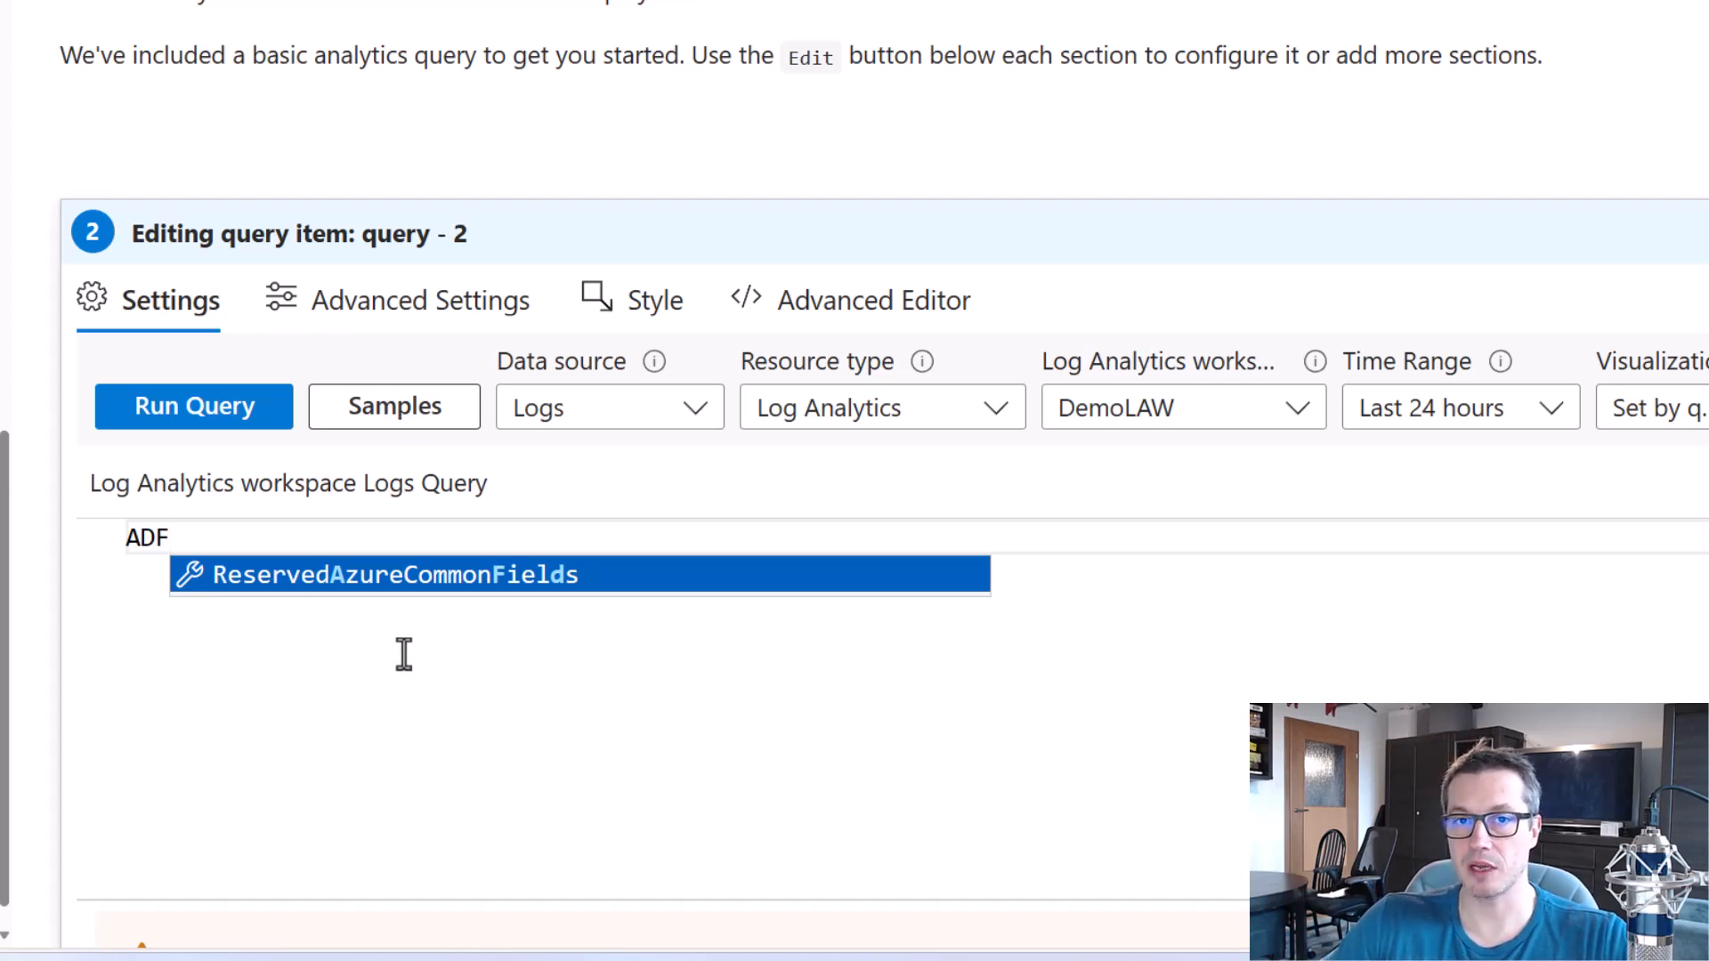
key("Escape")
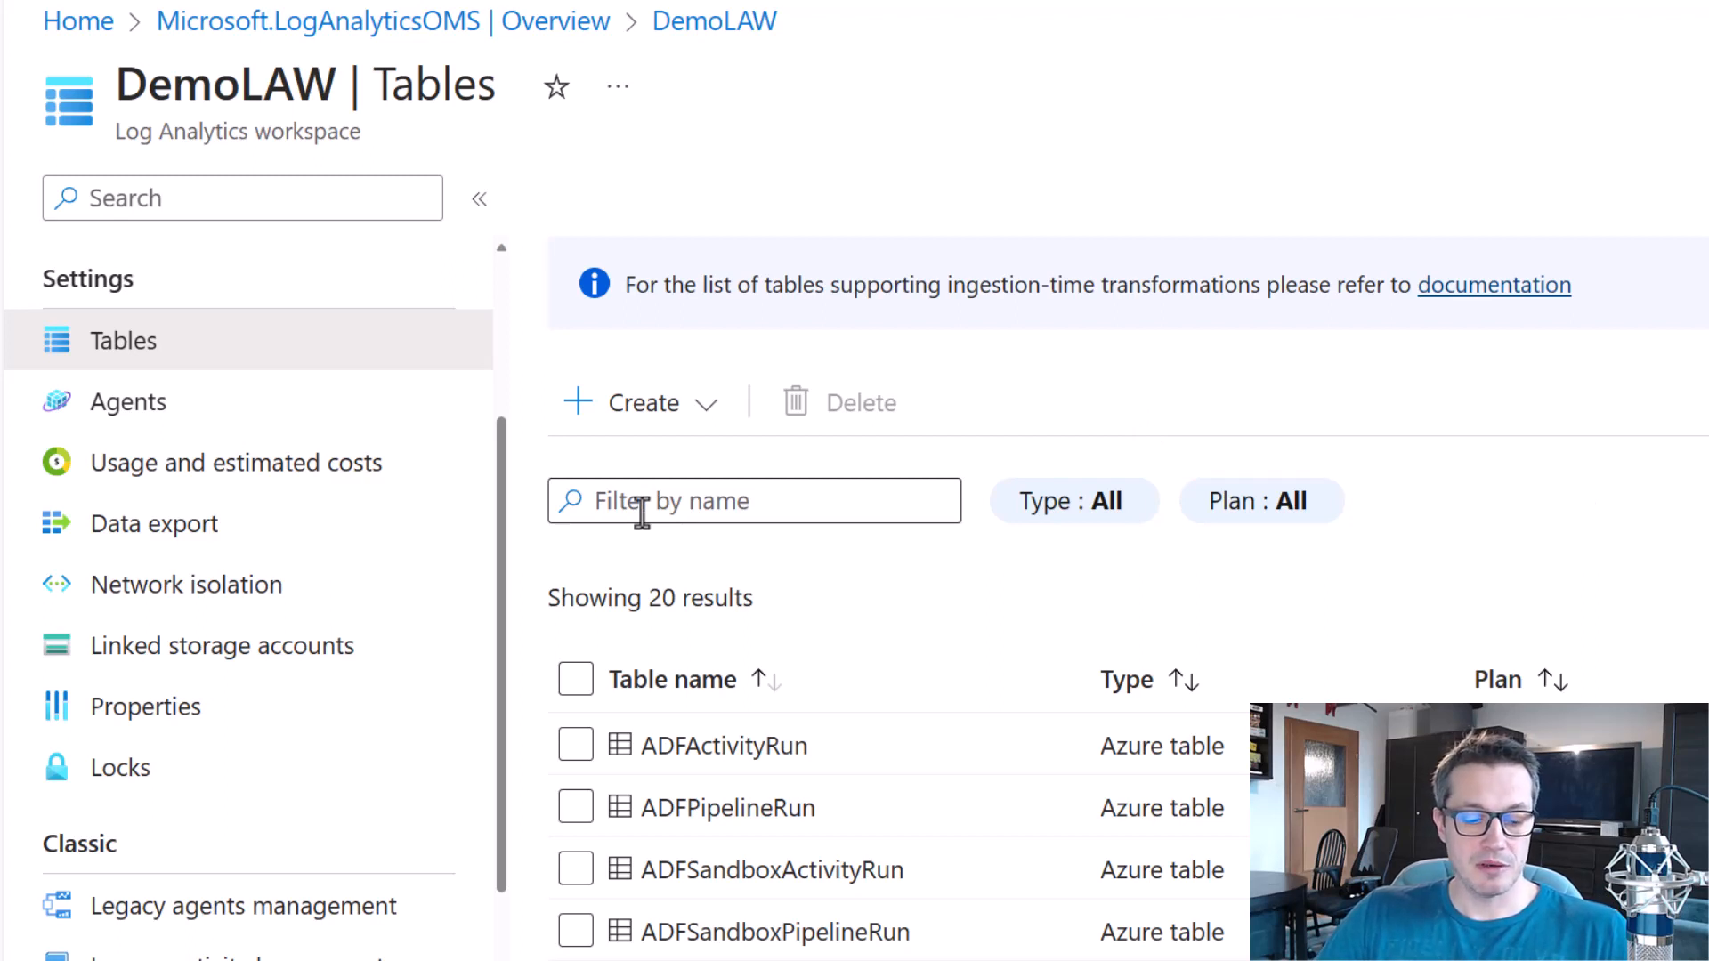
Examine the list of ADF tables on the DemoLAW workspace's Tables page.
scroll(356, 570, "up", 2)
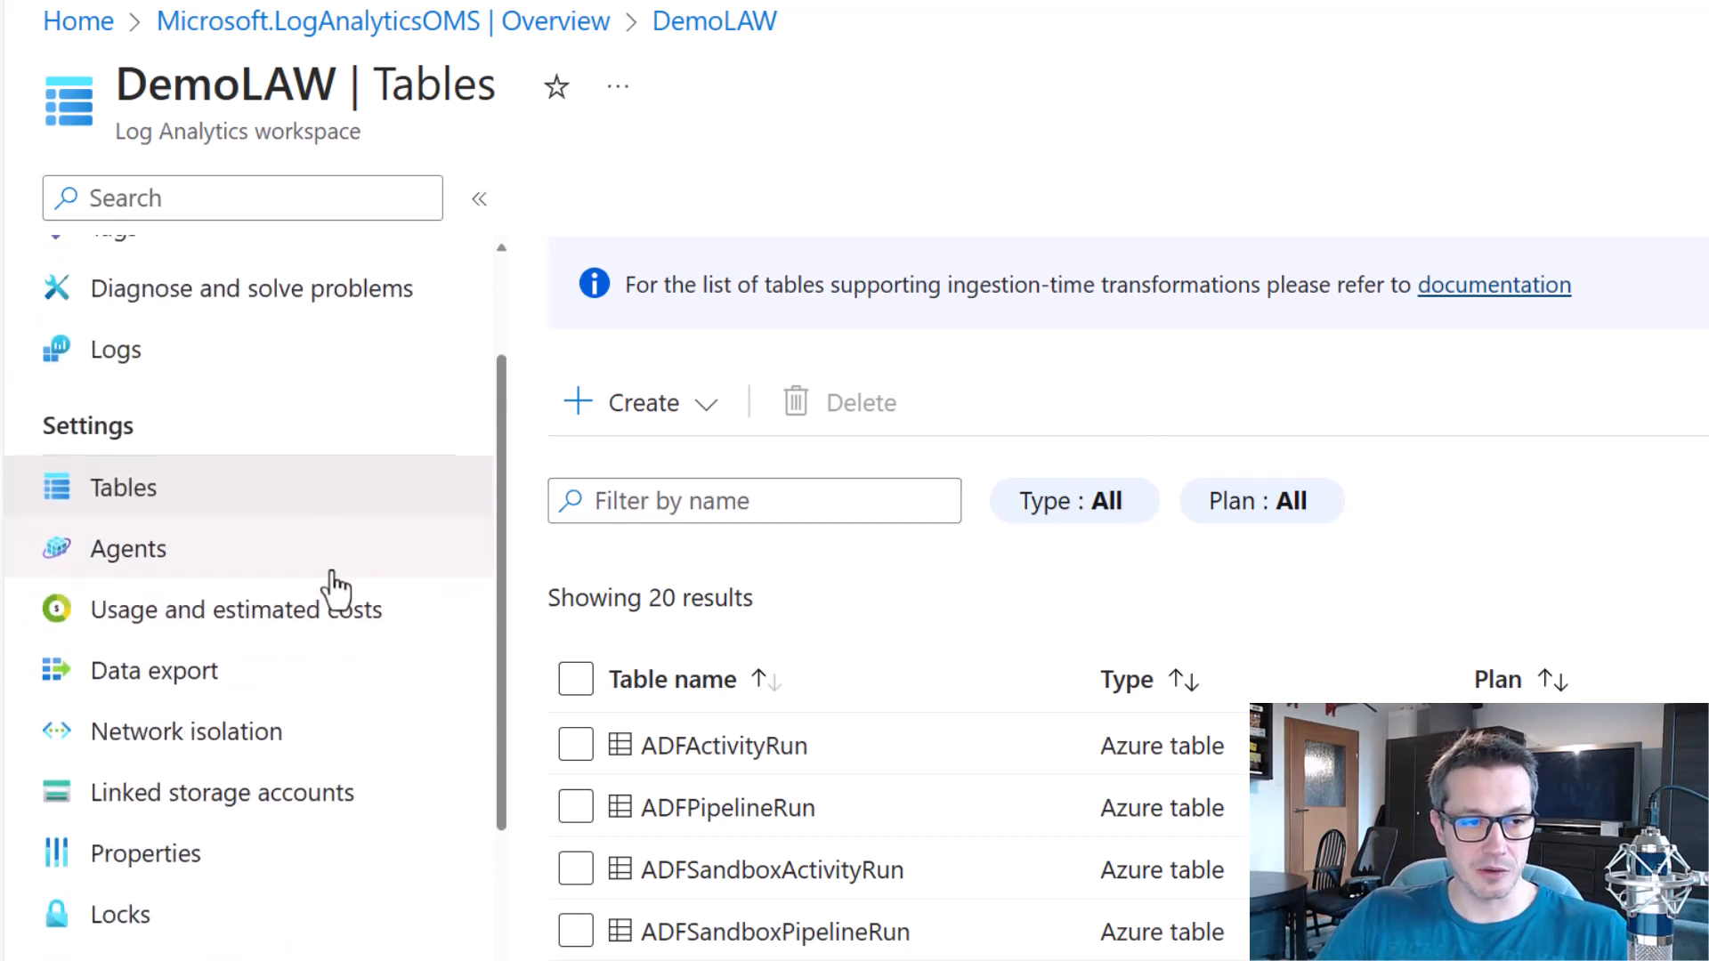
left_click_drag(23, 467, 211, 532)
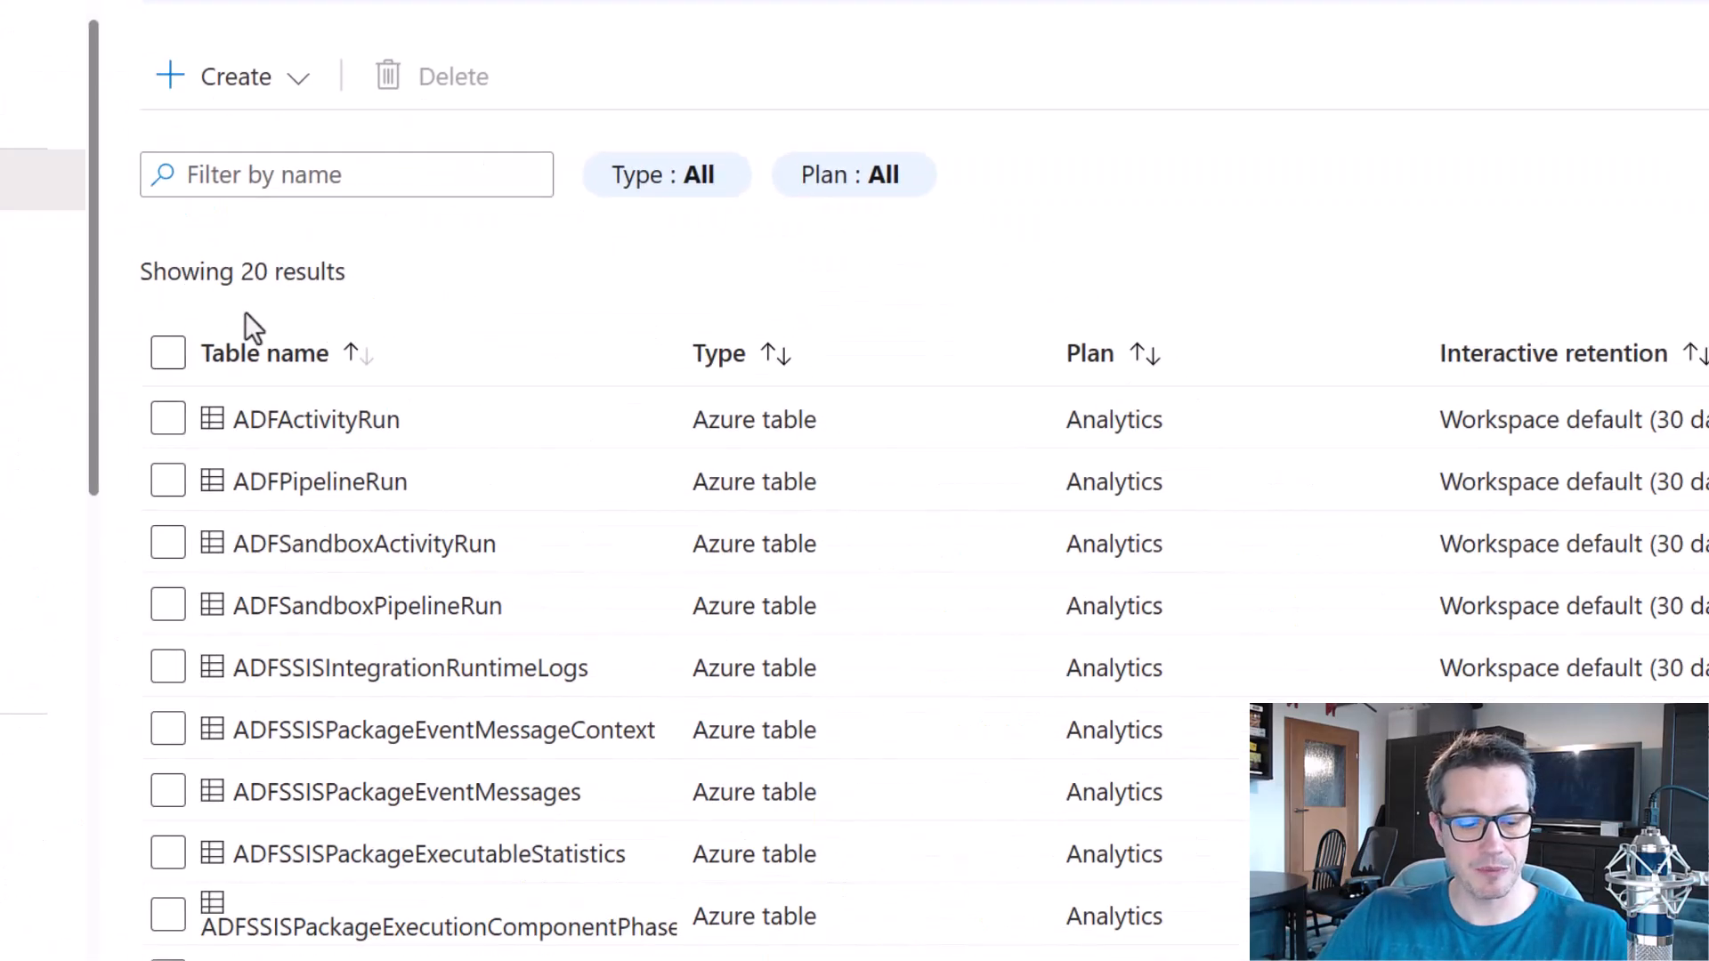
mouse_move(40, 256)
left_mouse_down()
mouse_move(448, 691)
mouse_move(749, 837)
mouse_move(862, 951)
left_mouse_up()
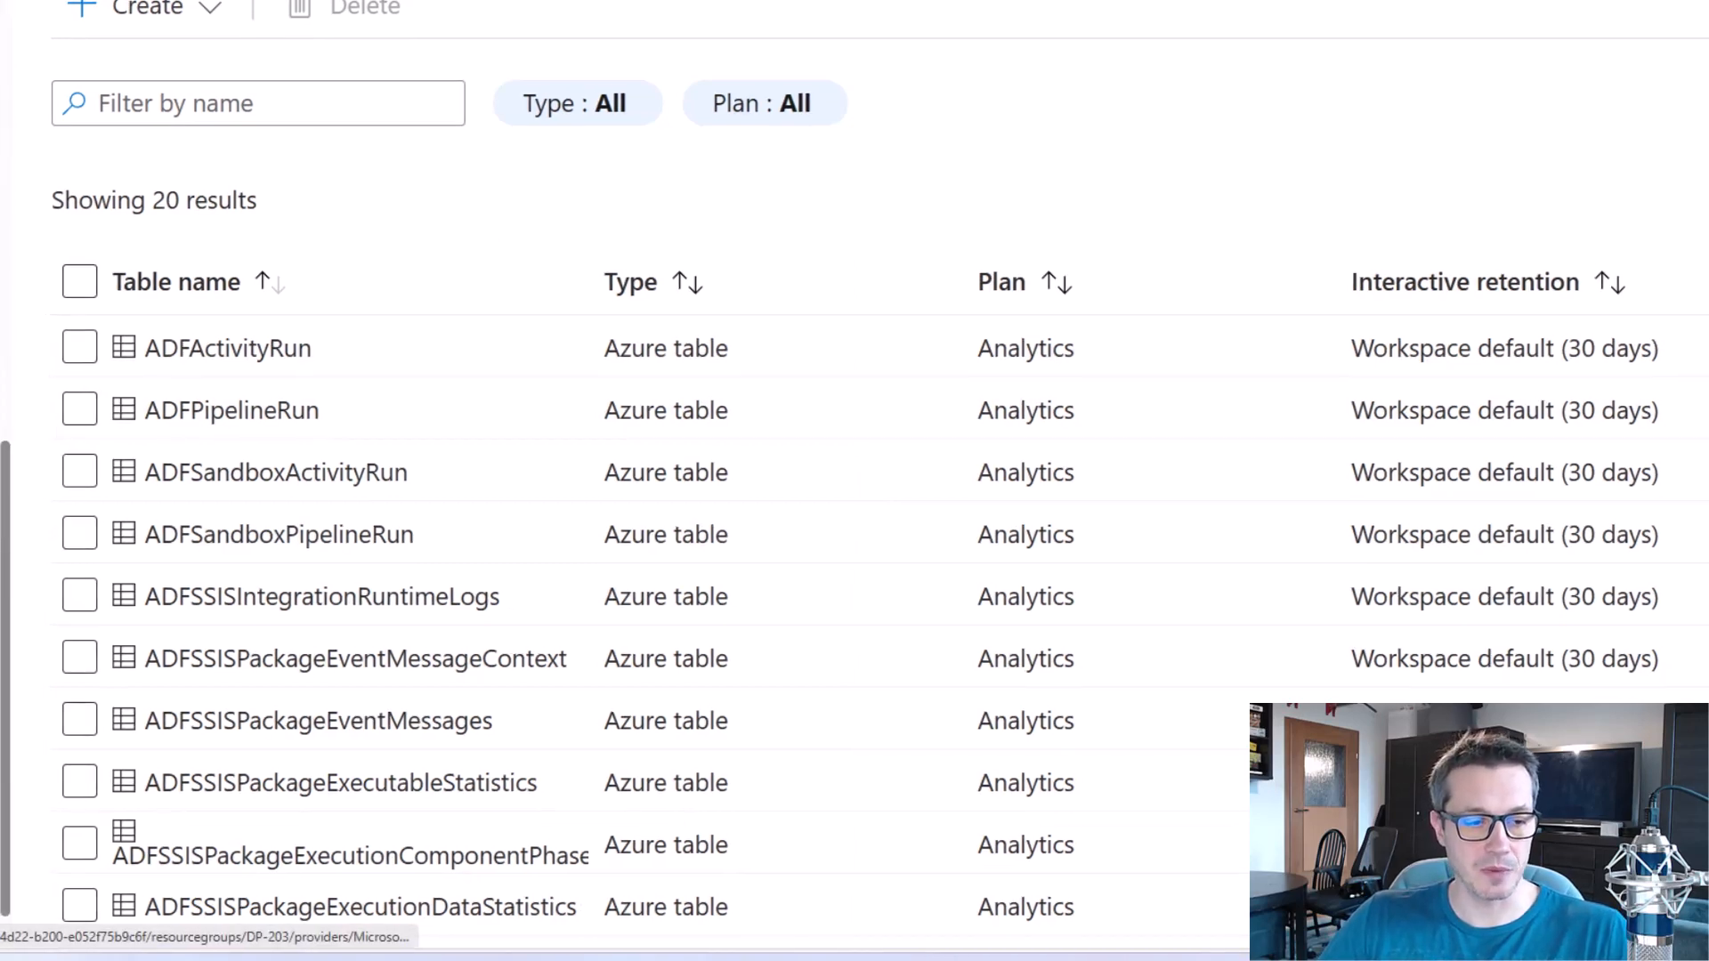
Create a new workbook from the Default Template and replace its starter query with ADFPipelineRun.
left_click(173, 659)
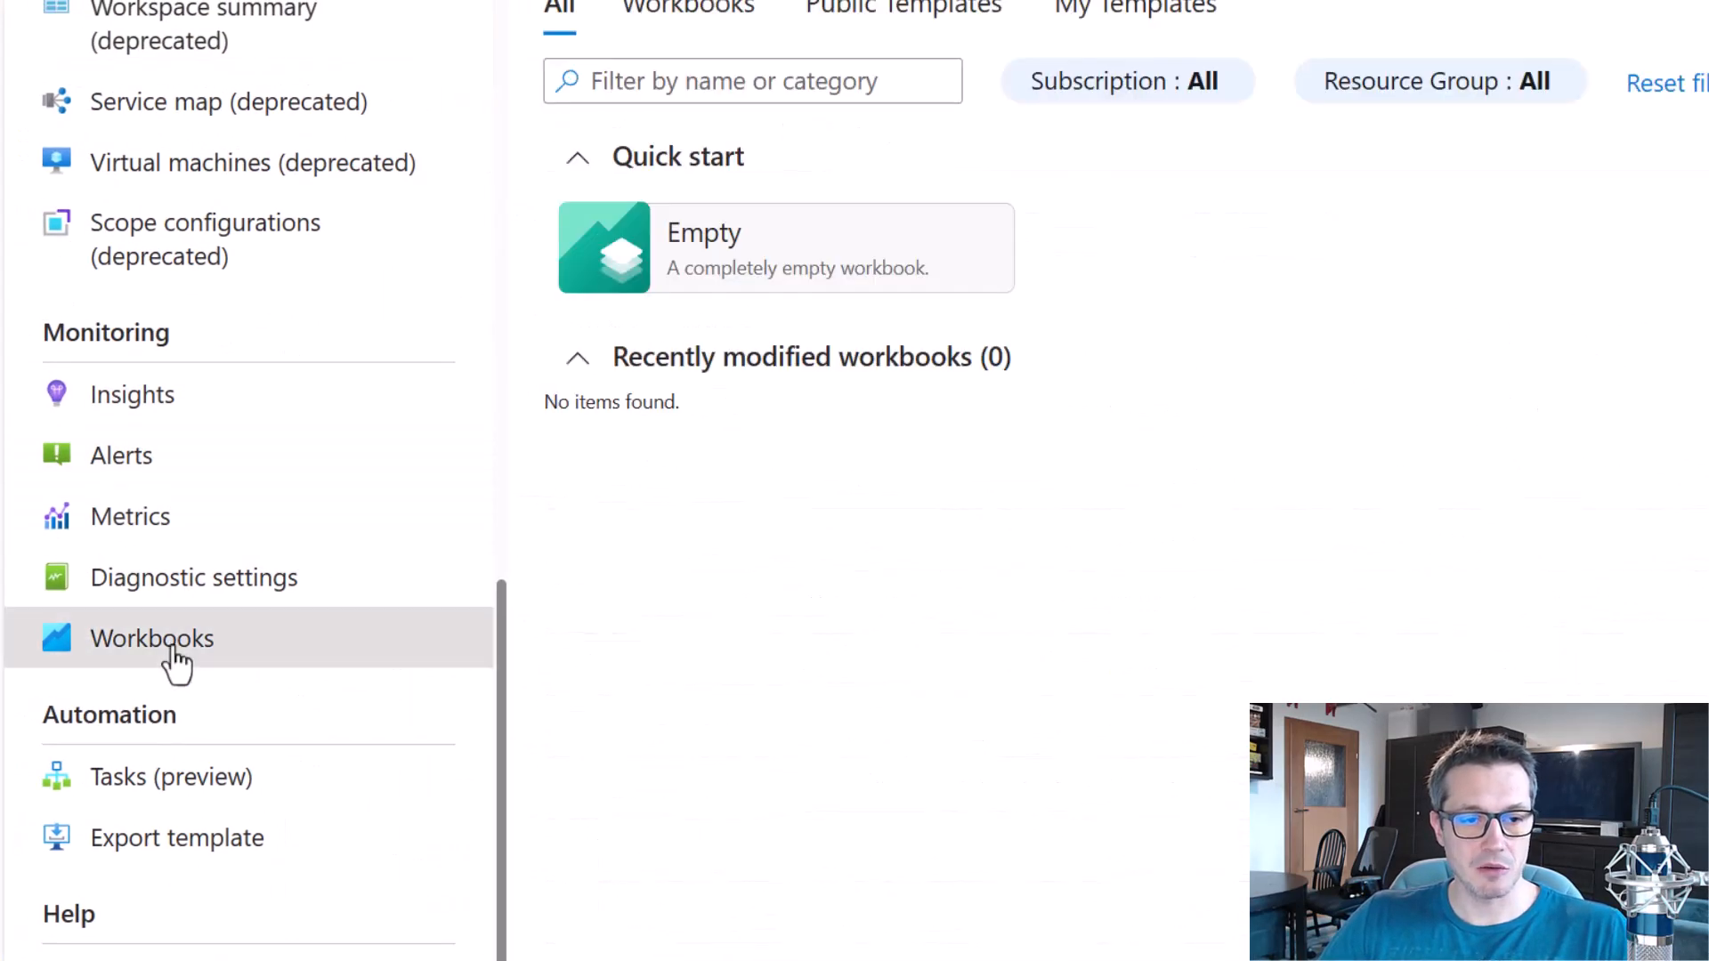
left_click(752, 285)
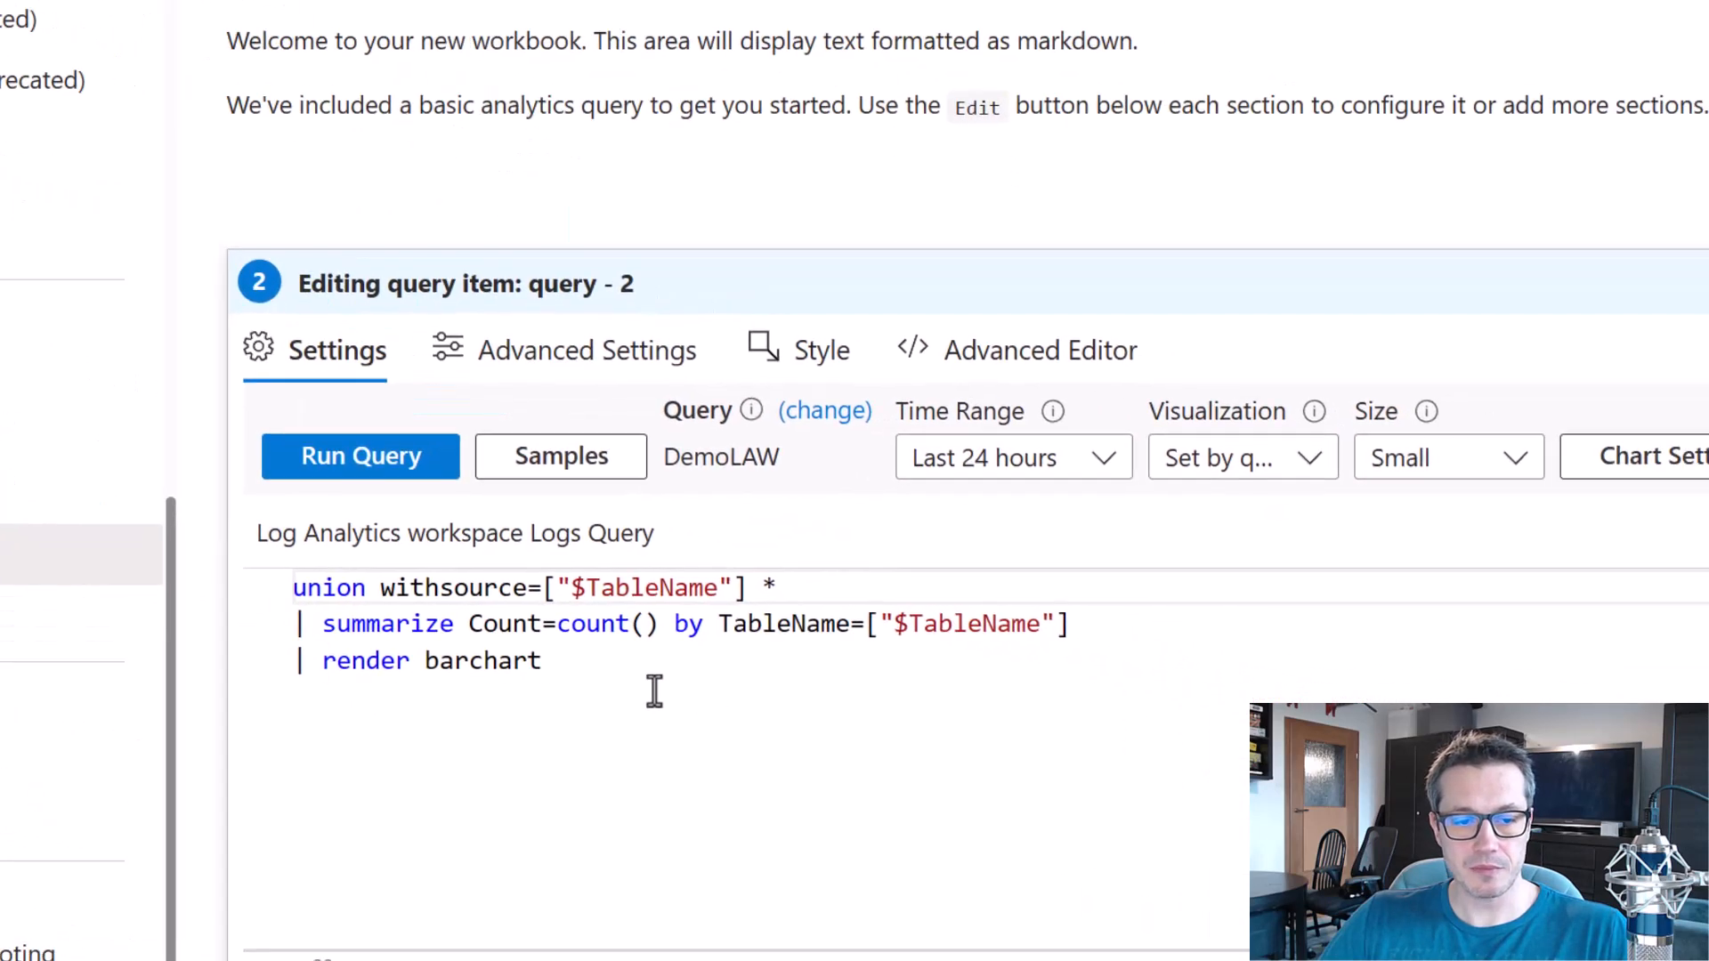
key("ctrl+a")
type("ADFPipelineRun")
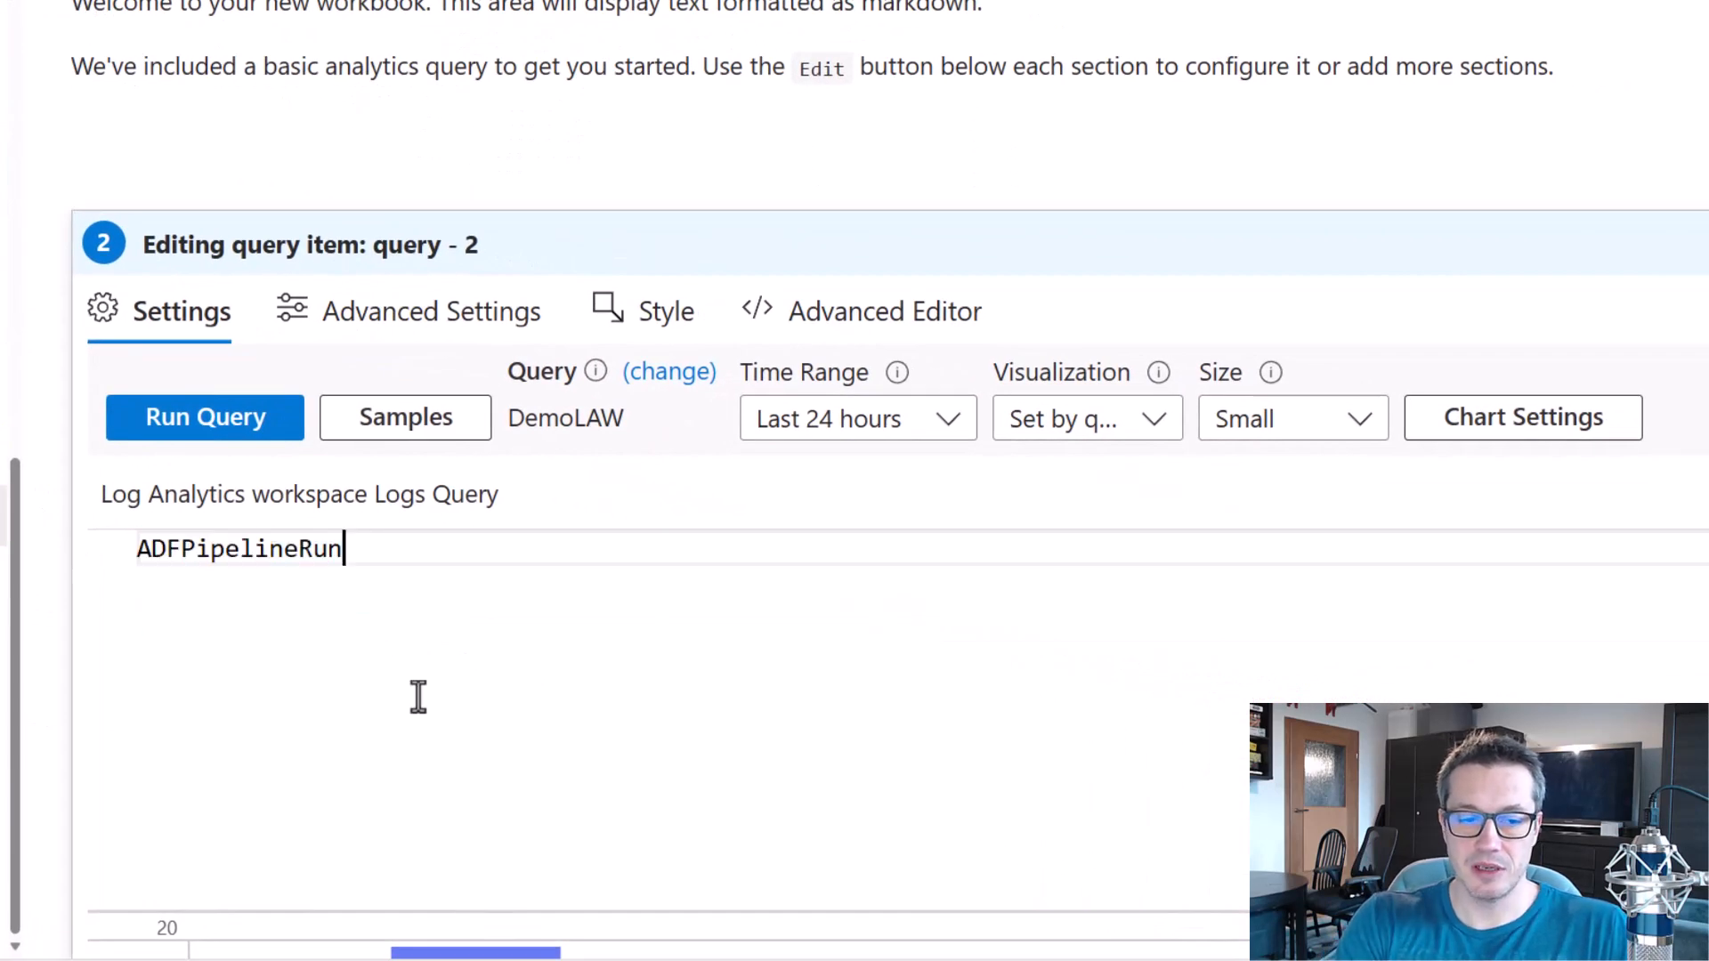
Change the queried table to ADFActivityRun and run the query.
left_click_drag(300, 548, 175, 558)
left_click_drag(302, 591, 180, 561)
type("Ac")
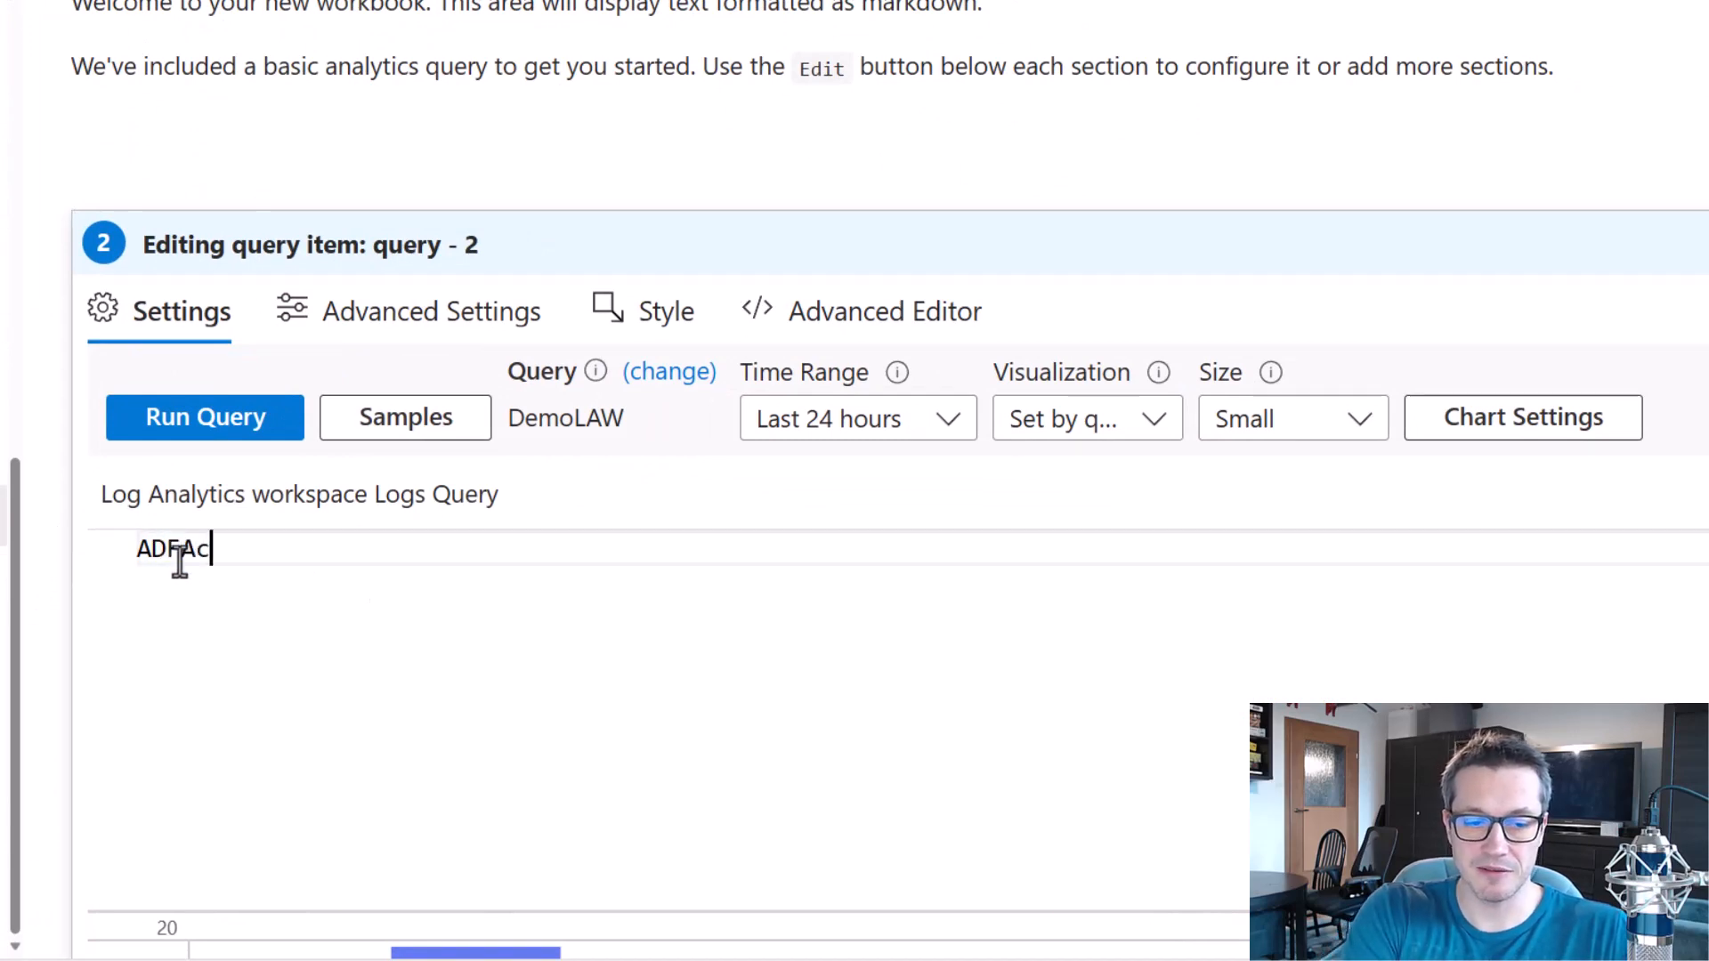
type("tivityRun")
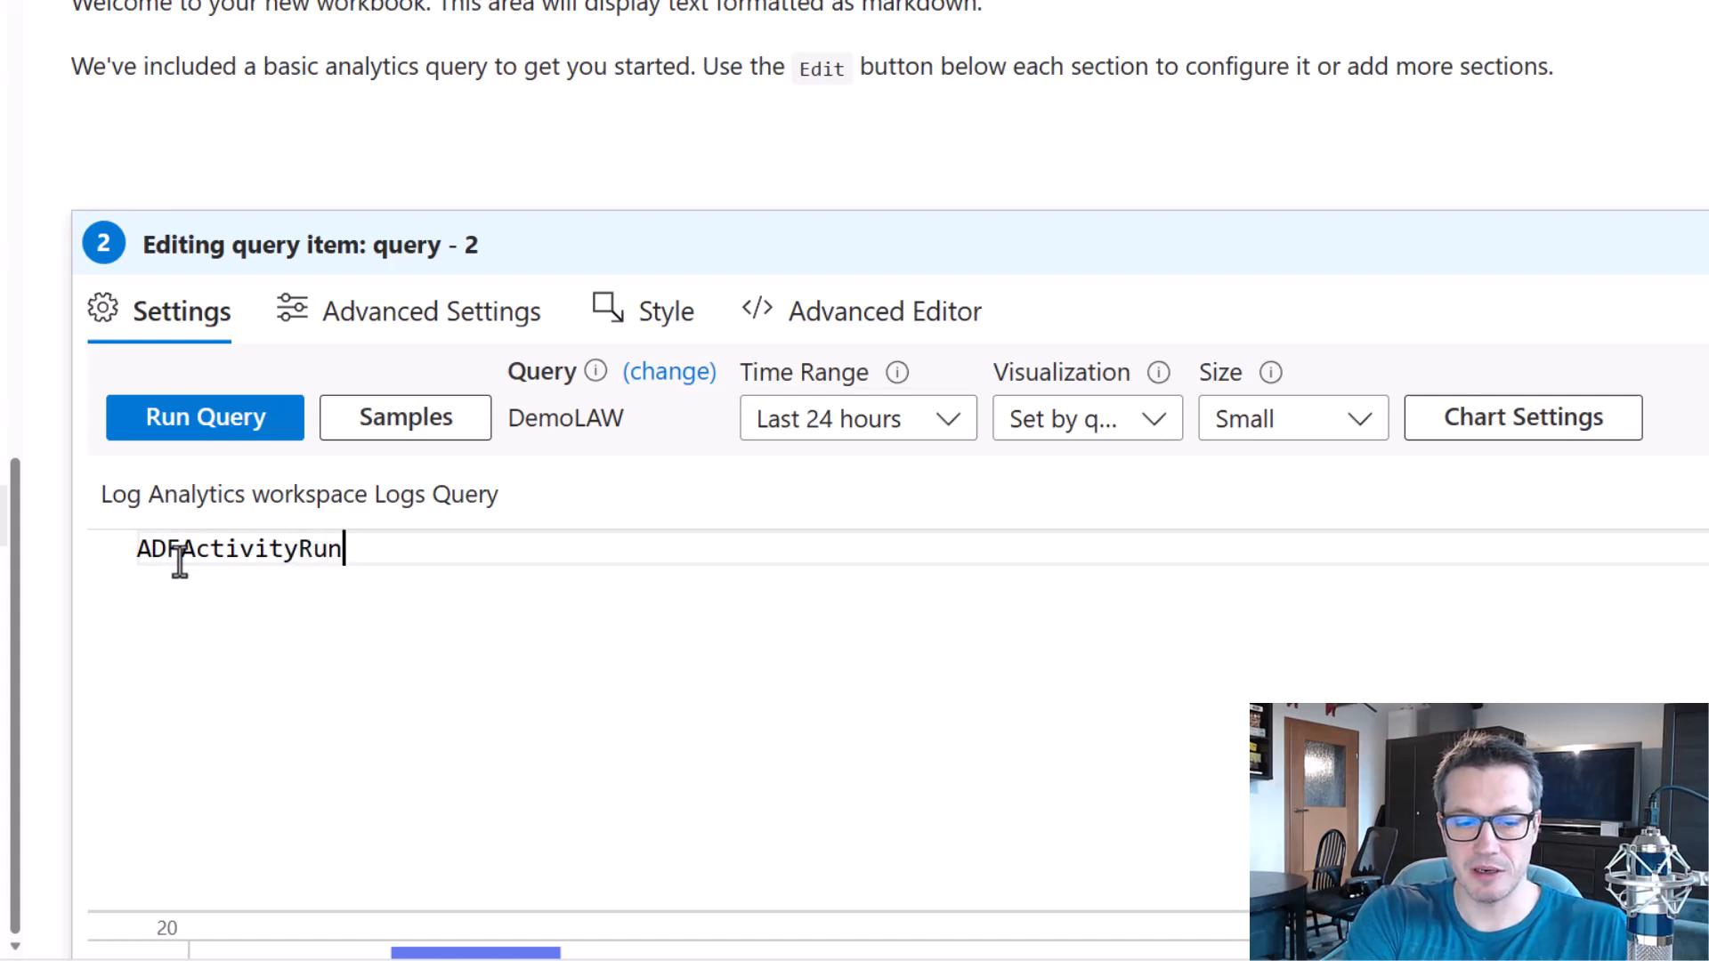
key("shift+Return")
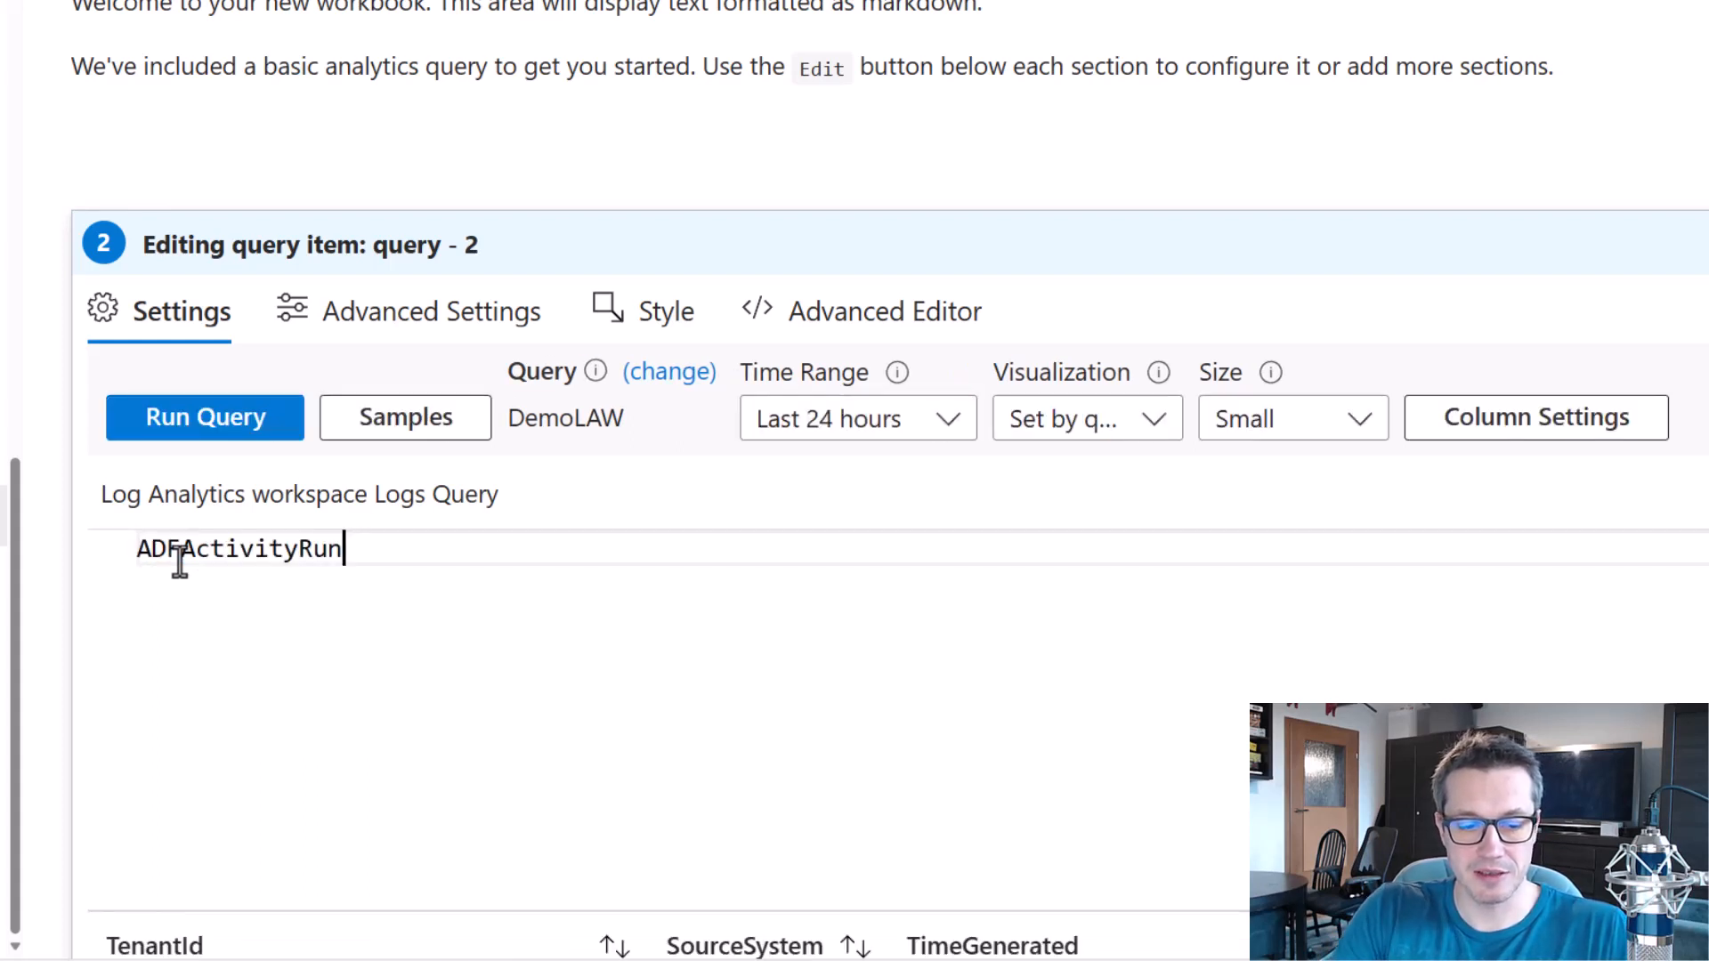
Examine the activity run results across the columns up to the Status values.
scroll(1129, 347, "down", 5)
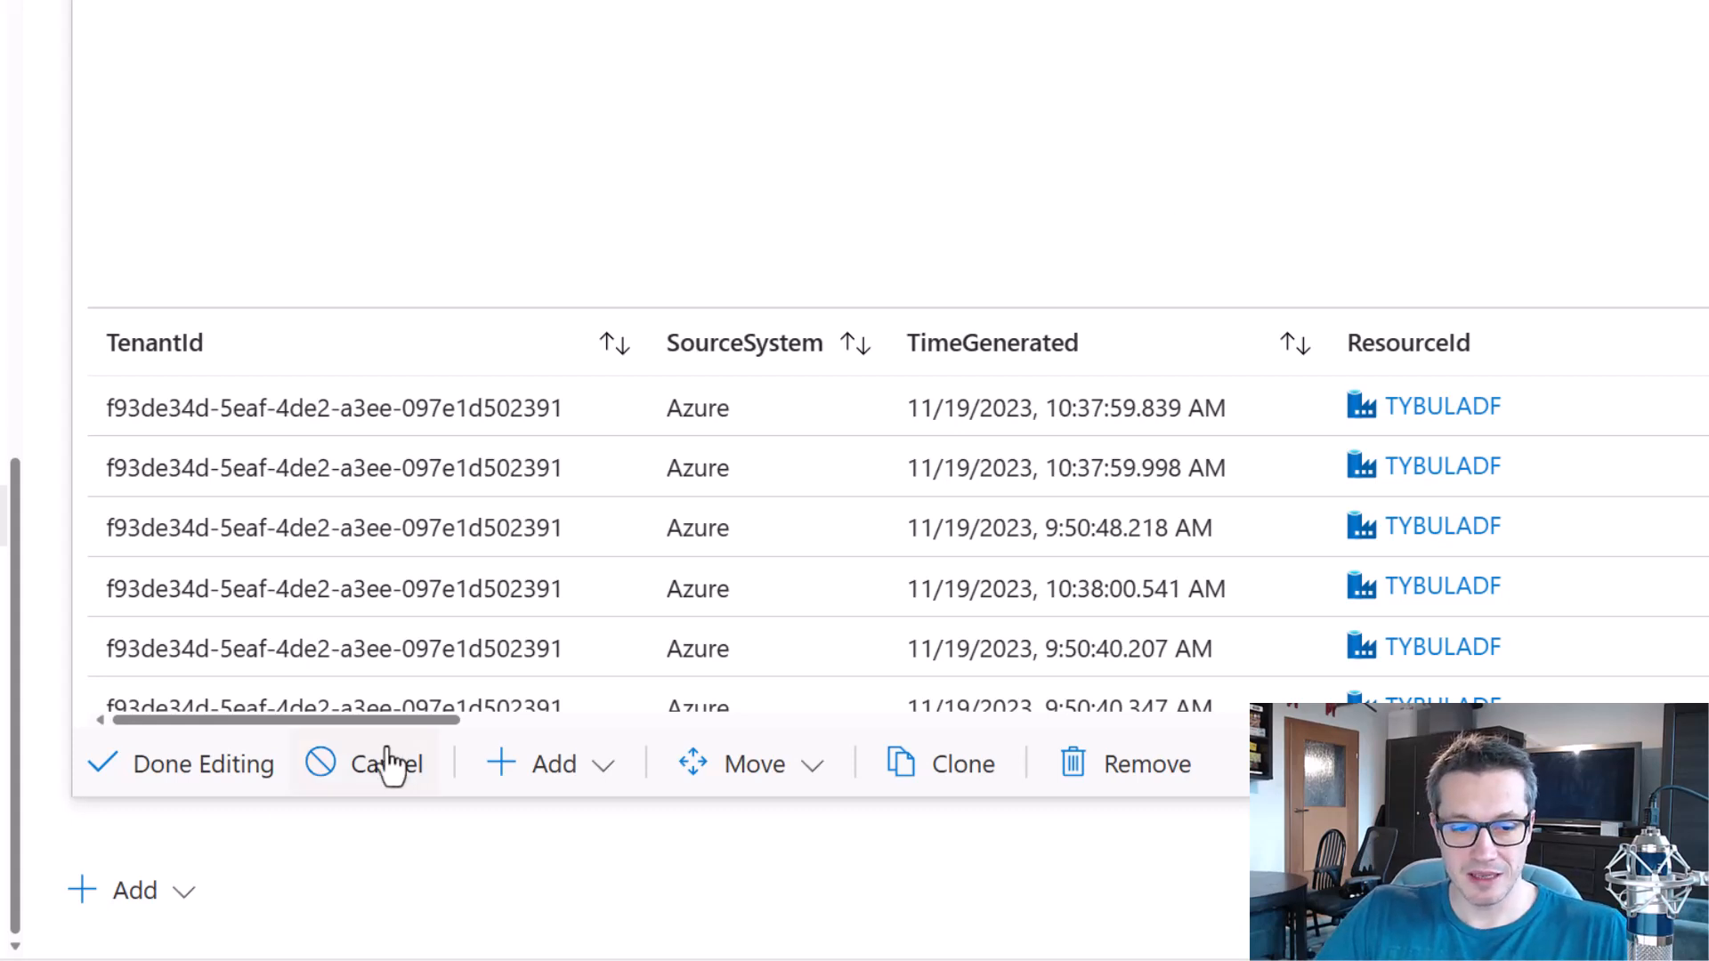
left_click_drag(372, 719, 434, 724)
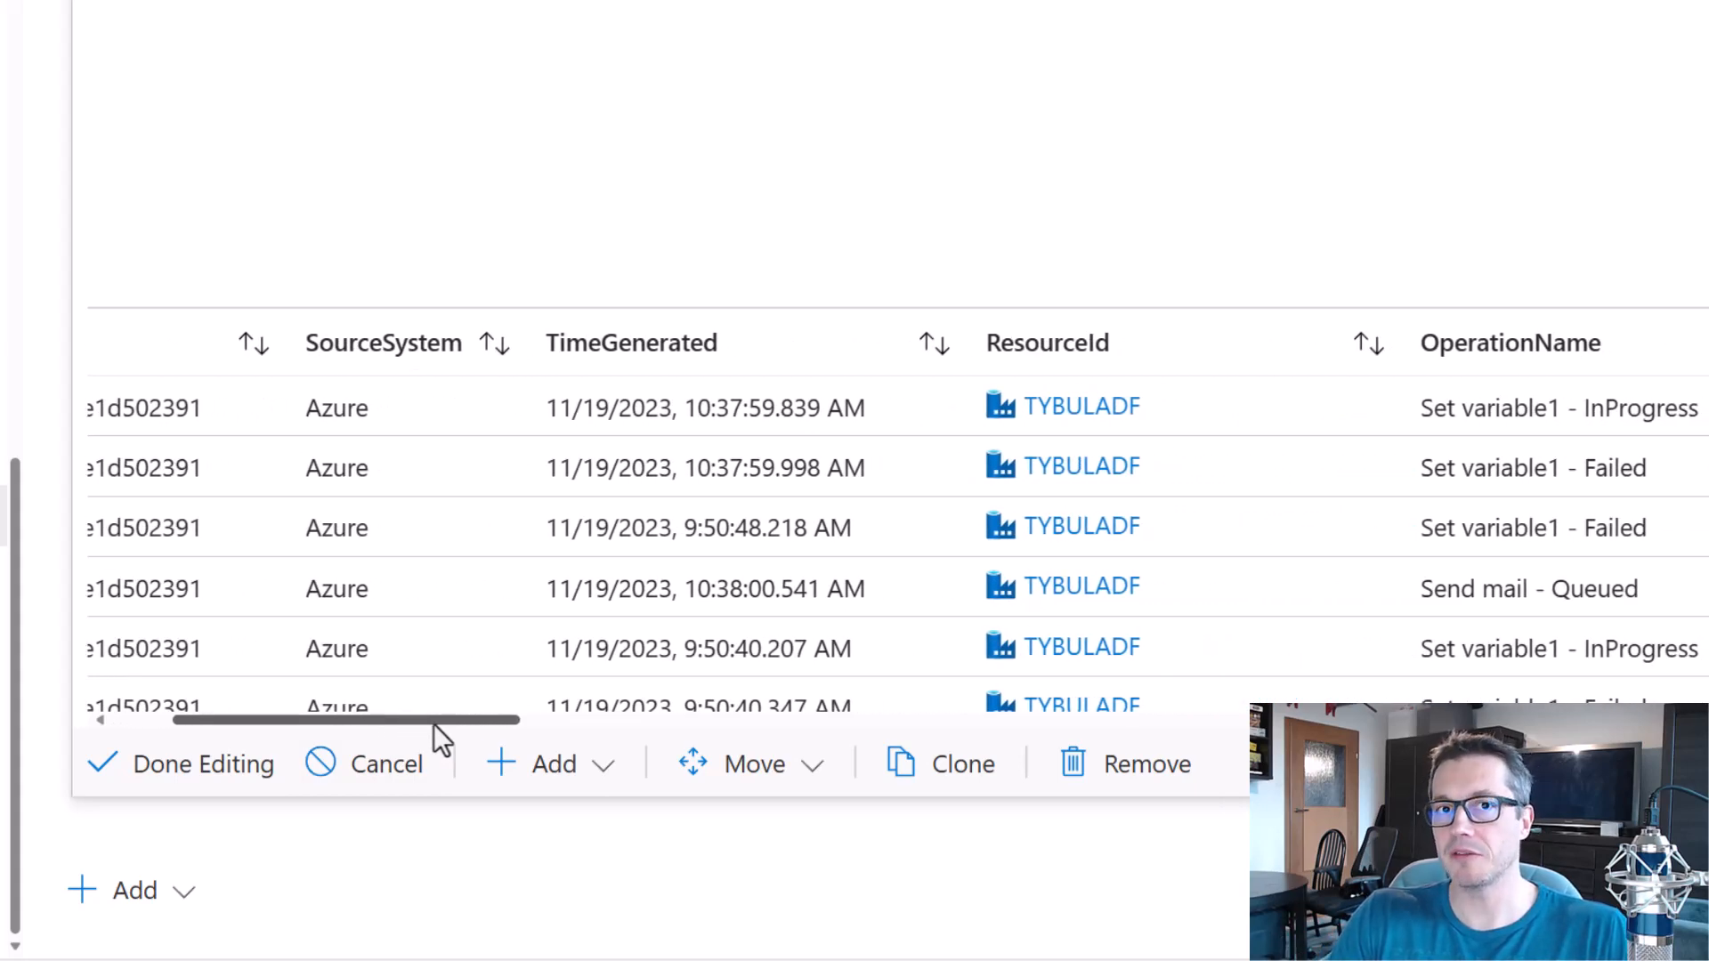
left_click_drag(434, 723, 822, 709)
left_click(992, 412)
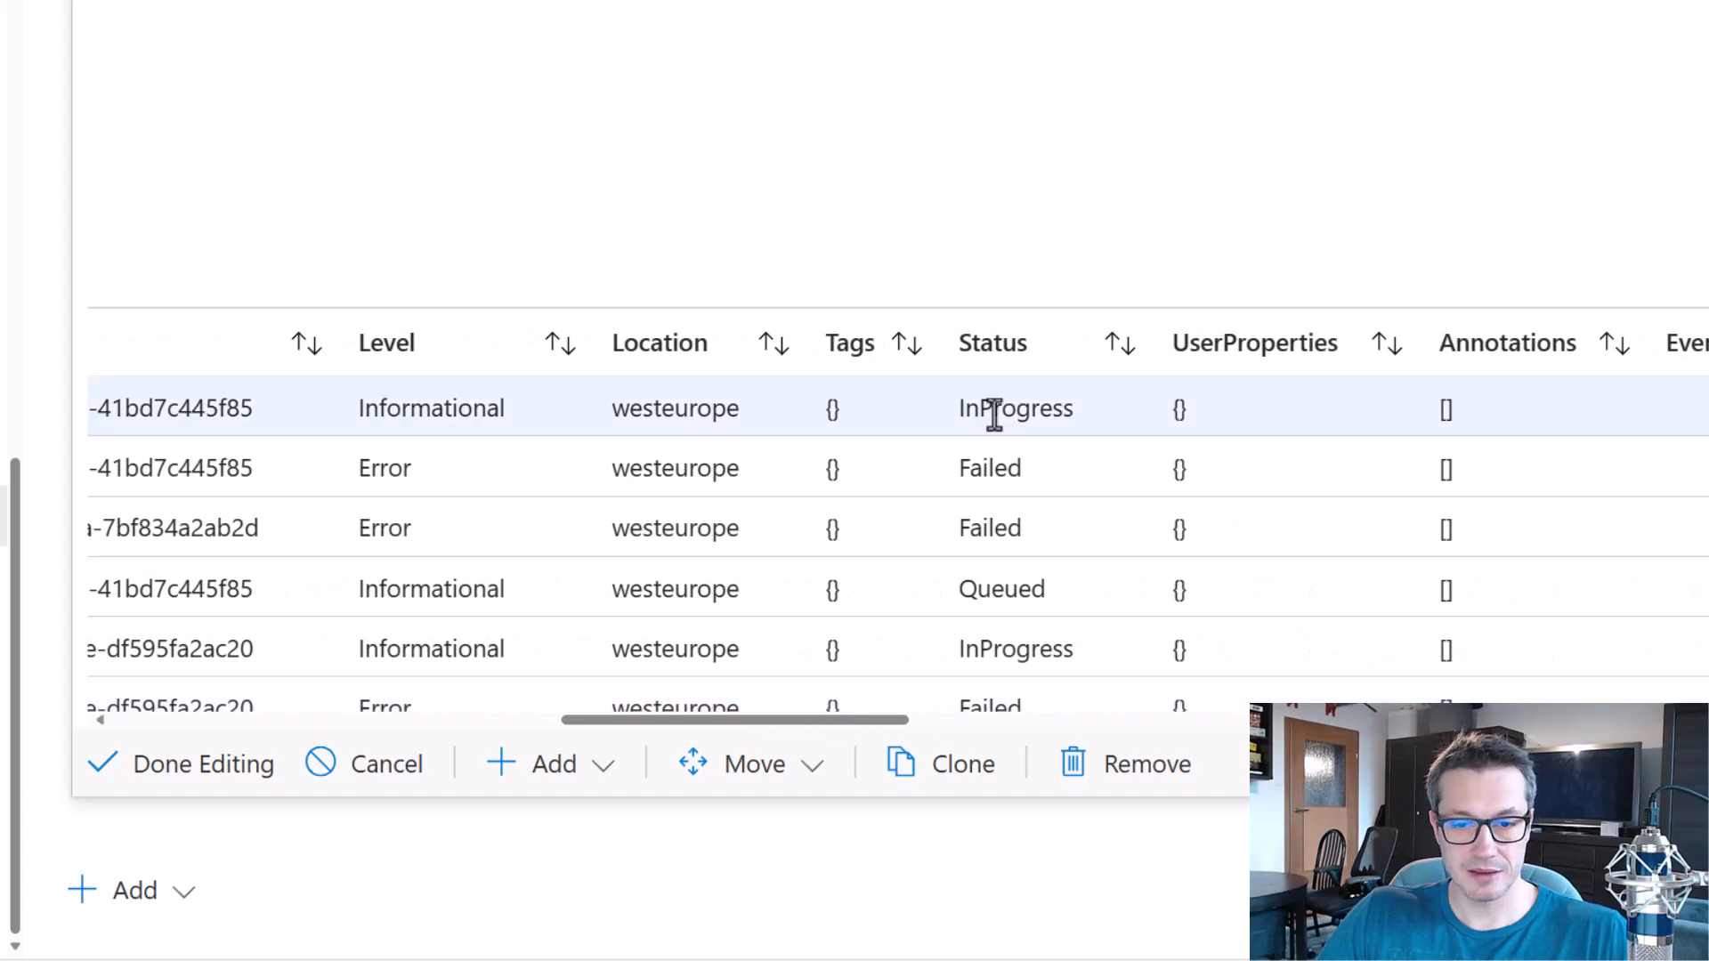
left_click_drag(1157, 654, 1138, 685)
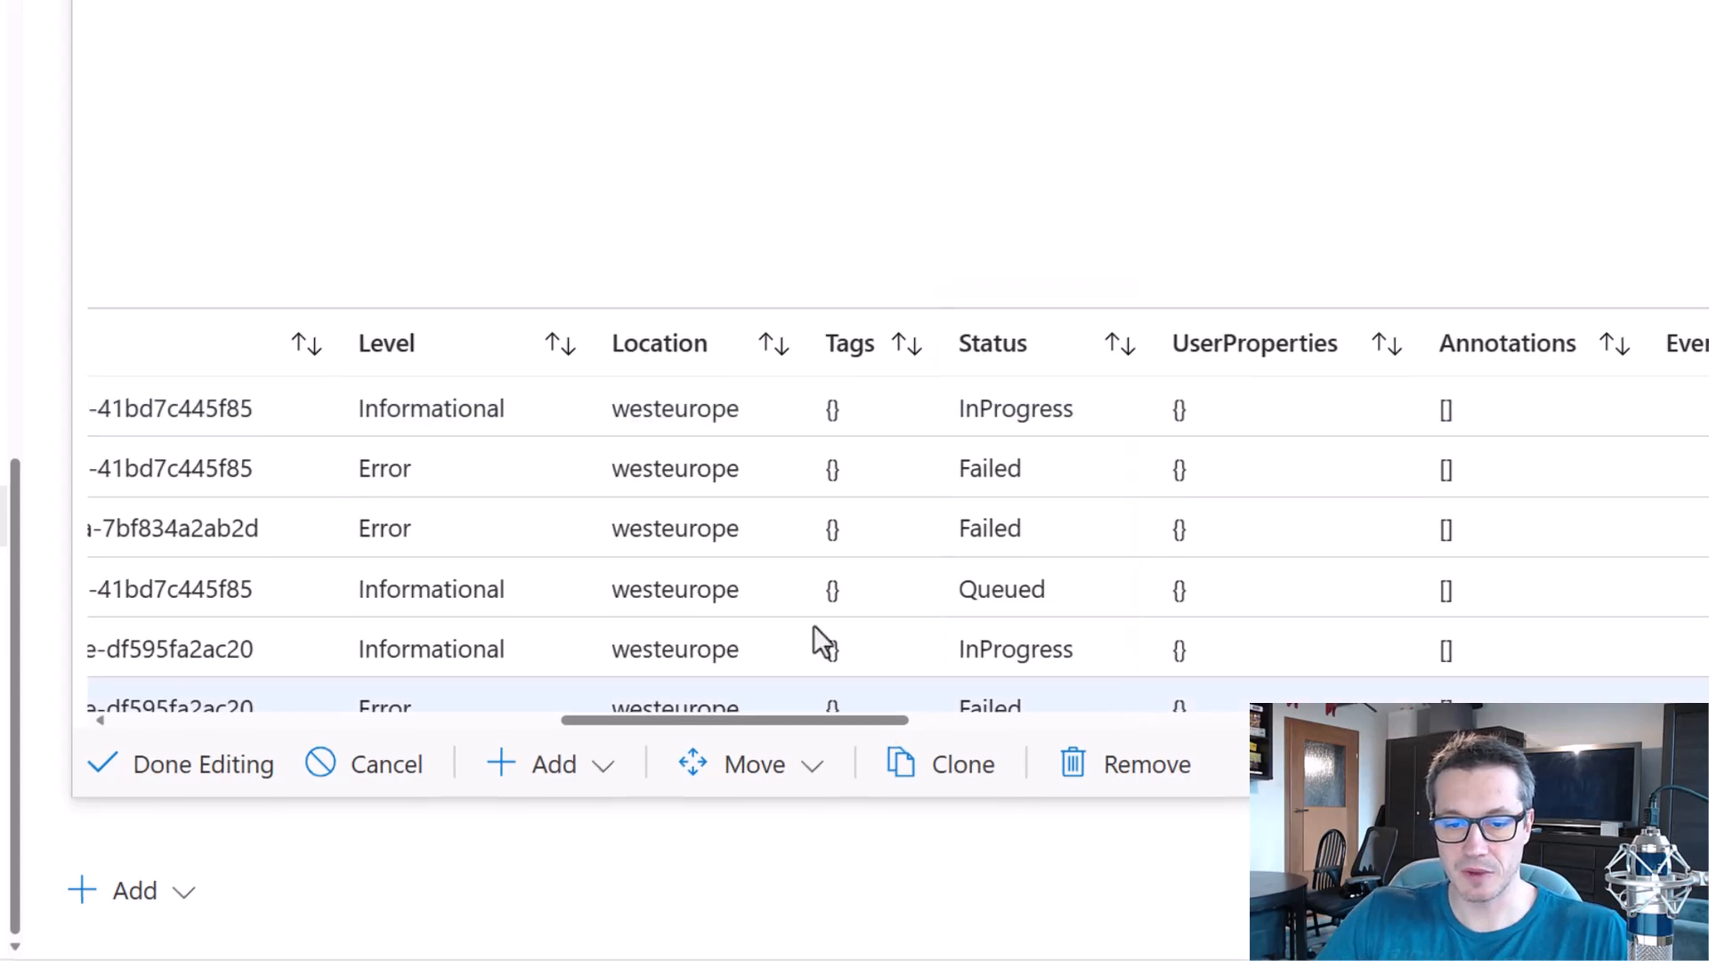
Add the filter | where Status == "Failed" below ADFActivityRun and run the query.
key("Return")
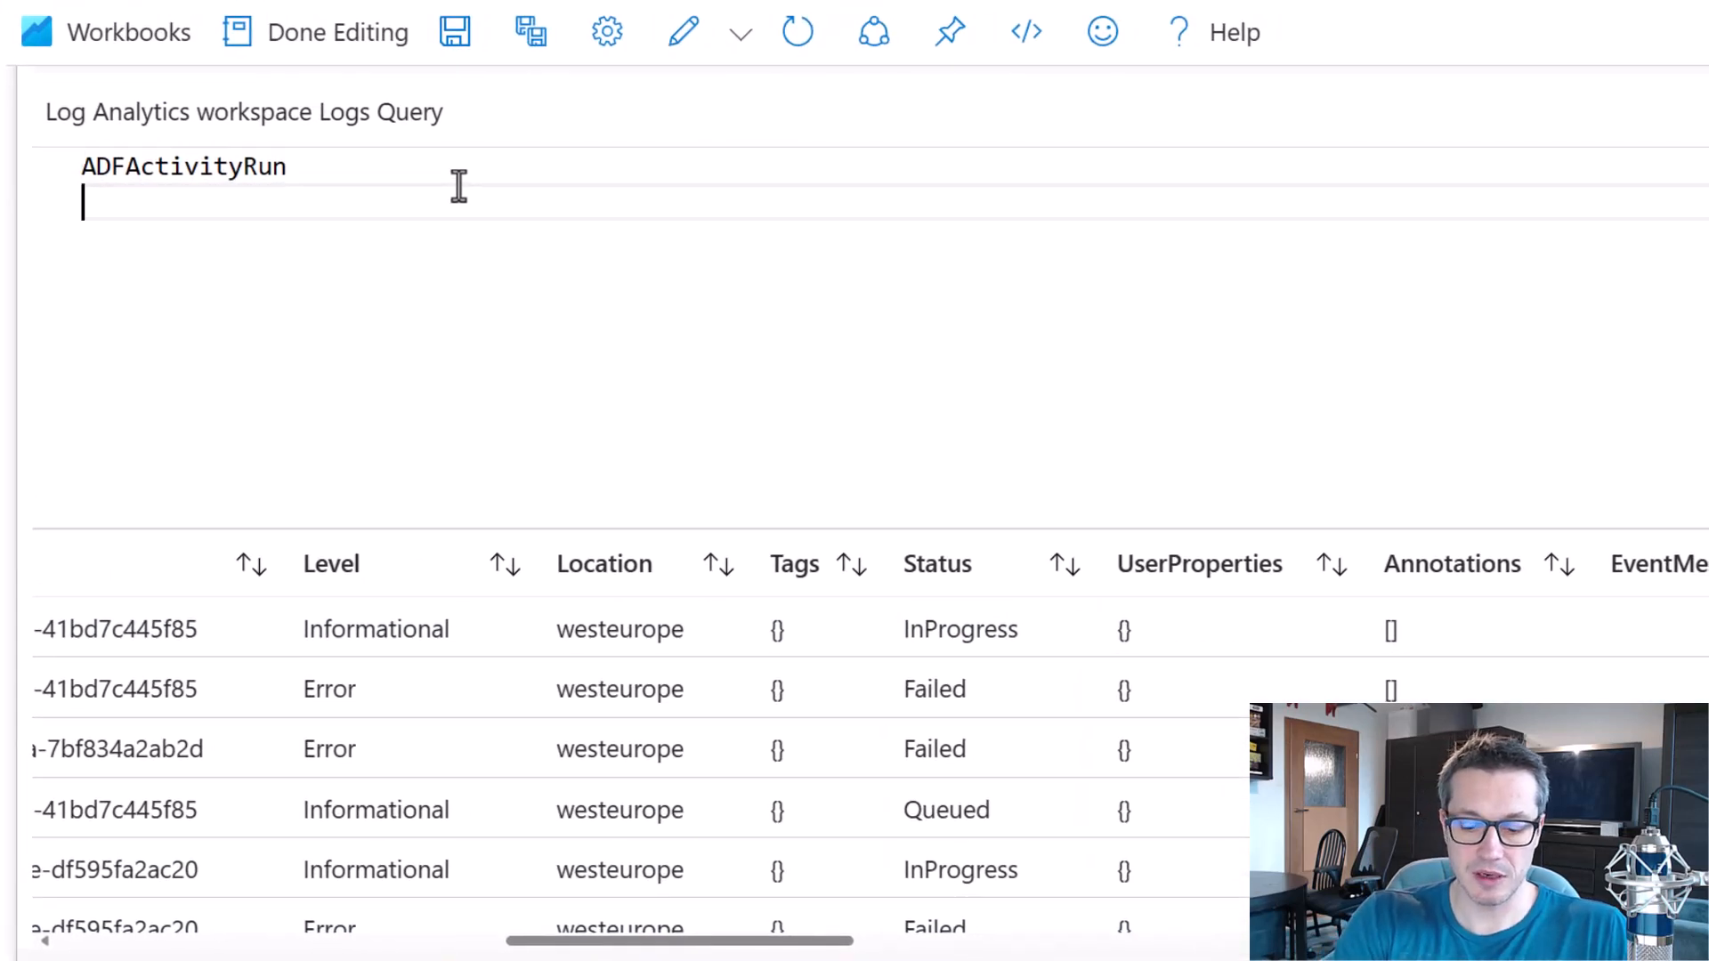
type("| where")
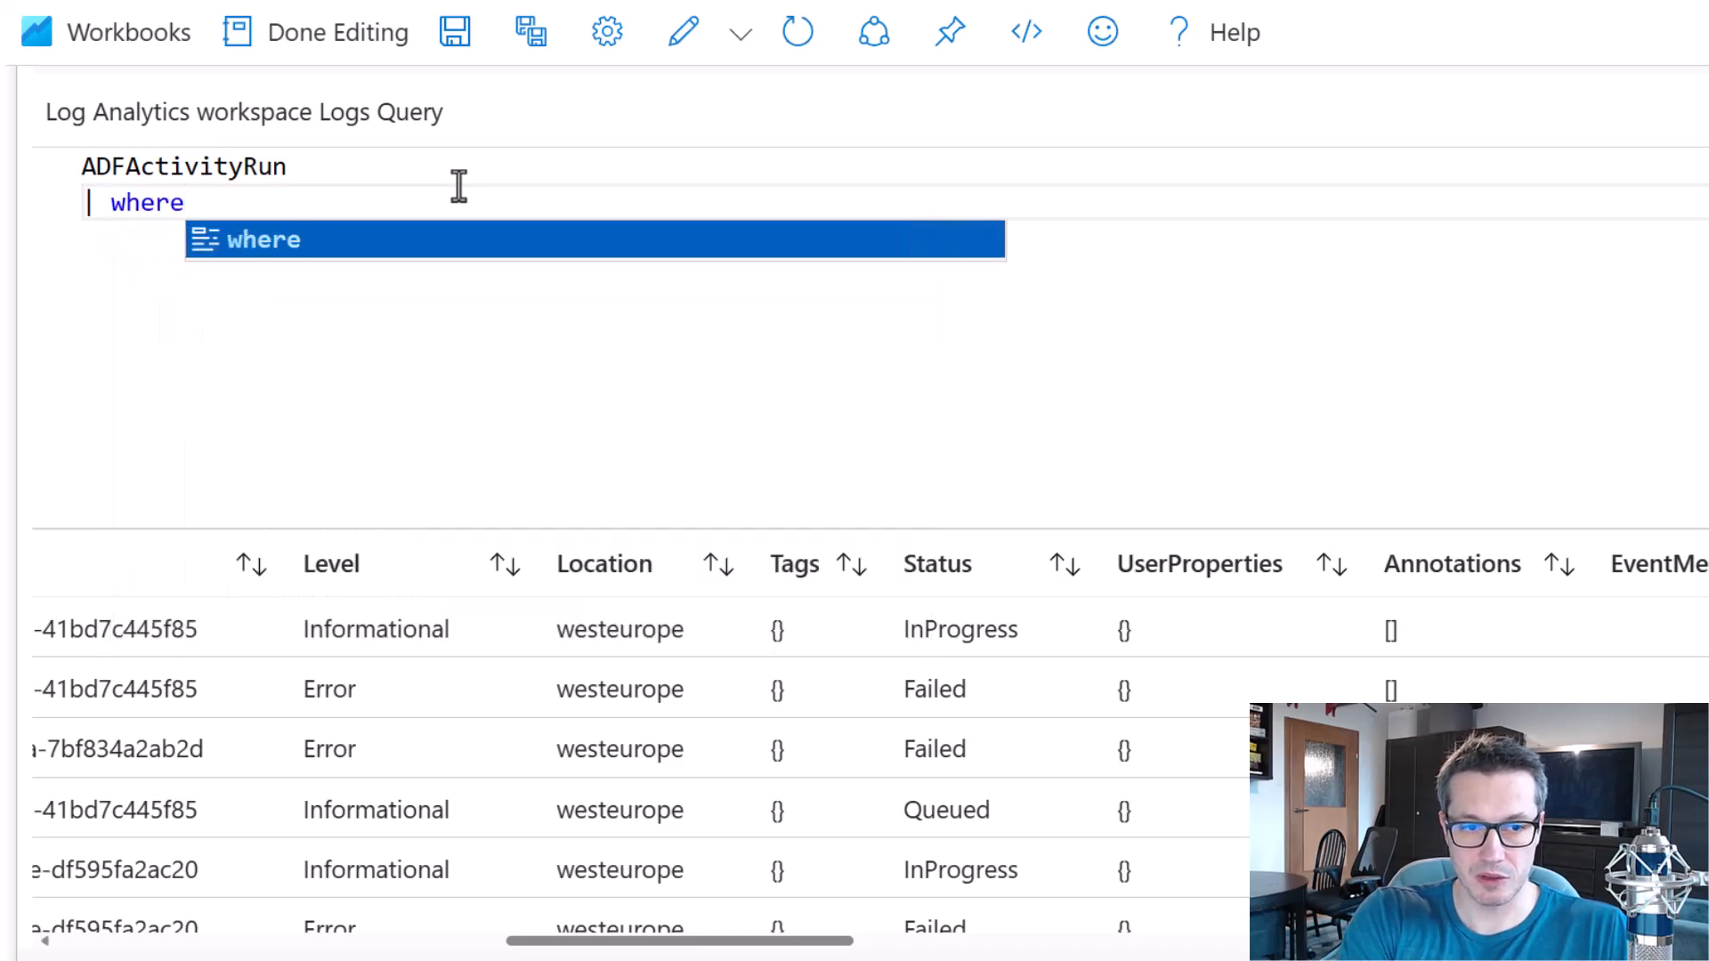
key("Escape")
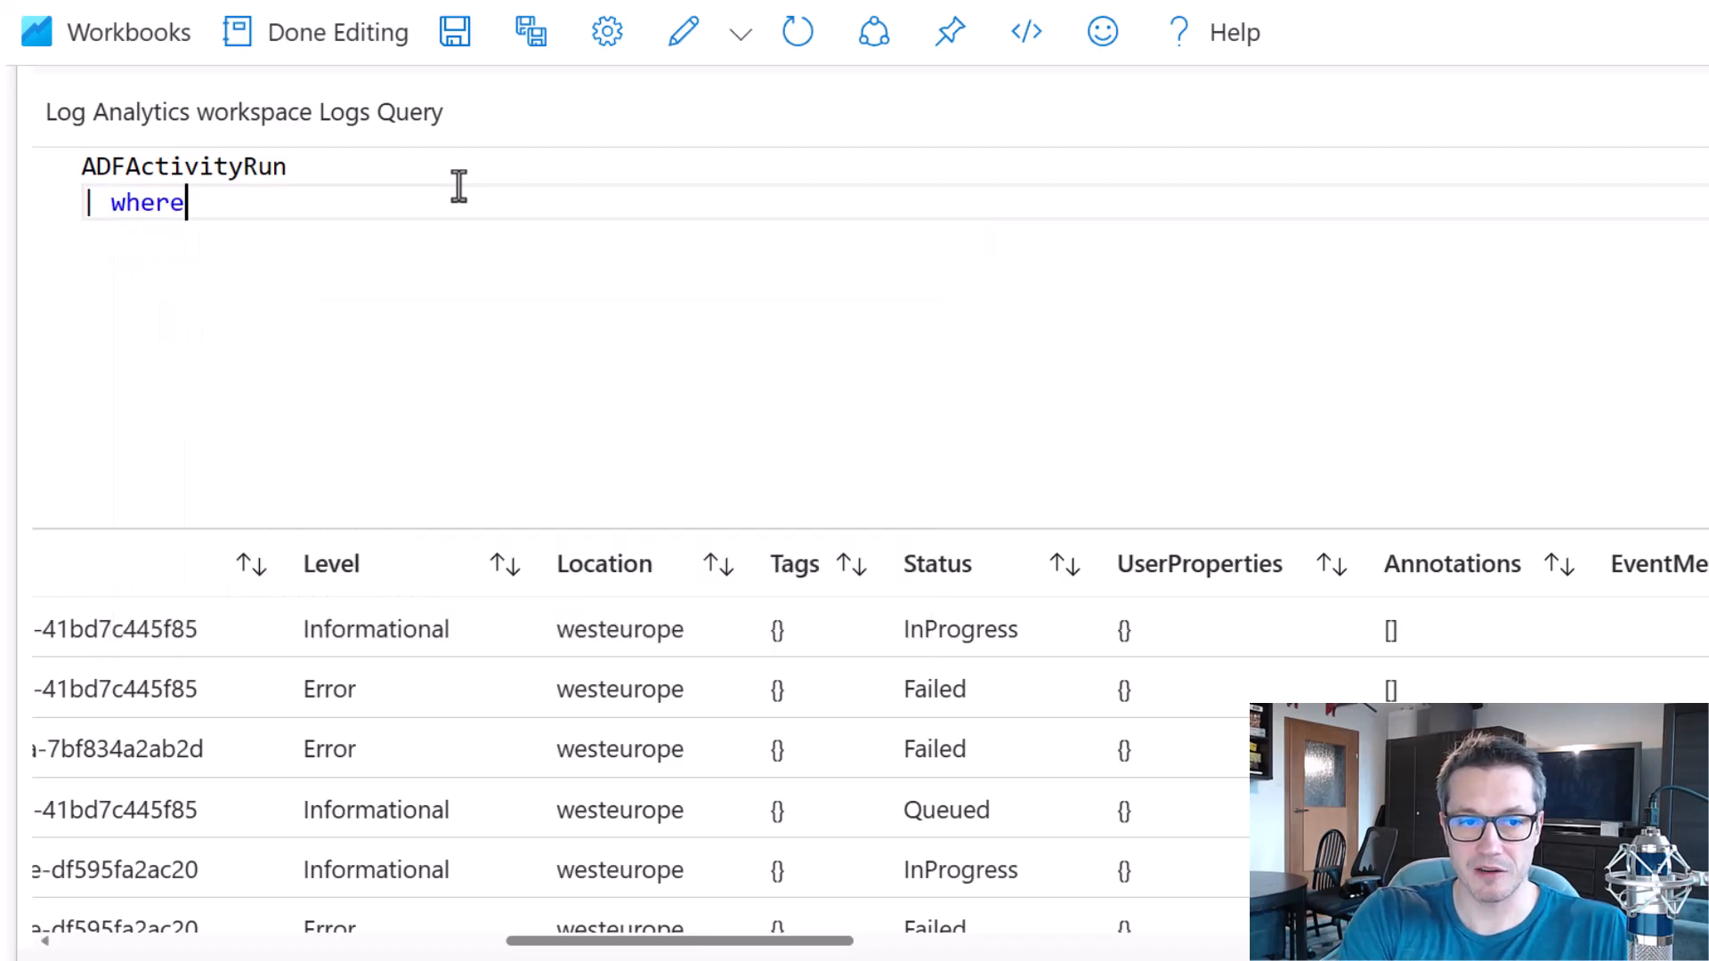
type("Stau")
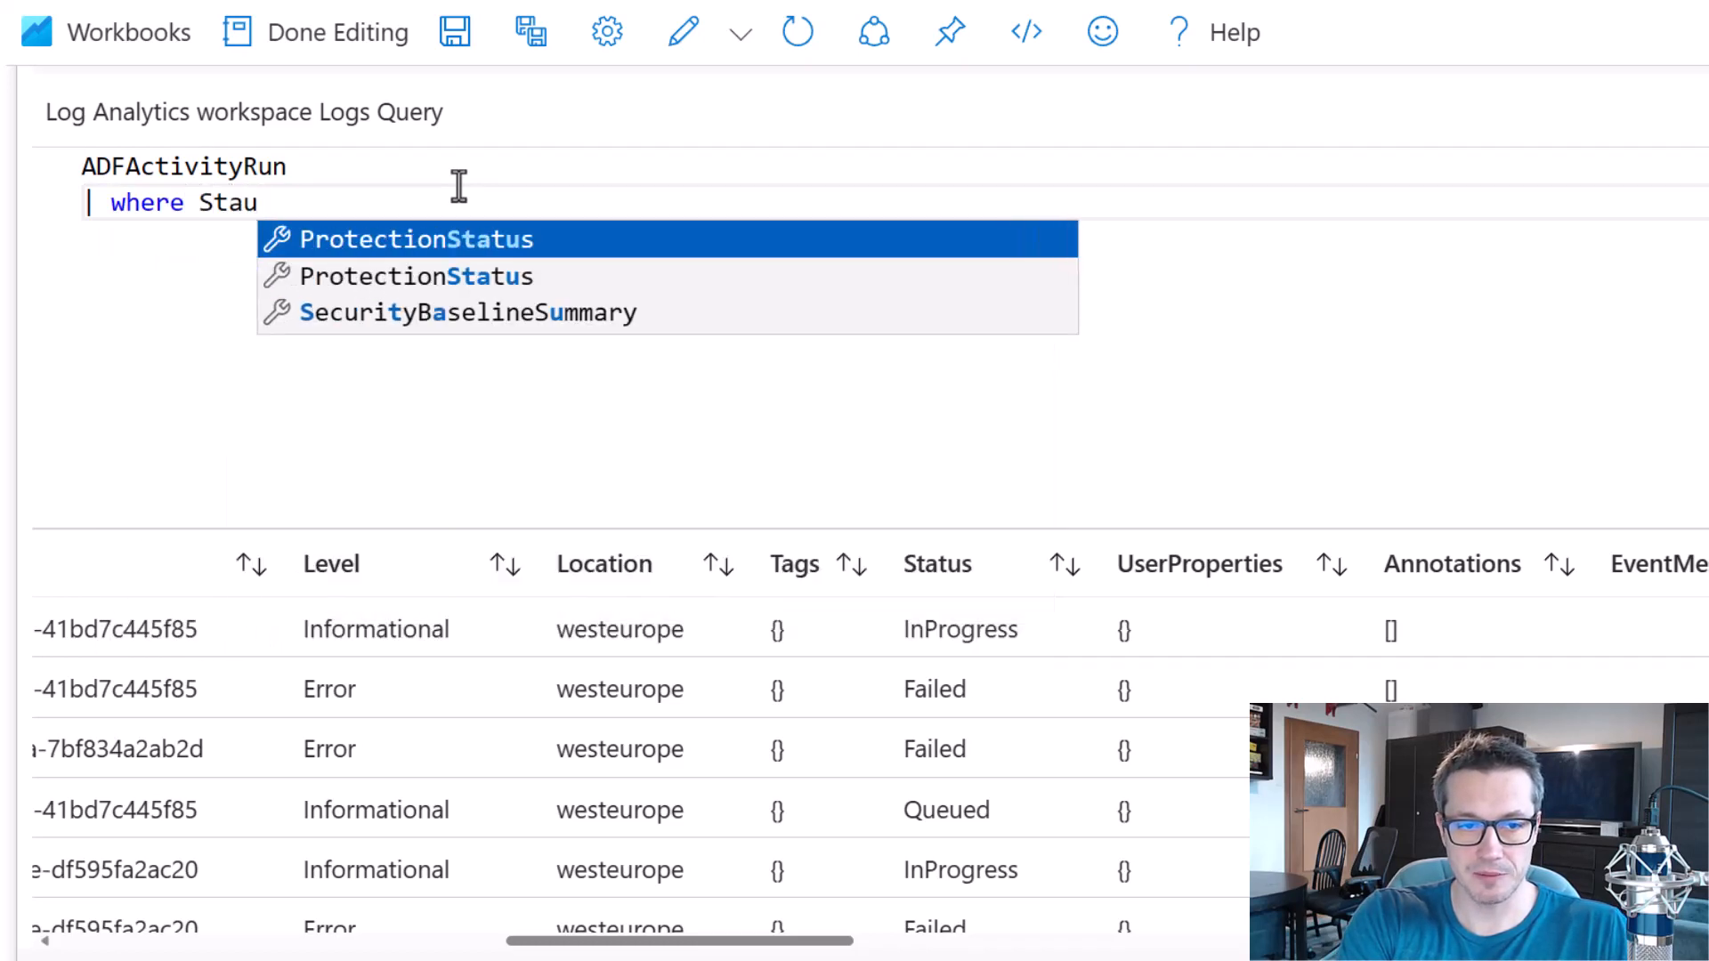
key("BackSpace")
type("tus")
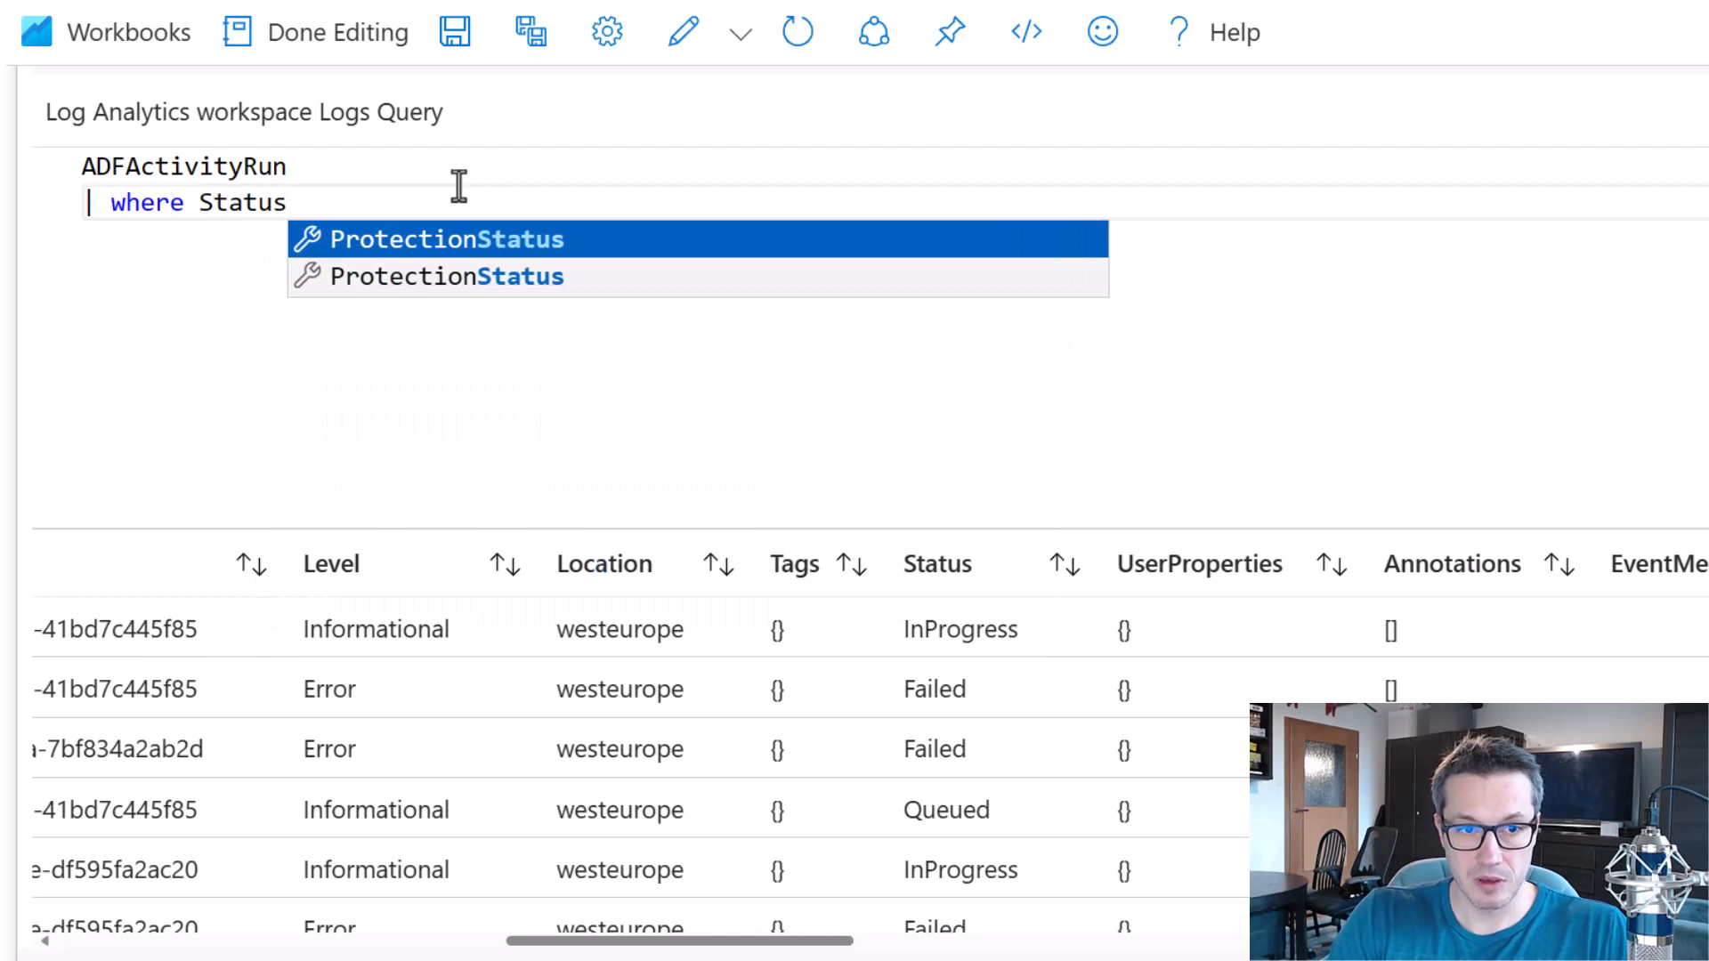
type(" == \"")
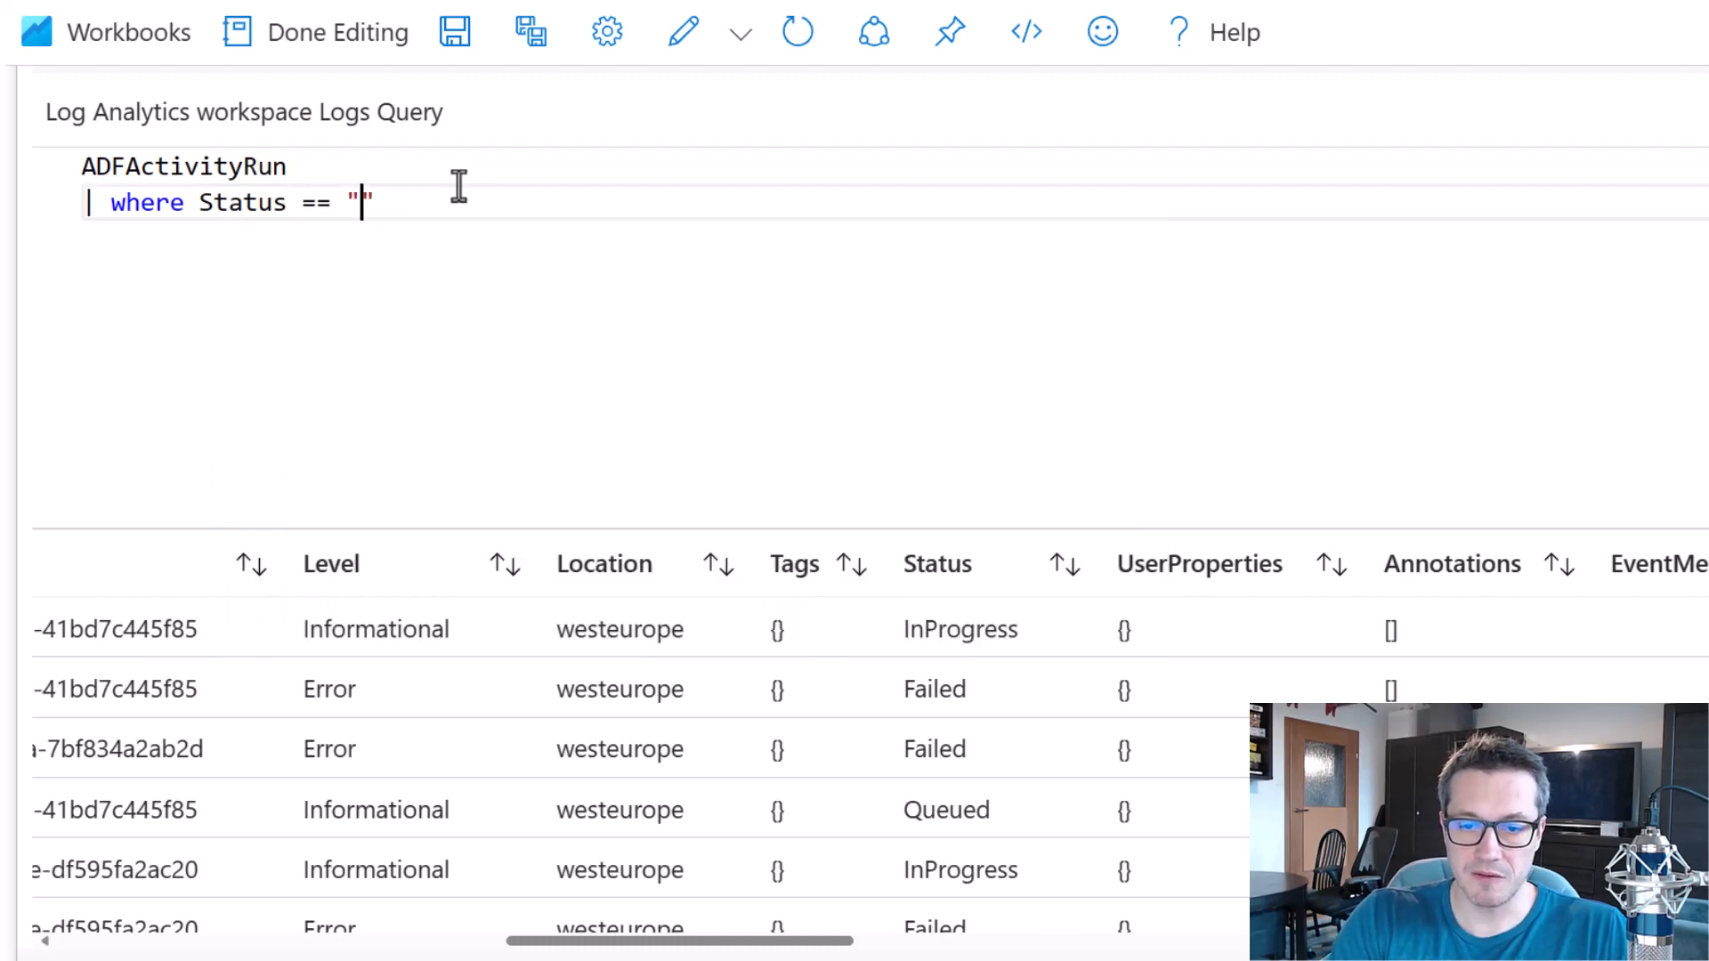
type("Failed")
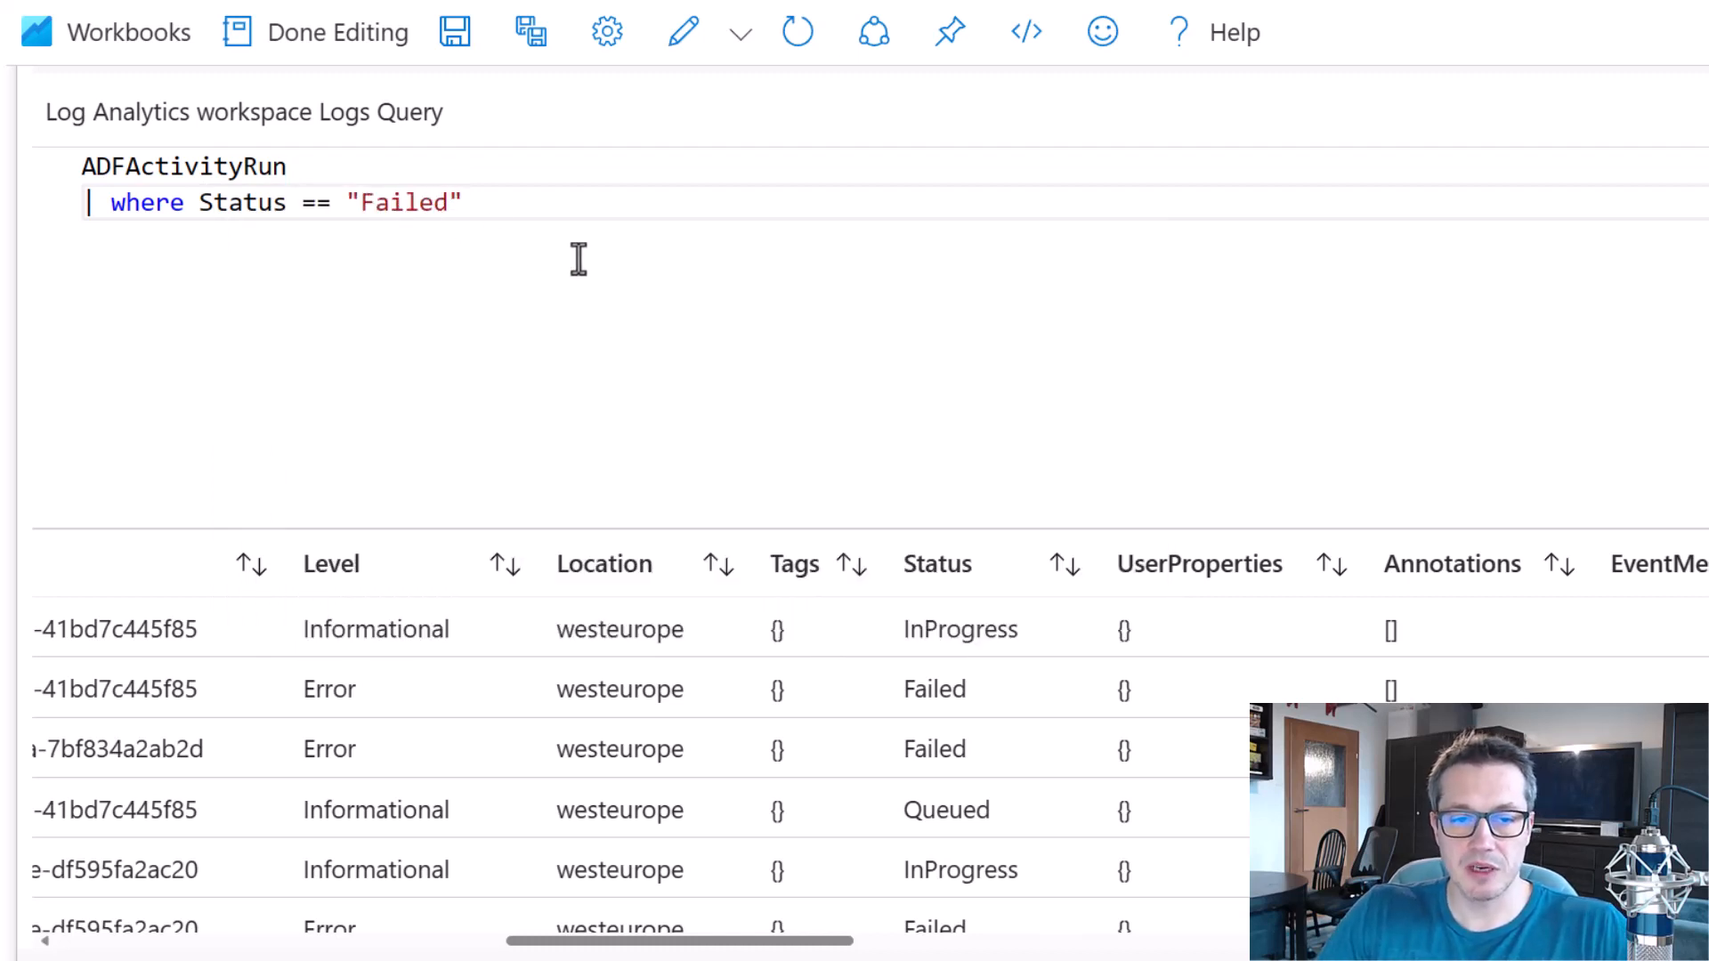
key("shift+Return")
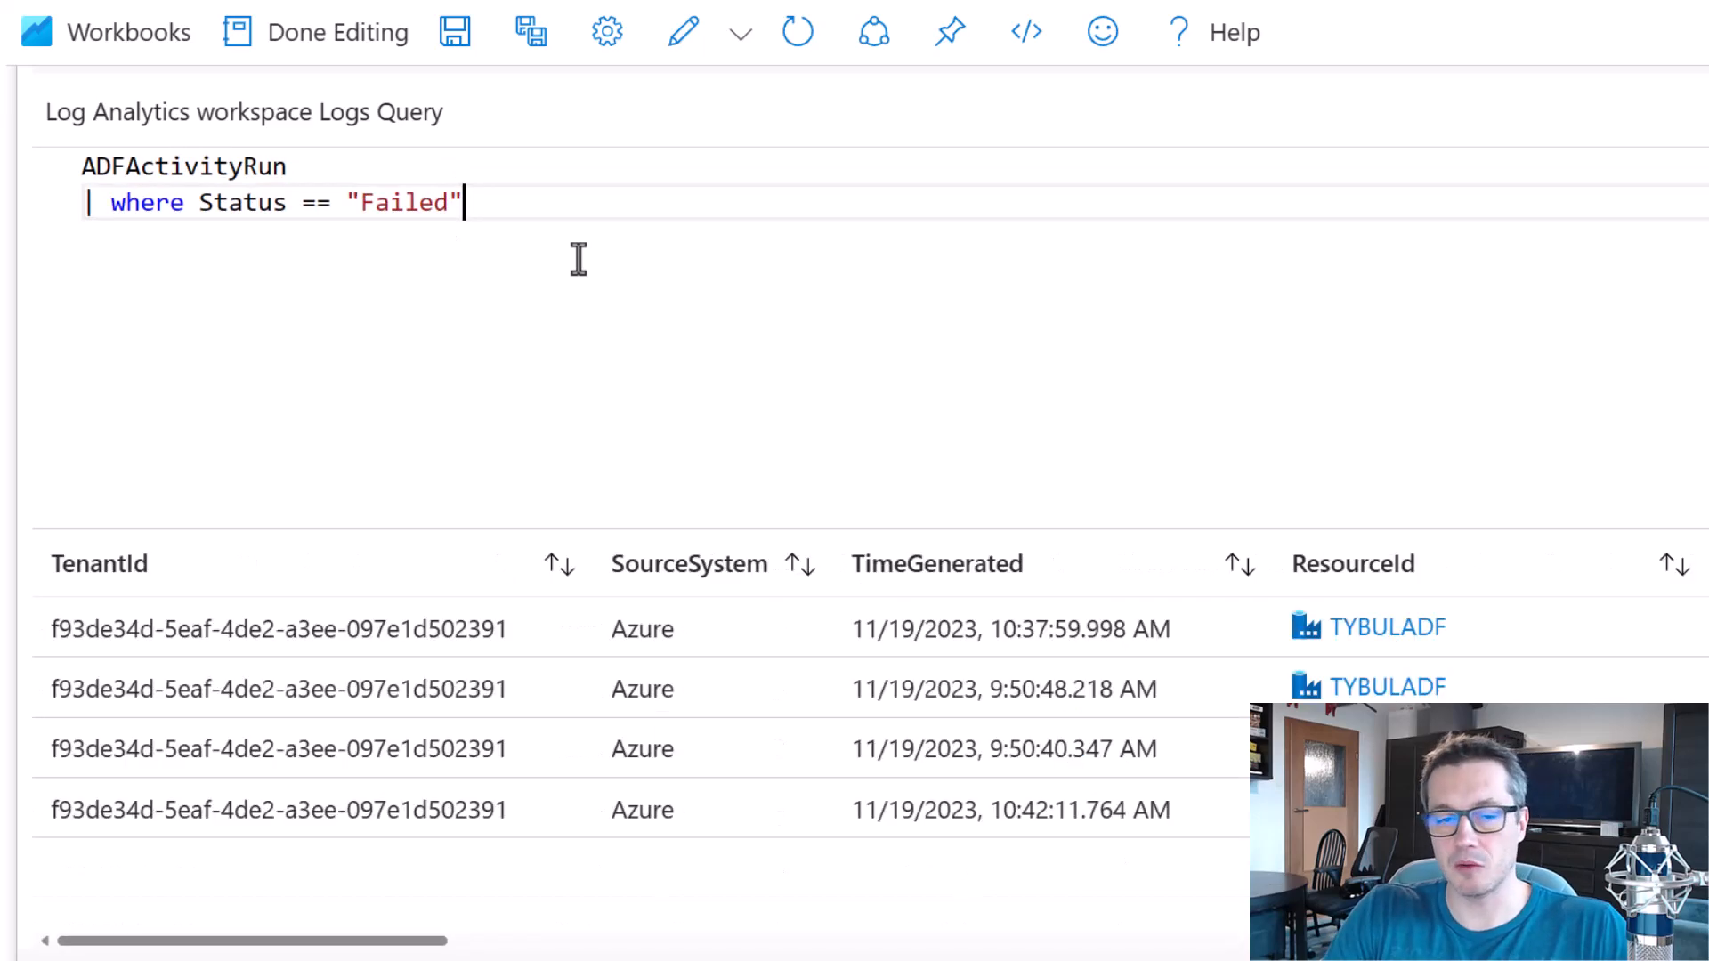
Examine the failed activity runs across the columns up to ErrorCode and ErrorMessage.
scroll(355, 938, "down", 3)
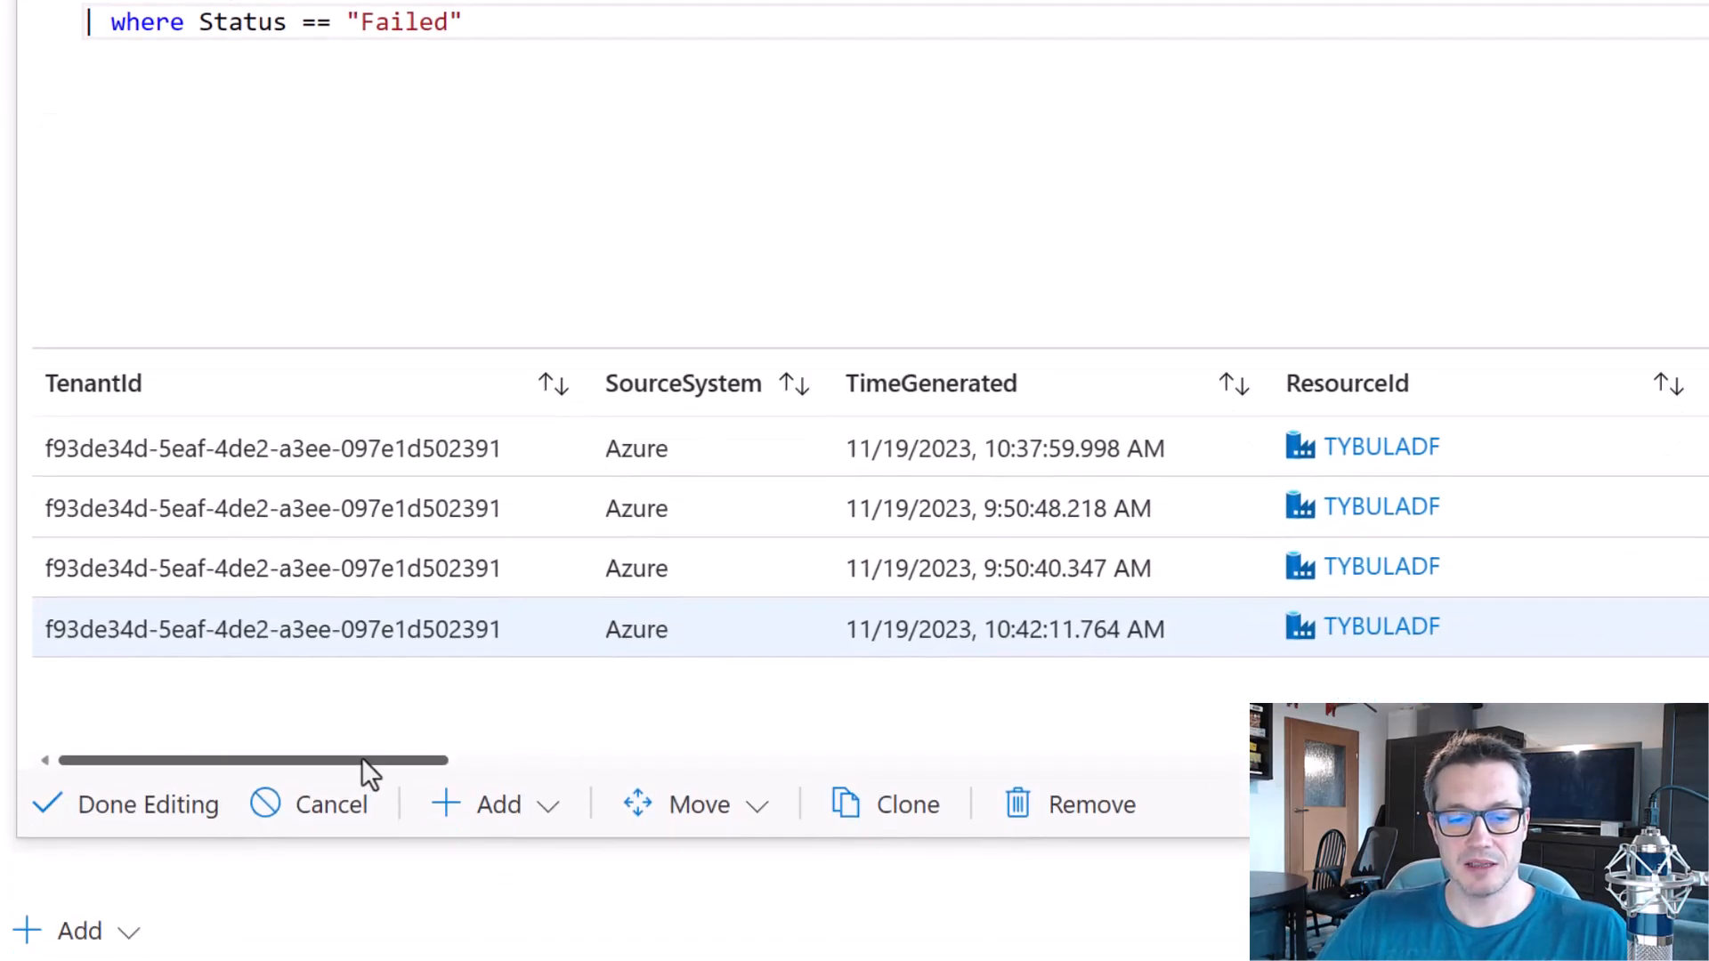
left_click_drag(361, 757, 1172, 729)
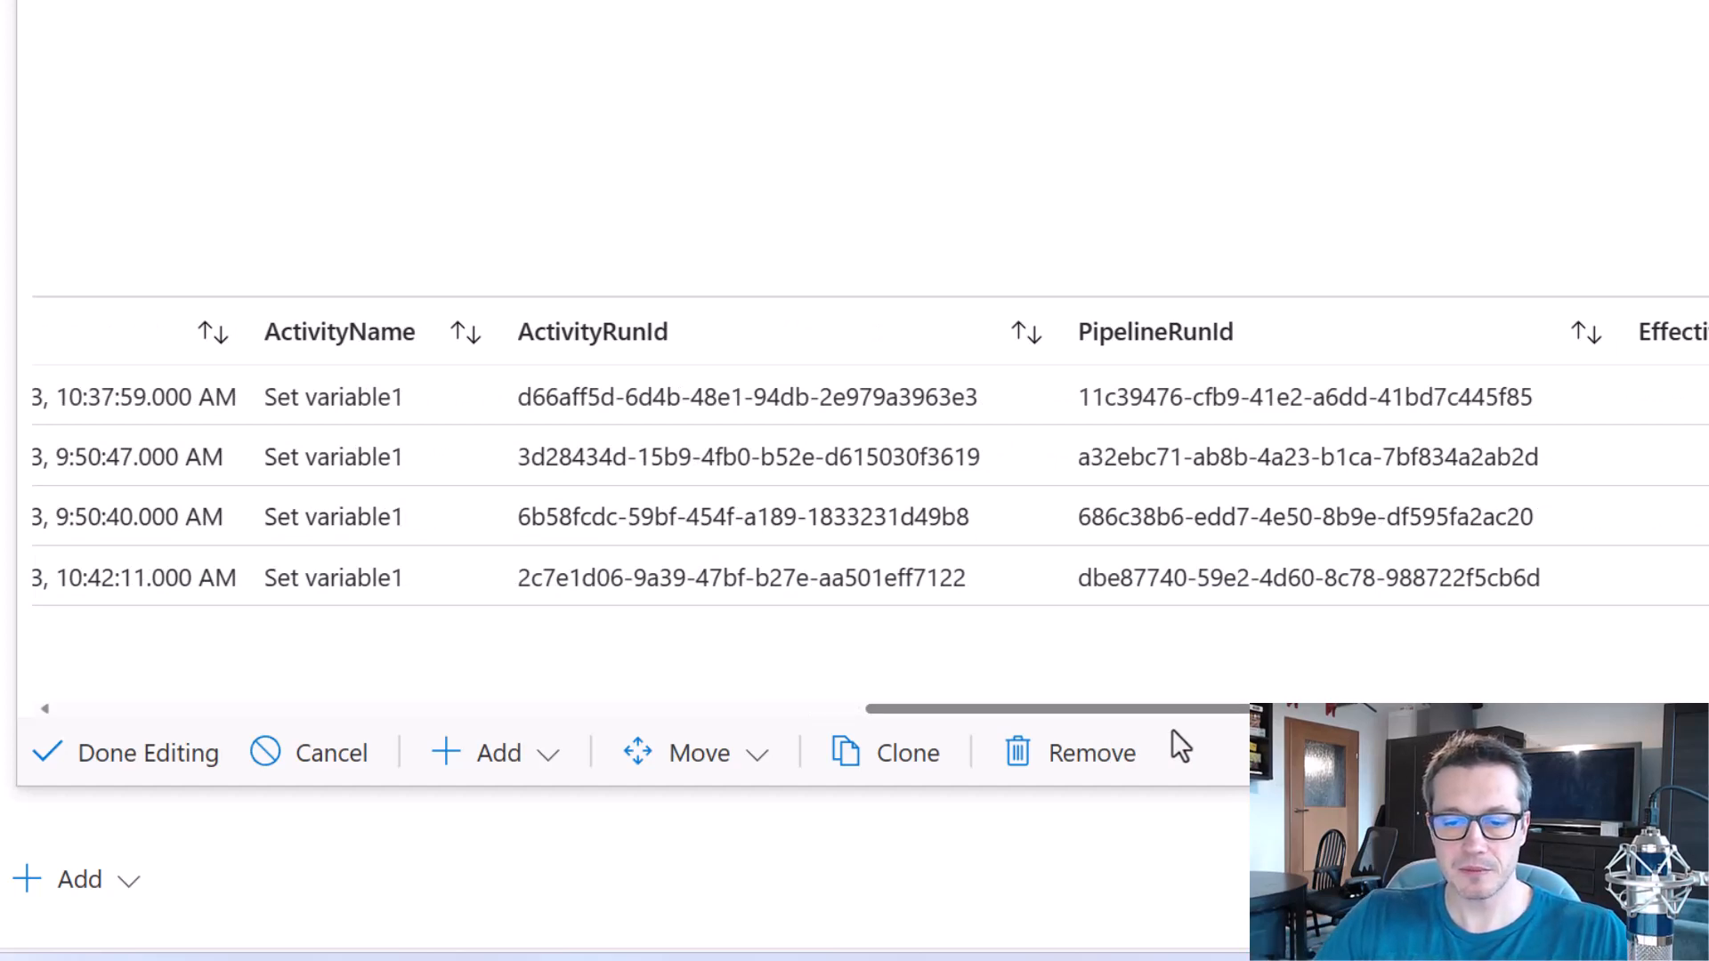
left_click_drag(1181, 712, 1707, 710)
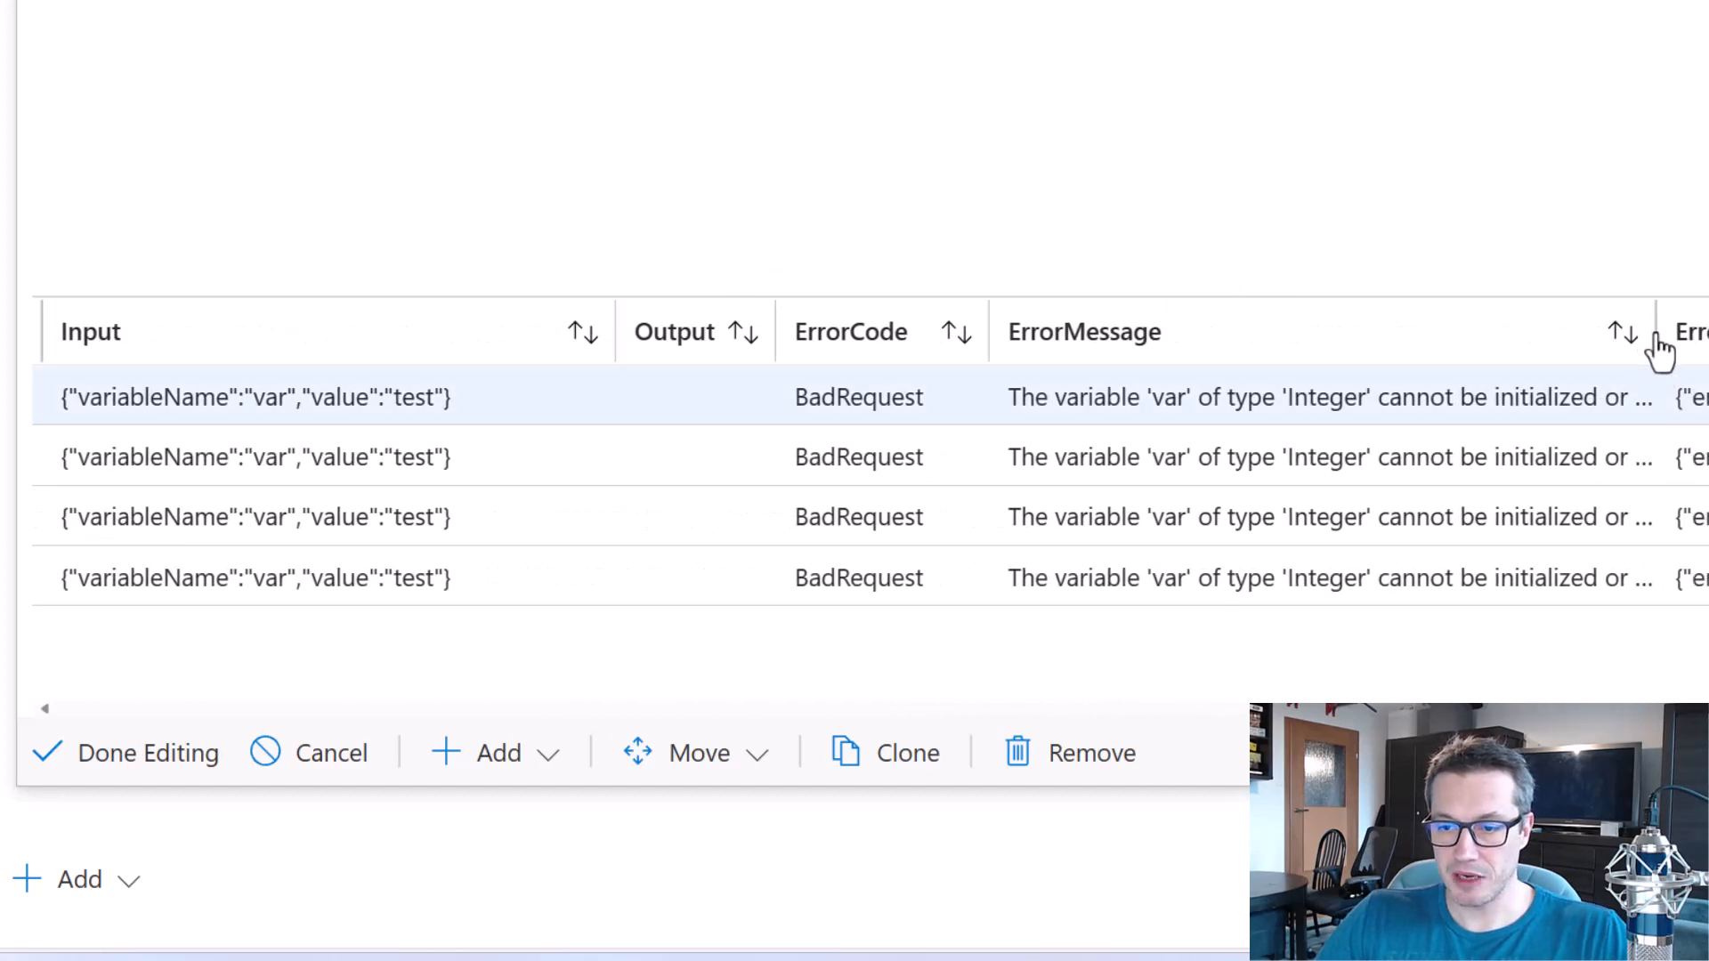
Widen the ErrorMessage column in the failed activity run results to read the full error text.
scroll(1691, 588, "right", 3)
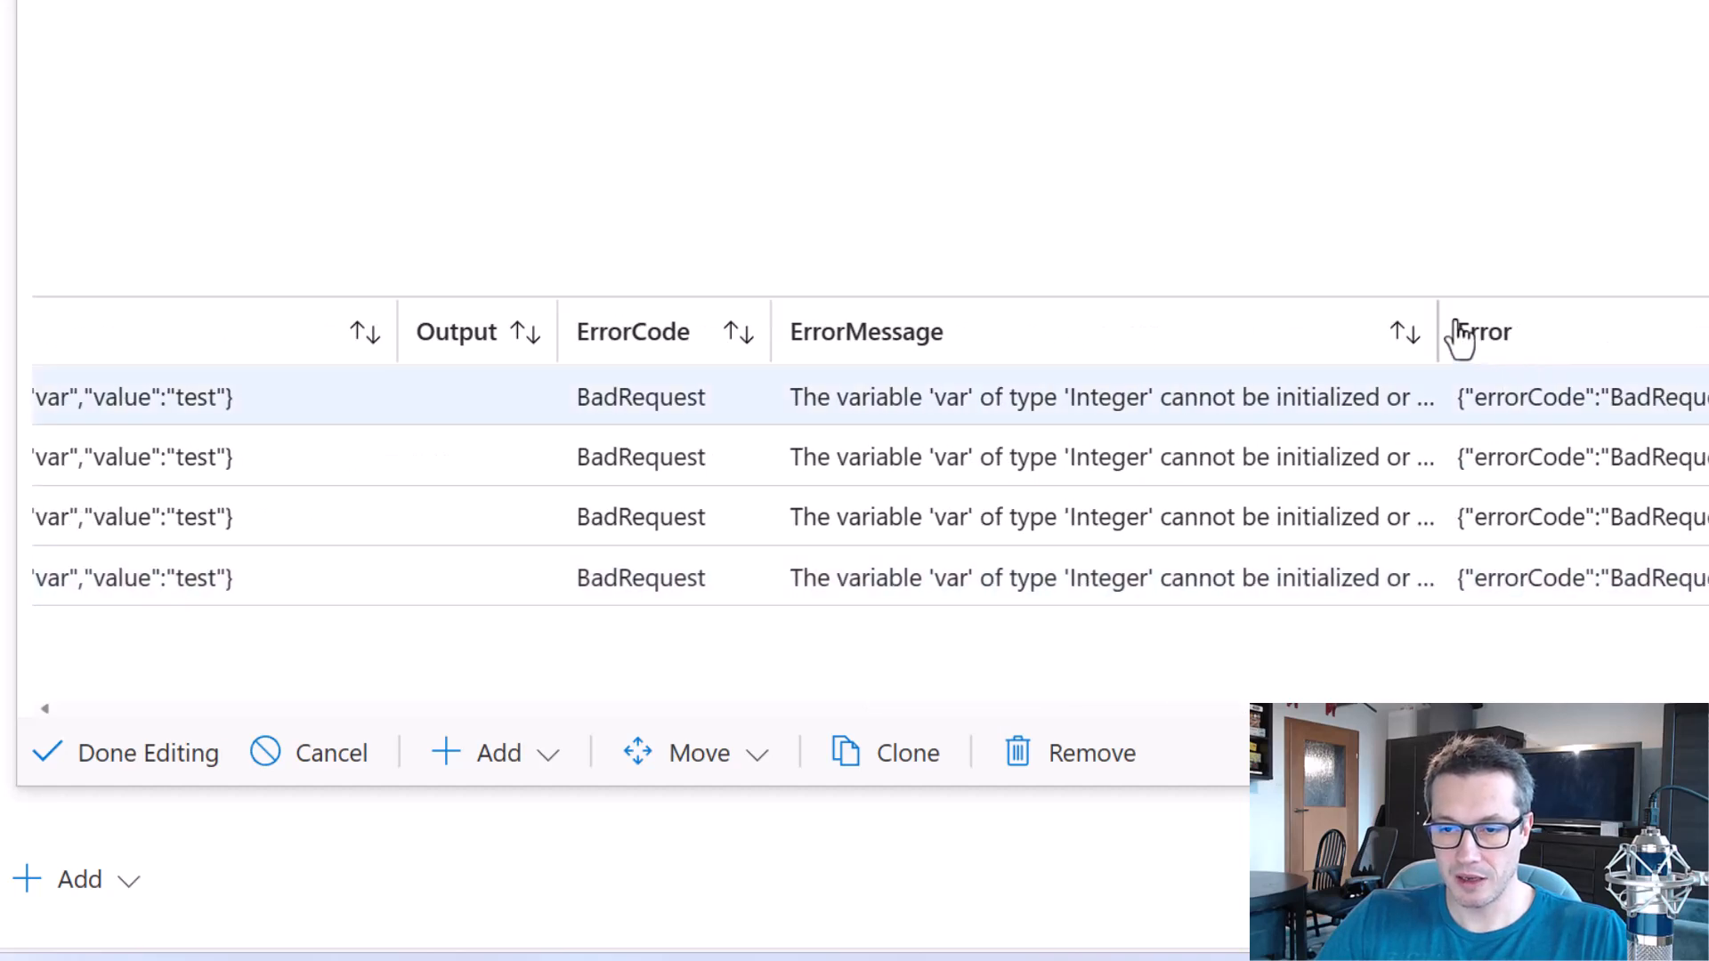
left_click_drag(1441, 319, 1708, 319)
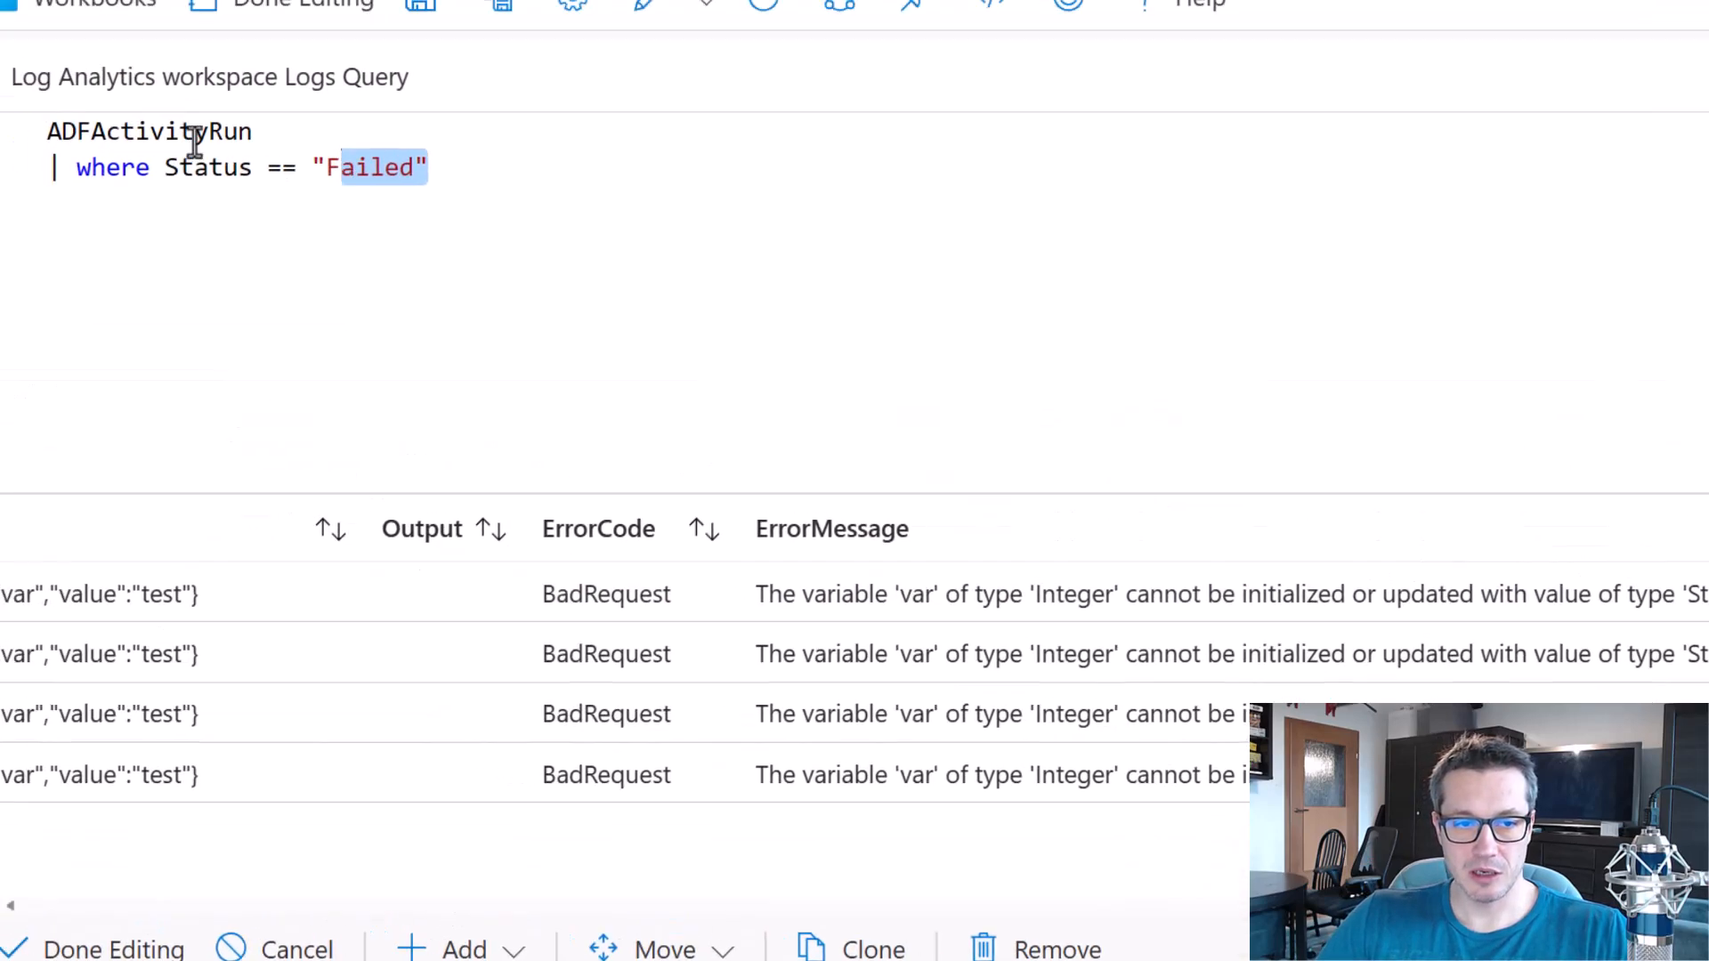
Change the queried table to ADFPipelineRun, keeping the Failed status filter, and run the query to examine the results across to the Status column.
left_click_drag(265, 157, 147, 160)
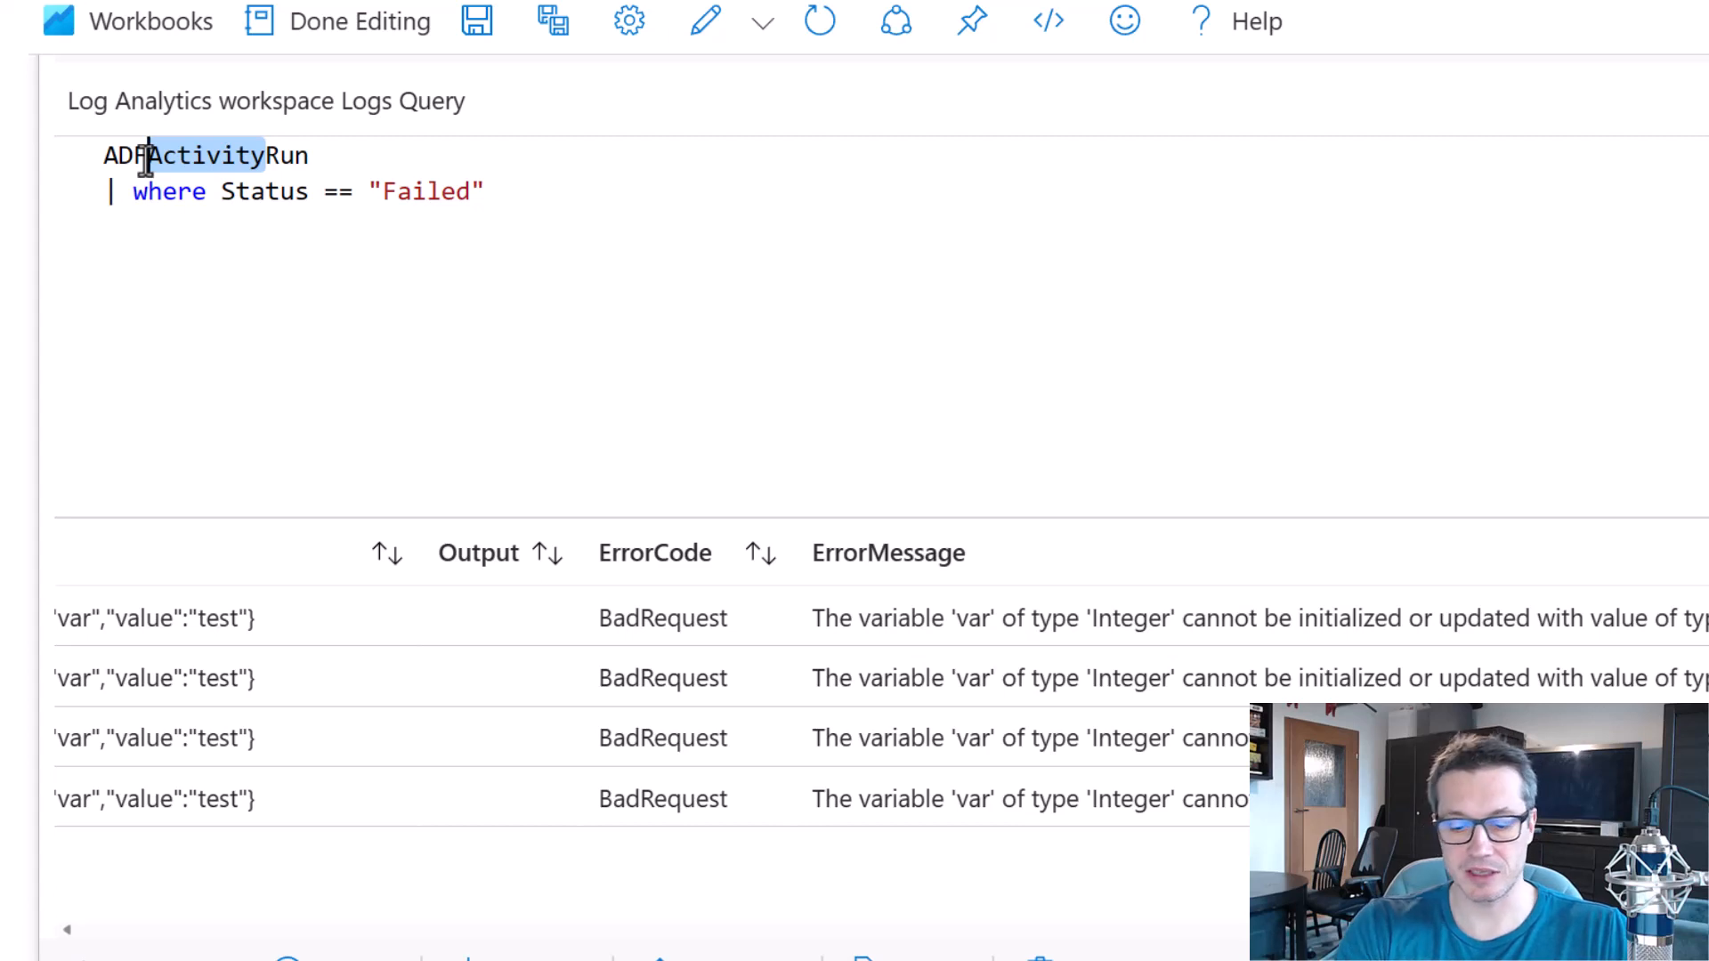
type("Pipeline")
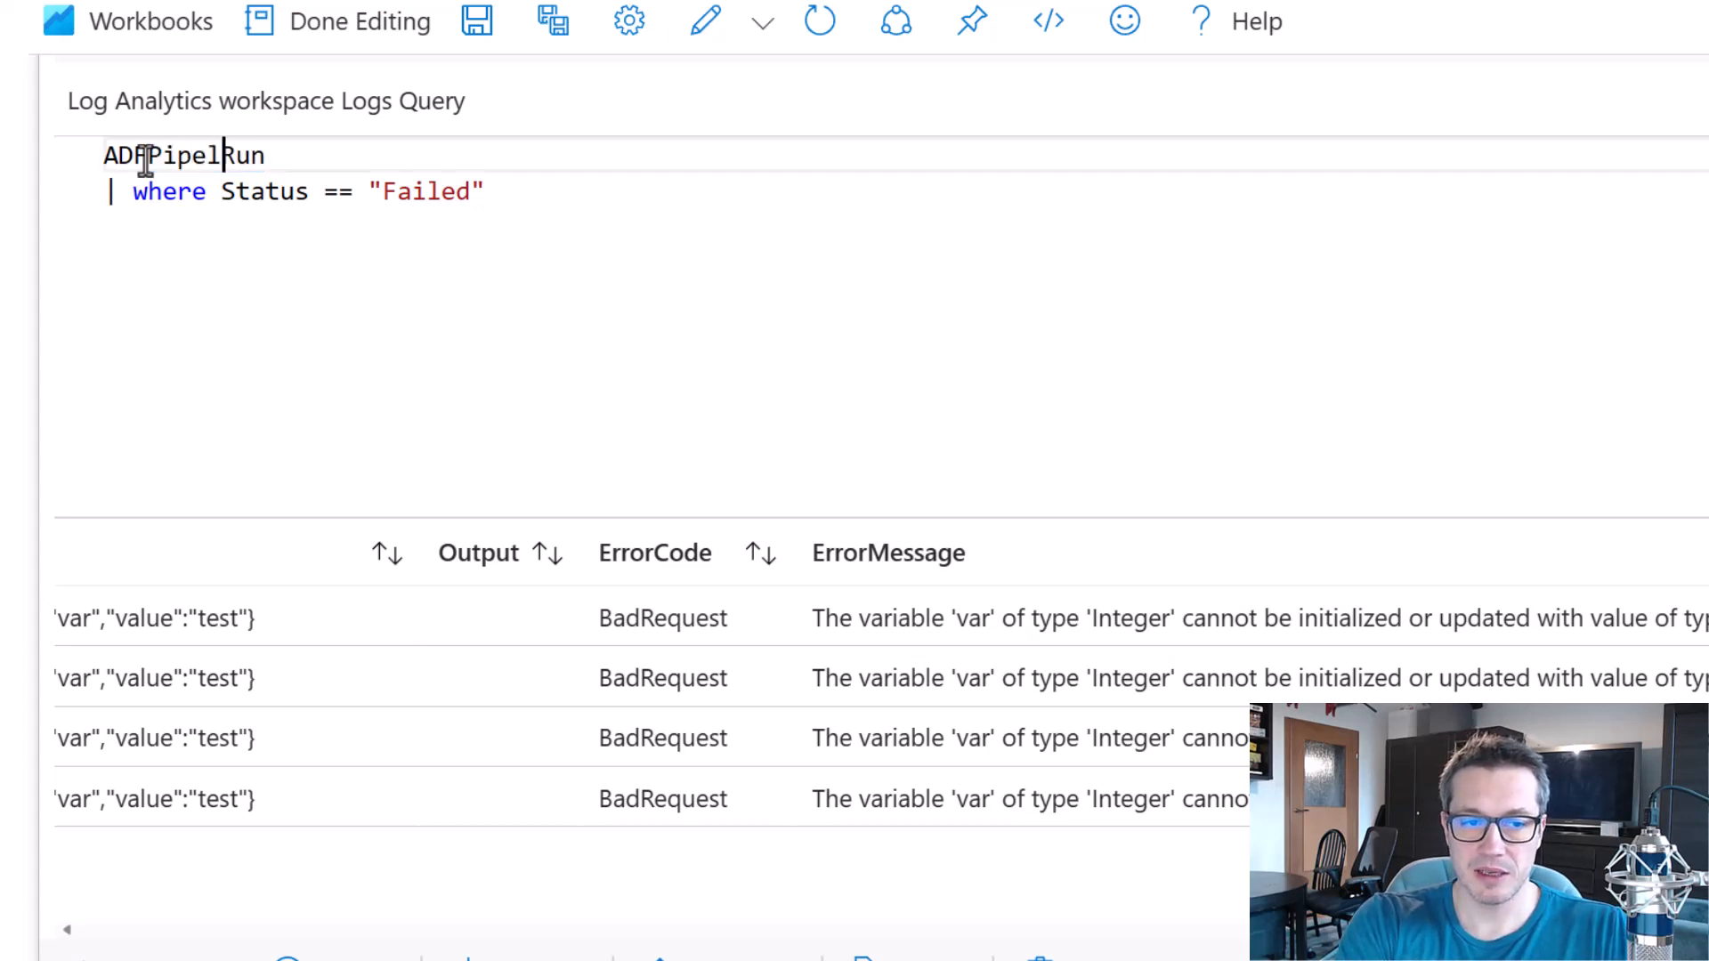
left_click(509, 297)
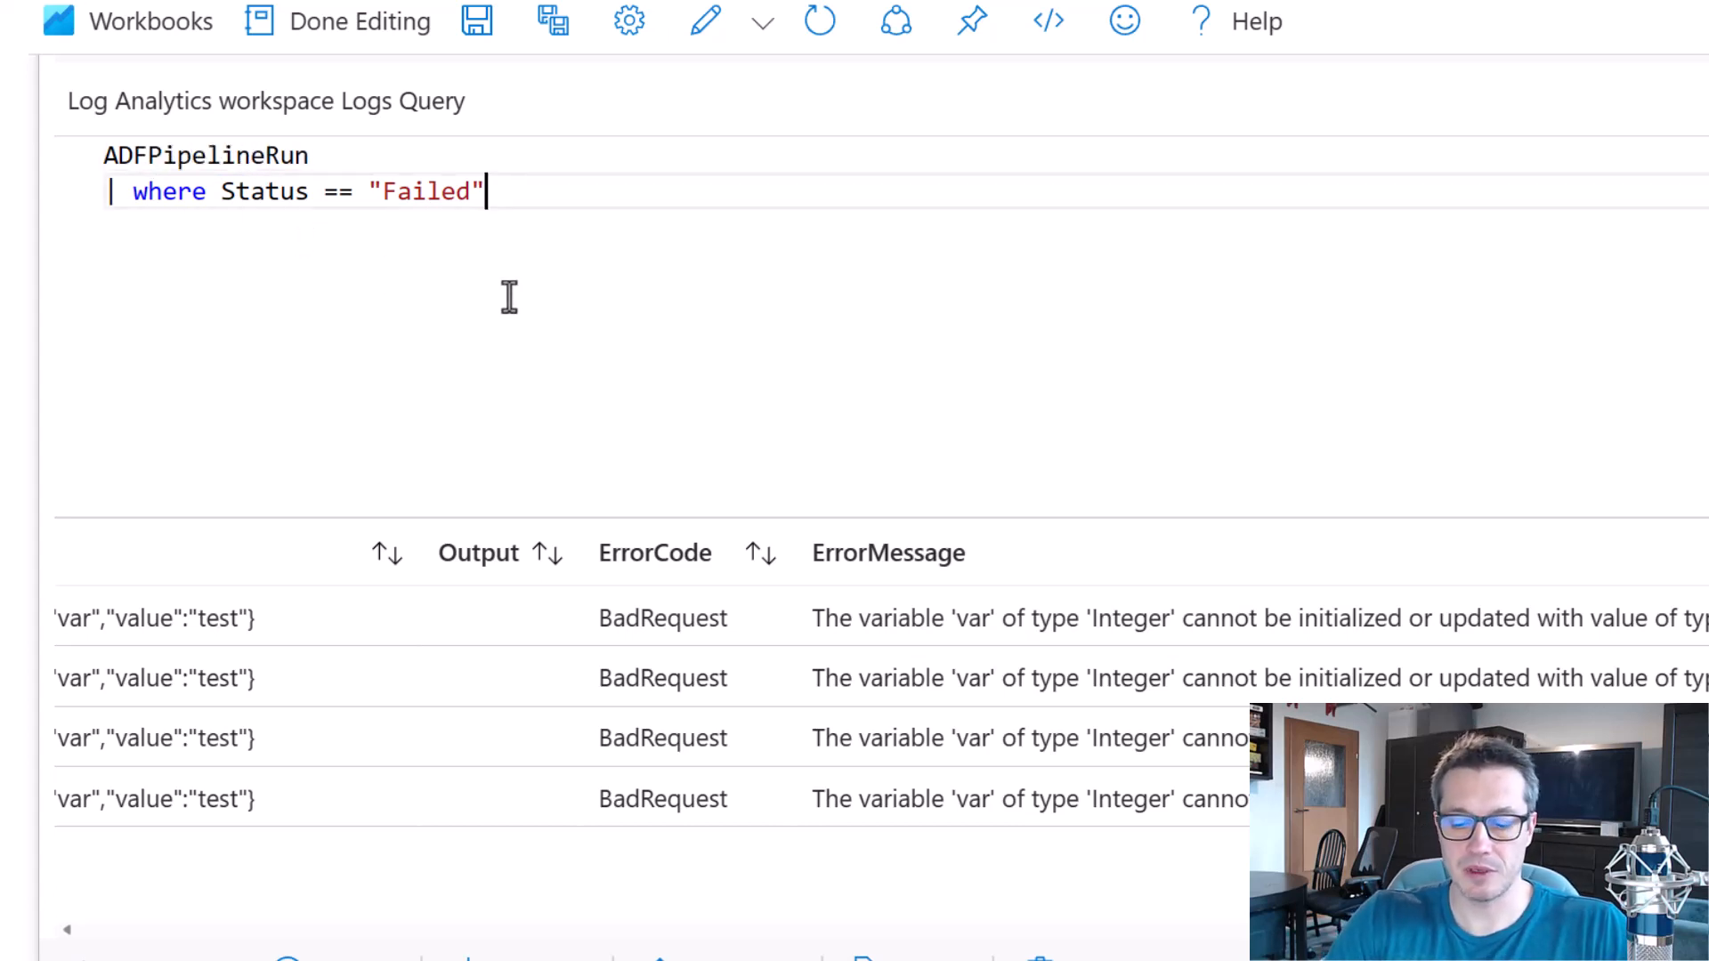
key("shift+Return")
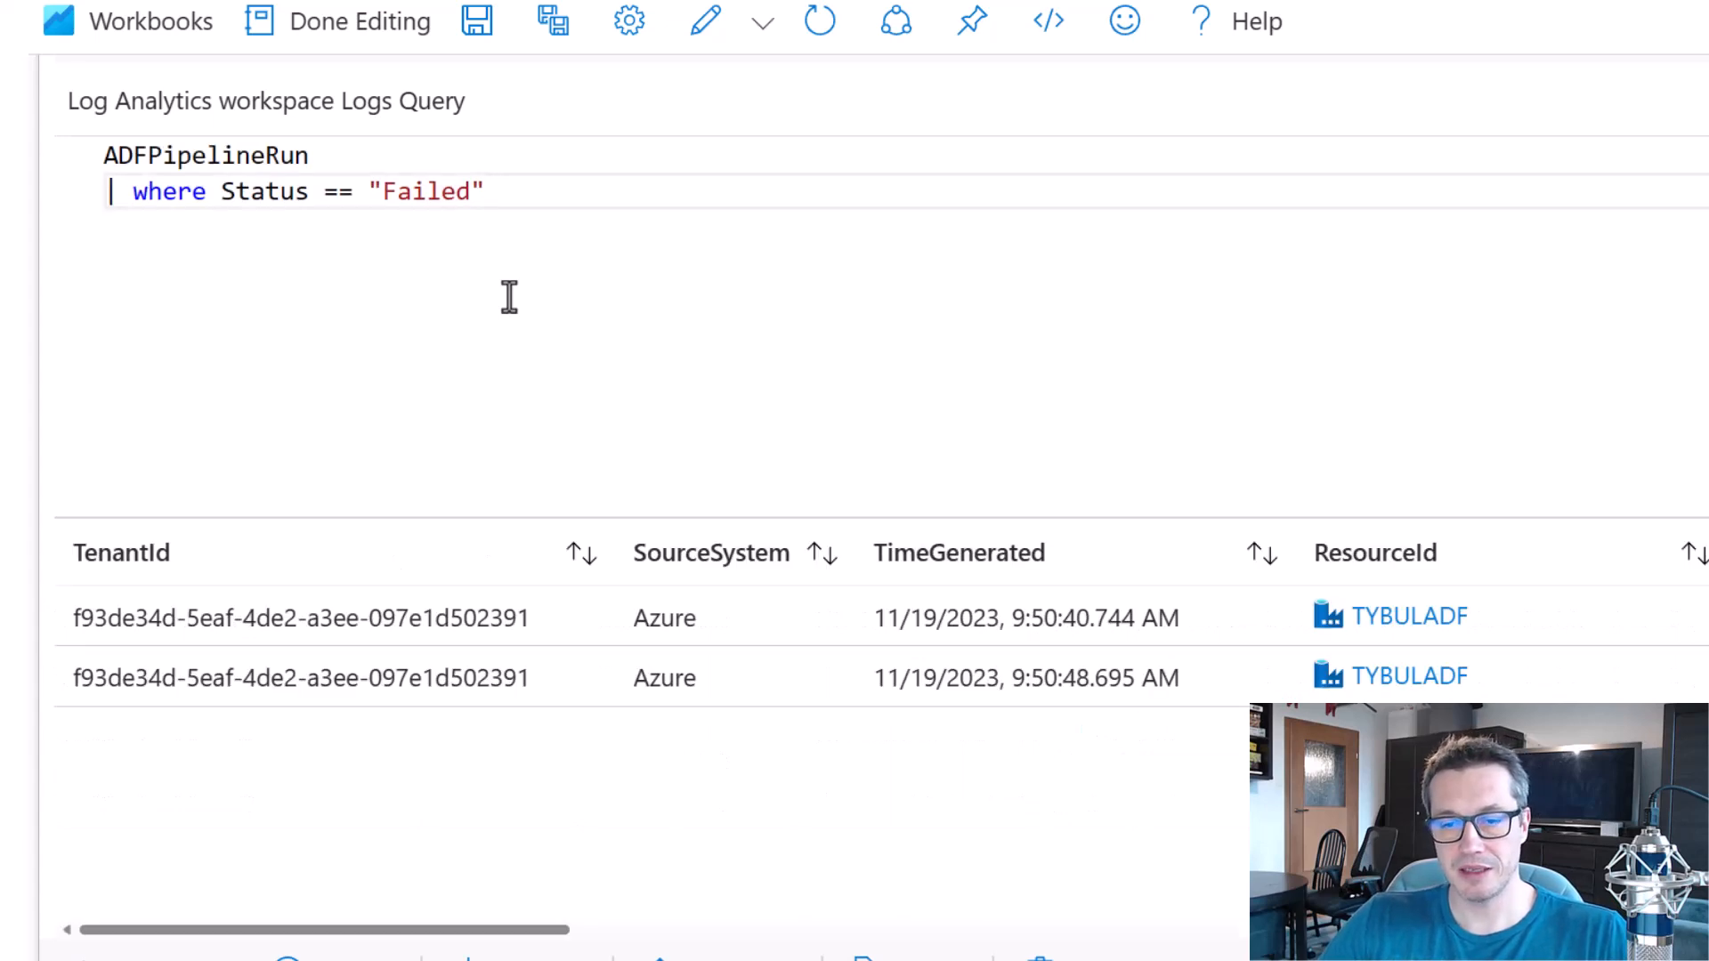
scroll(509, 296, "down", 3)
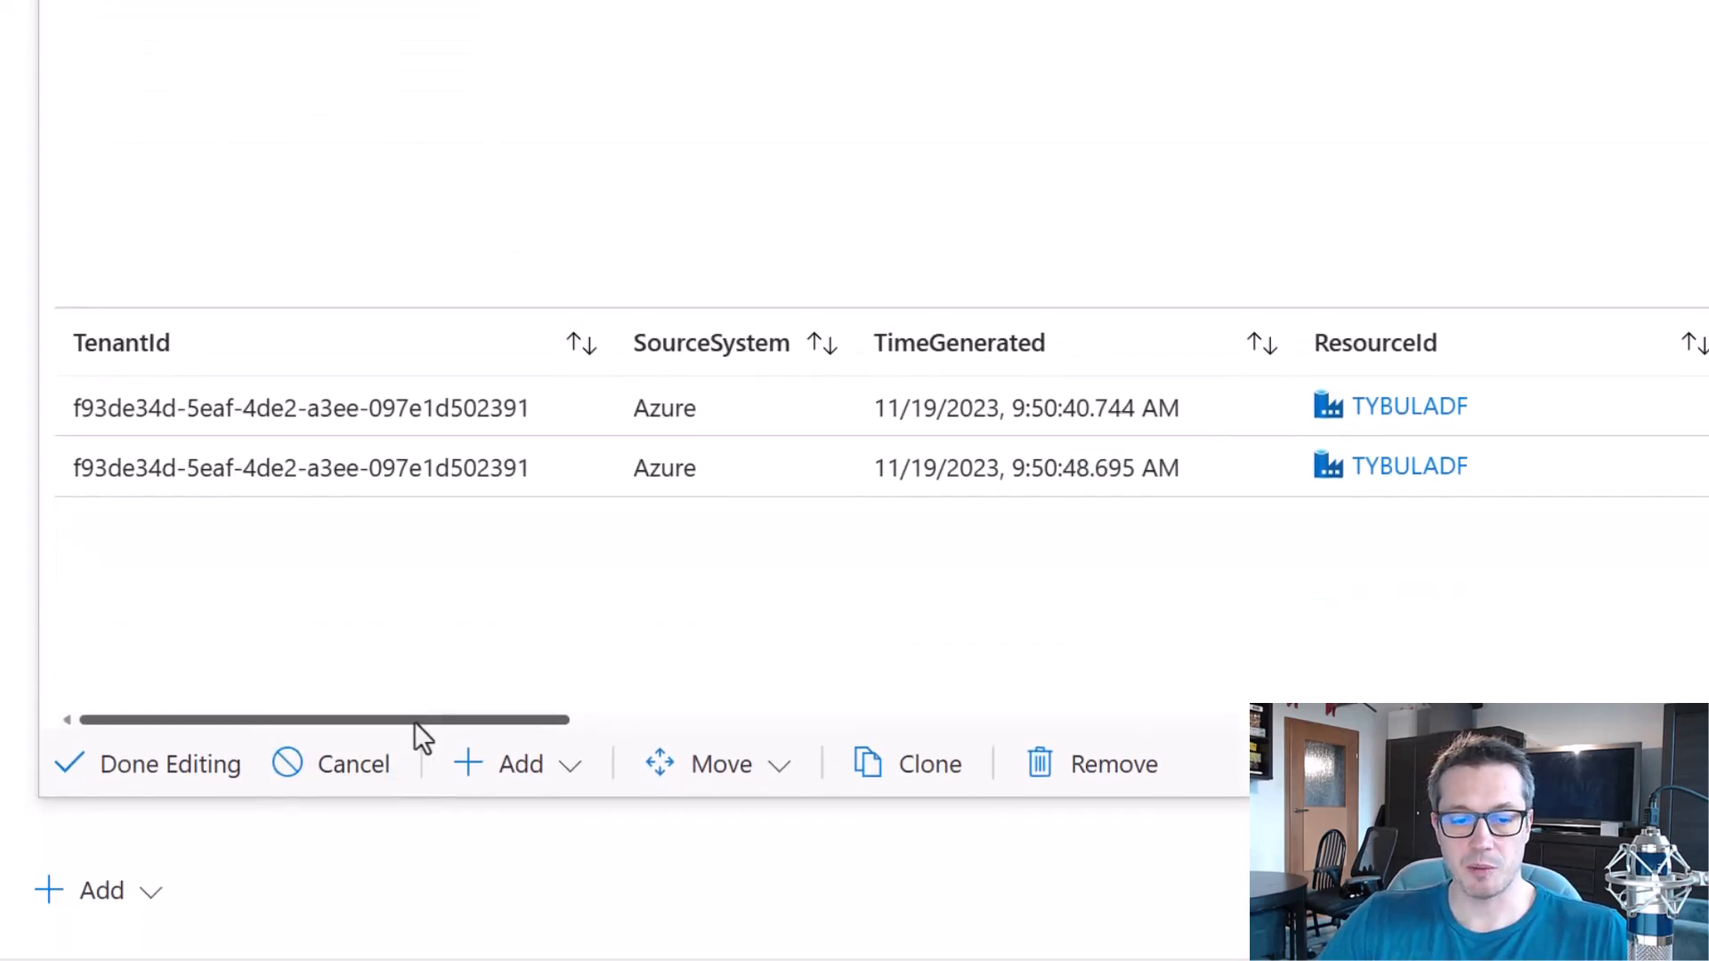
left_click_drag(414, 719, 932, 711)
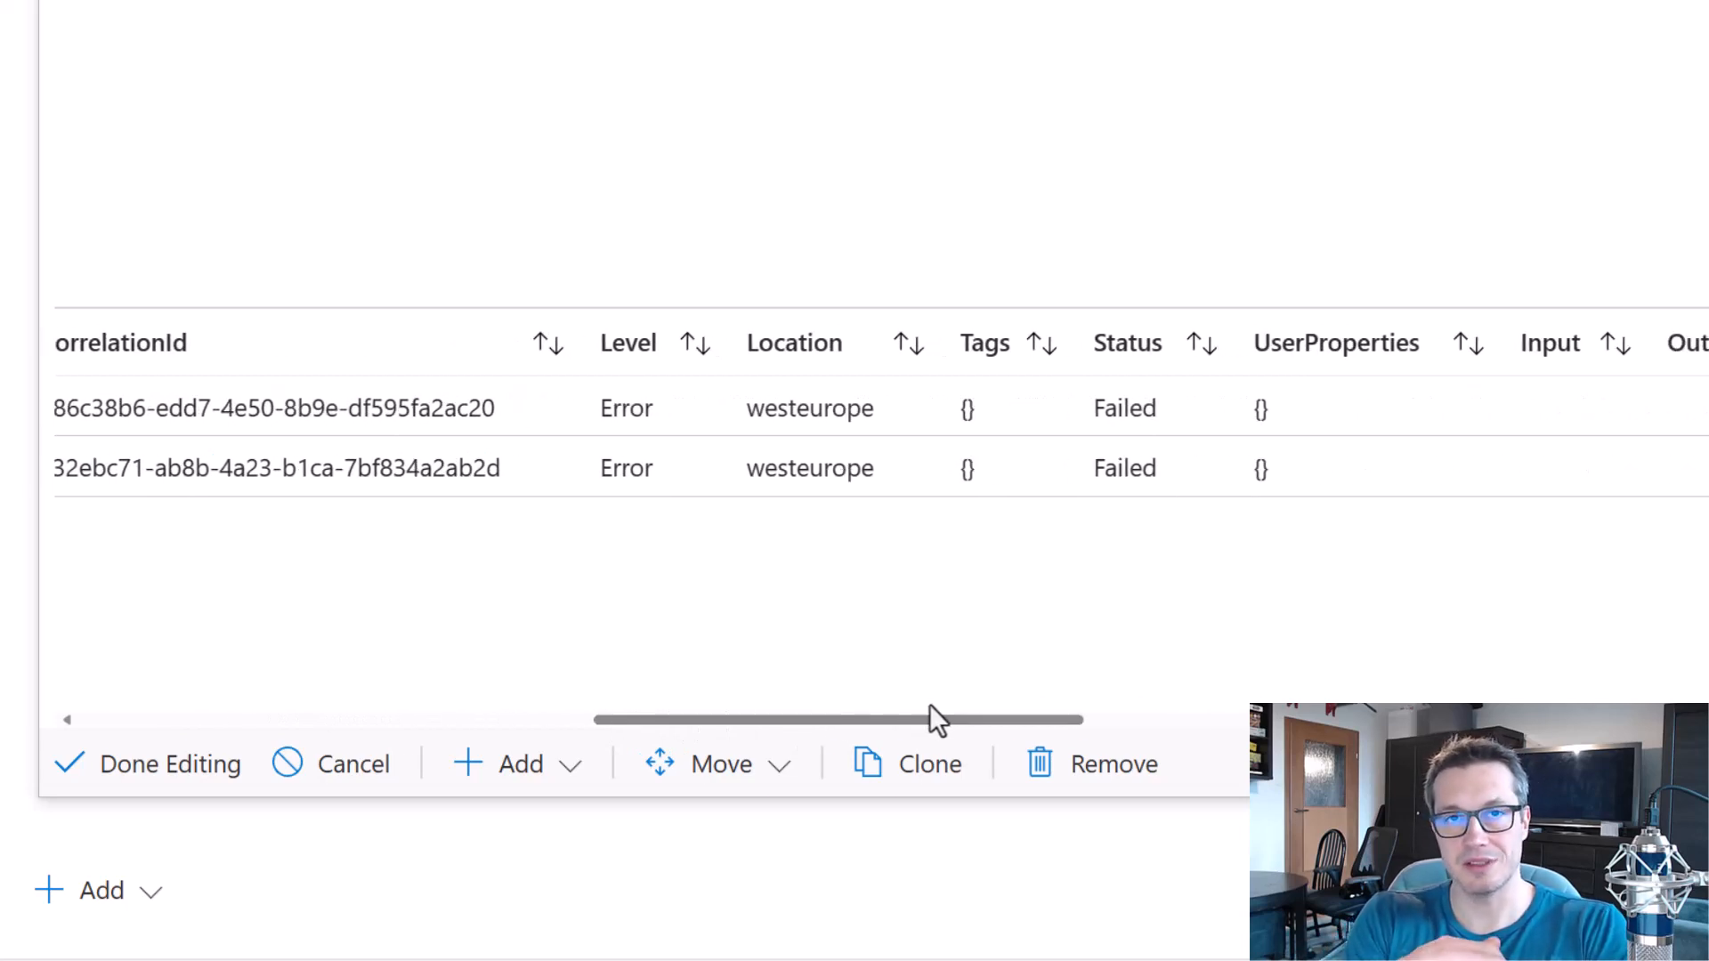